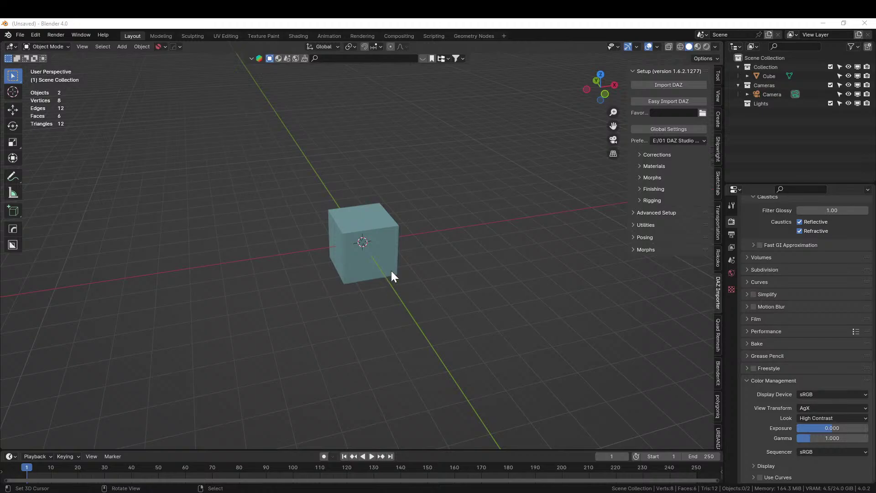
{"action": "middle_click_drag", "start_coordinate": [391, 272], "coordinate": [432, 313]}
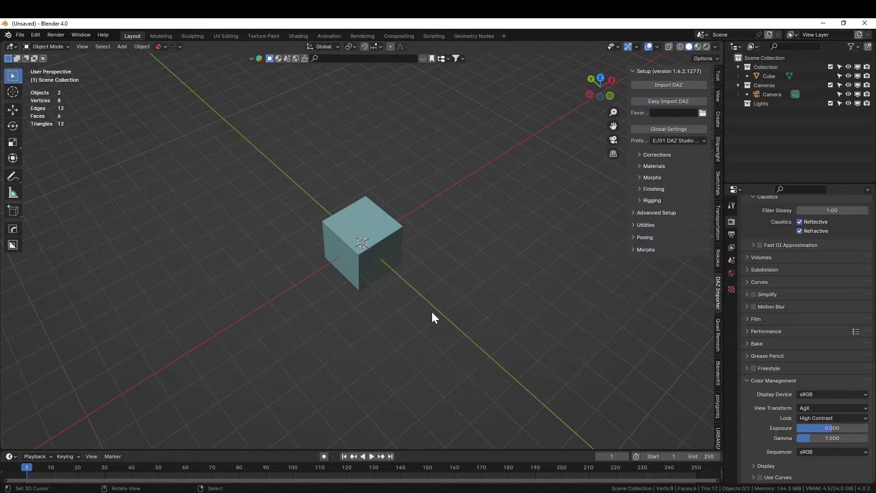
{"action": "scroll", "coordinate": [431, 310], "scroll_direction": "down", "scroll_amount": 4}
{"action": "middle_click_drag", "start_coordinate": [431, 311], "coordinate": [385, 292]}
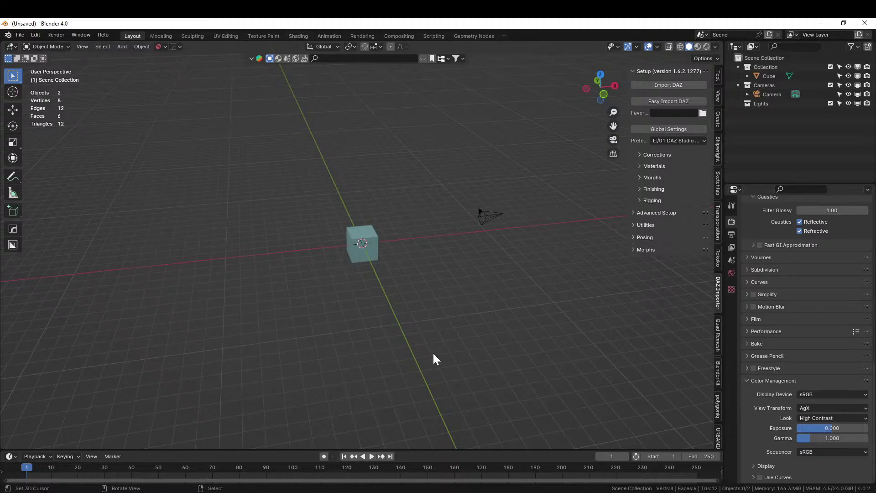
{"action": "scroll", "coordinate": [434, 355], "scroll_direction": "up", "scroll_amount": 3}
{"action": "middle_click_drag", "start_coordinate": [434, 354], "coordinate": [507, 370]}
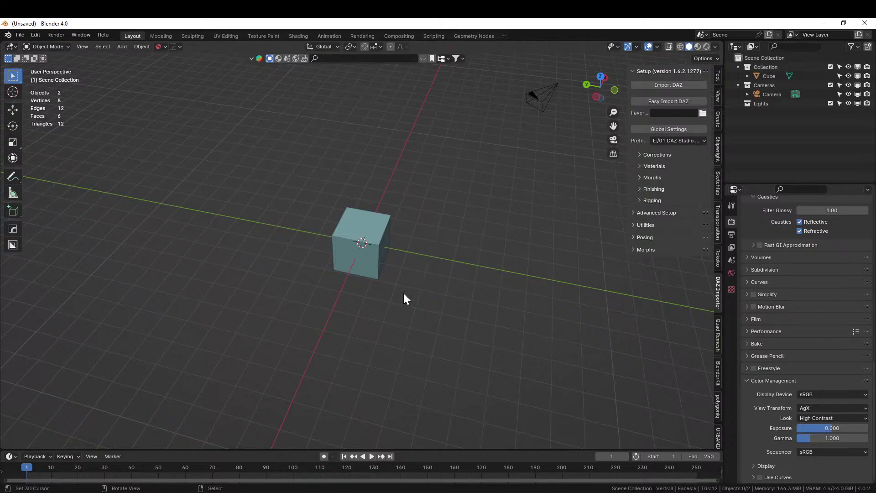
{"action": "middle_click_drag", "start_coordinate": [403, 295], "coordinate": [384, 230]}
{"action": "scroll", "coordinate": [386, 298], "scroll_direction": "up", "scroll_amount": 2}
Step: Generate a new male human with HumGen, using a bald starting preset, as a scale reference for the cube
{"action": "left_click", "coordinate": [356, 212]}
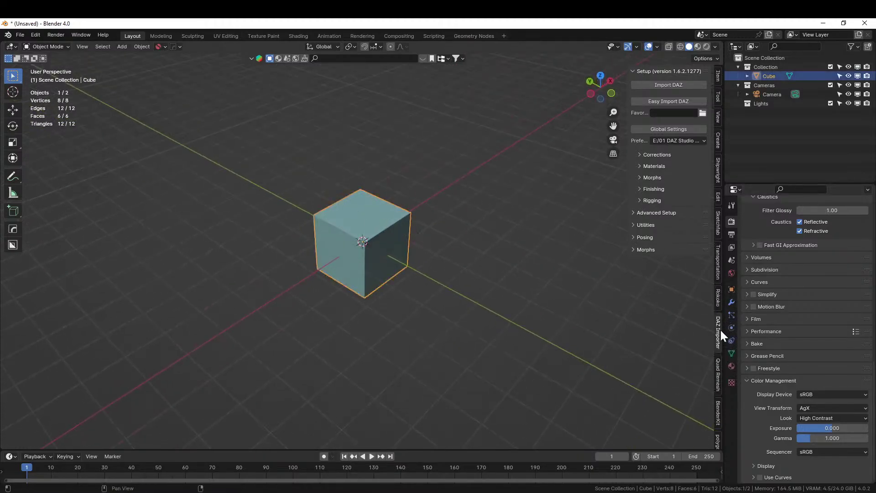
{"action": "scroll", "coordinate": [717, 350], "scroll_direction": "down", "scroll_amount": 2}
{"action": "scroll", "coordinate": [716, 345], "scroll_direction": "down", "scroll_amount": 8}
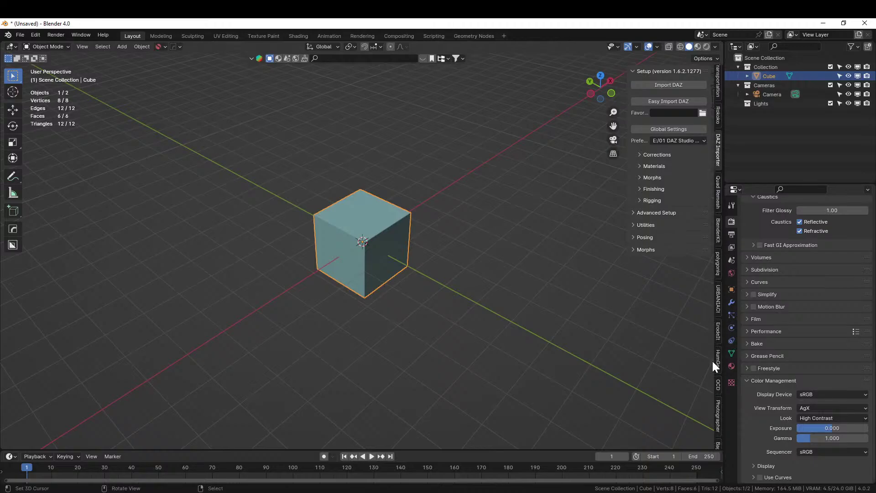
{"action": "left_click", "coordinate": [717, 359]}
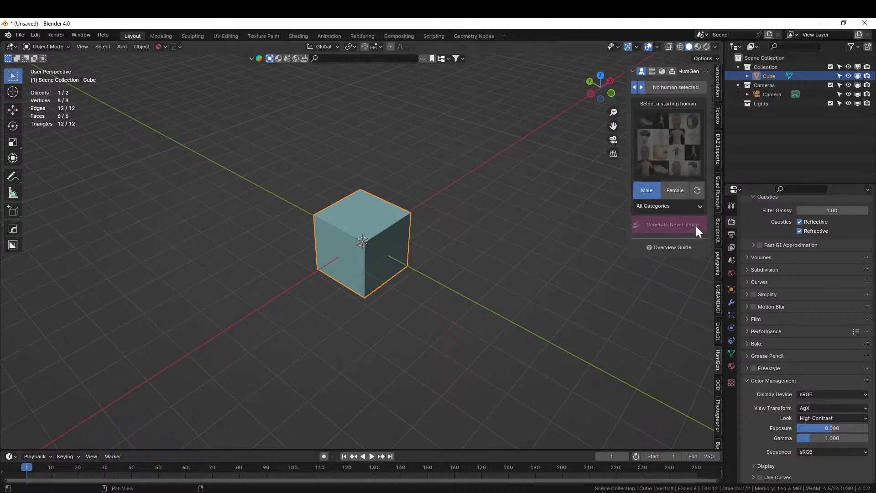
{"action": "left_click", "coordinate": [665, 125]}
{"action": "left_click", "coordinate": [658, 208]}
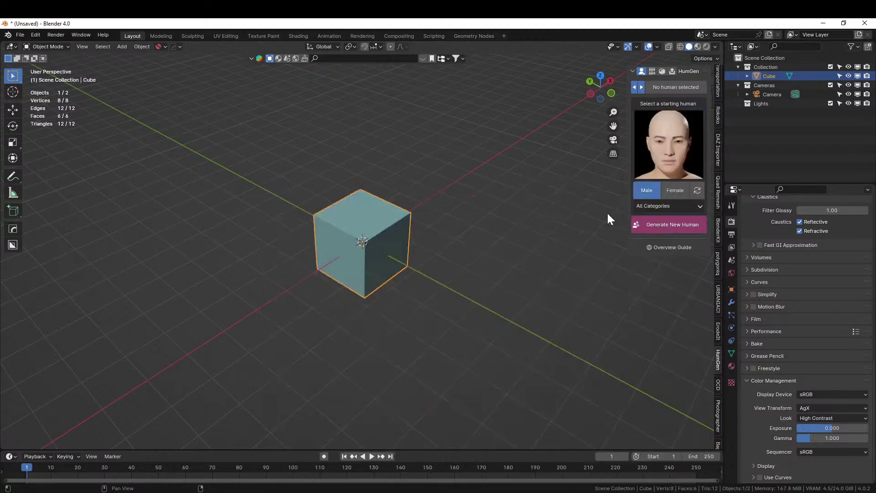
{"action": "left_click", "coordinate": [663, 226]}
{"action": "middle_click_drag", "start_coordinate": [552, 236], "coordinate": [497, 220]}
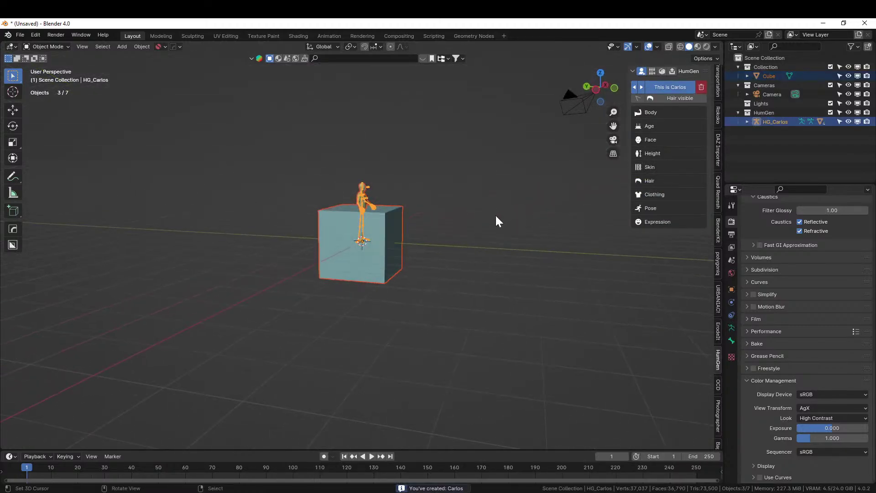
Step: Move all of the cube's geometry up 1 m along Z in Edit Mode, then return to Object Mode
{"action": "left_click", "coordinate": [322, 217]}
{"action": "key", "text": "Tab"}
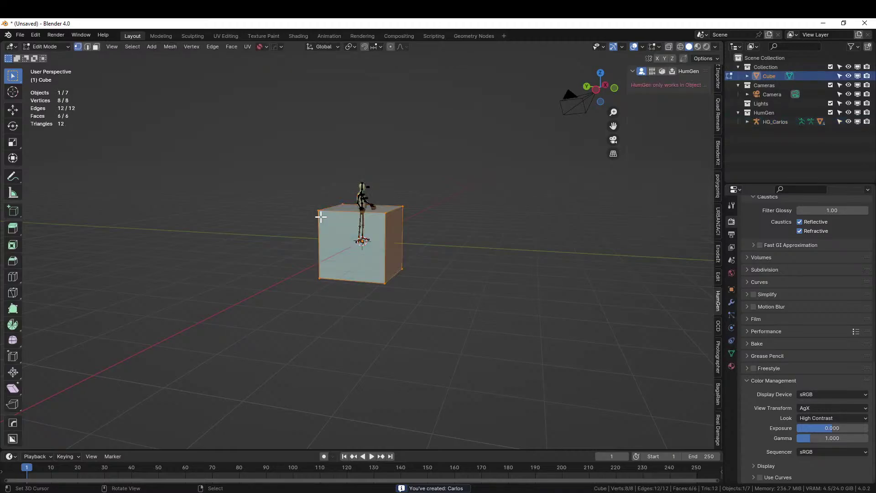
{"action": "type", "text": "gz1"}
{"action": "key", "text": "Return"}
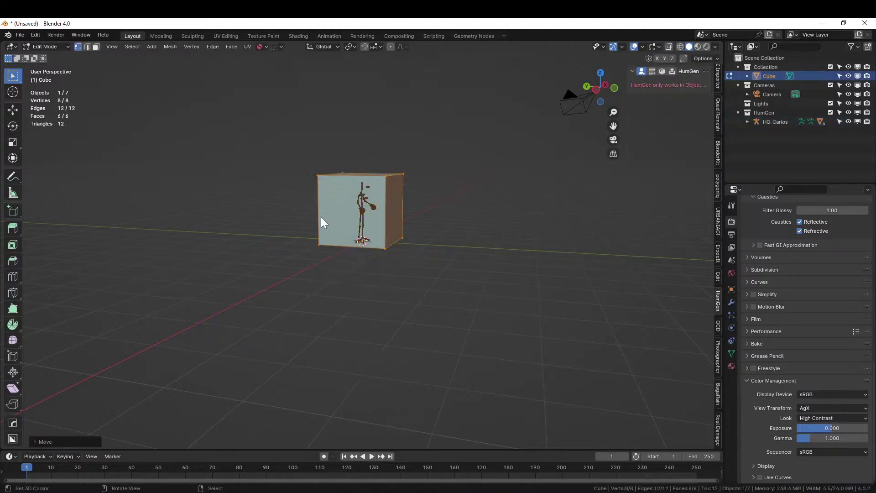
{"action": "key", "text": "Tab"}
{"action": "middle_click_drag", "start_coordinate": [454, 210], "coordinate": [374, 214]}
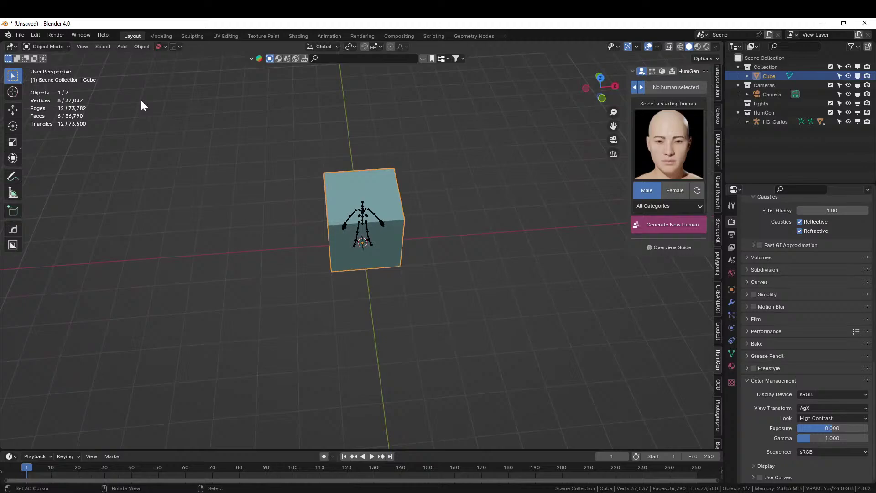
Step: Begin saving the file and create a folder named "240229-1 Livestream Corporate Tower" inside Z:\000 2024 Paintings
{"action": "left_click", "coordinate": [19, 35]}
{"action": "left_click", "coordinate": [46, 110]}
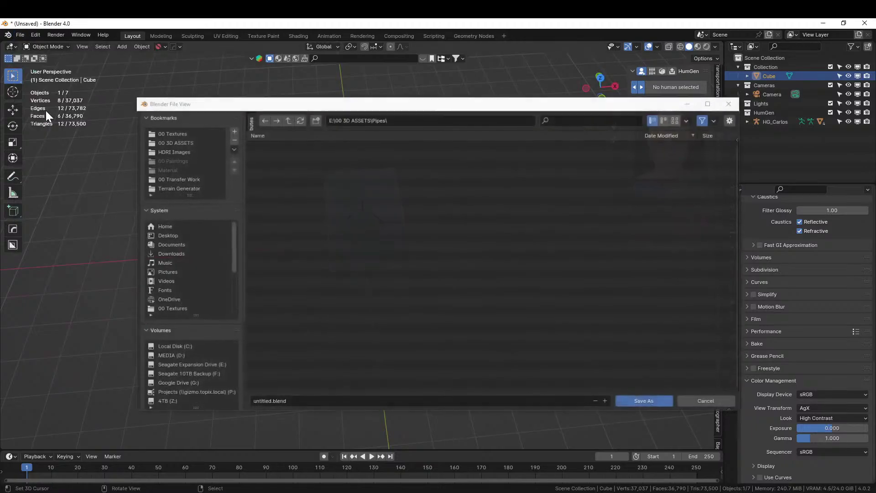
{"action": "scroll", "coordinate": [204, 369], "scroll_direction": "down", "scroll_amount": 3}
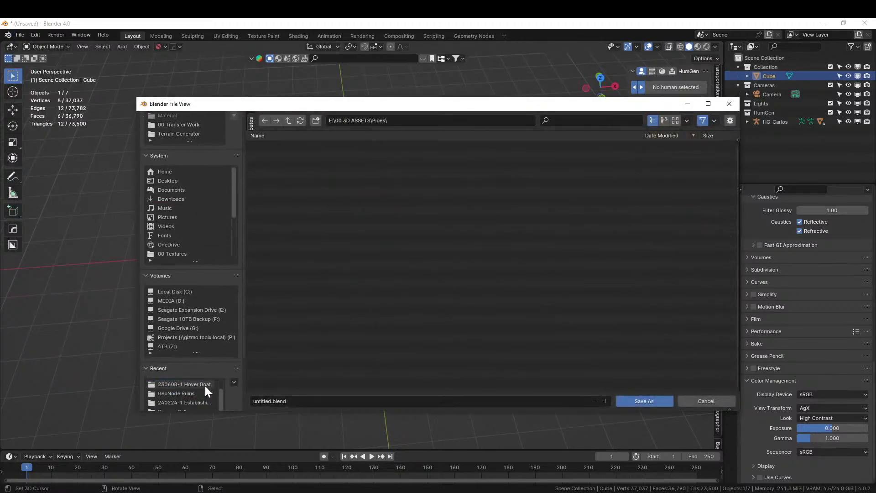
{"action": "left_click", "coordinate": [201, 402]}
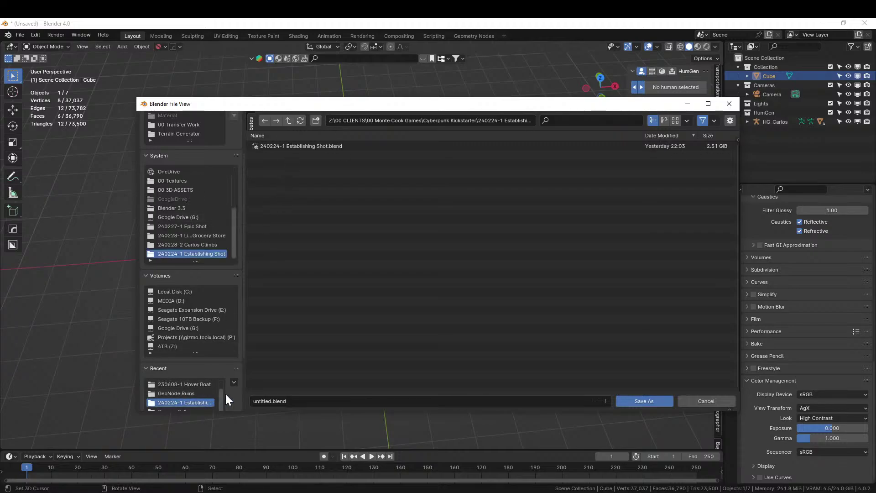
{"action": "scroll", "coordinate": [225, 393], "scroll_direction": "down", "scroll_amount": 4}
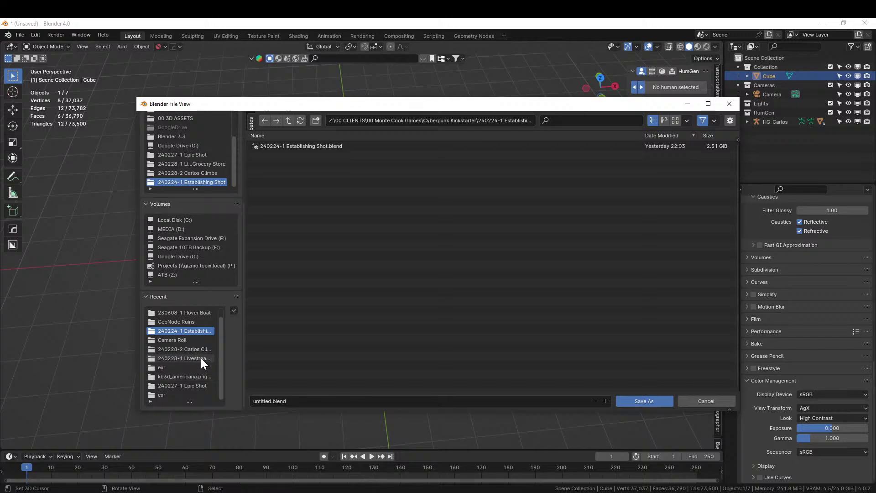
{"action": "left_click", "coordinate": [203, 351]}
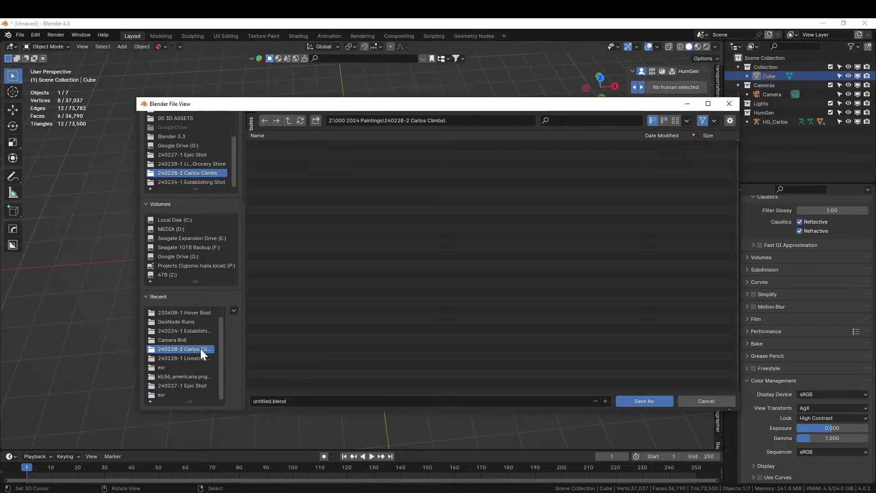
{"action": "left_click", "coordinate": [288, 120]}
{"action": "left_click", "coordinate": [315, 120]}
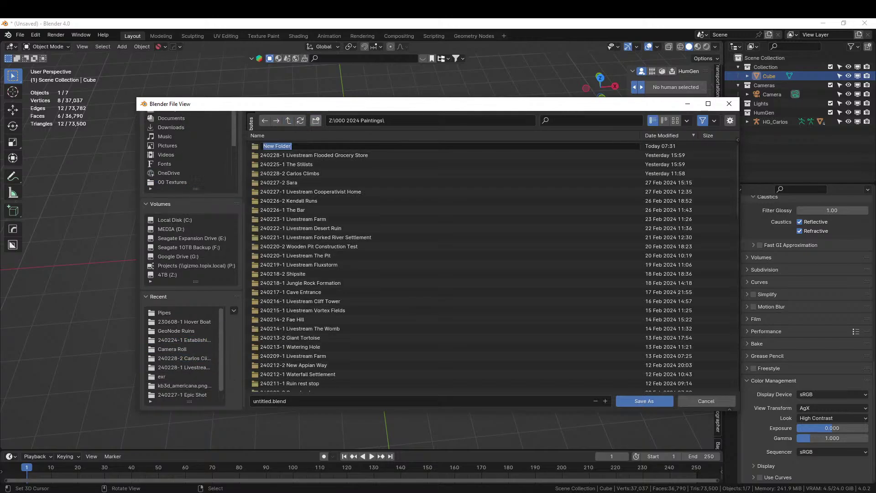
{"action": "type", "text": "240229-1 Lives"}
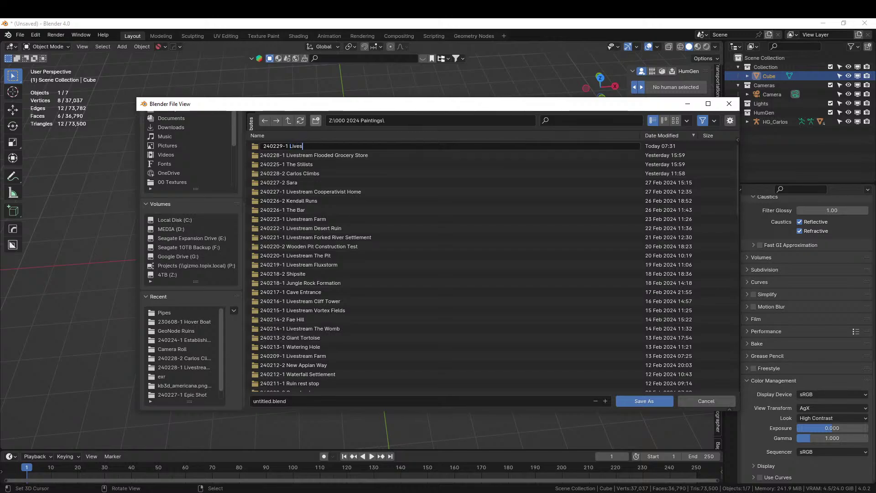
{"action": "type", "text": "tream Corporate Tower"}
{"action": "key", "text": "Return"}
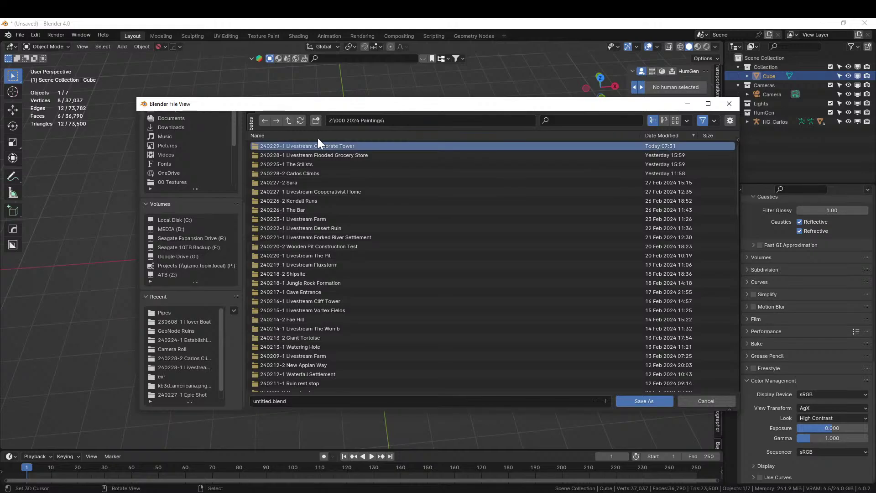
Step: Save the scene inside the new Corporate Tower folder as "240229-1 Livestream Corporate Tower"
{"action": "double_click", "coordinate": [318, 145]}
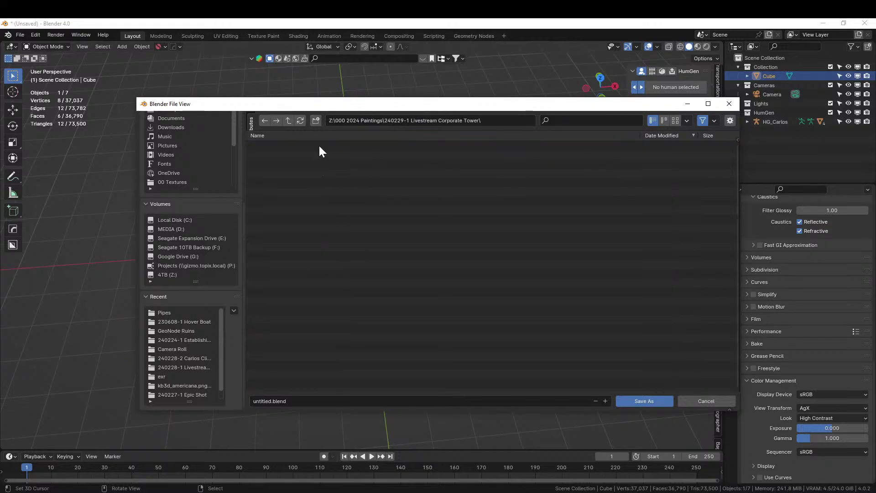
{"action": "left_click", "coordinate": [299, 402]}
{"action": "type", "text": "240229-1 Livestream "}
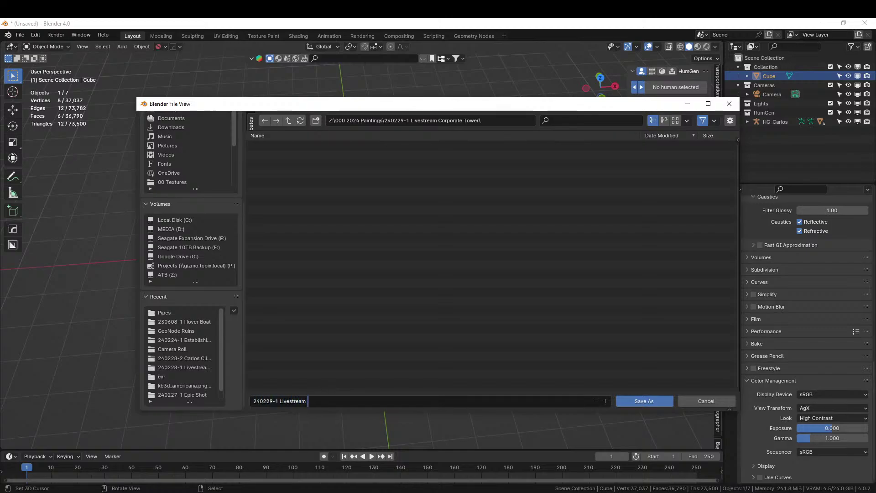
{"action": "type", "text": "Corporate Tower"}
{"action": "key", "text": "Return"}
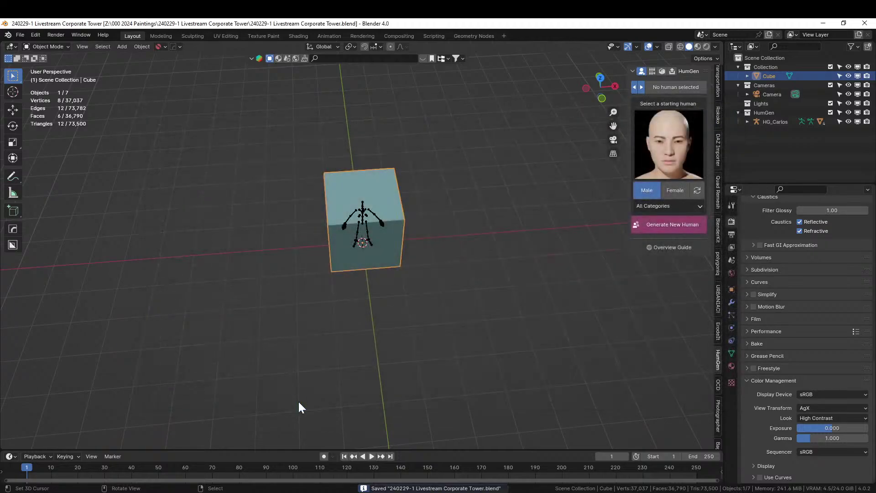
Step: Scale the cube uniformly by a factor of 2.5 in Object Mode
{"action": "middle_click_drag", "start_coordinate": [467, 161], "coordinate": [493, 231]}
{"action": "left_click", "coordinate": [403, 248]}
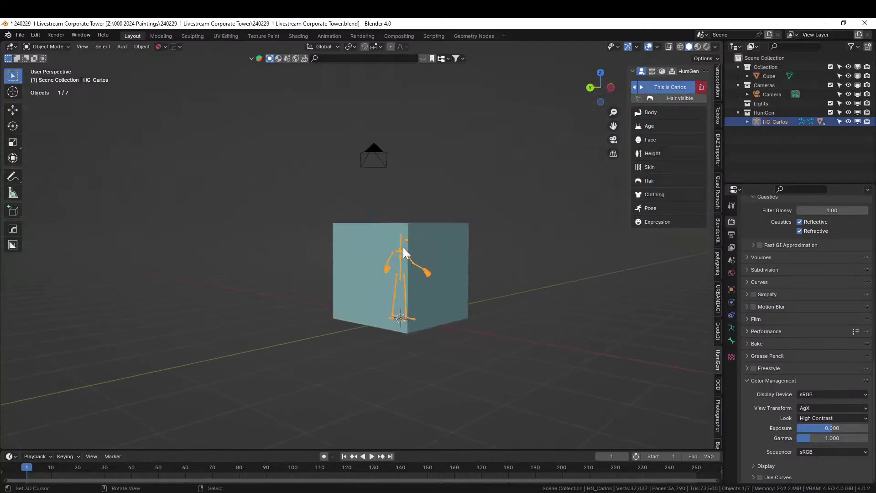
{"action": "left_click", "coordinate": [366, 237]}
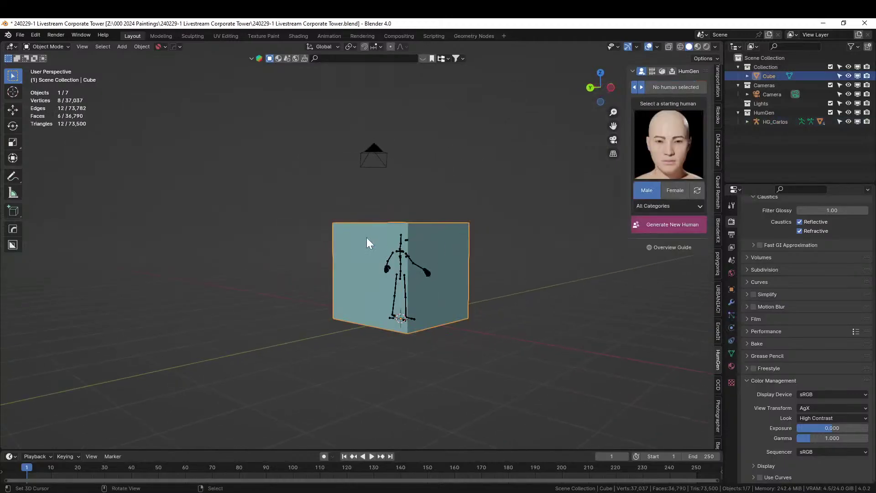
{"action": "type", "text": "s2.5"}
{"action": "key", "text": "Return"}
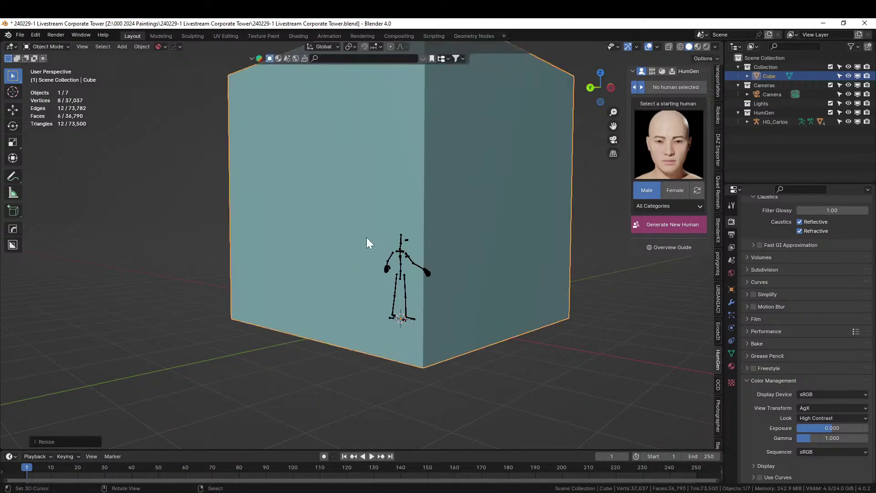
{"action": "middle_click_drag", "start_coordinate": [423, 261], "coordinate": [301, 316]}
{"action": "scroll", "coordinate": [319, 293], "scroll_direction": "down", "scroll_amount": 3}
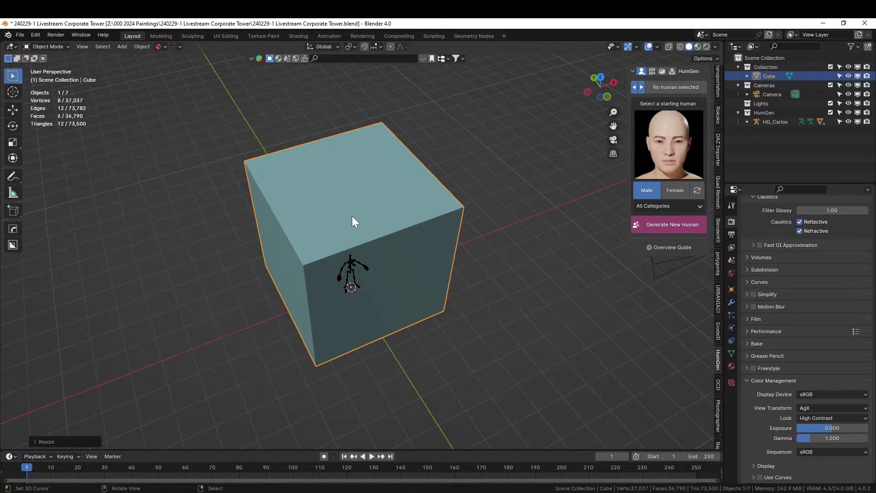
{"action": "mouse_move", "coordinate": [351, 221]}
{"action": "middle_mouse_down"}
{"action": "mouse_move", "coordinate": [344, 242]}
{"action": "mouse_move", "coordinate": [385, 223]}
{"action": "mouse_move", "coordinate": [364, 231]}
{"action": "middle_mouse_up"}
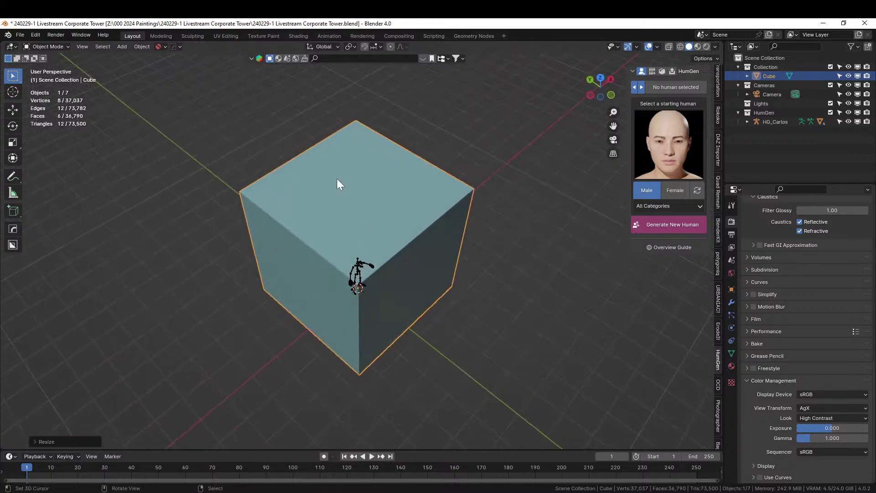
Step: Apply the cube's rotation and scale and enter Edit Mode
{"action": "key", "text": "ctrl+a"}
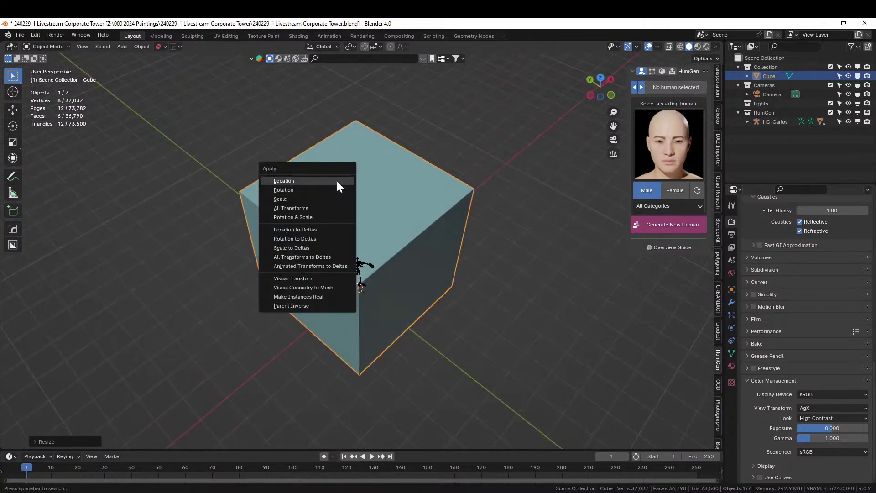
{"action": "left_click", "coordinate": [311, 215]}
{"action": "key", "text": "Tab"}
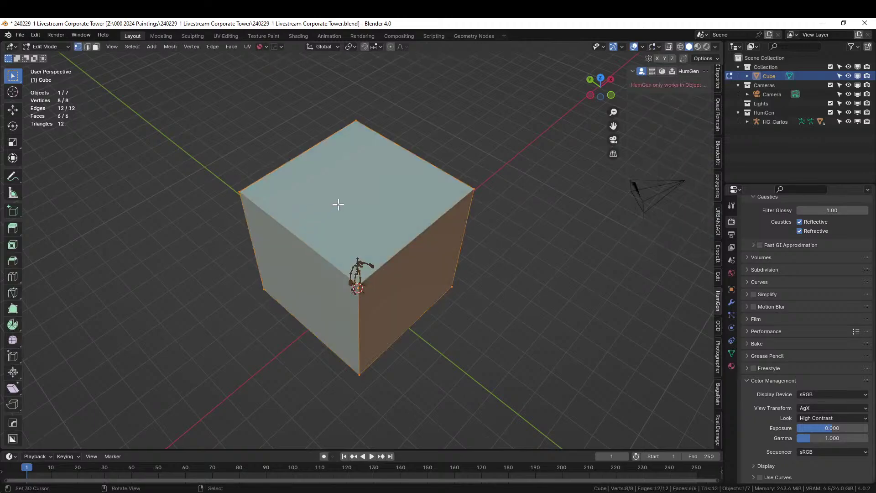
{"action": "left_click", "coordinate": [342, 202]}
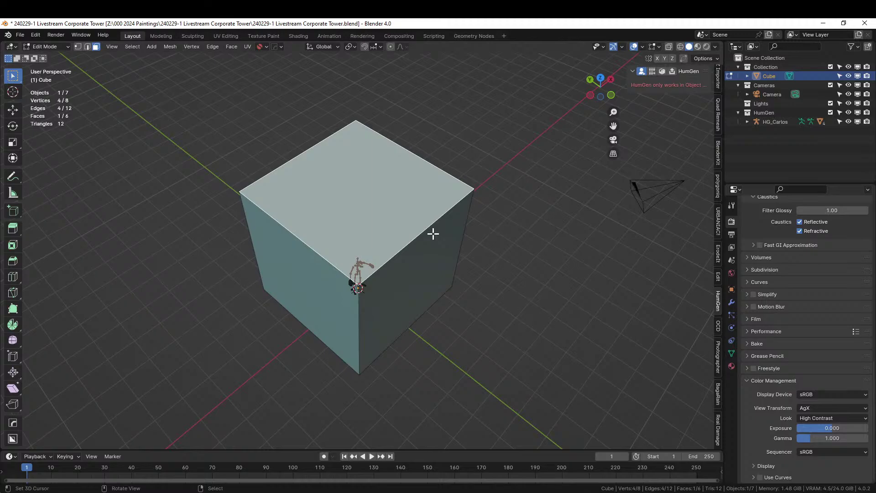
{"action": "key", "text": "1"}
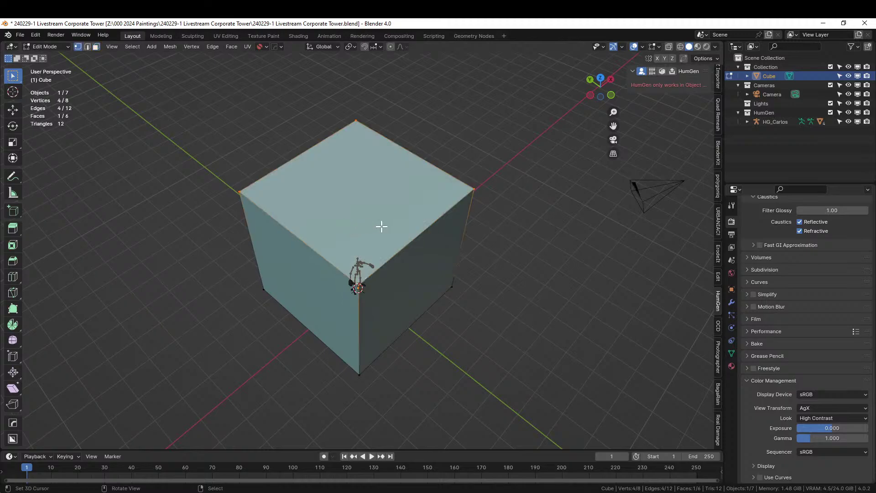
{"action": "key", "text": "ctrl+shift+b"}
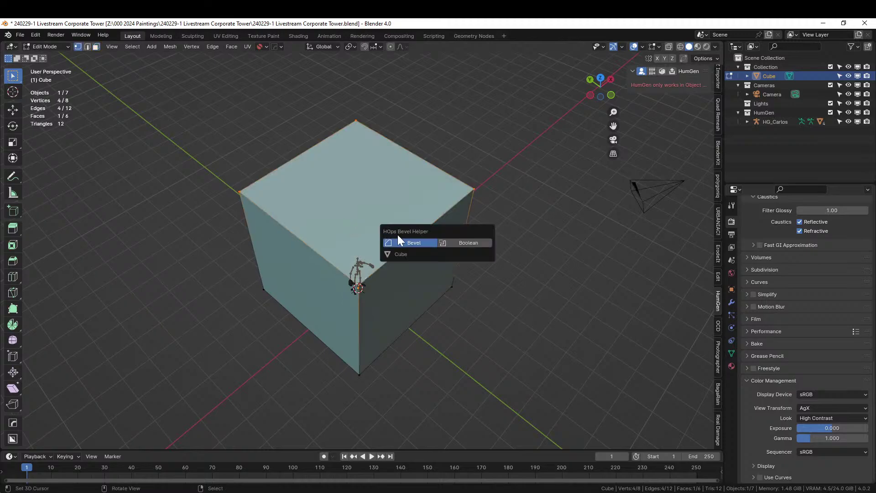
{"action": "right_click", "coordinate": [582, 262]}
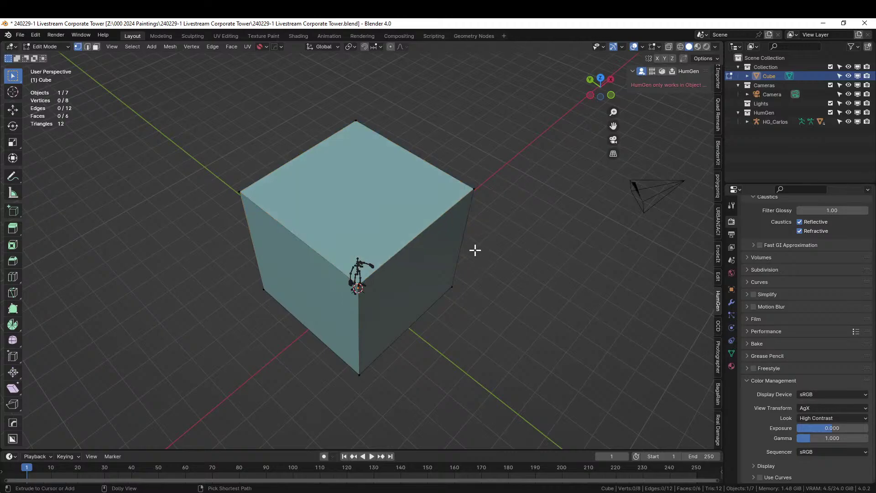
Step: Bevel the cube's four top corners as vertices with a width of 0.1 m
{"action": "left_click", "coordinate": [453, 196]}
{"action": "left_click", "coordinate": [247, 191], "text": "ctrl"}
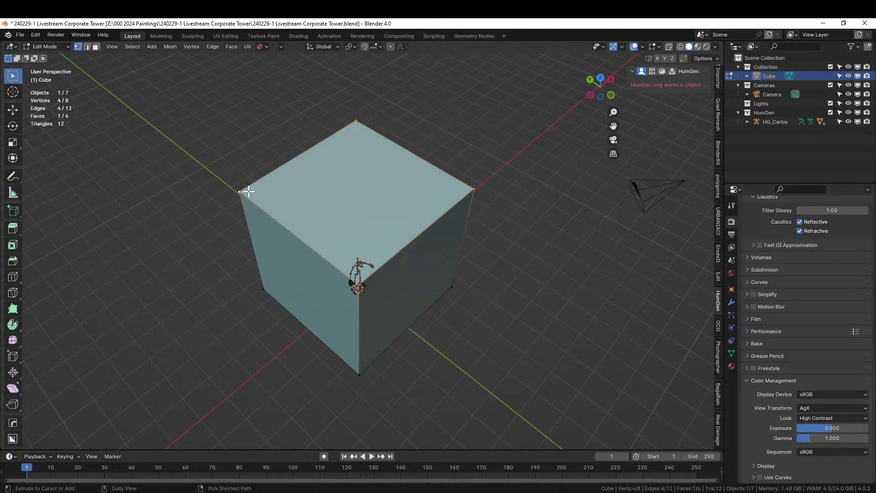
{"action": "key", "text": "ctrl+b"}
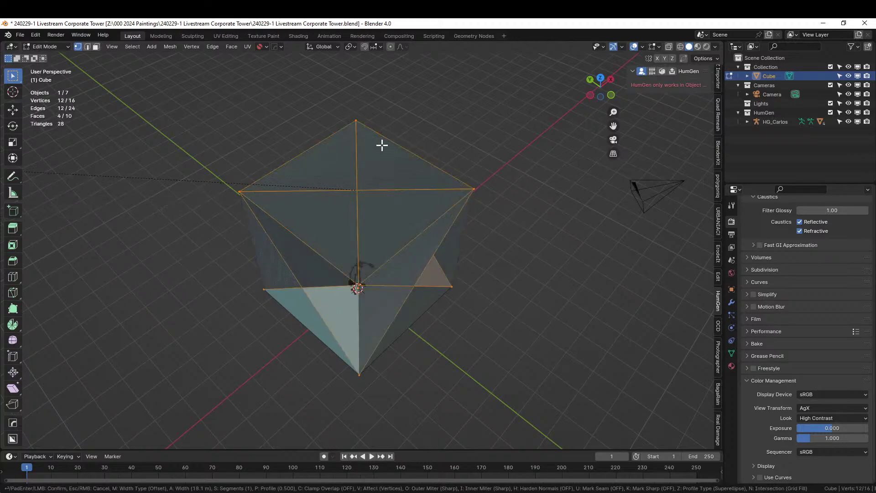
{"action": "left_click", "coordinate": [628, 129]}
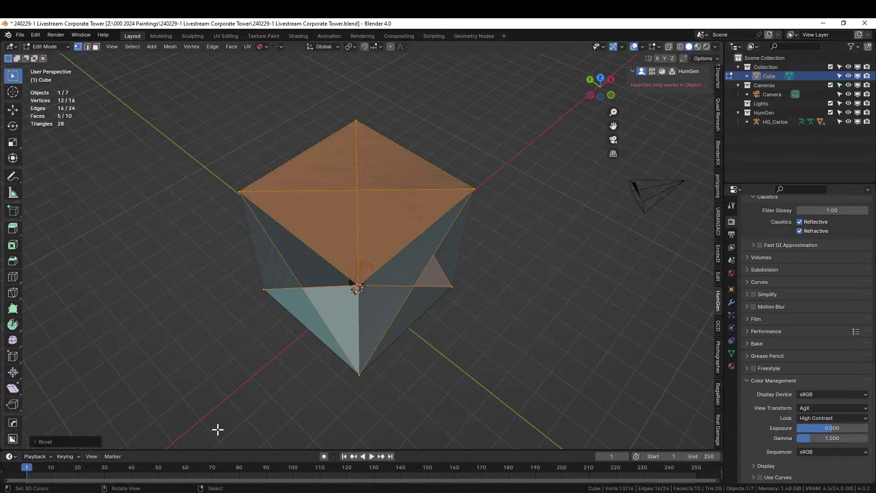
{"action": "left_click", "coordinate": [37, 440]}
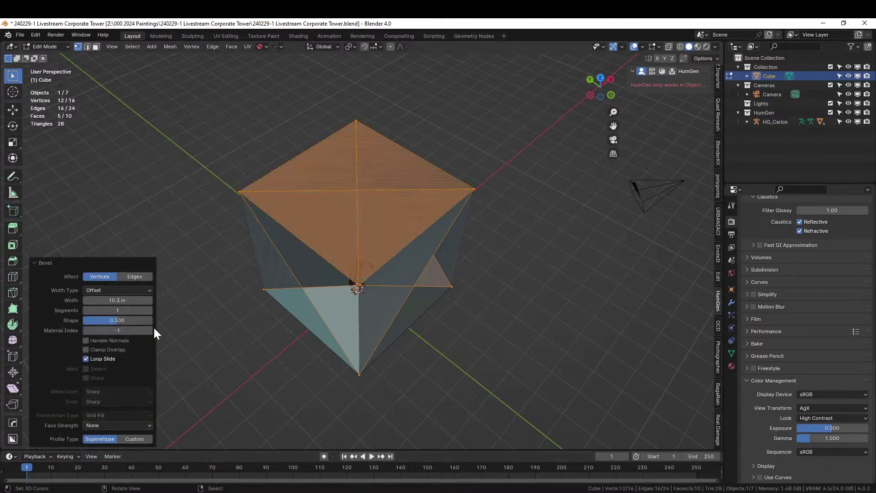
{"action": "left_click", "coordinate": [121, 300]}
{"action": "type", "text": "0.1"}
{"action": "key", "text": "Return"}
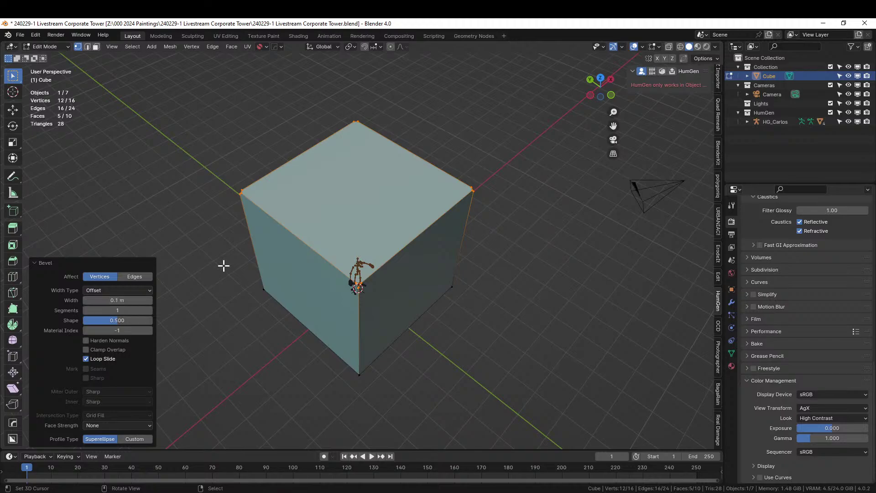
Step: Try wider values for the vertex bevel and set its width to 2 m
{"action": "left_click", "coordinate": [117, 300]}
{"action": "type", "text": "0.2"}
{"action": "key", "text": "Return"}
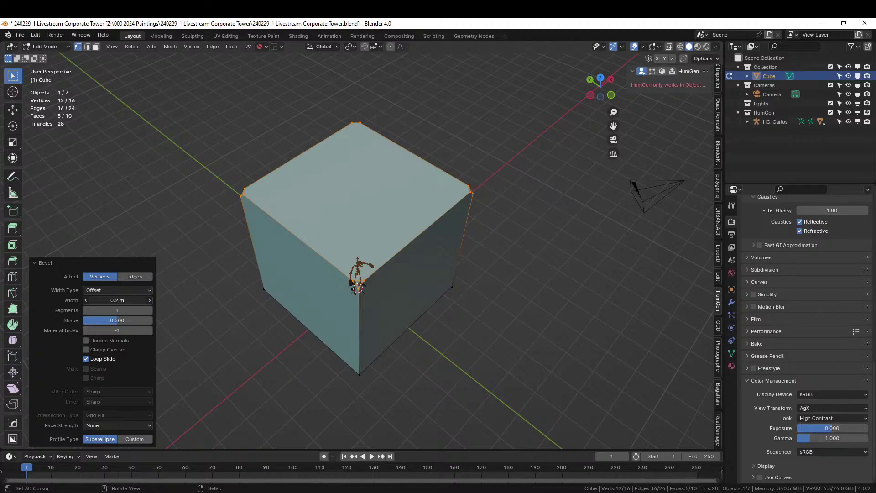
{"action": "left_click_drag", "start_coordinate": [101, 299], "coordinate": [120, 299]}
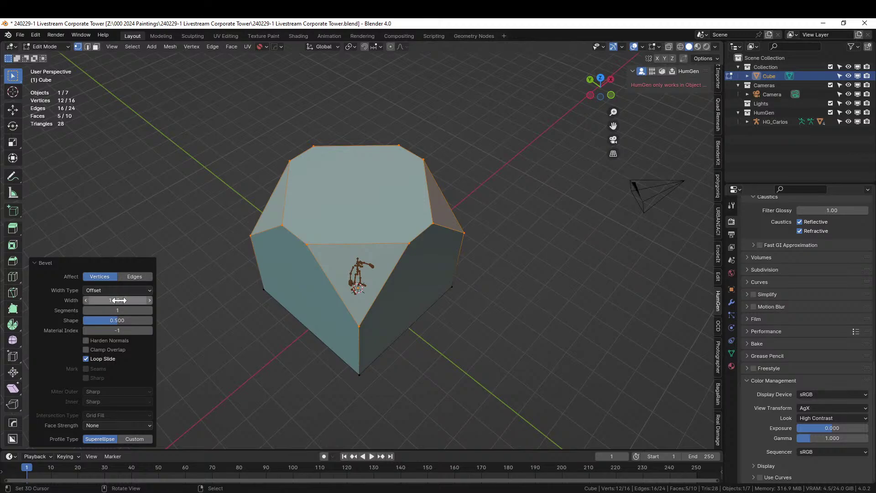
{"action": "left_click", "coordinate": [118, 300]}
{"action": "type", "text": "2"}
{"action": "key", "text": "Return"}
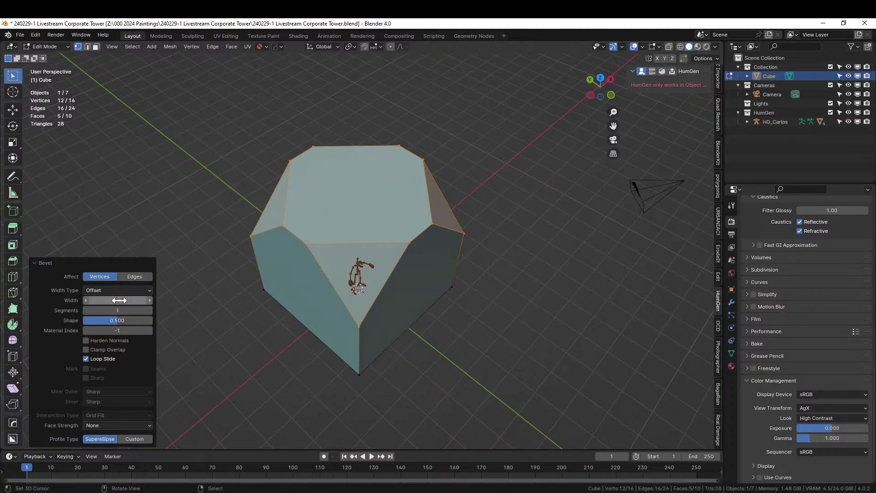
Step: From the front view, knife-cut a horizontal line across the block between the lowest corners of the bevels
{"action": "middle_click_drag", "start_coordinate": [493, 317], "coordinate": [531, 289]}
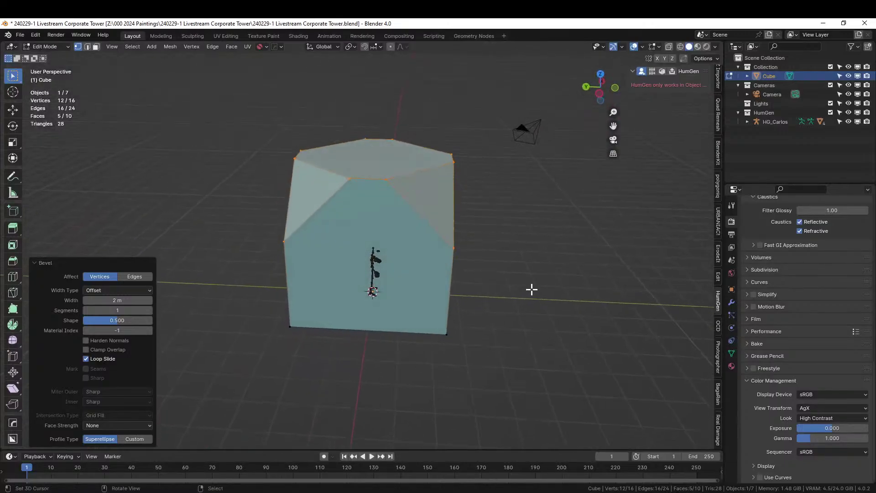
{"action": "middle_click_drag", "start_coordinate": [514, 258], "coordinate": [512, 287]}
{"action": "key", "text": "KP_1"}
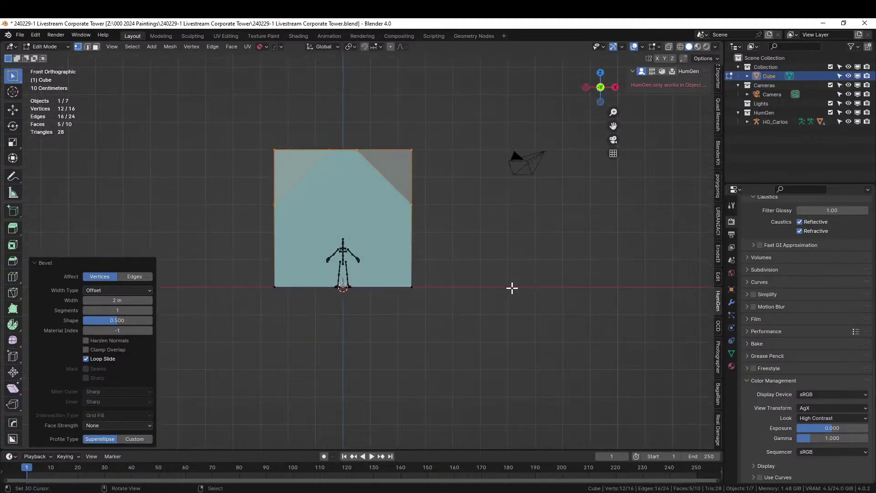
{"action": "key", "text": "k"}
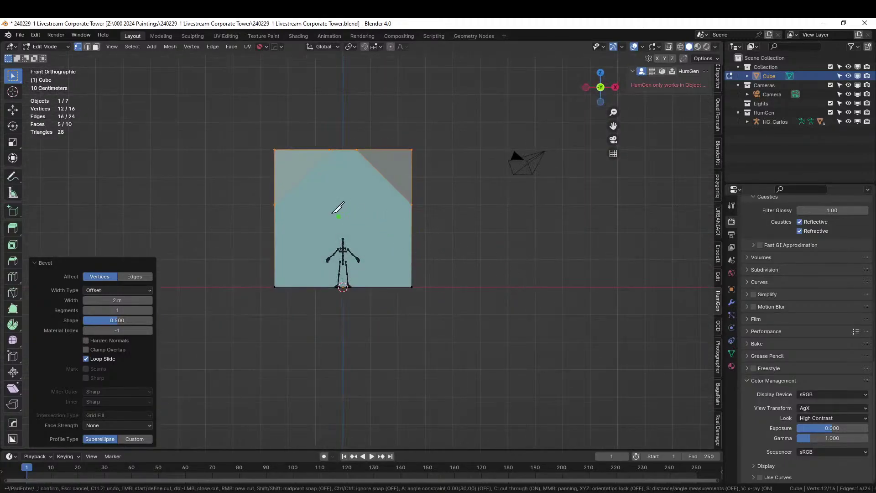
{"action": "left_click", "coordinate": [277, 202]}
{"action": "left_click", "coordinate": [412, 204]}
{"action": "key", "text": "Return"}
{"action": "middle_click_drag", "start_coordinate": [412, 205], "coordinate": [95, 260]}
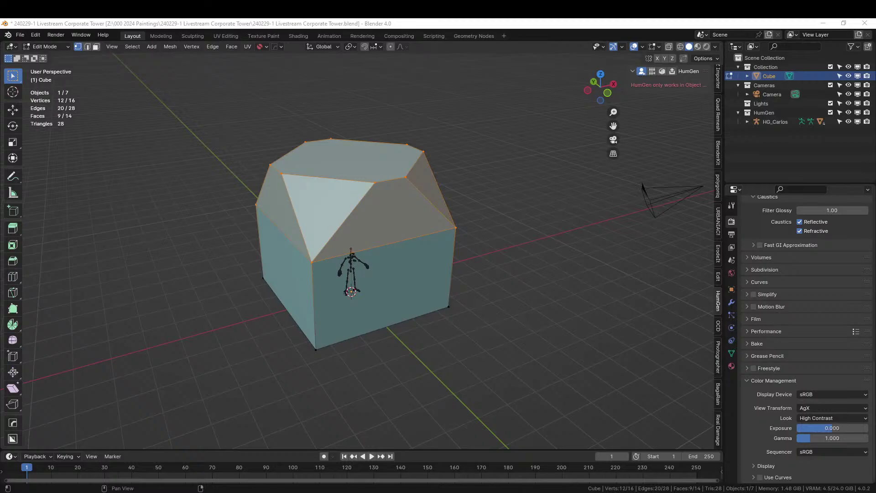
Step: Inset the block's top octagonal face by about 0.45 m
{"action": "middle_click_drag", "start_coordinate": [506, 230], "coordinate": [450, 321]}
{"action": "key", "text": "3"}
{"action": "left_click", "coordinate": [371, 210]}
{"action": "key", "text": "i"}
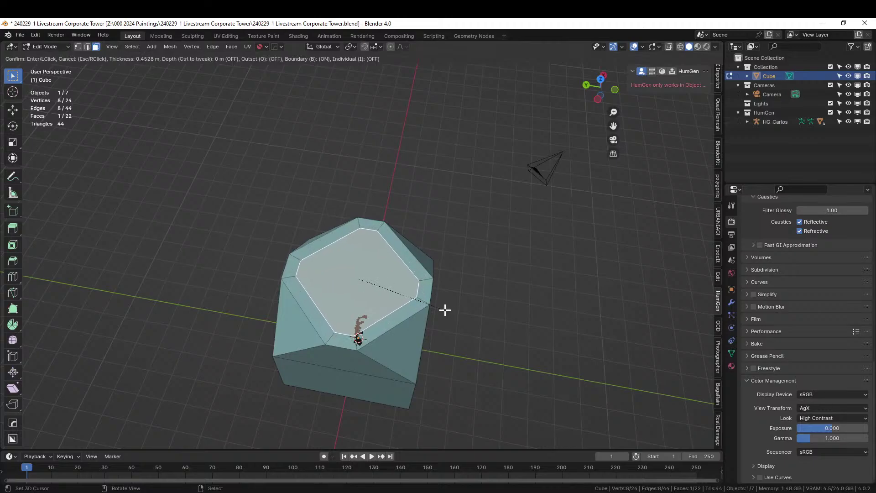
{"action": "left_click", "coordinate": [445, 310]}
Step: Extrude the inset top face upward about 6.6 m to form the first tower section
{"action": "middle_click_drag", "start_coordinate": [445, 307], "coordinate": [454, 235]}
{"action": "key", "text": "e"}
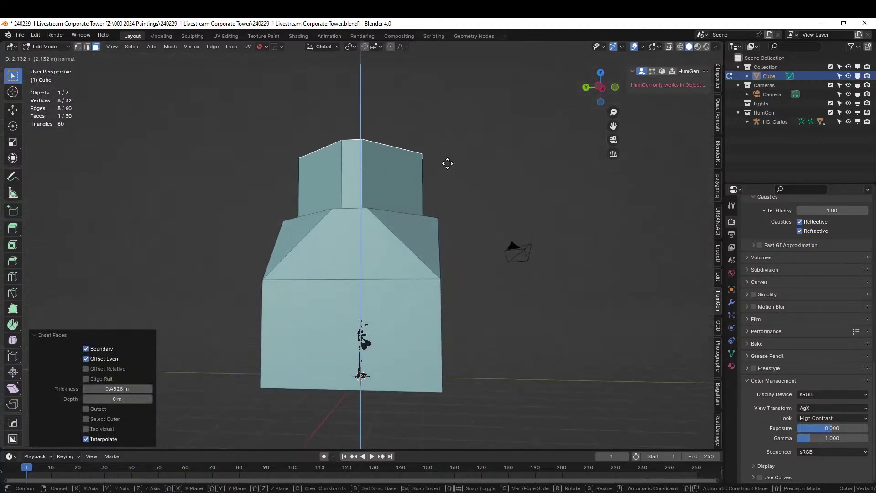
{"action": "middle_click_drag", "start_coordinate": [448, 119], "coordinate": [350, 163]}
{"action": "scroll", "coordinate": [360, 264], "scroll_direction": "up", "scroll_amount": 4}
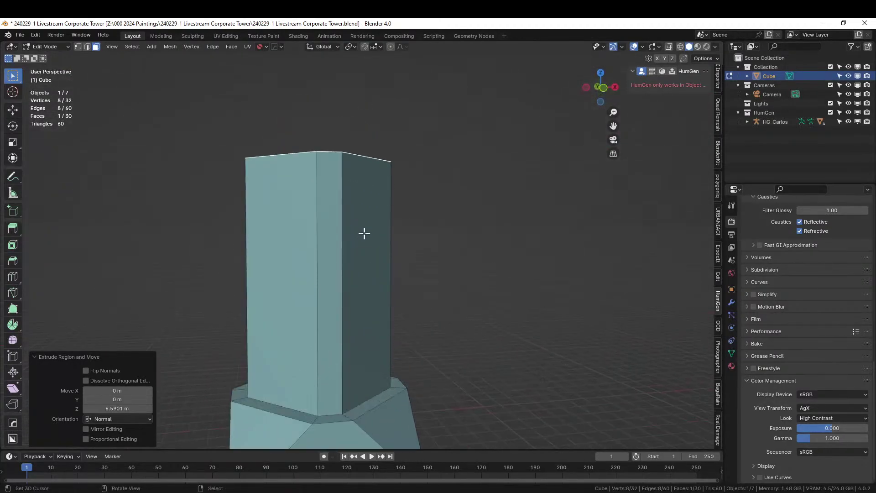
Step: Inset the tower's top face about 0.25 m and raise it about 0.25 m along Z to form a sloped ledge
{"action": "middle_click_drag", "start_coordinate": [364, 233], "coordinate": [391, 313]}
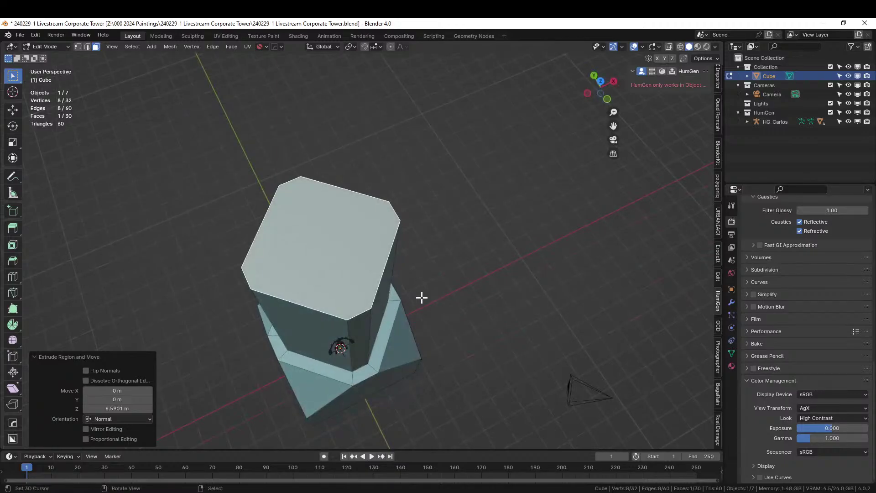
{"action": "key", "text": "i"}
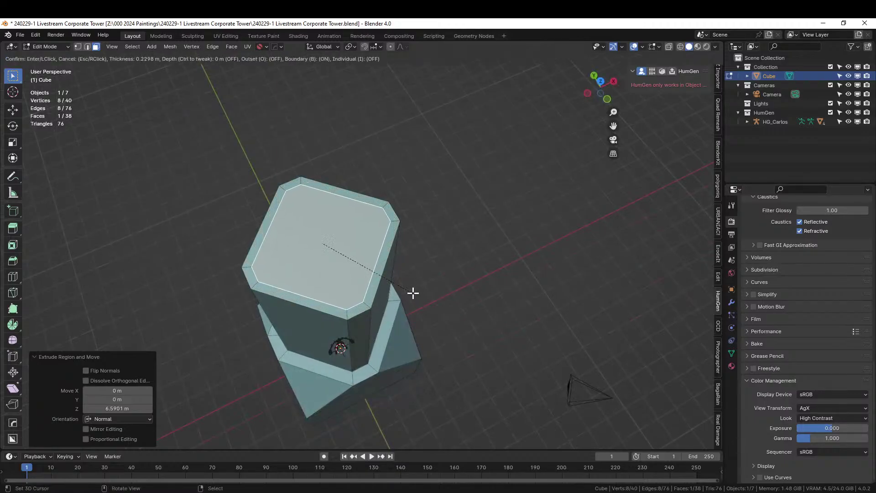
{"action": "left_click", "coordinate": [413, 293]}
{"action": "key", "text": "g"}
{"action": "key", "text": "z"}
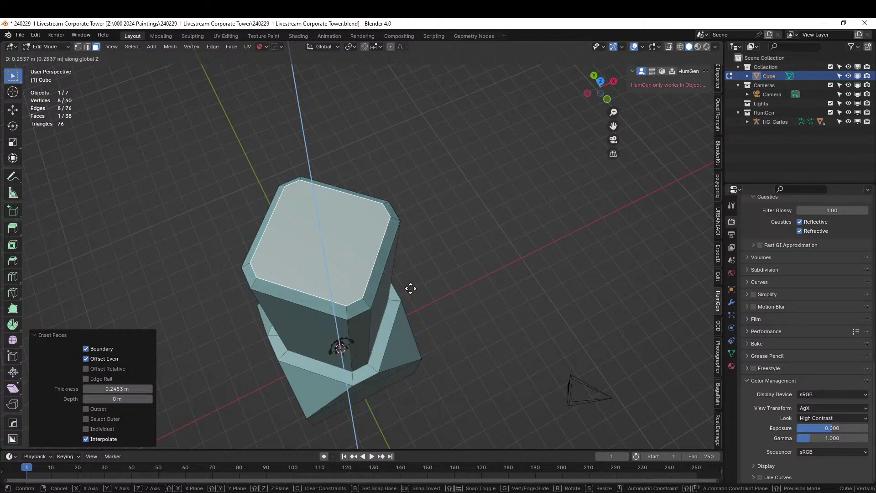
{"action": "left_click", "coordinate": [409, 289]}
Step: Inset the raised top face about 0.08 m and extrude it 6 m upward as the second tower section
{"action": "middle_click_drag", "start_coordinate": [409, 290], "coordinate": [420, 342]}
{"action": "key", "text": "i"}
{"action": "left_click", "coordinate": [407, 274]}
{"action": "key", "text": "e"}
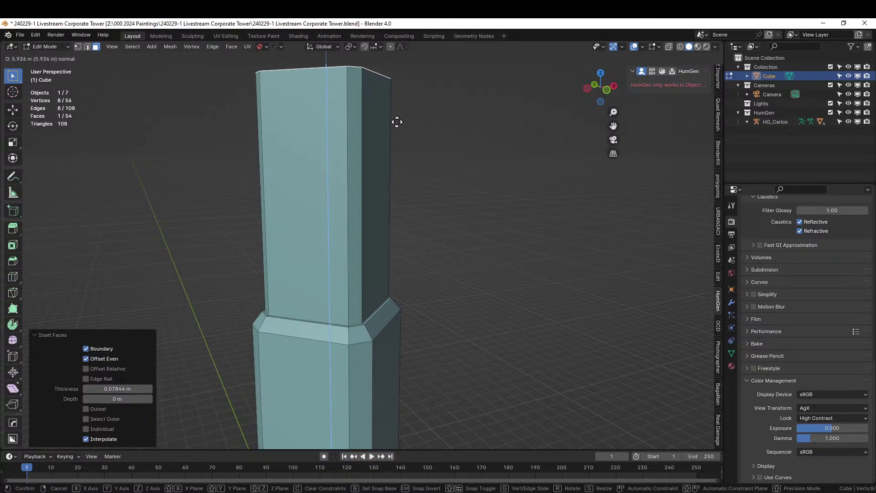
{"action": "left_click", "coordinate": [396, 124]}
{"action": "scroll", "coordinate": [418, 167], "scroll_direction": "down", "scroll_amount": 3}
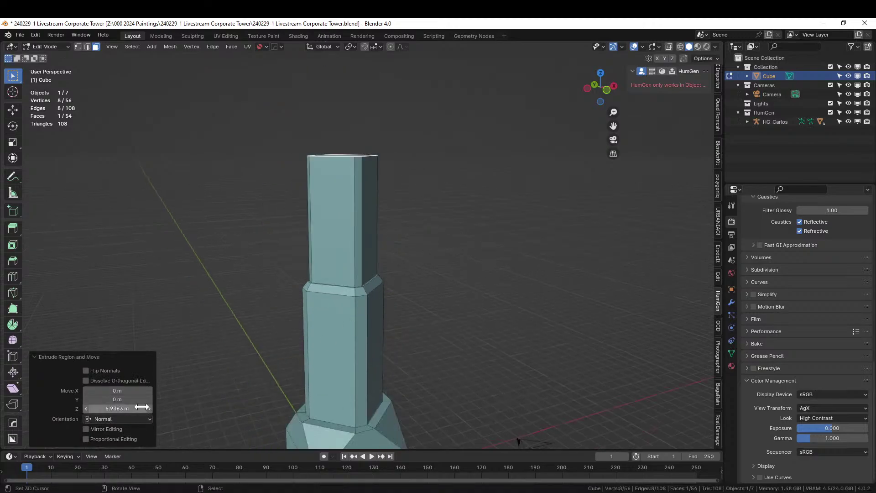
{"action": "left_click", "coordinate": [117, 408]}
{"action": "type", "text": "6"}
{"action": "key", "text": "Return"}
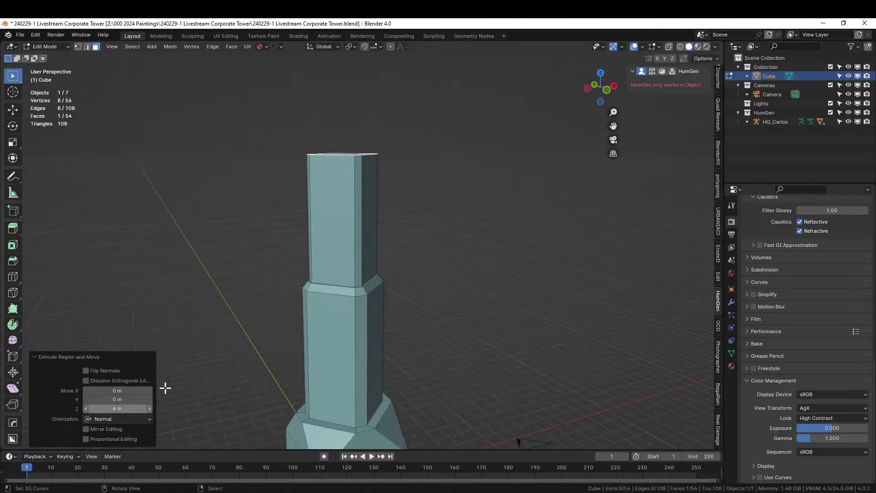
Step: Bevel the edges of the second section's top face by about 0.24 m
{"action": "scroll", "coordinate": [377, 214], "scroll_direction": "up", "scroll_amount": 1}
{"action": "middle_click_drag", "start_coordinate": [377, 213], "coordinate": [421, 234]}
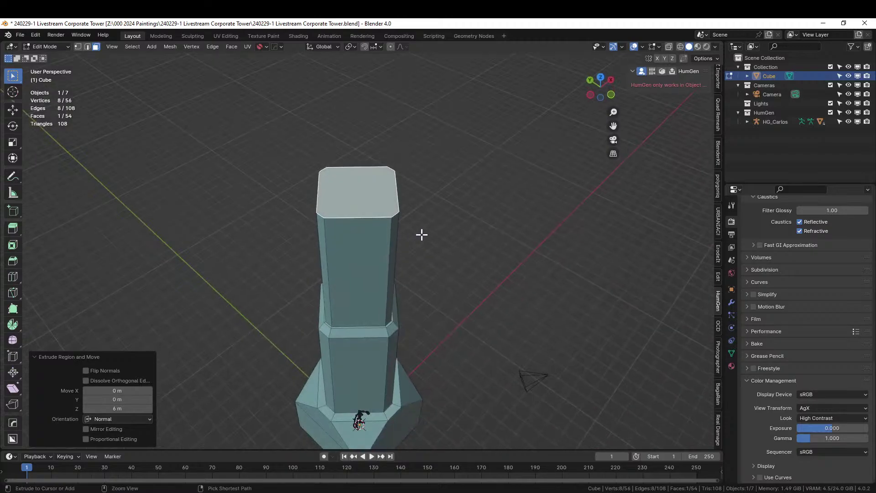
{"action": "key", "text": "ctrl+b"}
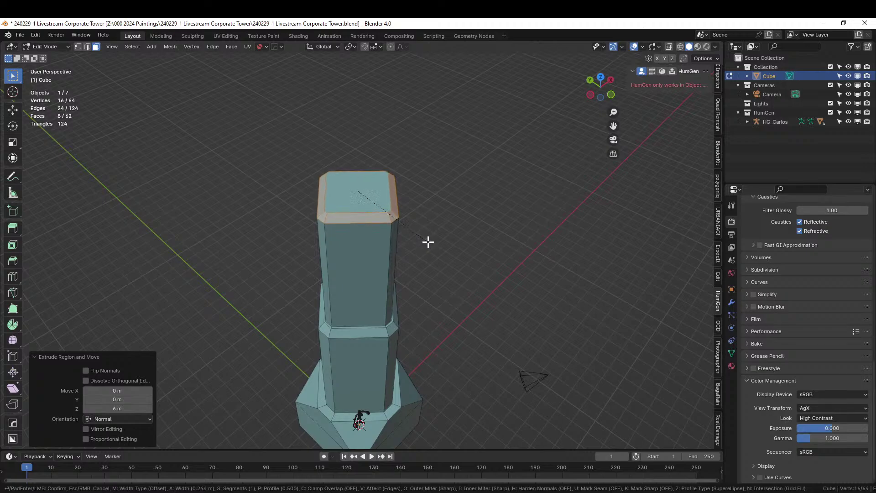
{"action": "left_click", "coordinate": [427, 241]}
Step: Inset the top face inside the bevel about 0.06 m and extrude it upward about 5.9 m as the third section
{"action": "middle_click_drag", "start_coordinate": [428, 243], "coordinate": [420, 268]}
{"action": "scroll", "coordinate": [432, 198], "scroll_direction": "down", "scroll_amount": 2}
{"action": "scroll", "coordinate": [422, 267], "scroll_direction": "up", "scroll_amount": 5}
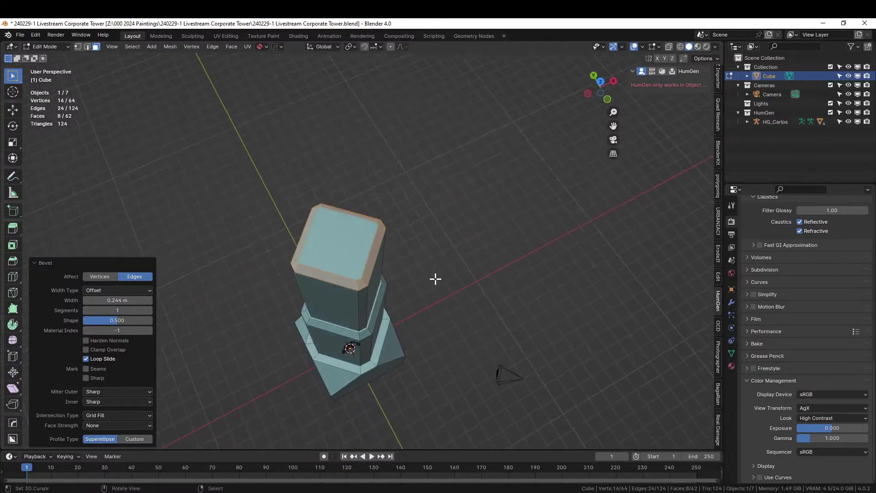
{"action": "left_click", "coordinate": [330, 249]}
{"action": "key", "text": "i"}
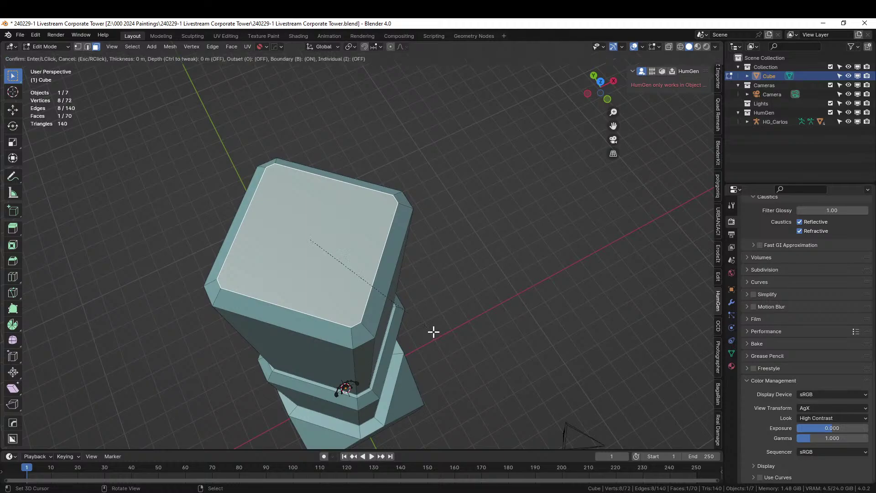
{"action": "left_click", "coordinate": [430, 332]}
{"action": "middle_click_drag", "start_coordinate": [430, 332], "coordinate": [428, 395]}
{"action": "scroll", "coordinate": [455, 258], "scroll_direction": "down", "scroll_amount": 3}
{"action": "key", "text": "e"}
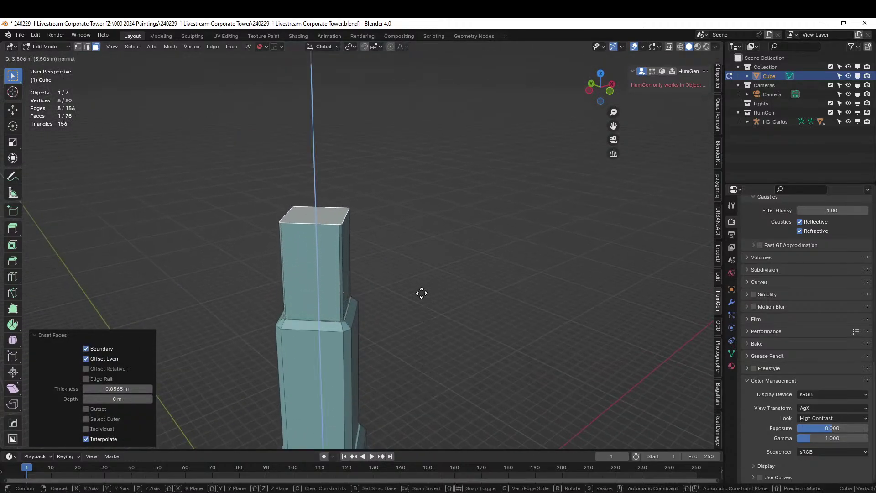
{"action": "left_click", "coordinate": [404, 226]}
Step: Inset the third section's top face about 0.07 m and raise it about 0.1 m along Z
{"action": "key", "text": "ctrl+b"}
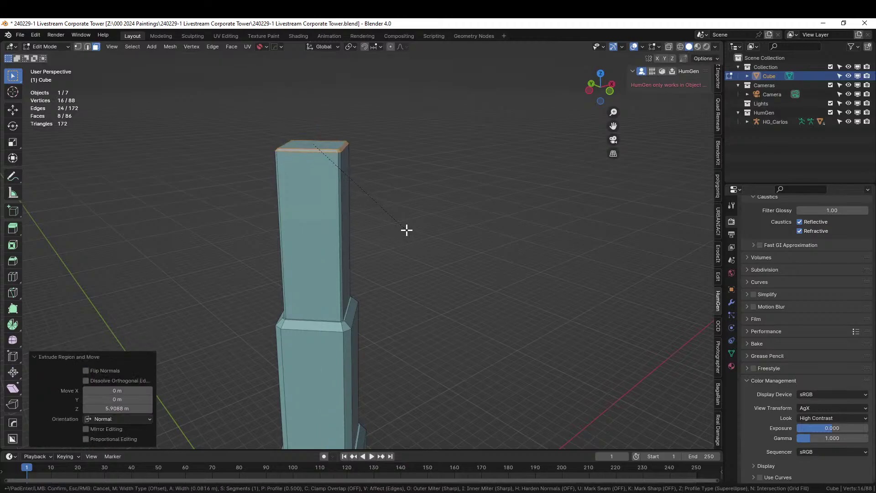
{"action": "key", "text": "Escape"}
{"action": "middle_click_drag", "start_coordinate": [407, 230], "coordinate": [411, 266]}
{"action": "scroll", "coordinate": [412, 267], "scroll_direction": "up", "scroll_amount": 3}
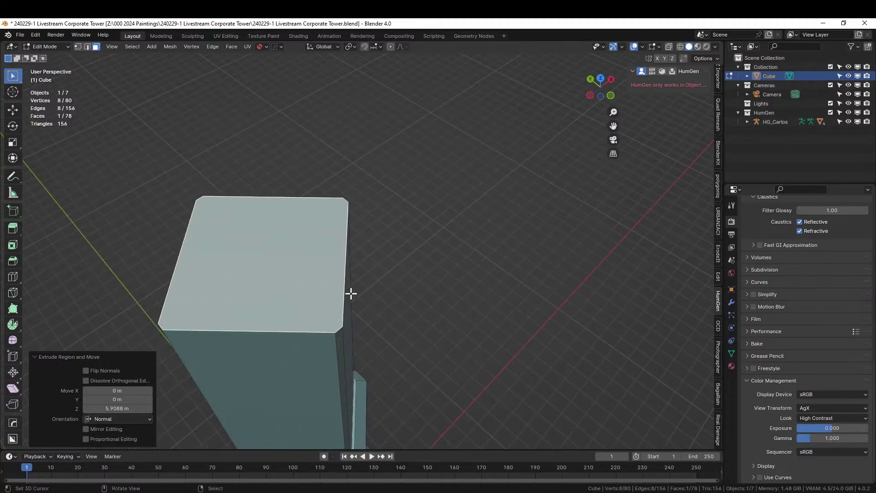
{"action": "right_click", "coordinate": [281, 296]}
{"action": "key", "text": "i"}
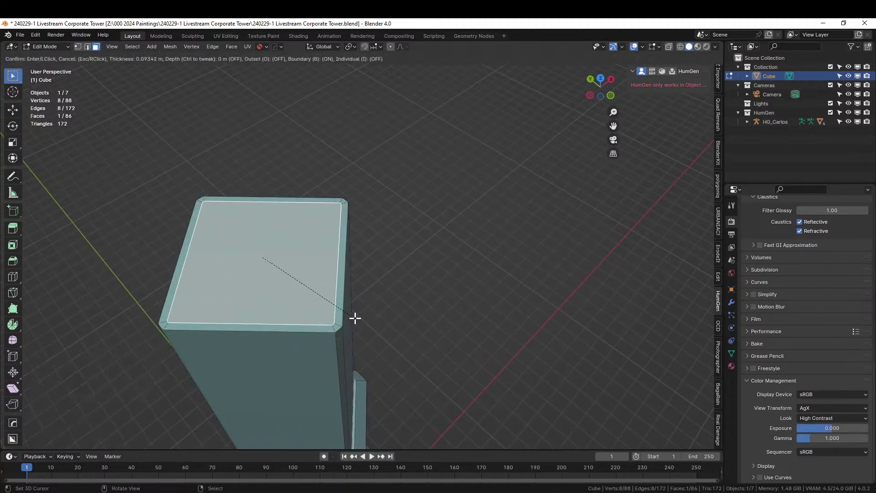
{"action": "left_click", "coordinate": [357, 318]}
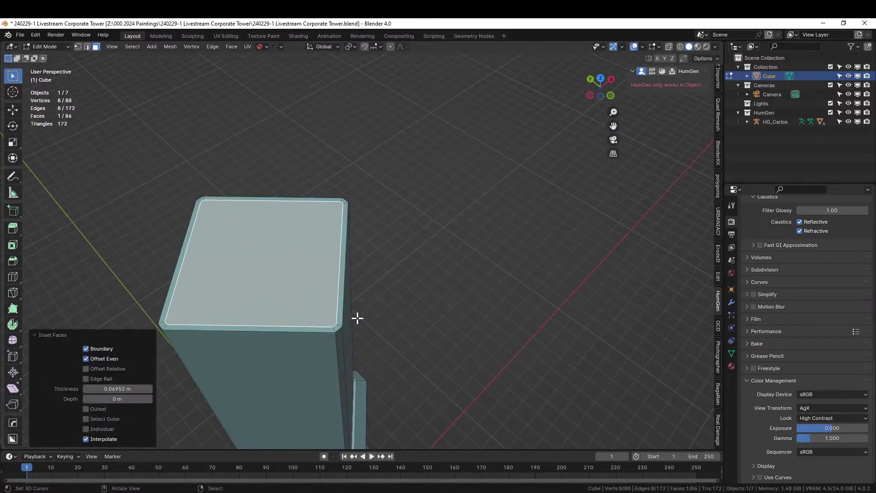
{"action": "key", "text": "g"}
{"action": "key", "text": "z"}
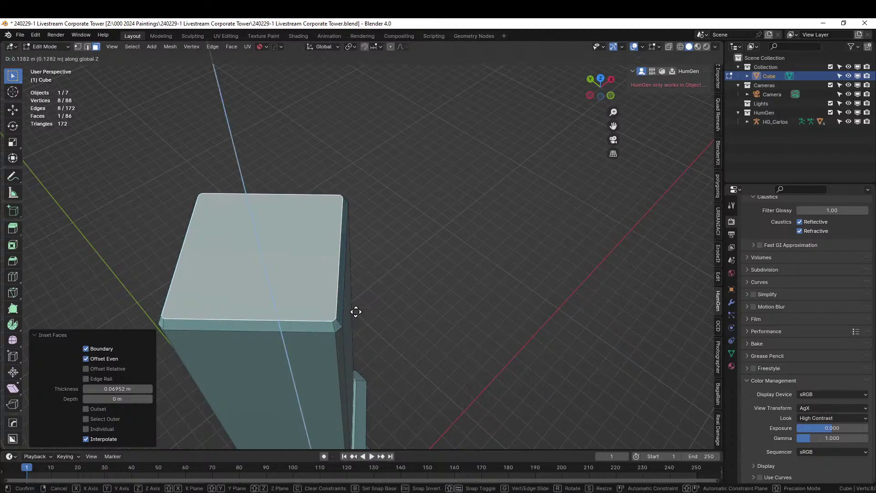
{"action": "left_click", "coordinate": [355, 313]}
Step: Return to Object Mode, look over the whole tower, and save the file
{"action": "middle_click_drag", "start_coordinate": [355, 313], "coordinate": [378, 239]}
{"action": "scroll", "coordinate": [368, 272], "scroll_direction": "down", "scroll_amount": 5}
{"action": "key", "text": "Tab"}
{"action": "scroll", "coordinate": [360, 258], "scroll_direction": "down", "scroll_amount": 3}
{"action": "scroll", "coordinate": [377, 239], "scroll_direction": "down", "scroll_amount": 4}
{"action": "middle_click_drag", "start_coordinate": [368, 273], "coordinate": [469, 268], "text": "shift"}
{"action": "scroll", "coordinate": [373, 258], "scroll_direction": "up", "scroll_amount": 3}
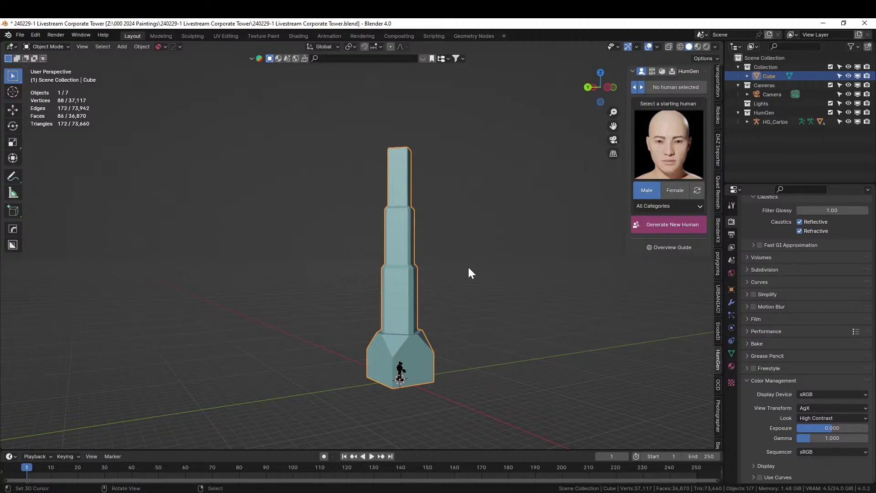
{"action": "scroll", "coordinate": [378, 247], "scroll_direction": "up", "scroll_amount": 2}
{"action": "middle_click_drag", "start_coordinate": [398, 253], "coordinate": [317, 240]}
{"action": "scroll", "coordinate": [365, 307], "scroll_direction": "up", "scroll_amount": 2}
{"action": "middle_click_drag", "start_coordinate": [366, 308], "coordinate": [354, 374]}
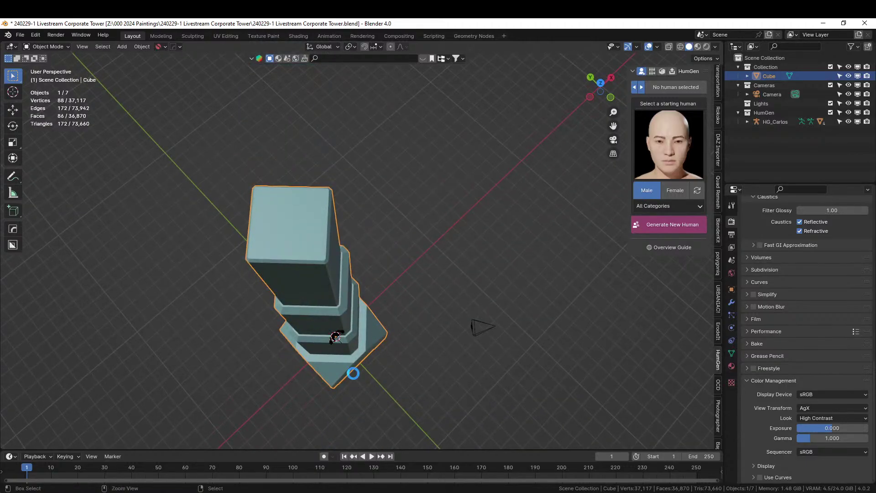
{"action": "key", "text": "ctrl+s"}
{"action": "middle_click_drag", "start_coordinate": [391, 364], "coordinate": [321, 308]}
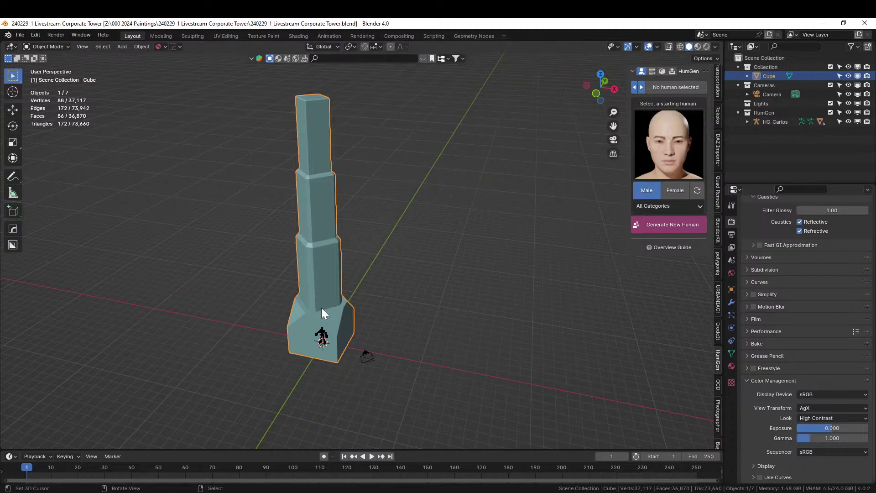
{"action": "scroll", "coordinate": [339, 353], "scroll_direction": "up", "scroll_amount": 2}
{"action": "middle_click_drag", "start_coordinate": [338, 354], "coordinate": [342, 275], "text": "shift"}
{"action": "scroll", "coordinate": [342, 275], "scroll_direction": "up", "scroll_amount": 4}
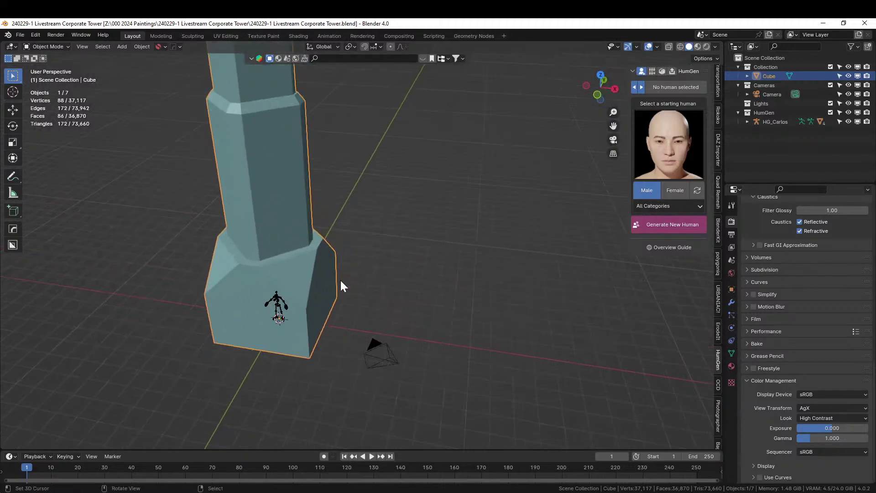
Step: Extrude the base section's lower side face and the sloped face above it together outward about 2.6 m
{"action": "key", "text": "Tab"}
{"action": "left_click", "coordinate": [323, 287]}
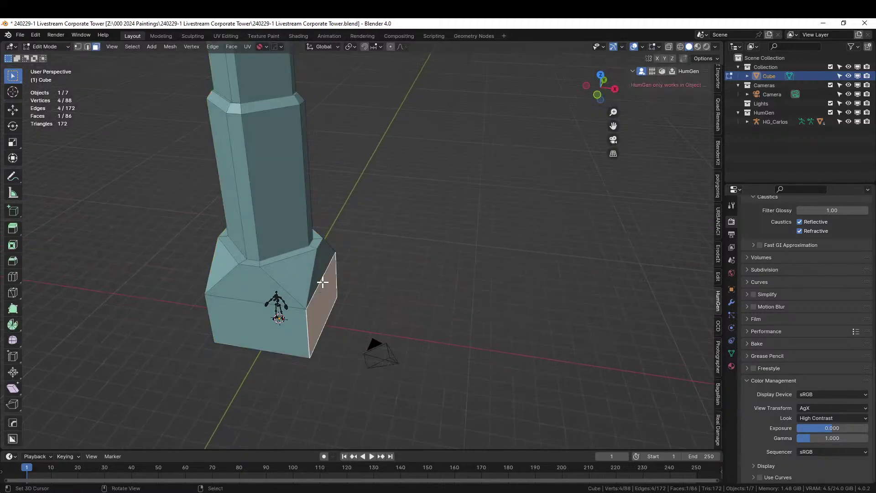
{"action": "left_click", "coordinate": [342, 273], "text": "shift"}
{"action": "key", "text": "KP_Decimal"}
{"action": "middle_click_drag", "start_coordinate": [389, 307], "coordinate": [416, 296]}
{"action": "scroll", "coordinate": [356, 279], "scroll_direction": "down", "scroll_amount": 3}
{"action": "key", "text": "e"}
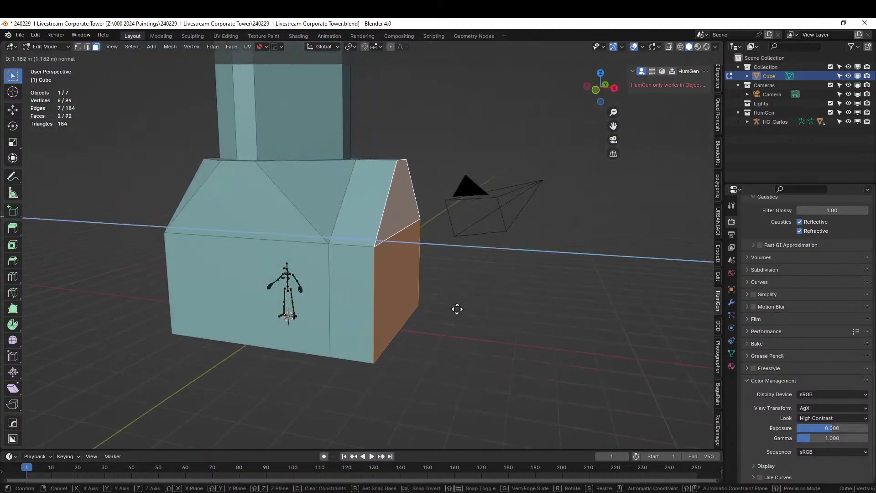
{"action": "left_click", "coordinate": [505, 322]}
{"action": "middle_click_drag", "start_coordinate": [497, 324], "coordinate": [440, 309]}
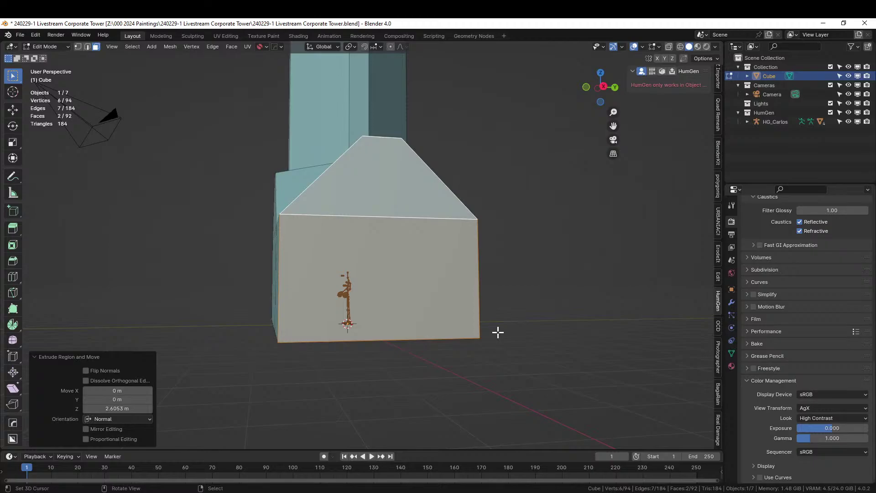
{"action": "mouse_move", "coordinate": [497, 332]}
{"action": "middle_mouse_down"}
{"action": "mouse_move", "coordinate": [487, 354]}
{"action": "mouse_move", "coordinate": [479, 346]}
{"action": "mouse_move", "coordinate": [493, 322]}
{"action": "middle_mouse_up"}
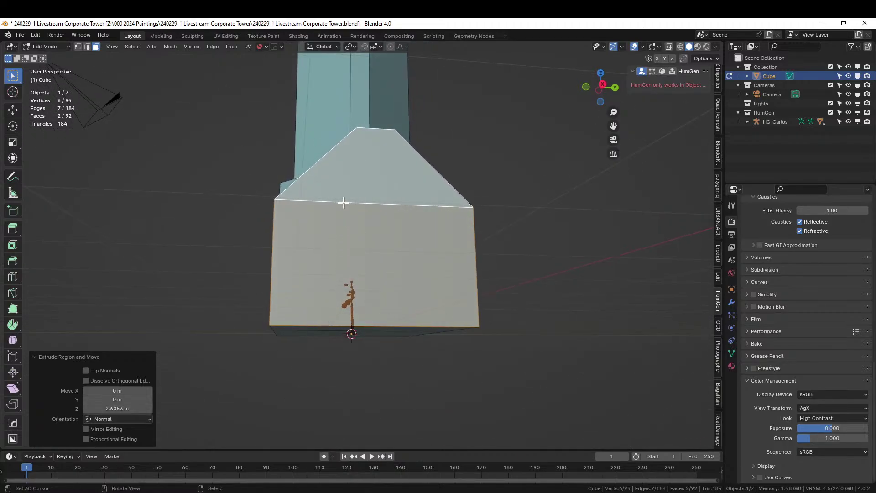
{"action": "key", "text": "2"}
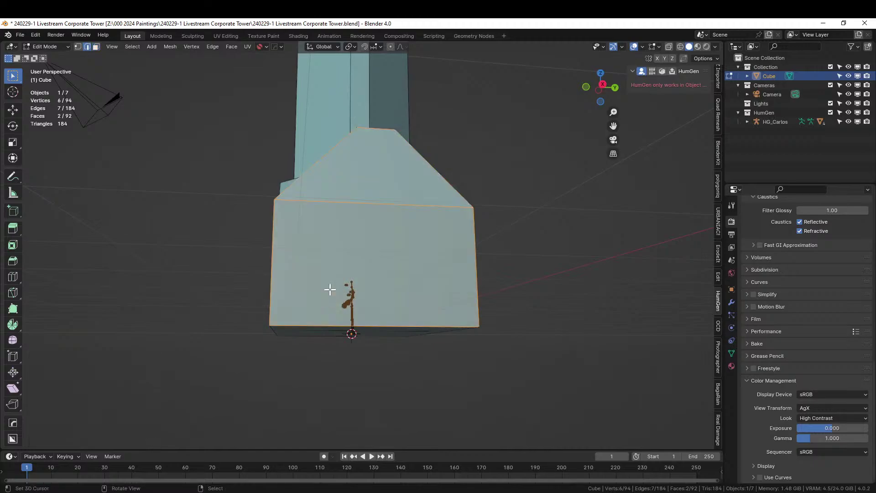
{"action": "left_click", "coordinate": [342, 201], "text": "shift"}
{"action": "left_click", "coordinate": [325, 326], "text": "shift"}
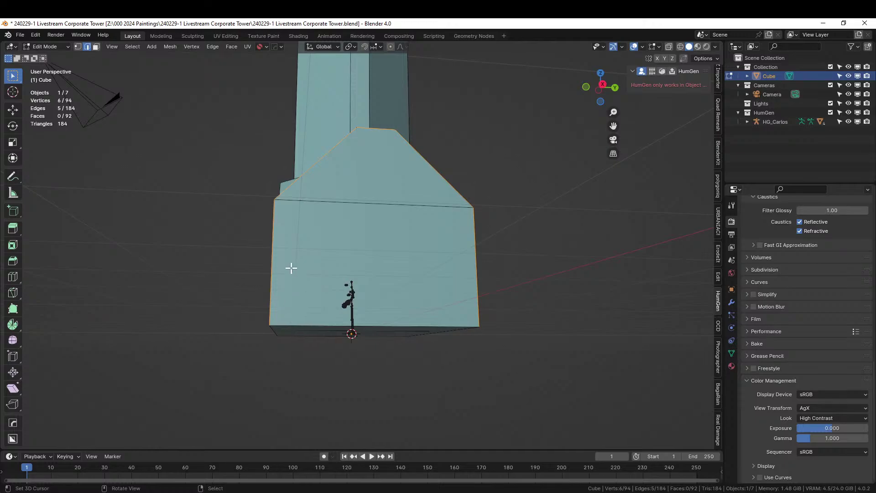
{"action": "middle_click_drag", "start_coordinate": [493, 218], "coordinate": [447, 247]}
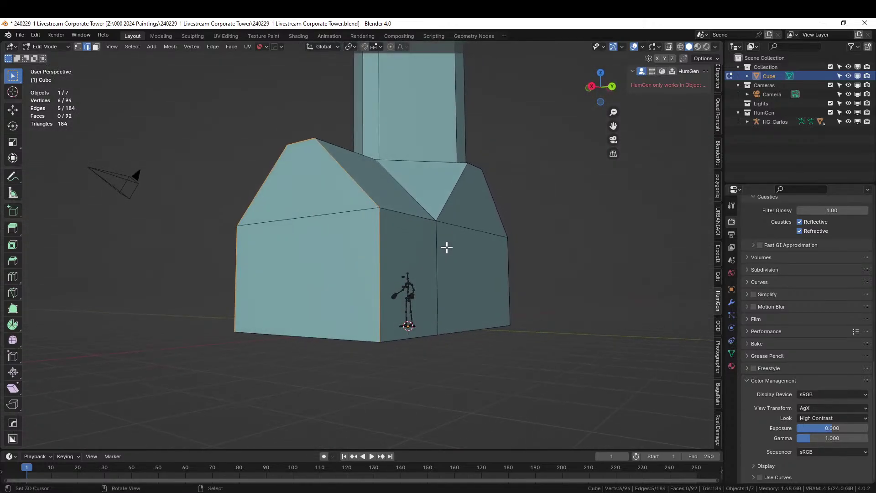
{"action": "middle_click_drag", "start_coordinate": [285, 321], "coordinate": [320, 343]}
Step: Try loop cuts on the extension's end: a vertical one near one side edge and a horizontal one near the roof ridge
{"action": "left_click", "coordinate": [309, 360]}
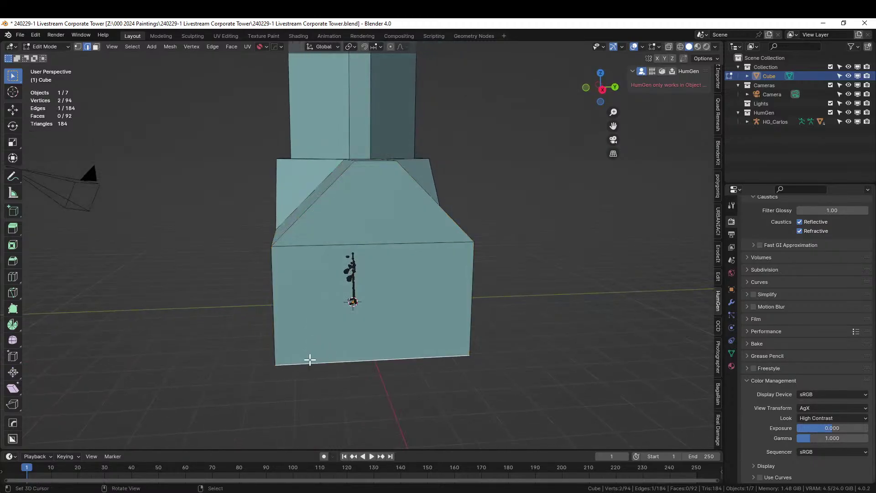
{"action": "key", "text": "ctrl+r"}
{"action": "left_click", "coordinate": [310, 359]}
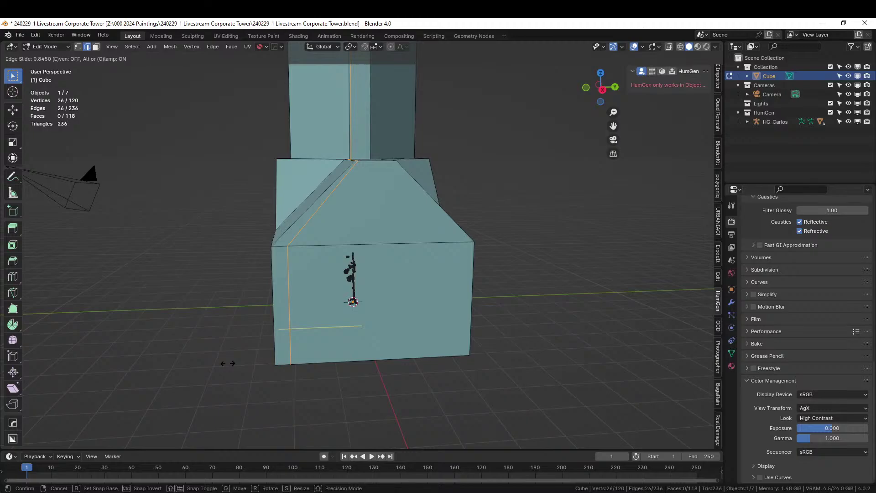
{"action": "left_click", "coordinate": [228, 364]}
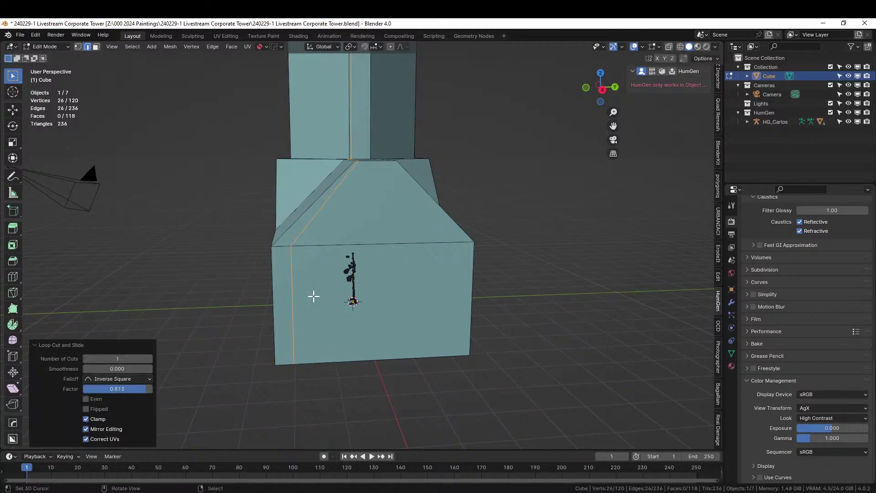
{"action": "key", "text": "ctrl+r"}
{"action": "left_click", "coordinate": [336, 190]}
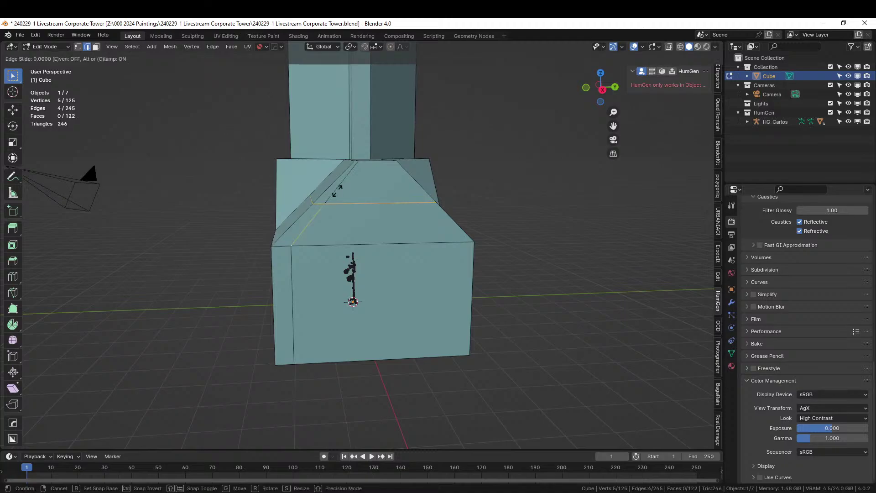
{"action": "left_click", "coordinate": [349, 149]}
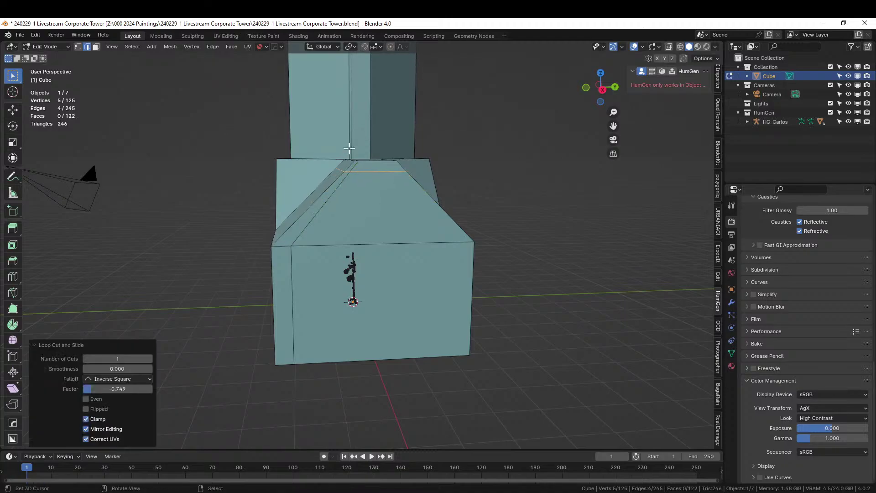
Step: Try to extrude the upper and lower end faces bounded by the new loop cuts
{"action": "key", "text": "3"}
{"action": "left_click", "coordinate": [381, 216]}
{"action": "left_click", "coordinate": [373, 306], "text": "shift"}
{"action": "key", "text": "e"}
{"action": "middle_click_drag", "start_coordinate": [371, 307], "coordinate": [366, 326]}
{"action": "left_click", "coordinate": [429, 349]}
Step: Undo the trial extrusion and both loop cuts on the extension
{"action": "key", "text": "ctrl+z"}
{"action": "key", "text": "ctrl+z"}
{"action": "key", "text": "ctrl+z"}
{"action": "key", "text": "ctrl+z"}
{"action": "key", "text": "ctrl+z"}
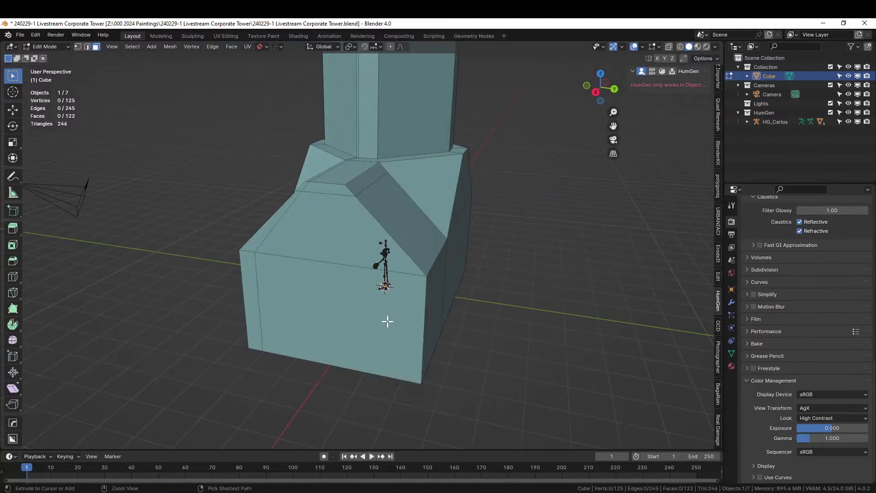
{"action": "key", "text": "ctrl+z"}
{"action": "key", "text": "ctrl+z"}
{"action": "key", "text": "ctrl+z"}
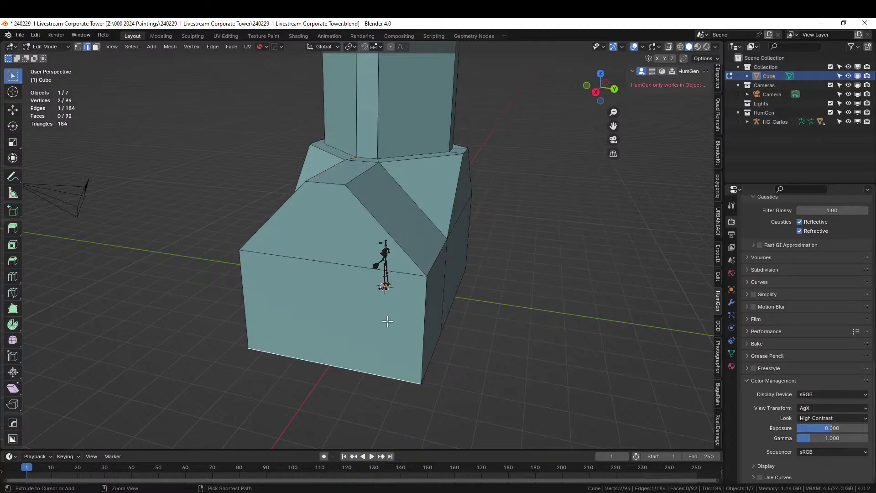
Step: Inset the extension's upper and lower end faces together by about 0.29 m
{"action": "left_click", "coordinate": [385, 343]}
{"action": "left_click", "coordinate": [305, 245], "text": "shift"}
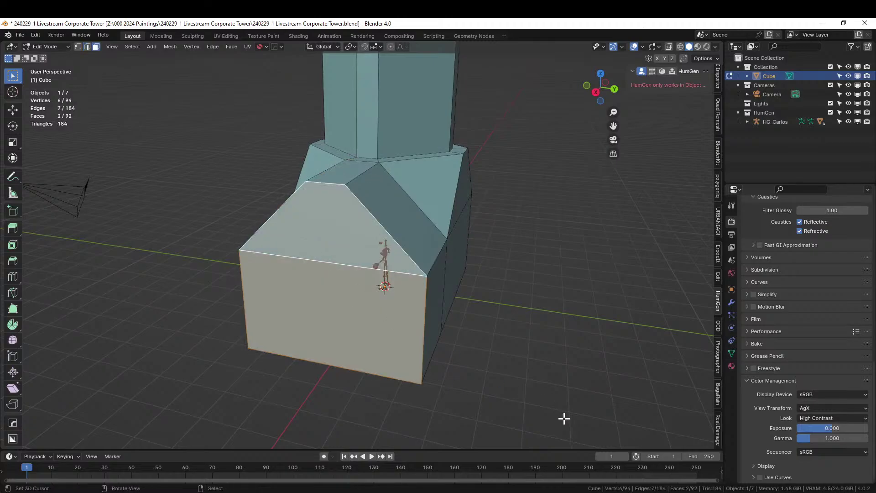
{"action": "key", "text": "i"}
{"action": "left_click", "coordinate": [550, 420]}
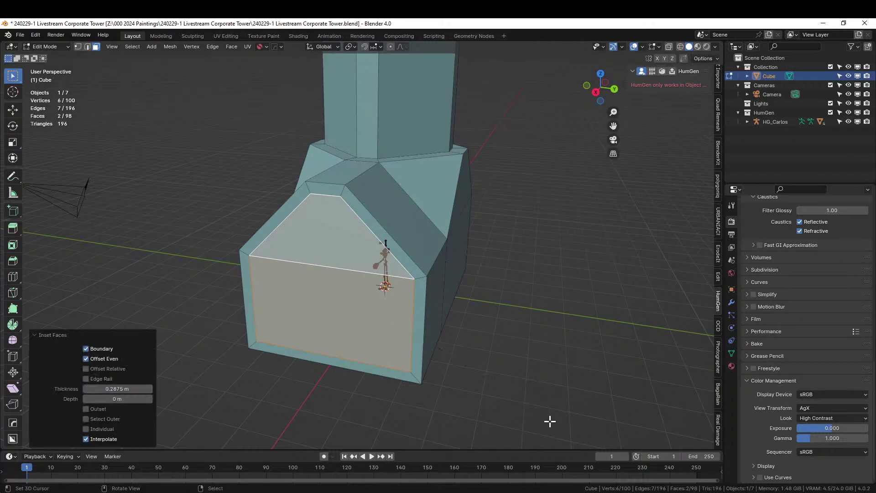
{"action": "middle_click_drag", "start_coordinate": [549, 420], "coordinate": [422, 370]}
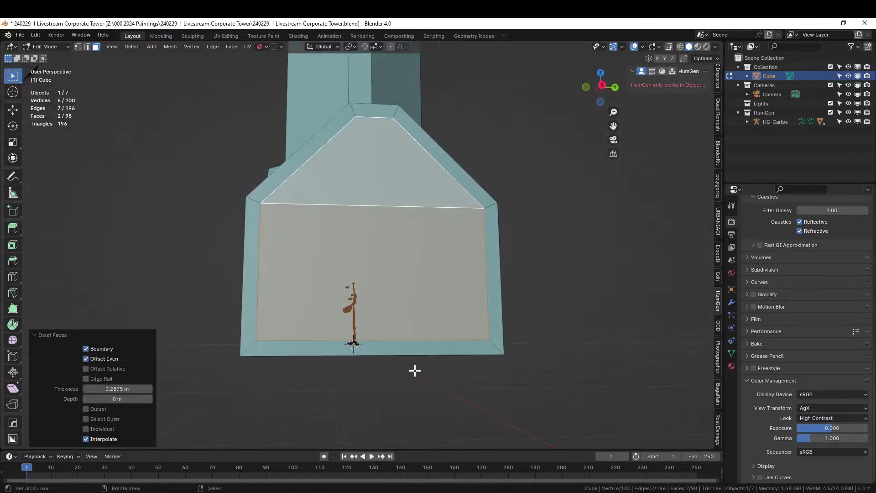
Step: Knife-cut straight down from the inset's lower left corner to the bottom edge of the end wall
{"action": "key", "text": "k"}
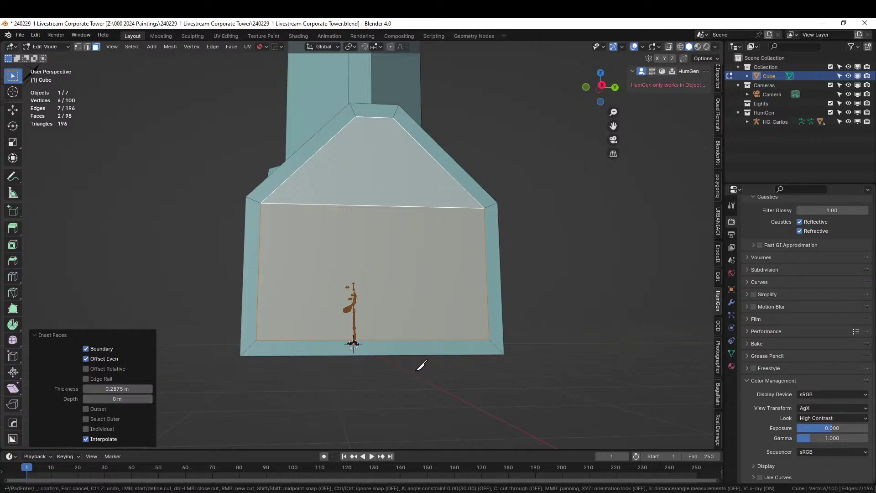
{"action": "left_click", "coordinate": [260, 340]}
{"action": "left_click", "coordinate": [258, 356]}
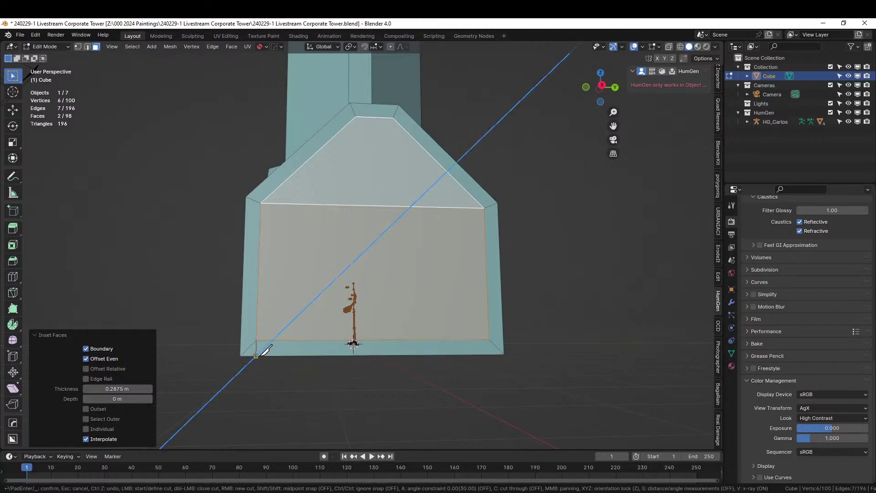
{"action": "key", "text": "Return"}
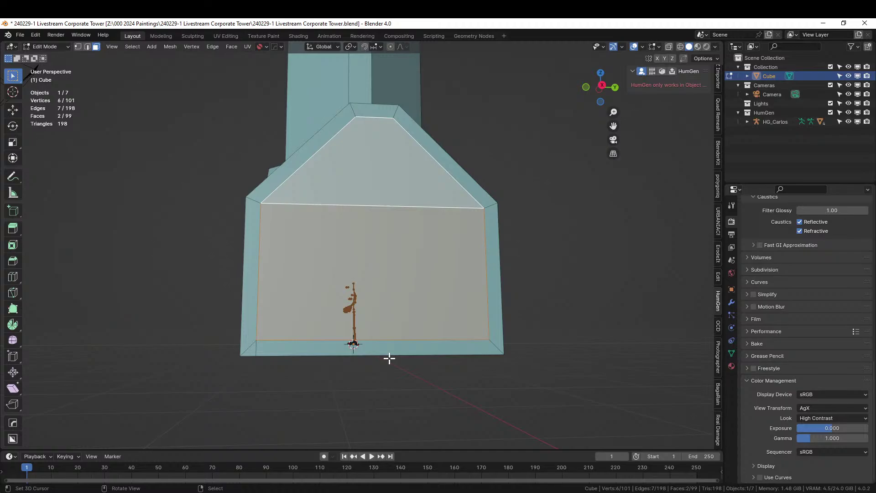
Step: Knife-cut straight down from the inset's lower right corner to the bottom edge of the end wall
{"action": "key", "text": "z"}
{"action": "left_click", "coordinate": [554, 342]}
{"action": "key", "text": "k"}
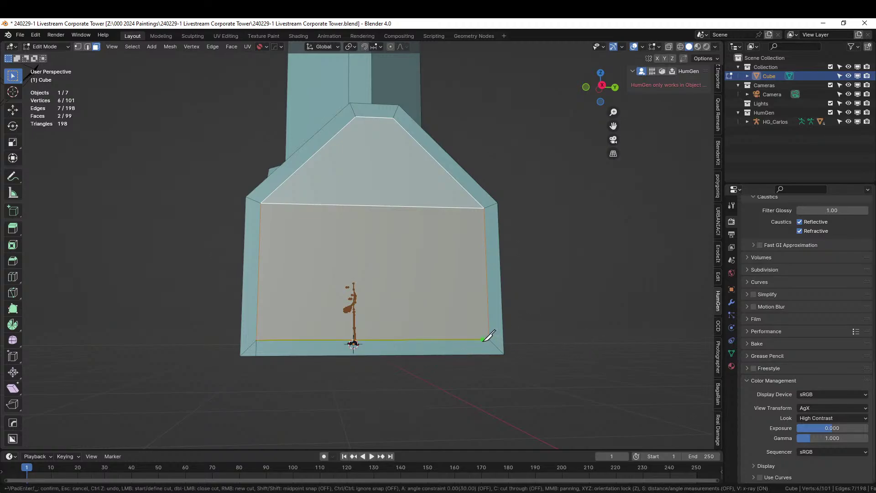
{"action": "left_click", "coordinate": [489, 339]}
{"action": "key", "text": "z"}
{"action": "left_click", "coordinate": [491, 353]}
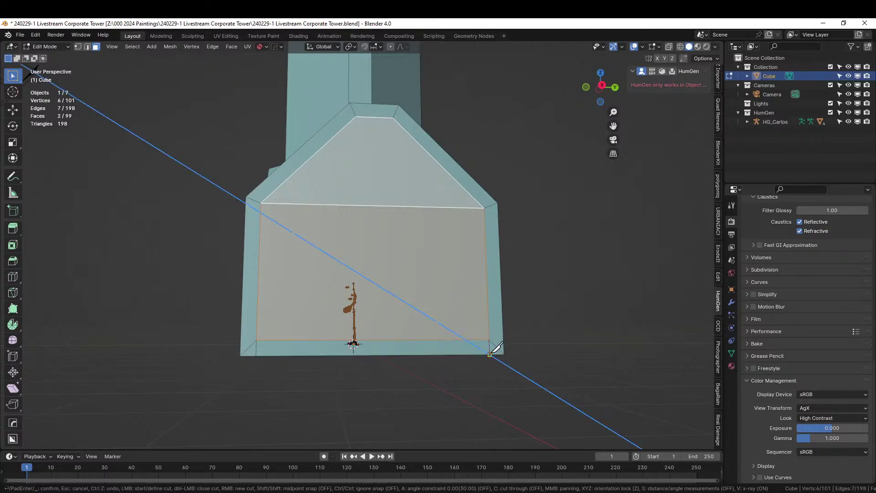
{"action": "key", "text": "Return"}
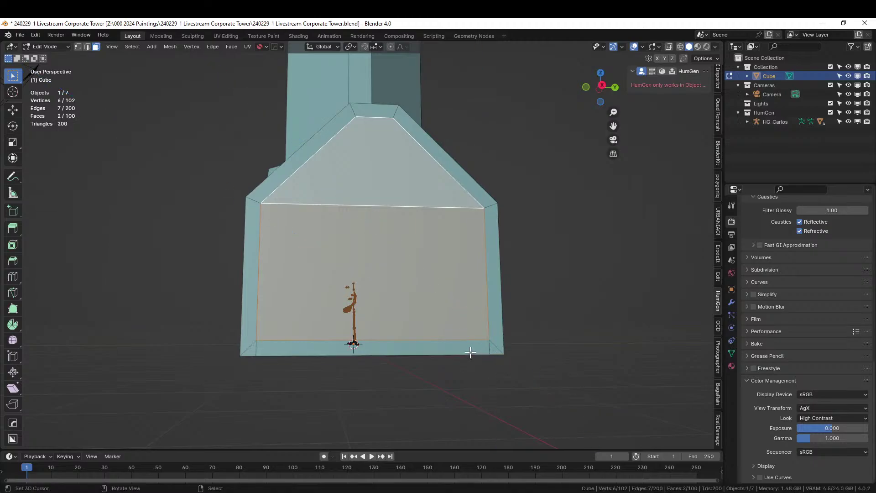
Step: Dissolve the two diagonal edges in the lower corners of the end wall's inset border
{"action": "key", "text": "2"}
{"action": "left_click", "coordinate": [248, 348]}
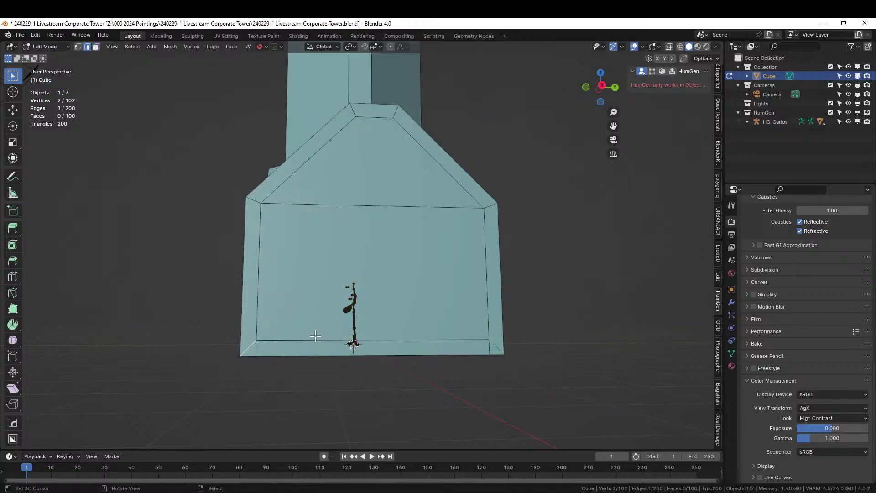
{"action": "left_click", "coordinate": [499, 343], "text": "shift"}
{"action": "key", "text": "x"}
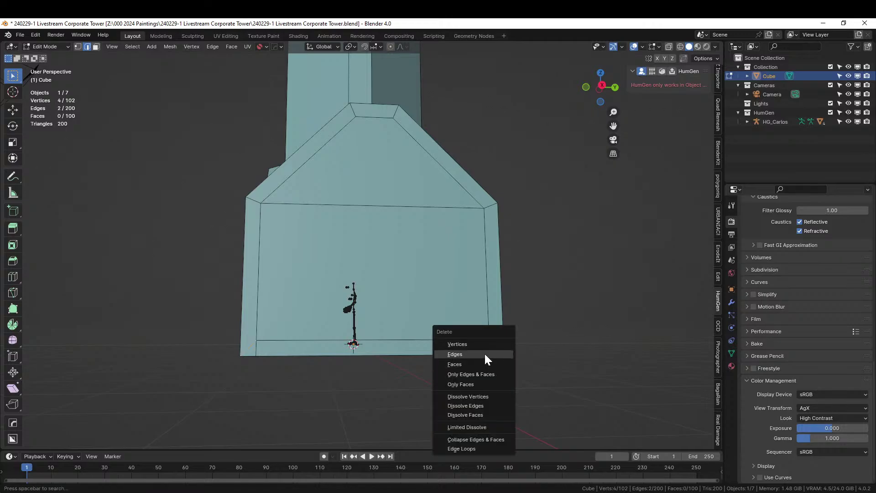
{"action": "left_click", "coordinate": [484, 353]}
{"action": "key", "text": "ctrl+z"}
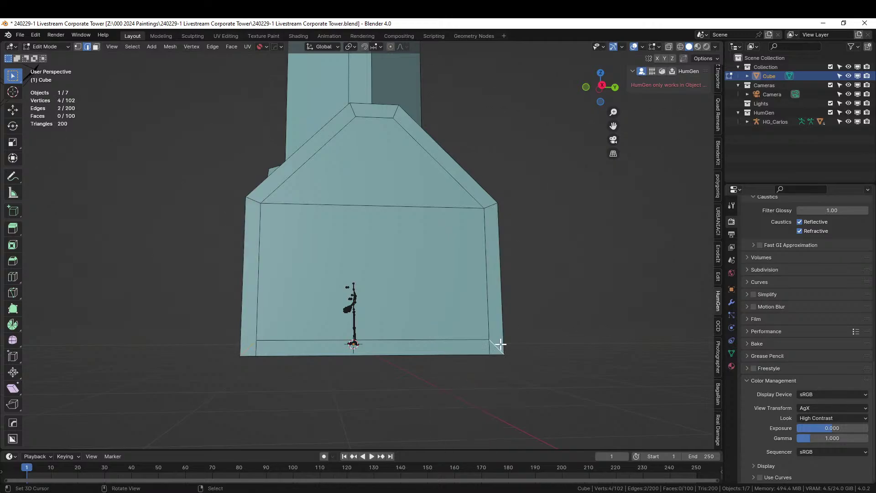
{"action": "key", "text": "x"}
{"action": "left_click", "coordinate": [445, 381]}
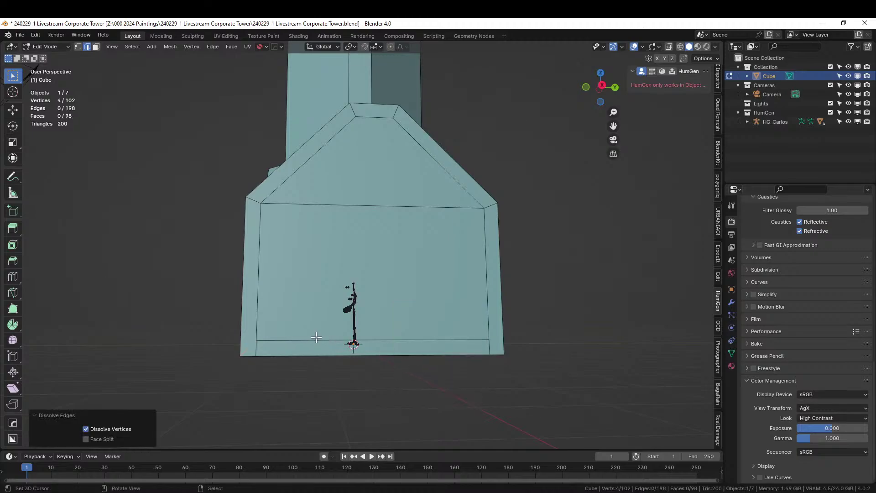
Step: Dissolve the inset's lower horizontal edge so the inner face reaches the ground
{"action": "left_click", "coordinate": [317, 338]}
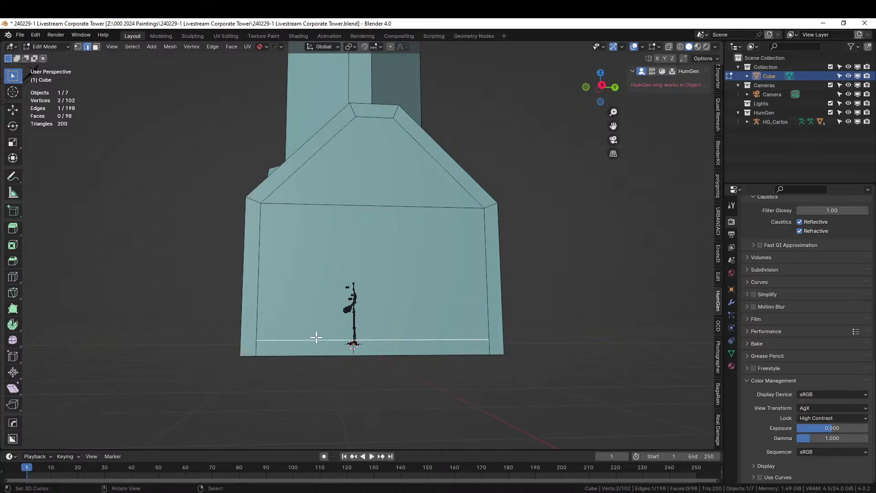
{"action": "key", "text": "x"}
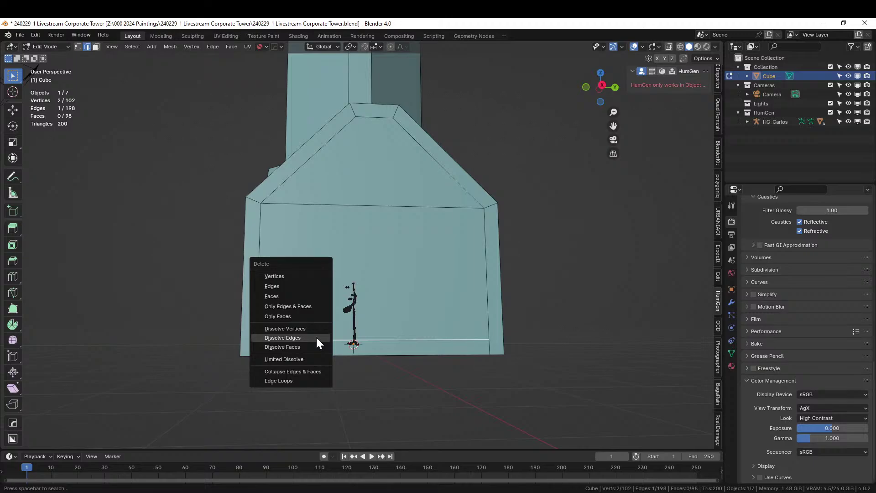
{"action": "left_click", "coordinate": [317, 338]}
{"action": "middle_click_drag", "start_coordinate": [452, 323], "coordinate": [478, 341]}
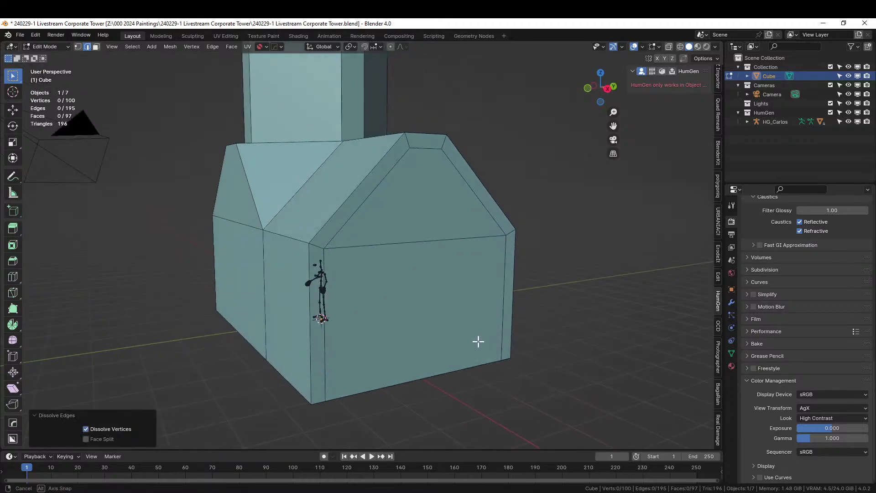
Step: Extrude the extension's upper and lower inner end faces outward together about 2.2 m as a narrower second segment
{"action": "key", "text": "3"}
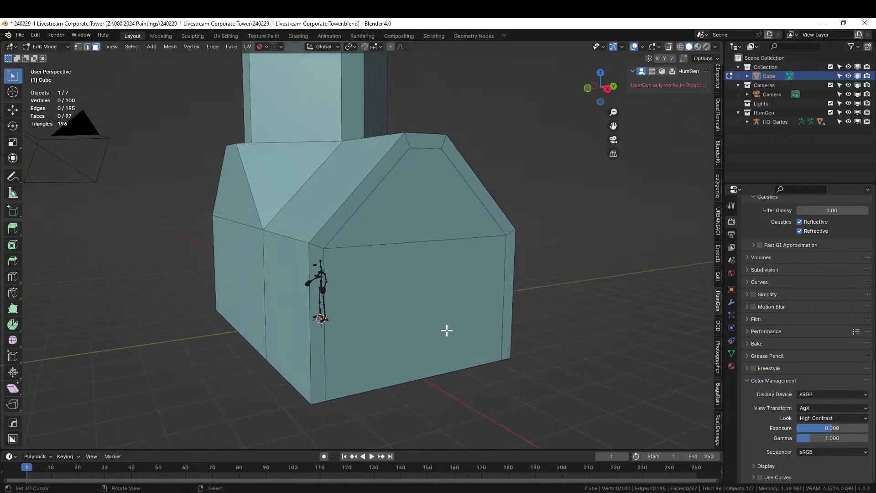
{"action": "left_click", "coordinate": [440, 301]}
{"action": "left_click", "coordinate": [426, 228], "text": "shift"}
{"action": "middle_click_drag", "start_coordinate": [426, 228], "coordinate": [476, 239]}
{"action": "key", "text": "e"}
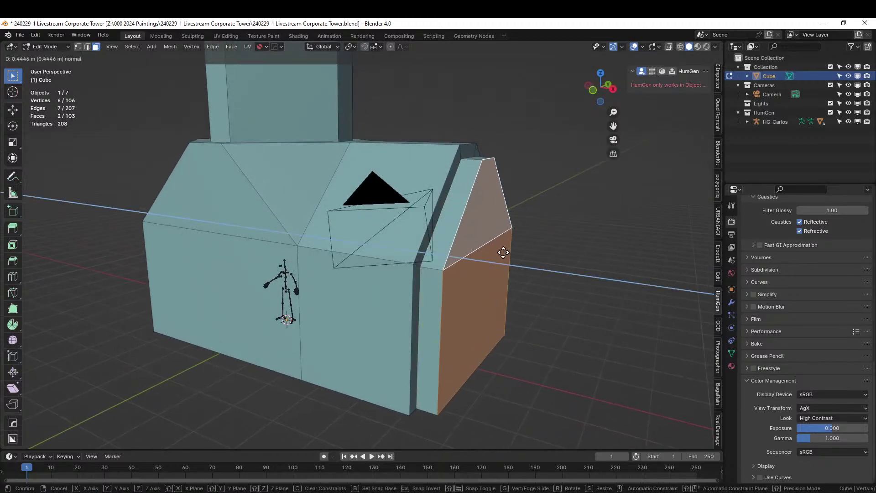
{"action": "left_click", "coordinate": [583, 286]}
{"action": "scroll", "coordinate": [585, 285], "scroll_direction": "down", "scroll_amount": 3}
{"action": "middle_click_drag", "start_coordinate": [585, 285], "coordinate": [406, 310]}
{"action": "middle_click_drag", "start_coordinate": [409, 309], "coordinate": [593, 307]}
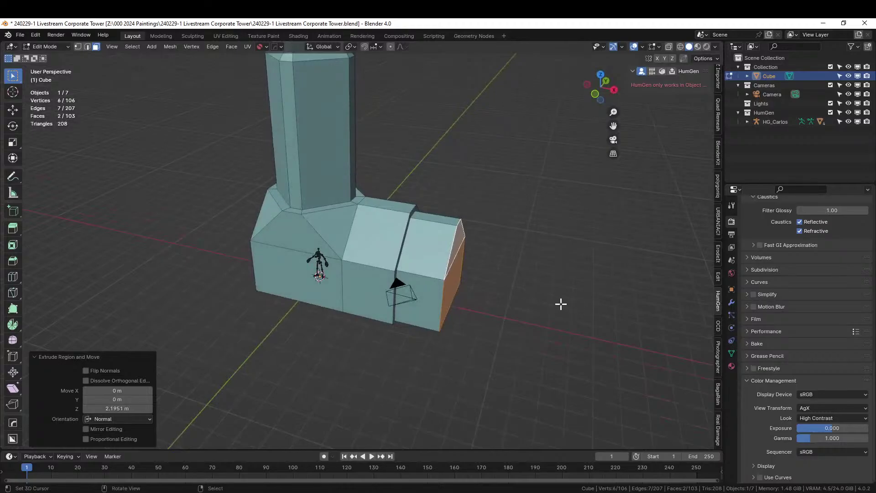
{"action": "middle_click_drag", "start_coordinate": [492, 303], "coordinate": [460, 322]}
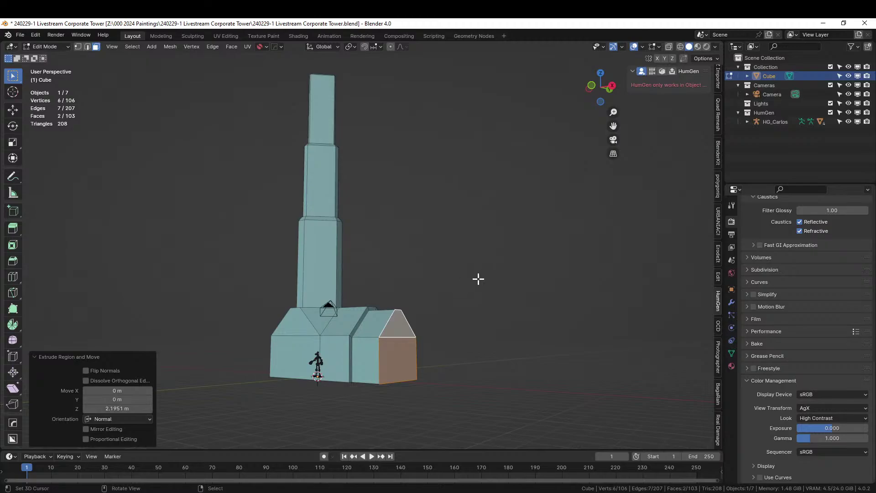
{"action": "mouse_move", "coordinate": [478, 278]}
{"action": "middle_mouse_down"}
{"action": "mouse_move", "coordinate": [451, 355]}
{"action": "mouse_move", "coordinate": [426, 330]}
{"action": "mouse_move", "coordinate": [422, 348]}
{"action": "mouse_move", "coordinate": [493, 283]}
{"action": "middle_mouse_up"}
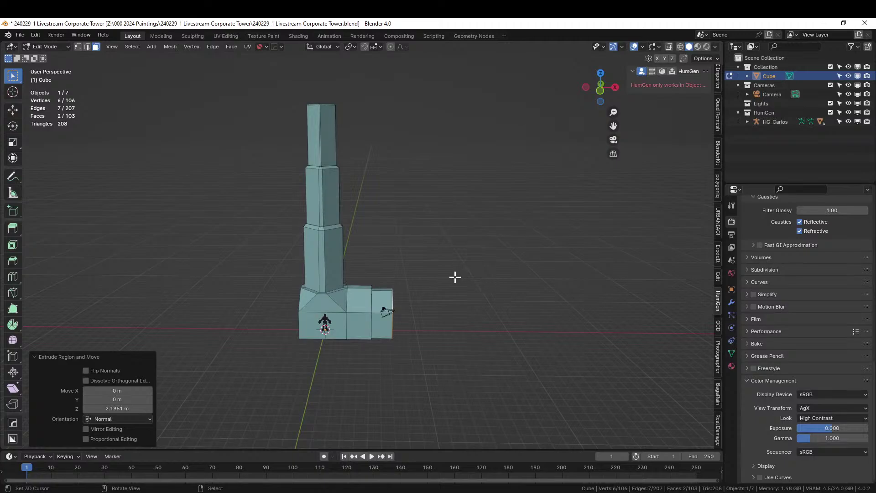
Step: Select the four wide side faces of the tower's lowest tier, leaving the narrow corner faces out
{"action": "middle_click_drag", "start_coordinate": [455, 277], "coordinate": [428, 262]}
{"action": "scroll", "coordinate": [422, 258], "scroll_direction": "up", "scroll_amount": 3}
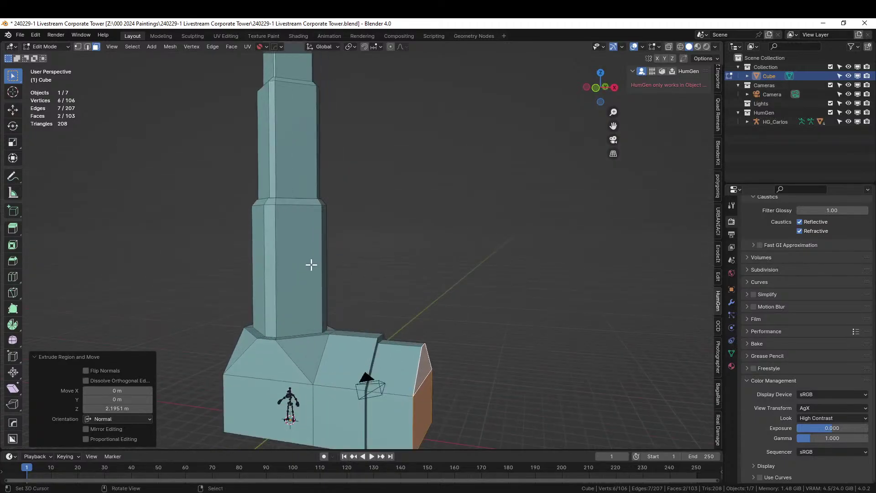
{"action": "left_click", "coordinate": [311, 264]}
{"action": "middle_click_drag", "start_coordinate": [273, 260], "coordinate": [439, 253]}
{"action": "left_click", "coordinate": [263, 260], "text": "shift"}
{"action": "left_click", "coordinate": [374, 264], "text": "shift"}
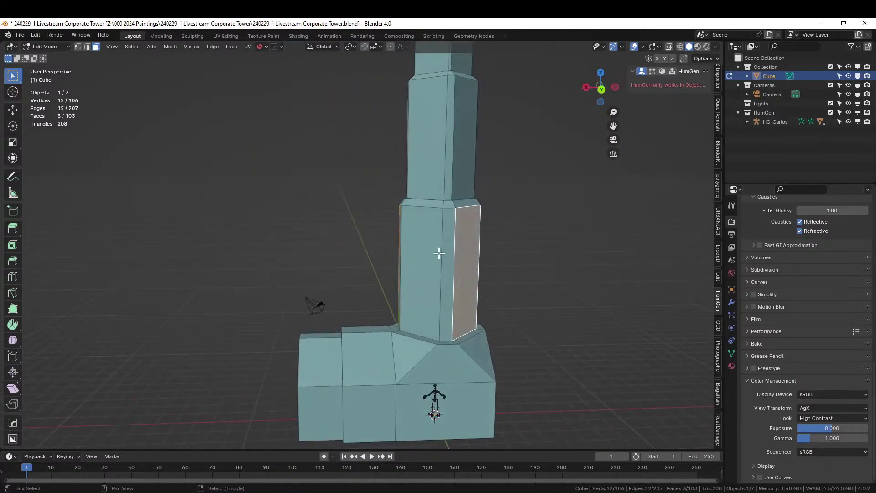
{"action": "left_click", "coordinate": [425, 247], "text": "shift"}
Step: Add the four wide side faces of the tower's middle tier to the selection
{"action": "left_click", "coordinate": [431, 141], "text": "shift"}
{"action": "left_click", "coordinate": [464, 129], "text": "shift"}
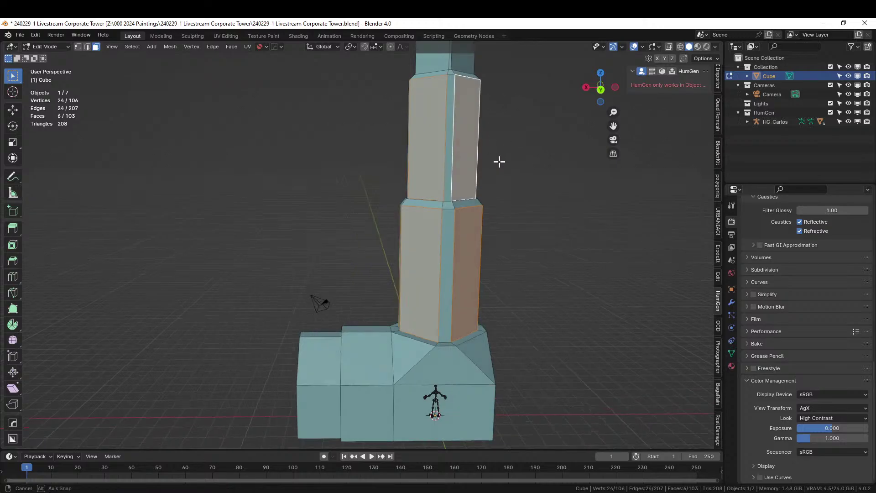
{"action": "middle_click_drag", "start_coordinate": [498, 160], "coordinate": [308, 173]}
{"action": "left_click", "coordinate": [328, 147], "text": "shift"}
{"action": "left_click", "coordinate": [301, 168], "text": "shift"}
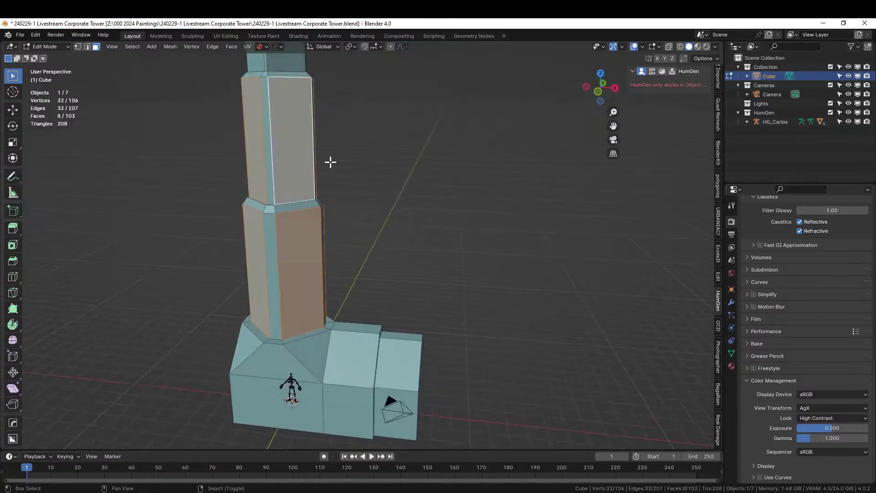
Step: Add the four wide side faces of the tower's uppermost tier to the selection
{"action": "middle_click_drag", "start_coordinate": [388, 173], "coordinate": [429, 412], "text": "shift"}
{"action": "left_click", "coordinate": [329, 293], "text": "shift"}
{"action": "left_click", "coordinate": [295, 252], "text": "shift"}
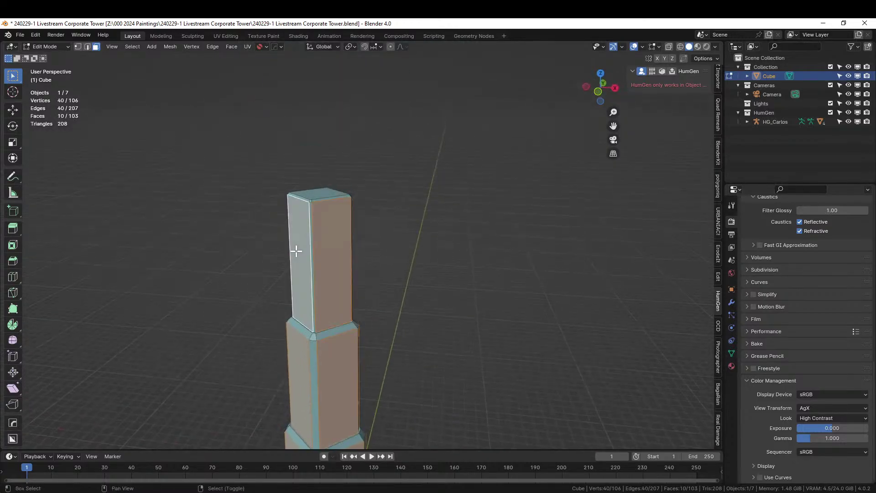
{"action": "middle_click_drag", "start_coordinate": [295, 252], "coordinate": [402, 273]}
{"action": "left_click", "coordinate": [432, 237], "text": "shift"}
{"action": "left_click", "coordinate": [338, 213], "text": "shift"}
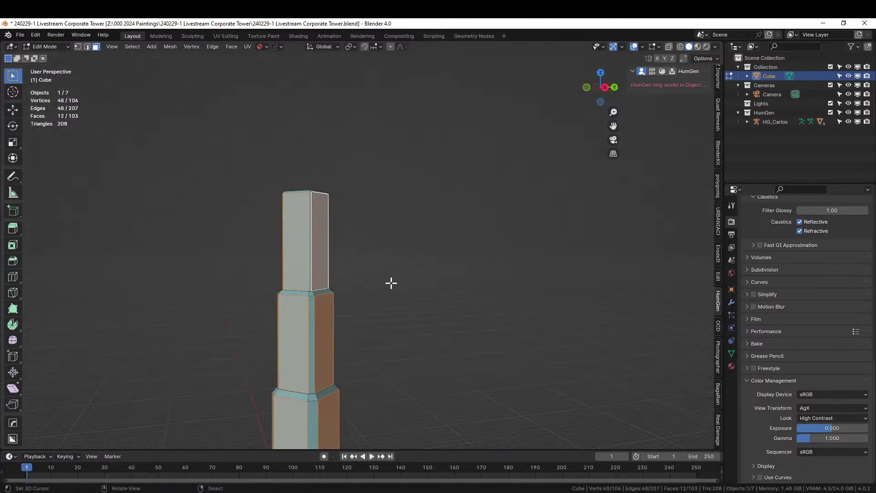
Step: Return to Object Mode and run Random Flow's Random Loop Extrude on the selected faces with loops 1, 2 and 3 enabled
{"action": "key", "text": "Tab"}
{"action": "key", "text": "shift+alt+q"}
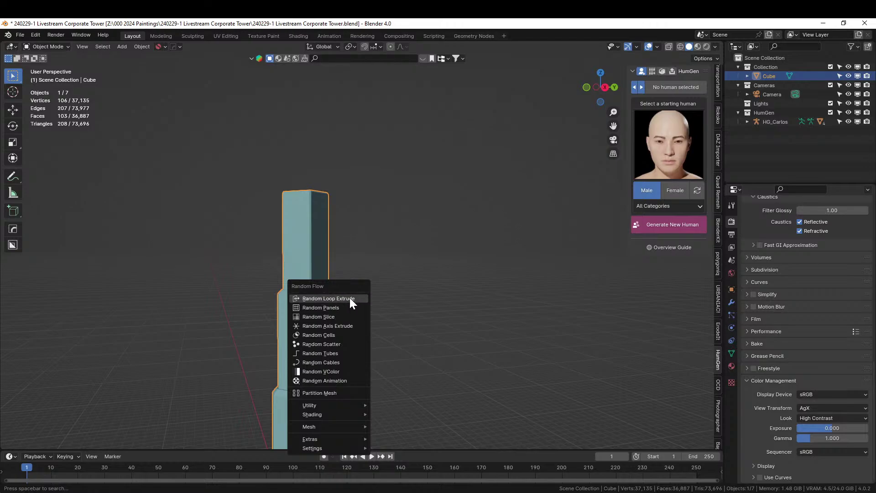
{"action": "left_click", "coordinate": [349, 298]}
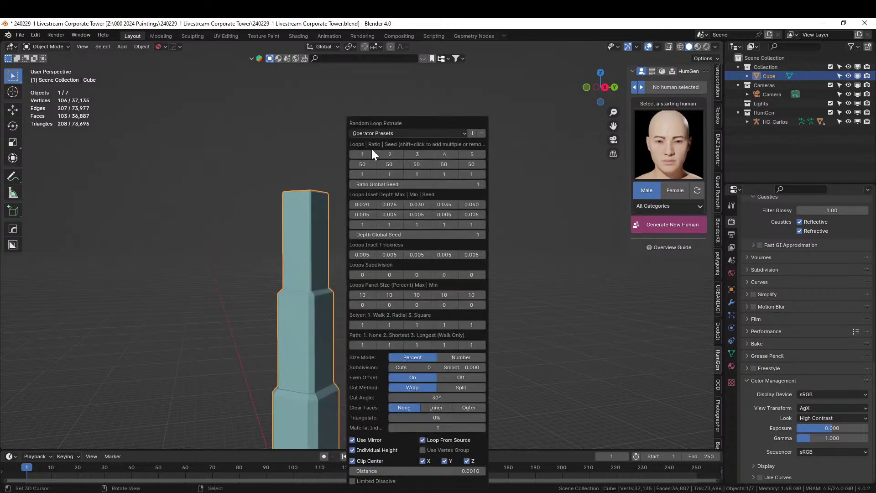
{"action": "left_click", "coordinate": [389, 154], "text": "shift"}
{"action": "left_click", "coordinate": [415, 155], "text": "shift"}
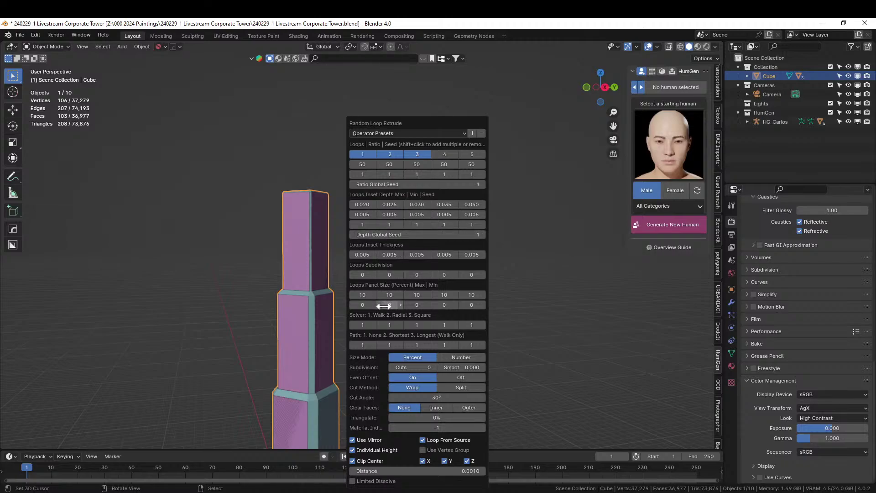
Step: Set the loop extrude's subdivision cuts to 3 and turn off Loop From Source
{"action": "left_click", "coordinate": [434, 368]}
{"action": "left_click", "coordinate": [434, 367]}
{"action": "left_click", "coordinate": [434, 368]}
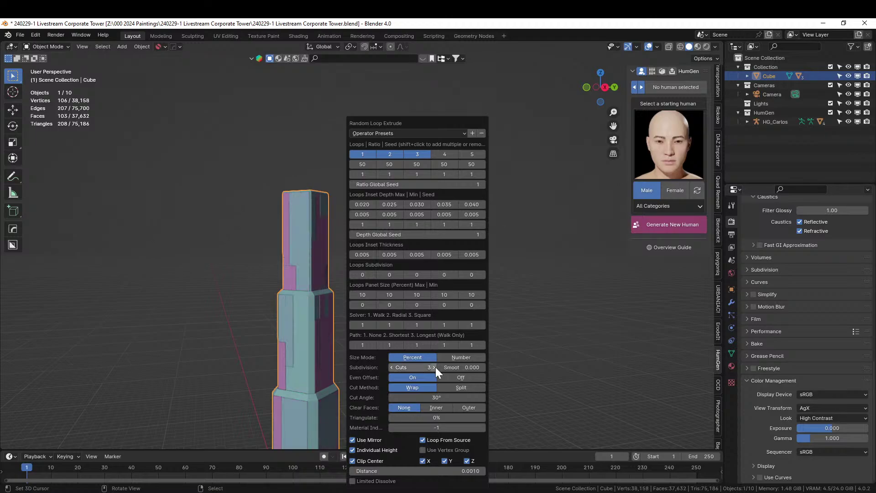
{"action": "left_click", "coordinate": [423, 440]}
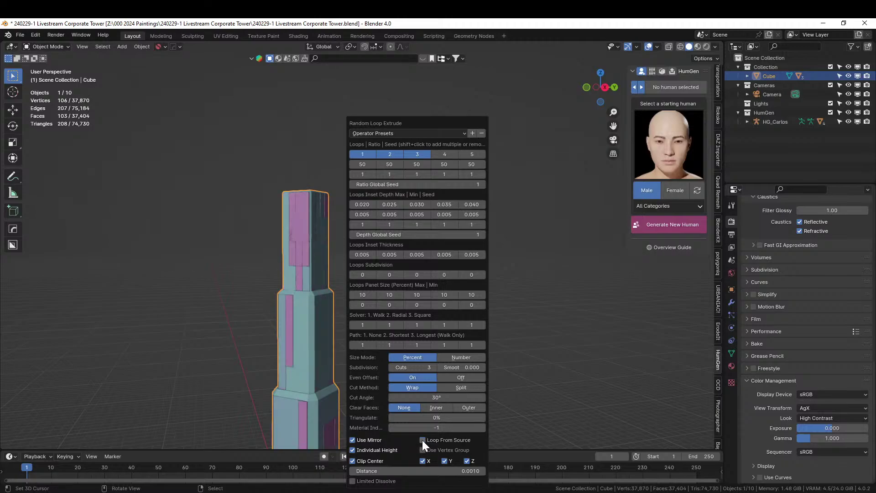
Step: Set the maximum inset depth of loops 1, 2 and 3 to 0.1 each
{"action": "left_click", "coordinate": [362, 205]}
{"action": "type", "text": ".1"}
{"action": "key", "text": "Return"}
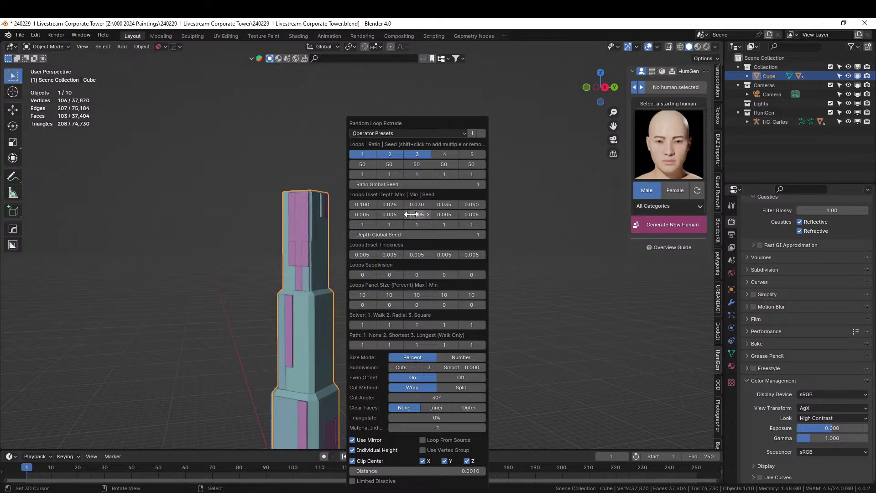
{"action": "left_click", "coordinate": [385, 205]}
{"action": "type", "text": ".1"}
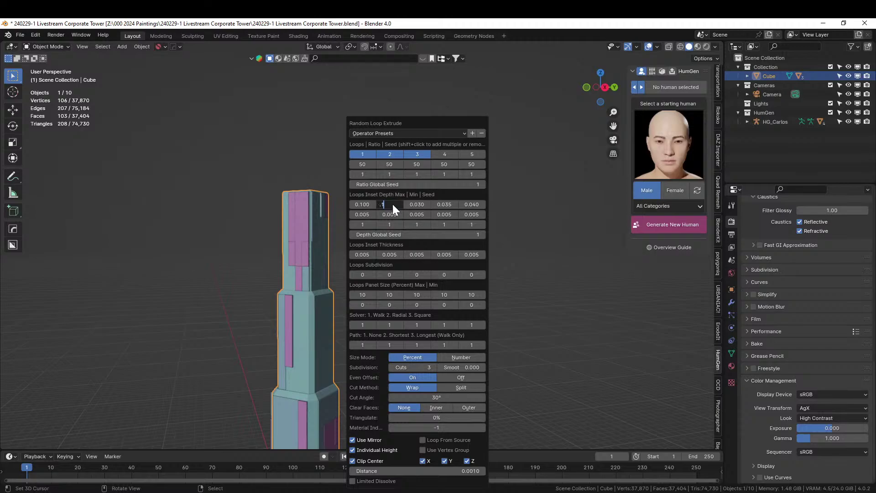
{"action": "key", "text": "Return"}
{"action": "left_click", "coordinate": [411, 205]}
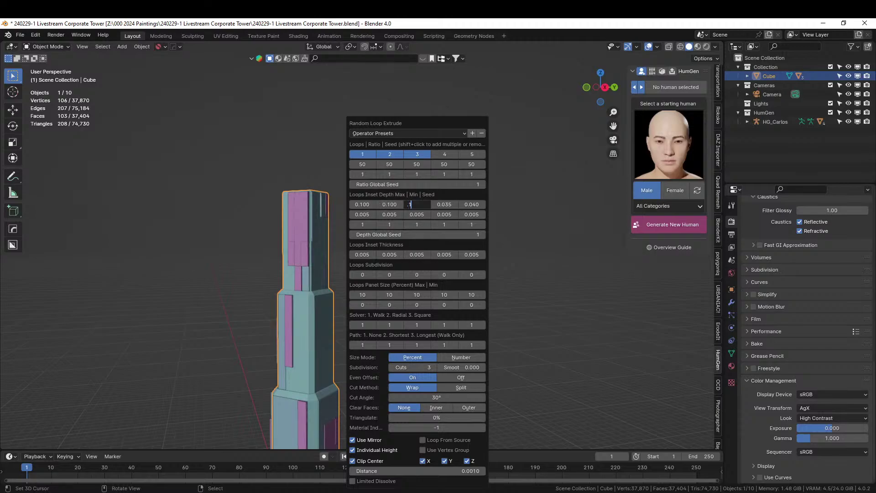
{"action": "key", "text": "Return"}
Step: Deepen the first loop's panels by setting its maximum inset depth to 0.25
{"action": "middle_click_drag", "start_coordinate": [246, 211], "coordinate": [288, 202]}
{"action": "scroll", "coordinate": [235, 206], "scroll_direction": "down", "scroll_amount": 4}
{"action": "scroll", "coordinate": [289, 202], "scroll_direction": "up", "scroll_amount": 6}
{"action": "middle_click_drag", "start_coordinate": [337, 269], "coordinate": [355, 176], "text": "shift"}
{"action": "key", "text": "F9"}
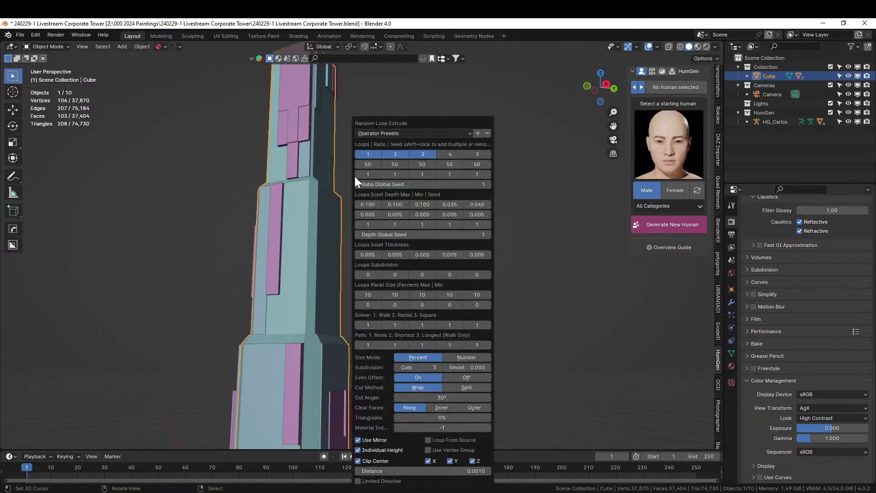
{"action": "left_click", "coordinate": [374, 205]}
{"action": "key", "text": "Return"}
{"action": "left_click", "coordinate": [371, 205]}
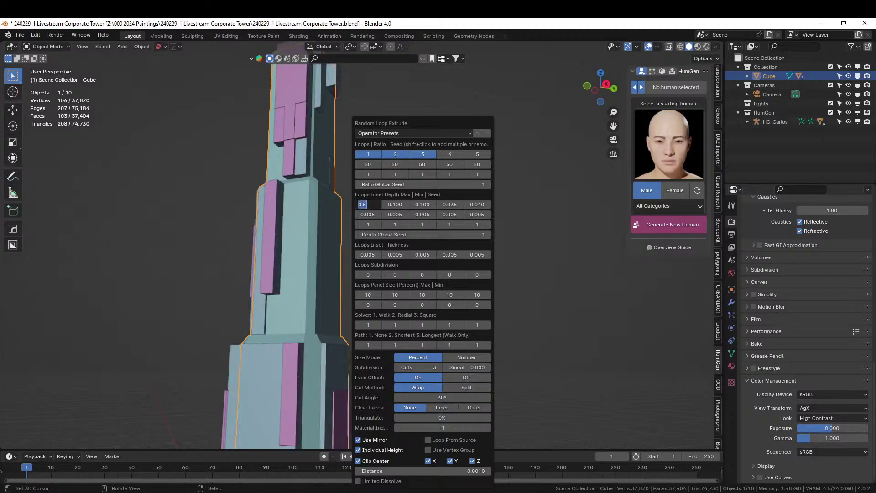
{"action": "type", "text": ".2"}
{"action": "key", "text": "Return"}
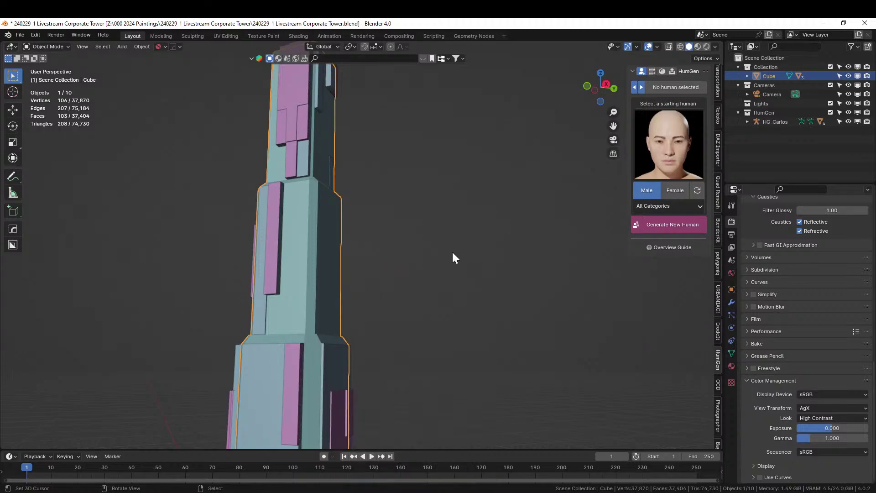
Step: Set the loop subdivision to 1 for the second loop and 2 for the third loop
{"action": "key", "text": "F9"}
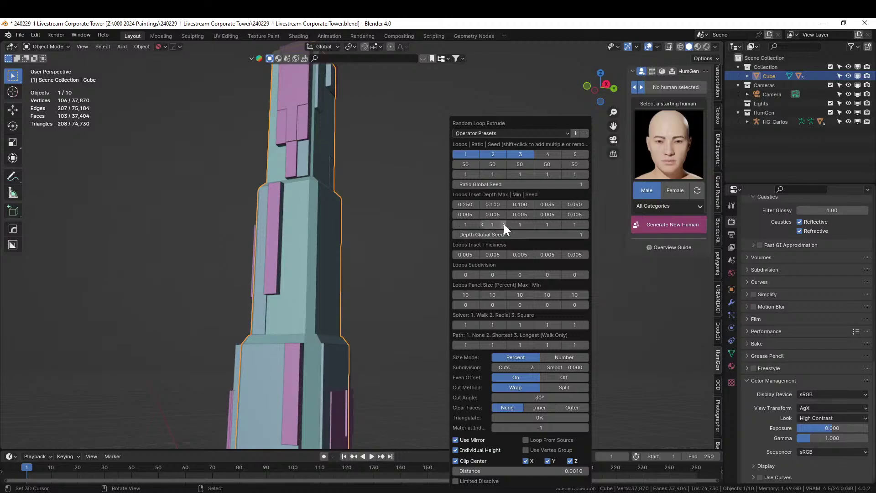
{"action": "left_click", "coordinate": [504, 274]}
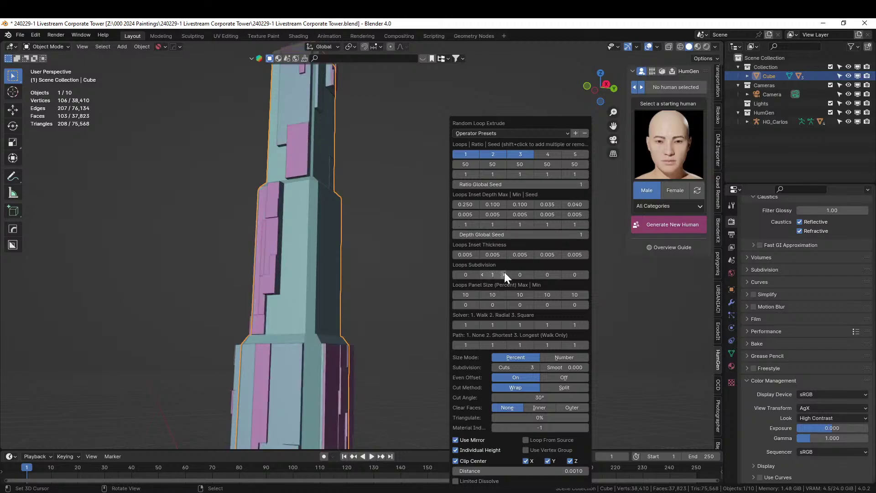
{"action": "left_click", "coordinate": [530, 275]}
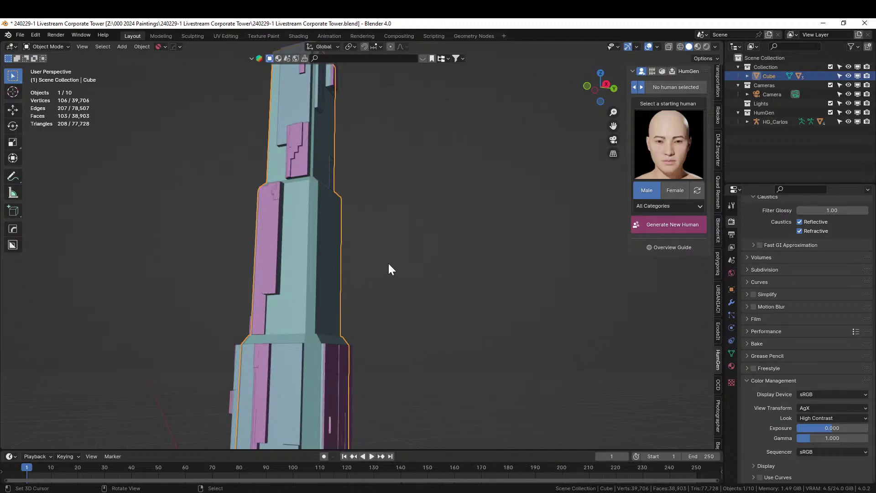
Step: Set the first loop's ratio to 75 in the Random Loop Extrude settings
{"action": "middle_click_drag", "start_coordinate": [389, 264], "coordinate": [342, 312]}
{"action": "scroll", "coordinate": [343, 313], "scroll_direction": "down", "scroll_amount": 4}
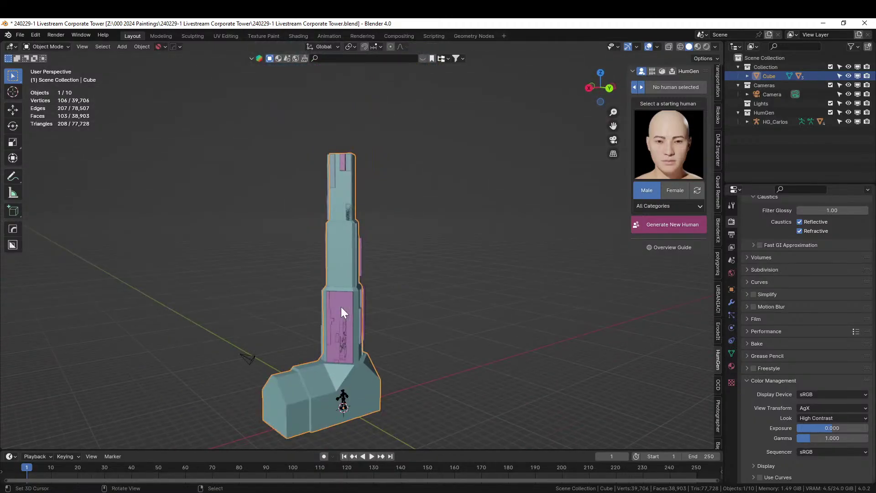
{"action": "key", "text": "F9"}
{"action": "left_click", "coordinate": [358, 162]}
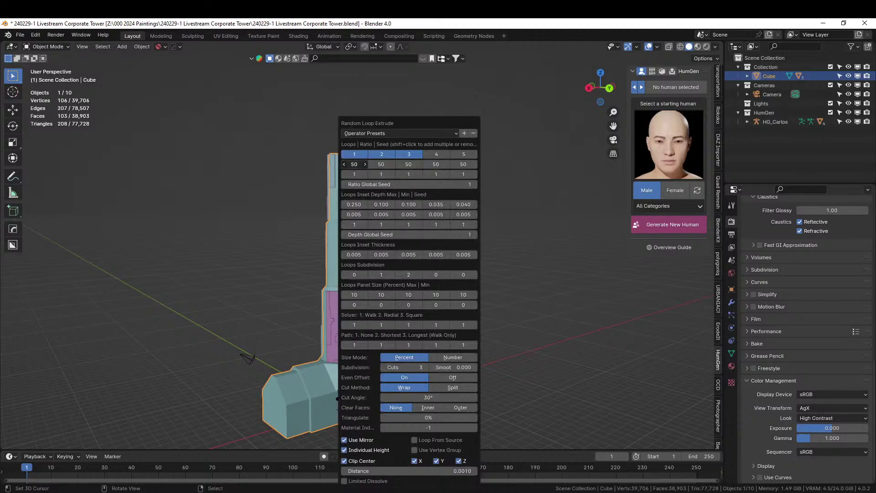
{"action": "key", "text": "Return"}
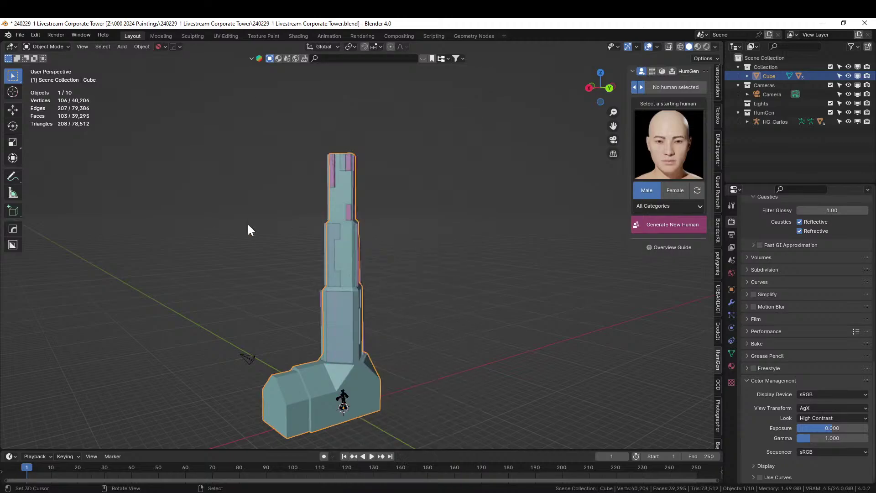
Step: Set the first loop's ratio to 85 to cover more of the tower with panels
{"action": "middle_click_drag", "start_coordinate": [247, 223], "coordinate": [787, 227]}
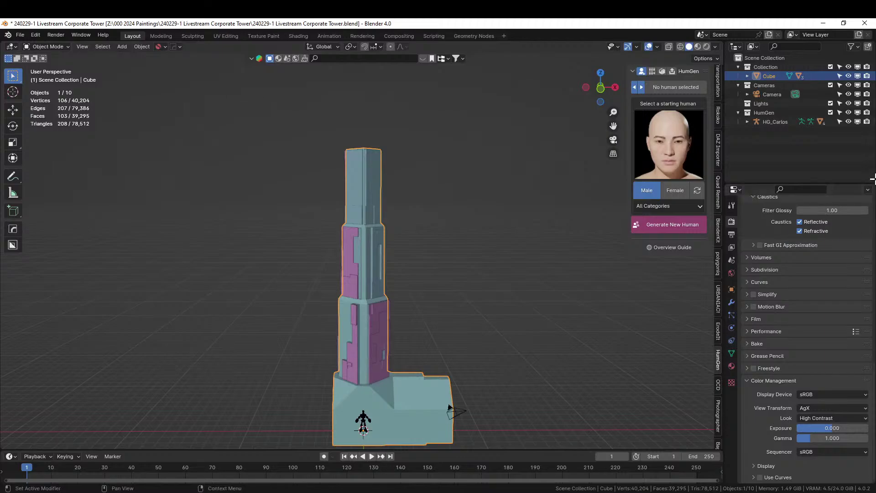
{"action": "scroll", "coordinate": [406, 276], "scroll_direction": "up", "scroll_amount": 3}
{"action": "middle_click_drag", "start_coordinate": [427, 277], "coordinate": [400, 279]}
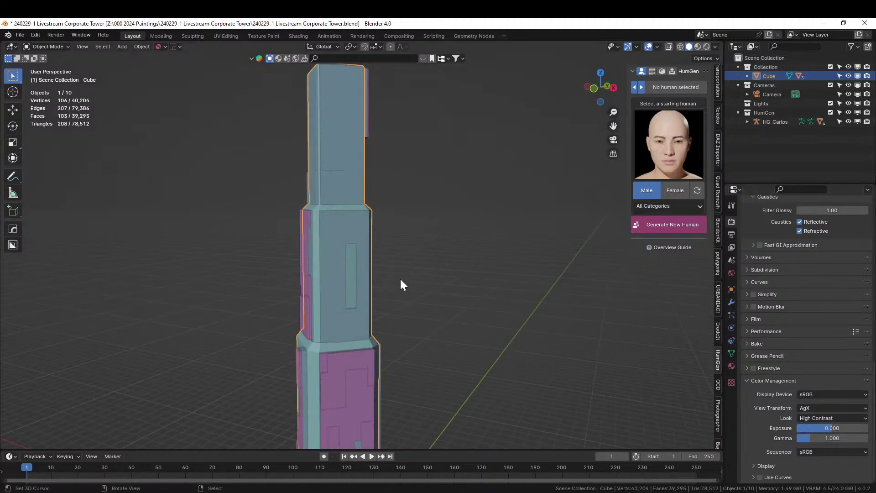
{"action": "key", "text": "F9"}
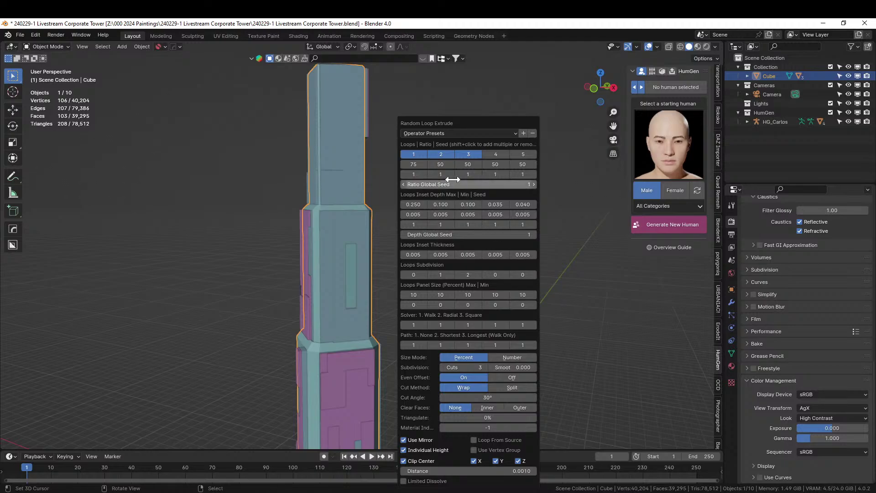
{"action": "left_click", "coordinate": [413, 164]}
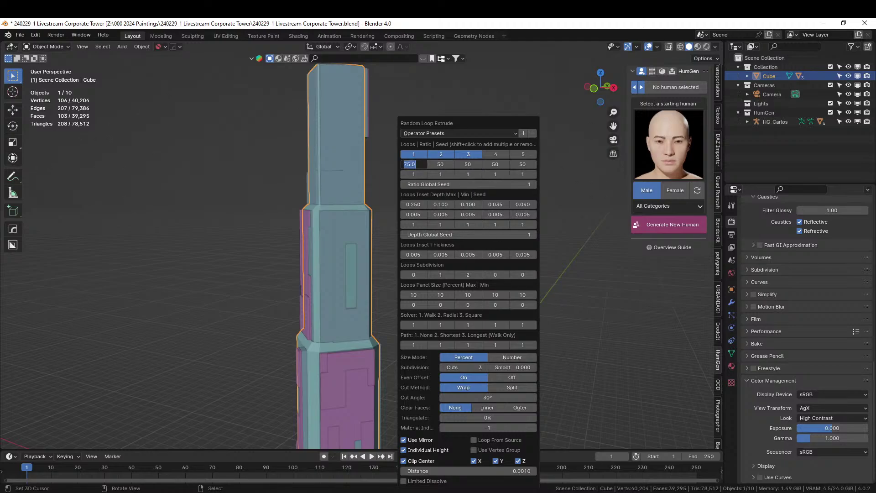
{"action": "key", "text": "Return"}
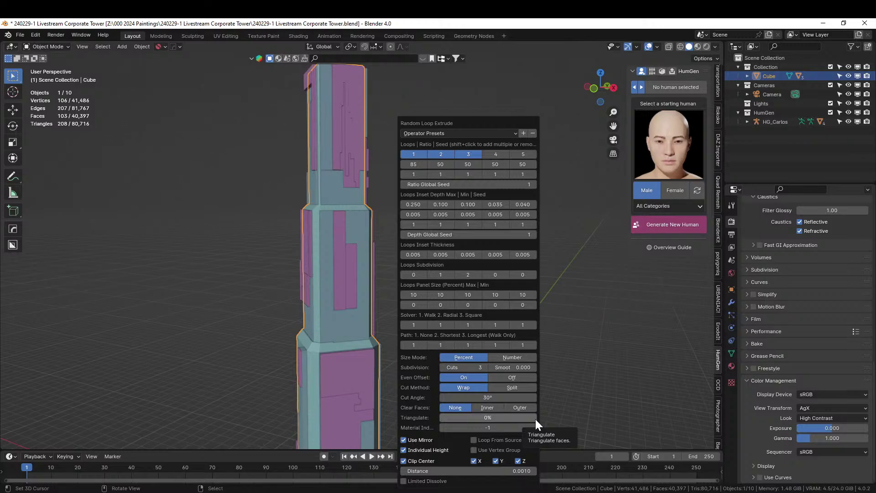
Step: Raise the Ratio Global Seed by five to get a different random panel layout
{"action": "left_click", "coordinate": [534, 184]}
{"action": "left_click", "coordinate": [534, 185]}
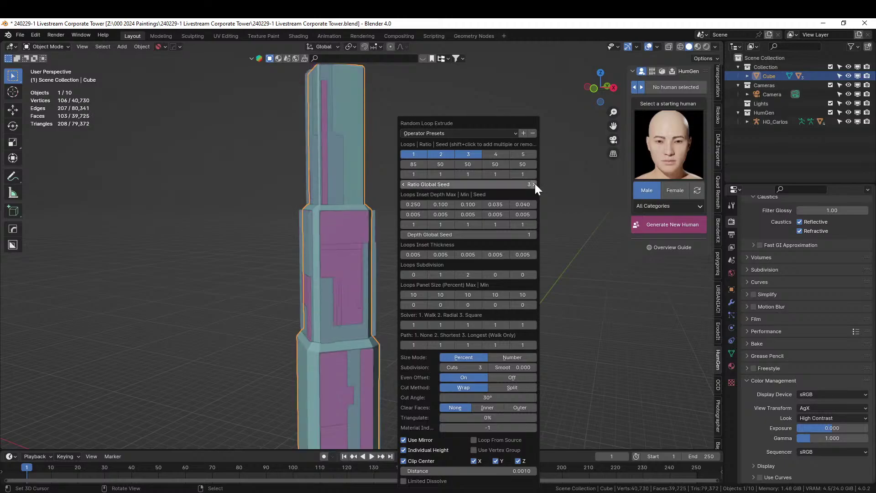
{"action": "left_click", "coordinate": [534, 184]}
{"action": "left_click", "coordinate": [534, 184]}
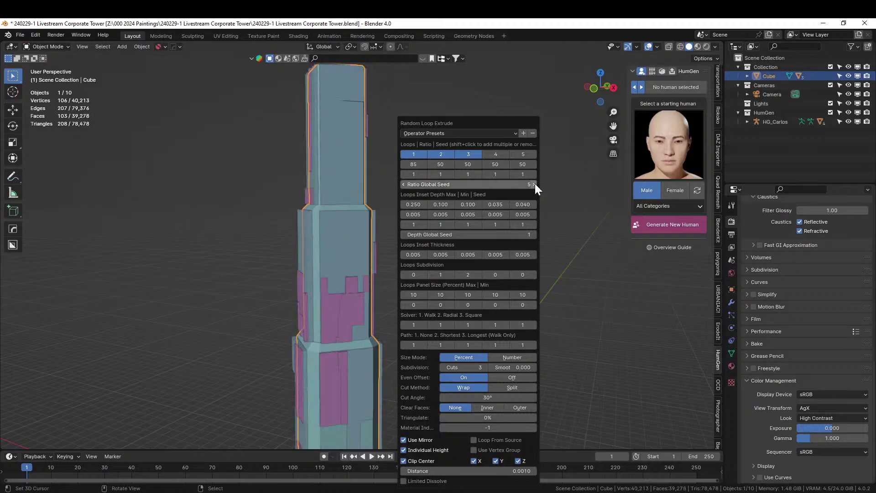
{"action": "left_click", "coordinate": [533, 184]}
Step: Examine the random panel layout from all sides of the tower, checking which parts belong to the panel mesh and which to the base tower
{"action": "middle_click_drag", "start_coordinate": [258, 203], "coordinate": [559, 236]}
{"action": "scroll", "coordinate": [437, 204], "scroll_direction": "down", "scroll_amount": 4}
{"action": "scroll", "coordinate": [401, 265], "scroll_direction": "up", "scroll_amount": 4}
{"action": "middle_click_drag", "start_coordinate": [401, 266], "coordinate": [518, 253]}
{"action": "scroll", "coordinate": [425, 278], "scroll_direction": "down", "scroll_amount": 2}
{"action": "mouse_move", "coordinate": [424, 283]}
{"action": "middle_mouse_down"}
{"action": "mouse_move", "coordinate": [432, 282]}
{"action": "mouse_move", "coordinate": [416, 272]}
{"action": "middle_mouse_up"}
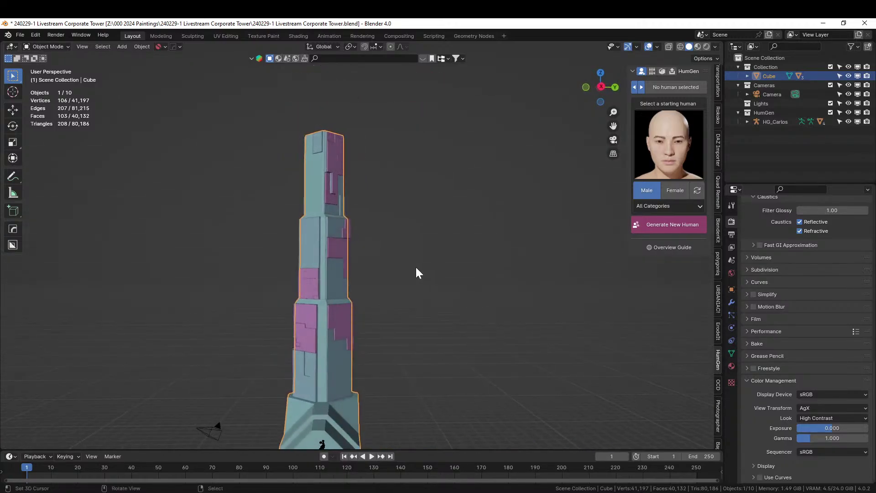
{"action": "scroll", "coordinate": [415, 272], "scroll_direction": "up", "scroll_amount": 3}
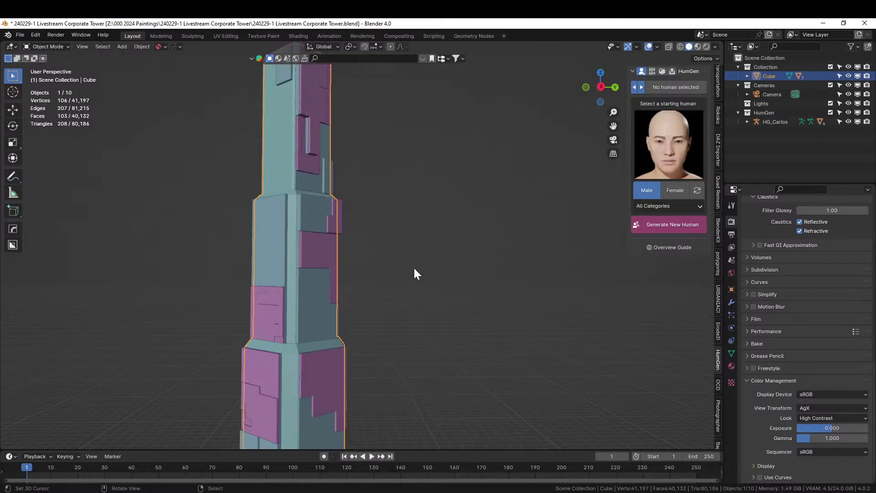
{"action": "left_click", "coordinate": [313, 312]}
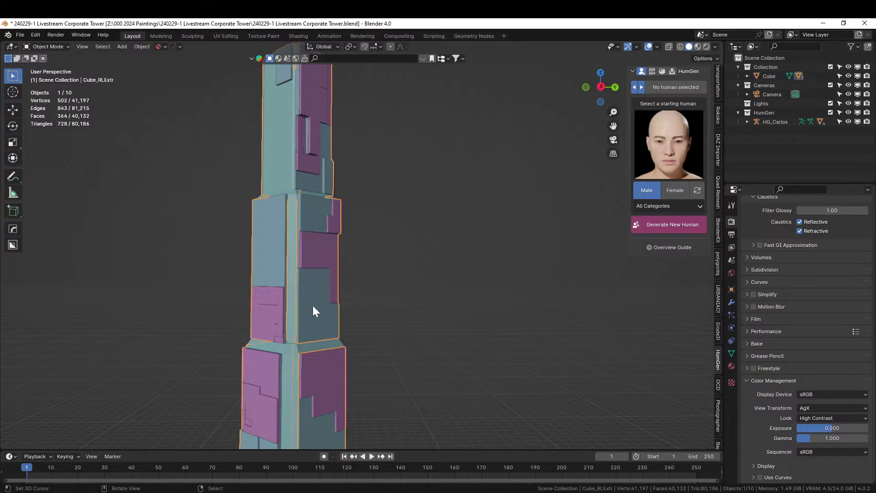
{"action": "left_click", "coordinate": [272, 246]}
{"action": "scroll", "coordinate": [278, 244], "scroll_direction": "down", "scroll_amount": 4}
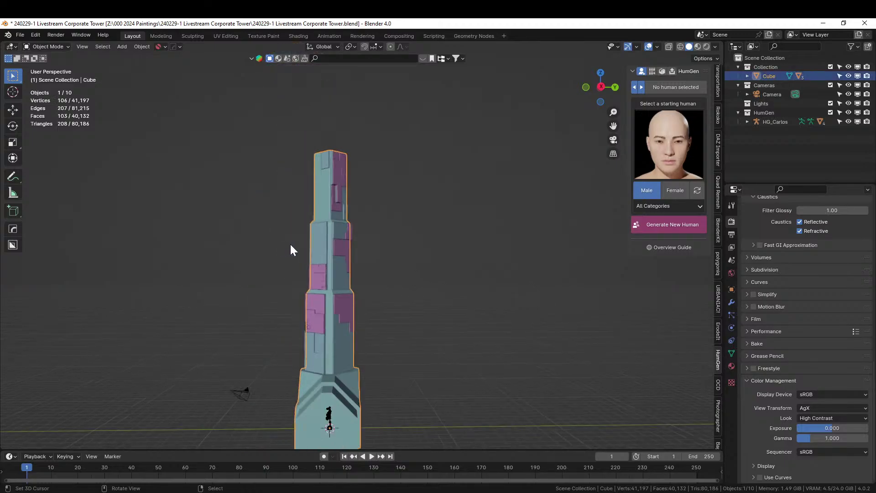
{"action": "middle_click_drag", "start_coordinate": [289, 243], "coordinate": [367, 245]}
{"action": "scroll", "coordinate": [363, 246], "scroll_direction": "up", "scroll_amount": 3}
{"action": "scroll", "coordinate": [381, 262], "scroll_direction": "down", "scroll_amount": 4}
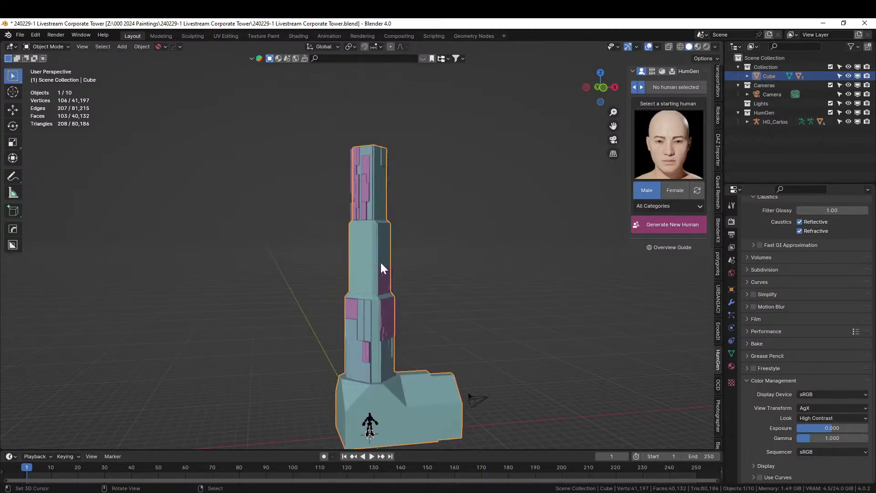
Step: Isolate the base tower and check in Edit Mode which of its side faces are selected
{"action": "key", "text": "KP_Divide"}
{"action": "key", "text": "Tab"}
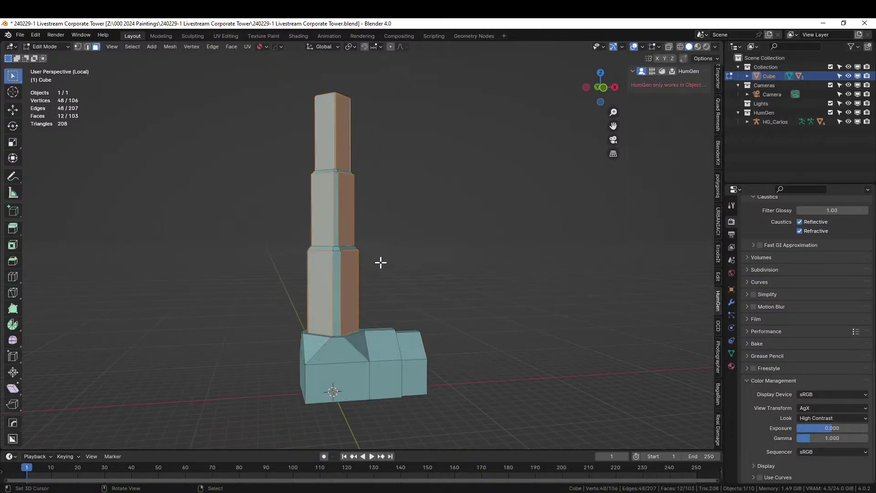
{"action": "middle_click_drag", "start_coordinate": [380, 264], "coordinate": [255, 283]}
{"action": "key", "text": "Tab"}
{"action": "scroll", "coordinate": [377, 272], "scroll_direction": "up", "scroll_amount": 1}
{"action": "middle_click_drag", "start_coordinate": [377, 272], "coordinate": [412, 252]}
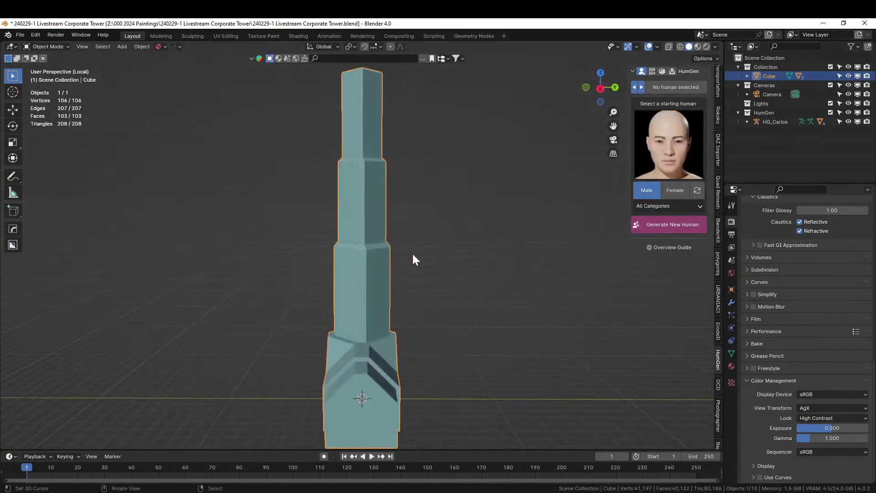
Step: Run Random Panels on the base tower with the Square solver and 2 subdivision cuts
{"action": "key", "text": "shift+q"}
{"action": "left_click", "coordinate": [391, 262]}
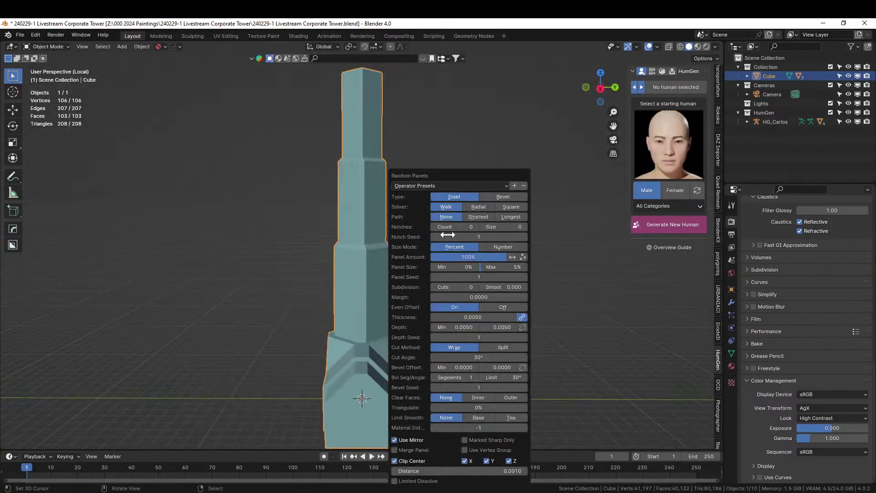
{"action": "left_click", "coordinate": [513, 207]}
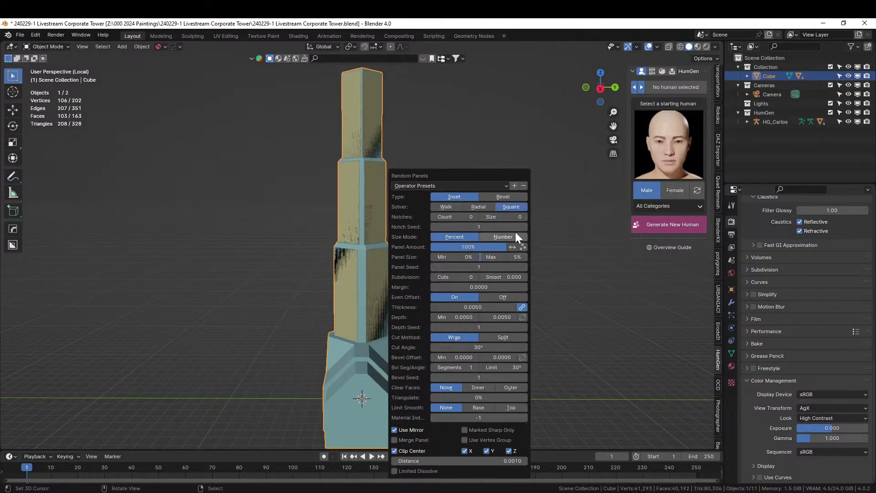
{"action": "left_click", "coordinate": [475, 276]}
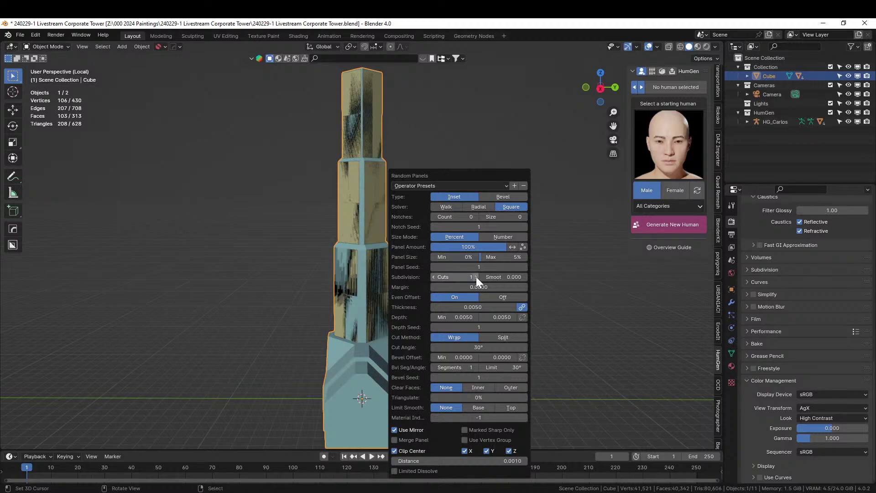
{"action": "left_click", "coordinate": [475, 276]}
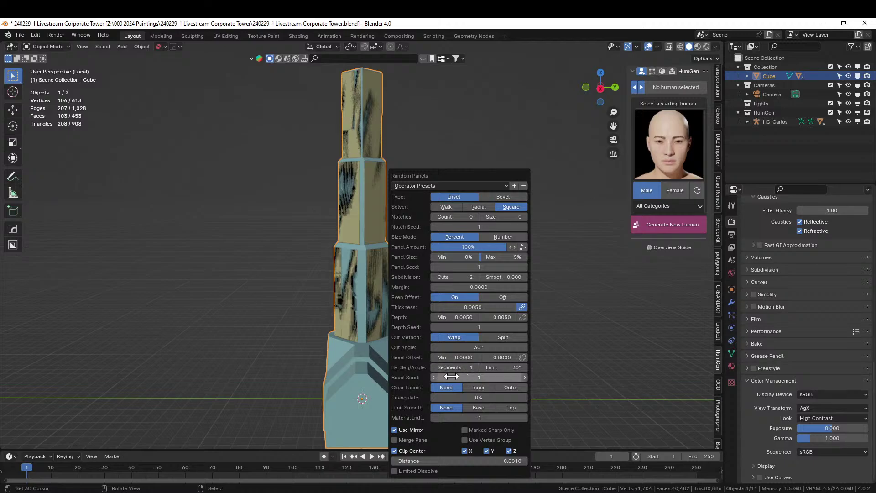
Step: Set the random panels' thickness to 0.01 and check the seams up close
{"action": "double_click", "coordinate": [440, 307]}
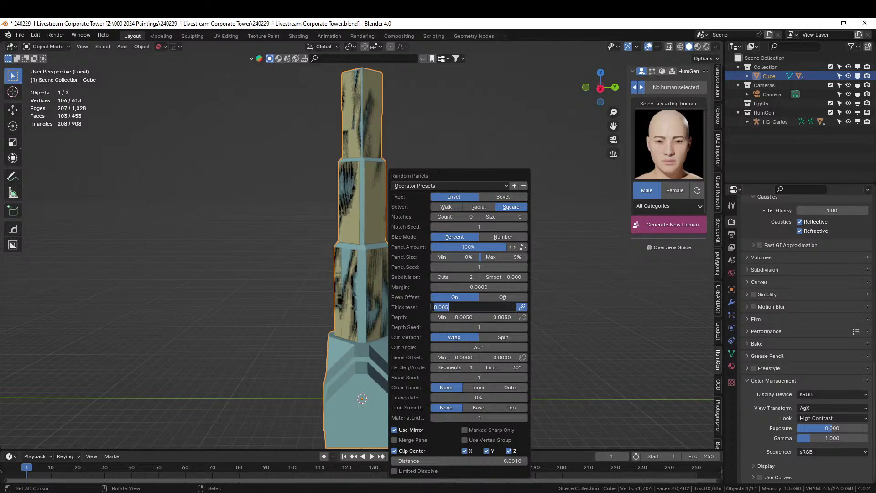
{"action": "type", "text": ".01"}
{"action": "key", "text": "Return"}
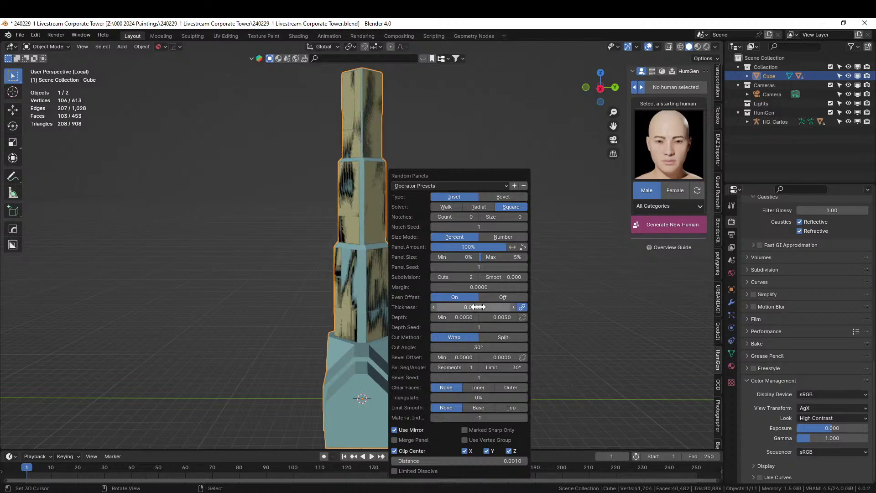
{"action": "scroll", "coordinate": [352, 232], "scroll_direction": "up", "scroll_amount": 4}
{"action": "middle_click_drag", "start_coordinate": [352, 231], "coordinate": [379, 248]}
{"action": "scroll", "coordinate": [379, 251], "scroll_direction": "up", "scroll_amount": 2}
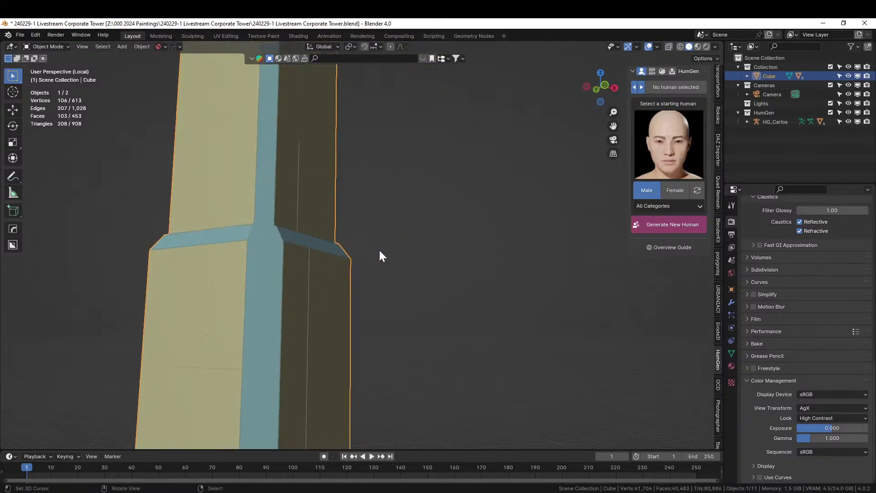
Step: Set the random panels' thickness to 0.05 to widen the gaps between the plates
{"action": "key", "text": "F9"}
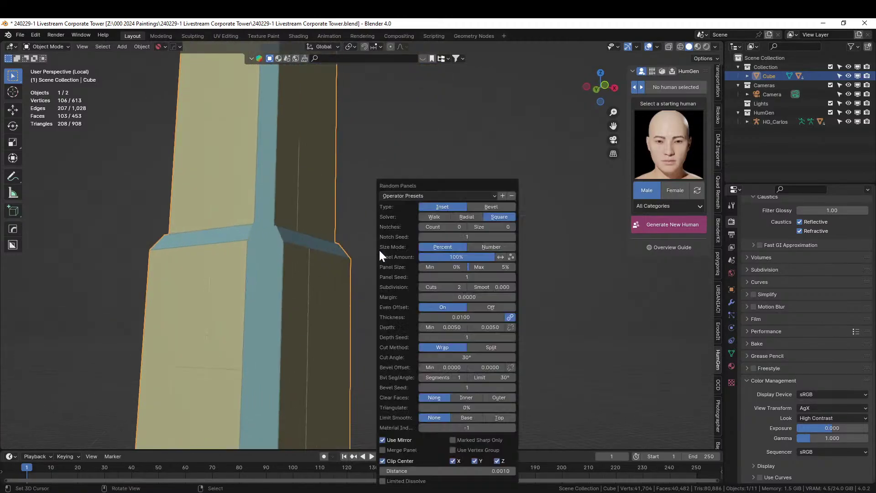
{"action": "left_click", "coordinate": [457, 316]}
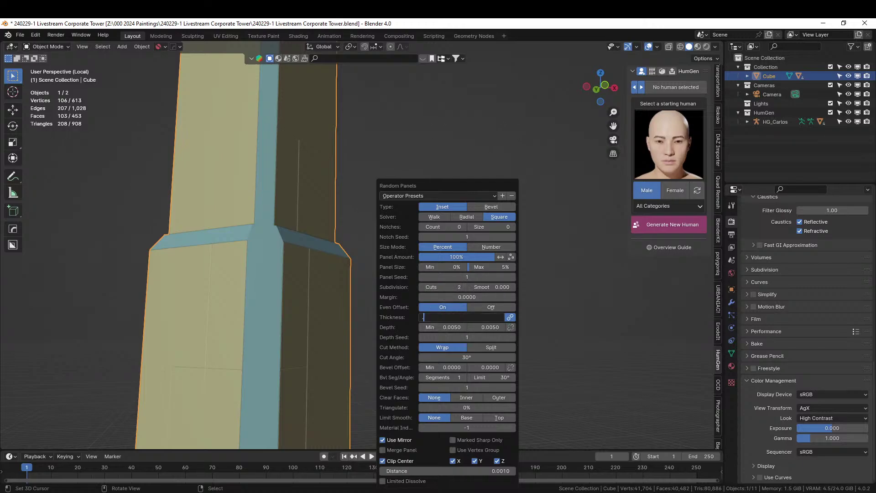
{"action": "type", "text": ".05"}
{"action": "key", "text": "Return"}
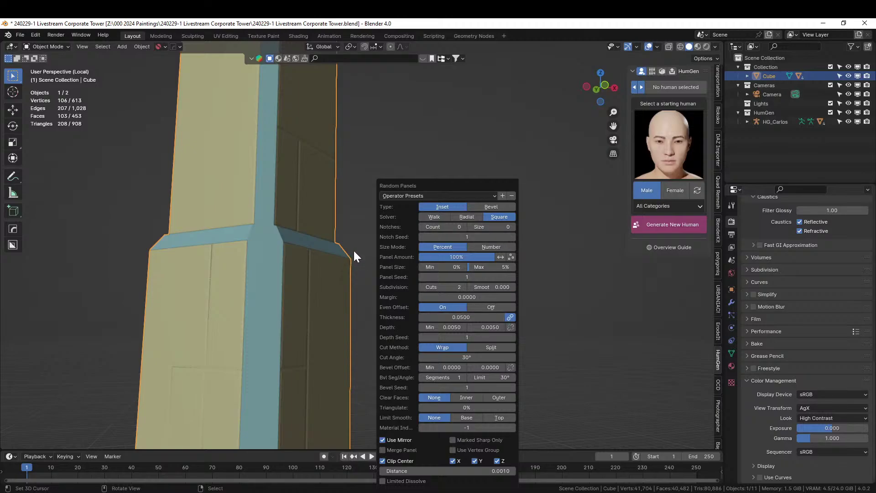
Step: Bring back the rest of the scene and raise the random panels' subdivision cuts to 3
{"action": "middle_click_drag", "start_coordinate": [539, 159], "coordinate": [487, 174]}
{"action": "key", "text": "KP_Divide"}
{"action": "scroll", "coordinate": [445, 223], "scroll_direction": "up", "scroll_amount": 8}
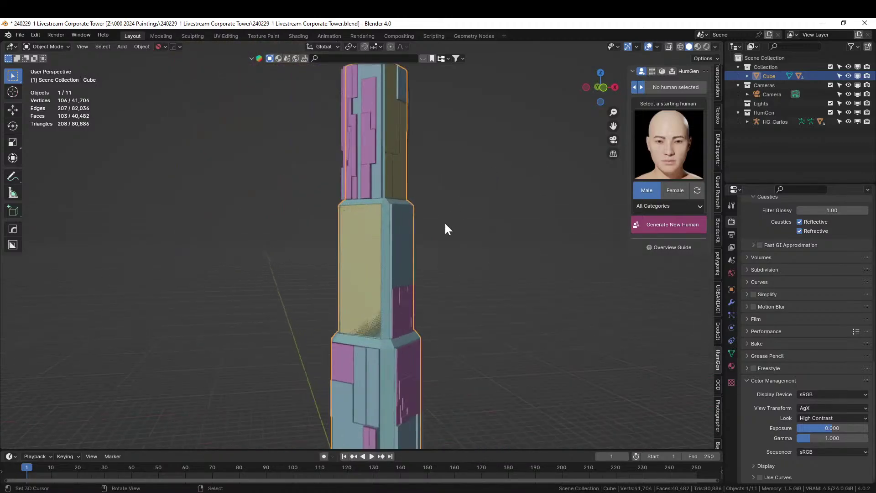
{"action": "middle_click_drag", "start_coordinate": [444, 223], "coordinate": [500, 233]}
{"action": "scroll", "coordinate": [464, 209], "scroll_direction": "up", "scroll_amount": 4}
{"action": "scroll", "coordinate": [478, 221], "scroll_direction": "up", "scroll_amount": 2}
{"action": "key", "text": "F9"}
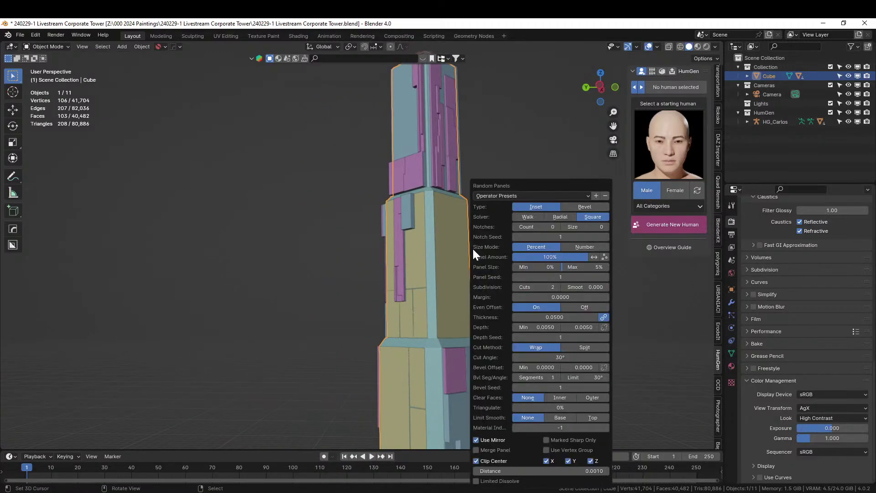
{"action": "left_click", "coordinate": [557, 286]}
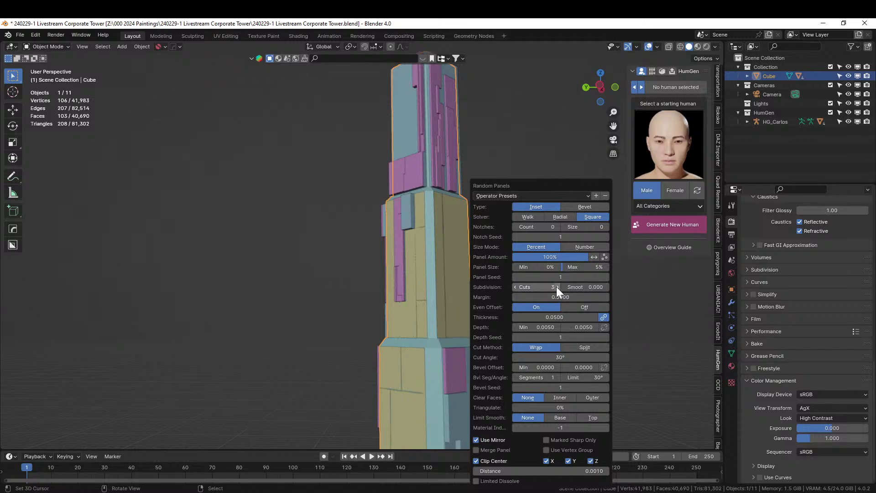
Step: Increase the notch count of the random panels and check the notched seams on the tower's sides
{"action": "left_click", "coordinate": [515, 227]}
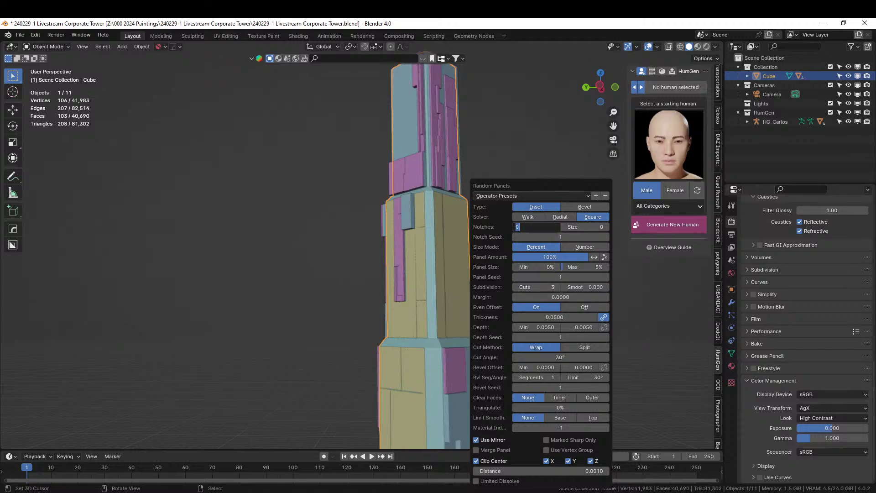
{"action": "key", "text": "Return"}
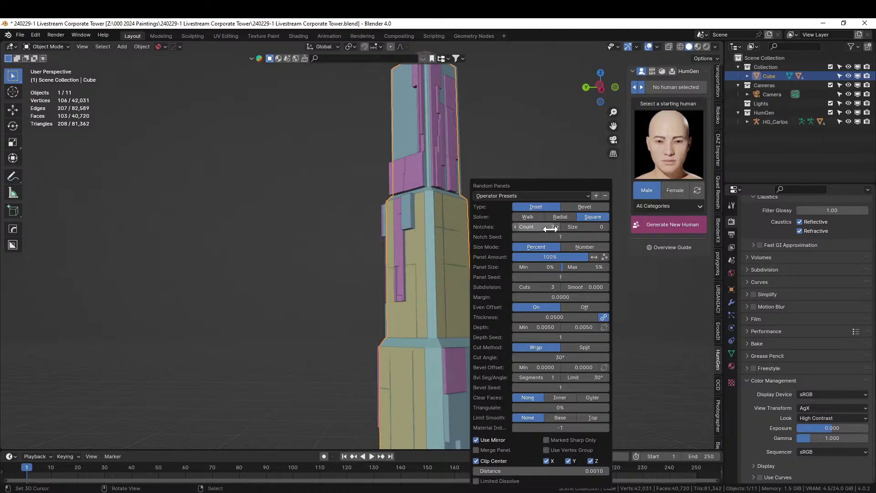
{"action": "left_click", "coordinate": [450, 284]}
{"action": "middle_click_drag", "start_coordinate": [491, 295], "coordinate": [504, 351]}
{"action": "scroll", "coordinate": [437, 208], "scroll_direction": "up", "scroll_amount": 2}
{"action": "scroll", "coordinate": [480, 199], "scroll_direction": "up", "scroll_amount": 3}
{"action": "key", "text": "F9"}
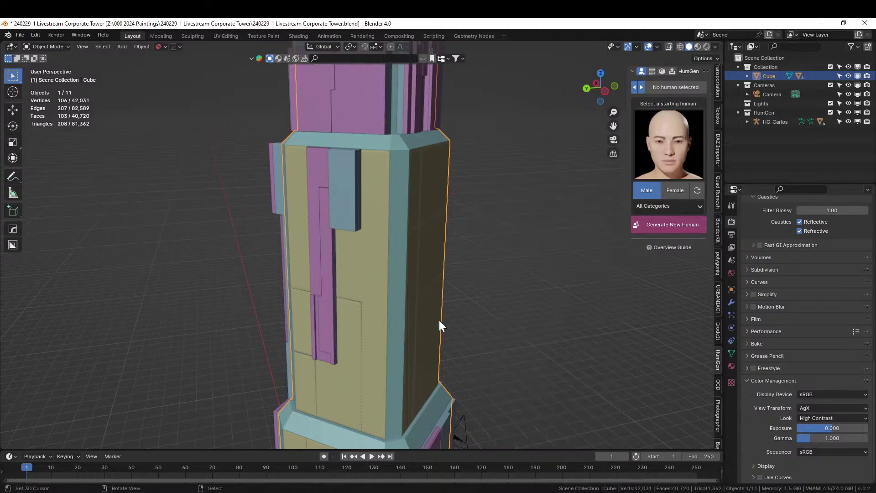
{"action": "middle_click_drag", "start_coordinate": [432, 303], "coordinate": [322, 261]}
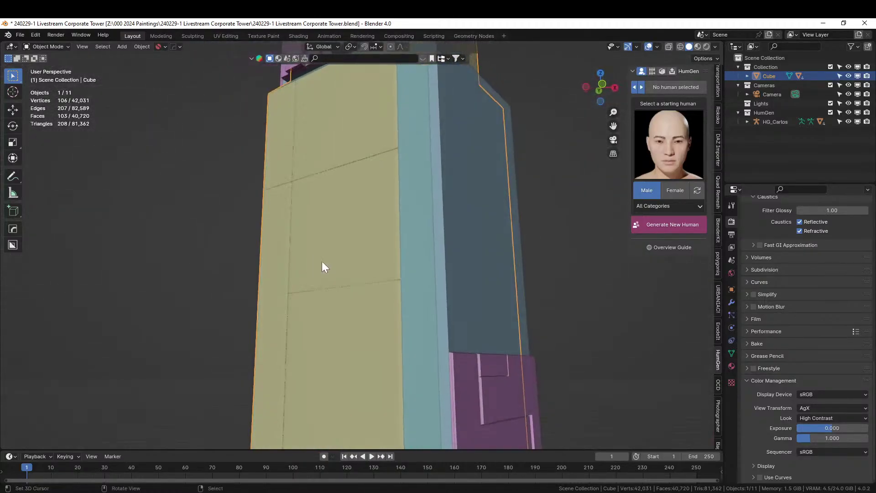
{"action": "scroll", "coordinate": [322, 261], "scroll_direction": "down", "scroll_amount": 4}
Step: In the random panel mesh, pick one plate vertex and select all similar vertices by Vertex Groups
{"action": "left_click", "coordinate": [357, 246]}
{"action": "scroll", "coordinate": [358, 247], "scroll_direction": "up", "scroll_amount": 3}
{"action": "key", "text": "Tab"}
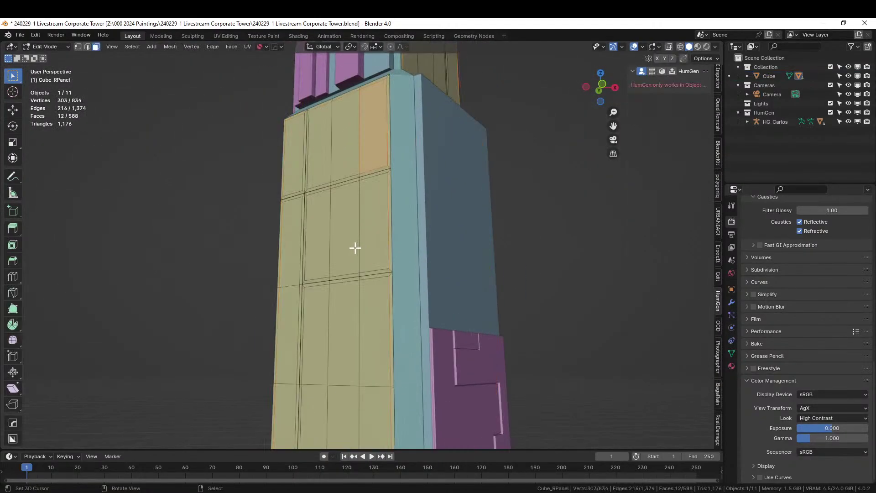
{"action": "key", "text": "1"}
{"action": "left_click", "coordinate": [329, 277]}
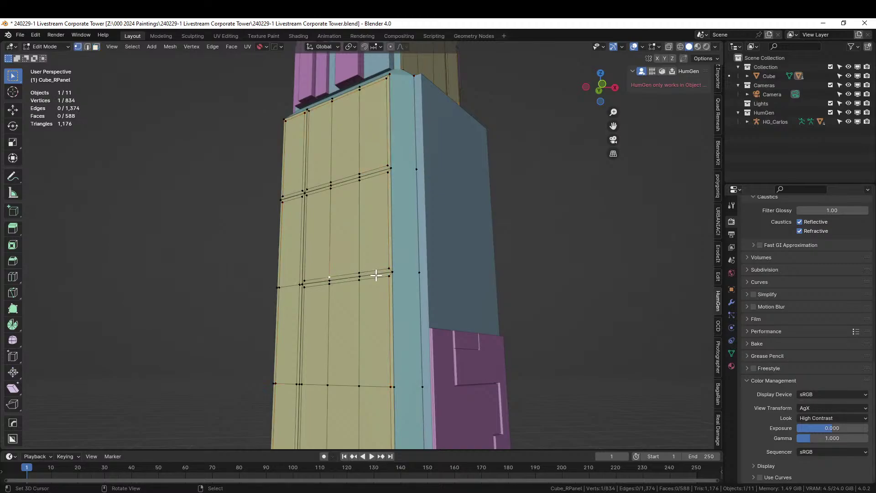
{"action": "key", "text": "shift+g"}
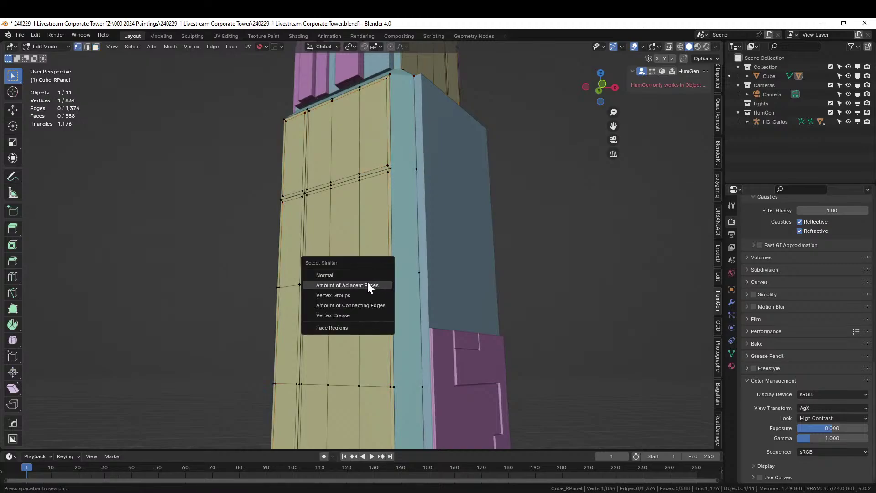
{"action": "left_click", "coordinate": [362, 291]}
{"action": "scroll", "coordinate": [362, 291], "scroll_direction": "up", "scroll_amount": 1}
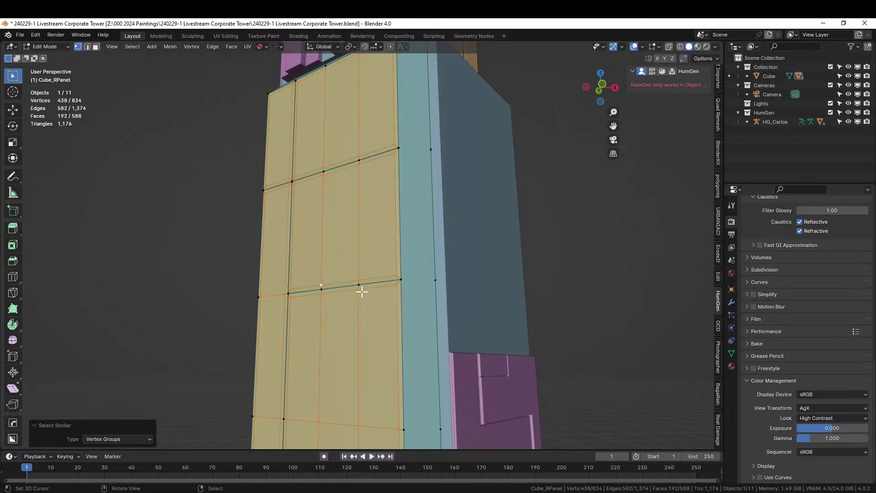
Step: Add Panel Screws to the random panel mesh using the Custom type with the roundhead01 mesh, and deselect everything
{"action": "key", "text": "Tab"}
{"action": "key", "text": "shift+alt+x"}
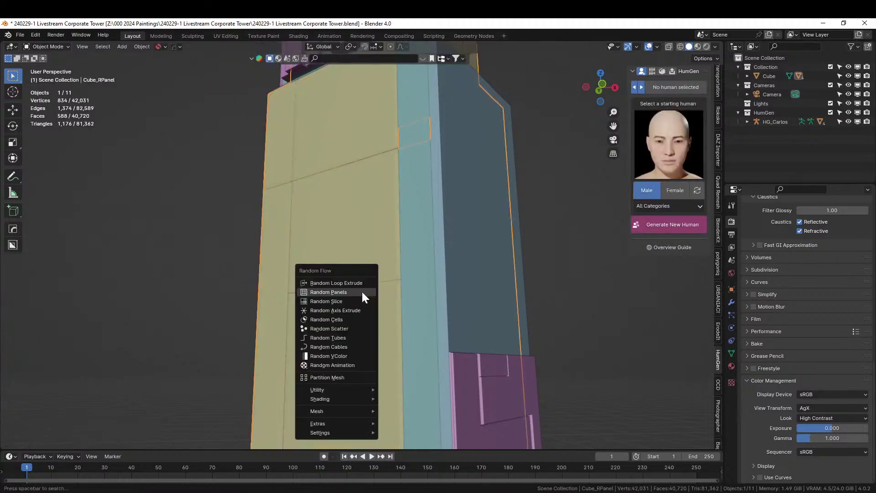
{"action": "mouse_move", "coordinate": [349, 388]}
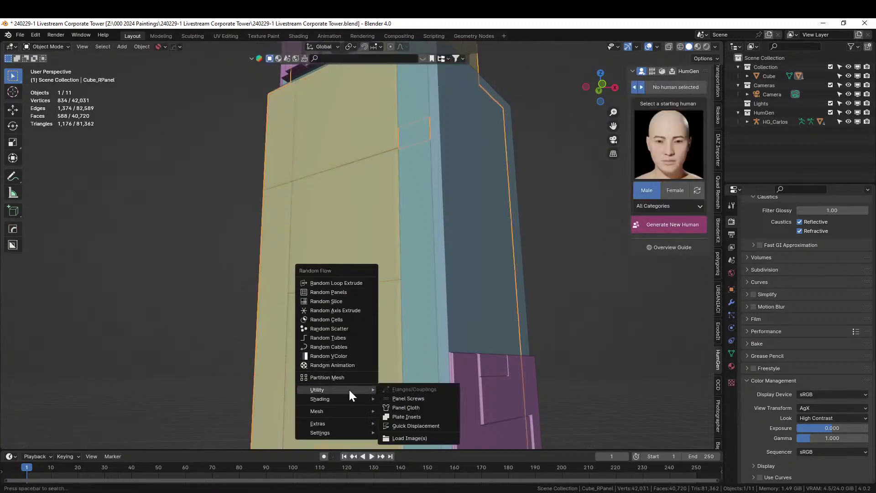
{"action": "left_click", "coordinate": [425, 397]}
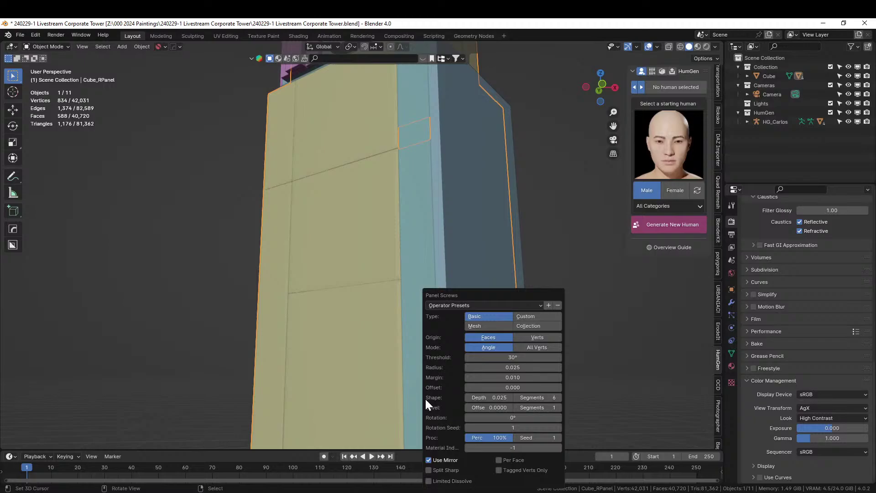
{"action": "left_click", "coordinate": [535, 316]}
{"action": "left_click", "coordinate": [510, 337]}
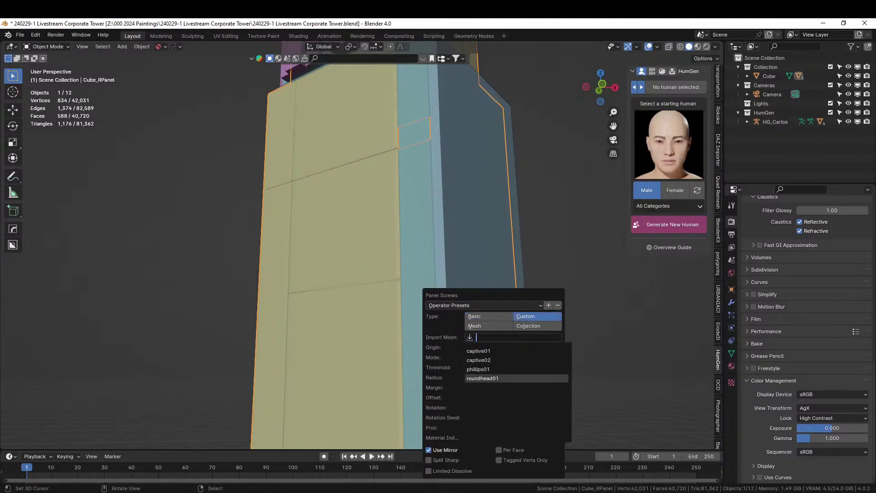
{"action": "left_click", "coordinate": [482, 378]}
{"action": "scroll", "coordinate": [401, 274], "scroll_direction": "down", "scroll_amount": 6}
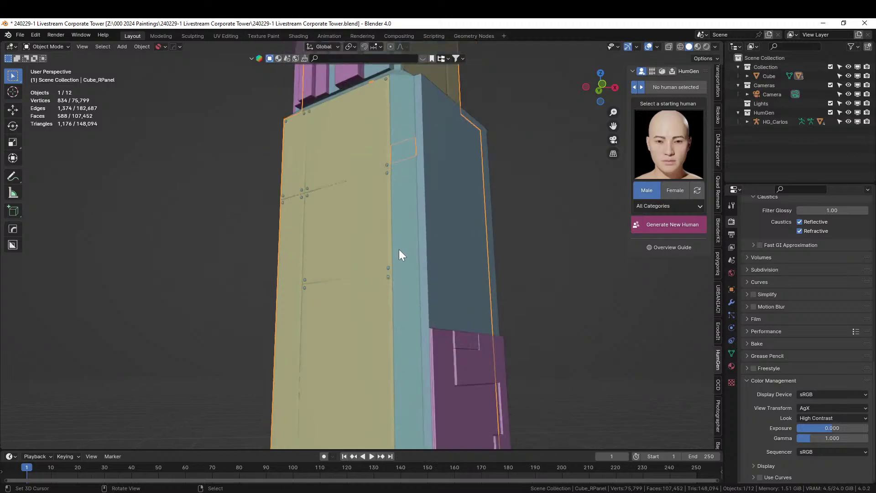
{"action": "left_click", "coordinate": [463, 253]}
Step: Isolate the randomly extruded panel mesh and show its preselected faces in Edit Mode with face selection
{"action": "scroll", "coordinate": [464, 254], "scroll_direction": "down", "scroll_amount": 5}
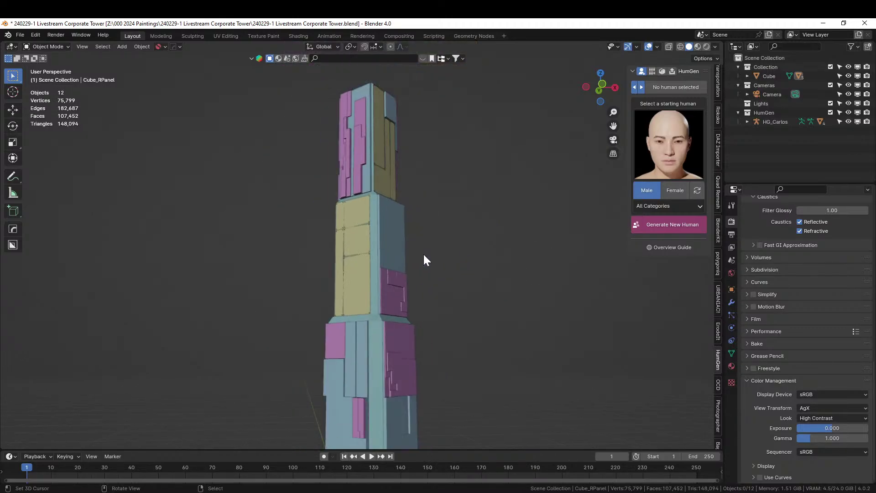
{"action": "middle_click_drag", "start_coordinate": [424, 253], "coordinate": [534, 306]}
{"action": "scroll", "coordinate": [457, 266], "scroll_direction": "up", "scroll_amount": 5}
{"action": "middle_click_drag", "start_coordinate": [424, 305], "coordinate": [406, 305]}
{"action": "scroll", "coordinate": [406, 301], "scroll_direction": "up", "scroll_amount": 4}
{"action": "middle_click_drag", "start_coordinate": [467, 284], "coordinate": [434, 270]}
{"action": "right_click", "coordinate": [359, 241]}
{"action": "key", "text": "KP_Divide"}
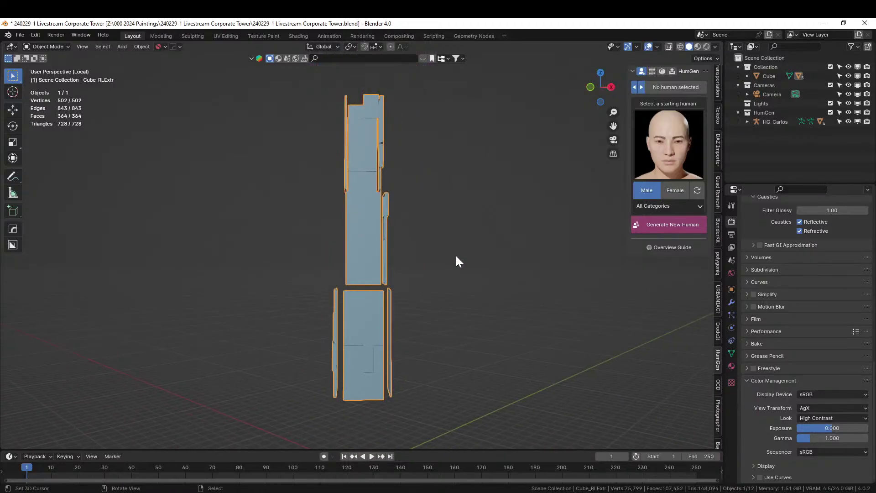
{"action": "key", "text": "Tab"}
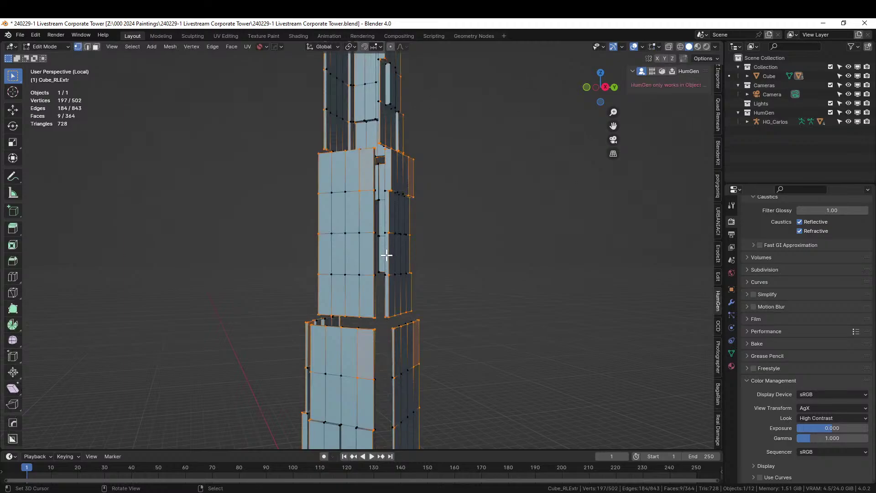
{"action": "key", "text": "3"}
Step: Try hiding all unselected faces of the extruded panel mesh, and undo the hiding
{"action": "middle_click_drag", "start_coordinate": [490, 273], "coordinate": [491, 261]}
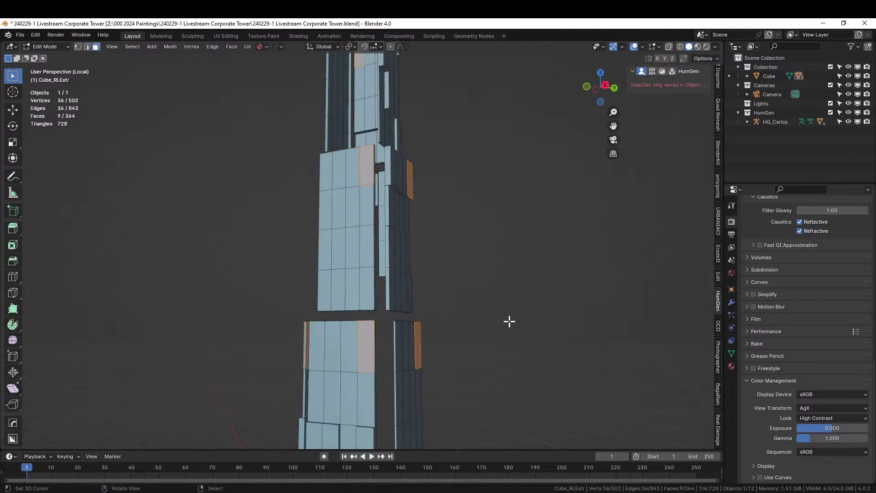
{"action": "middle_click_drag", "start_coordinate": [509, 321], "coordinate": [411, 335]}
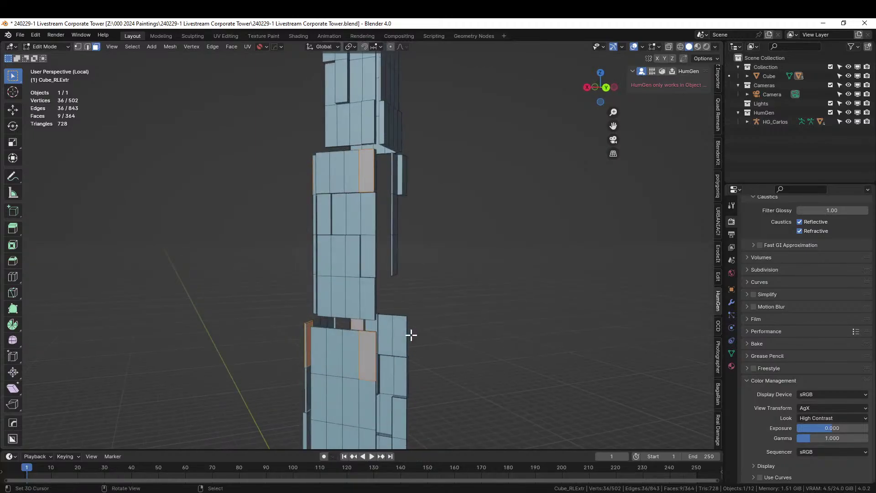
{"action": "key", "text": "shift+h"}
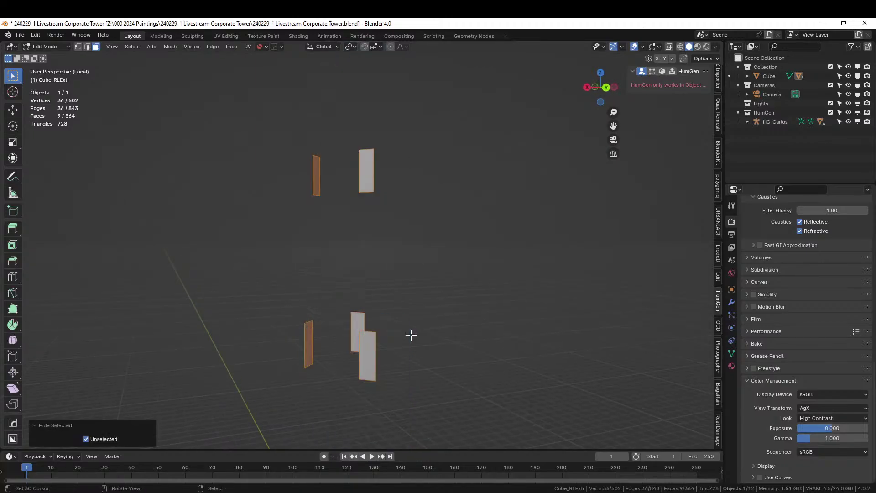
{"action": "key", "text": "ctrl+z"}
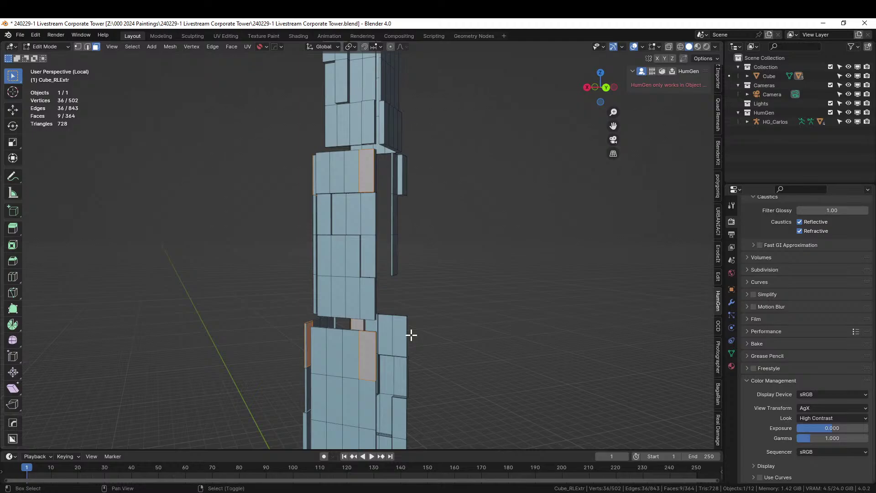
Step: Extend the face selection on the extruded panel mesh to all coplanar faces, and leave the isolated view
{"action": "key", "text": "shift+g"}
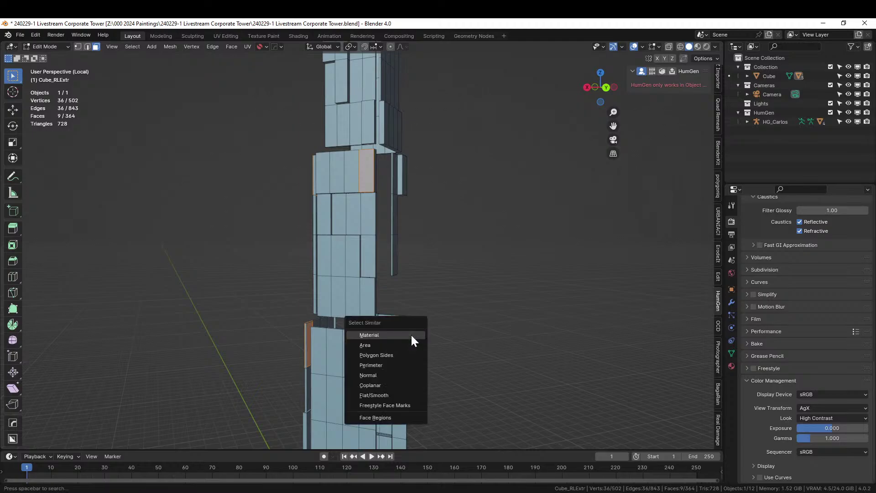
{"action": "left_click", "coordinate": [392, 386]}
{"action": "middle_click_drag", "start_coordinate": [450, 351], "coordinate": [489, 328]}
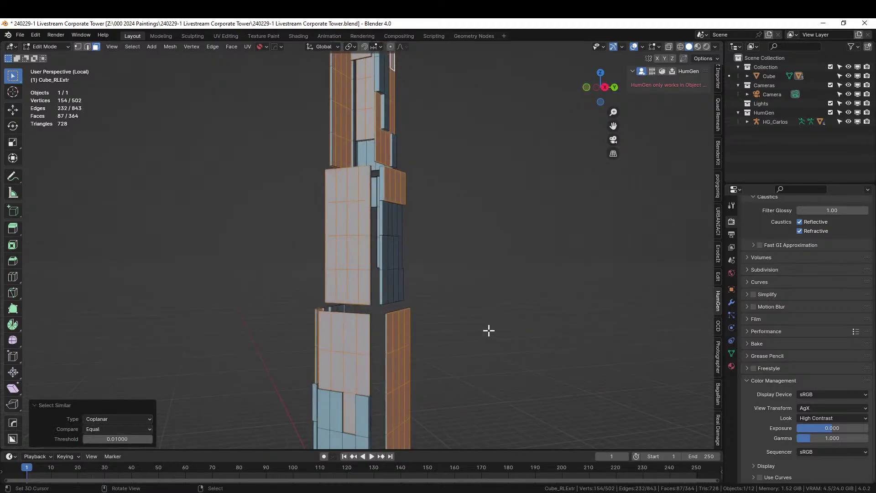
{"action": "scroll", "coordinate": [478, 329], "scroll_direction": "down", "scroll_amount": 5}
{"action": "key", "text": "KP_Divide"}
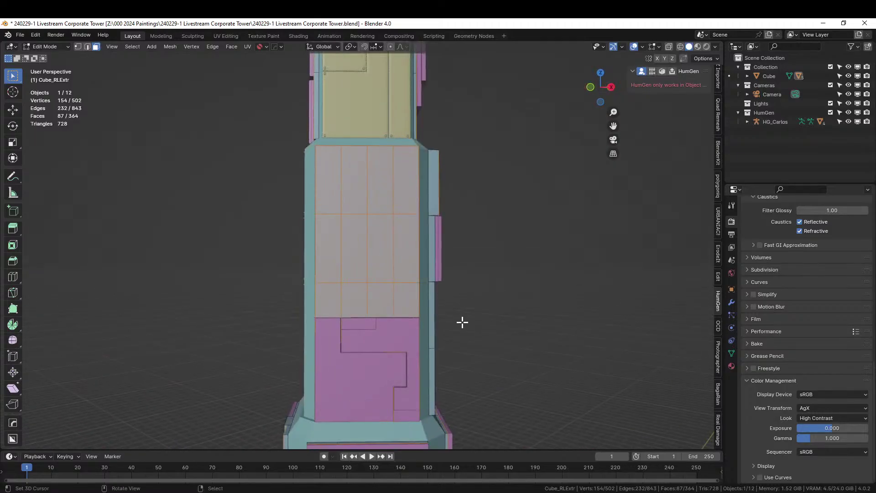
{"action": "middle_click_drag", "start_coordinate": [461, 322], "coordinate": [321, 321]}
{"action": "scroll", "coordinate": [360, 313], "scroll_direction": "down", "scroll_amount": 4}
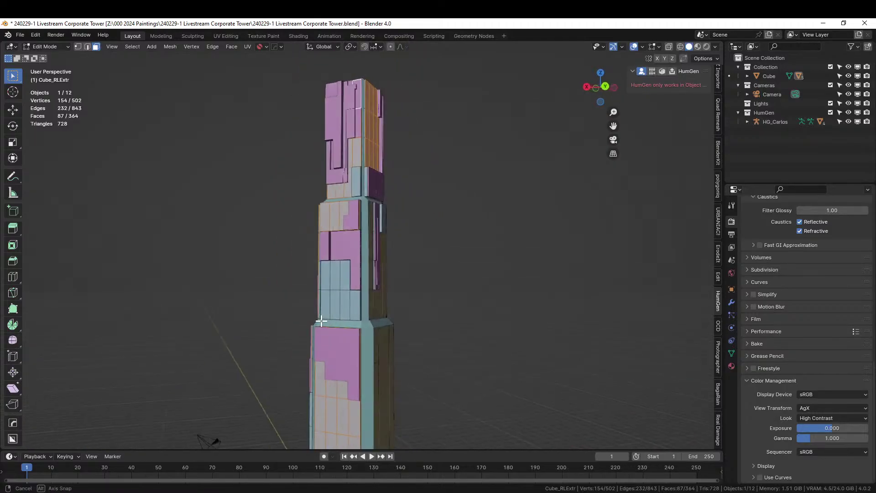
Step: Generate inset Random Panels on the extruded mesh's selected faces with a changed Panel Seed, and deselect everything
{"action": "key", "text": "Tab"}
{"action": "key", "text": "ctrl+alt+x"}
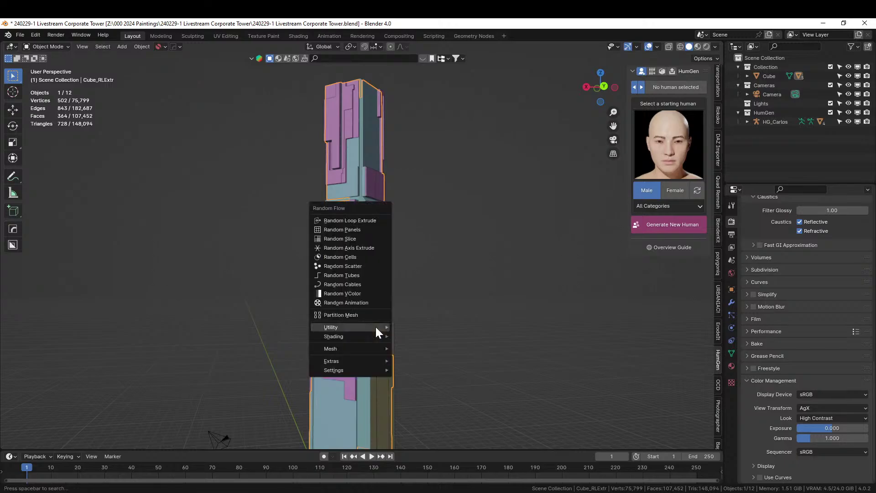
{"action": "left_click", "coordinate": [368, 230]}
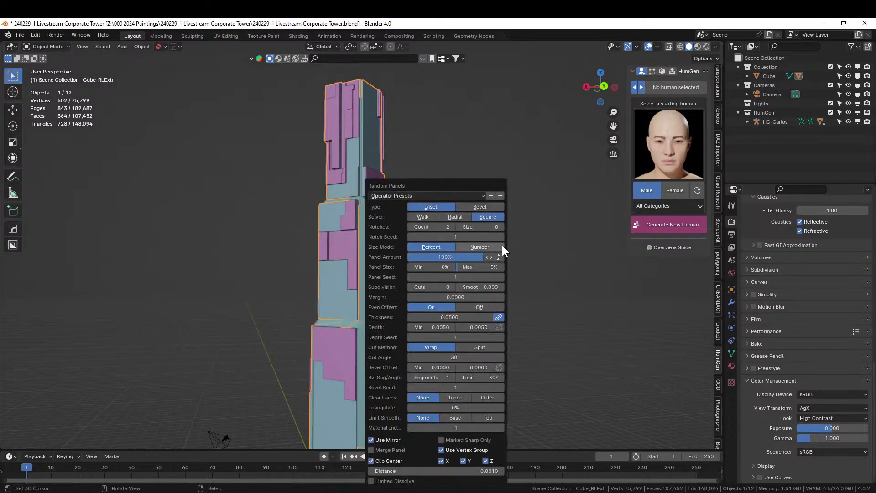
{"action": "left_click", "coordinate": [502, 277]}
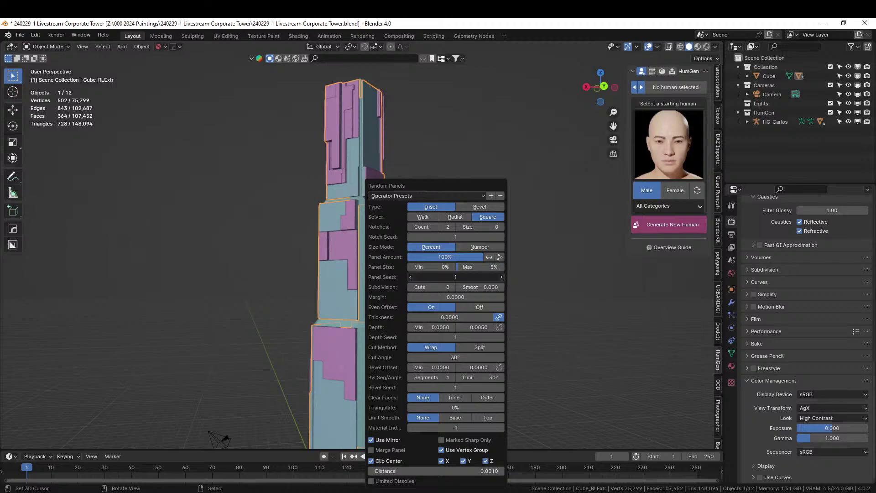
{"action": "middle_click_drag", "start_coordinate": [553, 318], "coordinate": [449, 405]}
{"action": "scroll", "coordinate": [487, 335], "scroll_direction": "up", "scroll_amount": 3}
{"action": "right_click", "coordinate": [488, 335]}
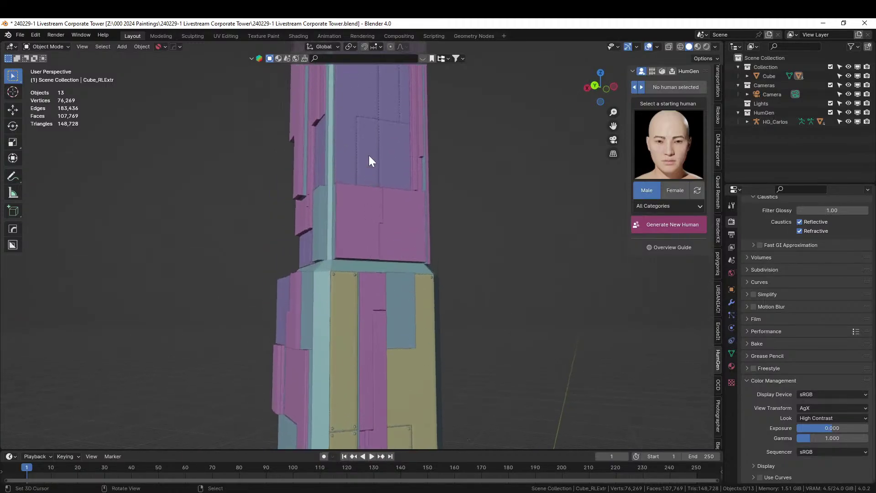
Step: In the new inset panel mesh, pick one plate vertex and select all vertices sharing its Vertex Groups
{"action": "left_click", "coordinate": [359, 115]}
{"action": "key", "text": "KP_Decimal"}
{"action": "key", "text": "Tab"}
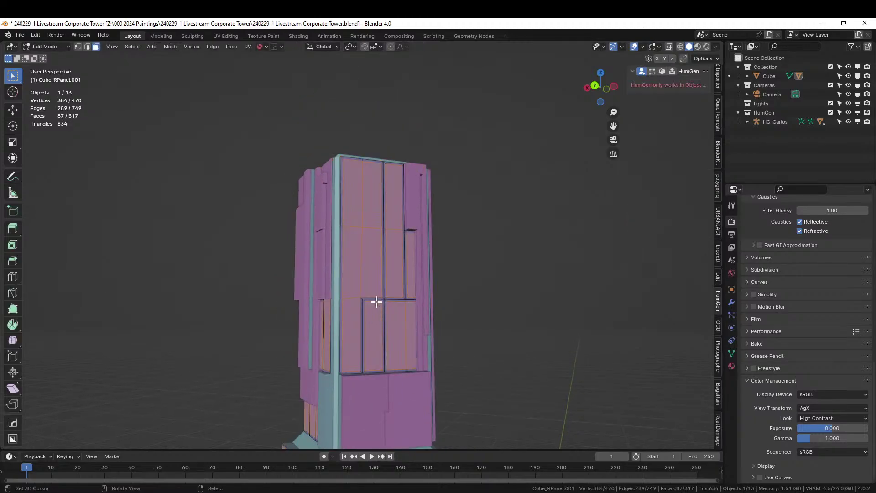
{"action": "key", "text": "1"}
{"action": "left_click", "coordinate": [361, 226]}
{"action": "key", "text": "shift+g"}
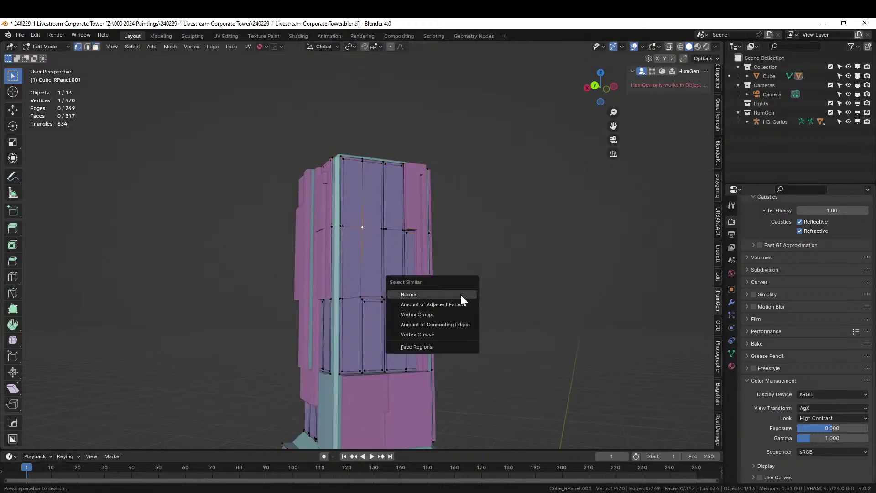
{"action": "left_click", "coordinate": [450, 314]}
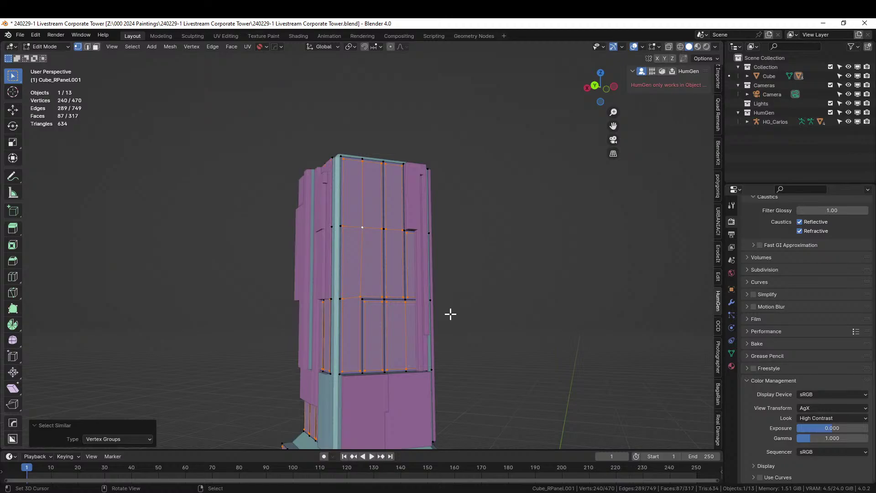
Step: Add Panel Screws to the new inset panel mesh using the Custom type with the roundhead01 mesh
{"action": "key", "text": "Tab"}
{"action": "key", "text": "shift+alt+q"}
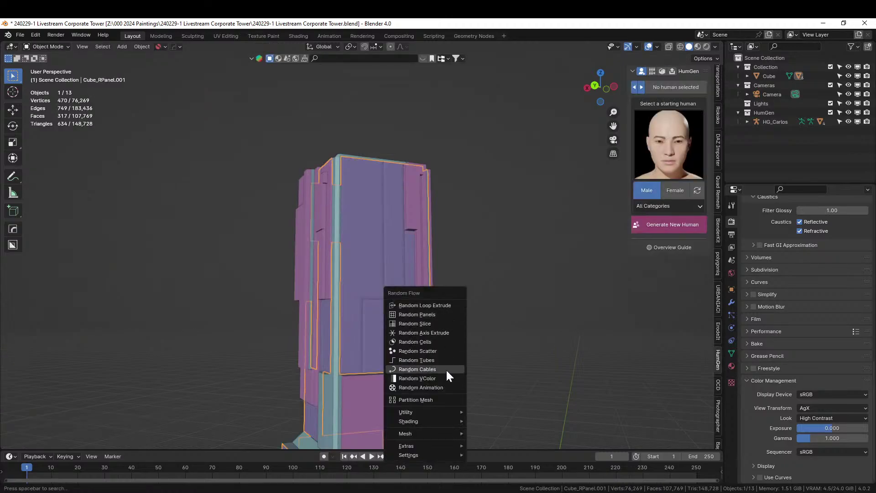
{"action": "mouse_move", "coordinate": [429, 411]}
{"action": "left_click", "coordinate": [505, 422]}
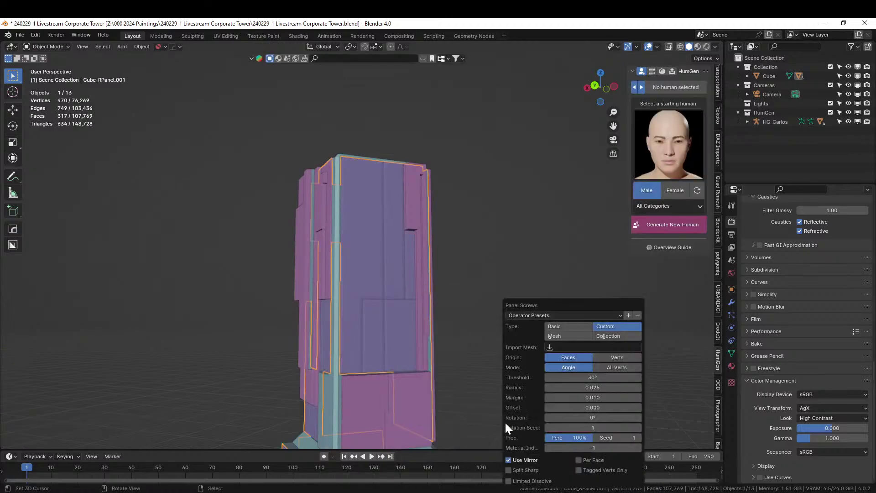
{"action": "left_click", "coordinate": [586, 347]}
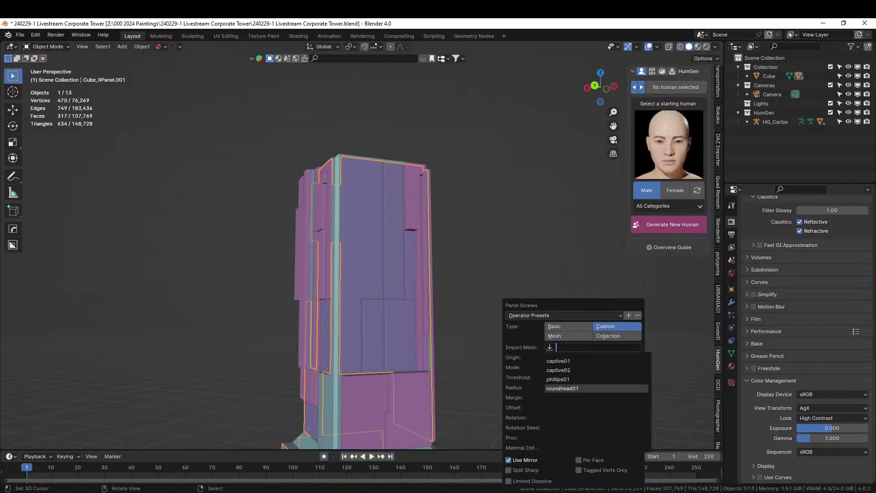
{"action": "left_click", "coordinate": [568, 389]}
Step: Deselect everything and examine the panels and screws on the tower's sides from its top tier to the base
{"action": "scroll", "coordinate": [483, 286], "scroll_direction": "up", "scroll_amount": 3}
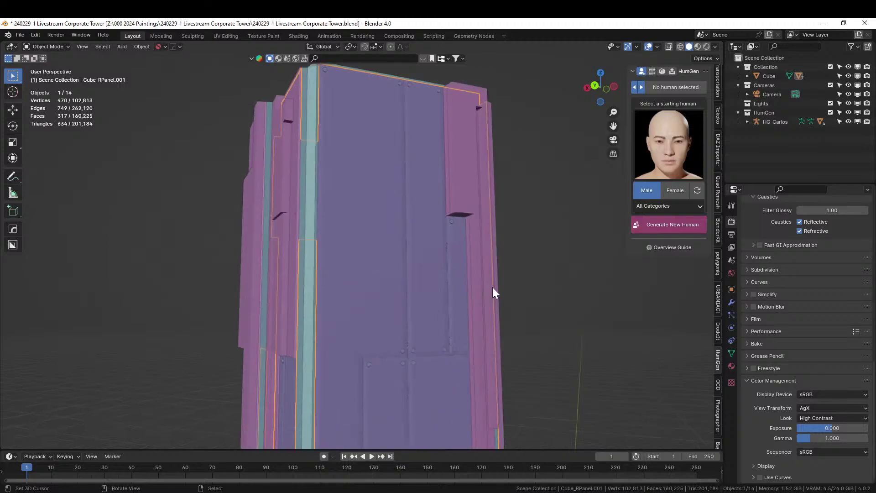
{"action": "middle_click_drag", "start_coordinate": [493, 287], "coordinate": [527, 304]}
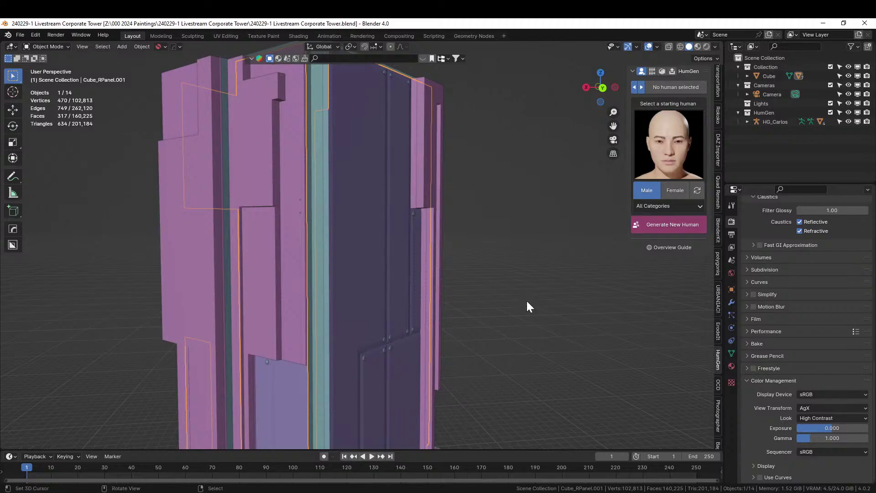
{"action": "scroll", "coordinate": [527, 299], "scroll_direction": "down", "scroll_amount": 5}
{"action": "middle_click_drag", "start_coordinate": [499, 314], "coordinate": [397, 425]}
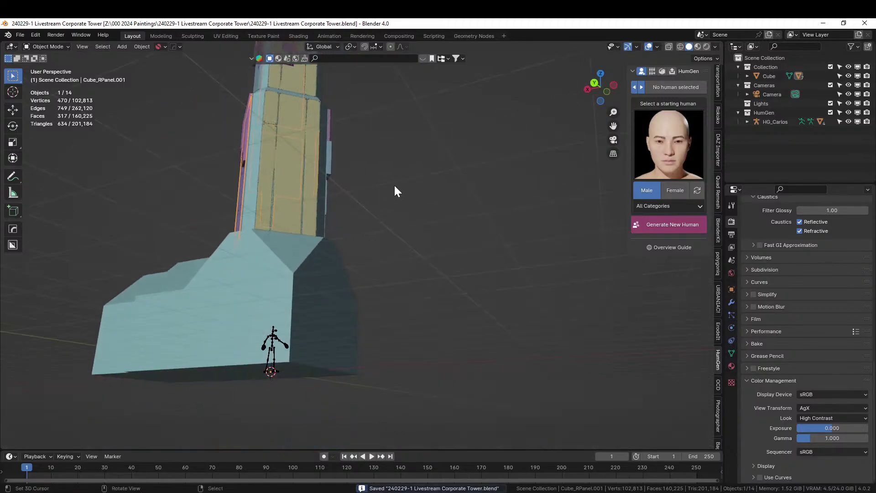
{"action": "middle_click_drag", "start_coordinate": [395, 190], "coordinate": [440, 140]}
{"action": "scroll", "coordinate": [441, 295], "scroll_direction": "down", "scroll_amount": 3}
{"action": "left_click", "coordinate": [395, 304]}
{"action": "scroll", "coordinate": [395, 305], "scroll_direction": "up", "scroll_amount": 7}
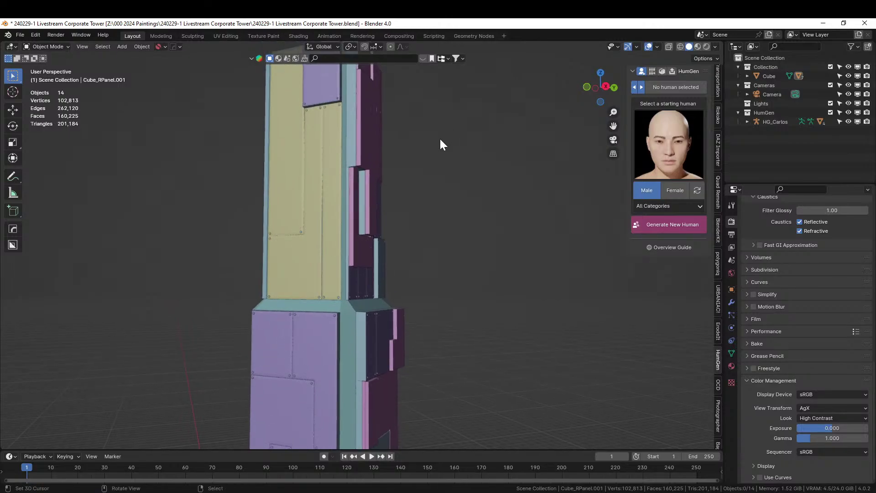
{"action": "scroll", "coordinate": [443, 187], "scroll_direction": "up", "scroll_amount": 4}
{"action": "middle_click_drag", "start_coordinate": [443, 187], "coordinate": [357, 133]}
{"action": "scroll", "coordinate": [371, 238], "scroll_direction": "down", "scroll_amount": 5}
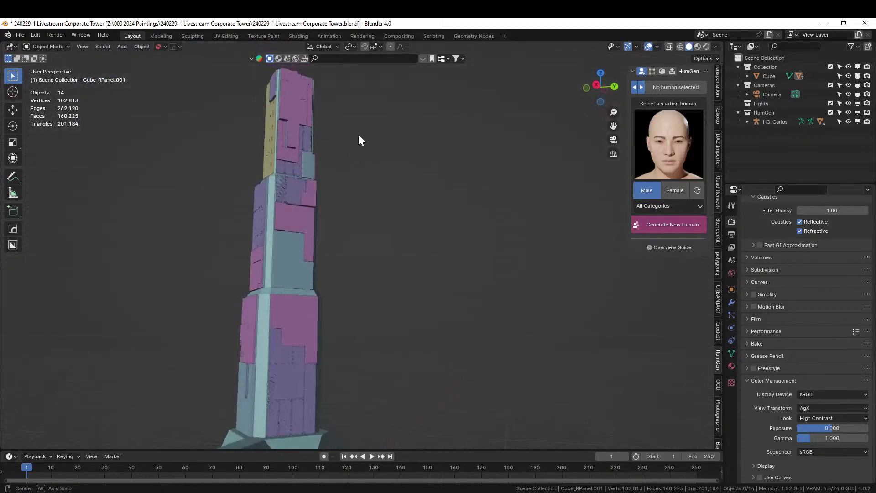
{"action": "scroll", "coordinate": [358, 155], "scroll_direction": "up", "scroll_amount": 6}
{"action": "middle_click_drag", "start_coordinate": [305, 209], "coordinate": [395, 131], "text": "shift"}
{"action": "scroll", "coordinate": [476, 234], "scroll_direction": "down", "scroll_amount": 5}
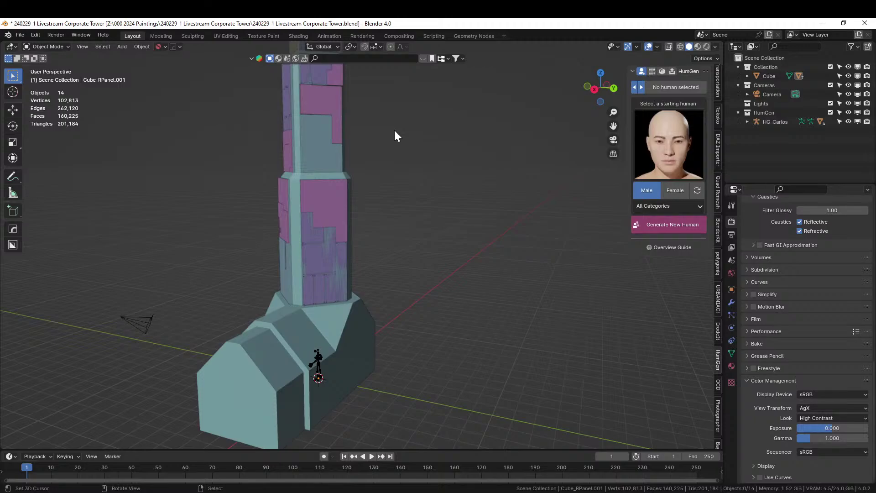
{"action": "scroll", "coordinate": [423, 239], "scroll_direction": "up", "scroll_amount": 2}
{"action": "middle_click_drag", "start_coordinate": [423, 239], "coordinate": [393, 244]}
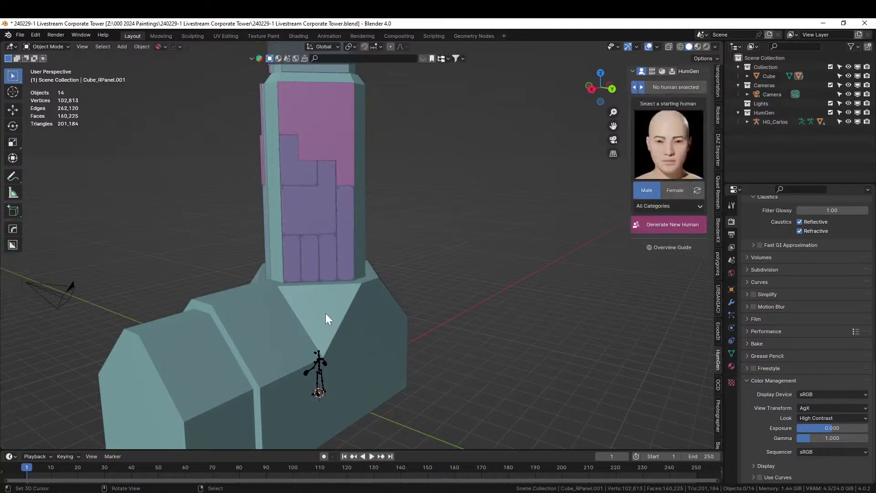
Step: In the main tower mesh, select the seven sloped base faces surrounding the foot of the tower
{"action": "left_click", "coordinate": [362, 322]}
{"action": "key", "text": "Tab"}
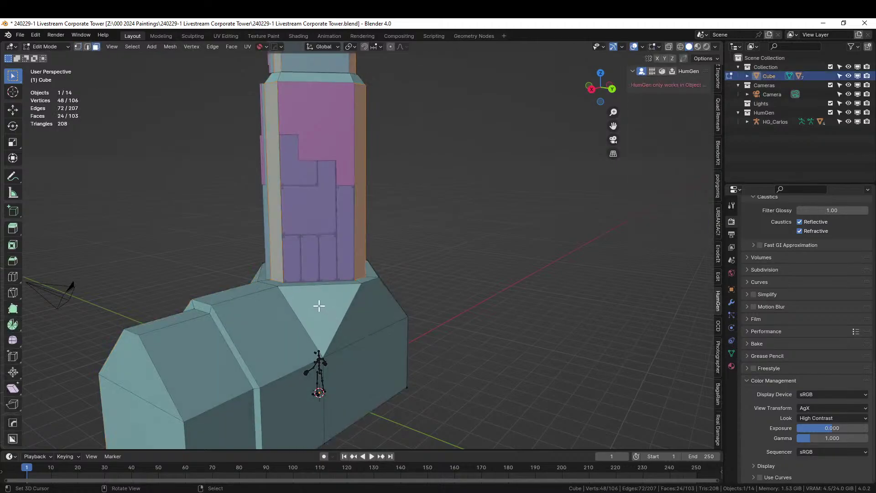
{"action": "left_click", "coordinate": [324, 306]}
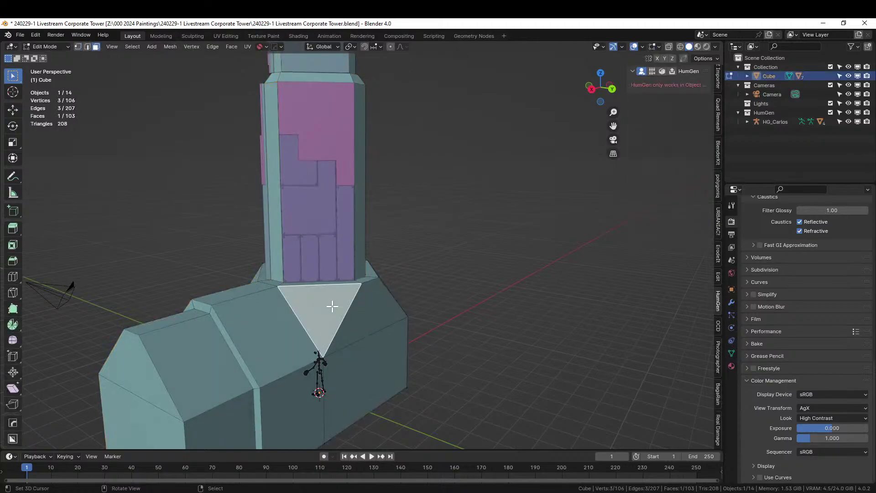
{"action": "left_click", "coordinate": [378, 311], "text": "shift"}
{"action": "middle_click_drag", "start_coordinate": [385, 309], "coordinate": [418, 325]}
{"action": "left_click", "coordinate": [502, 329], "text": "shift"}
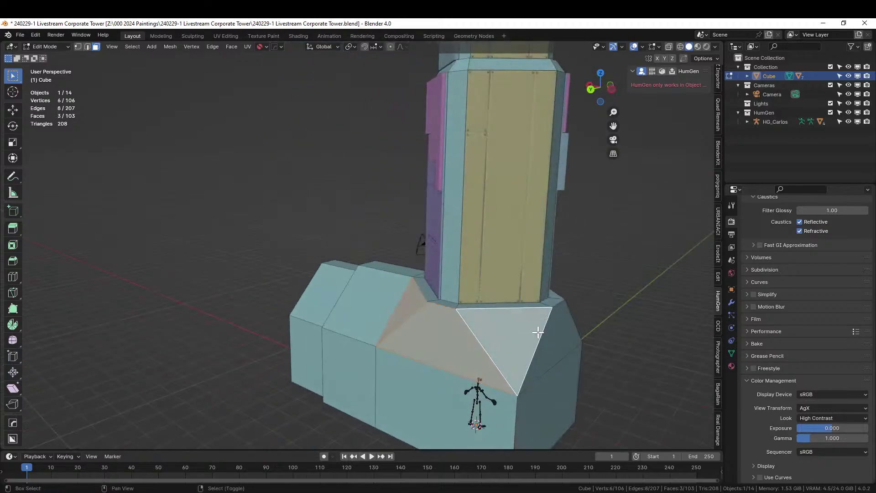
{"action": "left_click", "coordinate": [567, 329], "text": "shift"}
{"action": "middle_click_drag", "start_coordinate": [567, 329], "coordinate": [463, 329]}
{"action": "left_click", "coordinate": [499, 391], "text": "shift"}
{"action": "left_click", "coordinate": [579, 390], "text": "shift"}
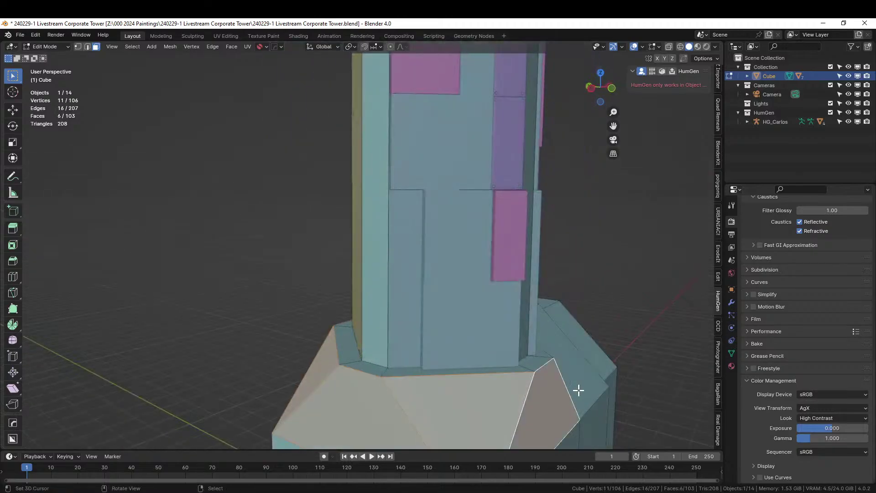
{"action": "middle_click_drag", "start_coordinate": [578, 390], "coordinate": [418, 196]}
{"action": "left_click", "coordinate": [299, 297], "text": "shift"}
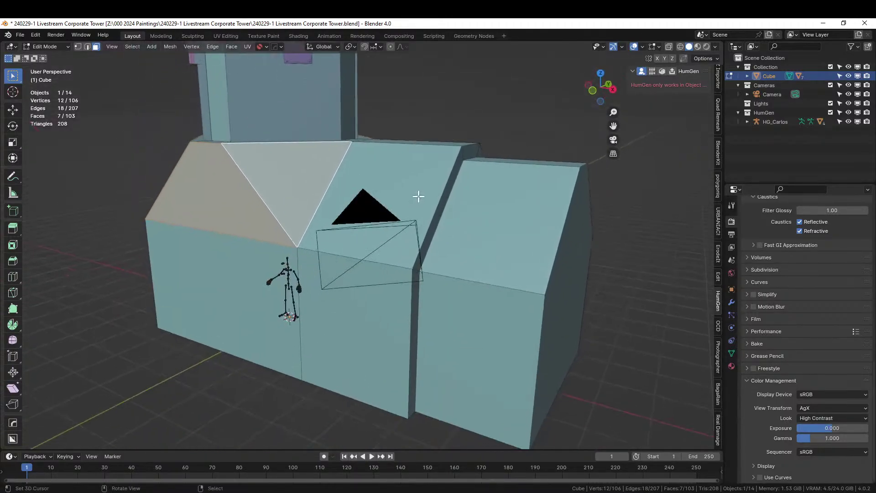
{"action": "middle_click_drag", "start_coordinate": [362, 240], "coordinate": [398, 242]}
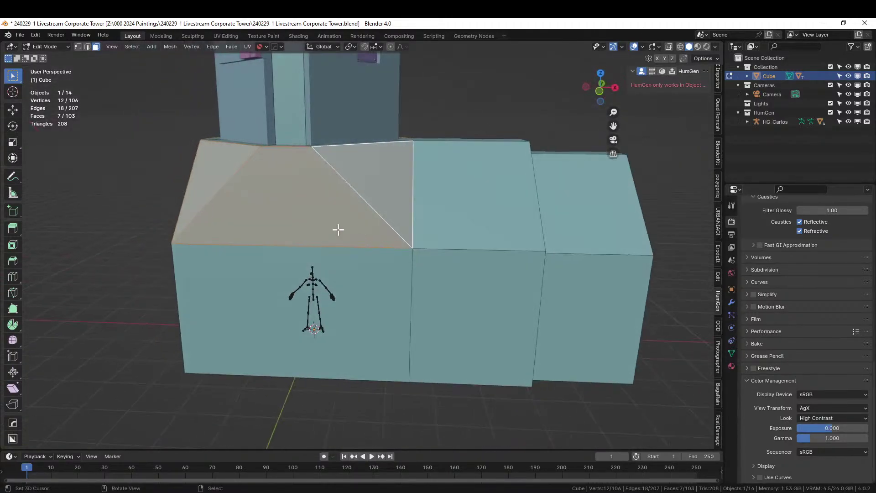
Step: Generate inset Random Panels on the sloped base faces with Panel Seed 3 and 3 subdivision cuts
{"action": "key", "text": "Tab"}
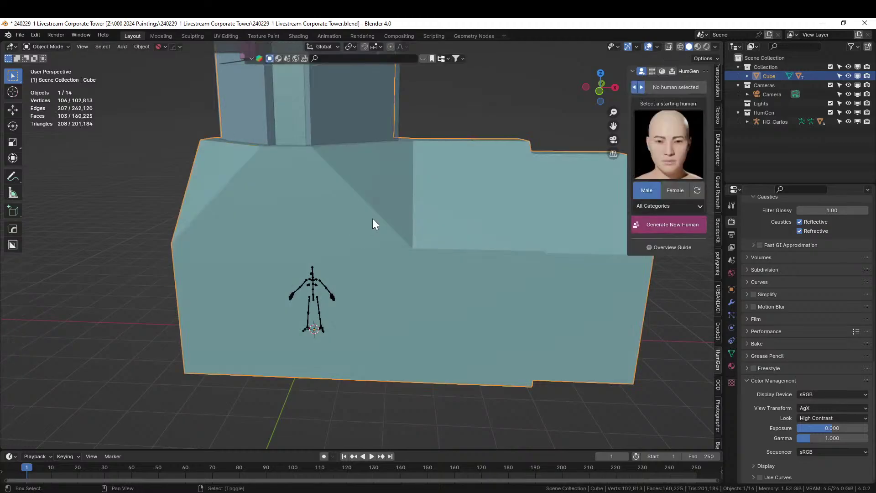
{"action": "key", "text": "q"}
{"action": "left_click", "coordinate": [360, 121]}
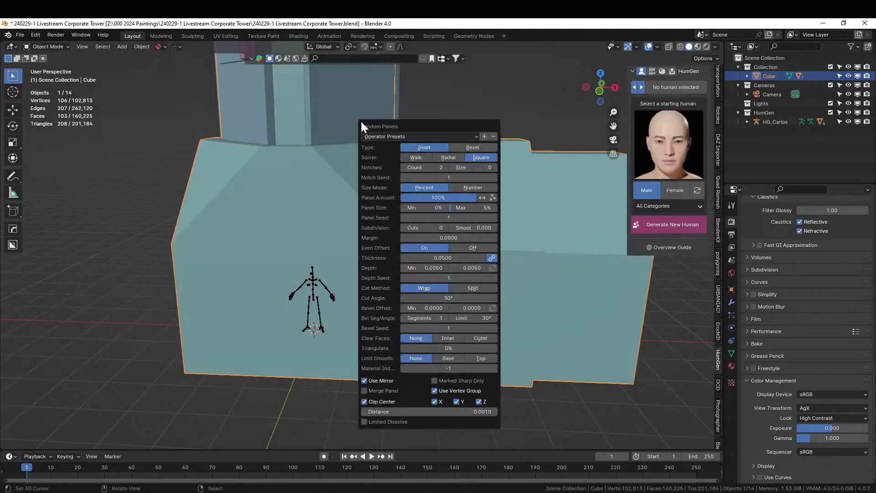
{"action": "left_click", "coordinate": [496, 218]}
{"action": "left_click", "coordinate": [495, 218]}
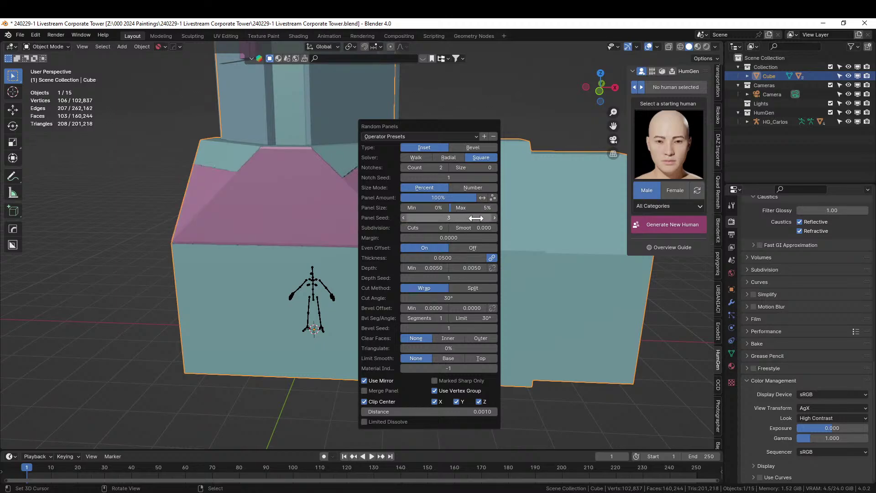
{"action": "left_click", "coordinate": [446, 227]}
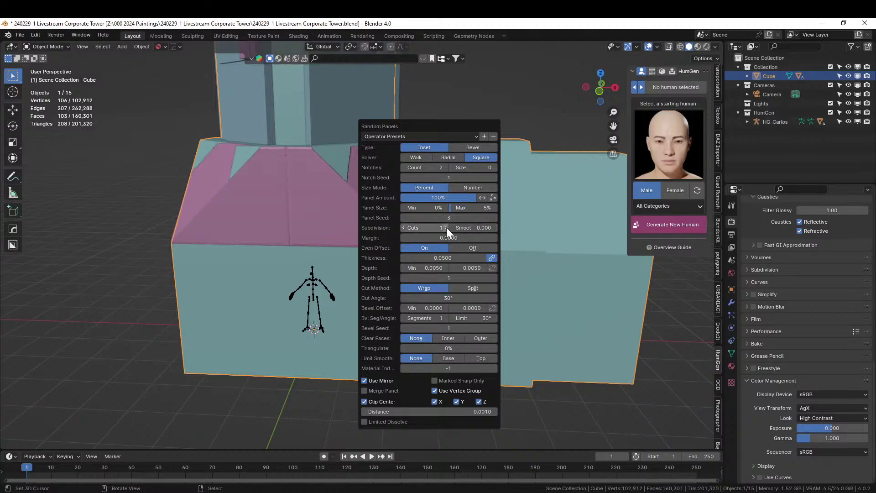
{"action": "left_click", "coordinate": [447, 227]}
{"action": "left_click", "coordinate": [446, 227]}
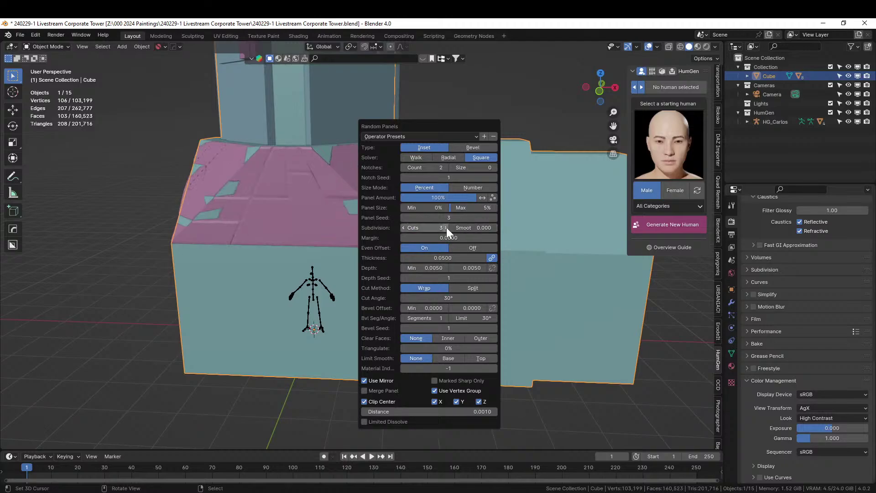
Step: Try a Random Panels thickness of 0.1 on the sloped base faces, and undo the panels
{"action": "middle_click_drag", "start_coordinate": [388, 226], "coordinate": [257, 243]}
{"action": "scroll", "coordinate": [393, 247], "scroll_direction": "up", "scroll_amount": 3}
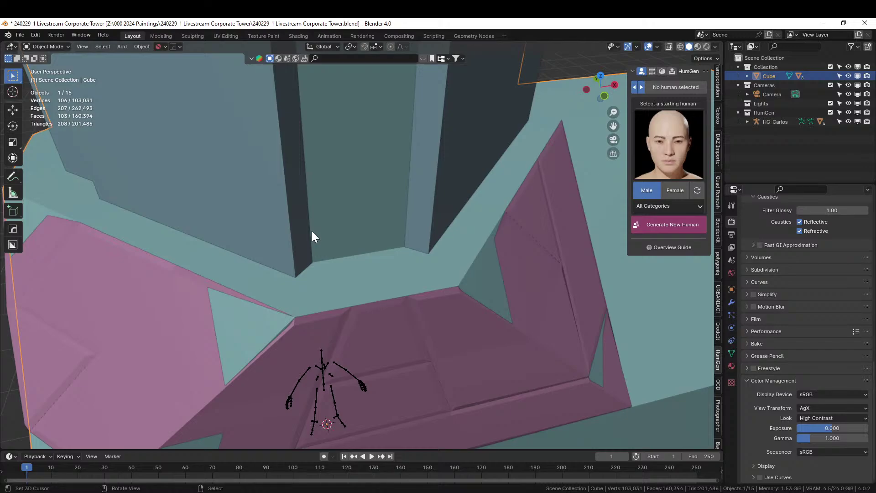
{"action": "key", "text": "F9"}
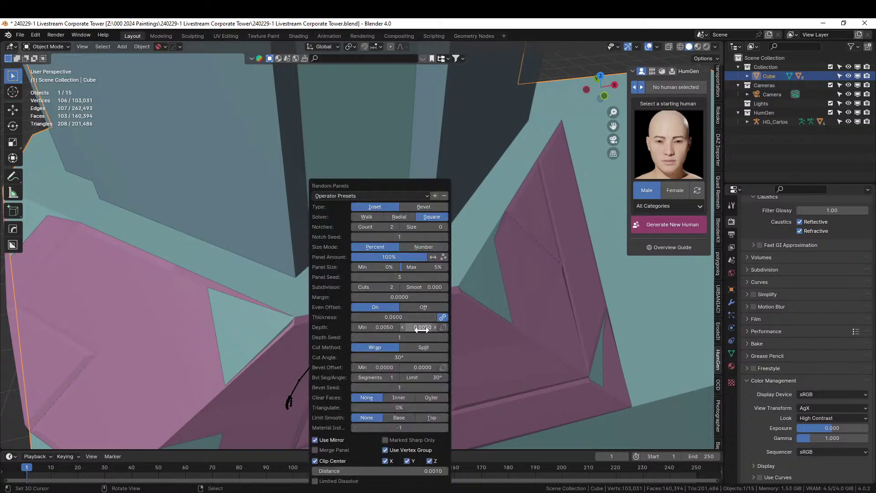
{"action": "left_click", "coordinate": [408, 319]}
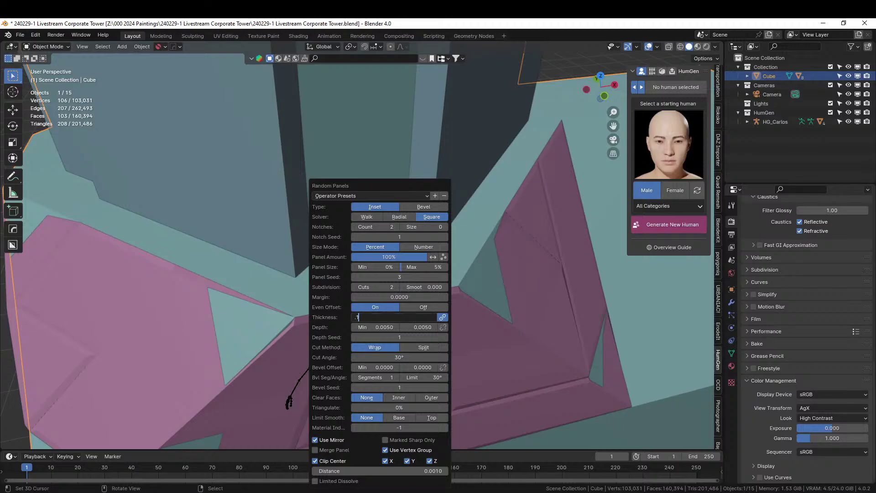
{"action": "key", "text": "Return"}
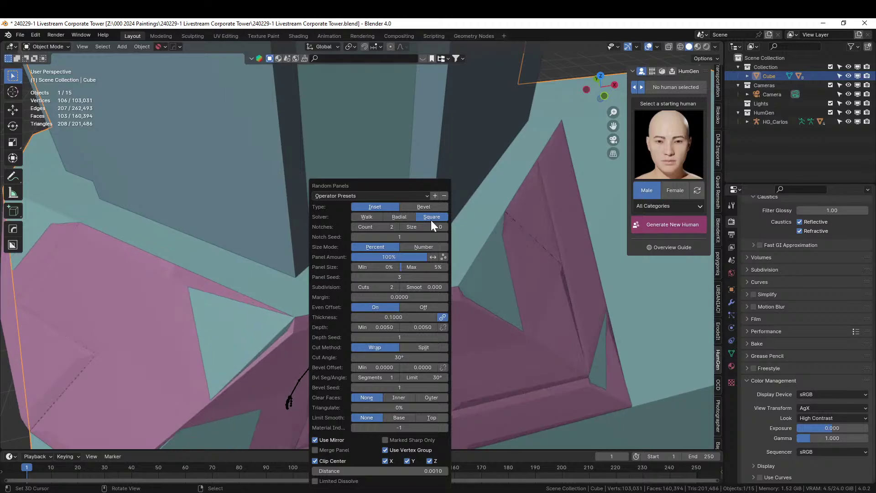
{"action": "middle_click_drag", "start_coordinate": [529, 217], "coordinate": [504, 205]}
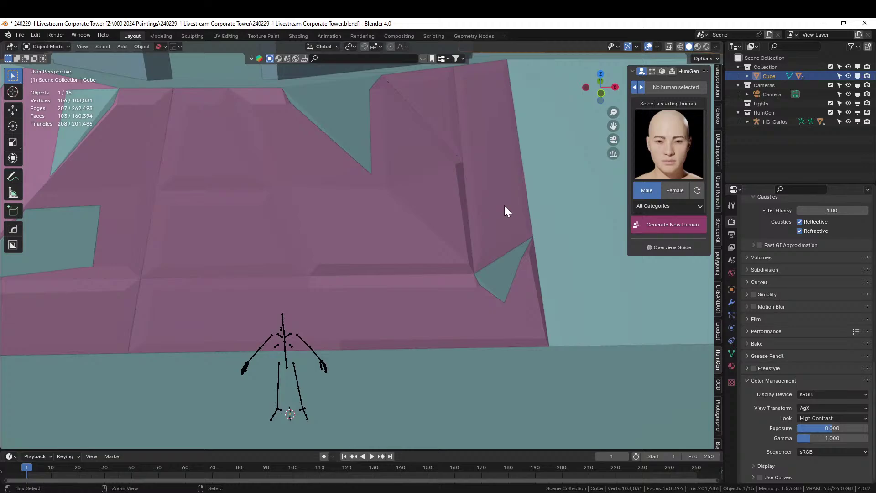
{"action": "key", "text": "ctrl+z"}
{"action": "scroll", "coordinate": [494, 199], "scroll_direction": "down", "scroll_amount": 3}
Step: Check the tower mesh's modifiers and selected sloped faces, and apply the object's rotation and scale
{"action": "key", "text": "Tab"}
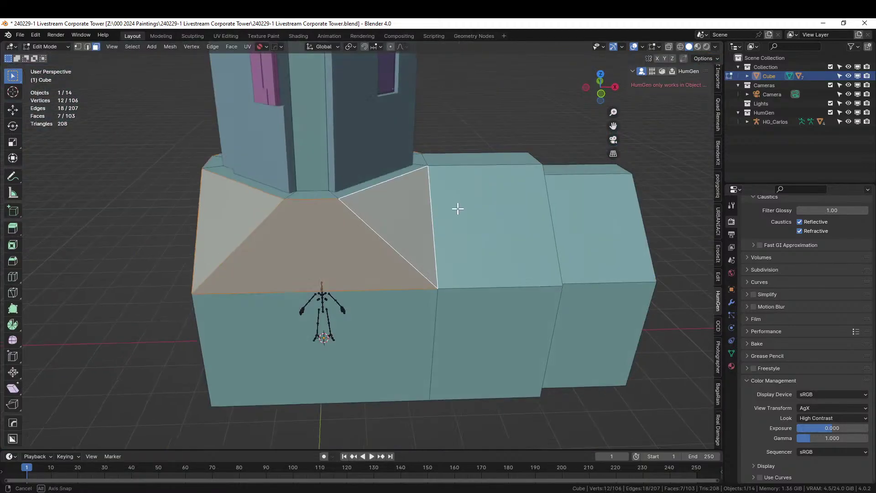
{"action": "middle_click_drag", "start_coordinate": [455, 207], "coordinate": [545, 206]}
{"action": "left_click", "coordinate": [731, 302]}
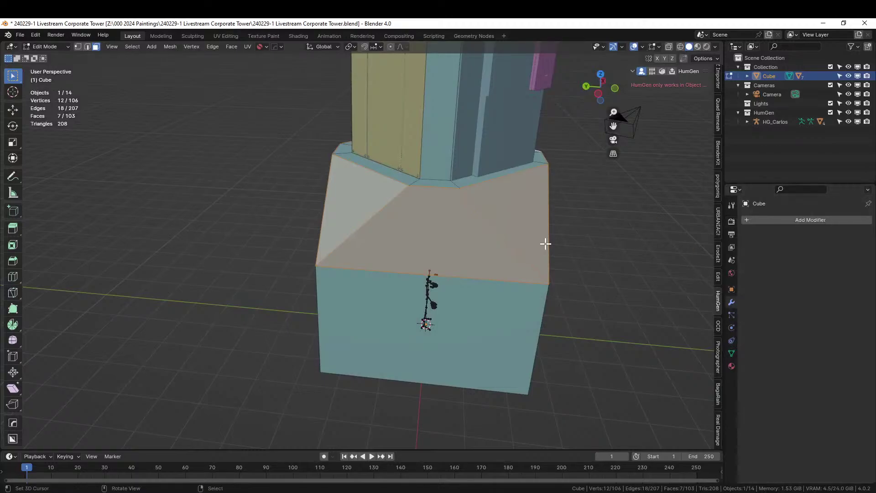
{"action": "middle_click_drag", "start_coordinate": [459, 232], "coordinate": [422, 234]}
{"action": "key", "text": "Tab"}
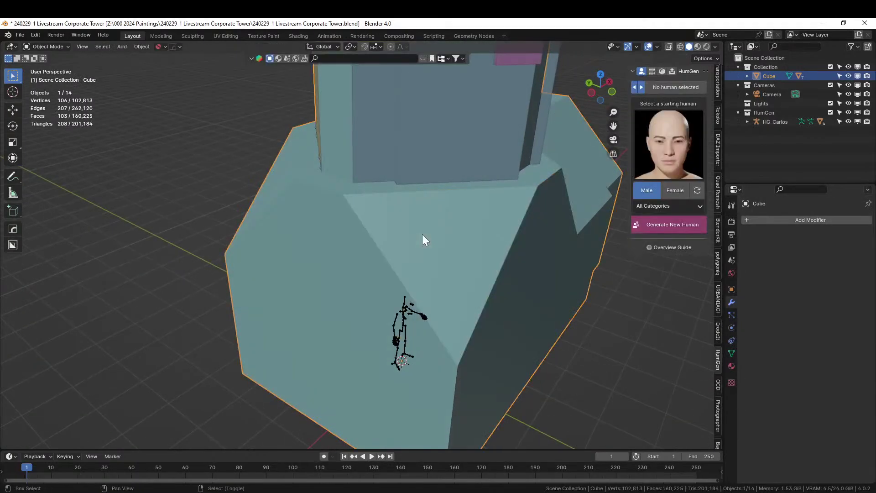
{"action": "key", "text": "ctrl+alt+x"}
{"action": "key", "text": "ctrl+a"}
{"action": "left_click", "coordinate": [480, 266]}
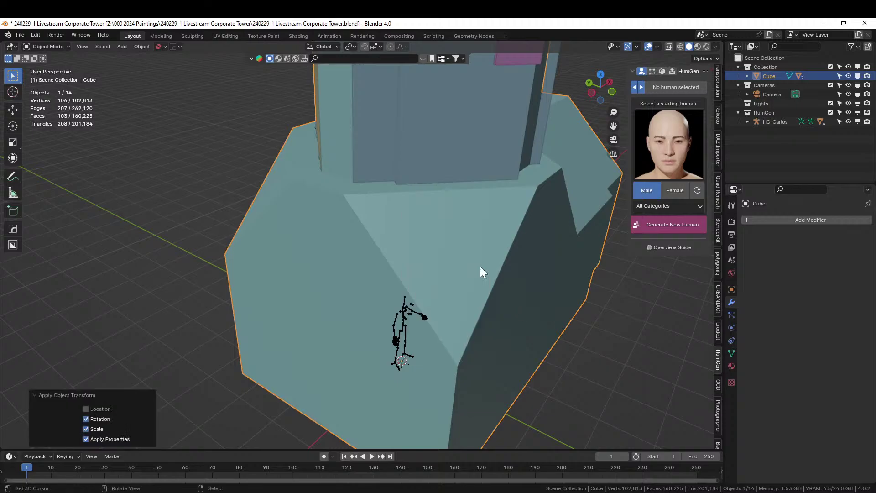
{"action": "key", "text": "Tab"}
{"action": "middle_click_drag", "start_coordinate": [475, 264], "coordinate": [436, 253]}
{"action": "key", "text": "Tab"}
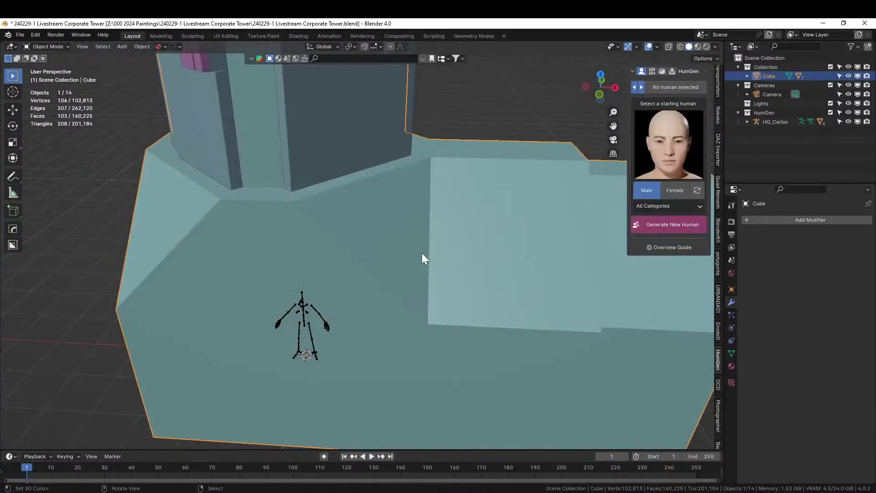
Step: Generate inset Random Panels on the sloped base faces with Panel Seed 2 and the Split cut method
{"action": "key", "text": "shift+q"}
{"action": "left_click", "coordinate": [372, 254]}
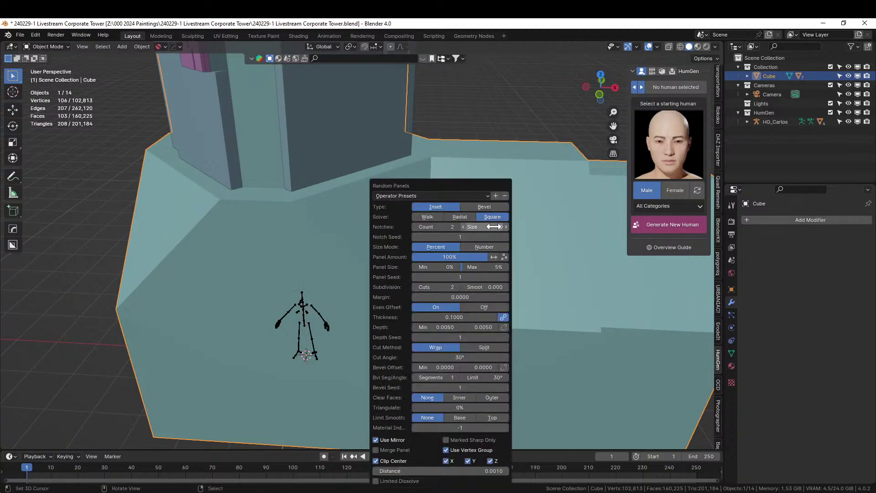
{"action": "left_click", "coordinate": [505, 278]}
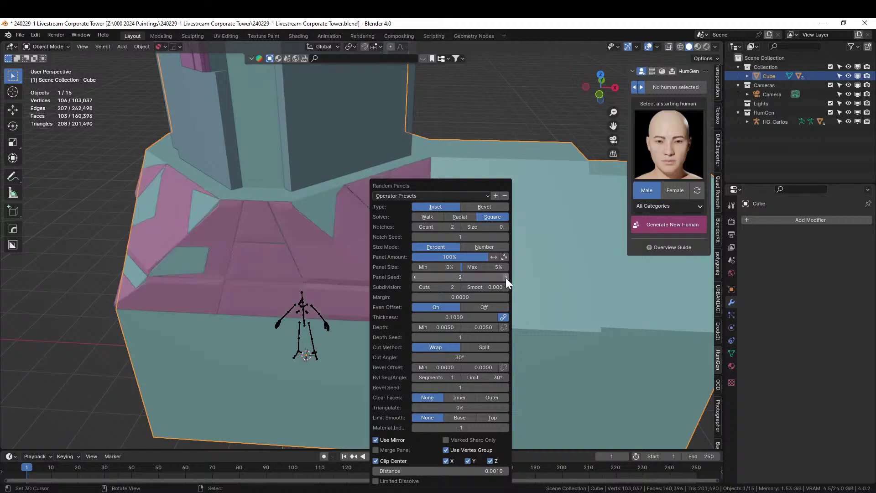
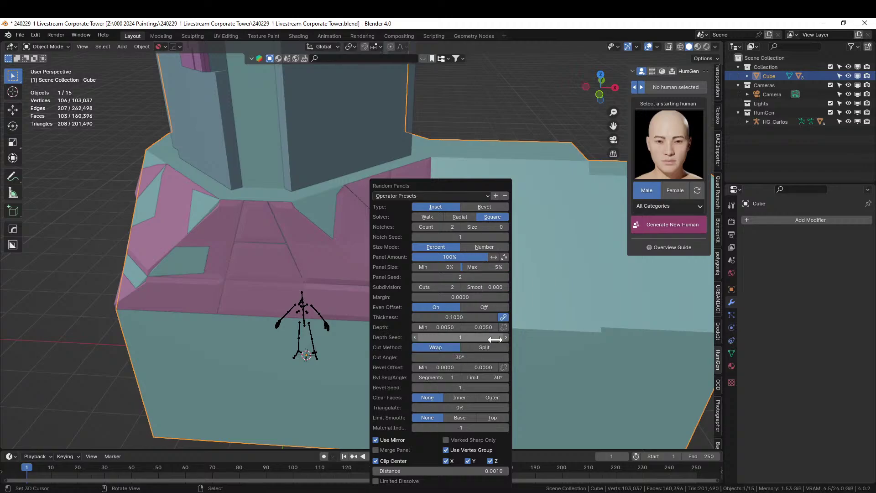
{"action": "left_click", "coordinate": [494, 349]}
{"action": "middle_click_drag", "start_coordinate": [495, 349], "coordinate": [249, 306]}
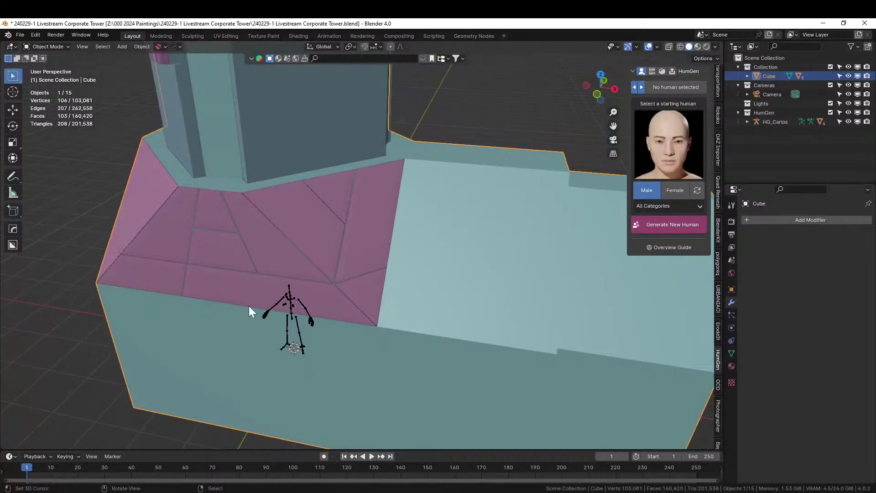
Step: Set the base panels' subdivision cuts to 3 and their maximum panel size to 11%
{"action": "key", "text": "F9"}
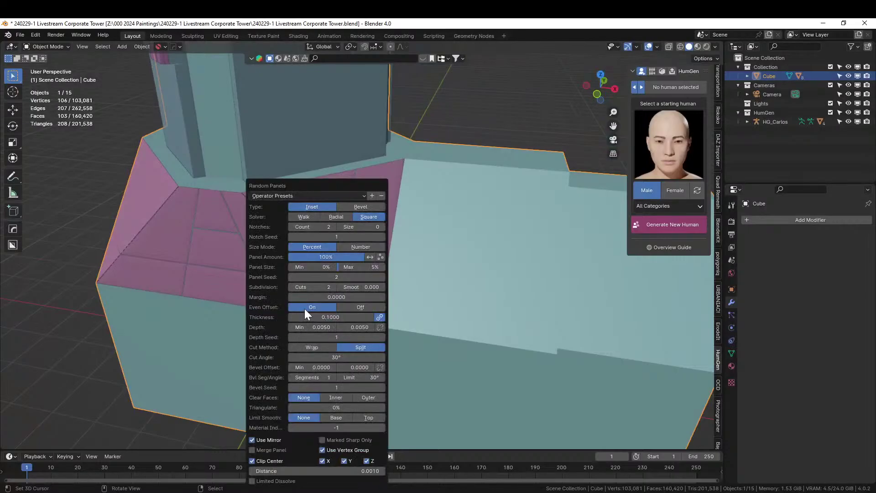
{"action": "left_click", "coordinate": [333, 287]}
{"action": "left_click_drag", "start_coordinate": [349, 186], "coordinate": [549, 135]}
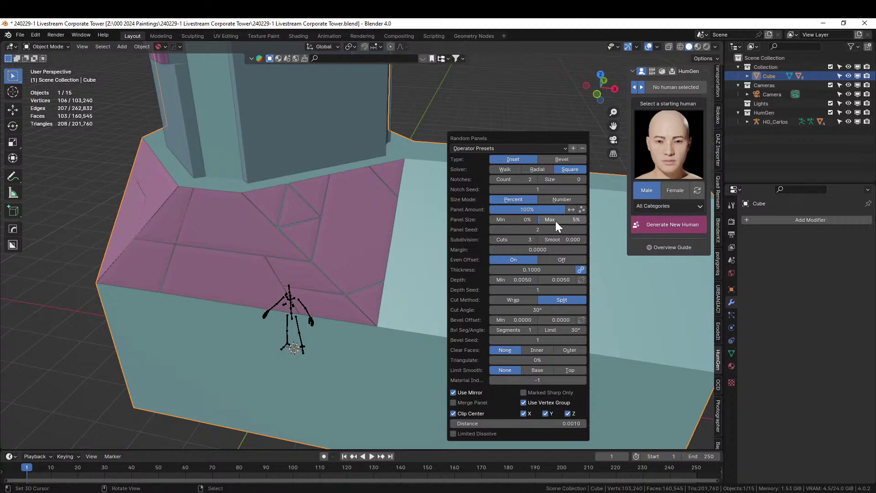
{"action": "left_click_drag", "start_coordinate": [561, 219], "coordinate": [571, 220]}
{"action": "middle_click_drag", "start_coordinate": [259, 223], "coordinate": [401, 238]}
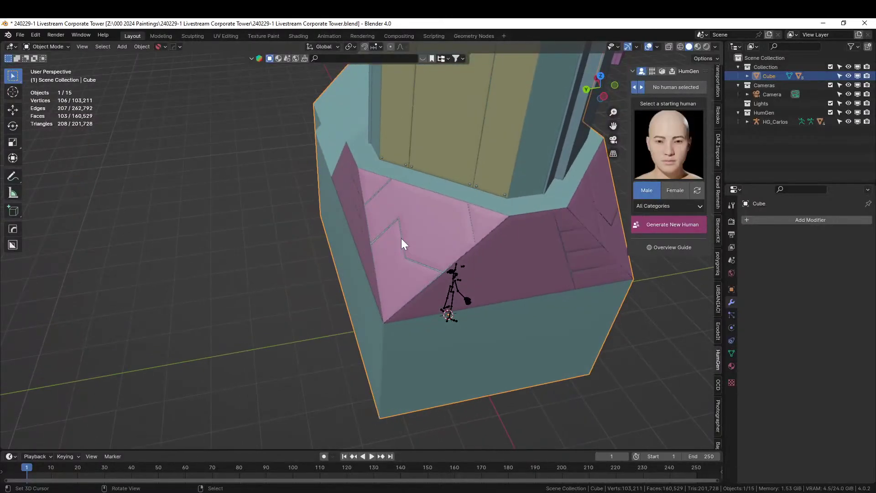
{"action": "middle_click_drag", "start_coordinate": [401, 238], "coordinate": [360, 313]}
Step: Reduce the base panels' notch count to 0
{"action": "key", "text": "F9"}
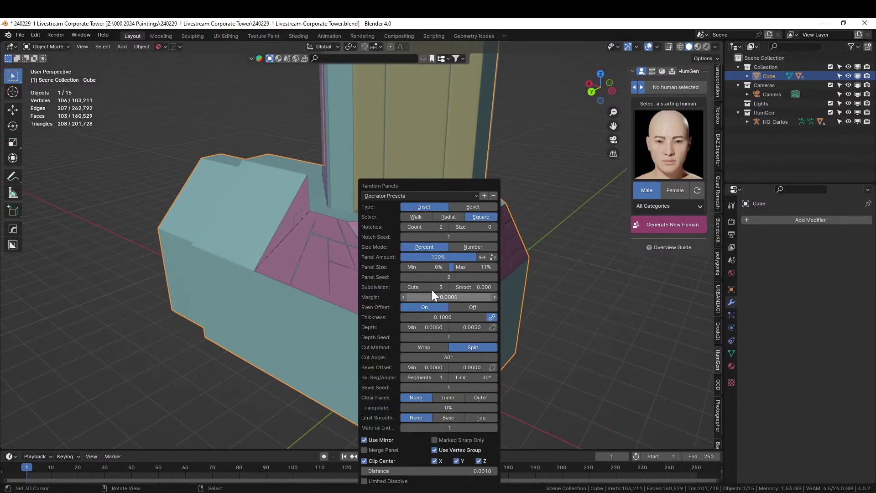
{"action": "left_click", "coordinate": [403, 226]}
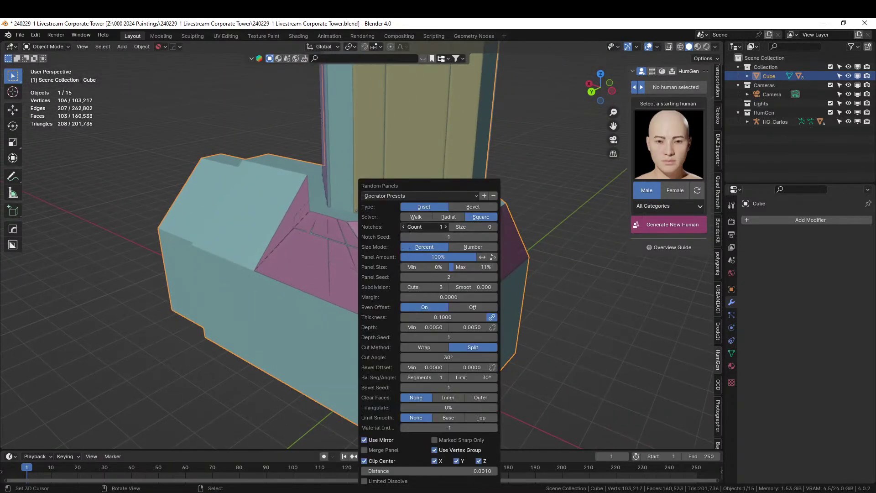
{"action": "left_click", "coordinate": [403, 226]}
{"action": "middle_click_drag", "start_coordinate": [574, 314], "coordinate": [322, 313]}
{"action": "scroll", "coordinate": [215, 291], "scroll_direction": "up", "scroll_amount": 4}
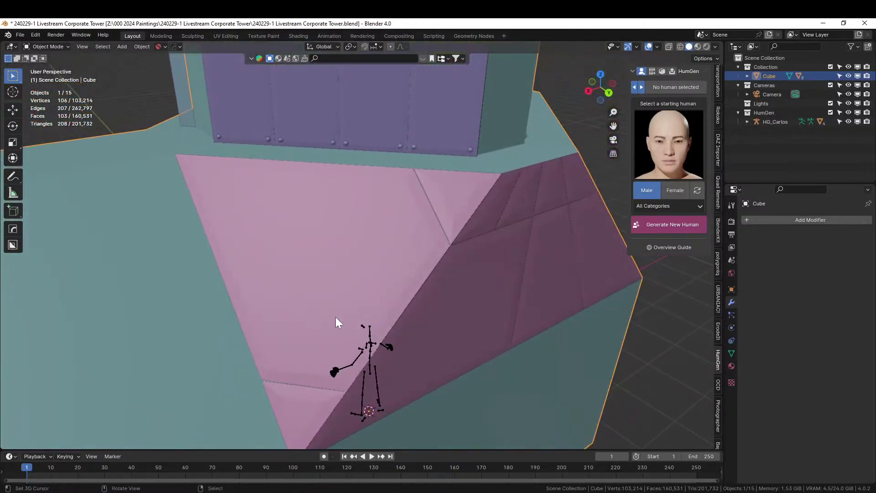
Step: Set the base panels' thickness to 0.02 and minimum depth to 0.05, and adjust the maximum depth
{"action": "key", "text": "F9"}
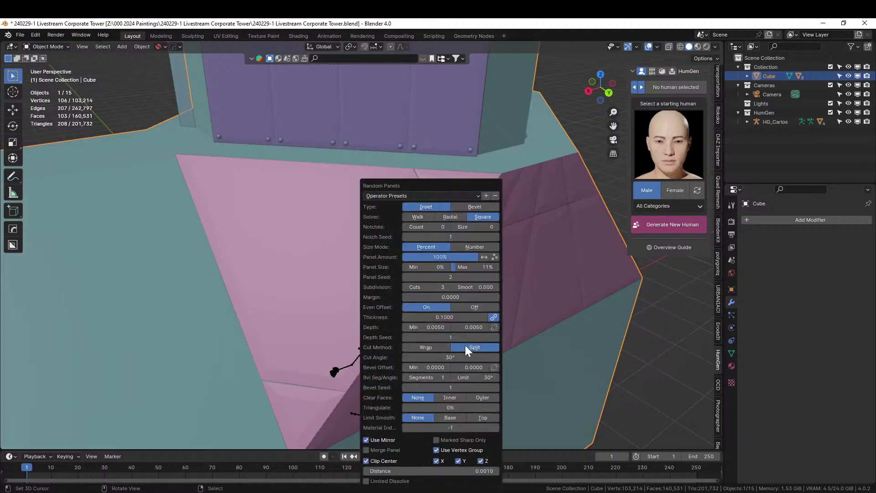
{"action": "left_click", "coordinate": [445, 317]}
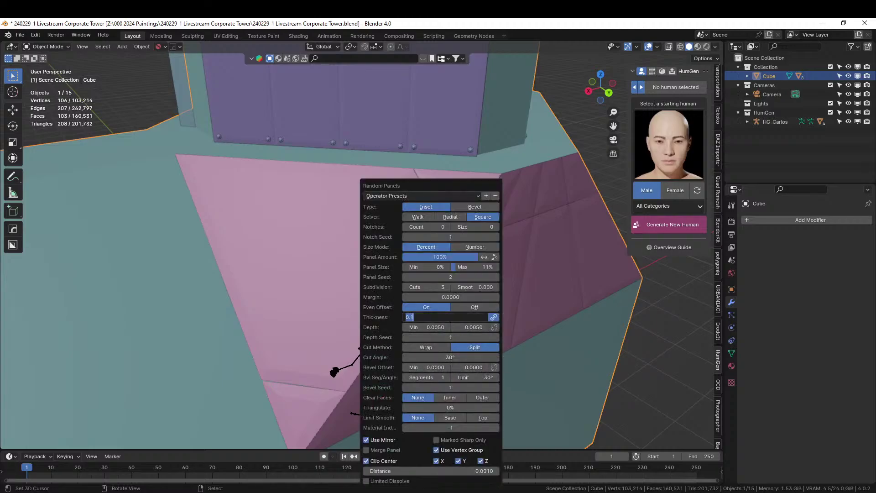
{"action": "key", "text": "Return"}
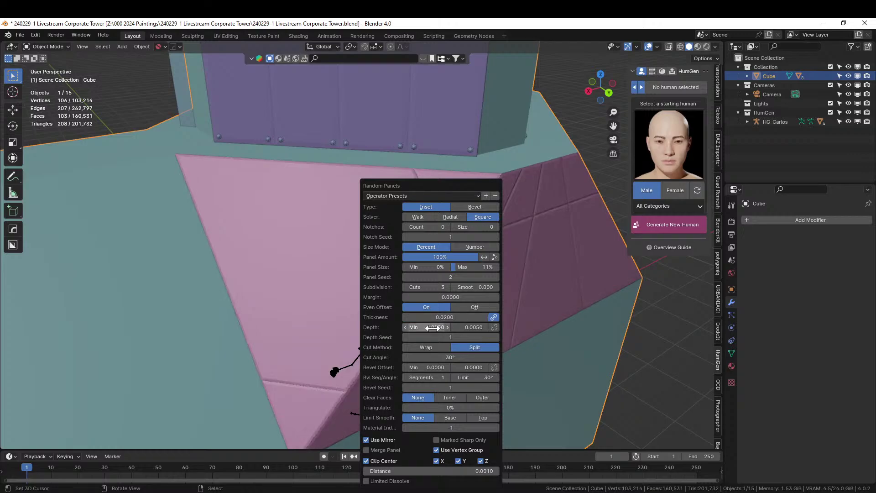
{"action": "left_click", "coordinate": [433, 327]}
{"action": "type", "text": "0.01"}
{"action": "key", "text": "Return"}
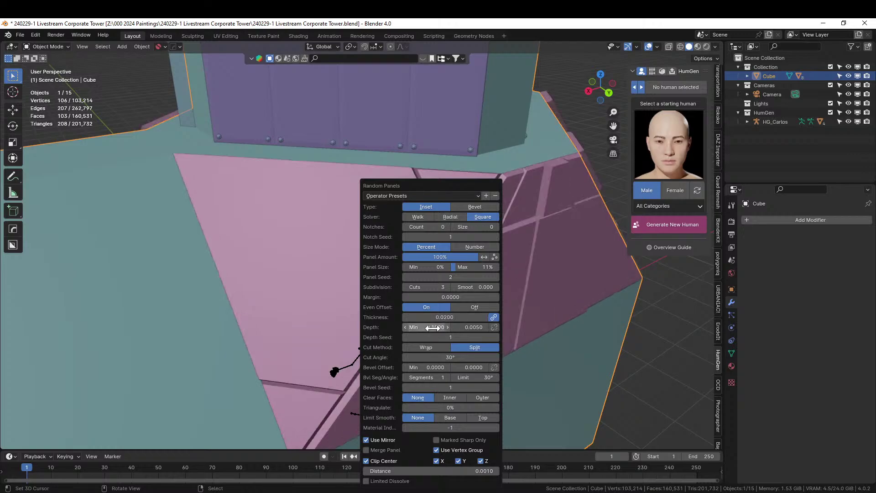
{"action": "left_click", "coordinate": [433, 328]}
{"action": "type", "text": ".005"}
{"action": "key", "text": "Return"}
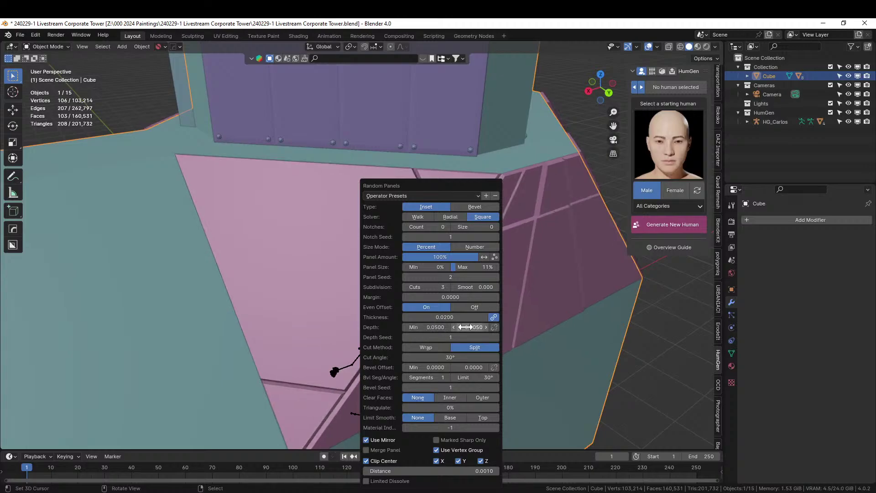
{"action": "left_click_drag", "start_coordinate": [474, 328], "coordinate": [475, 327]}
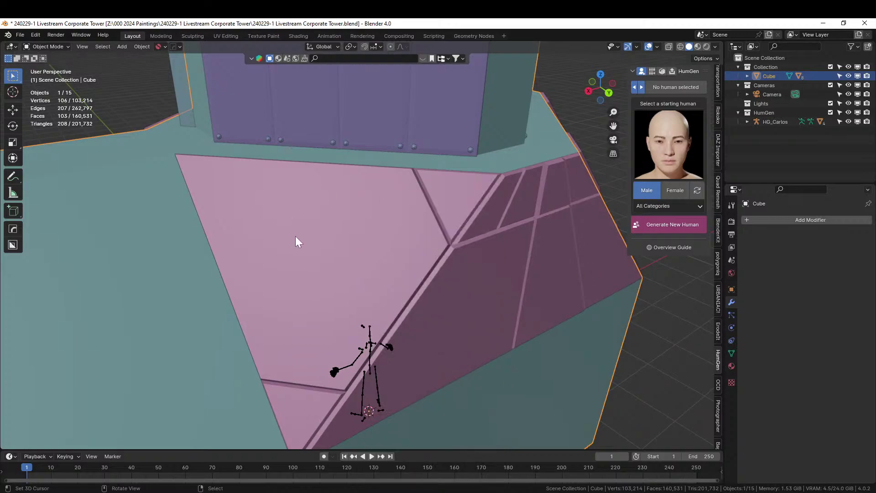
Step: In the new base panel mesh, pick a vertex inside a panel and select all similar vertices by Vertex Groups
{"action": "middle_click_drag", "start_coordinate": [294, 236], "coordinate": [351, 299]}
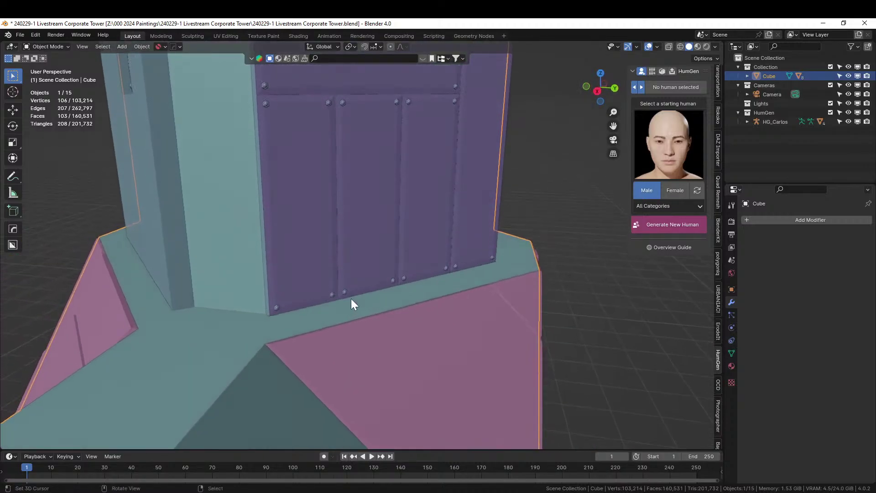
{"action": "key", "text": "Tab"}
{"action": "middle_click_drag", "start_coordinate": [409, 340], "coordinate": [341, 328]}
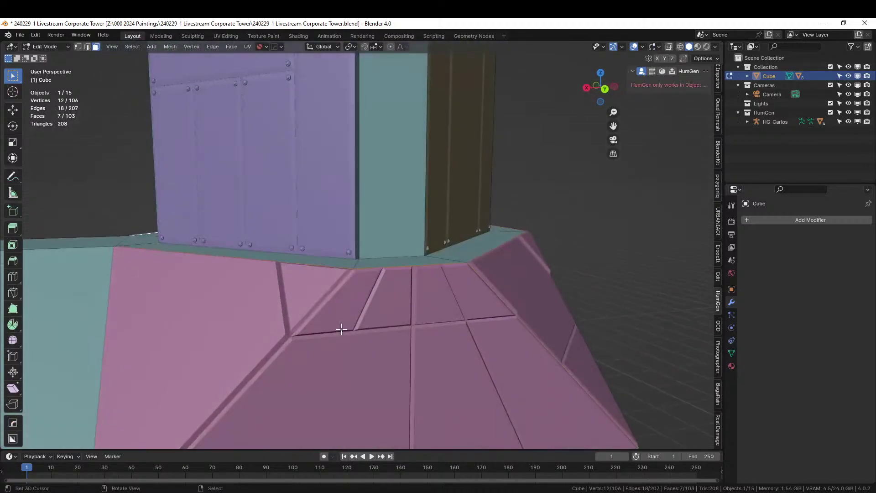
{"action": "key", "text": "Tab"}
{"action": "left_click", "coordinate": [217, 314]}
{"action": "key", "text": "Tab"}
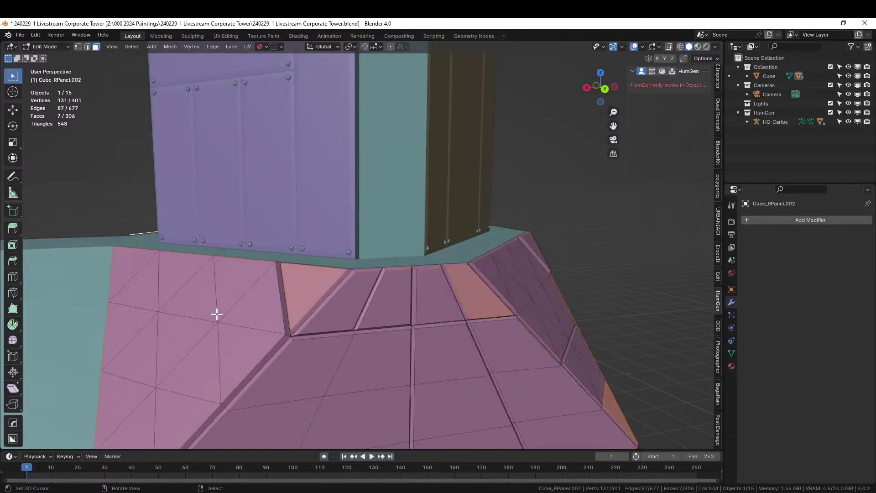
{"action": "key", "text": "1"}
{"action": "left_click", "coordinate": [219, 314]}
{"action": "key", "text": "shift+g"}
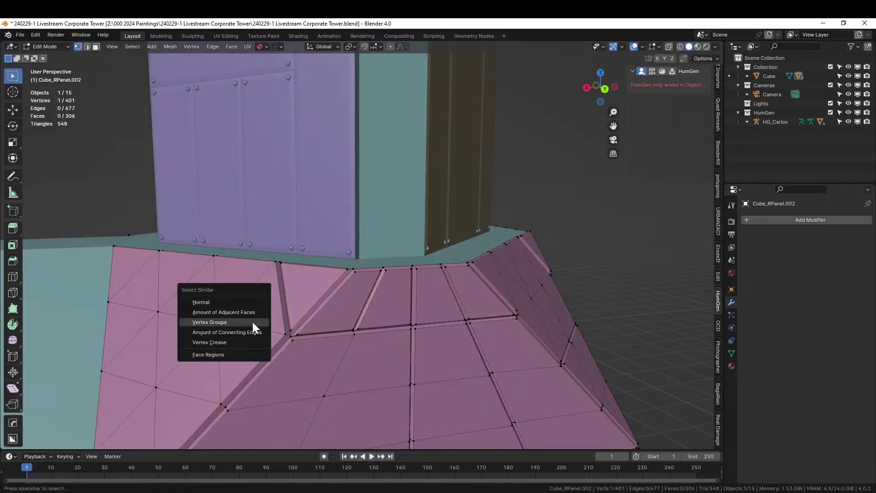
{"action": "left_click", "coordinate": [252, 321]}
{"action": "key", "text": "Tab"}
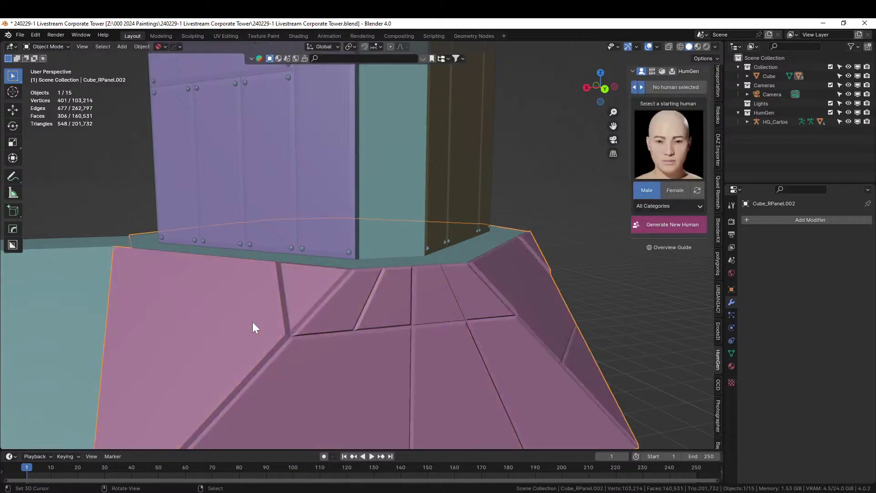
Step: Add Panel Screws to the sloped base panels using the Custom type with the roundhead01 mesh
{"action": "key", "text": "ctrl+alt+q"}
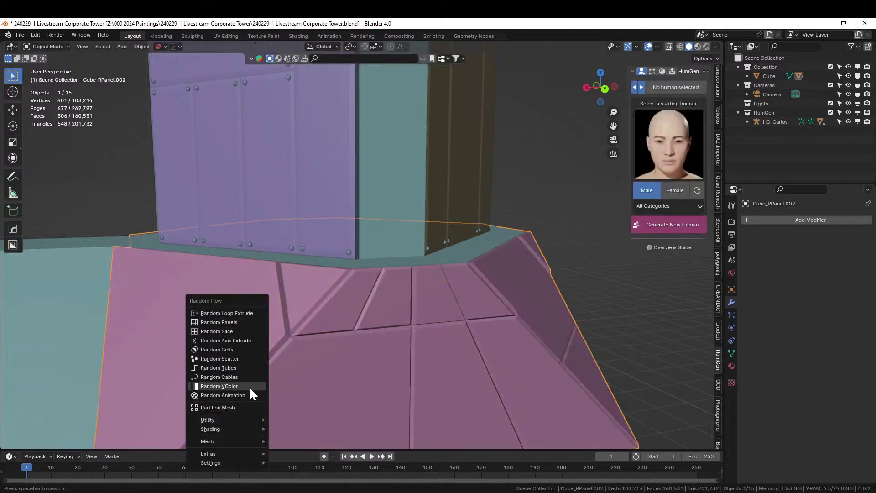
{"action": "mouse_move", "coordinate": [242, 418]}
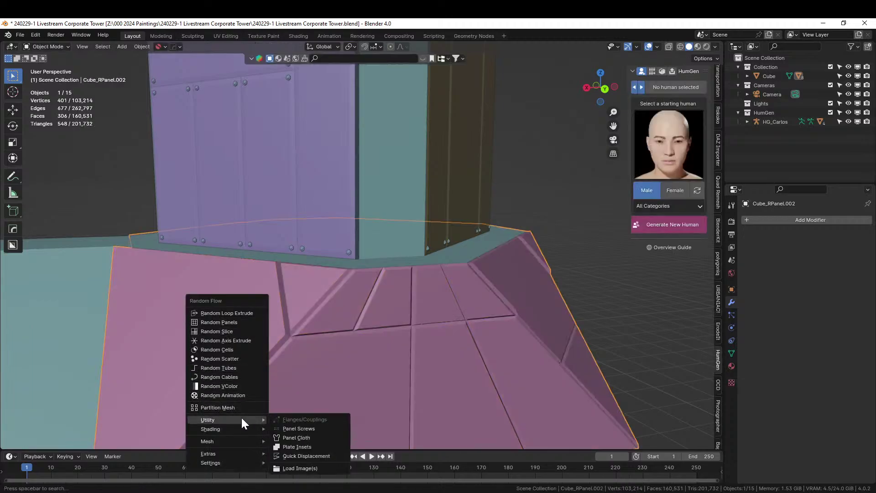
{"action": "left_click", "coordinate": [315, 429]}
{"action": "left_click", "coordinate": [399, 347]}
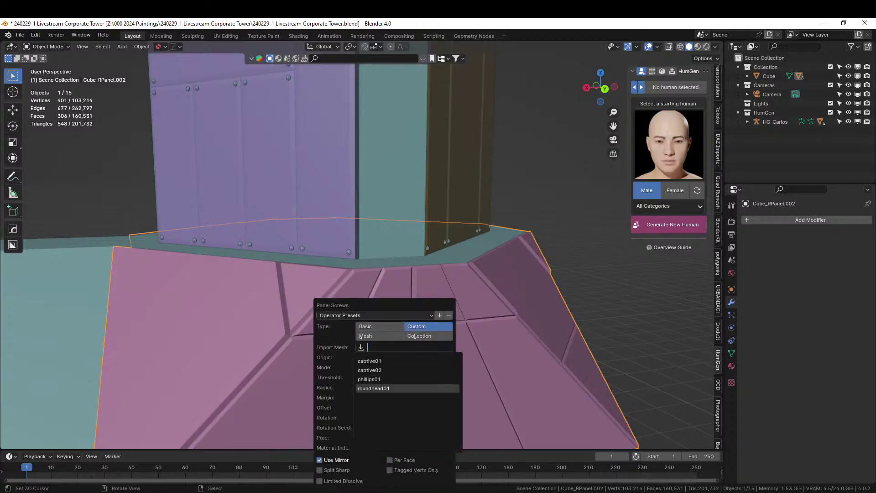
{"action": "left_click", "coordinate": [374, 388]}
{"action": "scroll", "coordinate": [472, 360], "scroll_direction": "up", "scroll_amount": 3}
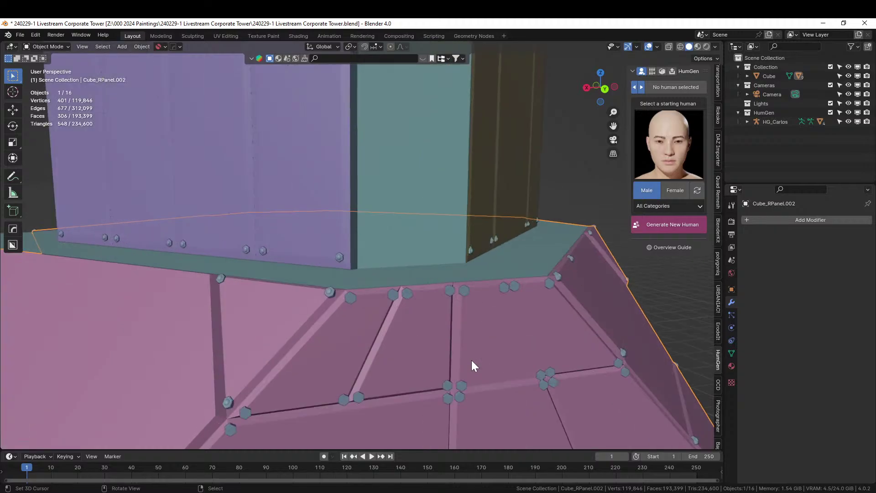
Step: Increase the margin of the panel screws on the sloped base so they sit farther from the panel edges
{"action": "middle_click_drag", "start_coordinate": [472, 359], "coordinate": [412, 343]}
{"action": "key", "text": "F9"}
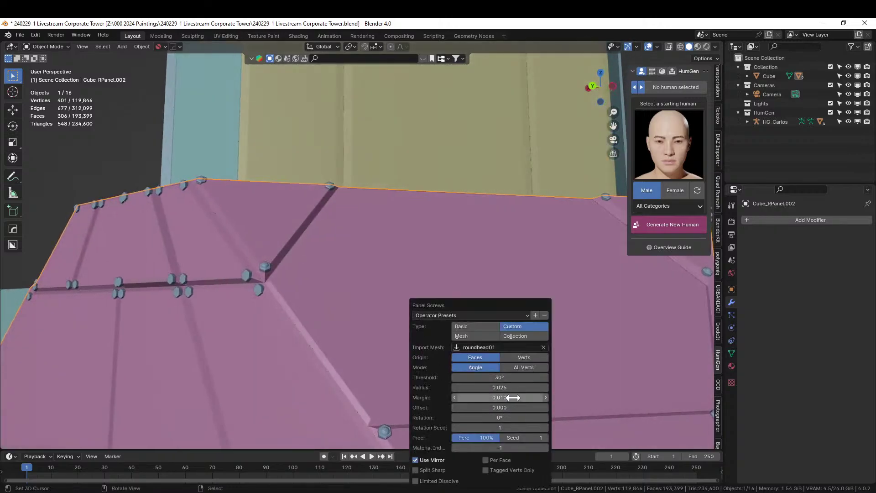
{"action": "left_click_drag", "start_coordinate": [504, 397], "coordinate": [530, 397]}
{"action": "middle_click_drag", "start_coordinate": [295, 310], "coordinate": [370, 318]}
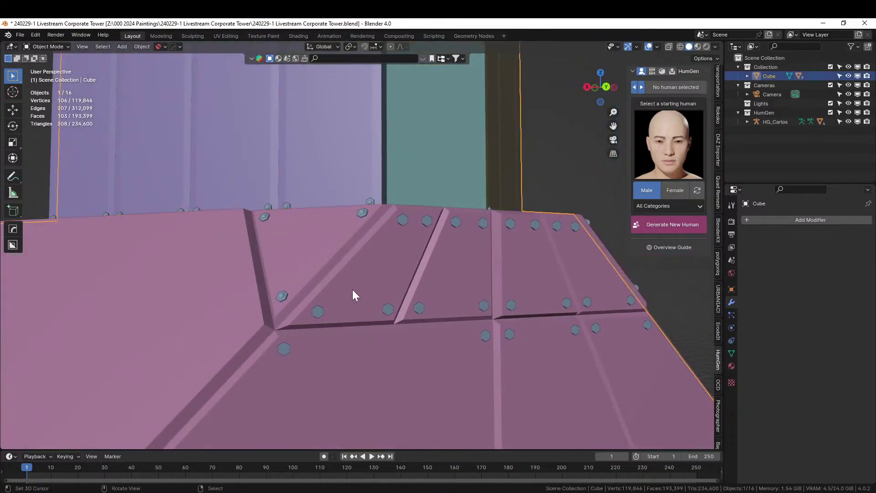
Step: Check the normals of the base panels and screws with the Face Orientation overlay, and turn the overlay off
{"action": "key", "text": "alt+v"}
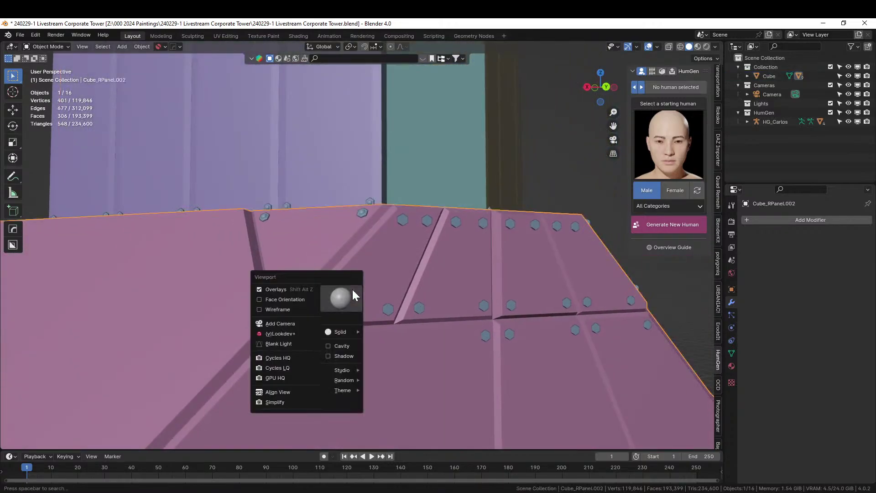
{"action": "left_click", "coordinate": [297, 298]}
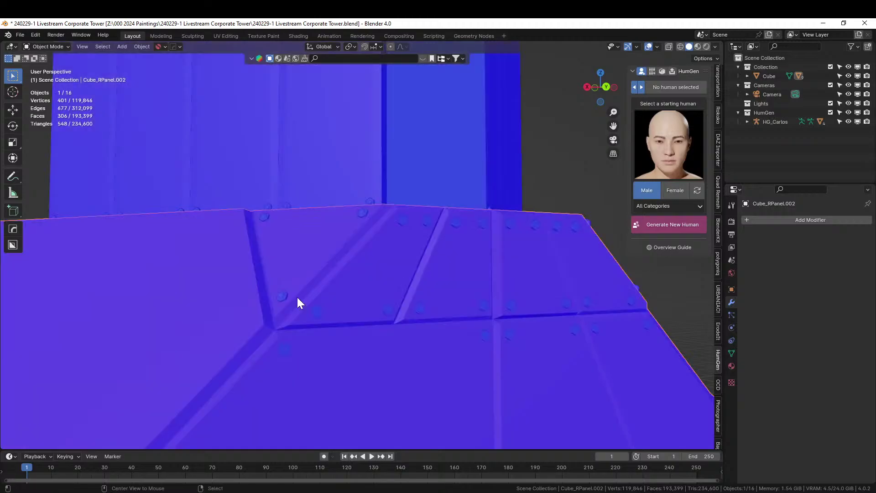
{"action": "key", "text": "alt+v"}
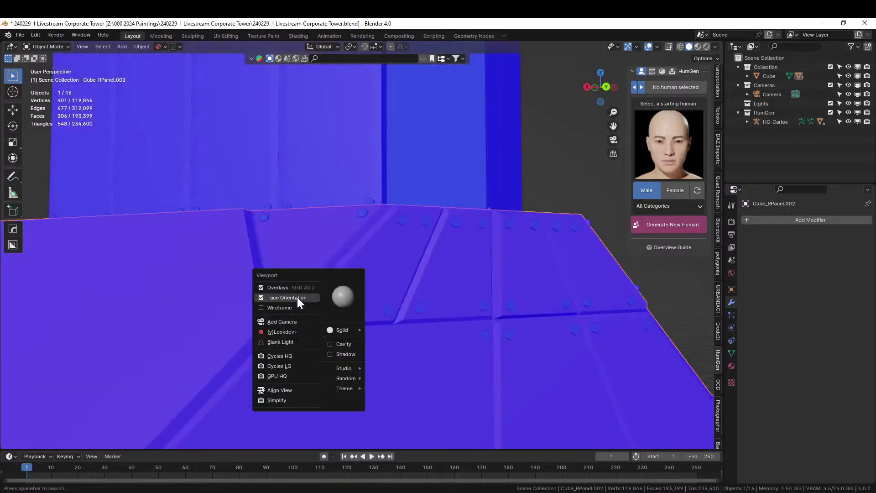
{"action": "left_click", "coordinate": [293, 298]}
{"action": "middle_click_drag", "start_coordinate": [293, 297], "coordinate": [226, 287]}
{"action": "scroll", "coordinate": [313, 305], "scroll_direction": "up", "scroll_amount": 4}
Step: In the base screws mesh, pick a face on five screws of the narrow sloped side and select similar faces by Coplanar
{"action": "key", "text": "Tab"}
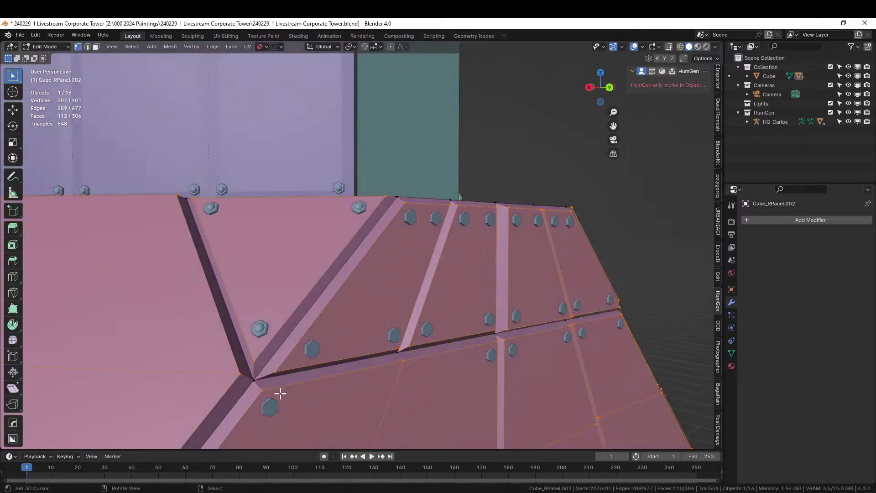
{"action": "key", "text": "Tab"}
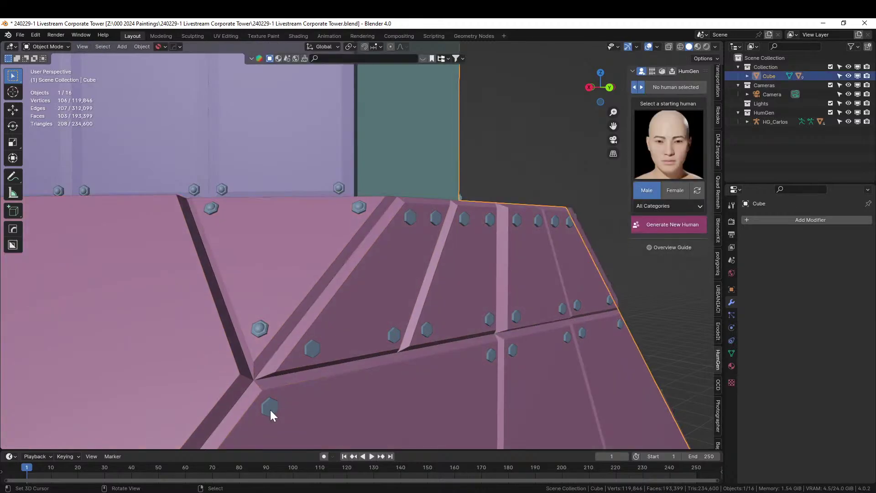
{"action": "left_click", "coordinate": [270, 410]}
{"action": "key", "text": "Tab"}
{"action": "left_click", "coordinate": [278, 403]}
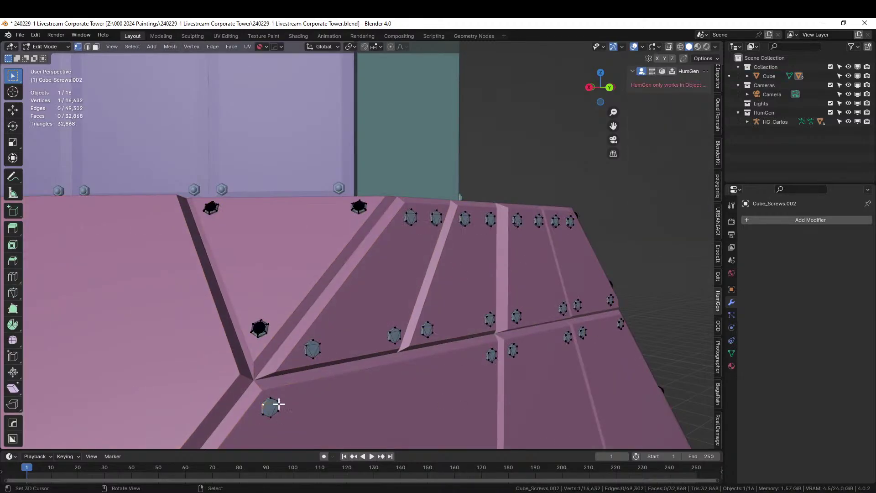
{"action": "key", "text": "3"}
{"action": "left_click", "coordinate": [273, 409]}
{"action": "left_click", "coordinate": [314, 350], "text": "shift"}
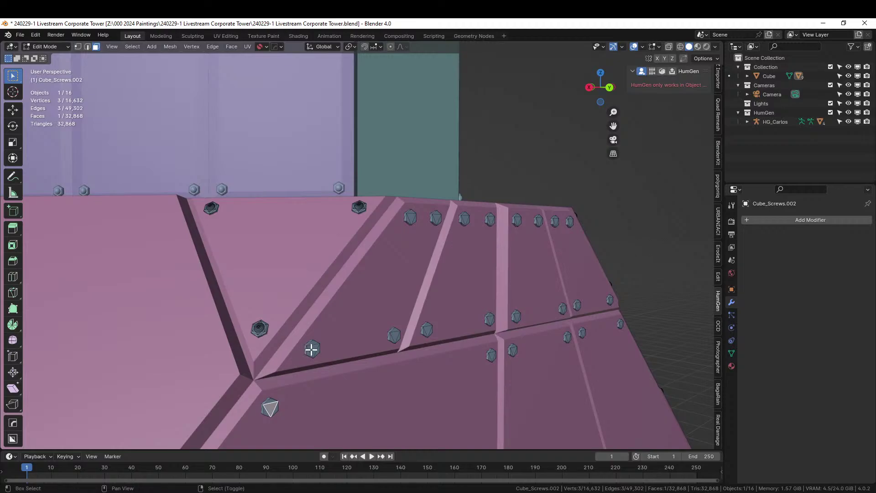
{"action": "left_click", "coordinate": [395, 334], "text": "shift"}
{"action": "left_click", "coordinate": [427, 328], "text": "shift"}
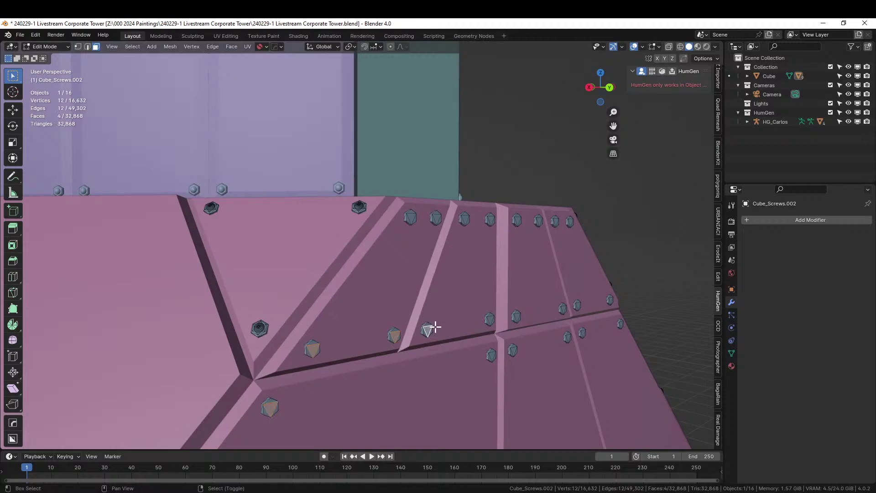
{"action": "left_click", "coordinate": [490, 319], "text": "shift"}
{"action": "key", "text": "shift+g"}
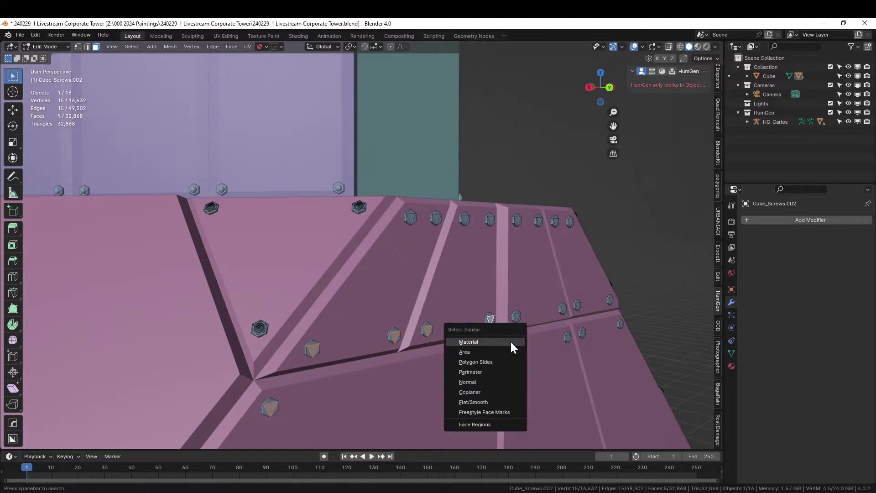
{"action": "left_click", "coordinate": [485, 391]}
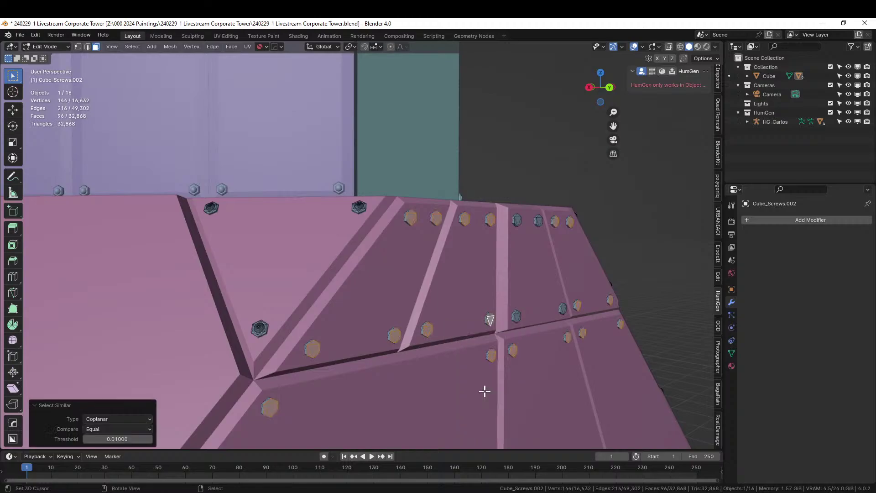
Step: Add the missed screws on the same sloped side to the selection and extend it to all linked geometry
{"action": "left_click", "coordinate": [517, 315], "text": "shift"}
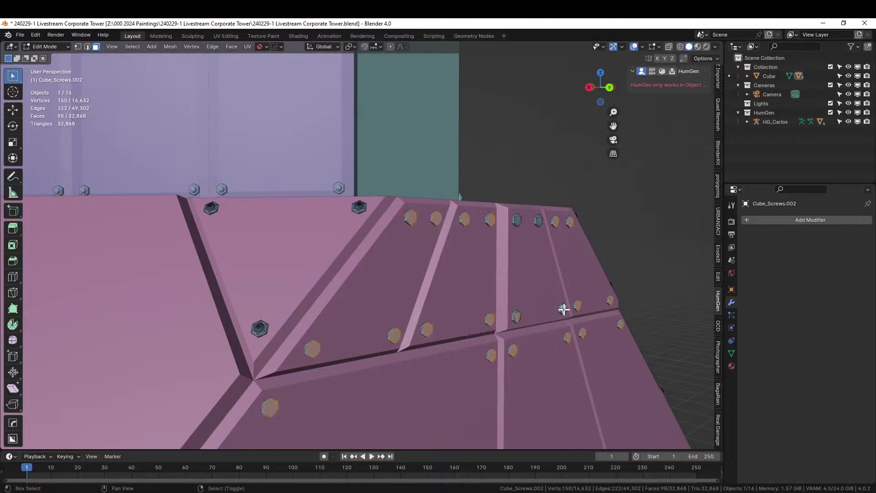
{"action": "left_click", "coordinate": [522, 219], "text": "shift"}
{"action": "left_click", "coordinate": [536, 220], "text": "shift"}
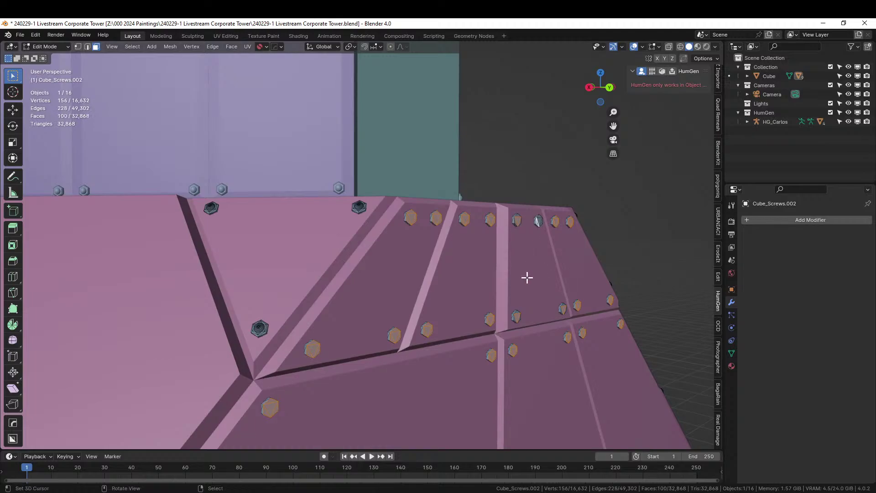
{"action": "middle_click_drag", "start_coordinate": [495, 336], "coordinate": [449, 329]}
{"action": "scroll", "coordinate": [449, 328], "scroll_direction": "down", "scroll_amount": 2}
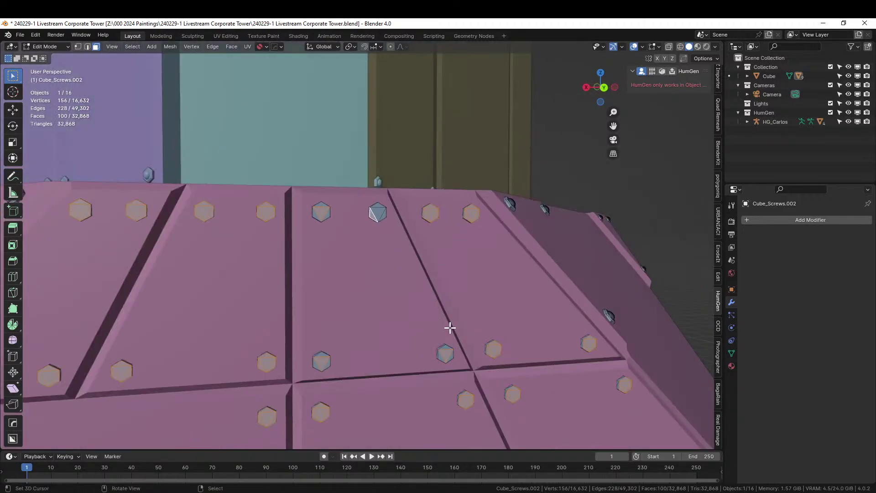
{"action": "key", "text": "ctrl+l"}
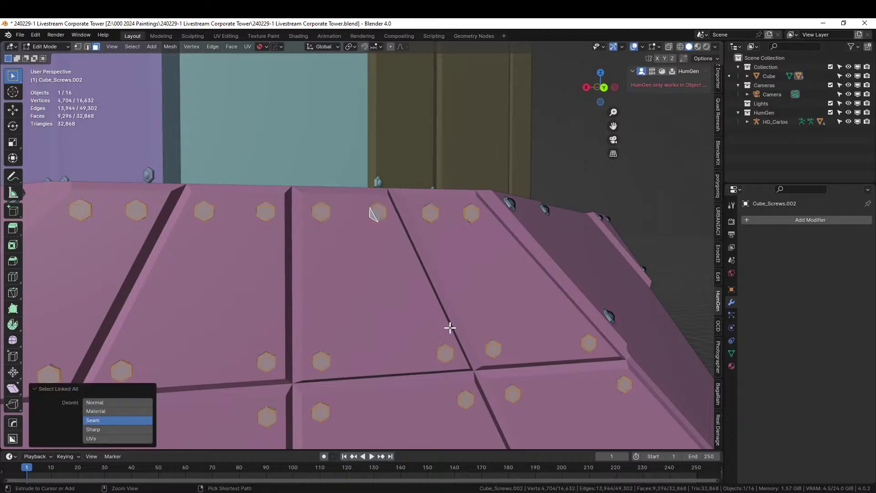
Step: Set the transform pivot point to Individual Origins and activate the Transform tool
{"action": "left_click", "coordinate": [351, 45]}
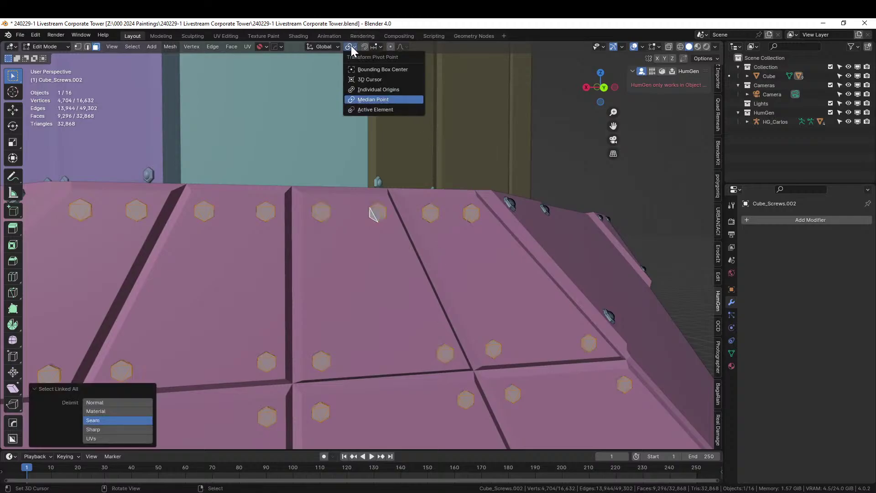
{"action": "left_click", "coordinate": [382, 88]}
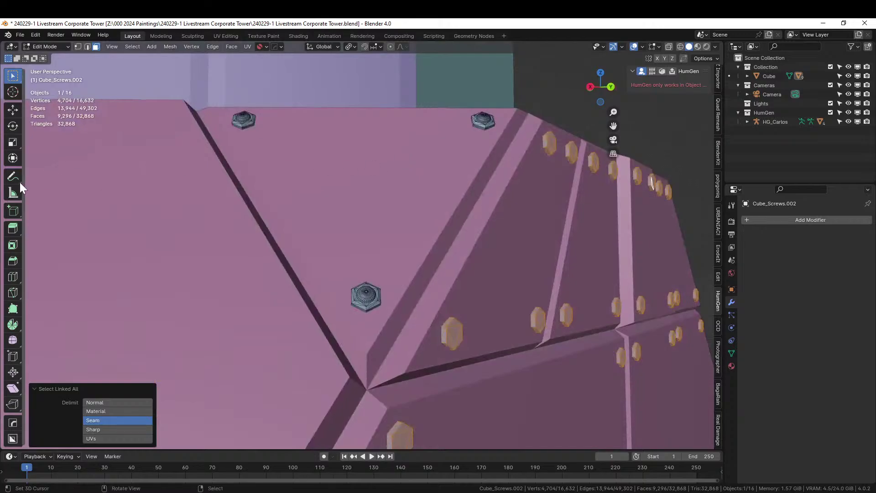
{"action": "left_click", "coordinate": [12, 156]}
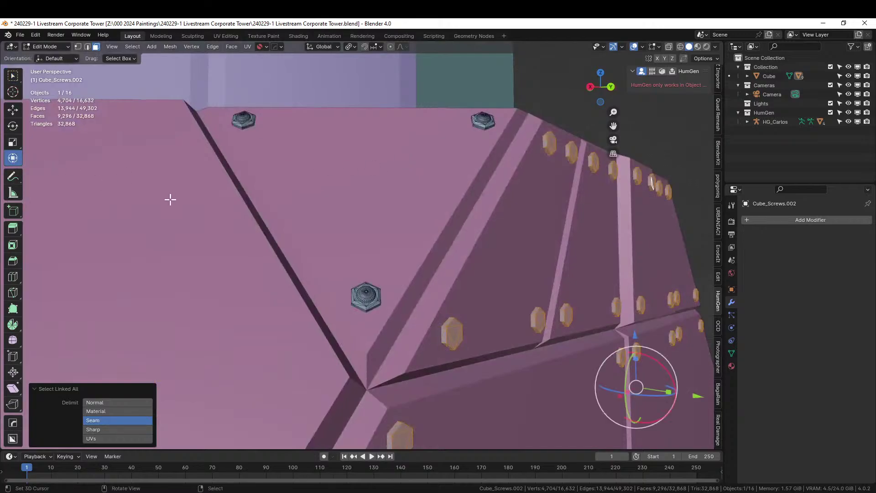
{"action": "type", "text": "r"}
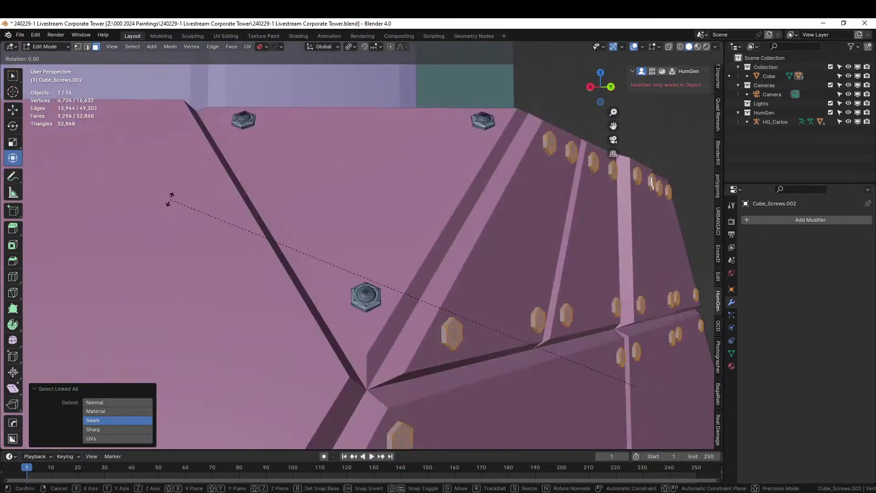
{"action": "type", "text": "x180"}
{"action": "key", "text": "Escape"}
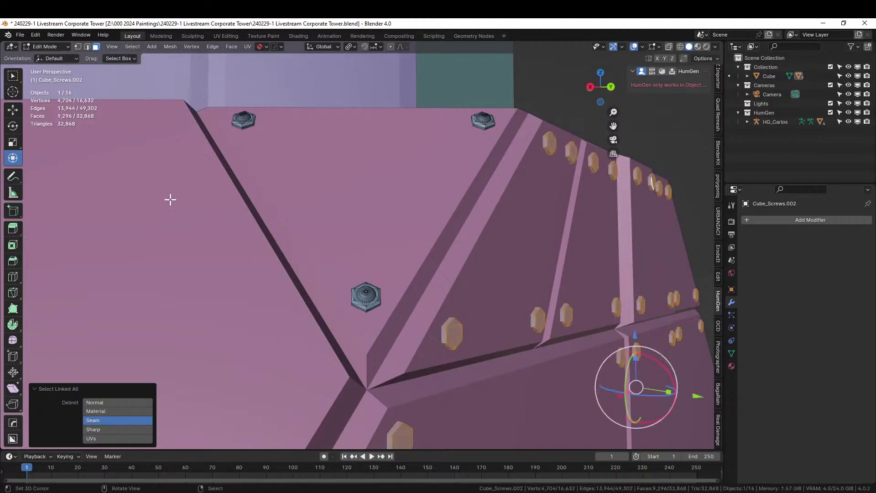
Step: Set the transform orientation to Local and rotate the selected screws 180° about the X axis
{"action": "left_click", "coordinate": [338, 48]}
{"action": "left_click", "coordinate": [304, 85]}
{"action": "left_click_drag", "start_coordinate": [662, 361], "coordinate": [576, 424]}
{"action": "middle_click_drag", "start_coordinate": [577, 424], "coordinate": [524, 313]}
{"action": "type", "text": "rx180"}
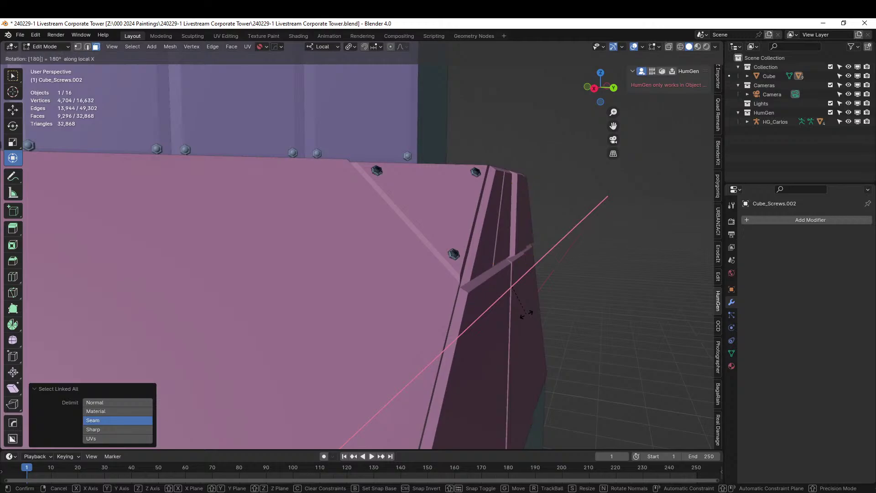
{"action": "key", "text": "Return"}
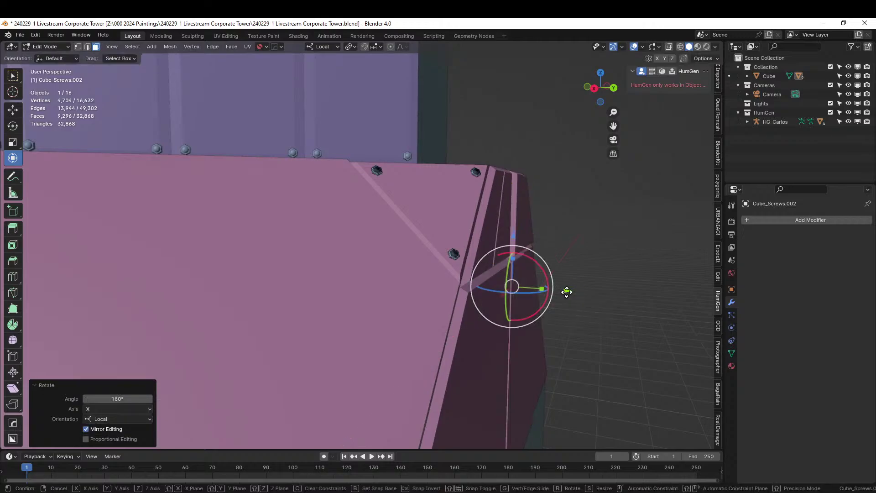
Step: Move the flipped screws about 0.027 m outward along local Y, deselect them and leave Edit Mode
{"action": "left_click_drag", "start_coordinate": [565, 293], "coordinate": [569, 293]}
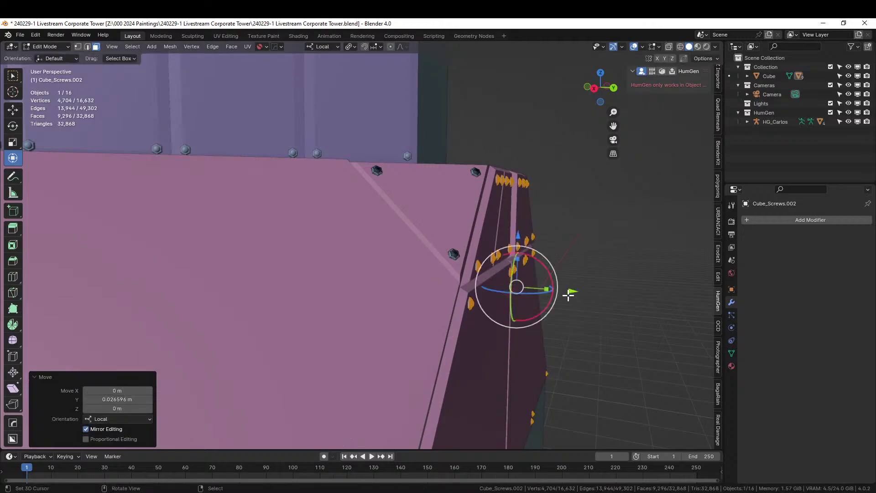
{"action": "mouse_move", "coordinate": [570, 293]}
{"action": "middle_mouse_down"}
{"action": "mouse_move", "coordinate": [495, 262]}
{"action": "mouse_move", "coordinate": [526, 244]}
{"action": "mouse_move", "coordinate": [548, 248]}
{"action": "mouse_move", "coordinate": [557, 291]}
{"action": "middle_mouse_up"}
{"action": "left_click", "coordinate": [569, 252]}
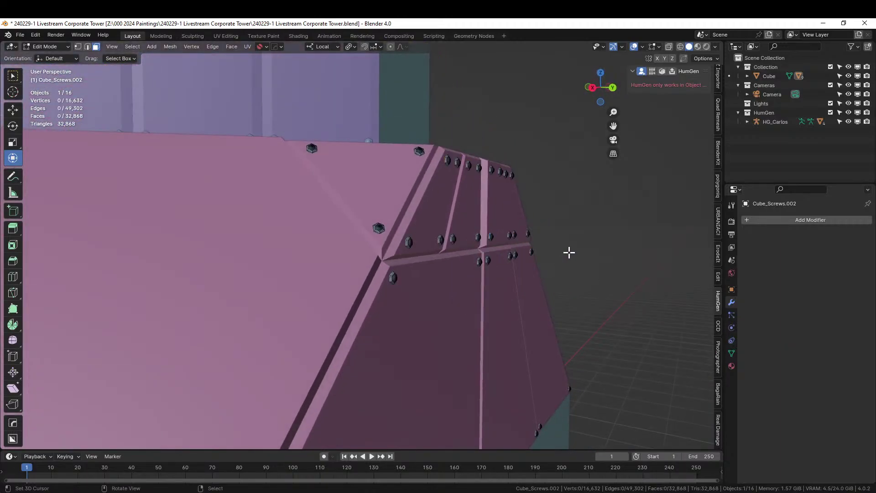
{"action": "scroll", "coordinate": [569, 252], "scroll_direction": "up", "scroll_amount": 5}
{"action": "middle_click_drag", "start_coordinate": [569, 252], "coordinate": [194, 197]}
{"action": "key", "text": "Tab"}
Step: Deselect all objects and save the Blender file
{"action": "right_click", "coordinate": [490, 114]}
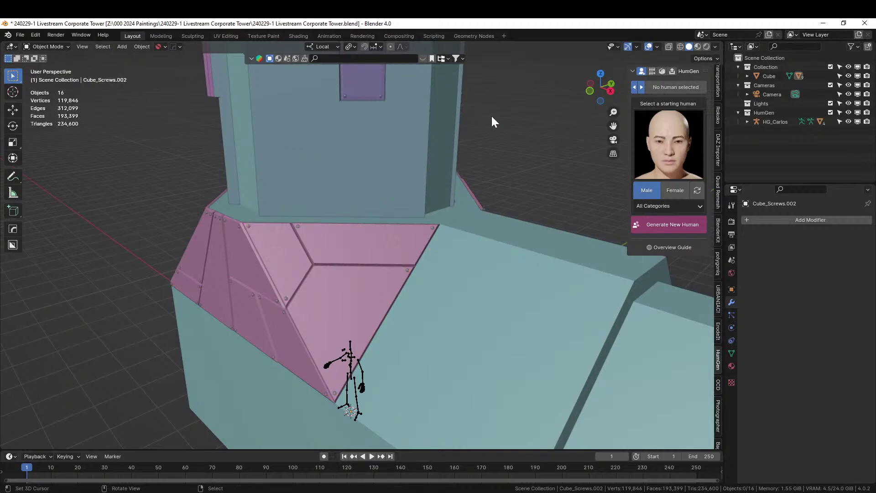
{"action": "scroll", "coordinate": [490, 114], "scroll_direction": "down", "scroll_amount": 2}
{"action": "middle_click_drag", "start_coordinate": [491, 114], "coordinate": [557, 109]}
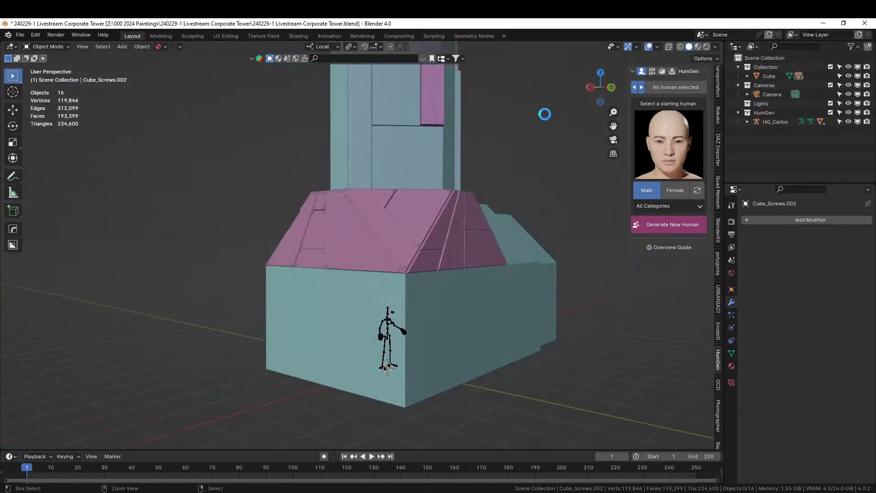
{"action": "key", "text": "ctrl+s"}
Step: In the tower mesh, select the six roof faces of the two base sections beside the panelled slope
{"action": "middle_click_drag", "start_coordinate": [486, 178], "coordinate": [262, 199]}
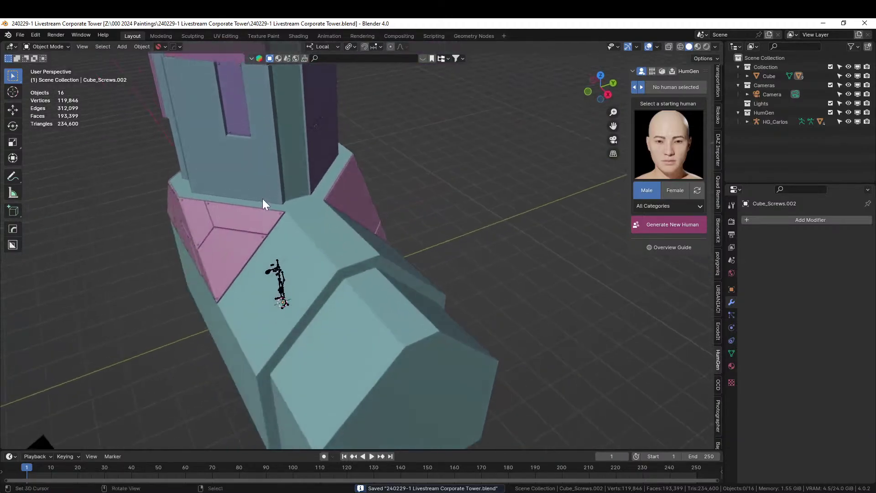
{"action": "left_click", "coordinate": [286, 299]}
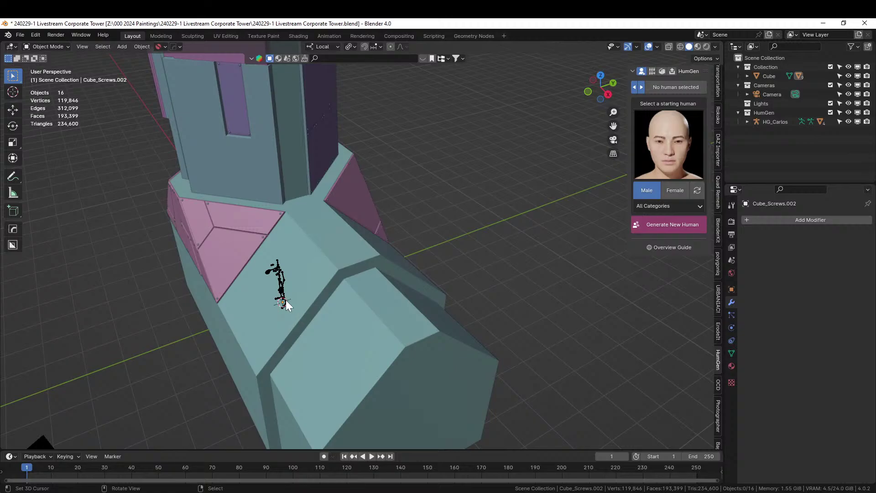
{"action": "left_click", "coordinate": [313, 279]}
{"action": "key", "text": "Tab"}
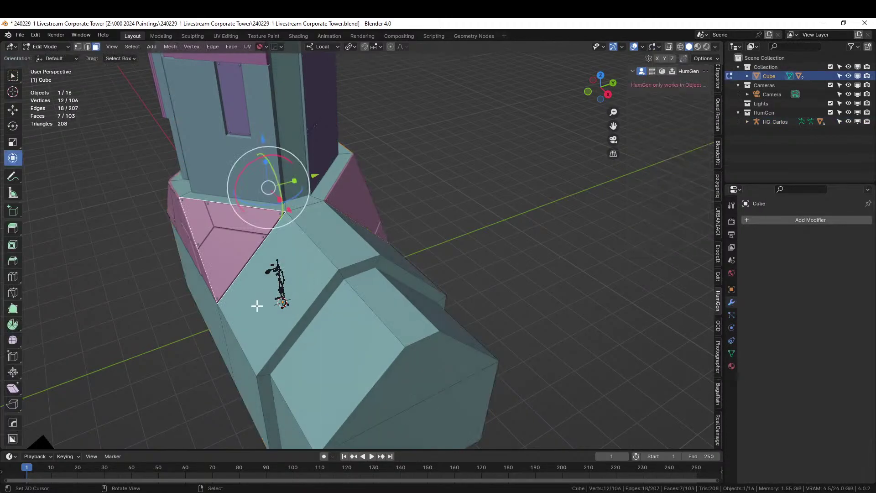
{"action": "right_click", "coordinate": [257, 306]}
{"action": "right_click", "coordinate": [348, 238], "text": "shift"}
{"action": "middle_click_drag", "start_coordinate": [401, 267], "coordinate": [344, 258]}
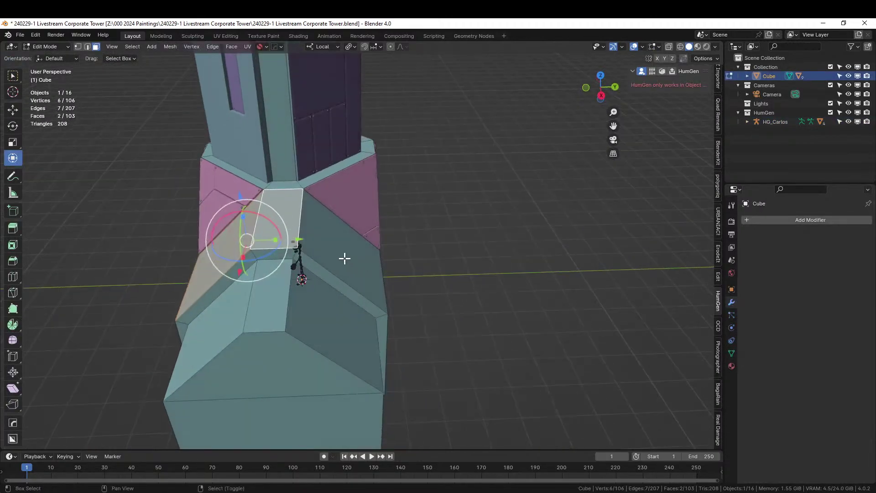
{"action": "right_click", "coordinate": [345, 258], "text": "shift"}
{"action": "right_click", "coordinate": [330, 322], "text": "shift"}
{"action": "right_click", "coordinate": [281, 303], "text": "shift"}
{"action": "right_click", "coordinate": [226, 312], "text": "shift"}
{"action": "middle_click_drag", "start_coordinate": [226, 313], "coordinate": [309, 279]}
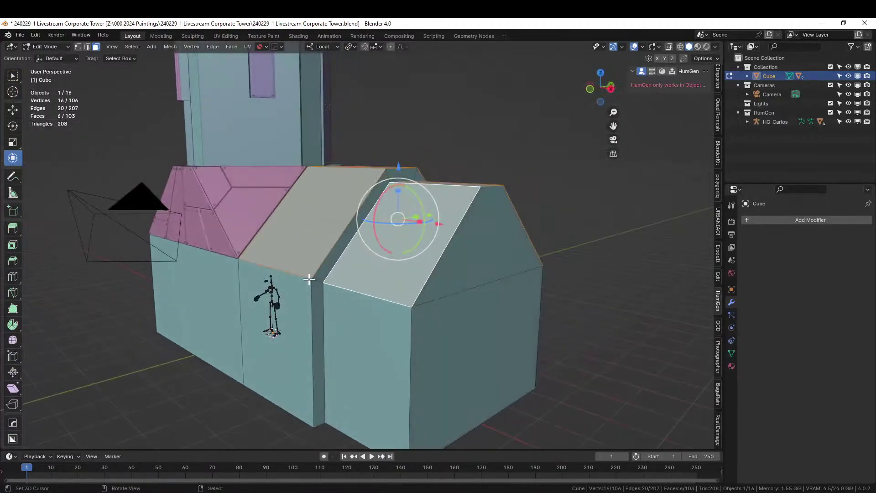
Step: Apply Random Panels to the six selected roof faces, using panel seed 2
{"action": "key", "text": "shift+q"}
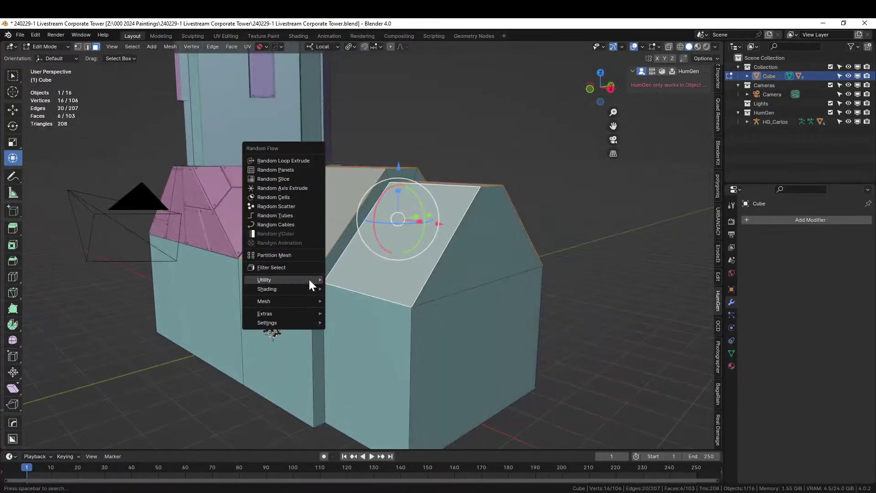
{"action": "left_click", "coordinate": [295, 169]}
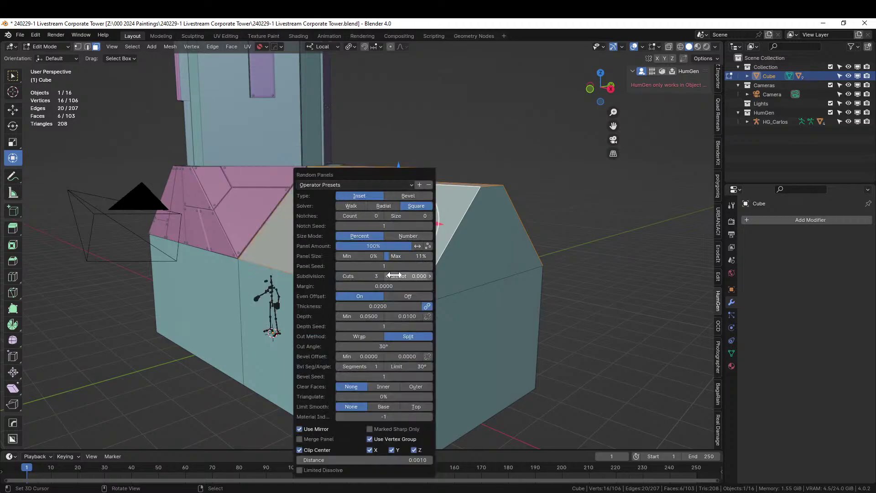
{"action": "left_click", "coordinate": [429, 266]}
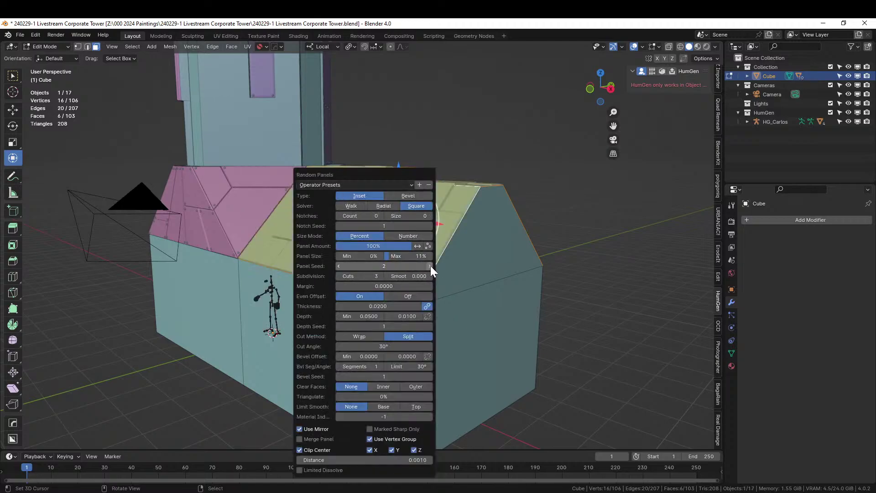
{"action": "left_click_drag", "start_coordinate": [380, 179], "coordinate": [665, 154]}
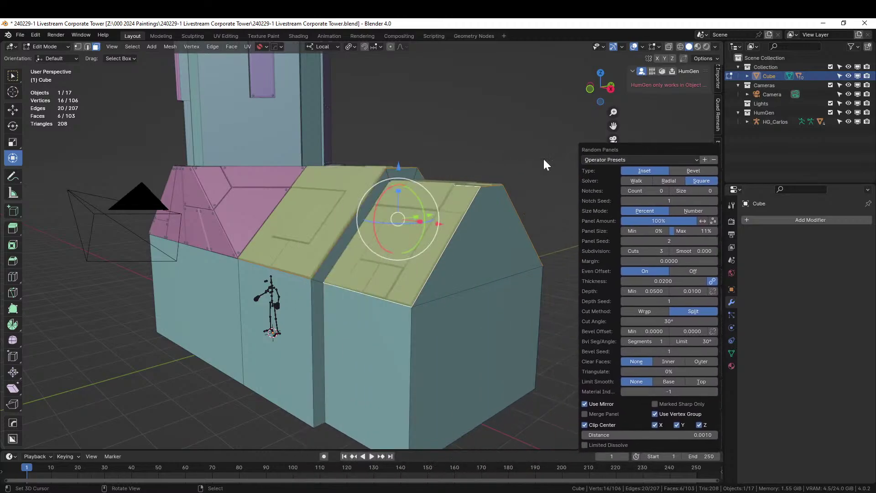
{"action": "middle_click_drag", "start_coordinate": [544, 160], "coordinate": [480, 195]}
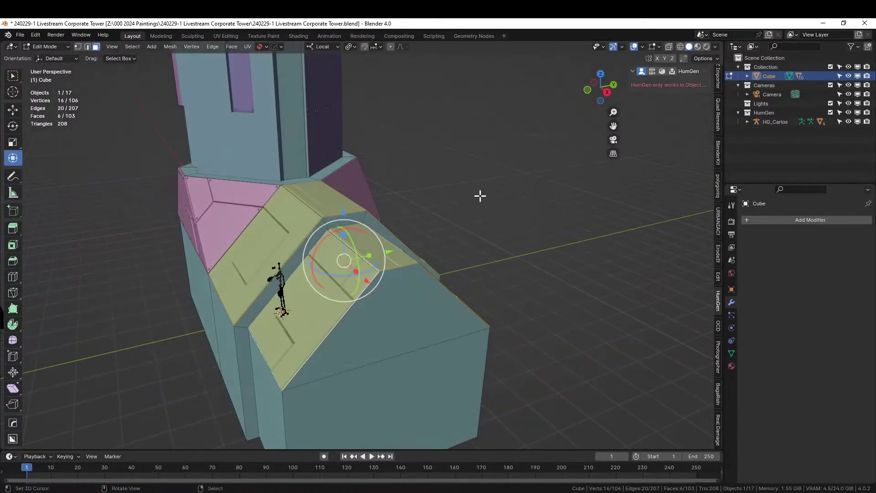
Step: Refine the roof's random panels with 5 subdivision cuts, panel seed 5 and a maximum panel size of 19%
{"action": "key", "text": "F9"}
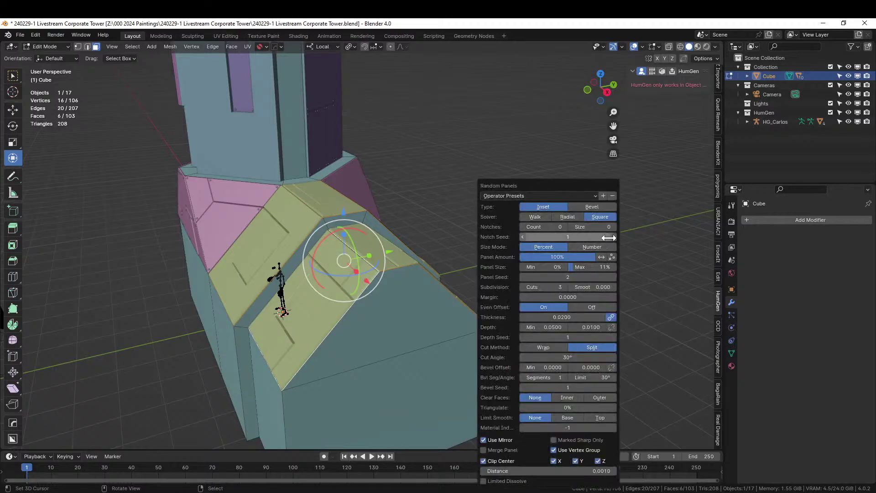
{"action": "left_click", "coordinate": [564, 287]}
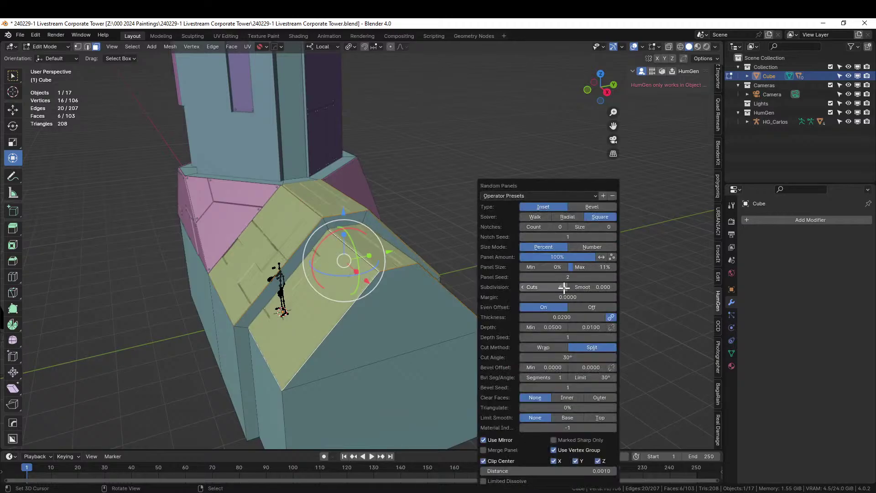
{"action": "left_click", "coordinate": [565, 287]}
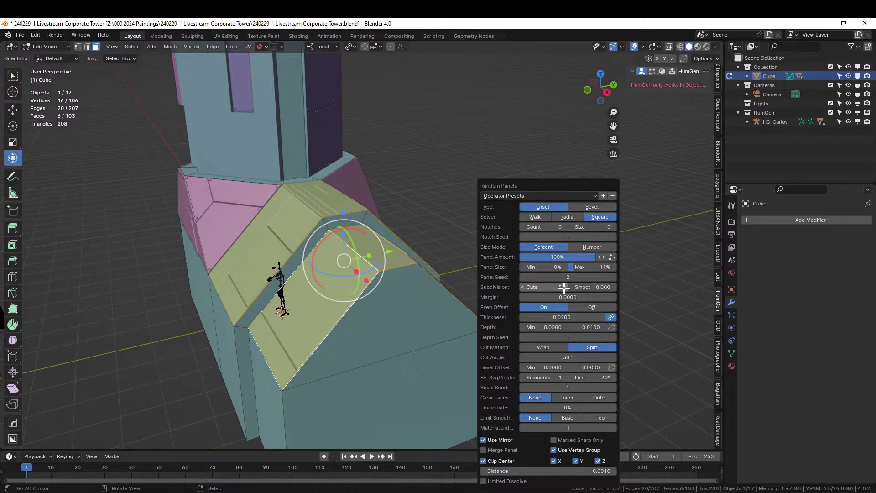
{"action": "left_click", "coordinate": [613, 276]}
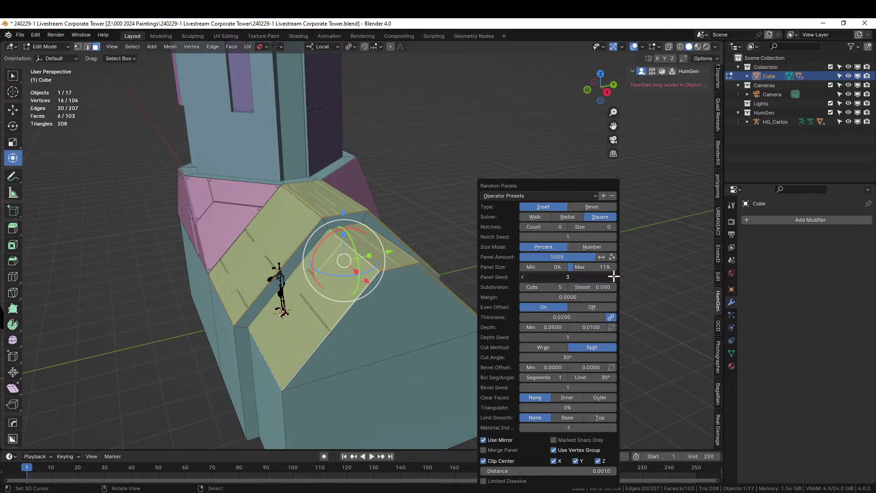
{"action": "left_click", "coordinate": [613, 277]}
{"action": "left_click", "coordinate": [613, 277]}
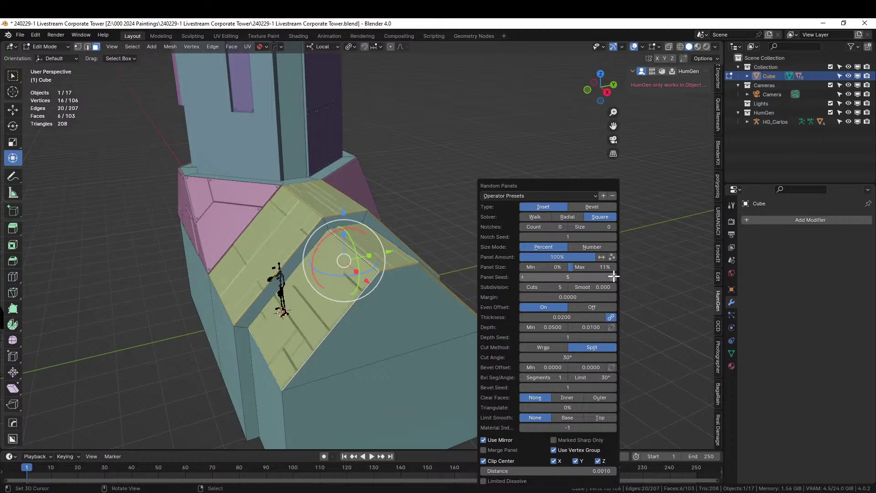
{"action": "left_click_drag", "start_coordinate": [574, 267], "coordinate": [580, 268]}
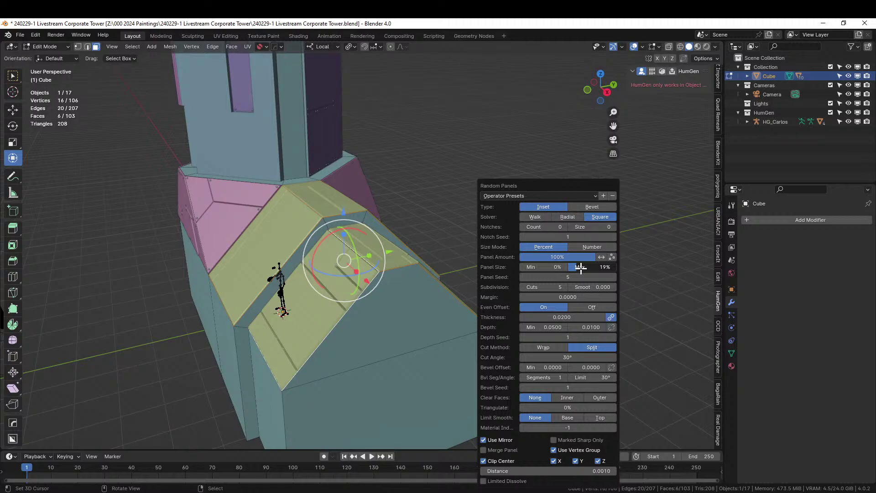
Step: Leave the tower mesh's Edit Mode, select the new roof panel object and open it in Edit Mode
{"action": "middle_click_drag", "start_coordinate": [417, 216], "coordinate": [368, 221]}
{"action": "left_click", "coordinate": [314, 223]}
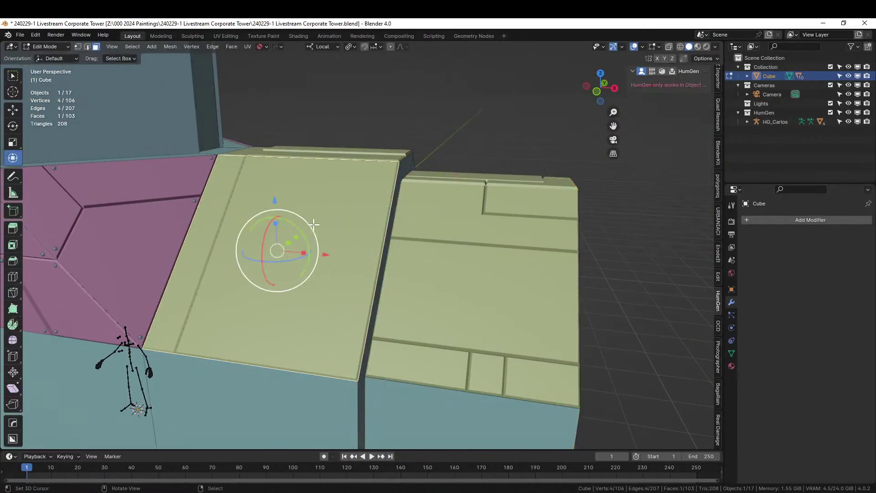
{"action": "key", "text": "Tab"}
{"action": "key", "text": "Tab"}
{"action": "left_click", "coordinate": [466, 229]}
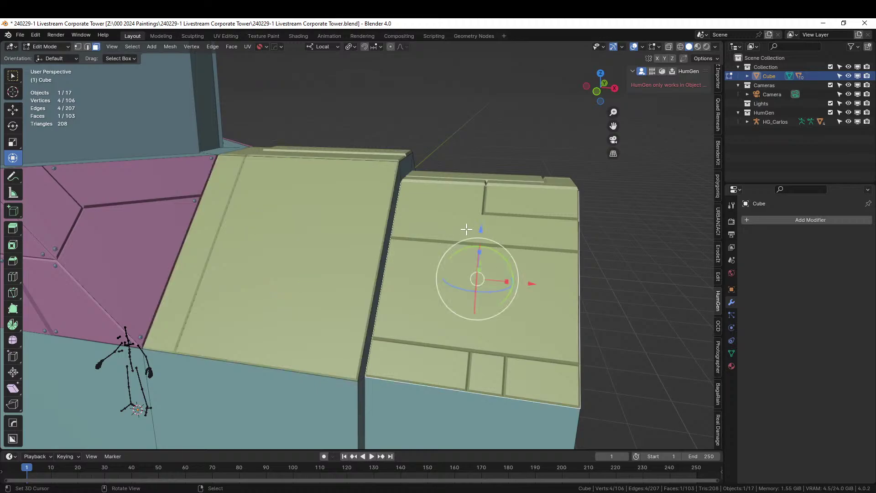
{"action": "middle_click_drag", "start_coordinate": [526, 235], "coordinate": [473, 242]}
{"action": "key", "text": "Tab"}
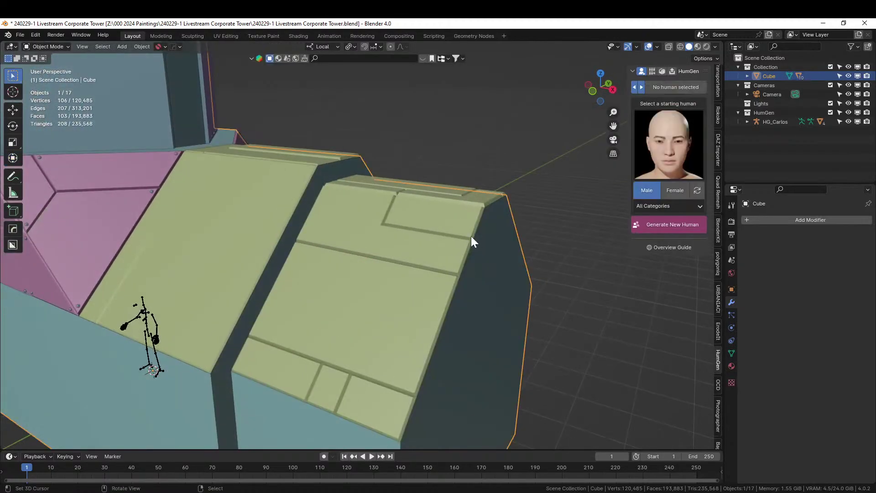
{"action": "key", "text": "Tab"}
{"action": "key", "text": "Tab"}
{"action": "left_click", "coordinate": [433, 220]}
{"action": "key", "text": "Tab"}
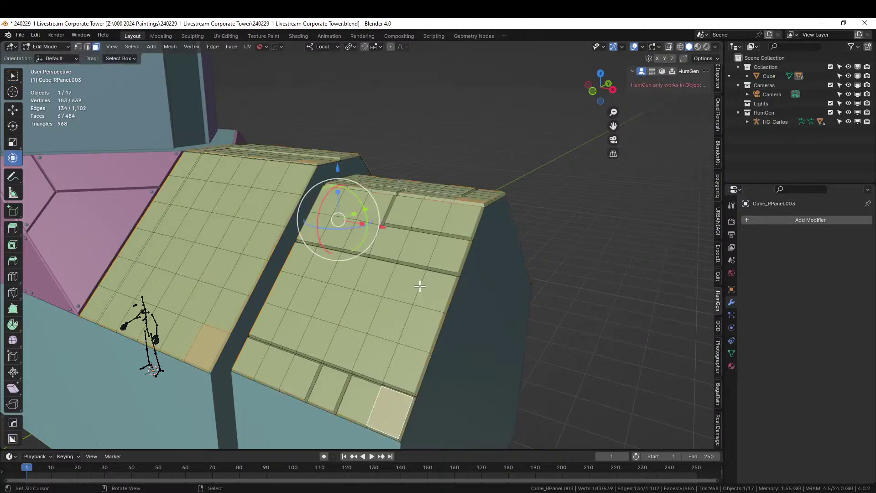
Step: Select one inner panel vertex, extend the selection to vertices with similar vertex groups and return to Object Mode
{"action": "key", "text": "1"}
{"action": "left_click", "coordinate": [398, 297]}
{"action": "key", "text": "shift+g"}
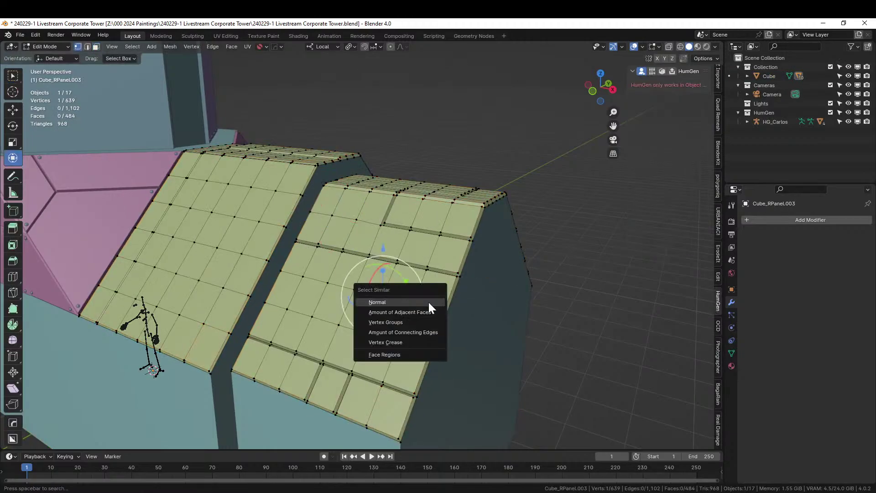
{"action": "left_click", "coordinate": [417, 318]}
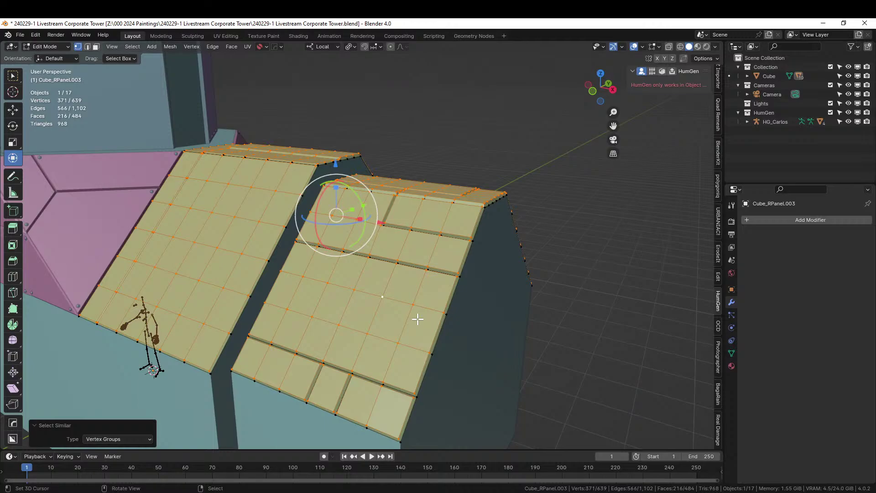
{"action": "key", "text": "Tab"}
Step: Add Panel Screws to the roof panels using the custom roundhead01 mesh
{"action": "key", "text": "shift+q"}
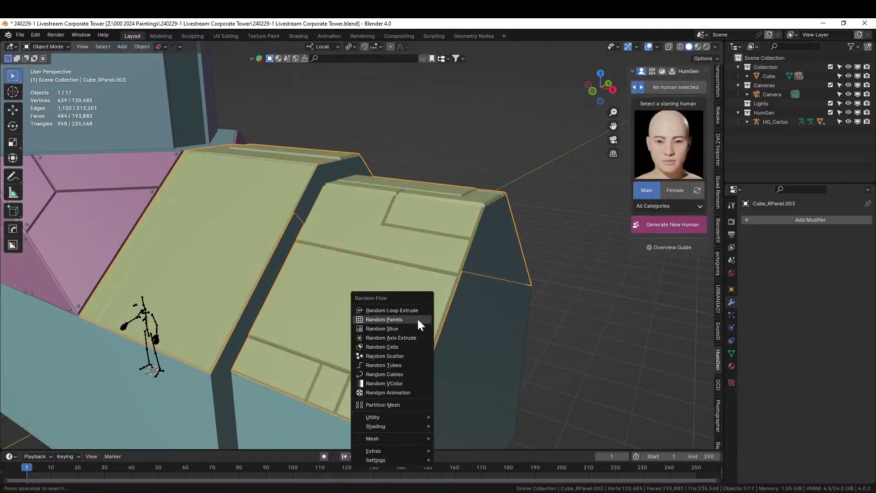
{"action": "mouse_move", "coordinate": [407, 416]}
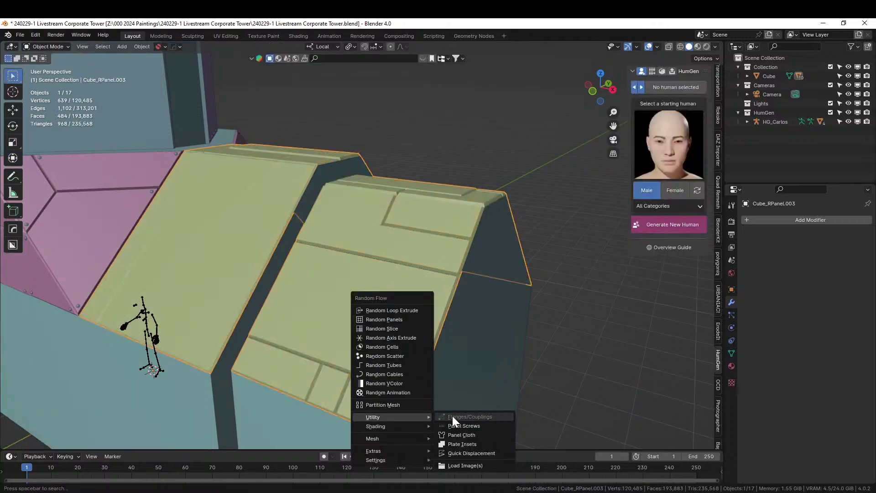
{"action": "left_click", "coordinate": [470, 425]}
{"action": "left_click", "coordinate": [576, 347]}
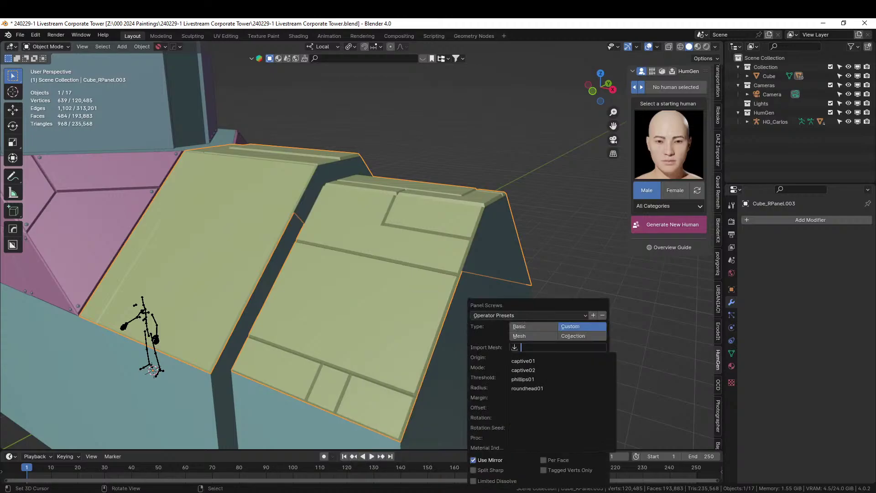
{"action": "left_click", "coordinate": [527, 388]}
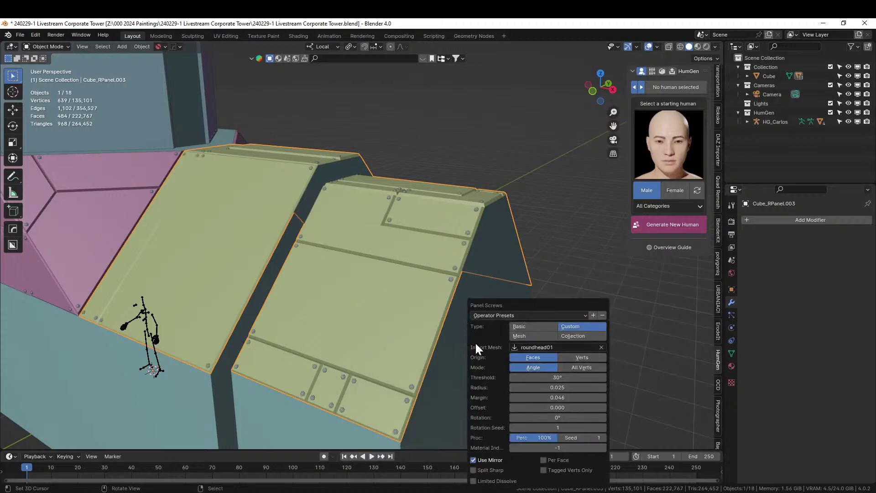
Step: Check the new roof screws up close, deselect everything and save the Blender file
{"action": "scroll", "coordinate": [395, 334], "scroll_direction": "up", "scroll_amount": 4}
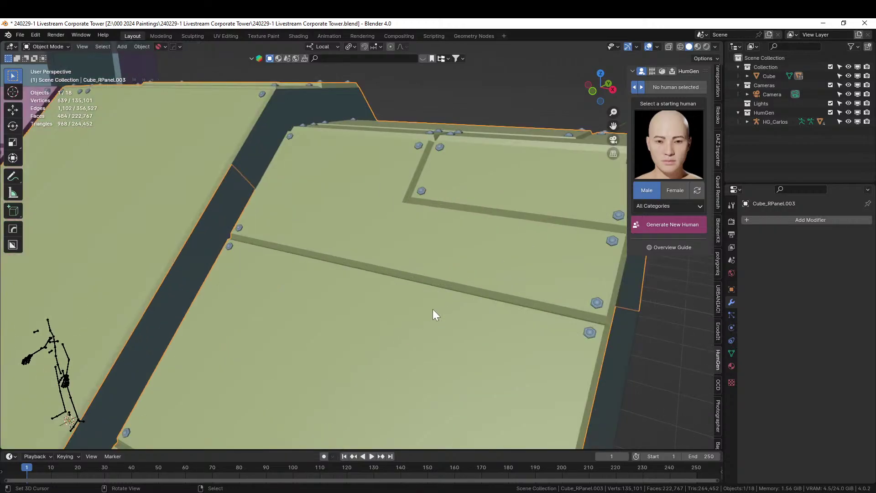
{"action": "middle_click_drag", "start_coordinate": [432, 308], "coordinate": [457, 276]}
{"action": "scroll", "coordinate": [317, 302], "scroll_direction": "down", "scroll_amount": 3}
{"action": "scroll", "coordinate": [458, 276], "scroll_direction": "up", "scroll_amount": 2}
{"action": "scroll", "coordinate": [486, 188], "scroll_direction": "down", "scroll_amount": 4}
{"action": "left_click", "coordinate": [487, 187]}
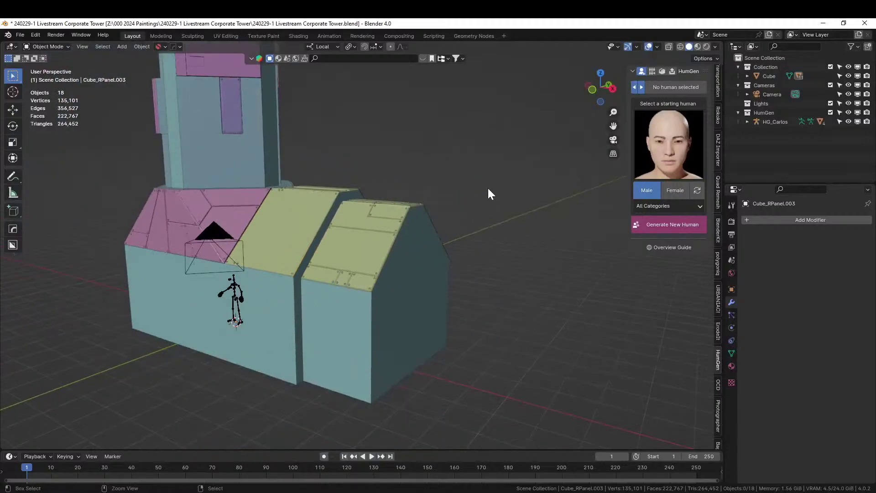
{"action": "key", "text": "ctrl+s"}
Step: Split the 3D viewport side by side and turn the new area into an Asset Browser
{"action": "scroll", "coordinate": [487, 184], "scroll_direction": "down", "scroll_amount": 3}
{"action": "middle_click_drag", "start_coordinate": [383, 205], "coordinate": [450, 264]}
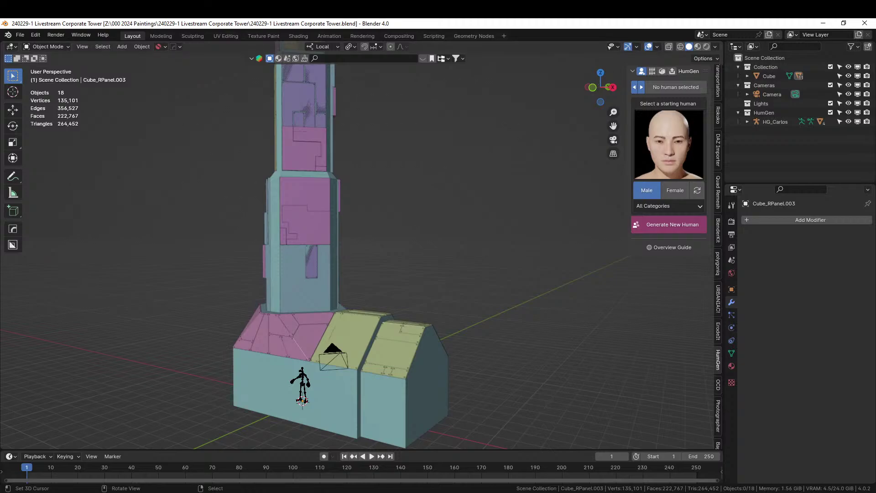
{"action": "middle_click_drag", "start_coordinate": [414, 236], "coordinate": [341, 187]}
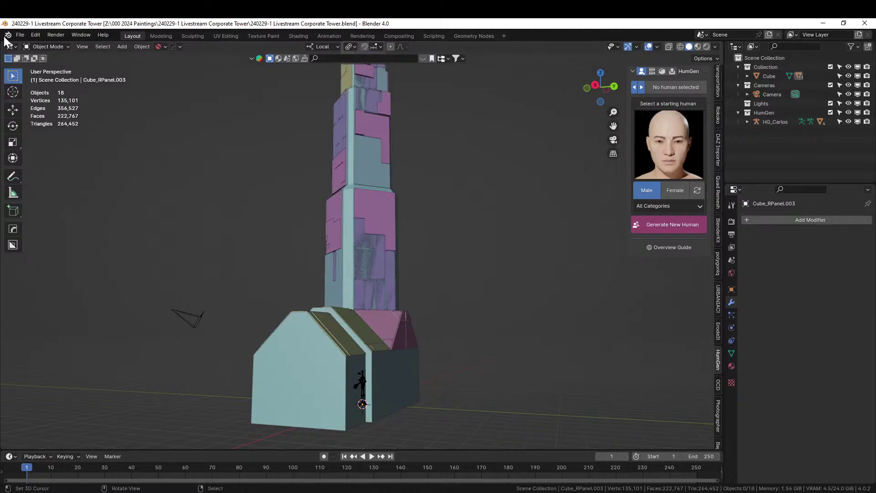
{"action": "left_click_drag", "start_coordinate": [3, 44], "coordinate": [290, 87]}
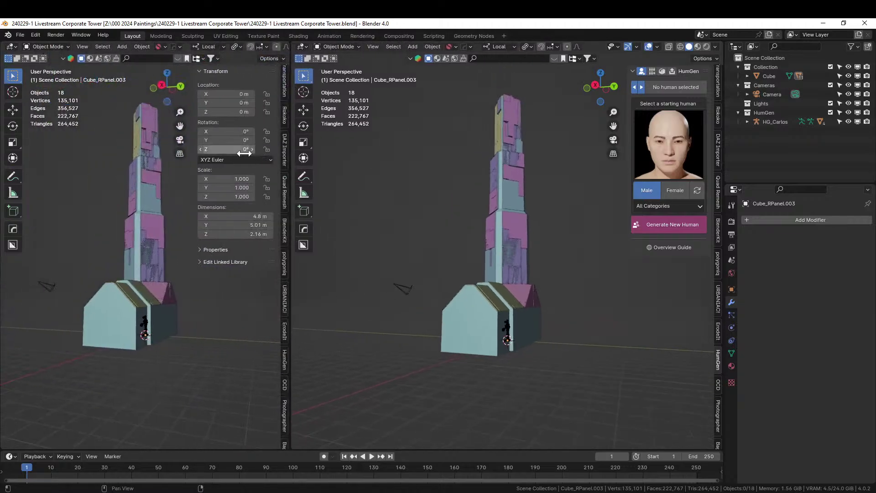
{"action": "key", "text": "shift+F1"}
{"action": "key", "text": "shift+F1"}
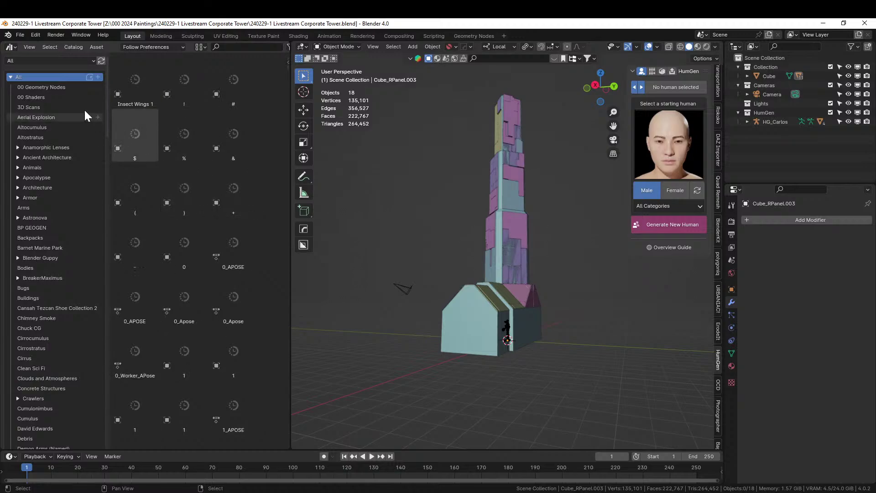
Step: Switch to the Big Medium Small asset library and expand ModelshopGreebles, KitObjects and Trimsheet (Best Quality)
{"action": "left_click", "coordinate": [46, 62]}
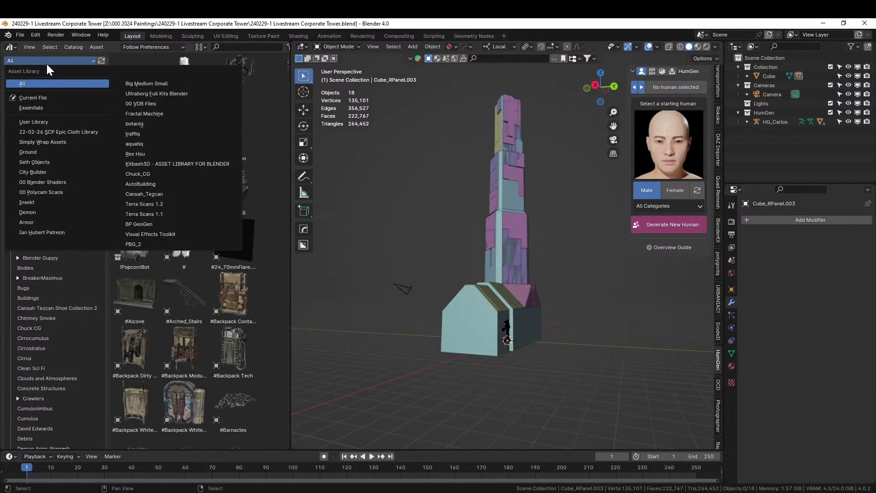
{"action": "left_click", "coordinate": [167, 84]}
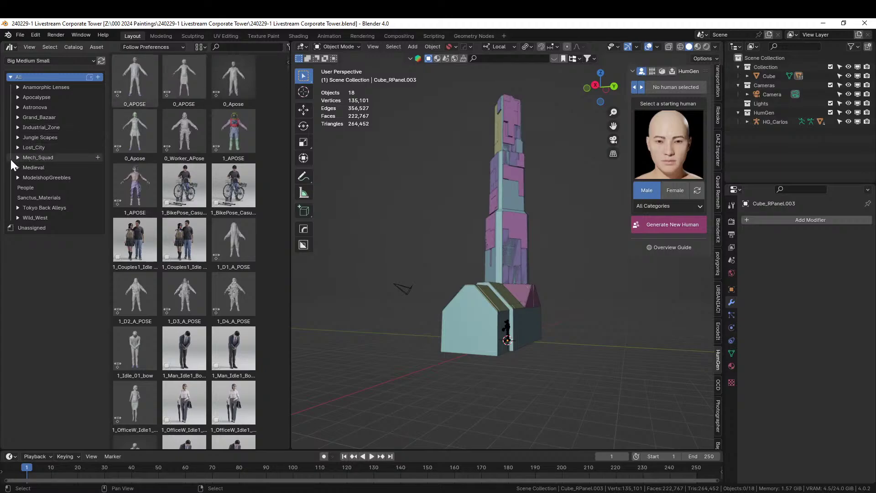
{"action": "left_click", "coordinate": [15, 176]}
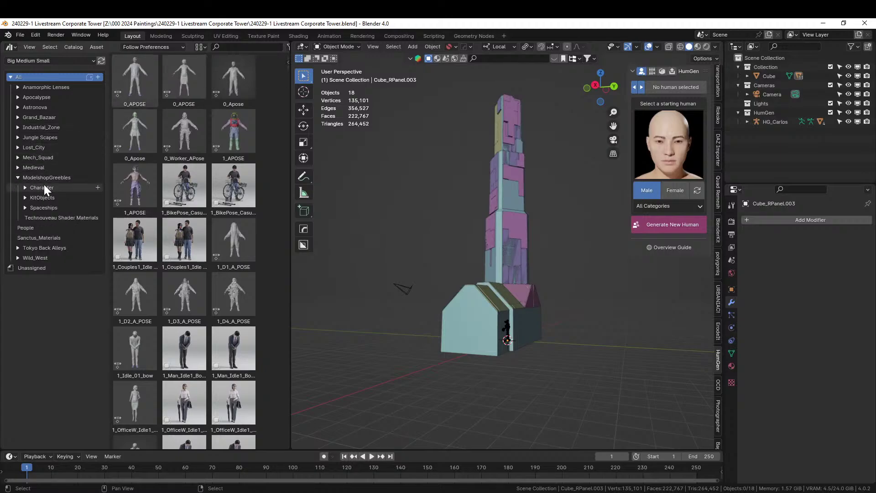
{"action": "left_click", "coordinate": [25, 197]}
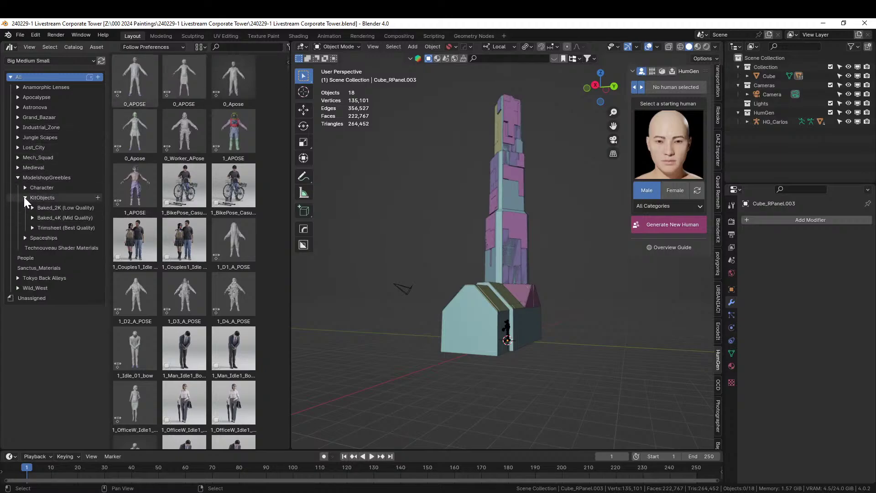
{"action": "left_click", "coordinate": [30, 226]}
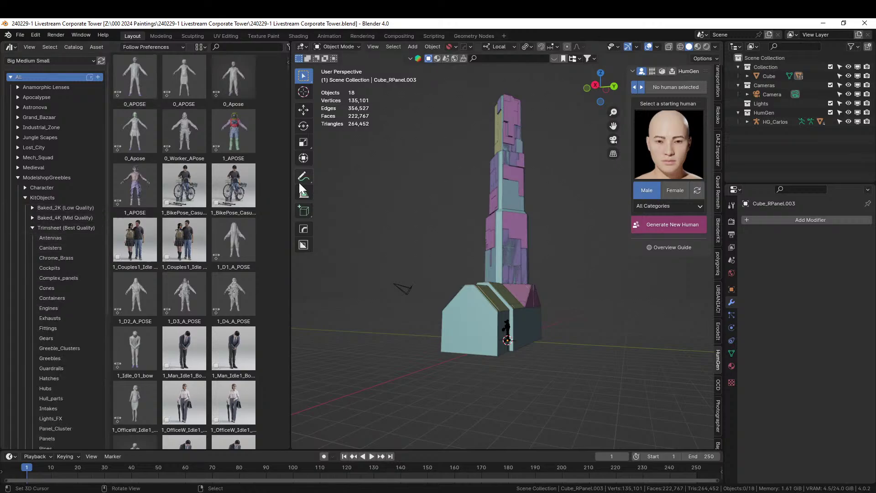
Step: Browse the Exhausts, Fittings, Hatches and Ports_Airlocks categories of the Trimsheet kit objects for usable parts
{"action": "left_click", "coordinate": [58, 317]}
{"action": "left_click", "coordinate": [60, 327]}
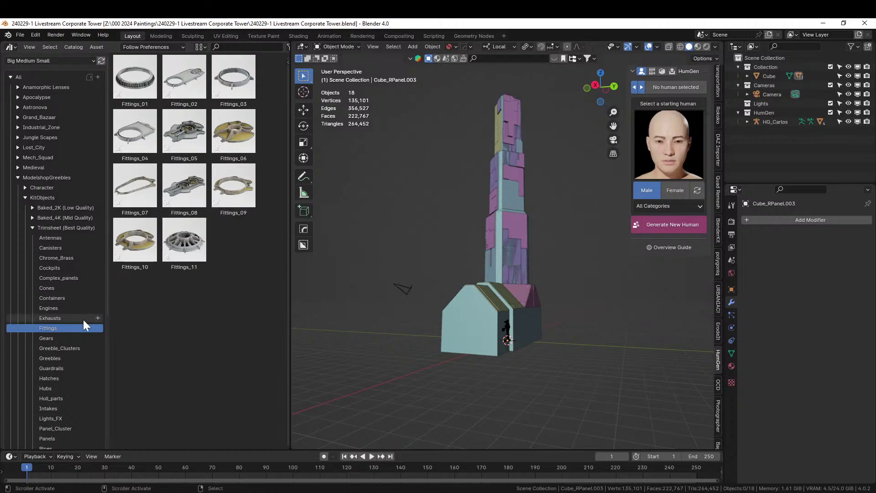
{"action": "left_click", "coordinate": [62, 378]}
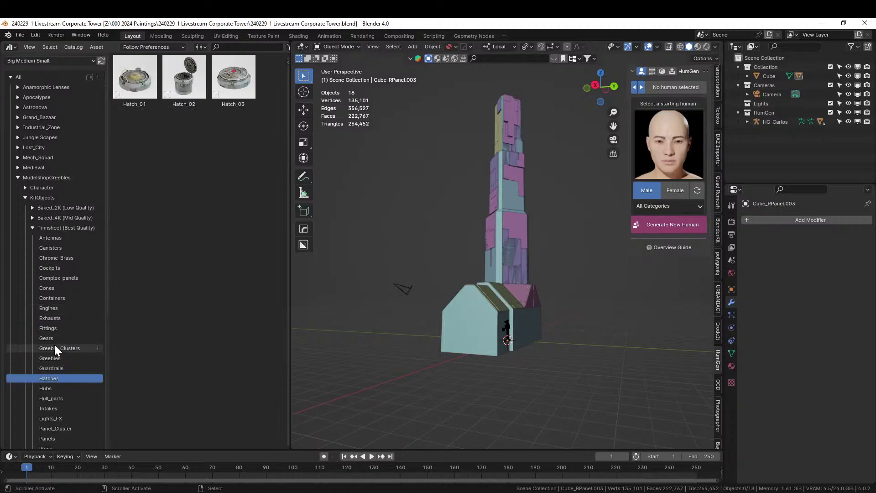
{"action": "scroll", "coordinate": [54, 344], "scroll_direction": "down", "scroll_amount": 5}
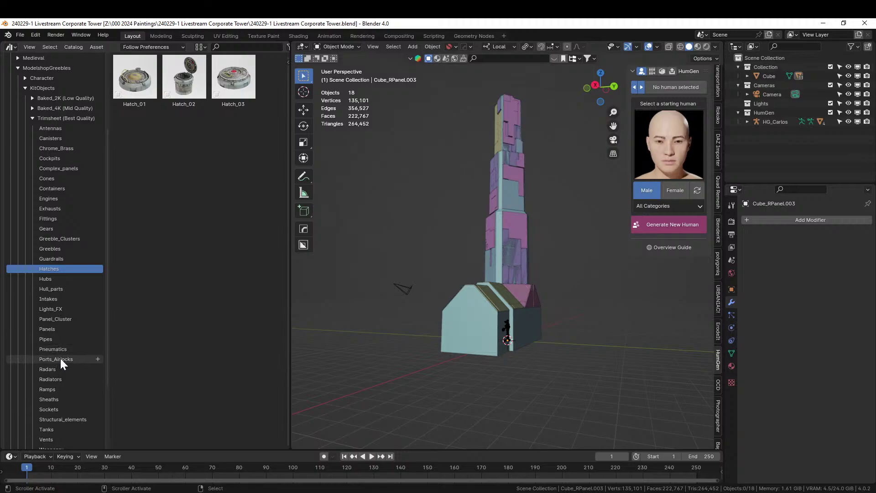
{"action": "left_click", "coordinate": [75, 359]}
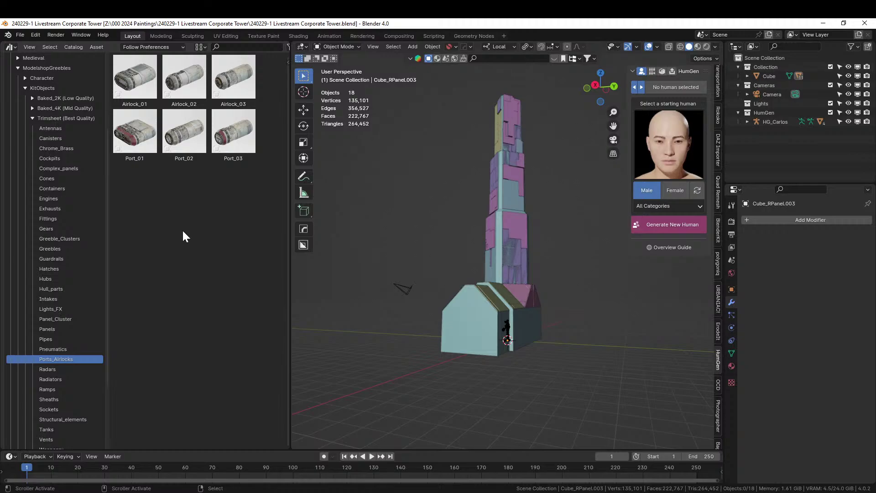
{"action": "scroll", "coordinate": [73, 235], "scroll_direction": "up", "scroll_amount": 6}
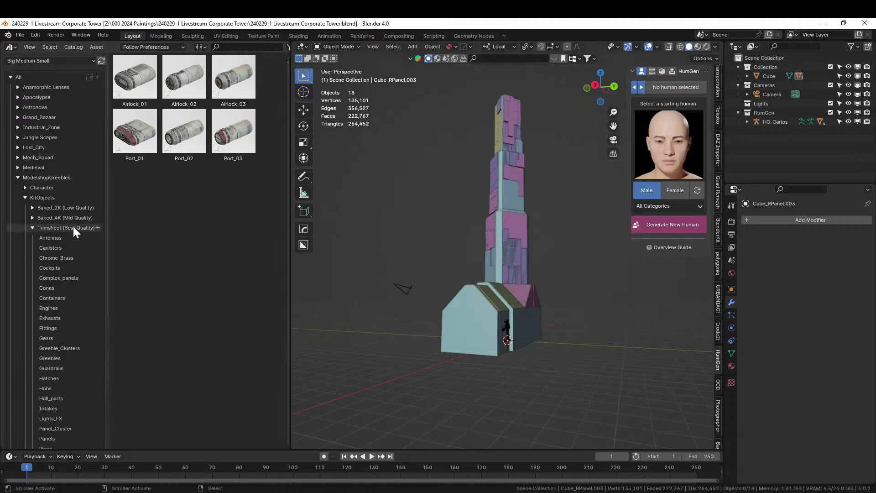
Step: Switch to the Kitbash3D asset library and show the Props category under FutureWar
{"action": "left_click", "coordinate": [35, 78]}
{"action": "left_click", "coordinate": [66, 60]}
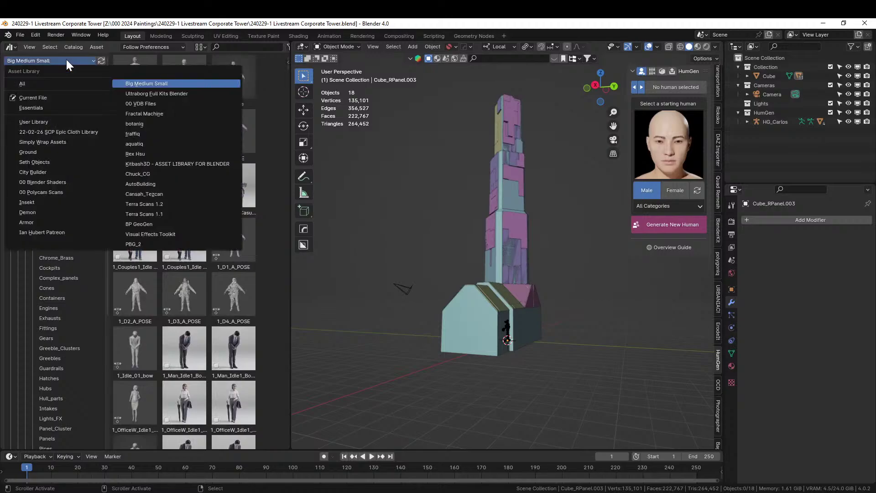
{"action": "left_click", "coordinate": [177, 166]}
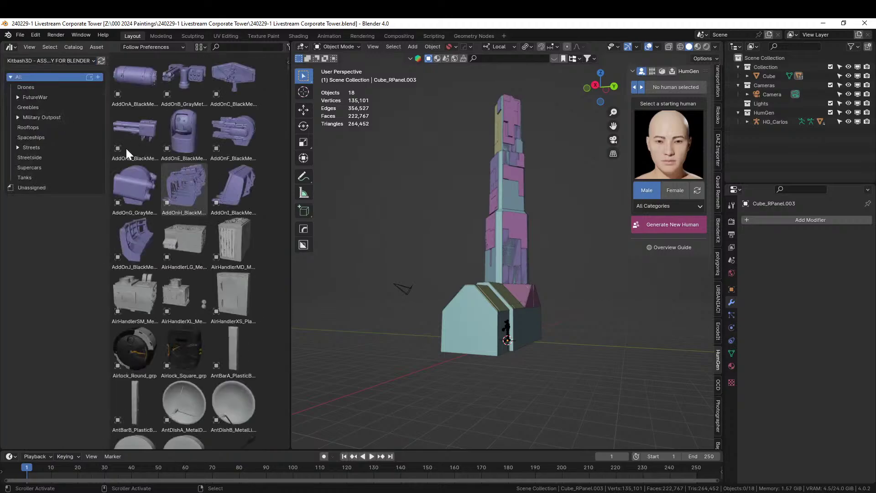
{"action": "left_click", "coordinate": [17, 96]}
{"action": "left_click", "coordinate": [36, 98]}
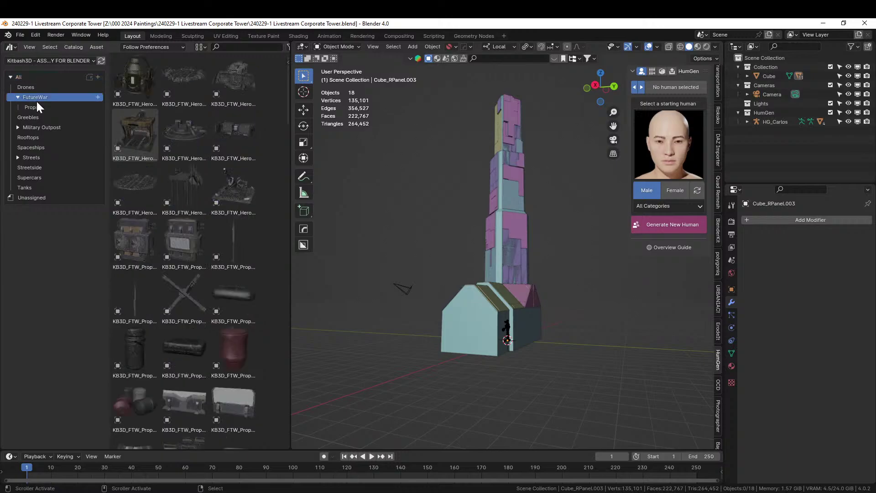
{"action": "left_click", "coordinate": [37, 108]}
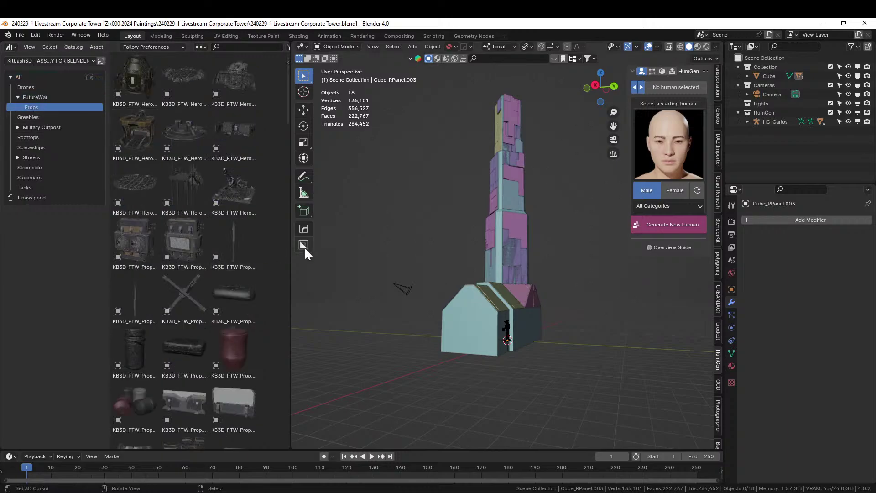
Step: Search the FutureWar props for "door" and place the PropSingleDoor_C asset on the gabled front wall of the base
{"action": "left_click_drag", "start_coordinate": [288, 234], "coordinate": [432, 237]}
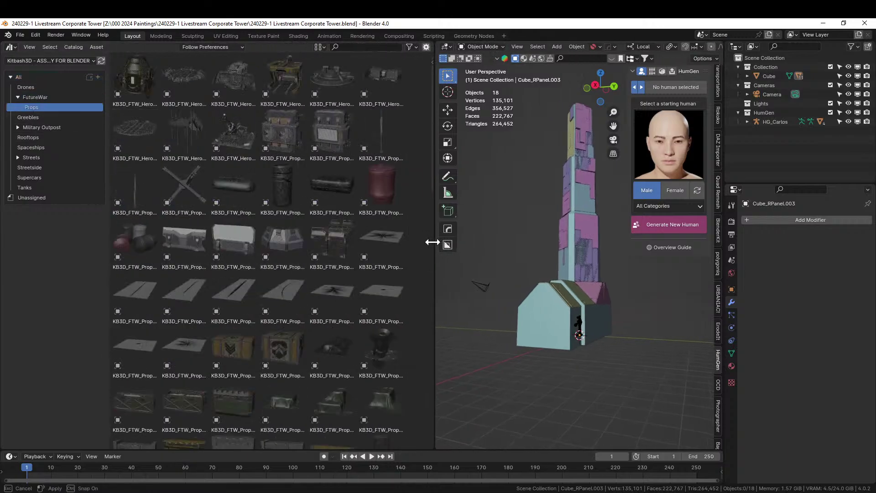
{"action": "left_click", "coordinate": [349, 48]}
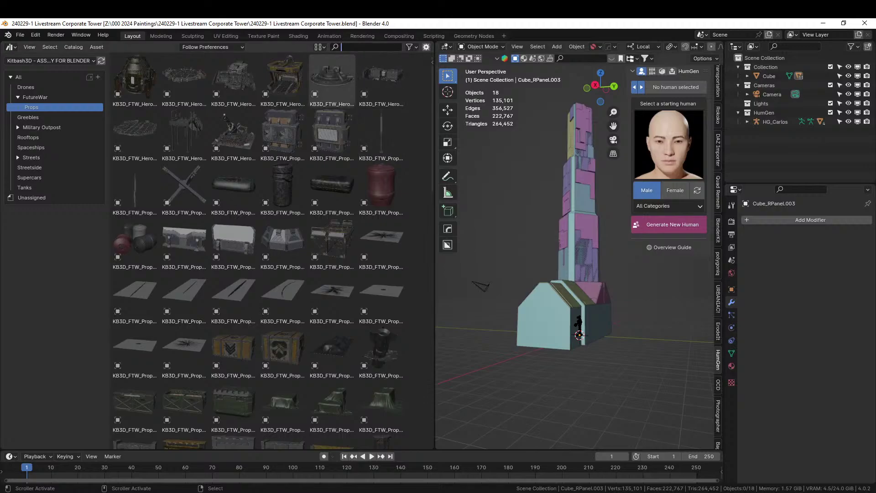
{"action": "type", "text": "door"}
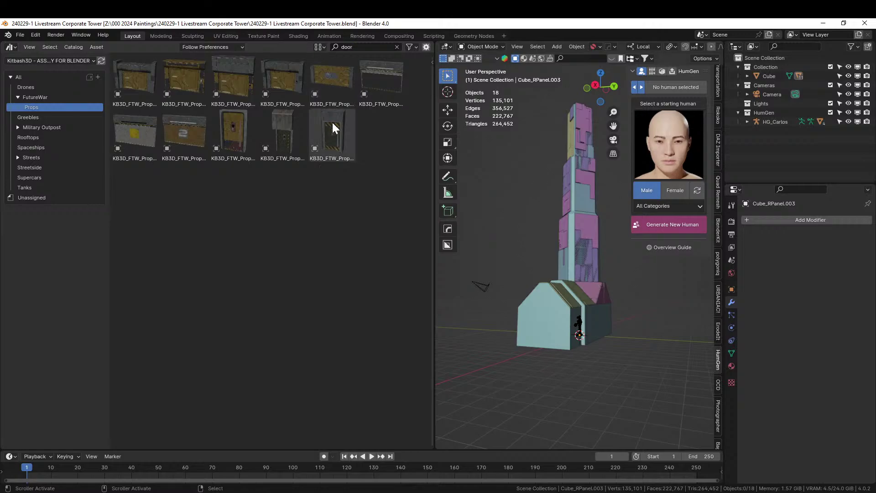
{"action": "left_click_drag", "start_coordinate": [332, 120], "coordinate": [544, 325]}
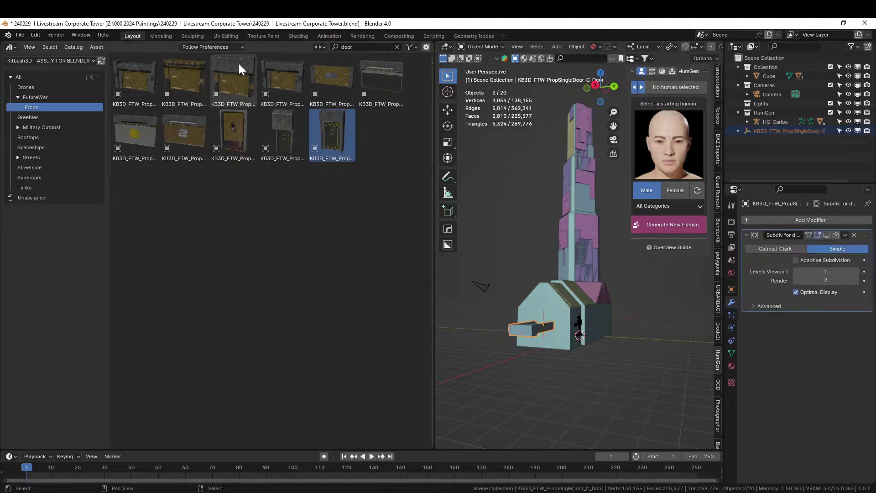
Step: Duplicate the Asset Browser area into its own window and close the original area beside the 3D viewport
{"action": "right_click", "coordinate": [159, 48]}
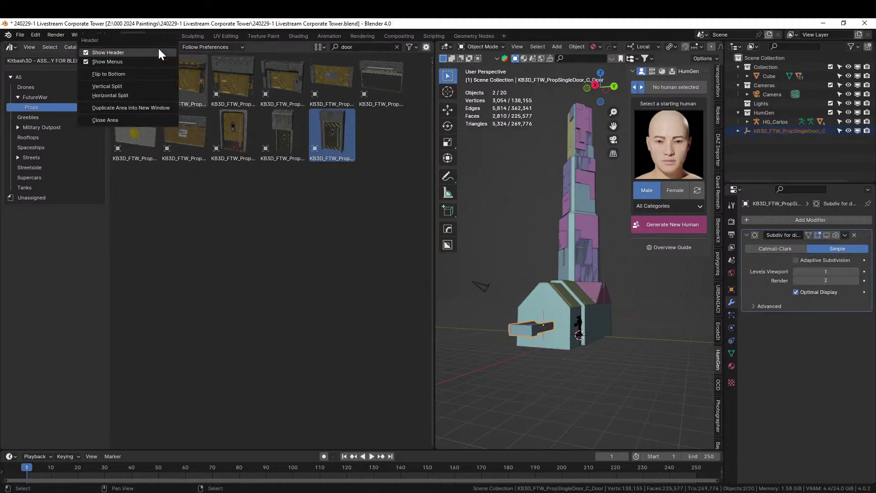
{"action": "left_click", "coordinate": [147, 107]}
{"action": "left_click_drag", "start_coordinate": [164, 37], "coordinate": [356, 18]}
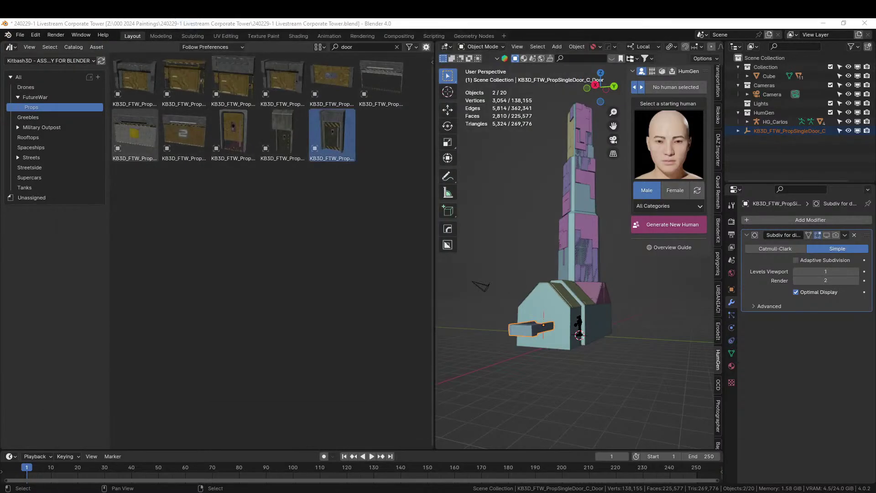
{"action": "right_click", "coordinate": [140, 44]}
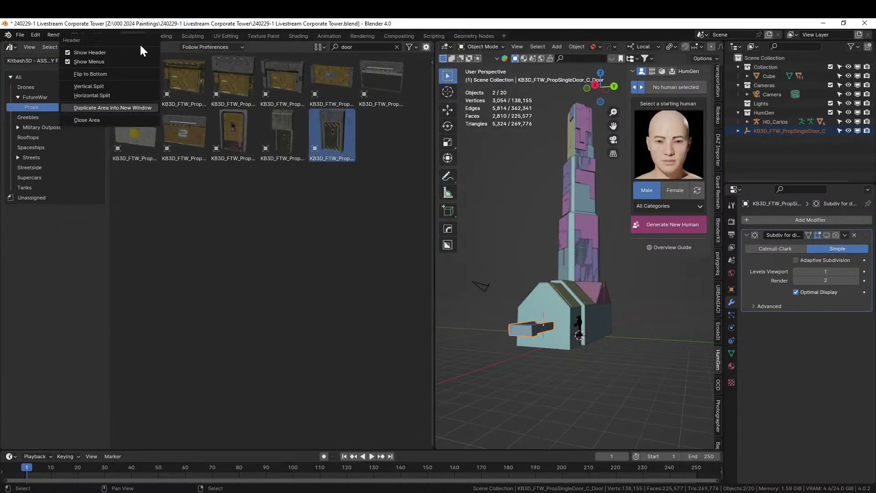
{"action": "left_click", "coordinate": [115, 121]}
Step: Stand the imported single door upright by rotating its door mesh -90° about its local X axis
{"action": "left_click", "coordinate": [261, 397]}
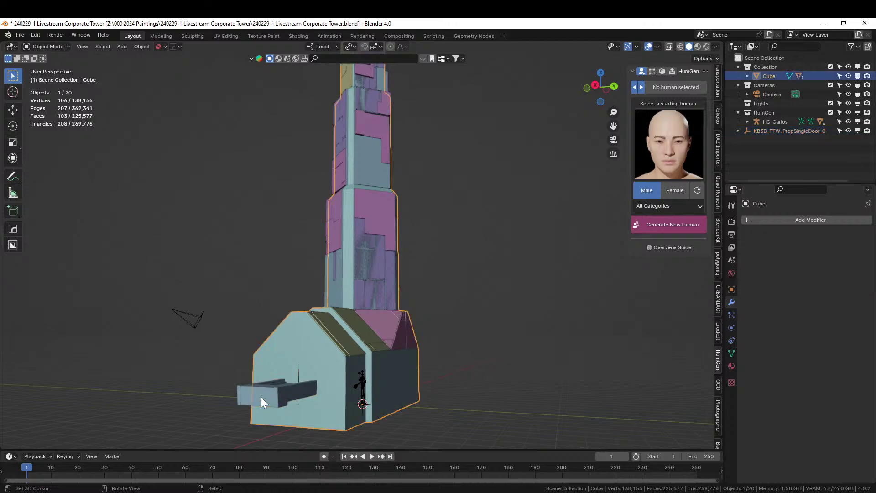
{"action": "left_click", "coordinate": [269, 391]}
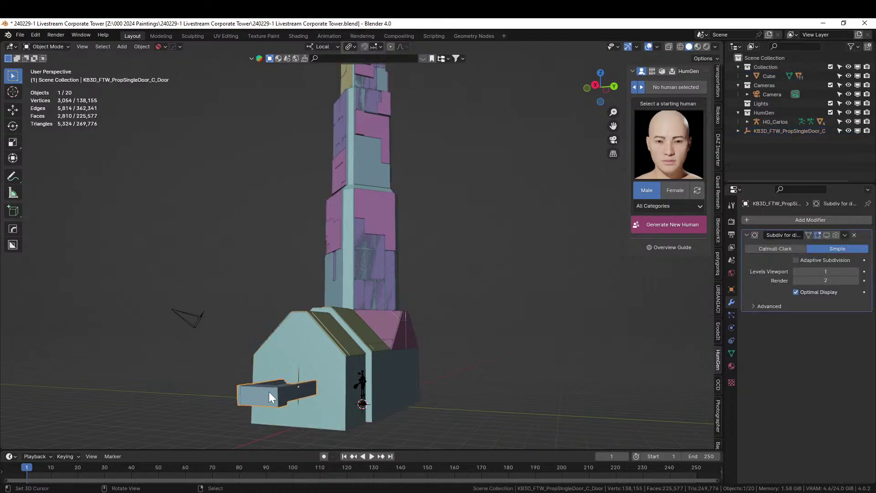
{"action": "key", "text": "KP_Decimal"}
{"action": "middle_click_drag", "start_coordinate": [275, 393], "coordinate": [469, 295]}
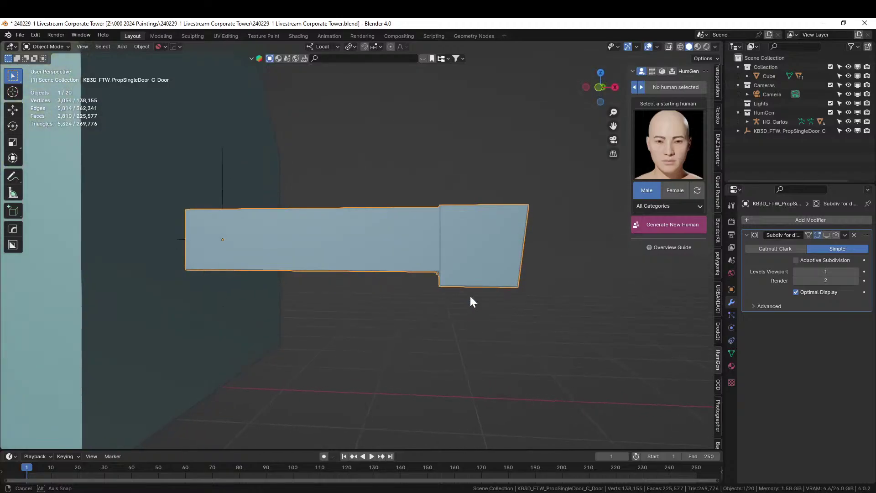
{"action": "left_click", "coordinate": [12, 157]}
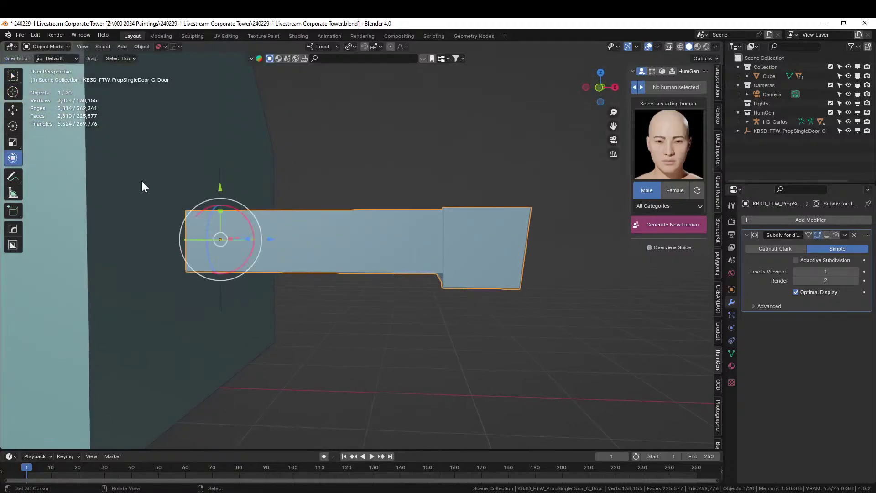
{"action": "key", "text": "r"}
{"action": "key", "text": "x"}
{"action": "key", "text": "x"}
{"action": "type", "text": "-90"}
{"action": "key", "text": "Return"}
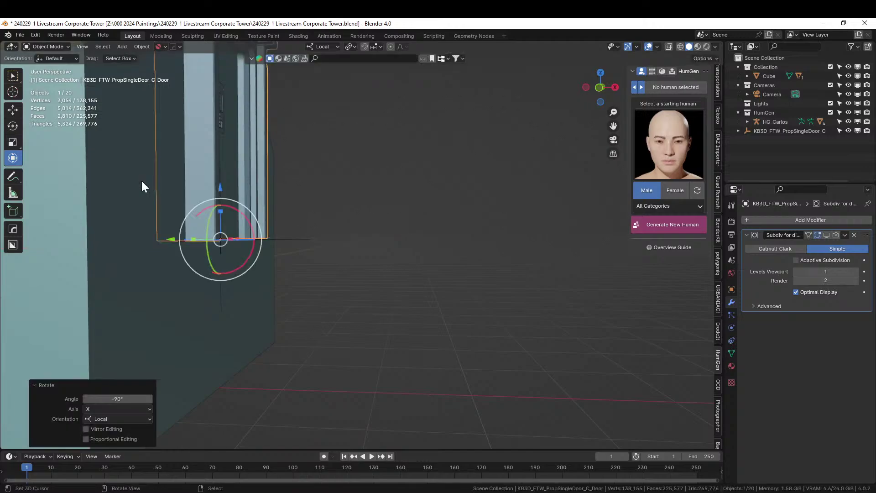
Step: Lower the door about 1.62 m along its local Z axis and shift it about -0.1 m along local Y
{"action": "key", "text": "g"}
{"action": "key", "text": "z"}
{"action": "key", "text": "z"}
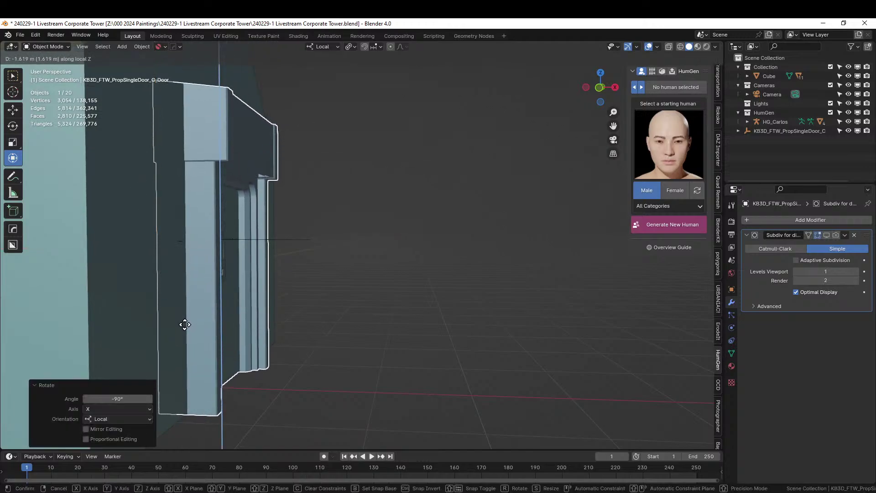
{"action": "left_click", "coordinate": [183, 323]}
{"action": "middle_click_drag", "start_coordinate": [229, 278], "coordinate": [235, 256]}
{"action": "scroll", "coordinate": [270, 251], "scroll_direction": "up", "scroll_amount": 4}
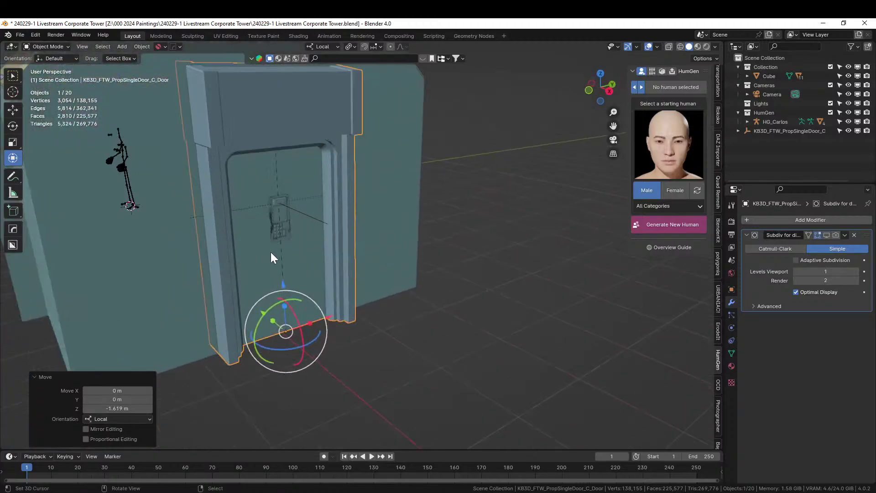
{"action": "key", "text": "g"}
{"action": "key", "text": "y"}
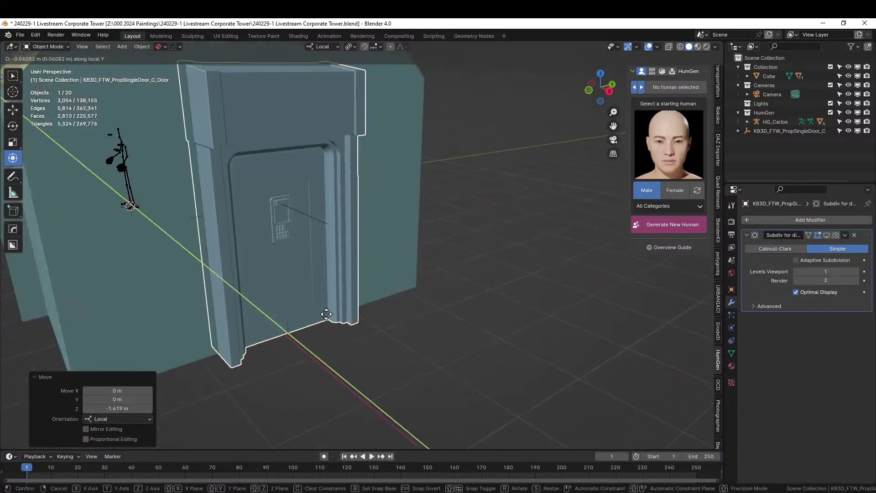
{"action": "left_click", "coordinate": [327, 316]}
{"action": "mouse_move", "coordinate": [328, 316]}
{"action": "middle_mouse_down"}
{"action": "mouse_move", "coordinate": [274, 300]}
{"action": "mouse_move", "coordinate": [315, 314]}
{"action": "middle_mouse_up"}
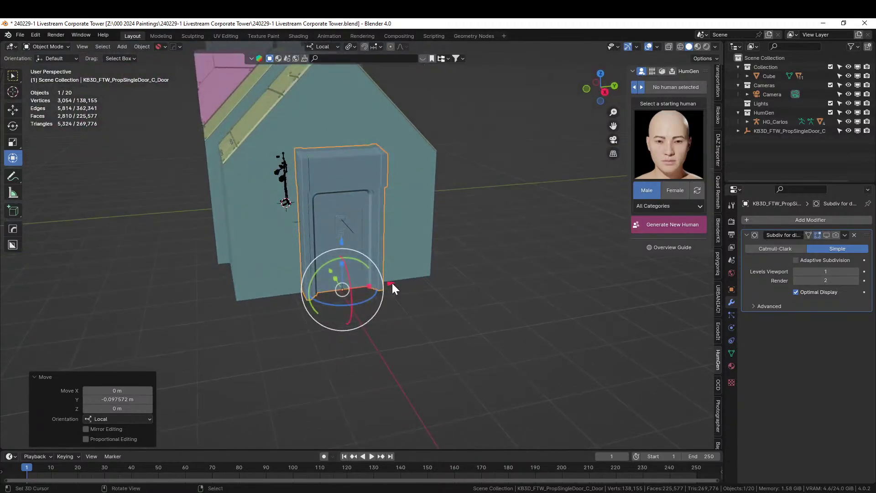
Step: Move the door about -0.85 m along its local X axis and about -0.15 m along local Y, towards the outside of the end wall
{"action": "key", "text": "g"}
{"action": "key", "text": "x"}
{"action": "left_click", "coordinate": [353, 291]}
{"action": "middle_click_drag", "start_coordinate": [353, 291], "coordinate": [439, 302]}
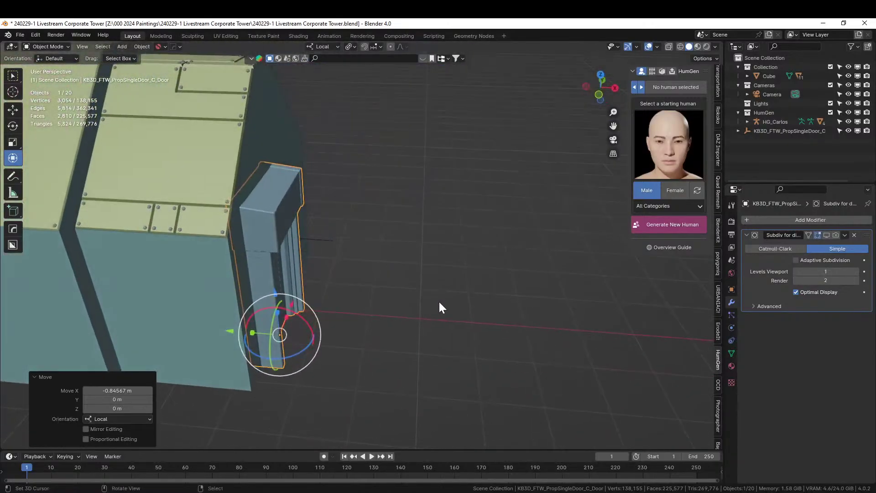
{"action": "scroll", "coordinate": [440, 302], "scroll_direction": "up", "scroll_amount": 3}
{"action": "middle_click_drag", "start_coordinate": [370, 343], "coordinate": [452, 309], "text": "shift"}
{"action": "left_click_drag", "start_coordinate": [256, 360], "coordinate": [267, 362]}
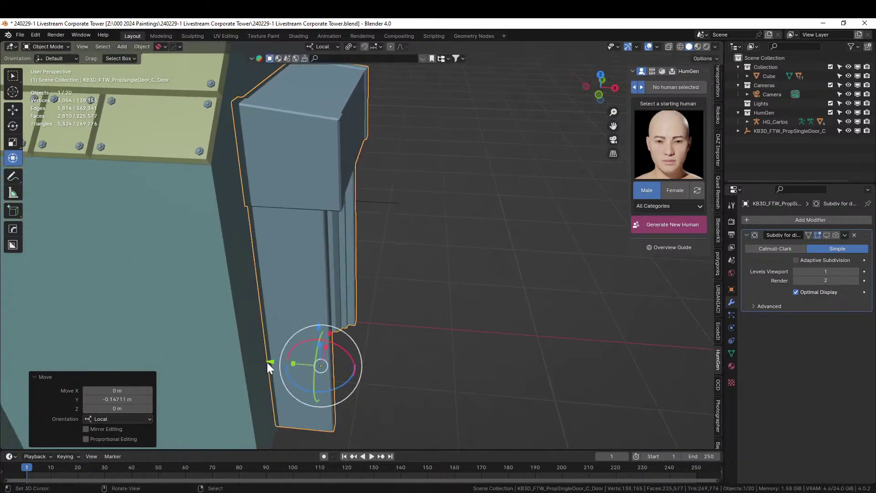
{"action": "middle_click_drag", "start_coordinate": [267, 362], "coordinate": [428, 345]}
{"action": "scroll", "coordinate": [476, 365], "scroll_direction": "up", "scroll_amount": 3}
{"action": "scroll", "coordinate": [439, 352], "scroll_direction": "down", "scroll_amount": 6}
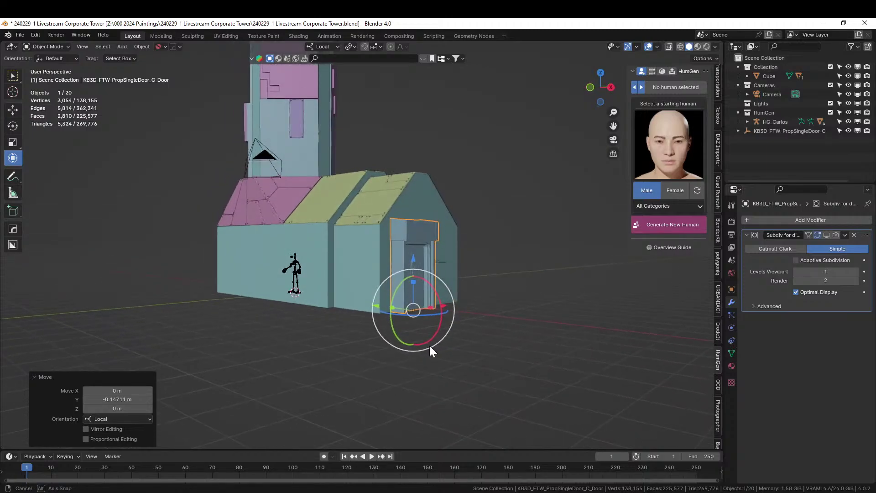
{"action": "key", "text": "ctrl+s"}
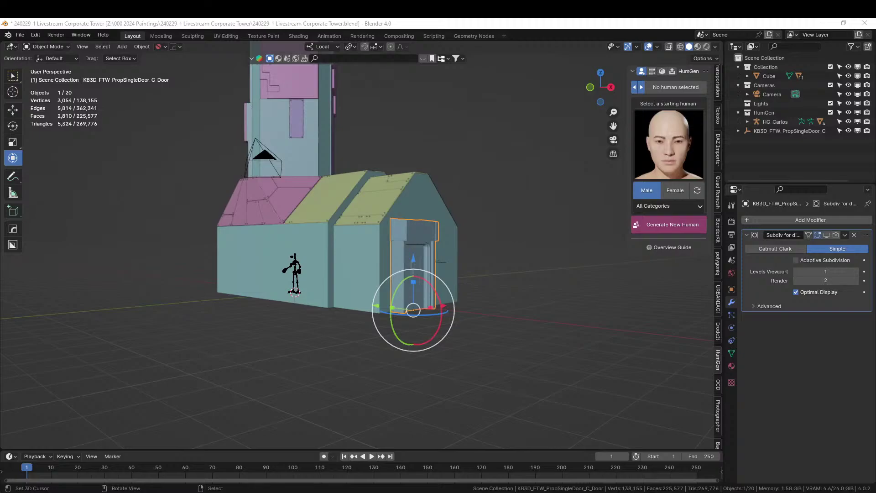
Step: Place the KB3D_FTW_PropWallLamp_B asset on the gable wall above the door and frame it
{"action": "mouse_move", "coordinate": [478, 176]}
{"action": "middle_mouse_down"}
{"action": "mouse_move", "coordinate": [475, 221]}
{"action": "mouse_move", "coordinate": [504, 237]}
{"action": "mouse_move", "coordinate": [503, 208]}
{"action": "mouse_move", "coordinate": [483, 178]}
{"action": "middle_mouse_up"}
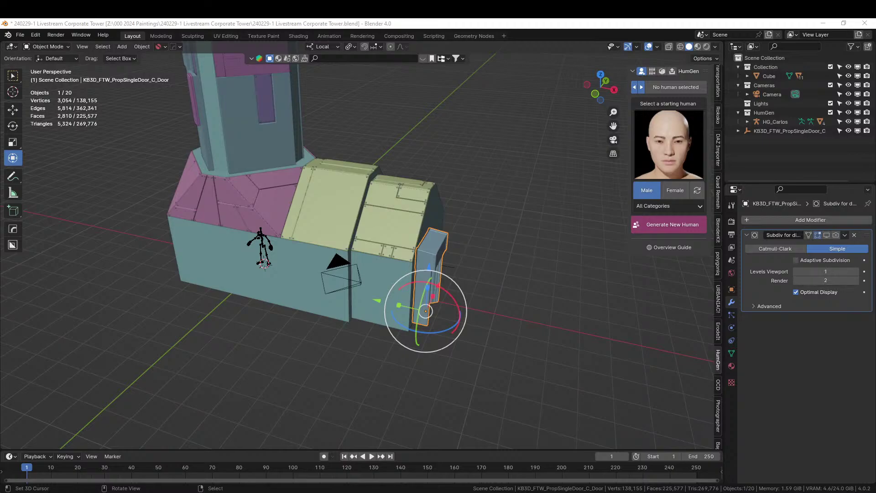
{"action": "left_click", "coordinate": [434, 212]}
{"action": "key", "text": "KP_Decimal"}
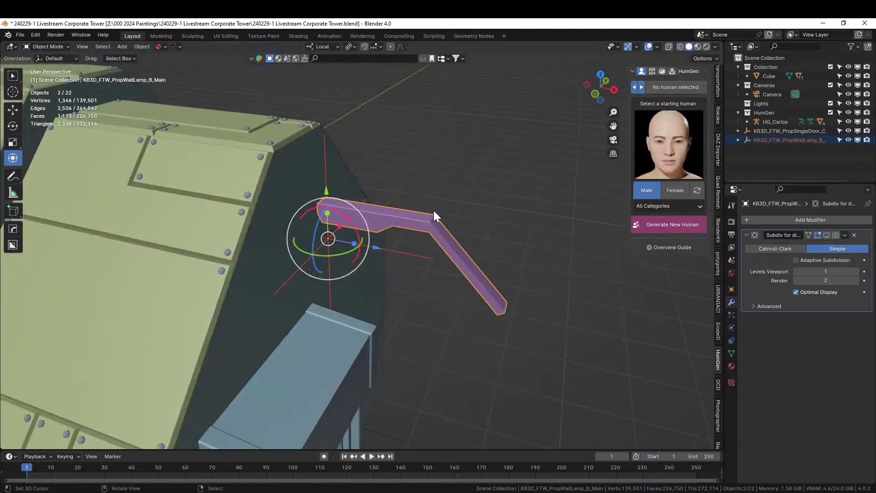
{"action": "key", "text": "r"}
{"action": "key", "text": "x"}
{"action": "key", "text": "x"}
{"action": "type", "text": "-90"}
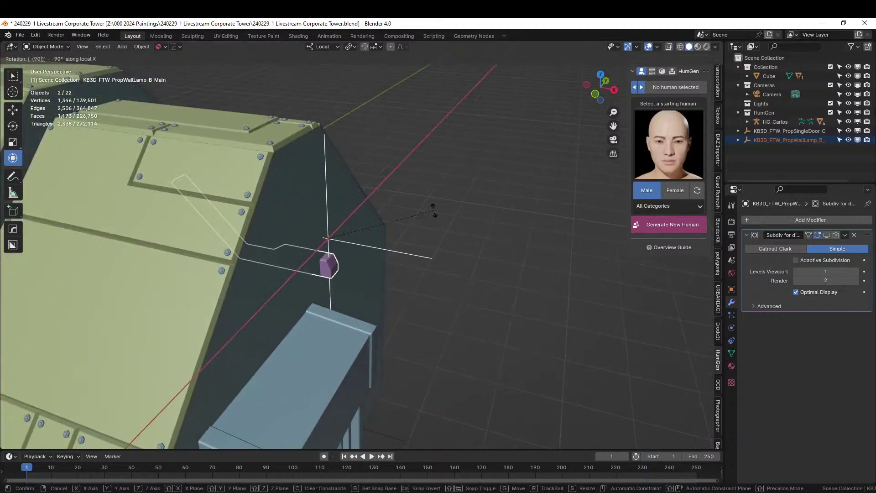
{"action": "key", "text": "Escape"}
{"action": "type", "text": "rx"}
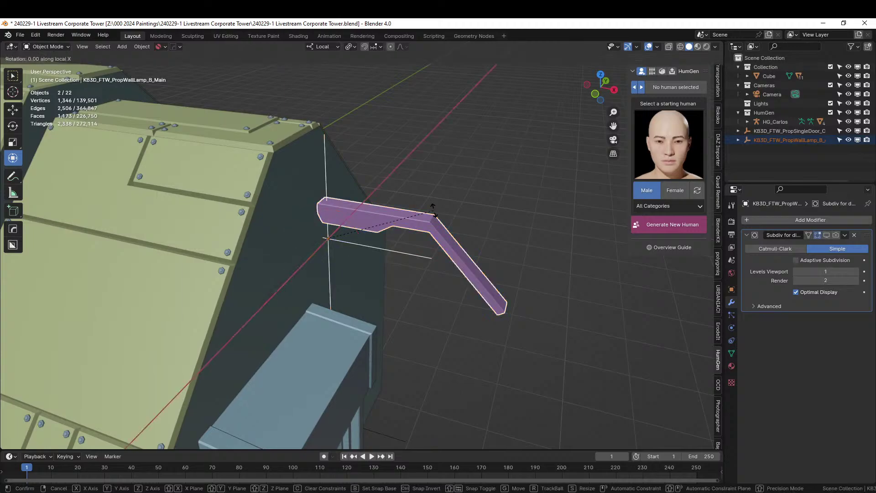
{"action": "type", "text": "-90"}
{"action": "key", "text": "Escape"}
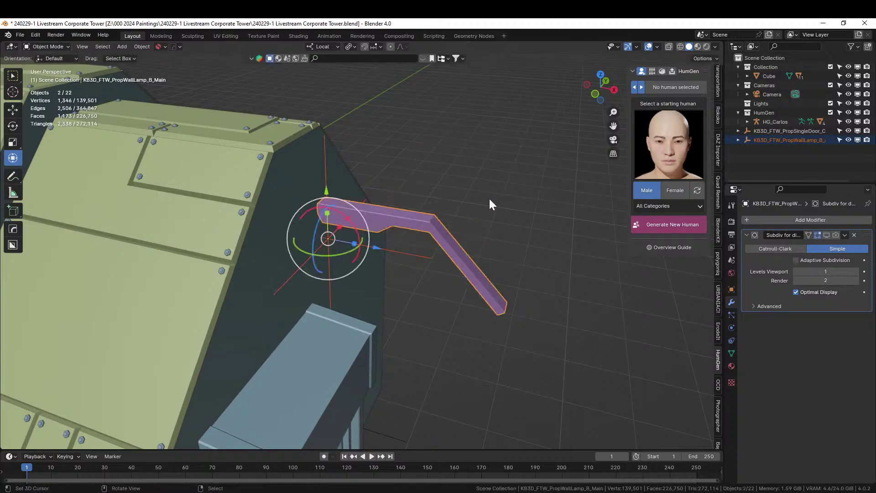
Step: Select only the wall lamp's main mesh and rotate it -90° about its local X axis
{"action": "middle_click_drag", "start_coordinate": [442, 201], "coordinate": [264, 190]}
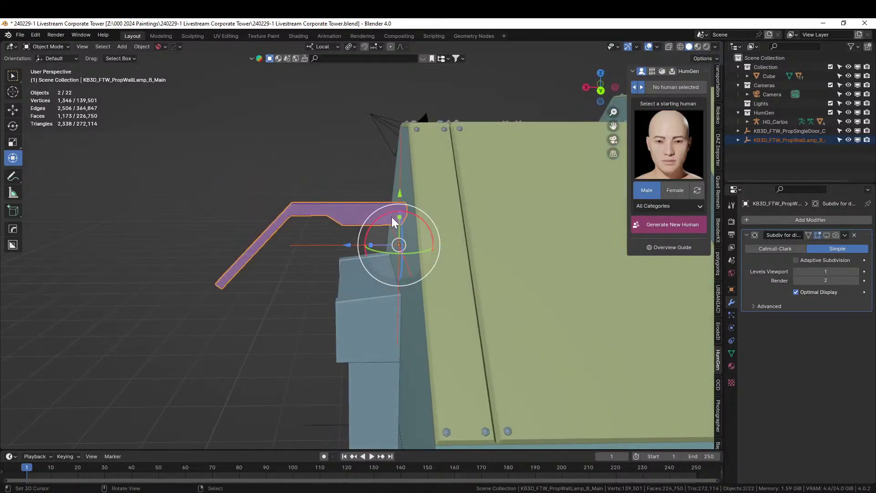
{"action": "left_click", "coordinate": [316, 209]}
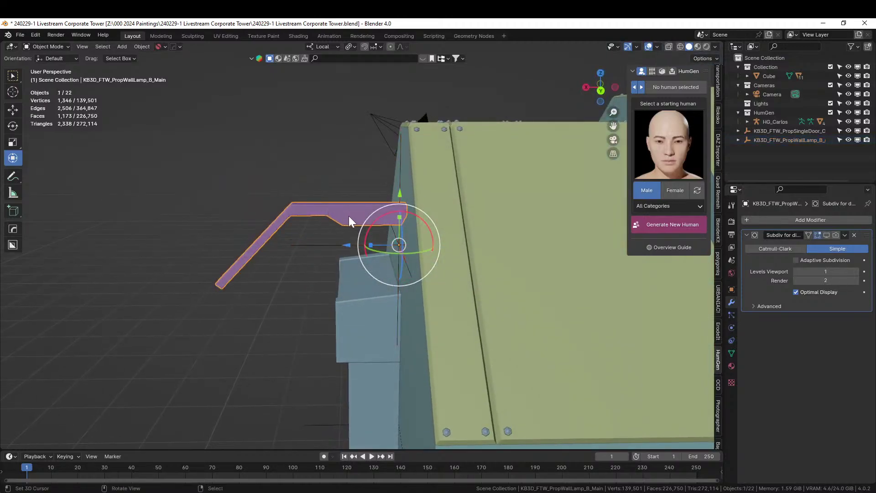
{"action": "key", "text": "r"}
{"action": "key", "text": "x"}
{"action": "key", "text": "x"}
{"action": "type", "text": "-90"}
{"action": "key", "text": "Return"}
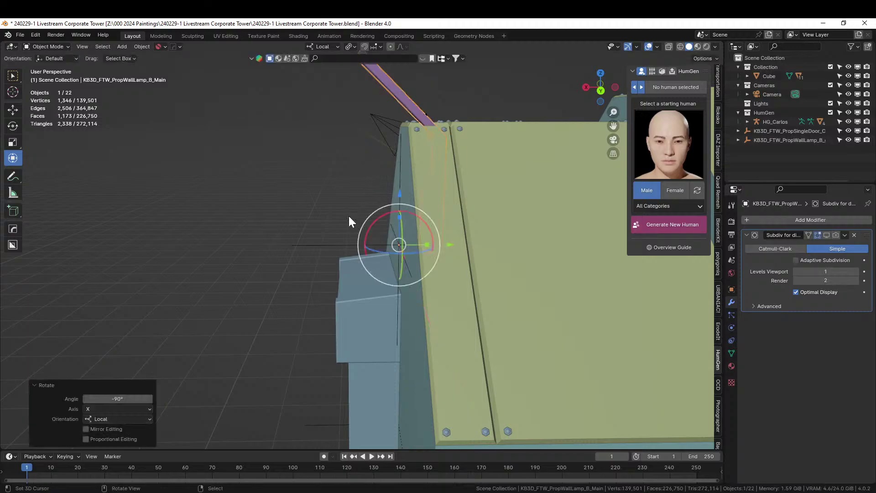
Step: Move the lamp about -0.34 m along its local Y axis and clear its location
{"action": "left_click_drag", "start_coordinate": [451, 247], "coordinate": [412, 248]}
{"action": "middle_click_drag", "start_coordinate": [411, 248], "coordinate": [510, 262]}
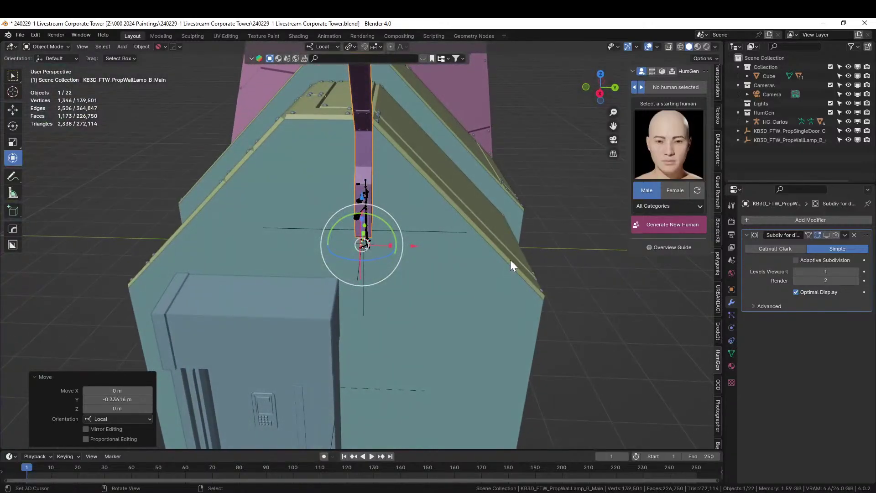
{"action": "scroll", "coordinate": [510, 259], "scroll_direction": "down", "scroll_amount": 3}
{"action": "key", "text": "alt+g"}
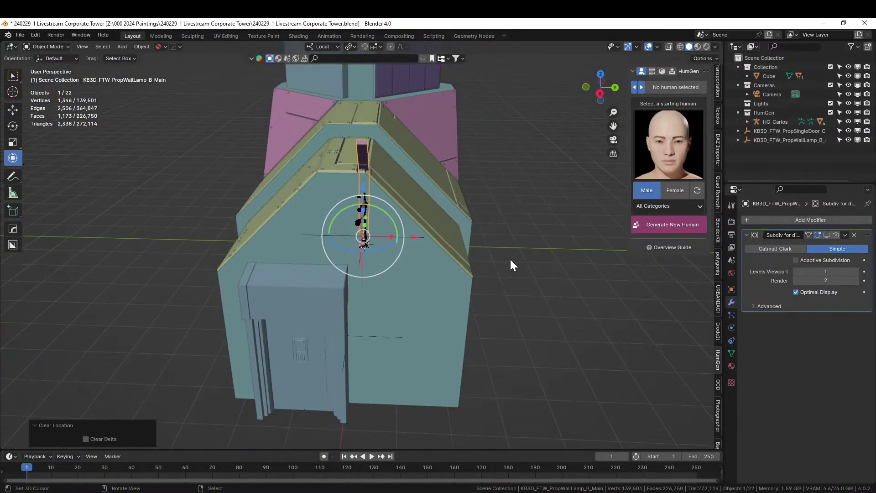
{"action": "middle_click_drag", "start_coordinate": [510, 258], "coordinate": [514, 279]}
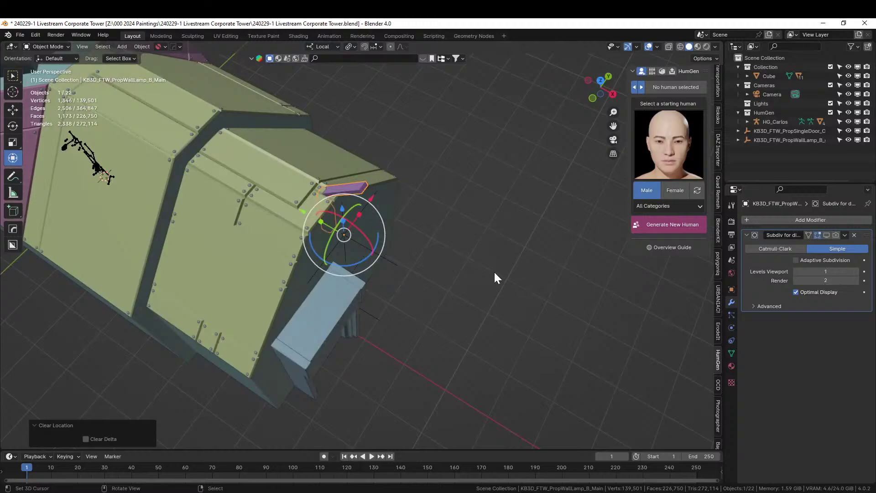
{"action": "scroll", "coordinate": [491, 270], "scroll_direction": "up", "scroll_amount": 2}
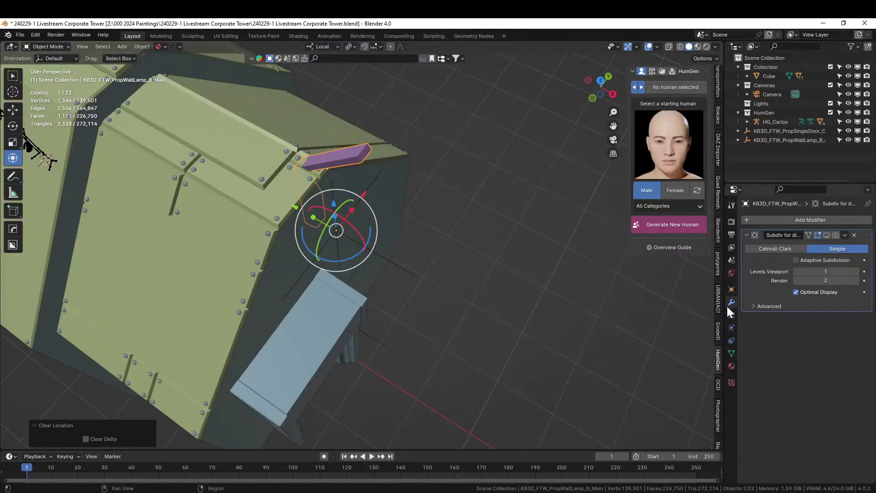
Step: Remove the lamp mesh's parent in its object relations and clear its location
{"action": "left_click", "coordinate": [731, 288]}
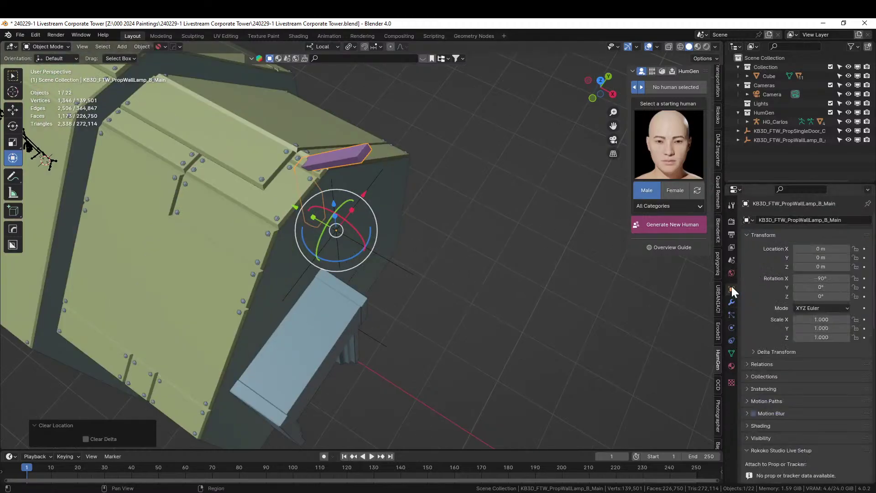
{"action": "left_click", "coordinate": [746, 364]}
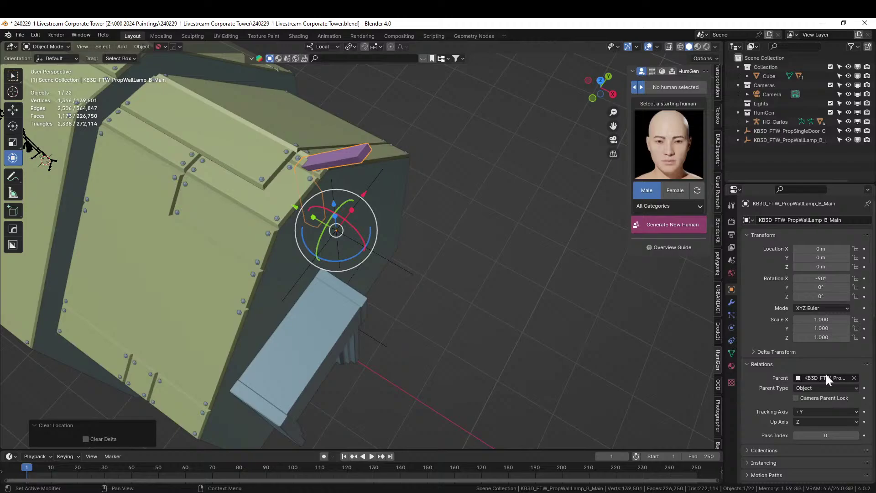
{"action": "left_click", "coordinate": [854, 378]}
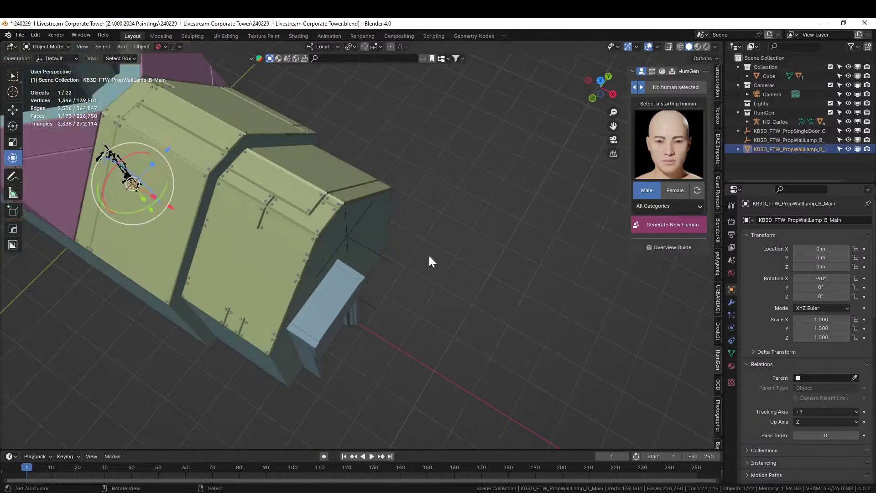
{"action": "key", "text": "alt+g"}
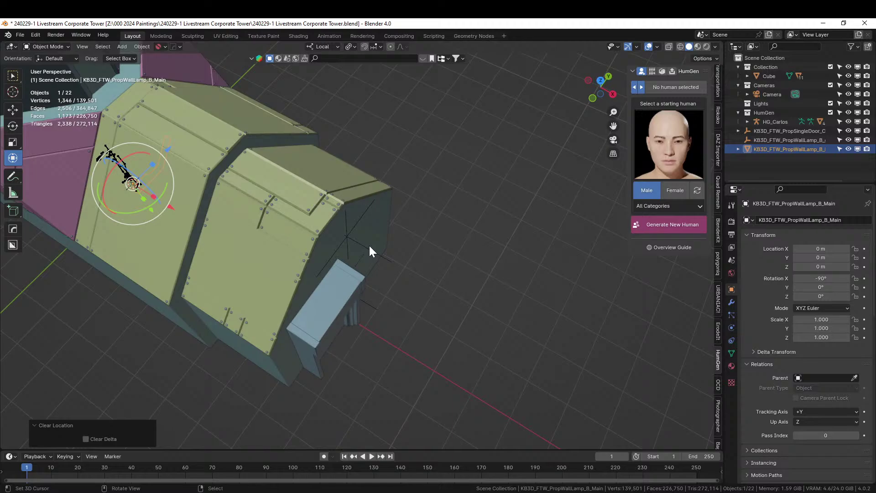
Step: Move the lamp about 6.97 m along its local X axis to the building's door end
{"action": "key", "text": "g"}
{"action": "key", "text": "x"}
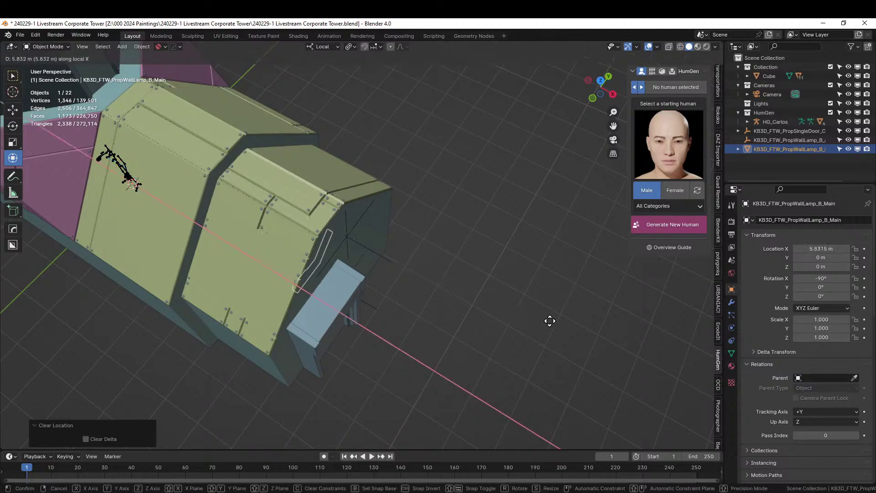
{"action": "left_click", "coordinate": [588, 332]}
{"action": "middle_click_drag", "start_coordinate": [535, 281], "coordinate": [417, 331]}
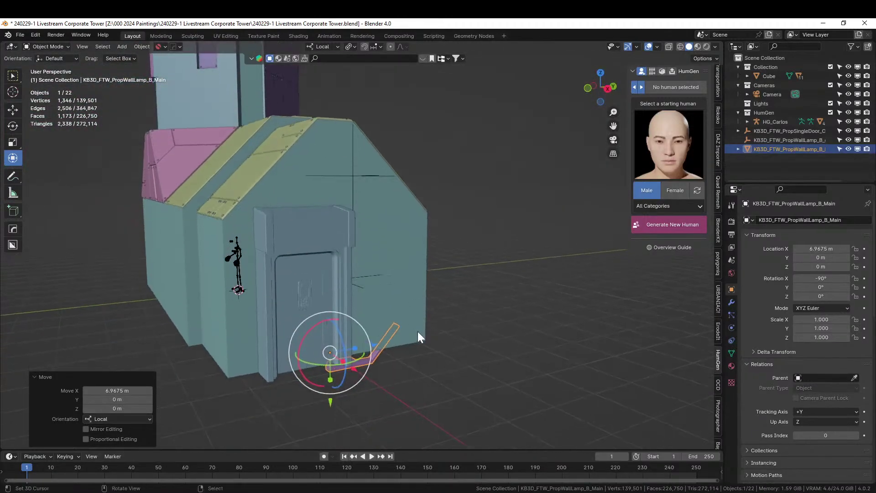
{"action": "key", "text": "g"}
{"action": "key", "text": "z"}
{"action": "key", "text": "Escape"}
Step: Switch the transform orientation to Global and raise the lamp about 3.84 m along Z, above the door
{"action": "left_click", "coordinate": [323, 46]}
{"action": "left_click", "coordinate": [313, 72]}
{"action": "key", "text": "g"}
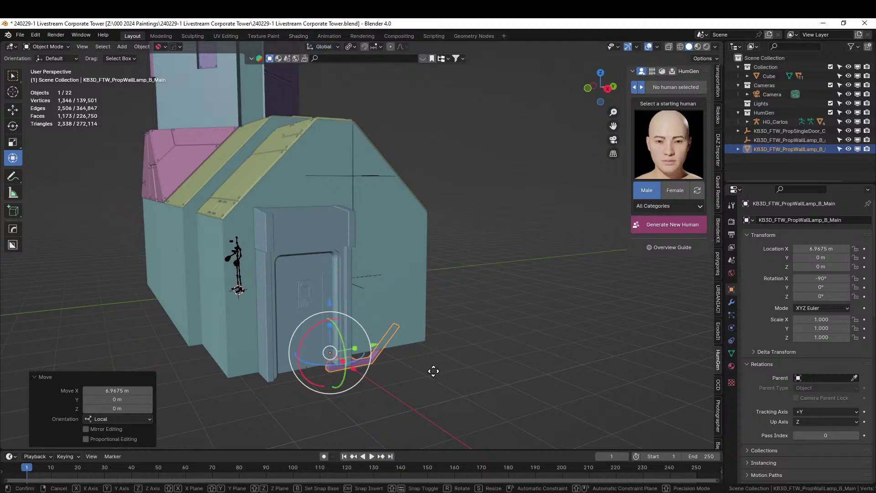
{"action": "key", "text": "z"}
{"action": "left_click", "coordinate": [406, 185]}
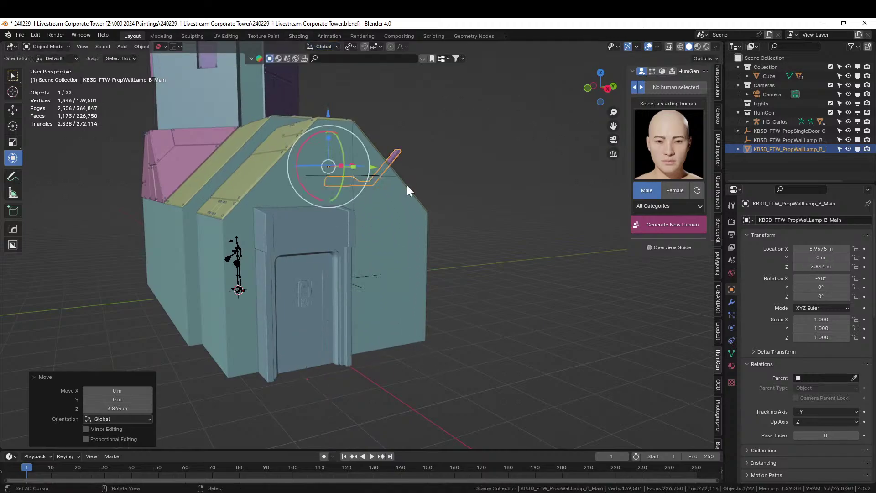
Step: Rotate the lamp 90° about the global X axis and 90° about the global Z axis
{"action": "type", "text": "rx"}
{"action": "type", "text": "90"}
{"action": "key", "text": "Return"}
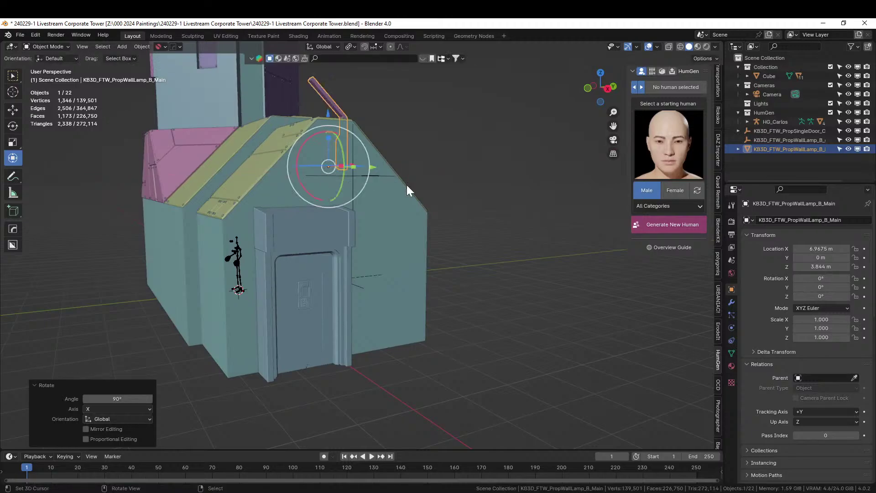
{"action": "type", "text": "rz90"}
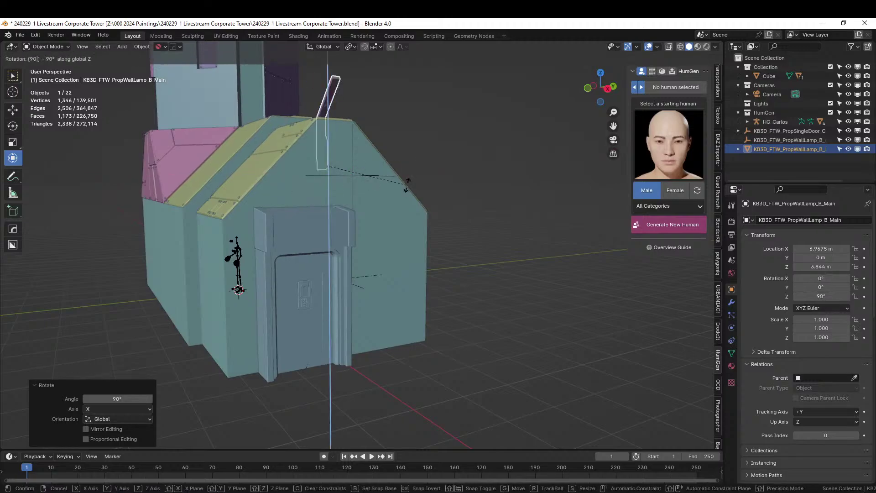
{"action": "key", "text": "Return"}
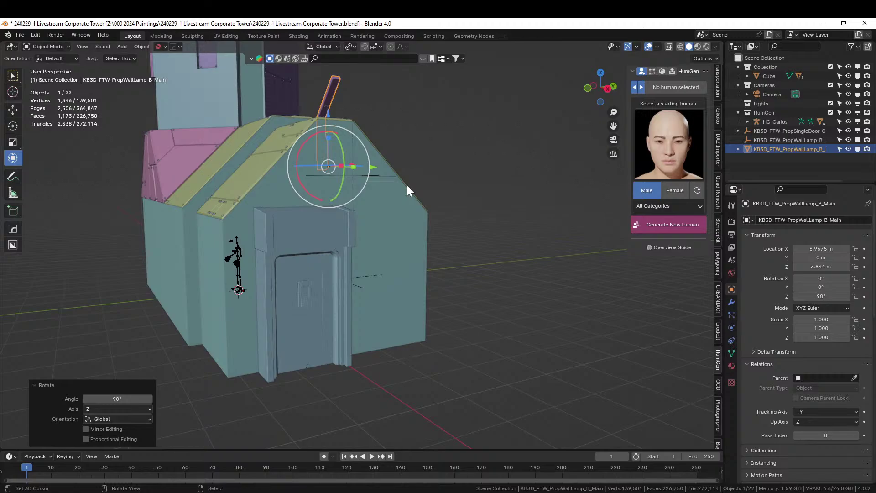
Step: Move the lamp about 0.65 m along global X out of the wall and lower it about 0.51 m
{"action": "key", "text": "g"}
{"action": "key", "text": "x"}
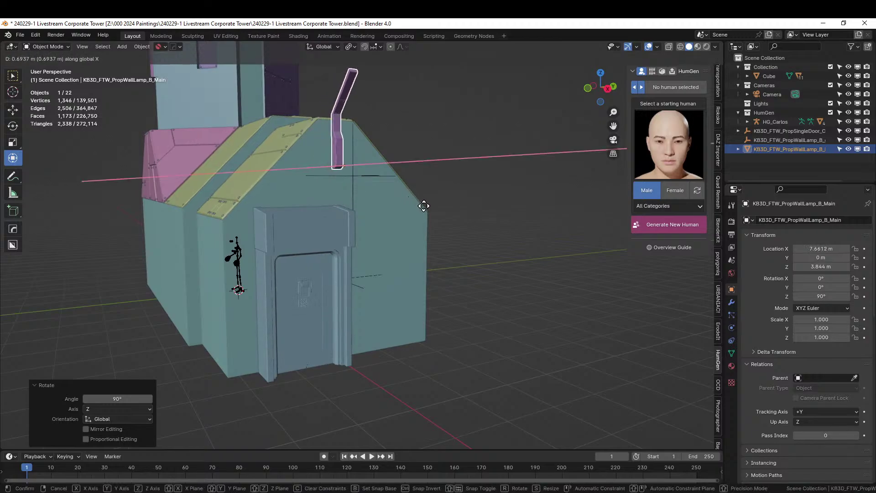
{"action": "left_click", "coordinate": [424, 212]}
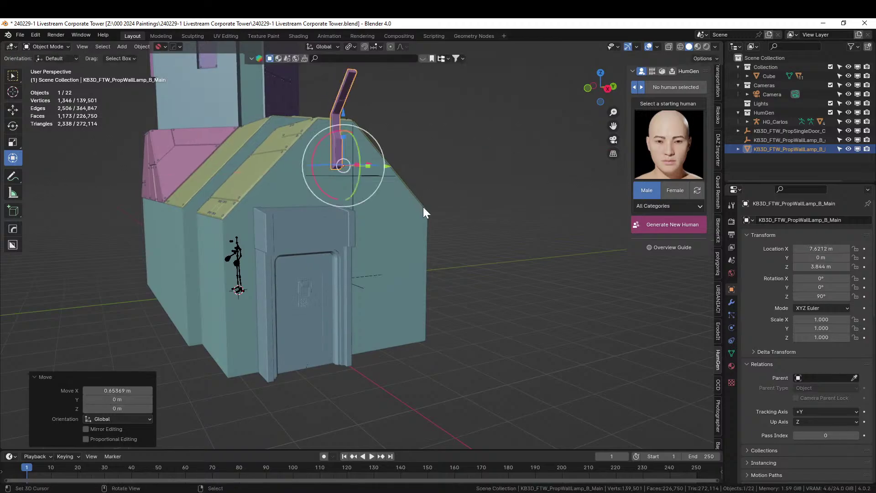
{"action": "scroll", "coordinate": [424, 209], "scroll_direction": "up", "scroll_amount": 5}
{"action": "middle_click_drag", "start_coordinate": [424, 209], "coordinate": [450, 219]}
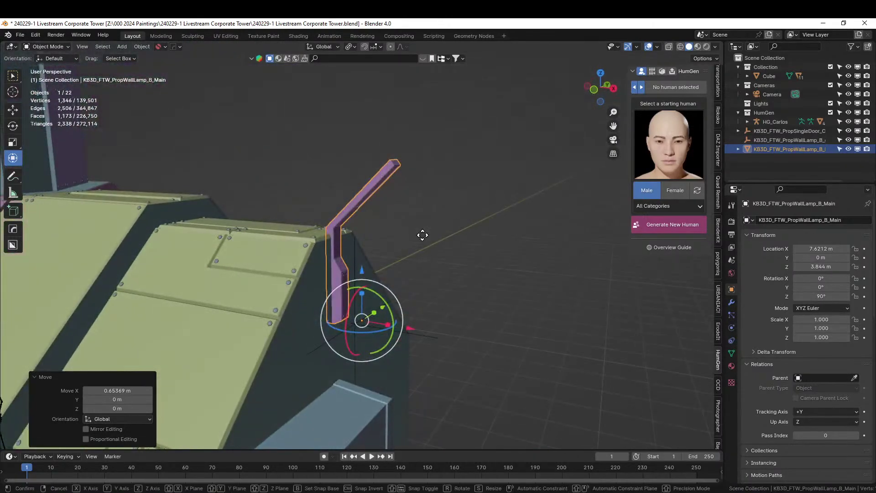
{"action": "key", "text": "g"}
{"action": "key", "text": "z"}
{"action": "left_click", "coordinate": [430, 280]}
{"action": "middle_click_drag", "start_coordinate": [430, 280], "coordinate": [420, 351]}
{"action": "scroll", "coordinate": [357, 266], "scroll_direction": "down", "scroll_amount": 6}
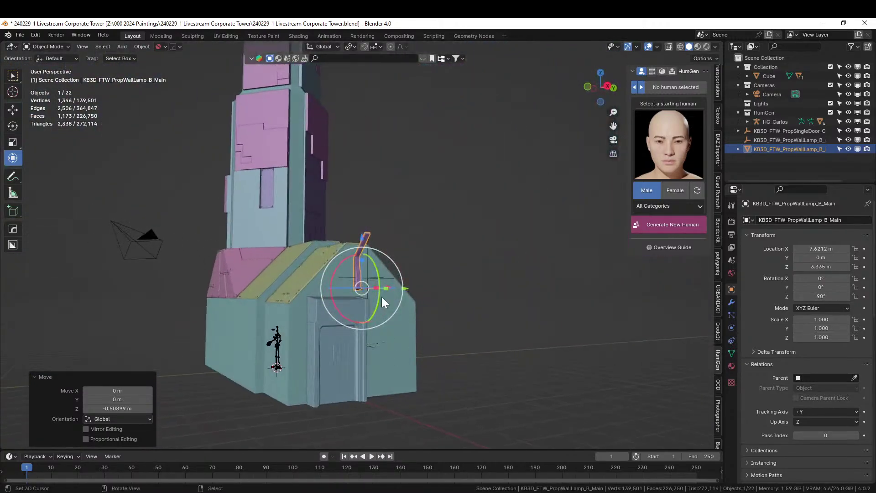
Step: Add the KB3D_FTW_PropSecurityTerminal_A asset on the ground beside the entrance door
{"action": "middle_click_drag", "start_coordinate": [399, 294], "coordinate": [388, 258]}
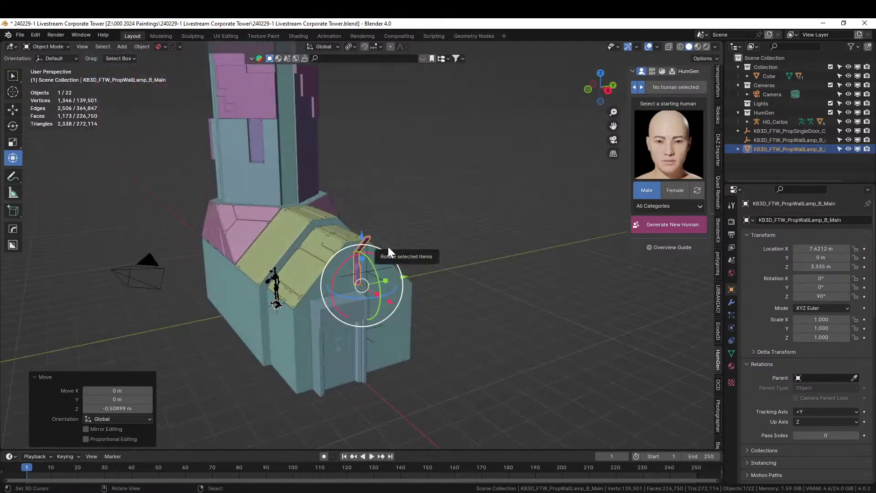
{"action": "middle_click_drag", "start_coordinate": [396, 238], "coordinate": [404, 242]}
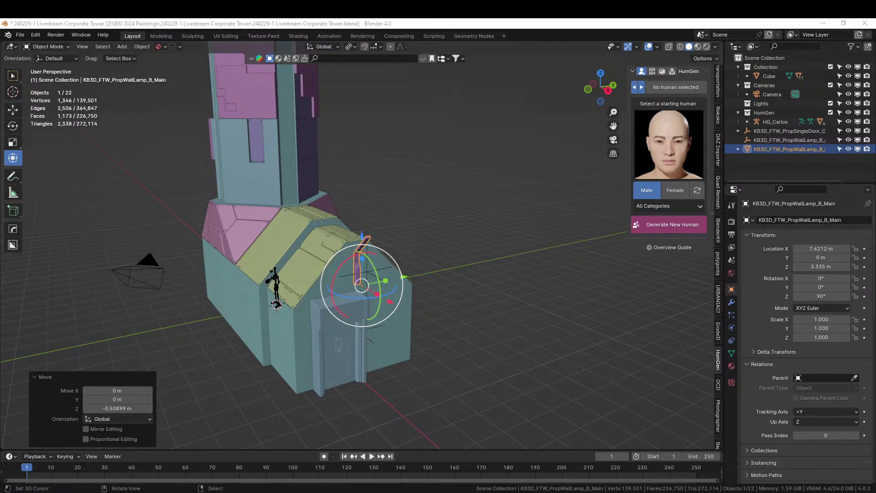
{"action": "left_click_drag", "start_coordinate": [639, 401], "coordinate": [408, 386]}
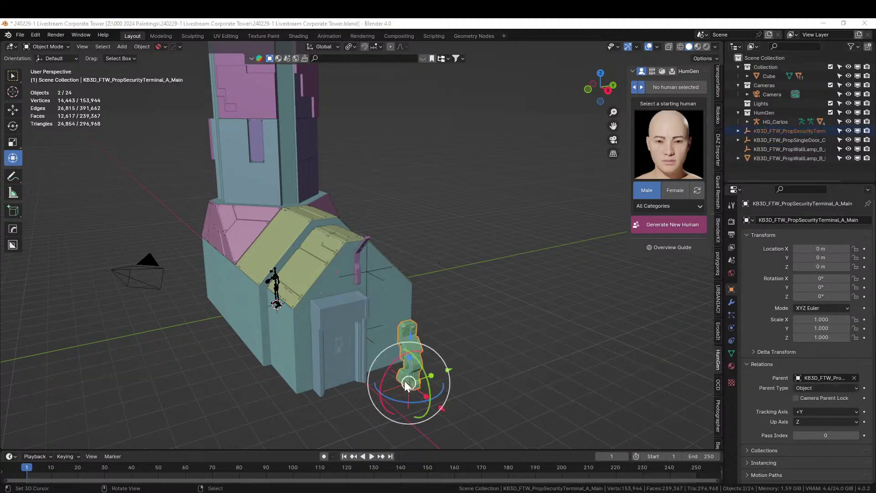
{"action": "key", "text": "KP_Decimal"}
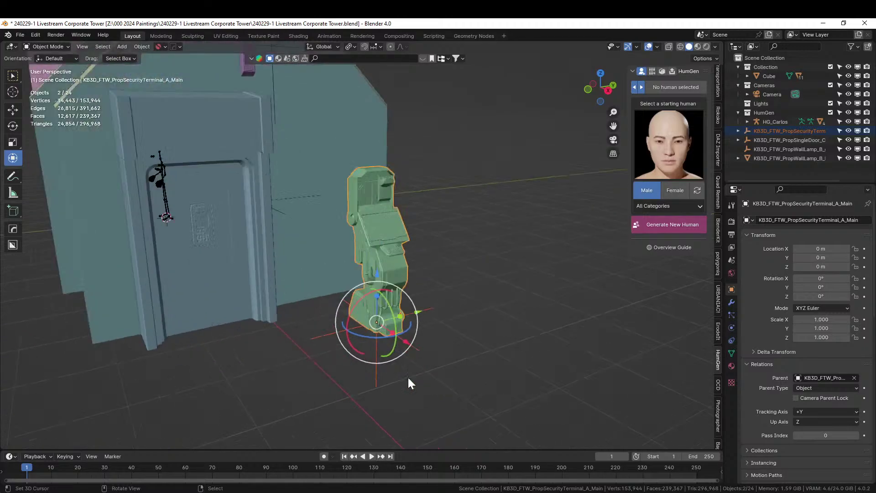
Step: Move the security terminal about 1.13 m along negative X towards the building wall and save the file
{"action": "middle_click_drag", "start_coordinate": [408, 378], "coordinate": [327, 348]}
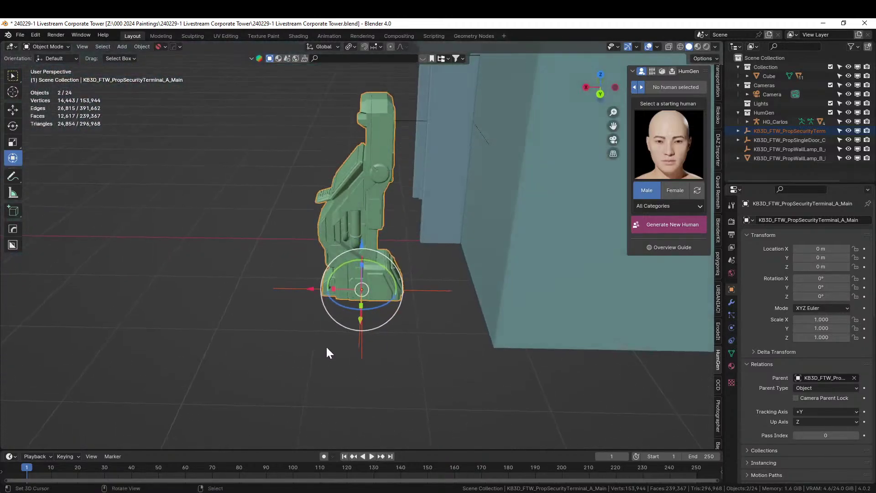
{"action": "left_click_drag", "start_coordinate": [312, 288], "coordinate": [417, 306]}
{"action": "middle_click_drag", "start_coordinate": [417, 306], "coordinate": [445, 350]}
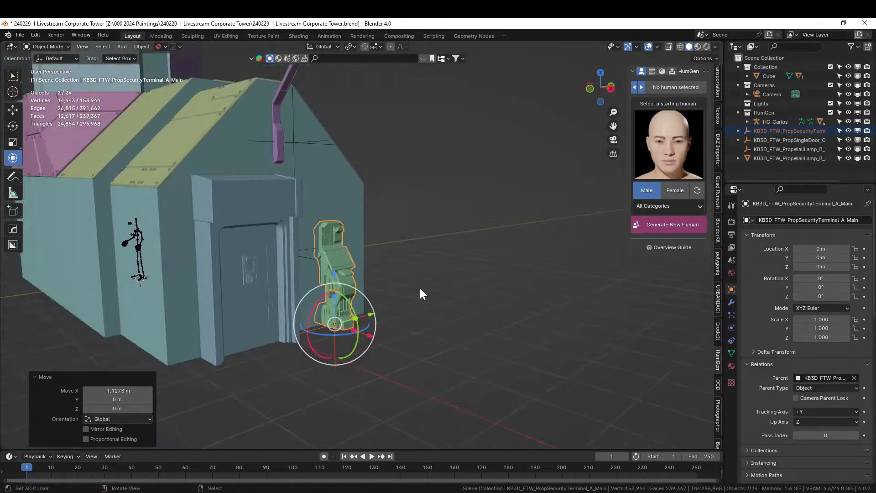
{"action": "key", "text": "ctrl+s"}
Step: Add the KB3D fence segments A and B on open ground on opposite sides of the tower
{"action": "middle_click_drag", "start_coordinate": [419, 287], "coordinate": [384, 352]}
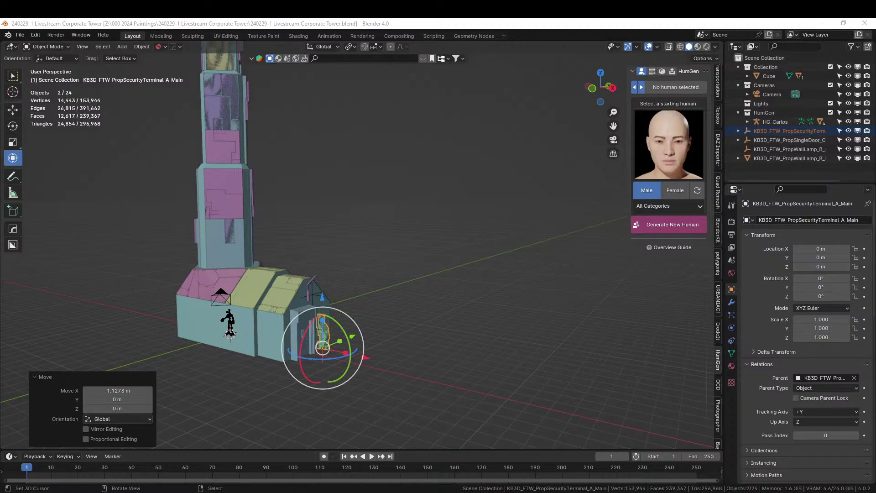
{"action": "middle_click_drag", "start_coordinate": [439, 83], "coordinate": [469, 314]}
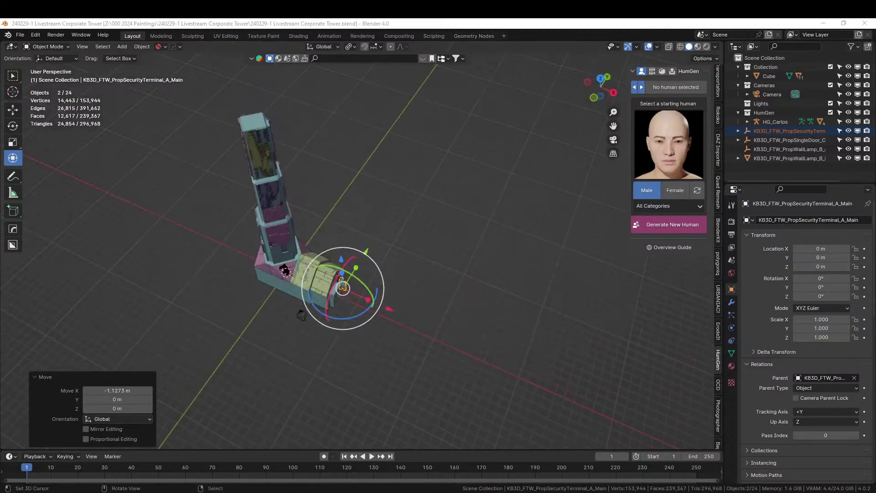
{"action": "left_click_drag", "start_coordinate": [422, 112], "coordinate": [347, 381]}
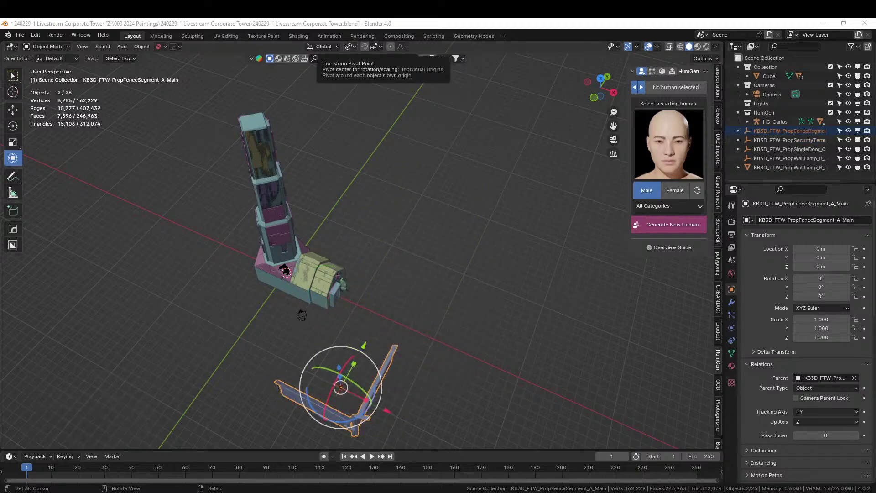
{"action": "left_click_drag", "start_coordinate": [625, 132], "coordinate": [467, 255]}
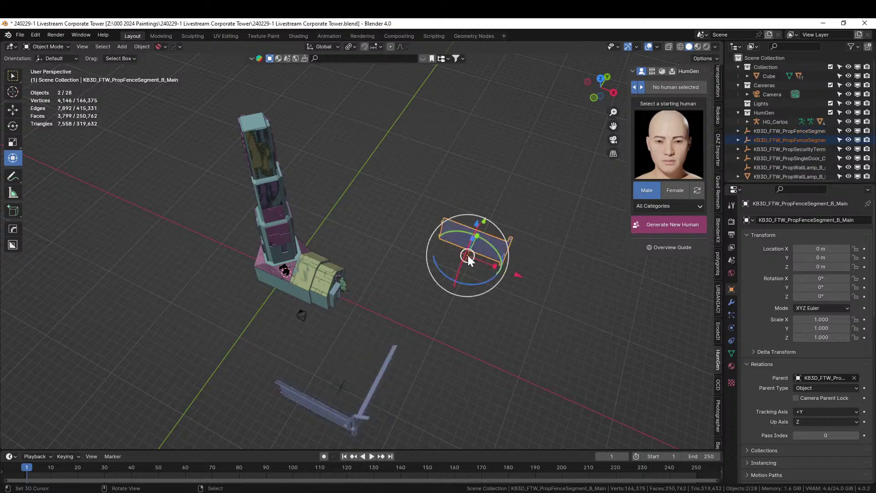
Step: Mirror the L-shaped corner fence across Y and X, using the entrance building's roof panel as the mirror object
{"action": "key", "text": "KP_7"}
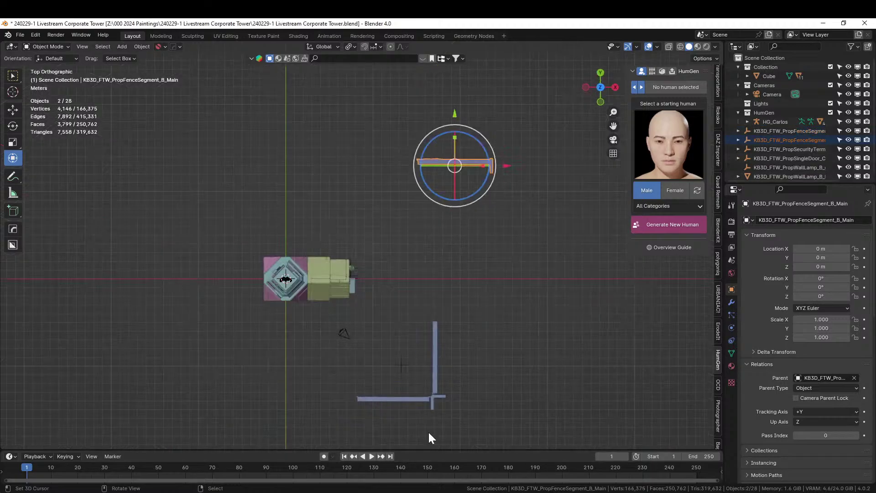
{"action": "left_click", "coordinate": [434, 398]}
{"action": "left_click", "coordinate": [321, 277], "text": "shift"}
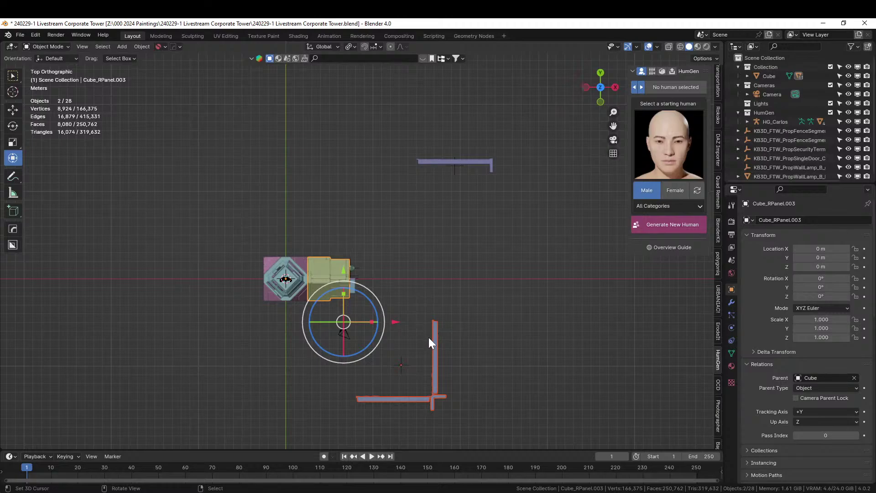
{"action": "key", "text": "alt+x"}
{"action": "left_click", "coordinate": [290, 345]}
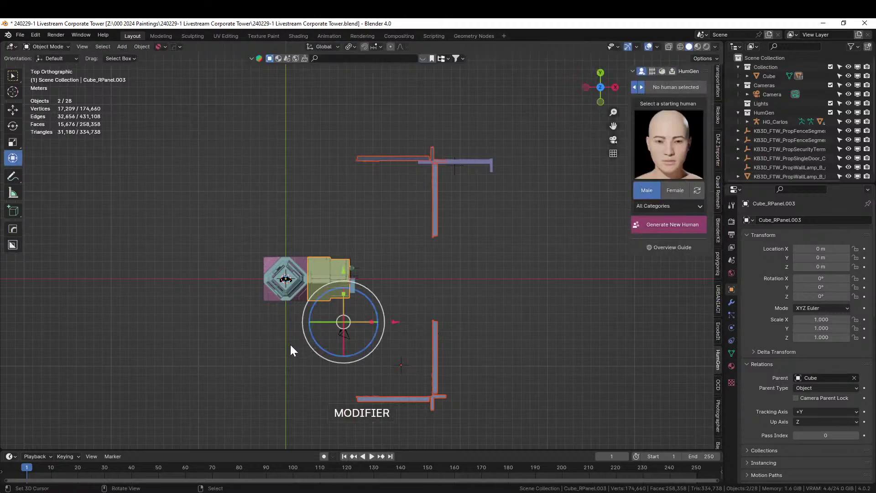
{"action": "key", "text": "alt+x"}
{"action": "left_click", "coordinate": [350, 278]}
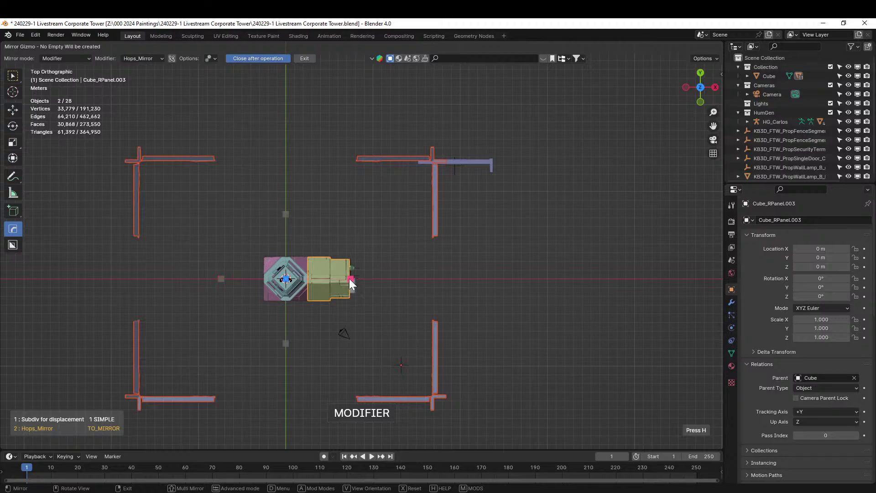
Step: Move the straight fence segment B about 21.63 m along negative X, between two corner fences
{"action": "middle_click_drag", "start_coordinate": [423, 288], "coordinate": [254, 246]}
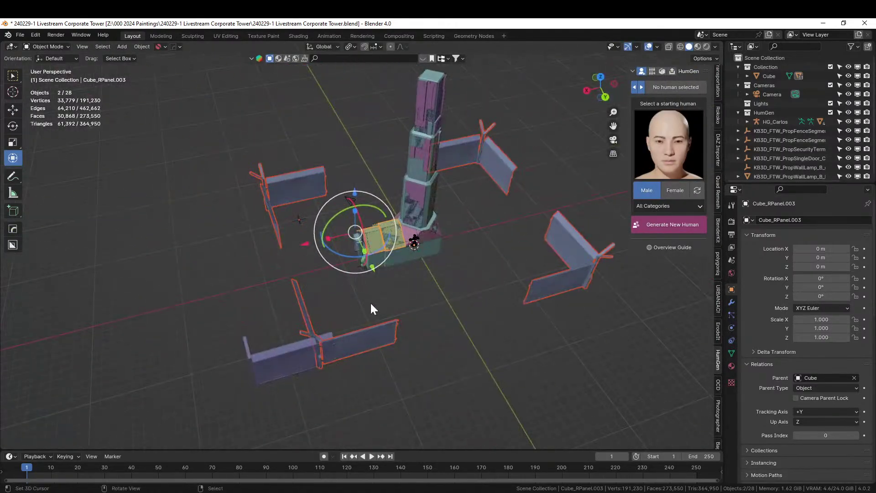
{"action": "left_click", "coordinate": [283, 355]}
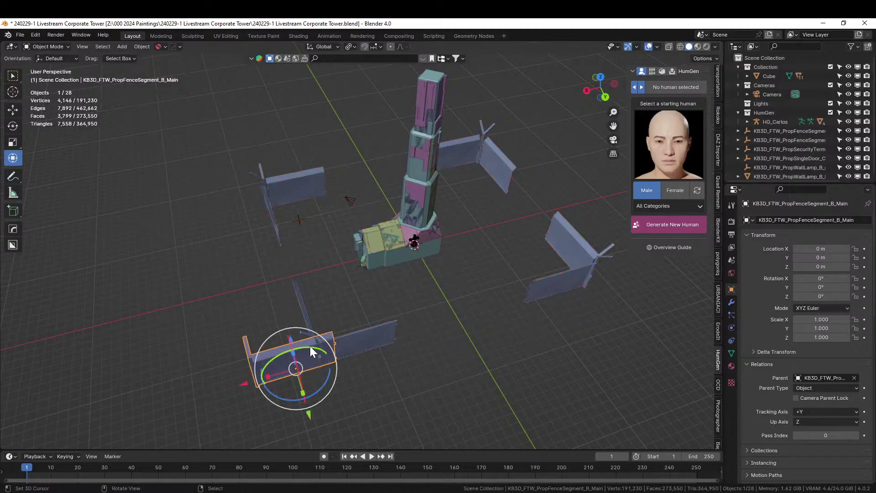
{"action": "left_click_drag", "start_coordinate": [243, 383], "coordinate": [414, 357]}
{"action": "middle_click_drag", "start_coordinate": [413, 356], "coordinate": [444, 327]}
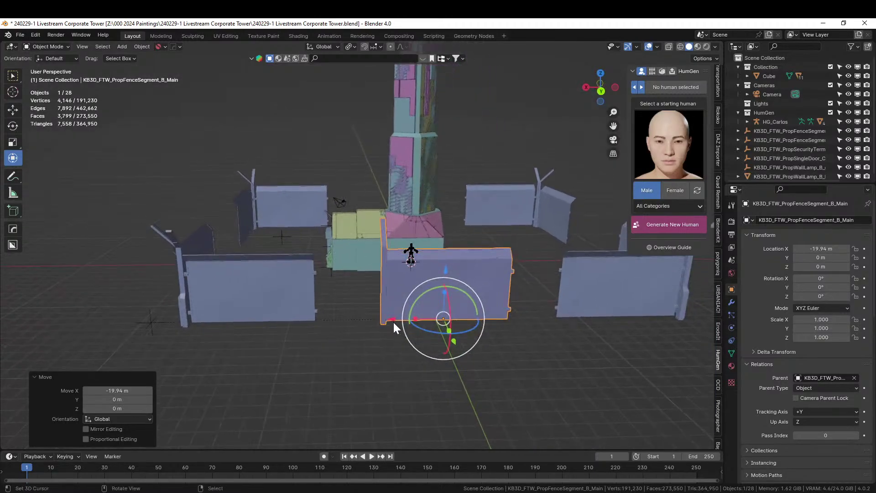
{"action": "left_click_drag", "start_coordinate": [393, 322], "coordinate": [416, 323]}
{"action": "middle_click_drag", "start_coordinate": [416, 323], "coordinate": [467, 333]}
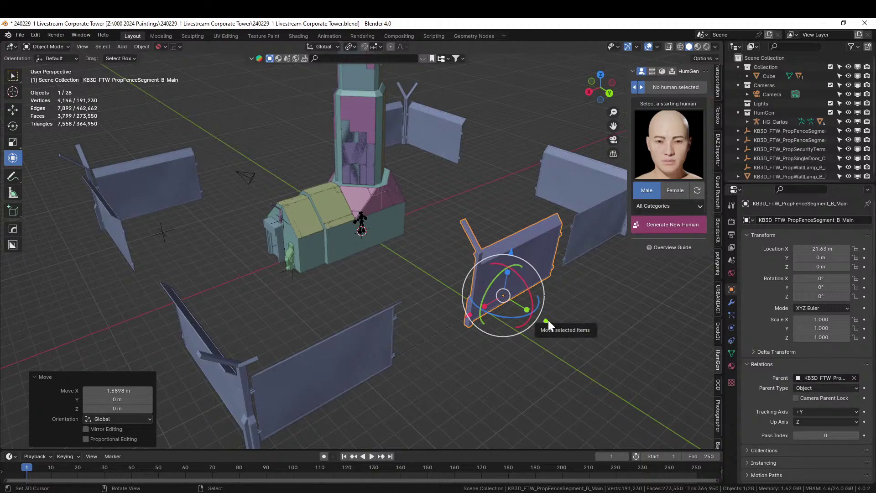
Step: Move fence segment B along negative Y to about -27.22 m, in line with the corner fences across the tower
{"action": "left_click_drag", "start_coordinate": [549, 325], "coordinate": [291, 294]}
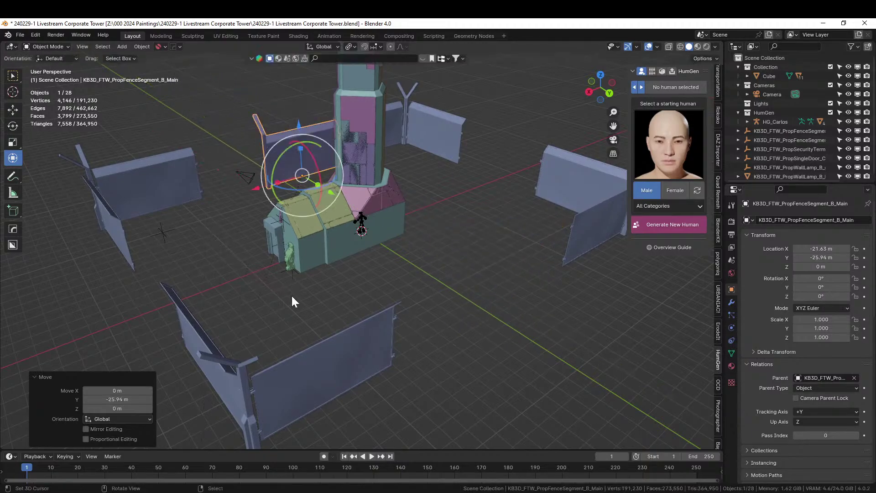
{"action": "key", "text": "KP_Decimal"}
{"action": "middle_click_drag", "start_coordinate": [331, 315], "coordinate": [345, 367]}
{"action": "key", "text": "KP_7"}
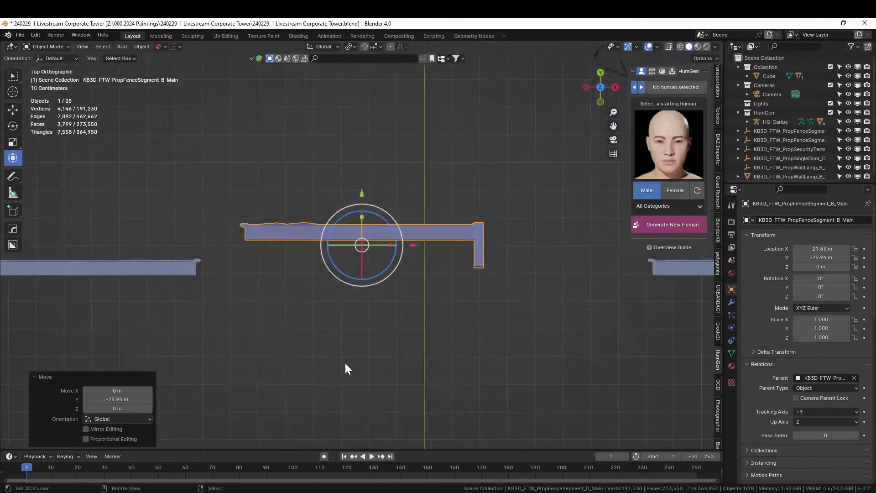
{"action": "left_click_drag", "start_coordinate": [358, 200], "coordinate": [359, 212]}
Step: Move the corner fences outward about 1.82 m along X and shift straight segment B to about X -25.02 m
{"action": "left_click", "coordinate": [503, 252]}
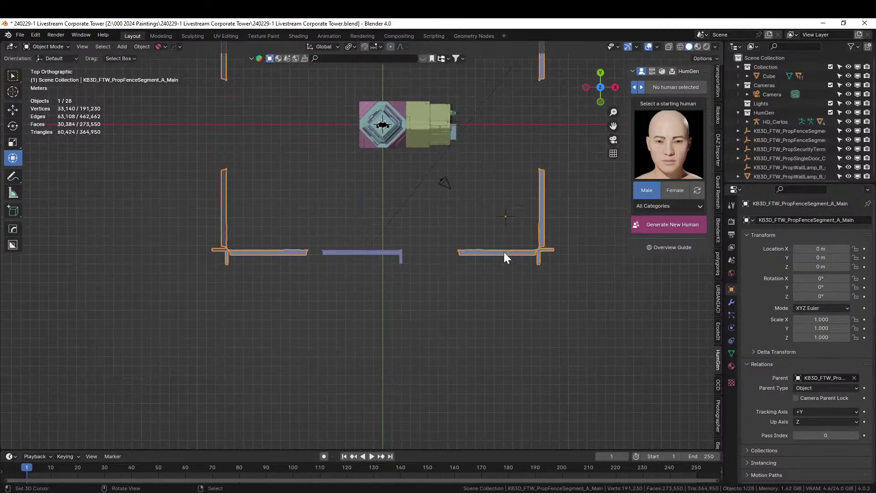
{"action": "left_click_drag", "start_coordinate": [557, 217], "coordinate": [573, 215]}
{"action": "left_click", "coordinate": [360, 258]}
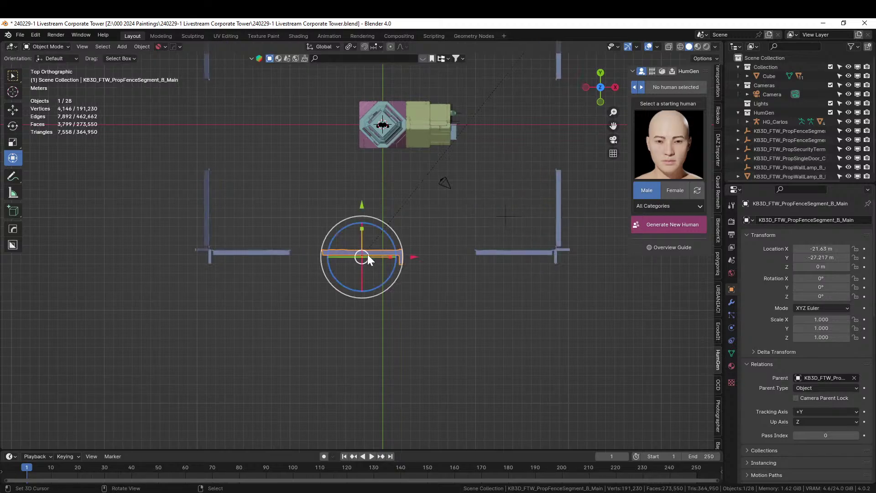
{"action": "left_click_drag", "start_coordinate": [410, 255], "coordinate": [379, 269]}
Step: Make a linked duplicate of straight fence segment B and move it about 8.5 m along X
{"action": "key", "text": "alt+d"}
{"action": "key", "text": "Escape"}
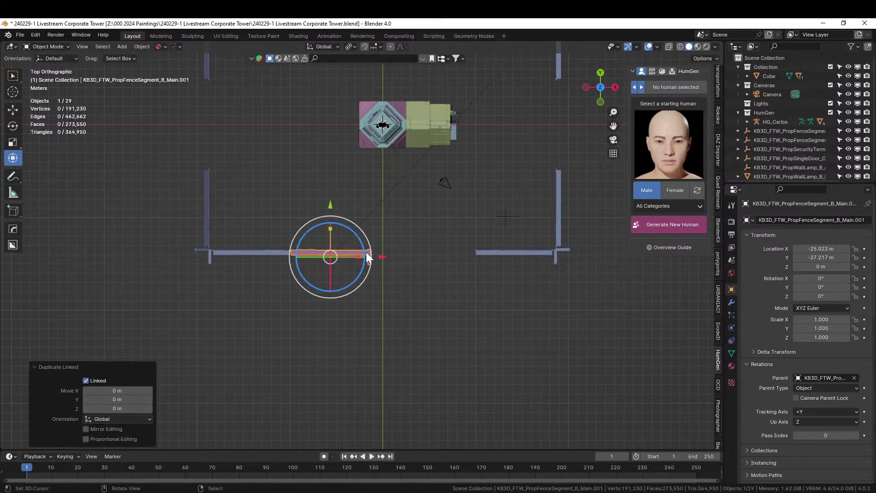
{"action": "left_click_drag", "start_coordinate": [381, 256], "coordinate": [461, 268]}
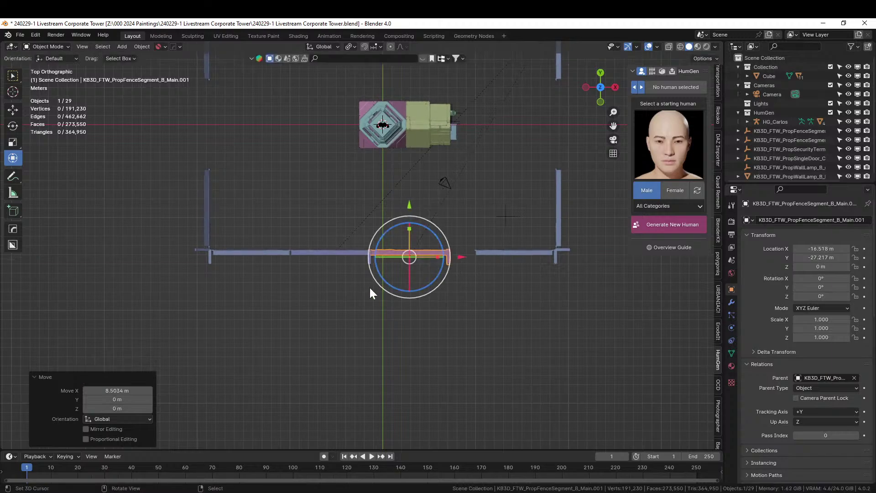
Step: Shift both straight fence panels about 1.38 m along X and move the corner fences about 1.52 m back along negative X
{"action": "left_click", "coordinate": [322, 254], "text": "shift"}
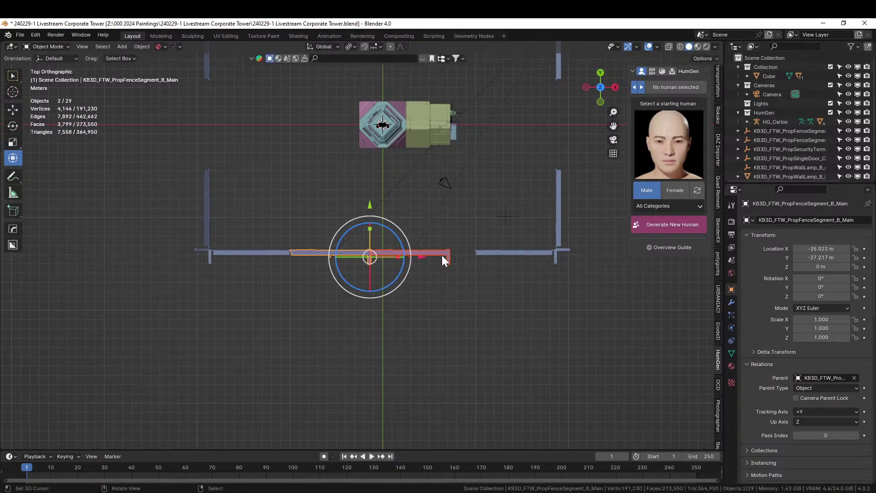
{"action": "left_click_drag", "start_coordinate": [422, 255], "coordinate": [432, 262]}
{"action": "left_click", "coordinate": [504, 250]}
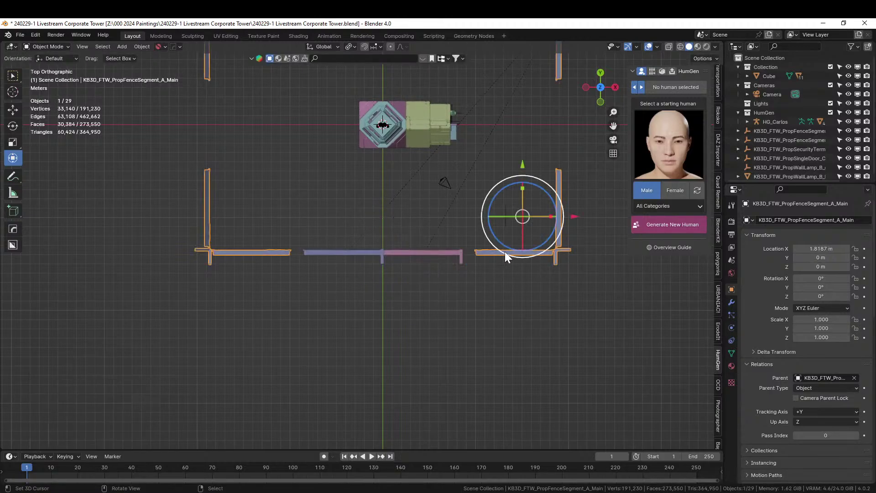
{"action": "left_click_drag", "start_coordinate": [573, 217], "coordinate": [562, 216]}
{"action": "middle_click_drag", "start_coordinate": [556, 298], "coordinate": [554, 264]}
{"action": "scroll", "coordinate": [474, 297], "scroll_direction": "up", "scroll_amount": 3}
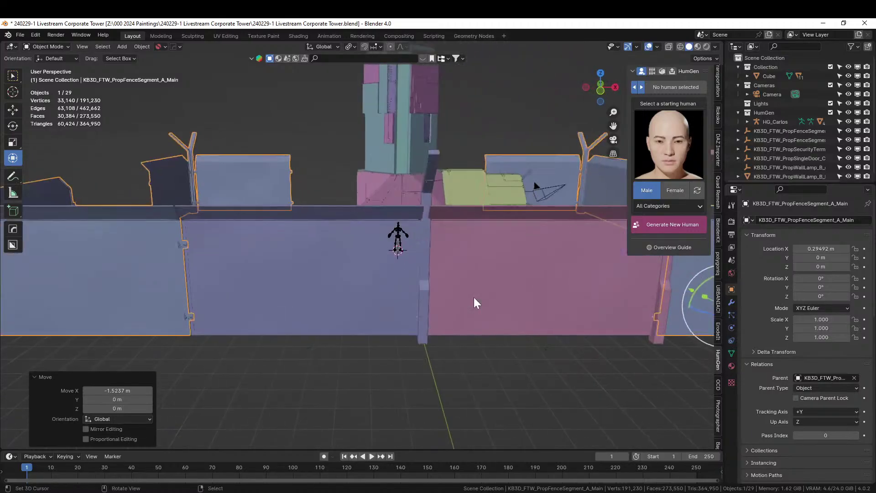
{"action": "middle_click_drag", "start_coordinate": [474, 299], "coordinate": [288, 297]}
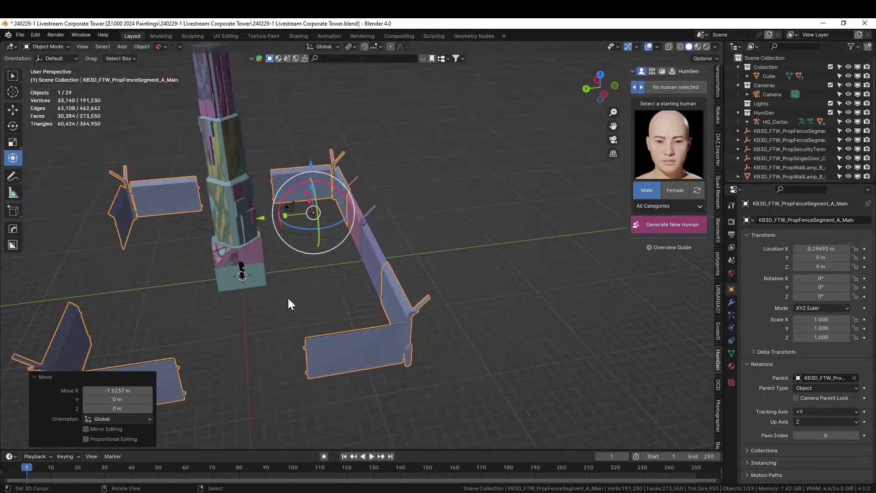
{"action": "middle_click_drag", "start_coordinate": [305, 287], "coordinate": [372, 256]}
{"action": "right_click", "coordinate": [408, 257]}
{"action": "right_click", "coordinate": [335, 252], "text": "shift"}
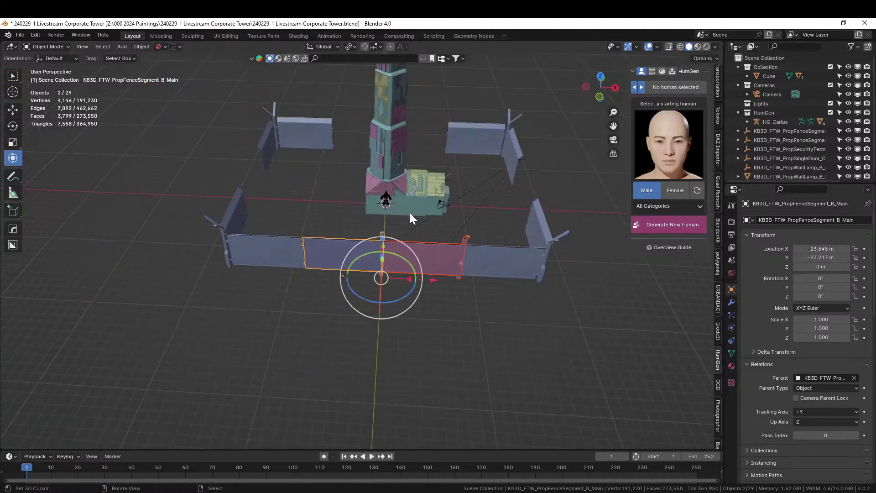
{"action": "right_click", "coordinate": [435, 179], "text": "shift"}
Step: Mirror both straight fence panels across Y to the opposite side of the tower, using the roof panel as the mirror object
{"action": "middle_click_drag", "start_coordinate": [435, 179], "coordinate": [441, 286]}
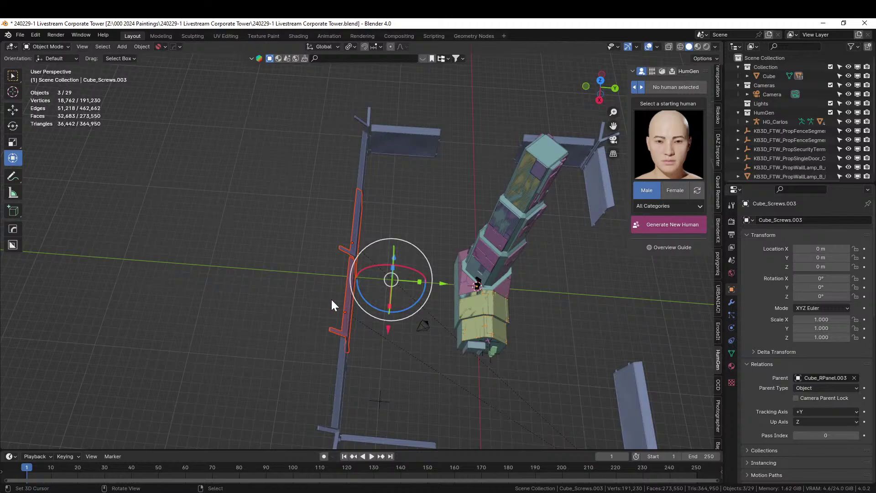
{"action": "right_click", "coordinate": [352, 292]}
{"action": "right_click", "coordinate": [358, 239], "text": "shift"}
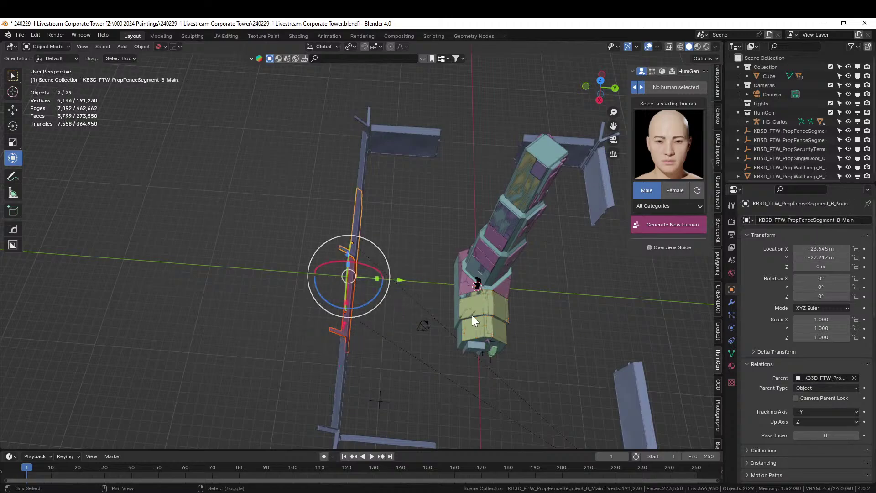
{"action": "right_click", "coordinate": [470, 301], "text": "shift"}
{"action": "key", "text": "alt+x"}
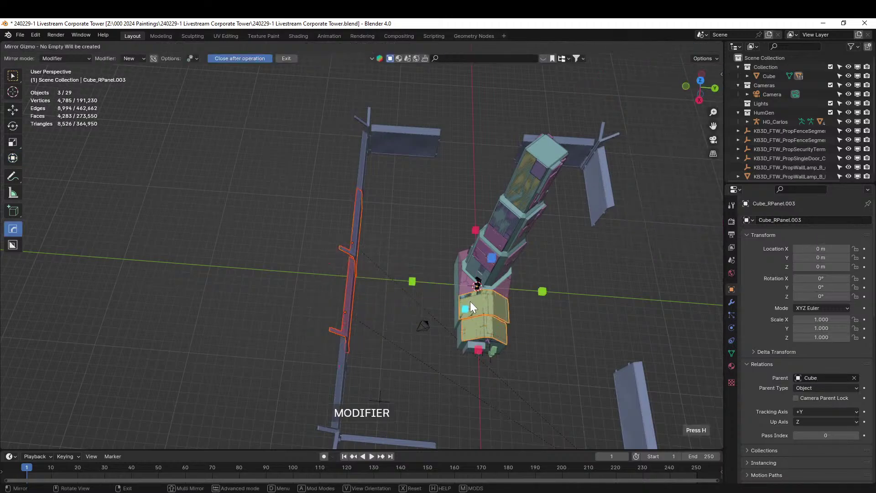
{"action": "left_click", "coordinate": [415, 281]}
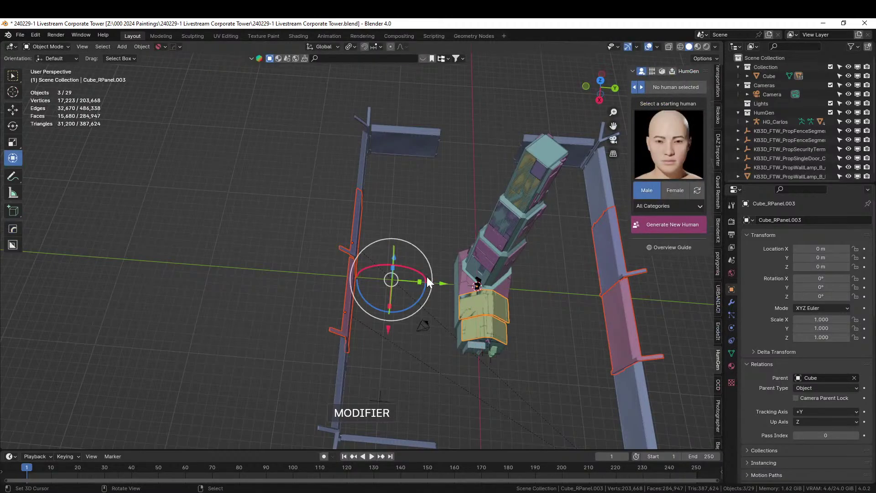
Step: Make an in-place linked duplicate of the first straight fence segment B and rotate it 90° and then -180° about Z
{"action": "middle_click_drag", "start_coordinate": [564, 302], "coordinate": [484, 278]}
{"action": "left_click", "coordinate": [191, 230]}
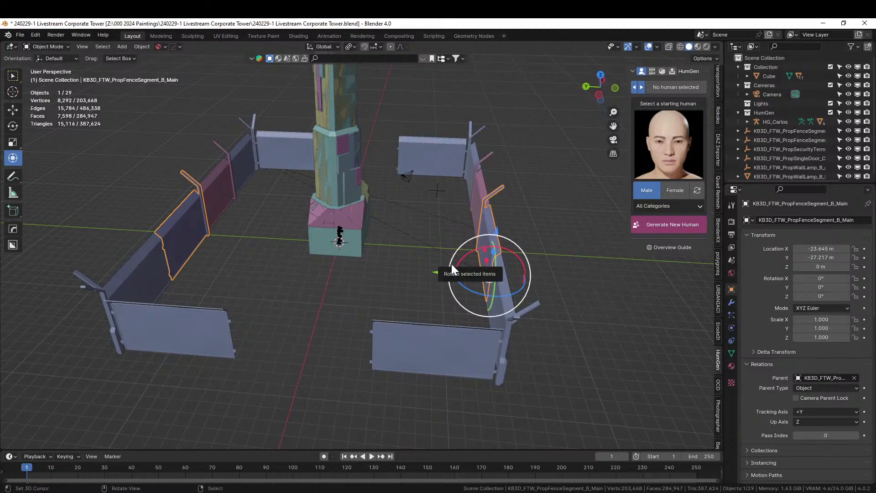
{"action": "key", "text": "alt+d"}
{"action": "key", "text": "Escape"}
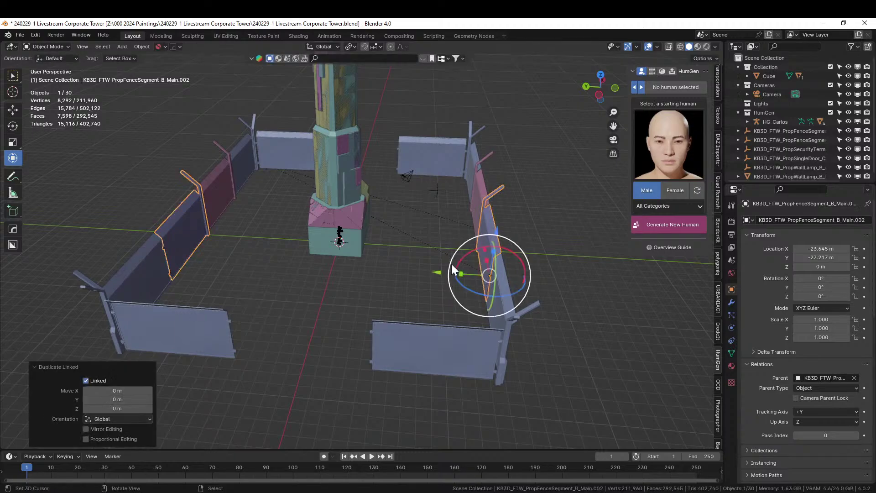
{"action": "type", "text": "rz"}
{"action": "type", "text": "90"}
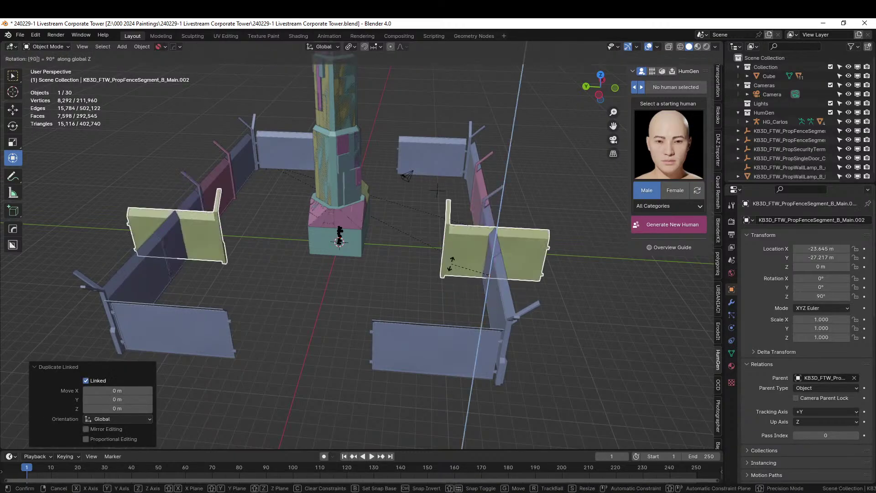
{"action": "key", "text": "Return"}
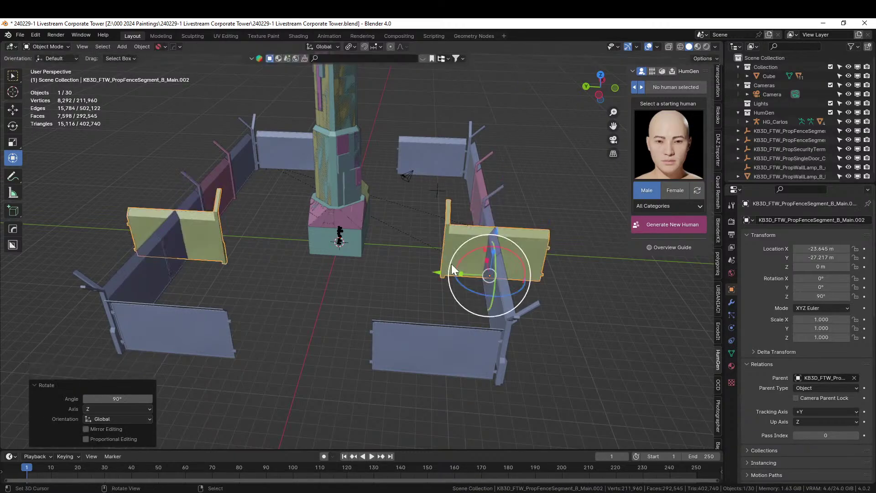
{"action": "type", "text": "r"}
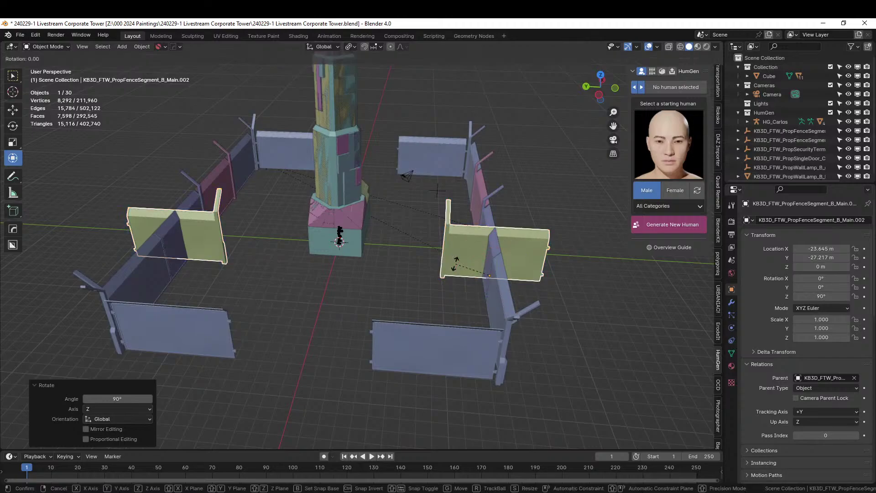
{"action": "type", "text": "z-180"}
{"action": "key", "text": "Return"}
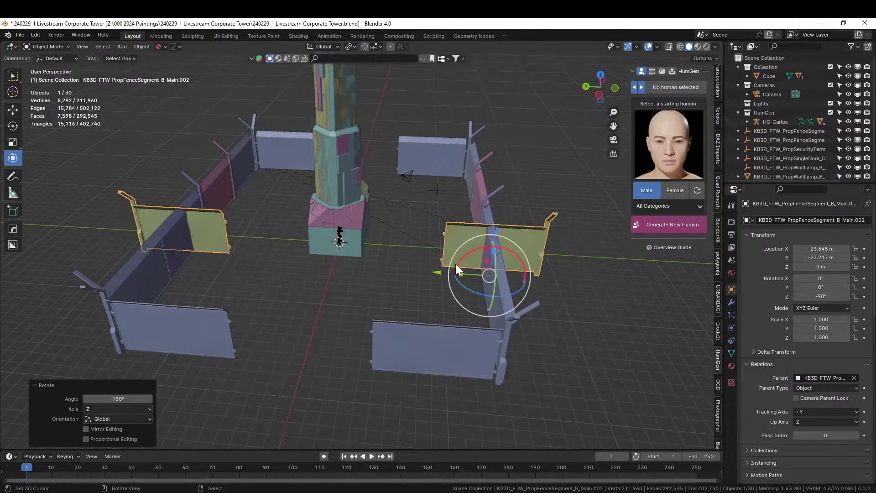
Step: Move the rotated fence panel about 10 m along Y and shift it along X into the gap between the rear corner fences
{"action": "left_click_drag", "start_coordinate": [436, 270], "coordinate": [326, 272]}
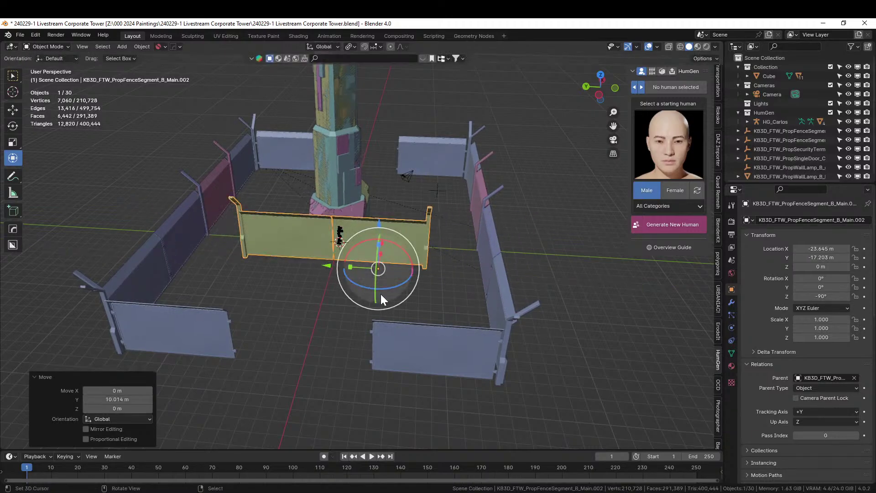
{"action": "middle_click_drag", "start_coordinate": [380, 294], "coordinate": [420, 259]}
{"action": "left_click_drag", "start_coordinate": [412, 257], "coordinate": [280, 281]}
Step: Select the corner fences with both straight side panels and move them about 3.61 m outward along negative Y
{"action": "left_click", "coordinate": [307, 384]}
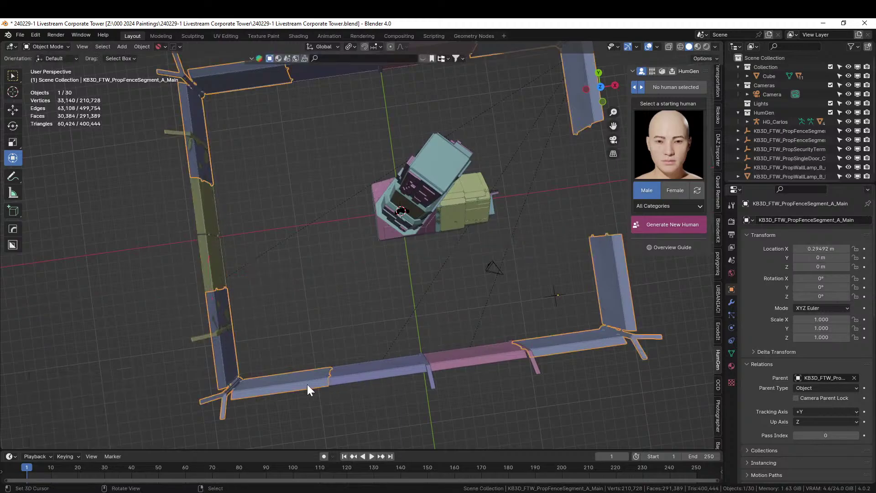
{"action": "left_click", "coordinate": [374, 373], "text": "shift"}
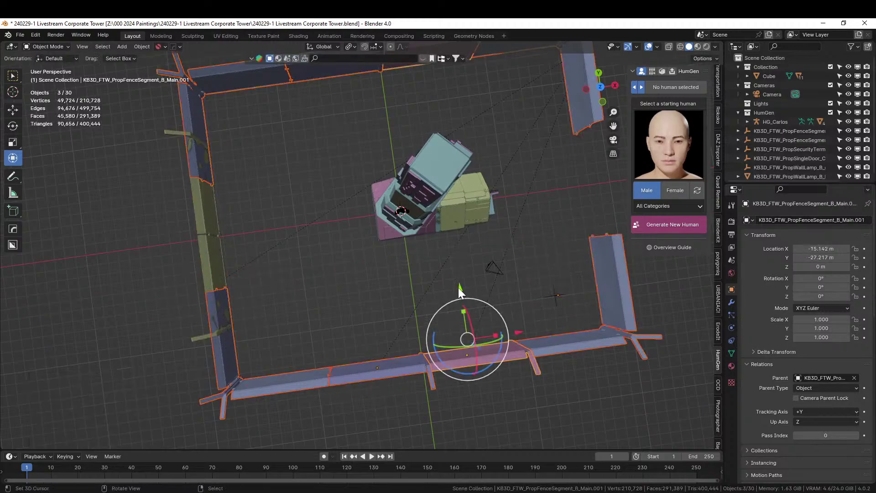
{"action": "key", "text": "shift+d"}
{"action": "key", "text": "y"}
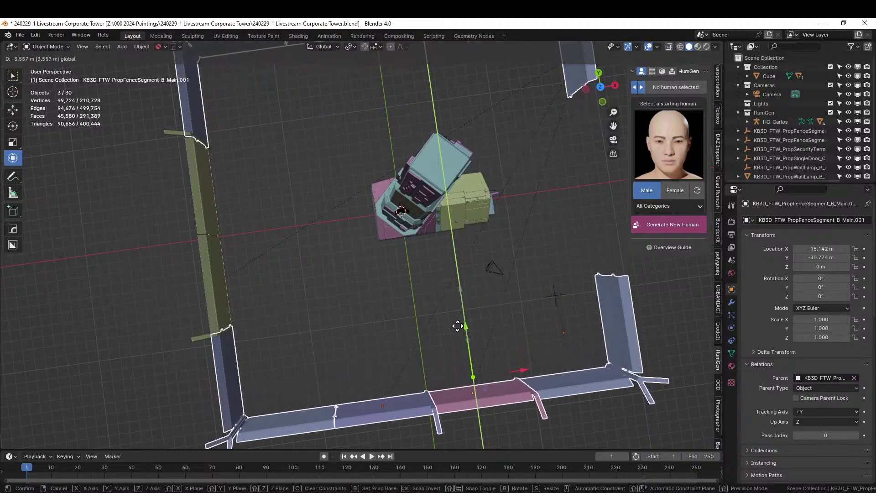
{"action": "left_click", "coordinate": [458, 329]}
Step: Mirror the rear fence panel across X to the front of the site, using the roof panel as the mirror object
{"action": "middle_click_drag", "start_coordinate": [458, 328], "coordinate": [656, 242]}
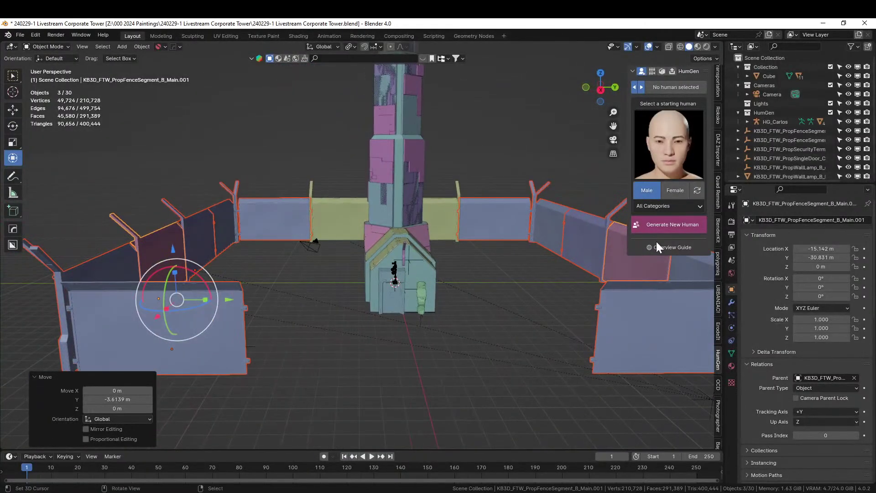
{"action": "middle_click_drag", "start_coordinate": [620, 229], "coordinate": [543, 289]}
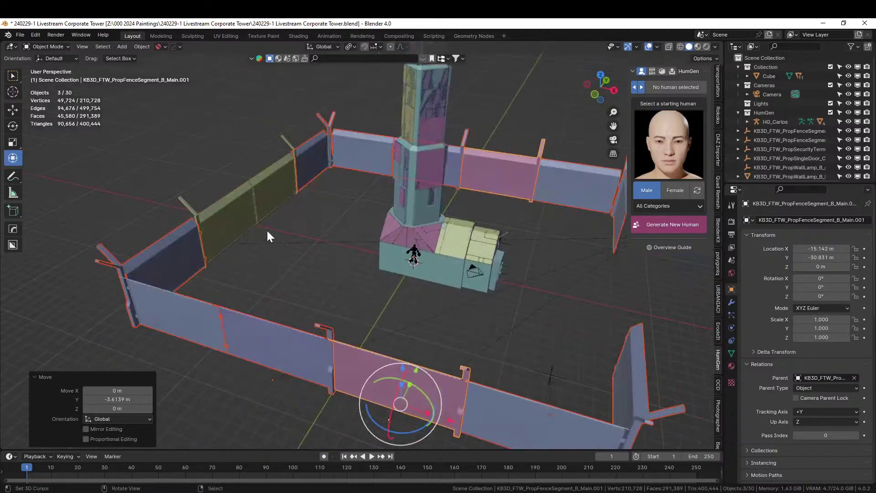
{"action": "left_click", "coordinate": [248, 224]}
{"action": "left_click", "coordinate": [456, 237], "text": "shift"}
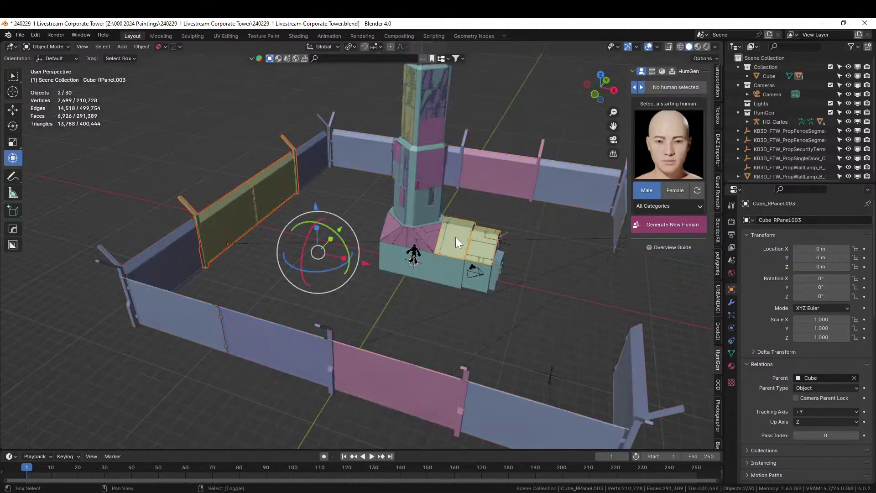
{"action": "key", "text": "alt+x"}
{"action": "left_click", "coordinate": [354, 247]}
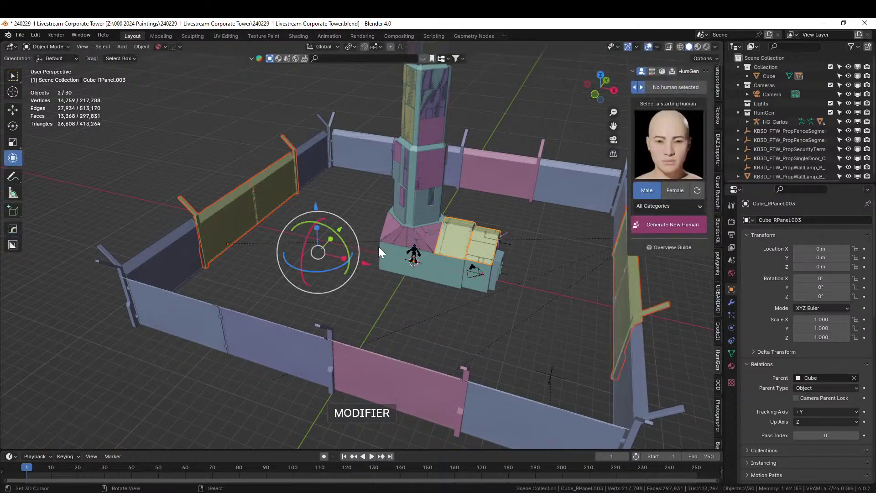
Step: Deselect everything and save the corporate tower file
{"action": "middle_click_drag", "start_coordinate": [379, 247], "coordinate": [303, 230]}
{"action": "left_click", "coordinate": [286, 239]}
{"action": "scroll", "coordinate": [287, 241], "scroll_direction": "down", "scroll_amount": 3}
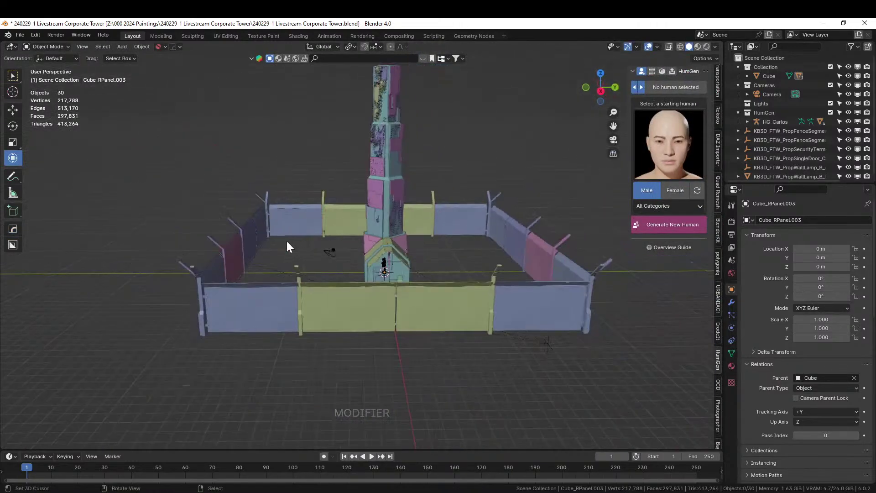
{"action": "key", "text": "ctrl+s"}
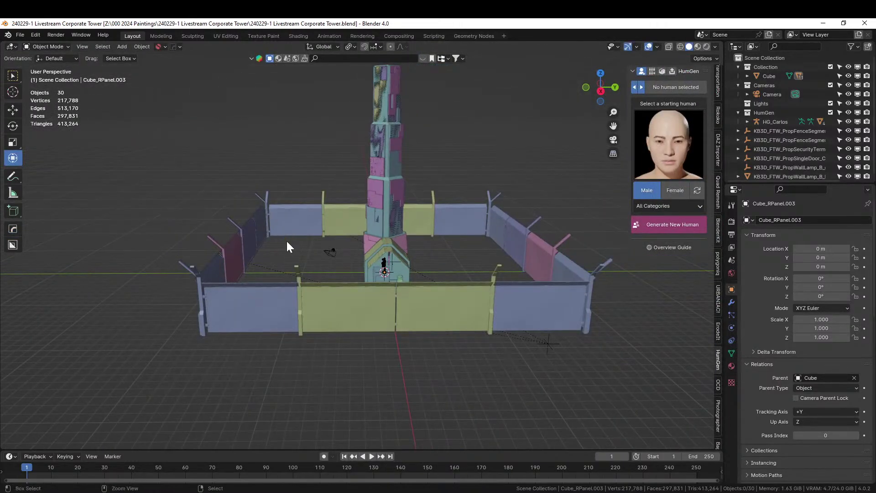
Step: Examine the fenced compound and tower entrance in rendered shading, and return the viewport to solid shading
{"action": "left_click", "coordinate": [707, 47]}
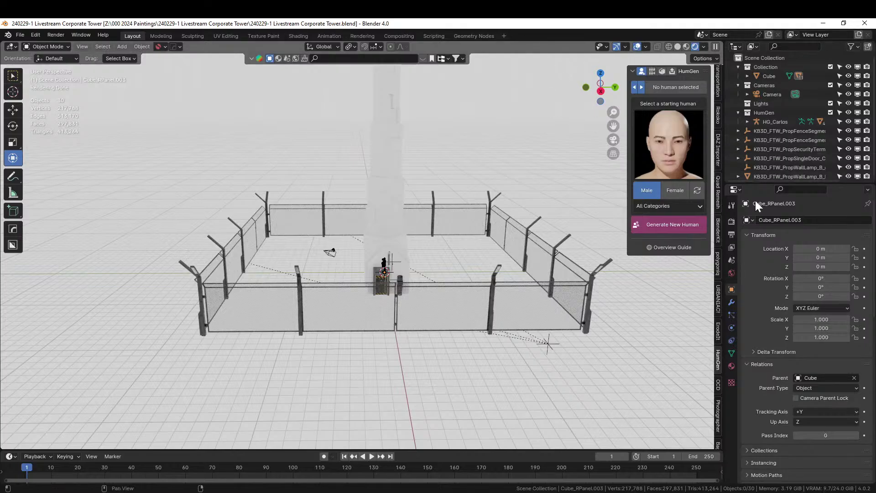
{"action": "mouse_move", "coordinate": [415, 254]}
{"action": "middle_mouse_down"}
{"action": "mouse_move", "coordinate": [414, 240]}
{"action": "mouse_move", "coordinate": [395, 244]}
{"action": "mouse_move", "coordinate": [502, 247]}
{"action": "mouse_move", "coordinate": [509, 294]}
{"action": "mouse_move", "coordinate": [485, 288]}
{"action": "mouse_move", "coordinate": [396, 221]}
{"action": "mouse_move", "coordinate": [337, 241]}
{"action": "mouse_move", "coordinate": [346, 238]}
{"action": "middle_mouse_up"}
{"action": "scroll", "coordinate": [415, 239], "scroll_direction": "up", "scroll_amount": 5}
{"action": "scroll", "coordinate": [397, 221], "scroll_direction": "up", "scroll_amount": 3}
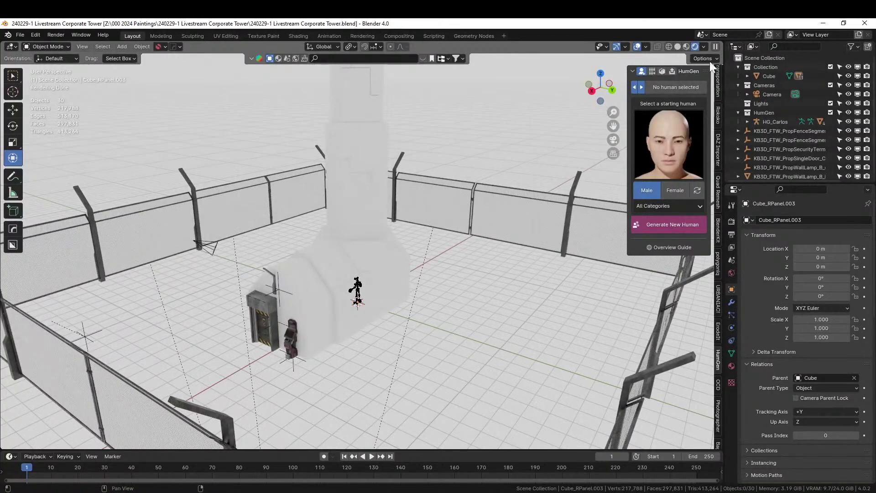
{"action": "left_click", "coordinate": [677, 46]}
{"action": "mouse_move", "coordinate": [447, 180]}
{"action": "middle_mouse_down"}
{"action": "mouse_move", "coordinate": [469, 227]}
{"action": "mouse_move", "coordinate": [443, 167]}
{"action": "middle_mouse_up"}
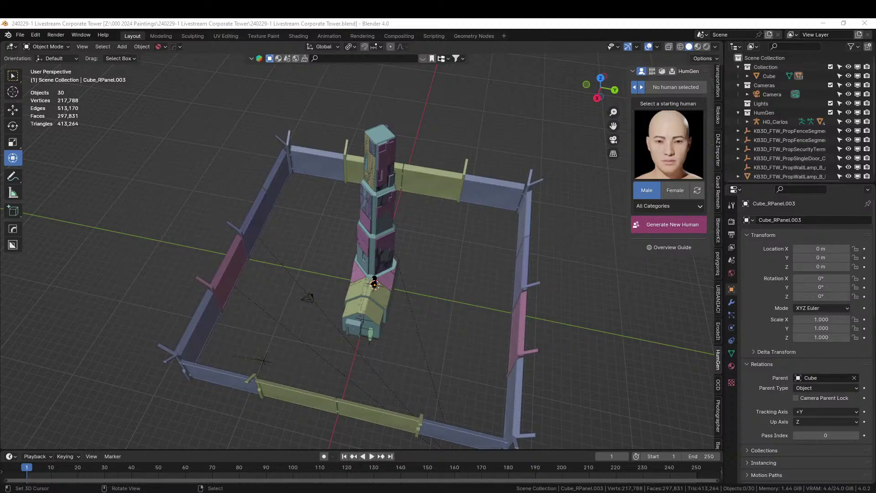
Step: Add the kit's lamp post D prop, clear its parent, and raise it about 23.49 m along Z onto the tower top
{"action": "left_click_drag", "start_coordinate": [410, 30], "coordinate": [382, 133]}
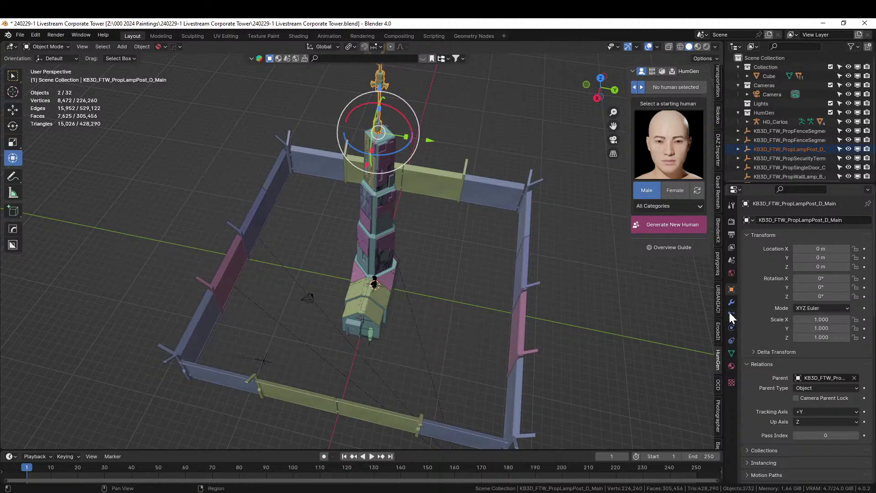
{"action": "left_click", "coordinate": [854, 378]}
{"action": "key", "text": "g"}
{"action": "key", "text": "z"}
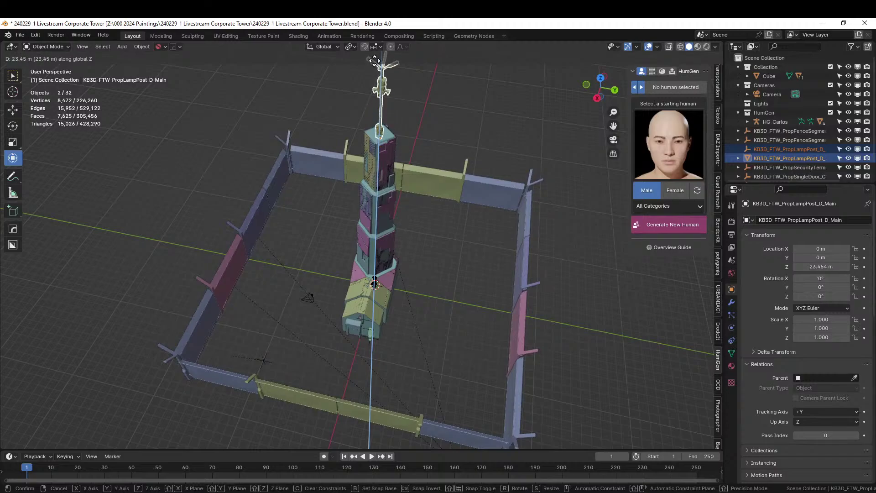
{"action": "left_click", "coordinate": [374, 60]}
Step: Select only the lamp post mesh on the tower top and scale it uniformly to about 1.726
{"action": "middle_click_drag", "start_coordinate": [390, 94], "coordinate": [356, 233]}
{"action": "scroll", "coordinate": [354, 220], "scroll_direction": "up", "scroll_amount": 4}
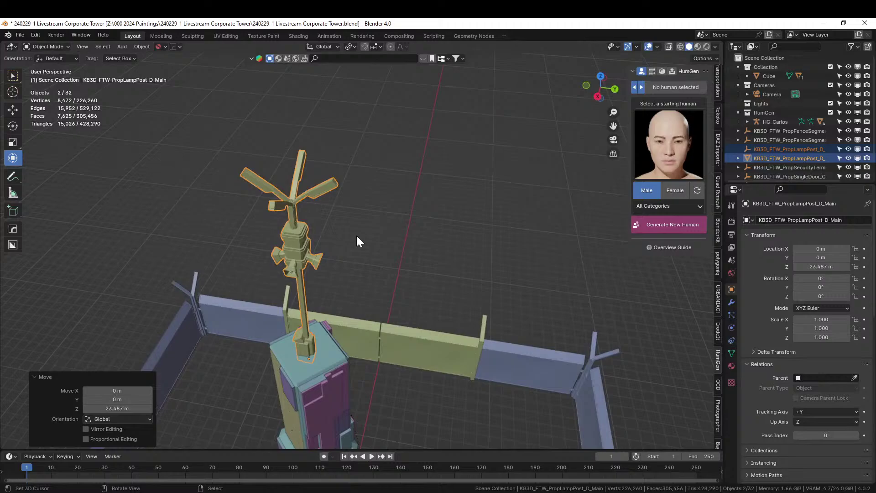
{"action": "left_click", "coordinate": [292, 244]}
{"action": "key", "text": "s"}
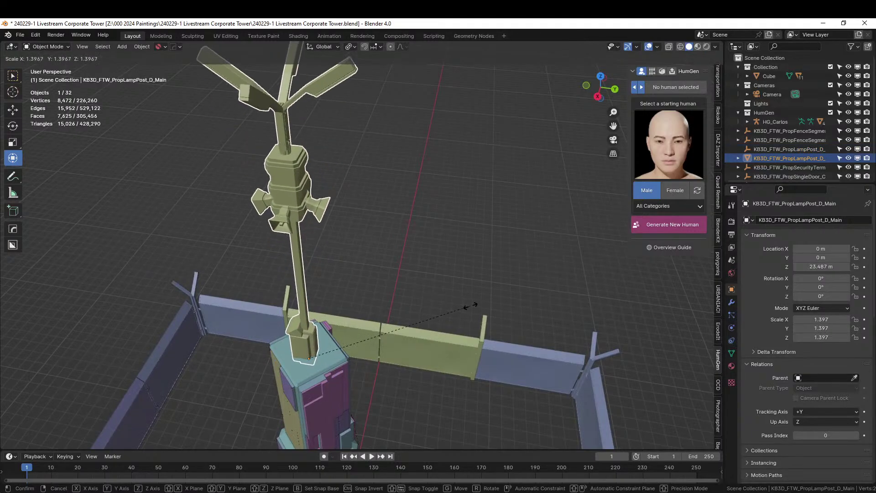
{"action": "left_click", "coordinate": [510, 297]}
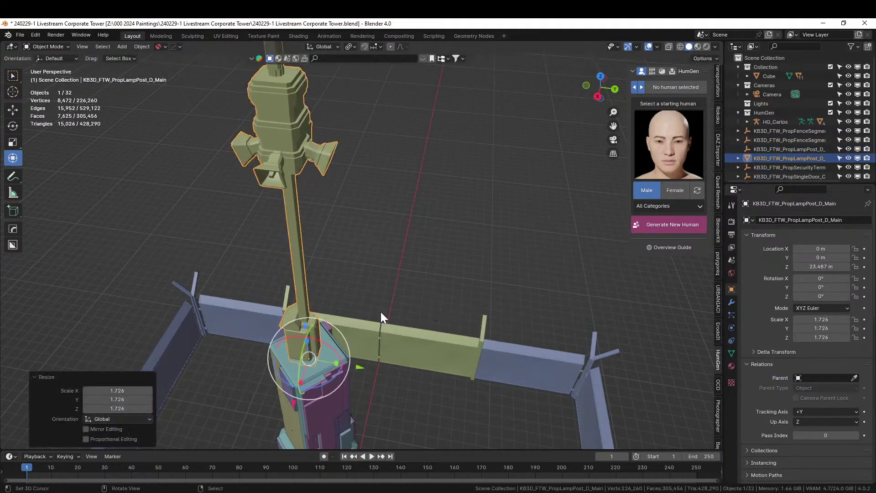
Step: Clear the lamp post's location and raise it about 23.486 m along Z to stand on the tower top
{"action": "key", "text": "alt+g"}
{"action": "key", "text": "g"}
{"action": "key", "text": "z"}
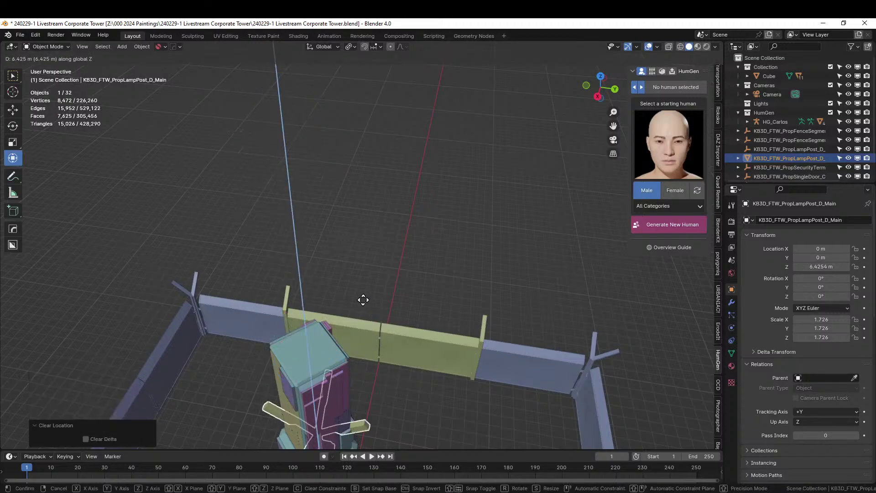
{"action": "left_click", "coordinate": [331, 137]}
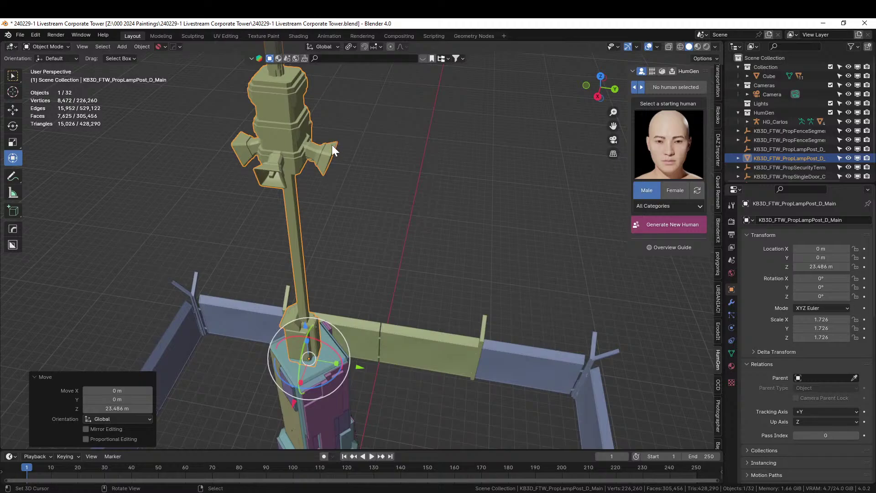
Step: Examine the lamp post's base and shaft on the tower top up close in solid and rendered shading
{"action": "middle_click_drag", "start_coordinate": [349, 257], "coordinate": [315, 294]}
{"action": "scroll", "coordinate": [377, 276], "scroll_direction": "up", "scroll_amount": 3}
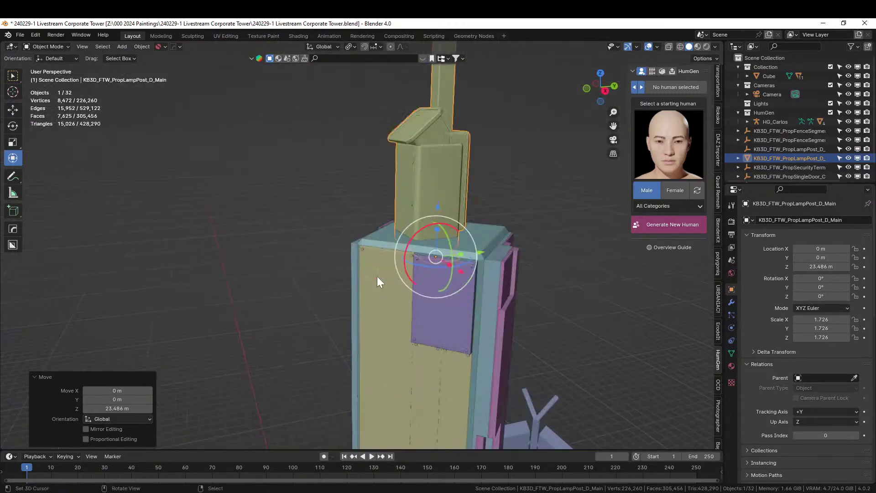
{"action": "middle_click_drag", "start_coordinate": [377, 275], "coordinate": [338, 338], "text": "shift"}
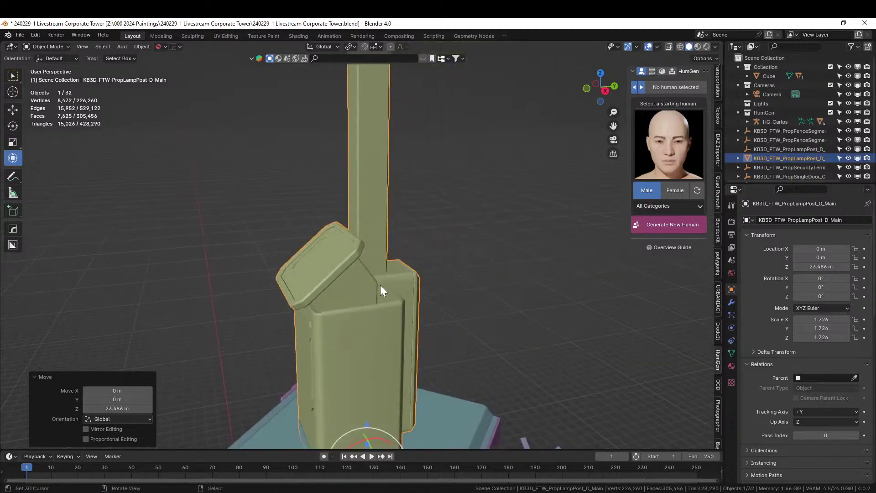
{"action": "scroll", "coordinate": [377, 282], "scroll_direction": "down", "scroll_amount": 5}
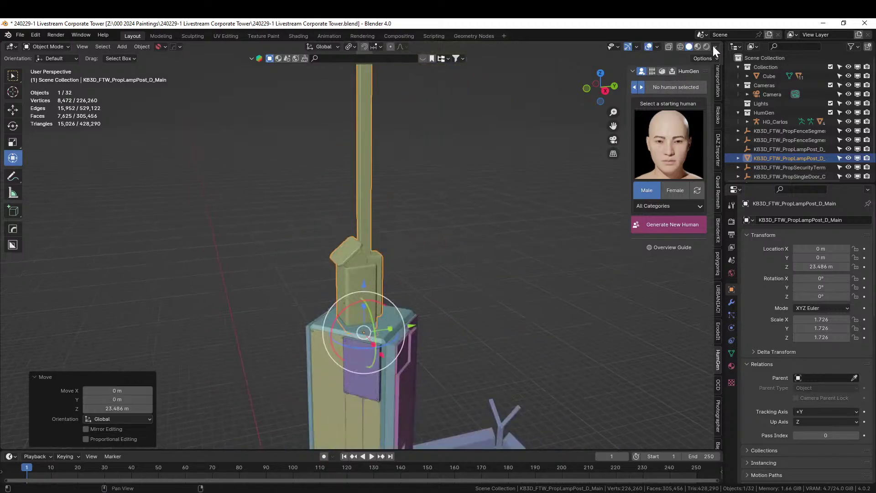
{"action": "mouse_move", "coordinate": [378, 306]}
{"action": "middle_mouse_down"}
{"action": "mouse_move", "coordinate": [404, 329]}
{"action": "mouse_move", "coordinate": [375, 302]}
{"action": "middle_mouse_up"}
{"action": "scroll", "coordinate": [393, 324], "scroll_direction": "up", "scroll_amount": 2}
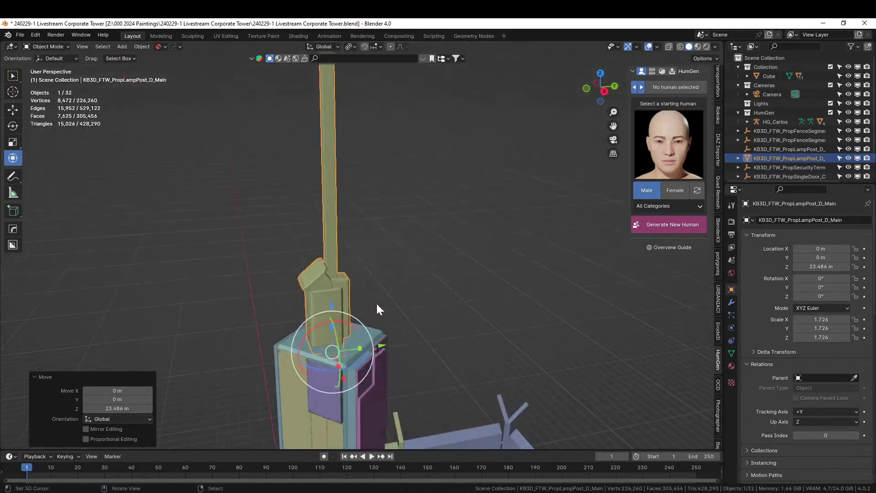
{"action": "left_click", "coordinate": [707, 46]}
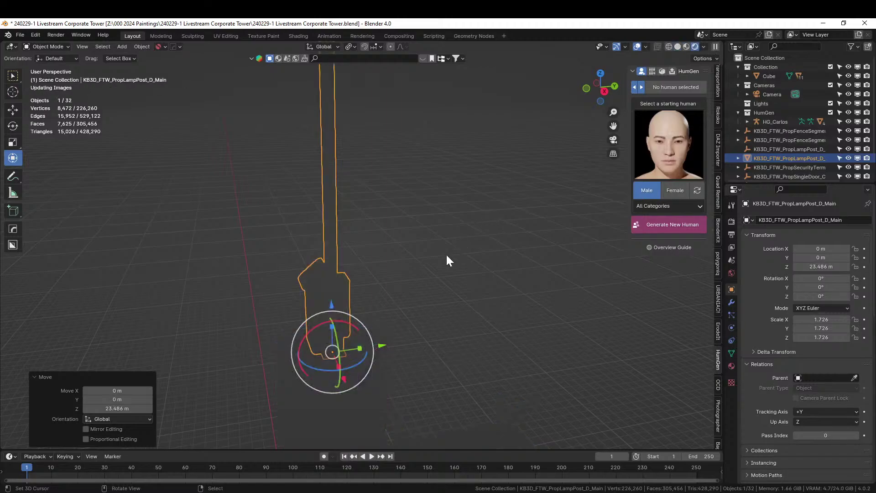
{"action": "scroll", "coordinate": [446, 260], "scroll_direction": "up", "scroll_amount": 3}
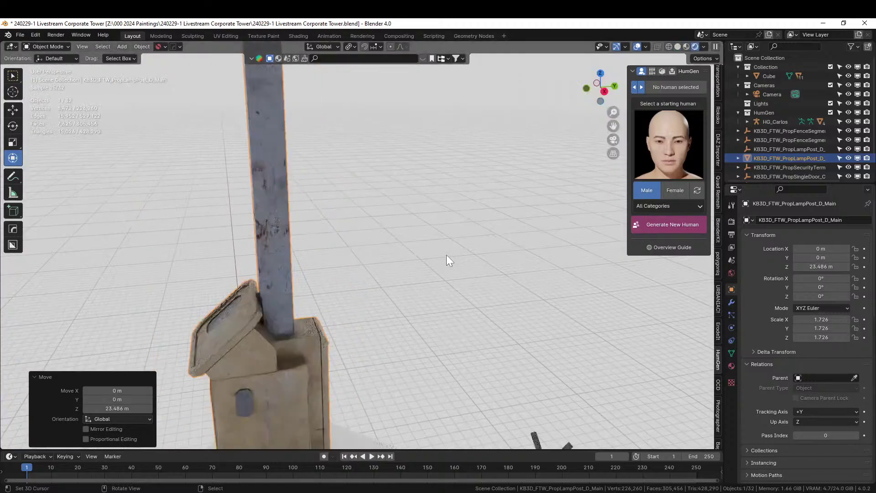
{"action": "scroll", "coordinate": [447, 255], "scroll_direction": "down", "scroll_amount": 4}
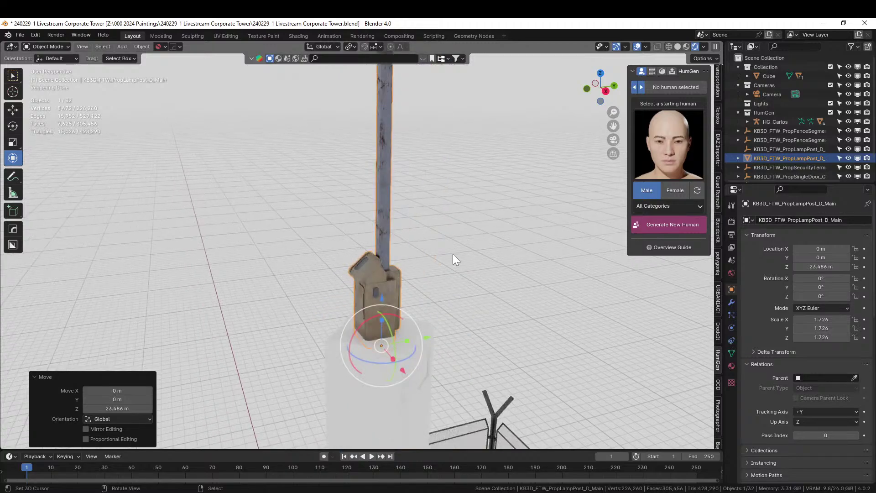
{"action": "scroll", "coordinate": [366, 274], "scroll_direction": "down", "scroll_amount": 2}
{"action": "middle_click_drag", "start_coordinate": [366, 275], "coordinate": [352, 264]}
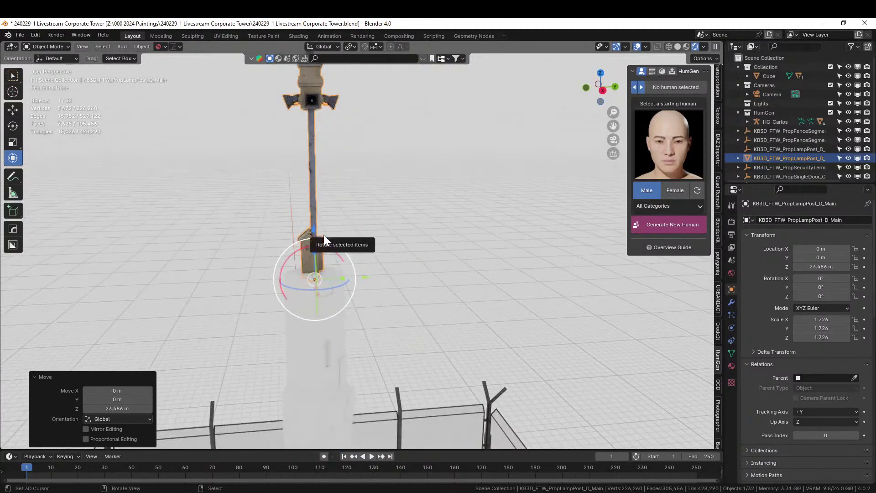
Step: Mirror the lamp post across its Y axis with a Hard Ops mirror modifier and deselect it
{"action": "key", "text": "alt+x"}
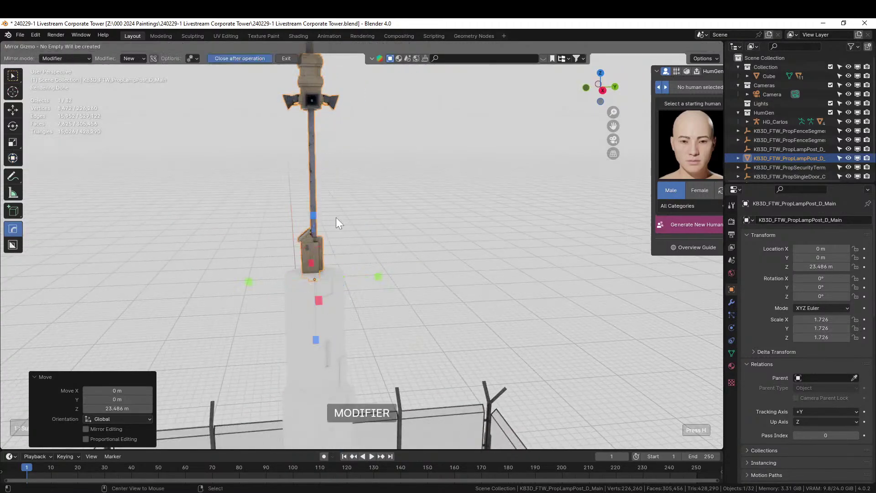
{"action": "left_click", "coordinate": [248, 280]}
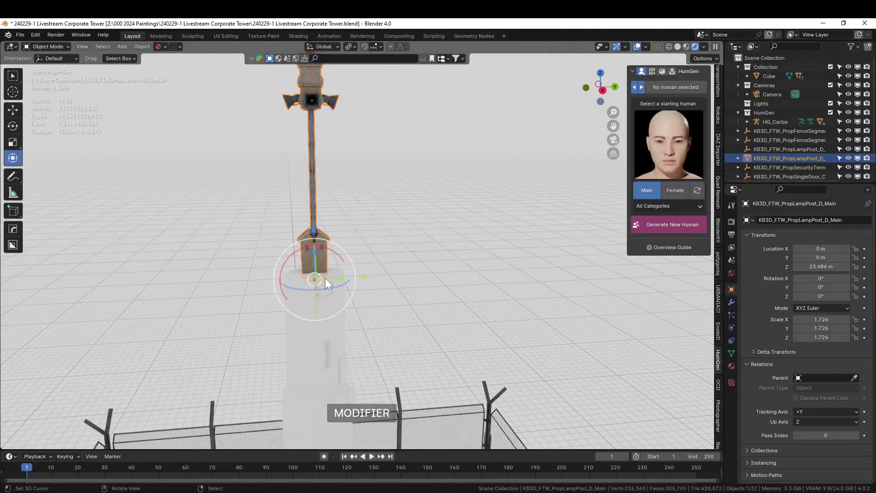
{"action": "right_click", "coordinate": [377, 275]}
{"action": "scroll", "coordinate": [377, 276], "scroll_direction": "down", "scroll_amount": 3}
{"action": "middle_click_drag", "start_coordinate": [377, 276], "coordinate": [474, 264]}
{"action": "scroll", "coordinate": [363, 279], "scroll_direction": "up", "scroll_amount": 3}
{"action": "scroll", "coordinate": [381, 264], "scroll_direction": "down", "scroll_amount": 4}
{"action": "scroll", "coordinate": [474, 259], "scroll_direction": "up", "scroll_amount": 3}
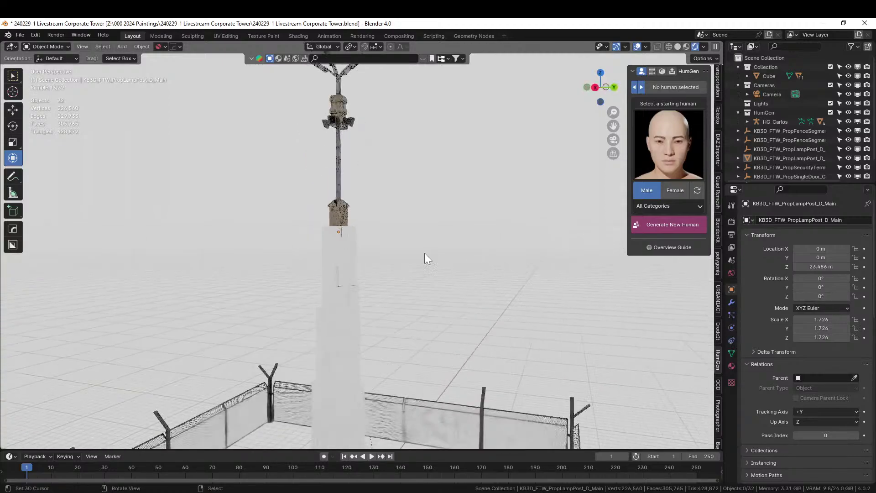
Step: Widen the lamp post by about 1.627 in X and Y only, keeping its height
{"action": "right_click", "coordinate": [337, 207]}
{"action": "key", "text": "s"}
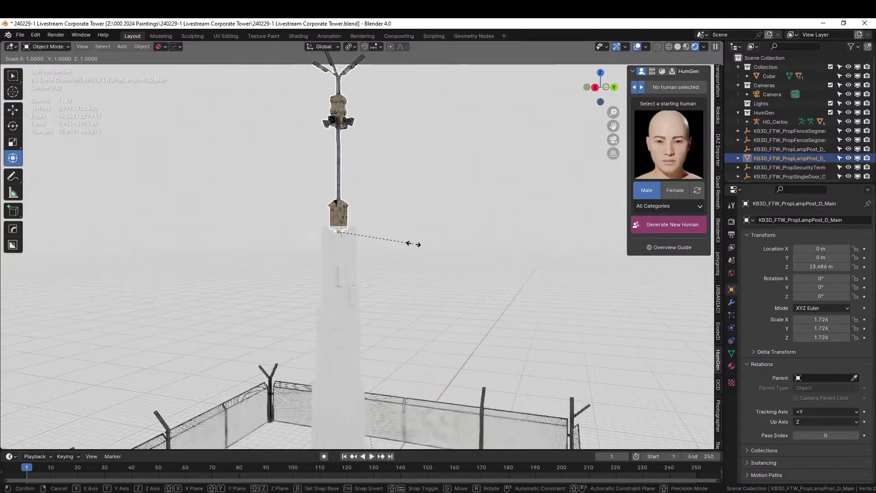
{"action": "key", "text": "shift+z"}
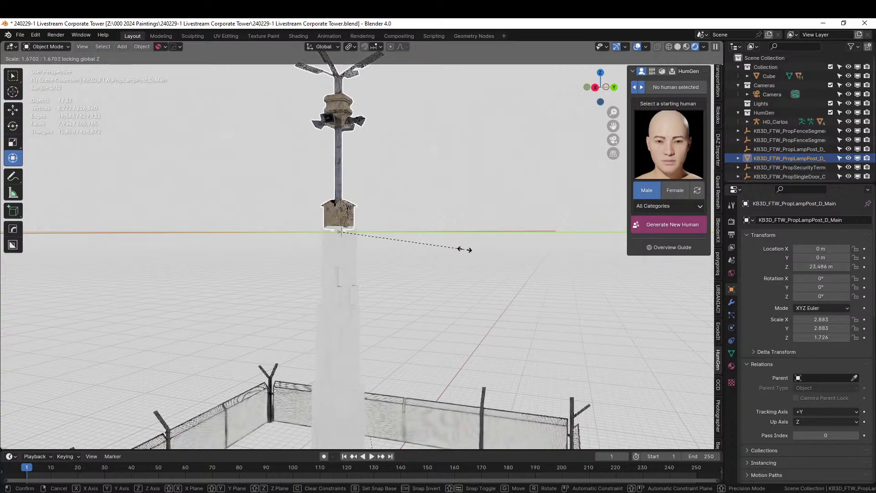
{"action": "left_click", "coordinate": [461, 248]}
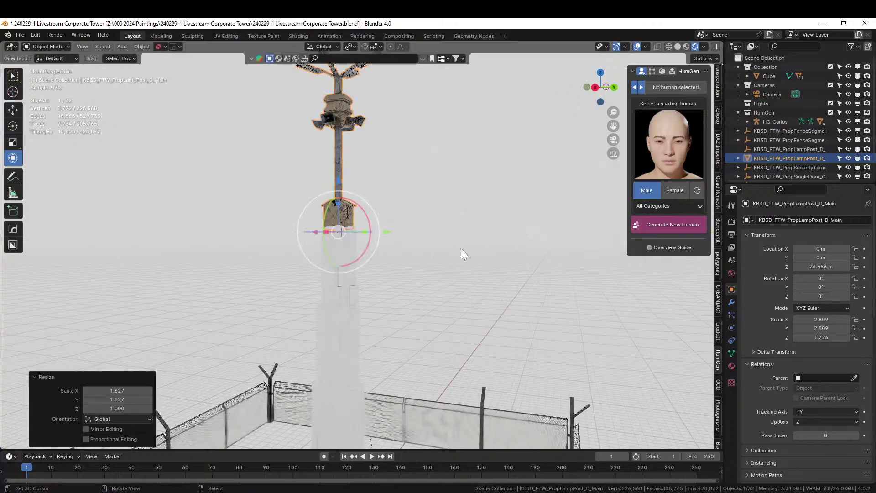
{"action": "mouse_move", "coordinate": [461, 249]}
{"action": "middle_mouse_down"}
{"action": "mouse_move", "coordinate": [472, 257]}
{"action": "mouse_move", "coordinate": [470, 296]}
{"action": "mouse_move", "coordinate": [463, 280]}
{"action": "mouse_move", "coordinate": [474, 259]}
{"action": "middle_mouse_up"}
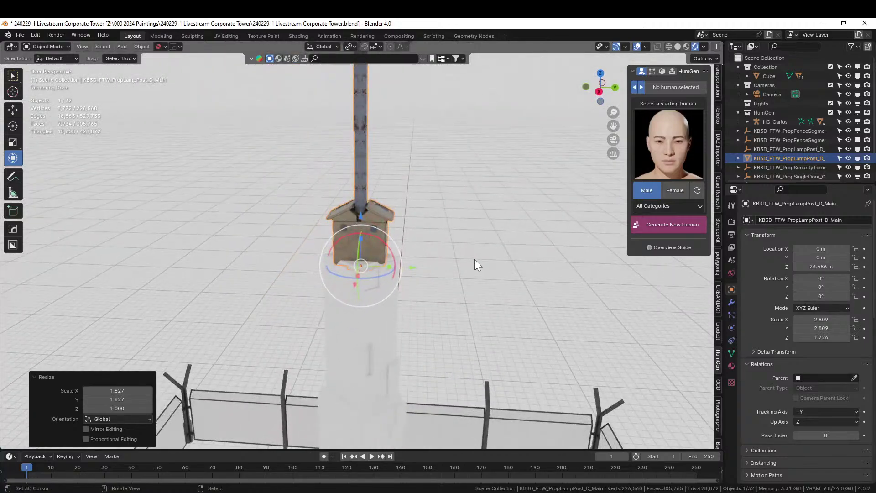
Step: Switch to solid shading and narrow the lamp post in X and Y only to a scale of about 2.331
{"action": "left_click", "coordinate": [678, 47]}
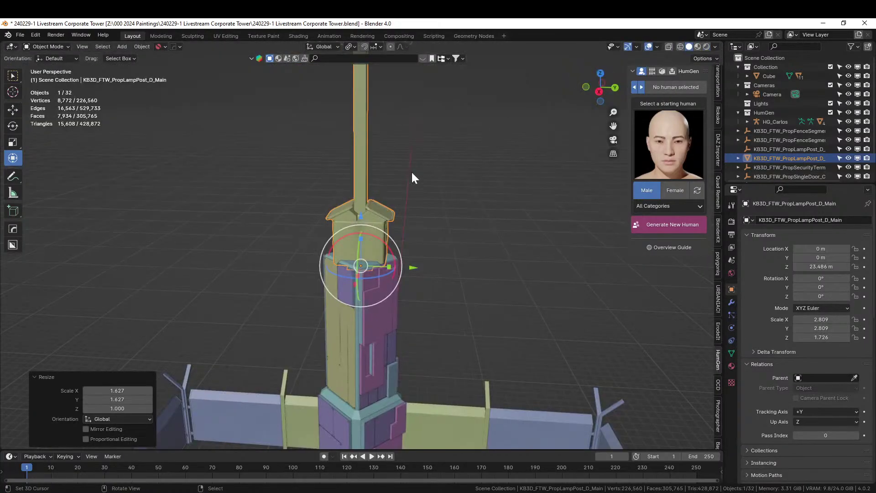
{"action": "mouse_move", "coordinate": [412, 178]}
{"action": "middle_mouse_down"}
{"action": "mouse_move", "coordinate": [401, 195]}
{"action": "mouse_move", "coordinate": [423, 252]}
{"action": "mouse_move", "coordinate": [382, 274]}
{"action": "middle_mouse_up"}
{"action": "key", "text": "s"}
{"action": "key", "text": "shift+z"}
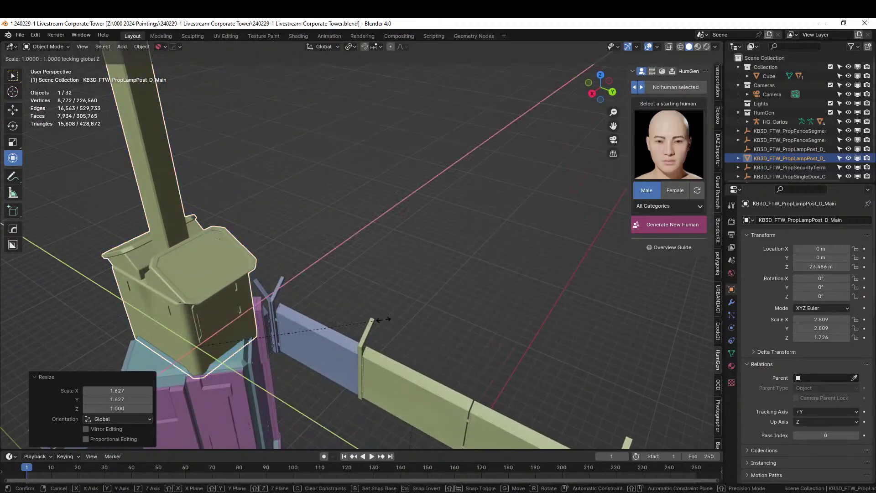
{"action": "left_click", "coordinate": [346, 305]}
{"action": "middle_click_drag", "start_coordinate": [347, 302], "coordinate": [336, 385]}
{"action": "middle_click_drag", "start_coordinate": [338, 388], "coordinate": [360, 378]}
{"action": "scroll", "coordinate": [360, 373], "scroll_direction": "up", "scroll_amount": 5}
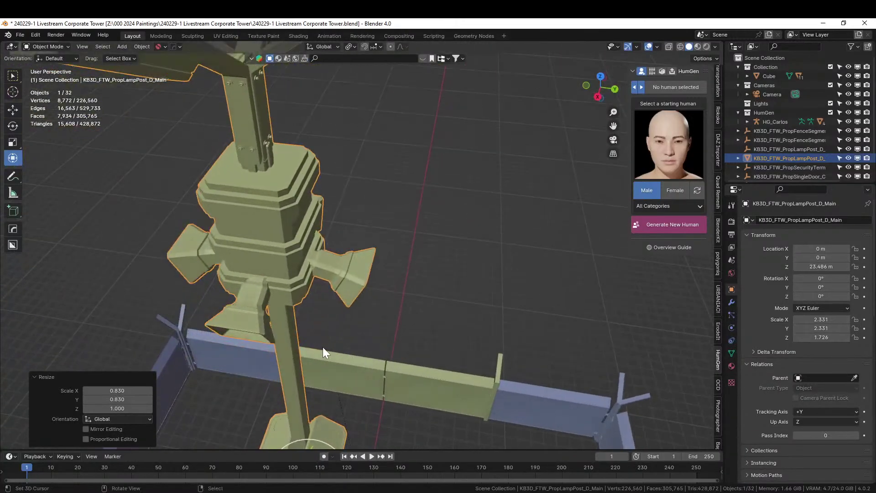
Step: Edit the lamp post mesh in face mode and delete the linked geometry of one floodlight on the upper housing
{"action": "key", "text": "Tab"}
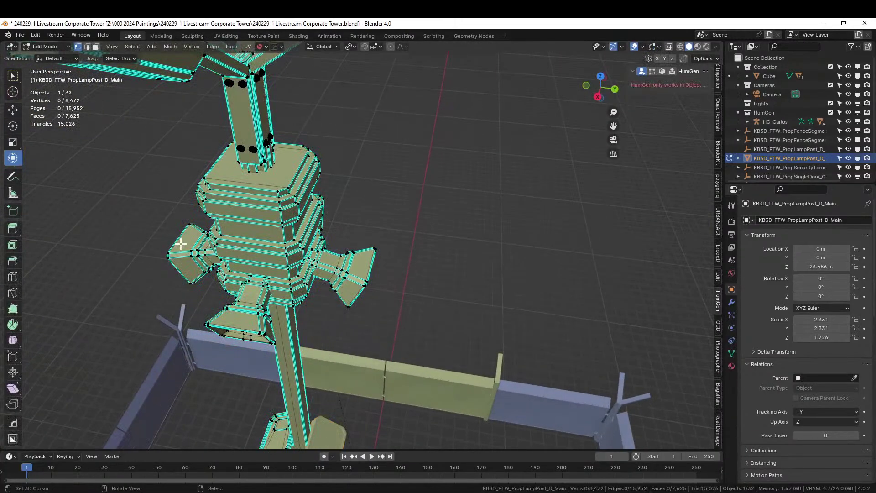
{"action": "key", "text": "3"}
{"action": "key", "text": "l"}
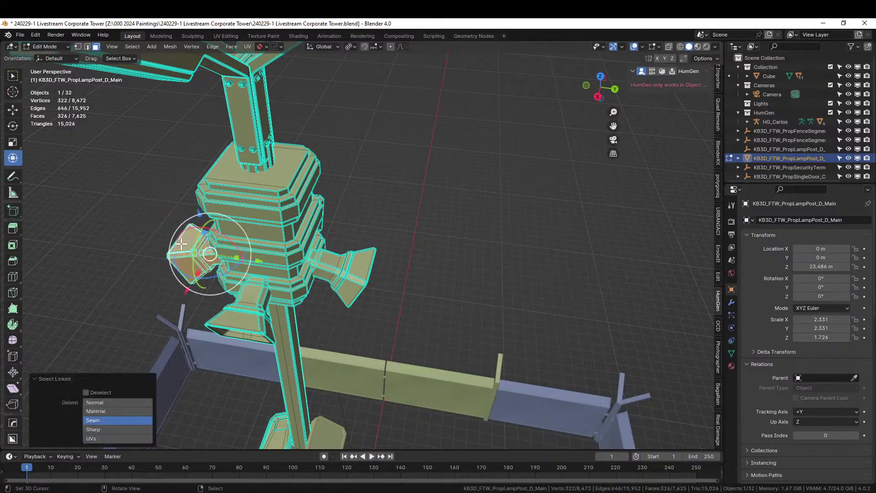
{"action": "key", "text": "x"}
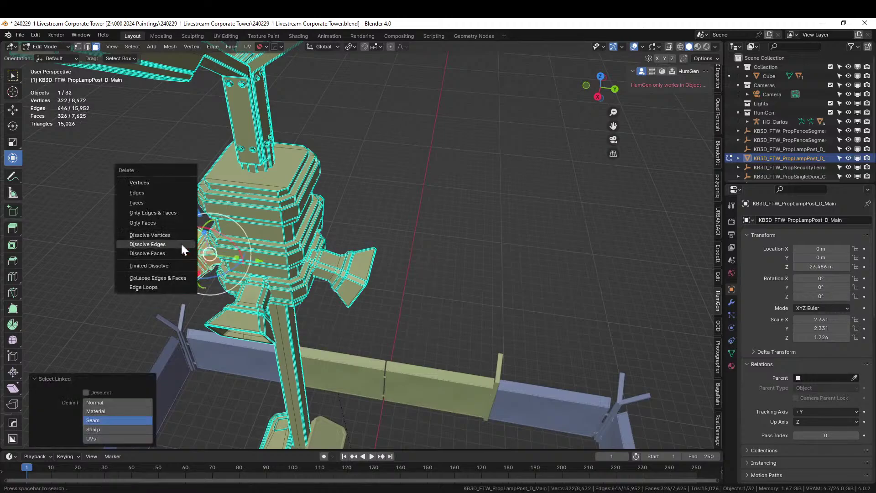
{"action": "left_click", "coordinate": [168, 183]}
{"action": "middle_click_drag", "start_coordinate": [168, 186], "coordinate": [272, 249]}
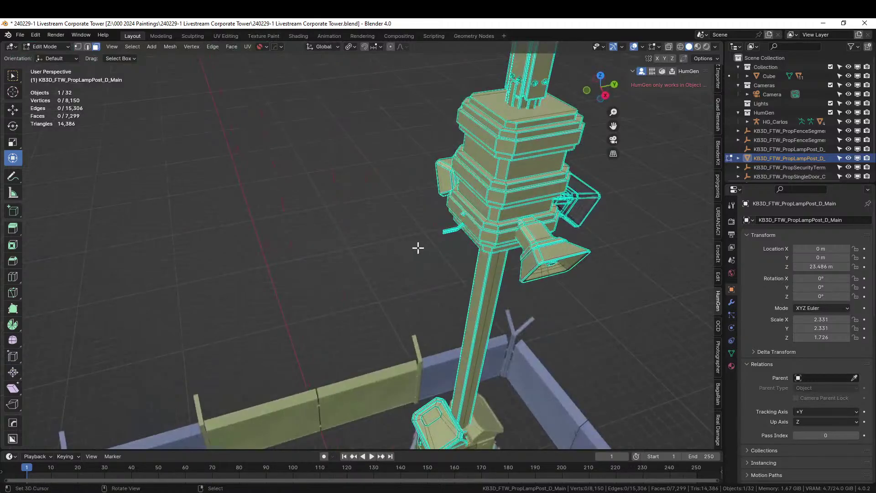
Step: Delete the linked geometry of the adjacent floodlight on the other side of the upper housing
{"action": "left_click", "coordinate": [560, 250]}
{"action": "key", "text": "ctrl+l"}
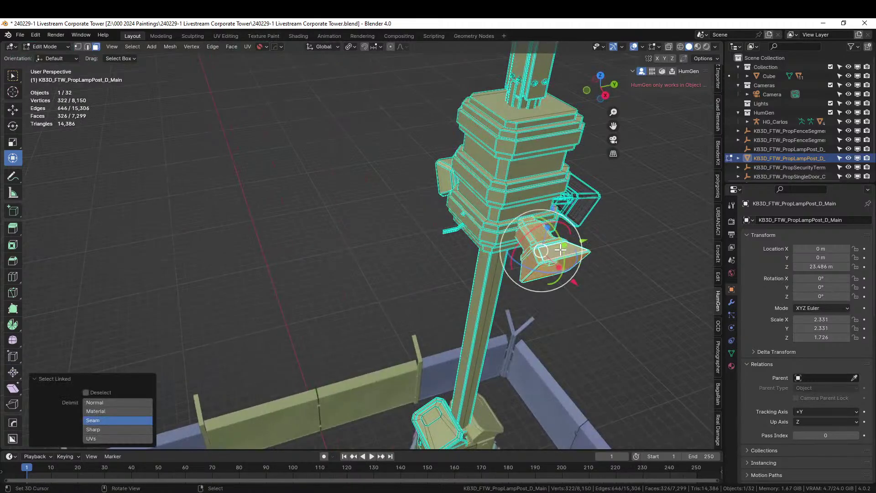
{"action": "key", "text": "x"}
{"action": "left_click", "coordinate": [559, 248]}
Step: Delete the leftover floodlight brackets and their small mounts below the housing, and return to Object Mode
{"action": "scroll", "coordinate": [535, 250], "scroll_direction": "up", "scroll_amount": 5}
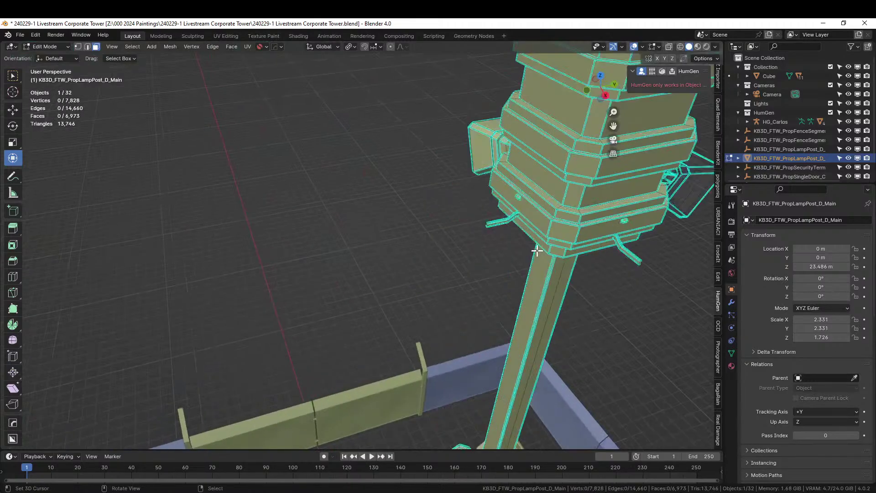
{"action": "middle_click_drag", "start_coordinate": [473, 259], "coordinate": [433, 248], "text": "shift"}
{"action": "left_click", "coordinate": [329, 273]}
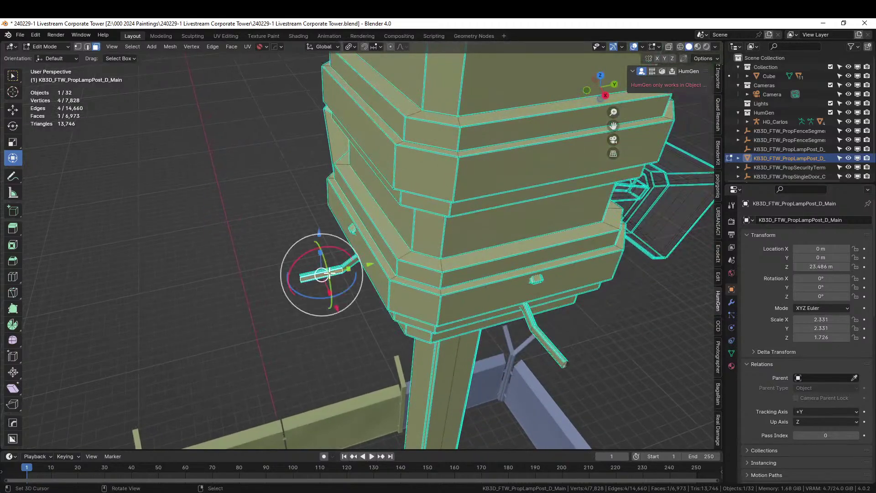
{"action": "key", "text": "l"}
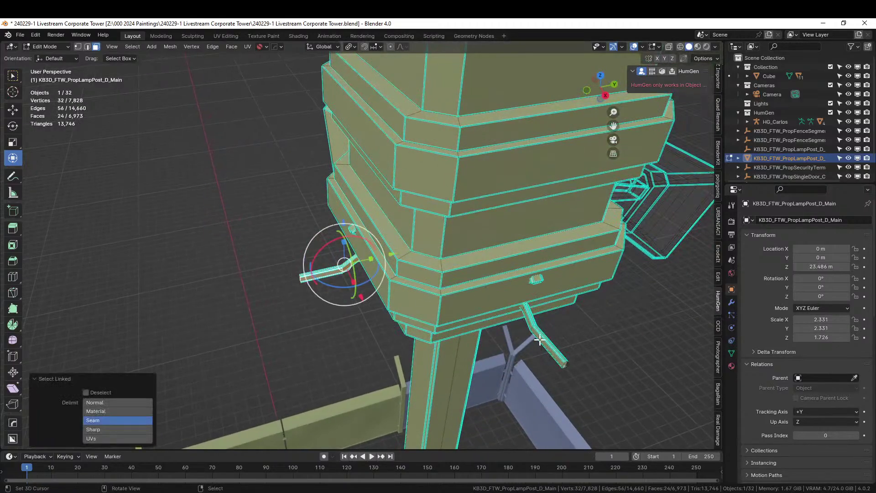
{"action": "key", "text": "l"}
{"action": "key", "text": "l"}
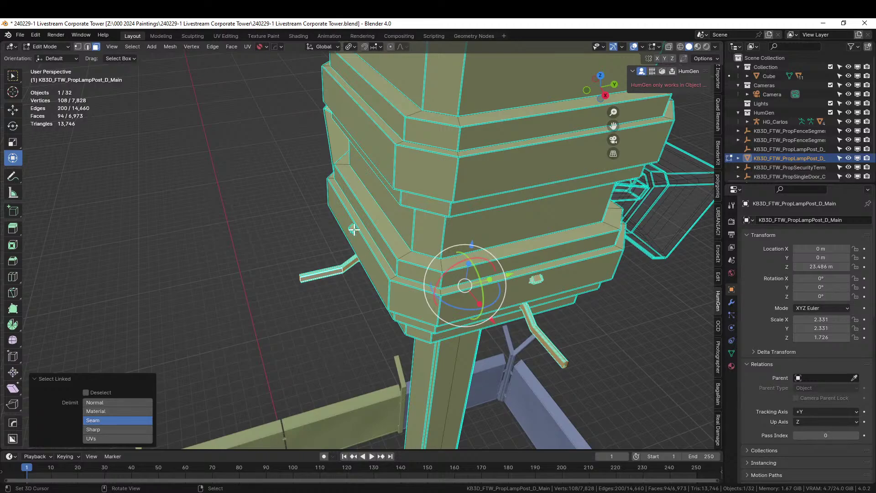
{"action": "key", "text": "x"}
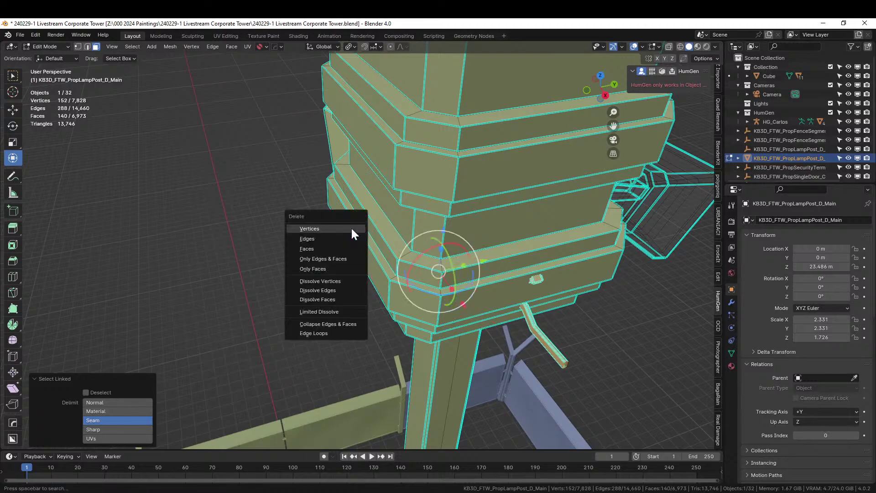
{"action": "left_click", "coordinate": [351, 228]}
{"action": "key", "text": "Tab"}
{"action": "scroll", "coordinate": [351, 228], "scroll_direction": "down", "scroll_amount": 8}
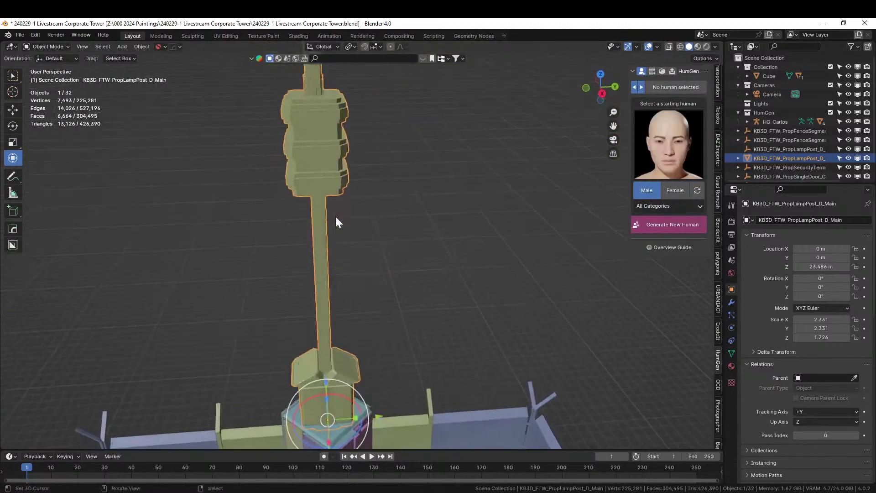
Step: Try rotating the mirrored lamp post 45° about the global Z axis
{"action": "middle_click_drag", "start_coordinate": [337, 214], "coordinate": [373, 212]}
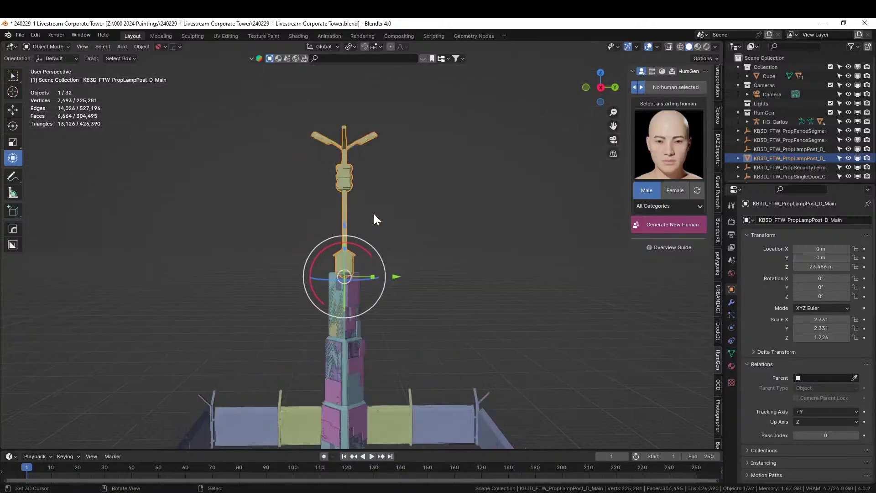
{"action": "scroll", "coordinate": [373, 212], "scroll_direction": "up", "scroll_amount": 6}
{"action": "scroll", "coordinate": [367, 248], "scroll_direction": "down", "scroll_amount": 5}
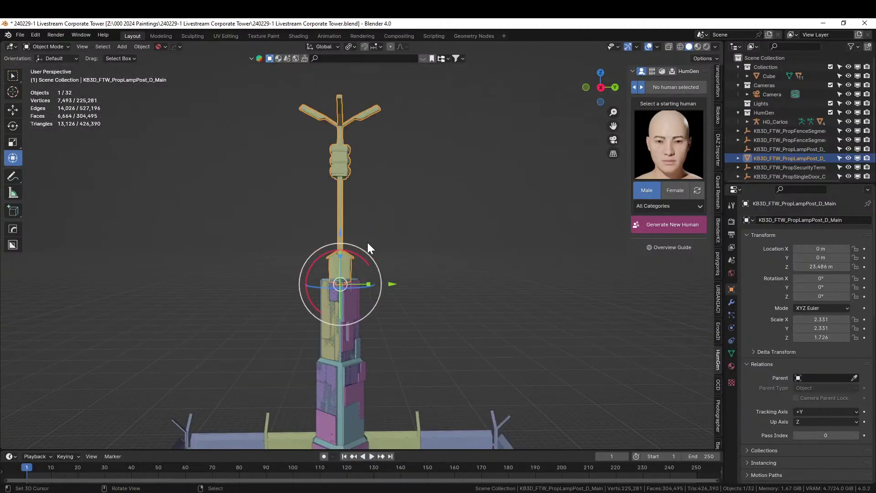
{"action": "mouse_move", "coordinate": [368, 248]}
{"action": "middle_mouse_down"}
{"action": "mouse_move", "coordinate": [354, 294]}
{"action": "mouse_move", "coordinate": [379, 229]}
{"action": "mouse_move", "coordinate": [364, 250]}
{"action": "middle_mouse_up"}
{"action": "scroll", "coordinate": [357, 306], "scroll_direction": "up", "scroll_amount": 4}
{"action": "scroll", "coordinate": [357, 306], "scroll_direction": "up", "scroll_amount": 2}
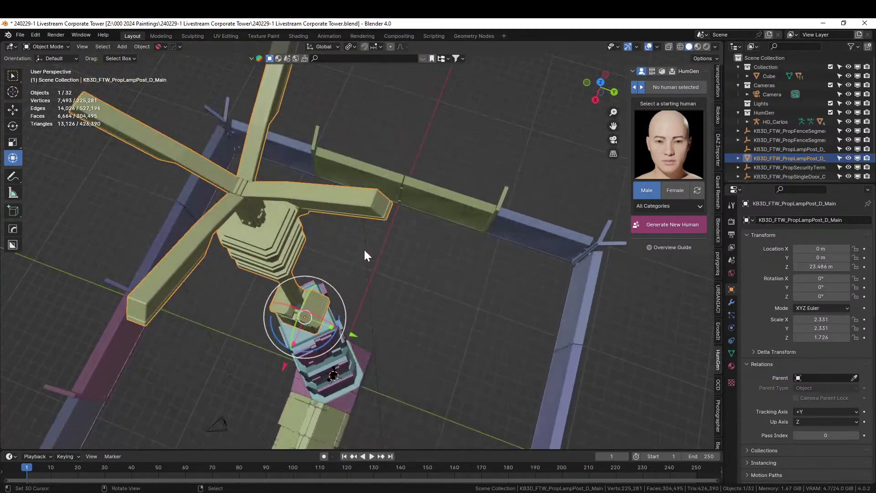
{"action": "type", "text": "r"}
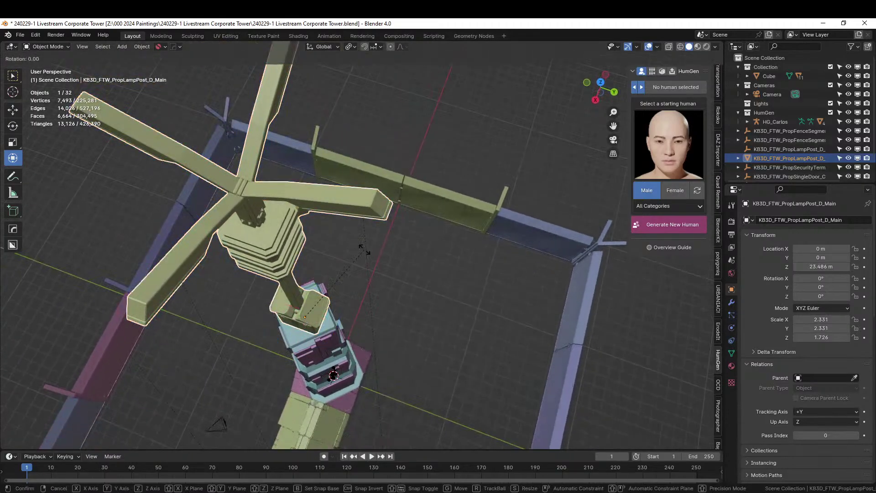
{"action": "type", "text": "z"}
{"action": "type", "text": "45"}
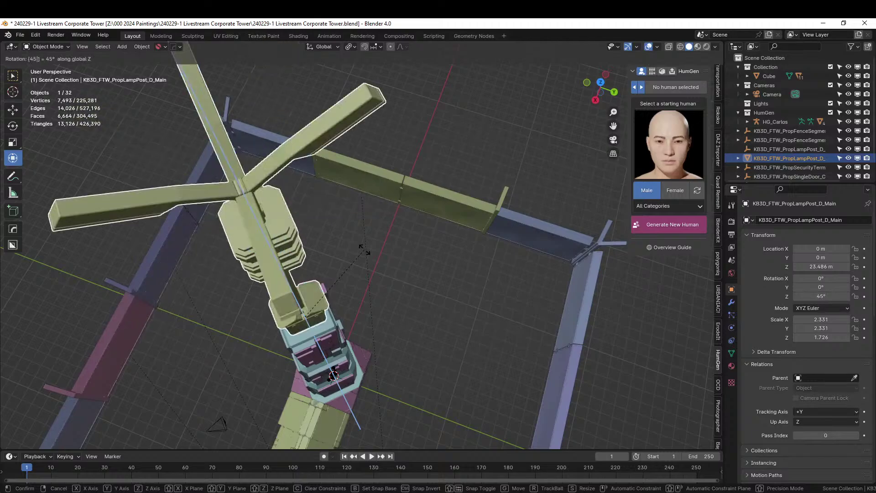
{"action": "key", "text": "Return"}
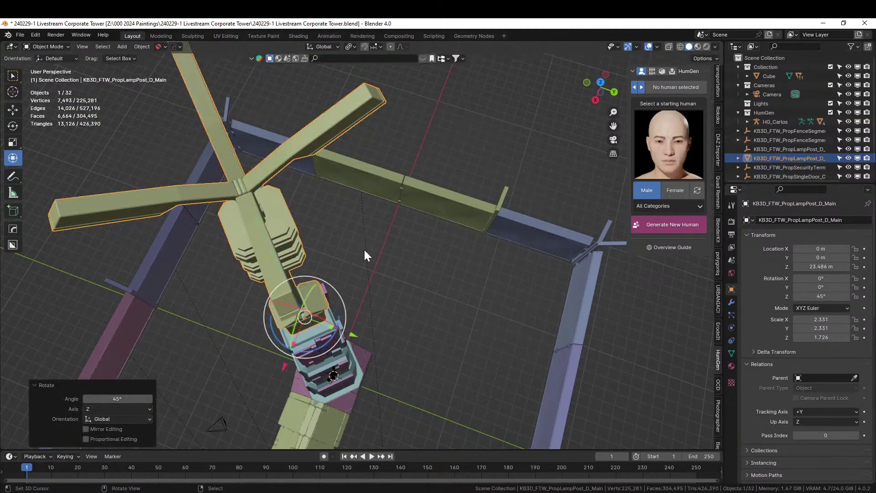
{"action": "key", "text": "ctrl+z"}
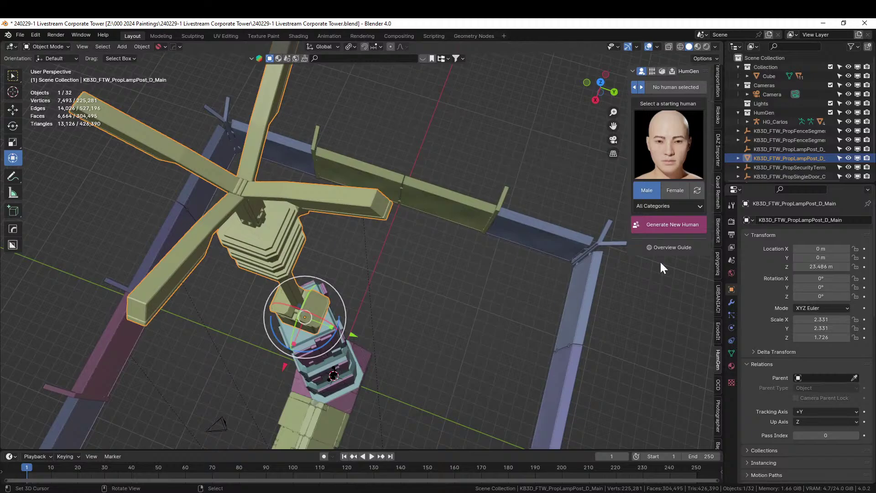
Step: Apply the lamp post's Hops_Mirror modifier, rotate the post 45° about the global Z axis, and deselect it
{"action": "left_click", "coordinate": [731, 301]}
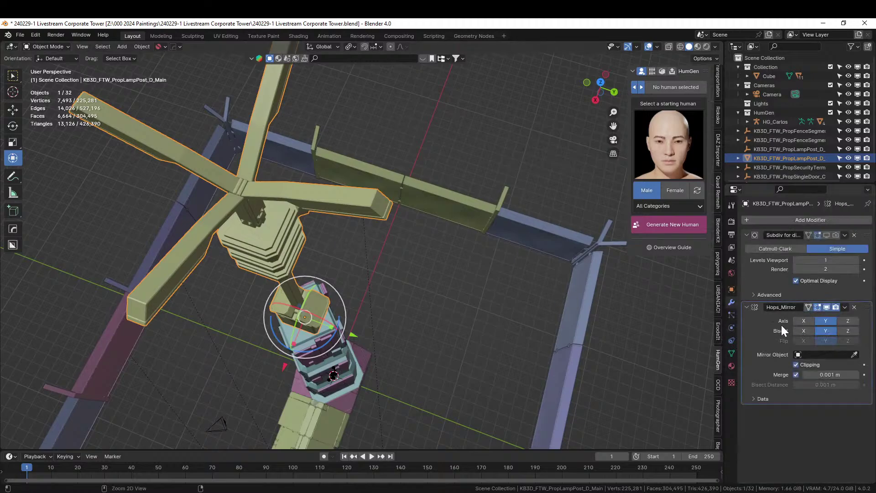
{"action": "key", "text": "ctrl+a"}
{"action": "key", "text": "r"}
{"action": "key", "text": "z"}
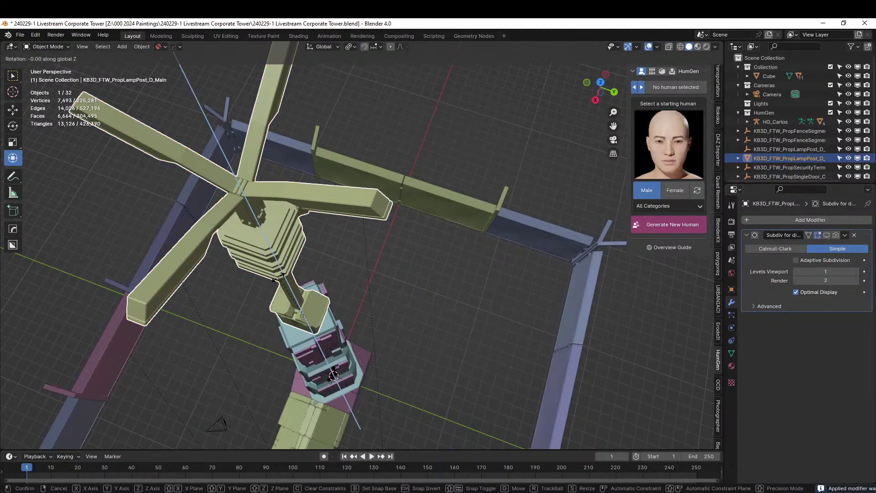
{"action": "key", "text": "4"}
{"action": "key", "text": "5"}
{"action": "key", "text": "Return"}
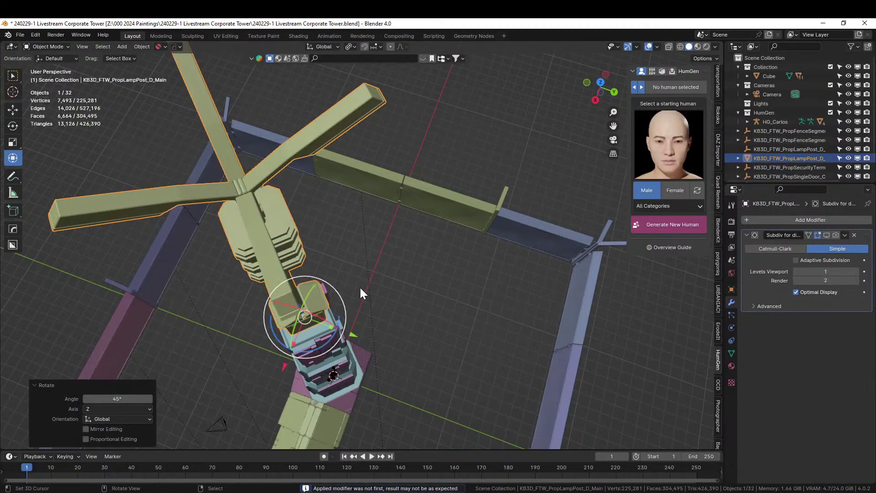
{"action": "middle_click_drag", "start_coordinate": [360, 286], "coordinate": [428, 195]}
{"action": "scroll", "coordinate": [424, 218], "scroll_direction": "down", "scroll_amount": 5}
{"action": "left_click", "coordinate": [492, 218]}
{"action": "middle_click_drag", "start_coordinate": [491, 218], "coordinate": [351, 257]}
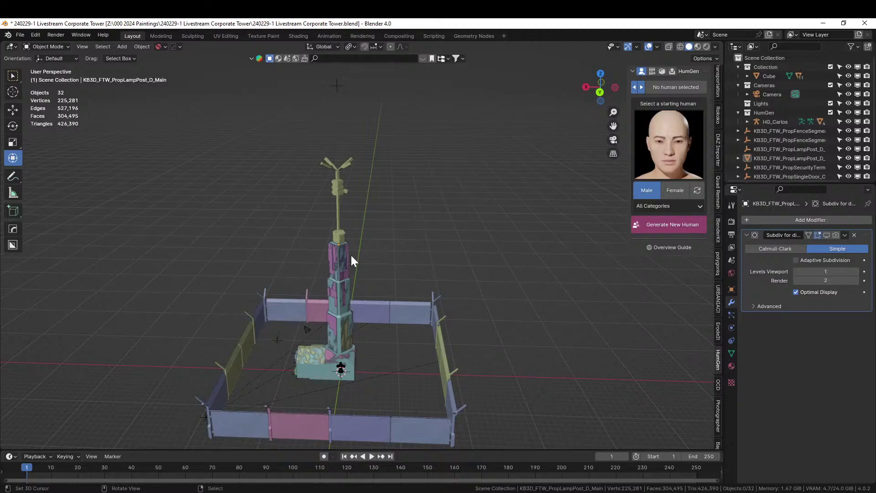
Step: Delete the remaining floodlight on the far side of the lamp post's housing in Edit Mode
{"action": "scroll", "coordinate": [351, 255], "scroll_direction": "up", "scroll_amount": 5}
{"action": "middle_click_drag", "start_coordinate": [333, 252], "coordinate": [286, 422]}
{"action": "scroll", "coordinate": [211, 240], "scroll_direction": "up", "scroll_amount": 2}
{"action": "scroll", "coordinate": [410, 305], "scroll_direction": "up", "scroll_amount": 4}
{"action": "middle_click_drag", "start_coordinate": [397, 289], "coordinate": [331, 273]}
{"action": "key", "text": "Tab"}
{"action": "key", "text": "l"}
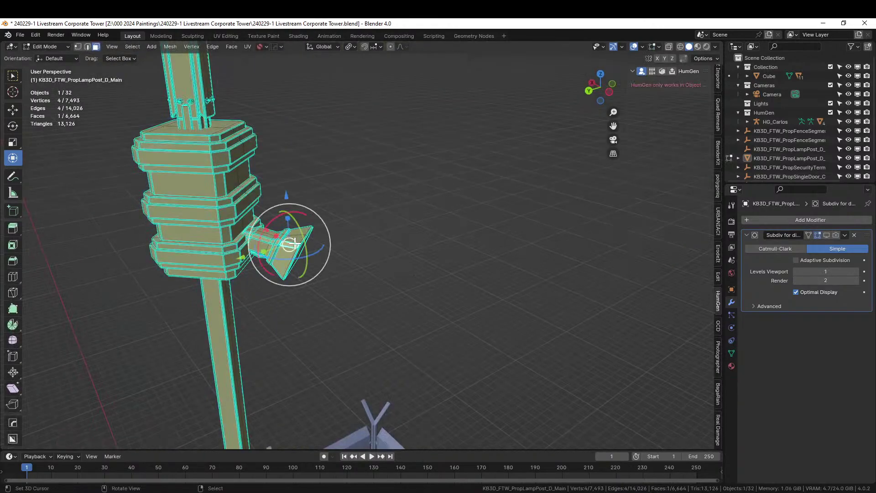
{"action": "key", "text": "x"}
{"action": "left_click", "coordinate": [294, 242]}
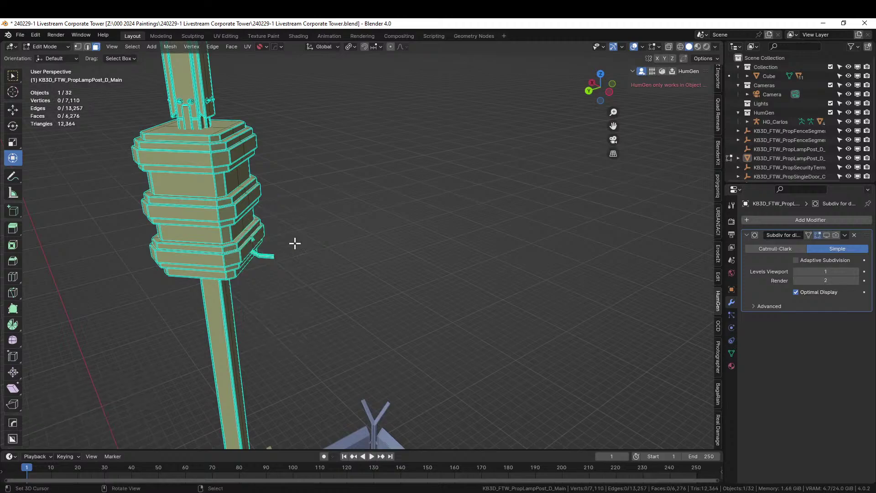
{"action": "scroll", "coordinate": [269, 254], "scroll_direction": "up", "scroll_amount": 2}
{"action": "scroll", "coordinate": [269, 254], "scroll_direction": "up", "scroll_amount": 2}
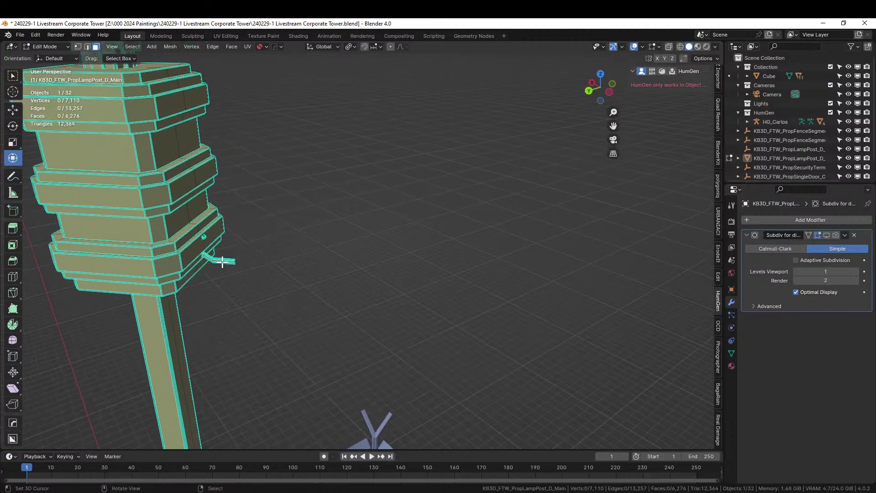
Step: Delete the leftover bracket and small mount on the far side of the lamp post's housing, and return to Object Mode
{"action": "left_click", "coordinate": [223, 261]}
{"action": "key", "text": "KP_Decimal"}
{"action": "scroll", "coordinate": [248, 244], "scroll_direction": "down", "scroll_amount": 4}
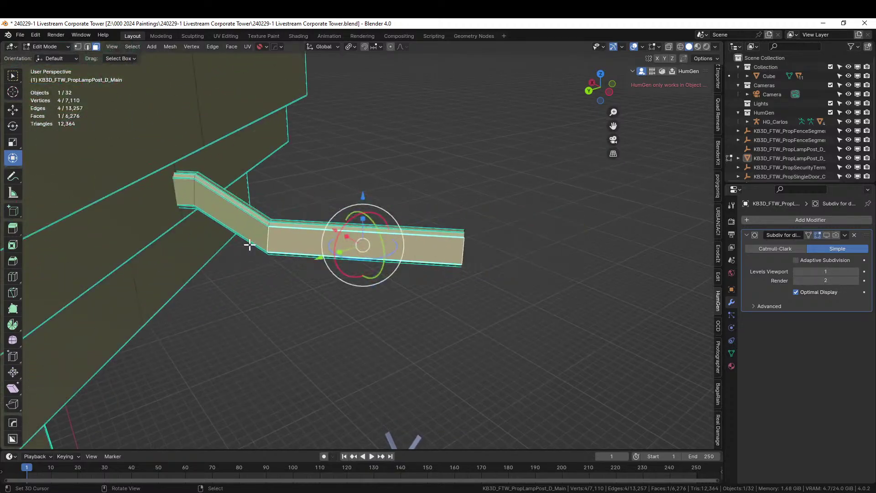
{"action": "scroll", "coordinate": [216, 169], "scroll_direction": "down", "scroll_amount": 4}
{"action": "left_click", "coordinate": [284, 140], "text": "shift"}
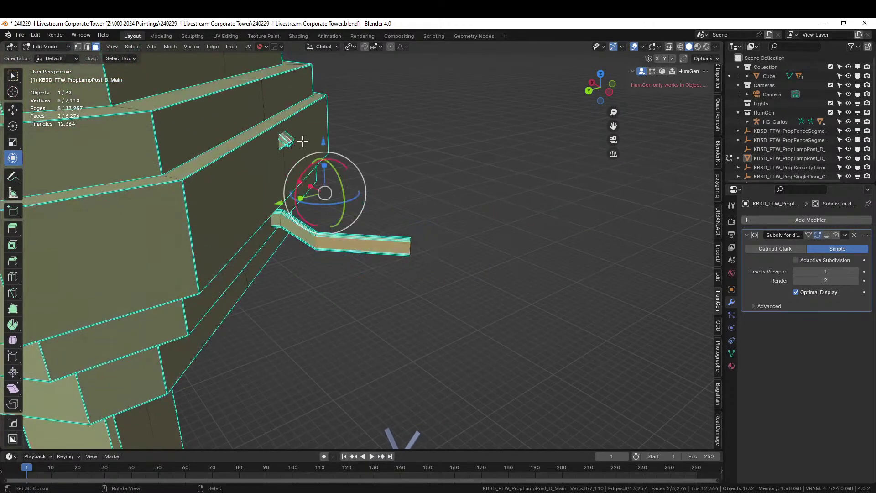
{"action": "key", "text": "ctrl+l"}
{"action": "key", "text": "x"}
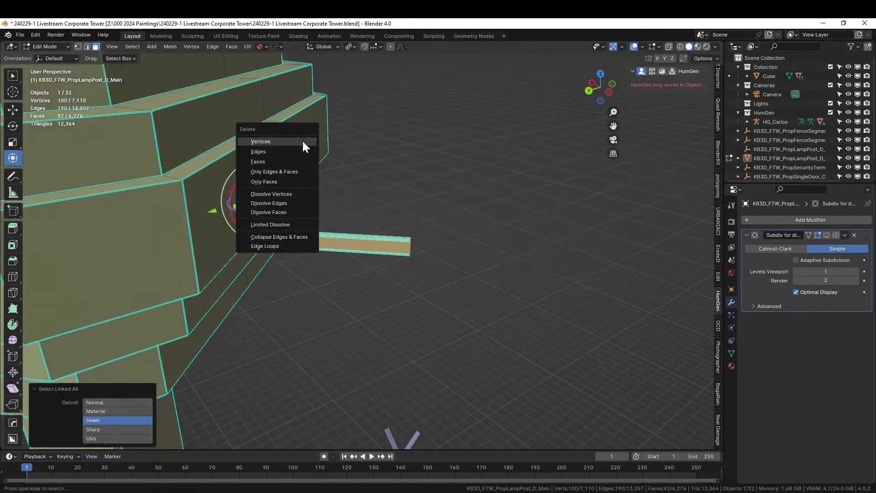
{"action": "left_click", "coordinate": [302, 140]}
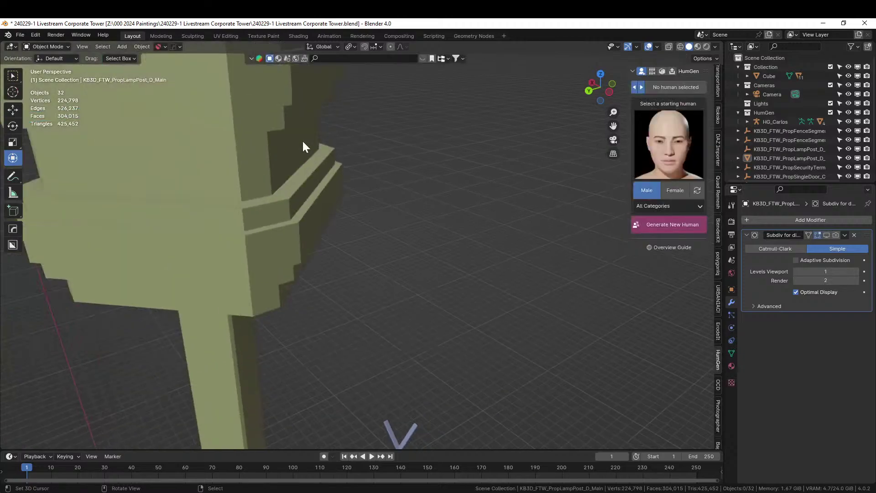
Step: Save the project file and look over the whole tower and fence
{"action": "scroll", "coordinate": [301, 139], "scroll_direction": "down", "scroll_amount": 8}
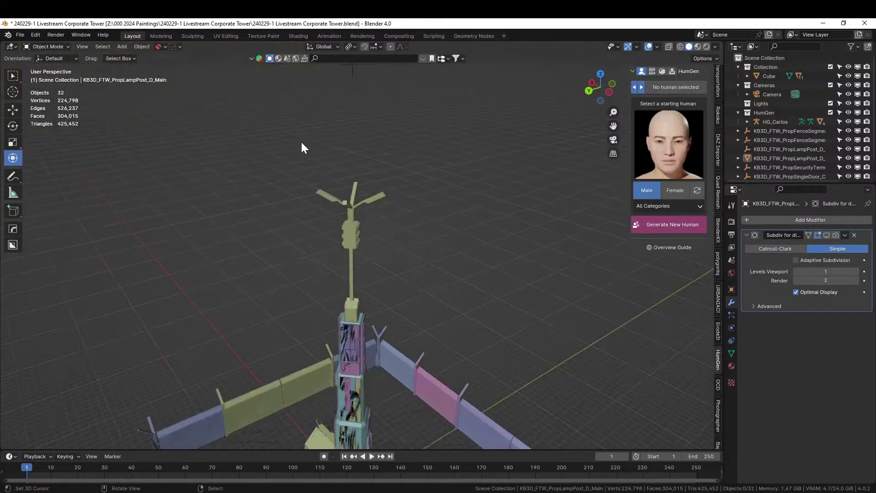
{"action": "middle_click_drag", "start_coordinate": [300, 140], "coordinate": [316, 442]}
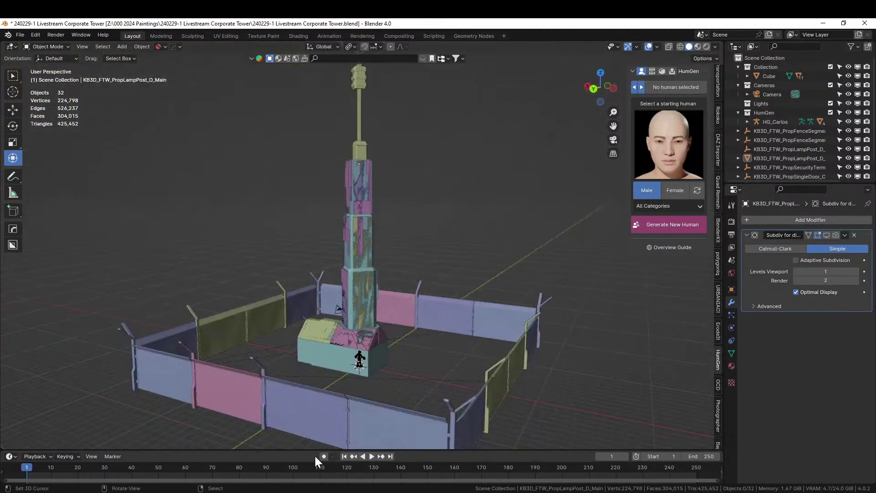
{"action": "key", "text": "ctrl+s"}
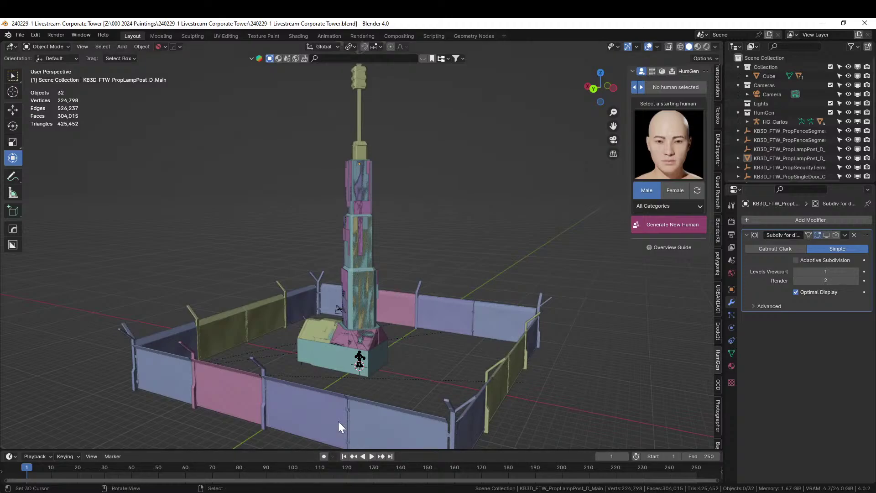
{"action": "middle_click_drag", "start_coordinate": [412, 368], "coordinate": [555, 381]}
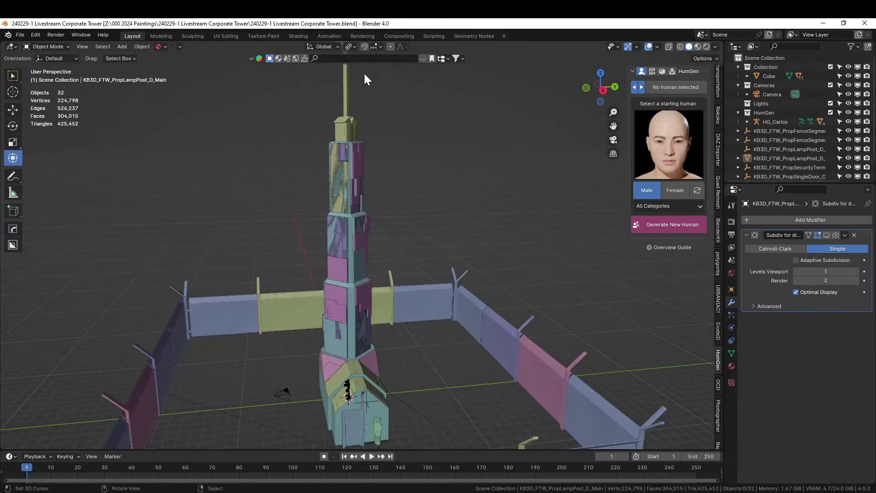
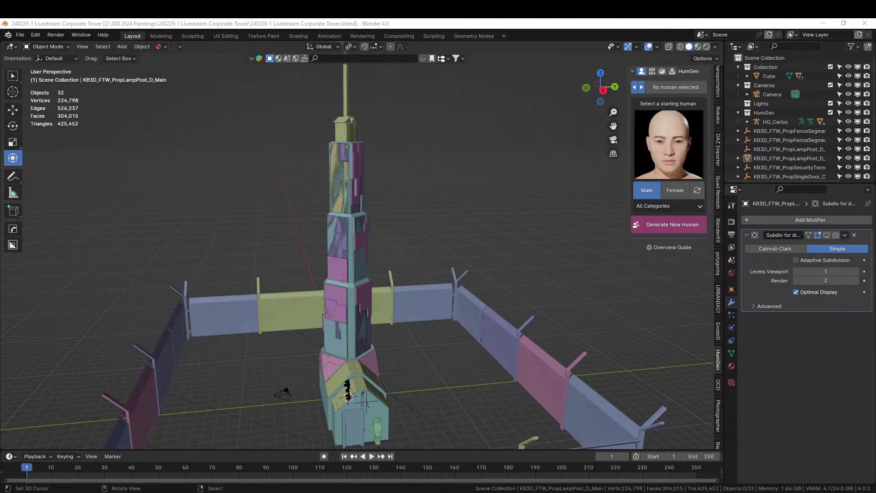
Step: Add the Panel_Cluster_06 asset beside the tower's base and clear its rotation
{"action": "left_click_drag", "start_coordinate": [297, 256], "coordinate": [321, 383]}
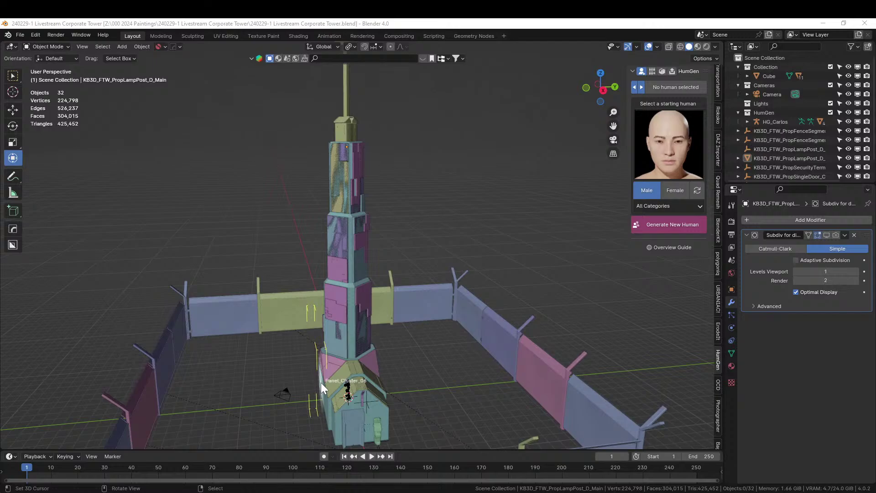
{"action": "left_click_drag", "start_coordinate": [321, 382], "coordinate": [321, 382]}
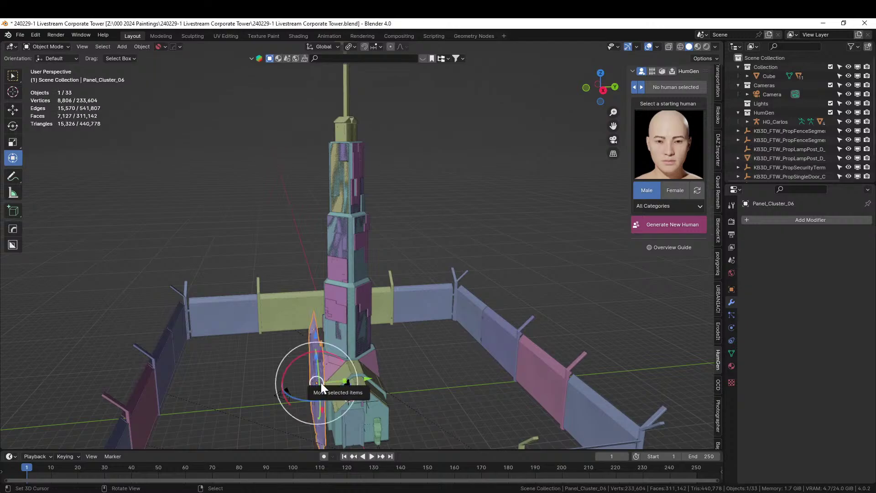
{"action": "key", "text": "KP_Decimal"}
{"action": "middle_click_drag", "start_coordinate": [346, 260], "coordinate": [475, 283]}
{"action": "key", "text": "alt+r"}
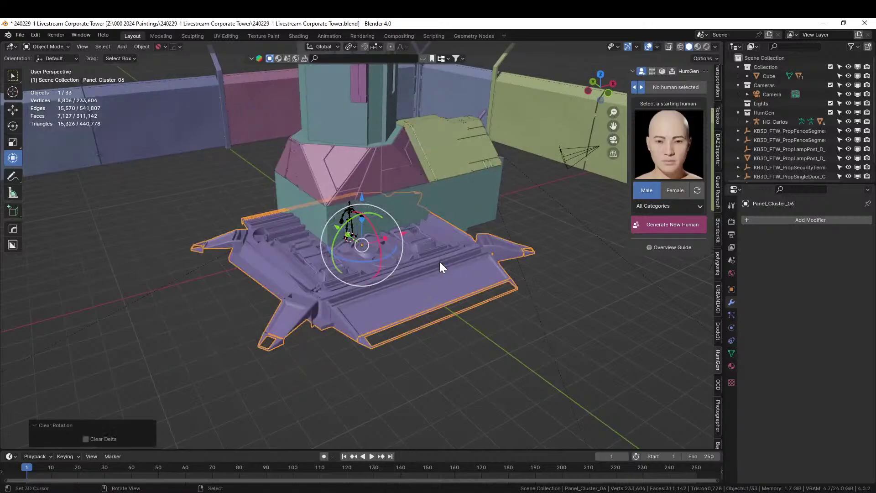
{"action": "middle_click_drag", "start_coordinate": [440, 261], "coordinate": [491, 270]}
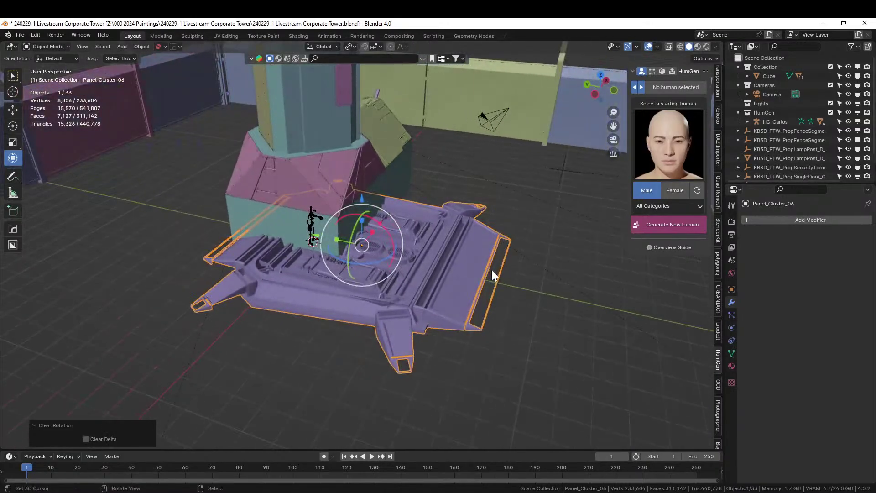
Step: Rotate the panel cluster 90° about the global X axis and scale it down to about 0.355
{"action": "type", "text": "rx"}
{"action": "type", "text": "90"}
{"action": "key", "text": "Return"}
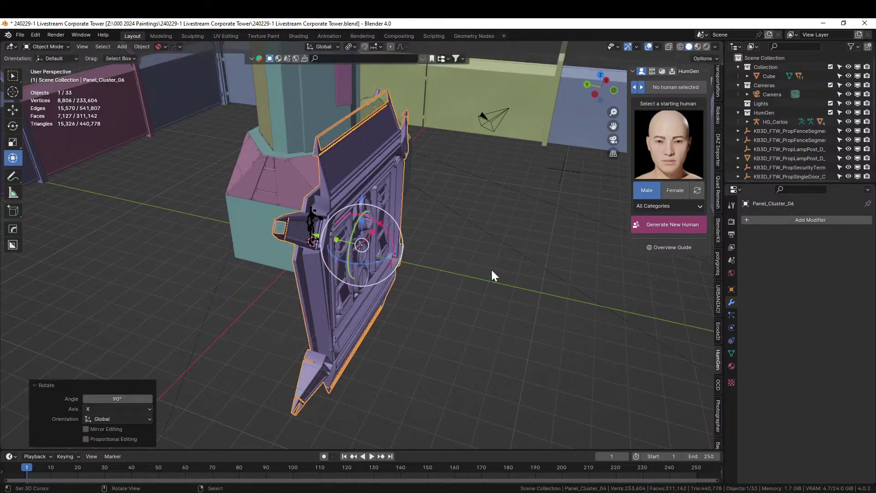
{"action": "key", "text": "s"}
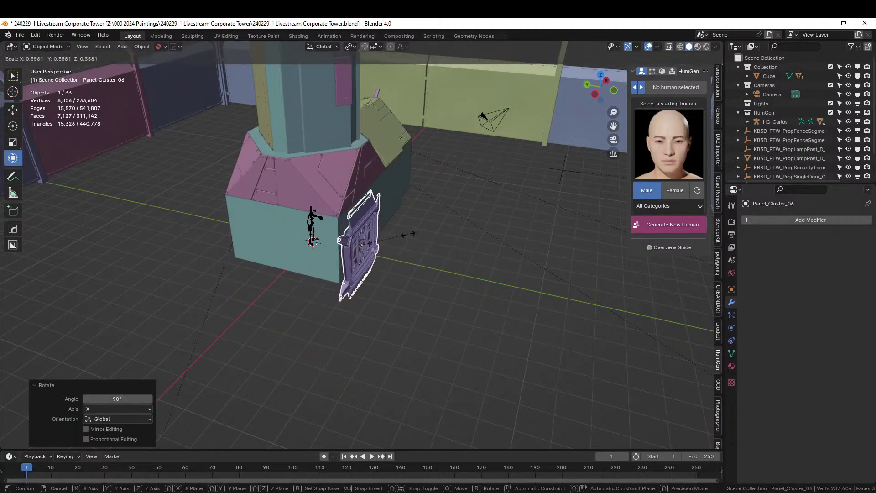
{"action": "left_click", "coordinate": [408, 235]}
Step: Isolate the panel cluster and the tower's Cube in local view, with only the panel cluster selected
{"action": "middle_click_drag", "start_coordinate": [407, 232], "coordinate": [330, 225]}
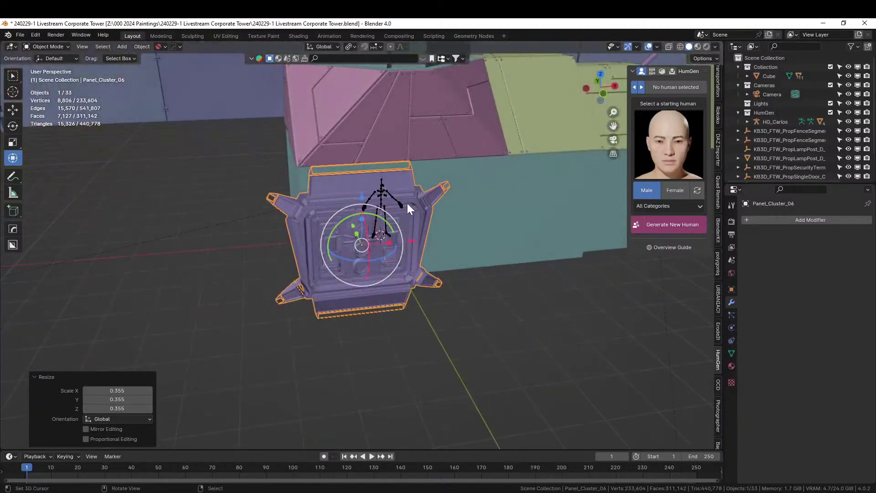
{"action": "left_click", "coordinate": [507, 187], "text": "shift"}
{"action": "key", "text": "KP_Divide"}
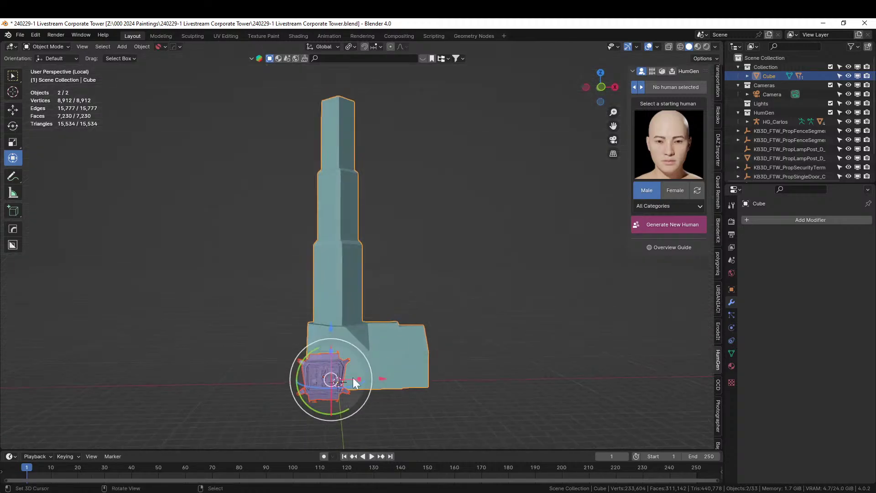
{"action": "left_click", "coordinate": [301, 381]}
{"action": "scroll", "coordinate": [306, 377], "scroll_direction": "up", "scroll_amount": 2}
{"action": "key", "text": "KP_Decimal"}
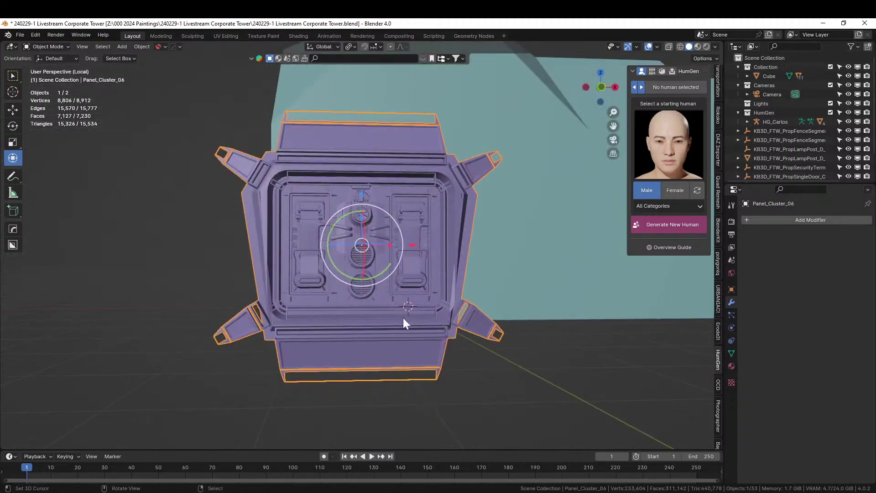
{"action": "scroll", "coordinate": [443, 301], "scroll_direction": "down", "scroll_amount": 3}
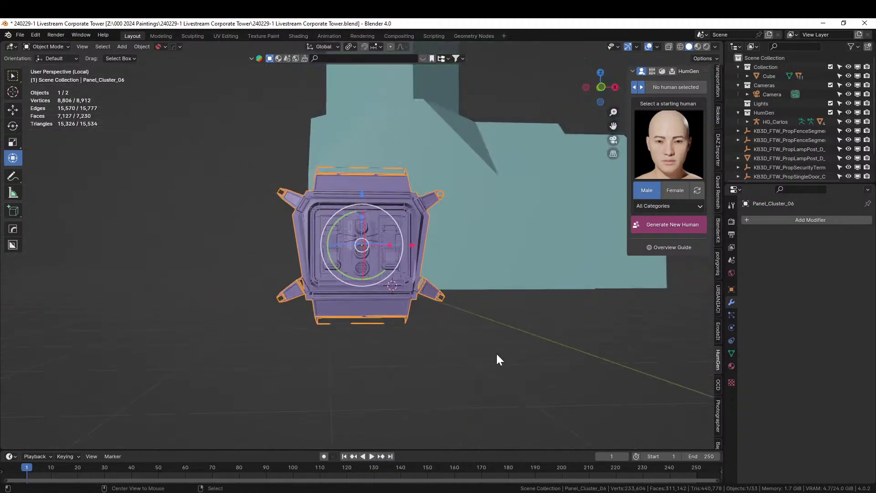
Step: Turn on Cavity shading for the viewport
{"action": "key", "text": "alt+v"}
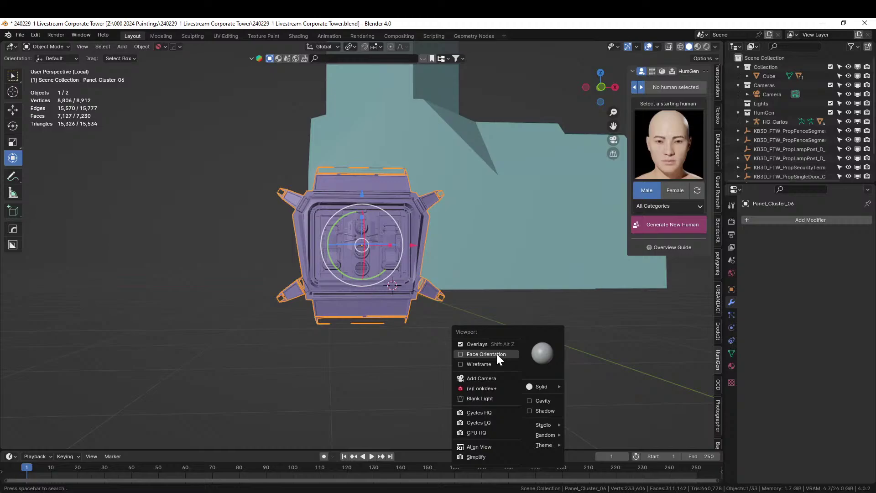
{"action": "left_click", "coordinate": [533, 399]}
{"action": "middle_click_drag", "start_coordinate": [474, 323], "coordinate": [401, 356]}
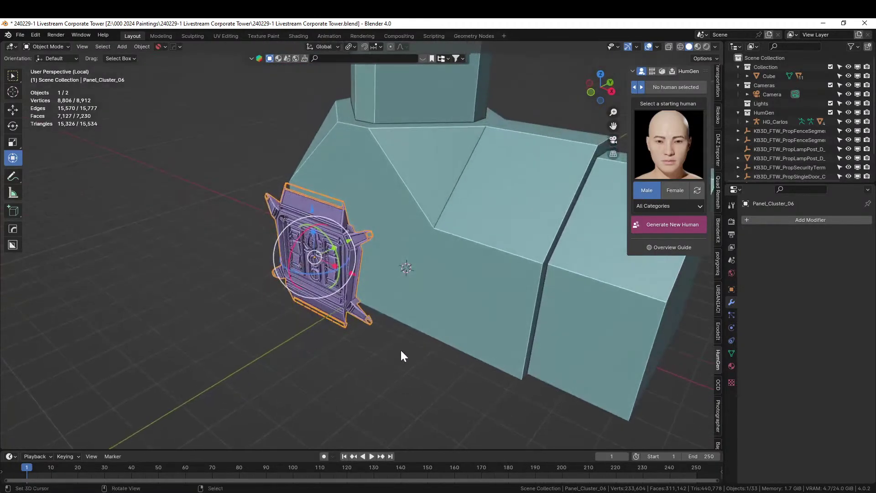
Step: Switch to wireframe display and move the panel cluster about 1.22 m along X towards the middle of the base wall
{"action": "left_click", "coordinate": [679, 46]}
{"action": "middle_click_drag", "start_coordinate": [487, 165], "coordinate": [365, 247]}
{"action": "key", "text": "g"}
{"action": "key", "text": "x"}
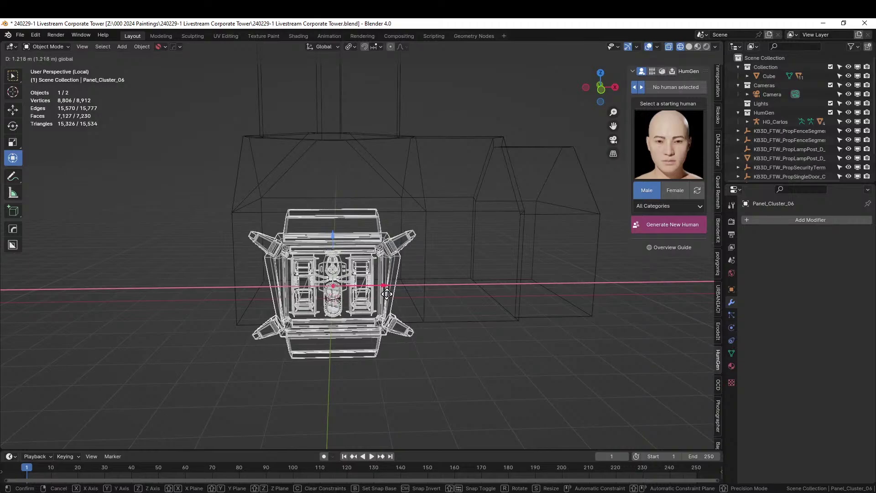
{"action": "left_click", "coordinate": [387, 293]}
{"action": "middle_click_drag", "start_coordinate": [407, 299], "coordinate": [438, 296]}
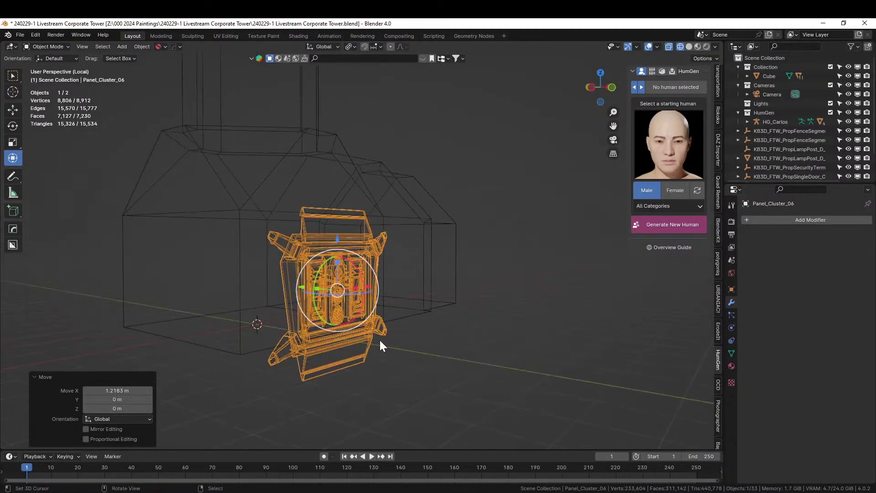
Step: Scale the panel cluster by about 0.684 and, in front view, raise it about 0.375 m along Z above the wall's lower edge
{"action": "key", "text": "s"}
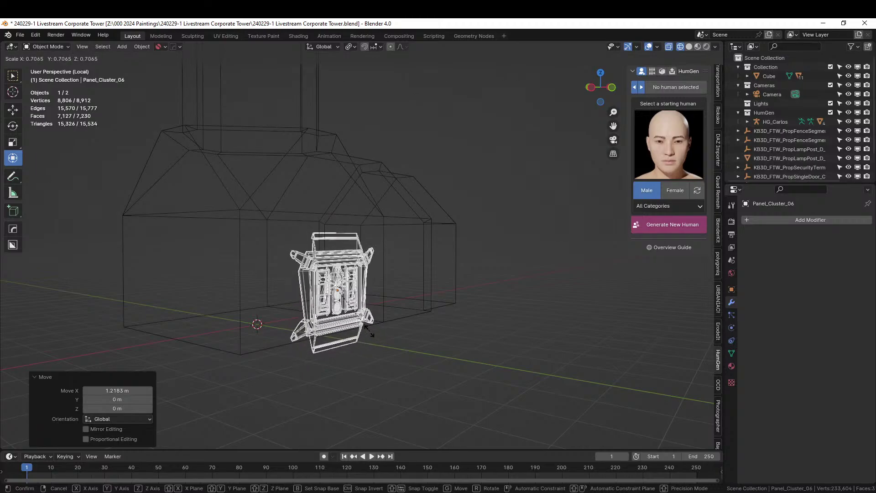
{"action": "left_click", "coordinate": [368, 328]}
{"action": "key", "text": "KP_Decimal"}
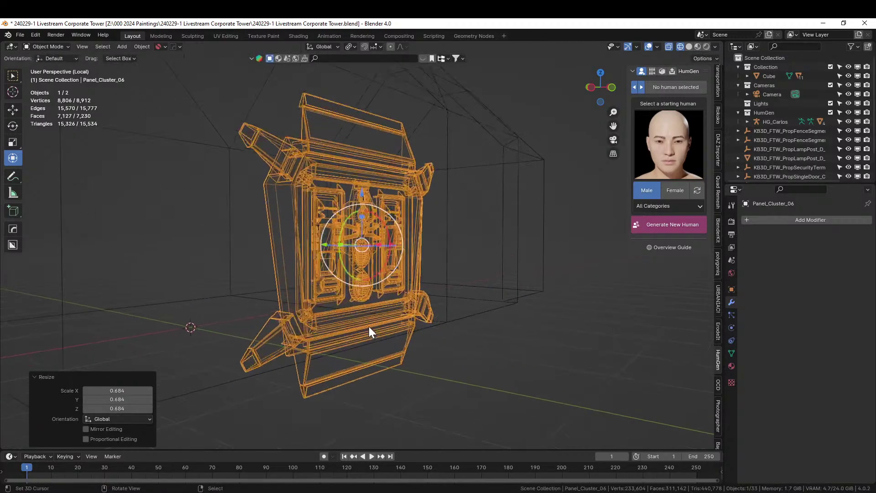
{"action": "key", "text": "KP_3"}
{"action": "key", "text": "KP_1"}
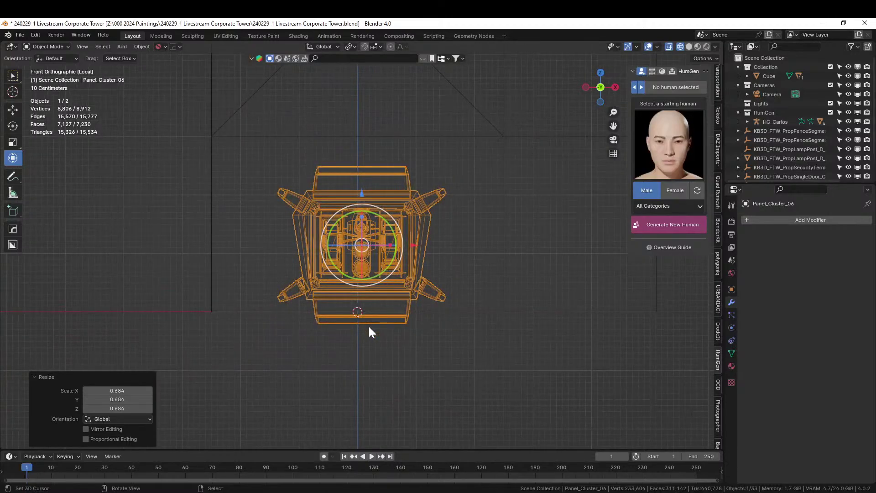
{"action": "key", "text": "g"}
{"action": "key", "text": "z"}
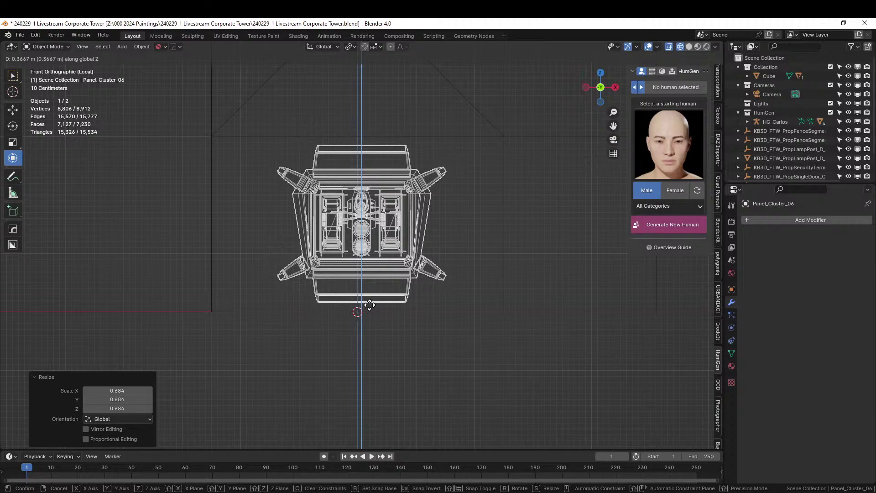
{"action": "left_click", "coordinate": [369, 305]}
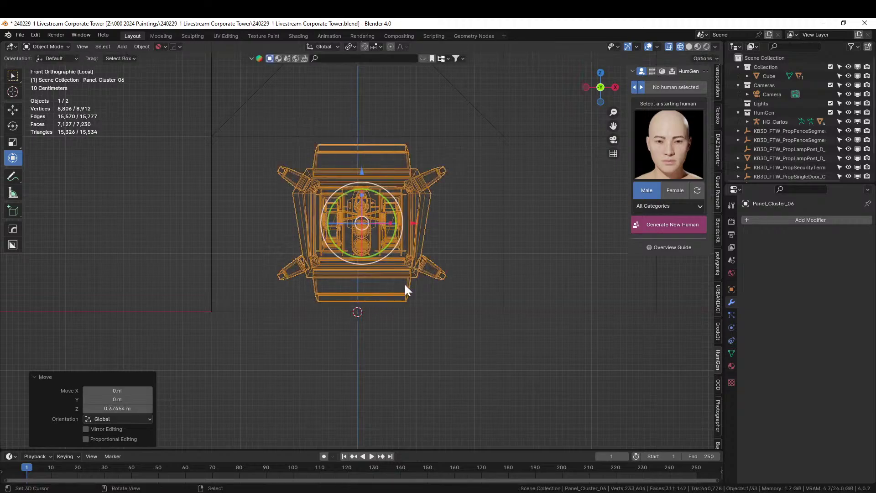
Step: Centre the panel cluster on the base wall with X moves of about -0.062 m and -0.016 m
{"action": "key", "text": "g"}
{"action": "key", "text": "x"}
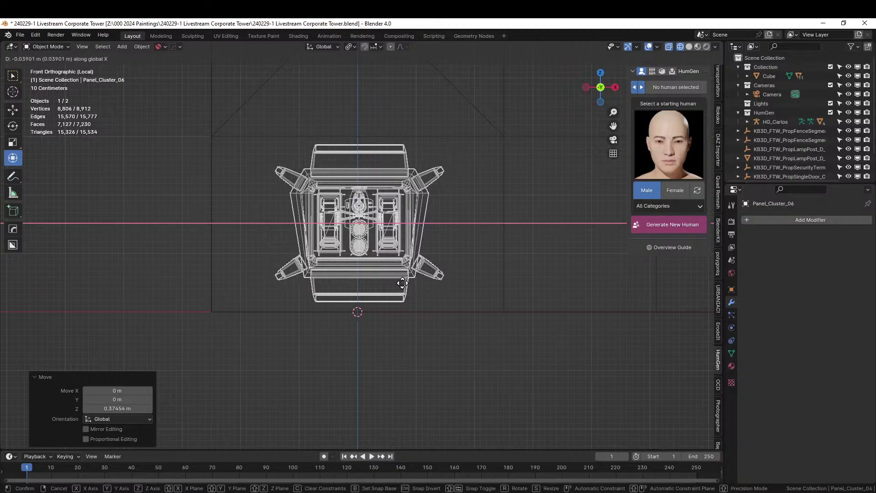
{"action": "left_click", "coordinate": [401, 283]}
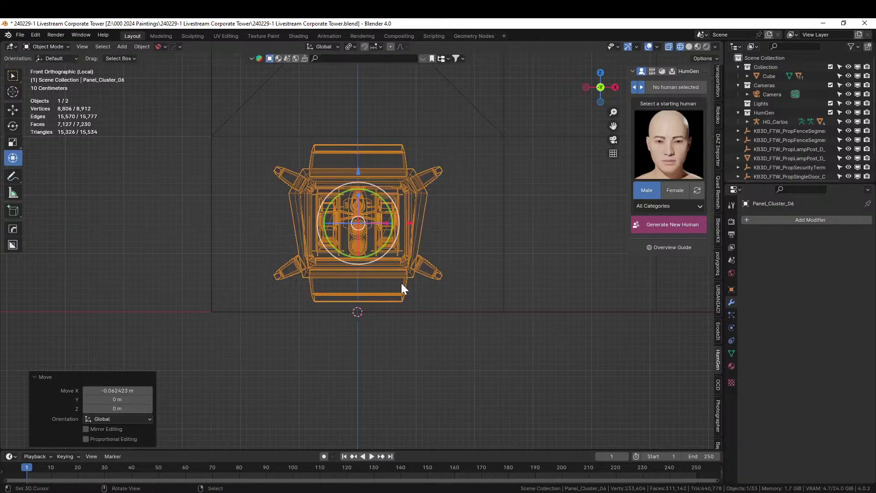
{"action": "key", "text": "g"}
{"action": "key", "text": "x"}
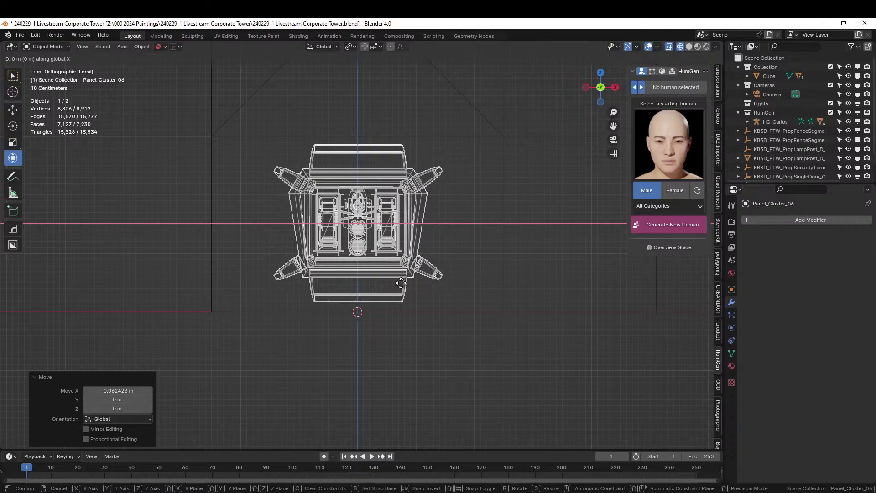
{"action": "left_click", "coordinate": [401, 282]}
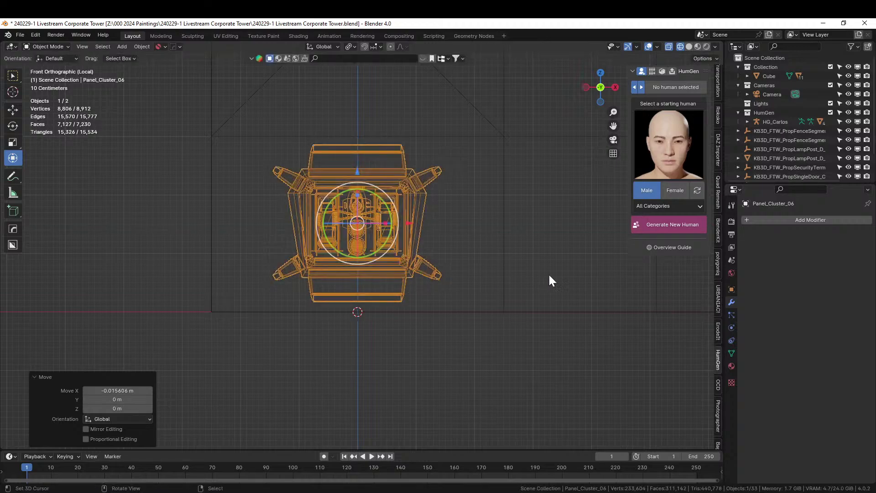
Step: Return to solid shading and fit the panel cluster against the base wall along Y, finishing with a 0.071 m adjustment
{"action": "left_click", "coordinate": [689, 47]}
{"action": "mouse_move", "coordinate": [526, 132]}
{"action": "middle_mouse_down"}
{"action": "mouse_move", "coordinate": [426, 277]}
{"action": "mouse_move", "coordinate": [460, 296]}
{"action": "mouse_move", "coordinate": [442, 297]}
{"action": "mouse_move", "coordinate": [395, 268]}
{"action": "mouse_move", "coordinate": [429, 266]}
{"action": "mouse_move", "coordinate": [403, 295]}
{"action": "mouse_move", "coordinate": [286, 273]}
{"action": "mouse_move", "coordinate": [381, 276]}
{"action": "middle_mouse_up"}
{"action": "middle_click_drag", "start_coordinate": [442, 274], "coordinate": [527, 275]}
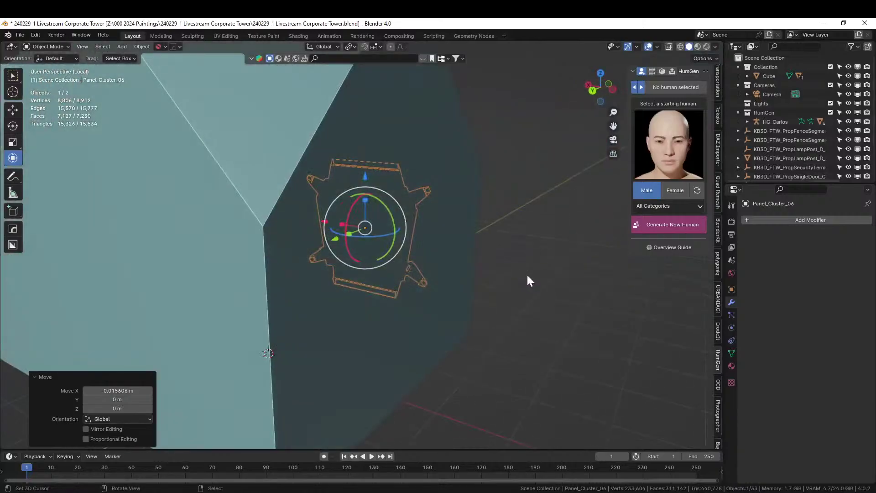
{"action": "scroll", "coordinate": [528, 274], "scroll_direction": "down", "scroll_amount": 4}
{"action": "middle_click_drag", "start_coordinate": [461, 277], "coordinate": [332, 215]}
{"action": "scroll", "coordinate": [378, 281], "scroll_direction": "up", "scroll_amount": 6}
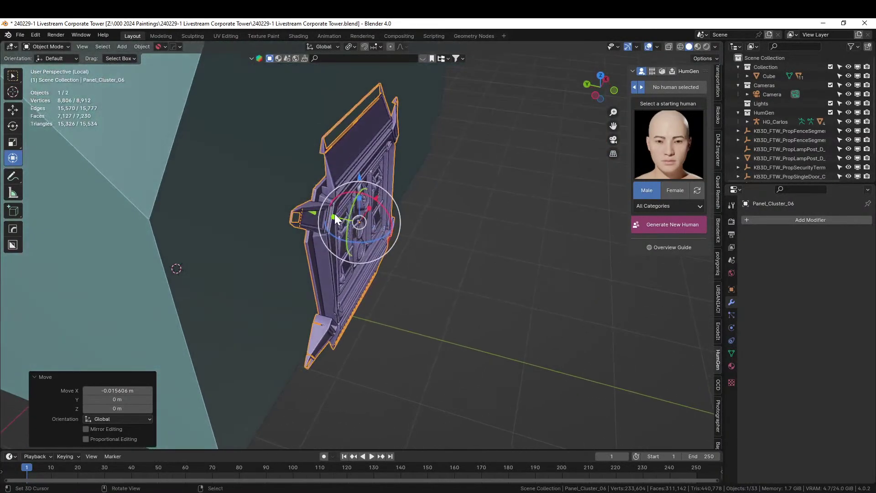
{"action": "left_click_drag", "start_coordinate": [333, 215], "coordinate": [308, 206]}
{"action": "middle_click_drag", "start_coordinate": [308, 201], "coordinate": [156, 258]}
{"action": "middle_click_drag", "start_coordinate": [324, 221], "coordinate": [321, 231]}
{"action": "left_click_drag", "start_coordinate": [403, 221], "coordinate": [431, 215]}
{"action": "middle_click_drag", "start_coordinate": [396, 219], "coordinate": [280, 158]}
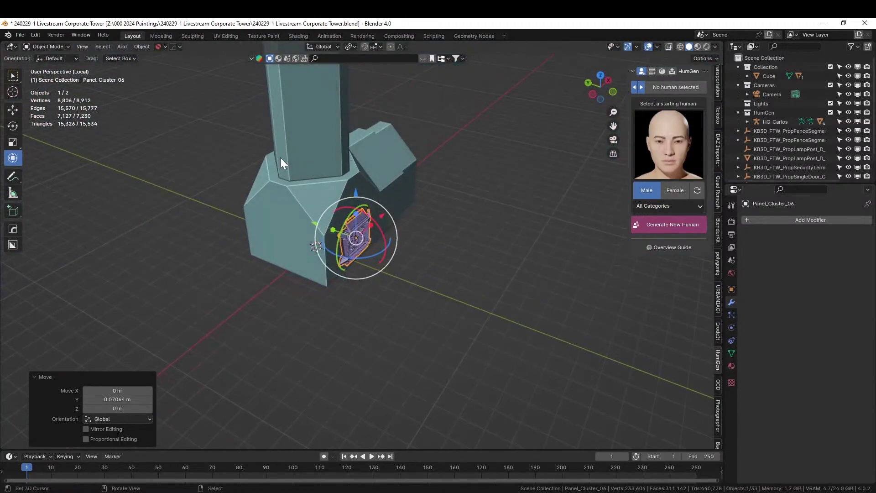
Step: Mirror the panel cluster across the tower base onto its opposite wall, using the tower body as the mirror reference
{"action": "scroll", "coordinate": [281, 158], "scroll_direction": "up", "scroll_amount": 3}
{"action": "left_click", "coordinate": [274, 164], "text": "shift"}
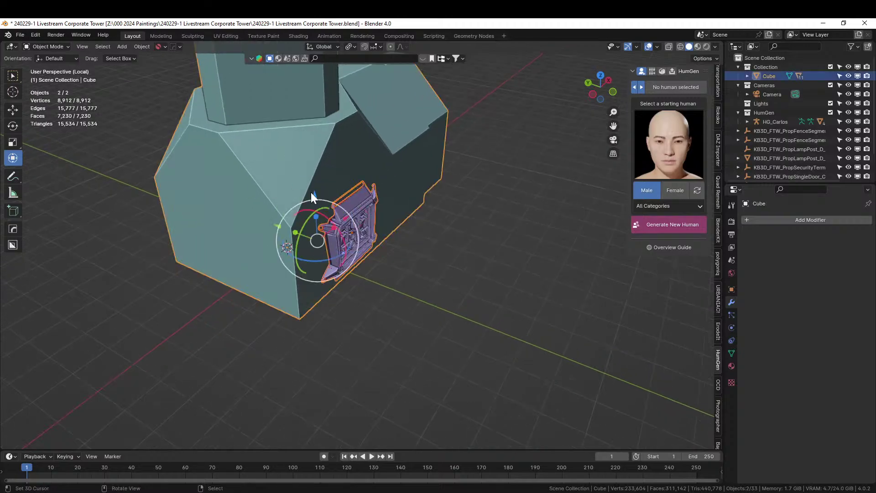
{"action": "key", "text": "alt+x"}
{"action": "left_click", "coordinate": [339, 268]}
{"action": "middle_click_drag", "start_coordinate": [340, 269], "coordinate": [302, 220]}
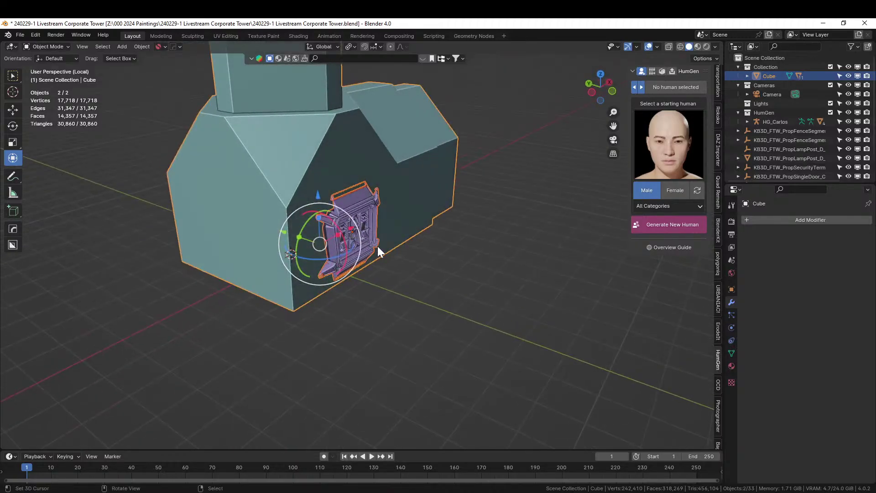
{"action": "scroll", "coordinate": [383, 245], "scroll_direction": "up", "scroll_amount": 1}
{"action": "middle_click_drag", "start_coordinate": [391, 245], "coordinate": [305, 181]}
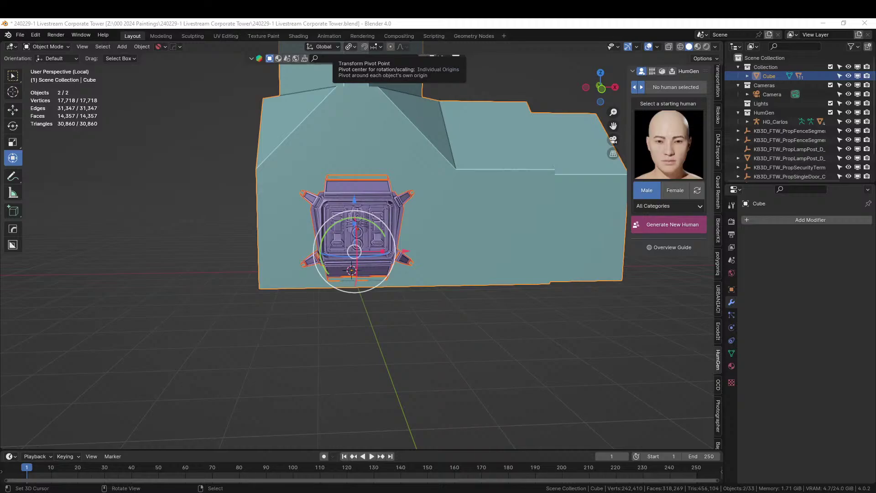
{"action": "mouse_move", "coordinate": [343, 166]}
{"action": "middle_mouse_down"}
{"action": "mouse_move", "coordinate": [409, 193]}
{"action": "mouse_move", "coordinate": [440, 187]}
{"action": "mouse_move", "coordinate": [413, 189]}
{"action": "mouse_move", "coordinate": [357, 171]}
{"action": "mouse_move", "coordinate": [326, 209]}
{"action": "mouse_move", "coordinate": [322, 197]}
{"action": "mouse_move", "coordinate": [337, 178]}
{"action": "middle_mouse_up"}
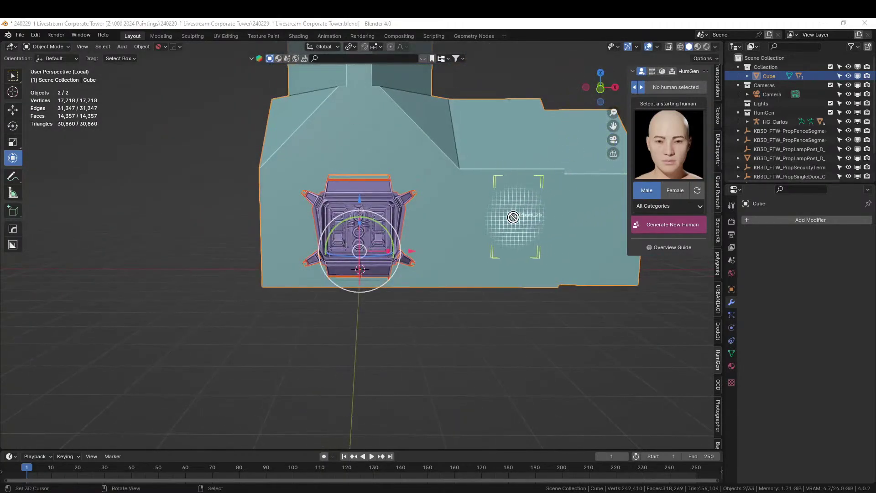
Step: Place the Panel_25 asset on the end section's side wall, lower it slightly and move it about 0.119 m along X
{"action": "left_click_drag", "start_coordinate": [597, 223], "coordinate": [597, 222]}
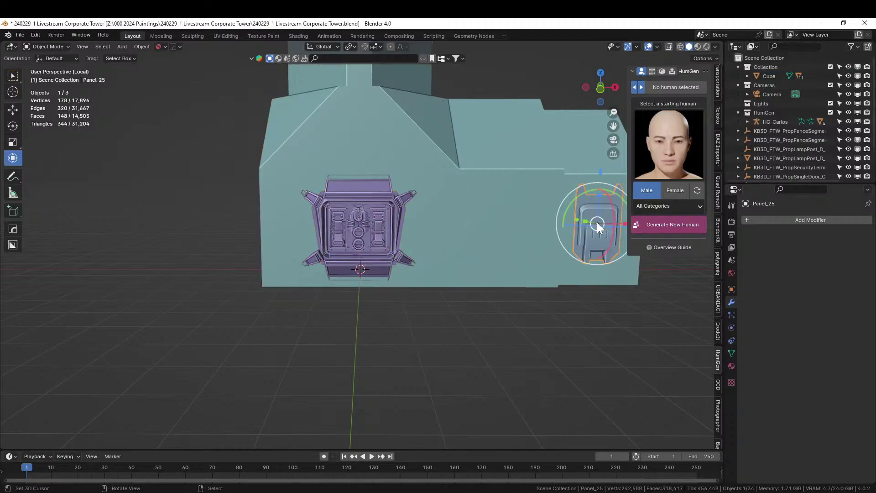
{"action": "middle_click_drag", "start_coordinate": [586, 224], "coordinate": [227, 254], "text": "shift"}
{"action": "scroll", "coordinate": [424, 225], "scroll_direction": "up", "scroll_amount": 4}
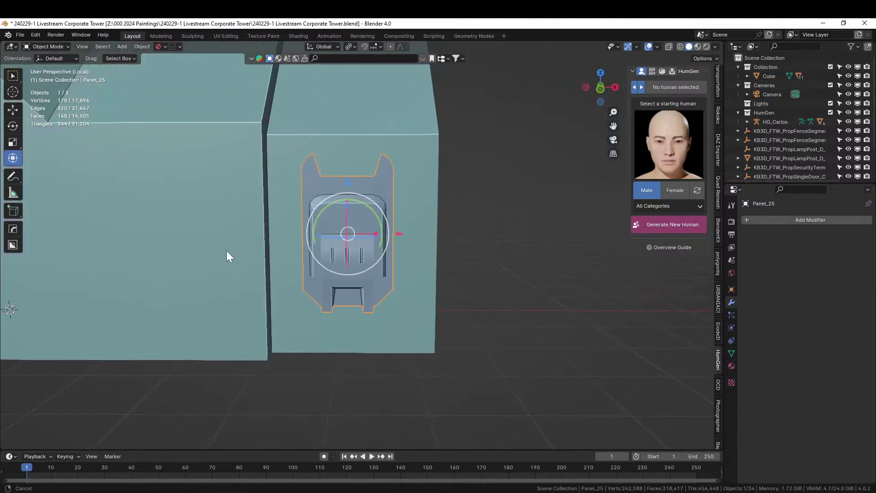
{"action": "left_click_drag", "start_coordinate": [347, 180], "coordinate": [347, 191]}
{"action": "left_click_drag", "start_coordinate": [400, 245], "coordinate": [409, 243]}
{"action": "middle_click_drag", "start_coordinate": [408, 244], "coordinate": [374, 234]}
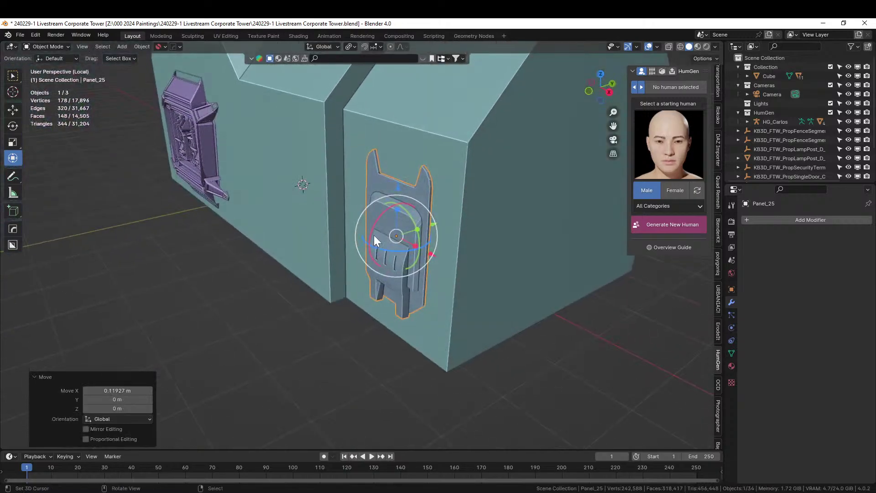
Step: Snap the 3D cursor to the centre of the wall face behind the new panel
{"action": "left_click", "coordinate": [406, 147]}
{"action": "key", "text": "Tab"}
{"action": "left_click", "coordinate": [405, 147]}
{"action": "key", "text": "shift+s"}
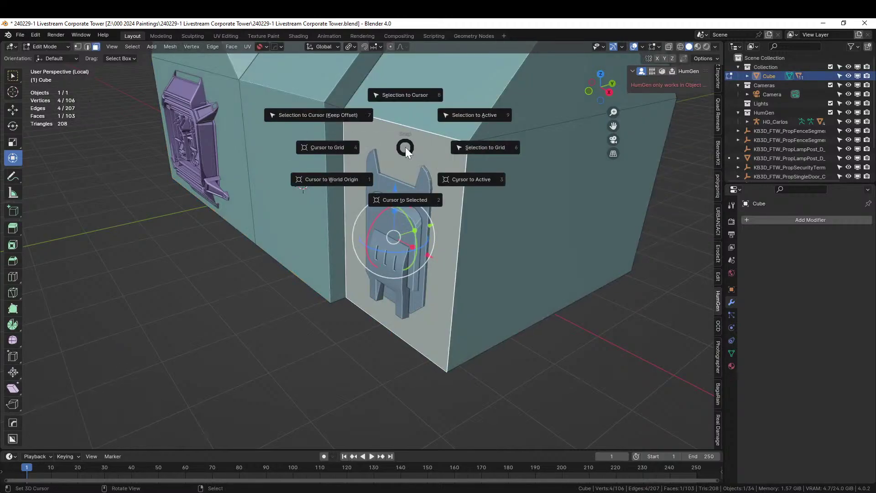
{"action": "left_click", "coordinate": [402, 199]}
Step: Set the new panel's origin to the 3D cursor and centre its geometry on that origin
{"action": "key", "text": "Tab"}
{"action": "left_click", "coordinate": [395, 210]}
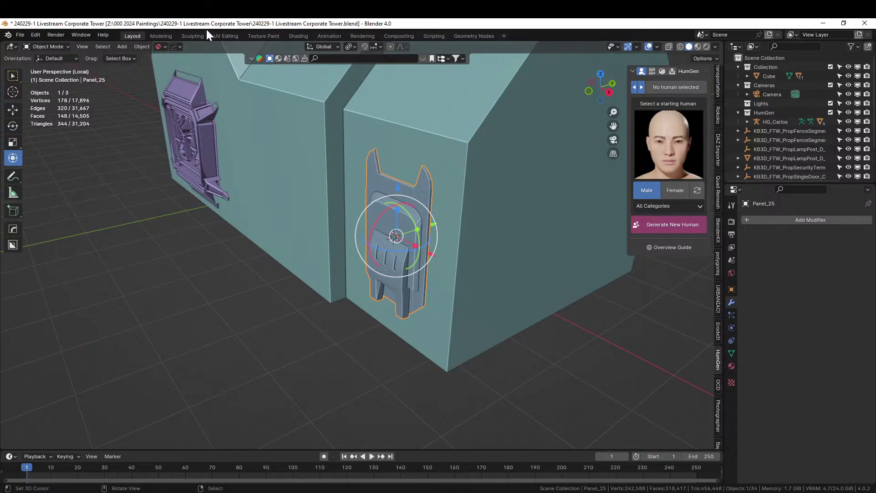
{"action": "left_click", "coordinate": [141, 47]}
{"action": "mouse_move", "coordinate": [166, 63]}
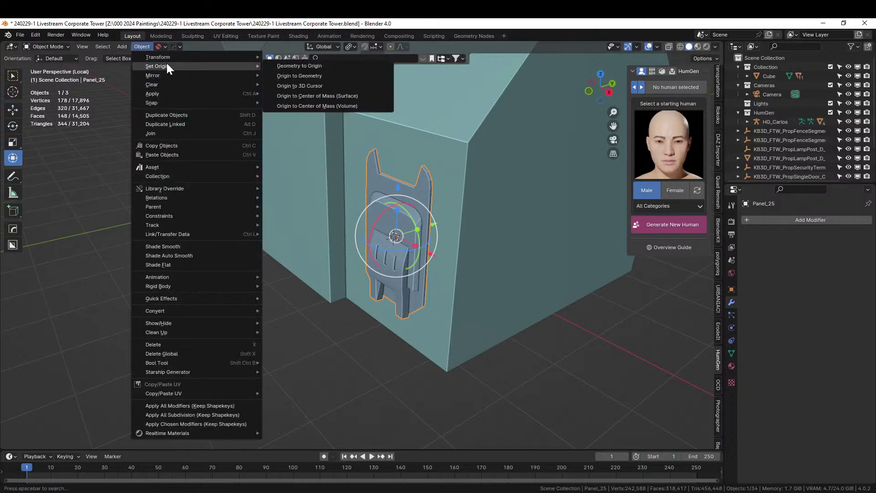
{"action": "left_click", "coordinate": [315, 87]}
{"action": "left_click", "coordinate": [143, 45]}
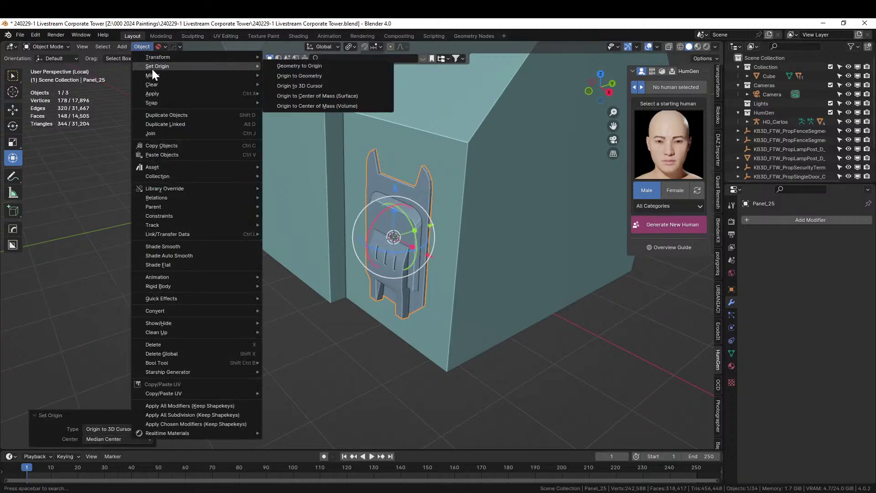
{"action": "left_click", "coordinate": [311, 69]}
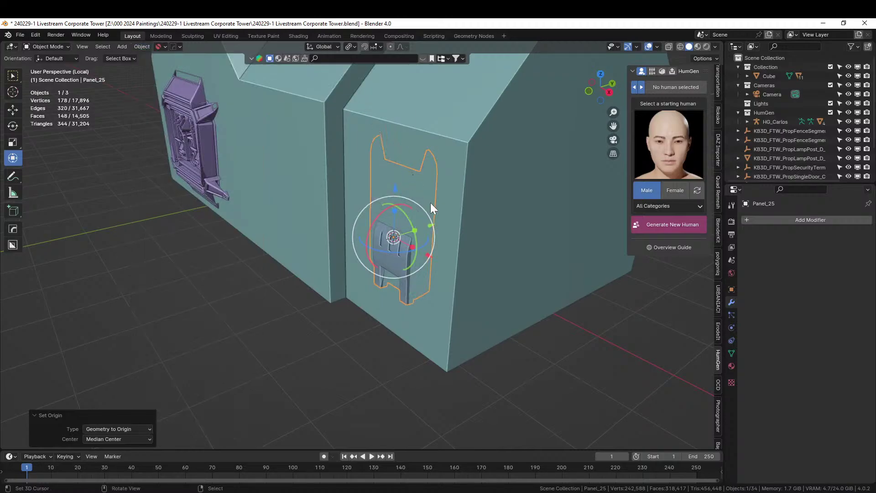
Step: Move the new panel about -0.081 m along Y out of the wall and scale it uniformly by 1.27
{"action": "key", "text": "g"}
{"action": "key", "text": "y"}
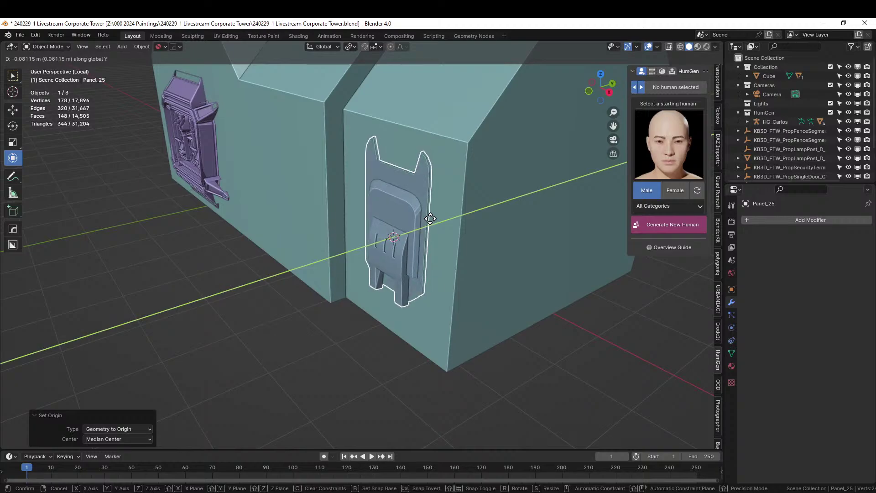
{"action": "left_click", "coordinate": [431, 218]}
{"action": "middle_click_drag", "start_coordinate": [430, 218], "coordinate": [483, 234]}
{"action": "scroll", "coordinate": [424, 195], "scroll_direction": "down", "scroll_amount": 3}
{"action": "key", "text": "s"}
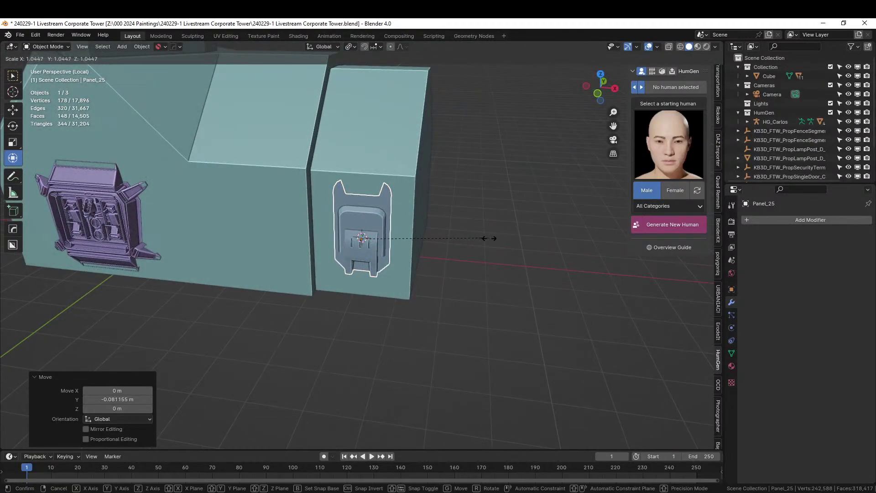
{"action": "left_click", "coordinate": [515, 242]}
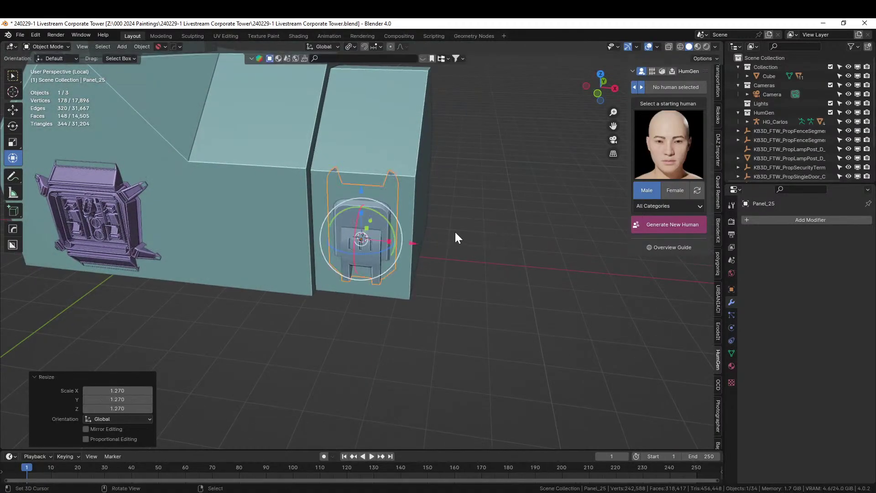
Step: Lower the enlarged panel about 0.218 m along Z and shift it about -0.028 m along Y
{"action": "key", "text": "ctrl+z"}
{"action": "middle_click_drag", "start_coordinate": [451, 239], "coordinate": [400, 265]}
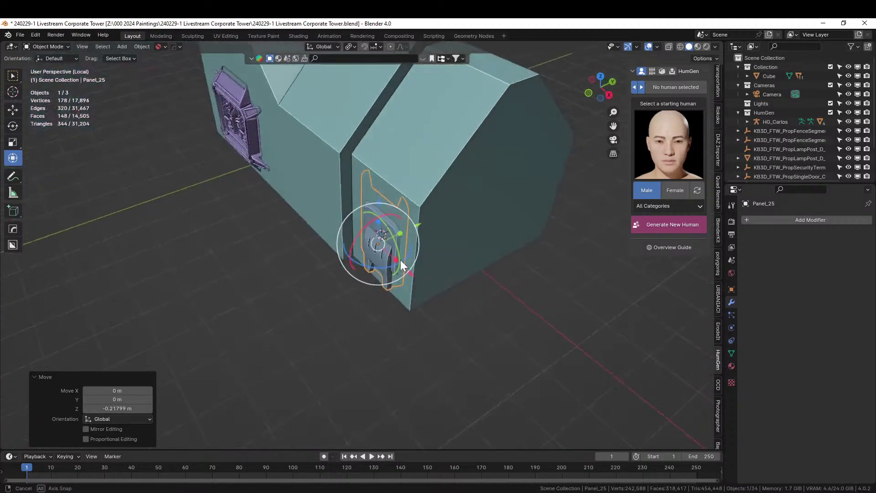
{"action": "scroll", "coordinate": [417, 235], "scroll_direction": "up", "scroll_amount": 4}
{"action": "key", "text": "g"}
{"action": "key", "text": "y"}
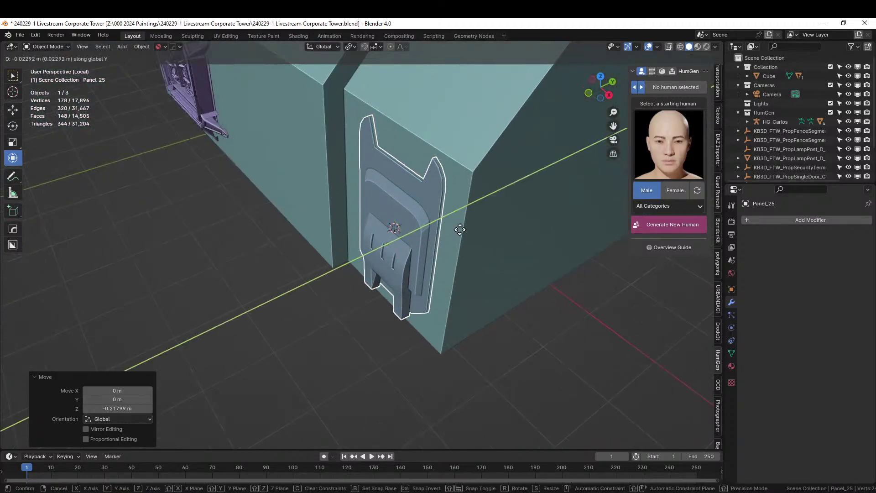
{"action": "left_click", "coordinate": [455, 230]}
{"action": "scroll", "coordinate": [453, 229], "scroll_direction": "down", "scroll_amount": 4}
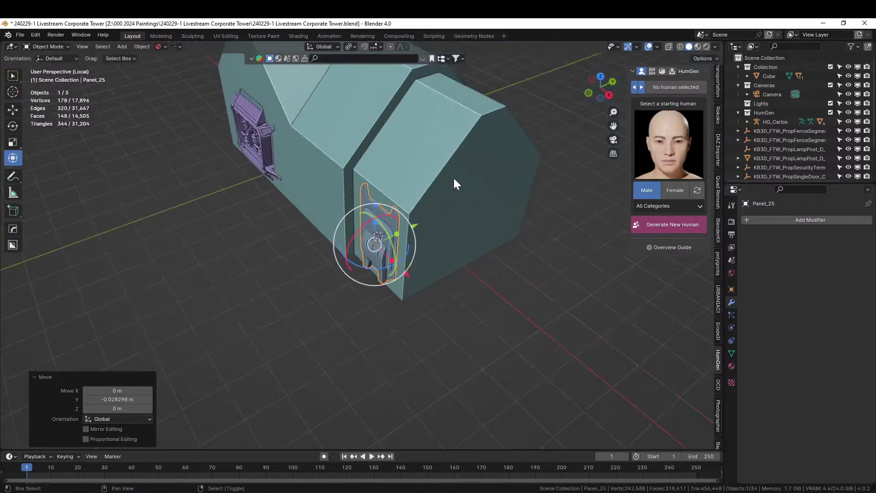
Step: Mirror the single panel across the tower body to the opposite wall and leave local view to show the whole scene
{"action": "left_click", "coordinate": [454, 178], "text": "shift"}
{"action": "key", "text": "alt+x"}
{"action": "left_click", "coordinate": [267, 174]}
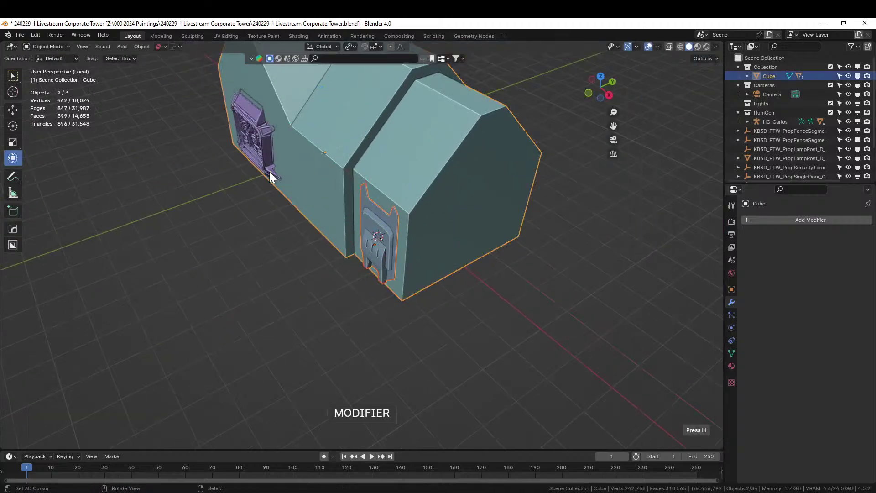
{"action": "key", "text": "slash"}
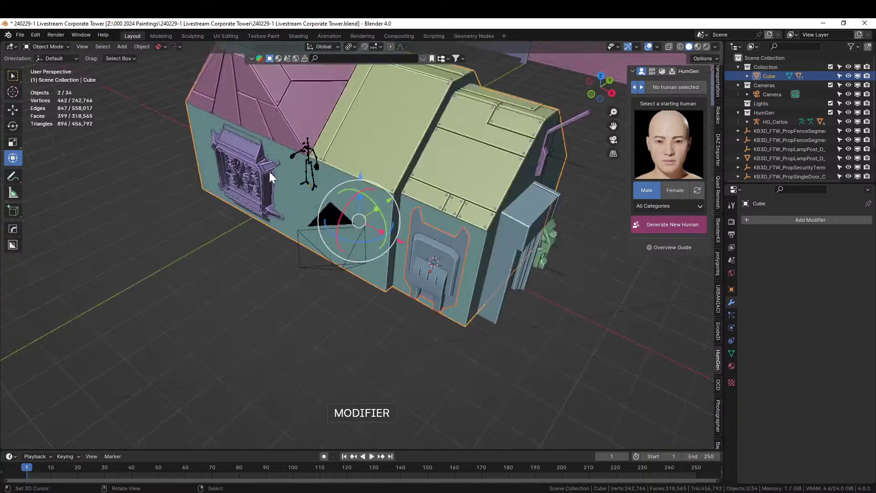
{"action": "scroll", "coordinate": [261, 169], "scroll_direction": "down", "scroll_amount": 3}
{"action": "middle_click_drag", "start_coordinate": [261, 168], "coordinate": [459, 229]}
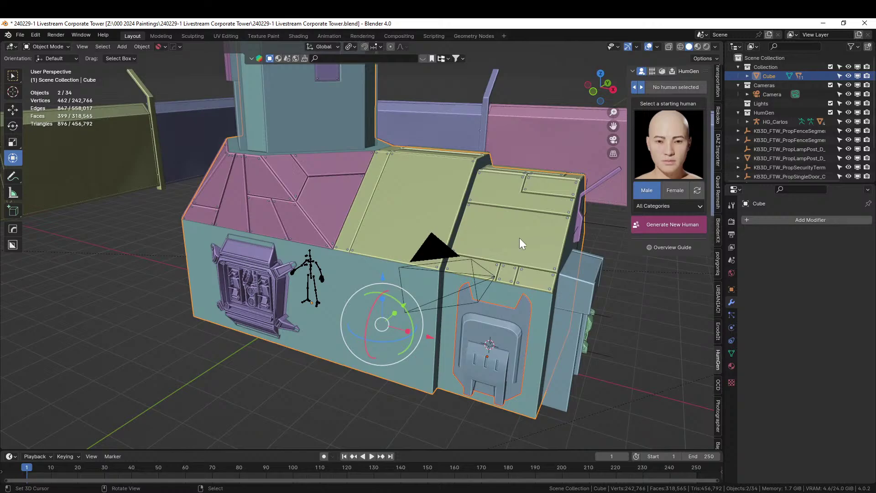
Step: Mirror the tower body itself along Y with a bisecting mirror modifier
{"action": "scroll", "coordinate": [519, 237], "scroll_direction": "up", "scroll_amount": 3}
{"action": "middle_click_drag", "start_coordinate": [513, 237], "coordinate": [402, 250]}
{"action": "scroll", "coordinate": [397, 269], "scroll_direction": "down", "scroll_amount": 4}
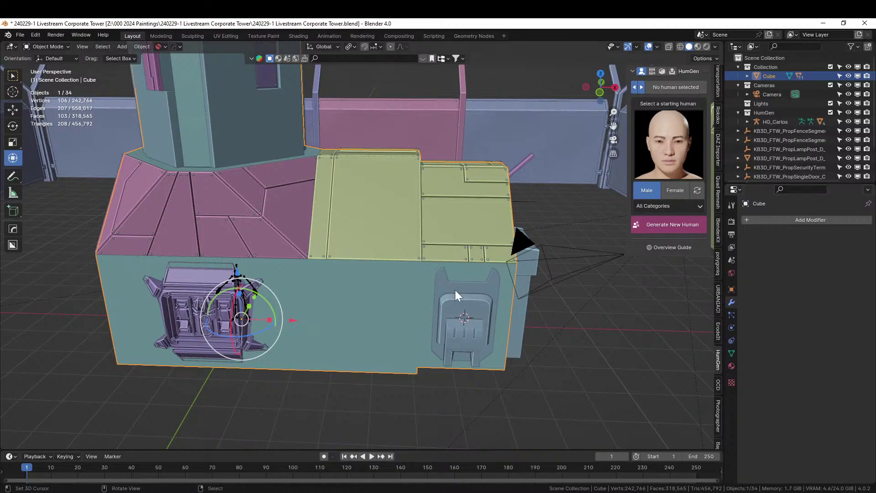
{"action": "middle_click_drag", "start_coordinate": [396, 290], "coordinate": [343, 288]}
{"action": "key", "text": "alt+x"}
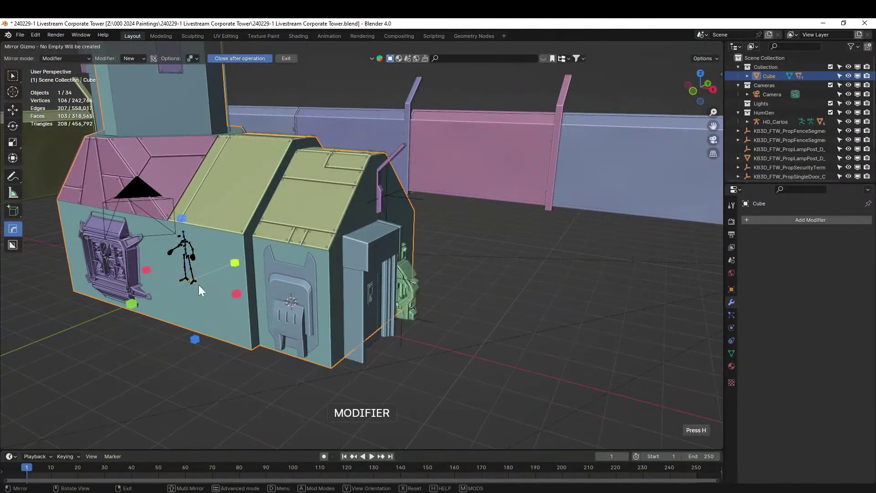
{"action": "left_click", "coordinate": [130, 304]}
{"action": "middle_click_drag", "start_coordinate": [211, 286], "coordinate": [256, 277]}
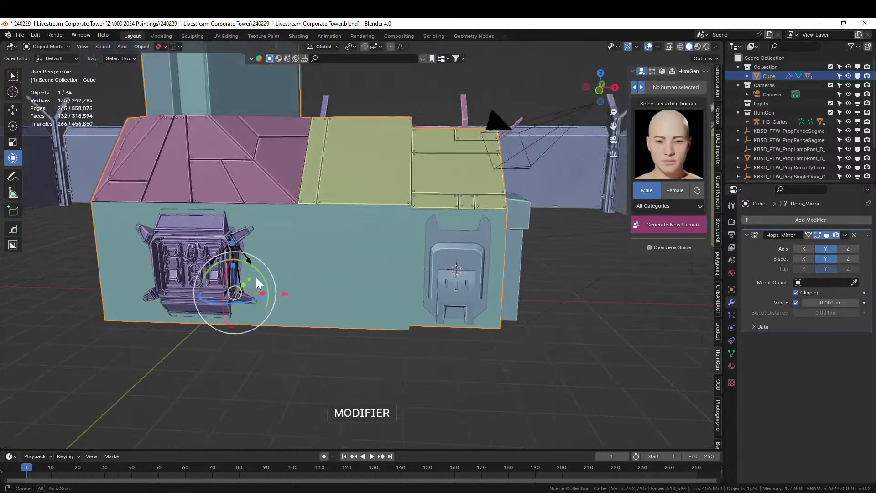
Step: Inset the base wall face between the two panels by about 0.196 m and move it about -0.12 m along Y
{"action": "key", "text": "Tab"}
{"action": "left_click", "coordinate": [373, 258]}
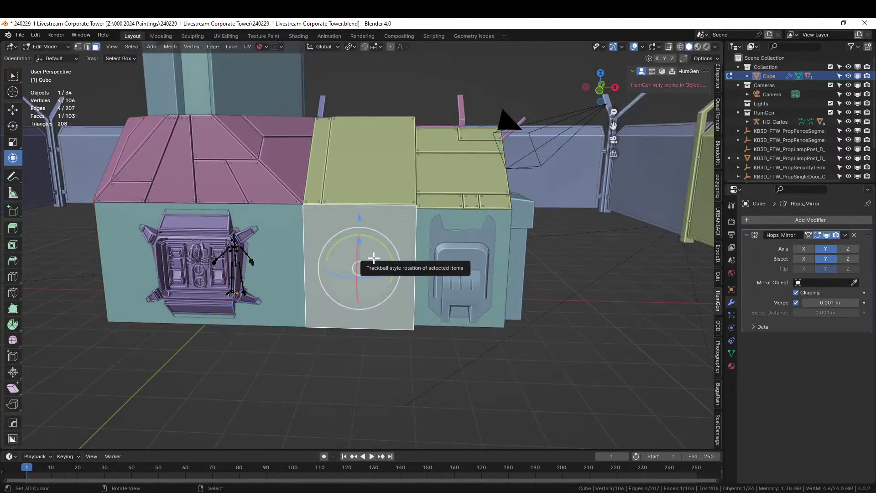
{"action": "scroll", "coordinate": [373, 258], "scroll_direction": "up", "scroll_amount": 2}
{"action": "middle_click_drag", "start_coordinate": [384, 267], "coordinate": [377, 341]}
{"action": "key", "text": "i"}
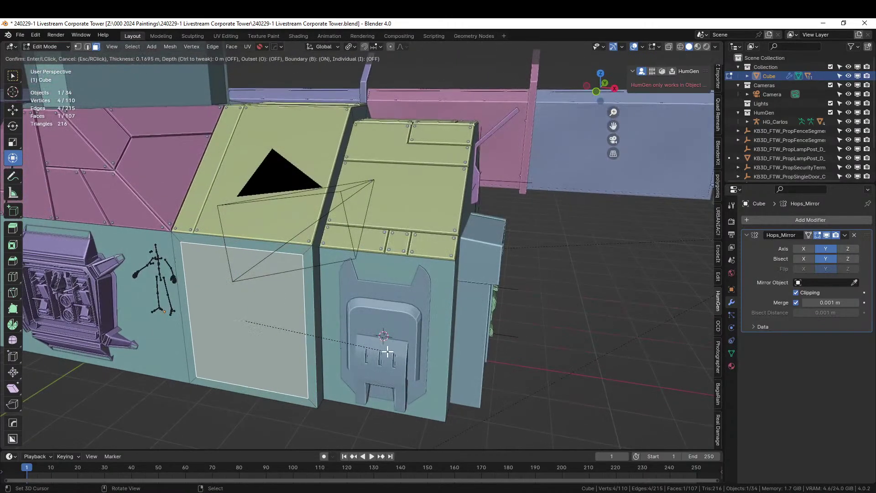
{"action": "left_click", "coordinate": [387, 351]}
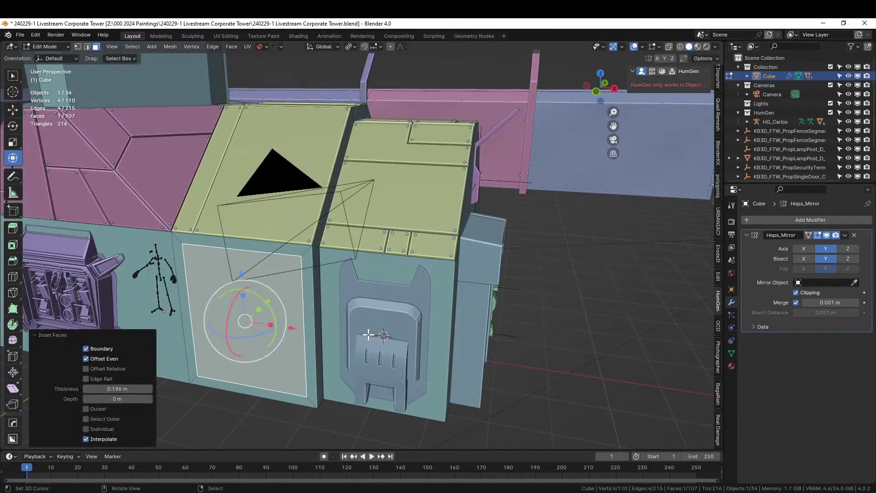
{"action": "key", "text": "g"}
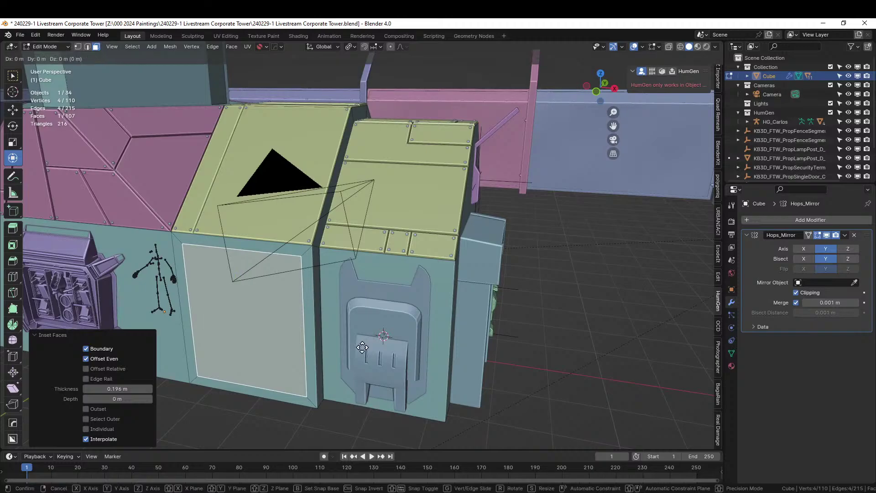
{"action": "key", "text": "y"}
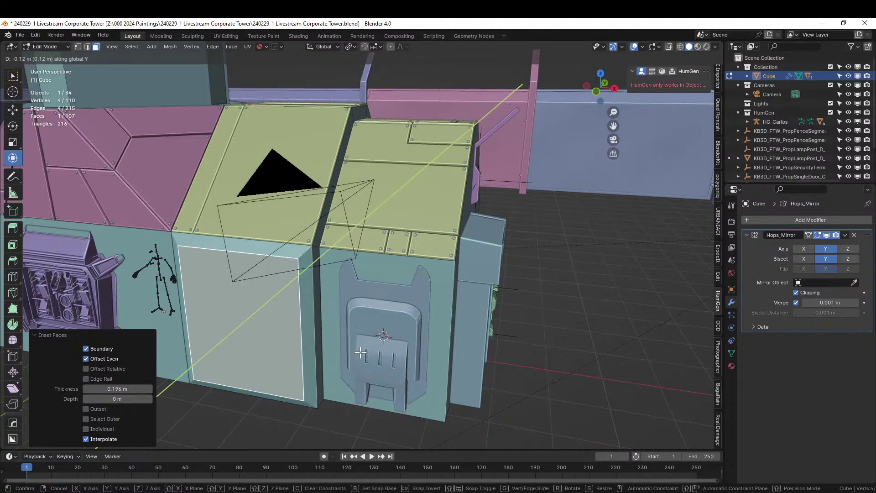
{"action": "left_click", "coordinate": [361, 352]}
Step: Inset the raised wall face again by about 0.106 m and extrude it inwards about 0.165 m
{"action": "key", "text": "i"}
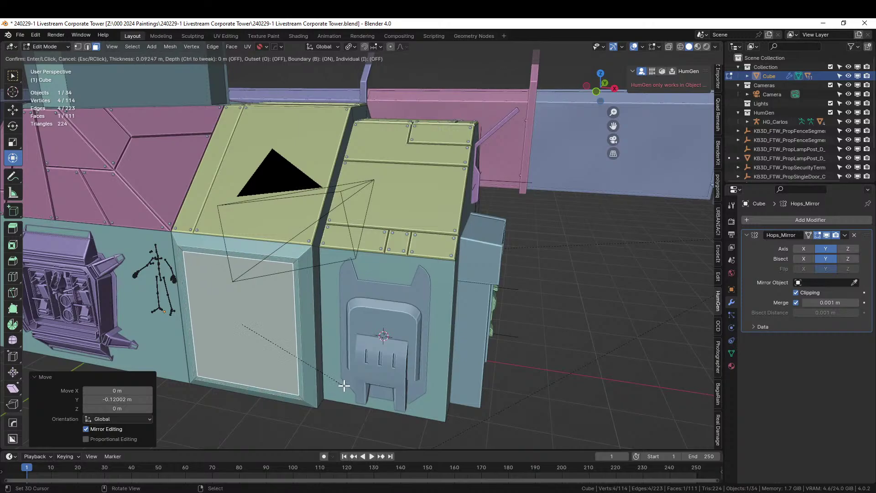
{"action": "left_click", "coordinate": [343, 386]}
{"action": "key", "text": "e"}
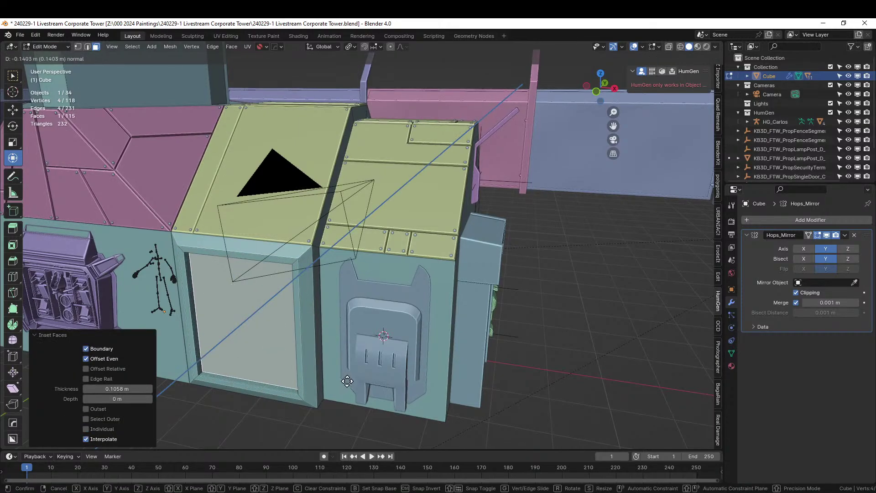
{"action": "left_click", "coordinate": [346, 378]}
{"action": "mouse_move", "coordinate": [346, 377]}
{"action": "middle_mouse_down"}
{"action": "mouse_move", "coordinate": [299, 367]}
{"action": "mouse_move", "coordinate": [294, 377]}
{"action": "mouse_move", "coordinate": [347, 370]}
{"action": "middle_mouse_up"}
{"action": "scroll", "coordinate": [347, 370], "scroll_direction": "up", "scroll_amount": 3}
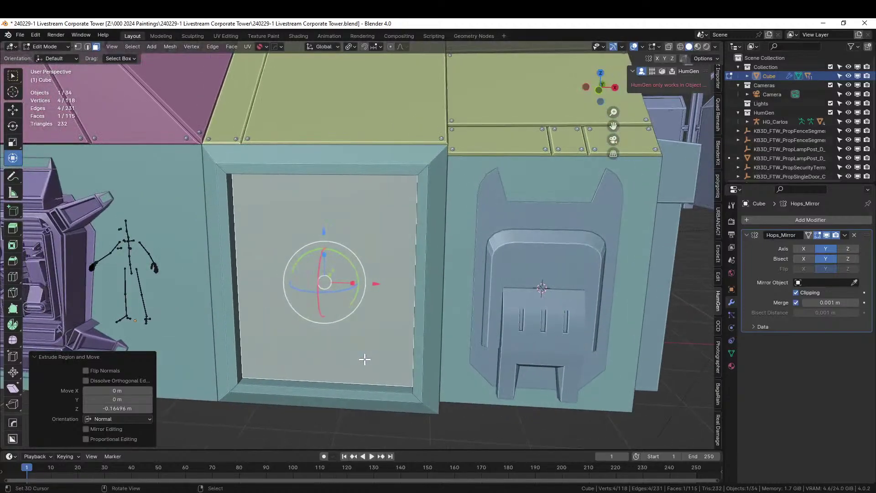
Step: Generate Random Tubes across the recessed wall face with 5 subdivision cuts
{"action": "key", "text": "Tab"}
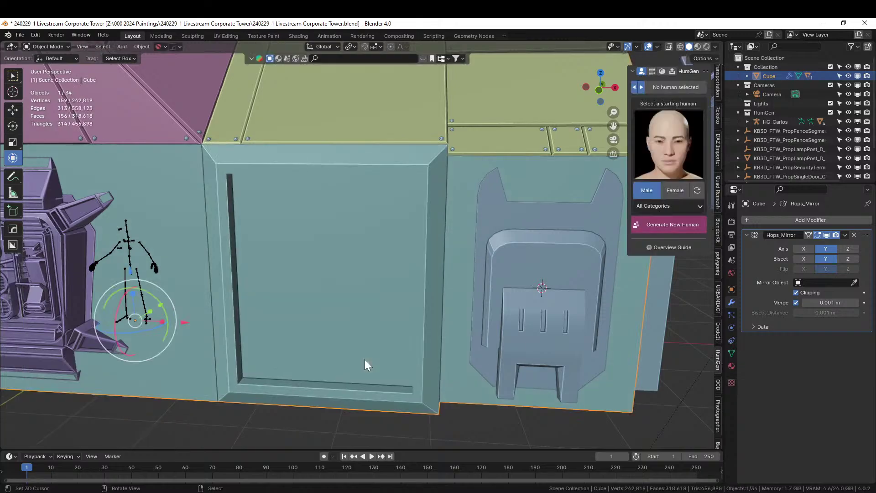
{"action": "key", "text": "shift+q"}
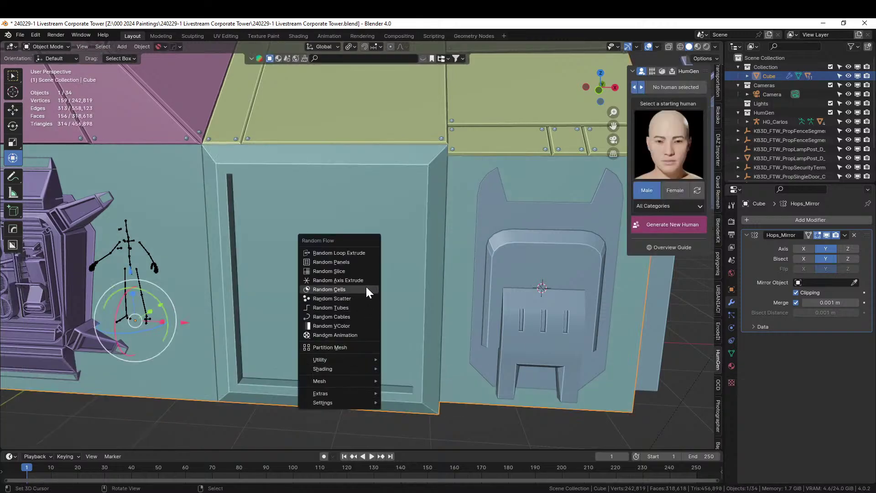
{"action": "left_click", "coordinate": [354, 307]}
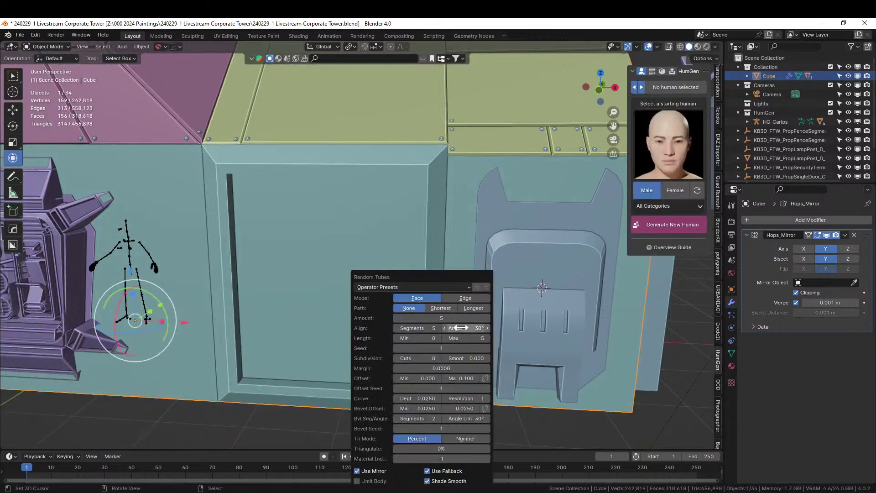
{"action": "left_click", "coordinate": [438, 359]}
{"action": "left_click", "coordinate": [438, 359]}
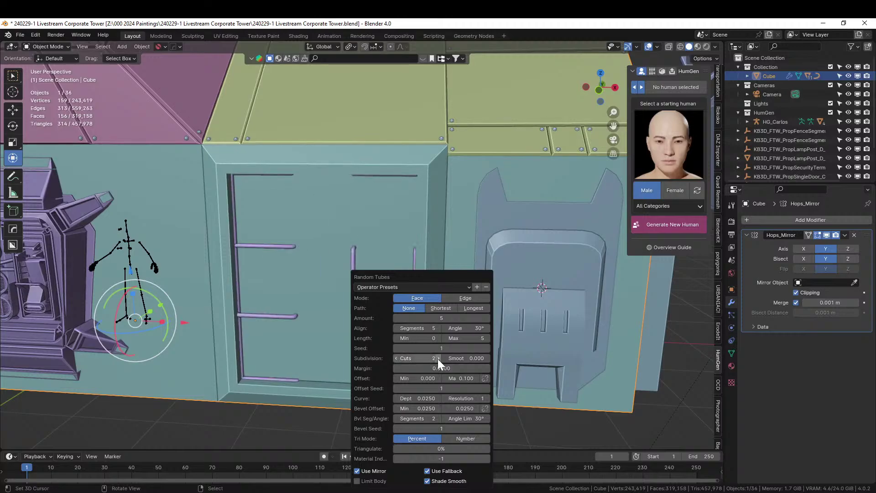
{"action": "left_click", "coordinate": [437, 358]}
{"action": "left_click", "coordinate": [437, 359]}
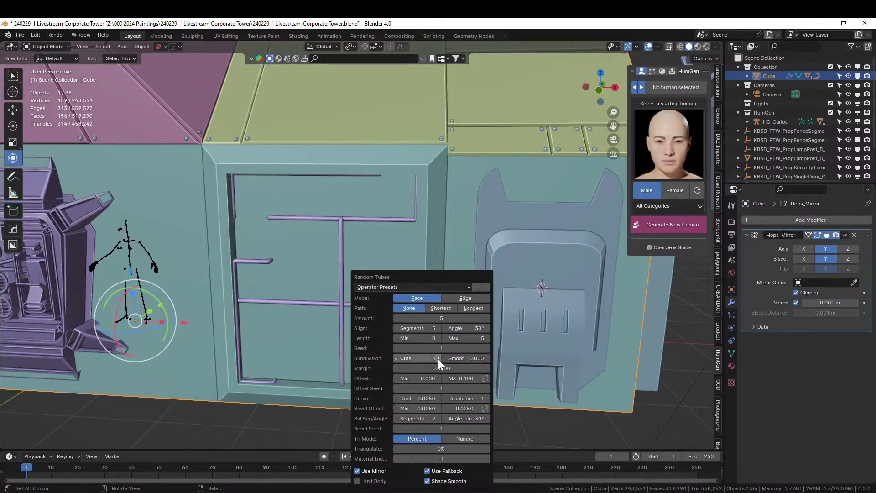
{"action": "left_click", "coordinate": [437, 359]}
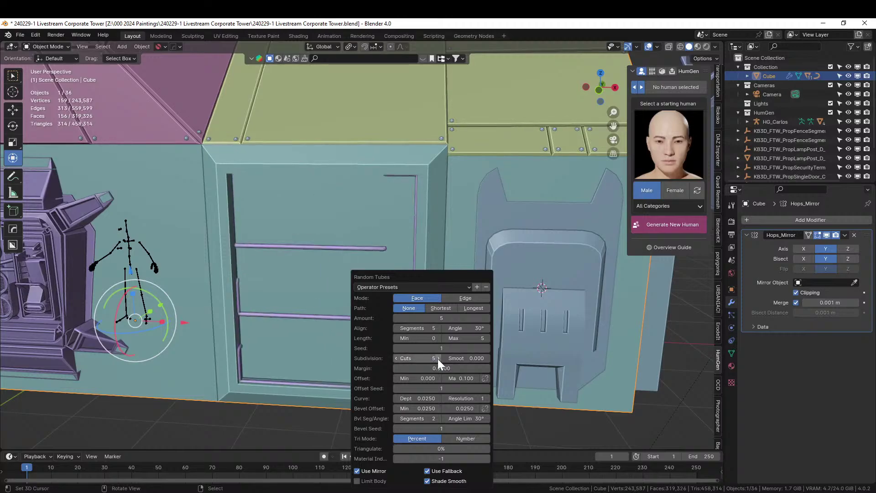
Step: Increase the random tubes to an amount of 200 and 6 subdivision cuts
{"action": "left_click", "coordinate": [441, 318]}
{"action": "type", "text": "0"}
{"action": "key", "text": "Return"}
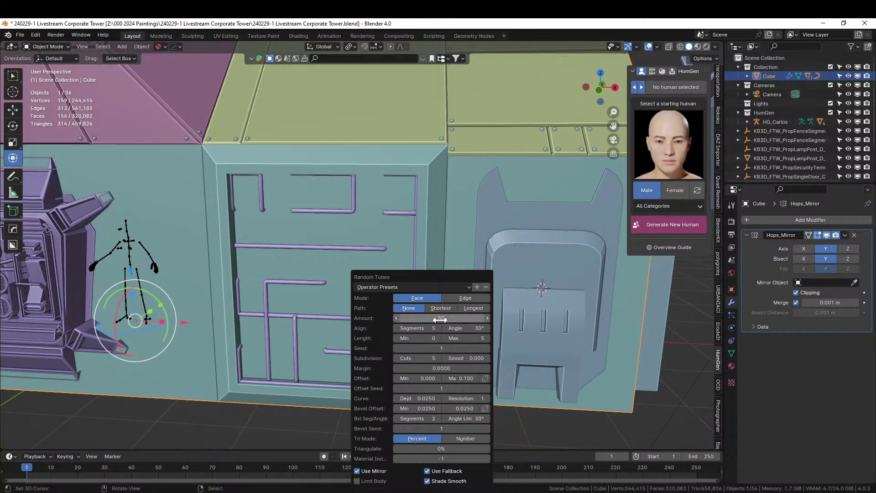
{"action": "left_click", "coordinate": [437, 358]}
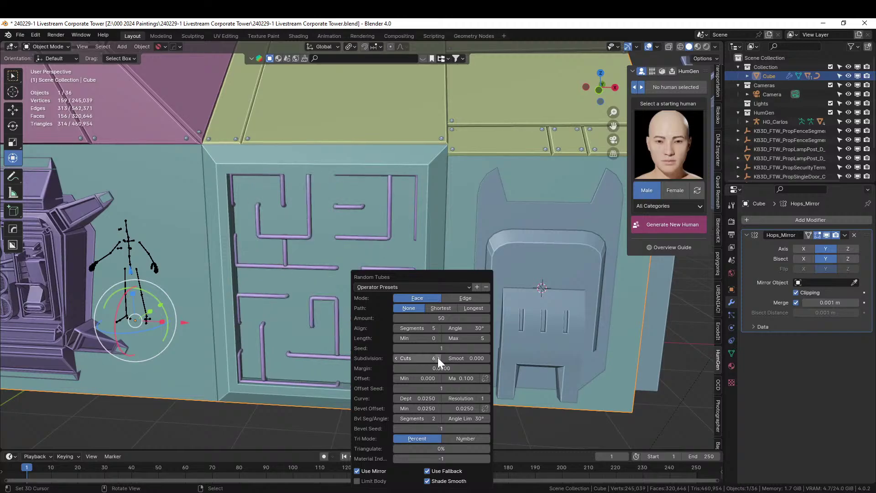
{"action": "left_click", "coordinate": [441, 318]}
{"action": "type", "text": "20"}
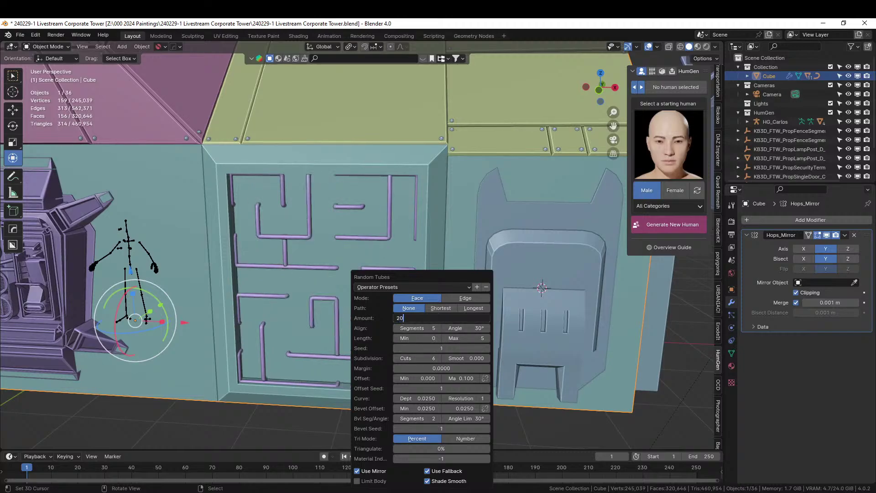
{"action": "type", "text": "0"}
{"action": "key", "text": "Return"}
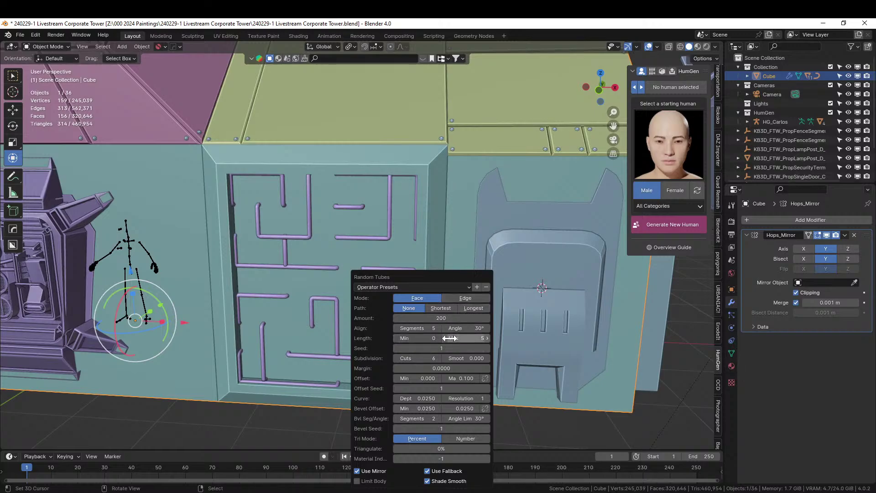
Step: Cycle the random tubes' layout seed up to 7
{"action": "left_click", "coordinate": [487, 347]}
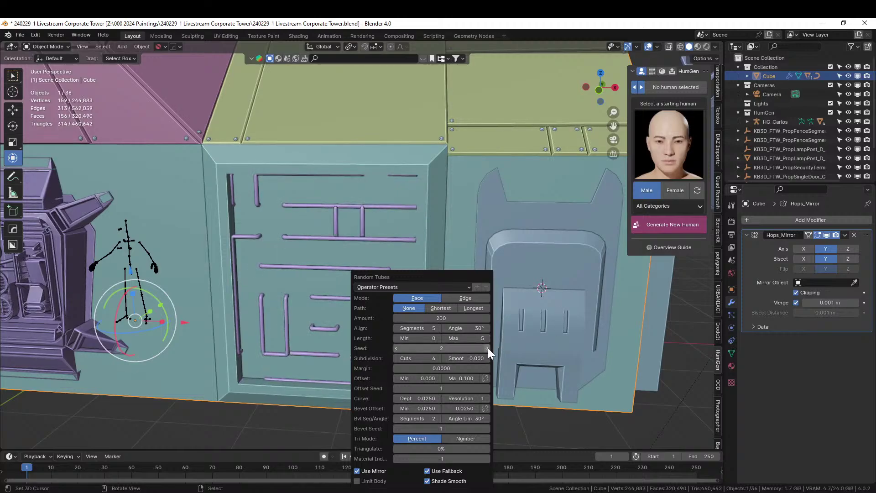
{"action": "left_click", "coordinate": [487, 347]}
{"action": "left_click", "coordinate": [487, 347]}
{"action": "left_click", "coordinate": [487, 347]}
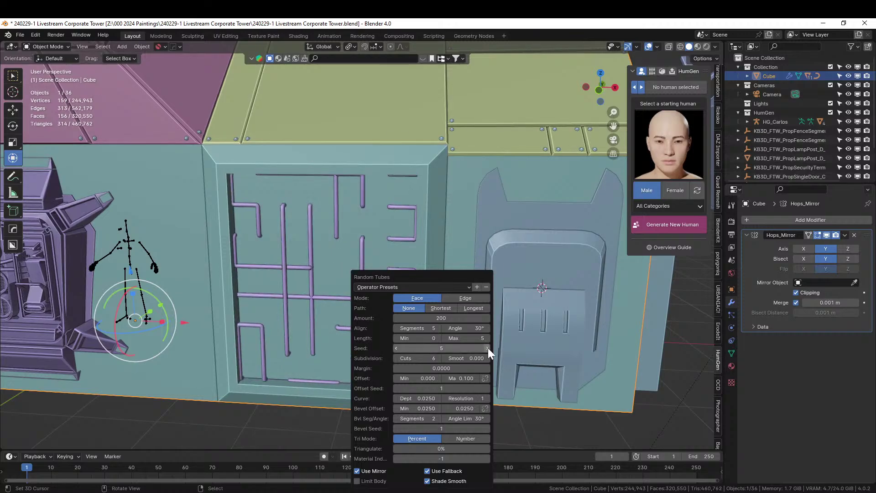
{"action": "left_click", "coordinate": [487, 348]}
{"action": "left_click", "coordinate": [487, 347]}
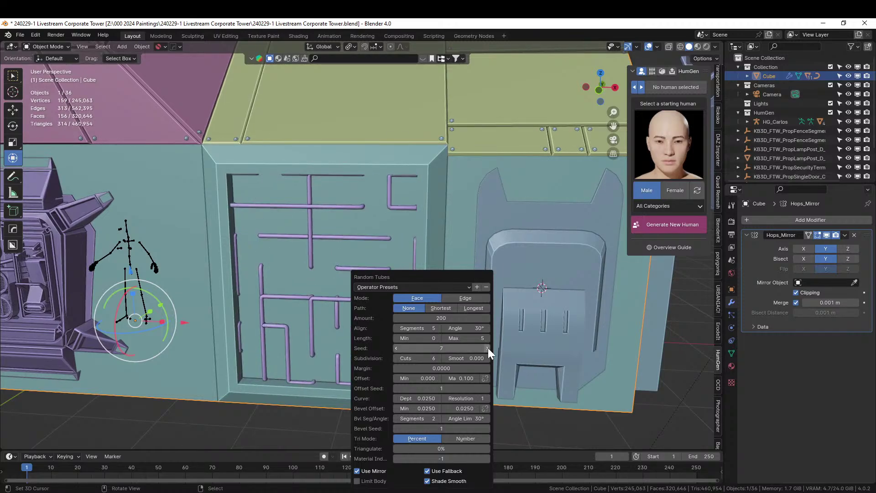
Step: Make the tube layout denser by raising the subdivision cuts to 10
{"action": "left_click", "coordinate": [438, 357]}
{"action": "left_click", "coordinate": [438, 358]}
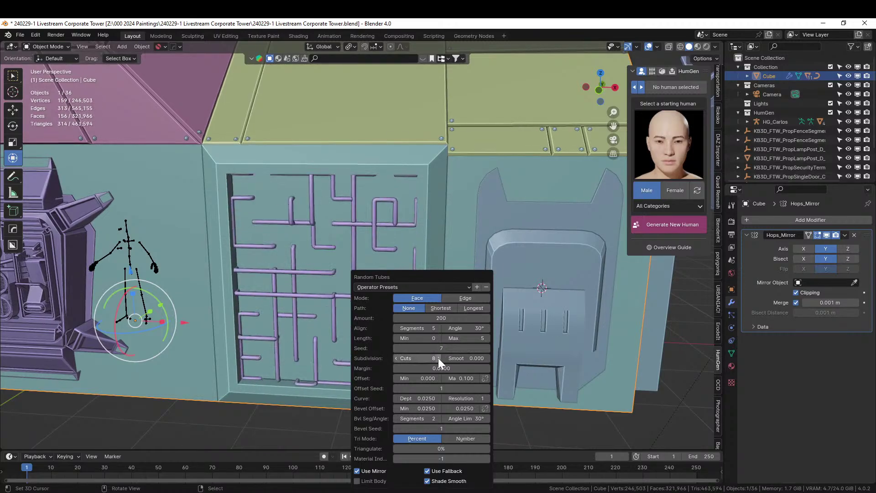
{"action": "left_click", "coordinate": [437, 358]}
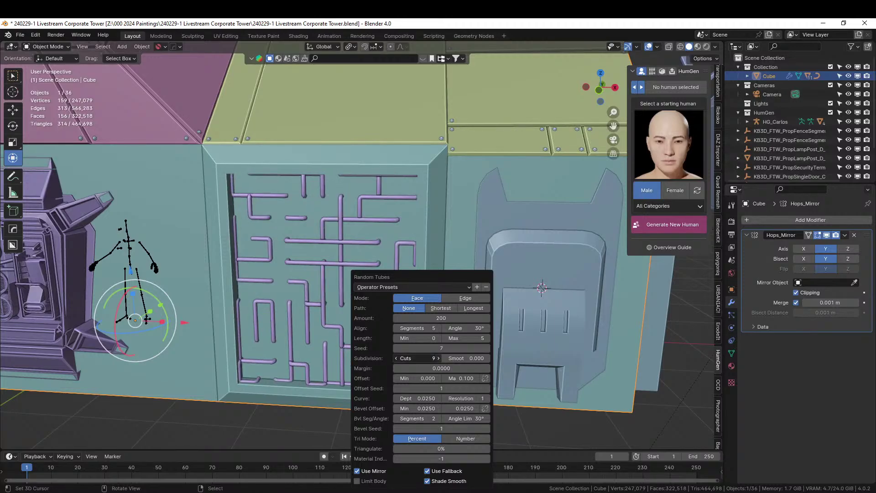
{"action": "left_click", "coordinate": [438, 358]}
{"action": "left_click", "coordinate": [237, 366]}
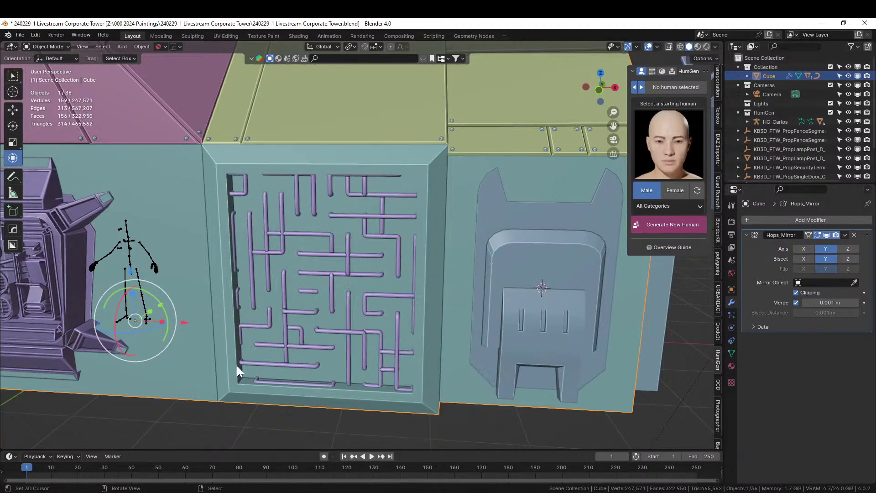
{"action": "middle_click_drag", "start_coordinate": [292, 421], "coordinate": [301, 400]}
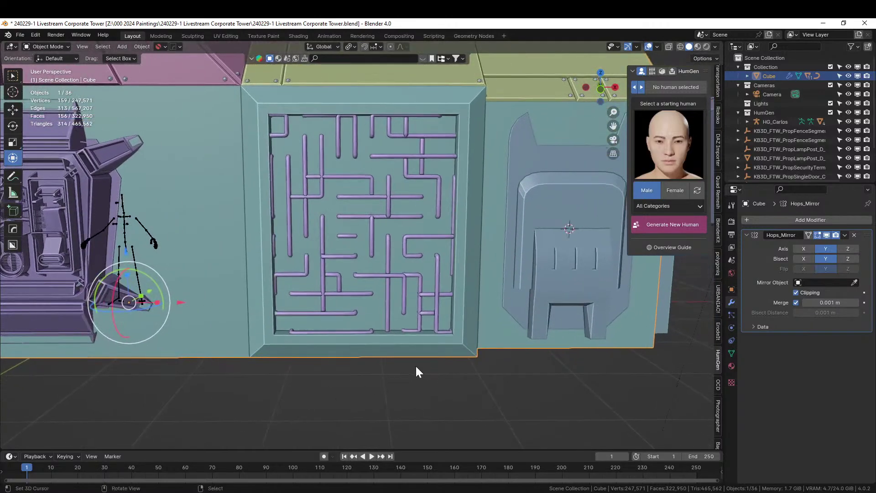
Step: Thicken the random tubes to a curve depth of 0.0422, leaving Limit Body off
{"action": "key", "text": "F9"}
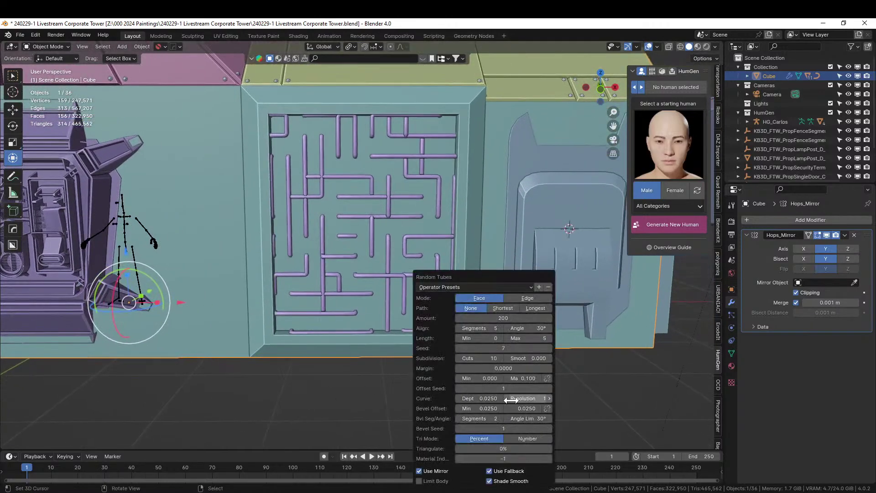
{"action": "left_click_drag", "start_coordinate": [486, 398], "coordinate": [503, 398]}
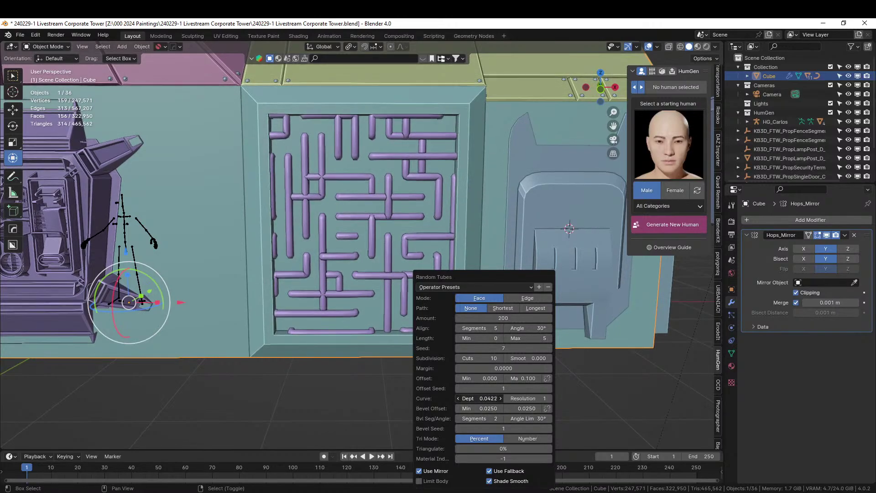
{"action": "left_click", "coordinate": [419, 481]}
{"action": "left_click", "coordinate": [419, 481]}
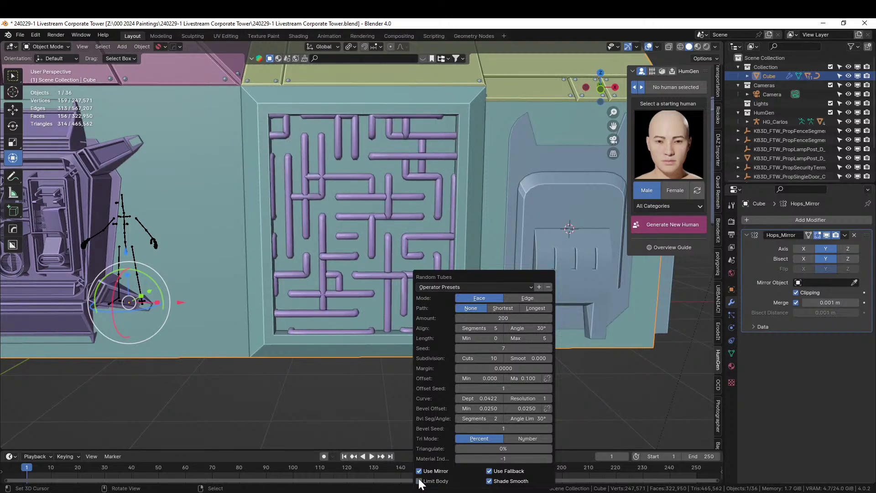
Step: Try a larger maximum offset for the random tubes and inspect how far they stand off the recess
{"action": "left_click", "coordinate": [523, 378]}
{"action": "key", "text": "BackSpace"}
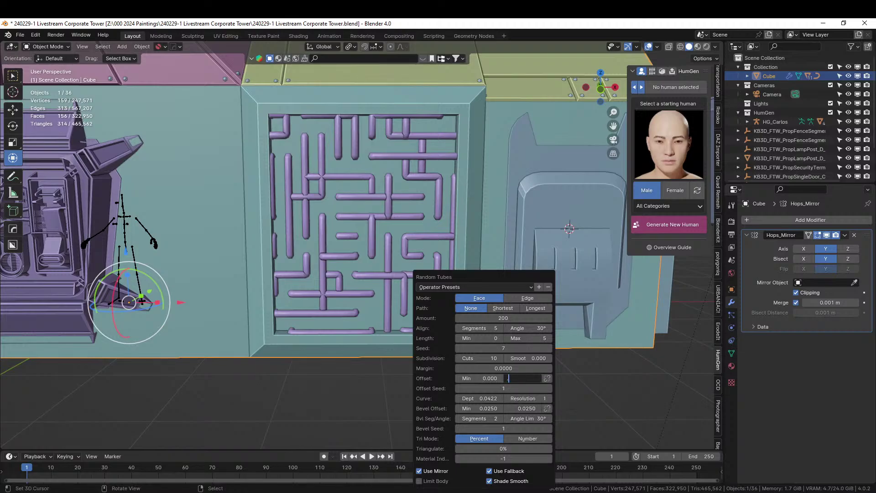
{"action": "key", "text": "Return"}
{"action": "mouse_move", "coordinate": [387, 266]}
{"action": "middle_mouse_down"}
{"action": "mouse_move", "coordinate": [267, 299]}
{"action": "mouse_move", "coordinate": [347, 297]}
{"action": "mouse_move", "coordinate": [294, 309]}
{"action": "mouse_move", "coordinate": [290, 320]}
{"action": "mouse_move", "coordinate": [375, 282]}
{"action": "mouse_move", "coordinate": [373, 259]}
{"action": "middle_mouse_up"}
{"action": "scroll", "coordinate": [362, 284], "scroll_direction": "up", "scroll_amount": 3}
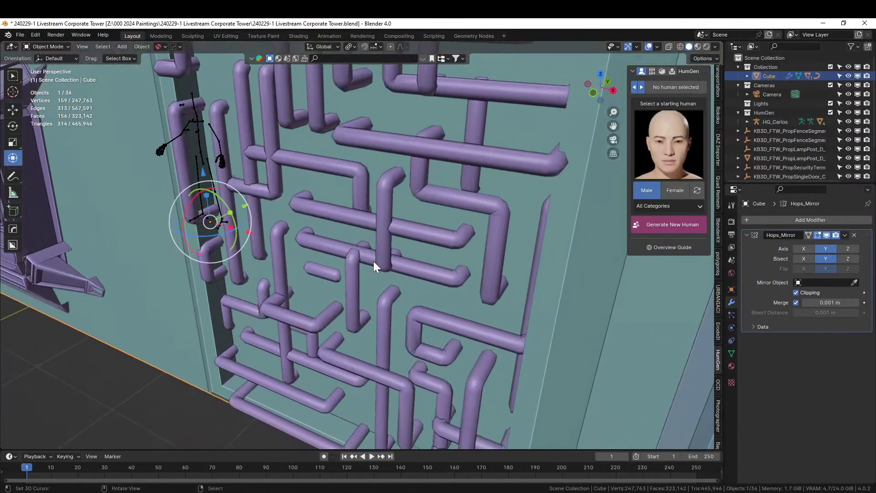
{"action": "scroll", "coordinate": [374, 261], "scroll_direction": "down", "scroll_amount": 5}
{"action": "middle_click_drag", "start_coordinate": [373, 264], "coordinate": [335, 314]}
{"action": "scroll", "coordinate": [325, 322], "scroll_direction": "up", "scroll_amount": 5}
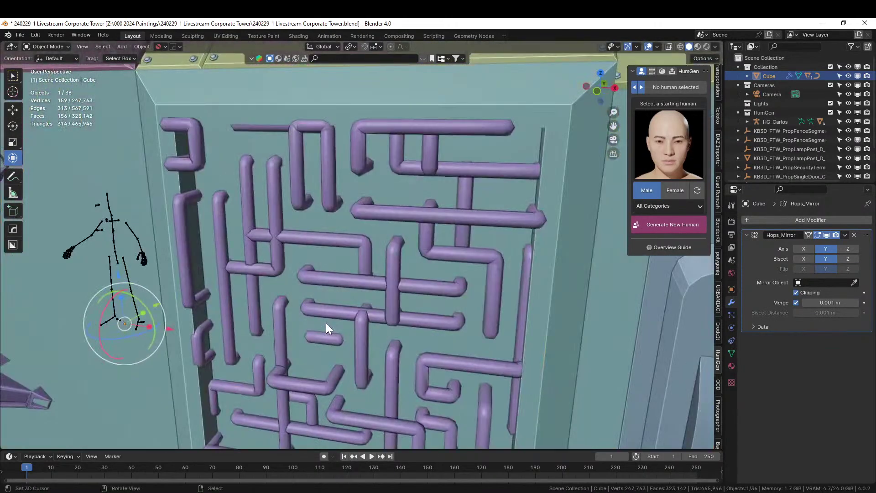
Step: Set the random tubes' maximum offset to 0.1 and check them inside the recess
{"action": "key", "text": "F9"}
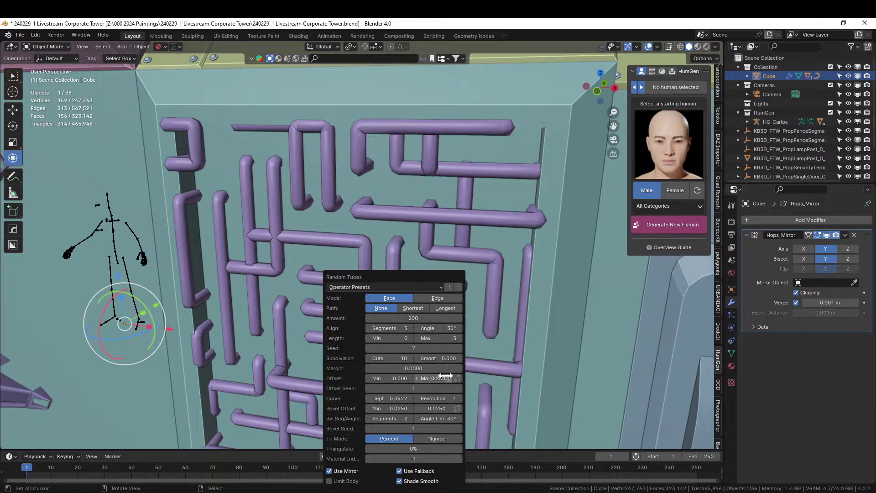
{"action": "left_click", "coordinate": [420, 379]}
{"action": "key", "text": "BackSpace"}
{"action": "type", "text": "1"}
{"action": "key", "text": "Return"}
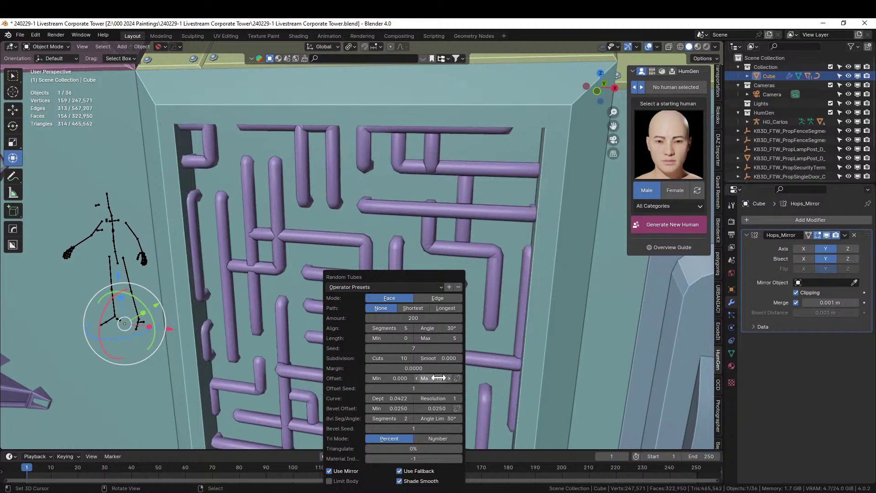
{"action": "middle_click_drag", "start_coordinate": [272, 294], "coordinate": [335, 288]}
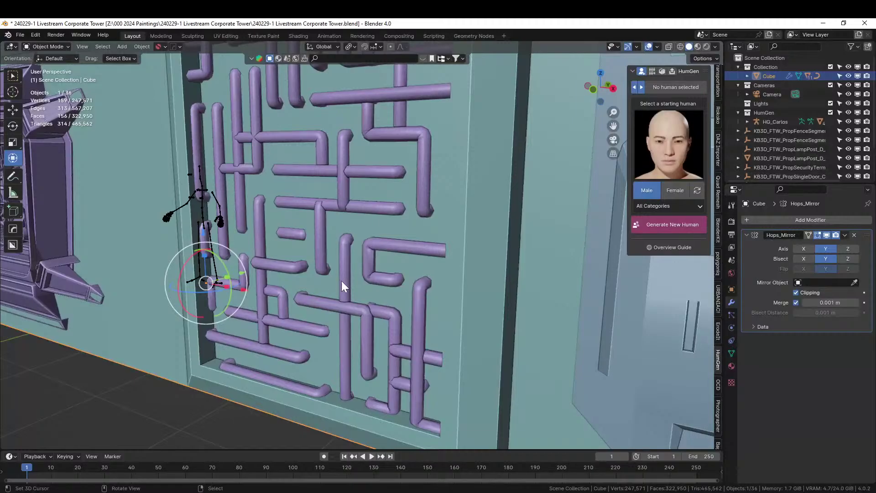
{"action": "scroll", "coordinate": [340, 278], "scroll_direction": "down", "scroll_amount": 8}
{"action": "mouse_move", "coordinate": [339, 278]}
{"action": "middle_mouse_down"}
{"action": "mouse_move", "coordinate": [371, 277]}
{"action": "mouse_move", "coordinate": [417, 303]}
{"action": "mouse_move", "coordinate": [384, 318]}
{"action": "mouse_move", "coordinate": [247, 310]}
{"action": "mouse_move", "coordinate": [245, 296]}
{"action": "mouse_move", "coordinate": [350, 280]}
{"action": "middle_mouse_up"}
{"action": "scroll", "coordinate": [350, 280], "scroll_direction": "up", "scroll_amount": 5}
{"action": "scroll", "coordinate": [303, 289], "scroll_direction": "up", "scroll_amount": 3}
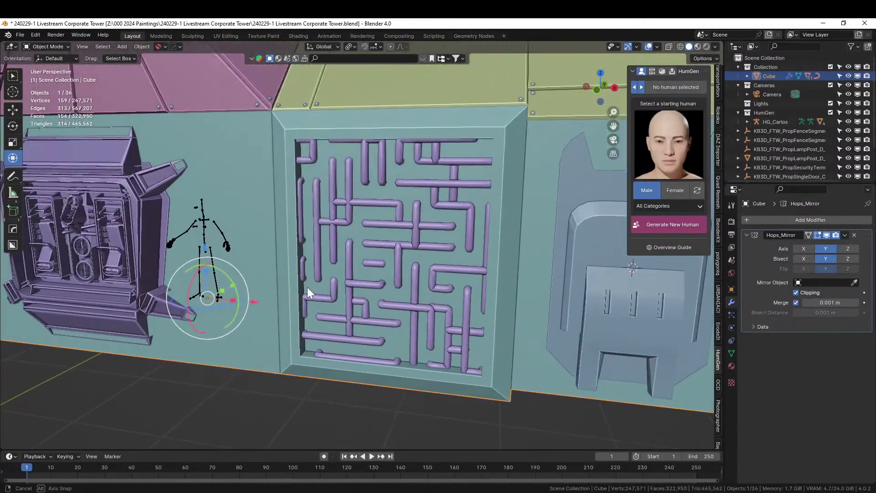
Step: Generate a Random Loop Extrude panel layer over the tubes in the recessed wall face
{"action": "scroll", "coordinate": [321, 283], "scroll_direction": "down", "scroll_amount": 4}
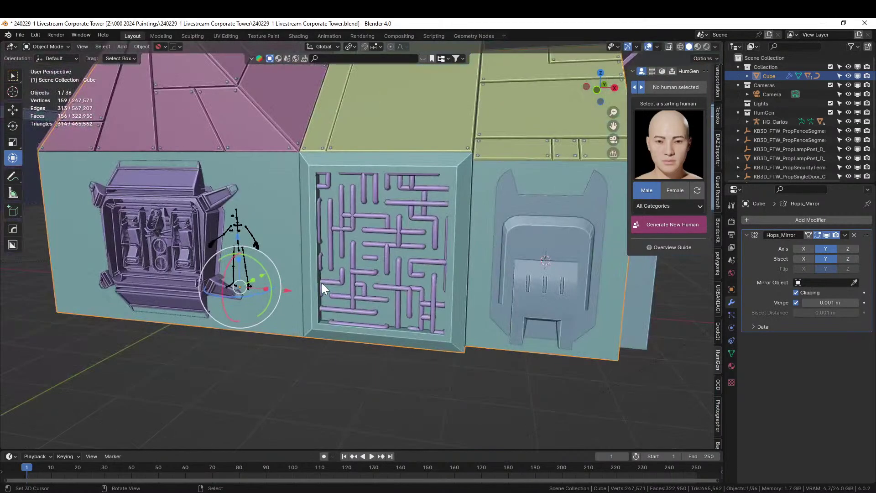
{"action": "middle_click_drag", "start_coordinate": [321, 283], "coordinate": [302, 287]}
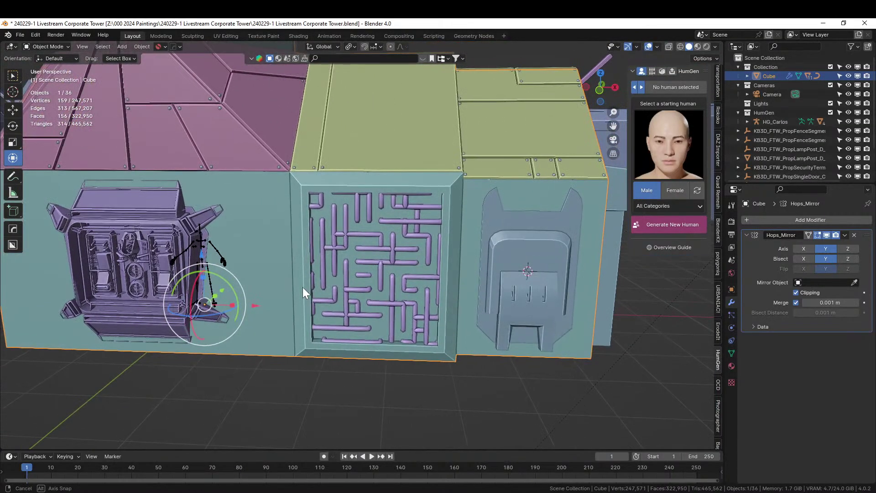
{"action": "right_click", "coordinate": [368, 288]}
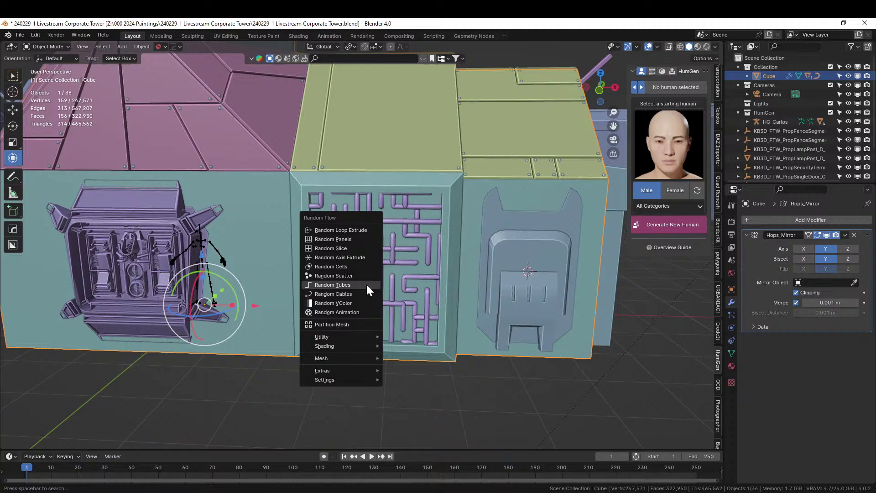
{"action": "left_click", "coordinate": [361, 231]}
{"action": "left_click", "coordinate": [376, 152]}
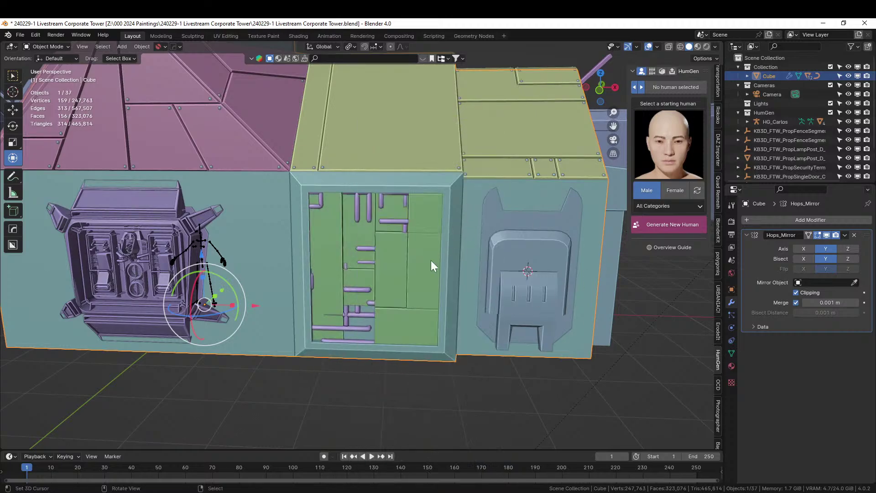
Step: Set the first extrude loop's ratio to 50, increase its maximum inset depth and inspect the panels over the tubes
{"action": "key", "text": "F9"}
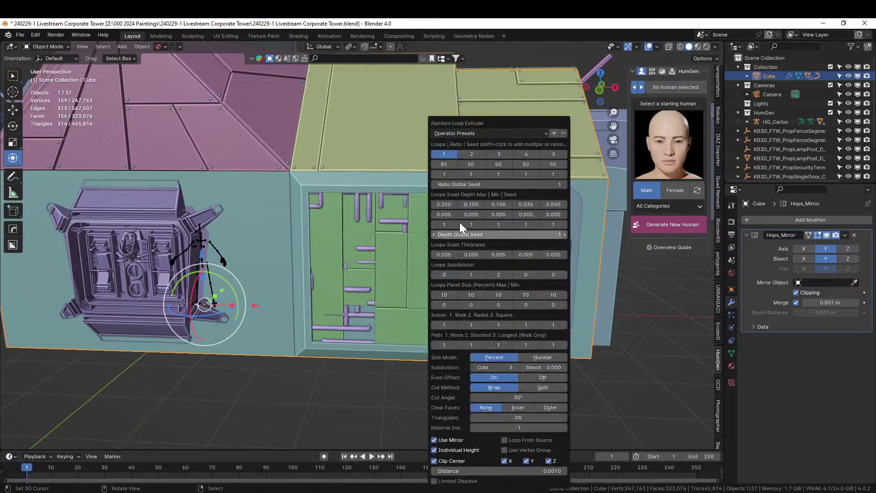
{"action": "left_click", "coordinate": [448, 164]}
{"action": "type", "text": "30"}
{"action": "key", "text": "Return"}
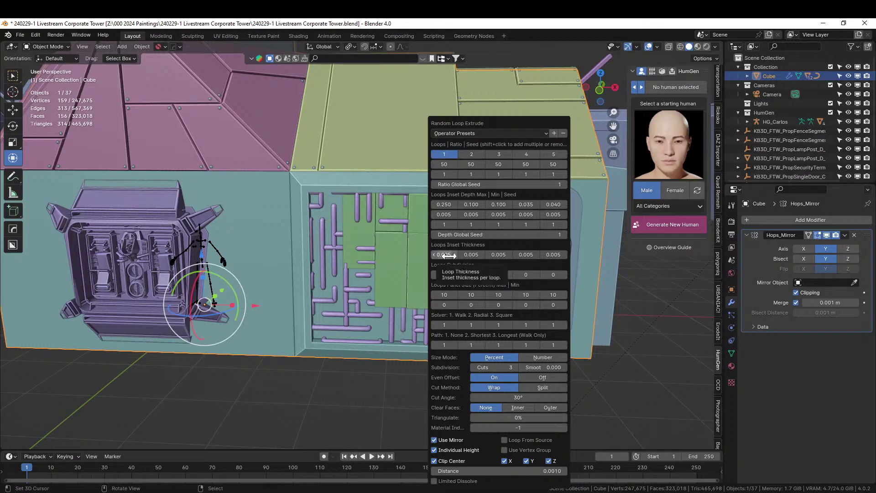
{"action": "left_click_drag", "start_coordinate": [443, 204], "coordinate": [465, 205]}
{"action": "middle_click_drag", "start_coordinate": [299, 291], "coordinate": [325, 315]}
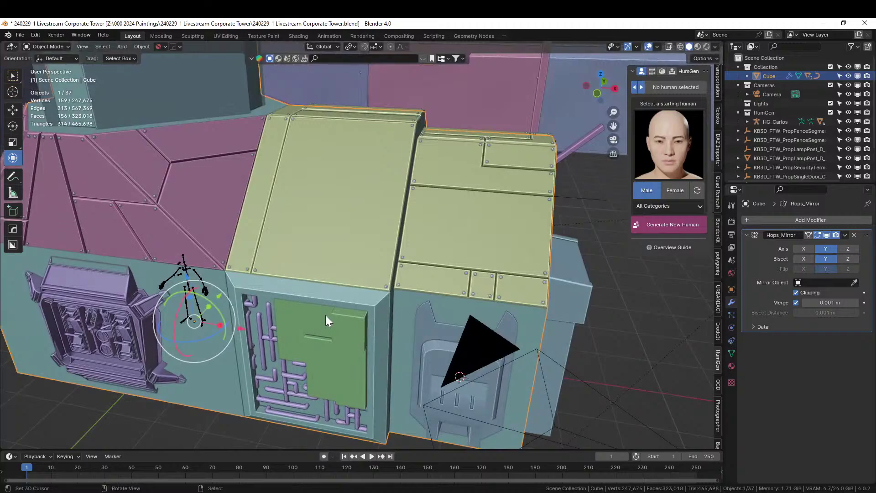
{"action": "scroll", "coordinate": [325, 315], "scroll_direction": "up", "scroll_amount": 4}
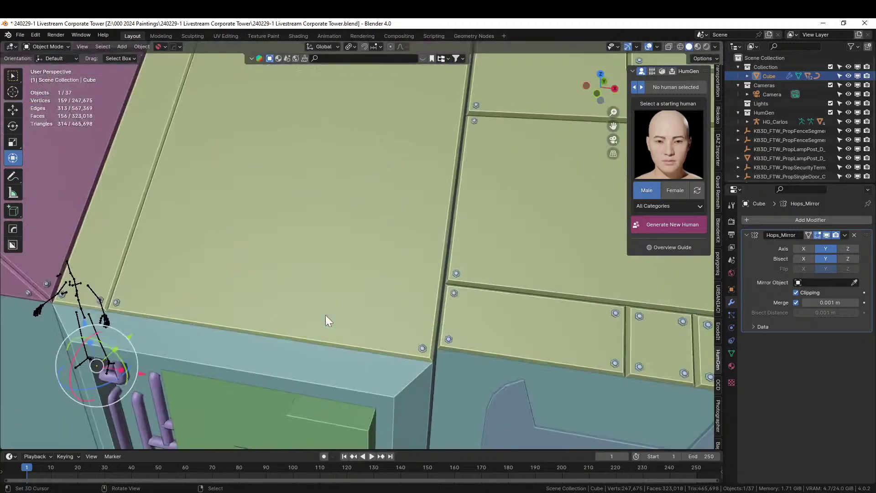
Step: Try a minimum inset depth of 0.4 and a maximum of 0.2 for the first loop of the Random Loop Extrude
{"action": "scroll", "coordinate": [325, 315], "scroll_direction": "down", "scroll_amount": 2}
{"action": "key", "text": "F9"}
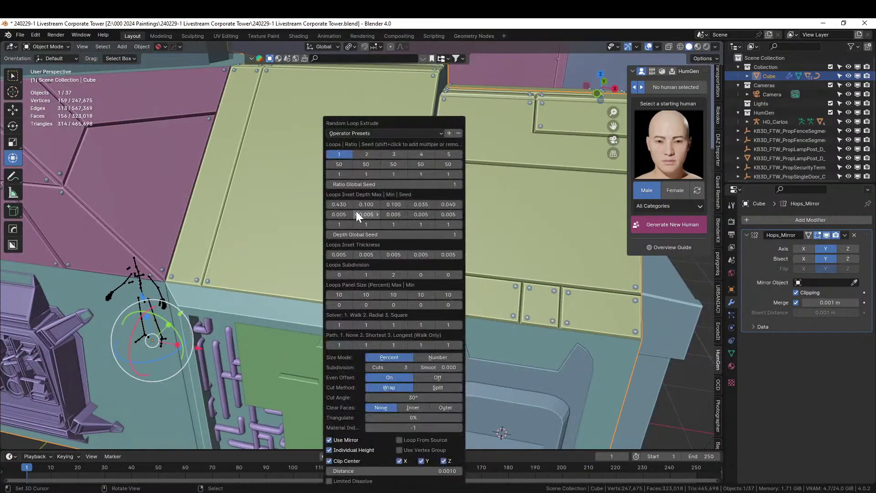
{"action": "left_click", "coordinate": [344, 214]}
{"action": "type", "text": ".4"}
{"action": "key", "text": "Return"}
{"action": "left_click", "coordinate": [340, 205]}
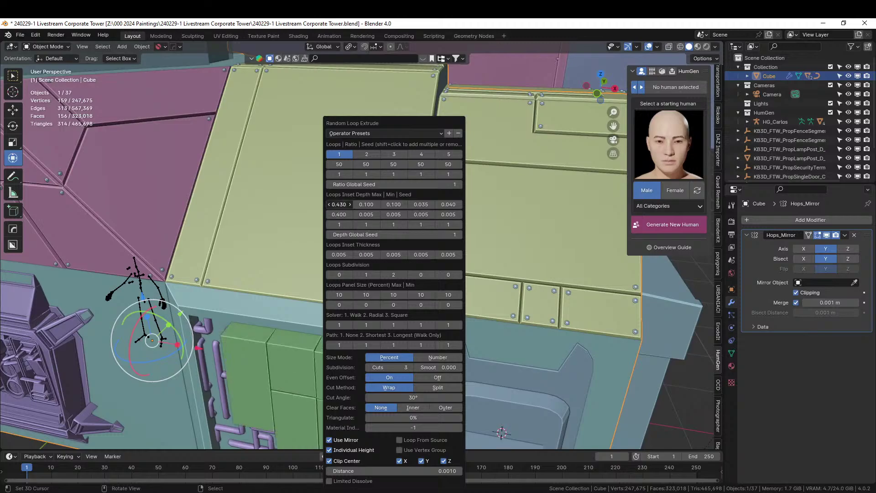
{"action": "type", "text": ".2"}
{"action": "key", "text": "Return"}
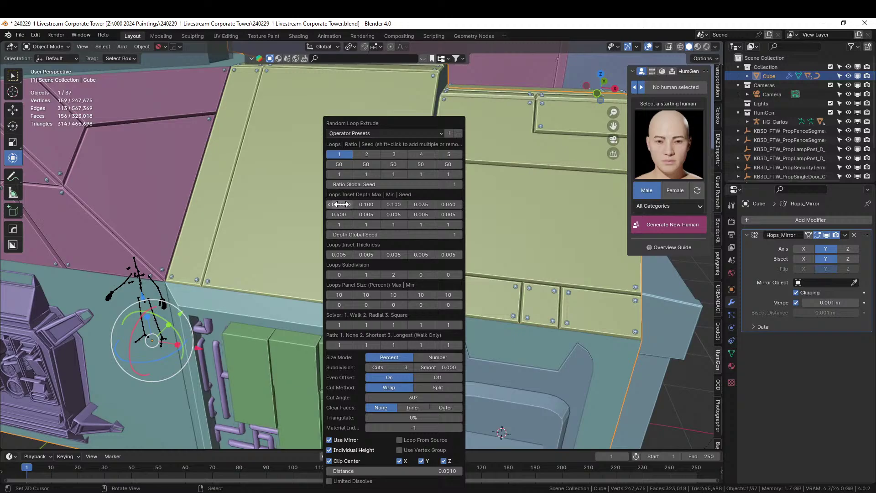
Step: Set the first loop's maximum and minimum inset depths to 0.25 and check the panels over the tubes
{"action": "left_click", "coordinate": [333, 210]}
{"action": "type", "text": ".25"}
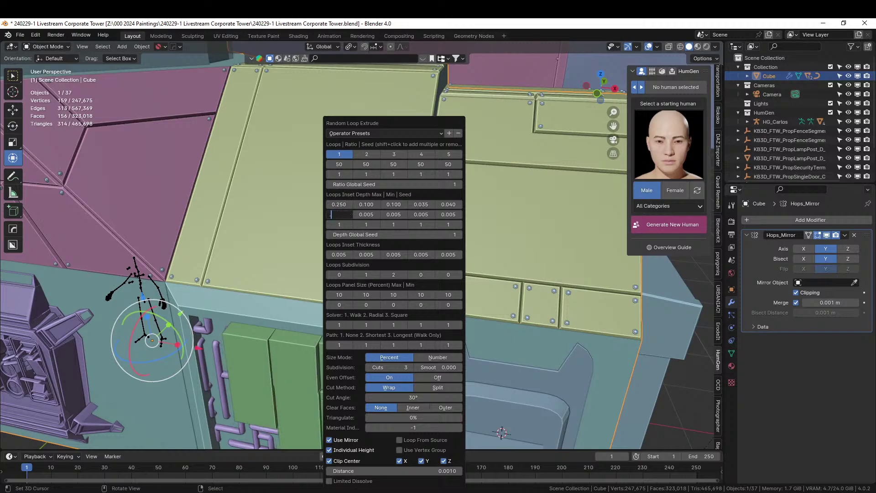
{"action": "key", "text": "Return"}
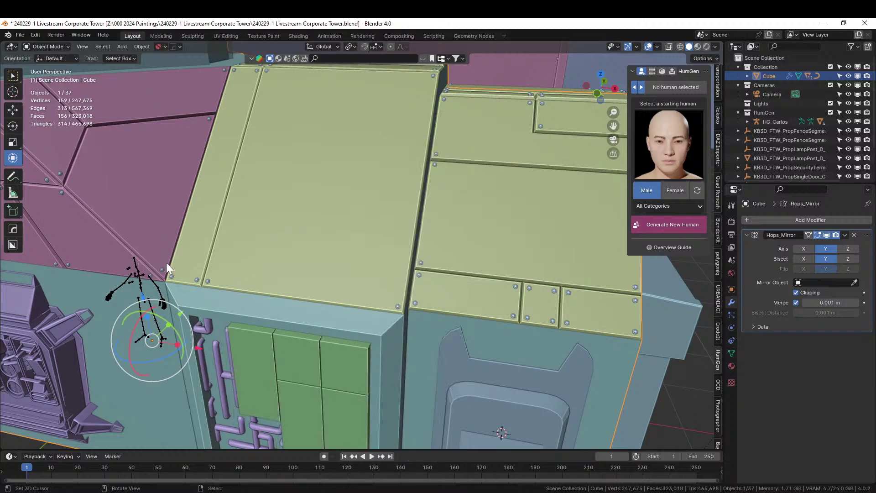
{"action": "middle_click_drag", "start_coordinate": [220, 262], "coordinate": [237, 242]}
{"action": "middle_click_drag", "start_coordinate": [343, 252], "coordinate": [275, 268], "text": "shift"}
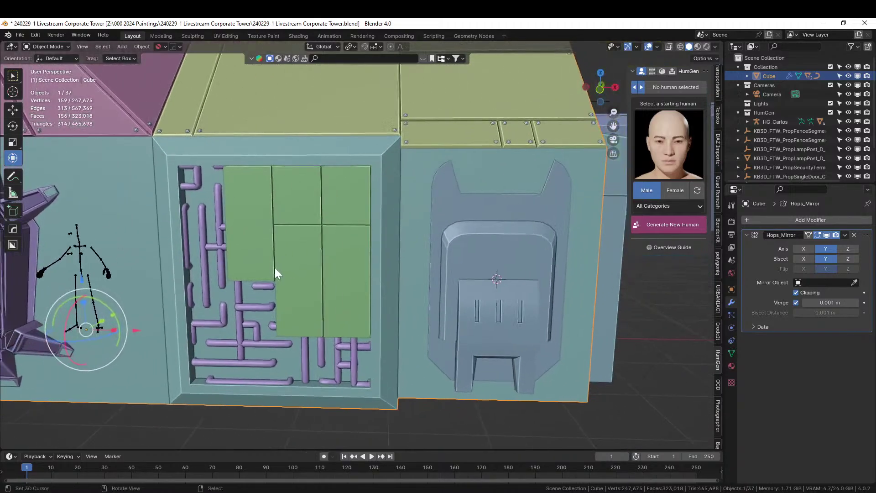
Step: Raise the first extrude loop's subdivision to 2 to break the recess panels into smaller pieces
{"action": "key", "text": "F9"}
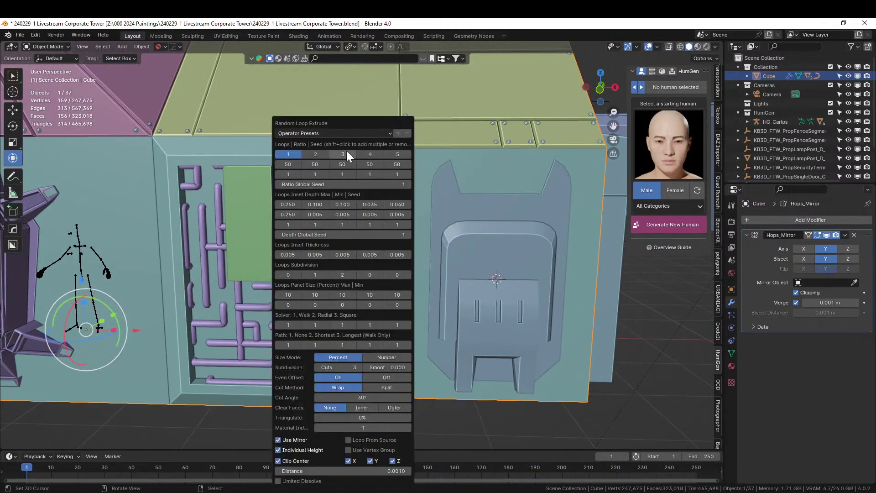
{"action": "left_click_drag", "start_coordinate": [341, 121], "coordinate": [566, 95]}
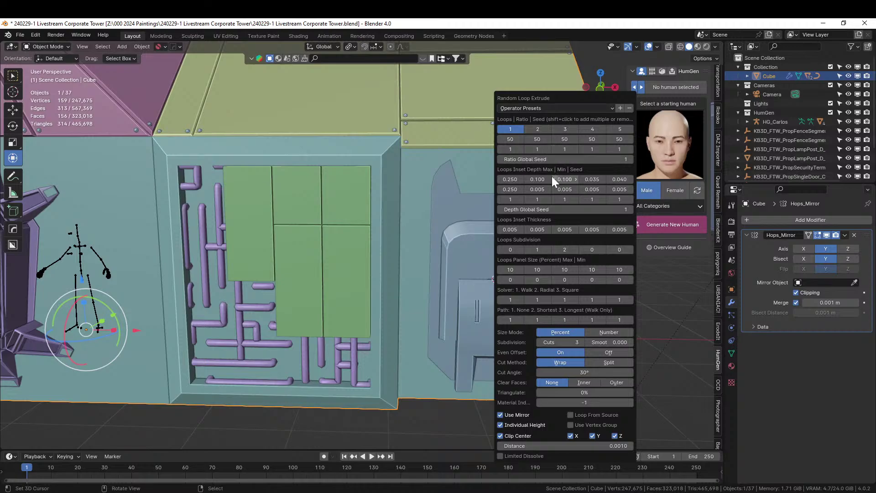
{"action": "left_click", "coordinate": [521, 249]}
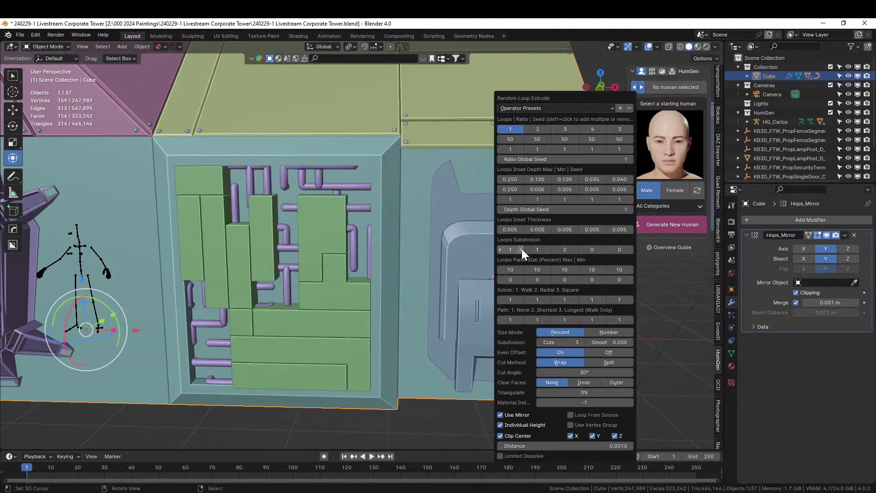
{"action": "left_click", "coordinate": [521, 249]}
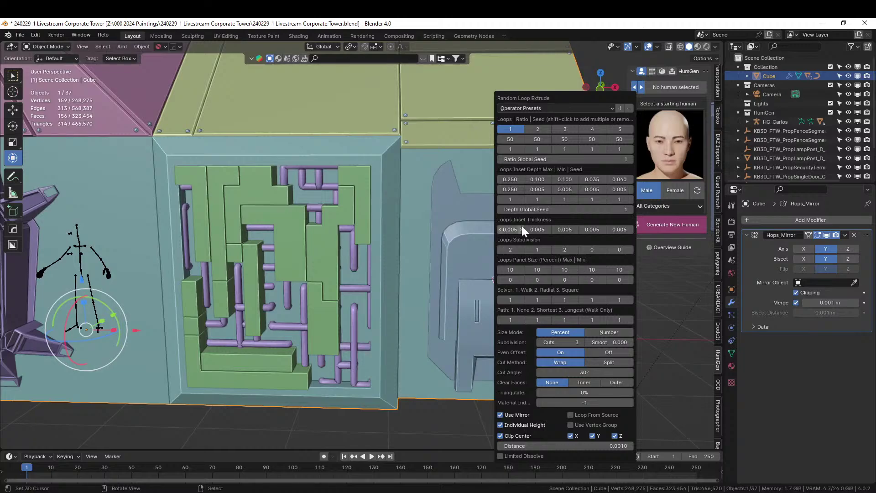
Step: Lower the first loop's maximum and minimum inset depths together through 0.2 and 0.15 to 0.1
{"action": "left_click_drag", "start_coordinate": [512, 179], "coordinate": [511, 189]}
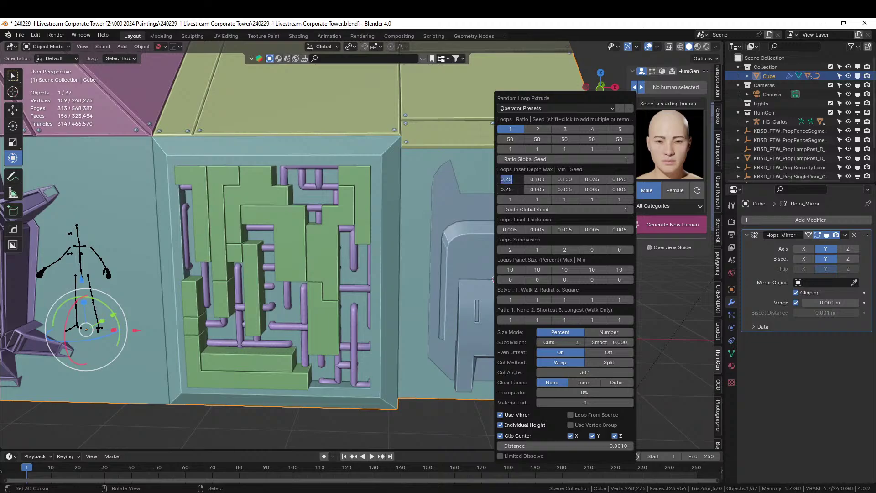
{"action": "type", "text": "."}
{"action": "key", "text": "Return"}
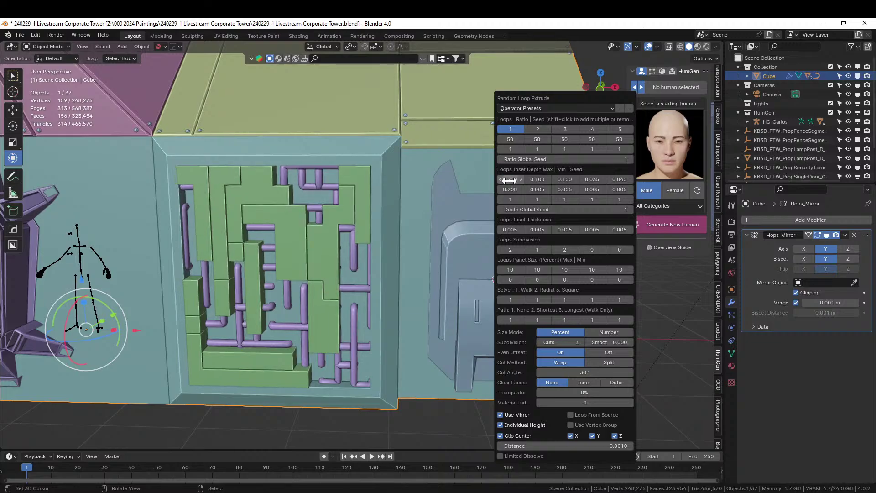
{"action": "left_click_drag", "start_coordinate": [509, 181], "coordinate": [510, 189]}
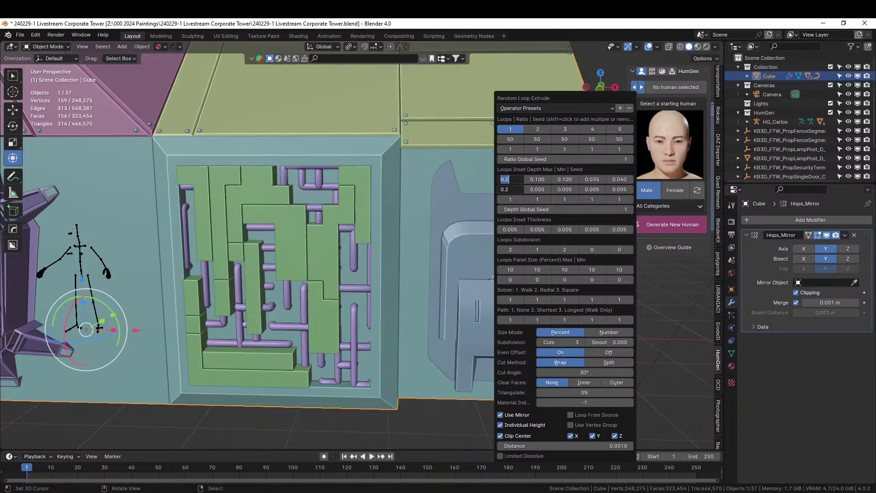
{"action": "type", "text": ".15"}
{"action": "key", "text": "Return"}
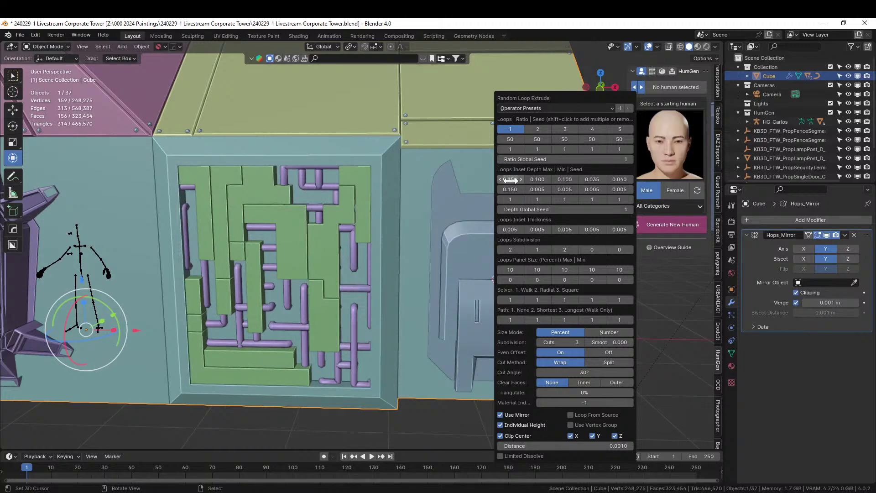
{"action": "left_click_drag", "start_coordinate": [510, 180], "coordinate": [510, 189]}
{"action": "type", "text": ".1"}
{"action": "key", "text": "Return"}
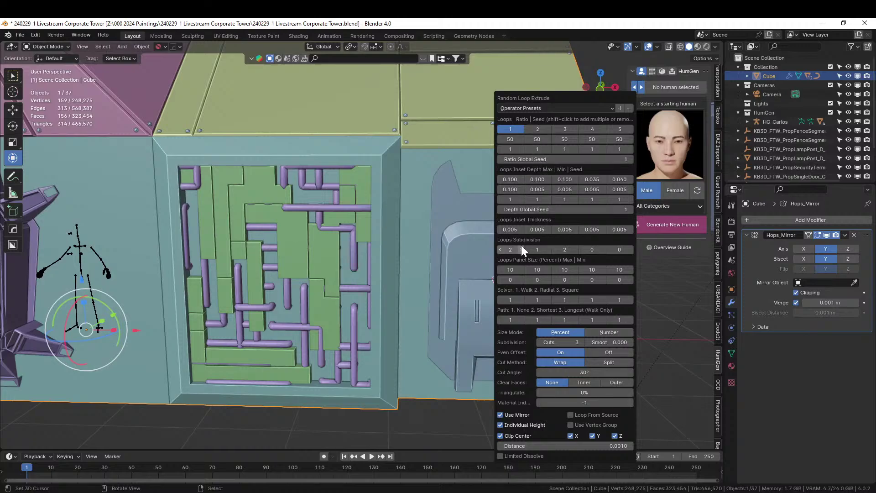
Step: Compare the panels at first-loop subdivisions of 1 and 0, and return the subdivision to 2
{"action": "left_click", "coordinate": [500, 249]}
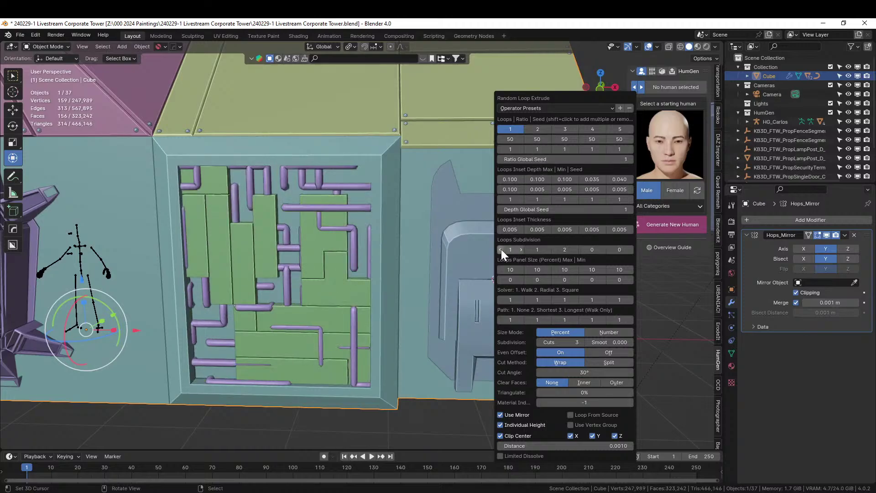
{"action": "left_click", "coordinate": [500, 249]}
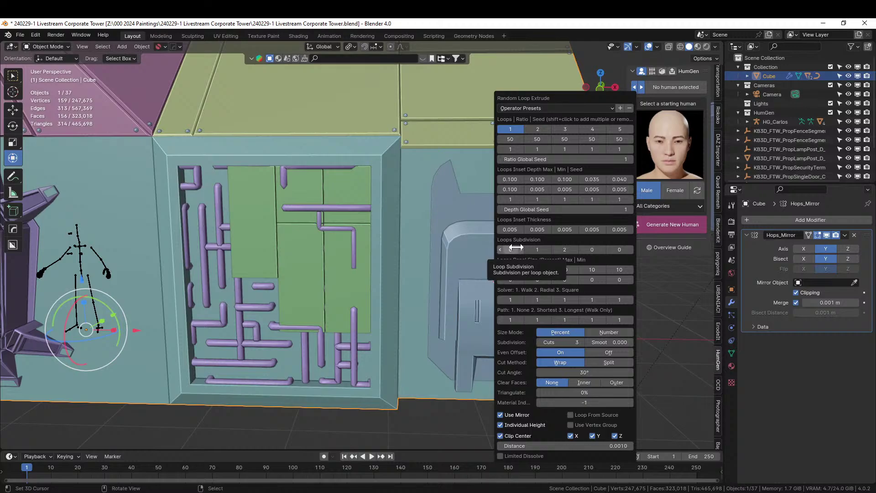
{"action": "left_click", "coordinate": [520, 249]}
{"action": "left_click", "coordinate": [521, 250]}
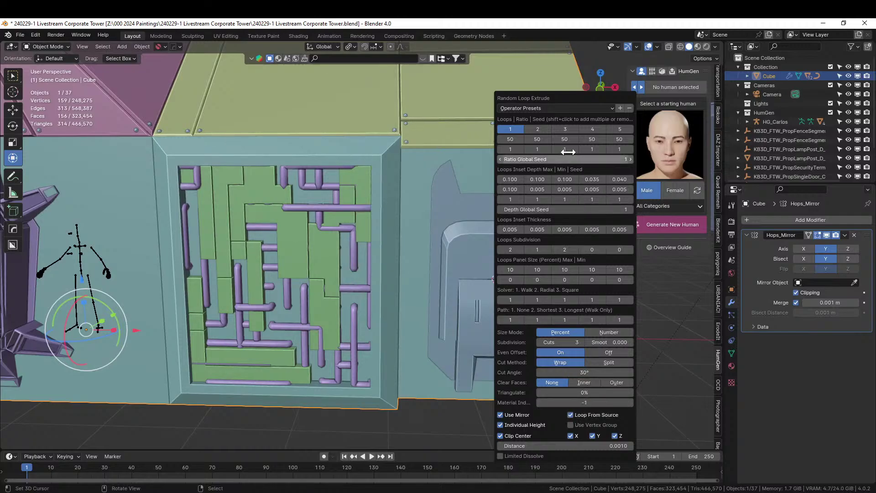
Step: Add the second and third extrude loops, and build them on one another instead of from the source face
{"action": "left_click", "coordinate": [541, 129], "text": "shift"}
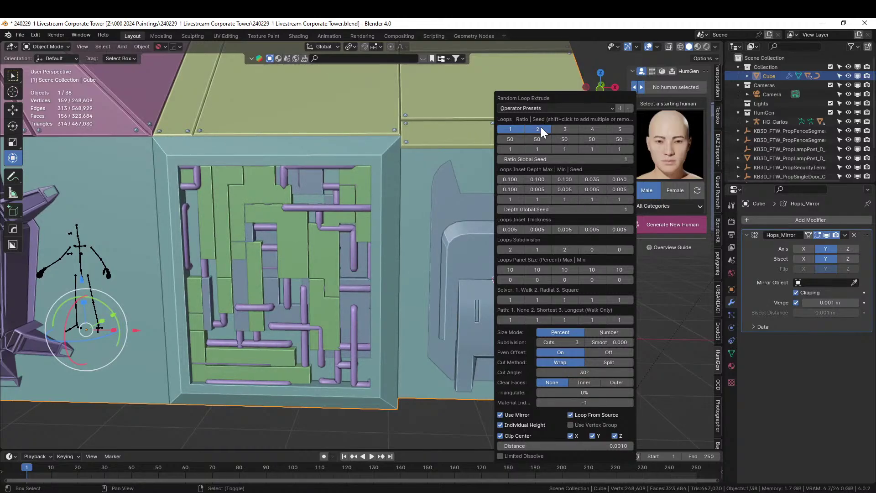
{"action": "left_click", "coordinate": [565, 129], "text": "shift"}
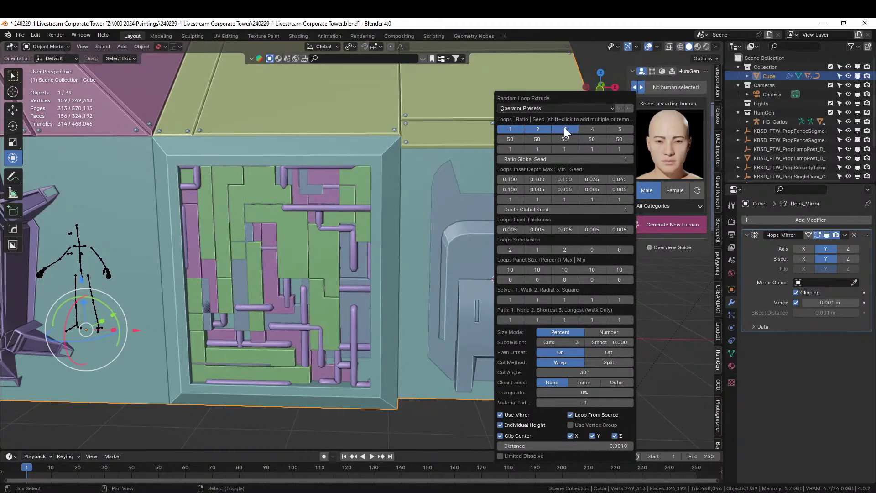
{"action": "left_click", "coordinate": [570, 415]}
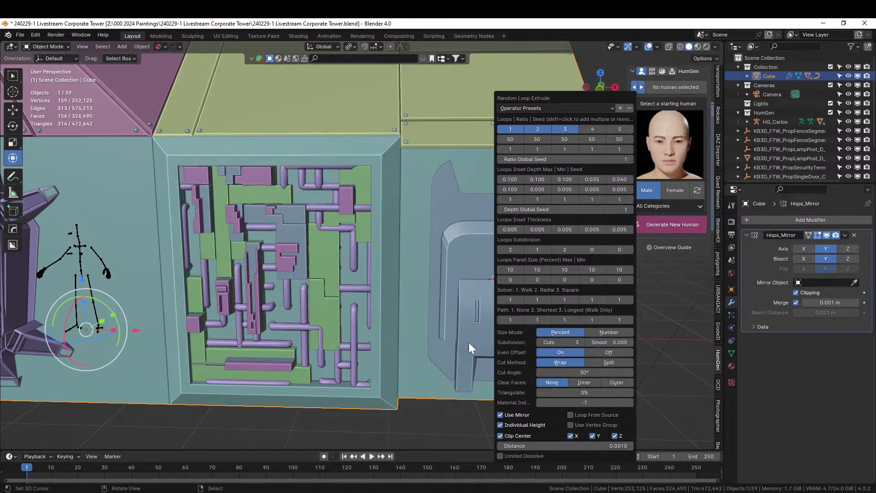
Step: Deselect everything and examine the layered recess panels from a distance and close up
{"action": "mouse_move", "coordinate": [307, 338]}
{"action": "middle_mouse_down"}
{"action": "mouse_move", "coordinate": [283, 332]}
{"action": "mouse_move", "coordinate": [260, 349]}
{"action": "mouse_move", "coordinate": [268, 361]}
{"action": "mouse_move", "coordinate": [306, 341]}
{"action": "mouse_move", "coordinate": [299, 350]}
{"action": "mouse_move", "coordinate": [320, 329]}
{"action": "middle_mouse_up"}
{"action": "scroll", "coordinate": [321, 330], "scroll_direction": "down", "scroll_amount": 3}
{"action": "left_click", "coordinate": [406, 347]}
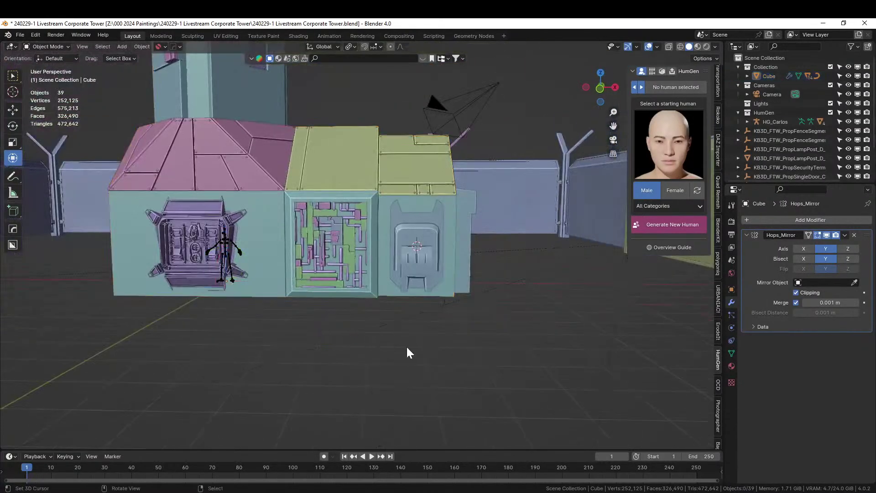
{"action": "scroll", "coordinate": [409, 343], "scroll_direction": "down", "scroll_amount": 3}
{"action": "middle_click_drag", "start_coordinate": [410, 343], "coordinate": [437, 324]}
{"action": "scroll", "coordinate": [370, 371], "scroll_direction": "up", "scroll_amount": 3}
{"action": "scroll", "coordinate": [421, 358], "scroll_direction": "up", "scroll_amount": 3}
{"action": "scroll", "coordinate": [428, 339], "scroll_direction": "up", "scroll_amount": 3}
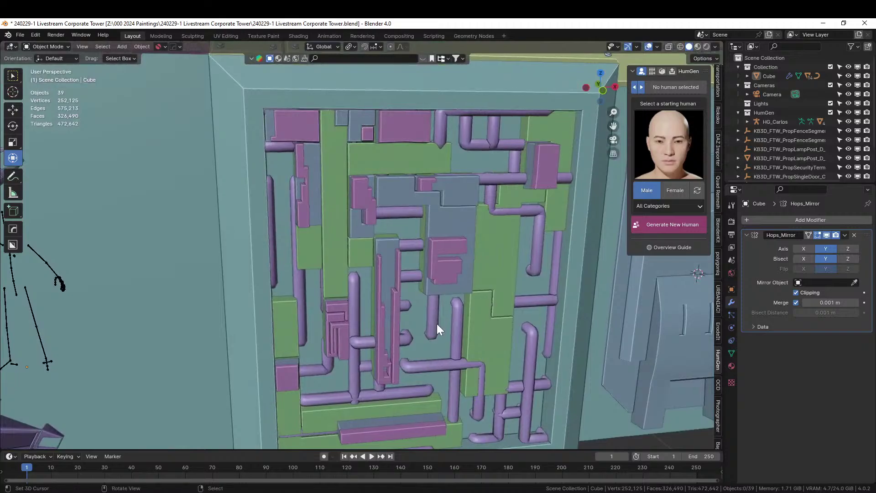
Step: Edit the topmost extruded panel layer and select the faces coplanar with the front of its small lower corner panel
{"action": "left_click", "coordinate": [290, 377]}
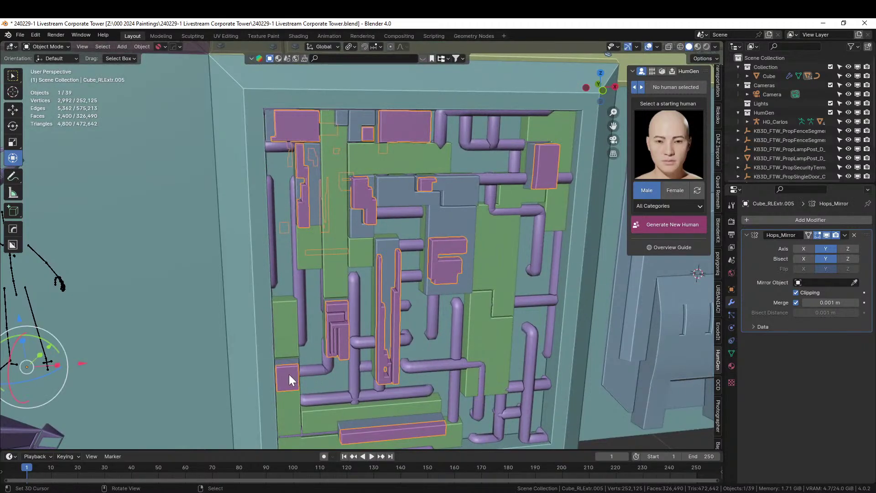
{"action": "key", "text": "Tab"}
{"action": "left_click", "coordinate": [287, 377]}
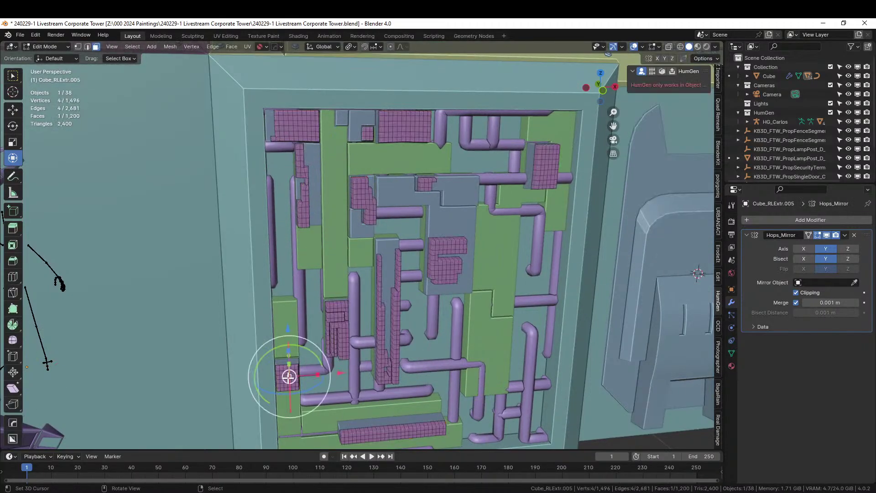
{"action": "key", "text": "shift+g"}
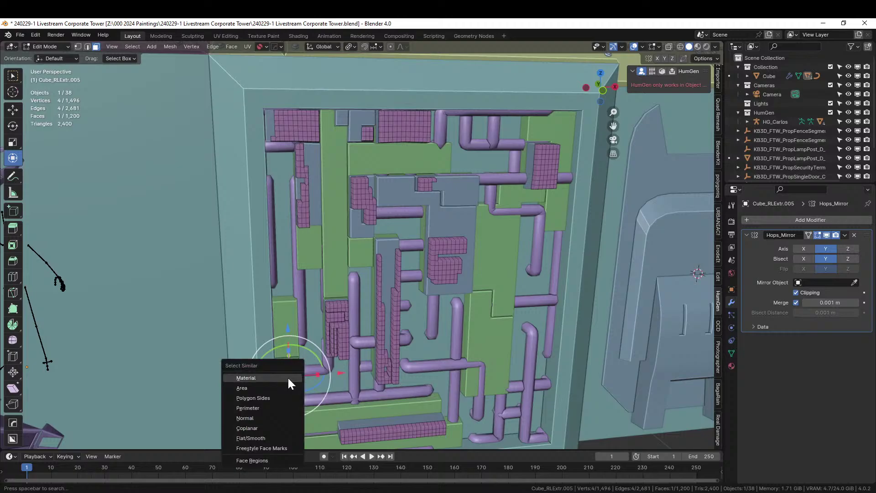
{"action": "left_click", "coordinate": [261, 424]}
Step: Add front faces of four other top-layer panels and extend the selection to all faces coplanar with them
{"action": "left_click", "coordinate": [444, 273], "text": "shift"}
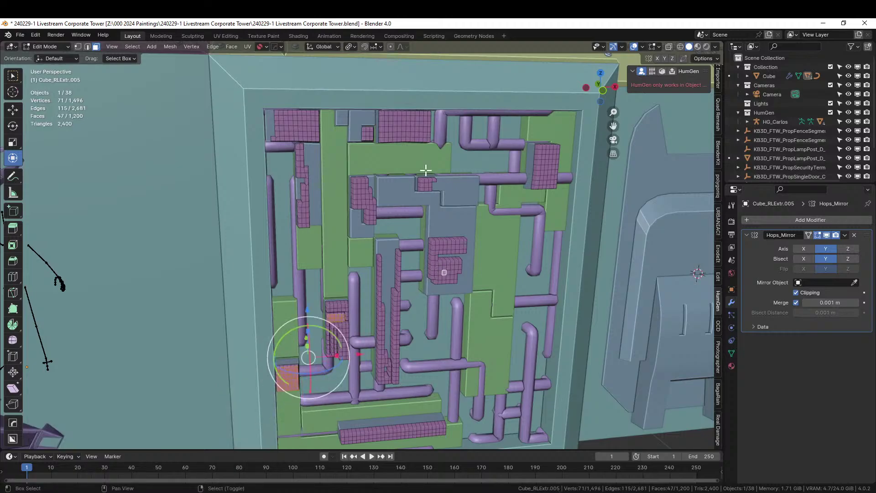
{"action": "left_click", "coordinate": [413, 130], "text": "shift"}
{"action": "left_click", "coordinate": [296, 117], "text": "shift"}
{"action": "left_click", "coordinate": [547, 163], "text": "shift"}
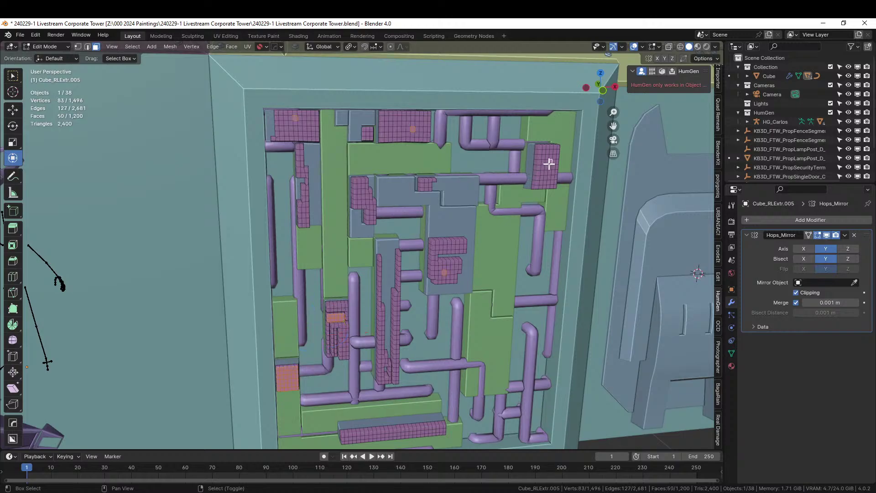
{"action": "key", "text": "shift+g"}
{"action": "left_click", "coordinate": [523, 209]}
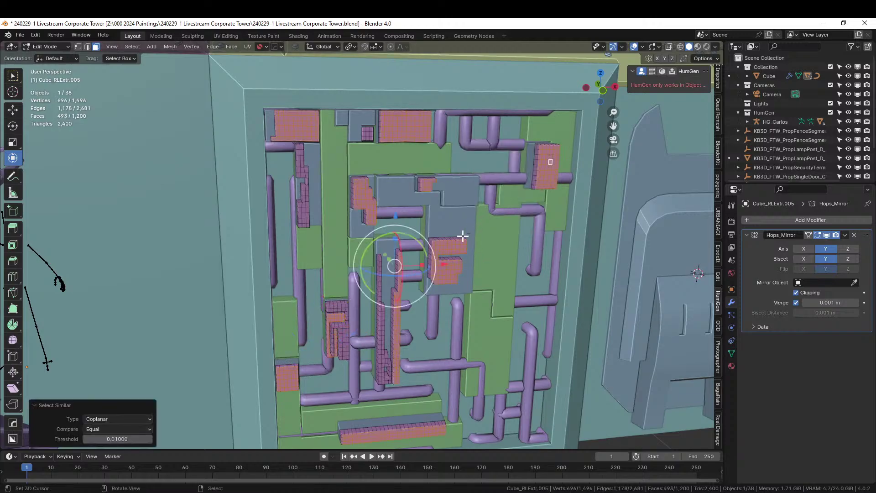
Step: Generate Random Cables between the selected panel faces with an origin seed of 2
{"action": "key", "text": "Tab"}
{"action": "key", "text": "shift+q"}
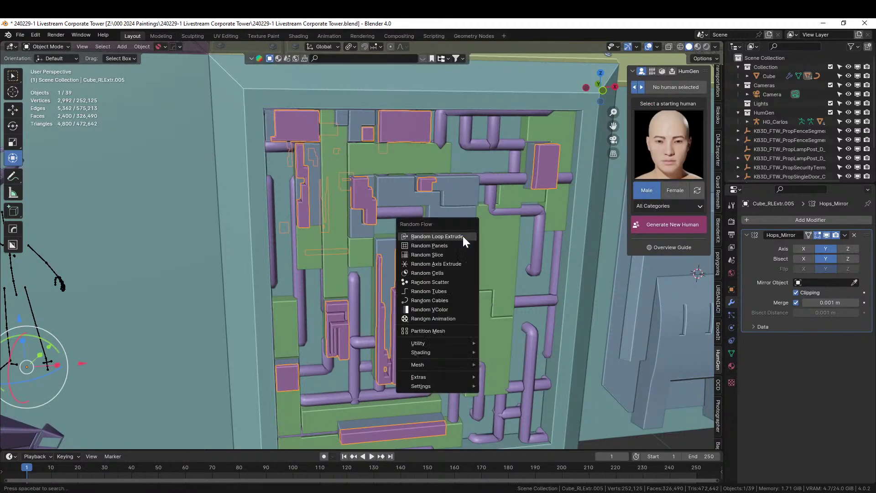
{"action": "left_click", "coordinate": [451, 300]}
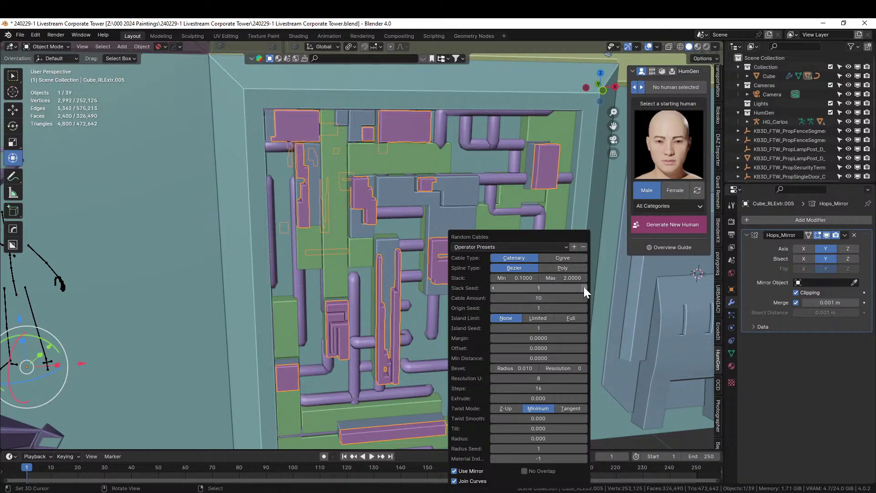
{"action": "left_click", "coordinate": [585, 308]}
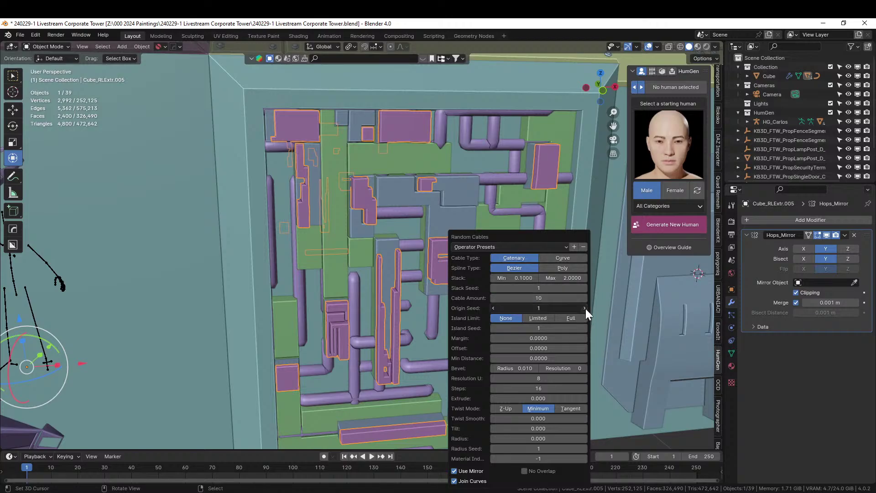
Step: Inspect the cables from an angle and adjust their slack so they sag more between the panels
{"action": "middle_click_drag", "start_coordinate": [409, 295], "coordinate": [461, 297]}
{"action": "scroll", "coordinate": [365, 327], "scroll_direction": "down", "scroll_amount": 2}
{"action": "middle_click_drag", "start_coordinate": [461, 296], "coordinate": [383, 305]}
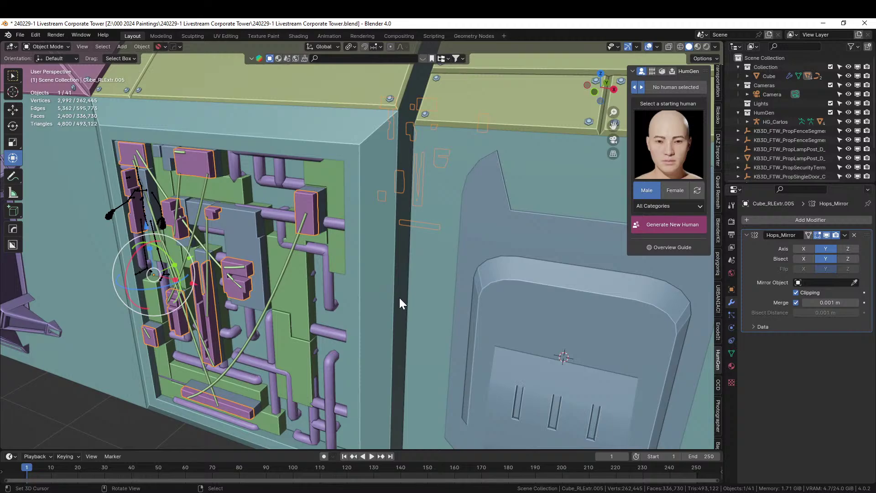
{"action": "key", "text": "F9"}
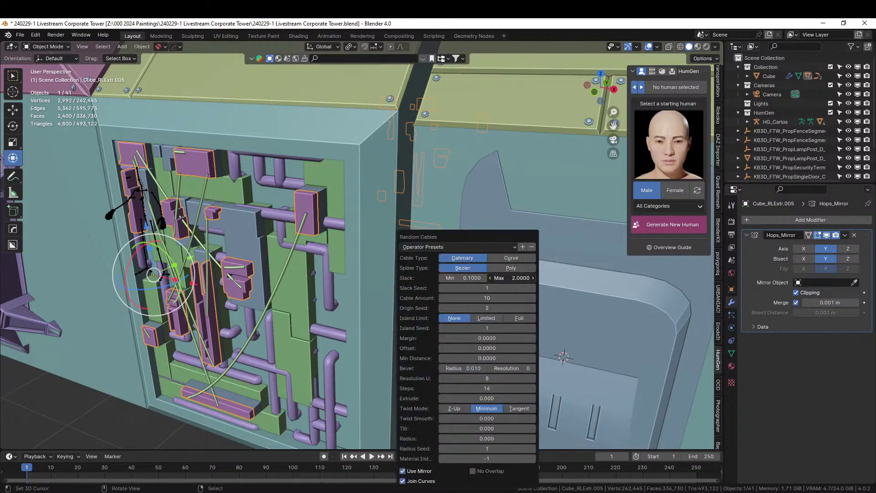
{"action": "left_click_drag", "start_coordinate": [511, 277], "coordinate": [463, 278]}
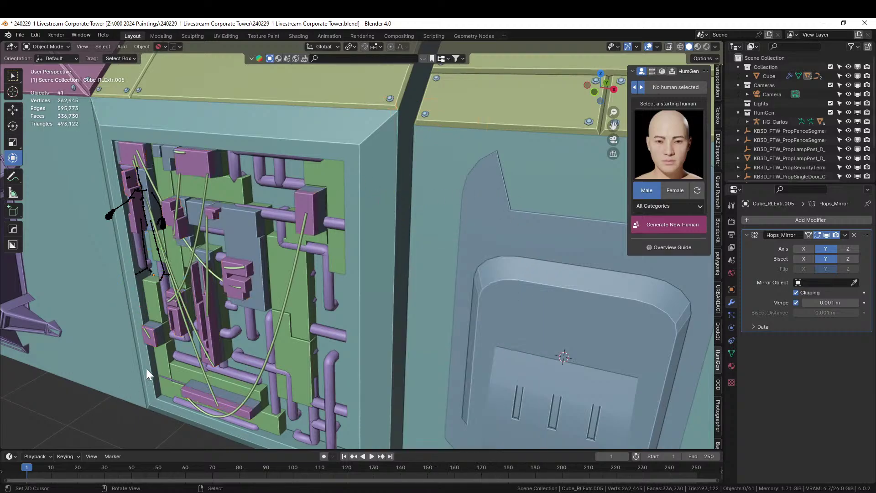
Step: Undo the random cables and add the recess's pipe network to the selection with the top panel layer
{"action": "key", "text": "ctrl+z"}
{"action": "scroll", "coordinate": [187, 352], "scroll_direction": "up", "scroll_amount": 5}
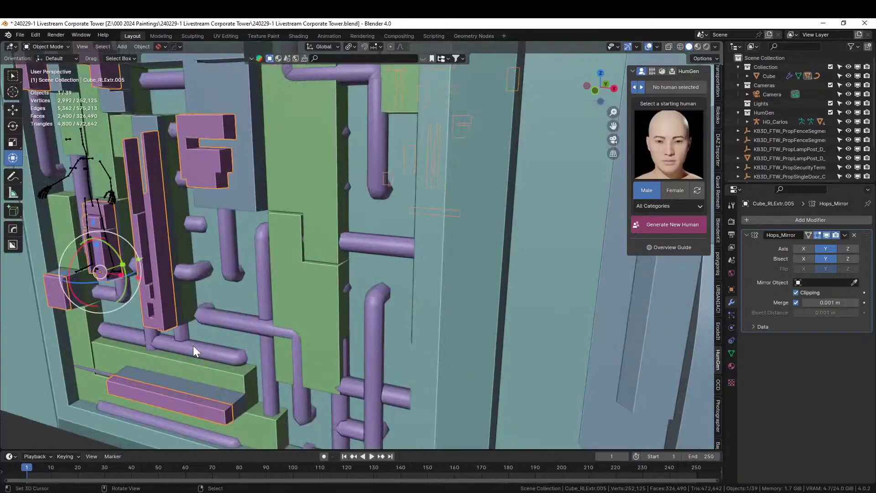
{"action": "middle_click_drag", "start_coordinate": [193, 346], "coordinate": [213, 379]}
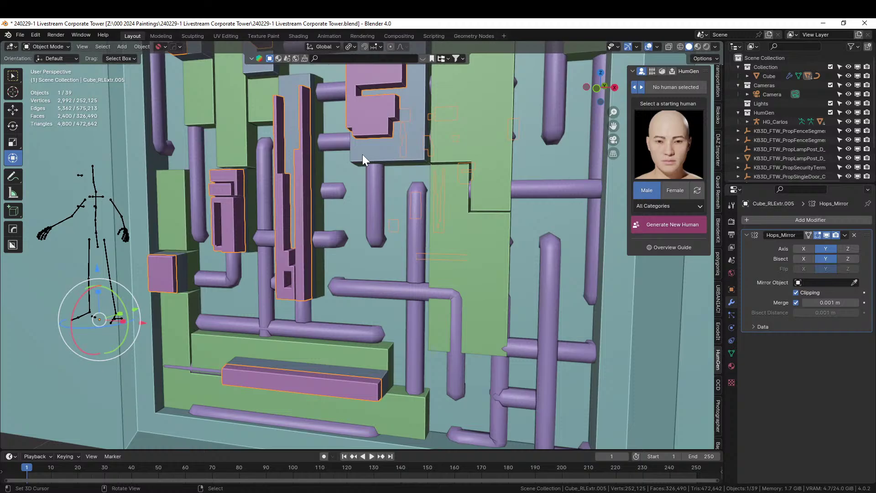
{"action": "right_click", "coordinate": [376, 187], "text": "shift"}
{"action": "middle_click_drag", "start_coordinate": [355, 215], "coordinate": [302, 319]}
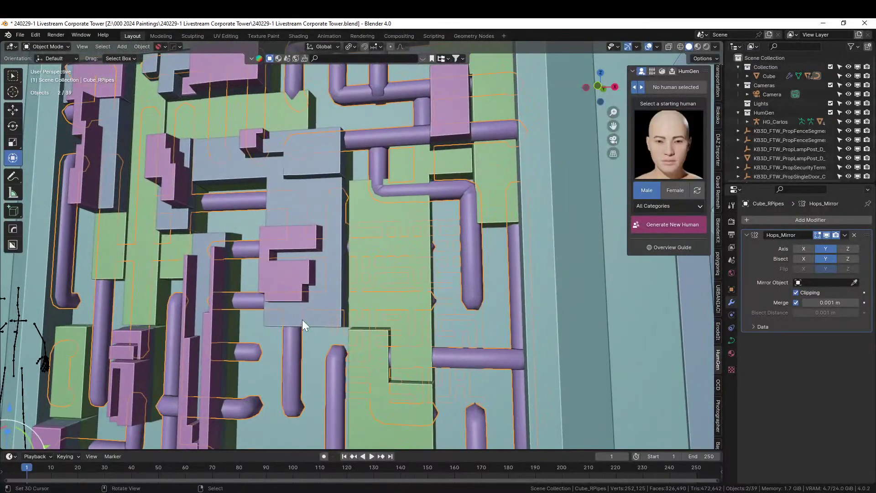
Step: Create a cable hanging between the undersides of the recess's two large upper magenta blocks, with width 0.019 and tension 0.630
{"action": "key", "text": "alt+shift+c"}
{"action": "left_click", "coordinate": [300, 319]}
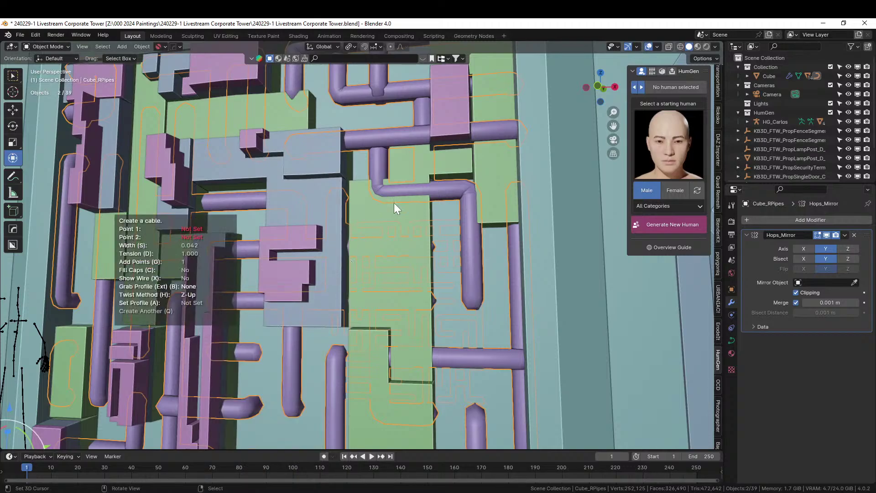
{"action": "left_click", "coordinate": [446, 138]}
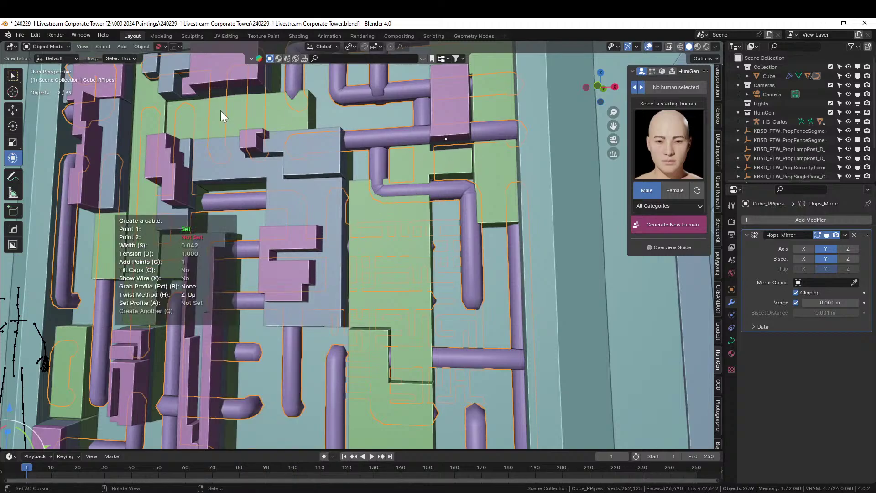
{"action": "left_click", "coordinate": [218, 86]}
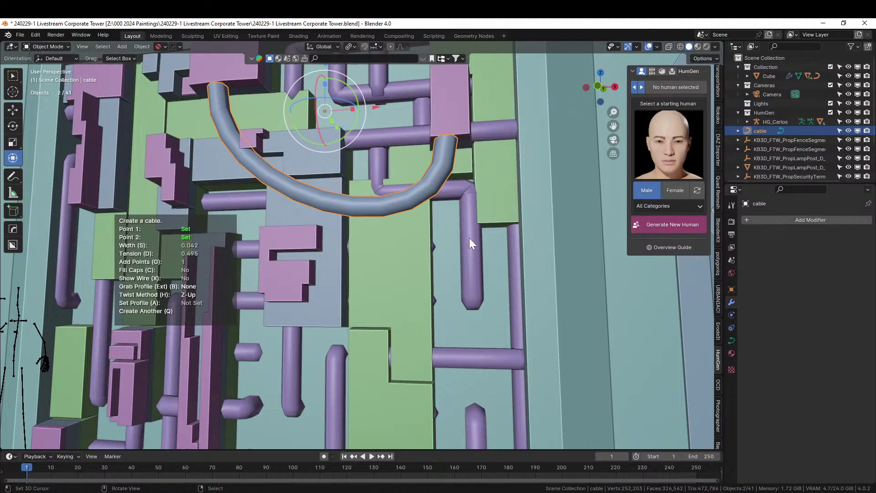
{"action": "key", "text": "s"}
{"action": "left_click", "coordinate": [453, 231]}
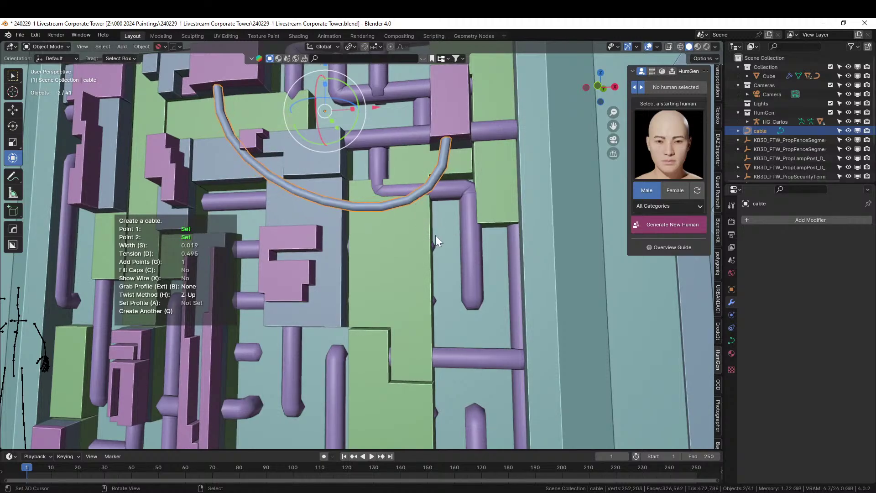
{"action": "key", "text": "d"}
{"action": "left_click", "coordinate": [455, 228]}
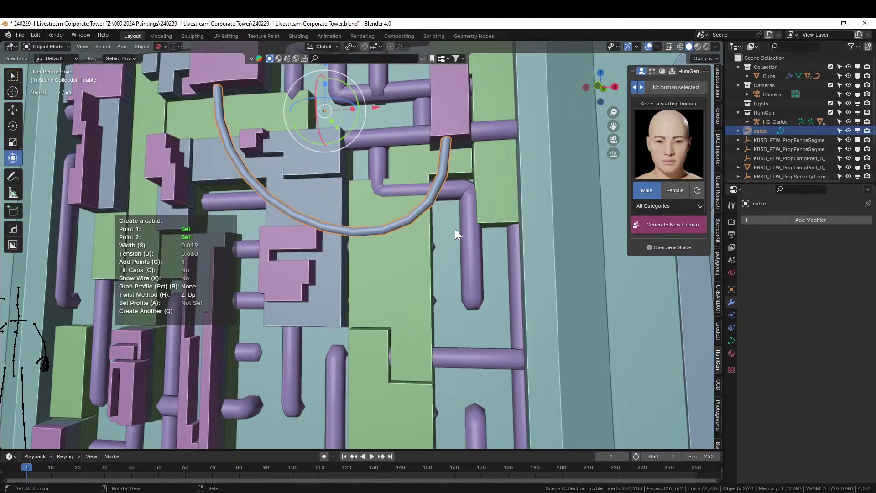
Step: Create another cable linking the underside of the central blue panel to the lower edge of its stepped magenta block
{"action": "key", "text": "q"}
{"action": "middle_click_drag", "start_coordinate": [375, 292], "coordinate": [403, 250], "text": "shift"}
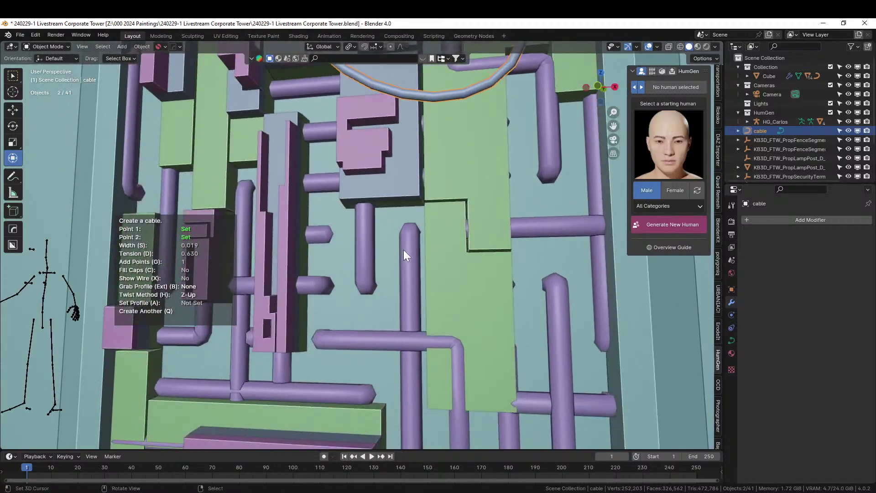
{"action": "left_click", "coordinate": [396, 202]}
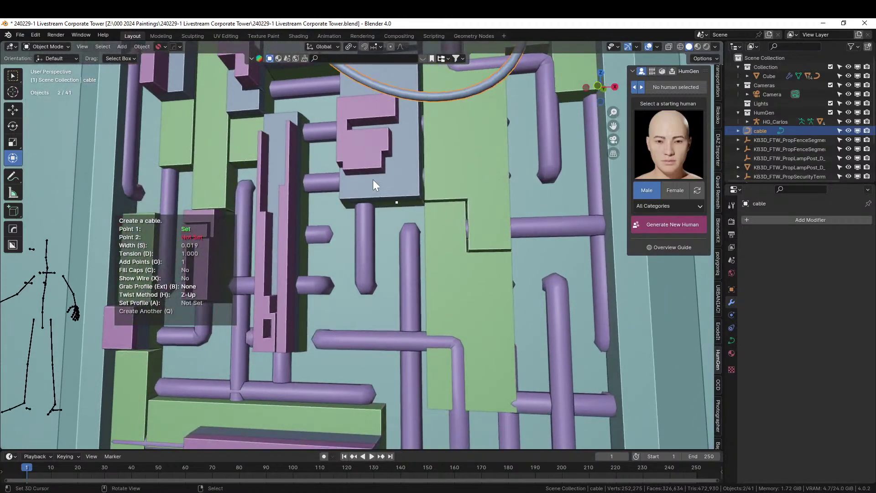
{"action": "left_click", "coordinate": [368, 172]}
{"action": "middle_click_drag", "start_coordinate": [452, 223], "coordinate": [445, 233]}
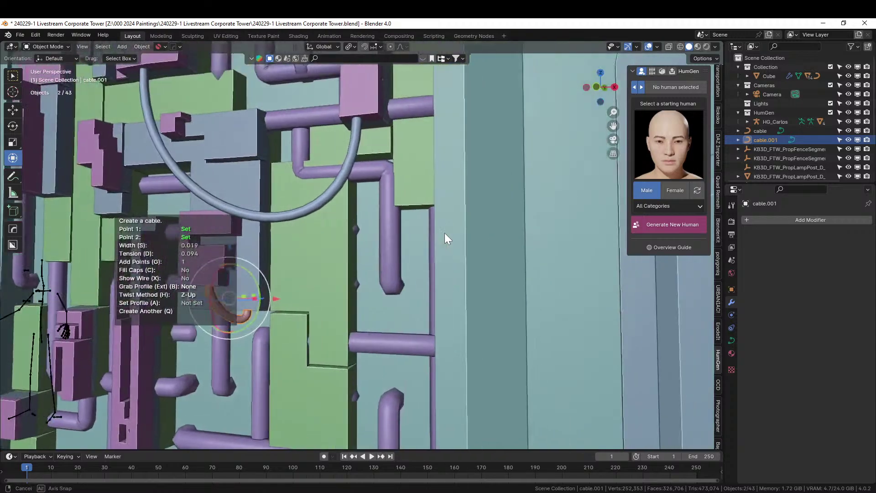
Step: Create another cable from the lower edge of the upper-right green panel to the nearby upper-right magenta block
{"action": "key", "text": "q"}
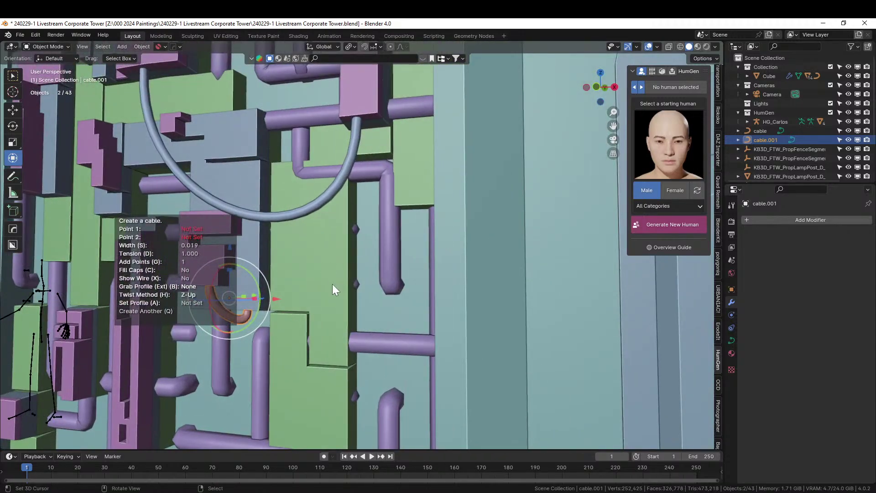
{"action": "middle_click_drag", "start_coordinate": [332, 283], "coordinate": [379, 297], "text": "shift"}
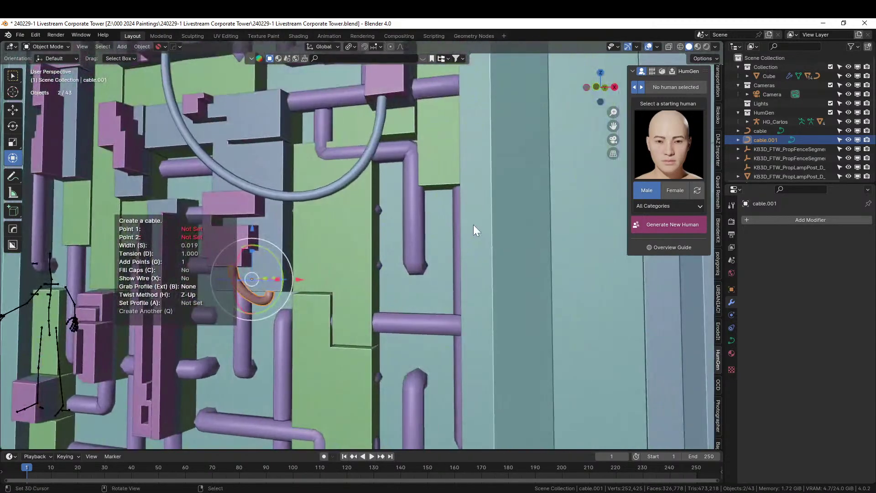
{"action": "middle_click_drag", "start_coordinate": [473, 224], "coordinate": [484, 269]}
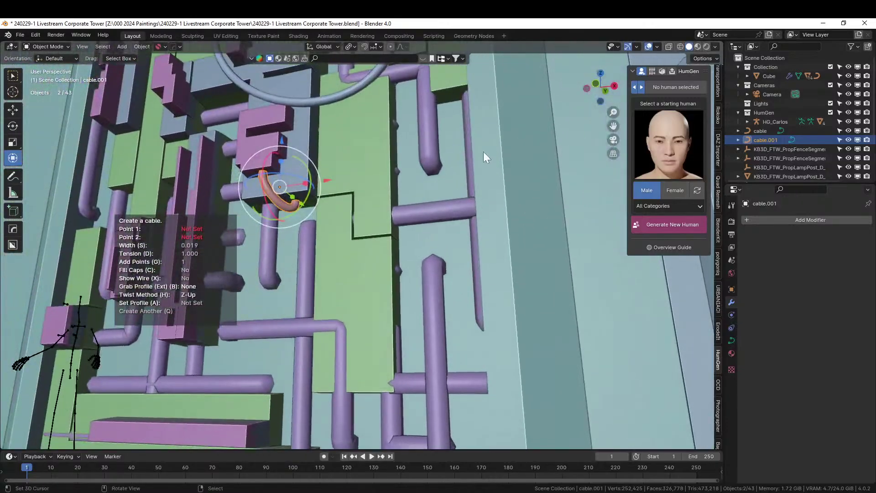
{"action": "left_click", "coordinate": [451, 93]}
{"action": "scroll", "coordinate": [363, 167], "scroll_direction": "down", "scroll_amount": 5}
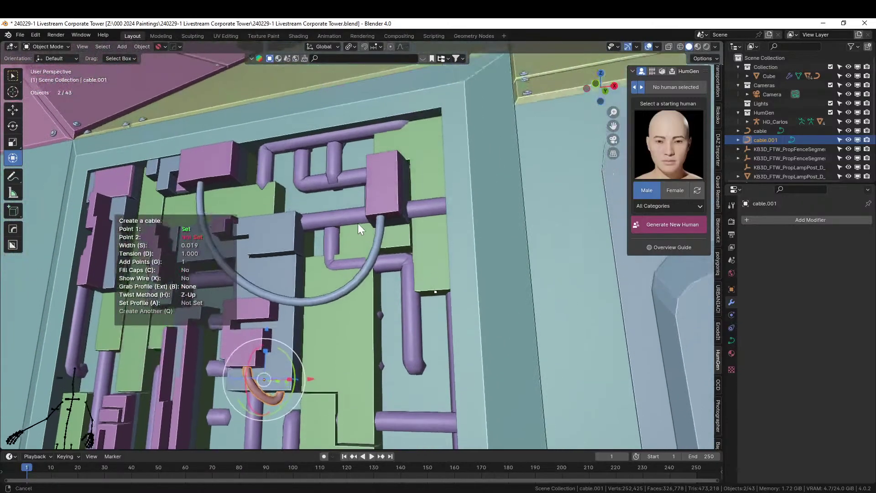
{"action": "left_click", "coordinate": [382, 183]}
Step: Add a cable from the bottom end of the tall narrow magenta block to the underside of the central blue panel
{"action": "middle_click_drag", "start_coordinate": [363, 245], "coordinate": [384, 188], "text": "shift"}
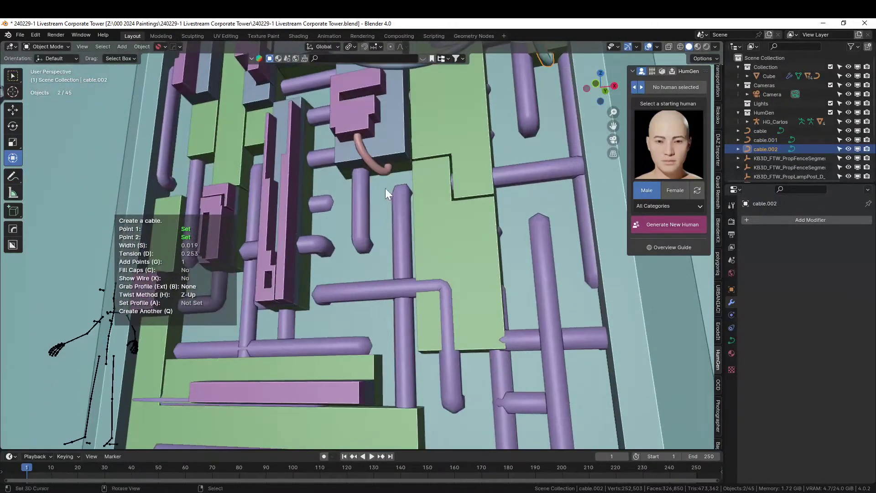
{"action": "left_click", "coordinate": [273, 307]}
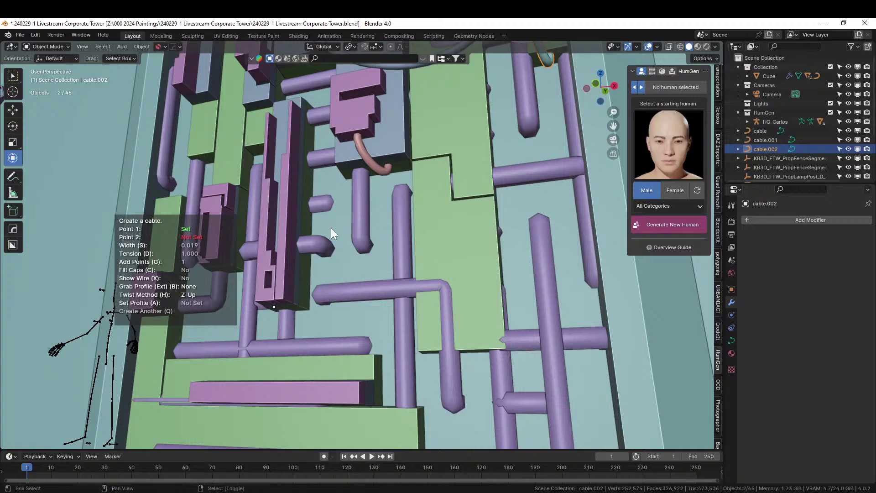
{"action": "left_click", "coordinate": [346, 166]}
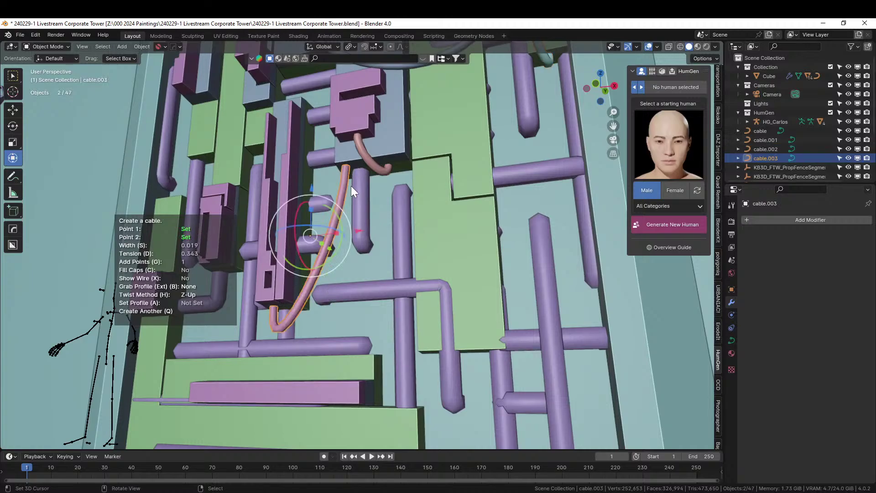
{"action": "scroll", "coordinate": [353, 187], "scroll_direction": "down", "scroll_amount": 10}
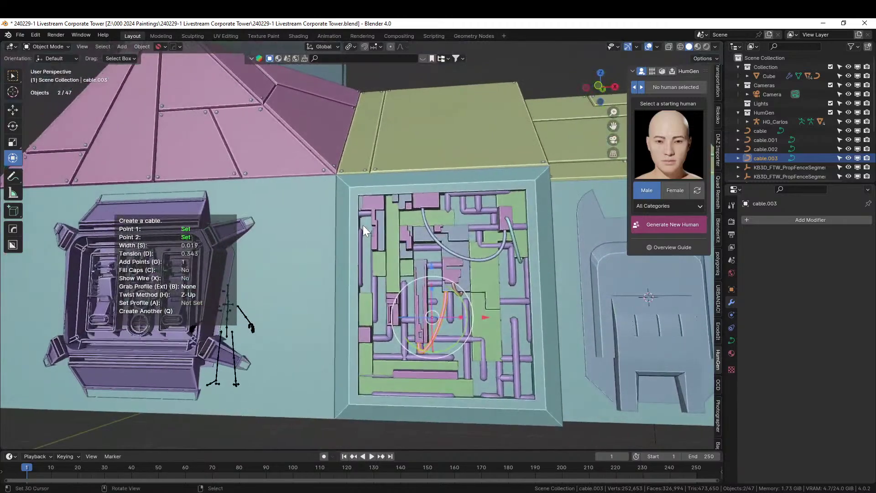
{"action": "mouse_move", "coordinate": [363, 225]}
{"action": "middle_mouse_down"}
{"action": "mouse_move", "coordinate": [319, 214]}
{"action": "mouse_move", "coordinate": [332, 211]}
{"action": "mouse_move", "coordinate": [273, 207]}
{"action": "mouse_move", "coordinate": [335, 242]}
{"action": "mouse_move", "coordinate": [360, 226]}
{"action": "middle_mouse_up"}
{"action": "scroll", "coordinate": [332, 212], "scroll_direction": "up", "scroll_amount": 2}
Step: Create another cable between the bottoms of the two neighbouring magenta blocks at the recess's upper left
{"action": "key", "text": "q"}
{"action": "scroll", "coordinate": [296, 209], "scroll_direction": "up", "scroll_amount": 3}
{"action": "left_click", "coordinate": [419, 142]}
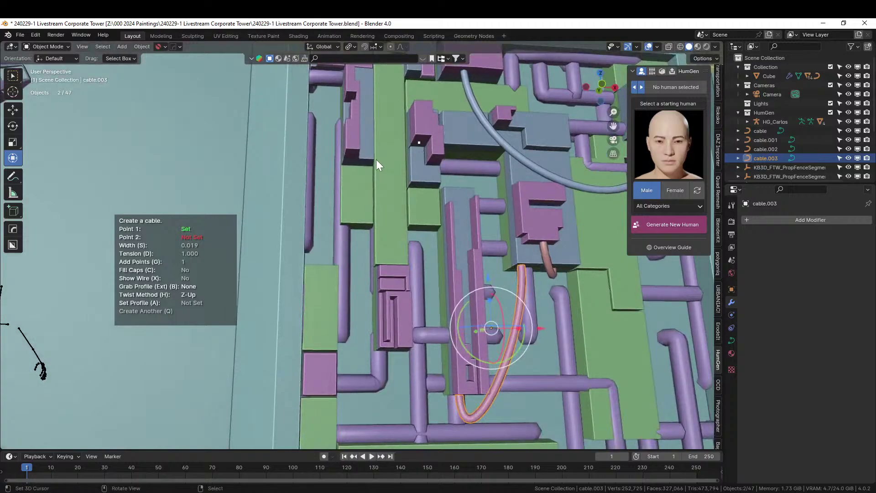
{"action": "left_click", "coordinate": [351, 156]}
{"action": "scroll", "coordinate": [433, 203], "scroll_direction": "down", "scroll_amount": 3}
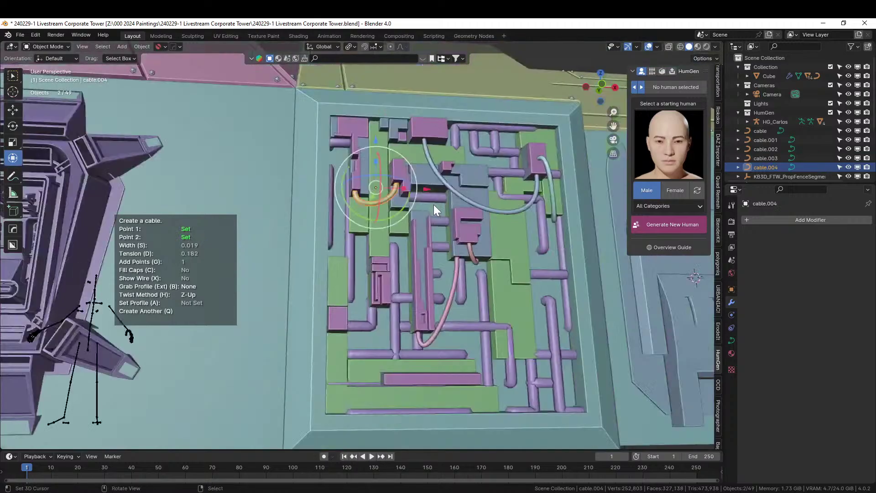
Step: Add a last cable from the left green panel's lower edge to the small magenta block below it and finish the cable tool
{"action": "key", "text": "q"}
{"action": "middle_click_drag", "start_coordinate": [381, 223], "coordinate": [354, 203]}
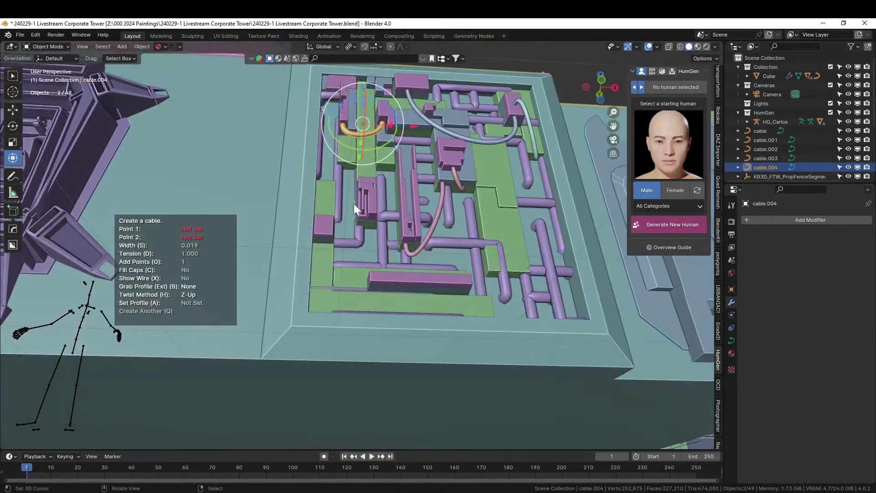
{"action": "left_click", "coordinate": [347, 167]}
{"action": "left_click", "coordinate": [322, 223]}
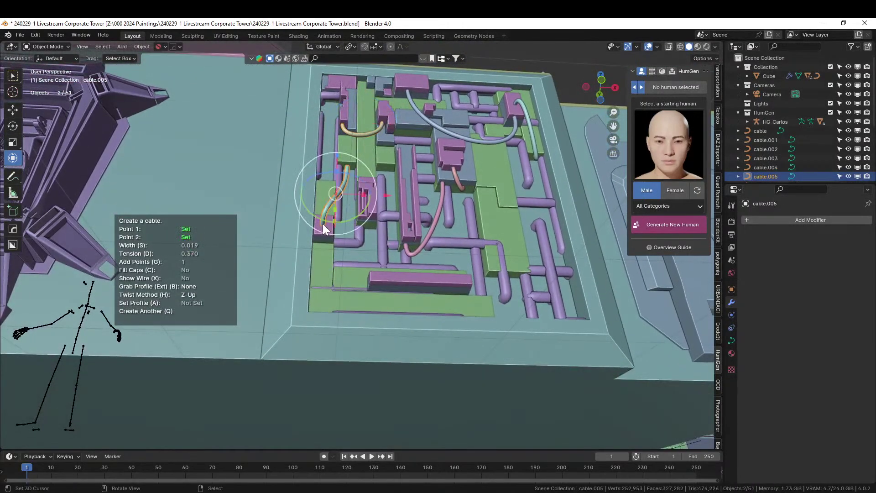
{"action": "middle_click_drag", "start_coordinate": [379, 227], "coordinate": [374, 254]}
{"action": "scroll", "coordinate": [374, 258], "scroll_direction": "down", "scroll_amount": 4}
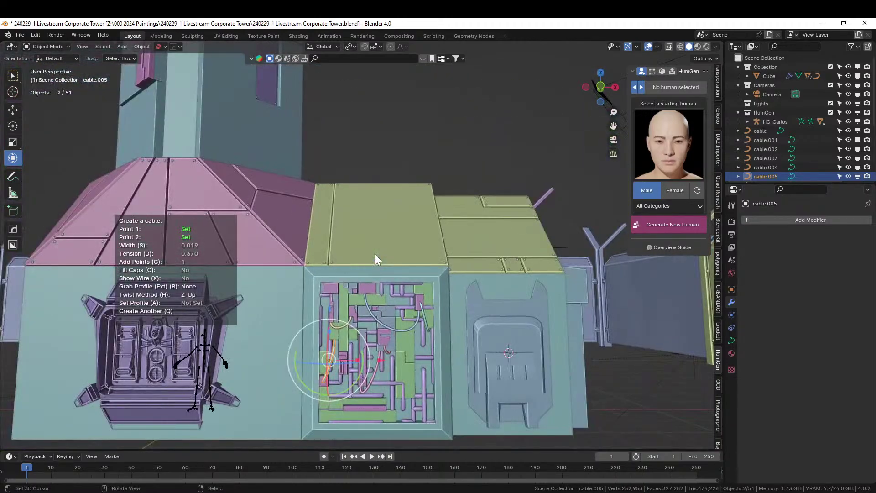
{"action": "key", "text": "Return"}
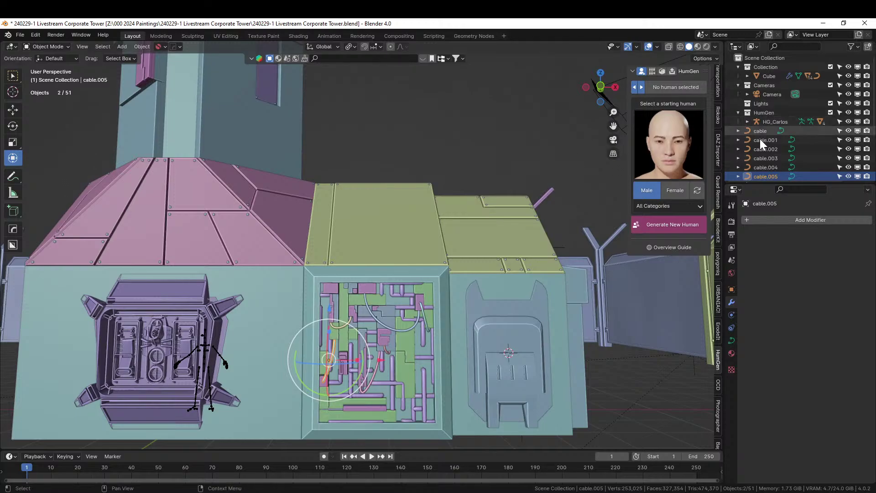
Step: Select all the cables from cable to cable.005, join them into one object and deselect it
{"action": "scroll", "coordinate": [761, 140], "scroll_direction": "down", "scroll_amount": 2}
{"action": "left_click", "coordinate": [760, 113], "text": "shift"}
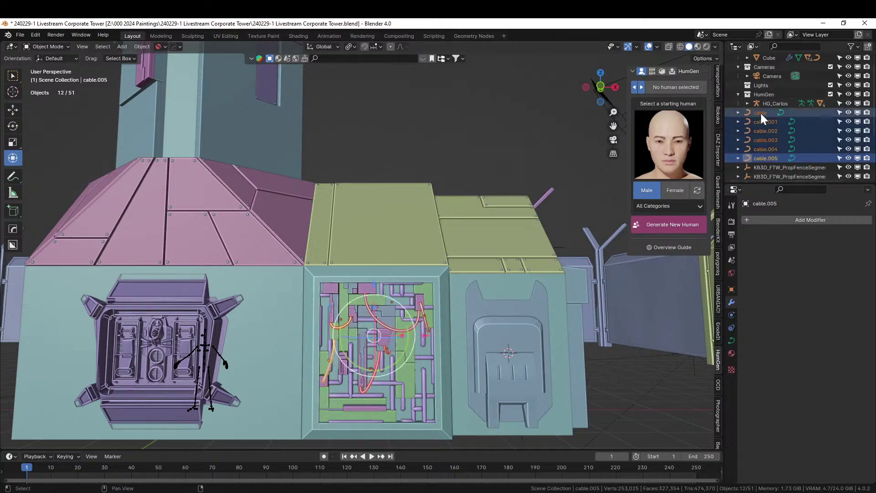
{"action": "key", "text": "ctrl+j"}
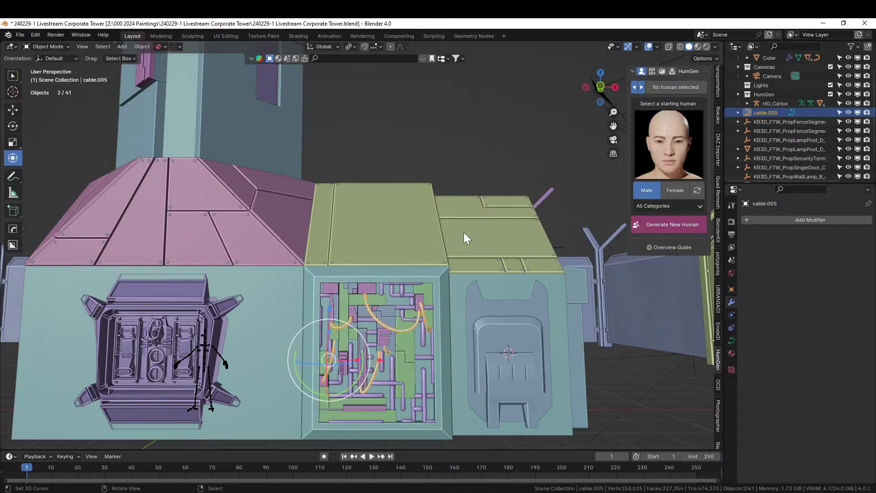
{"action": "left_click", "coordinate": [415, 138]}
Step: Mirror the joined cables to the opposite side using the tower body as the mirror reference, and save the file
{"action": "middle_click_drag", "start_coordinate": [415, 138], "coordinate": [331, 249]}
{"action": "scroll", "coordinate": [409, 182], "scroll_direction": "up", "scroll_amount": 3}
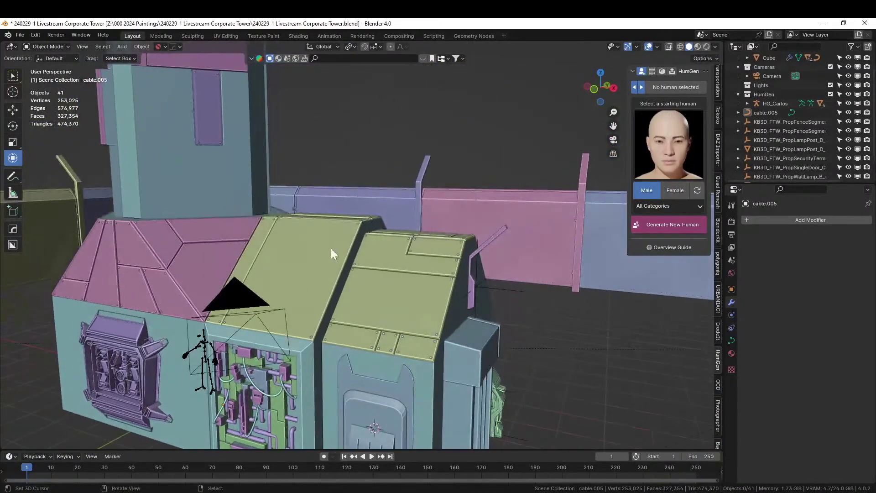
{"action": "left_click", "coordinate": [253, 385]}
{"action": "left_click", "coordinate": [303, 349], "text": "shift"}
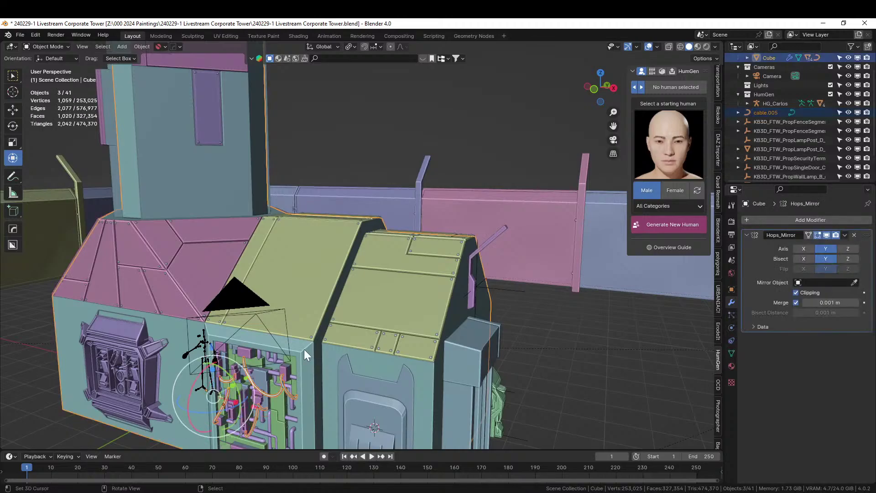
{"action": "key", "text": "alt+x"}
{"action": "scroll", "coordinate": [303, 349], "scroll_direction": "down", "scroll_amount": 1}
{"action": "left_click", "coordinate": [185, 391]}
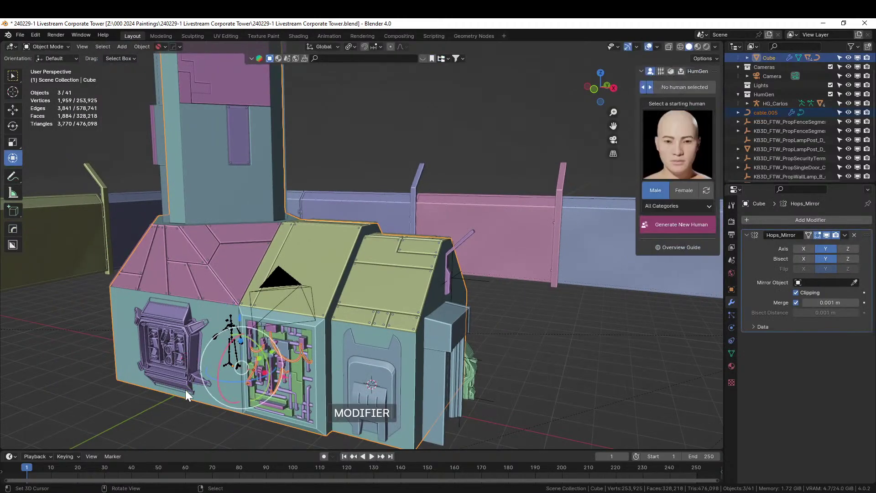
{"action": "middle_click_drag", "start_coordinate": [185, 389], "coordinate": [310, 339]}
{"action": "key", "text": "ctrl+s"}
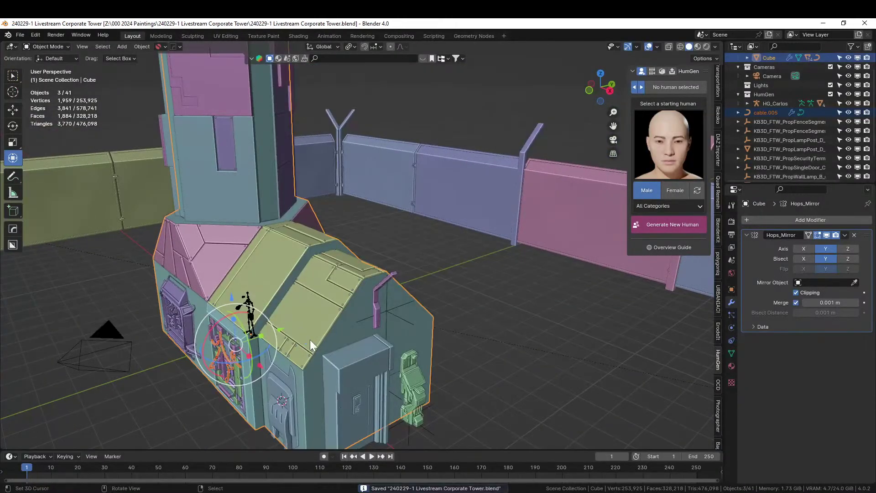
Step: Snap the 3D cursor to the centre of the tower base's blank end wall face and return to Object Mode
{"action": "middle_click_drag", "start_coordinate": [324, 322], "coordinate": [452, 316]}
{"action": "scroll", "coordinate": [451, 316], "scroll_direction": "up", "scroll_amount": 2}
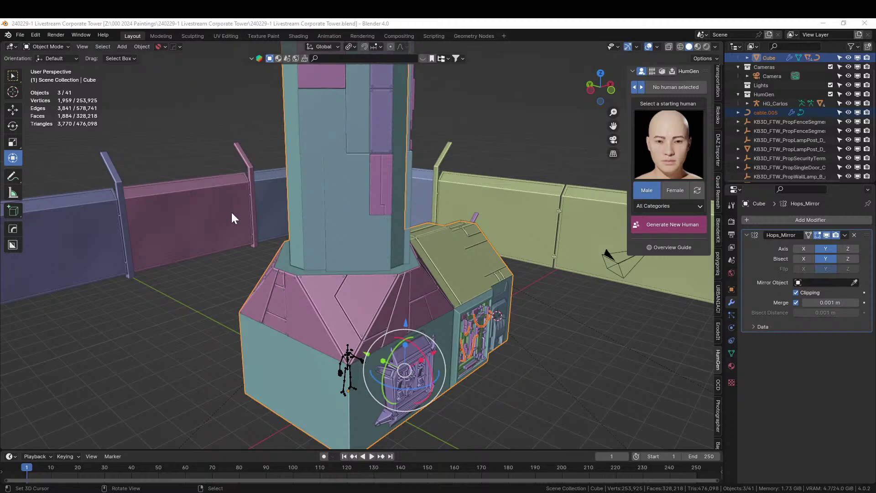
{"action": "key", "text": "Tab"}
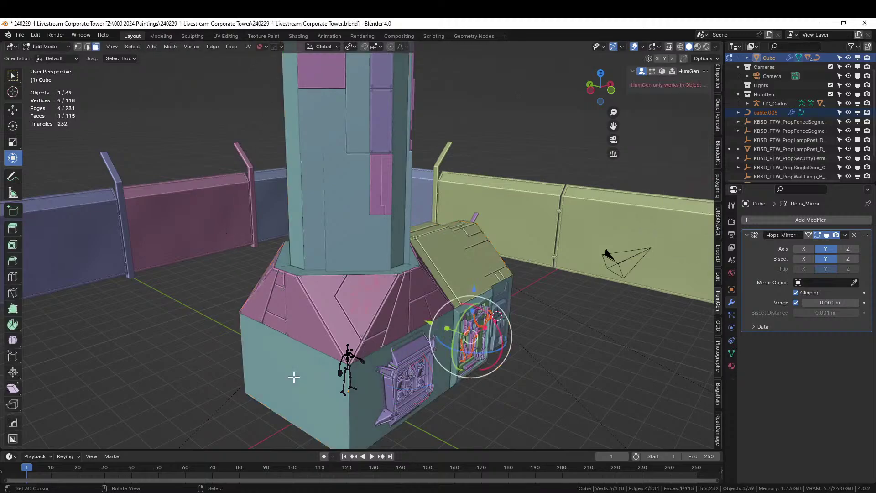
{"action": "left_click", "coordinate": [294, 378]}
{"action": "key", "text": "shift+s"}
{"action": "key", "text": "2"}
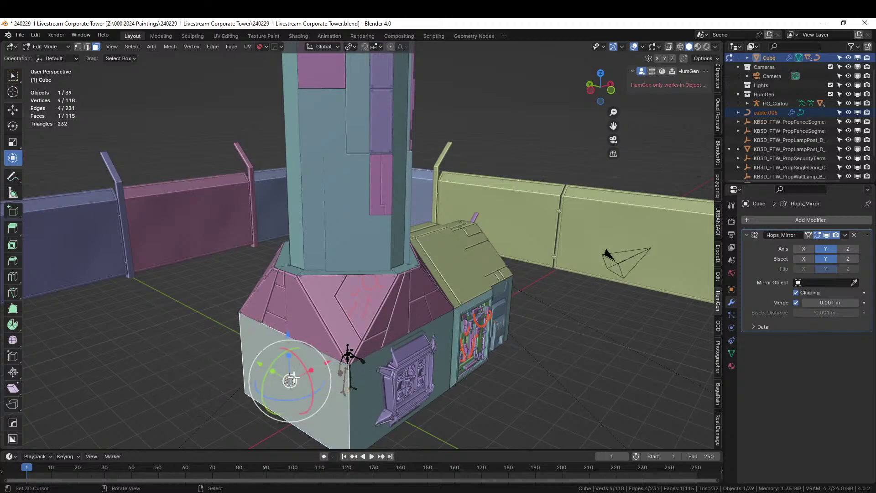
{"action": "key", "text": "Tab"}
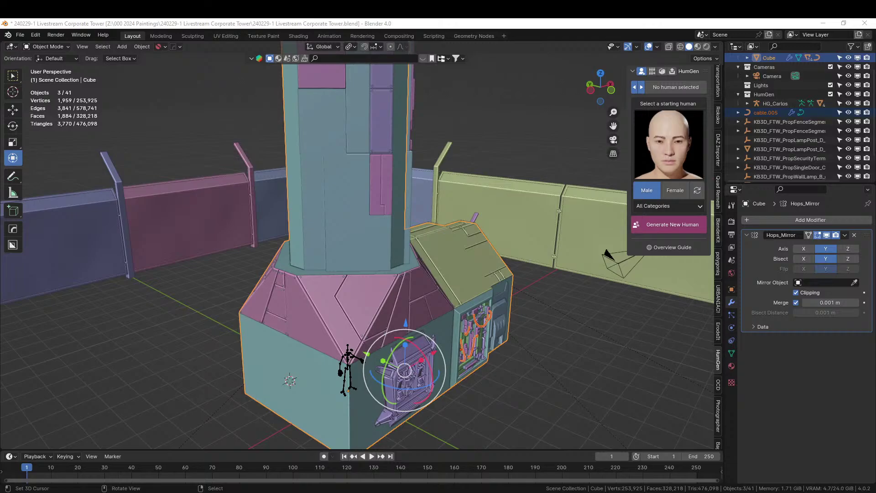
Step: Add the Hull_part_01 asset at the tower base's end wall and set its origin to the 3D cursor
{"action": "left_click_drag", "start_coordinate": [299, 21], "coordinate": [294, 367]}
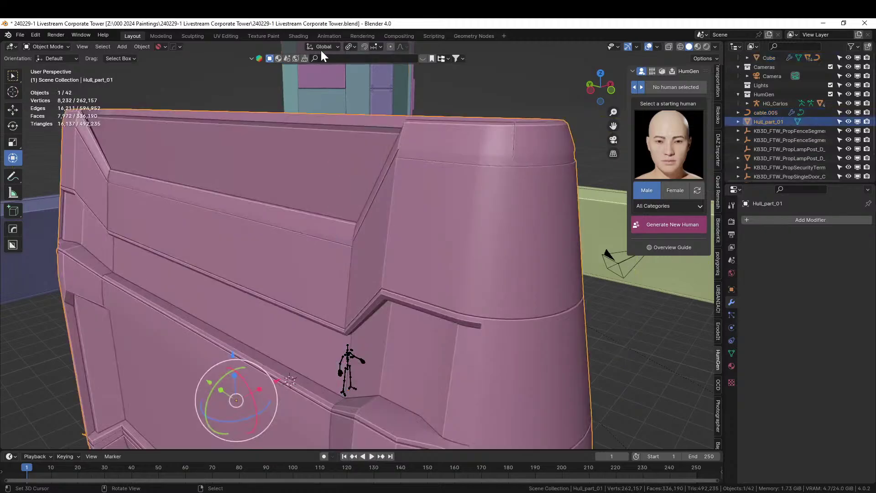
{"action": "left_click", "coordinate": [144, 46]}
{"action": "mouse_move", "coordinate": [155, 65]}
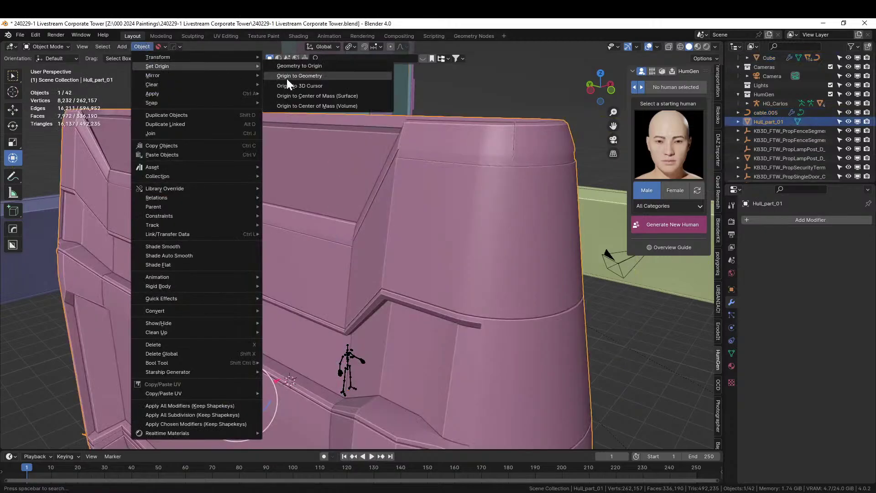
{"action": "left_click", "coordinate": [314, 85]}
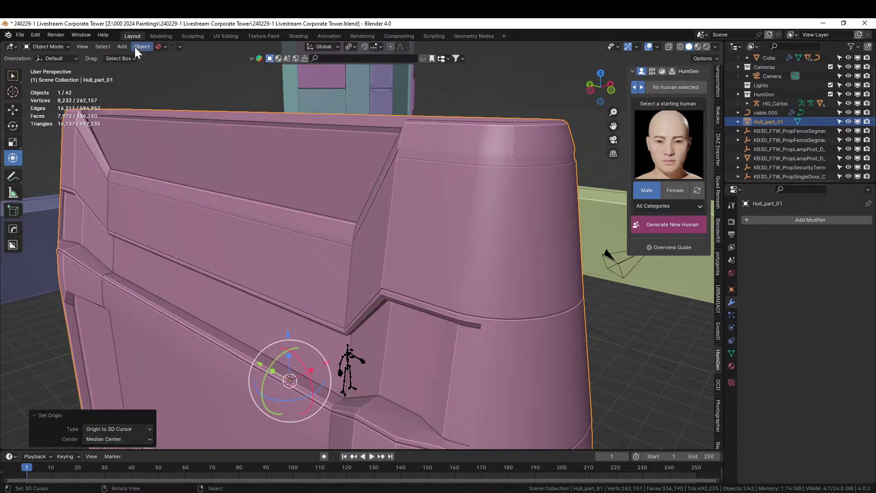
Step: Move the hull part's geometry to its origin and scale the part uniformly to about 0.241
{"action": "left_click", "coordinate": [139, 46]}
{"action": "mouse_move", "coordinate": [150, 66]}
{"action": "left_click", "coordinate": [316, 68]}
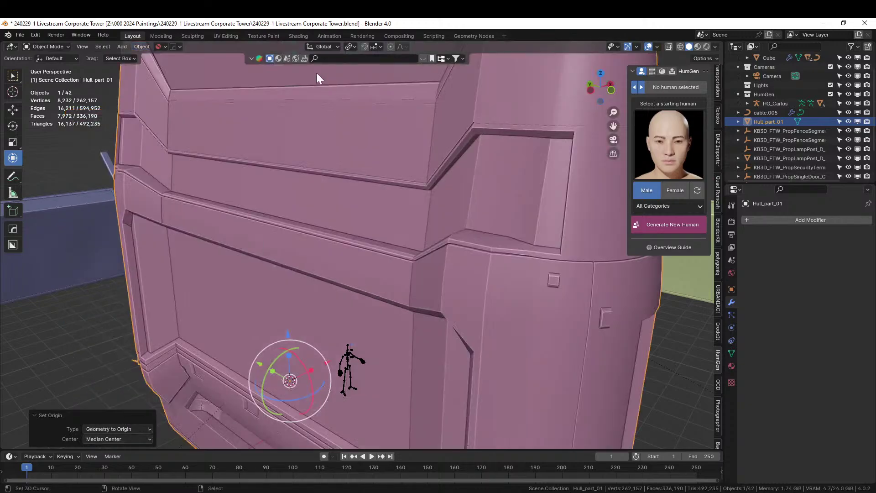
{"action": "scroll", "coordinate": [466, 356], "scroll_direction": "down", "scroll_amount": 6}
{"action": "key", "text": "s"}
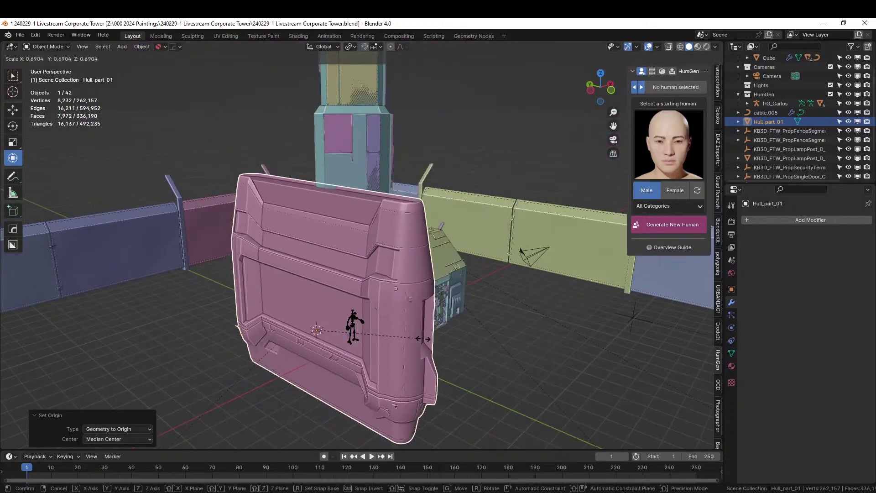
{"action": "left_click", "coordinate": [354, 325]}
Step: Lower the hull part about 0.88 m along Z on the tower base's end wall
{"action": "key", "text": "KP_Decimal"}
{"action": "middle_click_drag", "start_coordinate": [354, 320], "coordinate": [447, 318]}
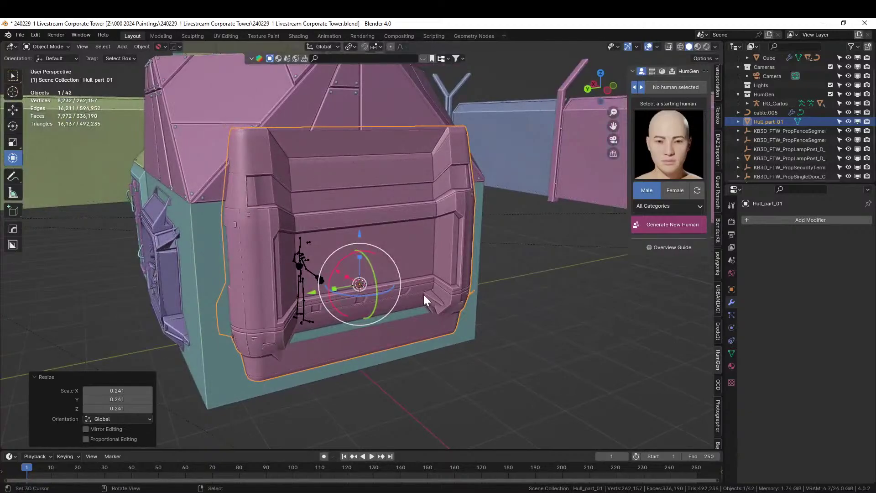
{"action": "key", "text": "g"}
{"action": "key", "text": "z"}
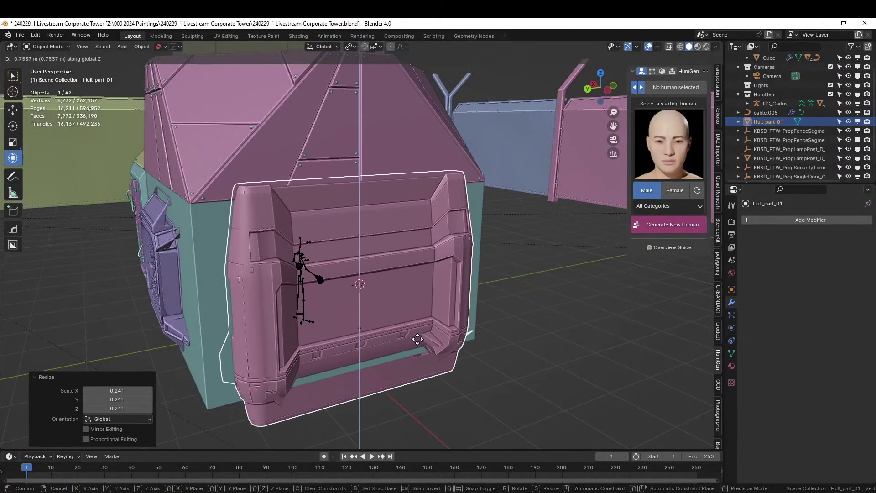
{"action": "left_click", "coordinate": [410, 348]}
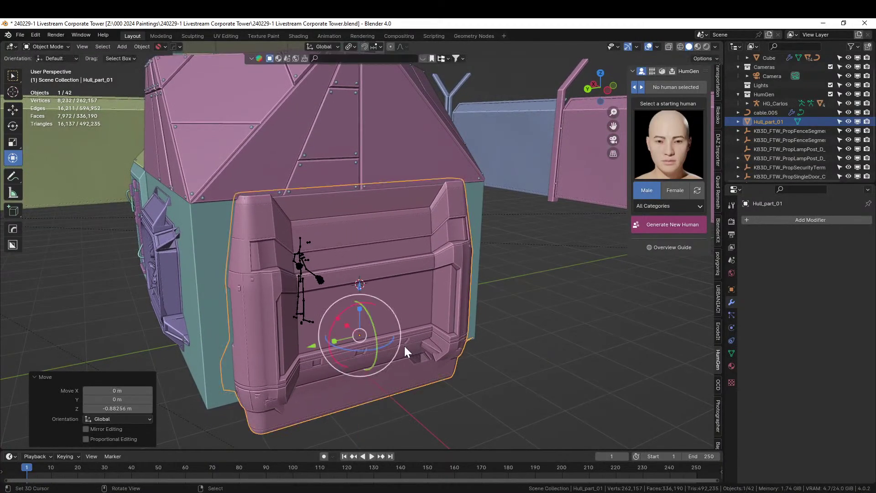
Step: Stretch the hull part to about 1.17 along Y and shift it about 0.073 m along X into the end wall
{"action": "middle_click_drag", "start_coordinate": [405, 348], "coordinate": [377, 352]}
{"action": "key", "text": "s"}
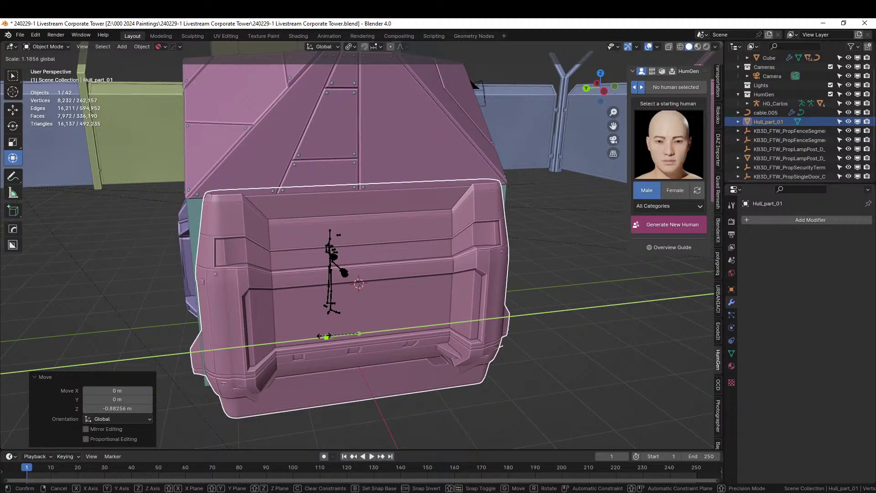
{"action": "left_click", "coordinate": [327, 336]}
{"action": "middle_click_drag", "start_coordinate": [325, 335], "coordinate": [207, 319]}
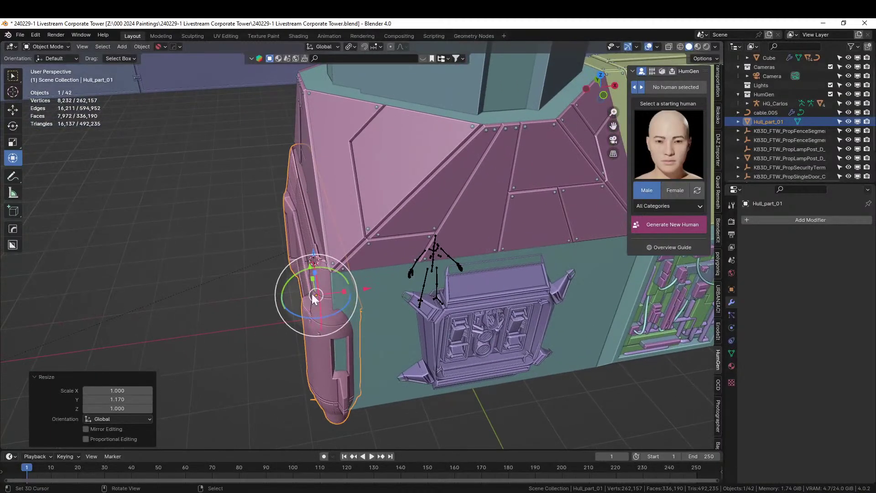
{"action": "key", "text": "g"}
{"action": "key", "text": "x"}
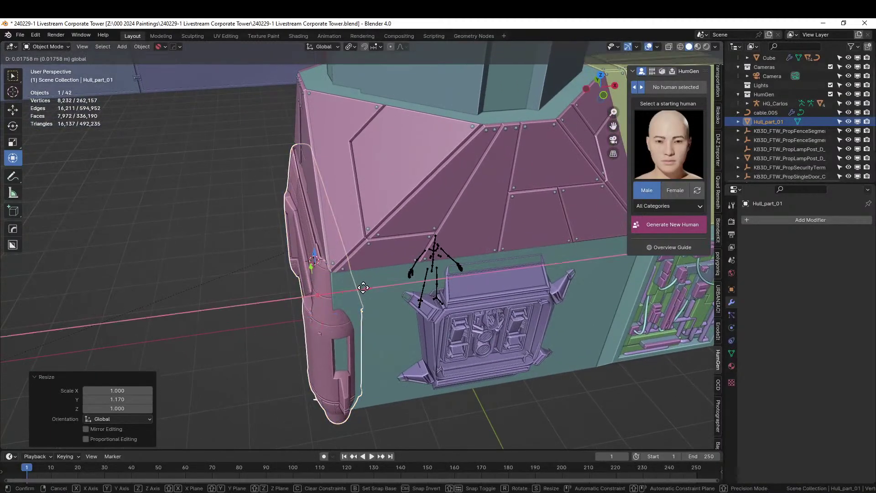
{"action": "left_click", "coordinate": [366, 288]}
Step: Narrow the hull part across the end wall by scaling it to about 0.902 along Y
{"action": "middle_click_drag", "start_coordinate": [356, 290], "coordinate": [395, 320]}
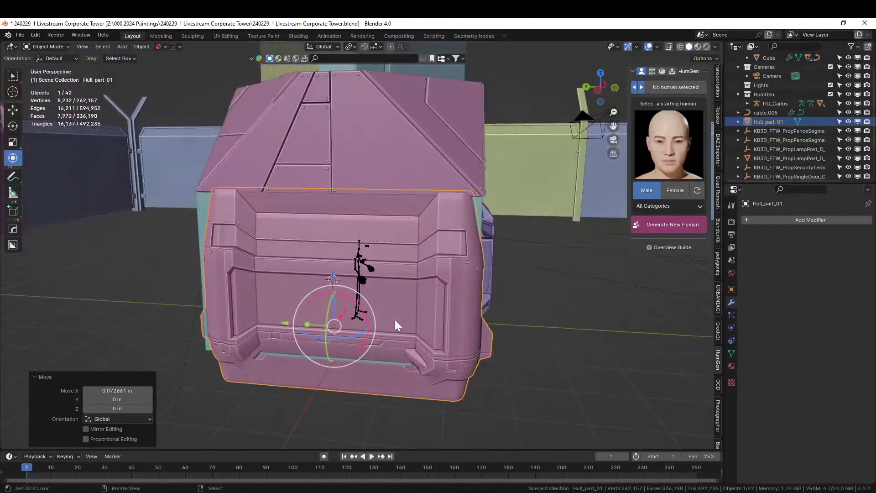
{"action": "key", "text": "s"}
{"action": "key", "text": "y"}
{"action": "left_click", "coordinate": [310, 324]}
Step: Try a slight further Y scaling of the hull part and undo it
{"action": "middle_click_drag", "start_coordinate": [310, 323], "coordinate": [245, 338]}
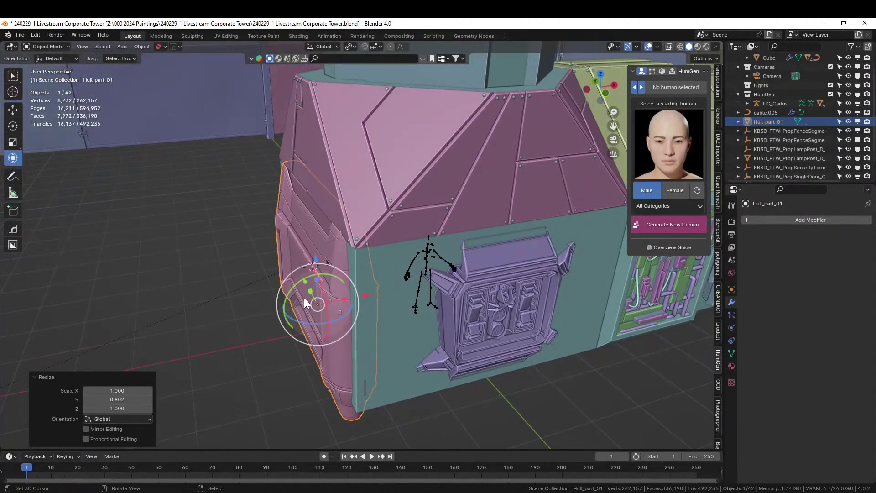
{"action": "key", "text": "s"}
{"action": "key", "text": "y"}
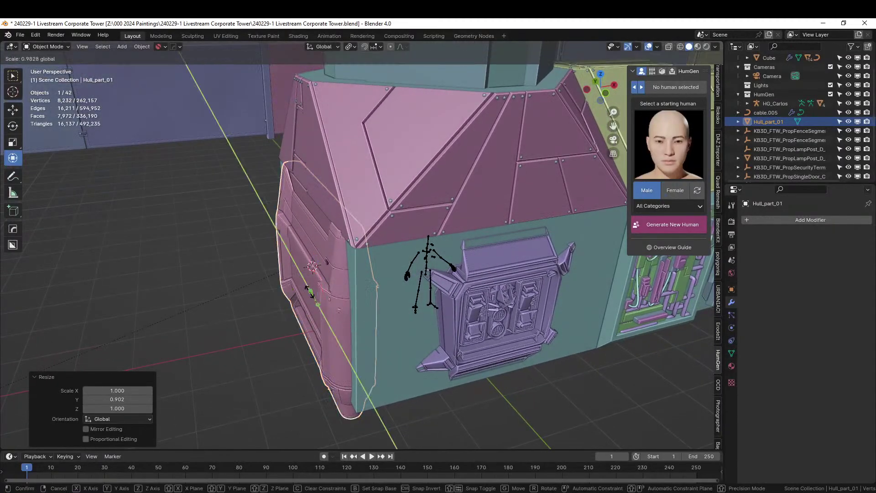
{"action": "left_click", "coordinate": [310, 296]}
{"action": "key", "text": "ctrl+z"}
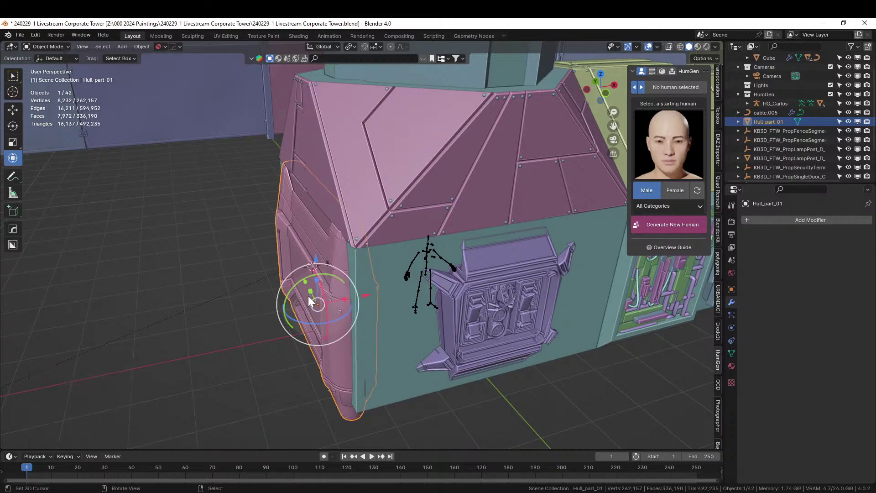
Step: Fine-tune the hull part's Y scale against the end wall's corners
{"action": "key", "text": "s"}
{"action": "key", "text": "y"}
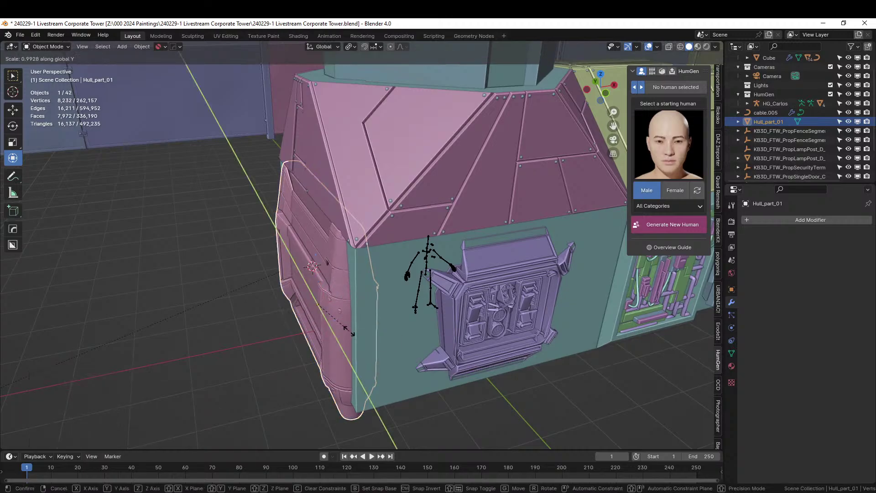
Step: Scale the hull panel on the building's end wall to 0.979 along Y and lower it about 0.04 m along Z
{"action": "left_click", "coordinate": [363, 324]}
{"action": "middle_click_drag", "start_coordinate": [362, 325], "coordinate": [449, 315]}
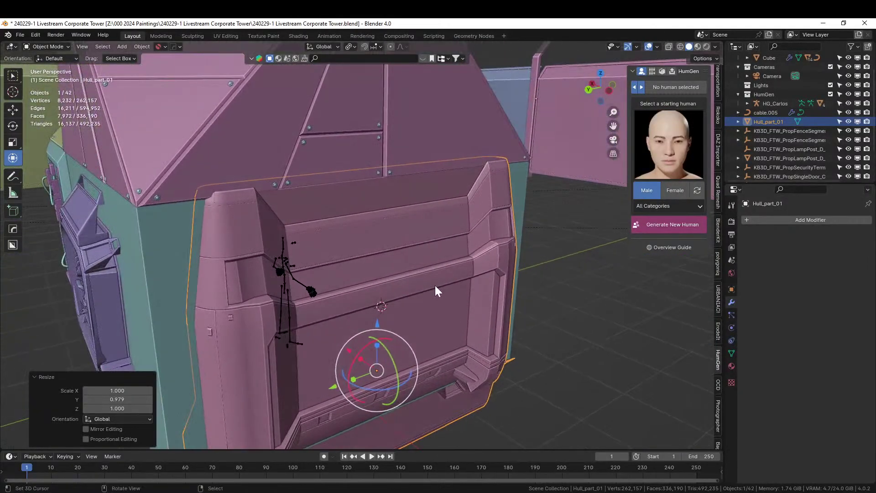
{"action": "key", "text": "g"}
{"action": "key", "text": "z"}
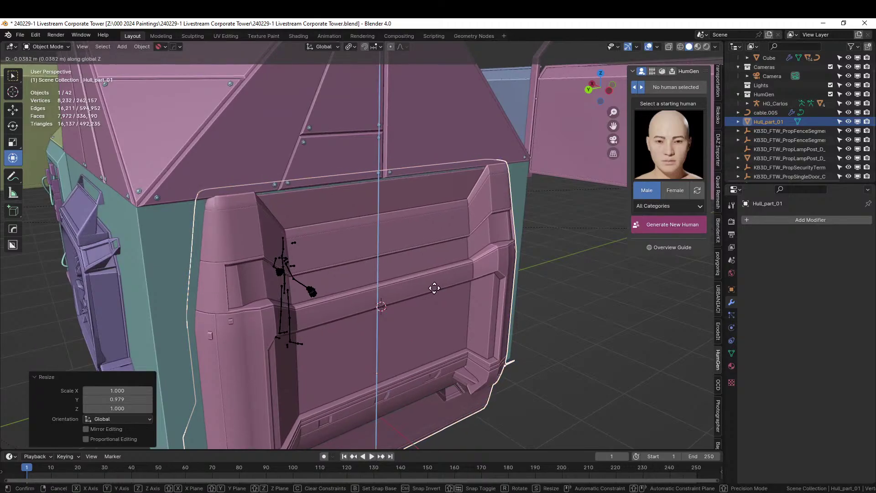
{"action": "left_click", "coordinate": [434, 288]}
{"action": "scroll", "coordinate": [447, 291], "scroll_direction": "down", "scroll_amount": 4}
{"action": "middle_click_drag", "start_coordinate": [447, 291], "coordinate": [436, 347]}
{"action": "left_click", "coordinate": [477, 305]}
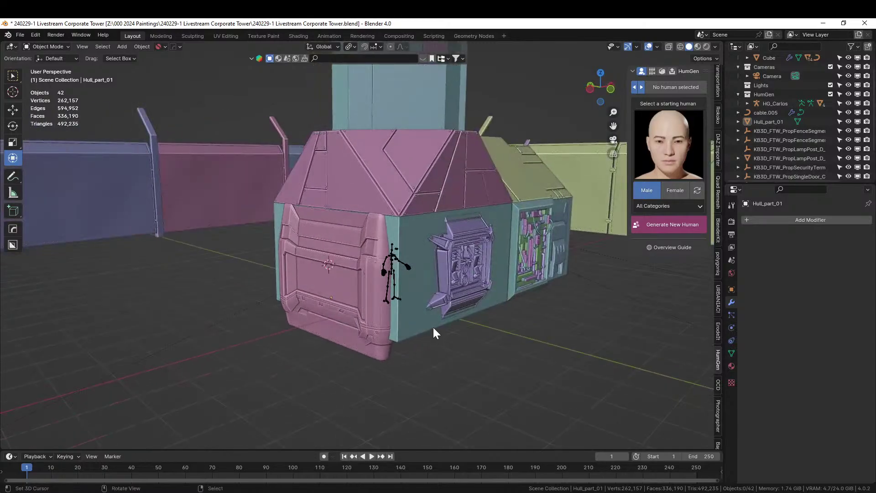
{"action": "scroll", "coordinate": [433, 327], "scroll_direction": "up", "scroll_amount": 2}
{"action": "mouse_move", "coordinate": [433, 327]}
{"action": "middle_mouse_down"}
{"action": "mouse_move", "coordinate": [379, 350]}
{"action": "mouse_move", "coordinate": [420, 332]}
{"action": "mouse_move", "coordinate": [437, 313]}
{"action": "mouse_move", "coordinate": [437, 333]}
{"action": "middle_mouse_up"}
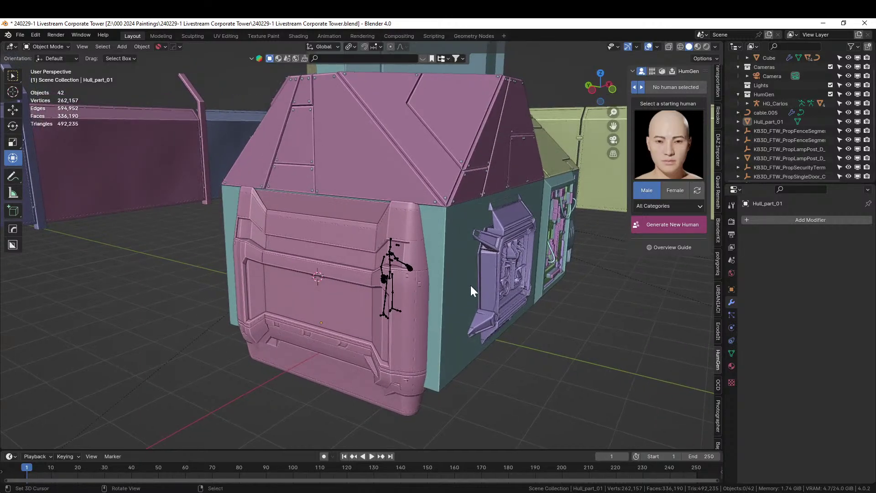
Step: Extract the vertical corner edge beside the hull panel from the building body as a curve pipe with HardOps Curve/Extract
{"action": "left_click", "coordinate": [456, 263]}
{"action": "key", "text": "Tab"}
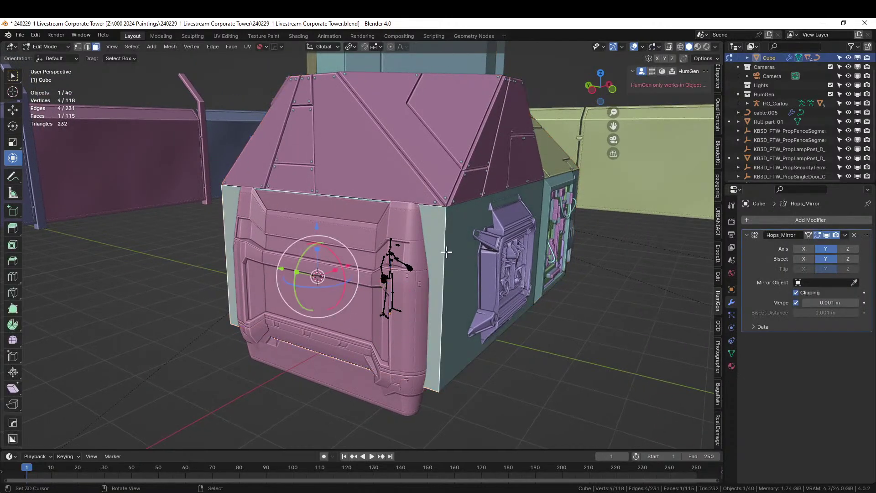
{"action": "left_click", "coordinate": [451, 267]}
{"action": "key", "text": "q"}
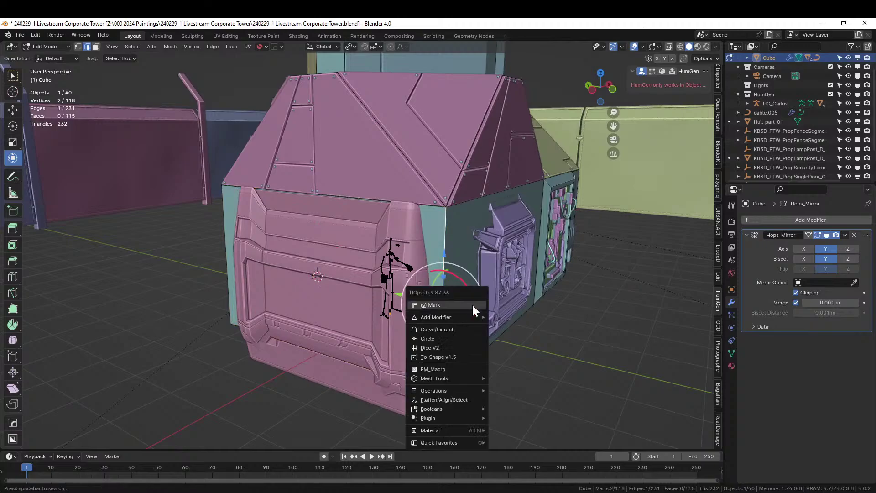
{"action": "left_click", "coordinate": [472, 326]}
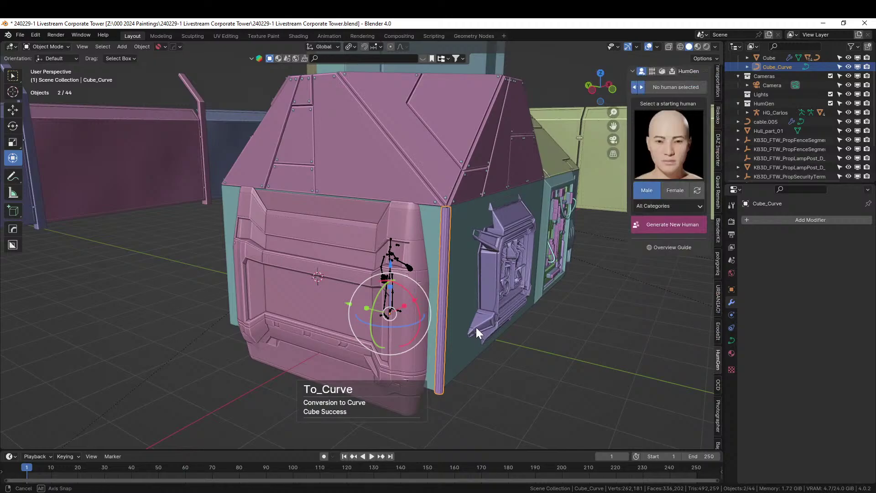
{"action": "middle_click_drag", "start_coordinate": [475, 327], "coordinate": [461, 346]}
{"action": "scroll", "coordinate": [459, 345], "scroll_direction": "up", "scroll_amount": 3}
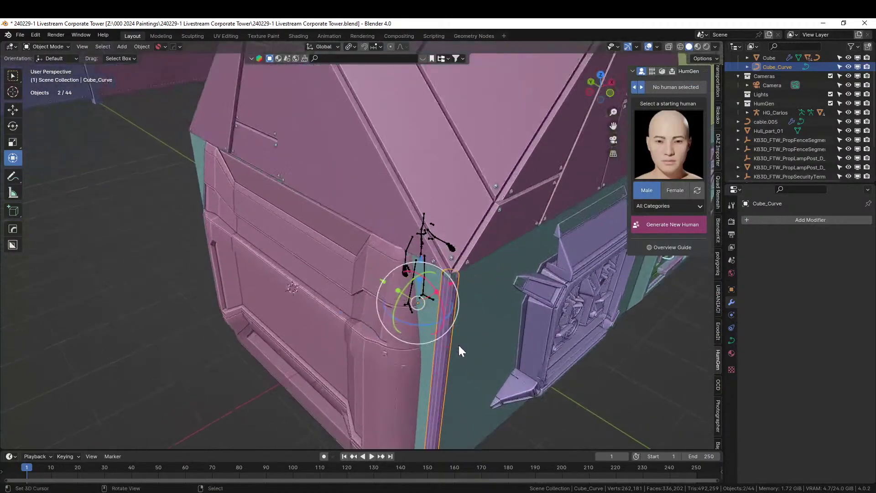
Step: Set the corner curve's bevel depth to 0.1 m and enable Fill Caps
{"action": "left_click", "coordinate": [731, 340]}
{"action": "left_click", "coordinate": [746, 369]}
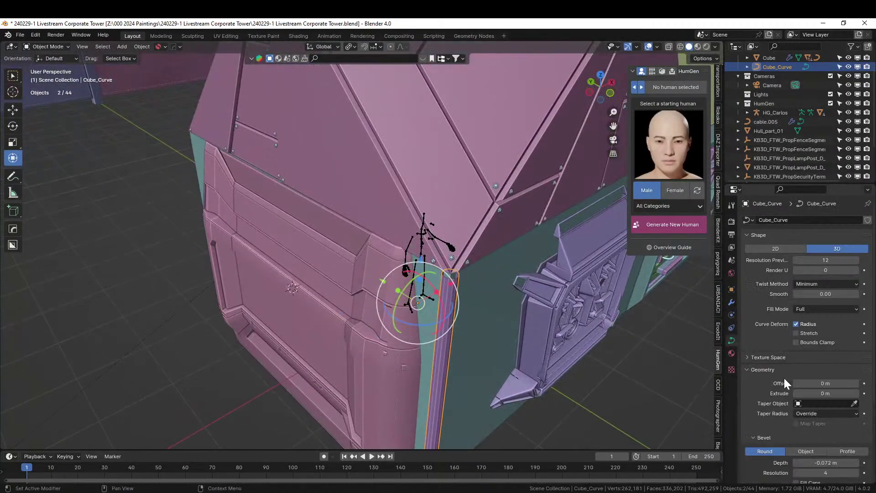
{"action": "left_click", "coordinate": [826, 462]}
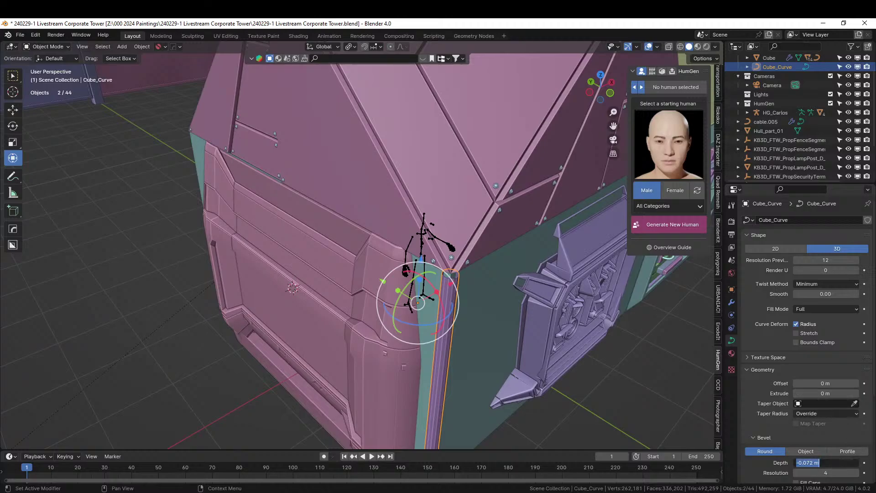
{"action": "key", "text": "BackSpace"}
{"action": "key", "text": "Return"}
{"action": "left_click_drag", "start_coordinate": [821, 462], "coordinate": [848, 462]}
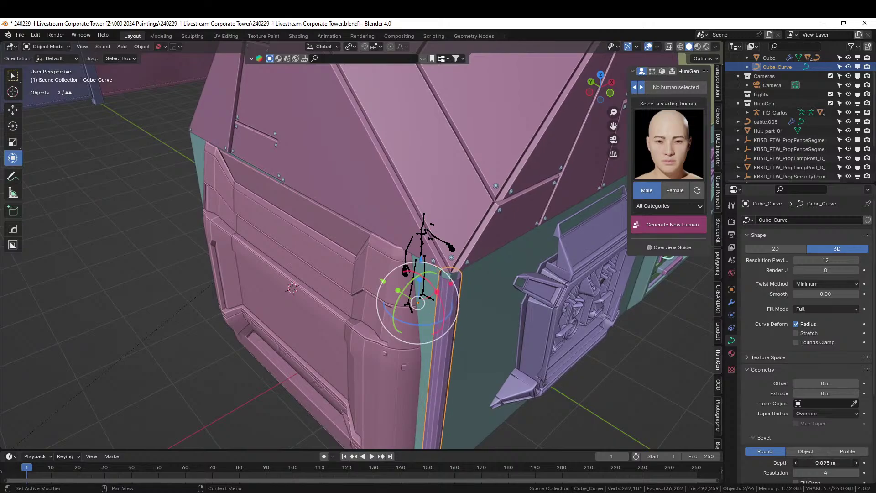
{"action": "left_click", "coordinate": [826, 462]}
{"action": "type", "text": ".1"}
{"action": "key", "text": "Return"}
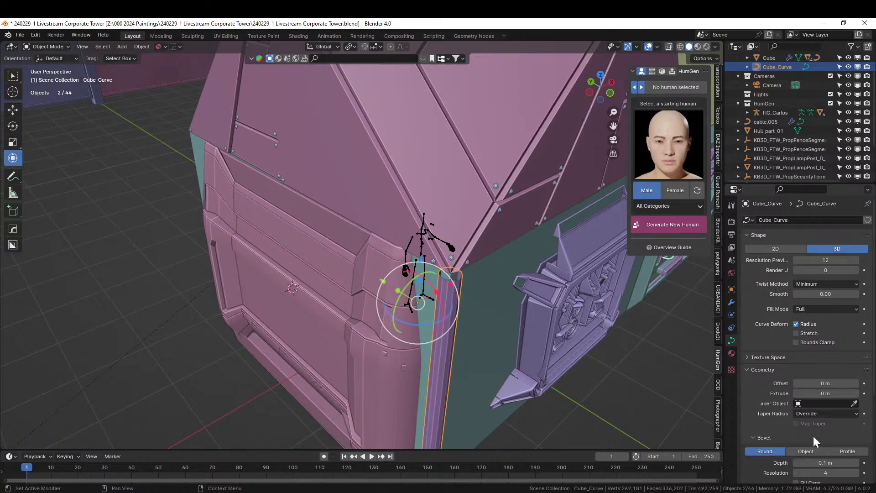
{"action": "scroll", "coordinate": [796, 383], "scroll_direction": "down", "scroll_amount": 2}
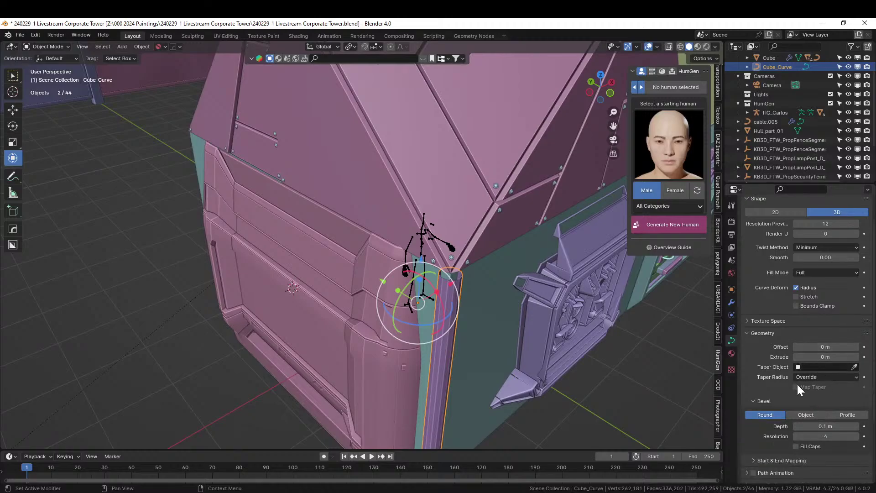
{"action": "left_click", "coordinate": [795, 446]}
Step: Mirror the corner pipe across the building body's Y axis onto the opposite corner of the end wall
{"action": "middle_click_drag", "start_coordinate": [560, 393], "coordinate": [459, 228]}
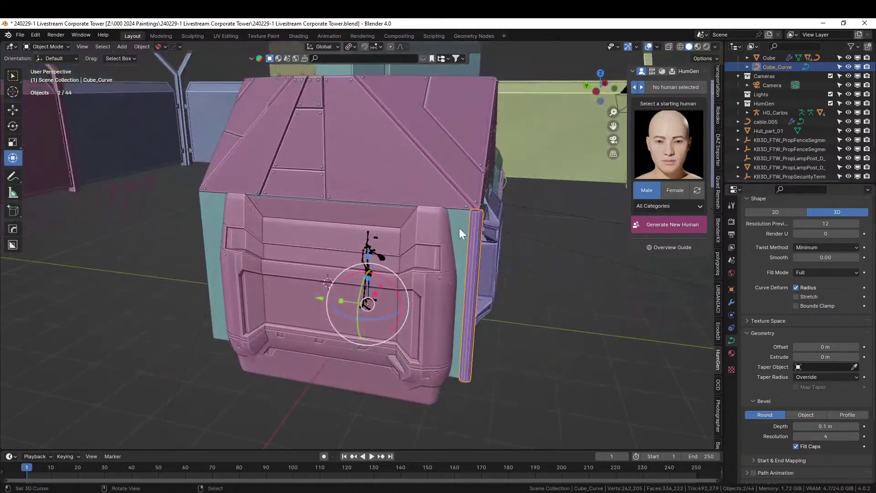
{"action": "left_click", "coordinate": [465, 220], "text": "shift"}
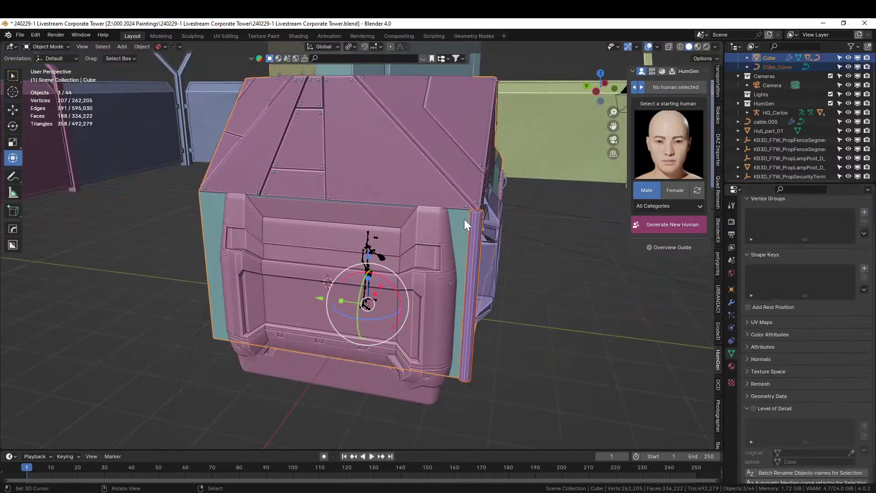
{"action": "key", "text": "alt+x"}
{"action": "left_click", "coordinate": [432, 313]}
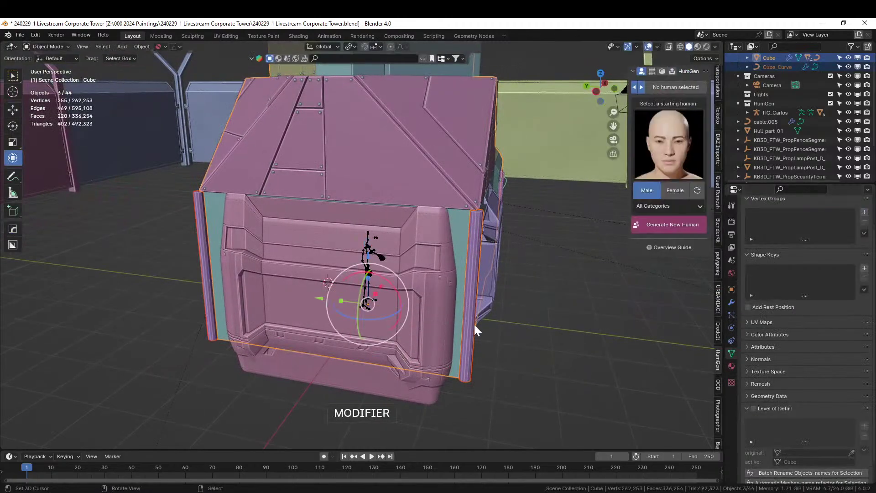
{"action": "middle_click_drag", "start_coordinate": [474, 324], "coordinate": [553, 319]}
{"action": "left_click", "coordinate": [549, 379]}
Step: Move the four fence objects around the tower into a new collection named Fence and exclude it from the view layer
{"action": "scroll", "coordinate": [552, 378], "scroll_direction": "down", "scroll_amount": 4}
{"action": "scroll", "coordinate": [544, 376], "scroll_direction": "up", "scroll_amount": 3}
{"action": "scroll", "coordinate": [483, 334], "scroll_direction": "down", "scroll_amount": 2}
{"action": "scroll", "coordinate": [552, 325], "scroll_direction": "down", "scroll_amount": 6}
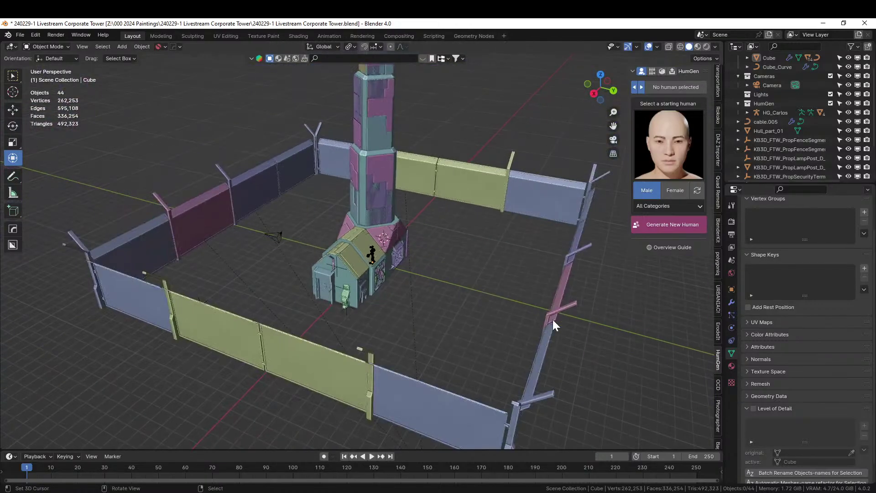
{"action": "right_click", "coordinate": [175, 234]}
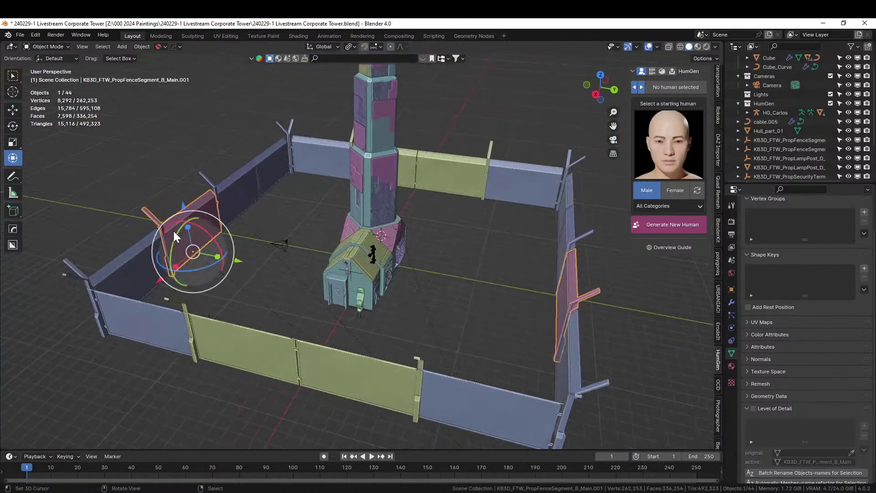
{"action": "right_click", "coordinate": [125, 257], "text": "shift"}
{"action": "right_click", "coordinate": [231, 184], "text": "shift"}
{"action": "right_click", "coordinate": [250, 341], "text": "shift"}
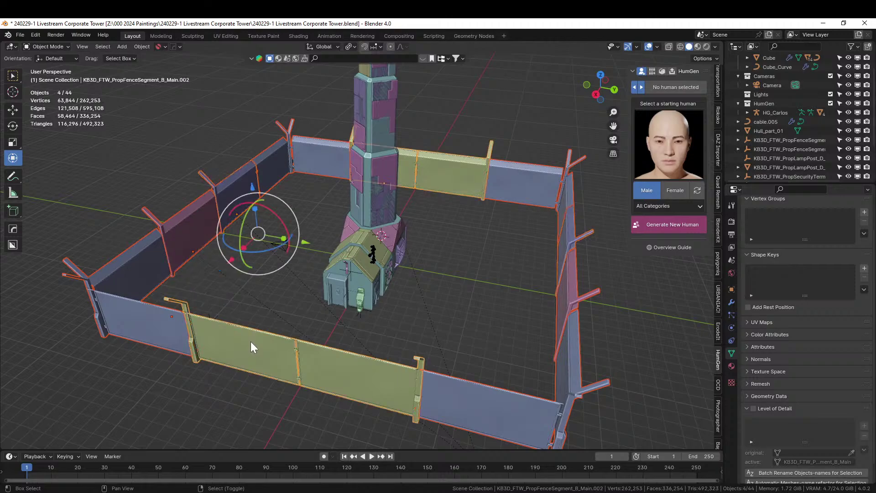
{"action": "key", "text": "m"}
{"action": "left_click", "coordinate": [241, 339]}
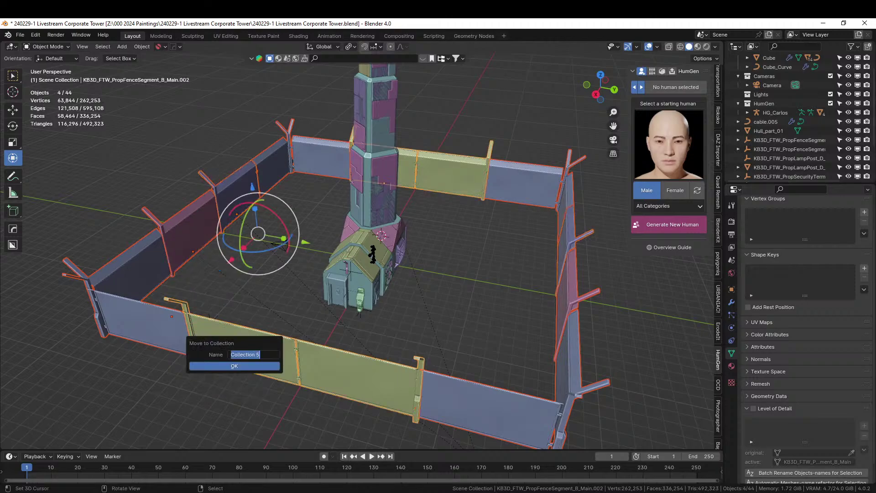
{"action": "type", "text": "Fence"}
{"action": "key", "text": "Return"}
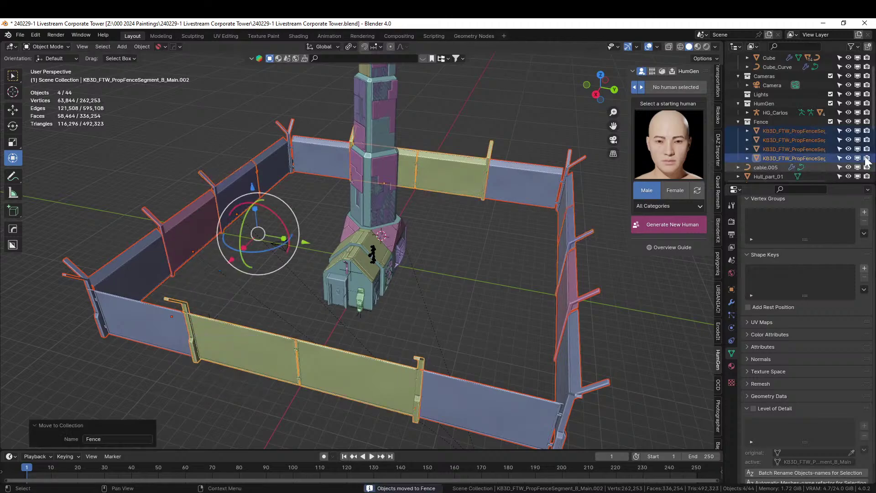
{"action": "left_click", "coordinate": [830, 122]}
Step: Create a Cablerator cable from the top of the green terminal to the purple bracket above the door, with width 0.022 and tension 0.943
{"action": "middle_click_drag", "start_coordinate": [461, 199], "coordinate": [401, 332]}
{"action": "scroll", "coordinate": [330, 287], "scroll_direction": "up", "scroll_amount": 4}
{"action": "scroll", "coordinate": [412, 276], "scroll_direction": "up", "scroll_amount": 3}
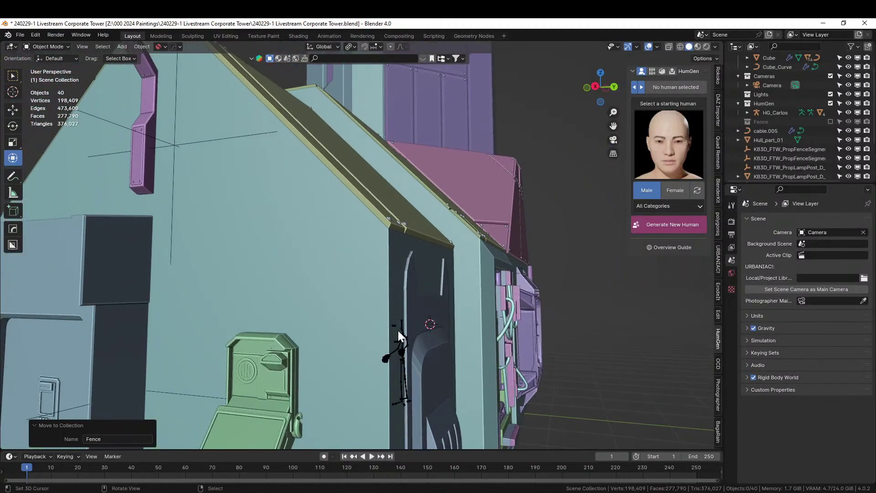
{"action": "key", "text": "shift+alt+c"}
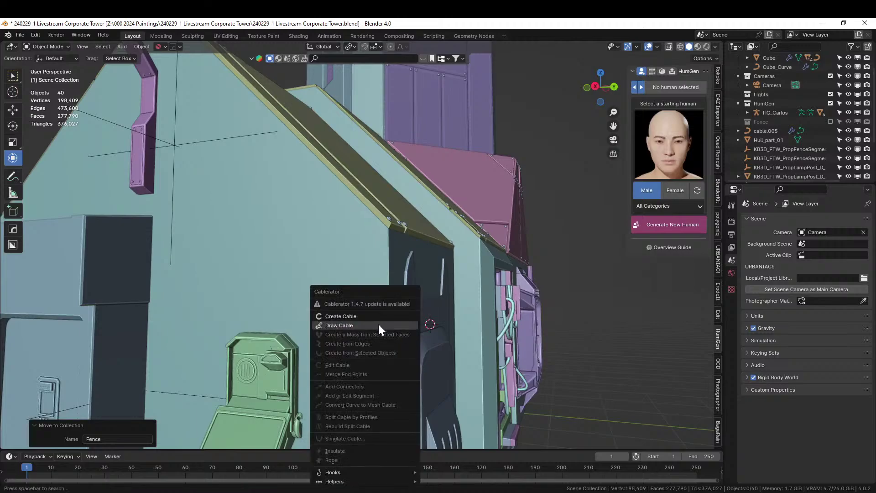
{"action": "left_click", "coordinate": [349, 316]}
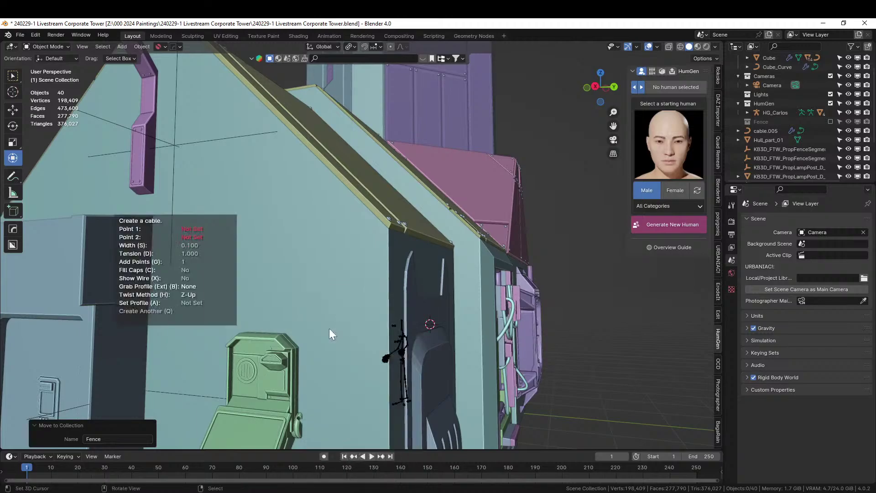
{"action": "left_click", "coordinate": [253, 335]}
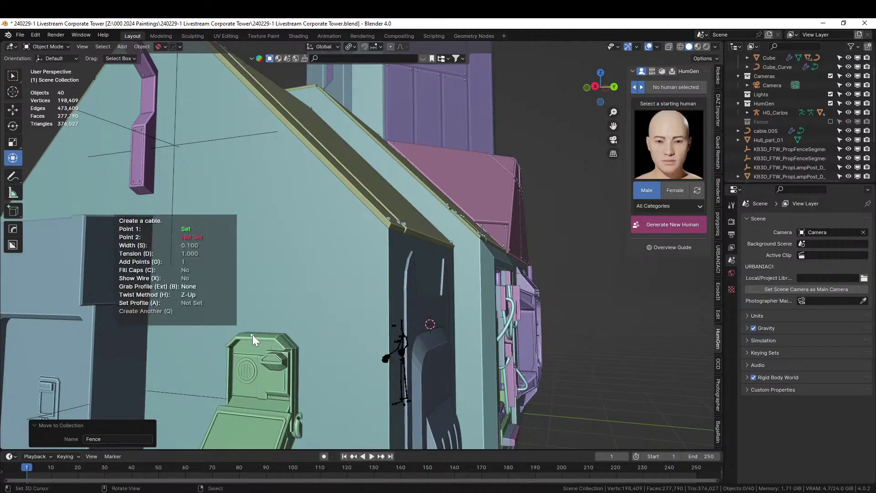
{"action": "left_click", "coordinate": [150, 150]}
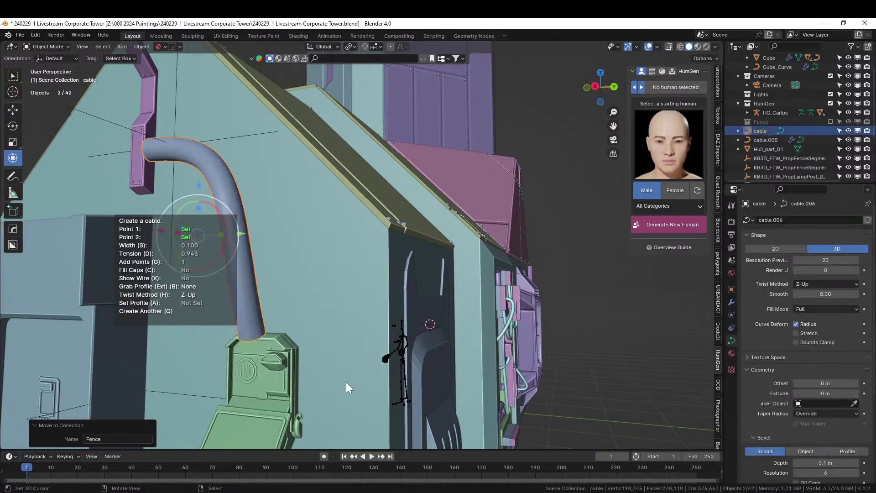
{"action": "key", "text": "s"}
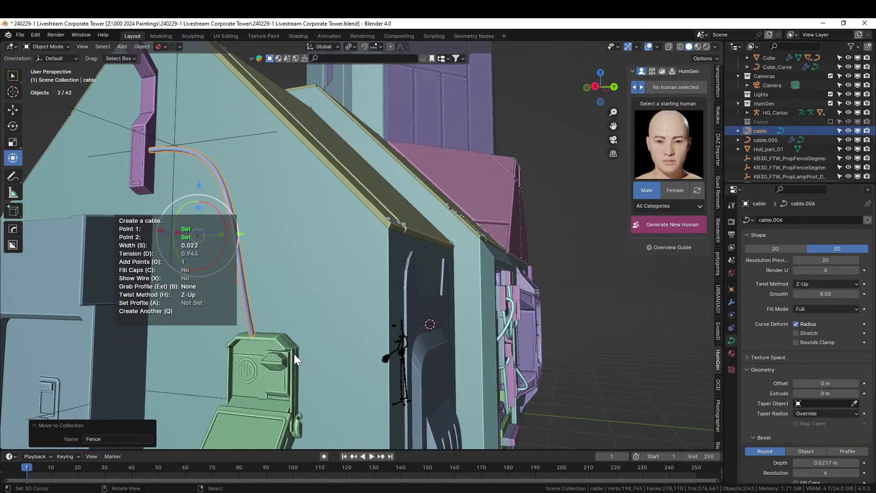
{"action": "middle_click_drag", "start_coordinate": [294, 354], "coordinate": [331, 352]}
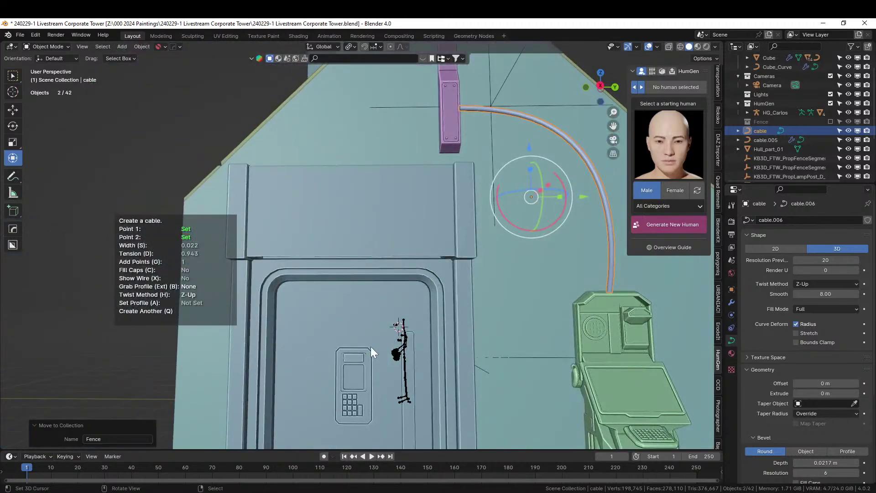
{"action": "left_click", "coordinate": [518, 336]}
Step: Simulate the terminal cable in Cablerator with Expand Length 0 and Curve Points Multiplier 1
{"action": "key", "text": "alt+shift+c"}
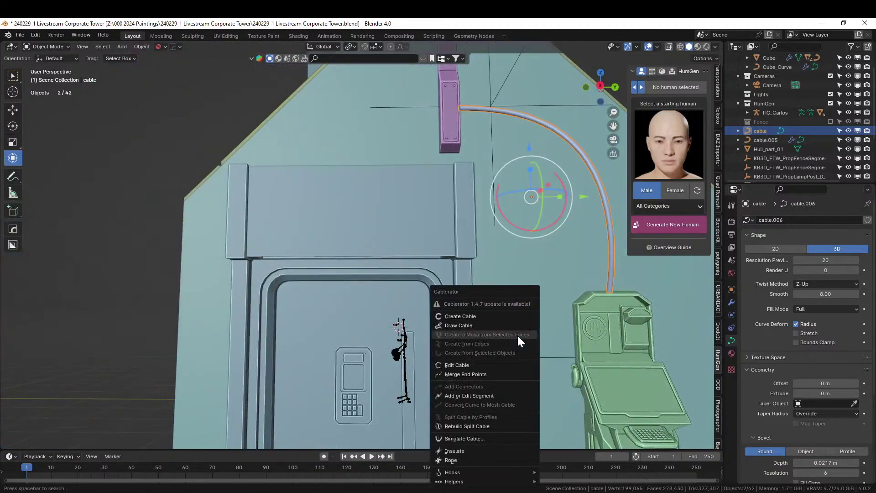
{"action": "left_click", "coordinate": [462, 438]}
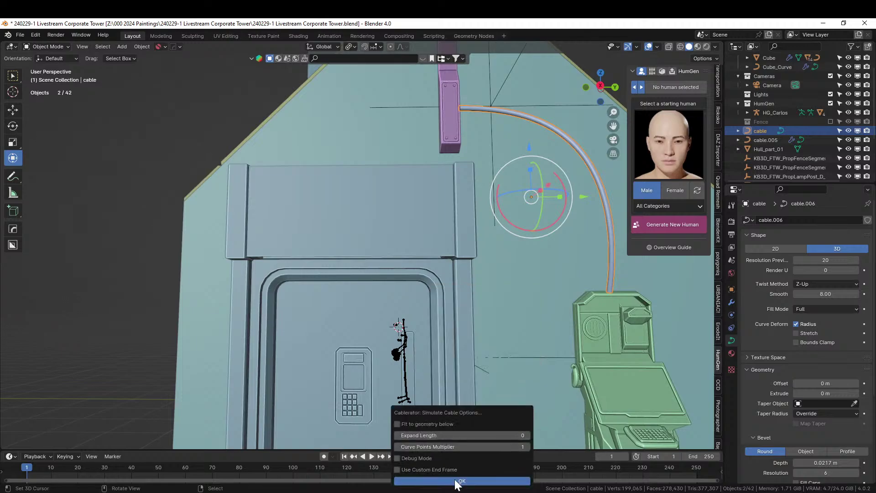
{"action": "left_click", "coordinate": [457, 480]}
{"action": "middle_click_drag", "start_coordinate": [511, 379], "coordinate": [565, 344]}
{"action": "right_click", "coordinate": [578, 344]}
Step: Save the tower scene file
{"action": "scroll", "coordinate": [578, 345], "scroll_direction": "down", "scroll_amount": 4}
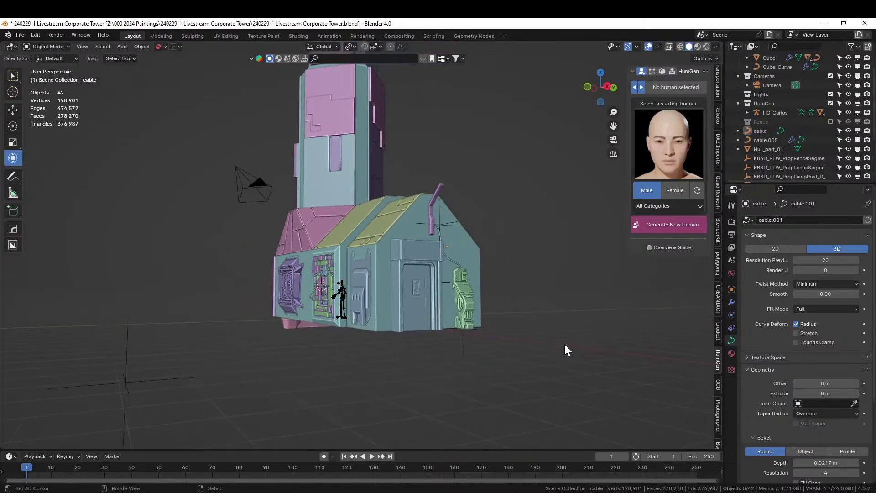
{"action": "scroll", "coordinate": [565, 348], "scroll_direction": "up", "scroll_amount": 5}
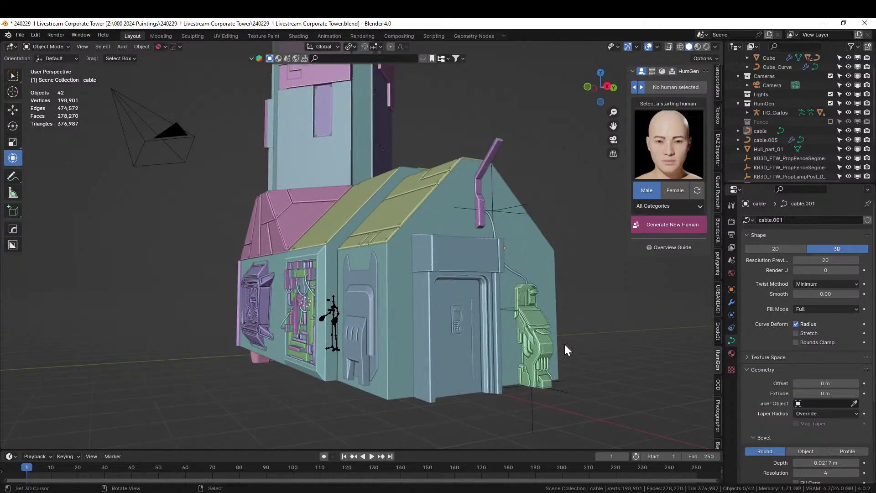
{"action": "middle_click_drag", "start_coordinate": [562, 351], "coordinate": [480, 393]}
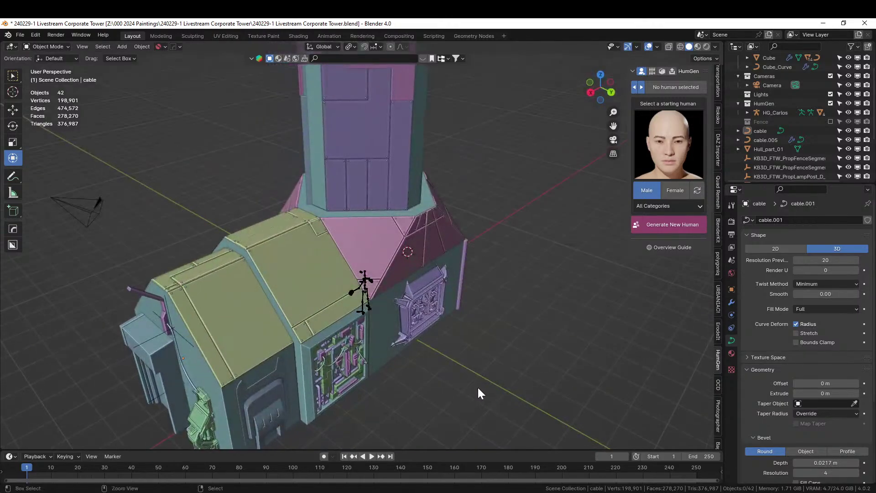
{"action": "key", "text": "ctrl+s"}
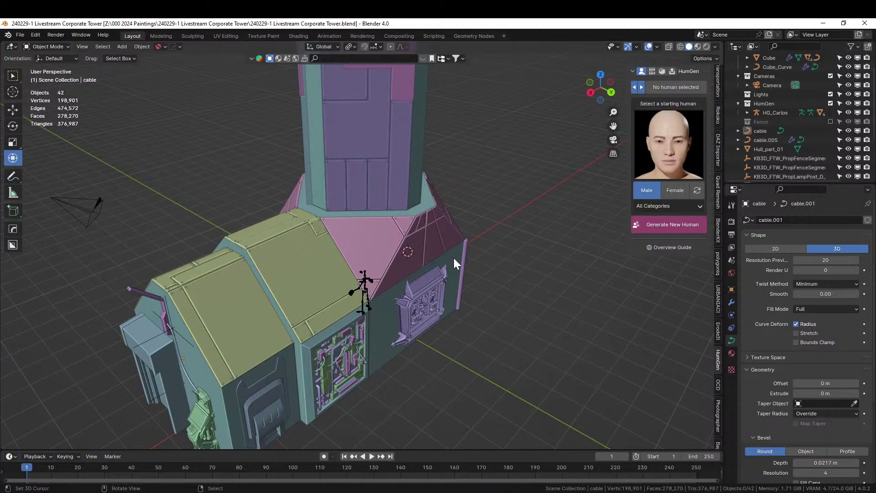
{"action": "middle_click_drag", "start_coordinate": [453, 258], "coordinate": [460, 289]}
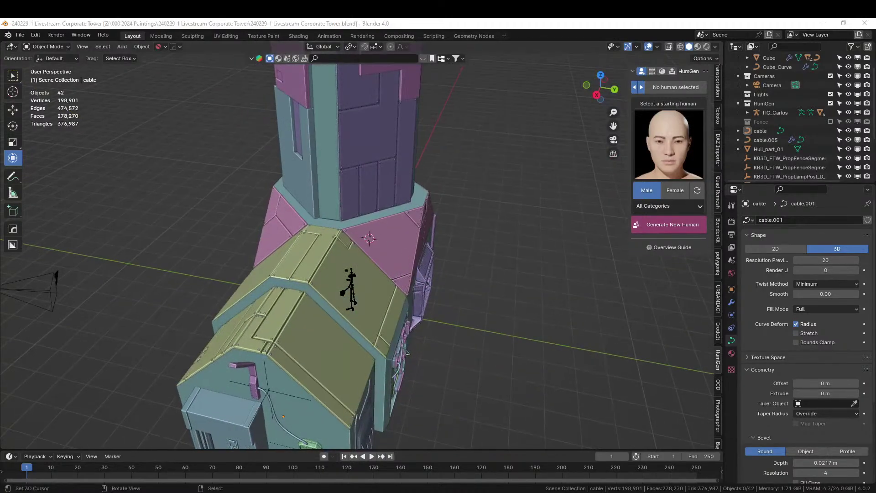
Step: Place the Hull_part_02 asset on the roof slope of the taller annex section and scale it to 0.232
{"action": "left_click_drag", "start_coordinate": [274, 21], "coordinate": [356, 287]}
{"action": "key", "text": "s"}
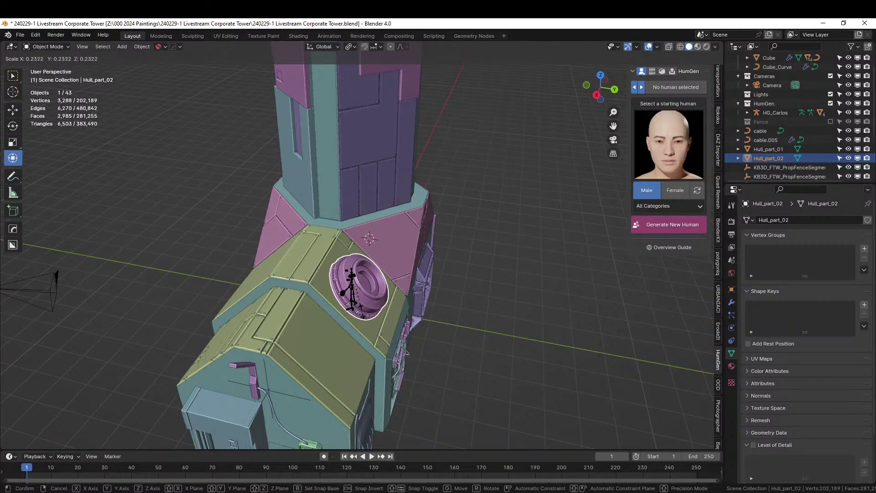
{"action": "left_click", "coordinate": [352, 317]}
Step: Move the round hull part about -0.095 m along the global X axis to centre it on its roof section
{"action": "middle_click_drag", "start_coordinate": [352, 317], "coordinate": [298, 326]}
{"action": "key", "text": "KP_7"}
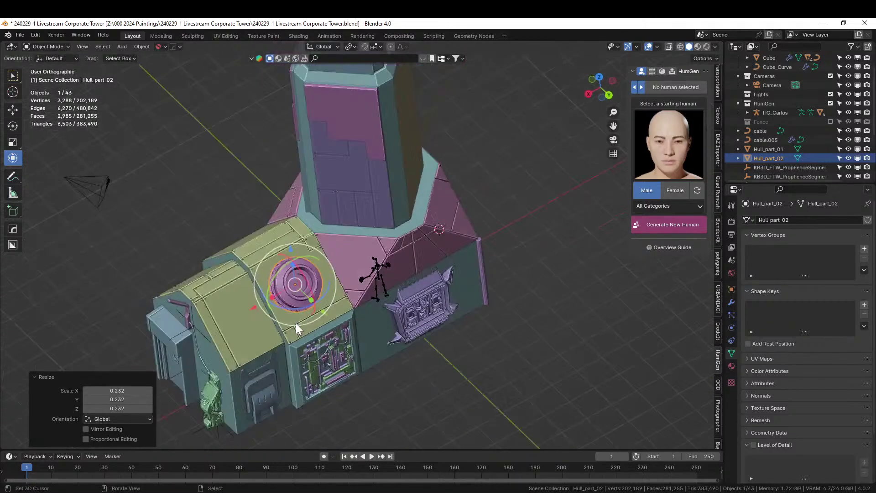
{"action": "scroll", "coordinate": [296, 322], "scroll_direction": "up", "scroll_amount": 1}
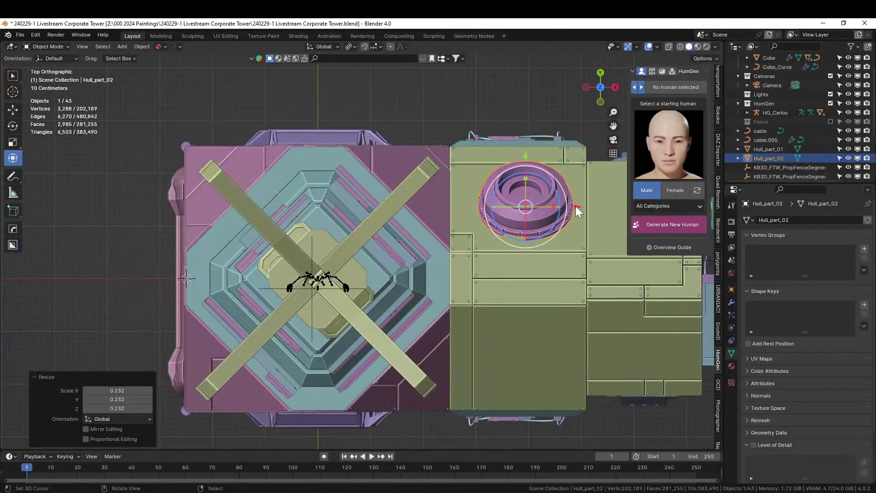
{"action": "key", "text": "g"}
{"action": "key", "text": "x"}
{"action": "left_click", "coordinate": [558, 208]}
Step: Set the transform orientation to Local, sink the hull part about 0.038 m into the roof along its Z axis, and save the file
{"action": "middle_click_drag", "start_coordinate": [558, 208], "coordinate": [440, 188]}
{"action": "left_click", "coordinate": [310, 45]}
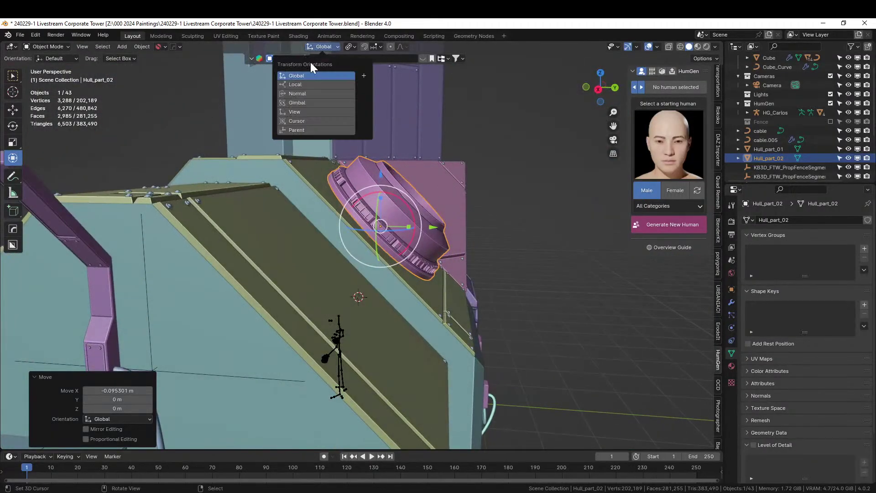
{"action": "left_click", "coordinate": [297, 85]}
{"action": "key", "text": "g"}
{"action": "key", "text": "z"}
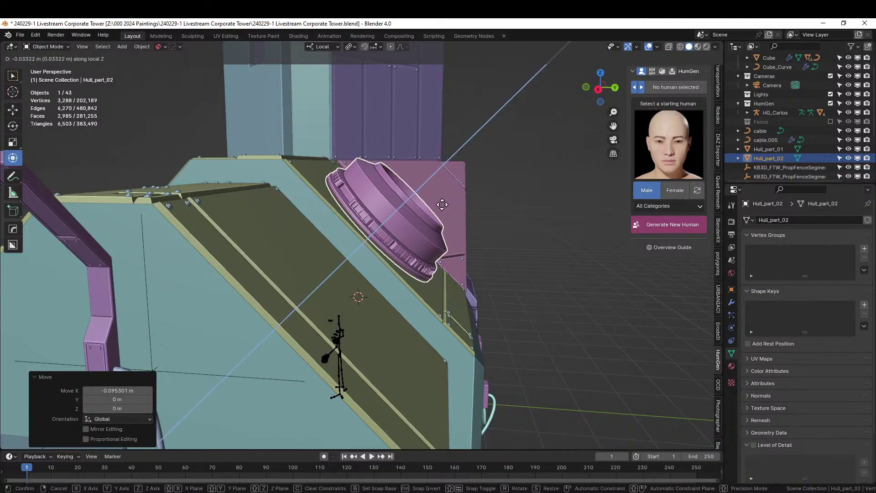
{"action": "left_click", "coordinate": [442, 205]}
{"action": "middle_click_drag", "start_coordinate": [442, 203], "coordinate": [426, 221]}
{"action": "key", "text": "ctrl+s"}
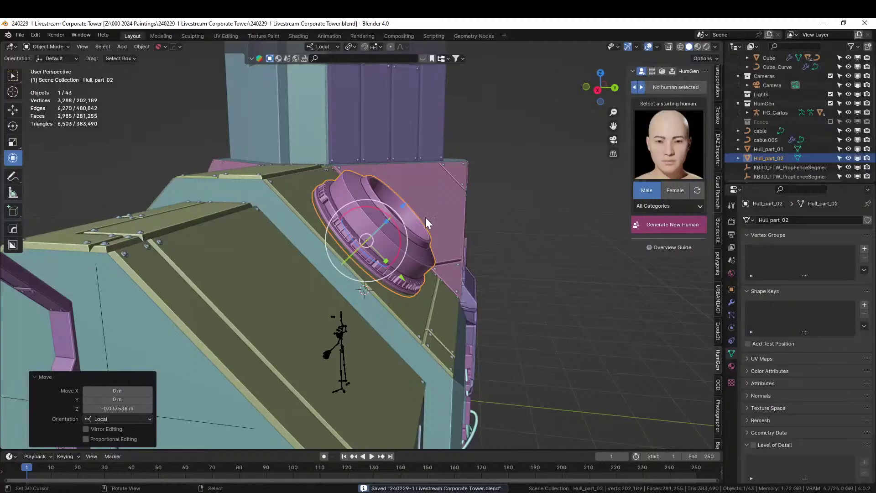
Step: Place the Antenna.007 asset on the opposite roof slope, clear its rotation, and lower it about 0.256 m along local Z into the roof
{"action": "scroll", "coordinate": [425, 217], "scroll_direction": "down", "scroll_amount": 3}
{"action": "middle_click_drag", "start_coordinate": [425, 217], "coordinate": [444, 255]}
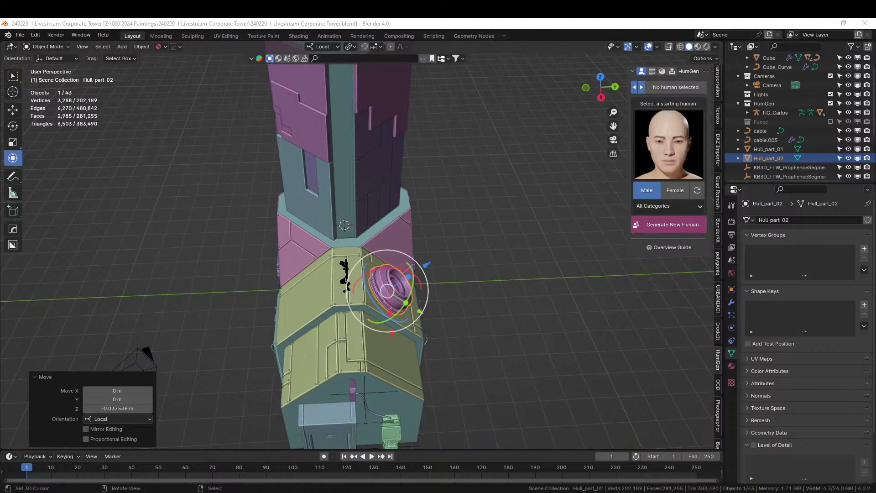
{"action": "left_click_drag", "start_coordinate": [477, 221], "coordinate": [306, 297]}
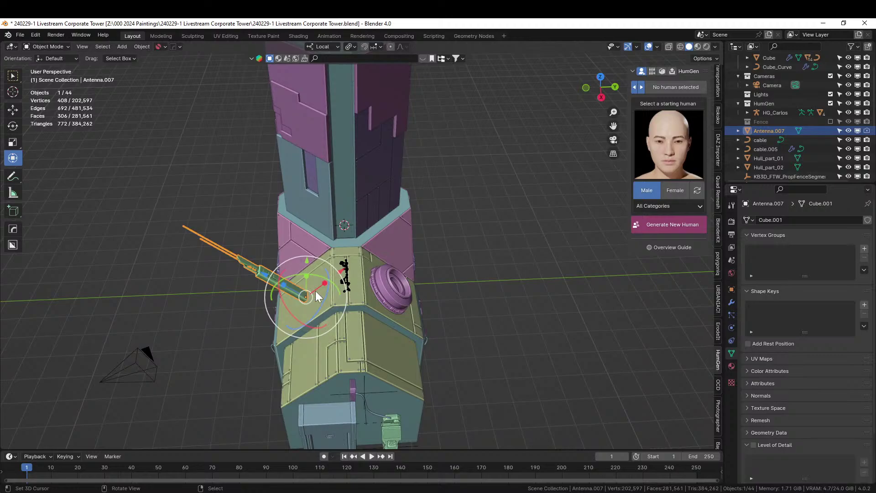
{"action": "key", "text": "alt+r"}
{"action": "middle_click_drag", "start_coordinate": [325, 292], "coordinate": [348, 224]}
{"action": "scroll", "coordinate": [415, 269], "scroll_direction": "up", "scroll_amount": 5}
{"action": "key", "text": "g"}
{"action": "key", "text": "z"}
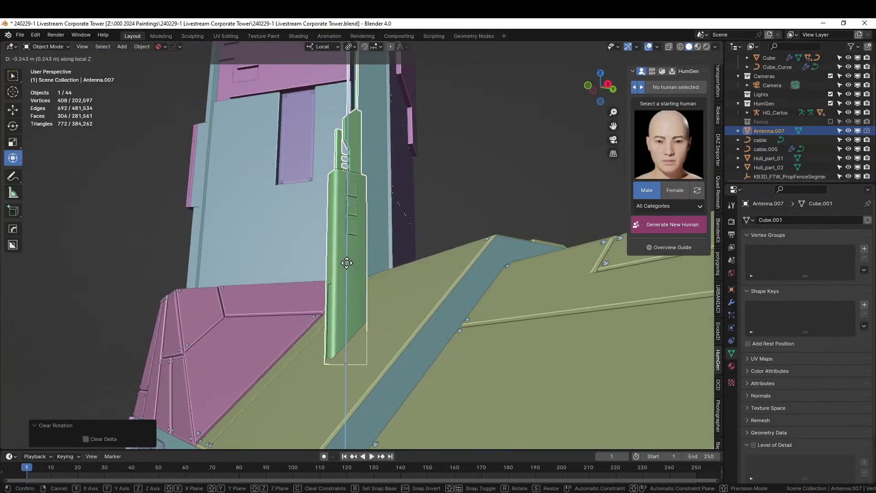
{"action": "left_click", "coordinate": [346, 264]}
{"action": "middle_click_drag", "start_coordinate": [347, 264], "coordinate": [316, 256]}
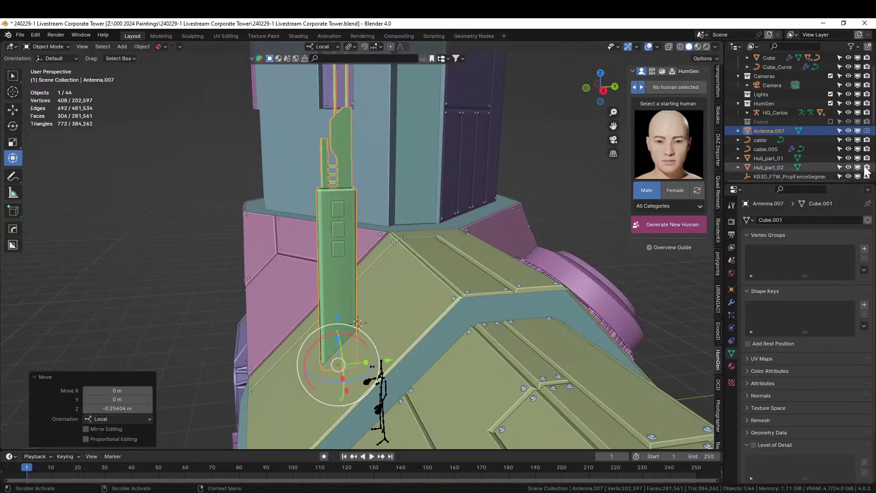
Step: Apply a Cube Projection UV unwrap to the antenna mesh and save the file
{"action": "key", "text": "Tab"}
{"action": "right_click", "coordinate": [336, 250]}
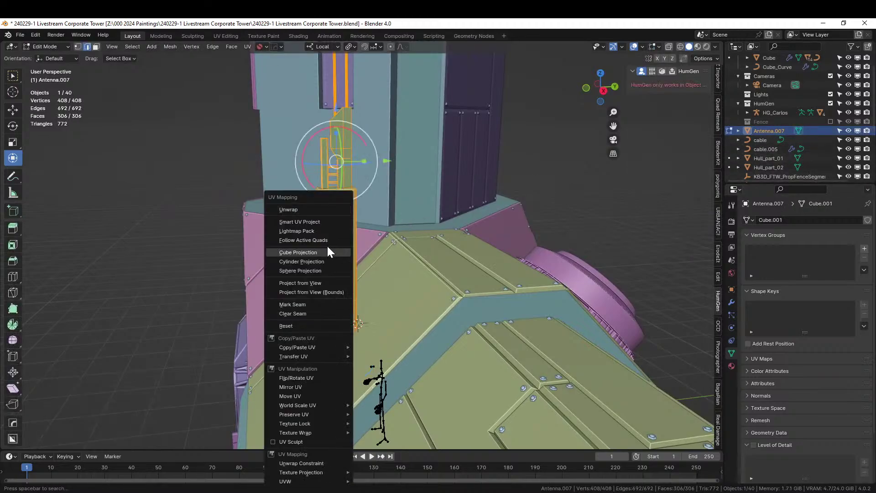
{"action": "left_click", "coordinate": [305, 248]}
{"action": "scroll", "coordinate": [306, 248], "scroll_direction": "down", "scroll_amount": 3}
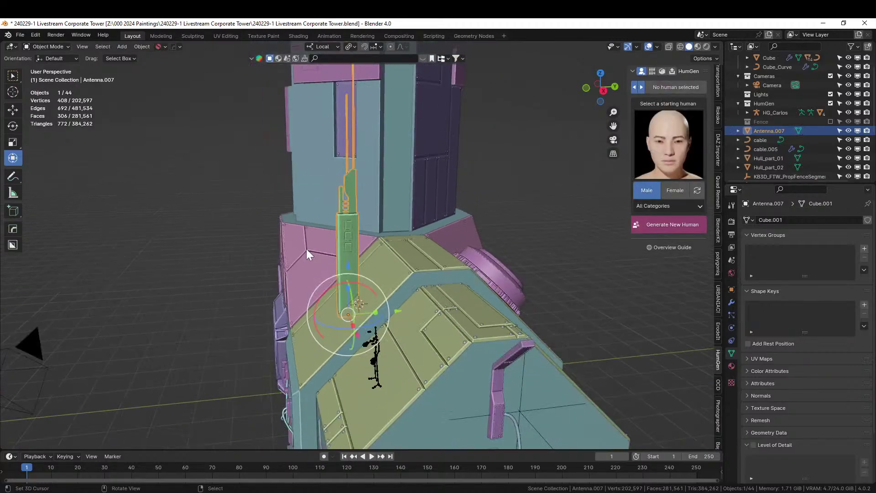
{"action": "key", "text": "ctrl+s"}
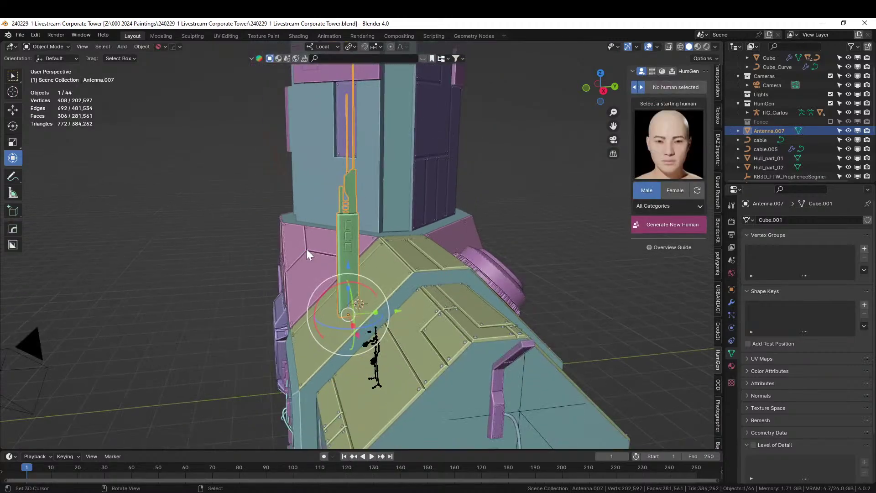
Step: Select the sloped face loops of the two ledges around the tower shaft in the tower mesh
{"action": "middle_click_drag", "start_coordinate": [305, 248], "coordinate": [370, 103]}
{"action": "scroll", "coordinate": [346, 321], "scroll_direction": "up", "scroll_amount": 2}
{"action": "scroll", "coordinate": [387, 210], "scroll_direction": "up", "scroll_amount": 3}
{"action": "middle_click_drag", "start_coordinate": [387, 211], "coordinate": [343, 307]}
{"action": "left_click", "coordinate": [273, 328]}
{"action": "key", "text": "Tab"}
{"action": "left_click", "coordinate": [273, 327]}
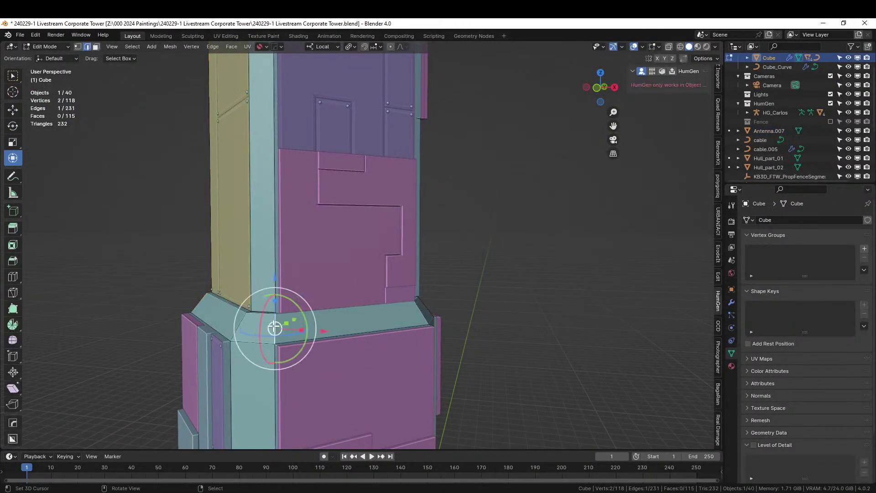
{"action": "left_click", "coordinate": [275, 326], "text": "alt"}
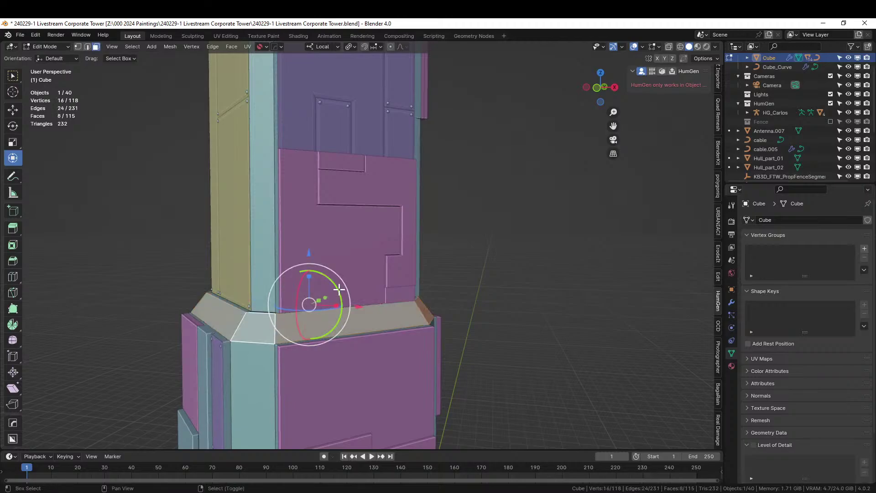
{"action": "middle_click_drag", "start_coordinate": [337, 289], "coordinate": [378, 181]}
{"action": "left_click", "coordinate": [283, 286], "text": "alt+shift"}
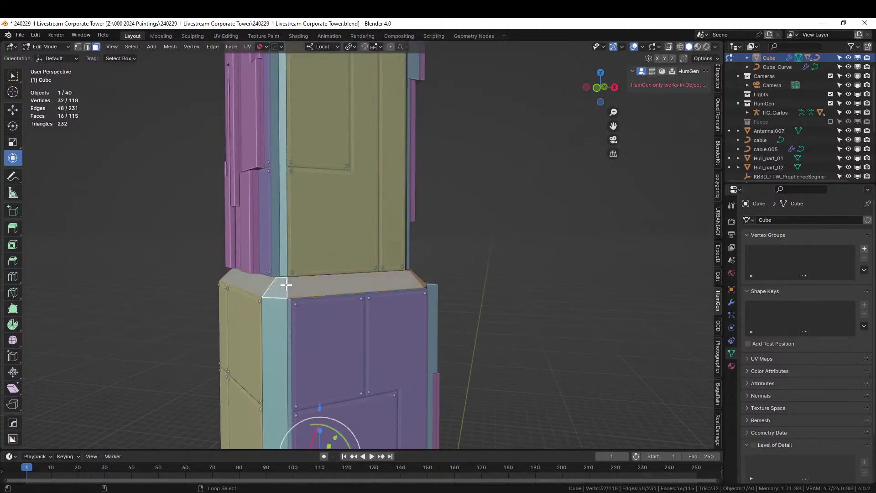
{"action": "middle_click_drag", "start_coordinate": [283, 286], "coordinate": [324, 284]}
{"action": "middle_click_drag", "start_coordinate": [310, 287], "coordinate": [289, 163], "text": "shift"}
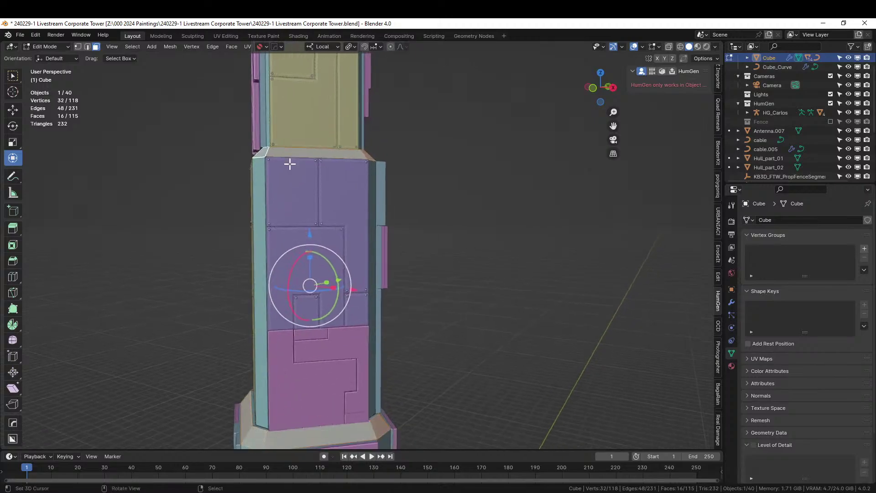
Step: Apply Random Loop Extrude to the selected shaft ledges with loops 1, 2 and 3 enabled
{"action": "key", "text": "Tab"}
{"action": "key", "text": "shift+q"}
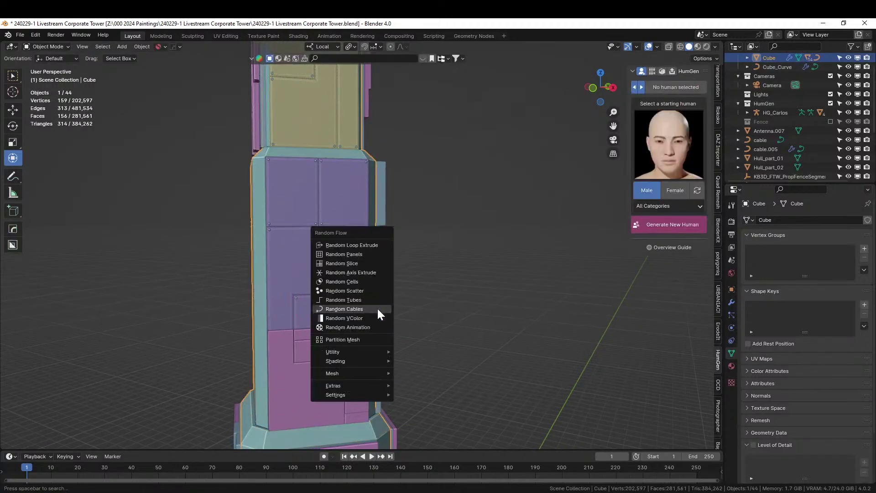
{"action": "left_click", "coordinate": [373, 244]}
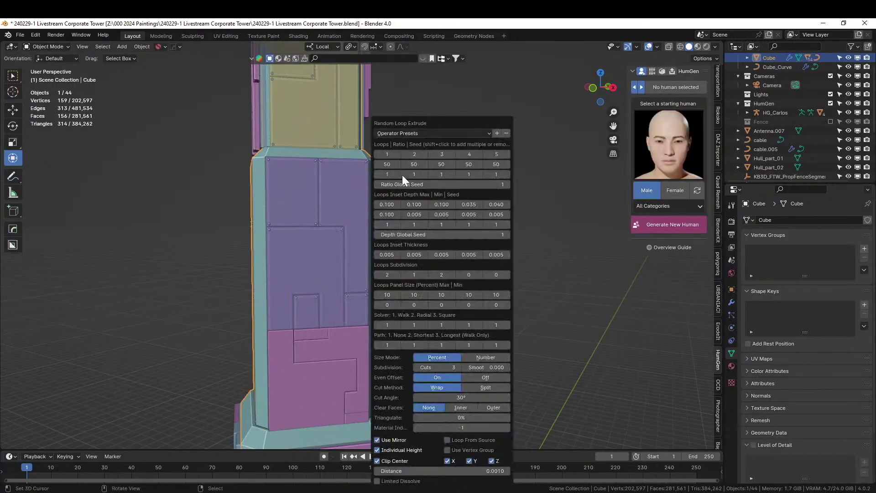
{"action": "left_click", "coordinate": [389, 154]}
{"action": "left_click", "coordinate": [414, 154], "text": "shift"}
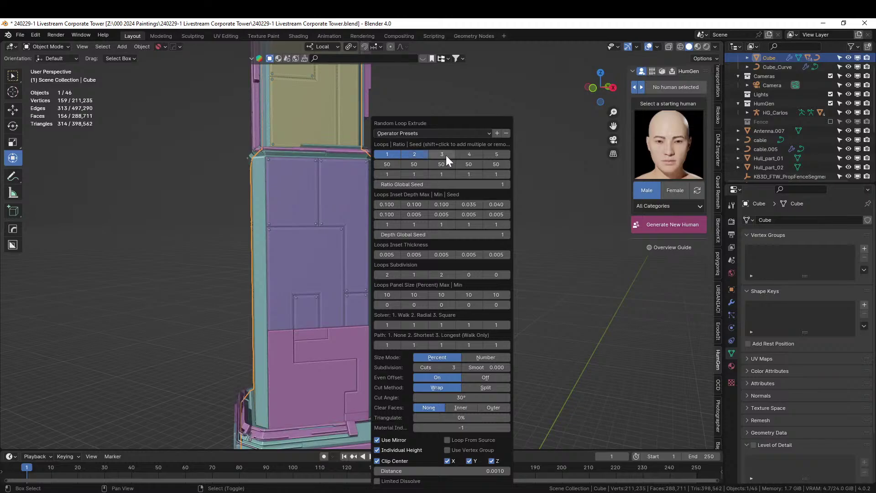
{"action": "left_click", "coordinate": [446, 155], "text": "shift"}
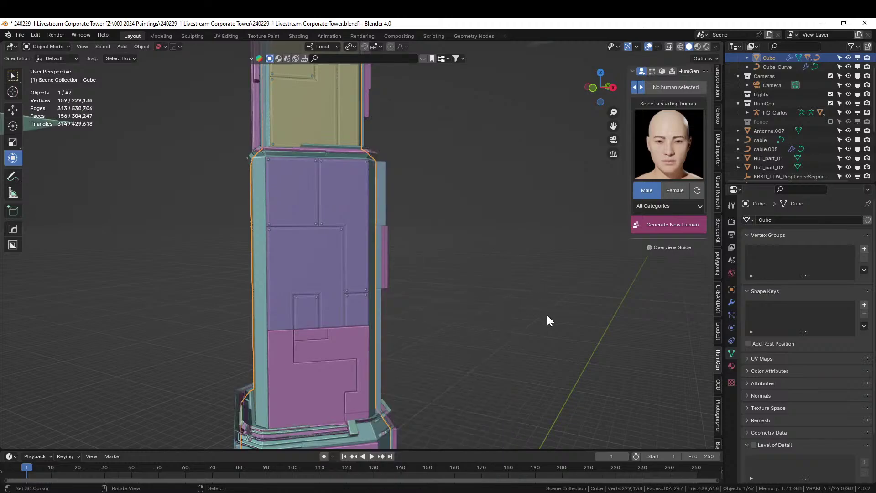
Step: Select only the sloped face loop where the tower shaft meets the base building's pink roof
{"action": "middle_click_drag", "start_coordinate": [548, 319], "coordinate": [489, 180]}
{"action": "middle_click_drag", "start_coordinate": [269, 254], "coordinate": [314, 255]}
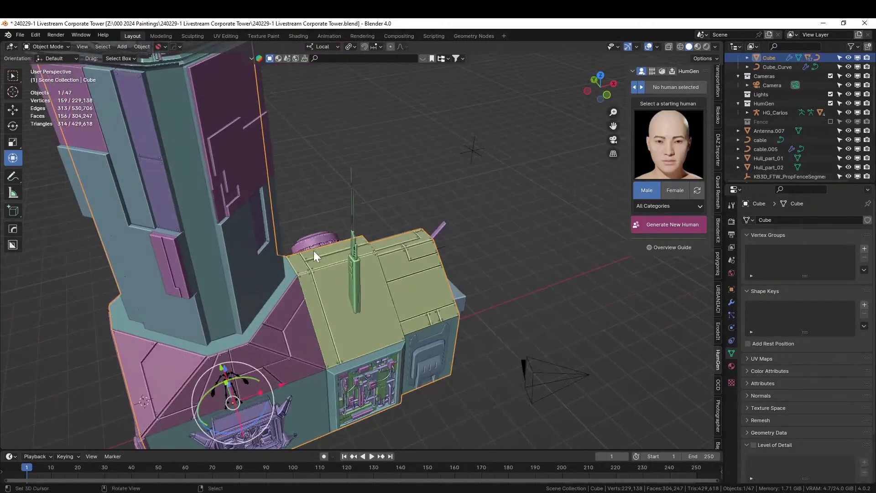
{"action": "right_click", "coordinate": [283, 294]}
{"action": "right_click", "coordinate": [278, 292]}
{"action": "key", "text": "Tab"}
{"action": "right_click", "coordinate": [288, 276], "text": "alt+shift"}
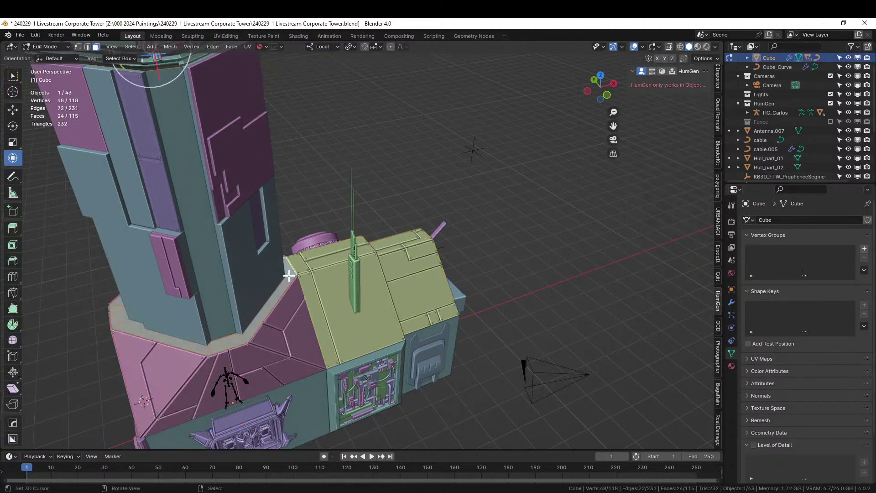
{"action": "key", "text": "alt+a"}
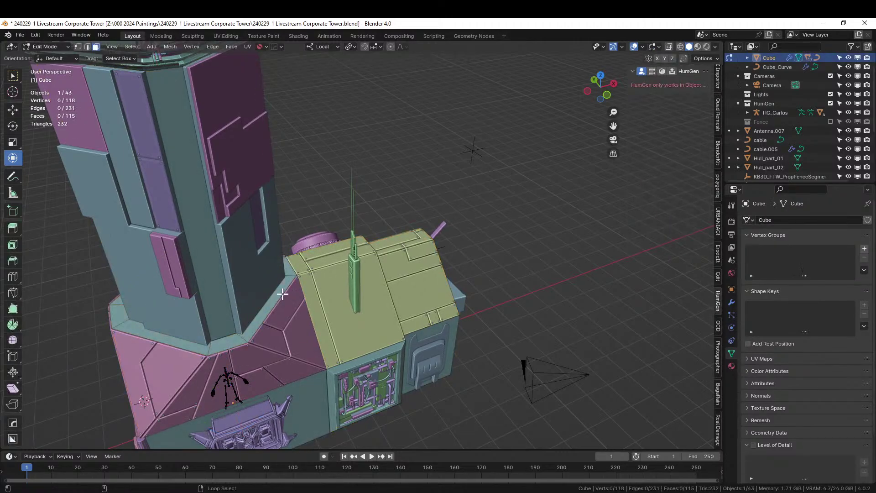
{"action": "right_click", "coordinate": [288, 271], "text": "alt"}
Step: Apply Random Loop Extrude to the collar at the foot of the tower shaft with loops 1, 2 and 3 enabled
{"action": "key", "text": "Tab"}
{"action": "key", "text": "shift+v"}
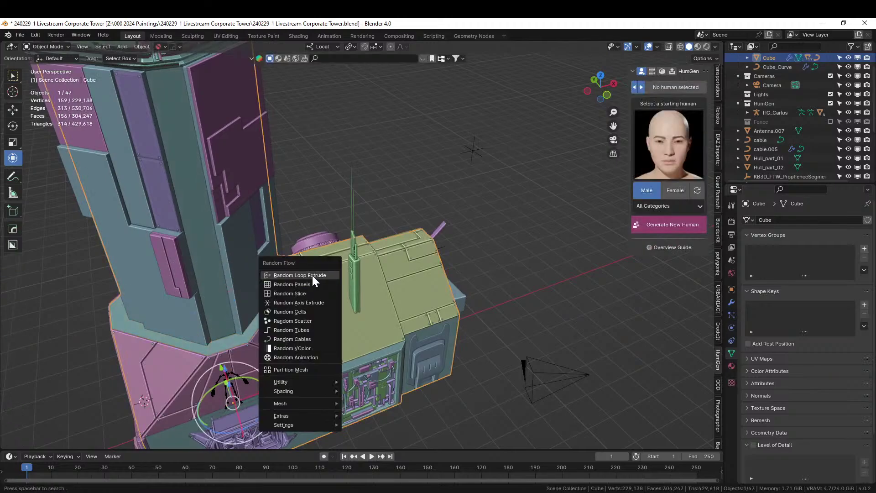
{"action": "left_click", "coordinate": [312, 275]}
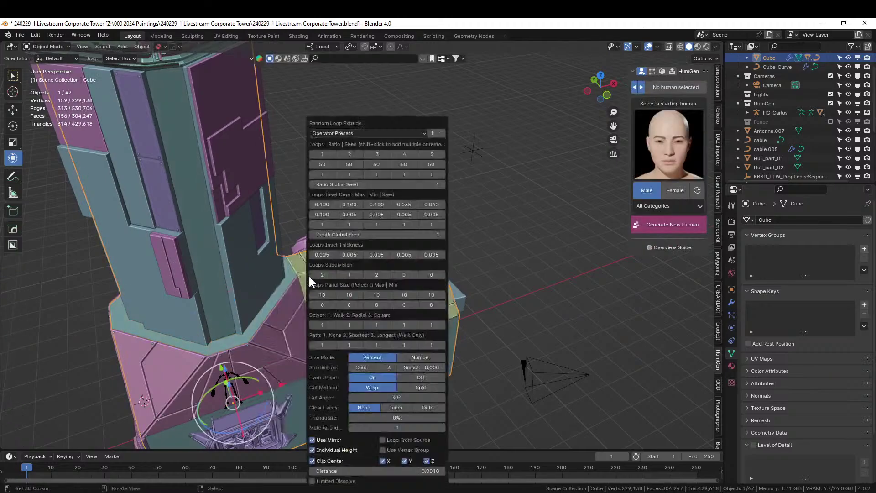
{"action": "left_click", "coordinate": [345, 154], "text": "shift"}
{"action": "left_click", "coordinate": [374, 154], "text": "shift"}
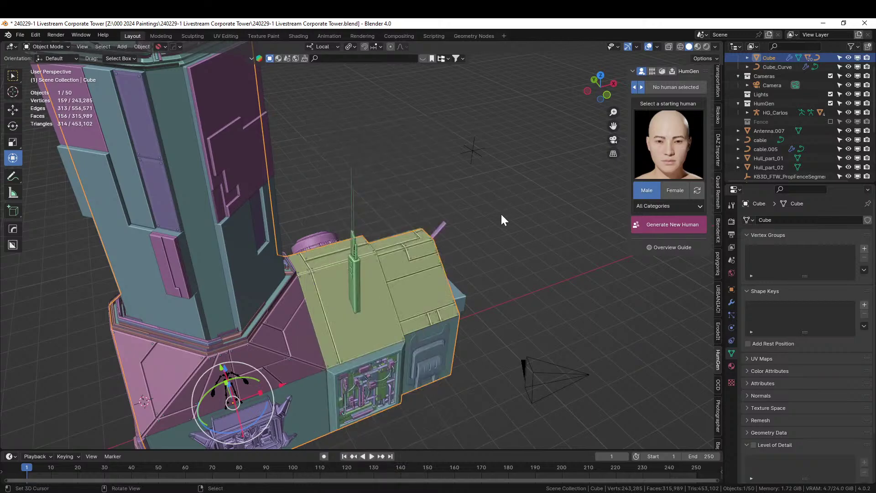
Step: Delete the linked stray spike faces that stick out from the upper ledge of the loop-extruded shaft detail
{"action": "middle_click_drag", "start_coordinate": [522, 292], "coordinate": [269, 203]}
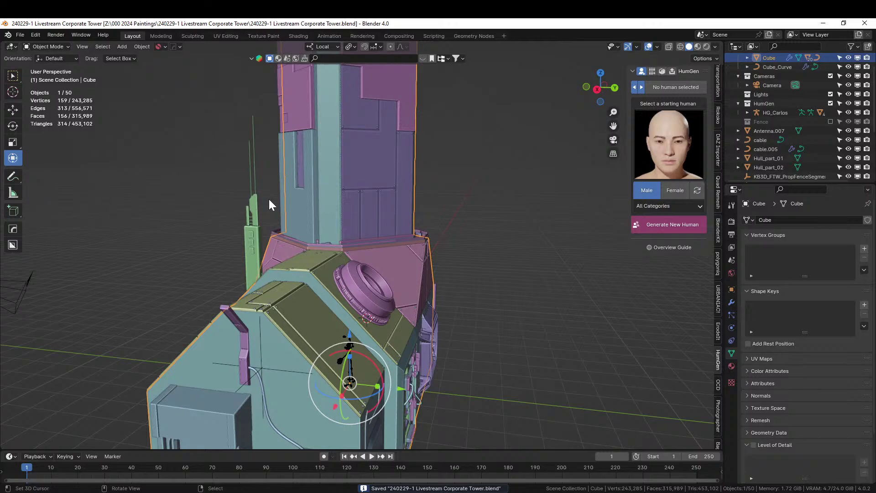
{"action": "middle_click_drag", "start_coordinate": [280, 202], "coordinate": [356, 238]}
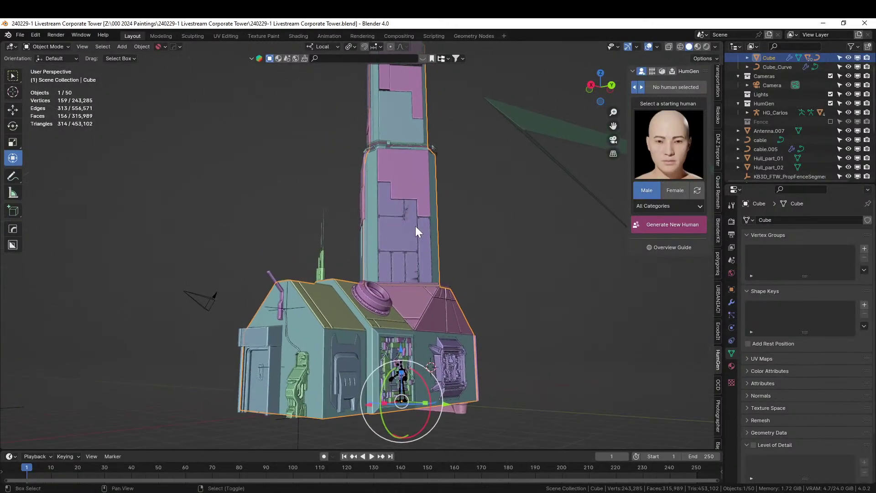
{"action": "middle_click_drag", "start_coordinate": [415, 226], "coordinate": [305, 316]}
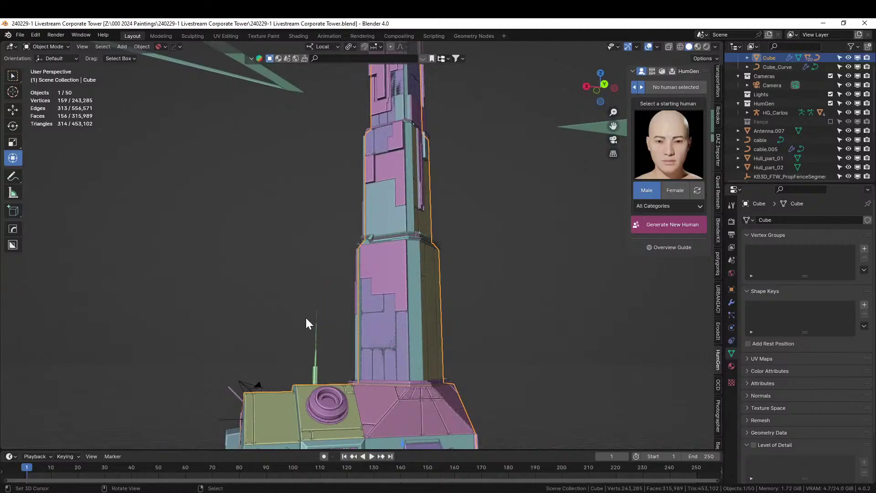
{"action": "middle_click_drag", "start_coordinate": [426, 273], "coordinate": [386, 226]}
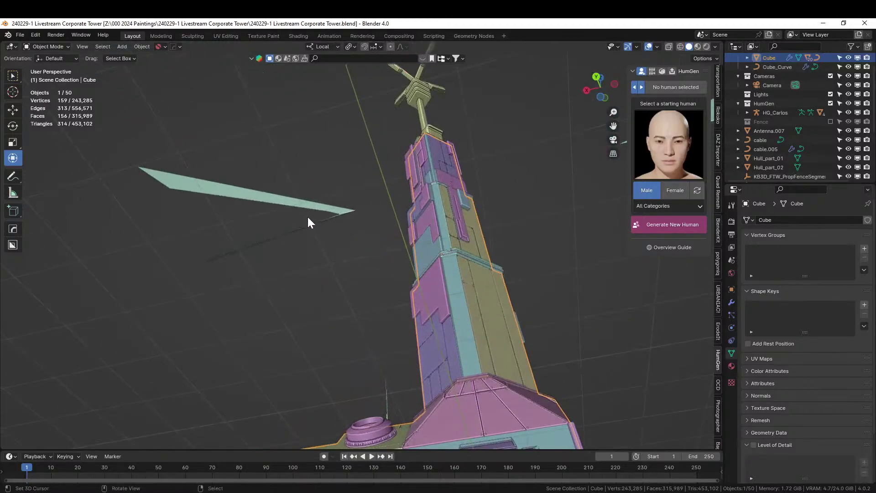
{"action": "left_click", "coordinate": [304, 202]}
{"action": "middle_click_drag", "start_coordinate": [305, 202], "coordinate": [360, 207]}
{"action": "key", "text": "Tab"}
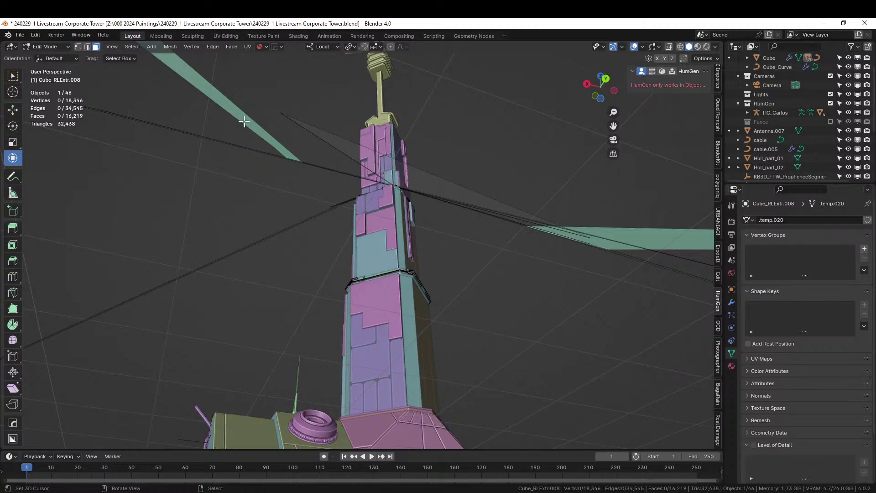
{"action": "middle_click_drag", "start_coordinate": [245, 119], "coordinate": [269, 228]}
{"action": "left_click", "coordinate": [162, 157]}
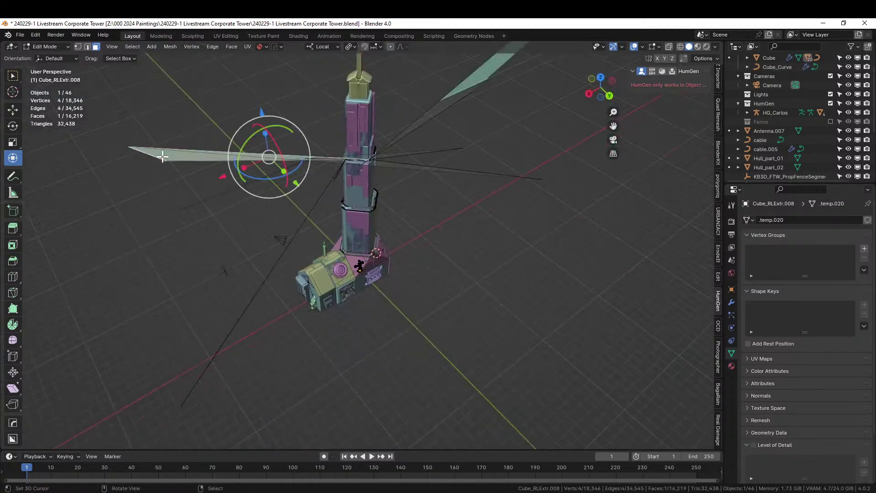
{"action": "key", "text": "l"}
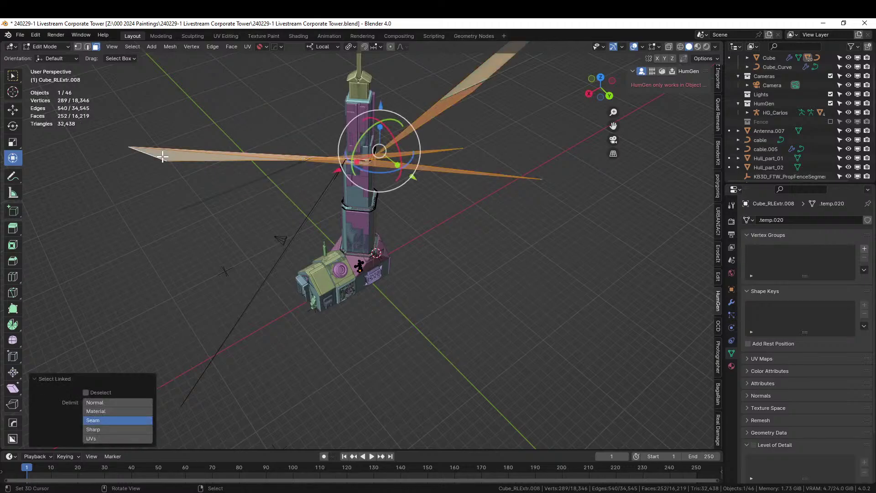
{"action": "key", "text": "x"}
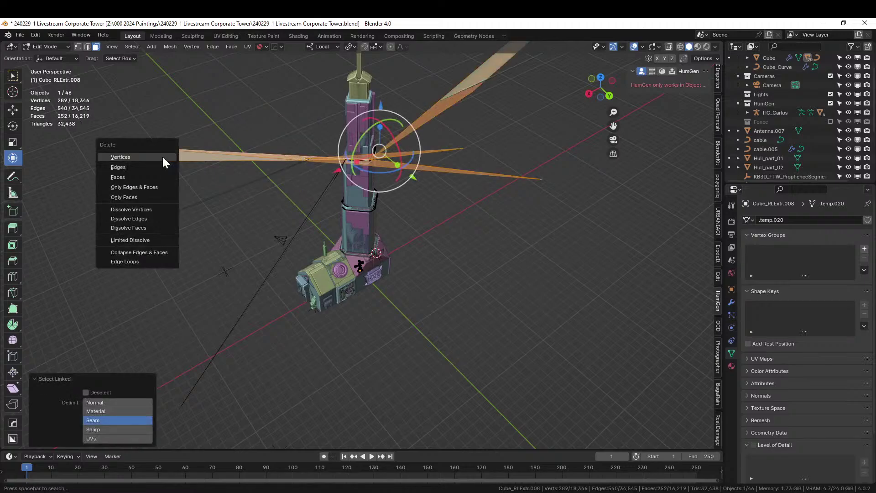
{"action": "left_click", "coordinate": [163, 158]}
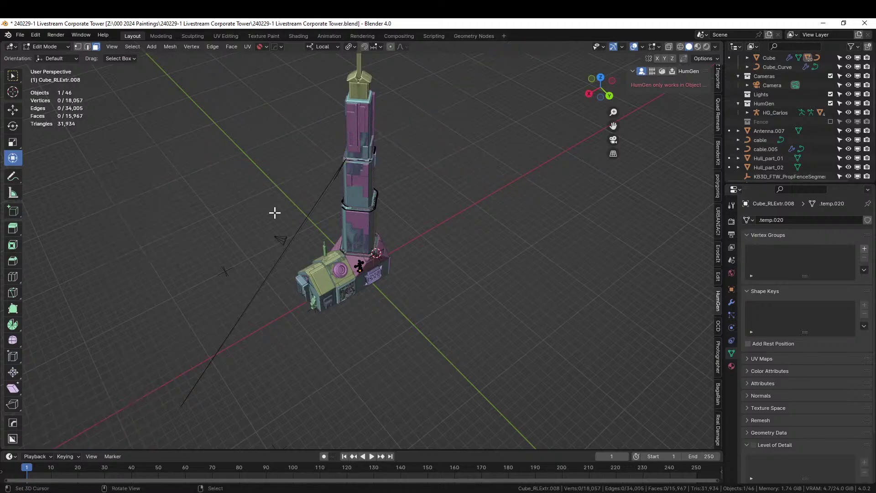
Step: Delete the stray far-off vertex that pulls a long edge out of the upper ledge detail
{"action": "middle_click_drag", "start_coordinate": [274, 211], "coordinate": [256, 148]}
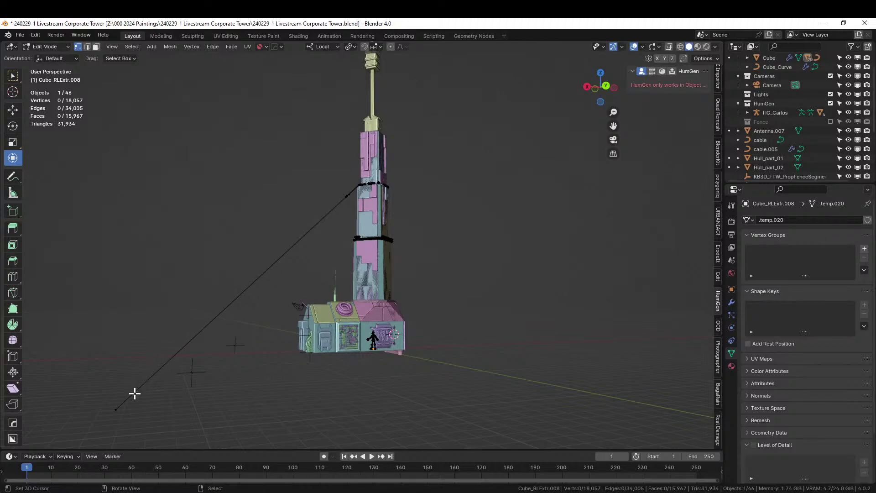
{"action": "left_click", "coordinate": [116, 409]}
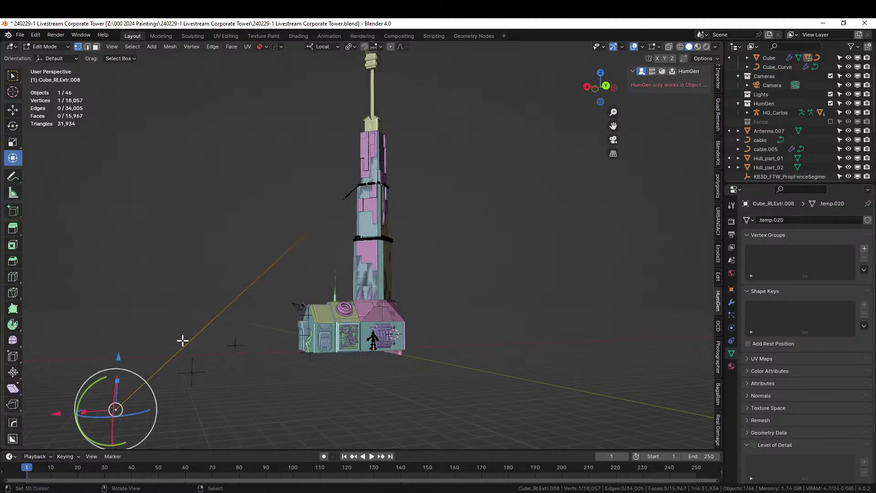
{"action": "key", "text": "x"}
{"action": "left_click", "coordinate": [182, 340]}
{"action": "key", "text": "Tab"}
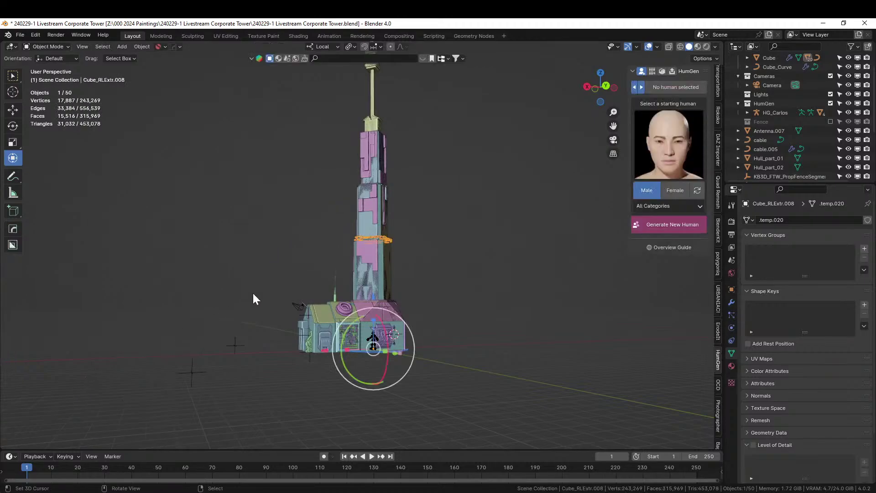
Step: Select the flat face on top of the tower shaft and its surrounding bevel faces in the tower mesh
{"action": "scroll", "coordinate": [253, 291], "scroll_direction": "up", "scroll_amount": 3}
{"action": "middle_click_drag", "start_coordinate": [253, 291], "coordinate": [270, 330]}
{"action": "scroll", "coordinate": [384, 290], "scroll_direction": "up", "scroll_amount": 1}
{"action": "left_click", "coordinate": [436, 260]}
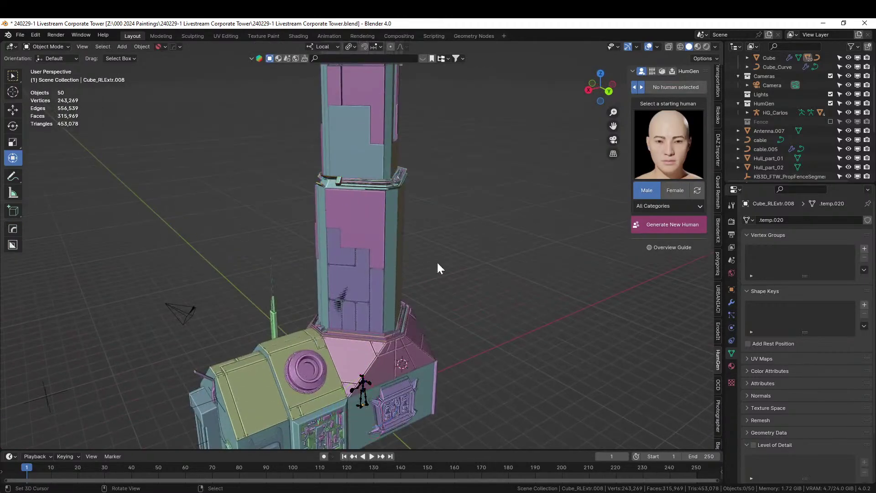
{"action": "middle_click_drag", "start_coordinate": [437, 261], "coordinate": [398, 180]}
{"action": "scroll", "coordinate": [365, 189], "scroll_direction": "up", "scroll_amount": 2}
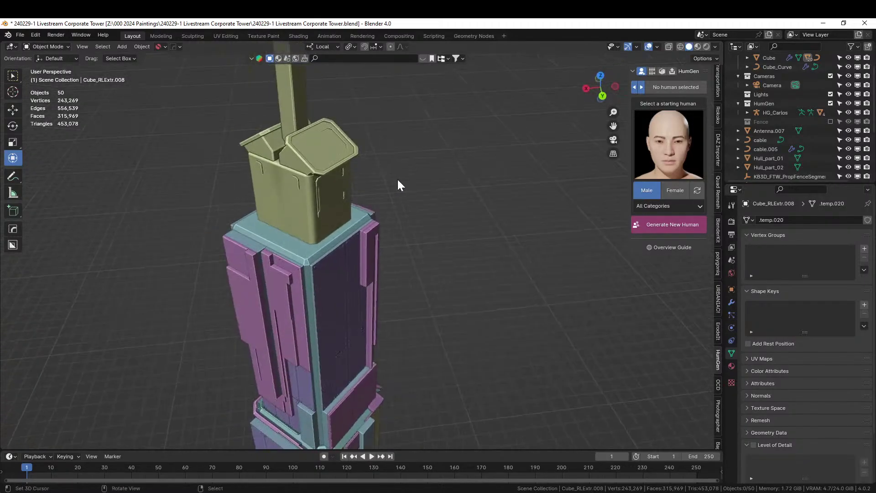
{"action": "key", "text": "Tab"}
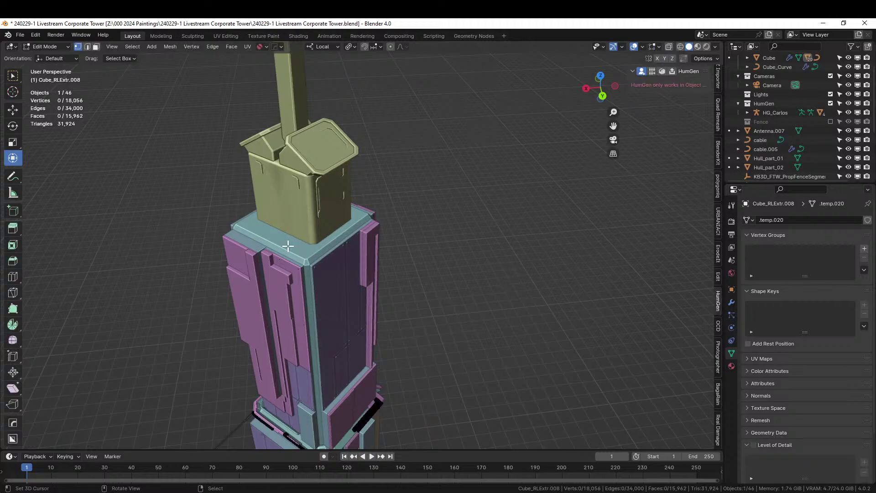
{"action": "key", "text": "Tab"}
{"action": "left_click", "coordinate": [298, 245]}
{"action": "key", "text": "Tab"}
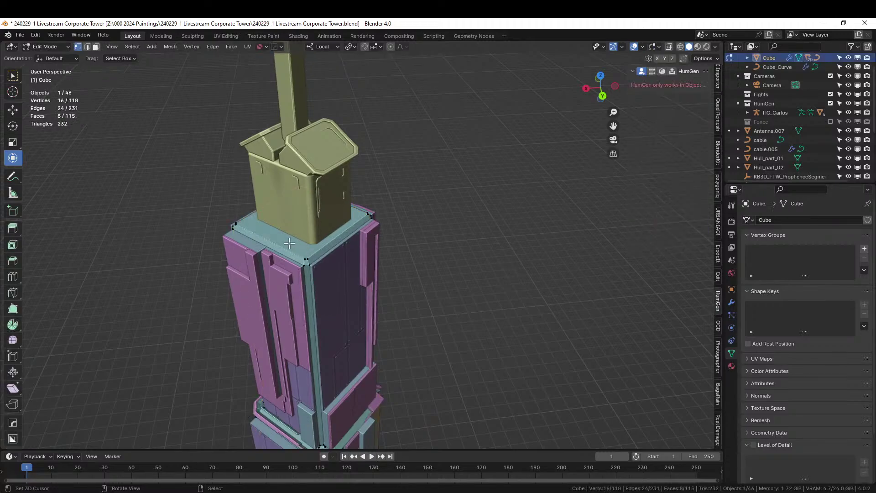
{"action": "key", "text": "3"}
{"action": "left_click", "coordinate": [289, 243]}
{"action": "key", "text": "ctrl+KP_Add"}
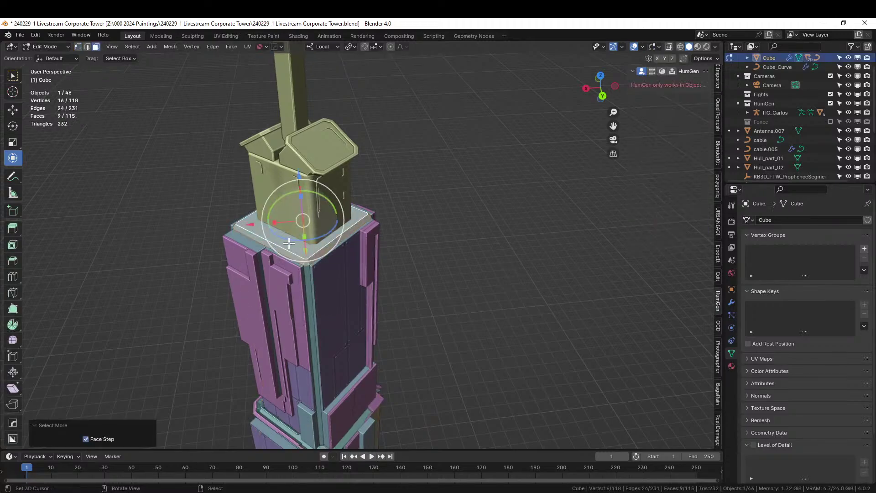
Step: Apply Random Loop Extrude to the selected shaft-top faces with loops 1, 2 and 3 enabled and Even Offset off
{"action": "key", "text": "Tab"}
{"action": "key", "text": "shift+q"}
{"action": "left_click", "coordinate": [283, 242]}
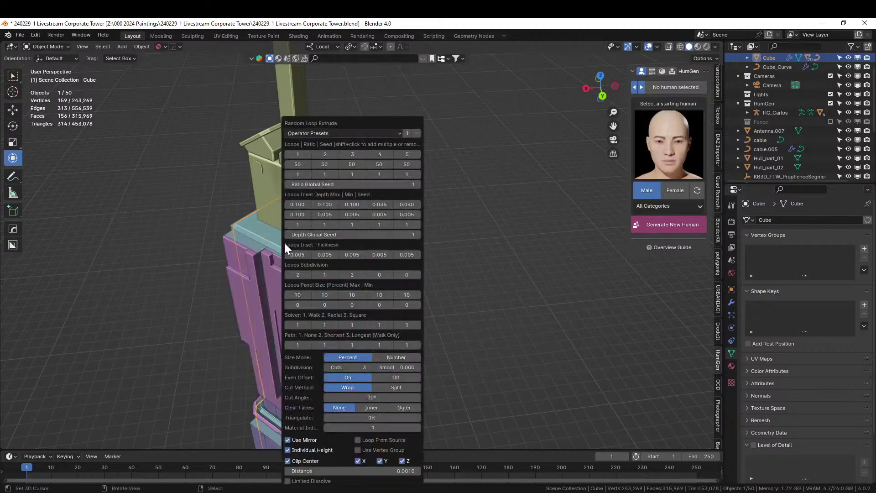
{"action": "left_click", "coordinate": [298, 154]}
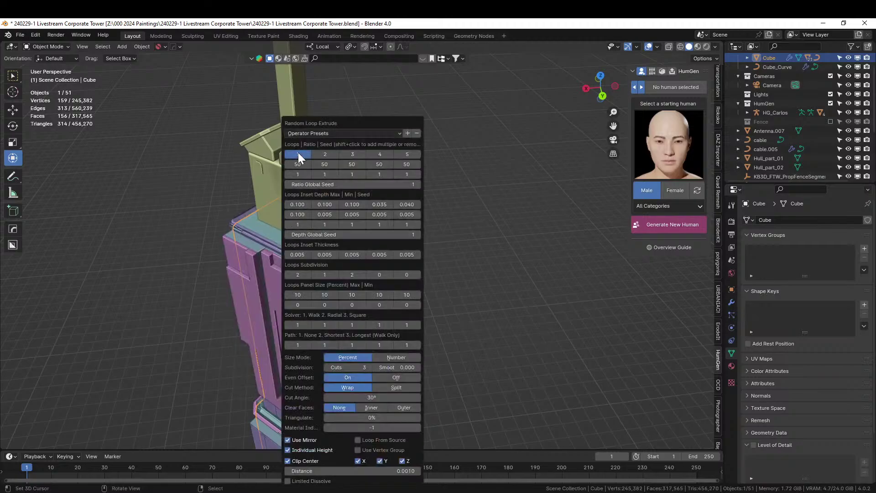
{"action": "left_click", "coordinate": [329, 152], "text": "shift"}
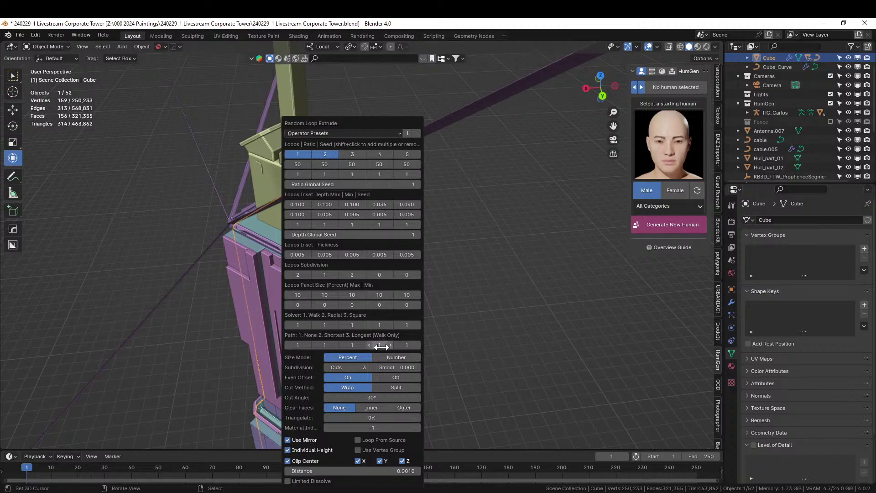
{"action": "left_click", "coordinate": [395, 378]}
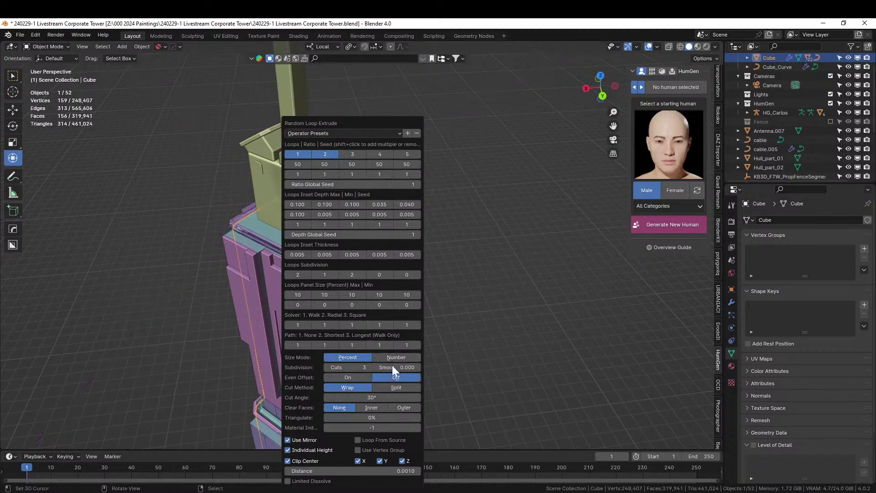
{"action": "left_click", "coordinate": [352, 156], "text": "shift"}
{"action": "middle_click_drag", "start_coordinate": [353, 156], "coordinate": [420, 246]}
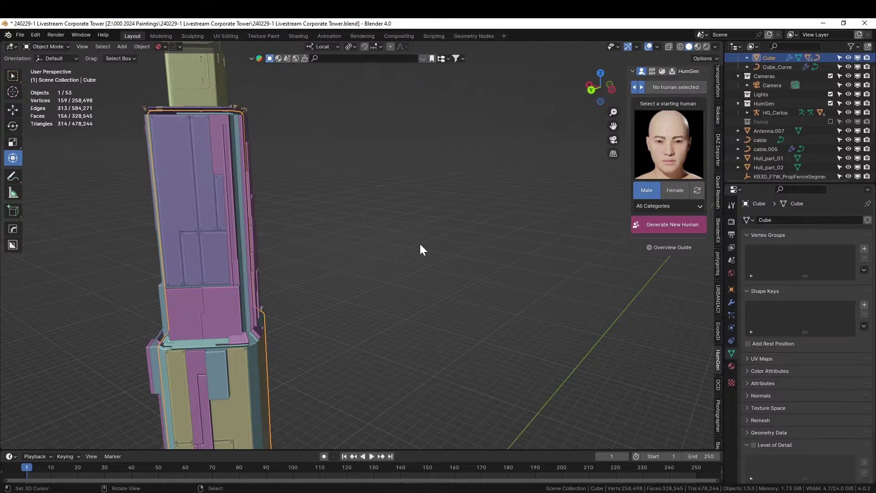
Step: Deselect the tower mesh, save the file and look over the whole building
{"action": "middle_click_drag", "start_coordinate": [299, 215], "coordinate": [356, 85]}
{"action": "left_click", "coordinate": [317, 235]}
{"action": "scroll", "coordinate": [405, 120], "scroll_direction": "down", "scroll_amount": 5}
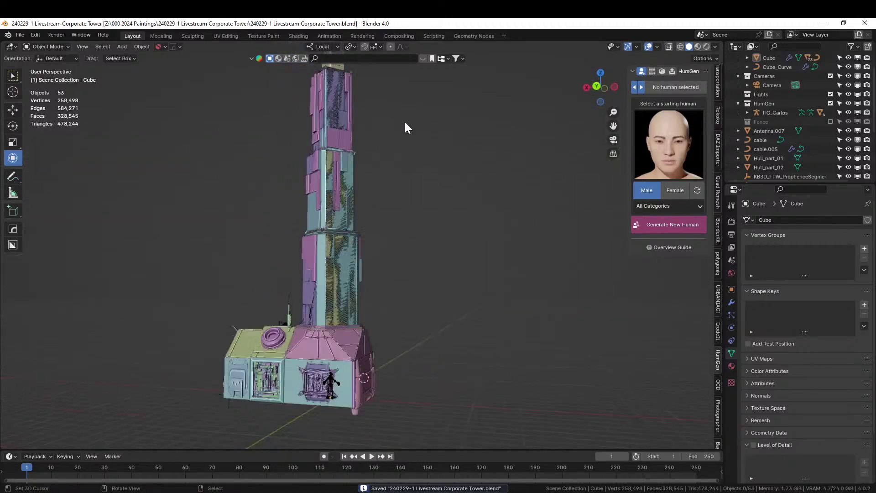
{"action": "middle_click_drag", "start_coordinate": [388, 158], "coordinate": [424, 151]}
{"action": "scroll", "coordinate": [423, 152], "scroll_direction": "up", "scroll_amount": 1}
{"action": "scroll", "coordinate": [425, 159], "scroll_direction": "up", "scroll_amount": 1}
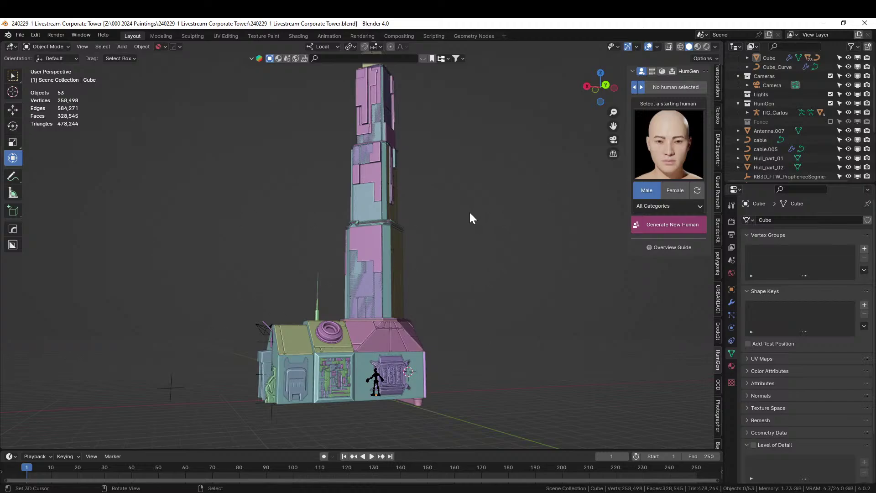
{"action": "mouse_move", "coordinate": [483, 233]}
{"action": "middle_mouse_down"}
{"action": "mouse_move", "coordinate": [508, 253]}
{"action": "mouse_move", "coordinate": [494, 240]}
{"action": "middle_mouse_up"}
Step: Start an append from the 240228-1 Livestream Flooded Grocery Store blend file in the 000 2024 Paintings folder
{"action": "key", "text": "F4"}
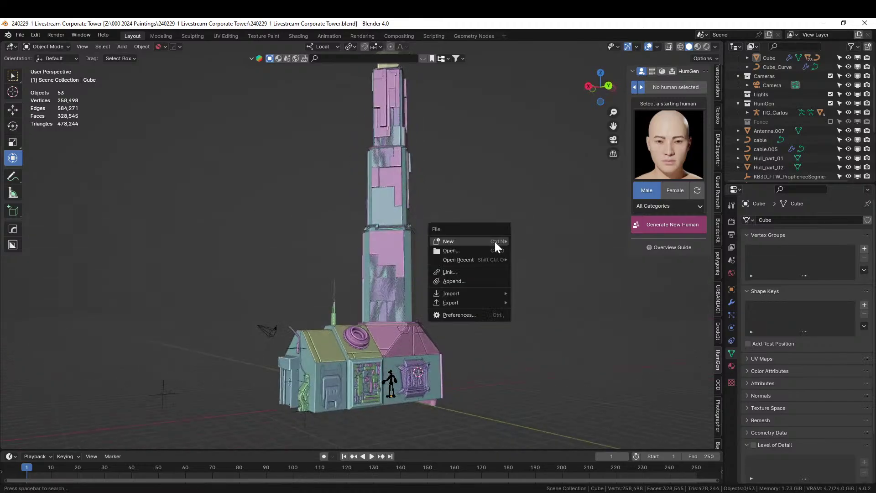
{"action": "left_click", "coordinate": [453, 281]}
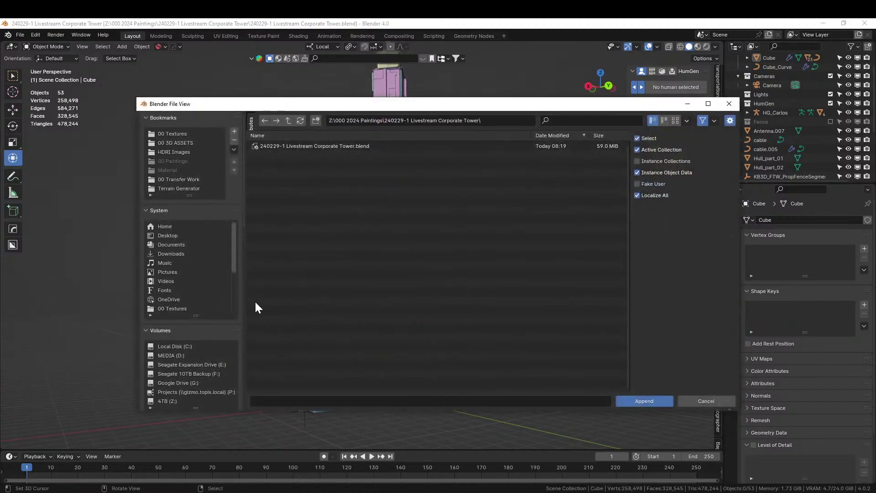
{"action": "scroll", "coordinate": [207, 365], "scroll_direction": "down", "scroll_amount": 4}
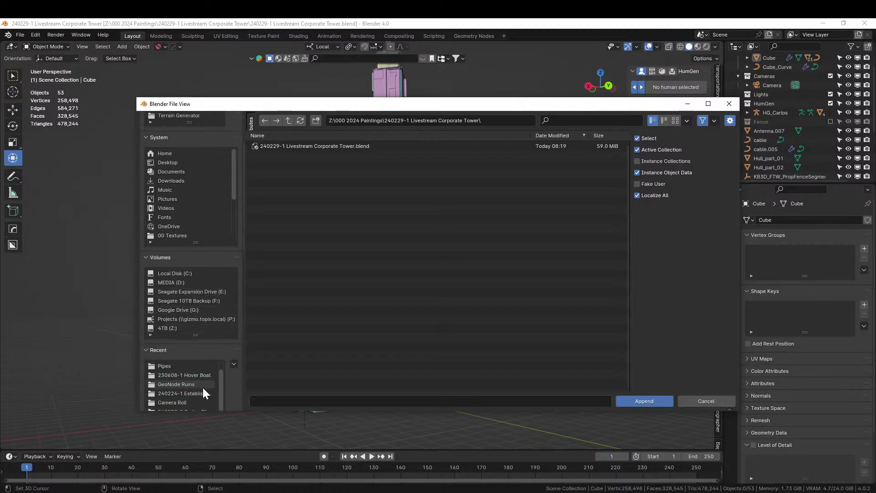
{"action": "scroll", "coordinate": [206, 394], "scroll_direction": "down", "scroll_amount": 1}
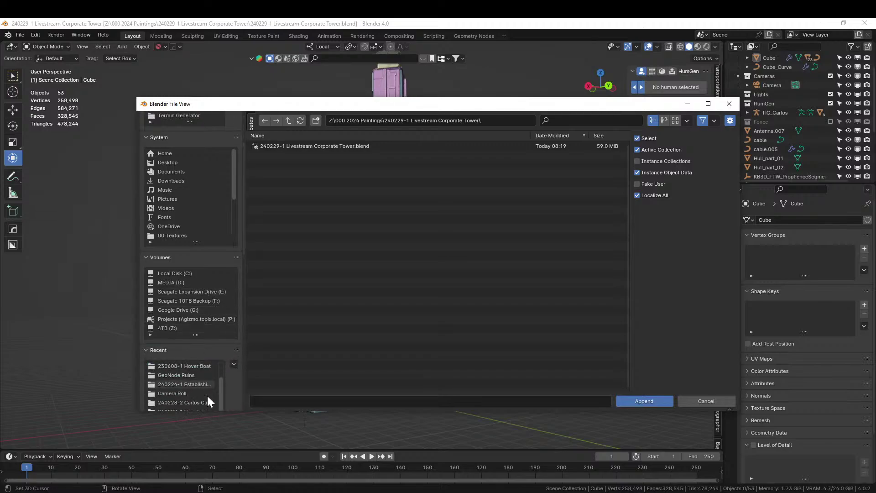
{"action": "left_click", "coordinate": [196, 402]}
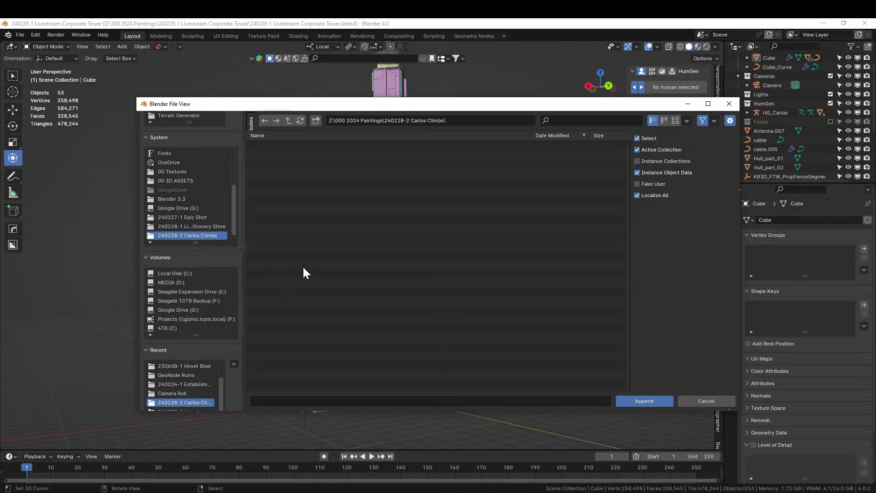
{"action": "left_click", "coordinate": [288, 121]}
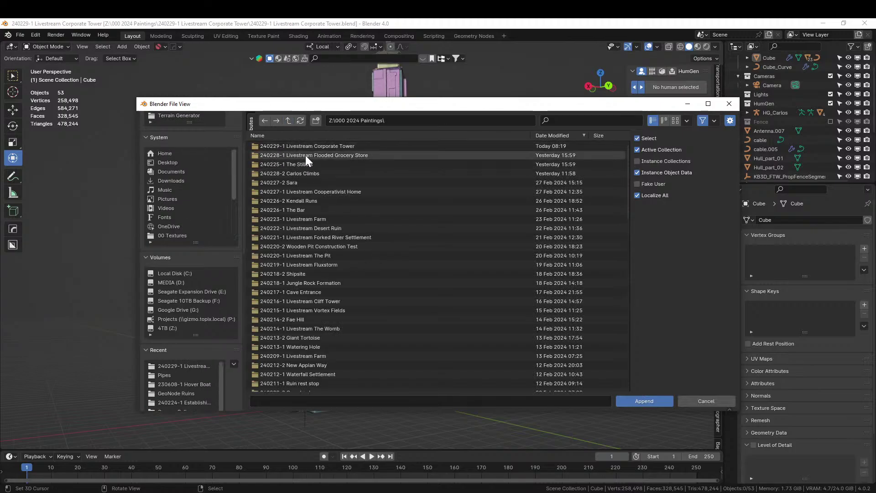
{"action": "left_click", "coordinate": [306, 155]}
{"action": "left_click", "coordinate": [305, 148]}
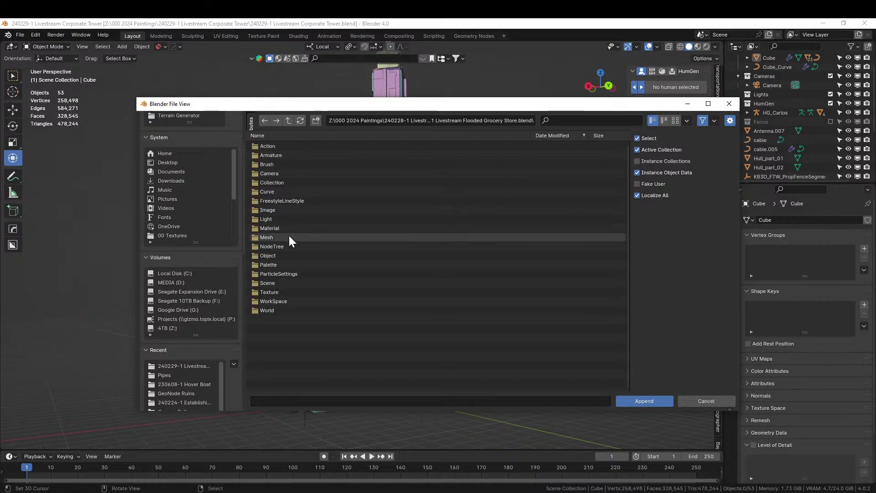
Step: Find the node trees matching "flood" in the grocery store file and append the Add Flood Dirt node group
{"action": "double_click", "coordinate": [280, 247]}
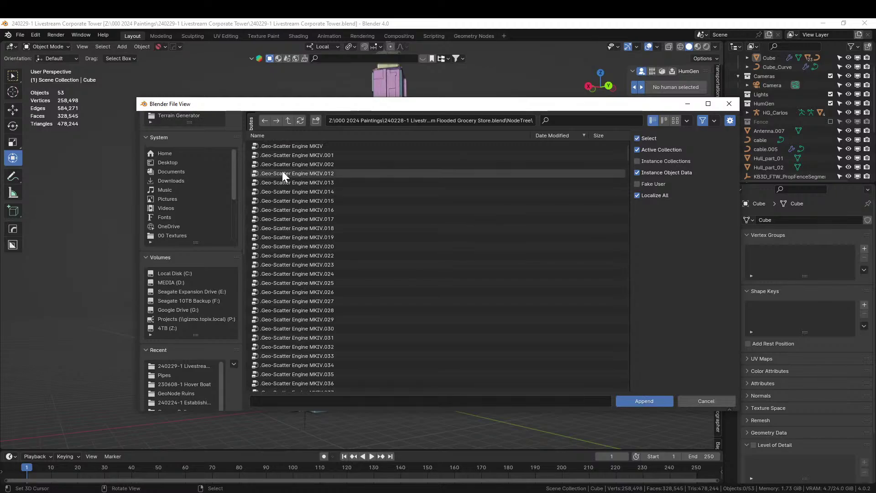
{"action": "left_click", "coordinate": [568, 120]}
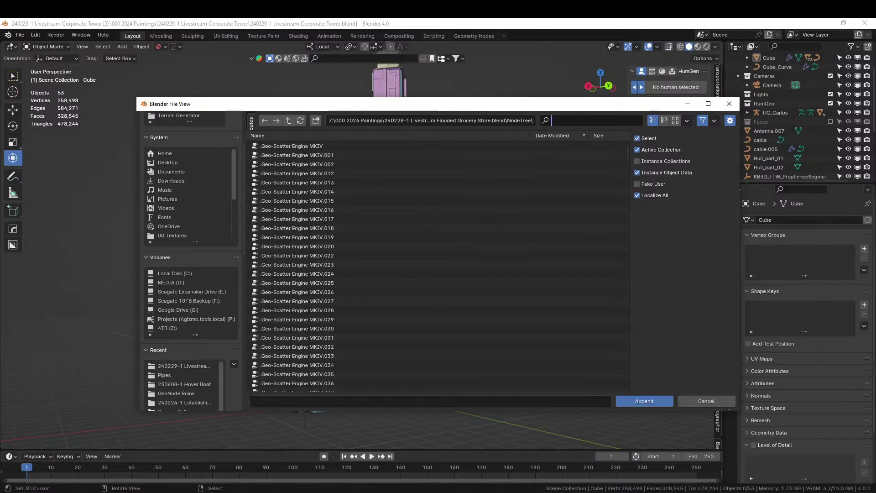
{"action": "type", "text": "floo"}
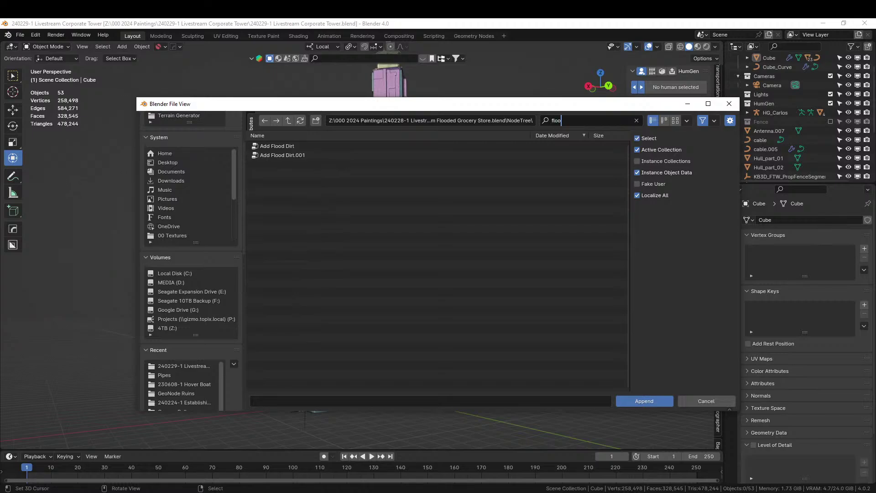
{"action": "type", "text": "d"}
{"action": "left_click", "coordinate": [272, 146]}
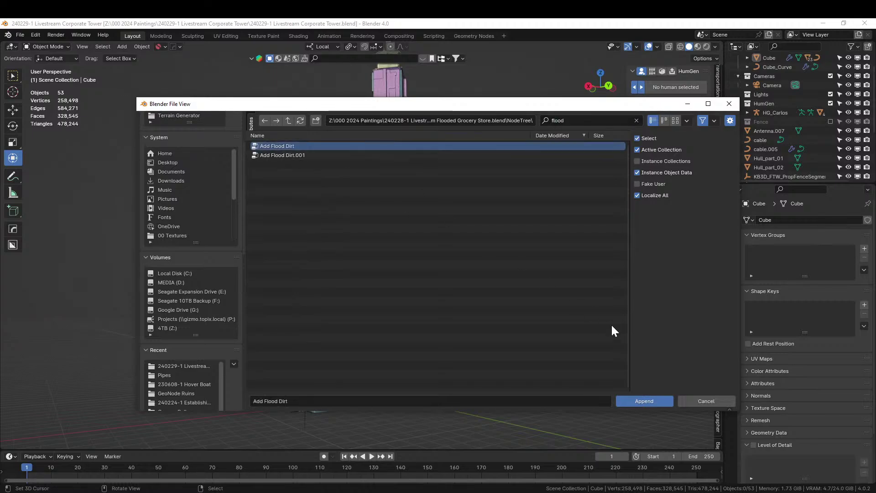
{"action": "left_click", "coordinate": [646, 401]}
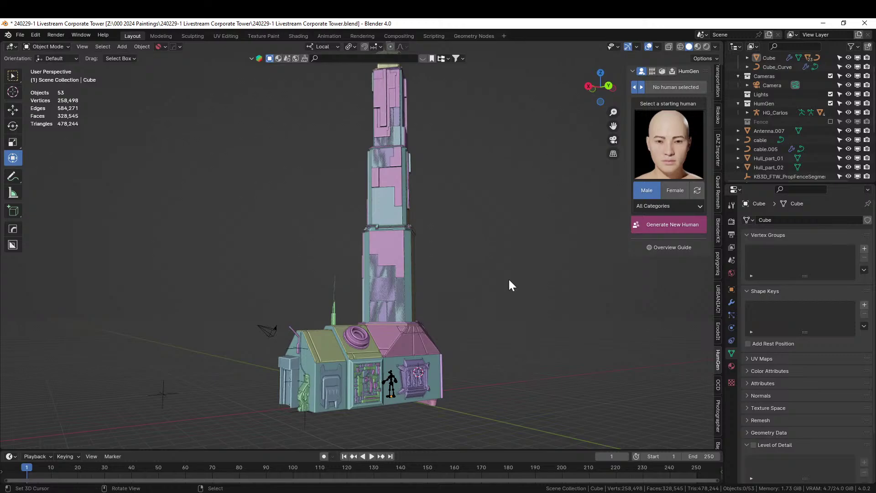
Step: Select the tower mesh, show its KB3D_MTM_ConcreteA material settings and switch the viewport to rendered shading
{"action": "middle_click_drag", "start_coordinate": [509, 280], "coordinate": [500, 263]}
{"action": "scroll", "coordinate": [494, 265], "scroll_direction": "up", "scroll_amount": 5}
{"action": "middle_click_drag", "start_coordinate": [475, 300], "coordinate": [486, 177], "text": "shift"}
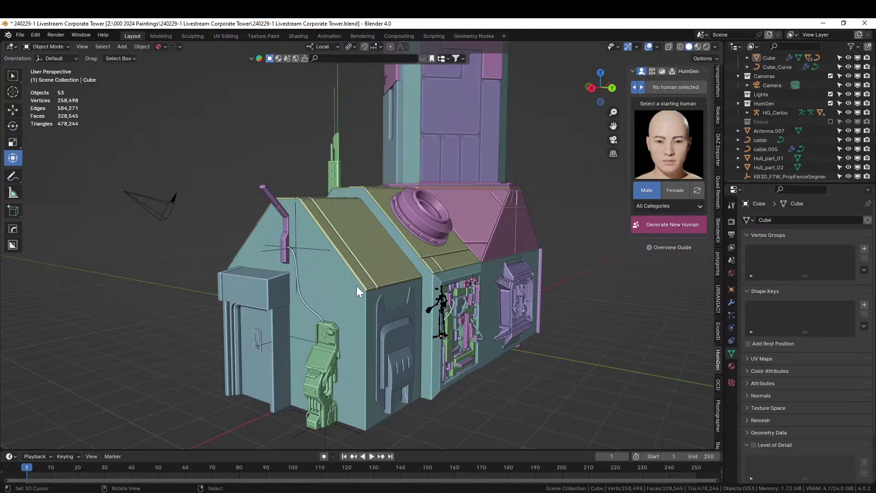
{"action": "left_click", "coordinate": [343, 286]}
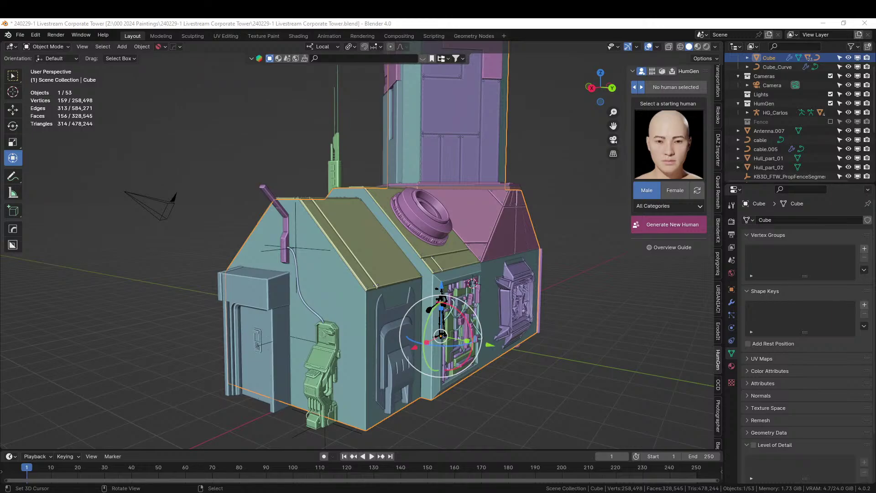
{"action": "left_click_drag", "start_coordinate": [295, 181], "coordinate": [339, 287]}
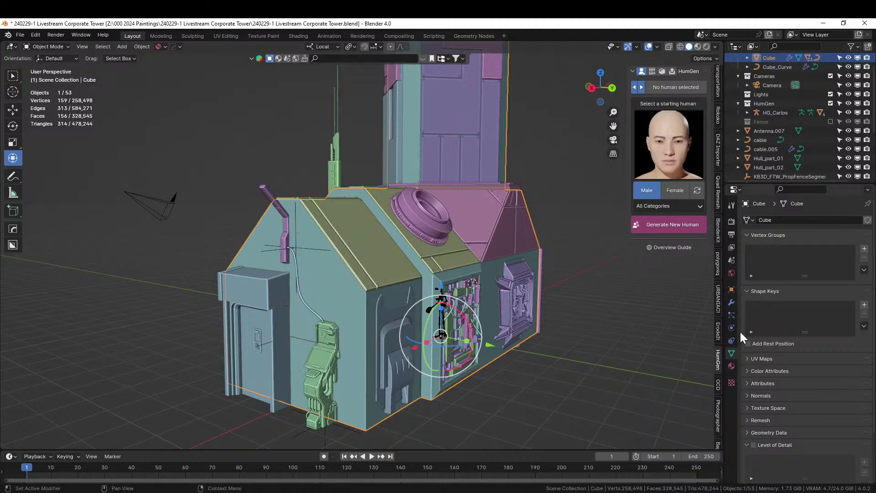
{"action": "left_click", "coordinate": [731, 365]}
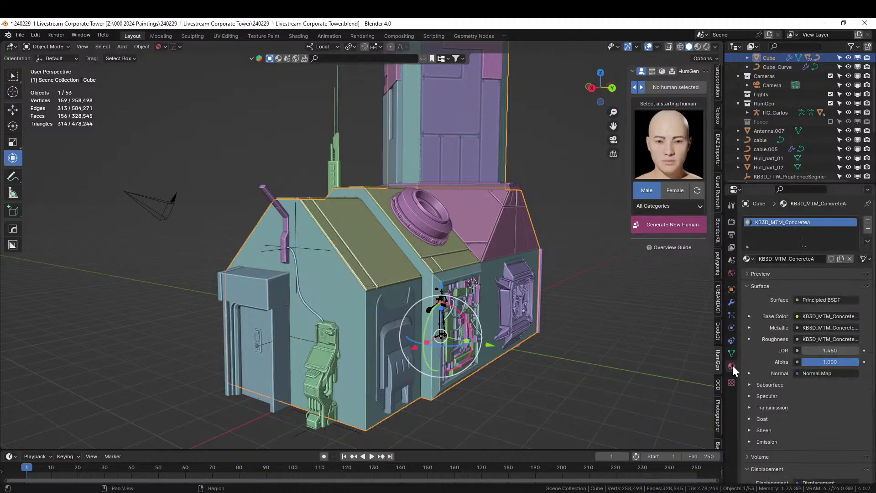
{"action": "left_click", "coordinate": [706, 46]}
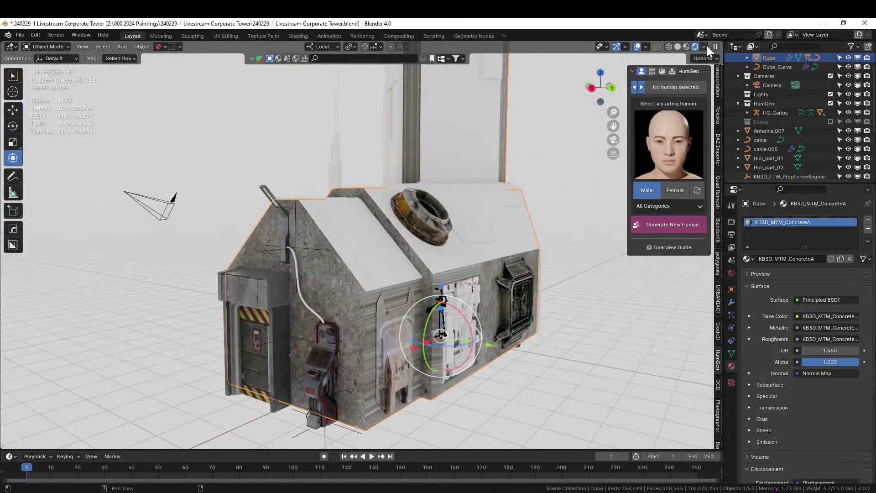
{"action": "middle_click_drag", "start_coordinate": [499, 327], "coordinate": [192, 275]}
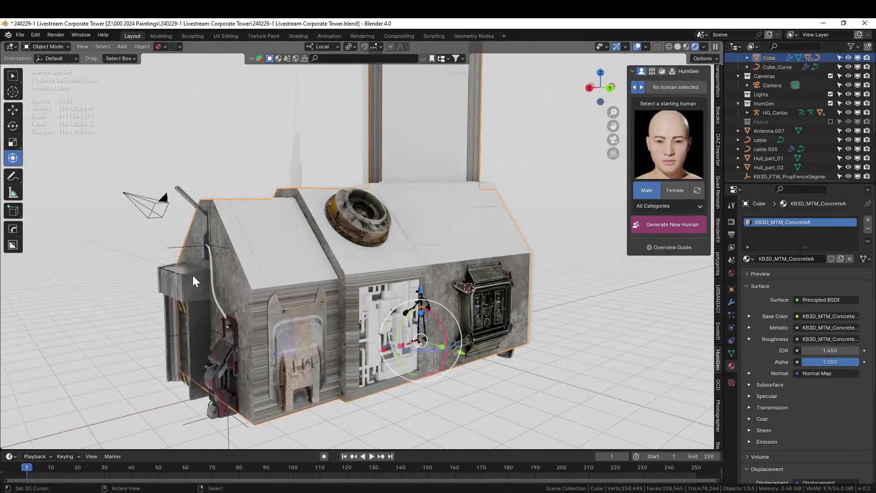
Step: Unwrap all faces of the tower mesh with Cube Projection and inspect the concrete on its walls
{"action": "key", "text": "Tab"}
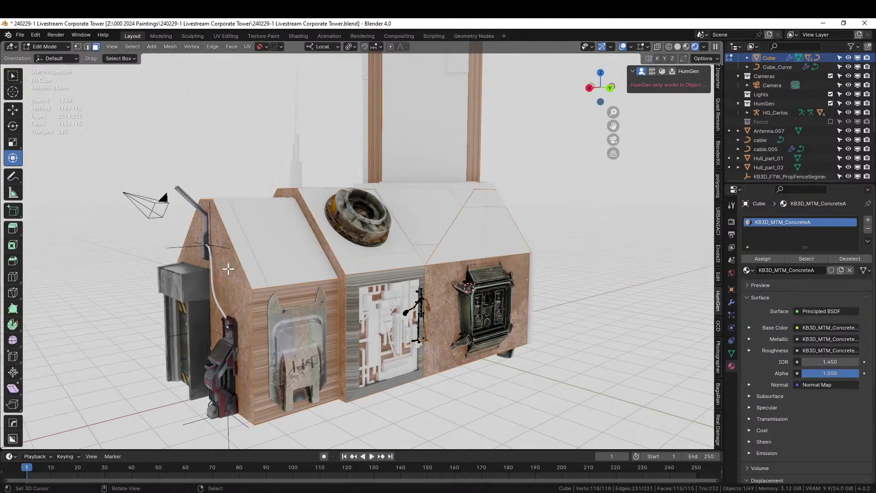
{"action": "key", "text": "u"}
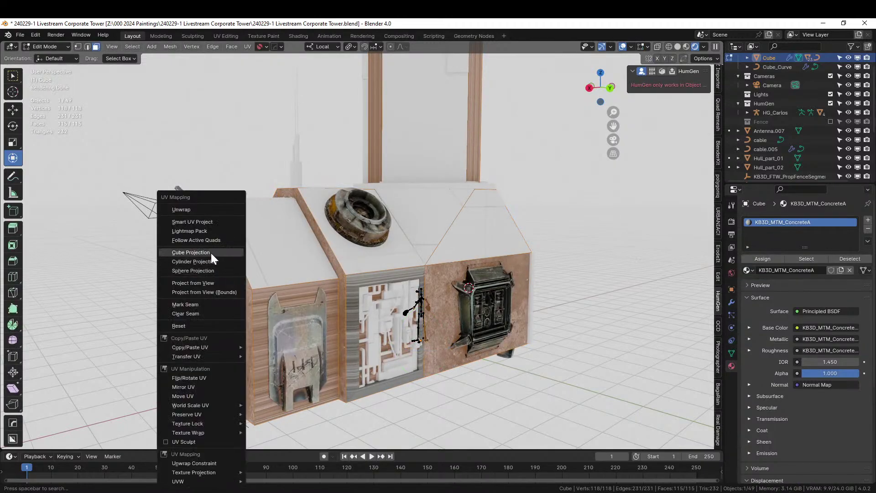
{"action": "left_click", "coordinate": [211, 252]}
{"action": "key", "text": "Tab"}
{"action": "middle_click_drag", "start_coordinate": [510, 337], "coordinate": [380, 321]}
{"action": "scroll", "coordinate": [413, 323], "scroll_direction": "up", "scroll_amount": 3}
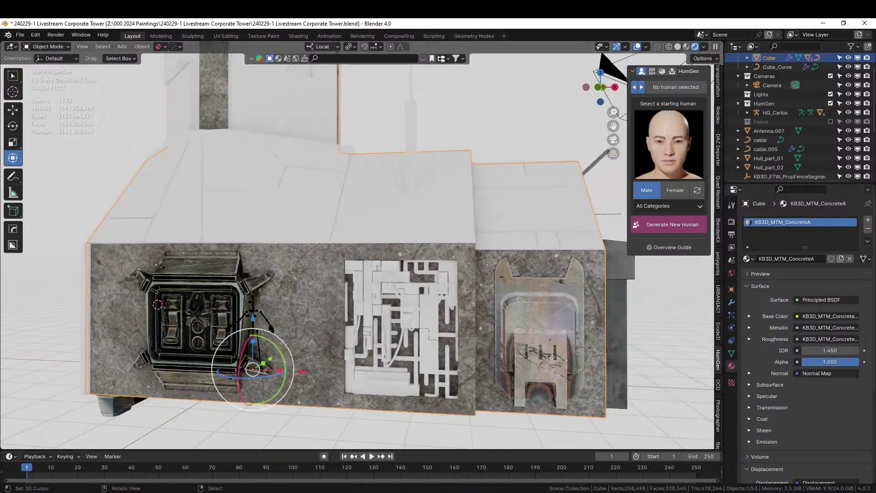
Step: In the UV Editing workspace, scale all tower UVs up about 4.3 times and move the base's UVs over the concrete texture tile
{"action": "left_click", "coordinate": [225, 36]}
{"action": "scroll", "coordinate": [245, 247], "scroll_direction": "down", "scroll_amount": 5}
{"action": "scroll", "coordinate": [268, 261], "scroll_direction": "up", "scroll_amount": 1}
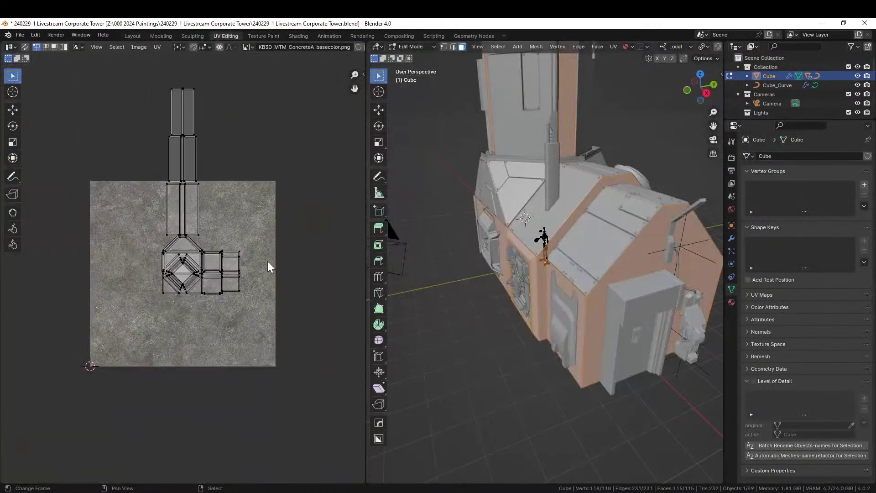
{"action": "key", "text": "a"}
{"action": "key", "text": "s"}
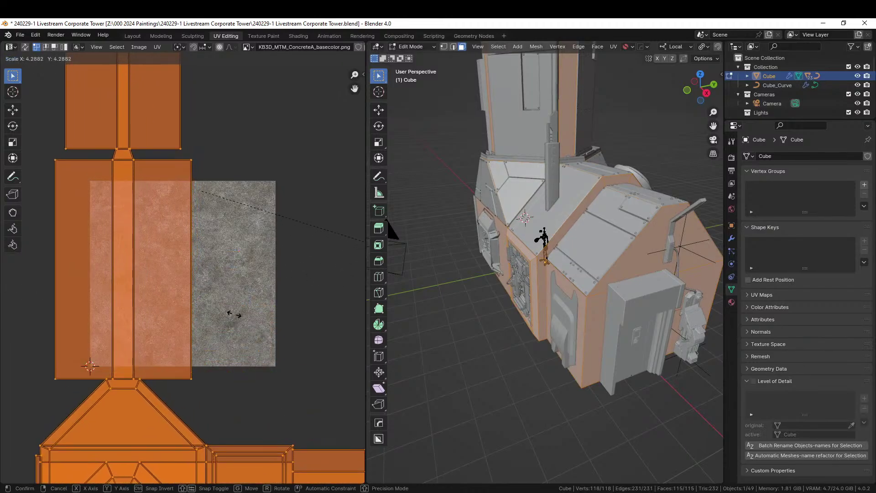
{"action": "left_click", "coordinate": [234, 314]}
{"action": "key", "text": "g"}
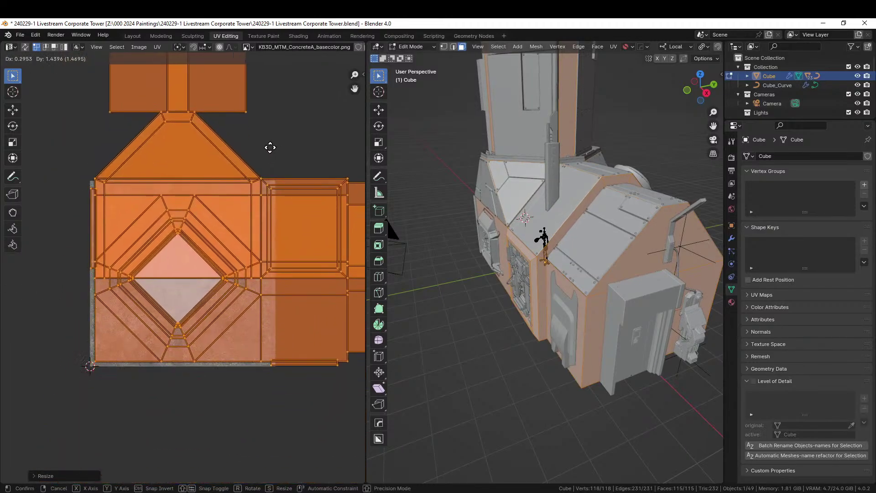
{"action": "left_click", "coordinate": [273, 153]}
{"action": "key", "text": "Tab"}
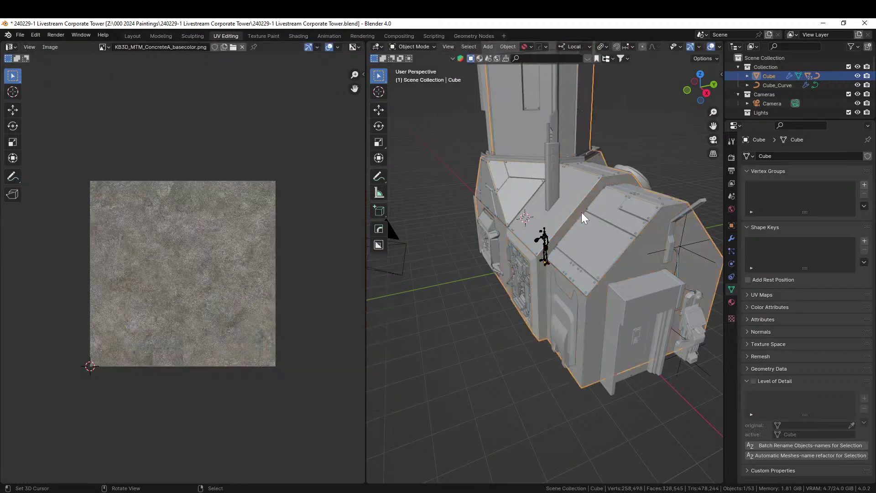
Step: Preview the tower in rendered shading and scale all its UVs up about 1.9 times more, repositioning them over the texture tile
{"action": "key", "text": "z"}
{"action": "key", "text": "2"}
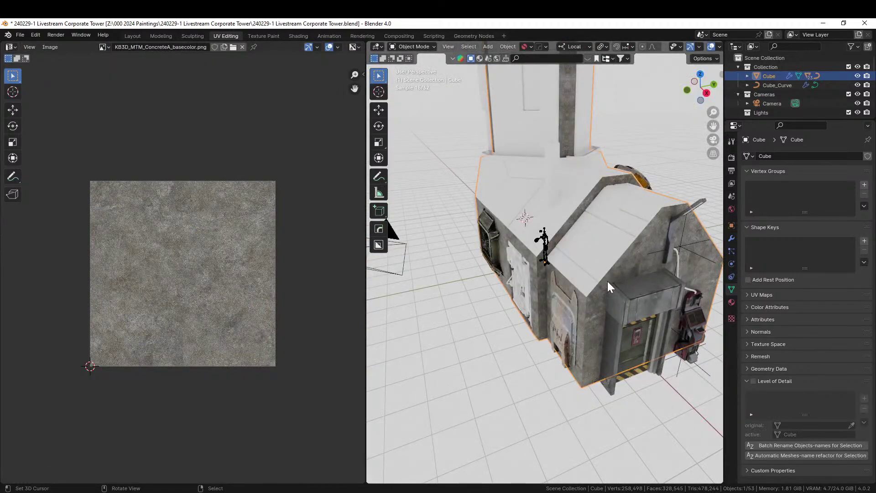
{"action": "middle_click_drag", "start_coordinate": [607, 281], "coordinate": [628, 329]}
{"action": "key", "text": "Tab"}
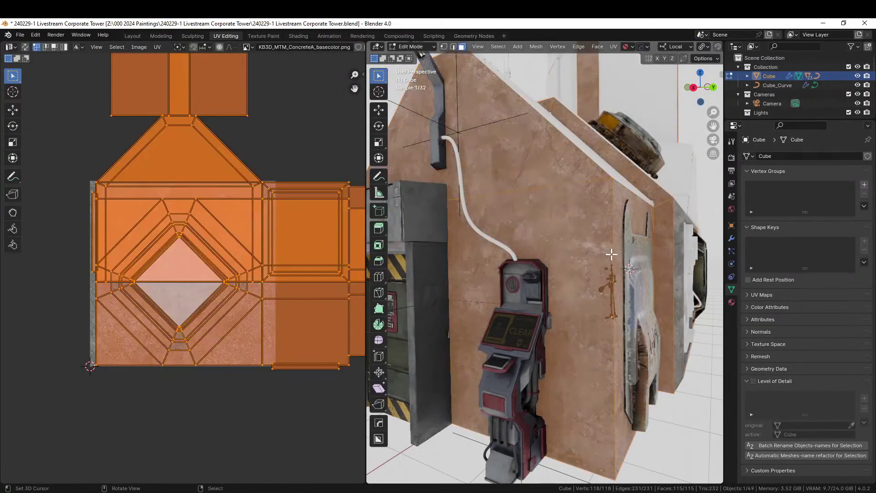
{"action": "key", "text": "s"}
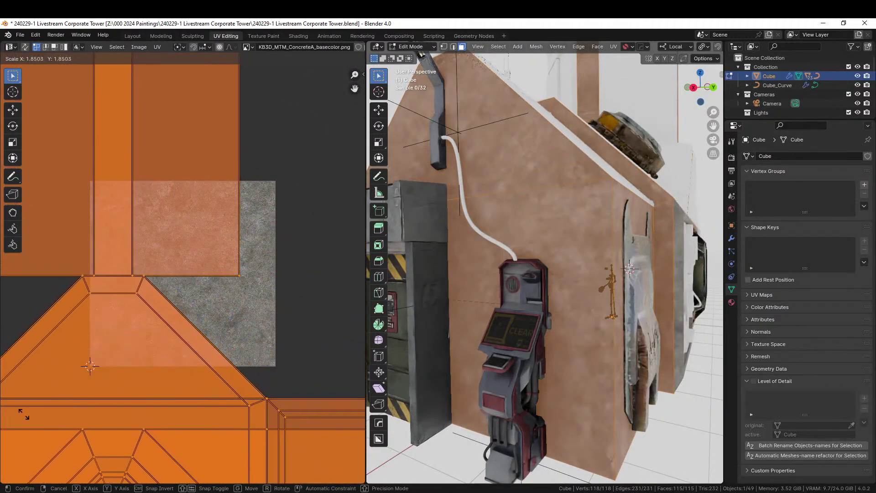
{"action": "left_click", "coordinate": [57, 421]}
{"action": "key", "text": "g"}
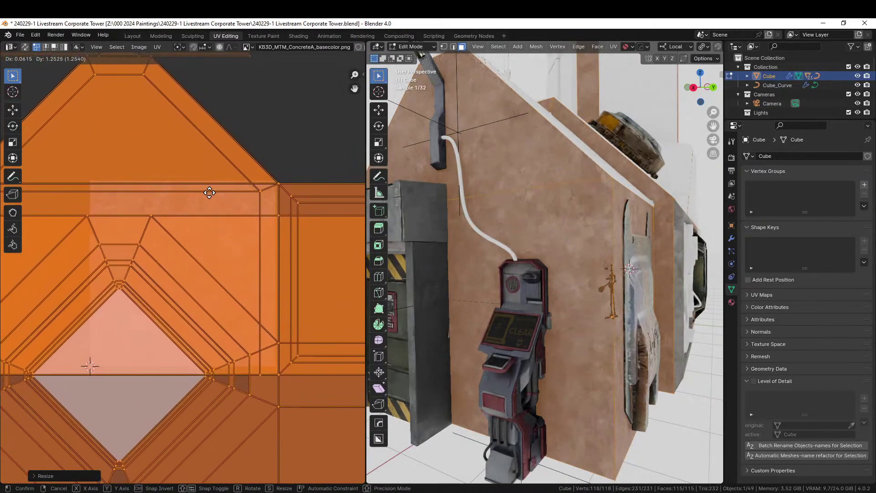
{"action": "left_click", "coordinate": [209, 190]}
{"action": "key", "text": "Tab"}
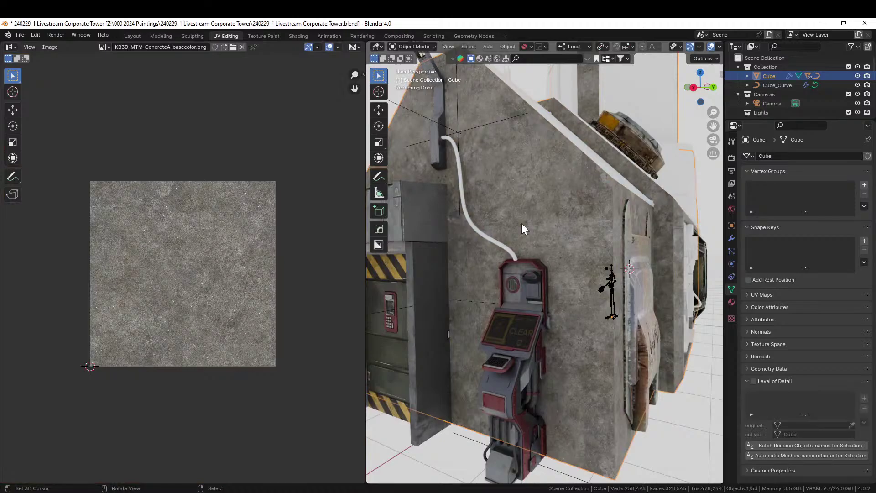
{"action": "middle_click_drag", "start_coordinate": [541, 234], "coordinate": [460, 238]}
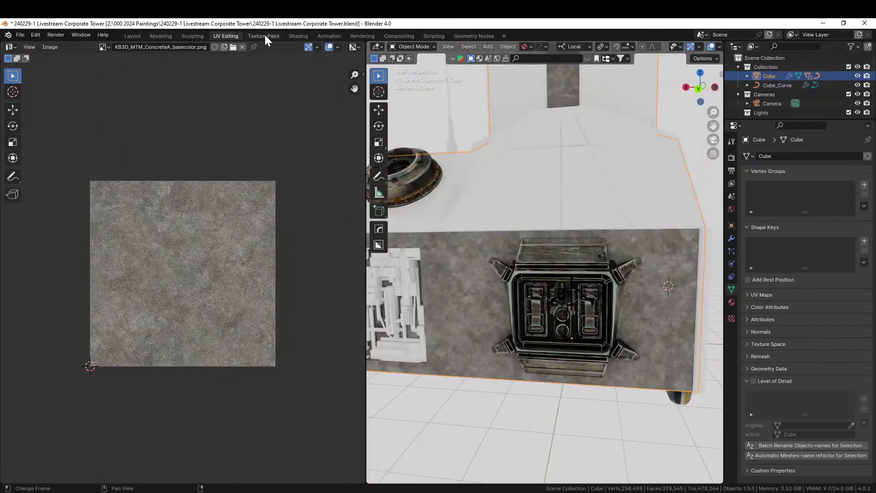
Step: In the Shading workspace with rendered preview, move the Principled BSDF, output, displacement and height nodes away from the other image textures
{"action": "left_click", "coordinate": [292, 35]}
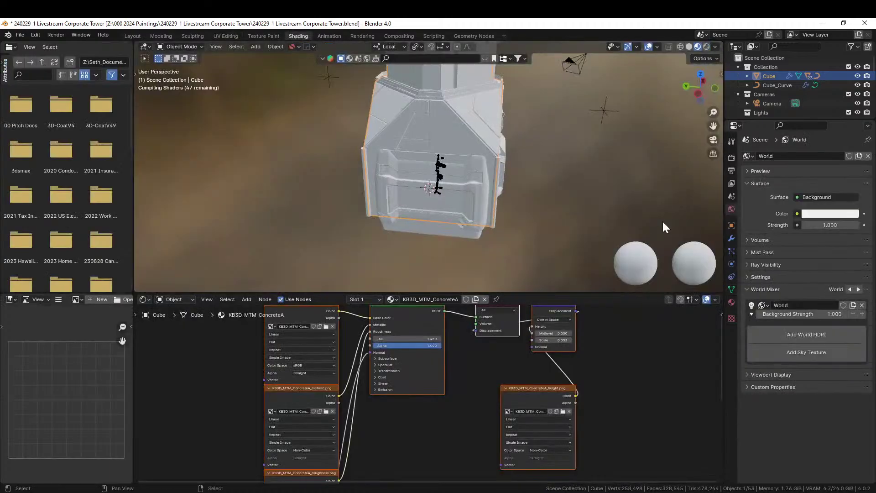
{"action": "left_click", "coordinate": [706, 45]}
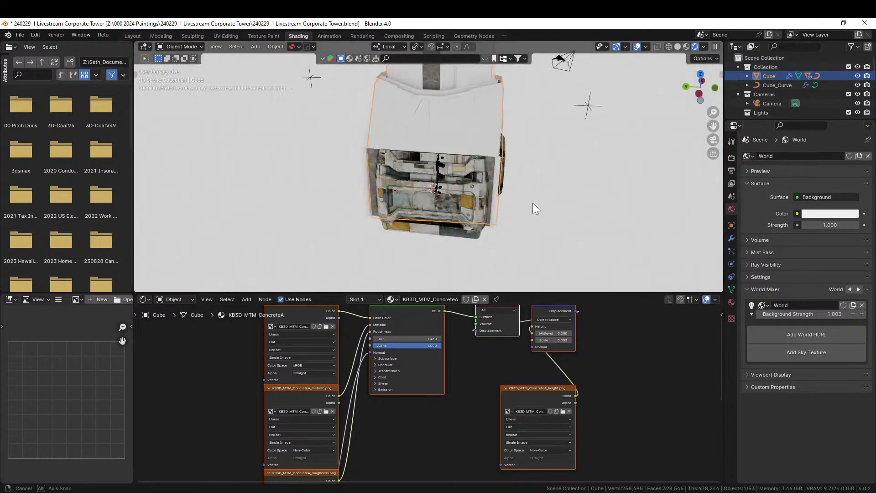
{"action": "middle_click_drag", "start_coordinate": [533, 202], "coordinate": [617, 181]}
{"action": "scroll", "coordinate": [451, 402], "scroll_direction": "down", "scroll_amount": 2}
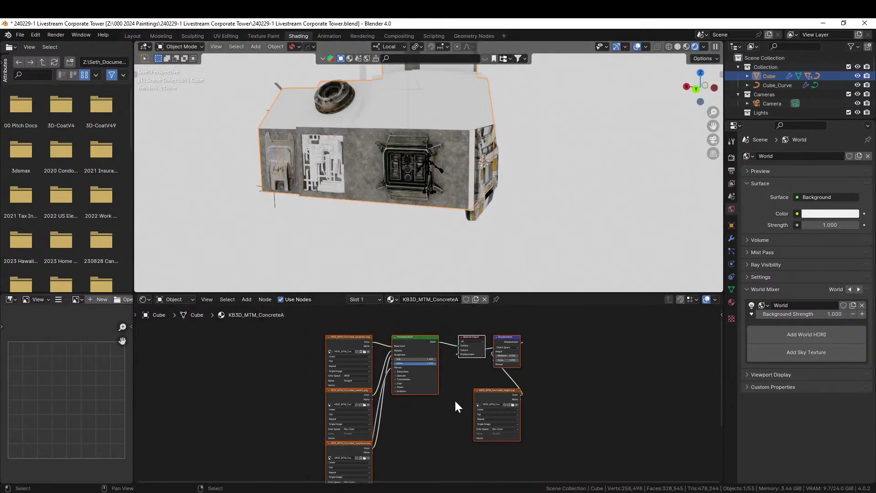
{"action": "left_click_drag", "start_coordinate": [542, 455], "coordinate": [595, 344]}
{"action": "middle_click_drag", "start_coordinate": [551, 404], "coordinate": [453, 412]}
Step: Add the Add Flood Dirt group node to the concrete material and place it above the Principled BSDF
{"action": "key", "text": "shift+a"}
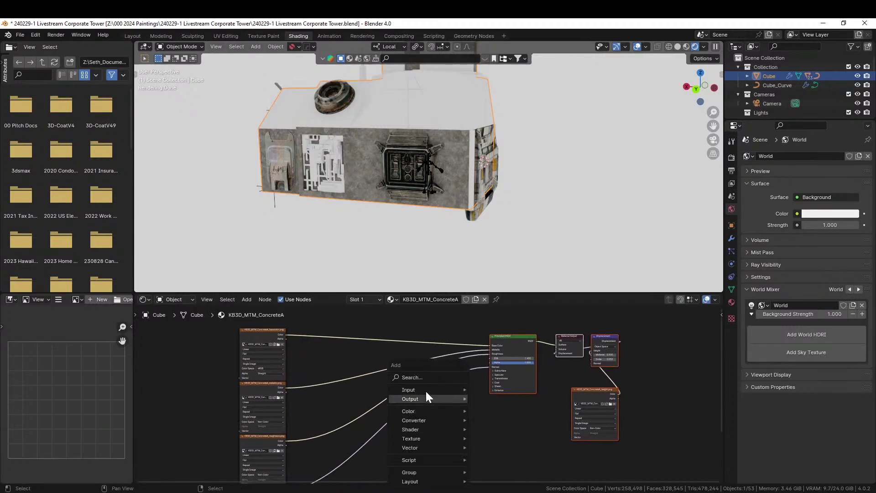
{"action": "left_click", "coordinate": [420, 377]}
{"action": "type", "text": "floo"}
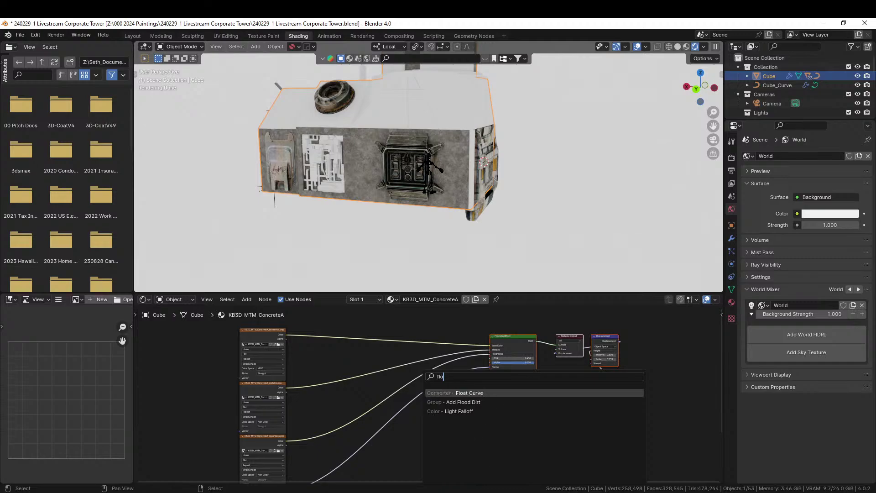
{"action": "key", "text": "Return"}
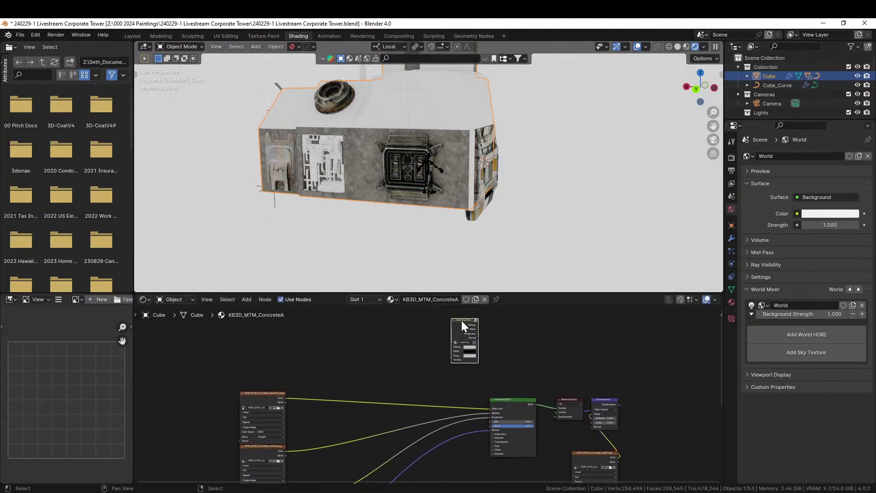
{"action": "left_click", "coordinate": [461, 341]}
{"action": "scroll", "coordinate": [430, 355], "scroll_direction": "up", "scroll_amount": 2}
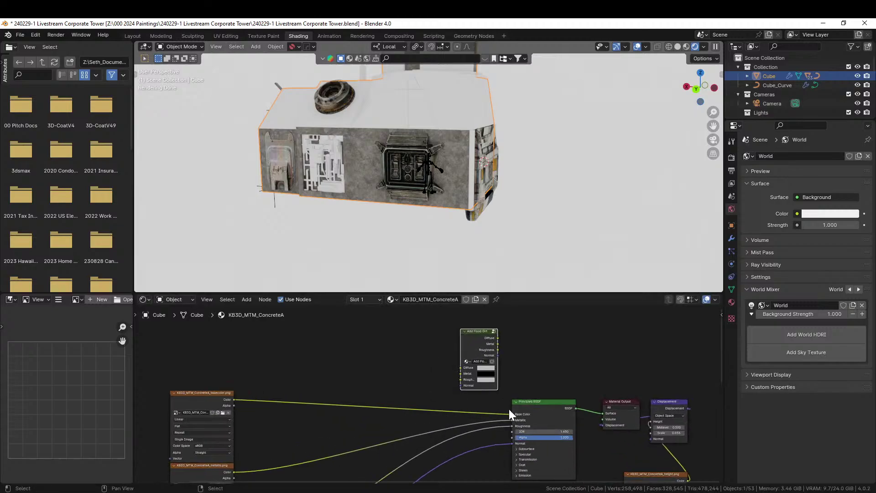
Step: Reroute the base color, metallic, roughness and normal links from the Principled BSDF into Add Flood Dirt's Diffuse, Metal, Roughness and Normal inputs
{"action": "left_click_drag", "start_coordinate": [512, 413], "coordinate": [461, 368]}
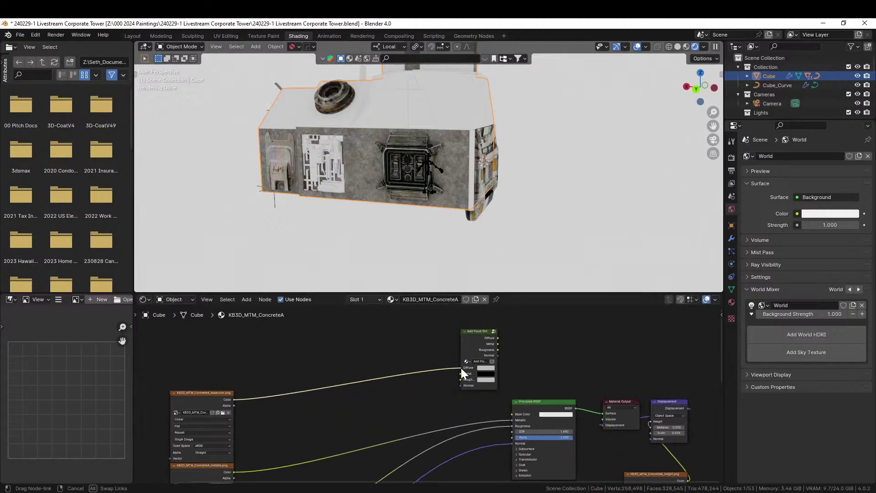
{"action": "left_click_drag", "start_coordinate": [511, 419], "coordinate": [462, 374]}
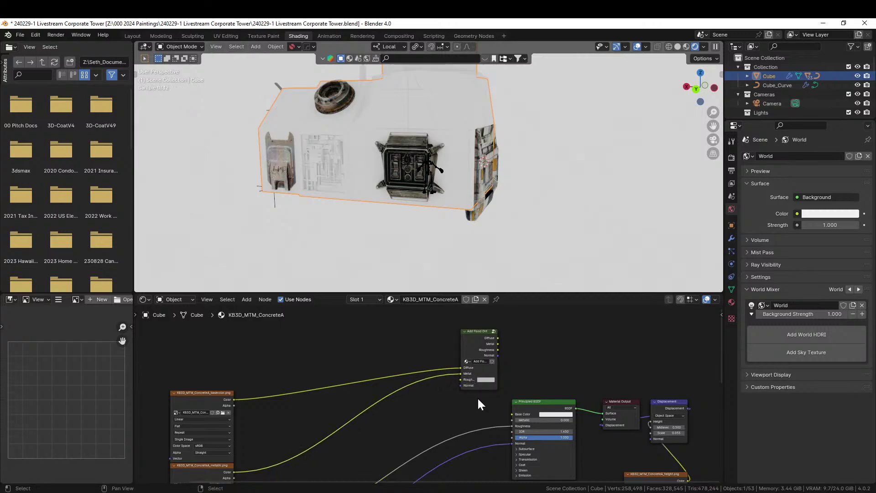
{"action": "left_click_drag", "start_coordinate": [513, 426], "coordinate": [461, 380]}
{"action": "left_click_drag", "start_coordinate": [512, 442], "coordinate": [461, 386]}
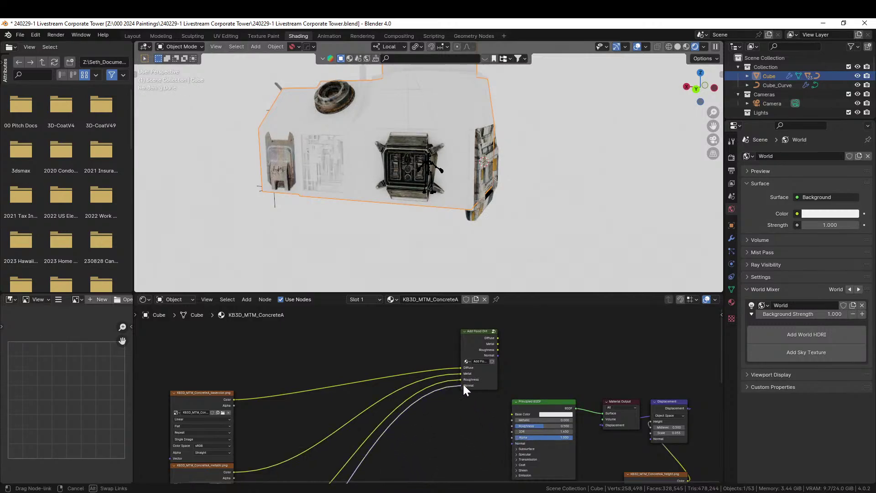
Step: Connect Add Flood Dirt's Diffuse, Metal, Roughness and Normal outputs to the matching Principled BSDF inputs, and align the group node beside the shader
{"action": "left_click_drag", "start_coordinate": [496, 337], "coordinate": [512, 413]}
{"action": "left_click_drag", "start_coordinate": [497, 344], "coordinate": [512, 420]}
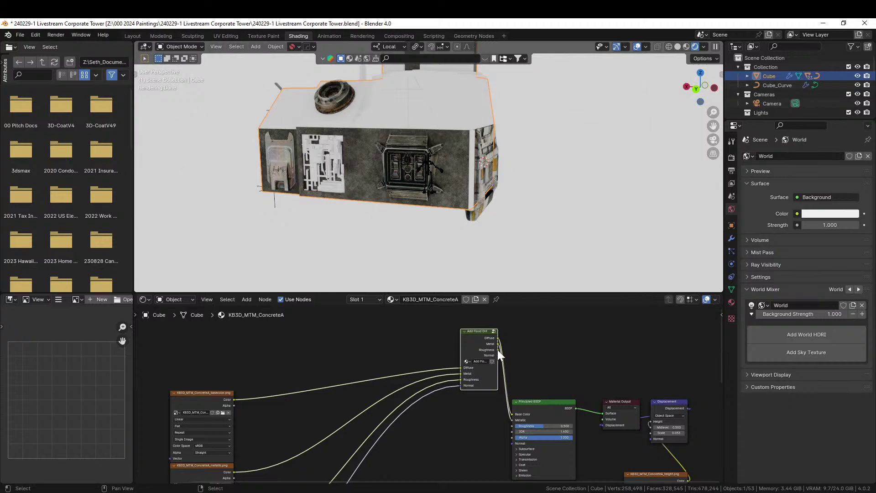
{"action": "left_click_drag", "start_coordinate": [497, 349], "coordinate": [512, 426]}
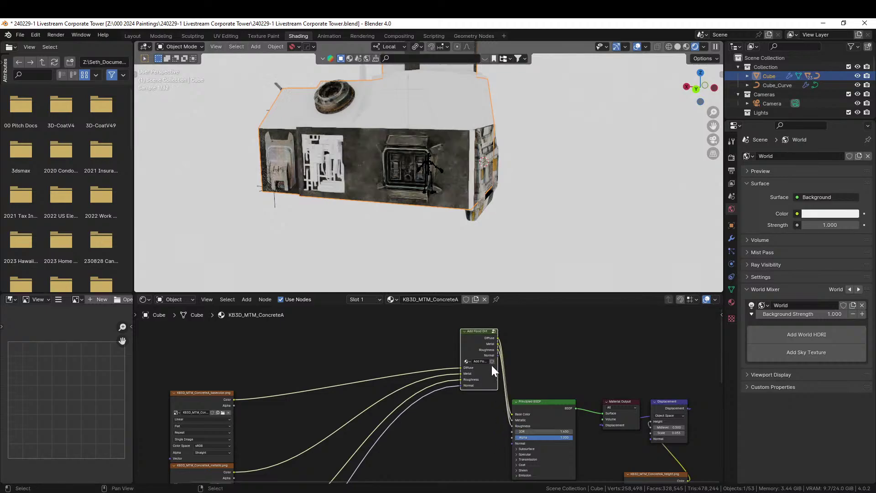
{"action": "left_click_drag", "start_coordinate": [497, 355], "coordinate": [513, 447]}
{"action": "left_click_drag", "start_coordinate": [487, 341], "coordinate": [453, 404]}
{"action": "middle_click_drag", "start_coordinate": [424, 256], "coordinate": [378, 191]}
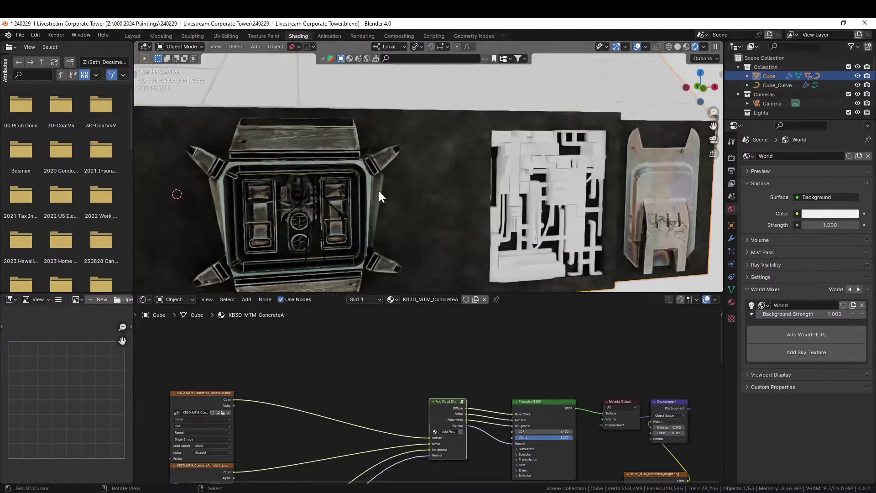
{"action": "scroll", "coordinate": [378, 191], "scroll_direction": "up", "scroll_amount": 2}
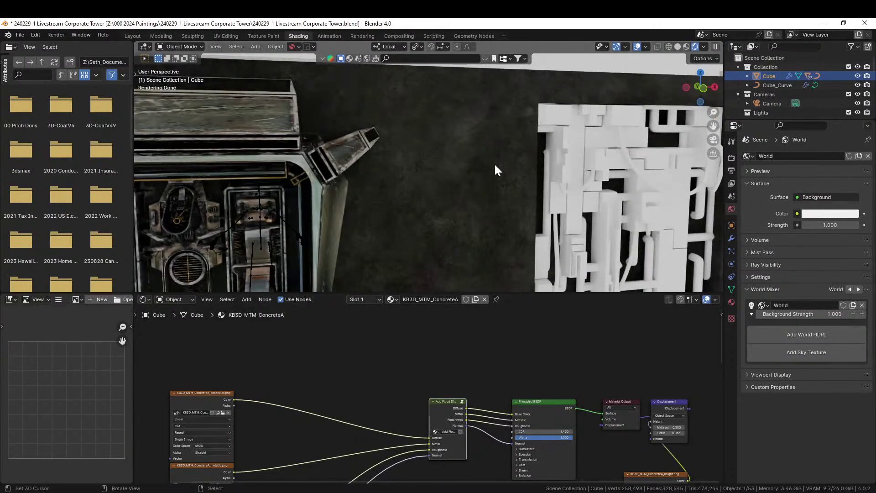
{"action": "middle_click_drag", "start_coordinate": [494, 163], "coordinate": [437, 164]}
{"action": "scroll", "coordinate": [435, 163], "scroll_direction": "down", "scroll_amount": 3}
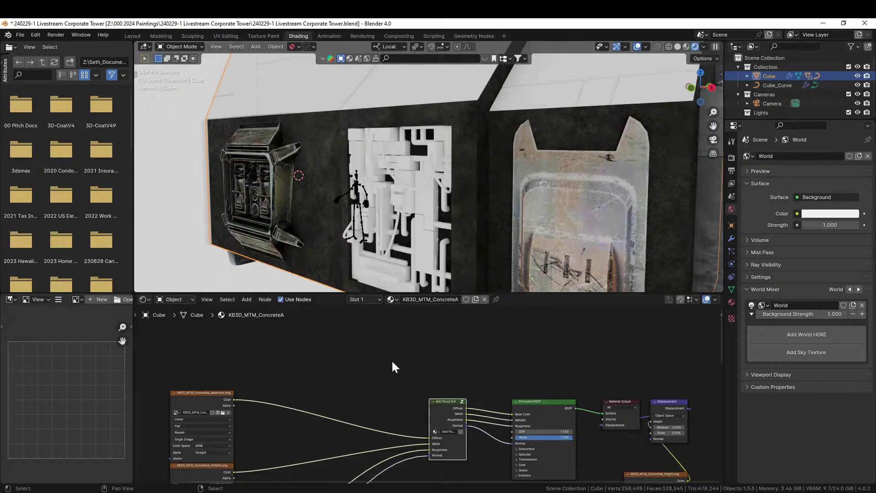
Step: Open the Add Flood Dirt group and lower the first two Multiply nodes' factors to about 0.44 and 0.4
{"action": "middle_click_drag", "start_coordinate": [398, 394], "coordinate": [368, 336]}
{"action": "scroll", "coordinate": [428, 354], "scroll_direction": "up", "scroll_amount": 1}
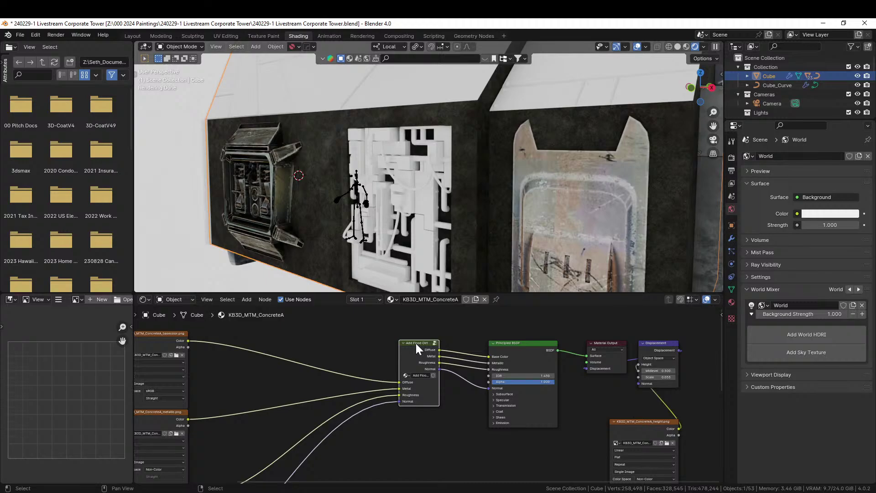
{"action": "key", "text": "Tab"}
{"action": "middle_click_drag", "start_coordinate": [340, 366], "coordinate": [451, 373]}
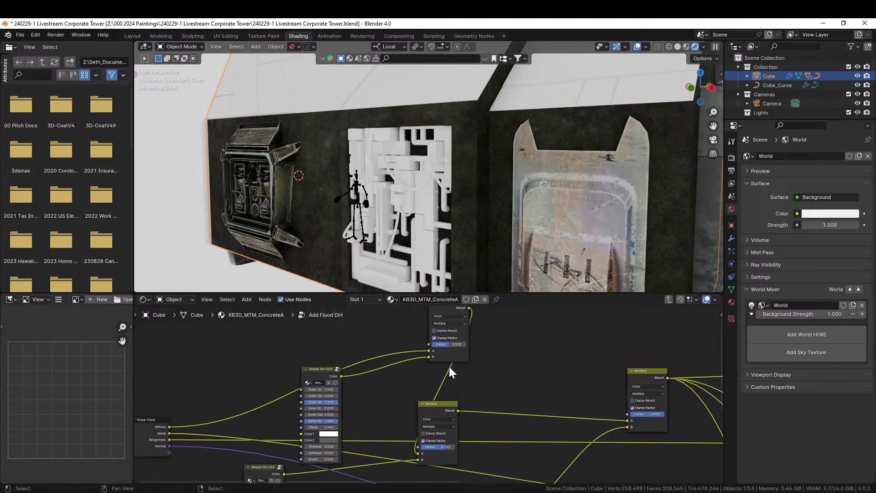
{"action": "left_click_drag", "start_coordinate": [447, 451], "coordinate": [436, 451]}
{"action": "left_click_drag", "start_coordinate": [456, 344], "coordinate": [449, 344]}
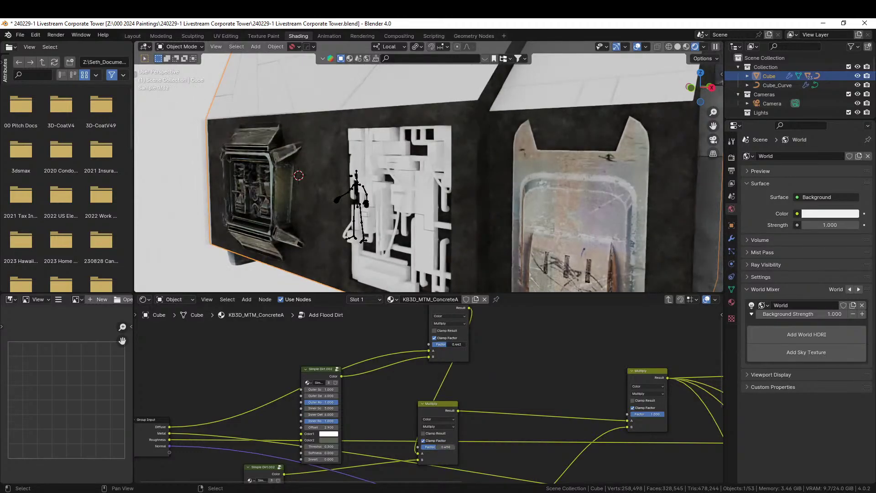
Step: Set the last Multiply node's factor to about 0.45 and raise the middle Multiply node's factor to about 0.7
{"action": "middle_click_drag", "start_coordinate": [502, 399], "coordinate": [484, 344]}
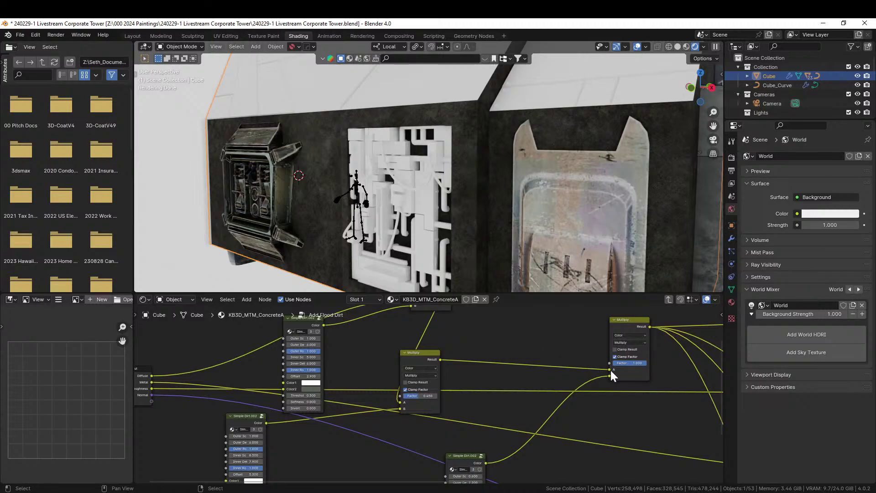
{"action": "left_click_drag", "start_coordinate": [636, 366], "coordinate": [612, 366]}
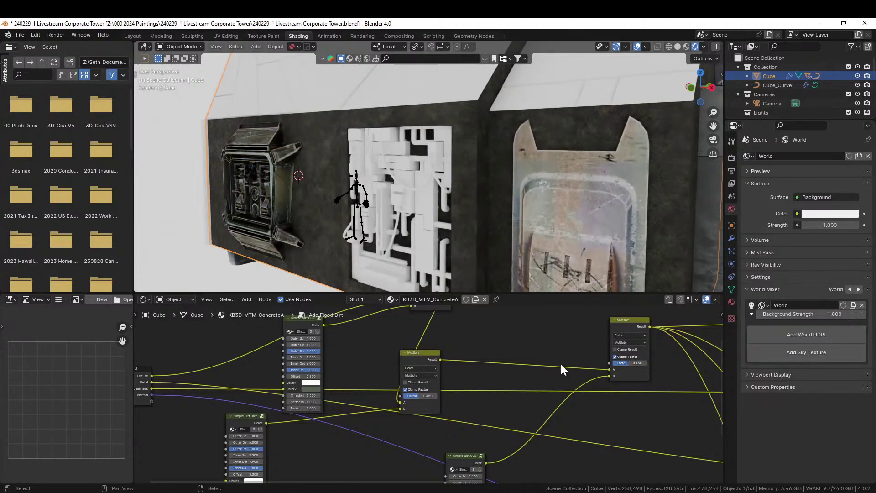
{"action": "scroll", "coordinate": [520, 392], "scroll_direction": "down", "scroll_amount": 2}
{"action": "mouse_move", "coordinate": [488, 419]}
{"action": "middle_mouse_down"}
{"action": "mouse_move", "coordinate": [498, 354]}
{"action": "mouse_move", "coordinate": [491, 346]}
{"action": "mouse_move", "coordinate": [497, 406]}
{"action": "middle_mouse_up"}
{"action": "scroll", "coordinate": [449, 377], "scroll_direction": "up", "scroll_amount": 1}
{"action": "scroll", "coordinate": [450, 380], "scroll_direction": "up", "scroll_amount": 1}
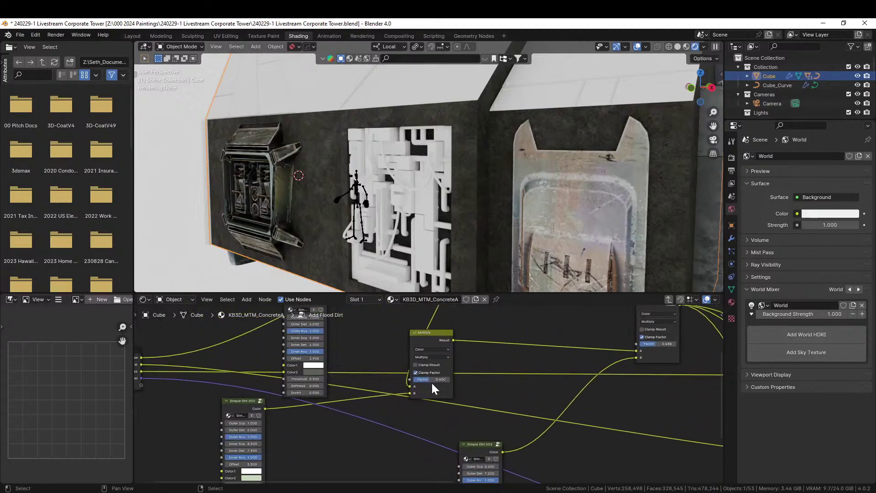
{"action": "left_click_drag", "start_coordinate": [431, 382], "coordinate": [451, 382]}
{"action": "middle_click_drag", "start_coordinate": [499, 217], "coordinate": [412, 212]}
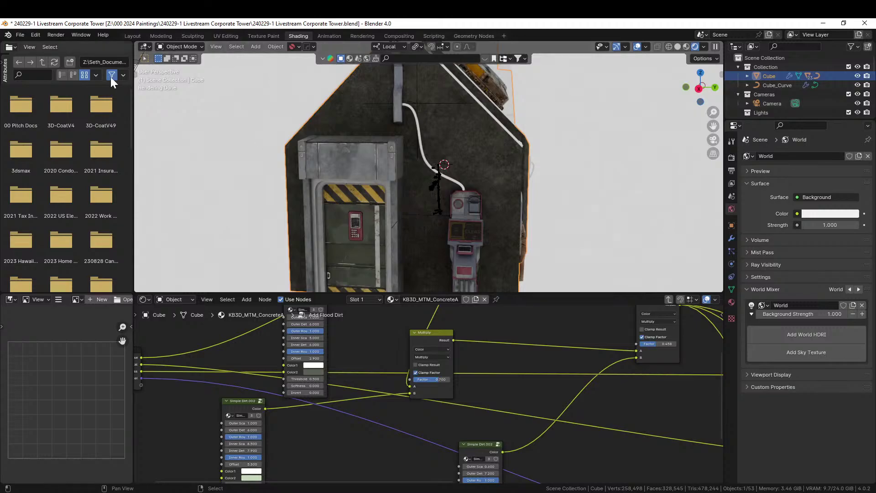
Step: In the Layout workspace, apply the KB3D_HEM_MetalPaintAqua material to the sloped roof panel below the tower
{"action": "left_click", "coordinate": [133, 36]}
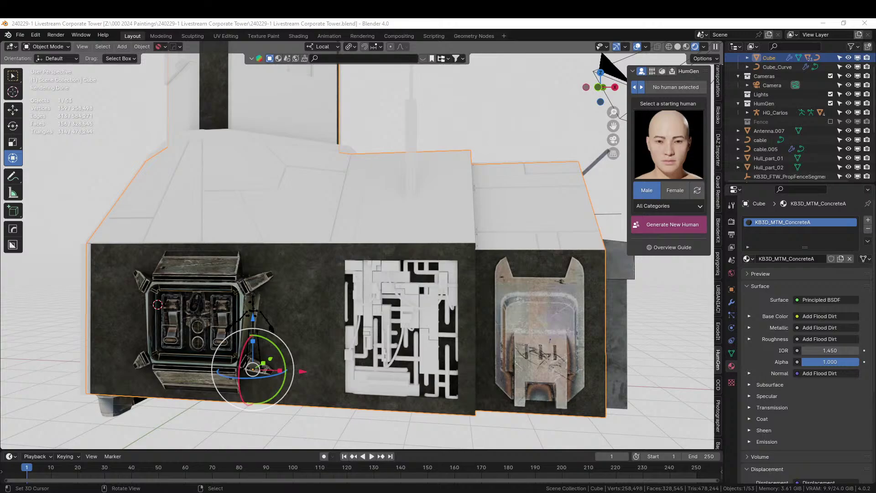
{"action": "left_click_drag", "start_coordinate": [349, 70], "coordinate": [239, 163]}
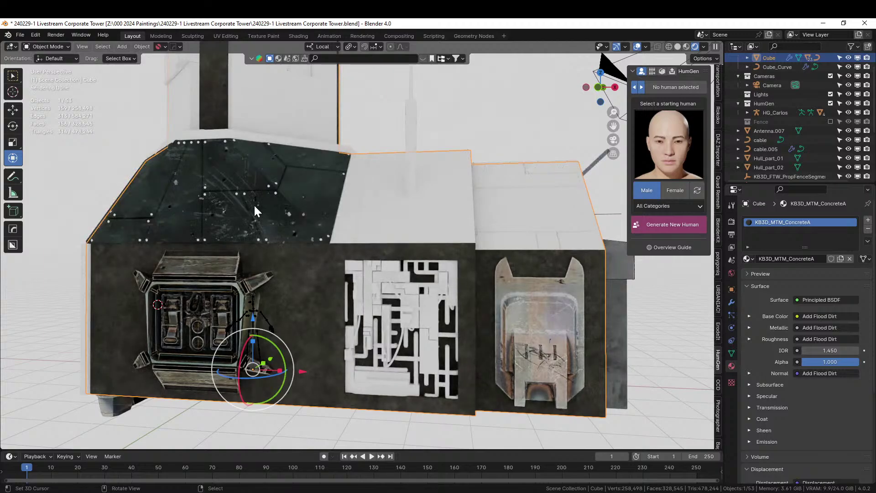
{"action": "scroll", "coordinate": [255, 206], "scroll_direction": "up", "scroll_amount": 2}
{"action": "middle_click_drag", "start_coordinate": [266, 220], "coordinate": [280, 234]}
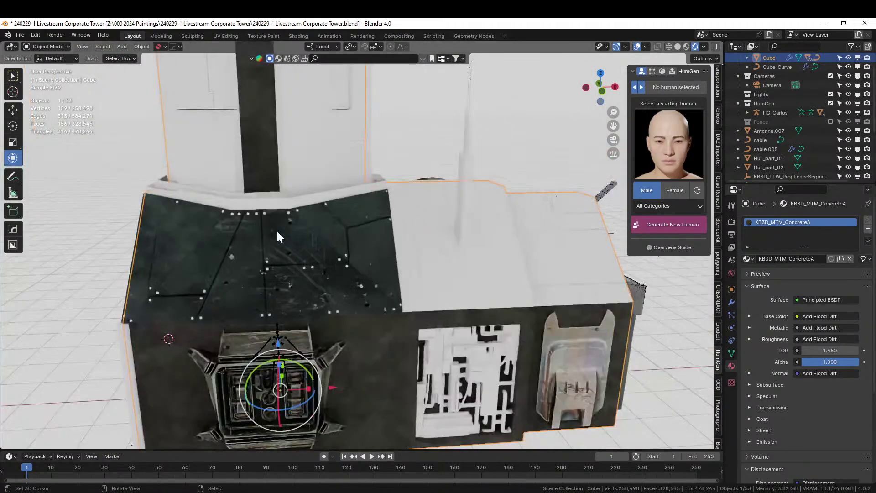
Step: Join Cube_RPanel, Cube_RPanel.002 and Cube_RPanel.003 into a single object, with Cube_RPanel as the active one
{"action": "right_click", "coordinate": [329, 236]}
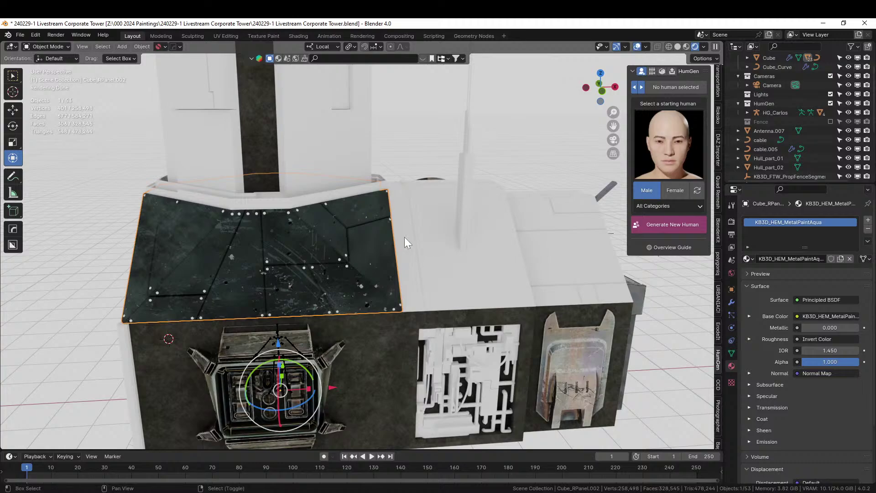
{"action": "right_click", "coordinate": [427, 237], "text": "shift"}
{"action": "right_click", "coordinate": [331, 149], "text": "shift"}
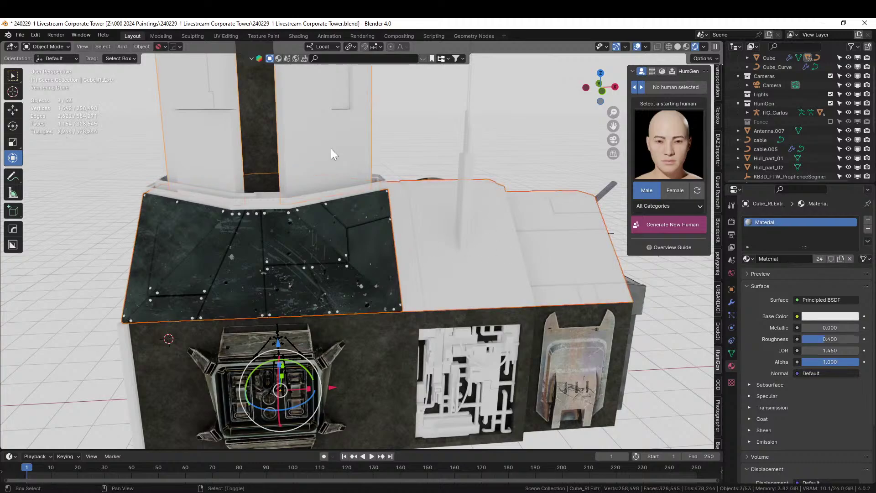
{"action": "middle_click_drag", "start_coordinate": [330, 149], "coordinate": [349, 286], "text": "shift"}
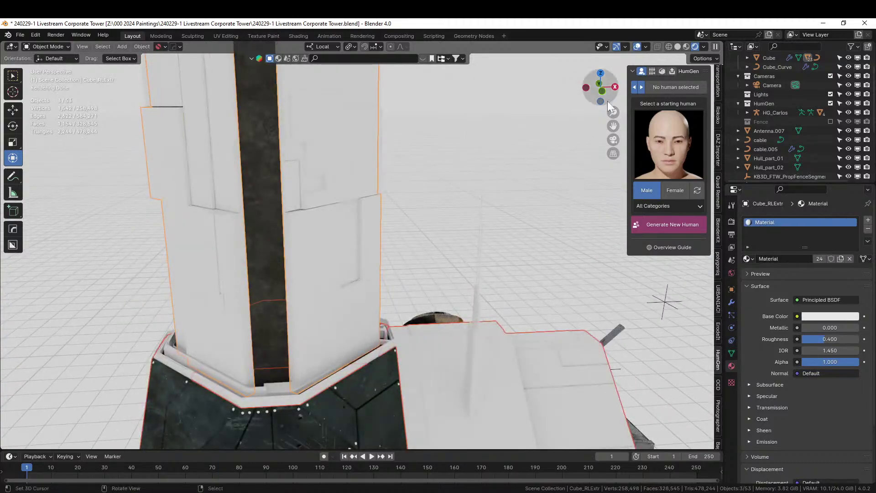
{"action": "scroll", "coordinate": [548, 151], "scroll_direction": "down", "scroll_amount": 3}
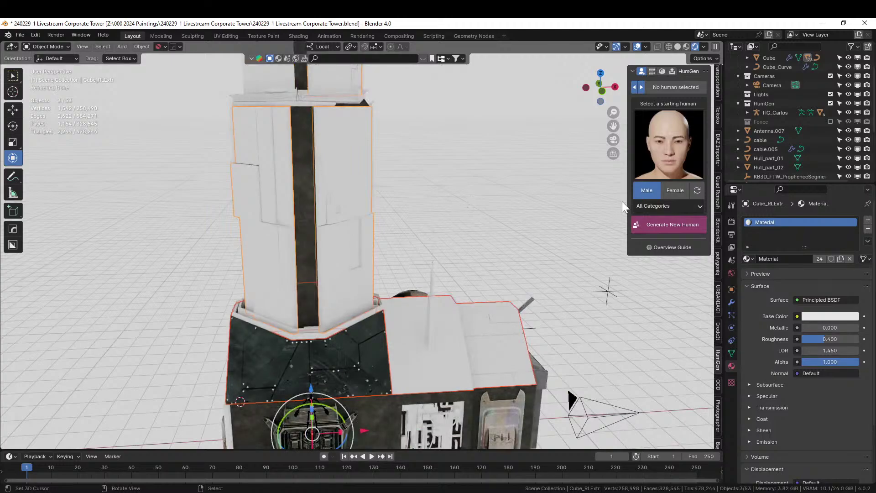
{"action": "key", "text": "KP_Decimal"}
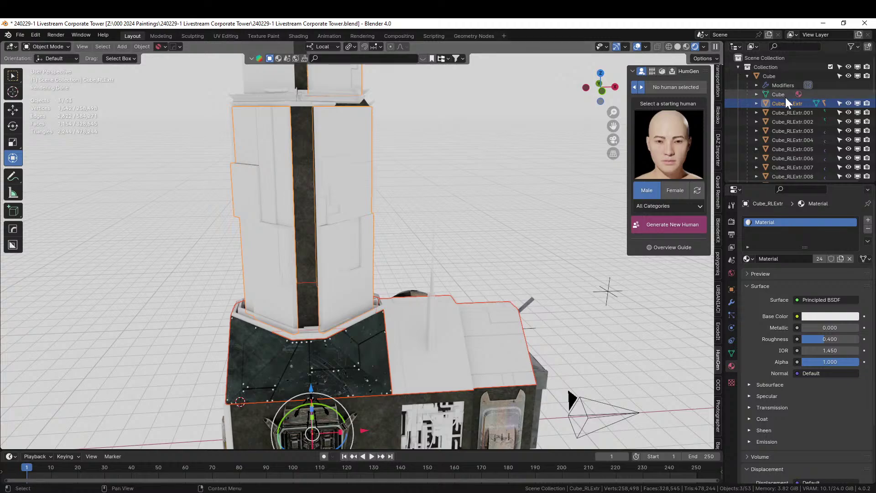
{"action": "scroll", "coordinate": [801, 122], "scroll_direction": "down", "scroll_amount": 3}
{"action": "scroll", "coordinate": [801, 123], "scroll_direction": "down", "scroll_amount": 2}
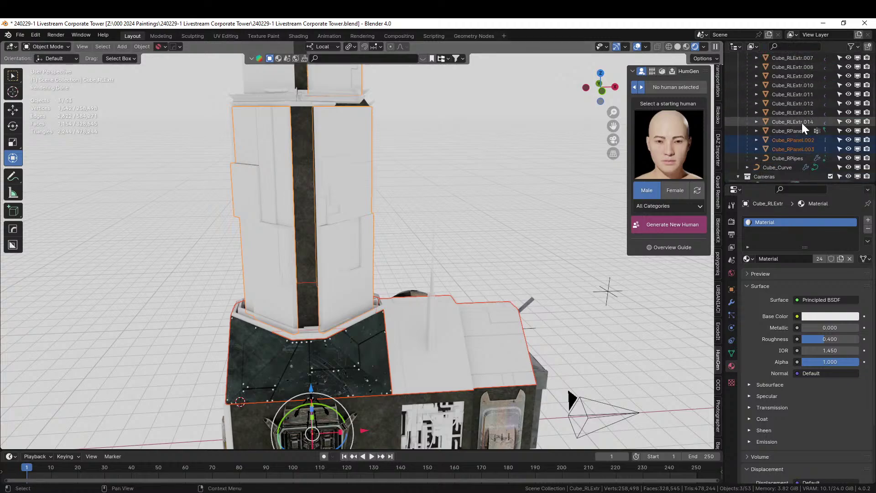
{"action": "left_click", "coordinate": [796, 130]}
{"action": "left_click", "coordinate": [796, 149], "text": "shift"}
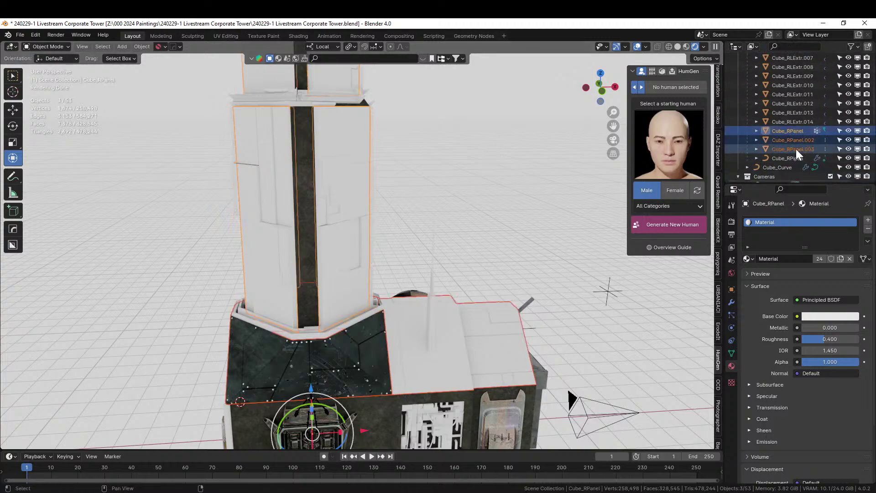
{"action": "key", "text": "ctrl+j"}
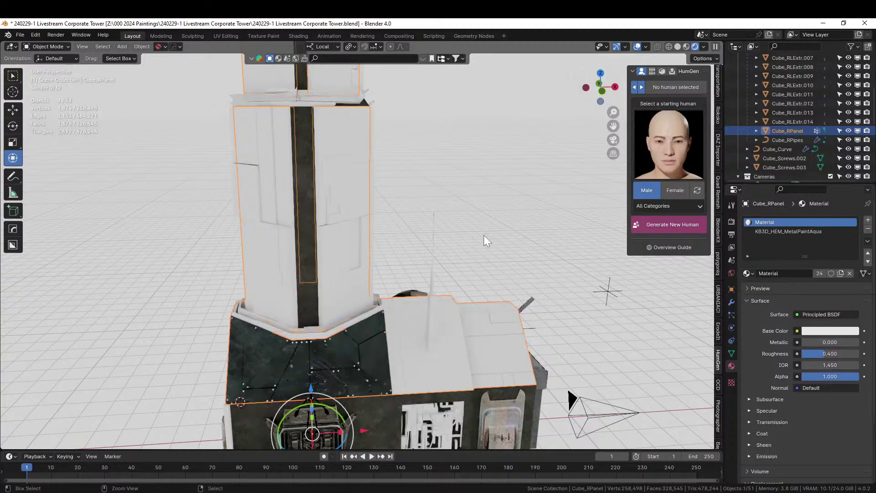
Step: Remove the default Material slot from the joined Cube_RPanel and unwrap all its faces with Cube Projection
{"action": "left_click", "coordinate": [868, 229]}
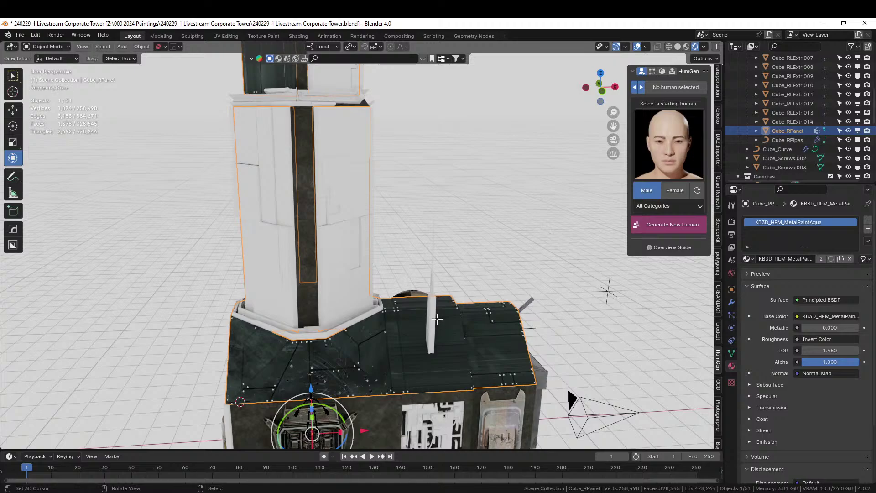
{"action": "key", "text": "Tab"}
{"action": "key", "text": "u"}
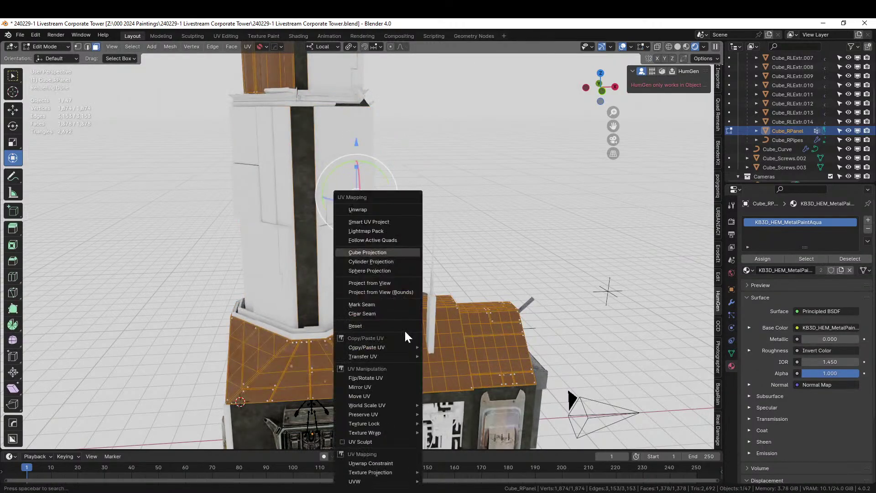
{"action": "left_click", "coordinate": [368, 251]}
{"action": "key", "text": "Tab"}
{"action": "scroll", "coordinate": [392, 256], "scroll_direction": "down", "scroll_amount": 4}
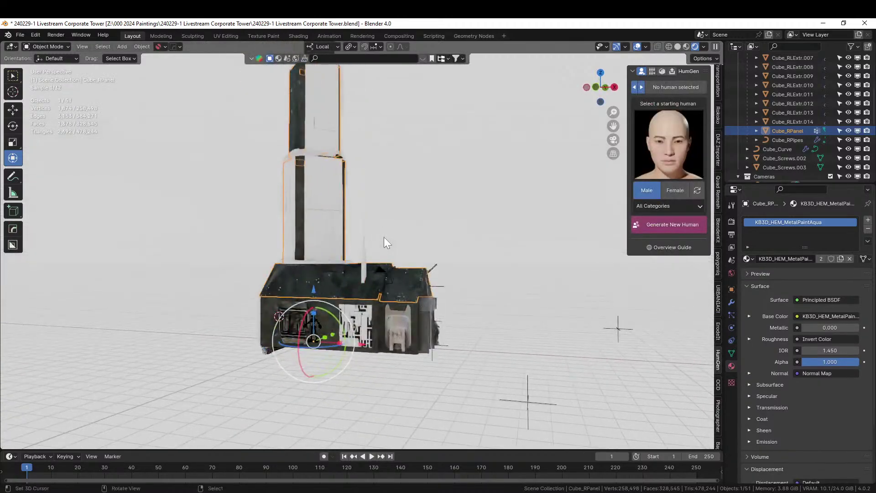
{"action": "scroll", "coordinate": [384, 237], "scroll_direction": "up", "scroll_amount": 5}
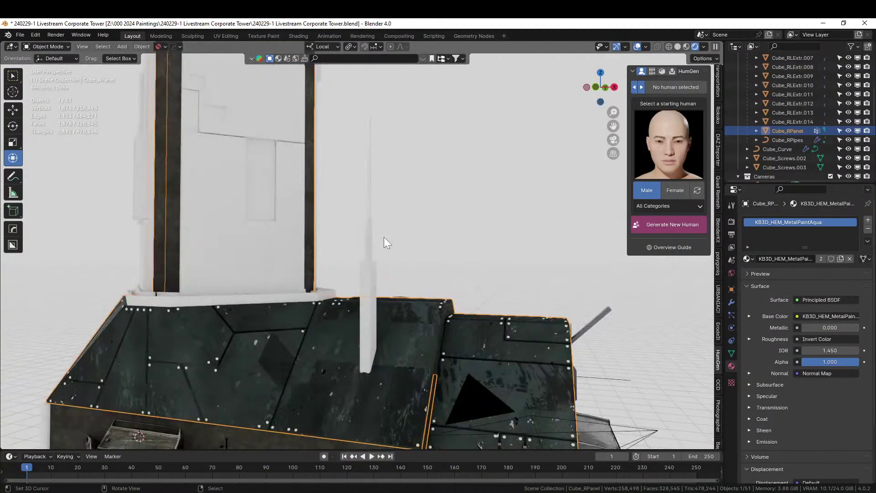
{"action": "middle_click_drag", "start_coordinate": [384, 237], "coordinate": [273, 237]}
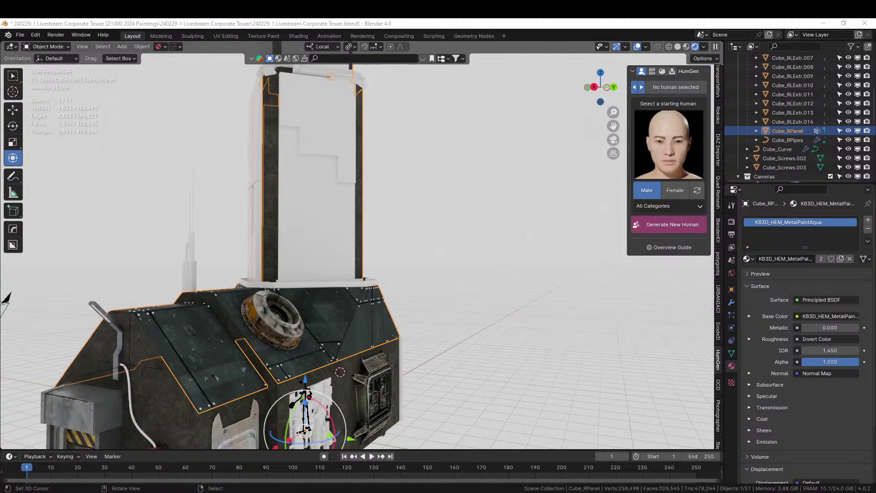
Step: Replace the joined roof panels' material with KB3D_HEM_MetalPaintLGreenB
{"action": "left_click_drag", "start_coordinate": [228, 327], "coordinate": [204, 333]}
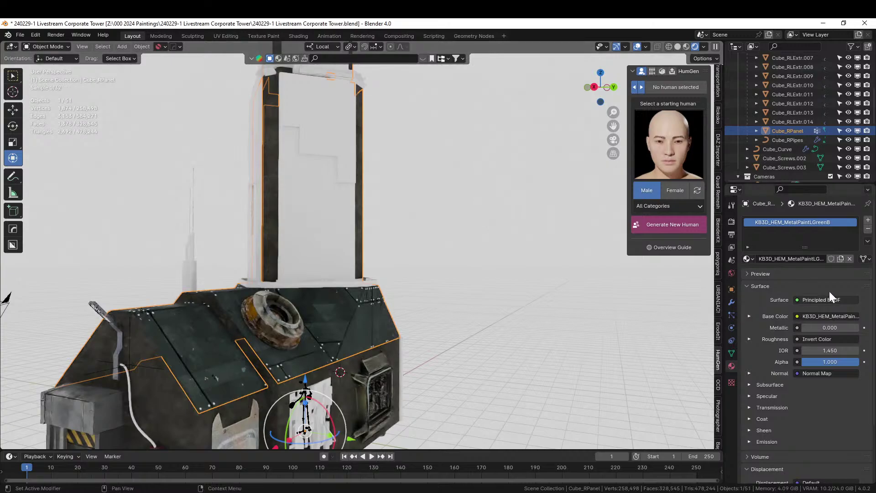
{"action": "middle_click_drag", "start_coordinate": [431, 277], "coordinate": [532, 258]}
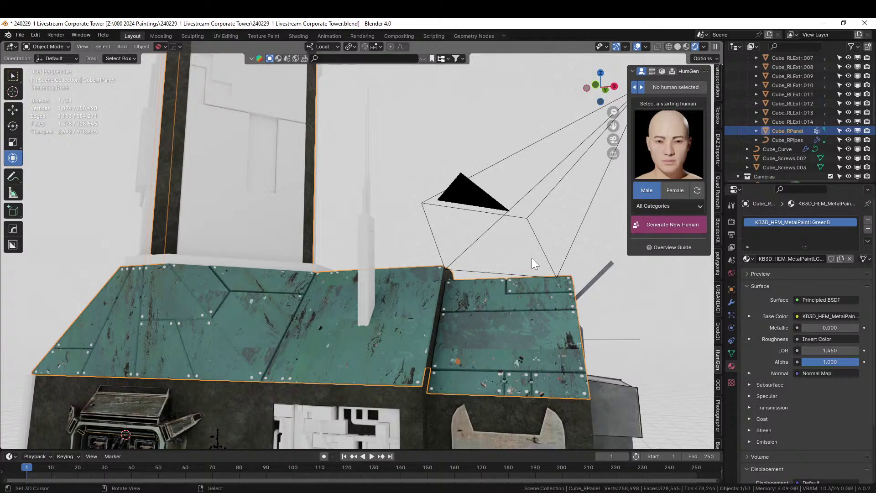
{"action": "scroll", "coordinate": [384, 239], "scroll_direction": "down", "scroll_amount": 6}
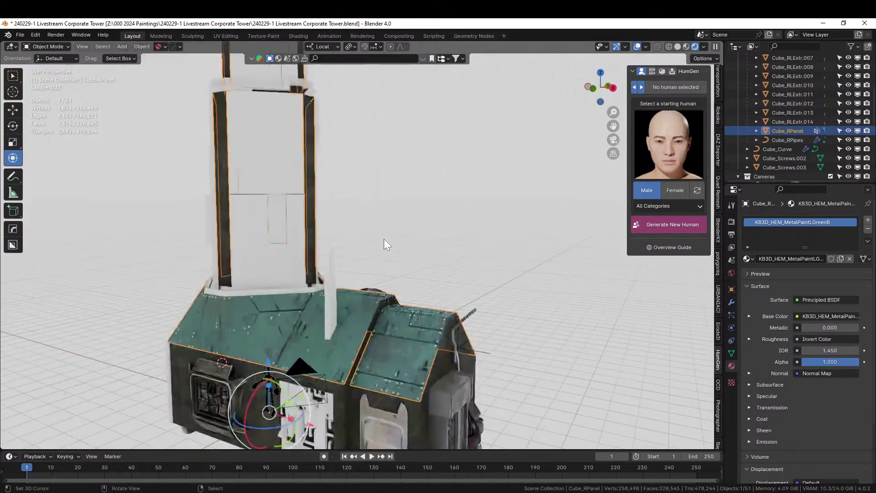
{"action": "middle_click_drag", "start_coordinate": [384, 239], "coordinate": [412, 260]}
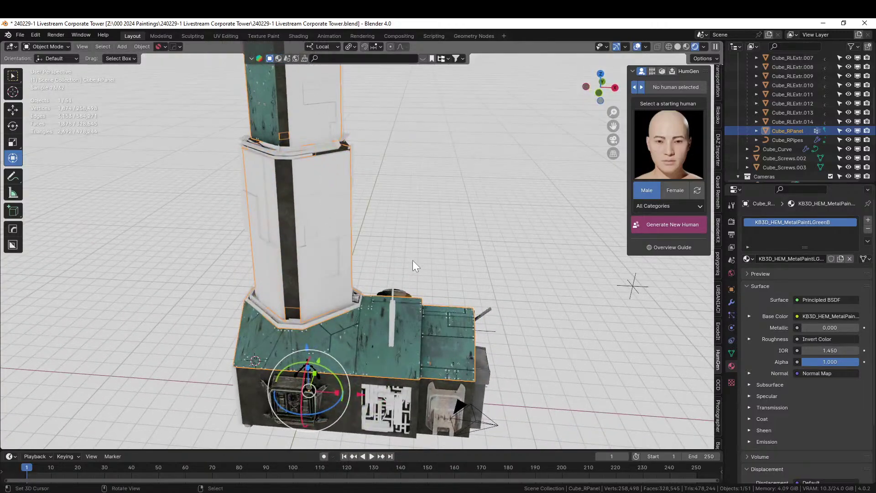
Step: Join the default-material wall panels of Cube_RPanel.001 into Cube_RPanel, picking them in solid shading, and return to rendered shading
{"action": "left_click", "coordinate": [325, 215]}
{"action": "scroll", "coordinate": [792, 141], "scroll_direction": "up", "scroll_amount": 2}
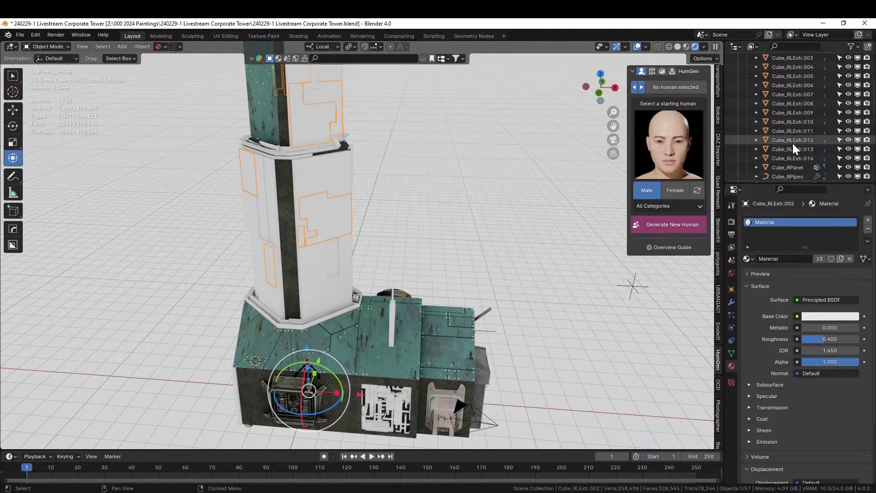
{"action": "scroll", "coordinate": [801, 169], "scroll_direction": "down", "scroll_amount": 2}
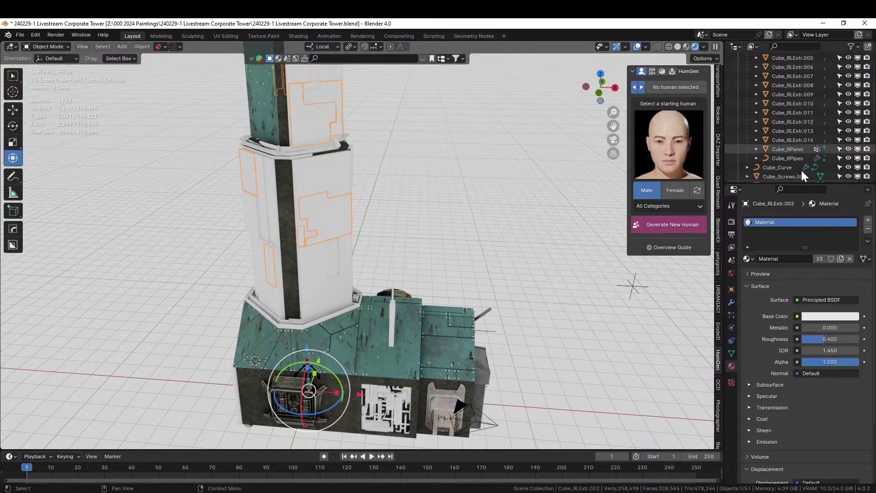
{"action": "left_click", "coordinate": [787, 150]}
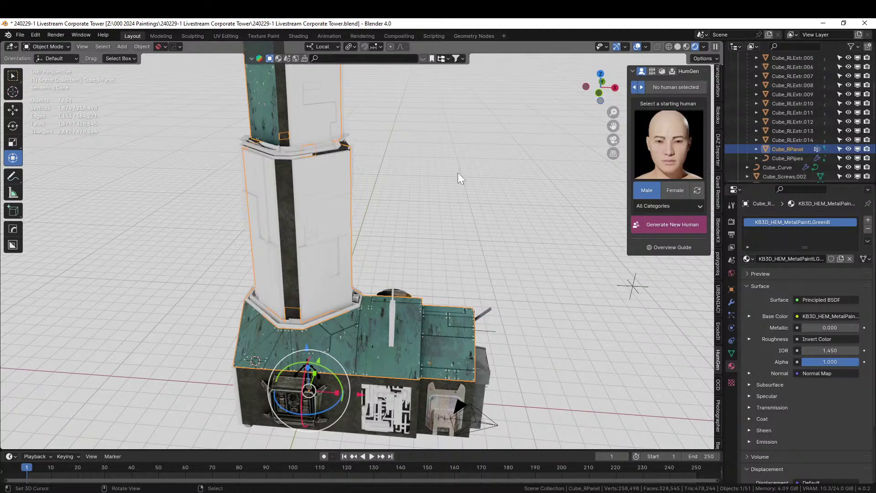
{"action": "scroll", "coordinate": [444, 272], "scroll_direction": "up", "scroll_amount": 4}
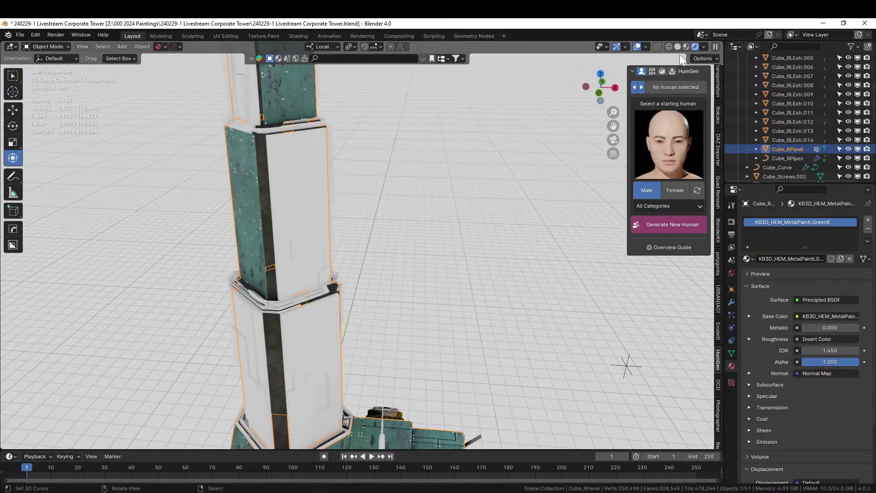
{"action": "left_click", "coordinate": [677, 46]}
{"action": "scroll", "coordinate": [343, 182], "scroll_direction": "up", "scroll_amount": 5}
{"action": "left_click", "coordinate": [263, 172]}
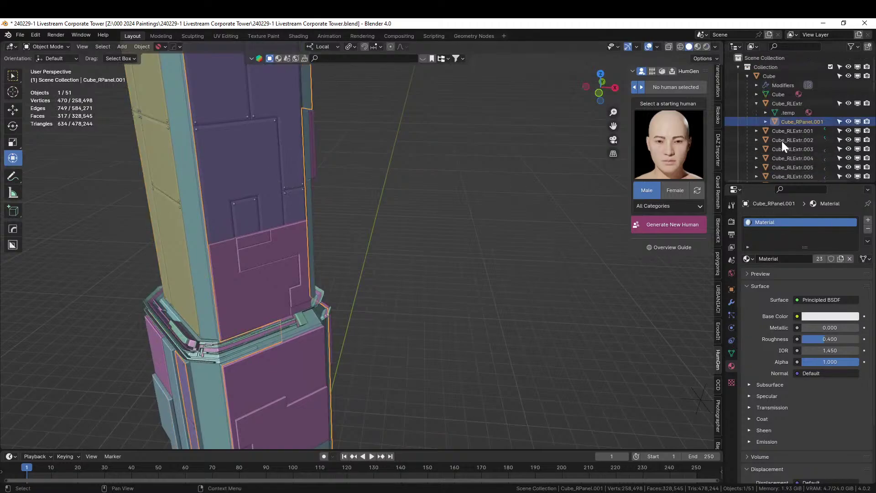
{"action": "key", "text": "KP_Decimal"}
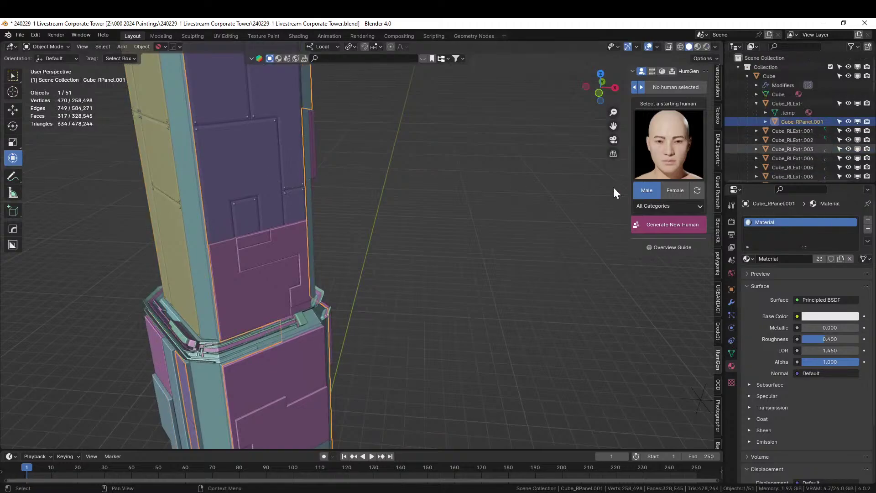
{"action": "scroll", "coordinate": [445, 250], "scroll_direction": "down", "scroll_amount": 3}
{"action": "middle_click_drag", "start_coordinate": [407, 335], "coordinate": [412, 250], "text": "shift"}
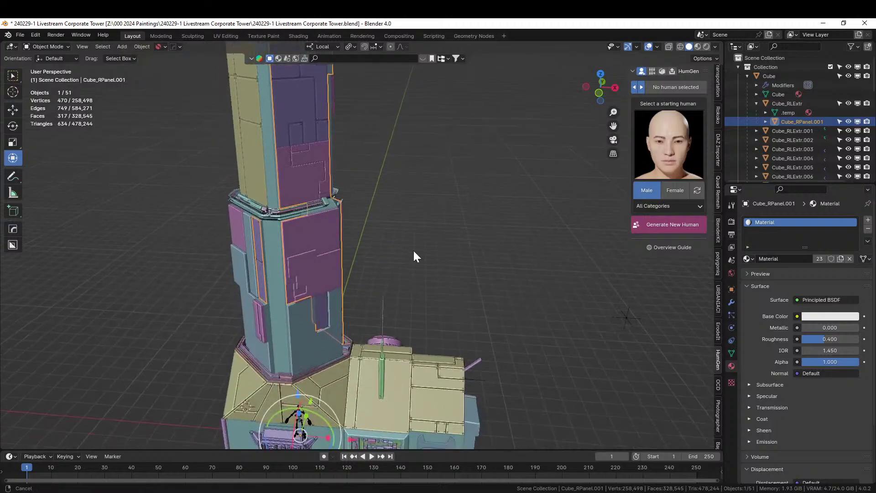
{"action": "left_click", "coordinate": [386, 412], "text": "shift"}
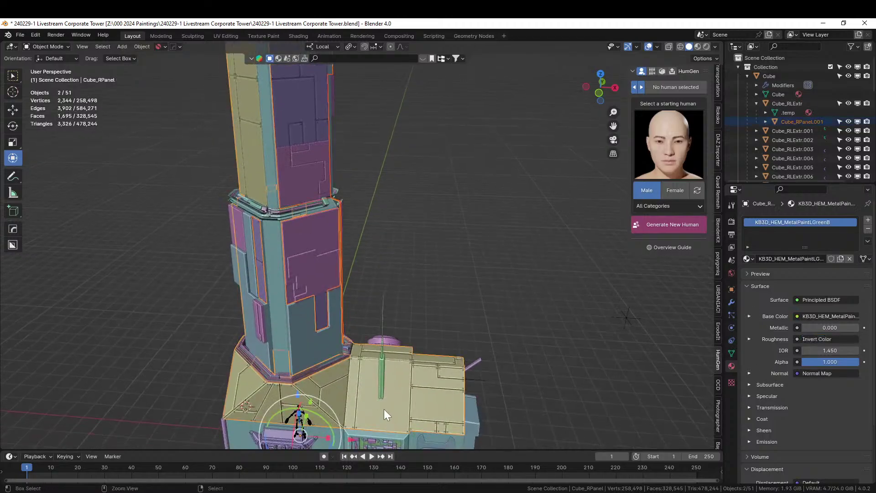
{"action": "key", "text": "ctrl+j"}
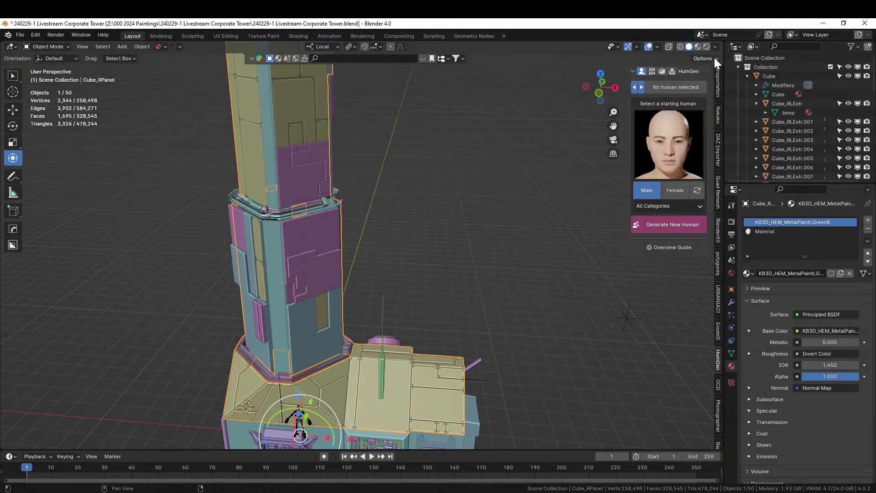
{"action": "left_click", "coordinate": [707, 47]}
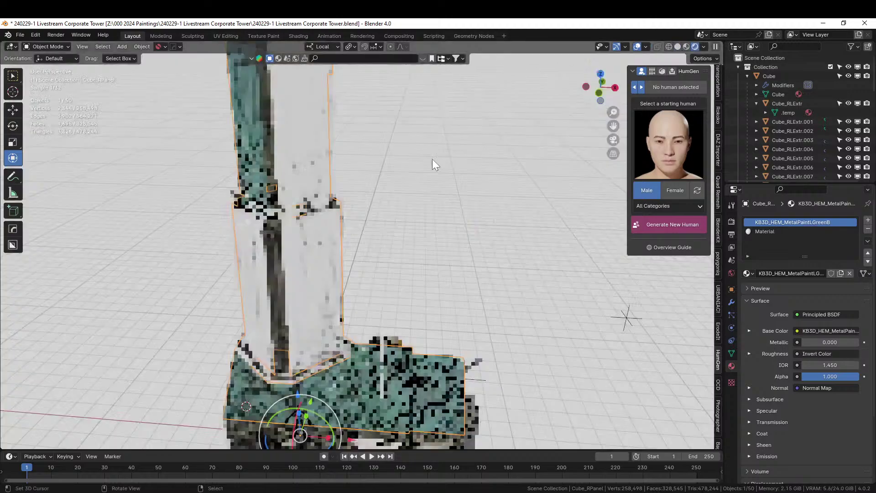
Step: Examine the tower's upper wall panels and the Cube_RLExtr hierarchy to identify which object each panel belongs to
{"action": "middle_click_drag", "start_coordinate": [432, 158], "coordinate": [411, 239], "text": "shift"}
{"action": "scroll", "coordinate": [412, 240], "scroll_direction": "up", "scroll_amount": 3}
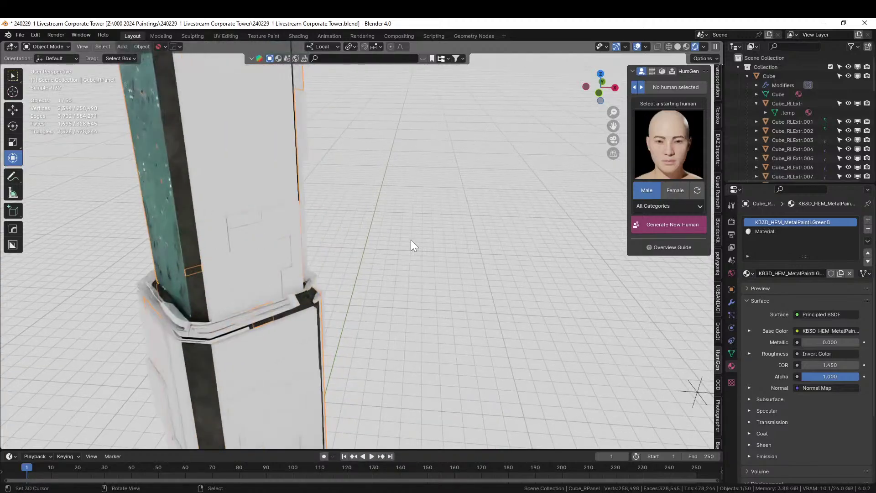
{"action": "left_click", "coordinate": [263, 256]}
{"action": "left_click", "coordinate": [756, 130]}
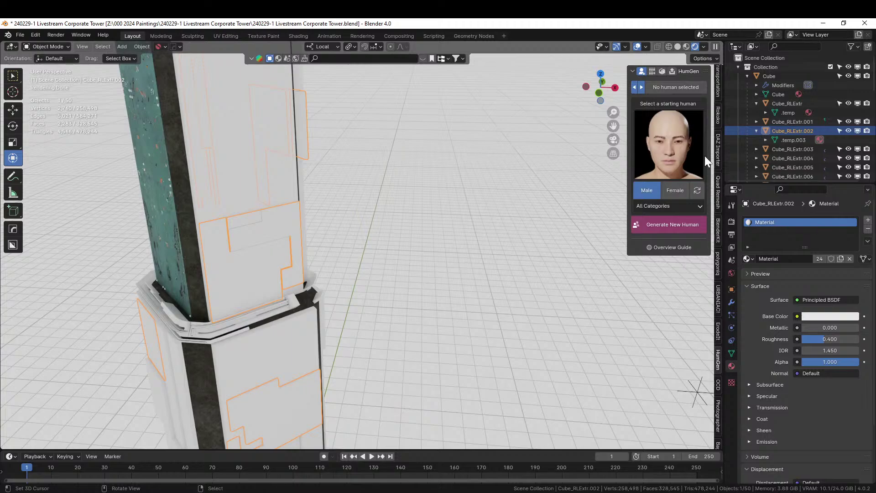
{"action": "left_click", "coordinate": [754, 149]}
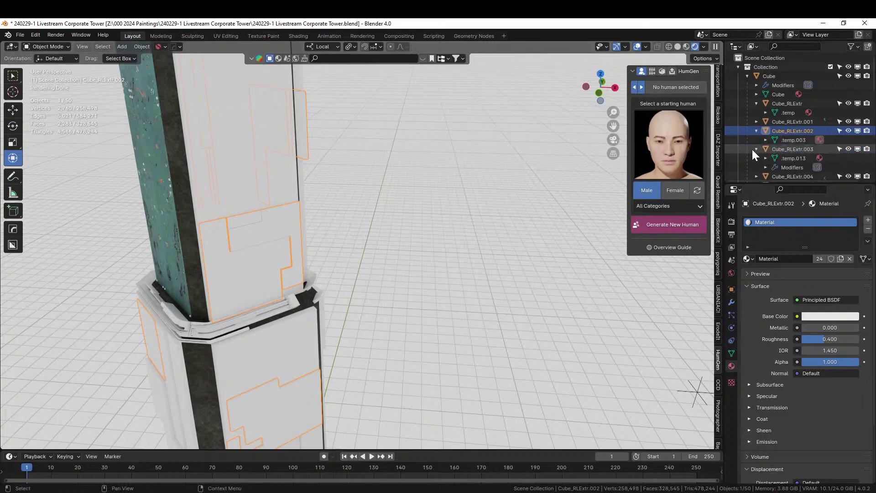
{"action": "scroll", "coordinate": [812, 165], "scroll_direction": "down", "scroll_amount": 2}
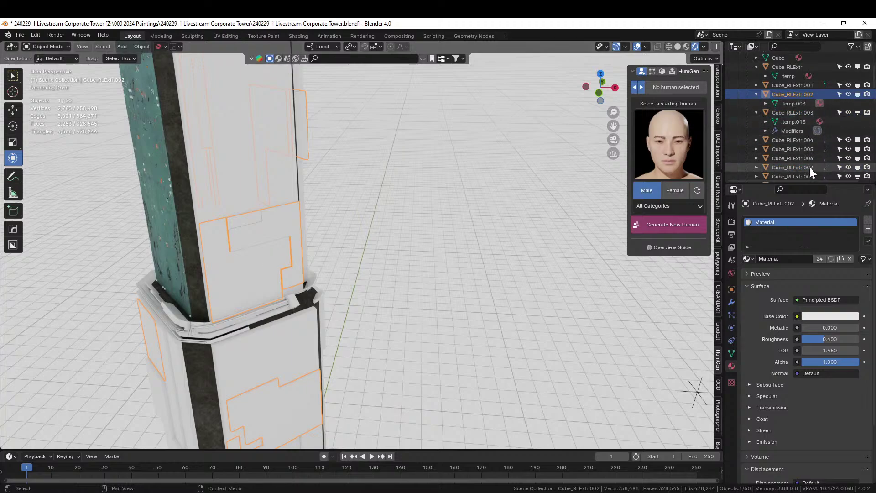
{"action": "left_click", "coordinate": [755, 139]}
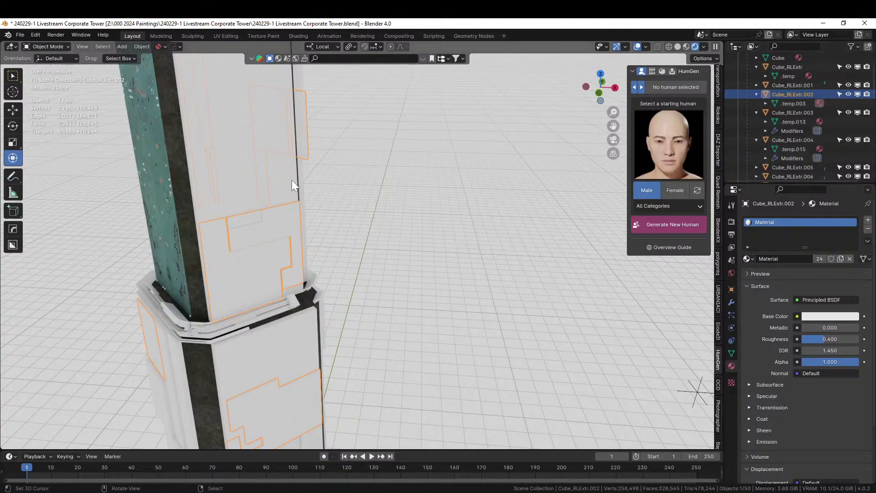
{"action": "left_click", "coordinate": [678, 47]}
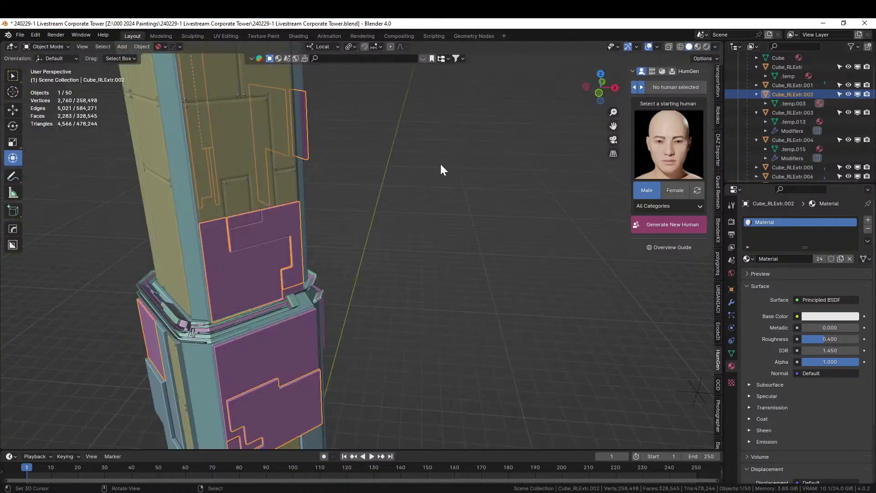
{"action": "left_click", "coordinate": [256, 150]}
{"action": "left_click", "coordinate": [240, 143]}
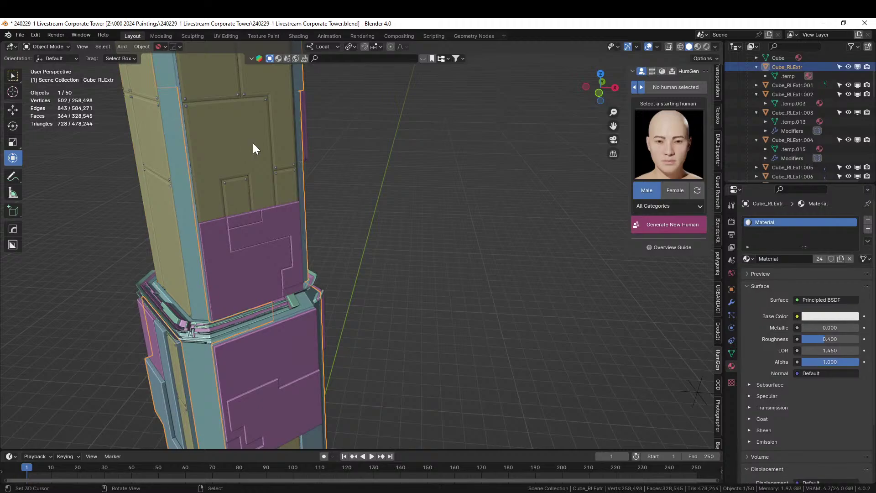
{"action": "middle_click_drag", "start_coordinate": [255, 149], "coordinate": [354, 354]}
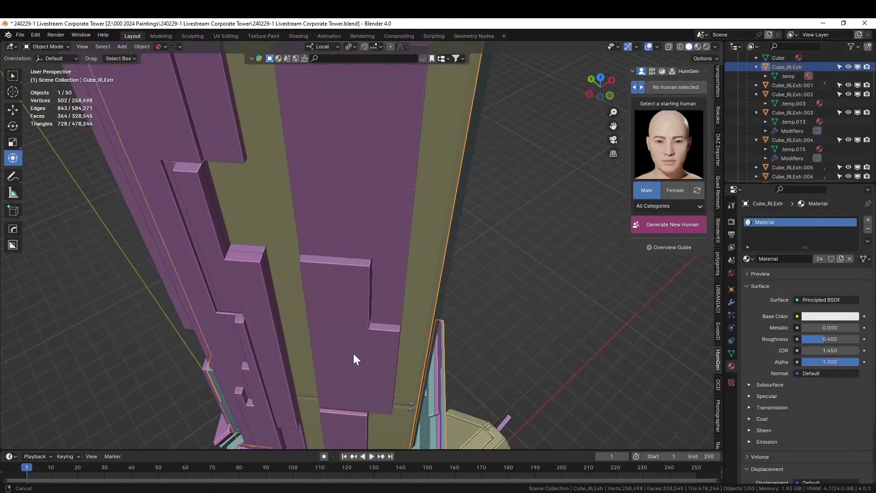
Step: Remove the default Material slot from the joined Cube_RPanel in rendered shading, leaving only KB3D_HEM_MetalPaintLGreenB
{"action": "left_click", "coordinate": [412, 302]}
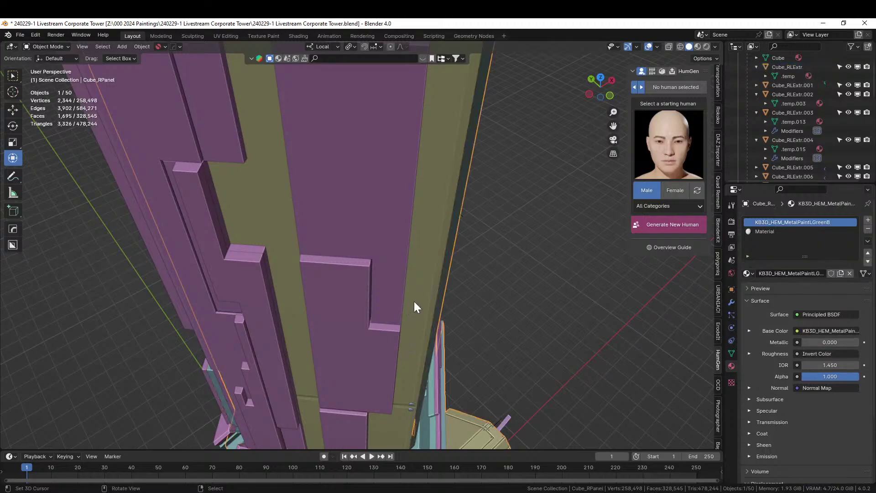
{"action": "mouse_move", "coordinate": [414, 305]}
{"action": "middle_mouse_down"}
{"action": "mouse_move", "coordinate": [536, 298]}
{"action": "mouse_move", "coordinate": [538, 279]}
{"action": "mouse_move", "coordinate": [502, 267]}
{"action": "mouse_move", "coordinate": [511, 260]}
{"action": "middle_mouse_up"}
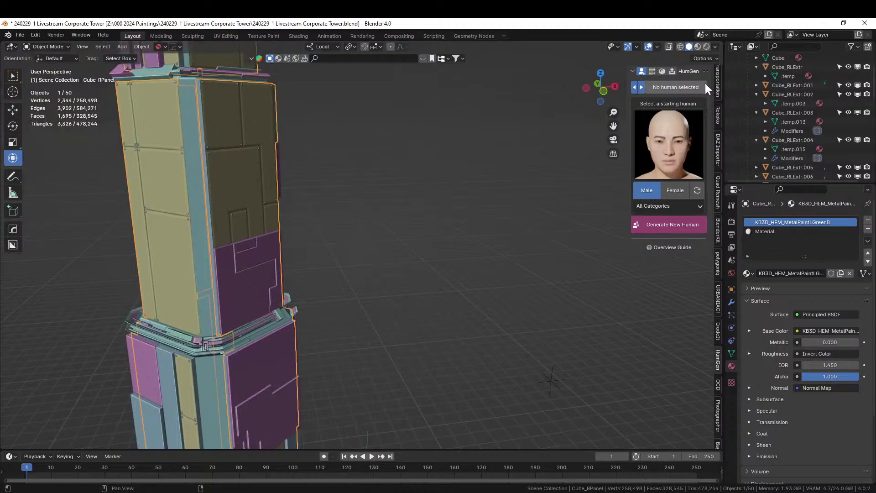
{"action": "left_click", "coordinate": [705, 47]}
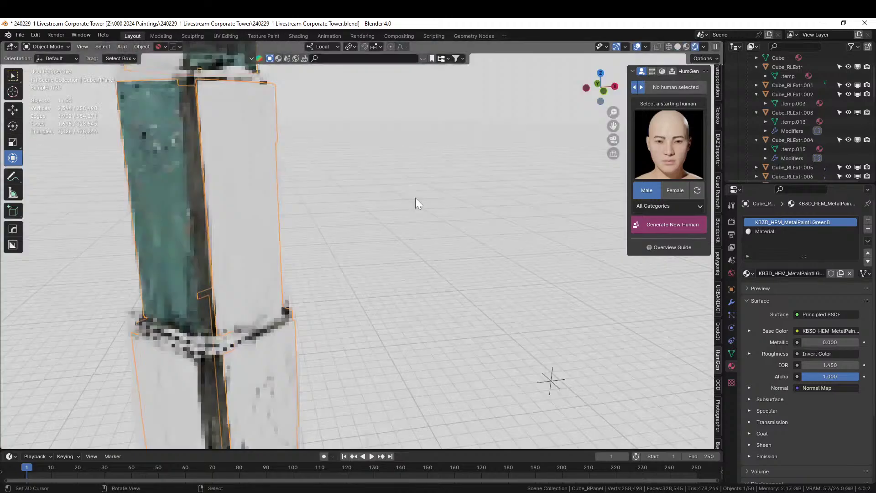
{"action": "scroll", "coordinate": [347, 191], "scroll_direction": "down", "scroll_amount": 5}
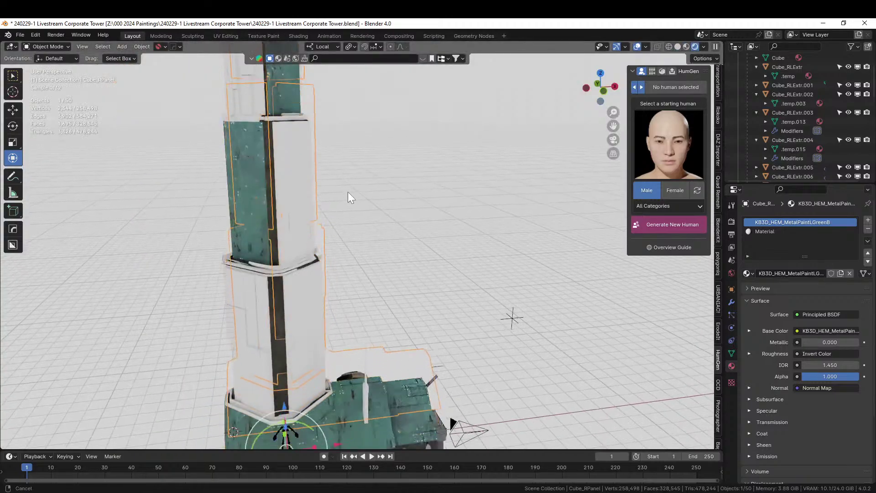
{"action": "left_click", "coordinate": [768, 232]}
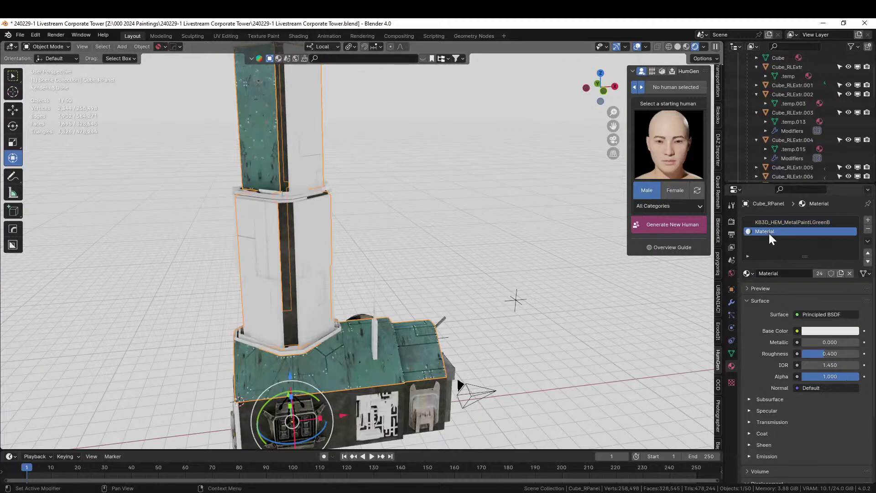
{"action": "left_click", "coordinate": [868, 229]}
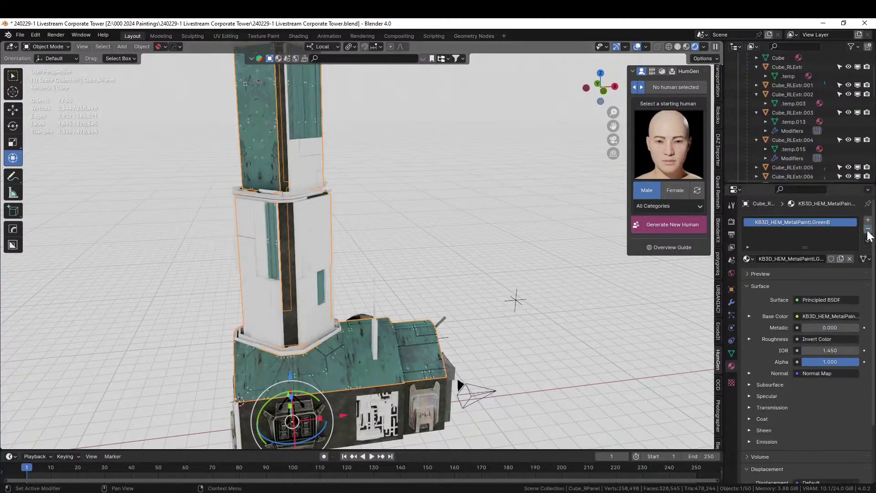
Step: Unwrap the faces of the joined Cube_RPanel with Cube Projection and check the painted metal on the tower
{"action": "middle_click_drag", "start_coordinate": [423, 229], "coordinate": [357, 338]}
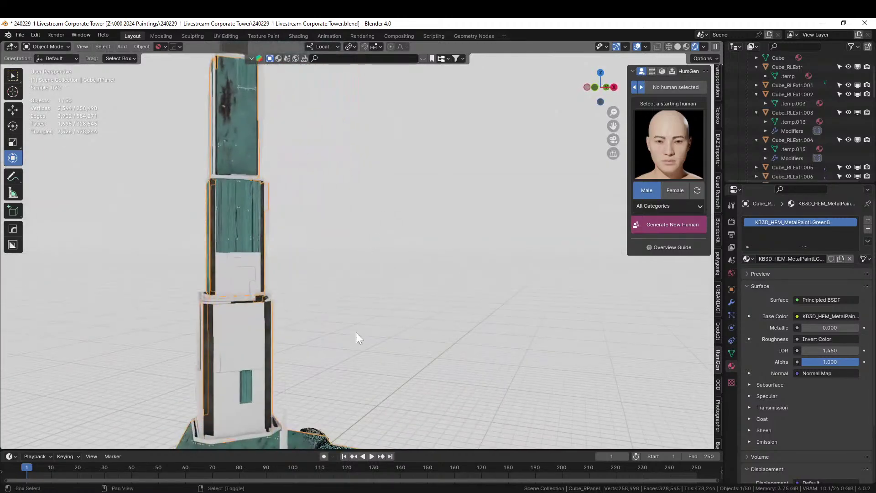
{"action": "key", "text": "Tab"}
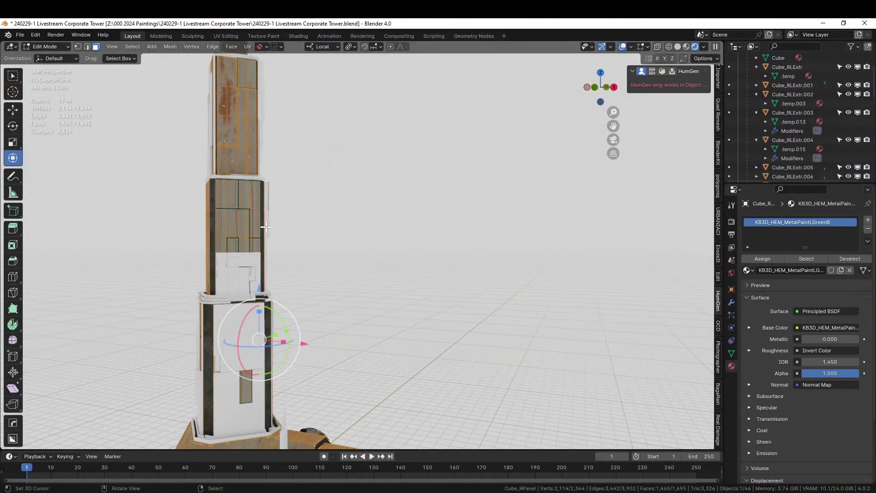
{"action": "key", "text": "u"}
{"action": "left_click", "coordinate": [265, 227]}
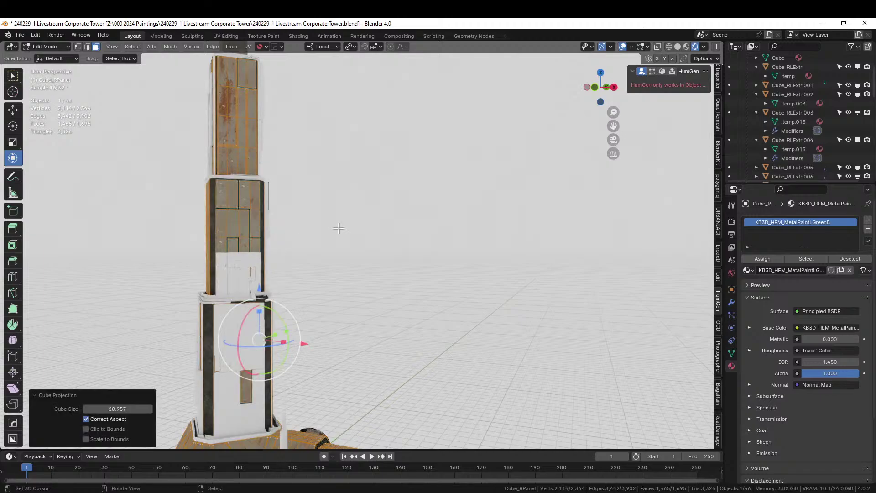
{"action": "key", "text": "Tab"}
{"action": "scroll", "coordinate": [343, 228], "scroll_direction": "down", "scroll_amount": 1}
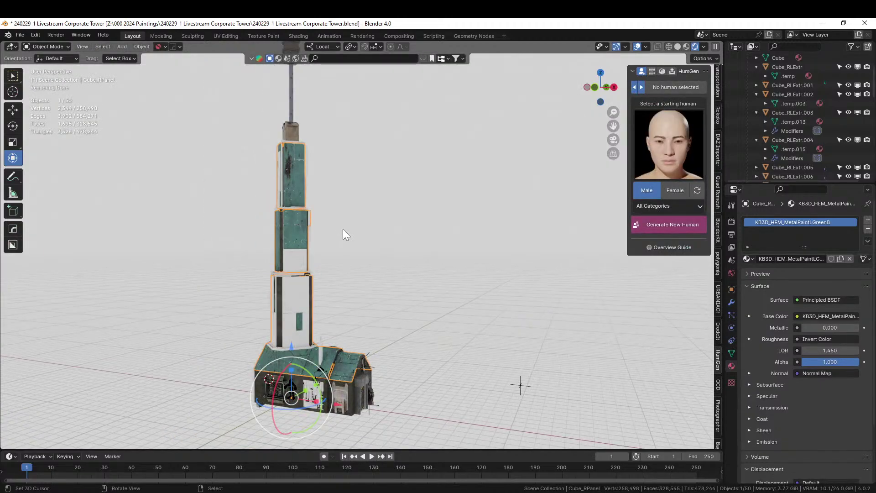
{"action": "middle_click_drag", "start_coordinate": [343, 228], "coordinate": [395, 227]}
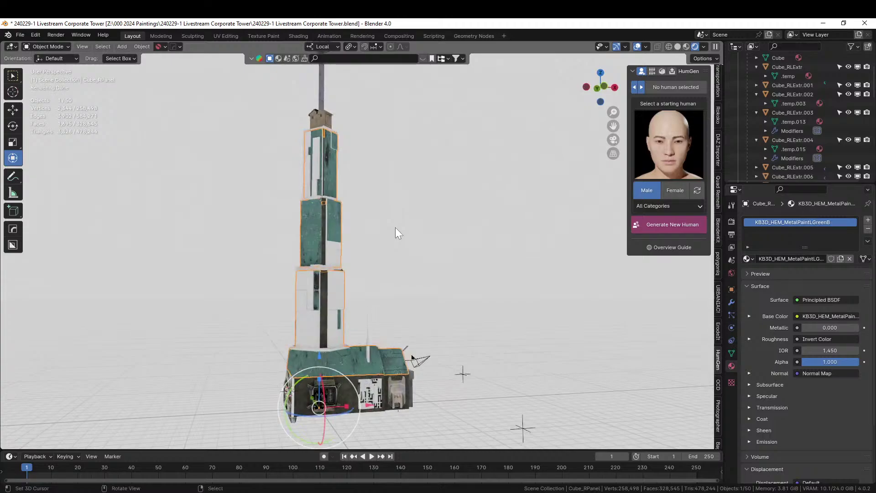
{"action": "scroll", "coordinate": [395, 227], "scroll_direction": "up", "scroll_amount": 2}
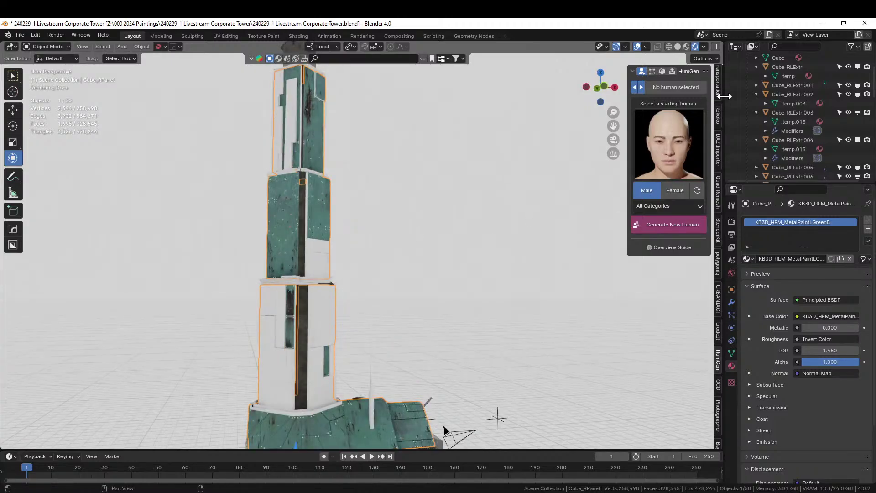
Step: Collapse the expanded Cube_RLExtr entries in the object hierarchy, keeping the parent Cube expanded
{"action": "left_click", "coordinate": [756, 85]}
{"action": "left_click", "coordinate": [756, 103]}
{"action": "left_click", "coordinate": [755, 113]}
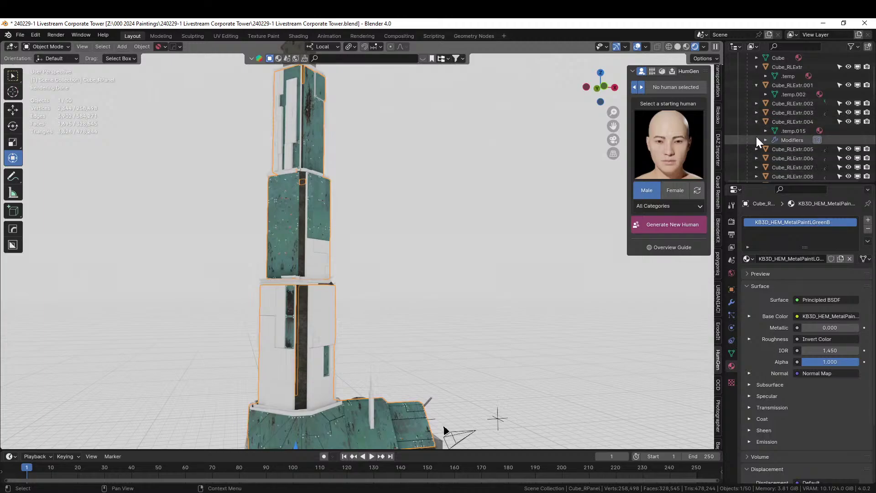
{"action": "left_click", "coordinate": [754, 122]}
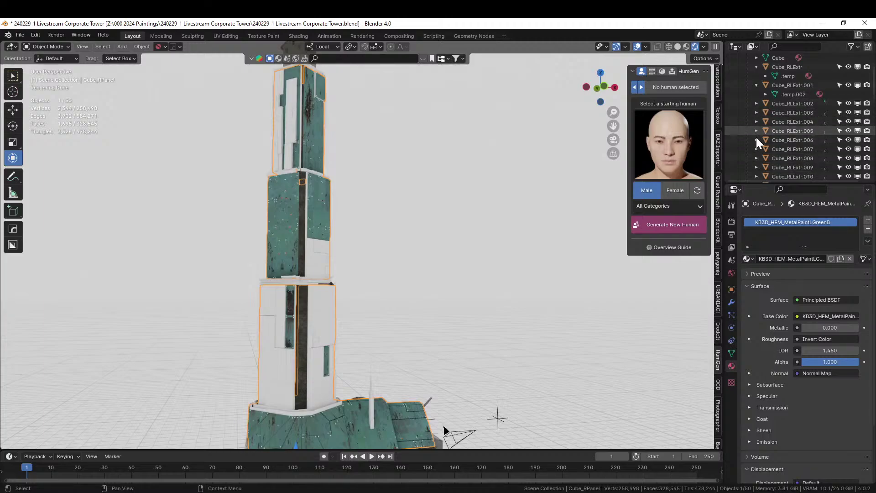
{"action": "left_click", "coordinate": [755, 86]}
{"action": "left_click", "coordinate": [754, 67]}
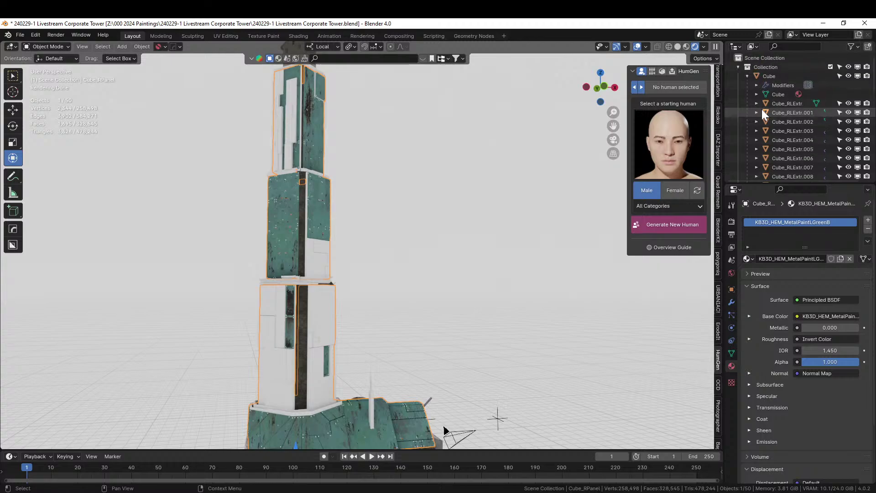
{"action": "scroll", "coordinate": [762, 111], "scroll_direction": "up", "scroll_amount": 2}
{"action": "left_click", "coordinate": [747, 76]}
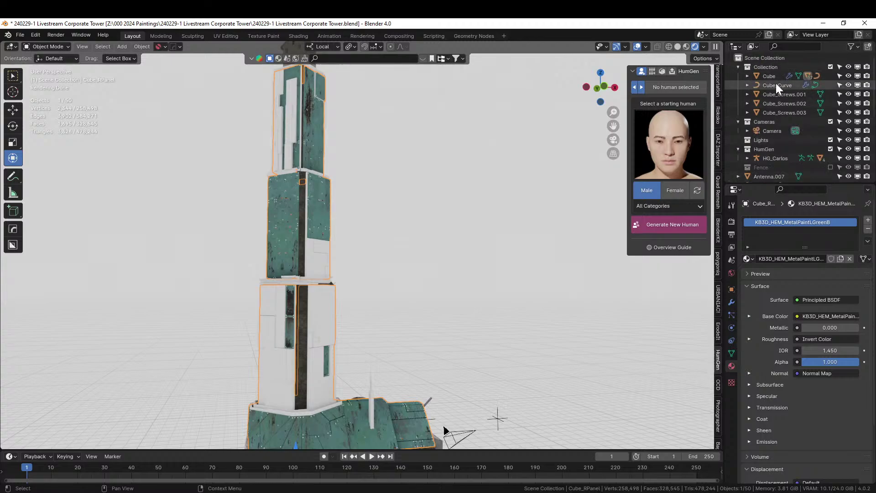
{"action": "left_click", "coordinate": [747, 76]}
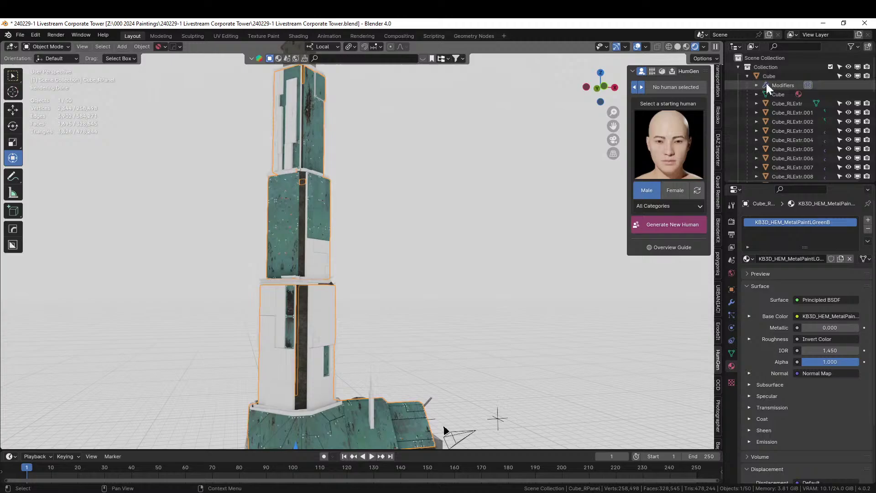
Step: Select all the tower extrusion objects in the hierarchy, from Cube_RLExtr through Cube_RLExtr.014
{"action": "left_click", "coordinate": [795, 103]}
{"action": "scroll", "coordinate": [800, 131], "scroll_direction": "down", "scroll_amount": 4}
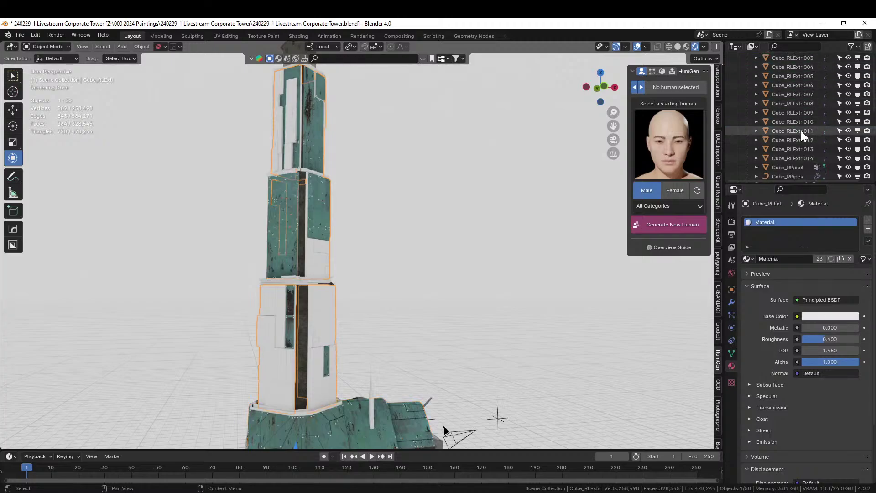
{"action": "left_click", "coordinate": [795, 158], "text": "shift"}
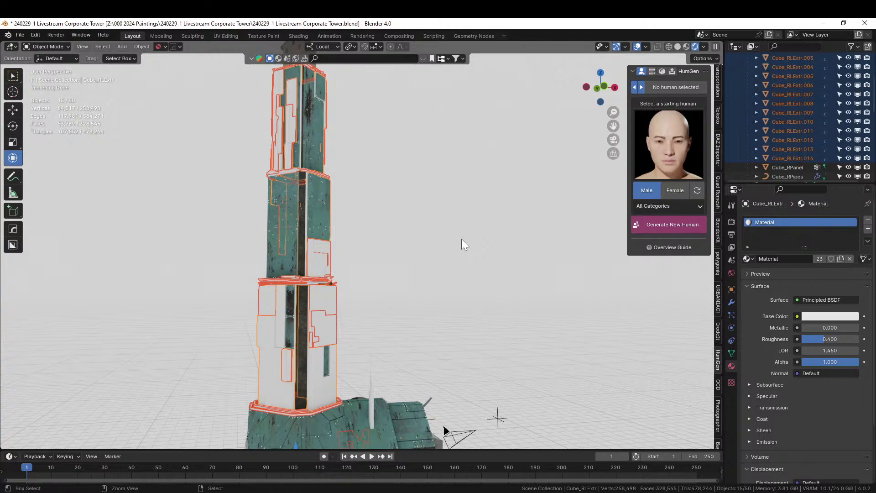
{"action": "key", "text": "ctrl+j"}
{"action": "middle_click_drag", "start_coordinate": [461, 239], "coordinate": [440, 279]}
{"action": "key", "text": "ctrl+z"}
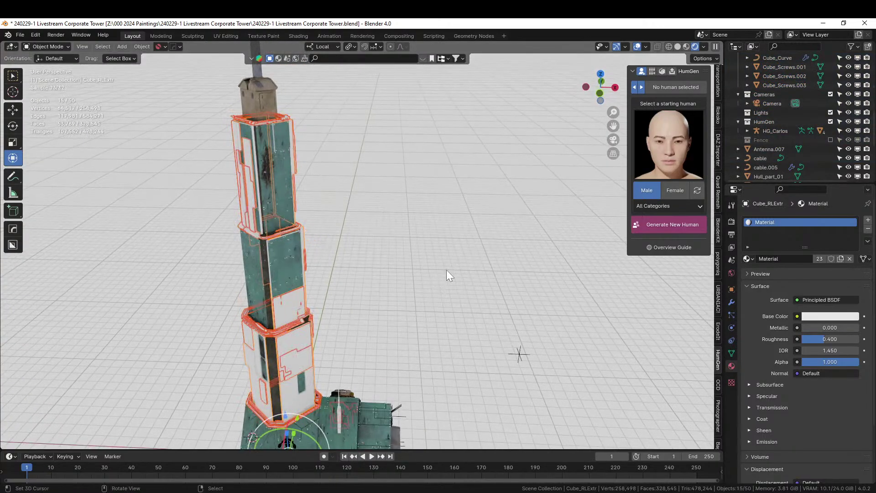
Step: Apply the modifiers of the selected Cube_RLExtr objects and join them into one object
{"action": "key", "text": "q"}
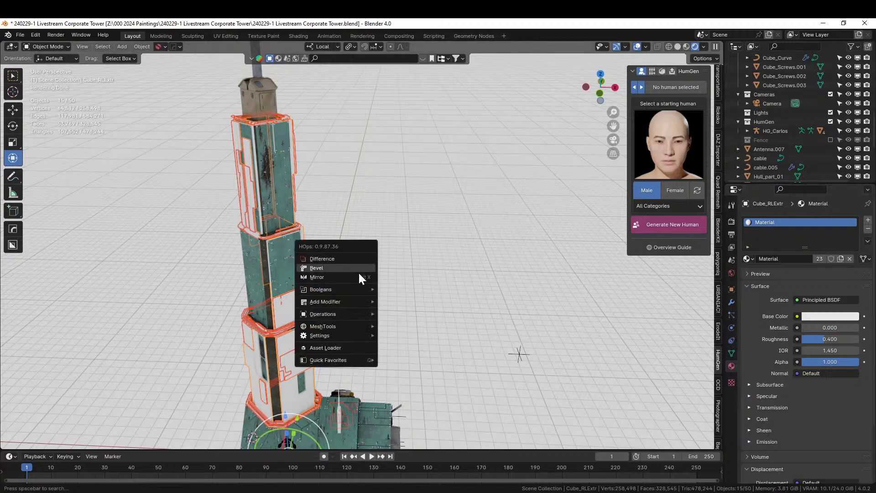
{"action": "mouse_move", "coordinate": [346, 301]}
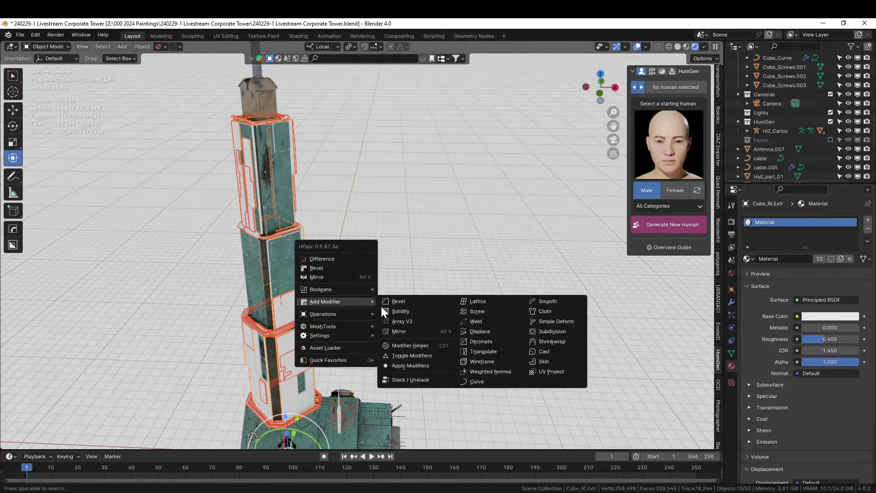
{"action": "left_click", "coordinate": [420, 366]}
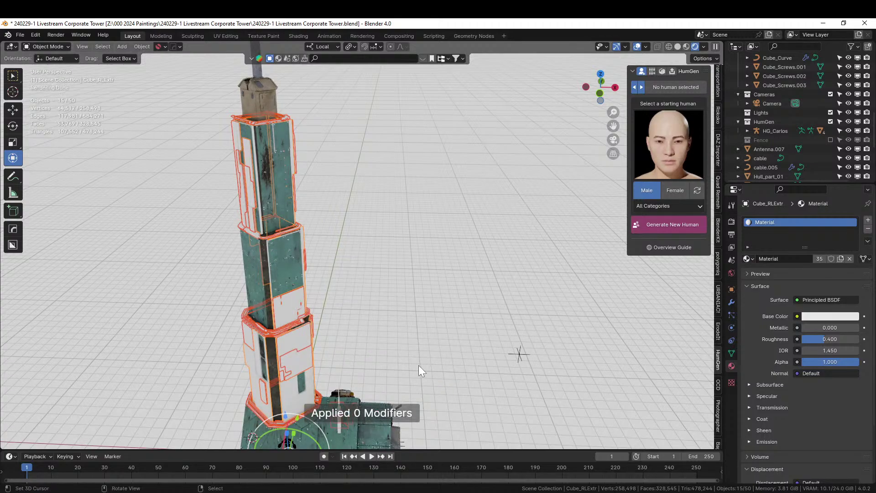
{"action": "key", "text": "ctrl+j"}
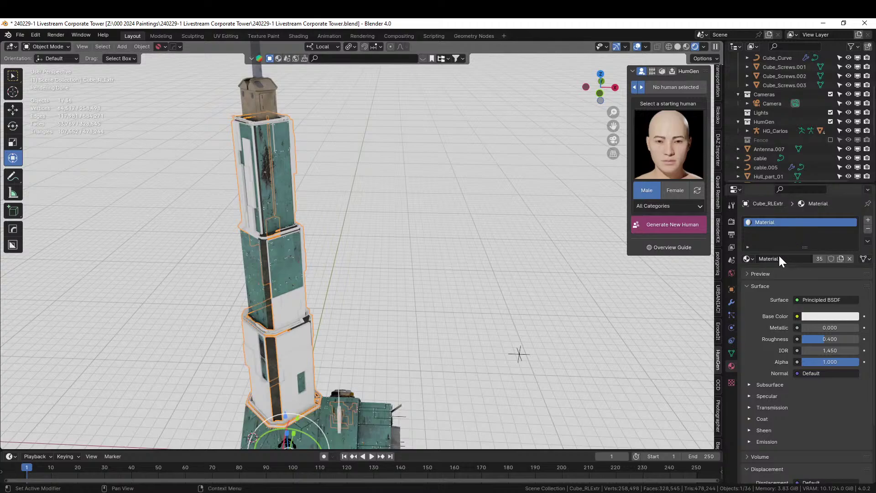
{"action": "left_click", "coordinate": [748, 259]}
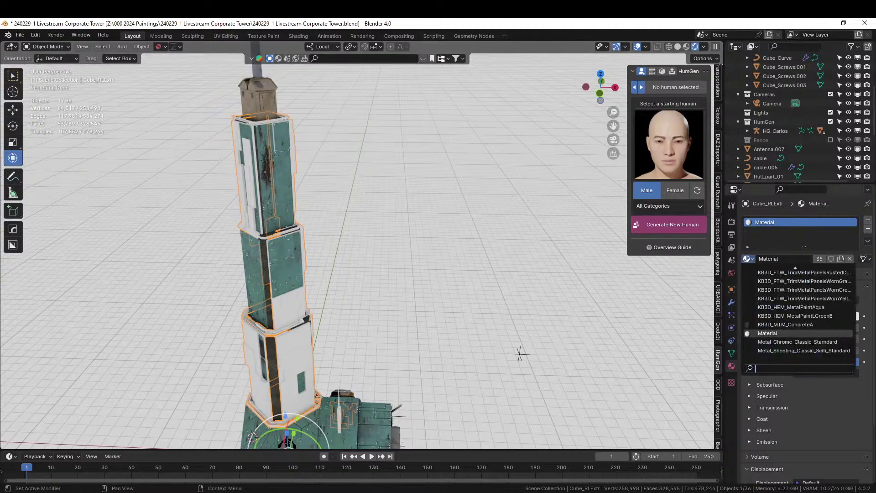
{"action": "type", "text": "blu"}
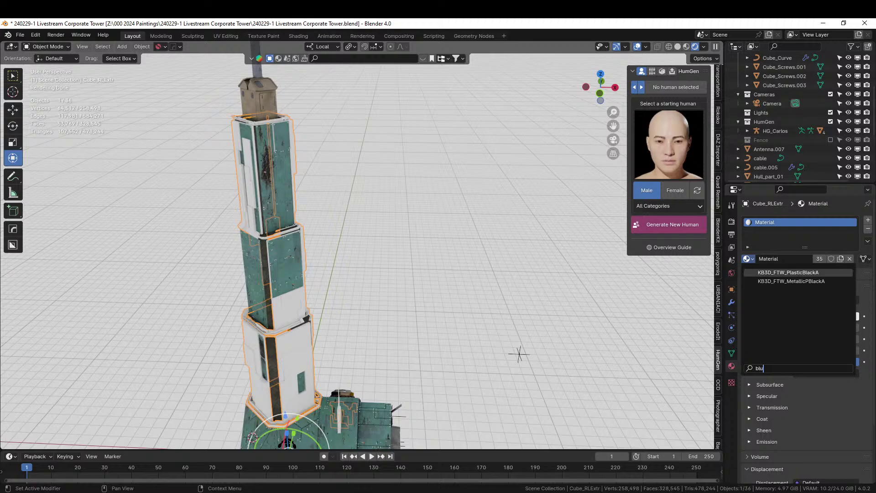
{"action": "key", "text": "Down"}
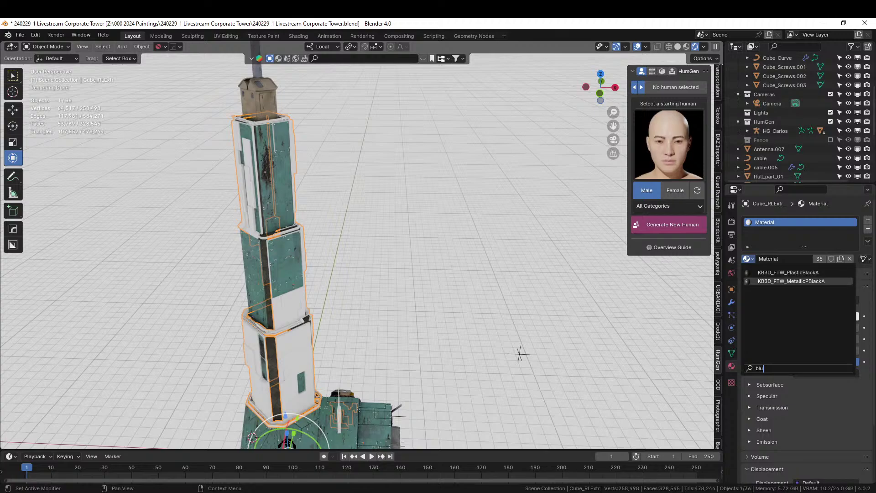
{"action": "left_click", "coordinate": [282, 259]}
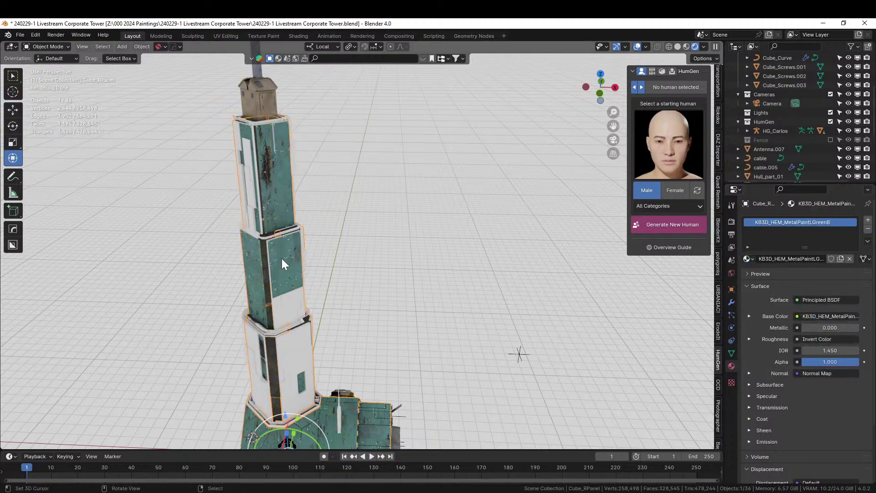
{"action": "left_click", "coordinate": [278, 352]}
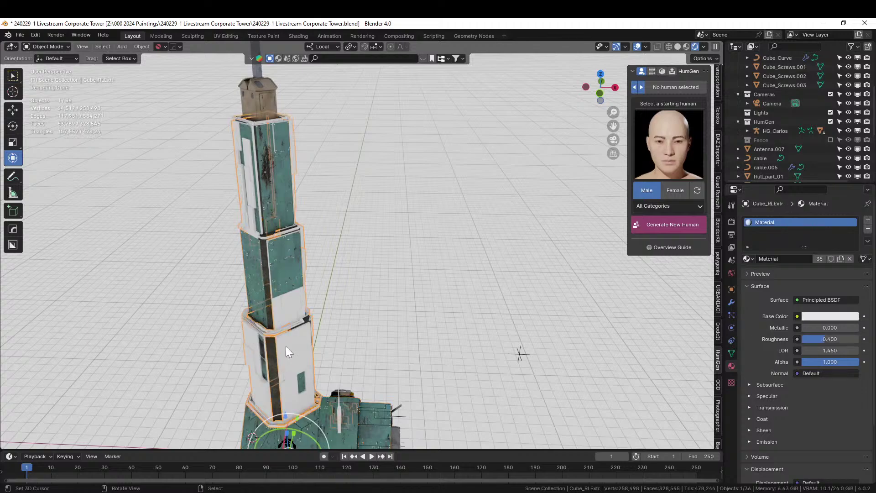
Step: Replace the default Material on the joined Cube_RLExtr with KB3D_HEM_MetalPaintLGreenB
{"action": "left_click", "coordinate": [748, 258]}
{"action": "type", "text": "gre"}
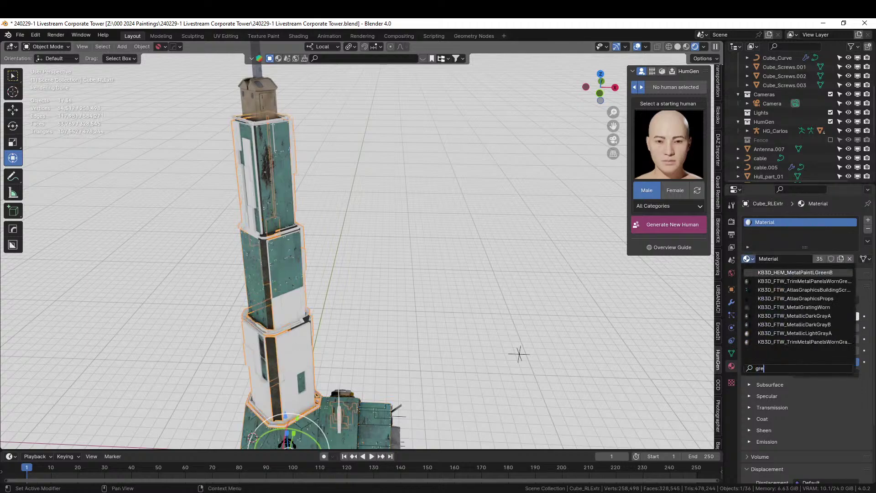
{"action": "left_click", "coordinate": [795, 272]}
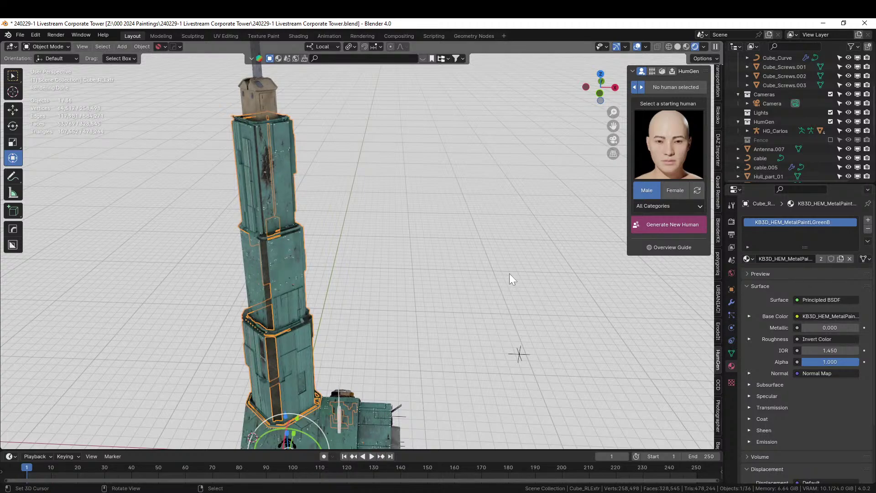
Step: Unwrap all faces of the joined Cube_RLExtr wall panels with Cube Projection
{"action": "middle_click_drag", "start_coordinate": [442, 284], "coordinate": [417, 248]}
{"action": "scroll", "coordinate": [446, 256], "scroll_direction": "down", "scroll_amount": 2}
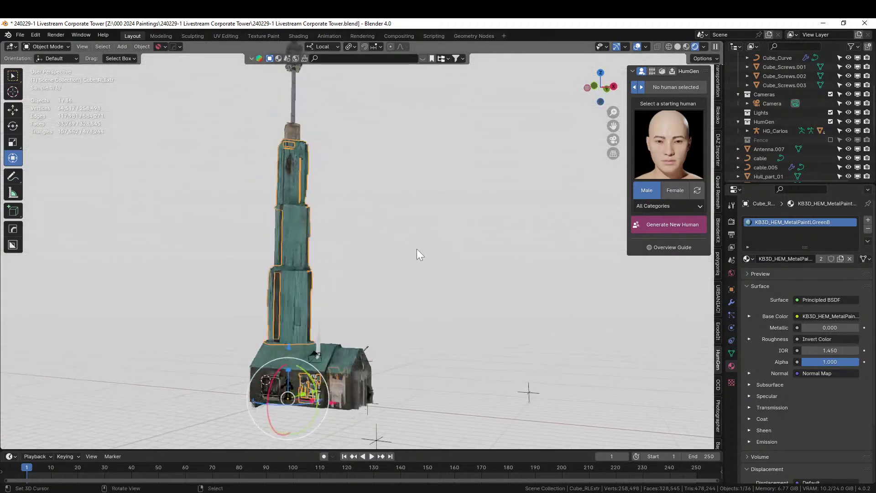
{"action": "scroll", "coordinate": [417, 248], "scroll_direction": "up", "scroll_amount": 3}
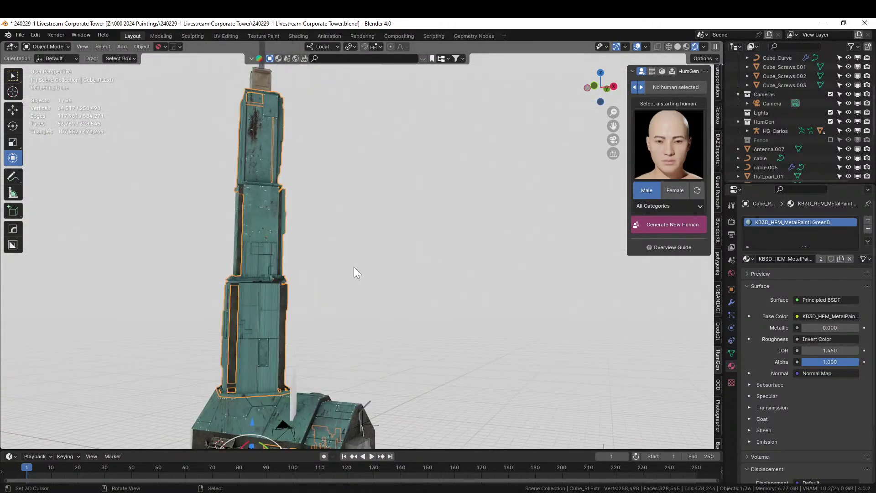
{"action": "key", "text": "Tab"}
{"action": "key", "text": "a"}
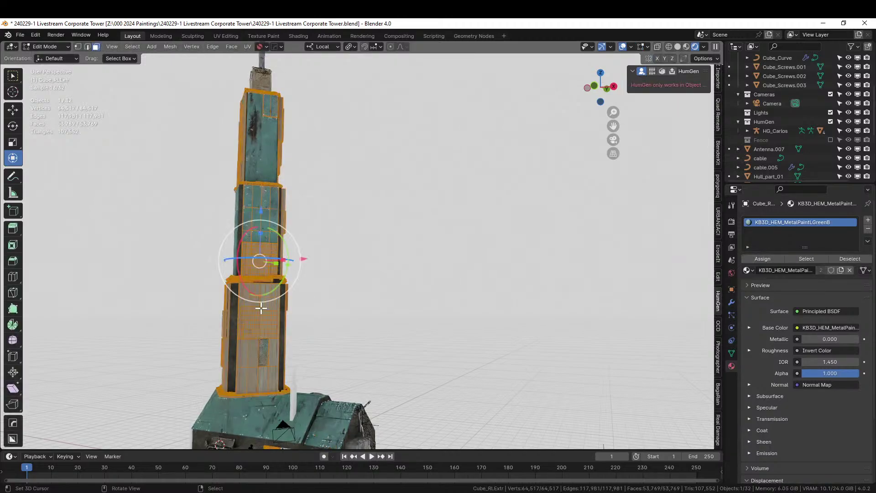
{"action": "key", "text": "u"}
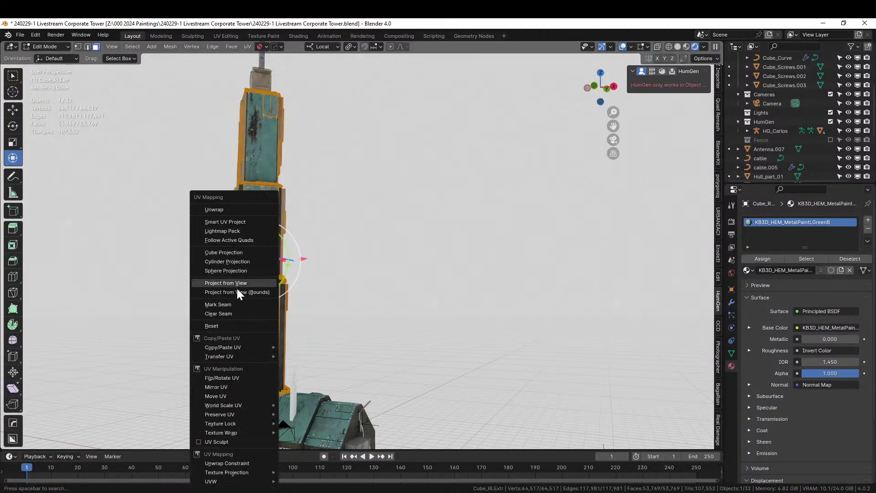
{"action": "left_click", "coordinate": [237, 257]}
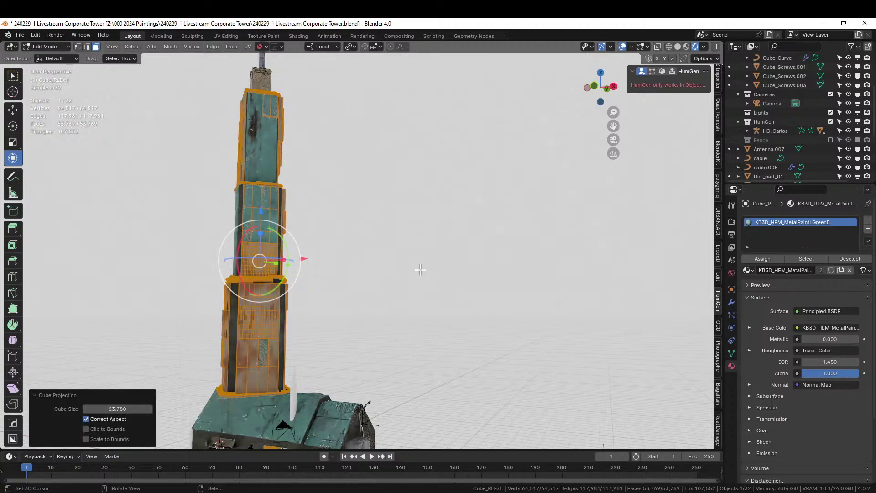
{"action": "key", "text": "Tab"}
Step: Replace the KB3D_FTW_MetallicPBeigeA material of the lamp-post antenna on the tower's top with KB3D_HEM_MetalPaintLGreenB
{"action": "middle_click_drag", "start_coordinate": [420, 269], "coordinate": [382, 48]}
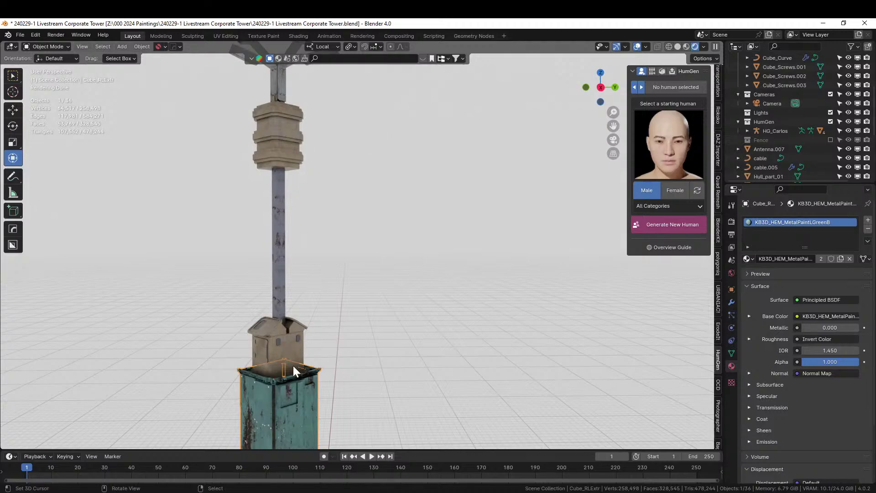
{"action": "left_click", "coordinate": [283, 343]}
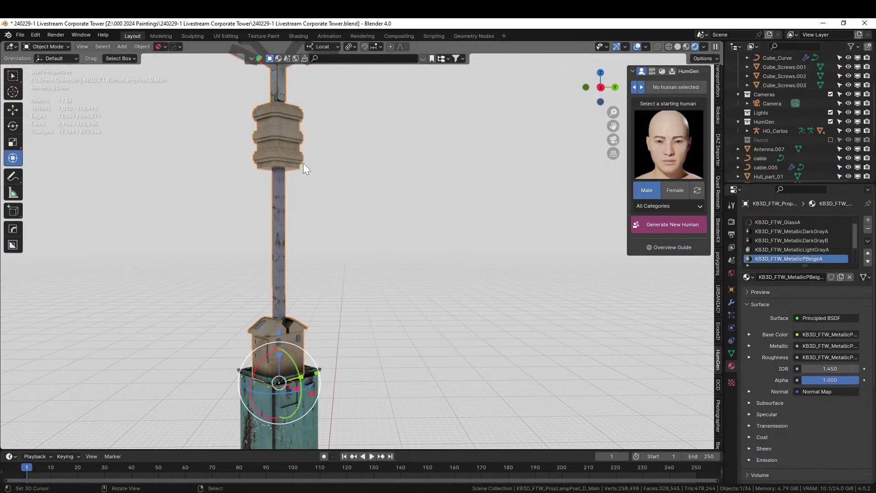
{"action": "key", "text": "Tab"}
{"action": "left_click", "coordinate": [282, 123]}
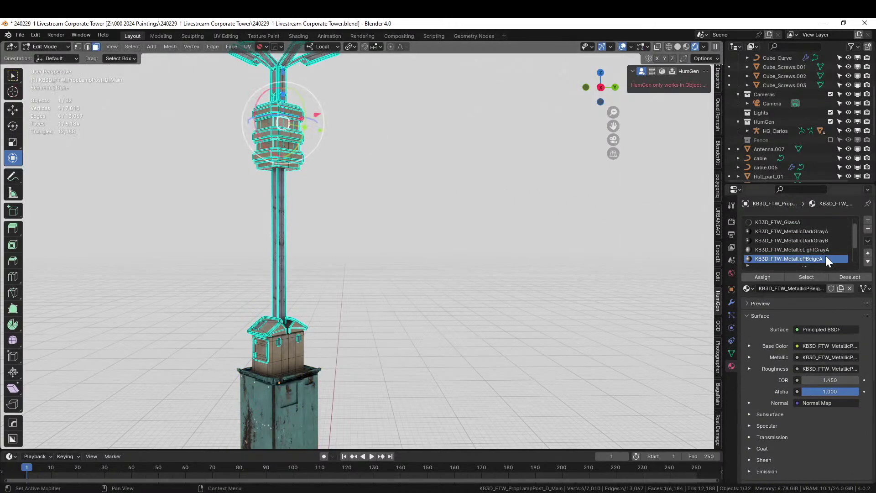
{"action": "left_click", "coordinate": [749, 287]}
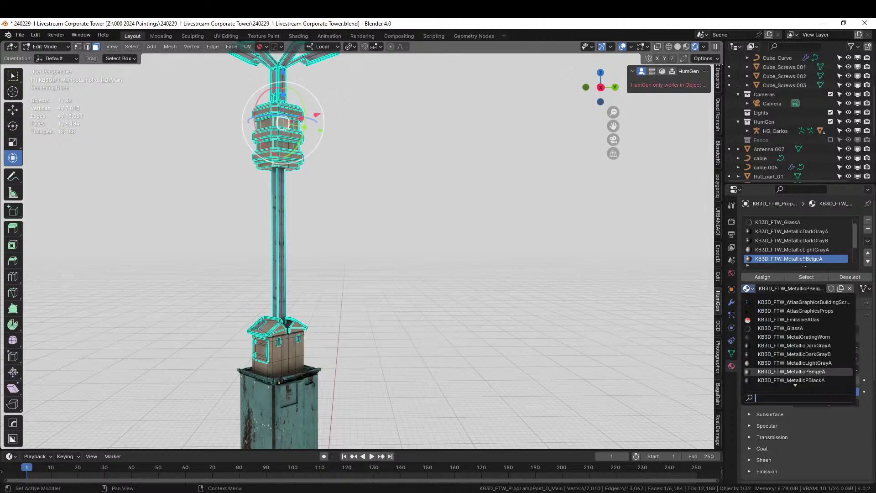
{"action": "type", "text": "gre"}
{"action": "left_click", "coordinate": [793, 302]}
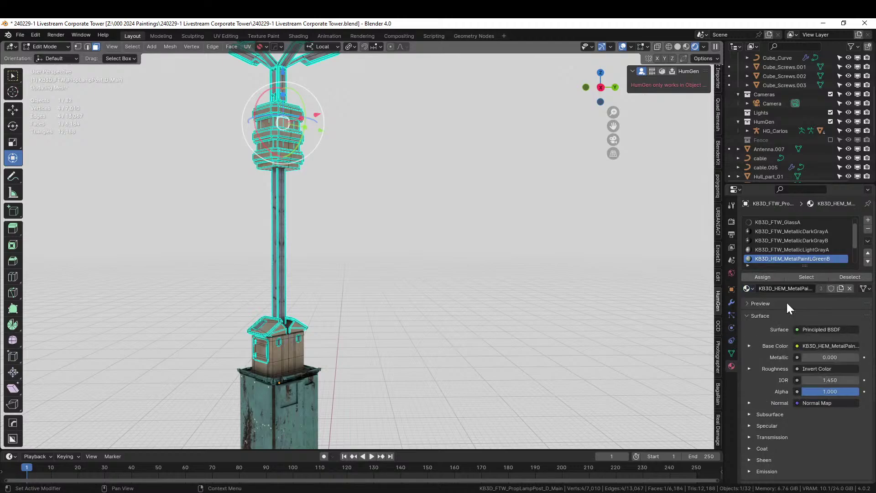
{"action": "key", "text": "Tab"}
Step: Examine the green painted metal on the antenna and tower, then the roofs and entrance of the base building
{"action": "scroll", "coordinate": [387, 263], "scroll_direction": "down", "scroll_amount": 1}
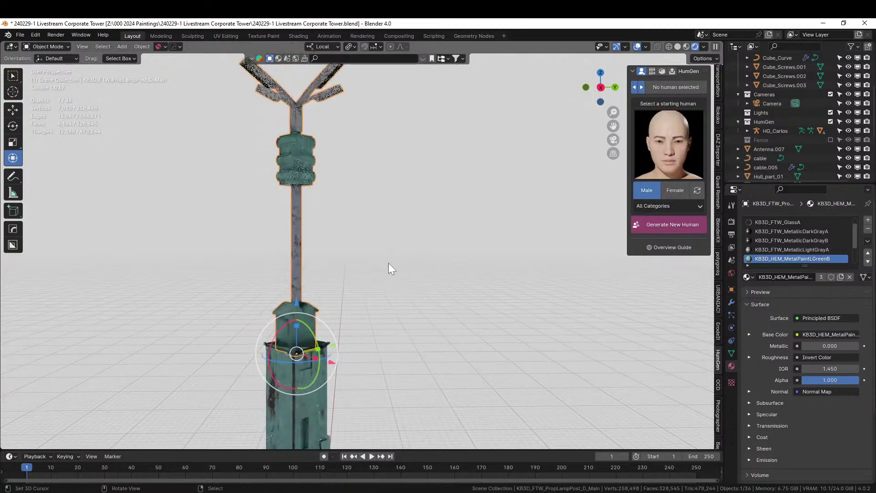
{"action": "middle_click_drag", "start_coordinate": [388, 263], "coordinate": [460, 357], "text": "shift"}
{"action": "scroll", "coordinate": [368, 175], "scroll_direction": "down", "scroll_amount": 2}
{"action": "scroll", "coordinate": [369, 175], "scroll_direction": "down", "scroll_amount": 3}
{"action": "scroll", "coordinate": [414, 370], "scroll_direction": "up", "scroll_amount": 4}
{"action": "scroll", "coordinate": [389, 378], "scroll_direction": "up", "scroll_amount": 3}
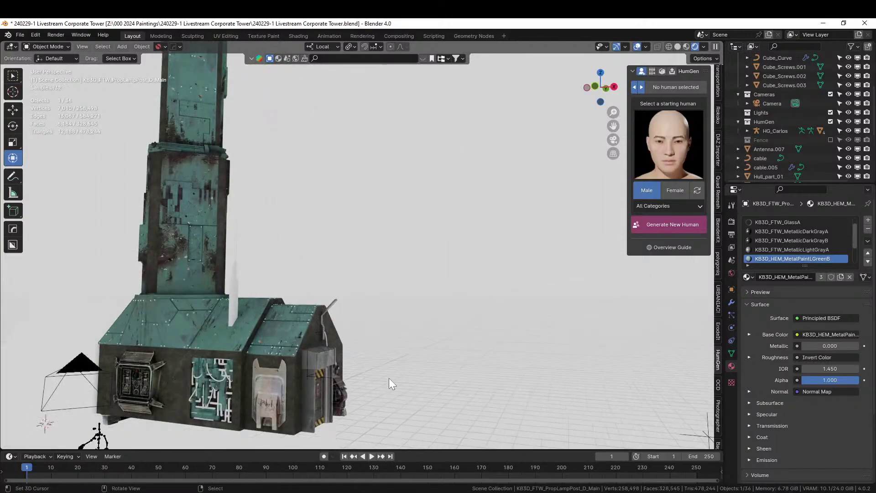
{"action": "middle_click_drag", "start_coordinate": [388, 378], "coordinate": [434, 270], "text": "shift"}
{"action": "scroll", "coordinate": [429, 296], "scroll_direction": "up", "scroll_amount": 3}
{"action": "scroll", "coordinate": [425, 311], "scroll_direction": "down", "scroll_amount": 3}
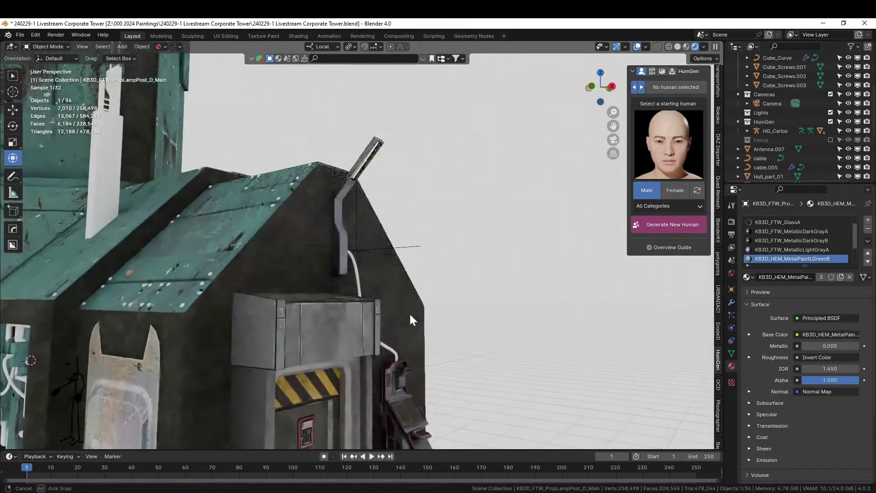
Step: Replace the worn trim metal panel material on the entrance door's outer frame with KB3D_HEM_MetalPaintLGreenB
{"action": "middle_click_drag", "start_coordinate": [409, 313], "coordinate": [335, 187]}
{"action": "left_click", "coordinate": [330, 180]}
{"action": "key", "text": "Tab"}
{"action": "left_click", "coordinate": [329, 178]}
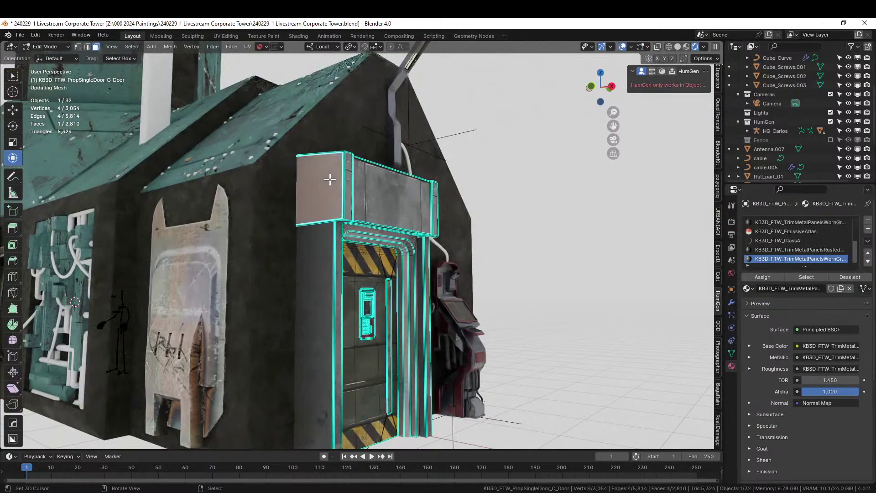
{"action": "left_click", "coordinate": [750, 288]}
{"action": "type", "text": "gree"}
{"action": "left_click", "coordinate": [796, 302]}
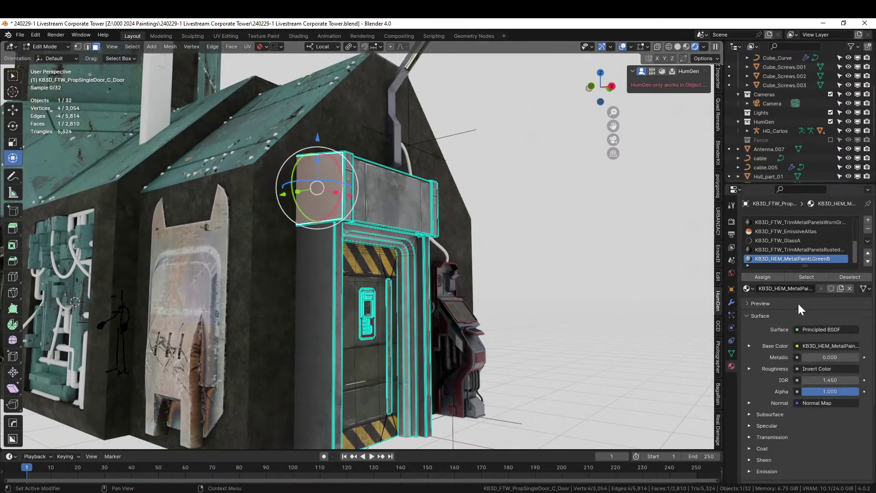
{"action": "key", "text": "Tab"}
{"action": "middle_click_drag", "start_coordinate": [564, 292], "coordinate": [539, 277]}
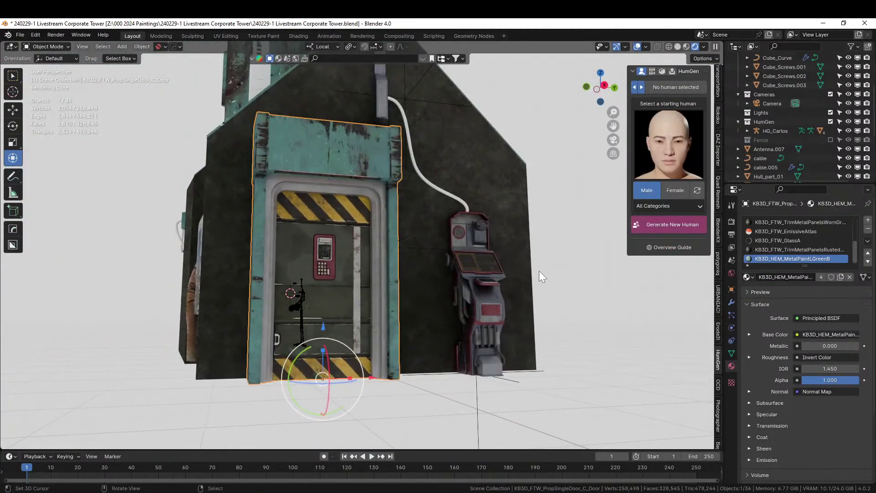
{"action": "scroll", "coordinate": [539, 272], "scroll_direction": "up", "scroll_amount": 4}
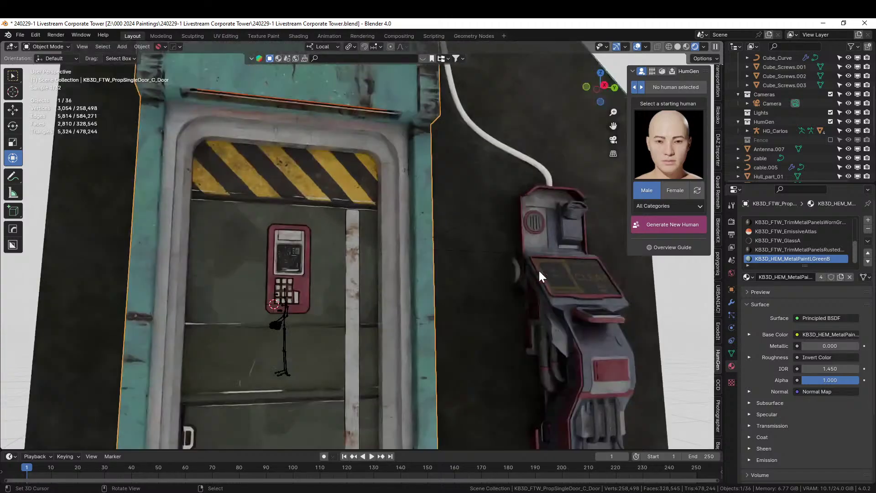
{"action": "left_click", "coordinate": [398, 144]}
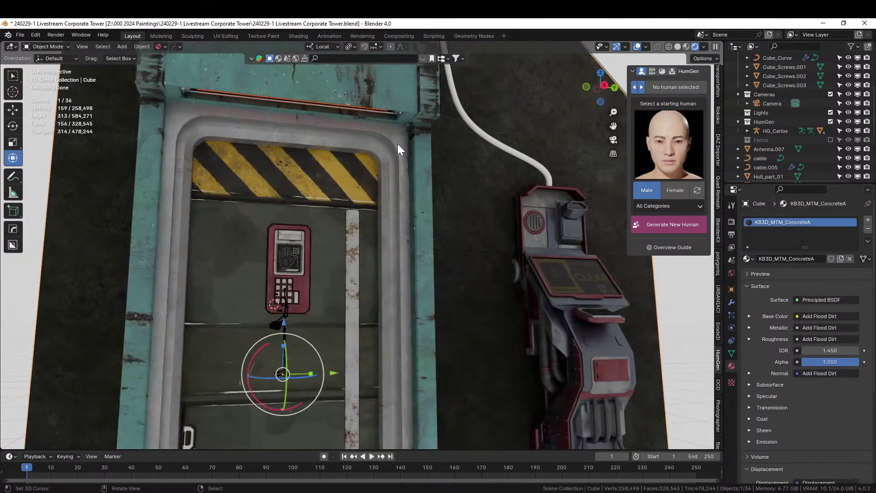
{"action": "key", "text": "Tab"}
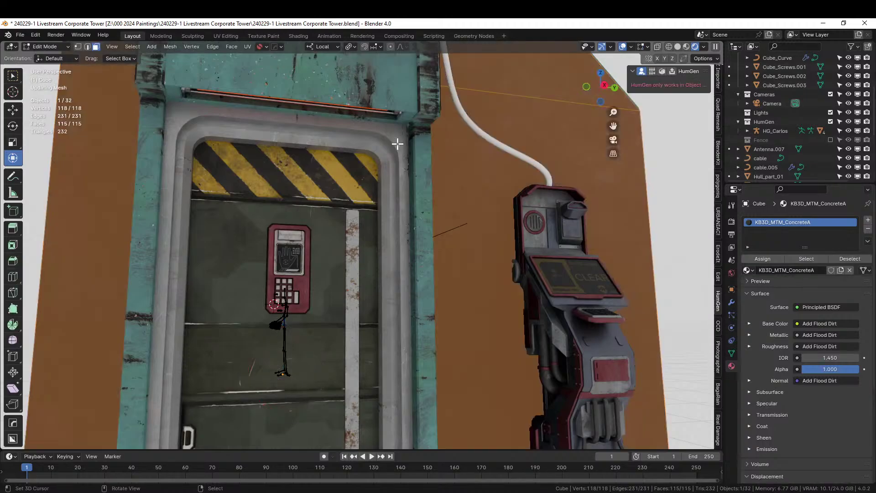
{"action": "left_click", "coordinate": [381, 141]}
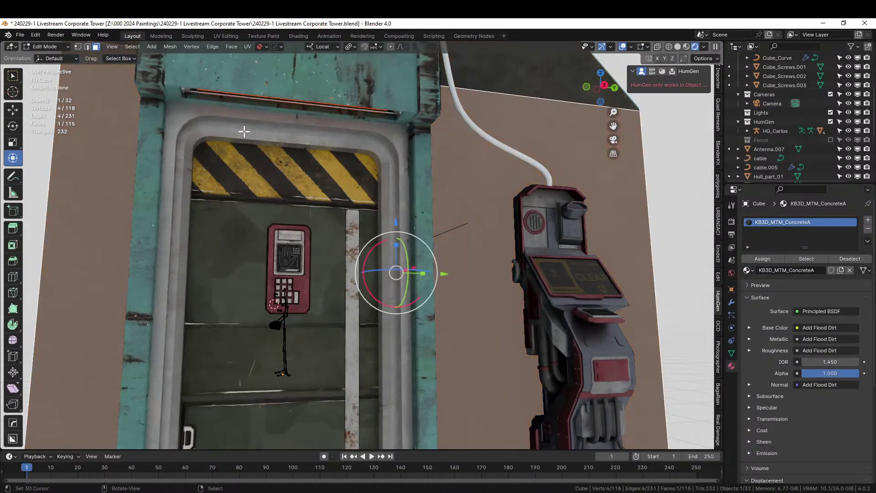
{"action": "key", "text": "Tab"}
Step: Open the entrance door's KB3D_FTW_MetallicPWhiteA material in the Shading workspace and make room between its texture nodes and the Principled BSDF
{"action": "right_click", "coordinate": [166, 124]}
{"action": "key", "text": "Tab"}
{"action": "right_click", "coordinate": [167, 124]}
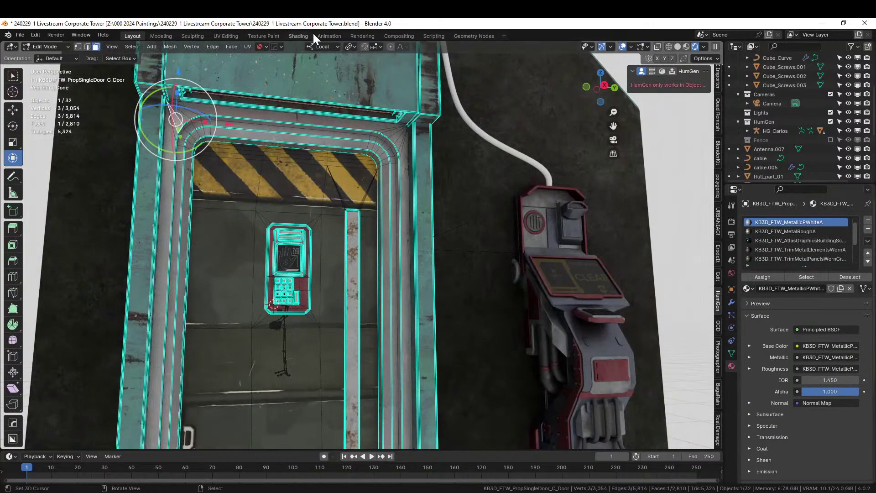
{"action": "left_click", "coordinate": [297, 36]}
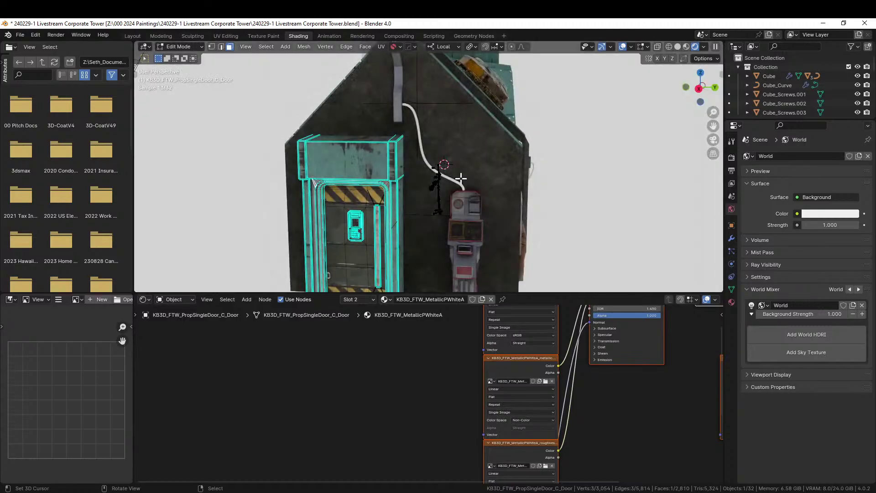
{"action": "key", "text": "Tab"}
{"action": "middle_click_drag", "start_coordinate": [598, 389], "coordinate": [415, 463]}
{"action": "scroll", "coordinate": [434, 395], "scroll_direction": "down", "scroll_amount": 2}
{"action": "left_click_drag", "start_coordinate": [409, 332], "coordinate": [585, 466]}
{"action": "left_click_drag", "start_coordinate": [434, 356], "coordinate": [627, 369]}
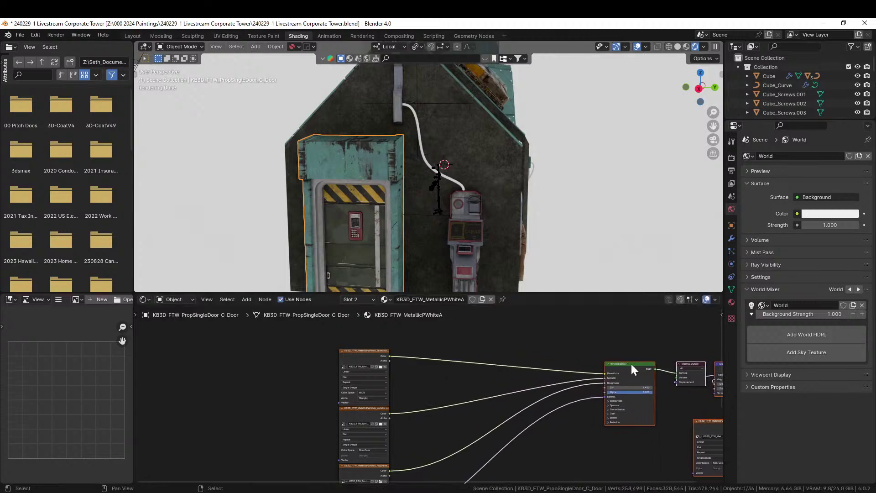
Step: Add the Add Flood Dirt node group and place it above the links running from the textures to the Principled BSDF
{"action": "key", "text": "shift+a"}
{"action": "left_click", "coordinate": [513, 368]}
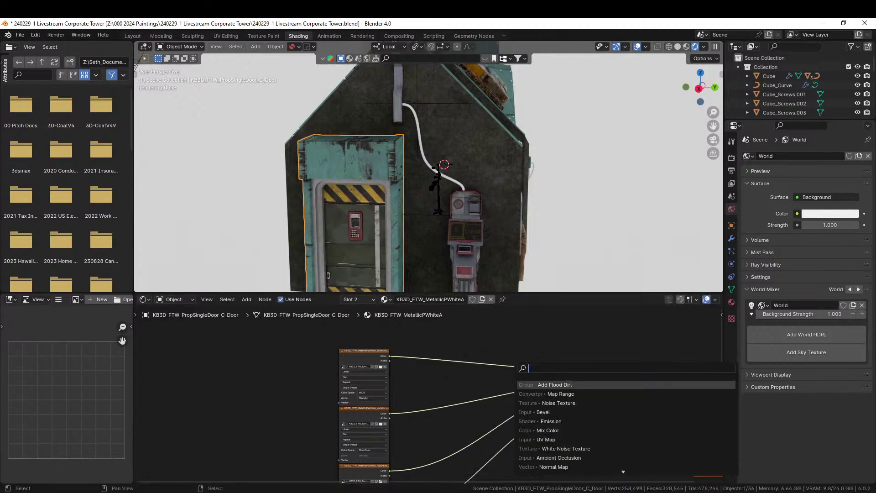
{"action": "type", "text": "flood"}
{"action": "key", "text": "Return"}
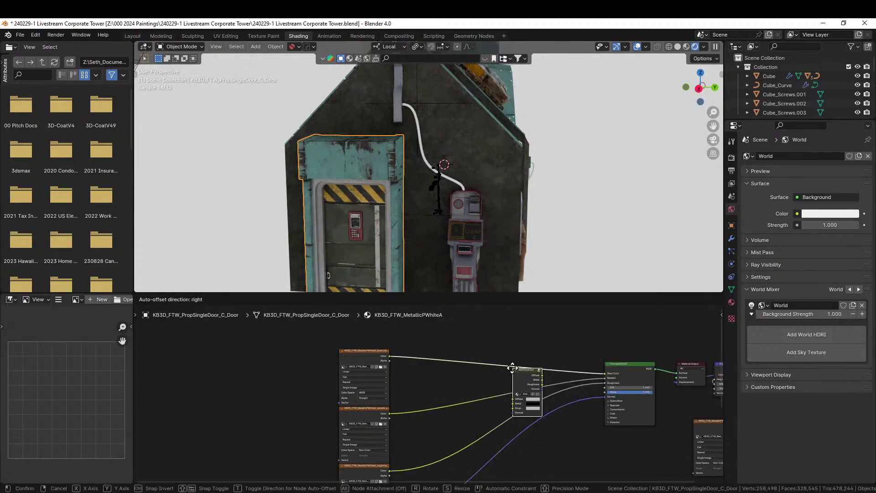
{"action": "left_click", "coordinate": [548, 323]}
{"action": "middle_click_drag", "start_coordinate": [619, 351], "coordinate": [562, 388]}
{"action": "scroll", "coordinate": [561, 389], "scroll_direction": "up", "scroll_amount": 1}
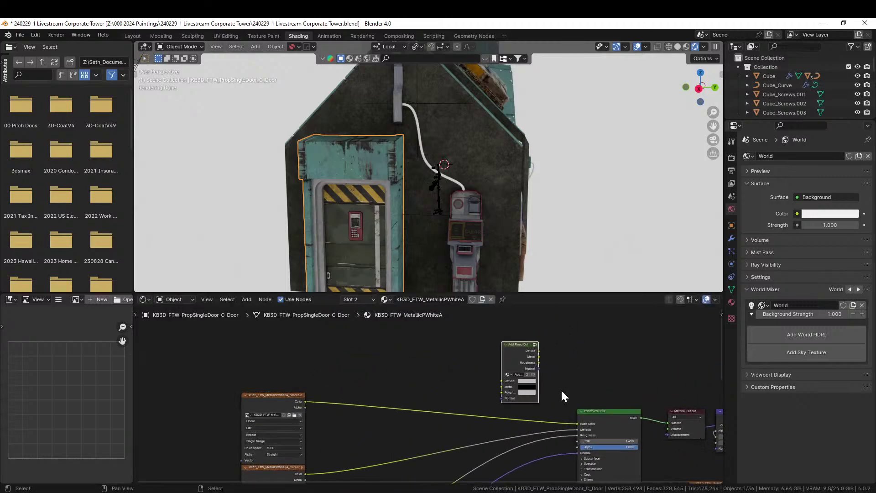
Step: Reroute the base color, metallic, roughness and normal links from the Principled BSDF into the matching Add Flood Dirt inputs
{"action": "left_click_drag", "start_coordinate": [578, 423], "coordinate": [502, 380]}
{"action": "left_click_drag", "start_coordinate": [576, 429], "coordinate": [505, 388]}
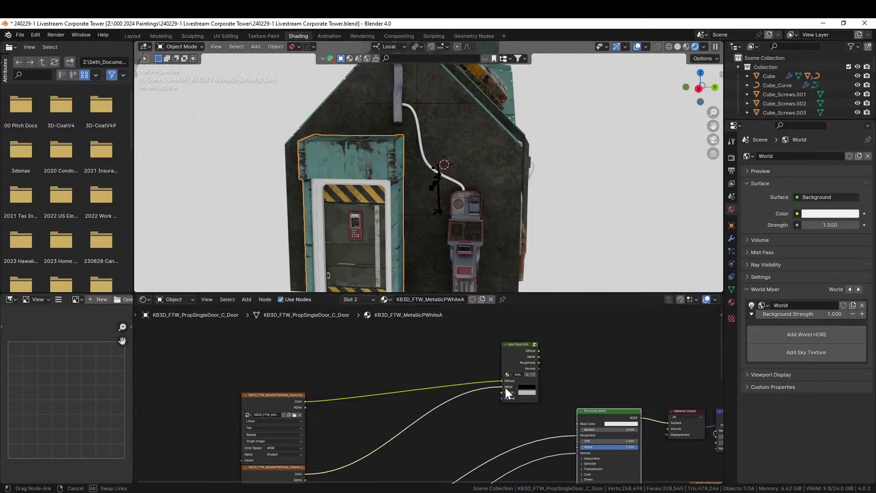
{"action": "left_click_drag", "start_coordinate": [576, 435], "coordinate": [502, 392]}
{"action": "left_click_drag", "start_coordinate": [577, 452], "coordinate": [502, 398]}
Step: Connect the Diffuse, Metal, Roughness and Normal outputs of Add Flood Dirt to the matching Principled BSDF inputs
{"action": "left_click_drag", "start_coordinate": [538, 351], "coordinate": [575, 428]}
{"action": "left_click_drag", "start_coordinate": [539, 363], "coordinate": [580, 437]}
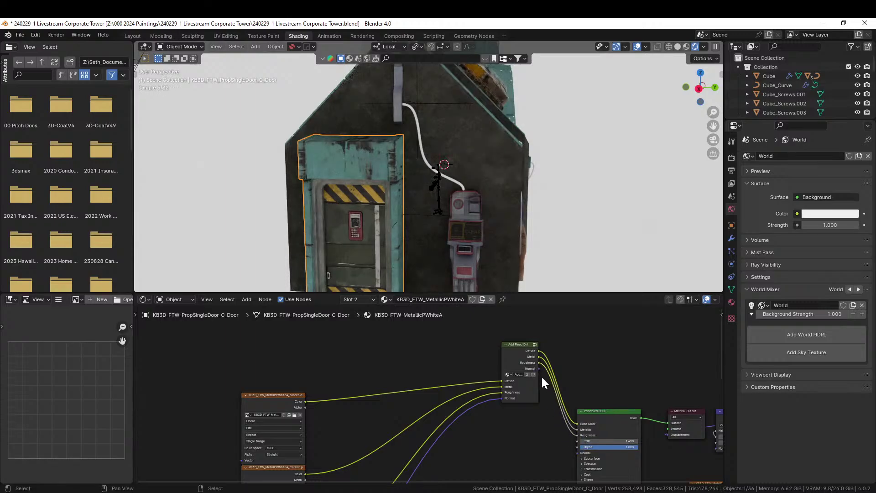
{"action": "left_click_drag", "start_coordinate": [538, 368], "coordinate": [576, 456]}
{"action": "left_click", "coordinate": [538, 366]}
{"action": "left_click_drag", "start_coordinate": [538, 368], "coordinate": [579, 452]}
Step: Check the dirt on the entrance door's frame up close and save the file
{"action": "scroll", "coordinate": [401, 245], "scroll_direction": "up", "scroll_amount": 4}
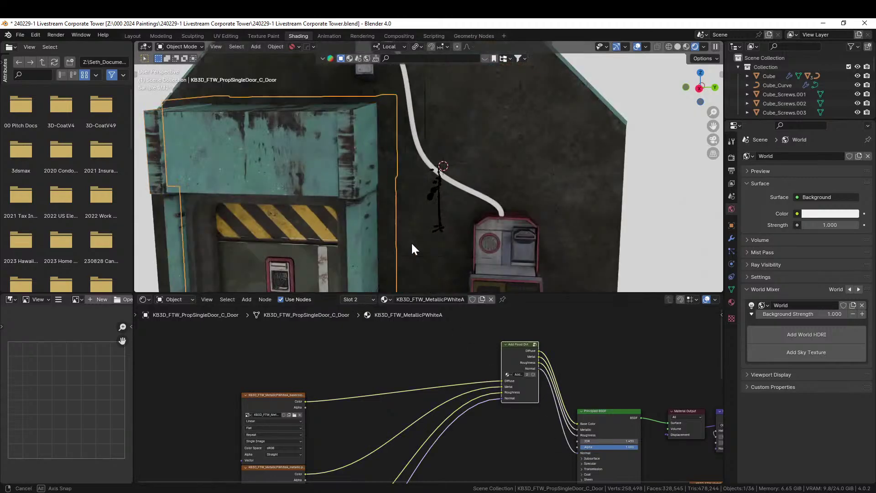
{"action": "middle_click_drag", "start_coordinate": [412, 241], "coordinate": [433, 188]}
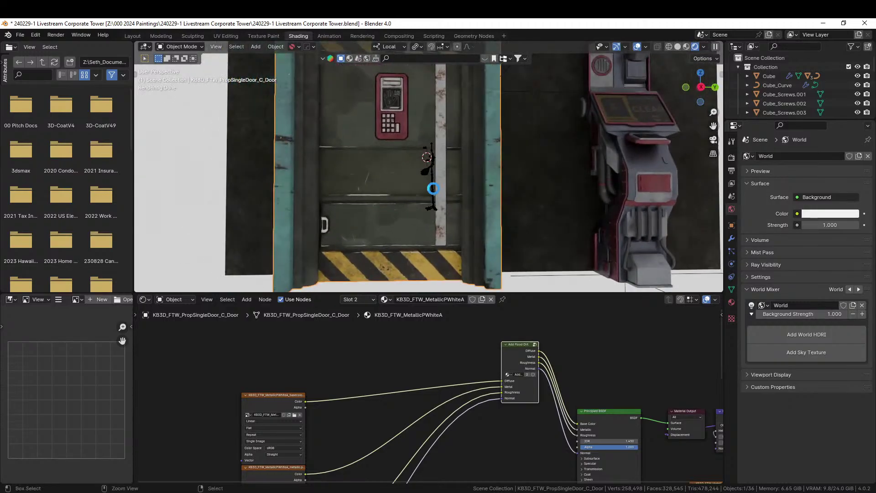
{"action": "key", "text": "ctrl+s"}
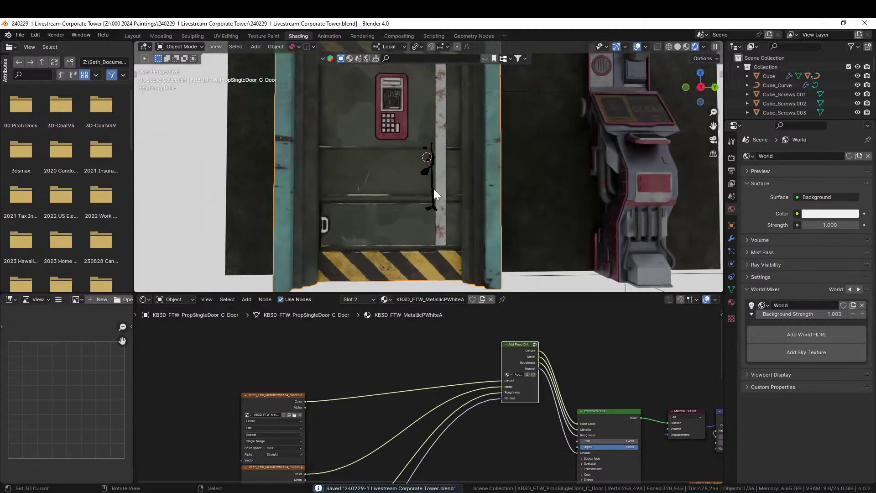
Step: Assign the Metal_Sheeting_Classic_Scifi_Standard material to the antenna standing on the base building's roof
{"action": "scroll", "coordinate": [434, 188], "scroll_direction": "down", "scroll_amount": 4}
{"action": "middle_click_drag", "start_coordinate": [437, 182], "coordinate": [501, 251]}
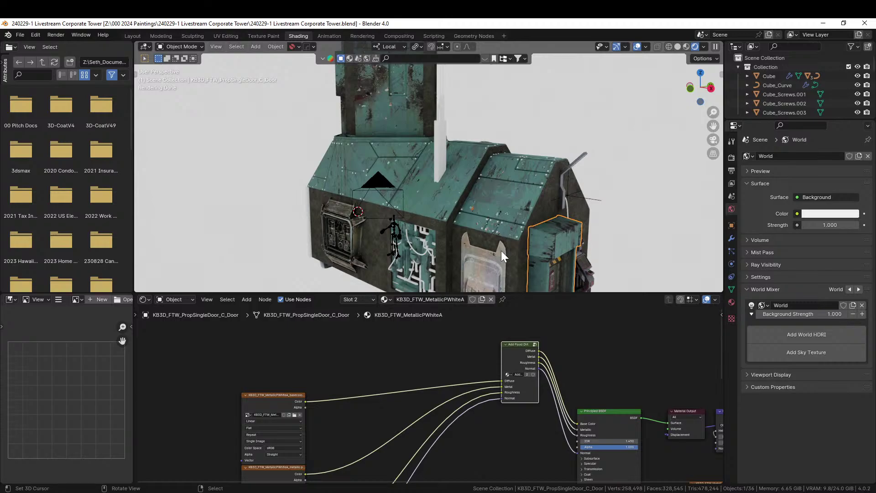
{"action": "scroll", "coordinate": [501, 250], "scroll_direction": "up", "scroll_amount": 4}
{"action": "middle_click_drag", "start_coordinate": [501, 251], "coordinate": [571, 228]}
{"action": "middle_click_drag", "start_coordinate": [475, 225], "coordinate": [571, 164]}
{"action": "left_click", "coordinate": [432, 213]}
{"action": "left_click", "coordinate": [563, 157]}
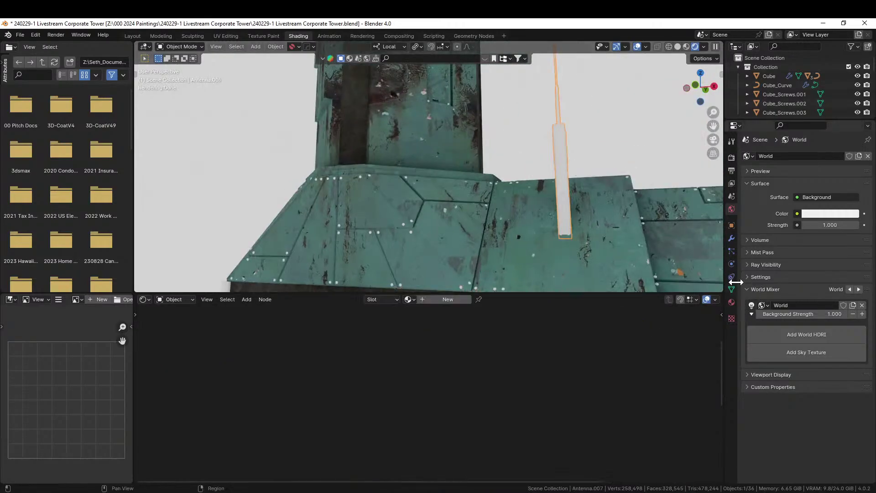
{"action": "left_click", "coordinate": [732, 238]}
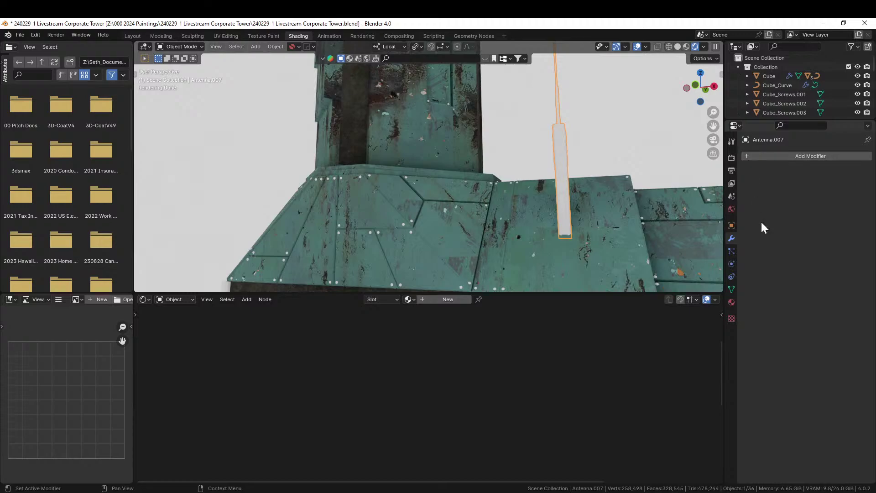
{"action": "left_click", "coordinate": [731, 302]}
{"action": "left_click", "coordinate": [747, 195]}
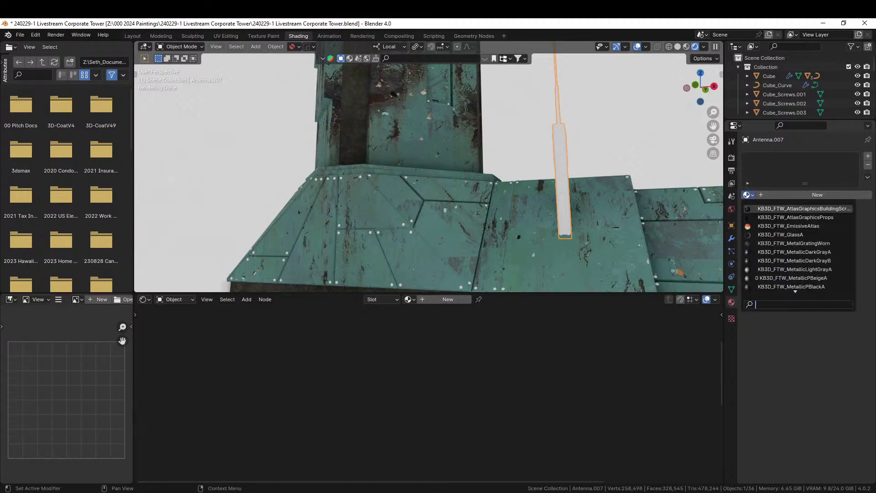
{"action": "type", "text": "sheet"}
{"action": "key", "text": "Return"}
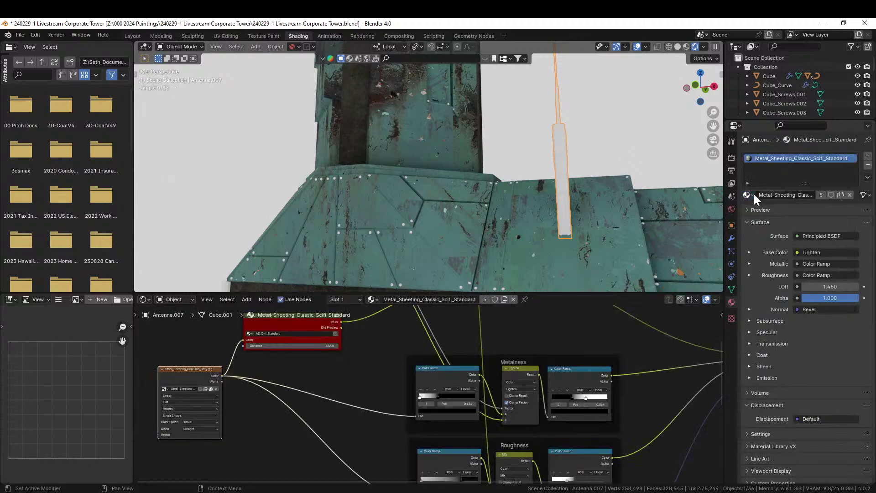
{"action": "middle_click_drag", "start_coordinate": [545, 165], "coordinate": [495, 170]}
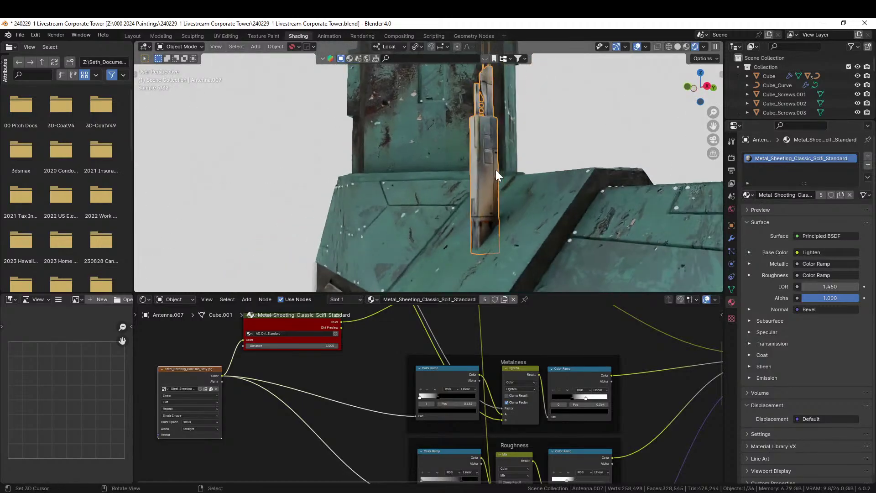
Step: Replace the metal sheeting material of the mirrored Panel_25 beside the entrance door with KB3D_HEM_MetalPaintLGreenB
{"action": "scroll", "coordinate": [495, 170], "scroll_direction": "down", "scroll_amount": 3}
{"action": "scroll", "coordinate": [495, 170], "scroll_direction": "down", "scroll_amount": 4}
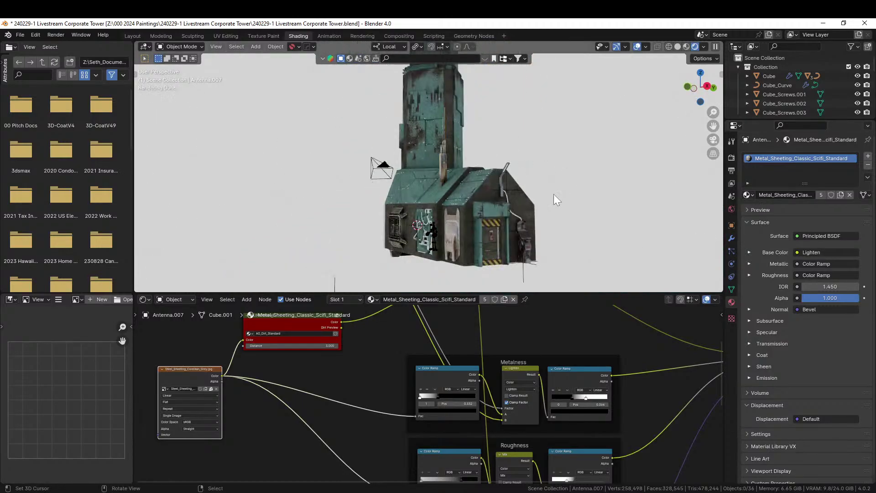
{"action": "left_click", "coordinate": [455, 232]}
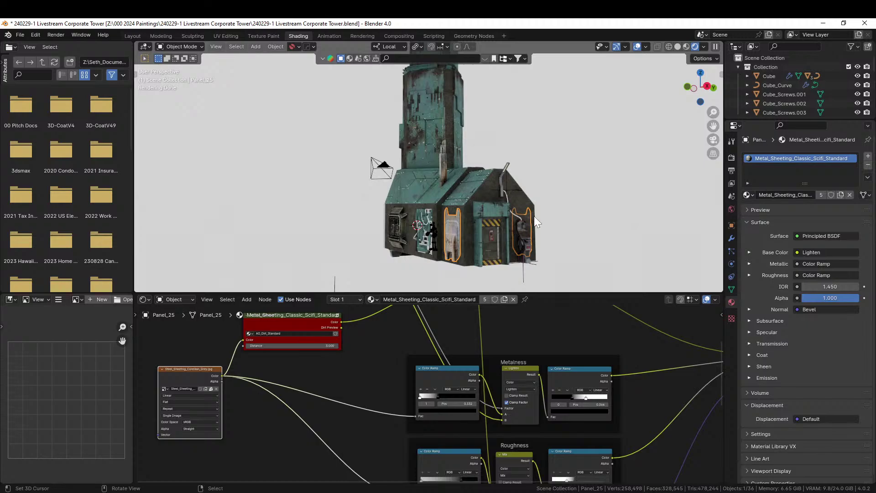
{"action": "scroll", "coordinate": [533, 215], "scroll_direction": "up", "scroll_amount": 2}
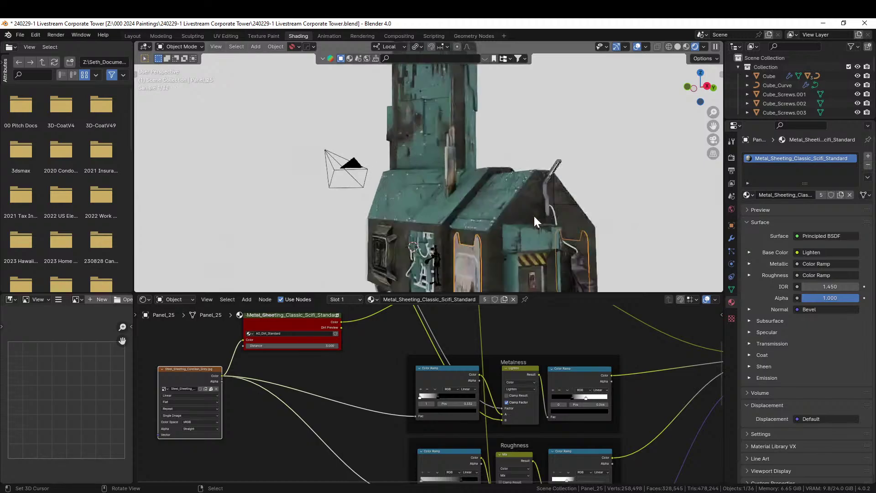
{"action": "left_click", "coordinate": [748, 195]}
{"action": "type", "text": "gre"}
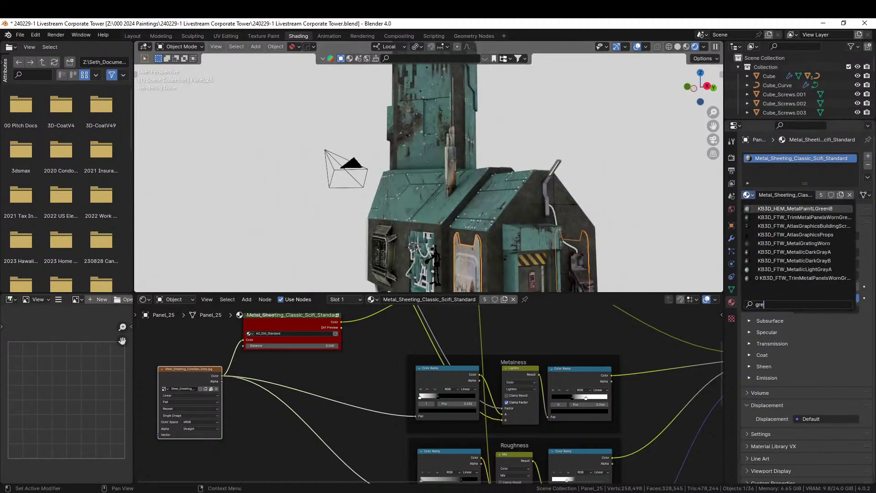
{"action": "left_click", "coordinate": [788, 209]}
Step: Isolate the joined Cube_RLExtr wall panels in local view and show the small lower cluster from the front
{"action": "middle_click_drag", "start_coordinate": [641, 221], "coordinate": [531, 219]}
{"action": "scroll", "coordinate": [530, 220], "scroll_direction": "up", "scroll_amount": 2}
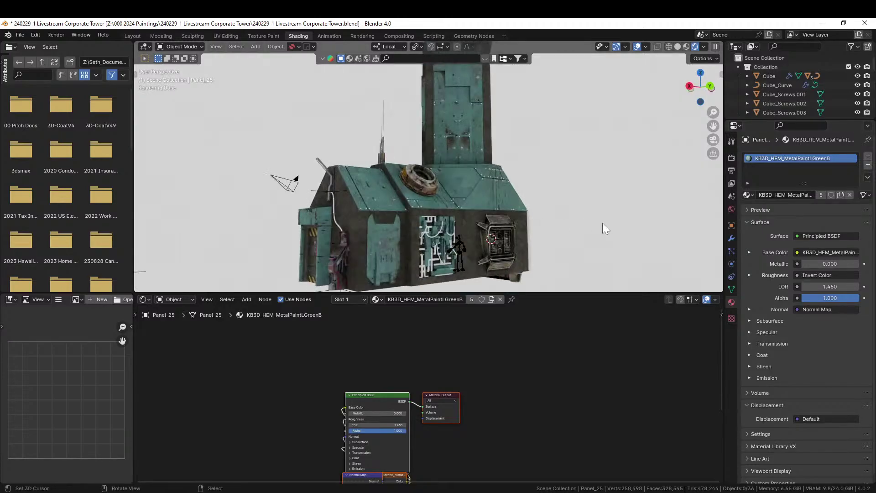
{"action": "middle_click_drag", "start_coordinate": [602, 223], "coordinate": [569, 223]}
{"action": "scroll", "coordinate": [569, 222], "scroll_direction": "up", "scroll_amount": 2}
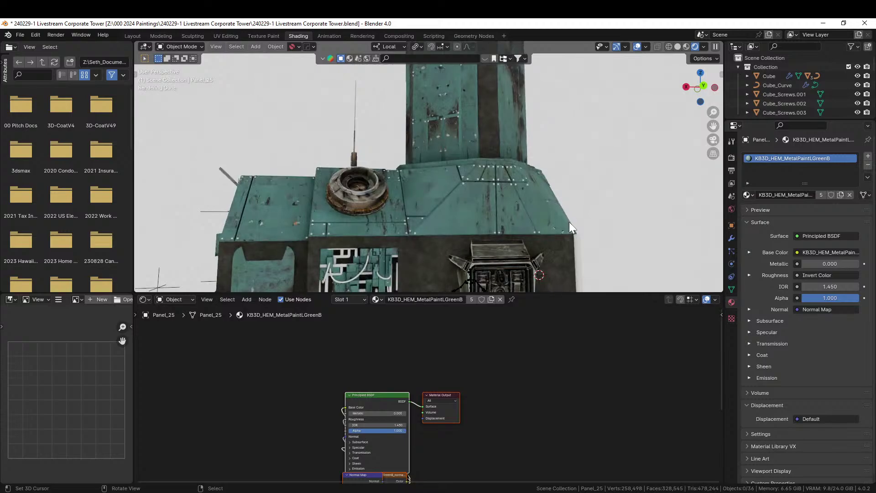
{"action": "middle_click_drag", "start_coordinate": [567, 217], "coordinate": [576, 146], "text": "shift"}
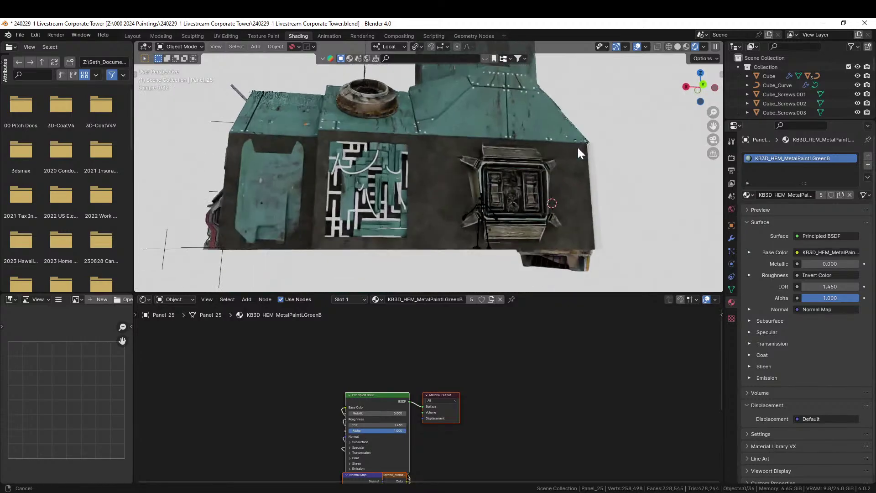
{"action": "left_click", "coordinate": [380, 175]}
{"action": "scroll", "coordinate": [379, 175], "scroll_direction": "up", "scroll_amount": 2}
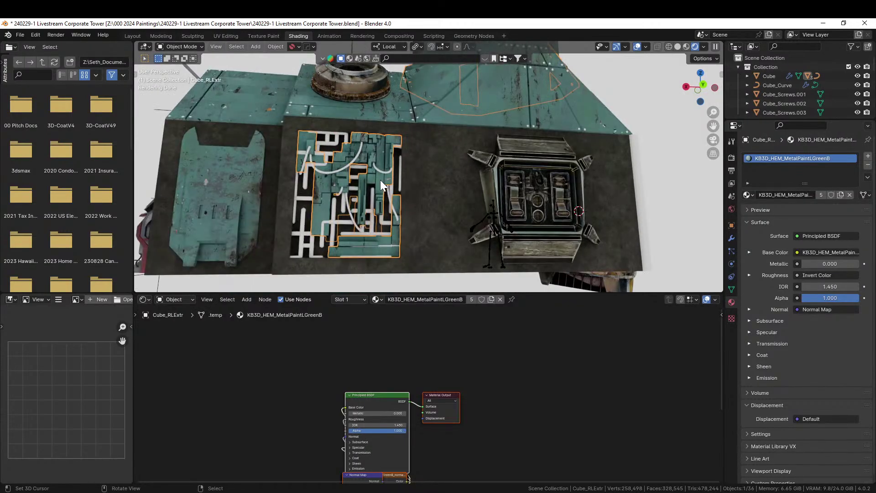
{"action": "middle_click_drag", "start_coordinate": [379, 180], "coordinate": [372, 188]}
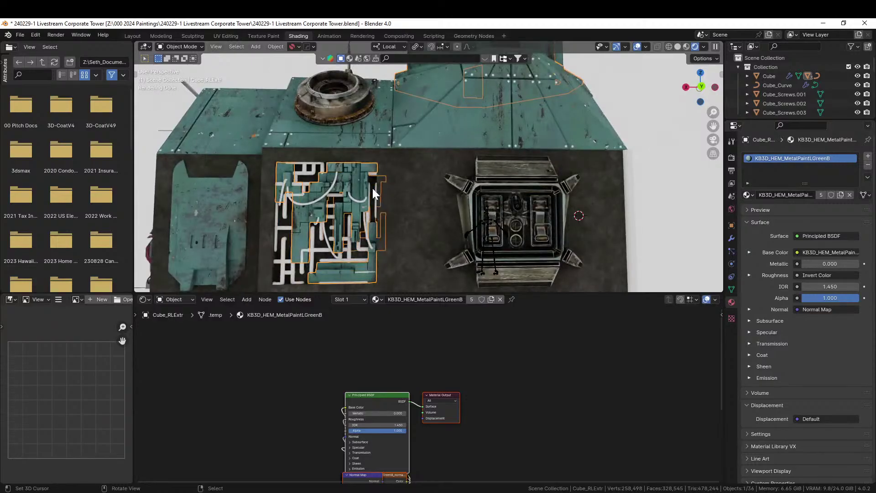
{"action": "key", "text": "KP_Divide"}
{"action": "key", "text": "KP_1"}
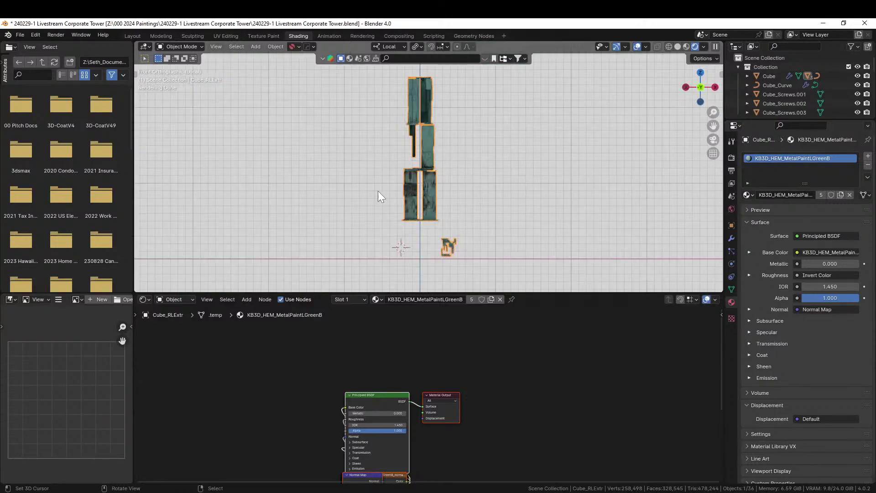
{"action": "scroll", "coordinate": [434, 185], "scroll_direction": "up", "scroll_amount": 6}
{"action": "scroll", "coordinate": [441, 132], "scroll_direction": "up", "scroll_amount": 3}
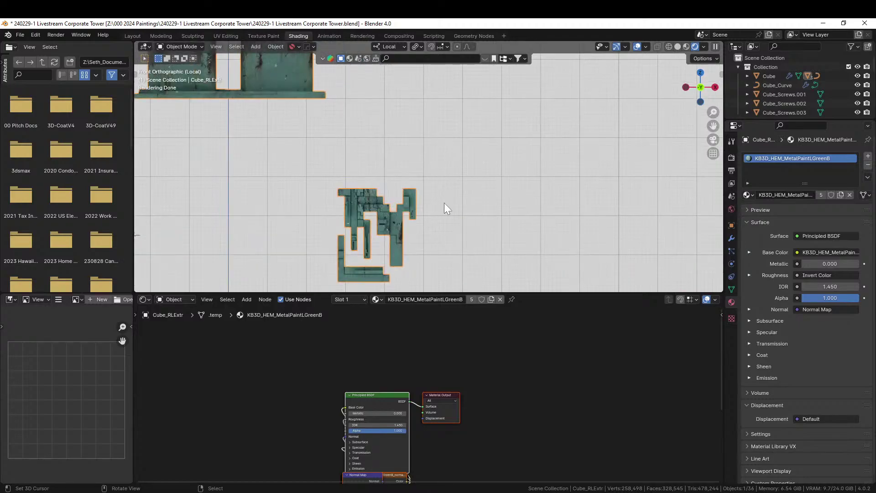
Step: Select the small lower panel cluster's faces on Cube_RLExtr in solid shading and add a second material slot
{"action": "key", "text": "alt+z"}
{"action": "key", "text": "alt+a"}
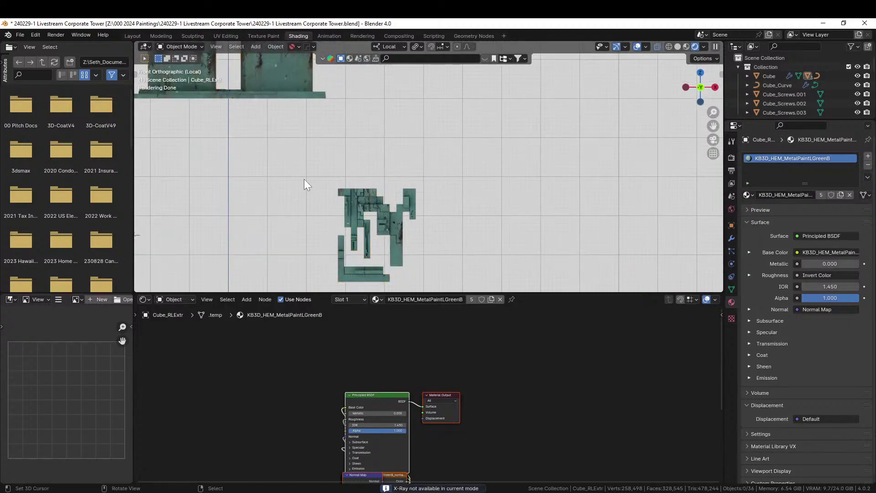
{"action": "left_click", "coordinate": [677, 46]}
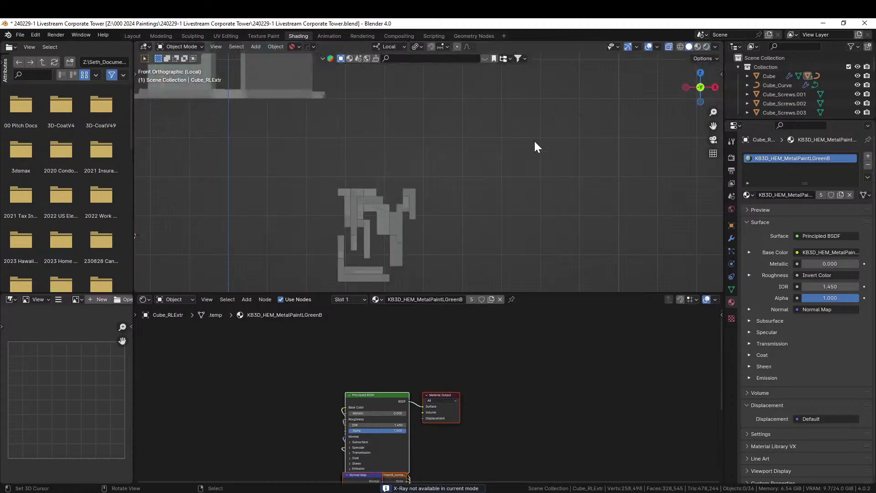
{"action": "left_click_drag", "start_coordinate": [312, 172], "coordinate": [446, 286]}
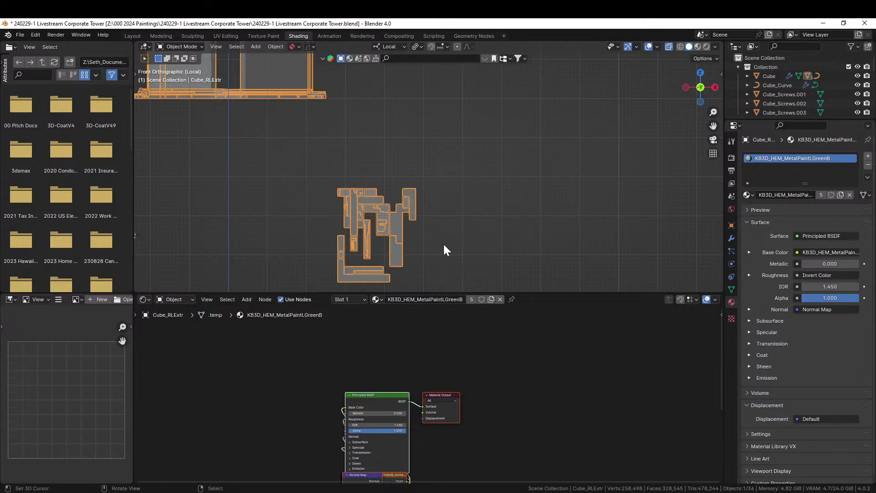
{"action": "key", "text": "Tab"}
{"action": "key", "text": "alt+a"}
{"action": "left_click_drag", "start_coordinate": [275, 164], "coordinate": [457, 291]}
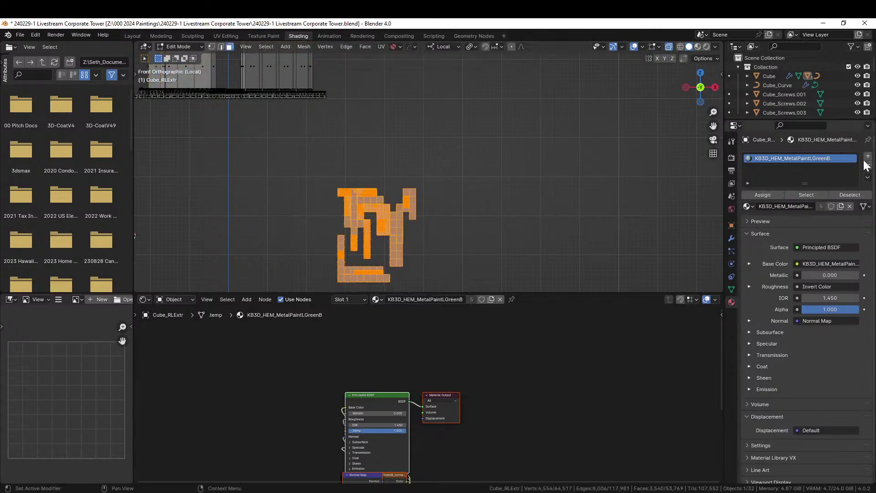
{"action": "left_click", "coordinate": [868, 157]}
{"action": "key", "text": "Tab"}
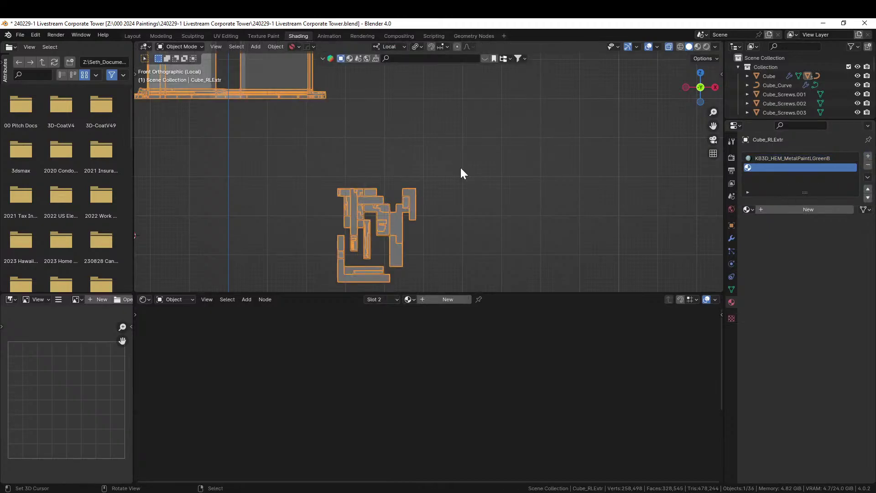
Step: Exit local view of Cube_RLExtr and bring the whole base building into view
{"action": "key", "text": "KP_Divide"}
{"action": "scroll", "coordinate": [460, 168], "scroll_direction": "down", "scroll_amount": 4}
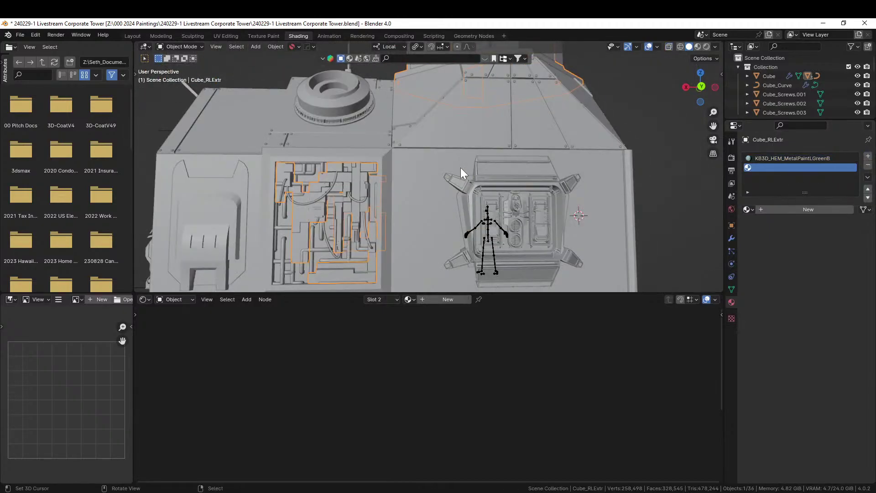
{"action": "middle_click_drag", "start_coordinate": [461, 168], "coordinate": [496, 171]}
Step: Assign the KB3D_FTW_MetallicPWhiteA material to the empty second slot of Cube_RLExtr
{"action": "left_click", "coordinate": [309, 195]}
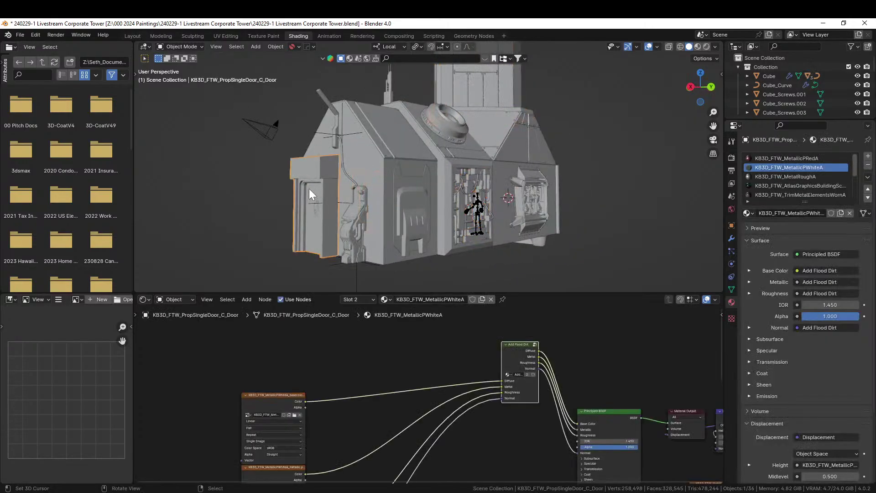
{"action": "left_click", "coordinate": [469, 182]}
{"action": "left_click", "coordinate": [746, 209]}
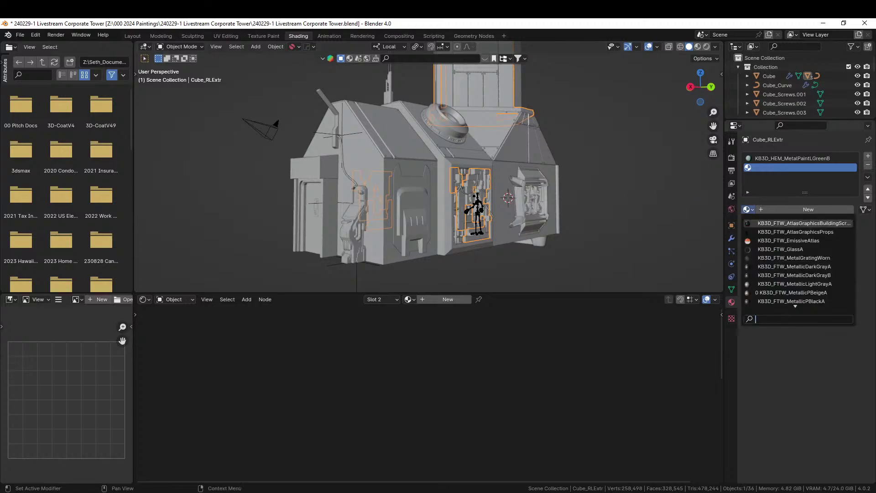
{"action": "type", "text": "white"}
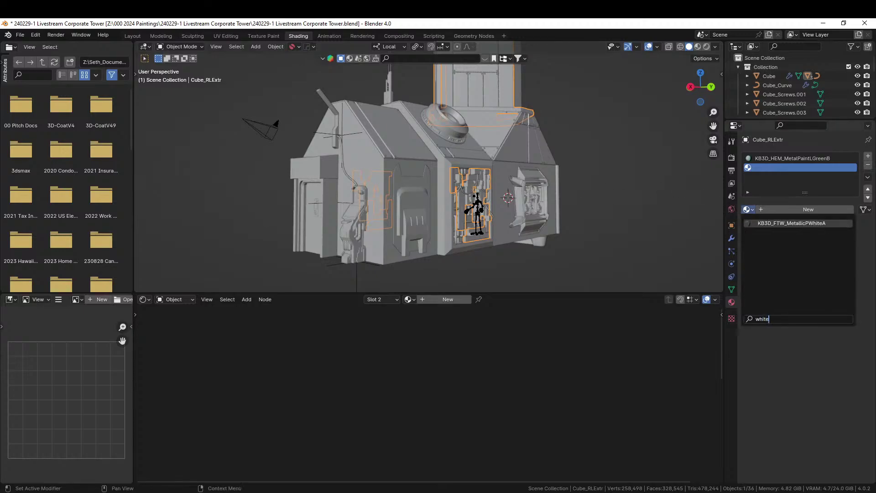
{"action": "key", "text": "Return"}
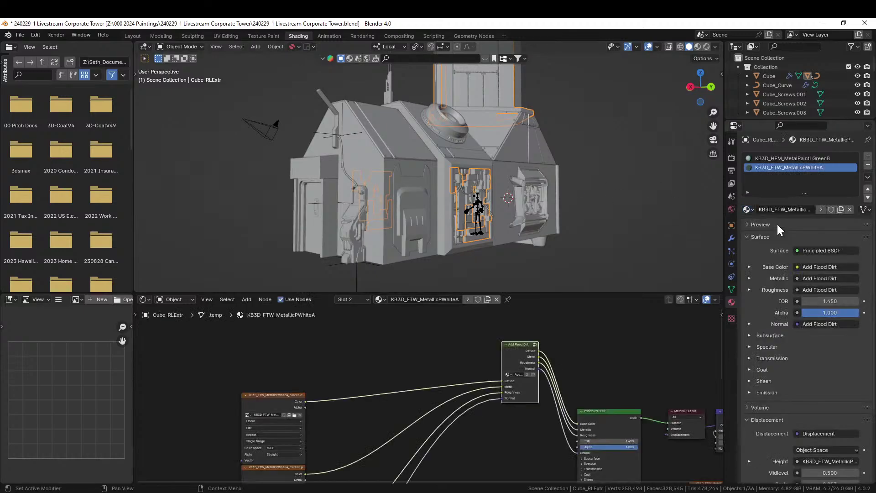
Step: Switch to rendered shading and set the second material slot of Cube_RLExtr to Distressed Hull Texture
{"action": "left_click", "coordinate": [708, 47]}
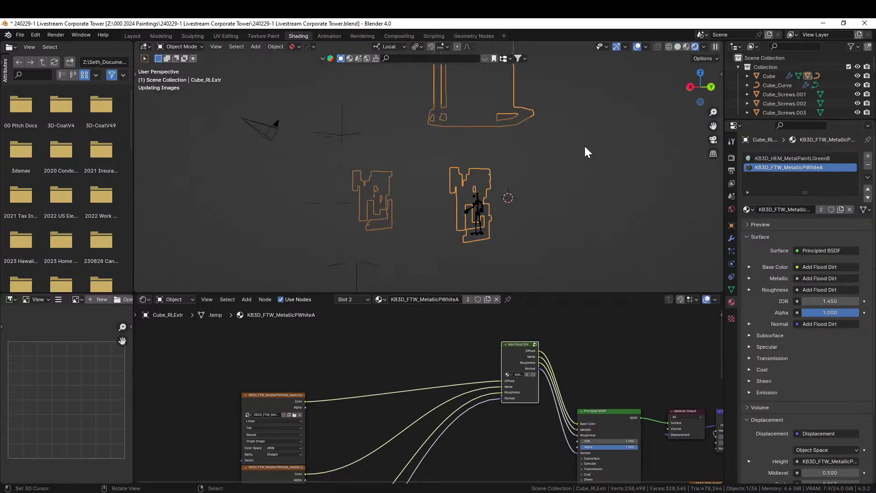
{"action": "scroll", "coordinate": [593, 174], "scroll_direction": "up", "scroll_amount": 5}
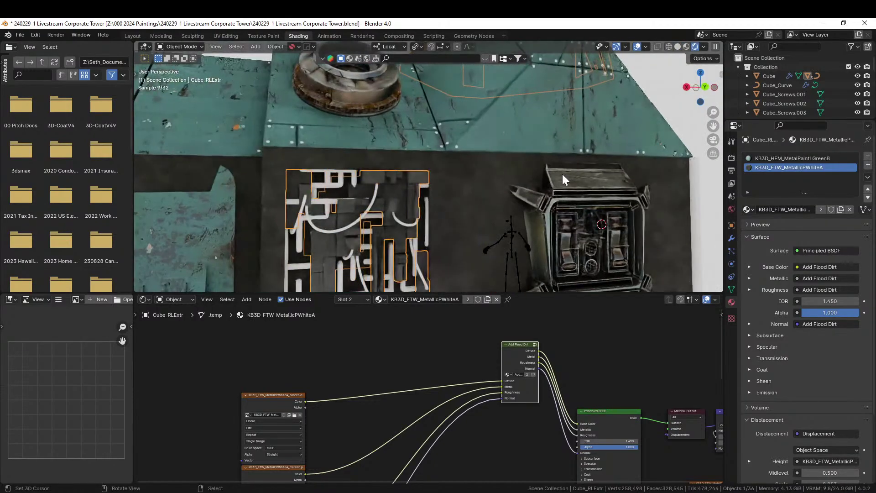
{"action": "scroll", "coordinate": [426, 194], "scroll_direction": "down", "scroll_amount": 3}
{"action": "right_click", "coordinate": [643, 136]}
{"action": "scroll", "coordinate": [590, 195], "scroll_direction": "up", "scroll_amount": 3}
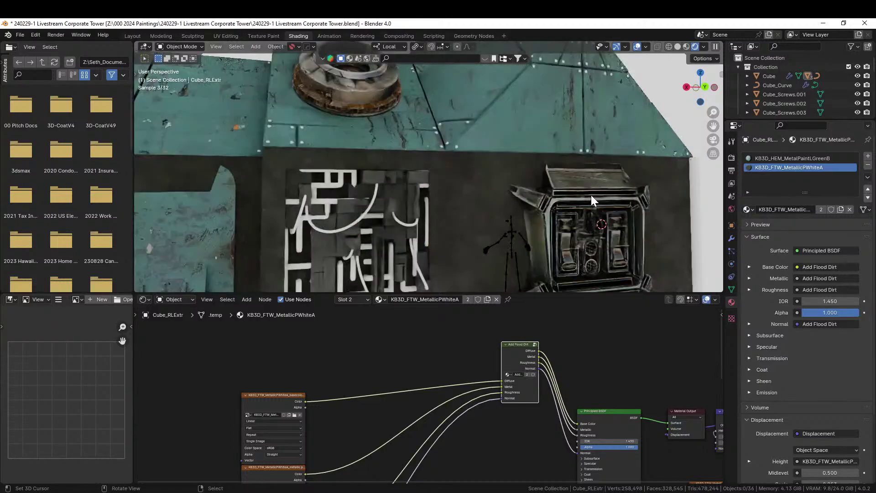
{"action": "middle_click_drag", "start_coordinate": [542, 244], "coordinate": [533, 149], "text": "shift"}
{"action": "scroll", "coordinate": [427, 169], "scroll_direction": "up", "scroll_amount": 2}
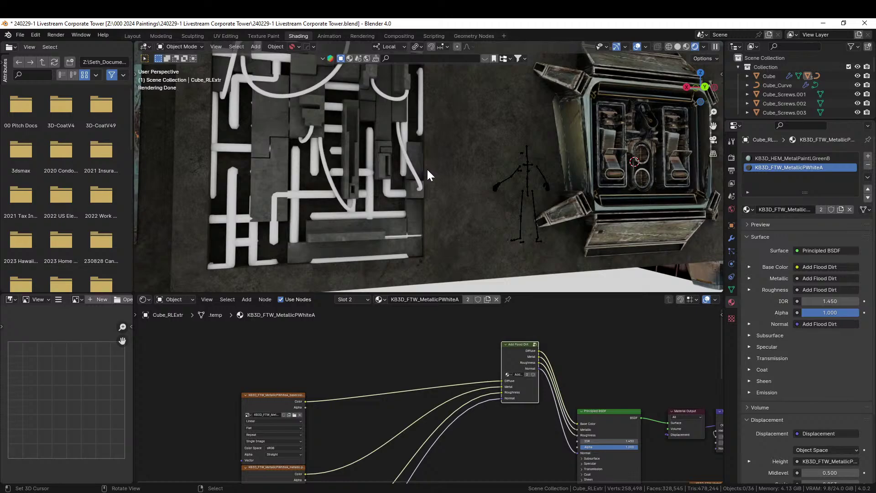
{"action": "middle_click_drag", "start_coordinate": [365, 189], "coordinate": [443, 195]}
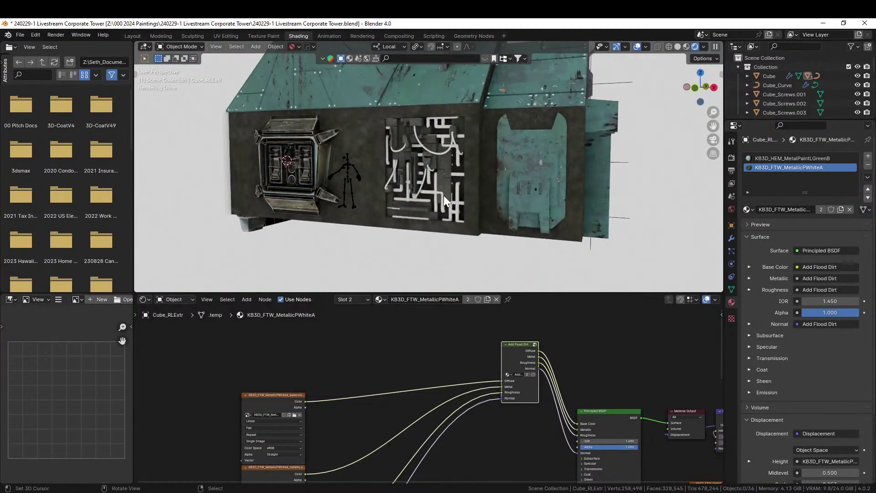
{"action": "scroll", "coordinate": [444, 196], "scroll_direction": "up", "scroll_amount": 5}
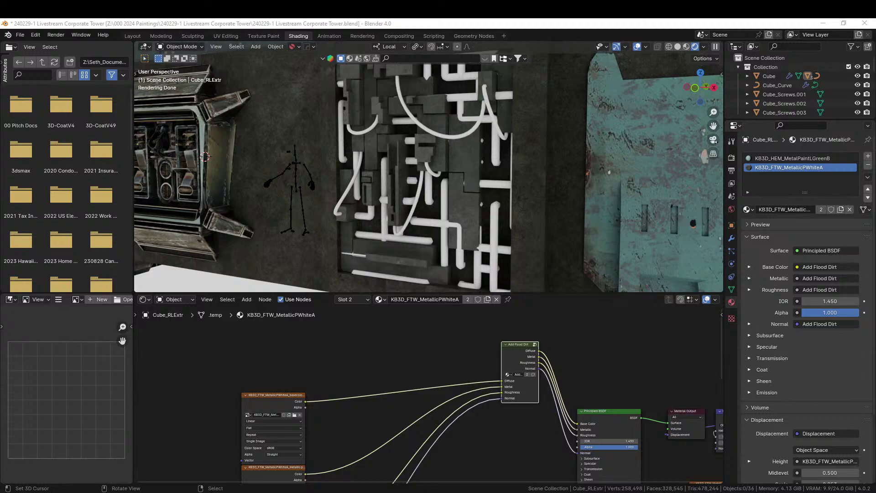
{"action": "left_click_drag", "start_coordinate": [661, 110], "coordinate": [820, 180]}
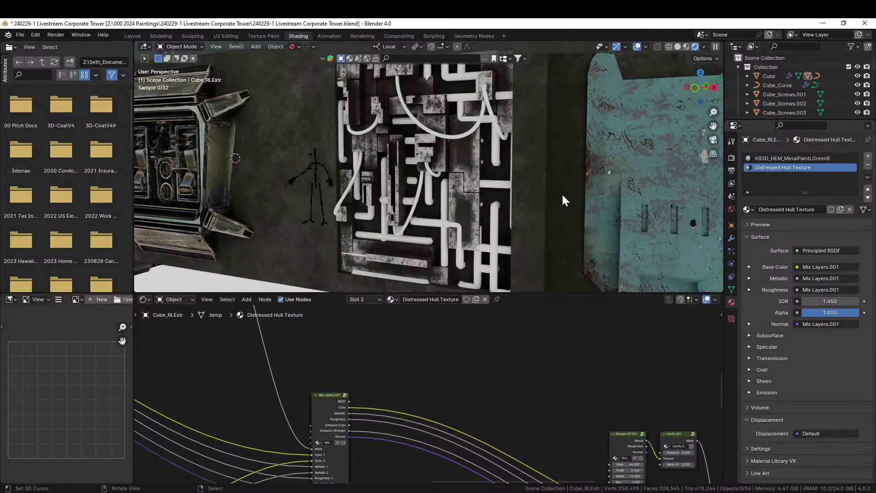
Step: Select Panel_Cluster_06 on the building's side wall and show its Metal_Sheeting_Classic_Scifi_Standard node tree
{"action": "scroll", "coordinate": [562, 195], "scroll_direction": "down", "scroll_amount": 3}
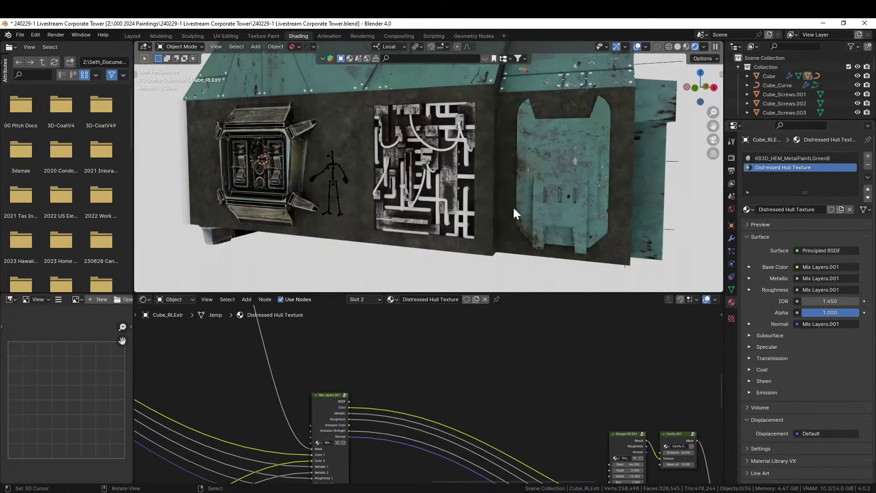
{"action": "mouse_move", "coordinate": [510, 207]}
{"action": "middle_mouse_down"}
{"action": "mouse_move", "coordinate": [486, 215]}
{"action": "mouse_move", "coordinate": [507, 204]}
{"action": "middle_mouse_up"}
{"action": "left_click", "coordinate": [545, 176]}
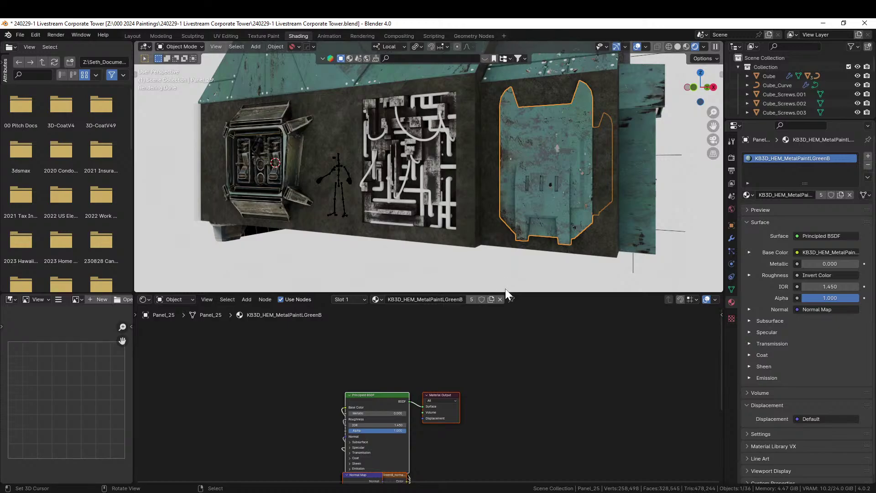
{"action": "left_click", "coordinate": [432, 154]}
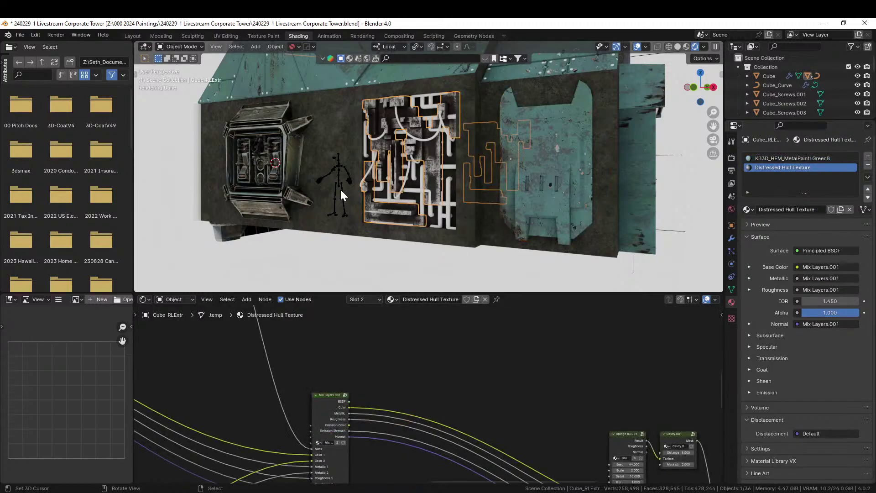
{"action": "left_click", "coordinate": [278, 160]}
{"action": "scroll", "coordinate": [365, 410], "scroll_direction": "down", "scroll_amount": 2}
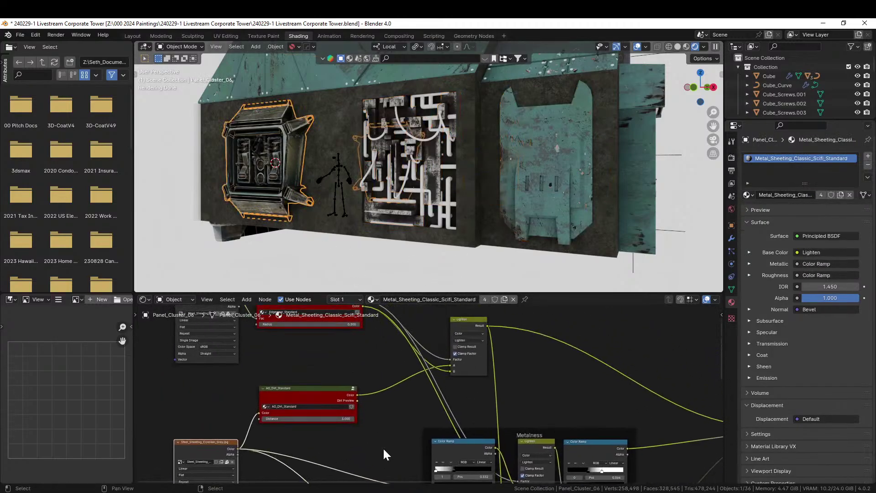
{"action": "scroll", "coordinate": [384, 445], "scroll_direction": "down", "scroll_amount": 3}
{"action": "left_click_drag", "start_coordinate": [228, 321], "coordinate": [214, 339]}
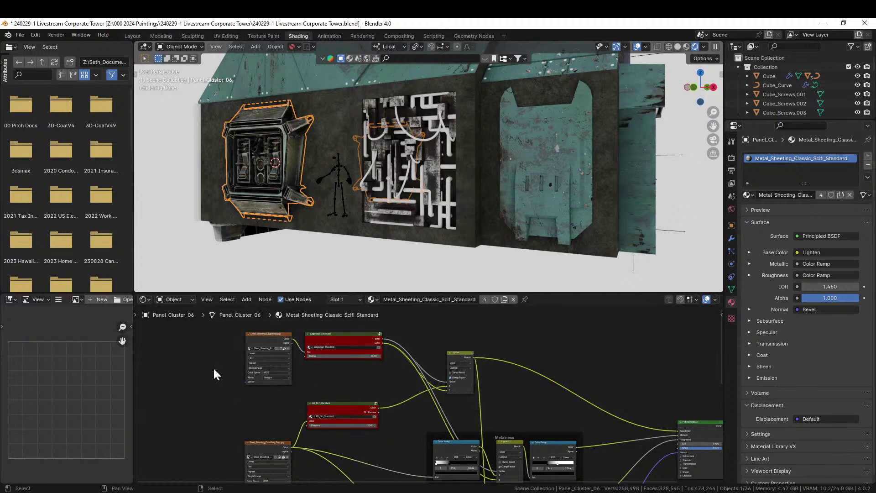
Step: Move the two image texture nodes feeding the Normal Bump frame farther away from it, beneath the other image textures
{"action": "scroll", "coordinate": [213, 366], "scroll_direction": "down", "scroll_amount": 6}
{"action": "middle_click_drag", "start_coordinate": [234, 358], "coordinate": [231, 316]}
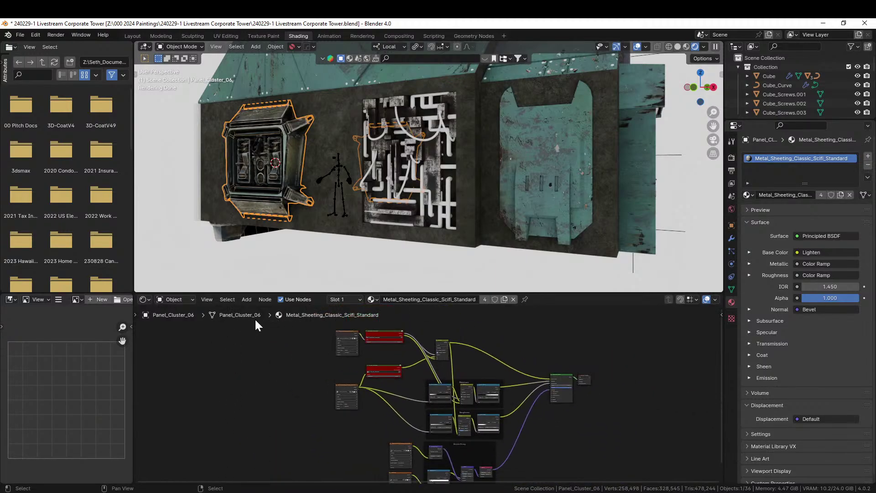
{"action": "scroll", "coordinate": [312, 335], "scroll_direction": "down", "scroll_amount": 2}
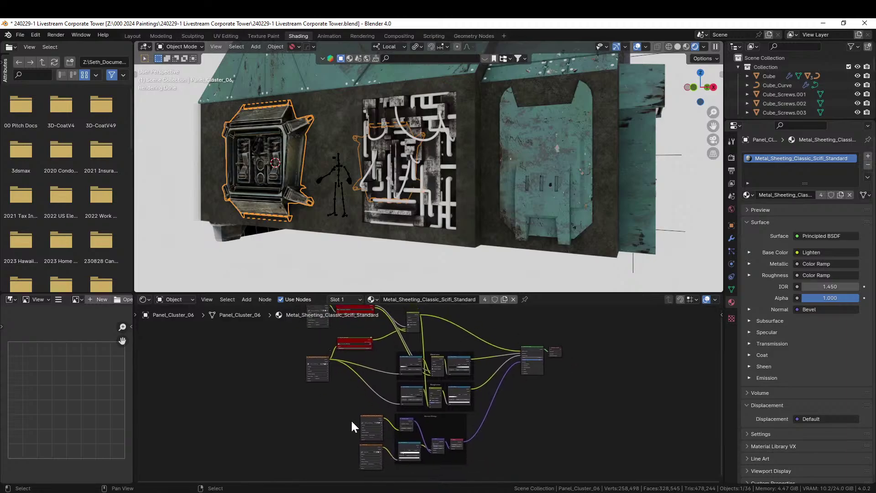
{"action": "left_click_drag", "start_coordinate": [351, 422], "coordinate": [382, 468]}
{"action": "key", "text": "g"}
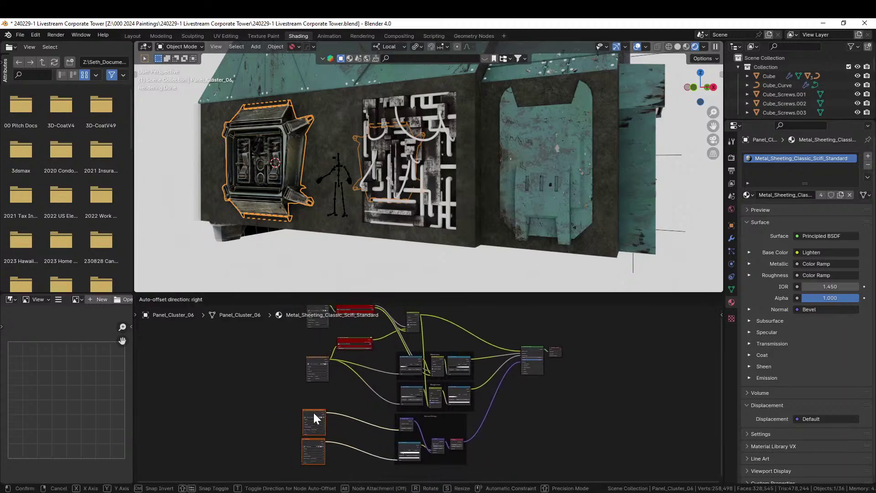
{"action": "left_click", "coordinate": [314, 413]}
Step: Group the edge-wear image texture with the edge-wear, AO dirt, Lighten, Metalness and Roughness nodes into one node group
{"action": "mouse_move", "coordinate": [448, 419]}
{"action": "middle_mouse_down"}
{"action": "mouse_move", "coordinate": [443, 434]}
{"action": "mouse_move", "coordinate": [440, 421]}
{"action": "middle_mouse_up"}
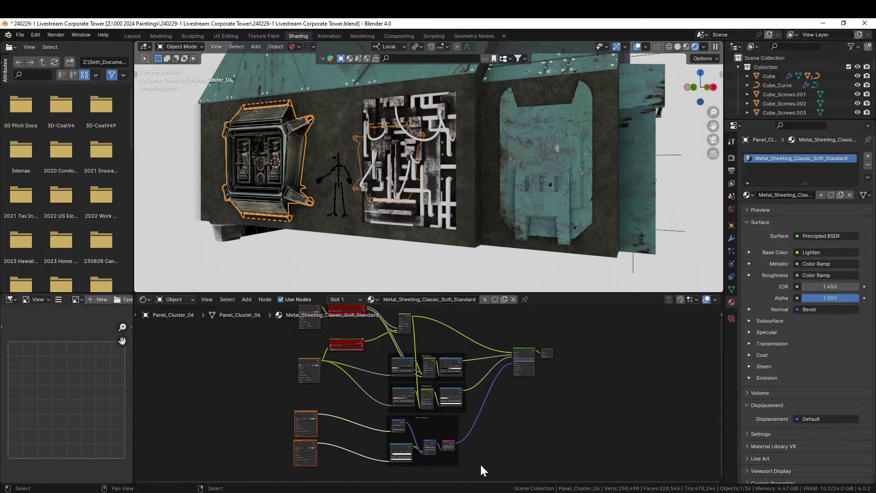
{"action": "scroll", "coordinate": [351, 429], "scroll_direction": "up", "scroll_amount": 3}
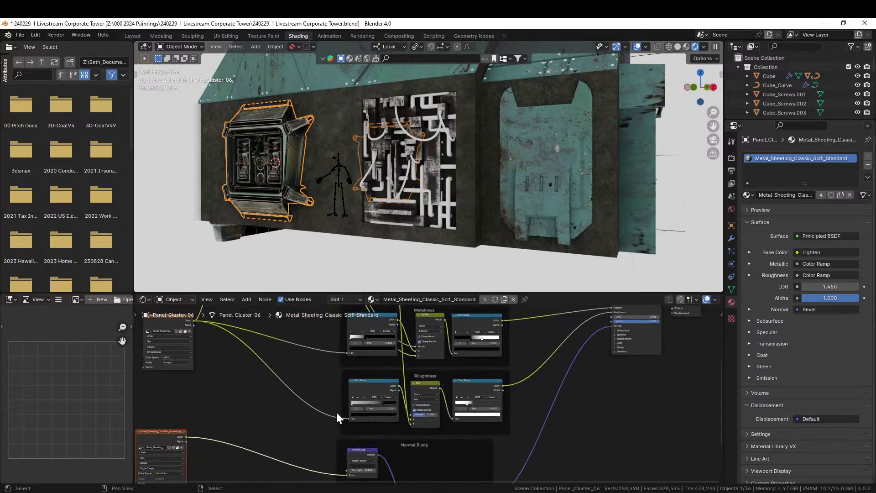
{"action": "mouse_move", "coordinate": [336, 410]}
{"action": "middle_mouse_down"}
{"action": "mouse_move", "coordinate": [325, 365]}
{"action": "mouse_move", "coordinate": [347, 401]}
{"action": "middle_mouse_up"}
{"action": "scroll", "coordinate": [351, 452], "scroll_direction": "down", "scroll_amount": 4}
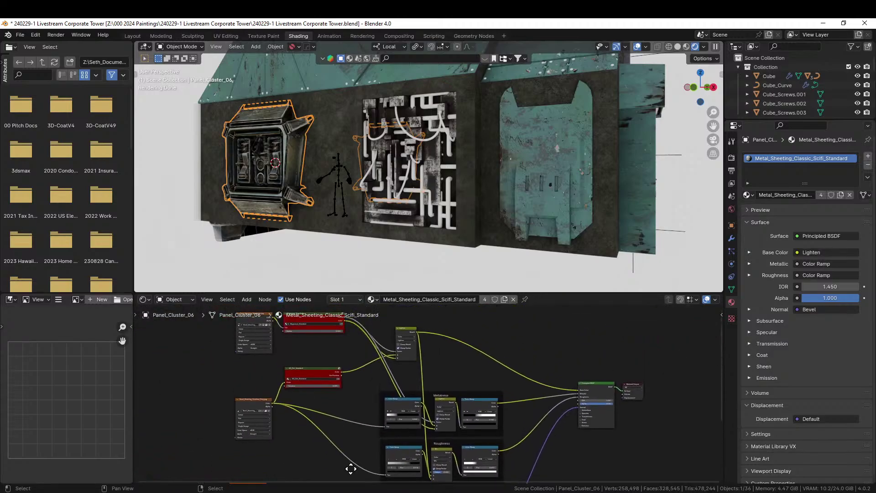
{"action": "left_click_drag", "start_coordinate": [306, 320], "coordinate": [499, 464]}
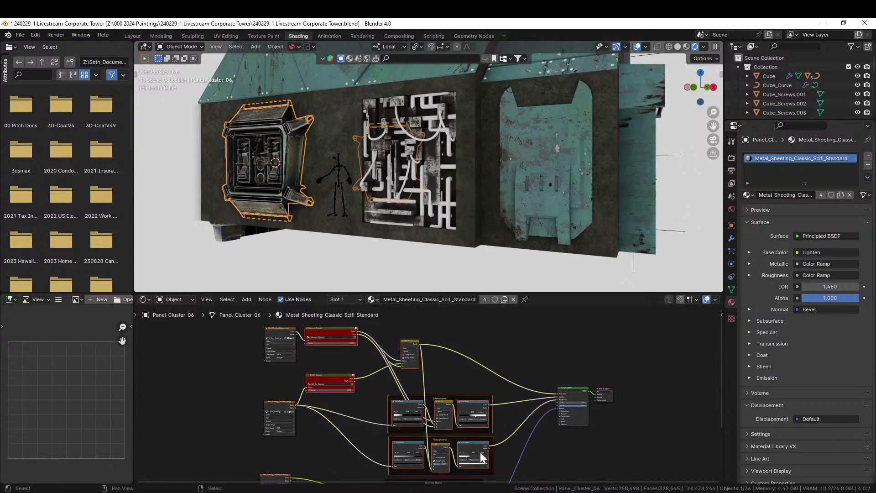
{"action": "left_click", "coordinate": [276, 326], "text": "shift"}
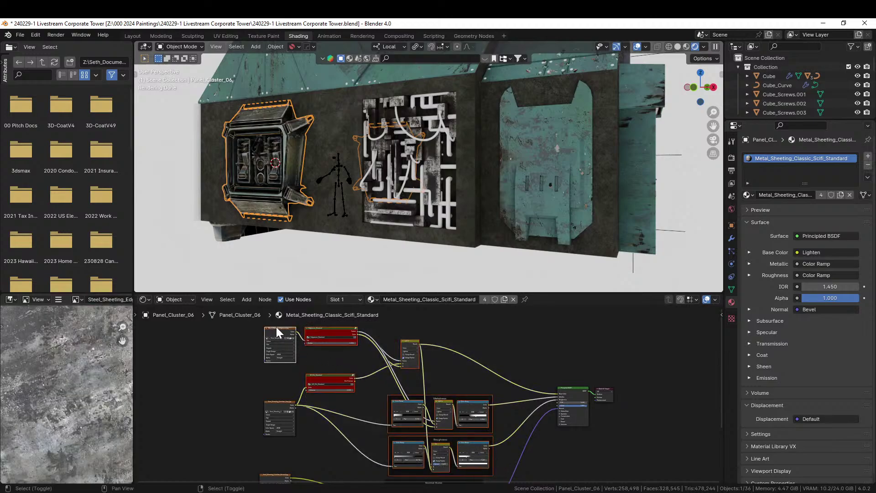
{"action": "key", "text": "ctrl+g"}
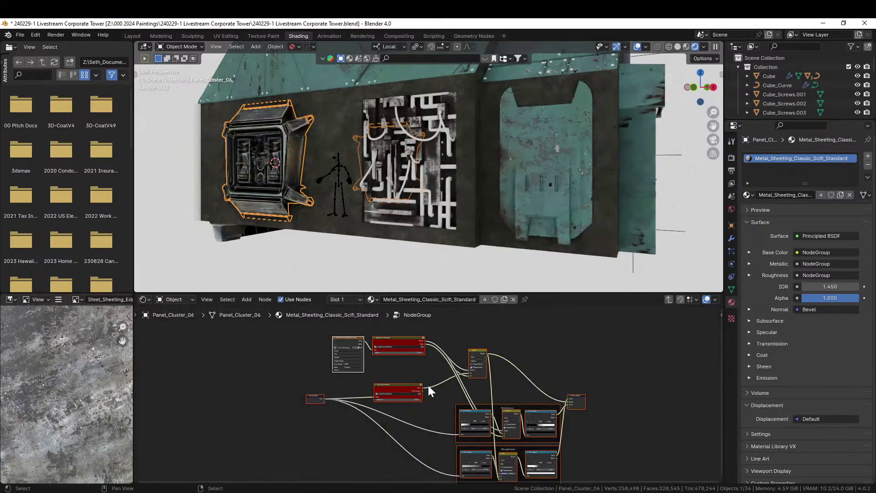
Step: Examine the node group's internal links, leave the group, and check its connections to the Principled BSDF
{"action": "scroll", "coordinate": [431, 384], "scroll_direction": "up", "scroll_amount": 3}
{"action": "middle_click_drag", "start_coordinate": [431, 384], "coordinate": [208, 413]}
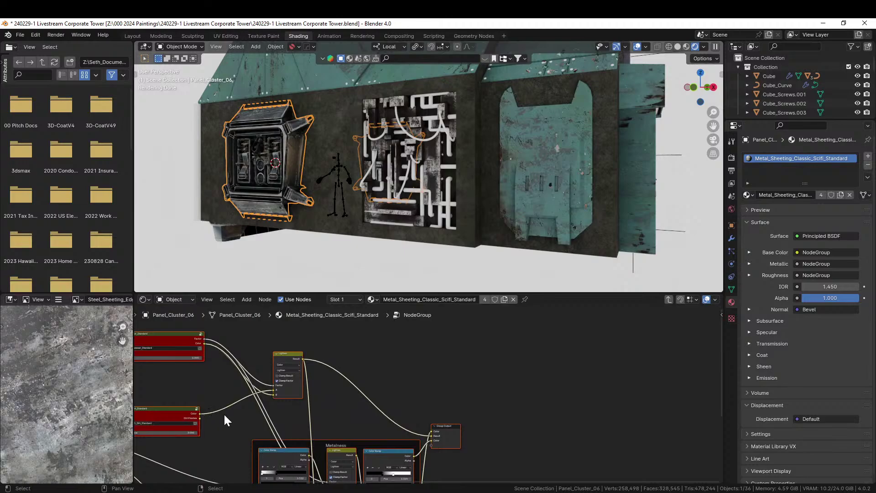
{"action": "scroll", "coordinate": [311, 414], "scroll_direction": "up", "scroll_amount": 3}
{"action": "middle_click_drag", "start_coordinate": [316, 412], "coordinate": [474, 410]}
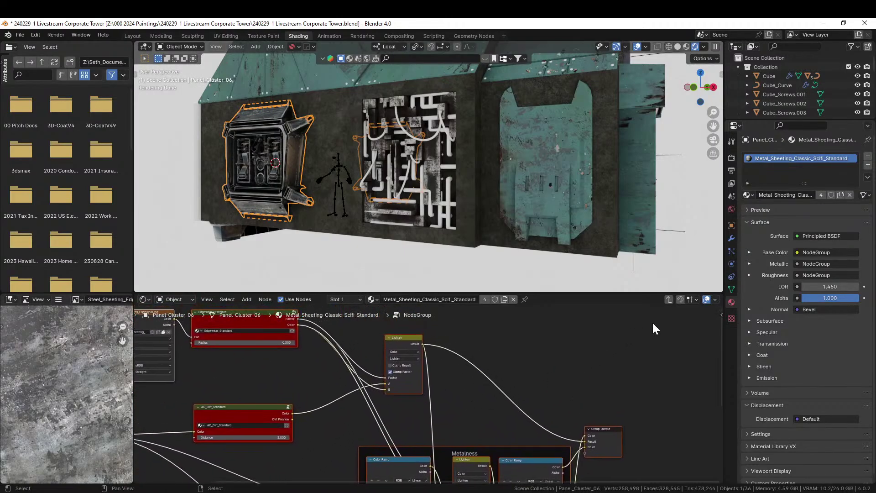
{"action": "left_click", "coordinate": [668, 299]}
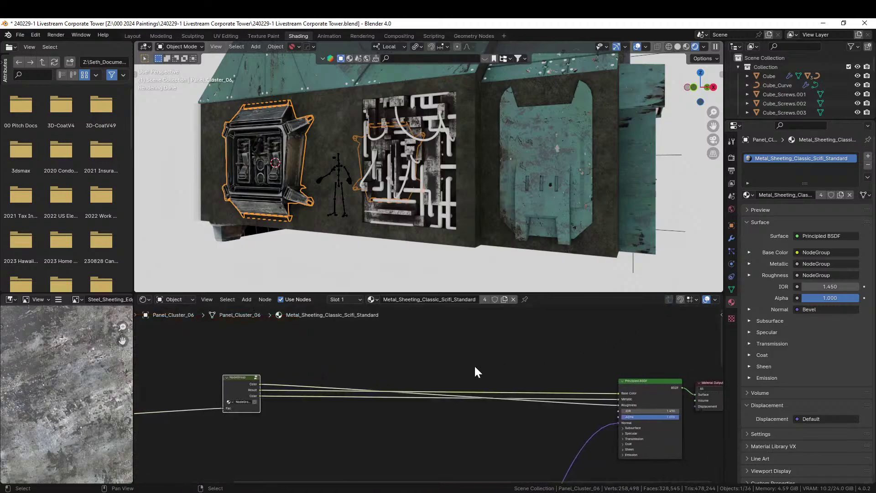
{"action": "middle_click_drag", "start_coordinate": [330, 381], "coordinate": [310, 388]}
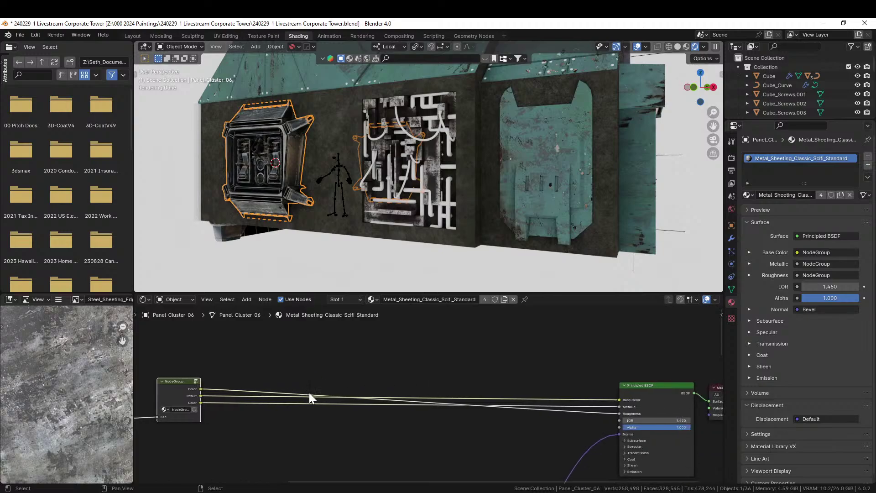
{"action": "scroll", "coordinate": [269, 397], "scroll_direction": "up", "scroll_amount": 1}
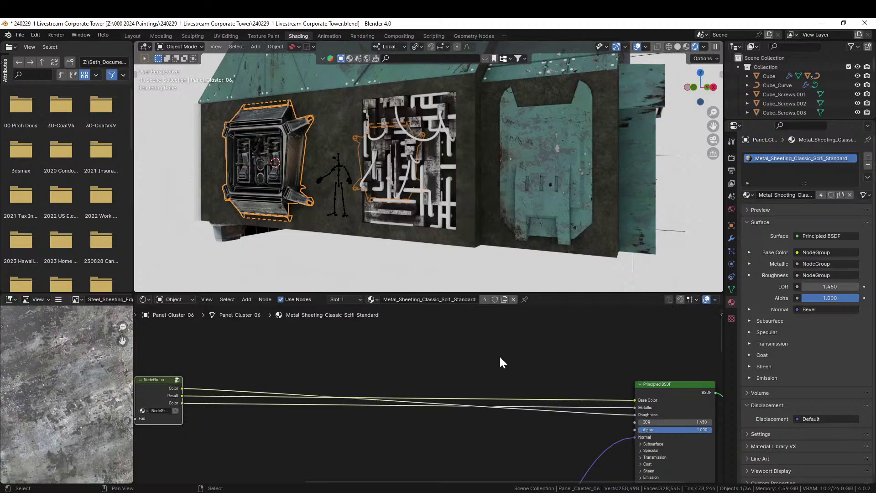
Step: Open the node group for editing and show its list of interface sockets beside the Group Output node
{"action": "key", "text": "Tab"}
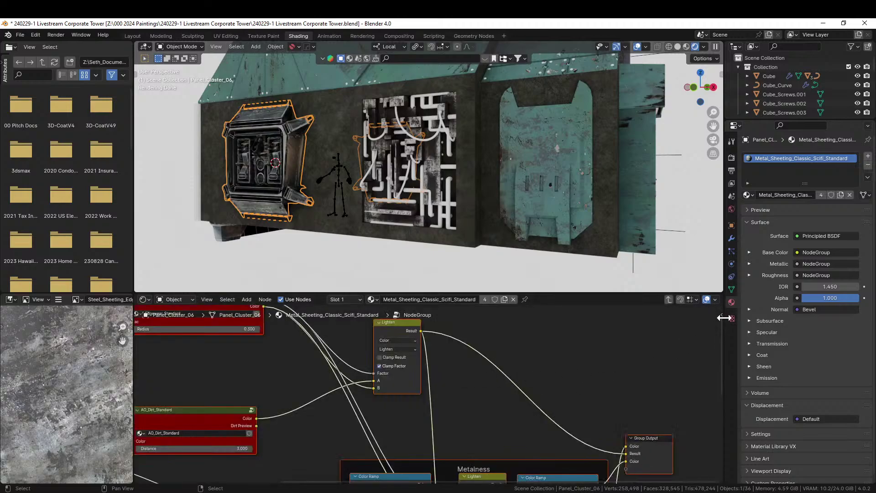
{"action": "left_click_drag", "start_coordinate": [724, 318], "coordinate": [607, 321]}
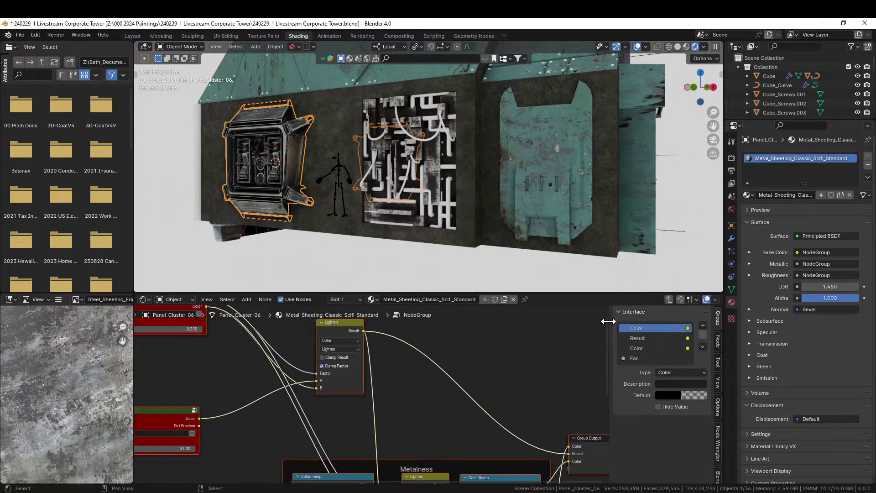
{"action": "middle_click_drag", "start_coordinate": [563, 348], "coordinate": [520, 313]}
{"action": "middle_click_drag", "start_coordinate": [500, 477], "coordinate": [482, 480]}
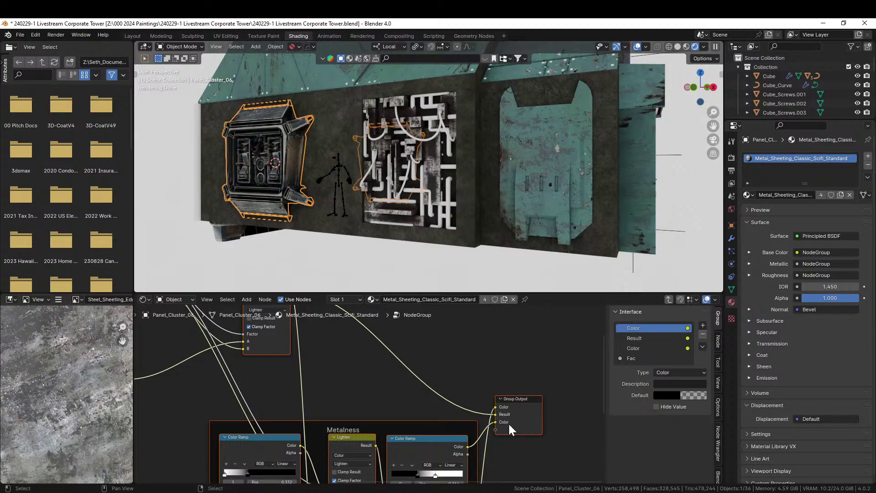
Step: Name the group's first output Diffuse and its second output Roughness
{"action": "double_click", "coordinate": [635, 328]}
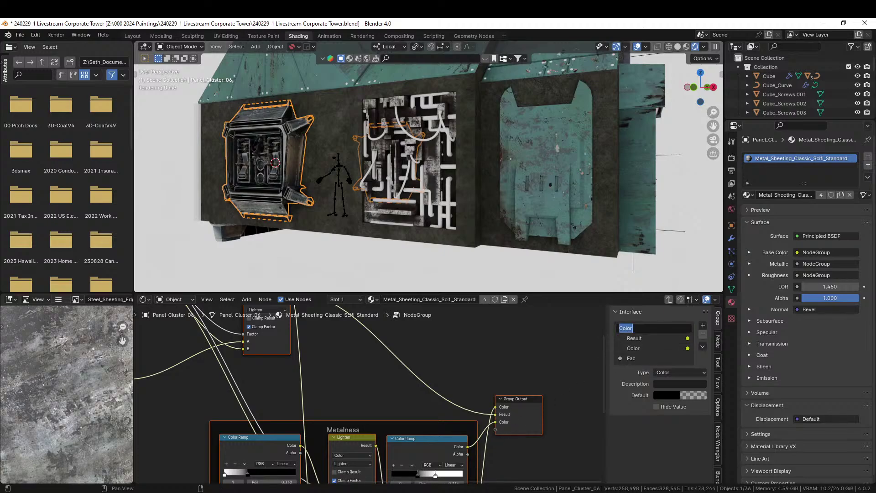
{"action": "type", "text": "Diffuse"}
{"action": "key", "text": "Return"}
{"action": "double_click", "coordinate": [636, 338]}
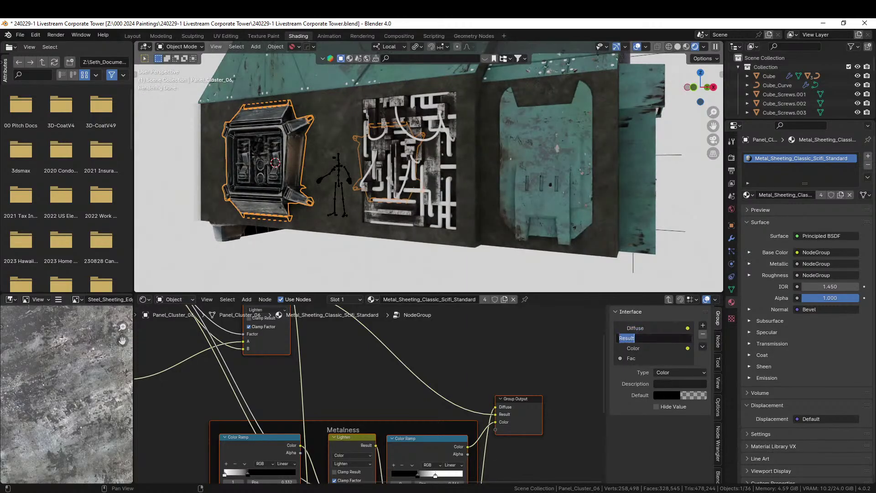
{"action": "type", "text": "Roughness"}
{"action": "key", "text": "Return"}
Step: Name the group's outputs Roughness, Diffuse and Metal from first to third, and reorder them as Diffuse, Metal, Roughness
{"action": "scroll", "coordinate": [506, 364], "scroll_direction": "down", "scroll_amount": 2}
{"action": "middle_click_drag", "start_coordinate": [505, 365], "coordinate": [489, 466]}
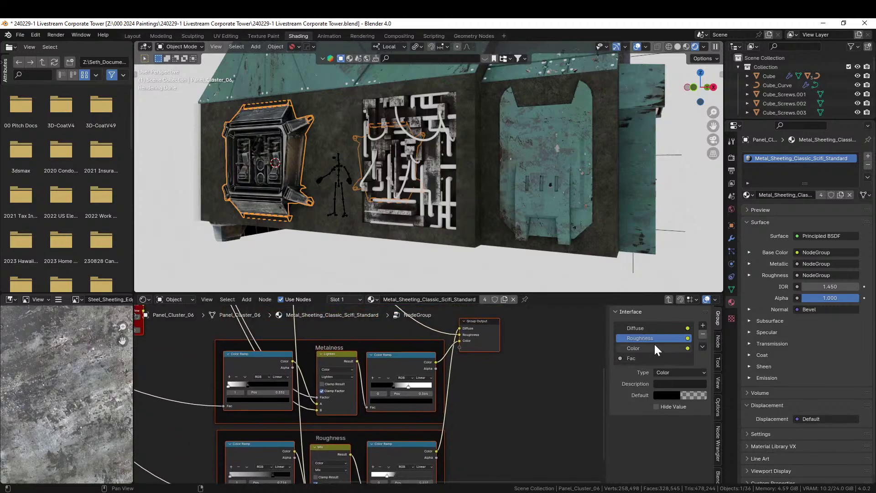
{"action": "double_click", "coordinate": [634, 328]}
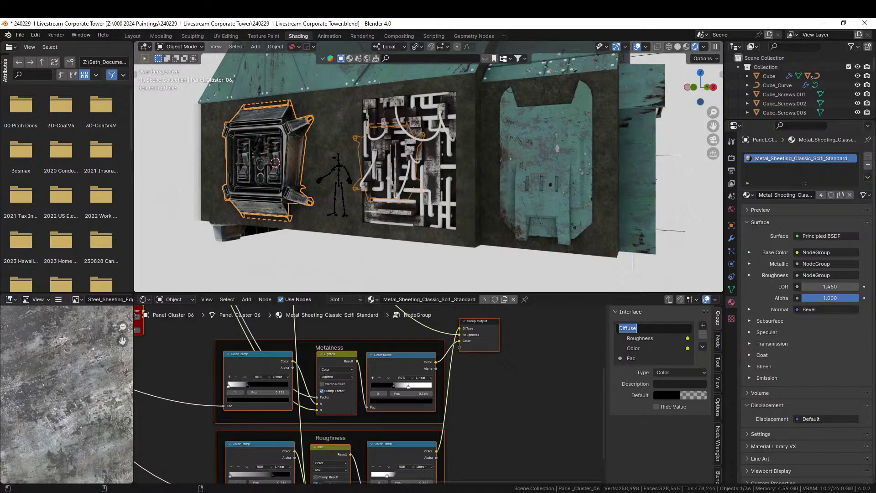
{"action": "type", "text": "Roughness"}
{"action": "key", "text": "Return"}
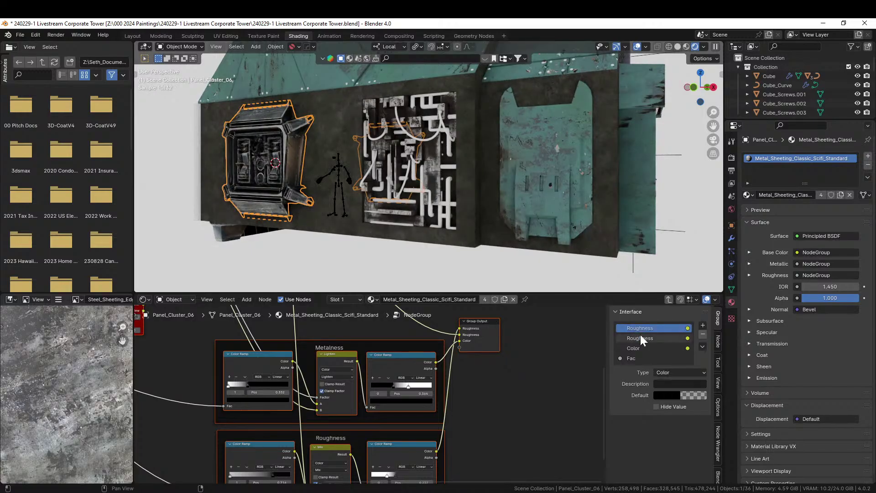
{"action": "double_click", "coordinate": [639, 336]}
{"action": "type", "text": "Diffuse"}
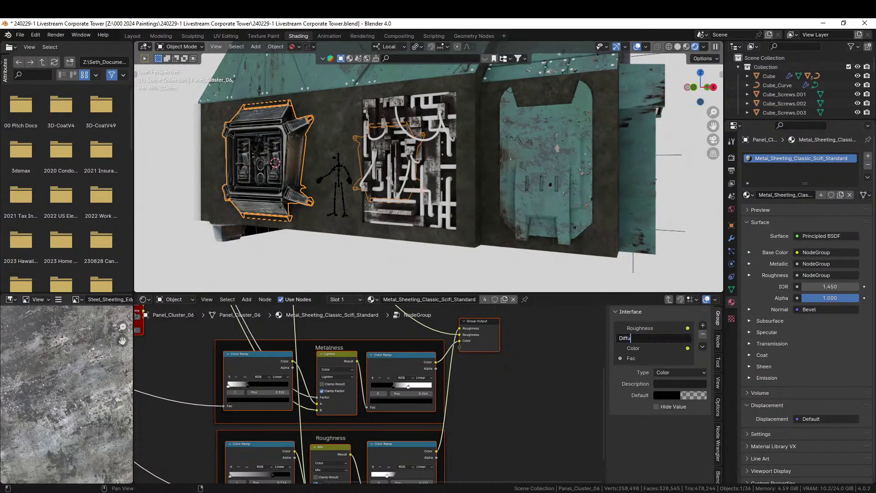
{"action": "key", "text": "Return"}
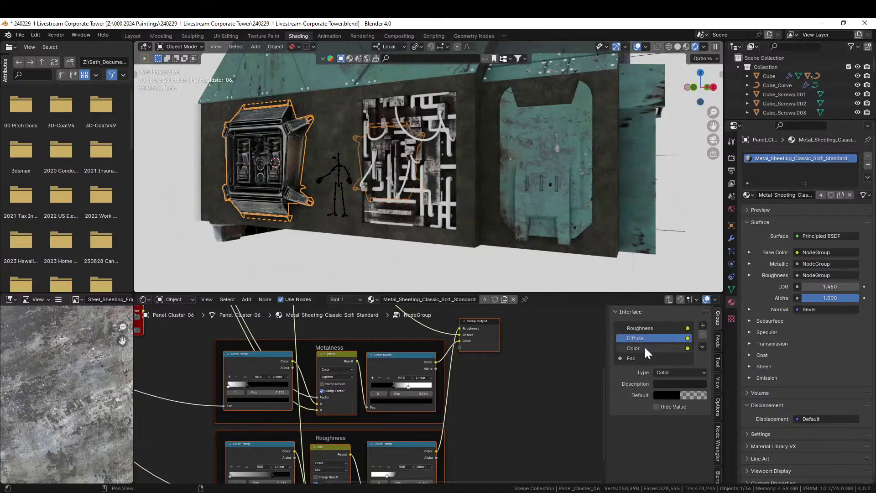
{"action": "double_click", "coordinate": [642, 349]}
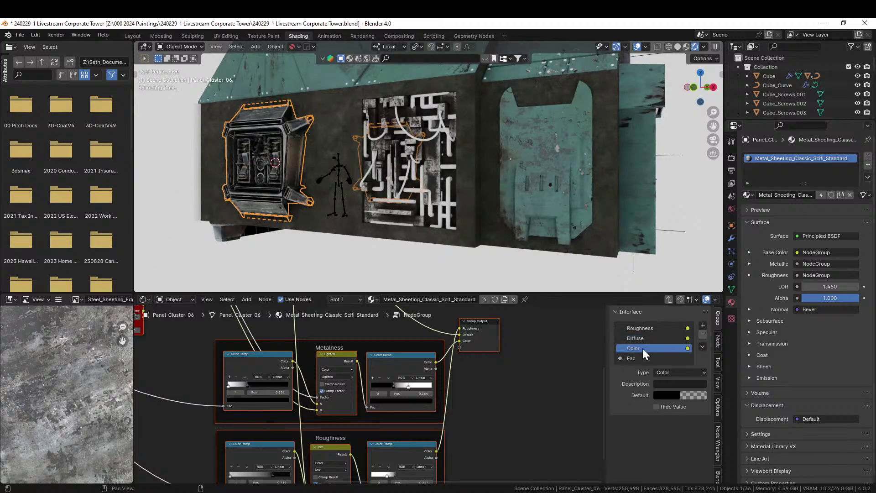
{"action": "type", "text": "Metal"}
{"action": "key", "text": "Return"}
{"action": "left_click_drag", "start_coordinate": [639, 326], "coordinate": [643, 349]}
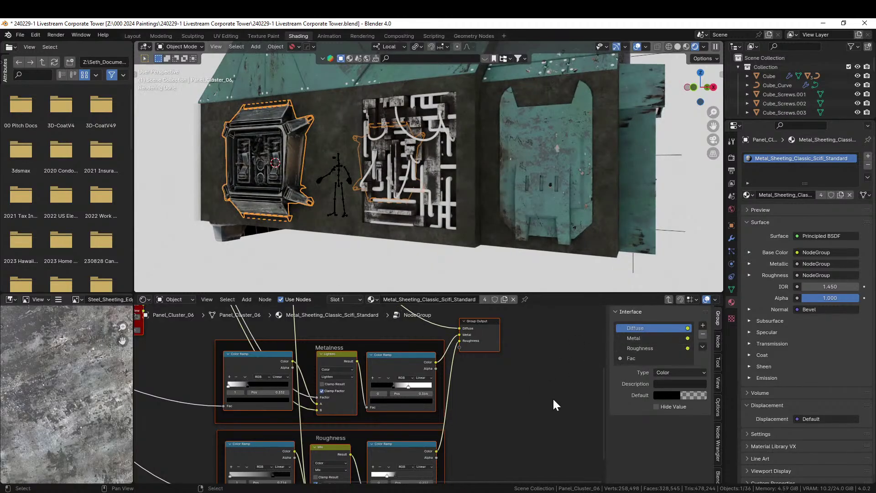
Step: Leave the node group and rename it Add Edgewear
{"action": "left_click", "coordinate": [667, 299]}
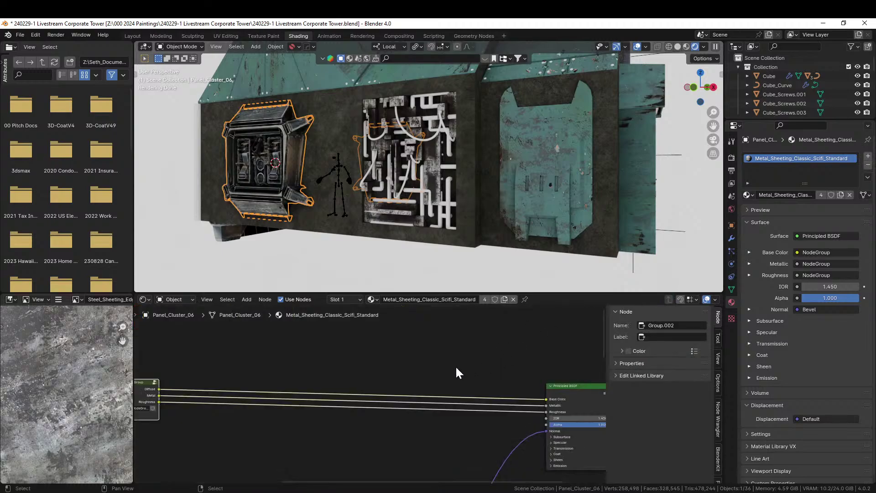
{"action": "middle_click_drag", "start_coordinate": [414, 373], "coordinate": [512, 360]}
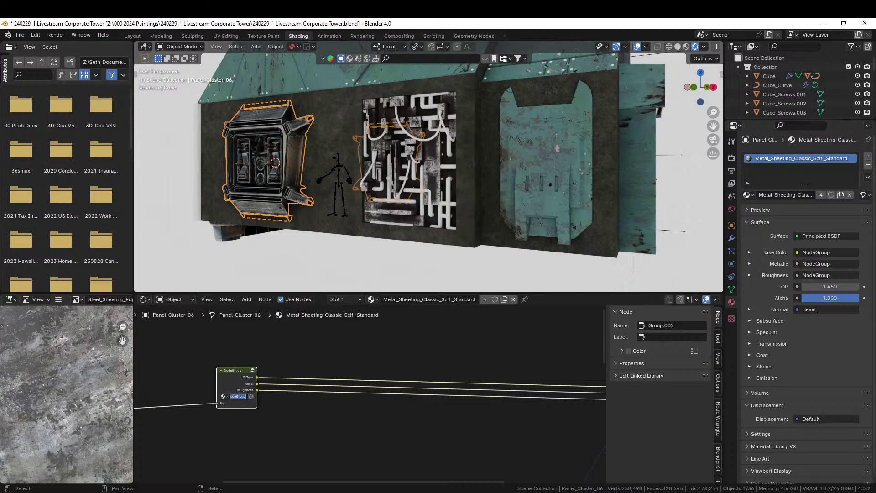
{"action": "type", "text": "Add Edgewear"}
{"action": "key", "text": "Return"}
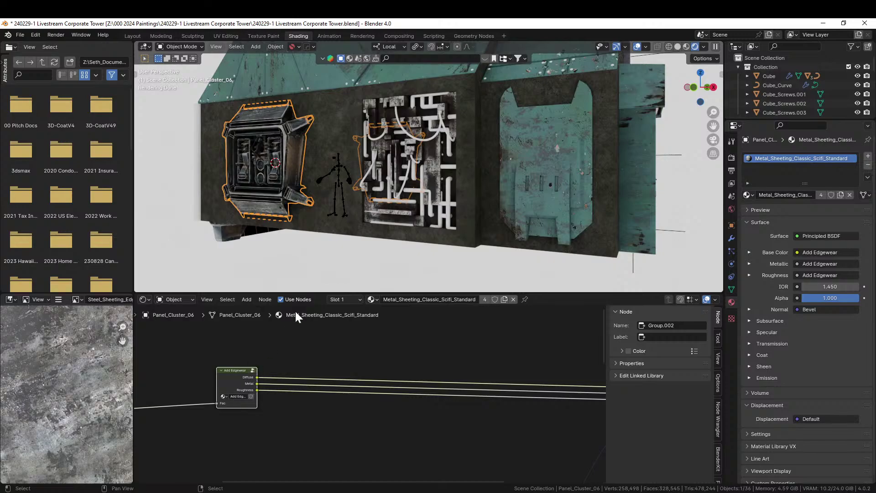
Step: Select Panel_25 and pull its material's Principled BSDF and normal image texture away from the stacked nodes
{"action": "left_click", "coordinate": [528, 162]}
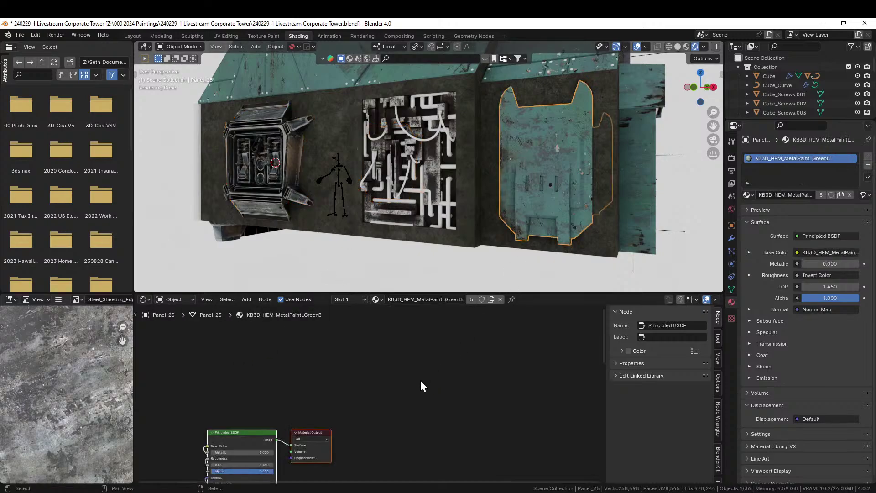
{"action": "middle_click_drag", "start_coordinate": [412, 418], "coordinate": [504, 361]}
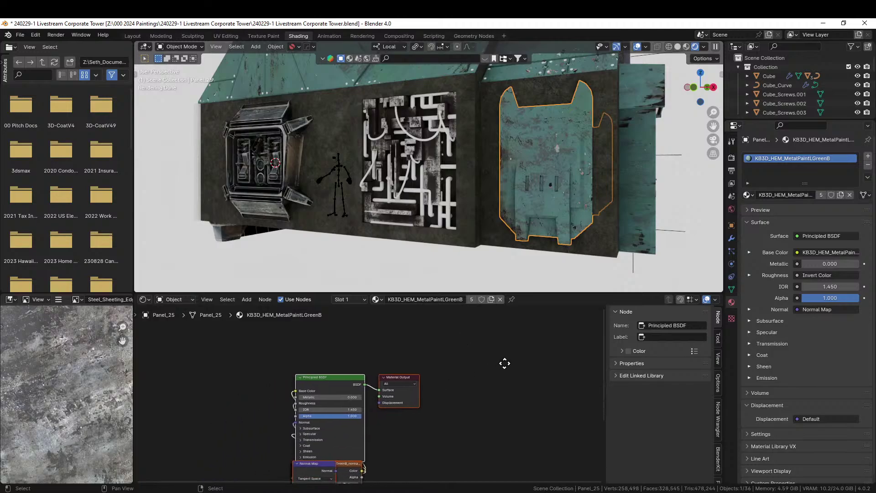
{"action": "scroll", "coordinate": [439, 379], "scroll_direction": "down", "scroll_amount": 3}
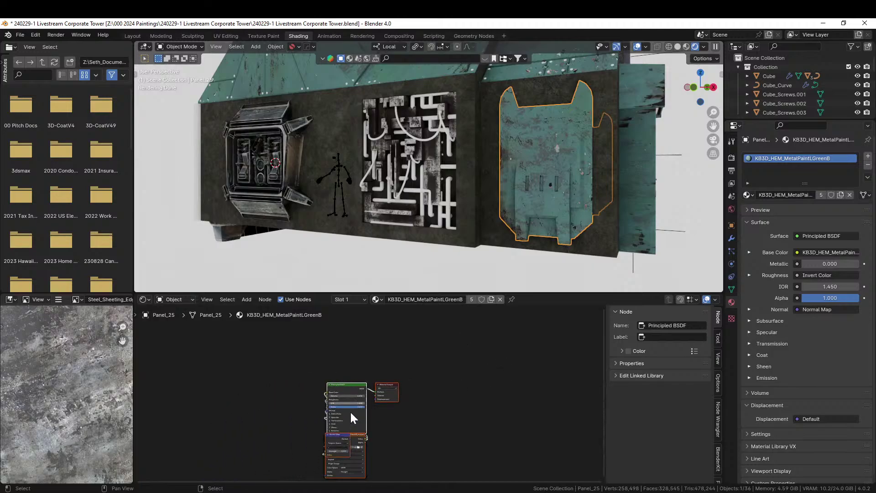
{"action": "left_click_drag", "start_coordinate": [337, 371], "coordinate": [507, 395]}
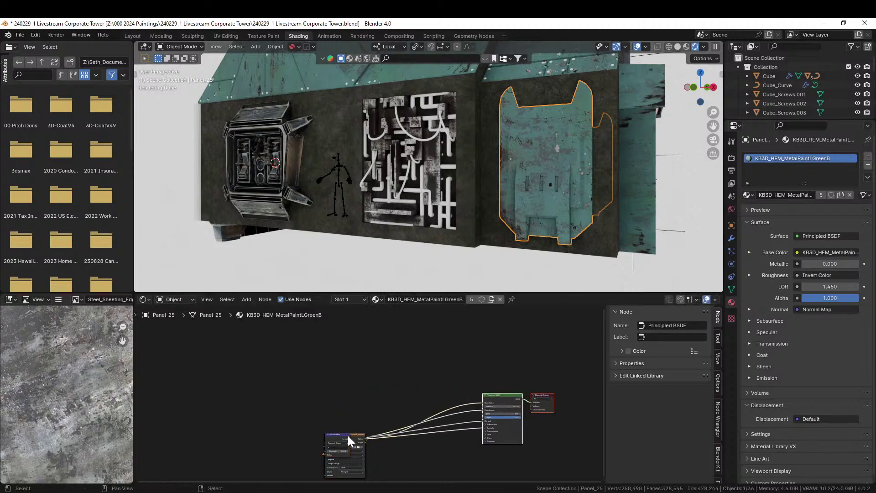
{"action": "left_click", "coordinate": [360, 435]}
{"action": "key", "text": "g"}
{"action": "left_click", "coordinate": [153, 387]}
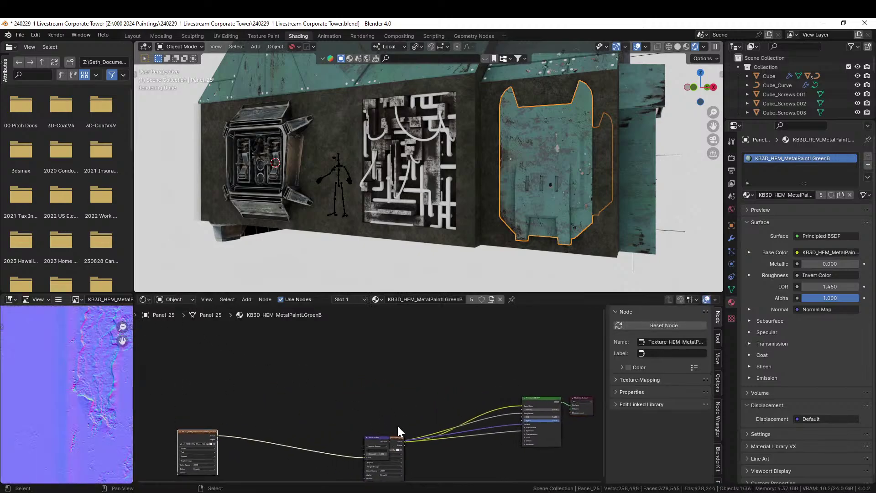
Step: Spread out the remaining stacked nodes, pairing the roughness texture with Invert Color and placing the diffuse texture above the others
{"action": "left_click_drag", "start_coordinate": [379, 438], "coordinate": [296, 371]}
{"action": "left_click", "coordinate": [387, 438]}
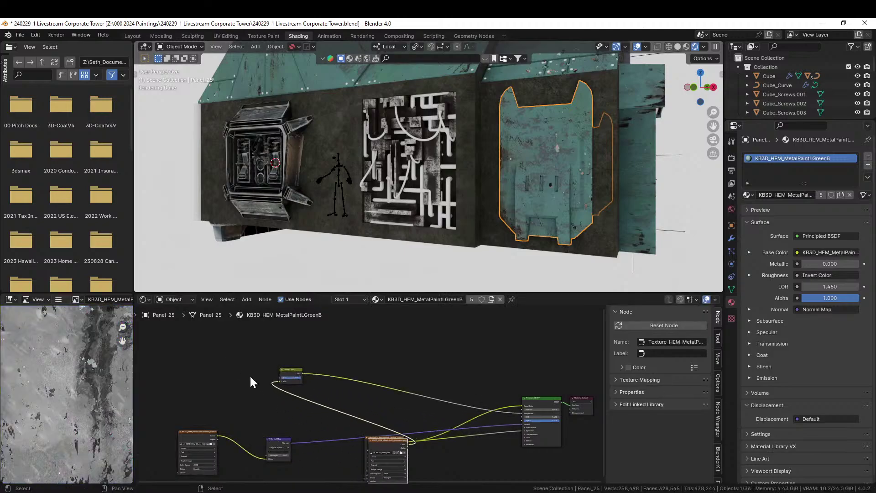
{"action": "left_click_drag", "start_coordinate": [388, 440], "coordinate": [209, 366]}
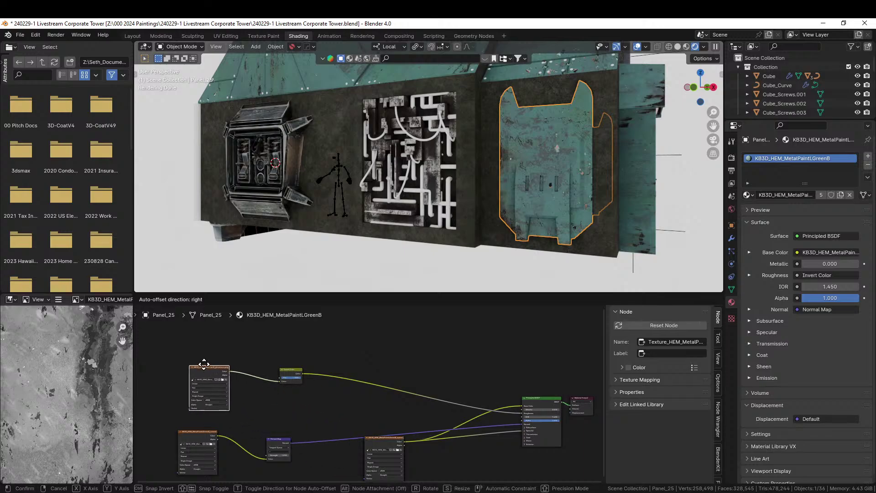
{"action": "left_click_drag", "start_coordinate": [388, 439], "coordinate": [329, 360]}
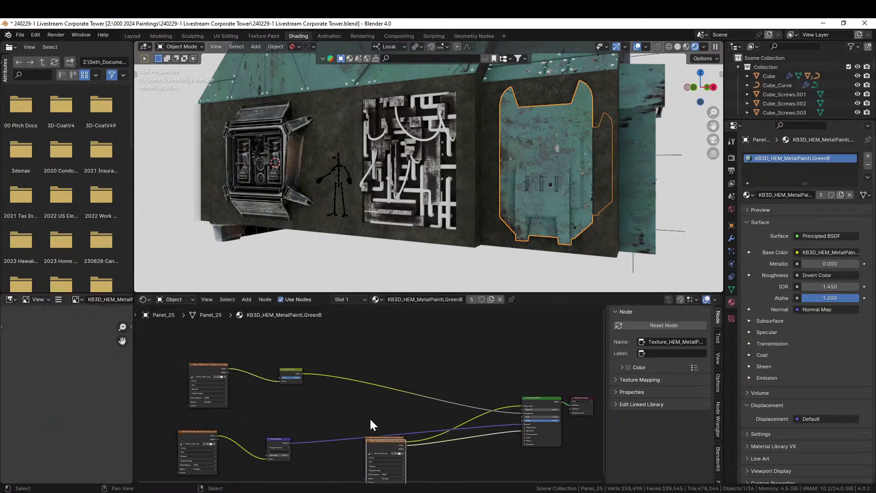
{"action": "left_click_drag", "start_coordinate": [392, 448], "coordinate": [431, 467]}
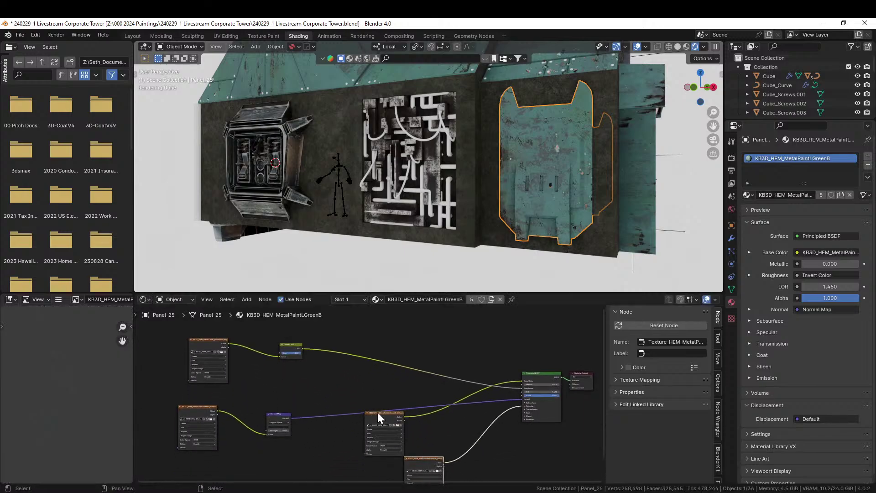
{"action": "left_click", "coordinate": [379, 412]}
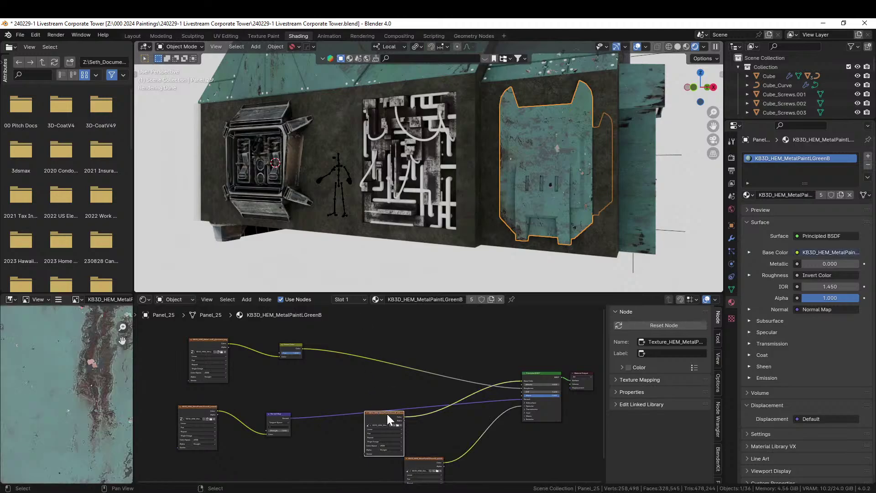
{"action": "left_click_drag", "start_coordinate": [388, 412], "coordinate": [376, 346]}
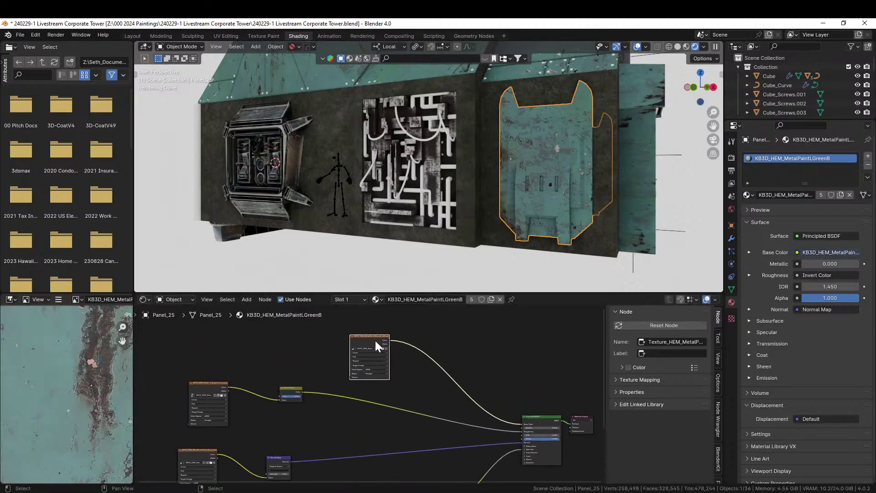
Step: Paste the Add Edgewear node group into the KB3D_HEM_MetalPaintLGreenB material, just ahead of the Principled BSDF
{"action": "scroll", "coordinate": [494, 411], "scroll_direction": "up", "scroll_amount": 4}
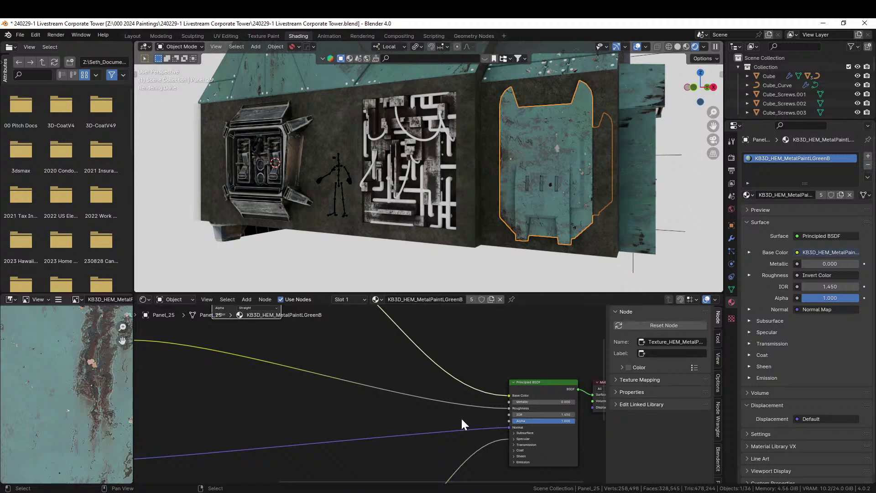
{"action": "middle_click_drag", "start_coordinate": [455, 419], "coordinate": [448, 449]}
{"action": "scroll", "coordinate": [437, 384], "scroll_direction": "down", "scroll_amount": 1}
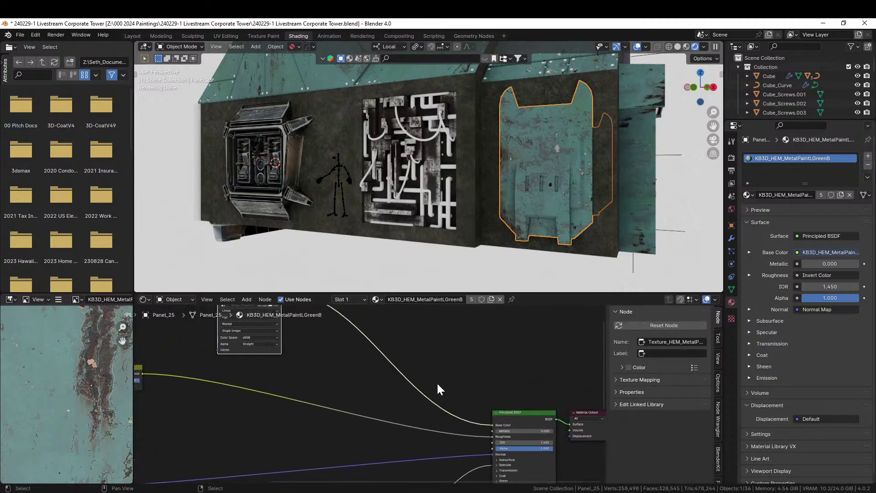
{"action": "middle_click_drag", "start_coordinate": [395, 388], "coordinate": [412, 394]}
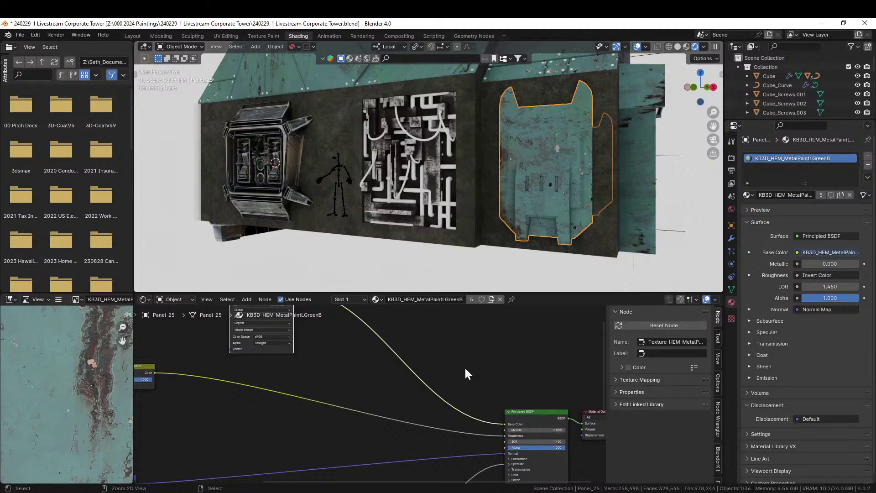
{"action": "key", "text": "ctrl+v"}
{"action": "scroll", "coordinate": [466, 392], "scroll_direction": "up", "scroll_amount": 1}
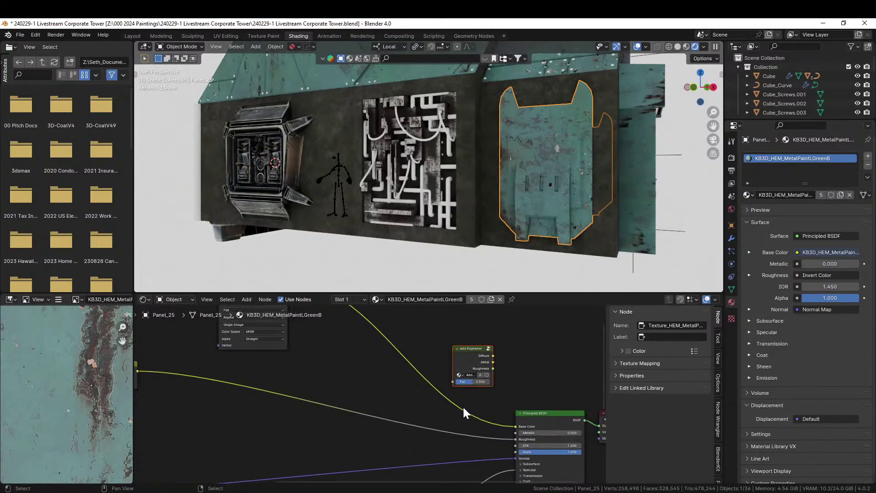
{"action": "middle_click_drag", "start_coordinate": [408, 406], "coordinate": [467, 441]}
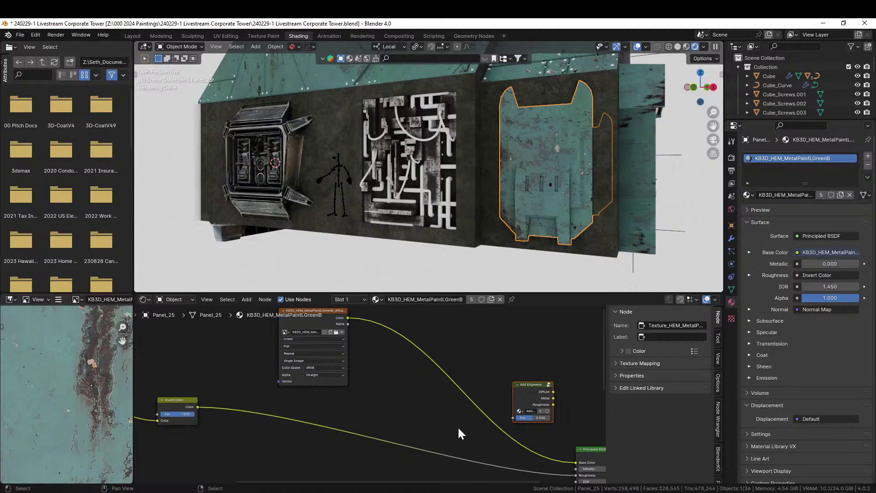
Step: Link the diffuse texture's Color to Add Edgewear's Fac input and the group's Diffuse output to the Principled BSDF's Base Color
{"action": "left_click_drag", "start_coordinate": [347, 318], "coordinate": [513, 417]}
{"action": "left_click_drag", "start_coordinate": [553, 391], "coordinate": [576, 461]}
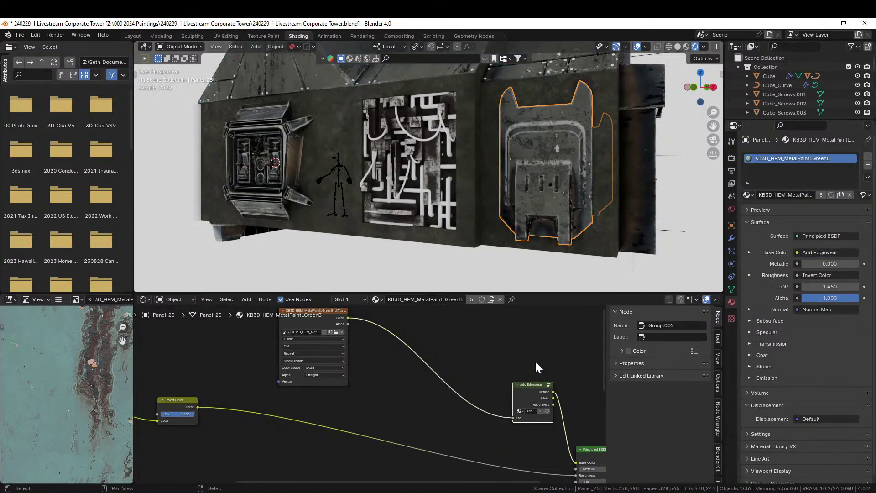
{"action": "scroll", "coordinate": [521, 194], "scroll_direction": "down", "scroll_amount": 1}
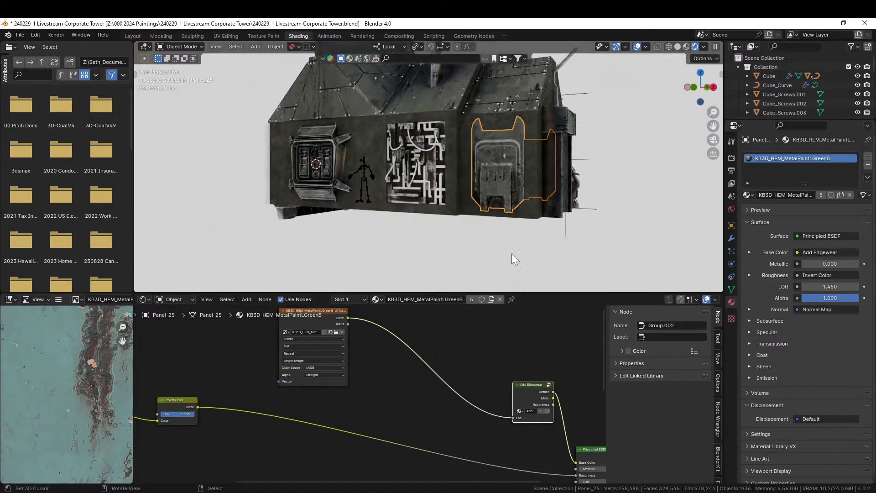
{"action": "middle_click_drag", "start_coordinate": [497, 215], "coordinate": [483, 51], "text": "shift"}
{"action": "middle_click_drag", "start_coordinate": [475, 102], "coordinate": [520, 104]}
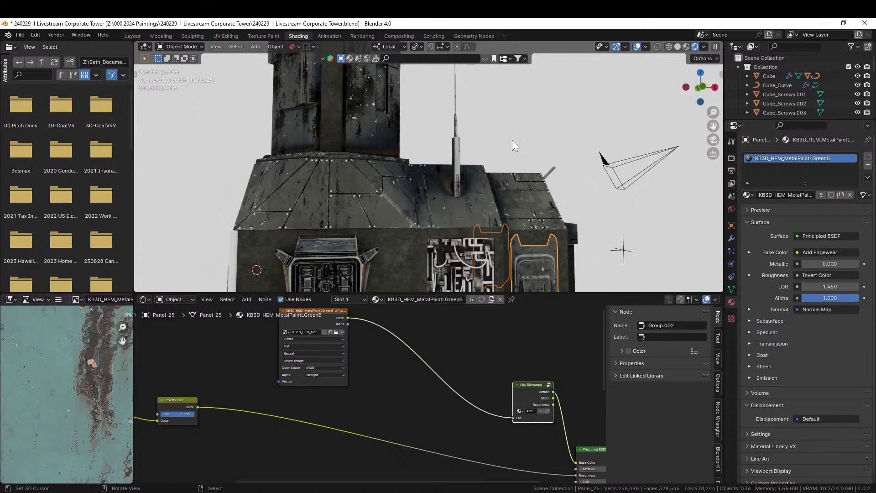
{"action": "key", "text": "alt+Tab"}
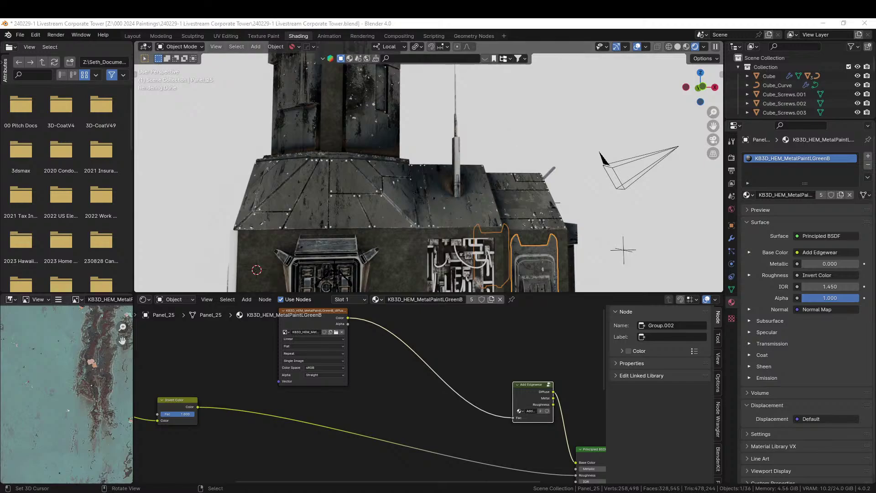
{"action": "middle_click_drag", "start_coordinate": [524, 165], "coordinate": [483, 239]}
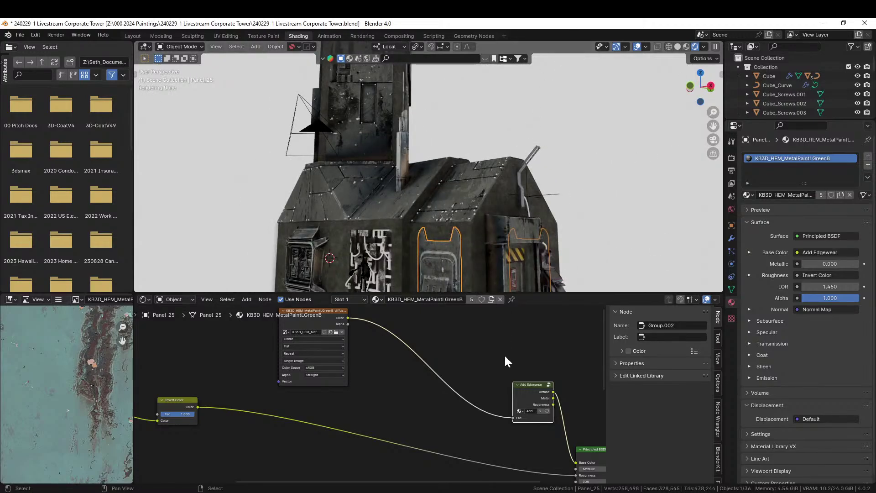
Step: Make the Add Edgewear node group a single-user copy and open it for editing
{"action": "middle_click_drag", "start_coordinate": [456, 374], "coordinate": [412, 329]}
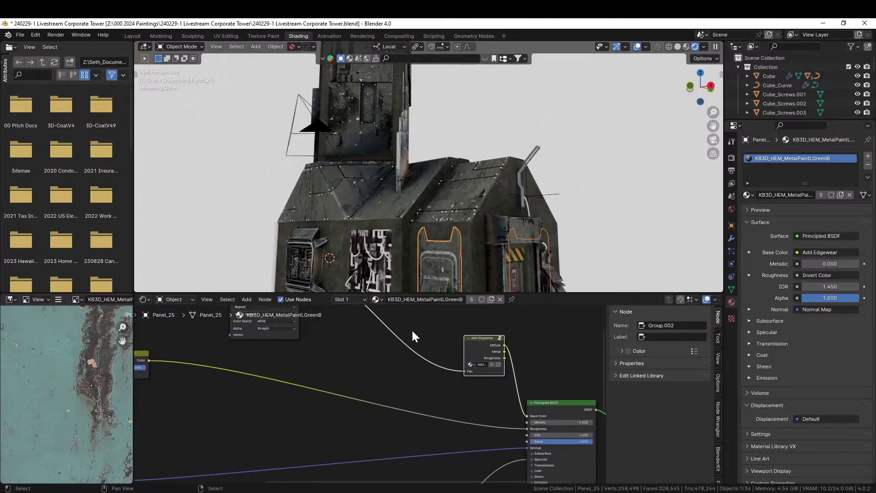
{"action": "scroll", "coordinate": [413, 330], "scroll_direction": "up", "scroll_amount": 2}
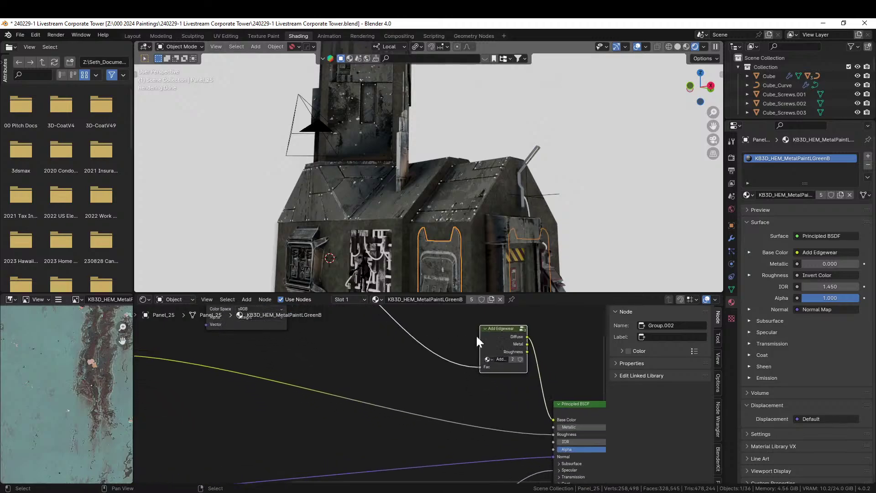
{"action": "left_click", "coordinate": [513, 359]}
{"action": "key", "text": "Tab"}
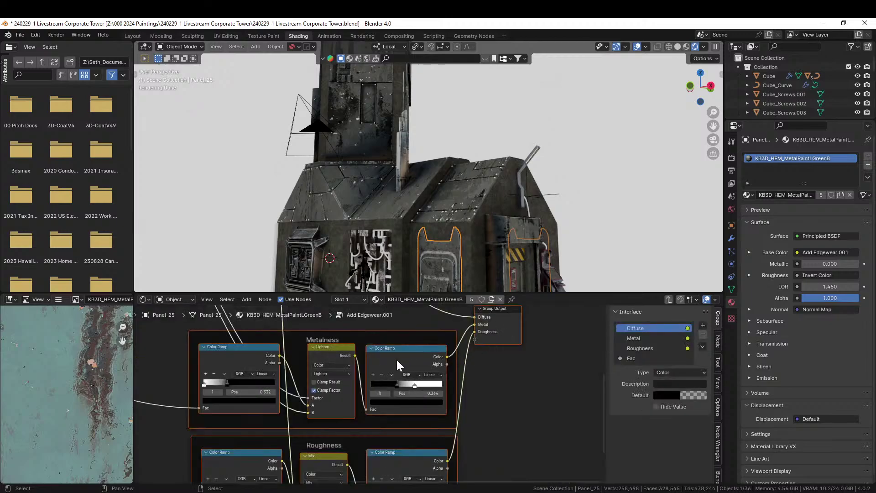
Step: Set the Distance of the AO_Dirt_Standard node inside the group to 1
{"action": "middle_click_drag", "start_coordinate": [385, 376], "coordinate": [592, 308]}
{"action": "scroll", "coordinate": [289, 360], "scroll_direction": "down", "scroll_amount": 3}
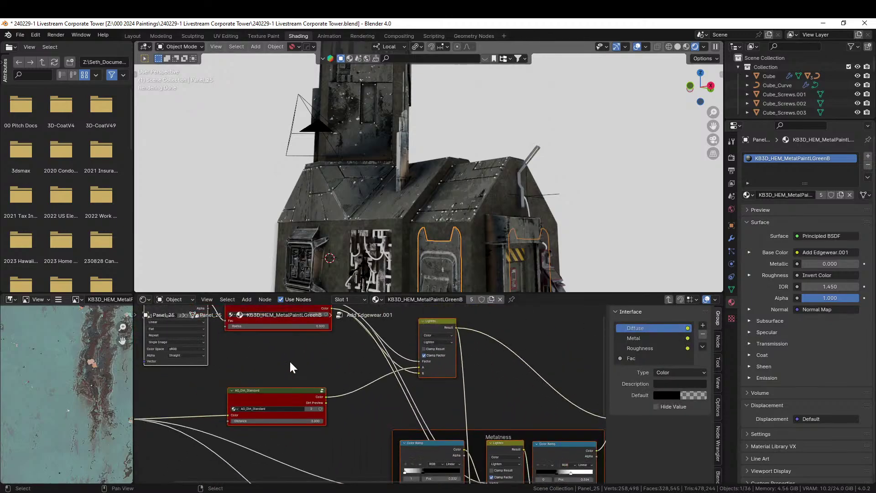
{"action": "middle_click_drag", "start_coordinate": [297, 355], "coordinate": [324, 380]}
{"action": "scroll", "coordinate": [378, 351], "scroll_direction": "up", "scroll_amount": 4}
{"action": "scroll", "coordinate": [333, 380], "scroll_direction": "up", "scroll_amount": 1}
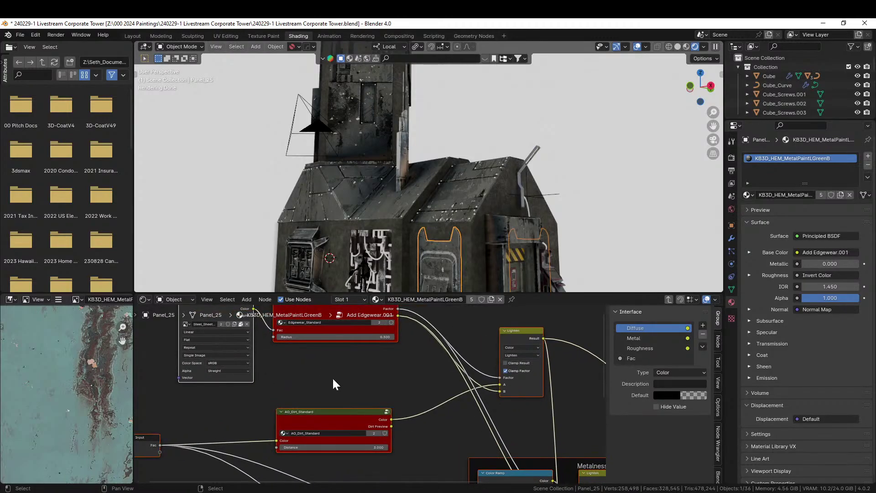
{"action": "left_click", "coordinate": [366, 446]}
{"action": "type", "text": "1"}
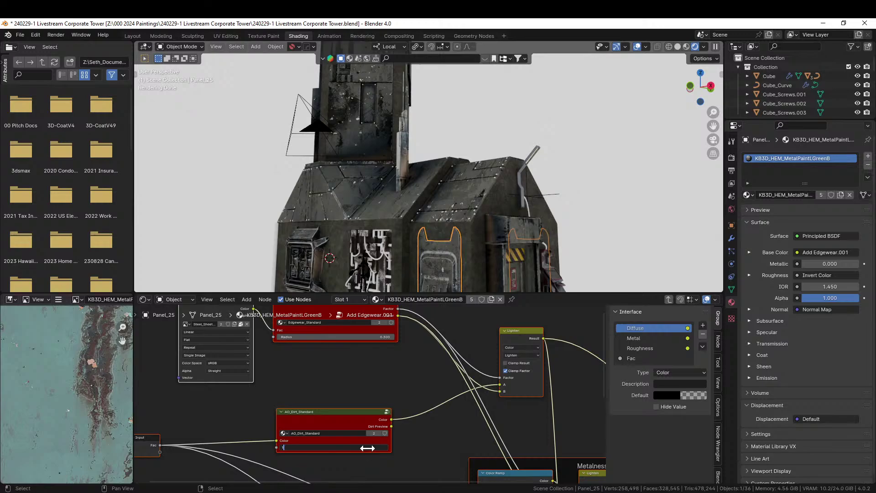
{"action": "key", "text": "Return"}
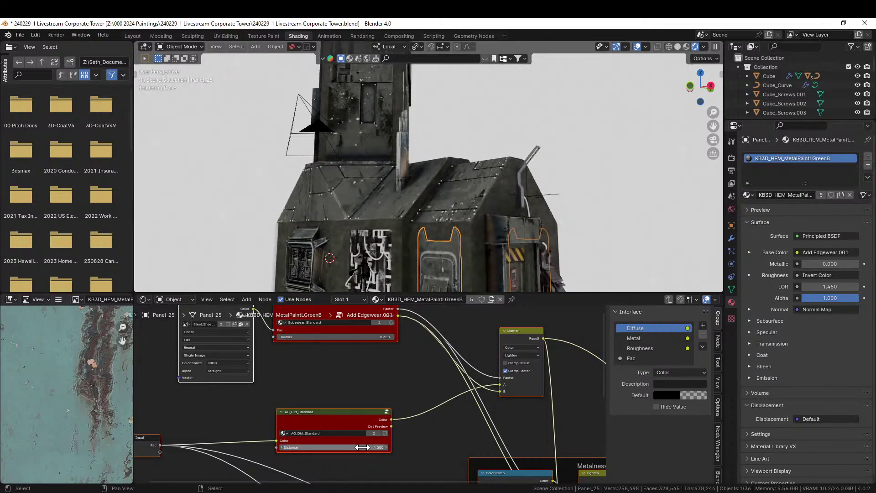
Step: Preview the group's Fac input and the Lighten node's result on the model
{"action": "left_click", "coordinate": [145, 435], "text": "ctrl+shift"}
{"action": "middle_click_drag", "start_coordinate": [146, 434], "coordinate": [609, 379]}
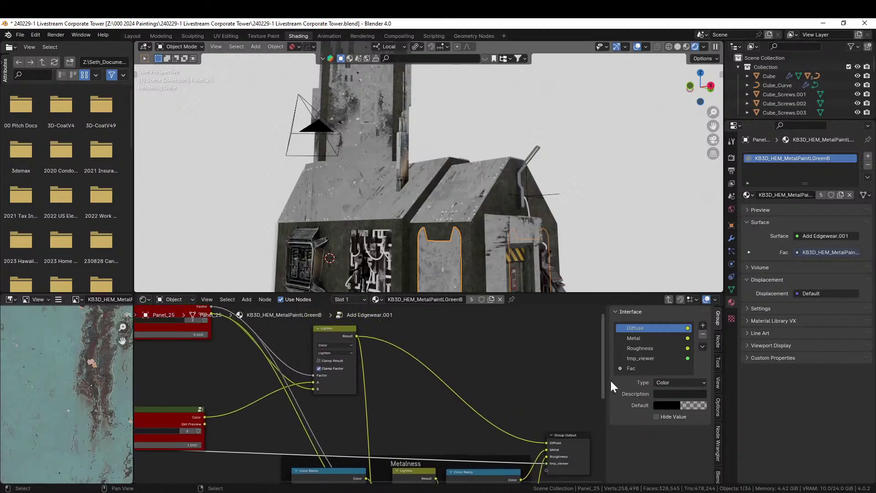
{"action": "left_click", "coordinate": [332, 328], "text": "ctrl+shift"}
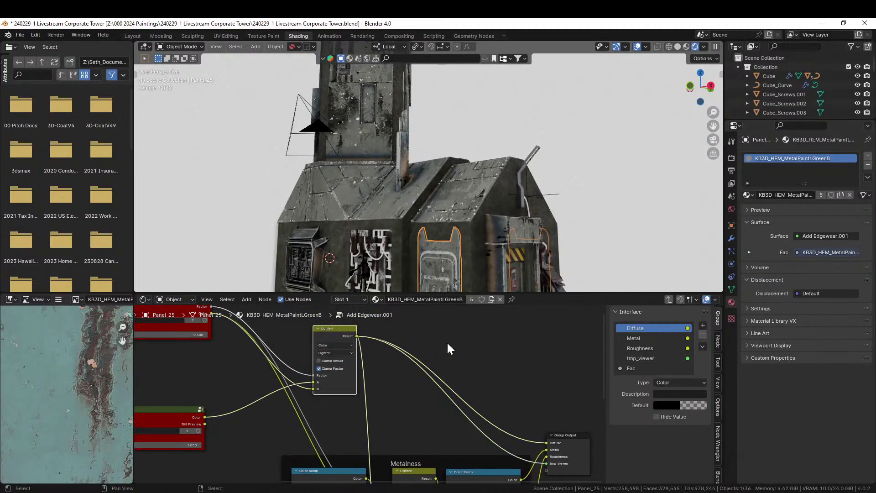
Step: Cut the temporary viewer links, exit the group and reconnect the Principled BSDF to the Material Output
{"action": "left_click", "coordinate": [568, 435]}
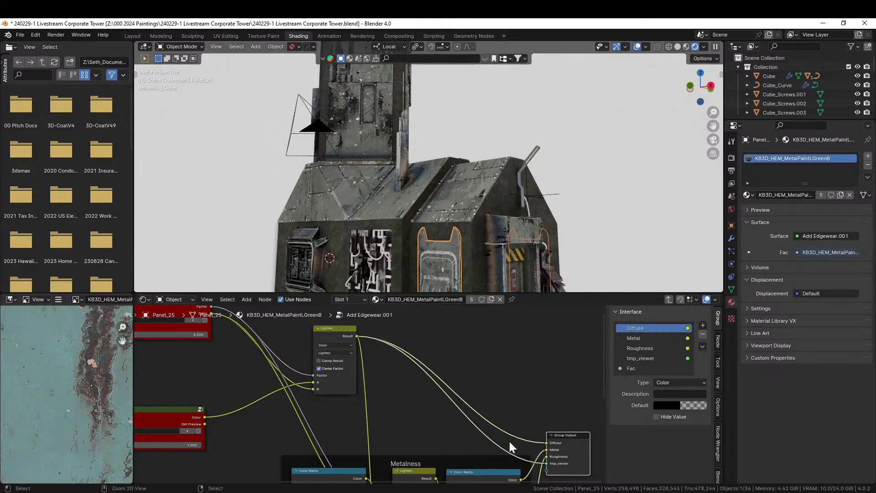
{"action": "right_click_drag", "start_coordinate": [508, 442], "coordinate": [481, 448], "text": "ctrl"}
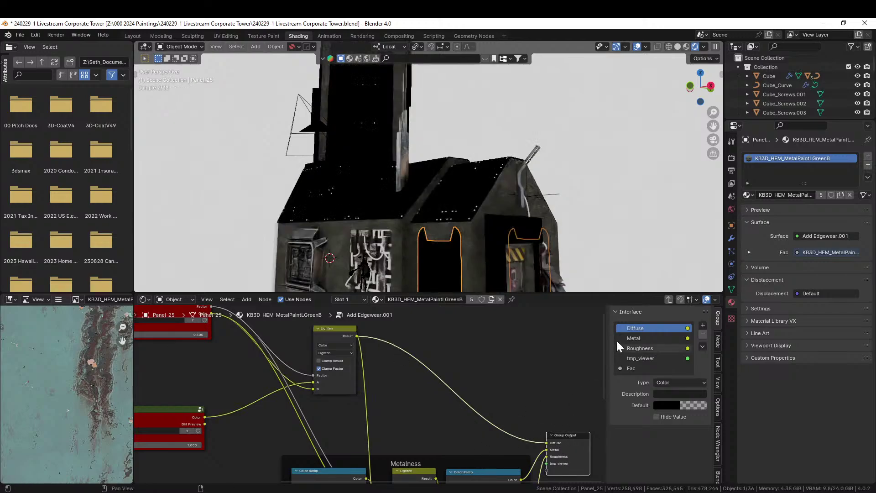
{"action": "left_click", "coordinate": [668, 299]}
{"action": "middle_click_drag", "start_coordinate": [536, 374], "coordinate": [358, 371]}
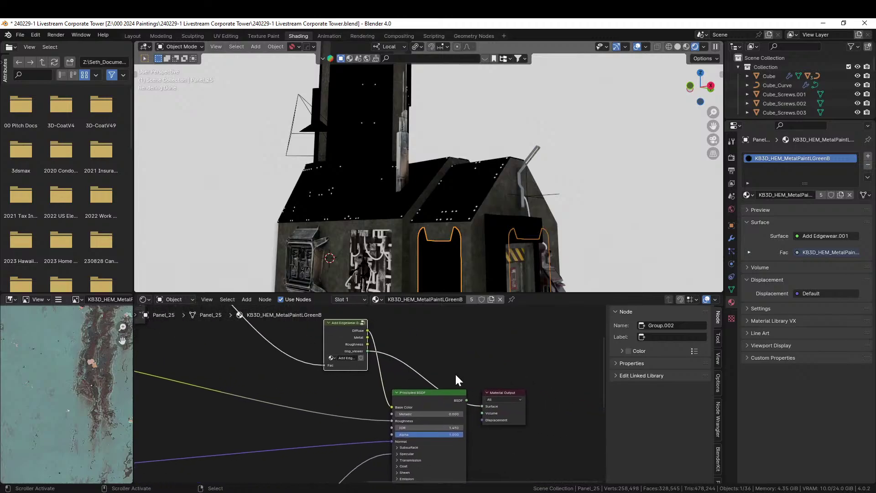
{"action": "right_click_drag", "start_coordinate": [412, 365], "coordinate": [416, 384], "text": "ctrl"}
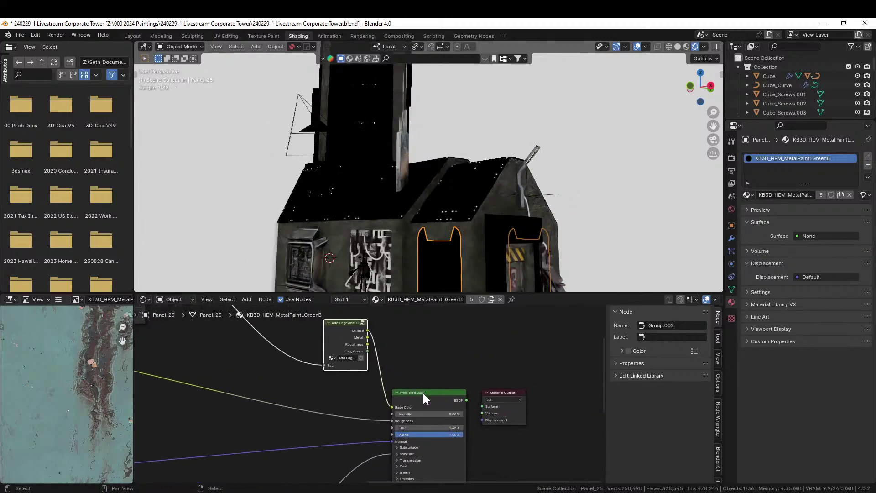
{"action": "left_click_drag", "start_coordinate": [412, 370], "coordinate": [505, 425]}
{"action": "left_click", "coordinate": [446, 393], "text": "ctrl+shift"}
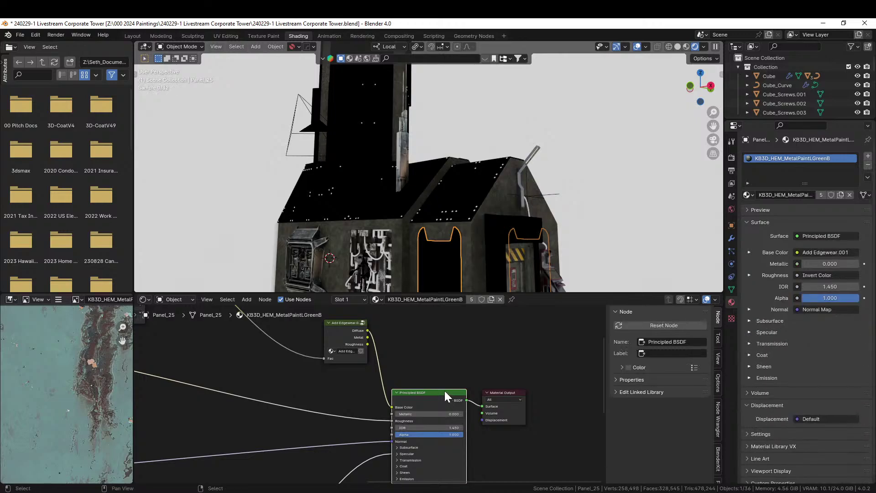
Step: Spread out the Principled BSDF, Material Output and Add Edgewear nodes to make room between them
{"action": "left_click_drag", "start_coordinate": [445, 391], "coordinate": [459, 337]}
{"action": "left_click_drag", "start_coordinate": [518, 393], "coordinate": [595, 370]}
{"action": "middle_click_drag", "start_coordinate": [388, 379], "coordinate": [479, 438]}
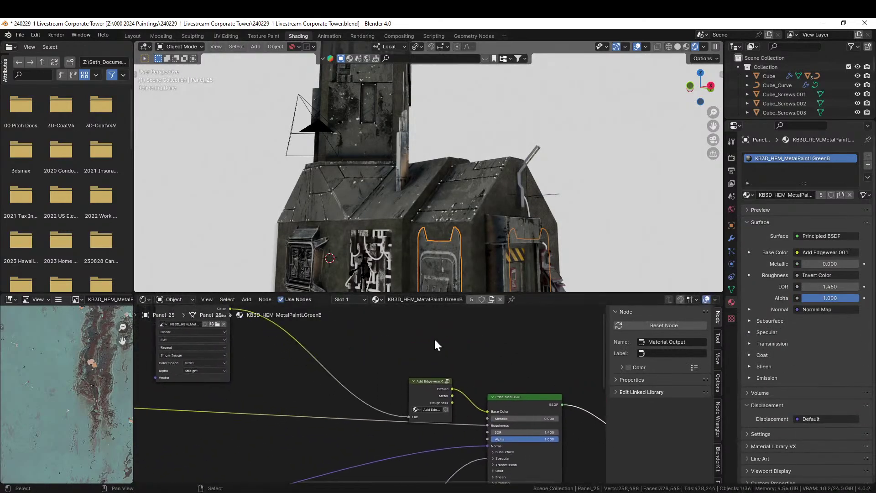
{"action": "middle_click_drag", "start_coordinate": [450, 205], "coordinate": [518, 209]}
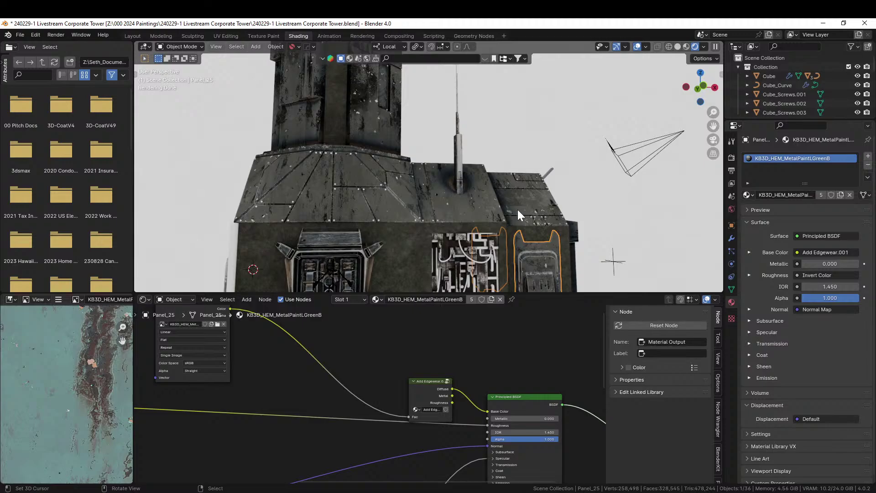
{"action": "middle_click_drag", "start_coordinate": [423, 215], "coordinate": [452, 230]}
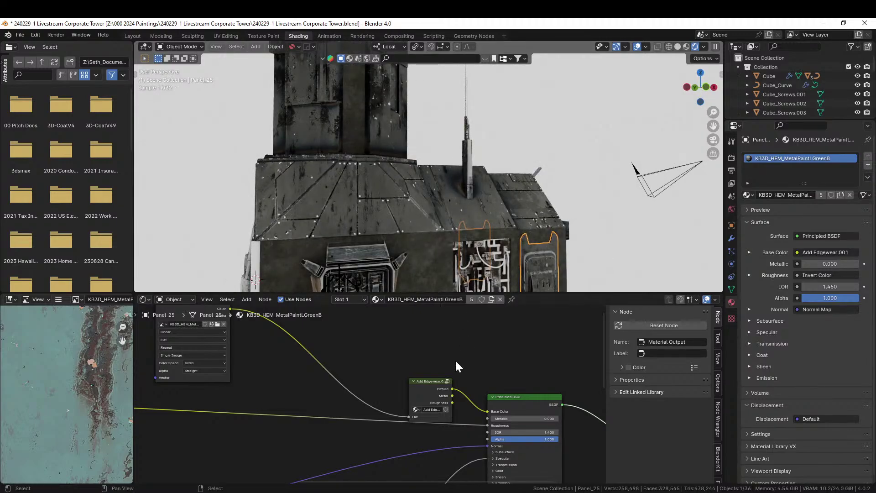
{"action": "left_click_drag", "start_coordinate": [428, 381], "coordinate": [378, 351]}
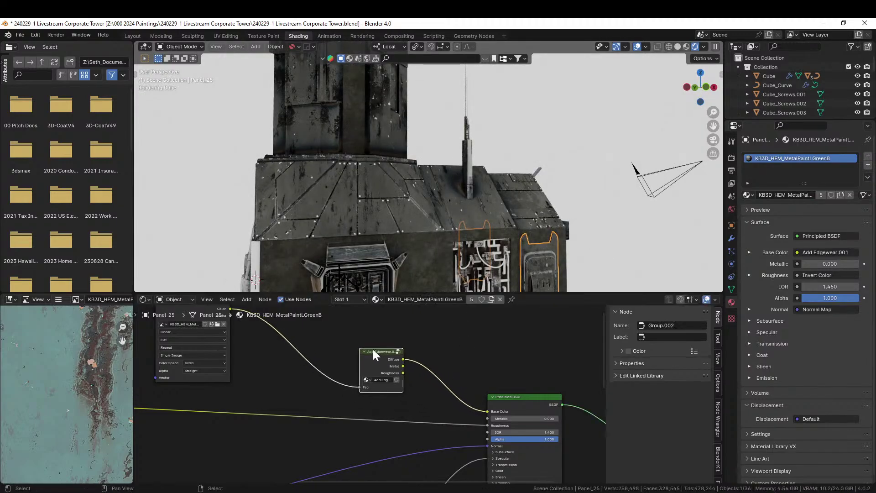
Step: Inside the Add Edgewear group, move Group Input farther from the other nodes and insert a reroute on its link to AO_Dirt_Standard
{"action": "key", "text": "Tab"}
{"action": "scroll", "coordinate": [379, 354], "scroll_direction": "down", "scroll_amount": 3}
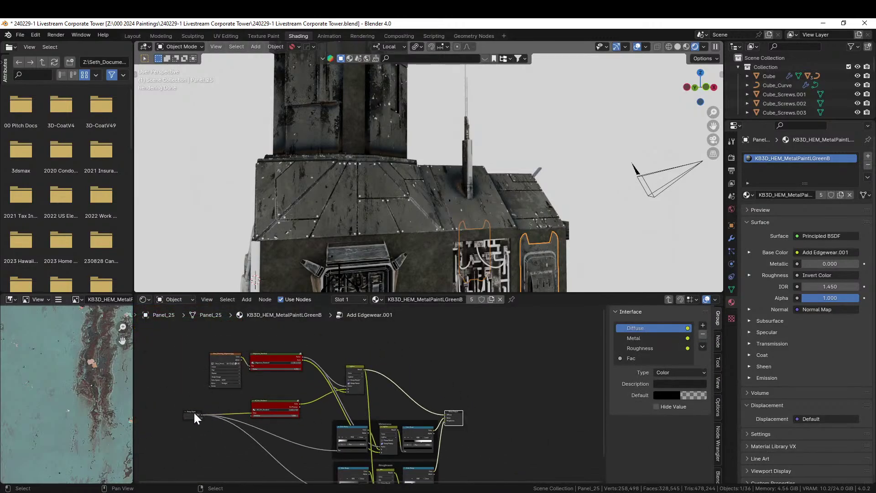
{"action": "left_click_drag", "start_coordinate": [189, 413], "coordinate": [131, 413]}
{"action": "scroll", "coordinate": [174, 418], "scroll_direction": "up", "scroll_amount": 3}
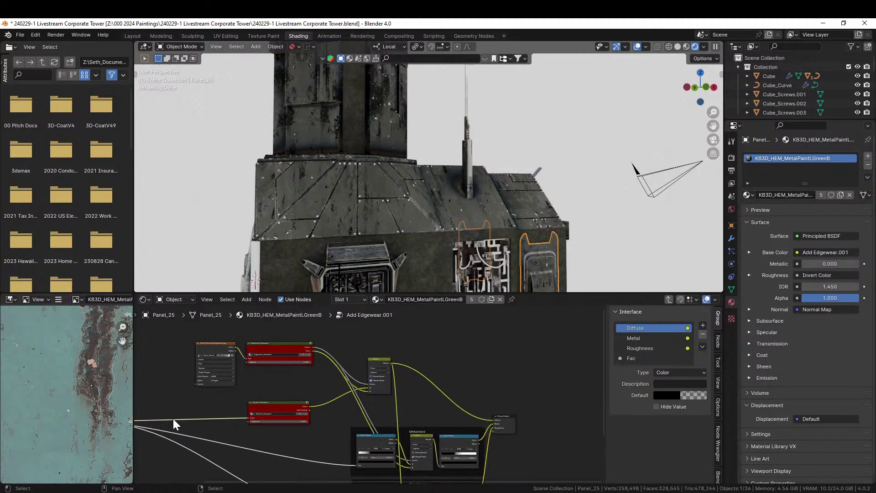
{"action": "middle_click_drag", "start_coordinate": [175, 417], "coordinate": [362, 413]}
{"action": "scroll", "coordinate": [246, 409], "scroll_direction": "up", "scroll_amount": 2}
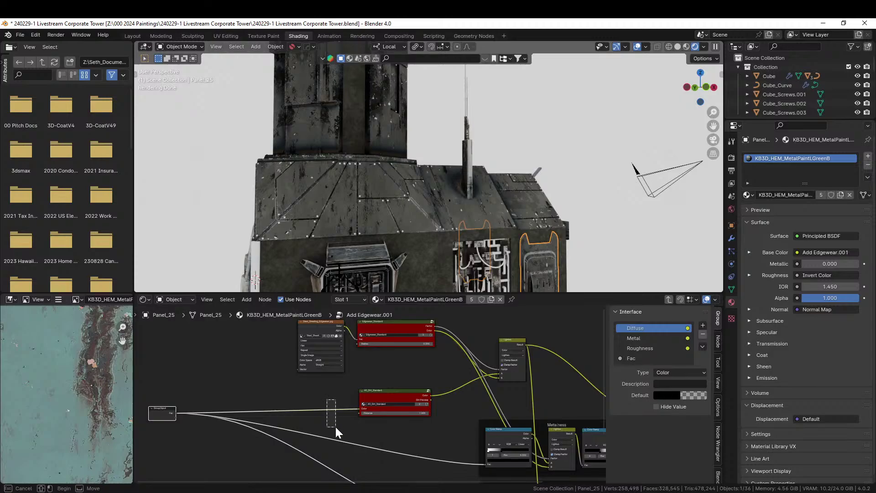
{"action": "right_click_drag", "start_coordinate": [321, 395], "coordinate": [325, 422], "text": "shift"}
Step: Try connecting the reroute directly to the Diffuse socket of the Group Output, and undo the connection
{"action": "middle_click_drag", "start_coordinate": [366, 426], "coordinate": [279, 420]}
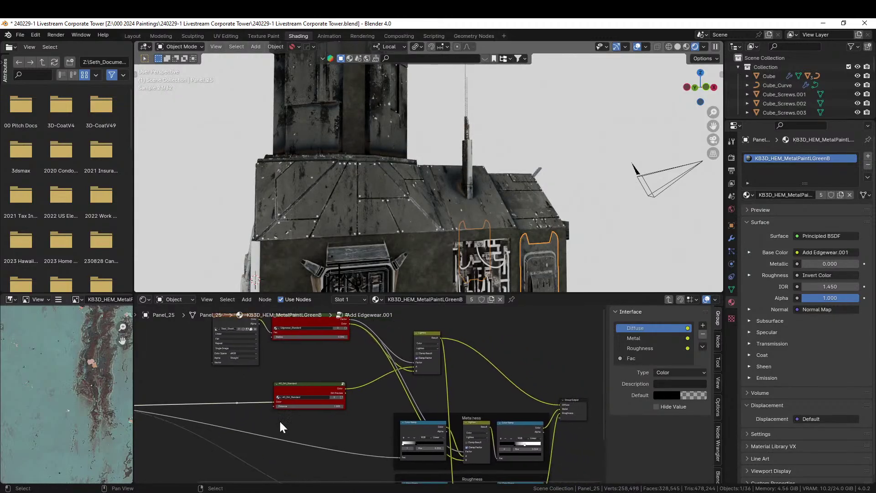
{"action": "mouse_move", "coordinate": [237, 401]}
{"action": "left_mouse_down"}
{"action": "mouse_move", "coordinate": [538, 414]}
{"action": "mouse_move", "coordinate": [561, 404]}
{"action": "left_mouse_up"}
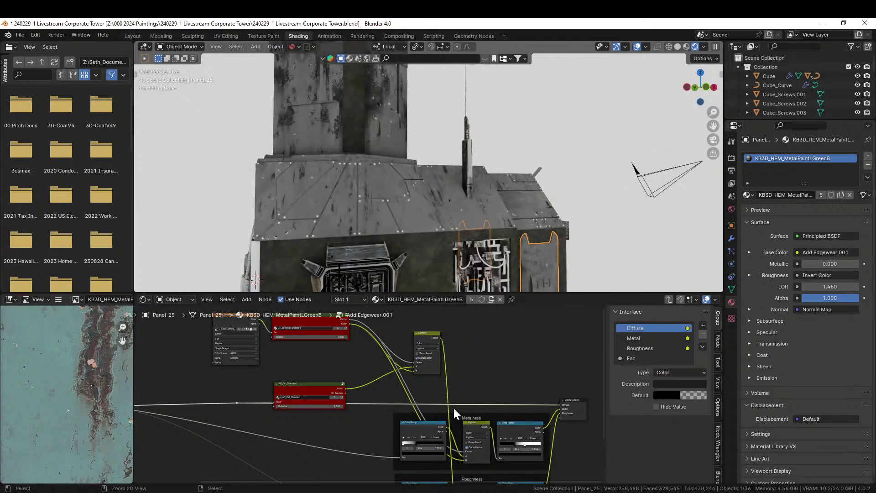
{"action": "key", "text": "ctrl+z"}
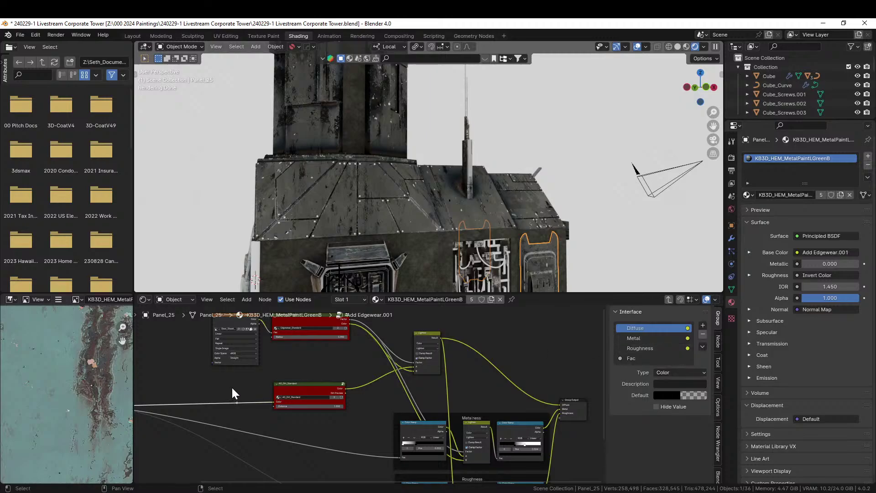
Step: Change the type of the group's Fac input socket to Color and check the paint on the building
{"action": "middle_click_drag", "start_coordinate": [232, 393], "coordinate": [420, 390]}
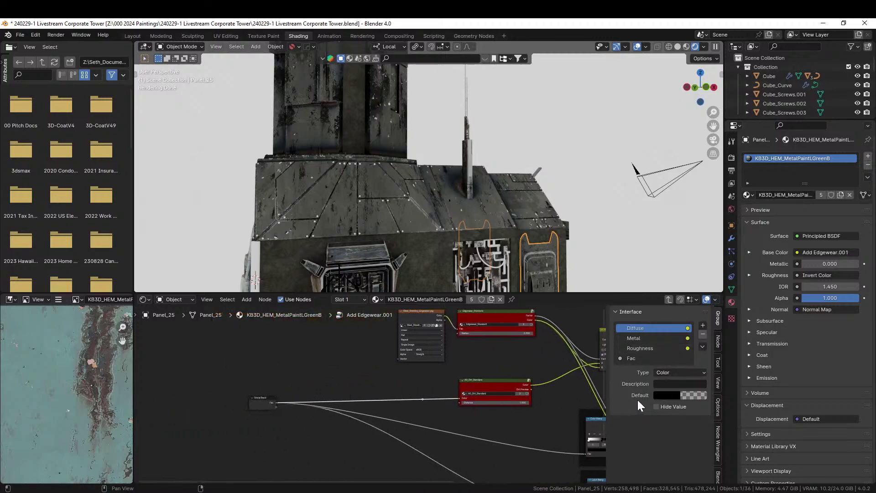
{"action": "left_click", "coordinate": [633, 359]}
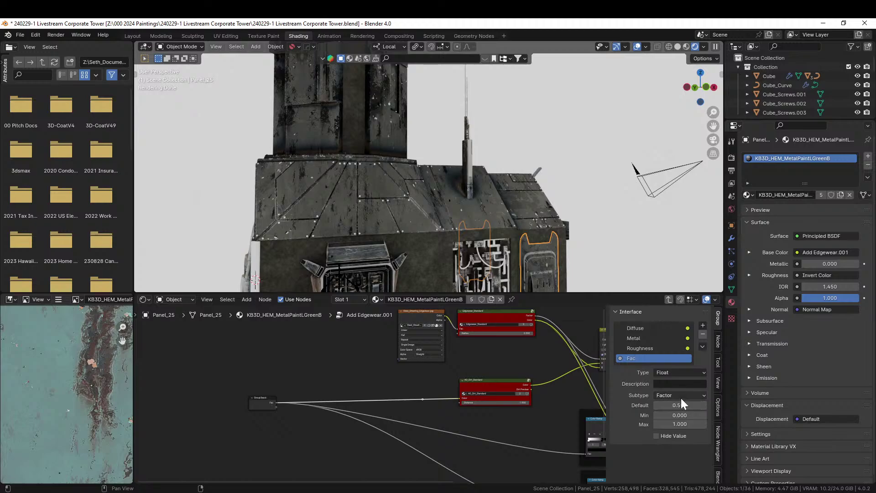
{"action": "left_click", "coordinate": [687, 371]}
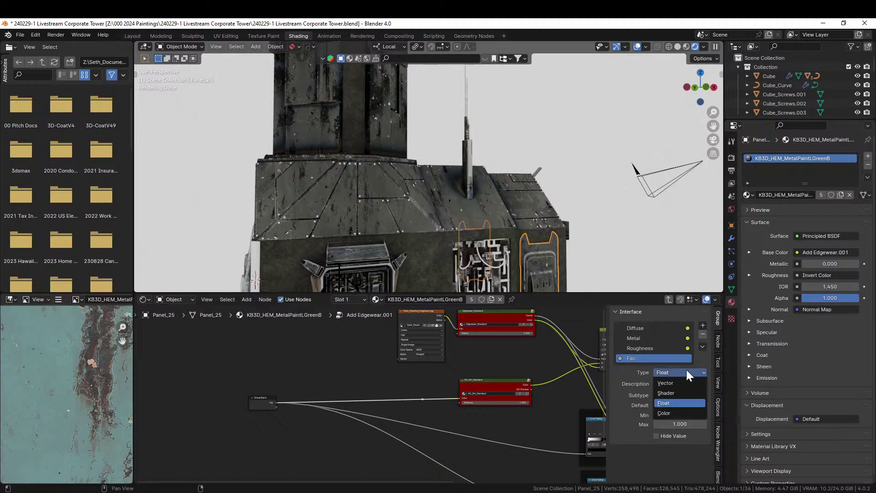
{"action": "left_click", "coordinate": [669, 413]}
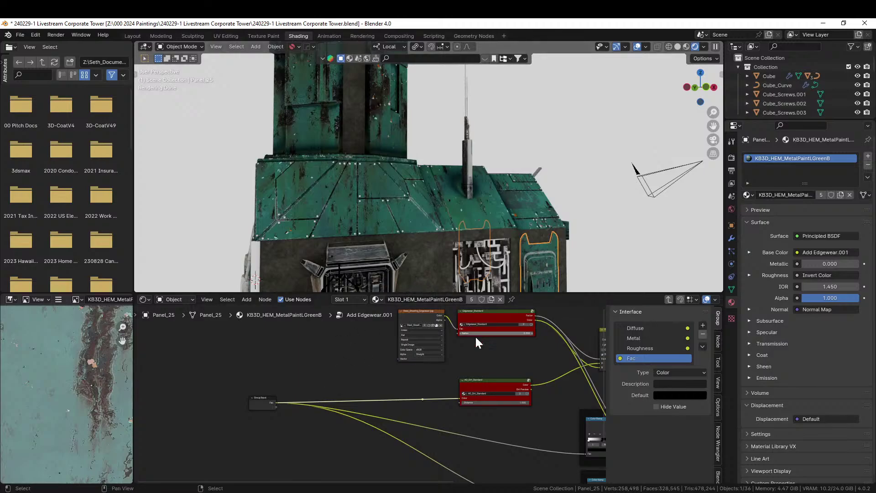
{"action": "middle_click_drag", "start_coordinate": [482, 376], "coordinate": [312, 391]}
{"action": "middle_click_drag", "start_coordinate": [449, 191], "coordinate": [478, 256]}
{"action": "scroll", "coordinate": [521, 355], "scroll_direction": "up", "scroll_amount": 2}
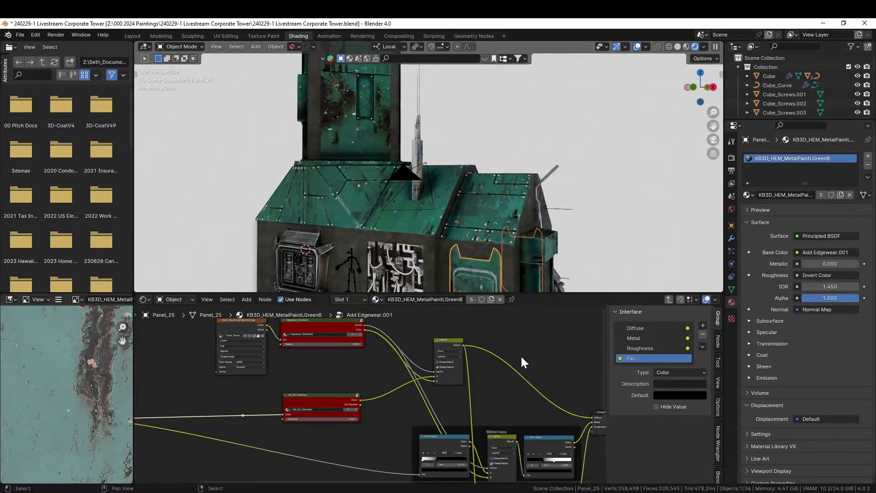
{"action": "scroll", "coordinate": [413, 378], "scroll_direction": "up", "scroll_amount": 2}
{"action": "middle_click_drag", "start_coordinate": [448, 409], "coordinate": [405, 430]}
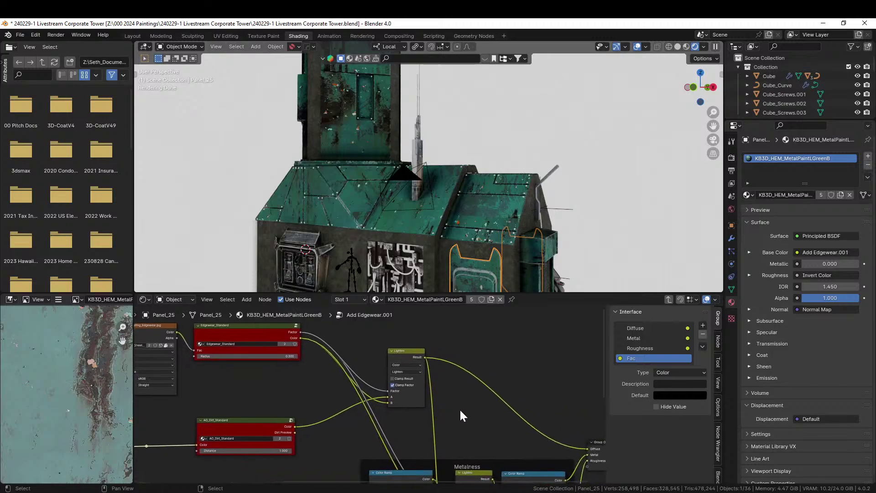
{"action": "key", "text": "shift+a"}
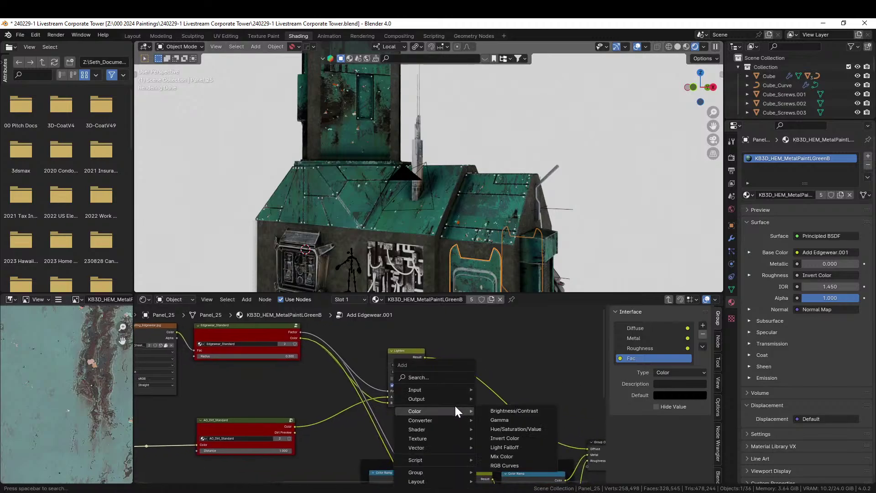
{"action": "middle_click_drag", "start_coordinate": [269, 392], "coordinate": [336, 348]}
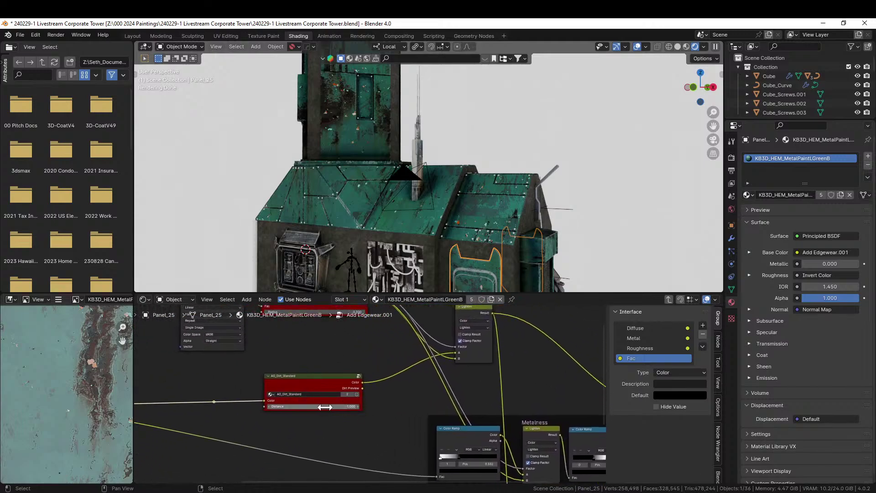
Step: Set the Distance of the AO_Dirt_Standard node inside the Add Edgewear group to 5.4
{"action": "left_click_drag", "start_coordinate": [325, 406], "coordinate": [378, 406]}
{"action": "middle_click_drag", "start_coordinate": [303, 364], "coordinate": [572, 358]}
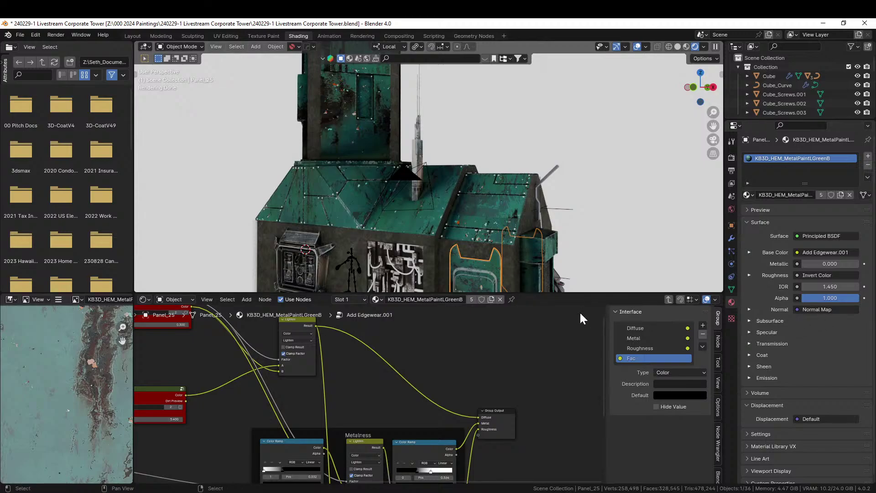
{"action": "left_click", "coordinate": [668, 299]}
{"action": "mouse_move", "coordinate": [565, 338]}
{"action": "middle_mouse_down"}
{"action": "mouse_move", "coordinate": [510, 337]}
{"action": "mouse_move", "coordinate": [560, 347]}
{"action": "middle_mouse_up"}
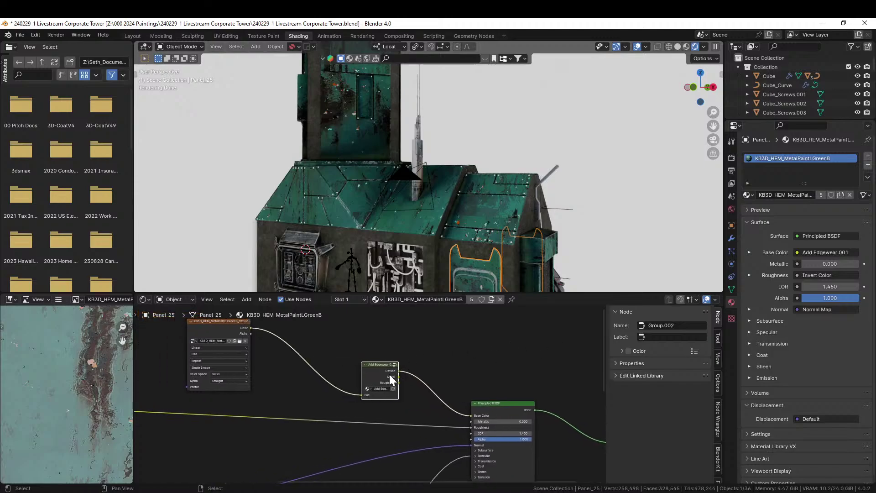
{"action": "key", "text": "Tab"}
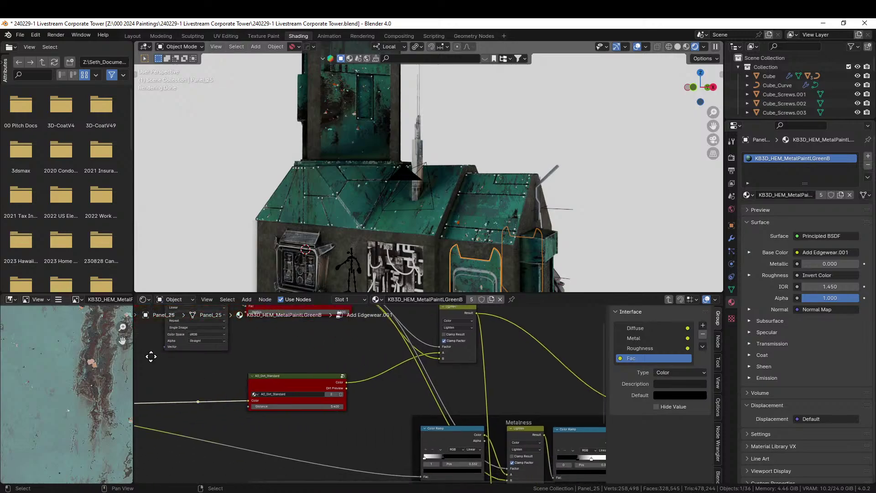
{"action": "scroll", "coordinate": [316, 414], "scroll_direction": "down", "scroll_amount": 2}
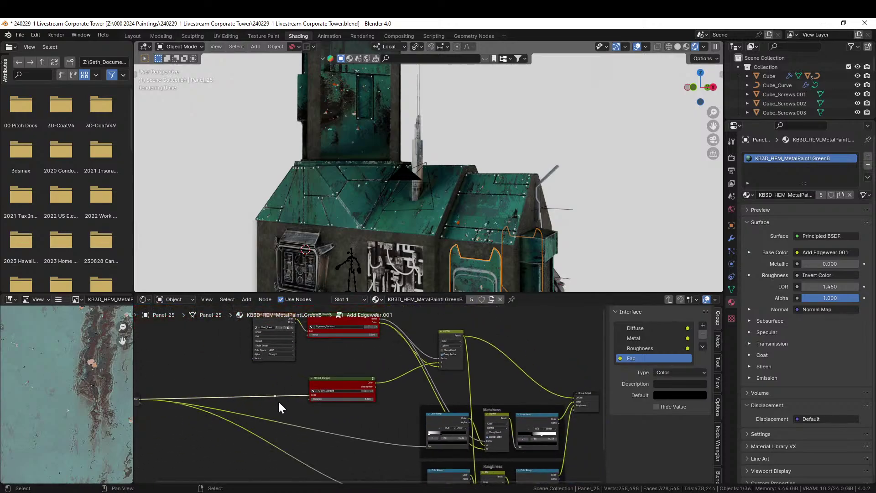
Step: Try feeding the Group Output's Diffuse socket from the reroute and from AO_Dirt_Standard's Color, and reconnect the Lighten result to Diffuse
{"action": "left_click_drag", "start_coordinate": [276, 394], "coordinate": [579, 398]}
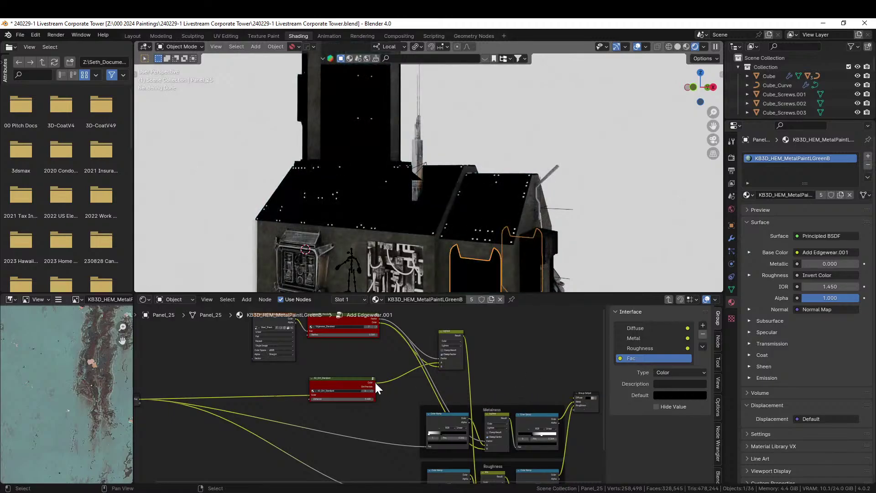
{"action": "left_click_drag", "start_coordinate": [373, 383], "coordinate": [575, 397]}
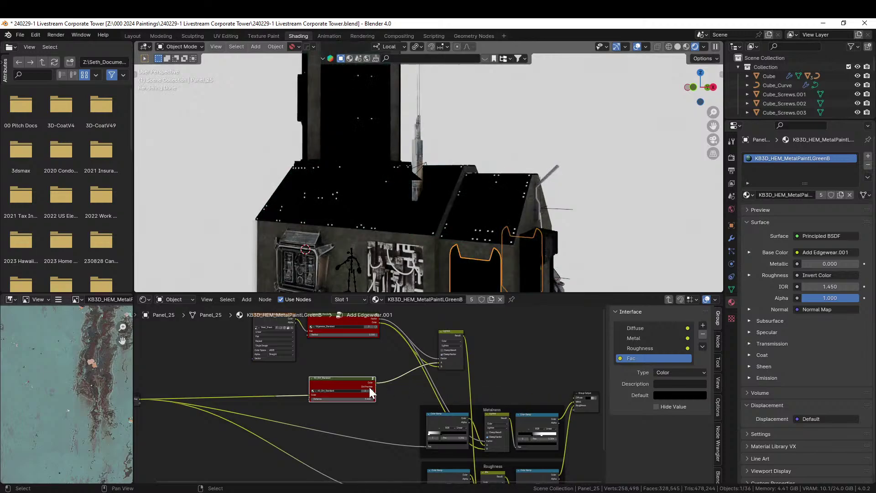
{"action": "scroll", "coordinate": [369, 387], "scroll_direction": "up", "scroll_amount": 4}
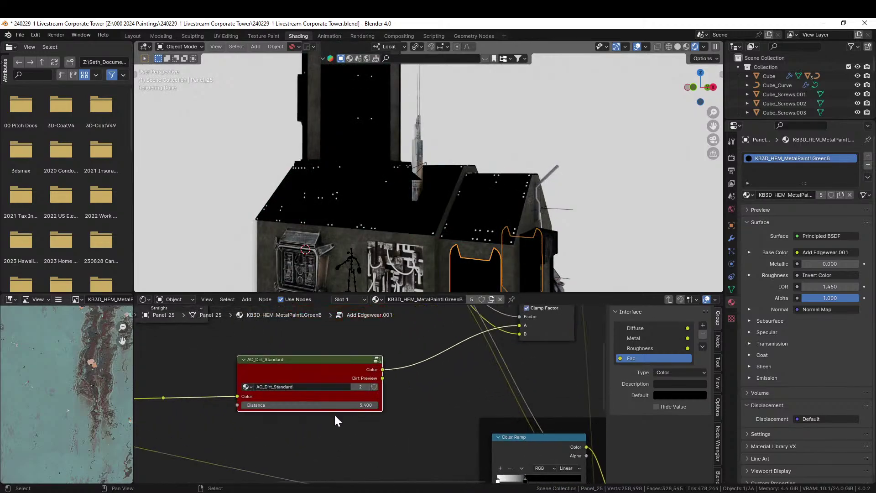
{"action": "left_click", "coordinate": [363, 405]}
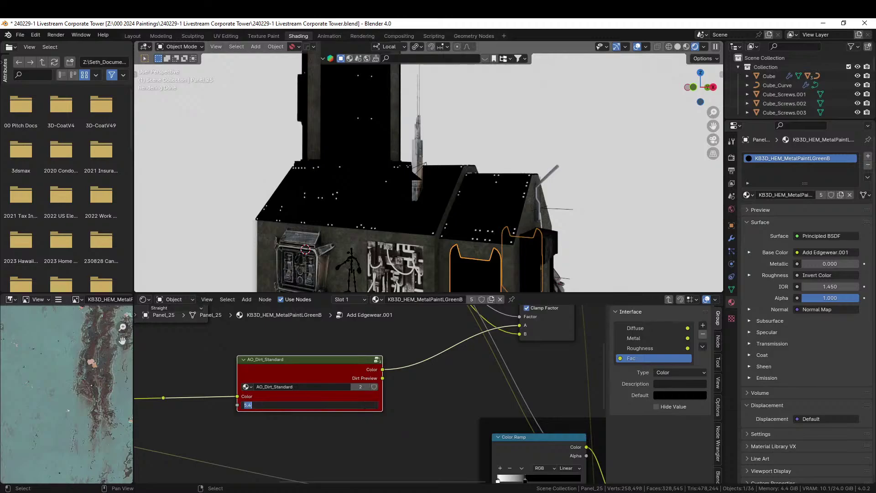
{"action": "left_click", "coordinate": [475, 378]}
{"action": "middle_click_drag", "start_coordinate": [570, 377], "coordinate": [259, 413]}
{"action": "scroll", "coordinate": [302, 382], "scroll_direction": "down", "scroll_amount": 1}
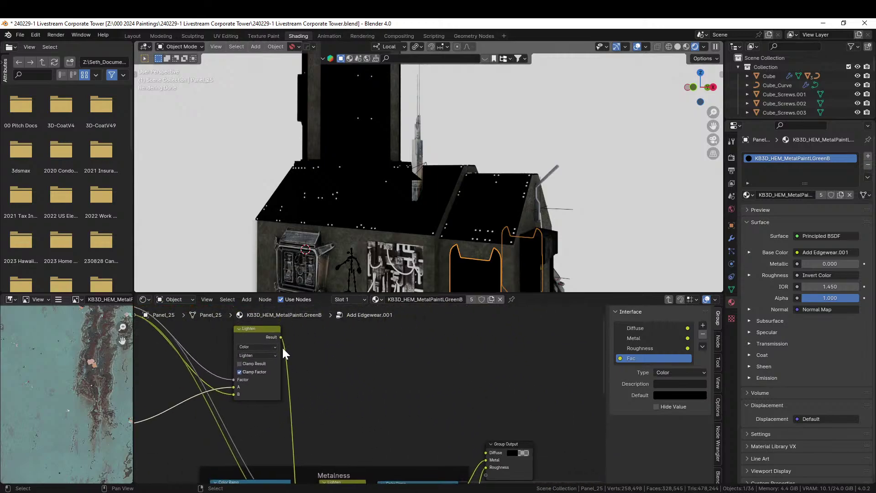
{"action": "left_click_drag", "start_coordinate": [280, 337], "coordinate": [487, 451]}
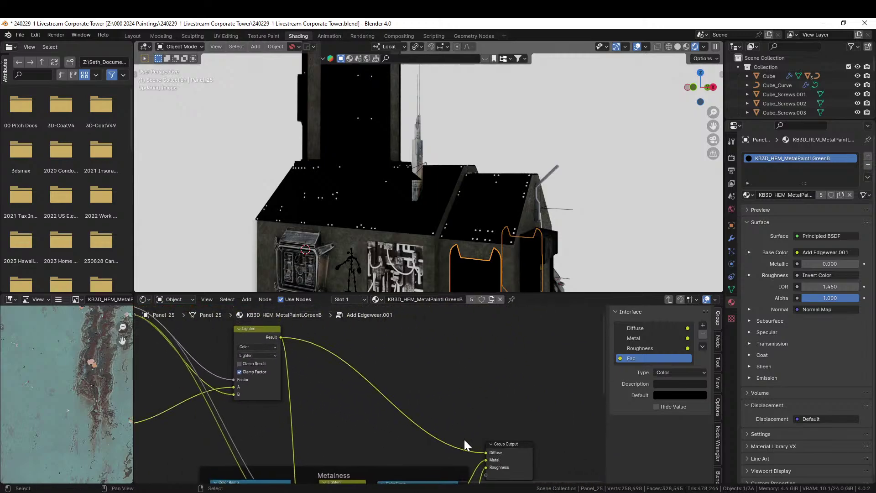
Step: Open the AO_Dirt_Standard group and examine how its Hue/Saturation/Value, RGB Curves and Overlay nodes feed the Group Output
{"action": "middle_click_drag", "start_coordinate": [382, 433], "coordinate": [550, 427]}
{"action": "left_click", "coordinate": [257, 413]}
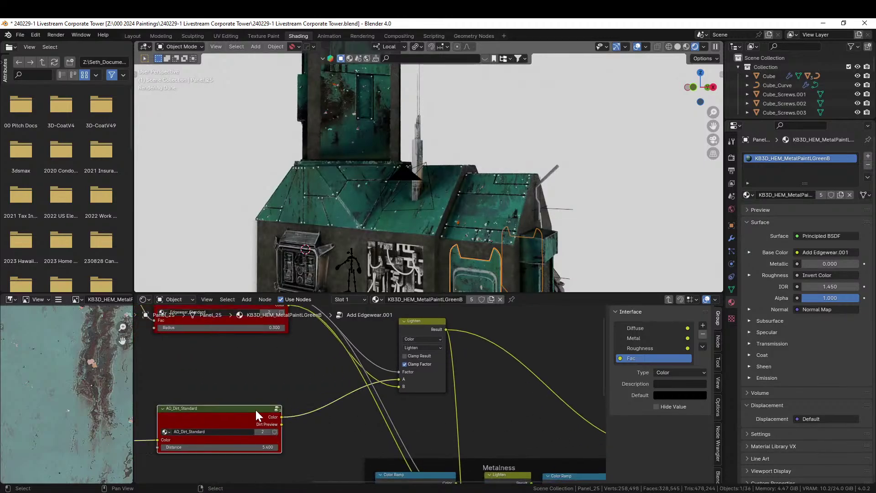
{"action": "key", "text": "Tab"}
{"action": "scroll", "coordinate": [310, 391], "scroll_direction": "down", "scroll_amount": 8}
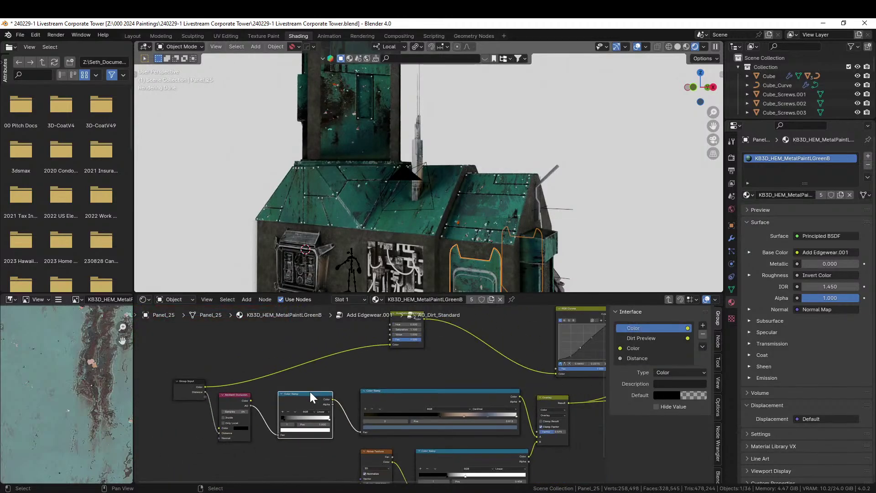
{"action": "middle_click_drag", "start_coordinate": [321, 387], "coordinate": [242, 392]}
{"action": "scroll", "coordinate": [310, 389], "scroll_direction": "up", "scroll_amount": 1}
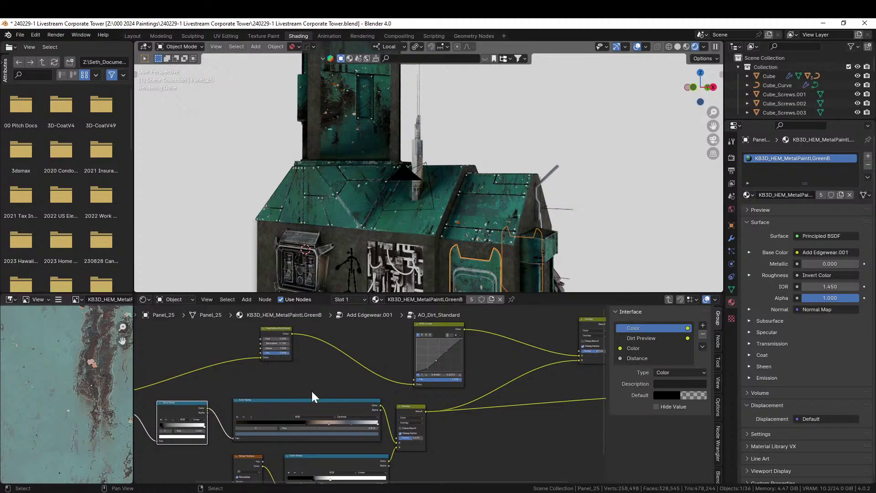
{"action": "middle_click_drag", "start_coordinate": [312, 391], "coordinate": [138, 419]}
{"action": "scroll", "coordinate": [396, 396], "scroll_direction": "up", "scroll_amount": 1}
{"action": "scroll", "coordinate": [366, 393], "scroll_direction": "up", "scroll_amount": 1}
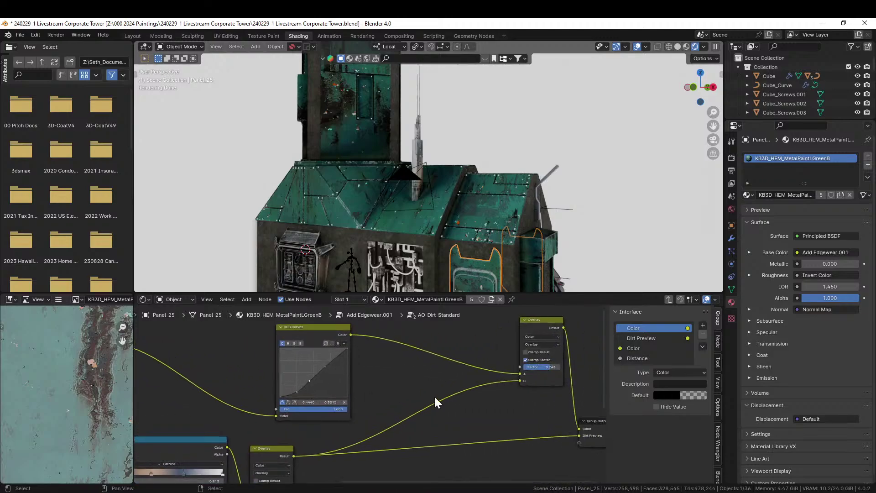
{"action": "middle_click_drag", "start_coordinate": [485, 415], "coordinate": [414, 434]}
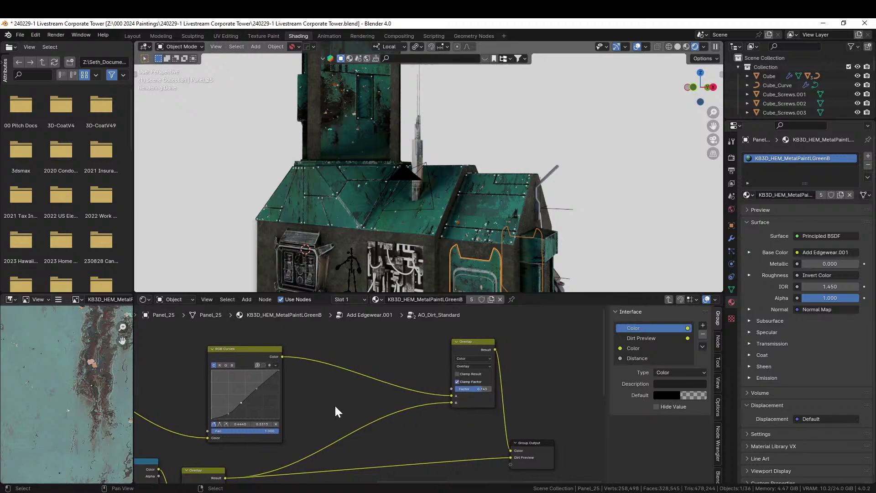
{"action": "middle_click_drag", "start_coordinate": [335, 406], "coordinate": [510, 406]}
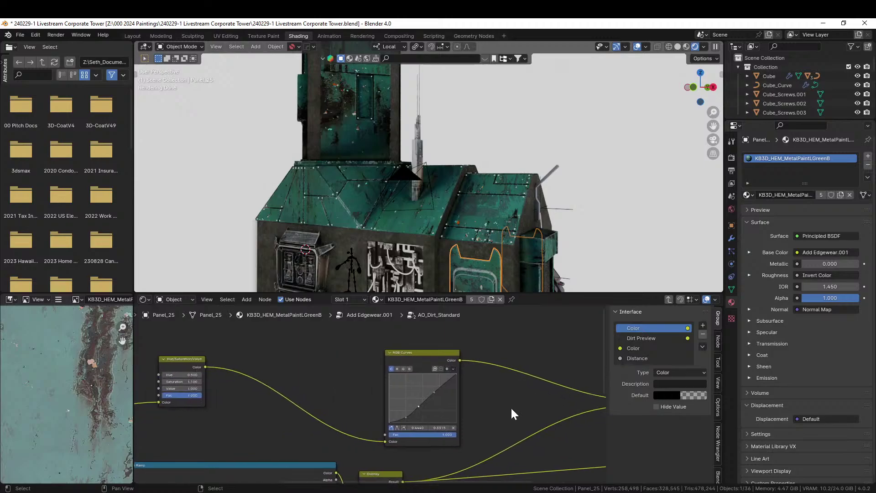
{"action": "scroll", "coordinate": [511, 408], "scroll_direction": "down", "scroll_amount": 1}
{"action": "scroll", "coordinate": [310, 379], "scroll_direction": "down", "scroll_amount": 2}
{"action": "scroll", "coordinate": [312, 384], "scroll_direction": "down", "scroll_amount": 1}
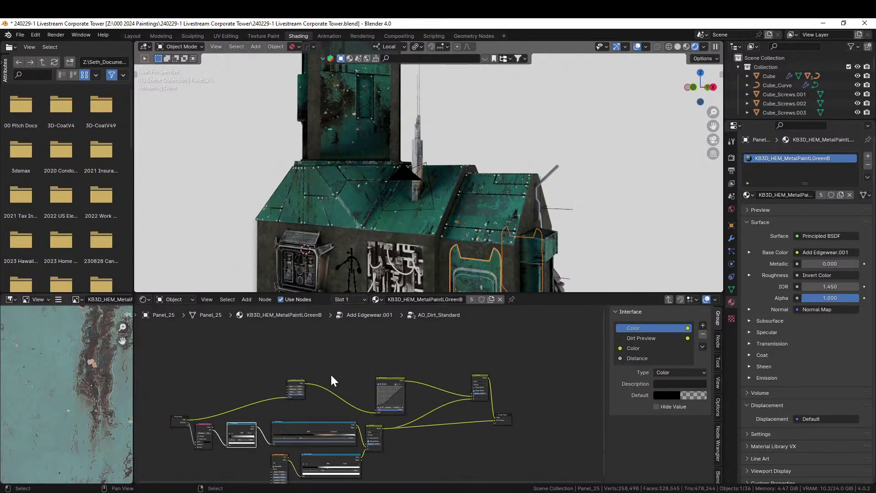
Step: Try linking the Group Input's Color straight to the final Overlay's A socket, and reconnect RGB Curves there
{"action": "left_click_drag", "start_coordinate": [187, 419], "coordinate": [471, 396]}
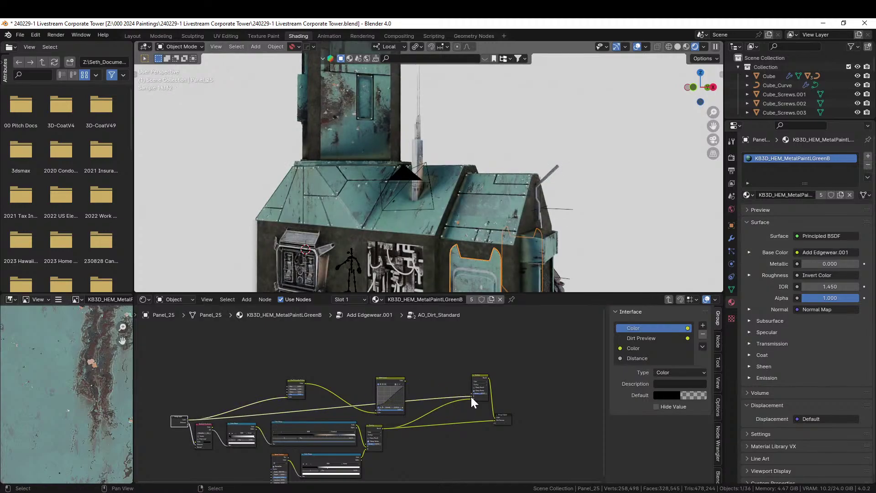
{"action": "scroll", "coordinate": [351, 387], "scroll_direction": "up", "scroll_amount": 2}
{"action": "scroll", "coordinate": [349, 389], "scroll_direction": "up", "scroll_amount": 1}
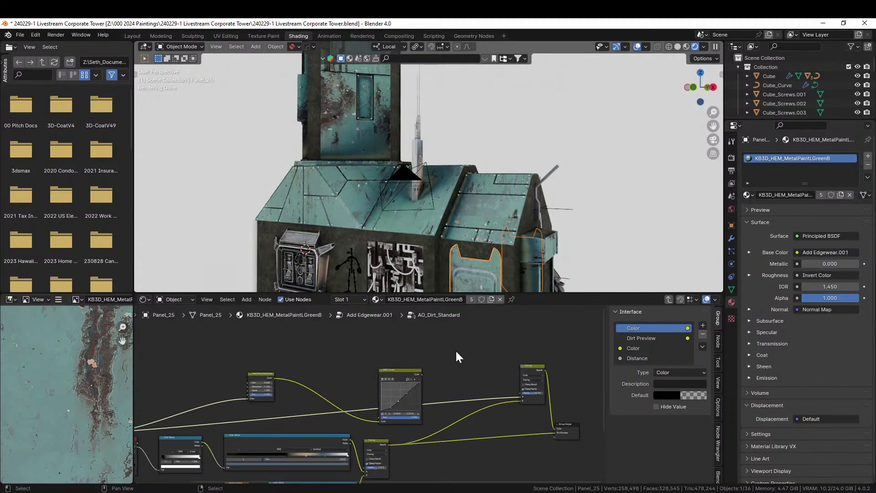
{"action": "left_click_drag", "start_coordinate": [424, 375], "coordinate": [520, 396]}
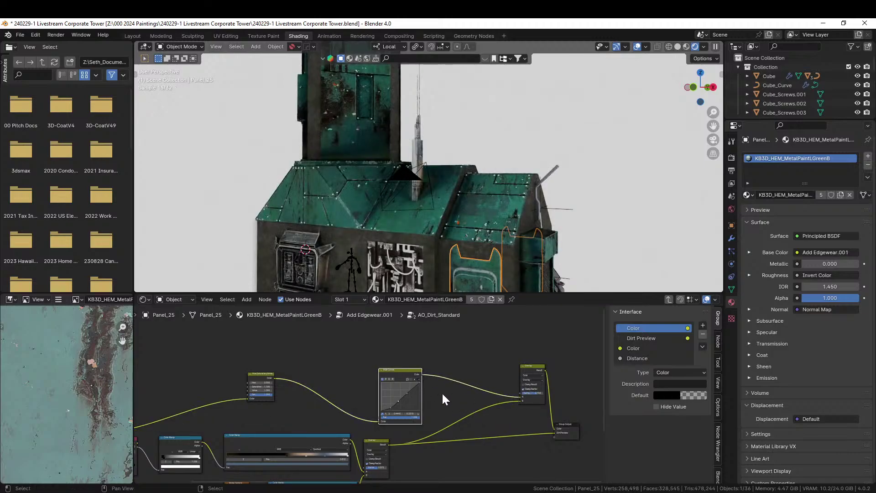
Step: Set the Hue/Saturation/Value node's Saturation to 0.8 and its Value to 1.25
{"action": "middle_click_drag", "start_coordinate": [362, 377], "coordinate": [428, 391]}
{"action": "scroll", "coordinate": [412, 382], "scroll_direction": "up", "scroll_amount": 4}
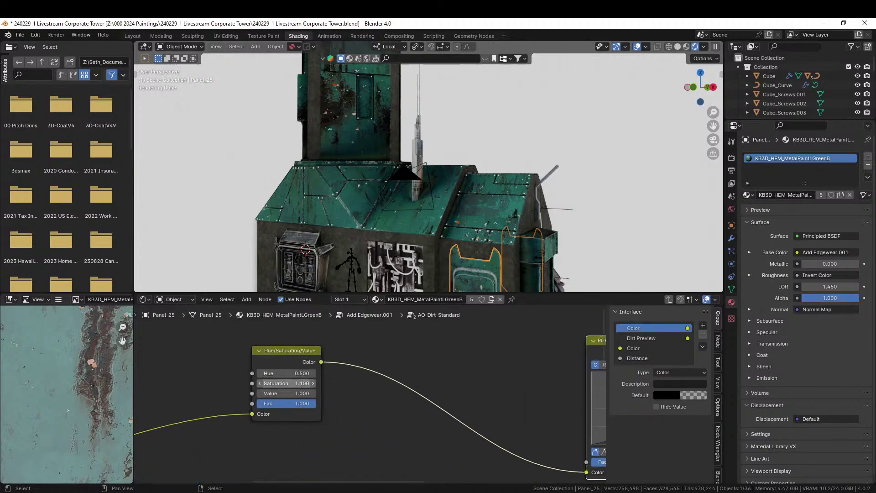
{"action": "left_click", "coordinate": [298, 384]}
{"action": "type", "text": ".5"}
{"action": "key", "text": "Return"}
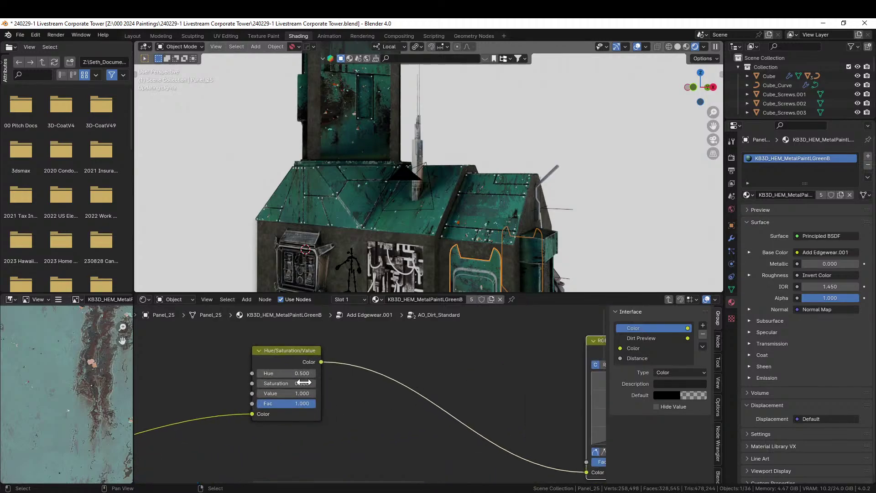
{"action": "left_click", "coordinate": [304, 382]}
{"action": "type", "text": ".8"}
{"action": "key", "text": "Tab"}
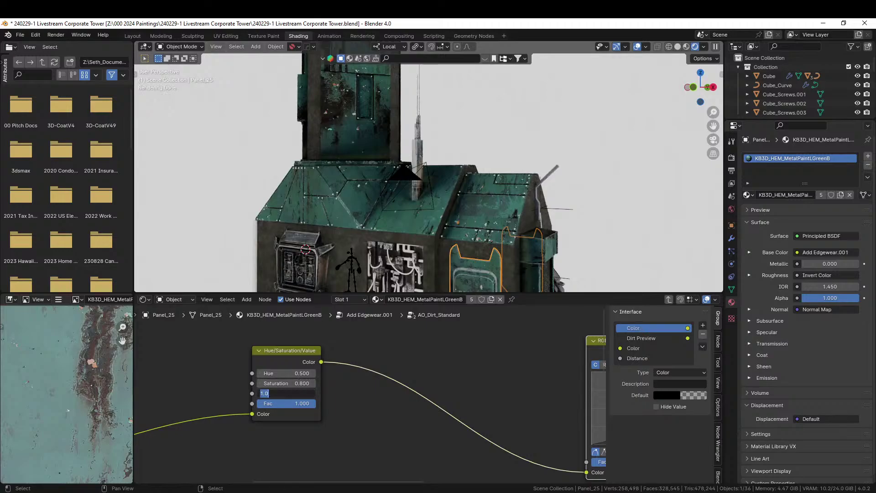
{"action": "type", "text": "1.25"}
{"action": "key", "text": "Return"}
Step: Check the paint on the building, return to the material's top-level nodes and save the file
{"action": "middle_click_drag", "start_coordinate": [415, 141], "coordinate": [478, 163]}
{"action": "scroll", "coordinate": [545, 155], "scroll_direction": "up", "scroll_amount": 2}
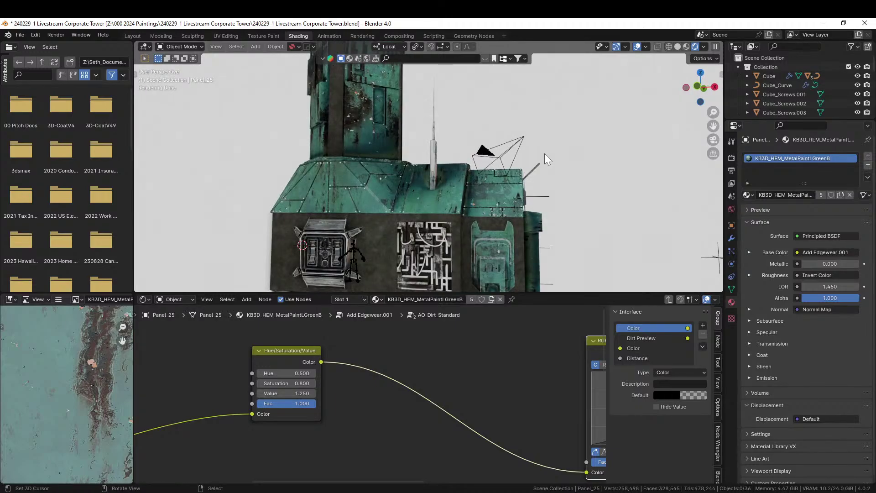
{"action": "left_click", "coordinate": [668, 299]}
{"action": "left_click", "coordinate": [668, 300]}
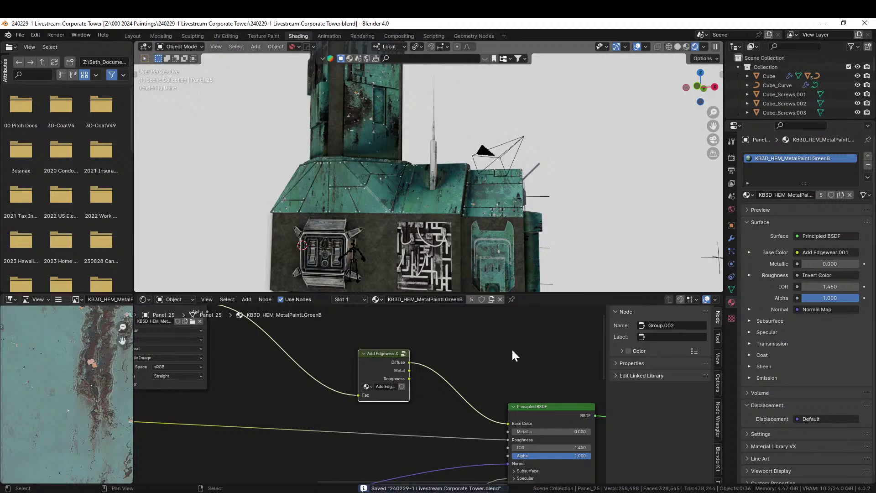
Step: Replace KB3D_FTW_MetalRustA on the wall lamp with the KB3D_HEM_MetalPaintLGreenB material
{"action": "middle_click_drag", "start_coordinate": [592, 168], "coordinate": [505, 194]}
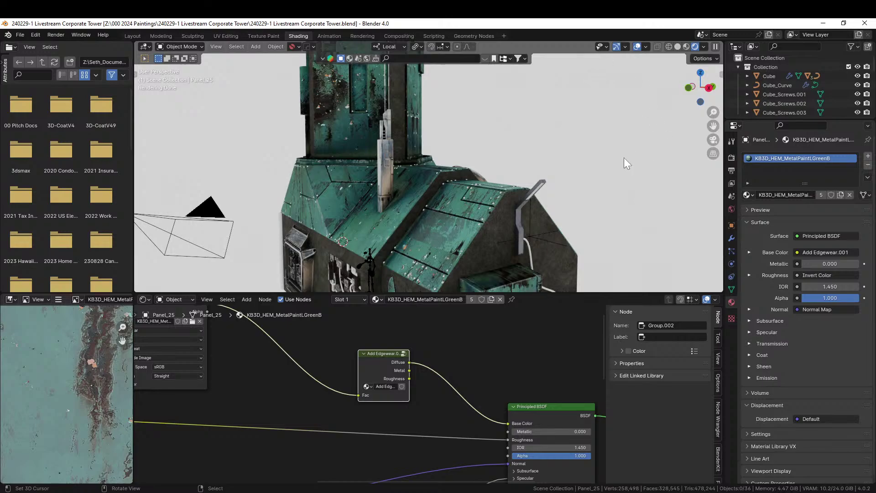
{"action": "scroll", "coordinate": [609, 152], "scroll_direction": "up", "scroll_amount": 4}
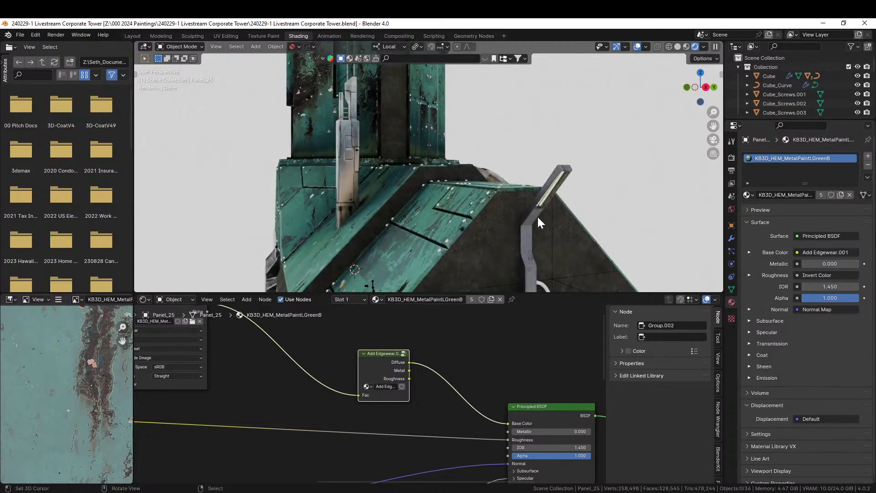
{"action": "left_click", "coordinate": [537, 218]}
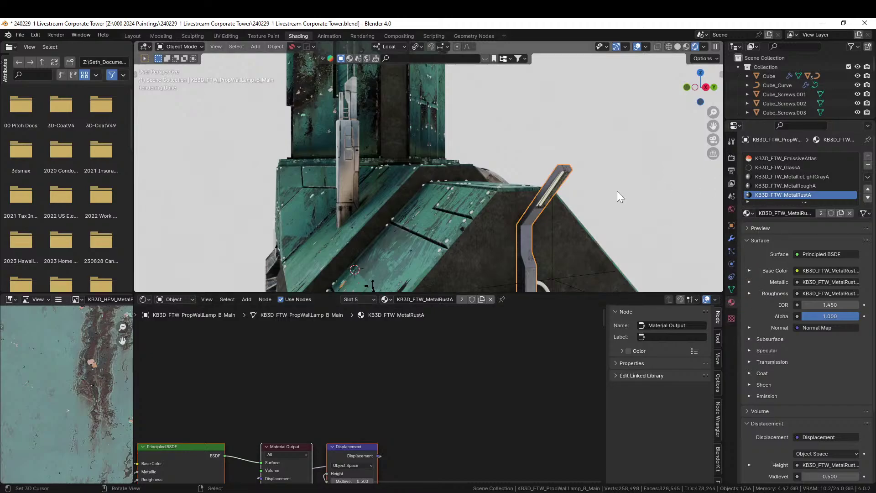
{"action": "key", "text": "Tab"}
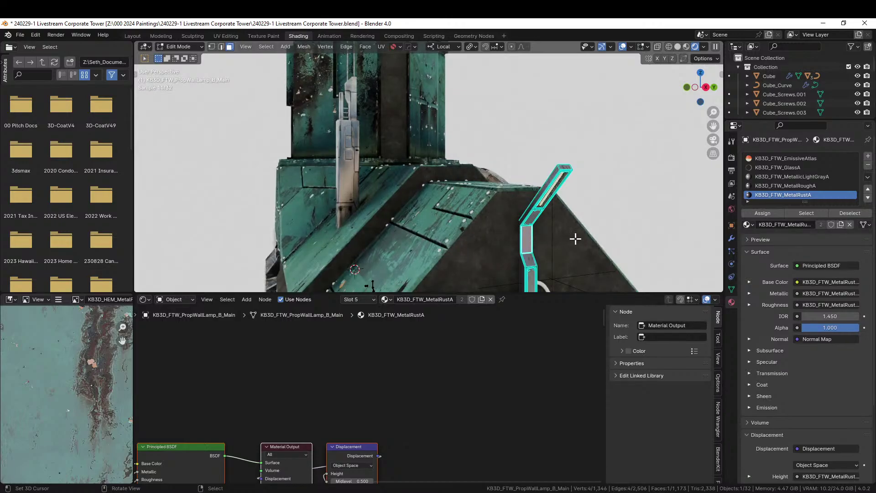
{"action": "key", "text": "Tab"}
{"action": "left_click", "coordinate": [748, 213]}
{"action": "type", "text": "gree"}
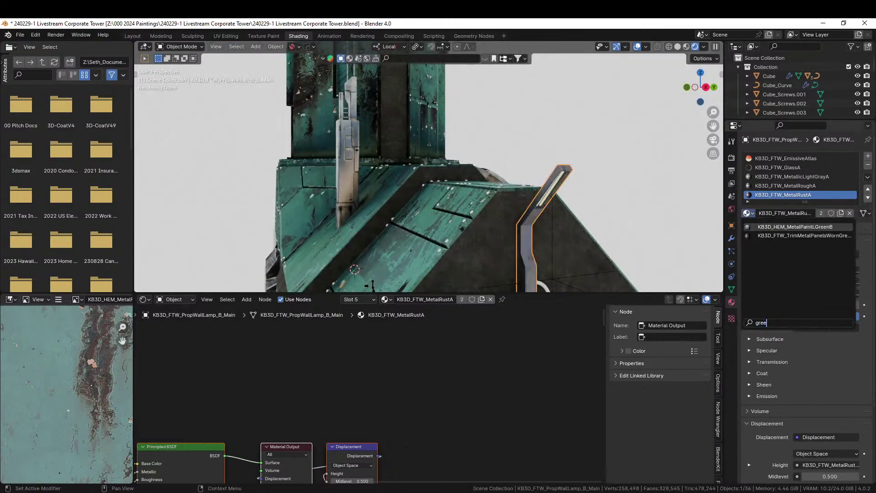
{"action": "left_click", "coordinate": [798, 227]}
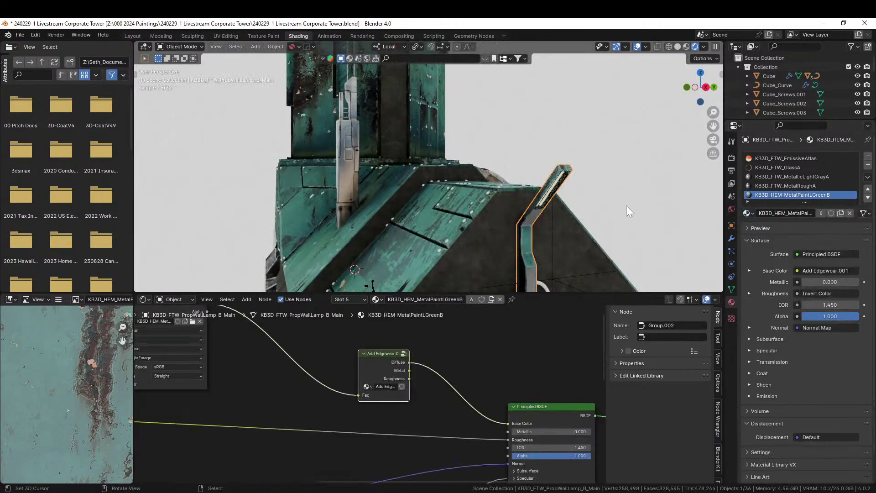
Step: Find the material on the lamp's lower front face and replace KB3D_FTW_MetallicLightGrayA with KB3D_HEM_MetalPaintLGreenB in its slot
{"action": "middle_click_drag", "start_coordinate": [567, 241], "coordinate": [544, 234]}
{"action": "key", "text": "Tab"}
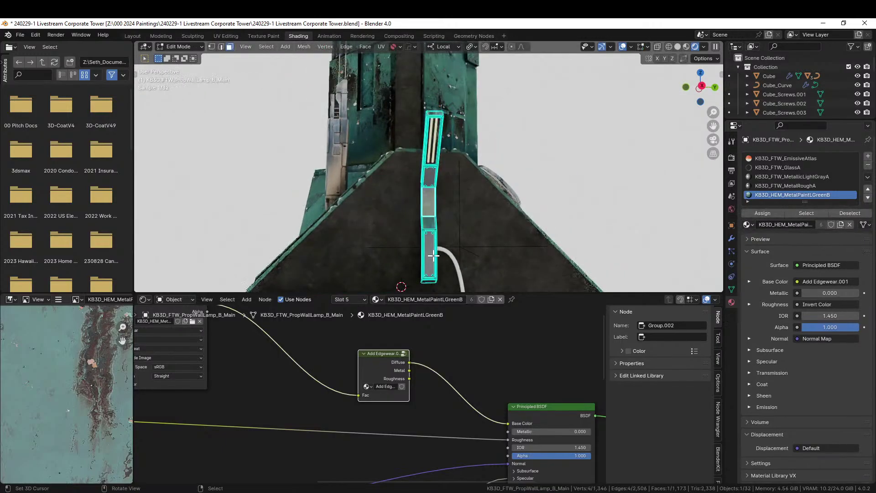
{"action": "right_click", "coordinate": [429, 253]}
{"action": "key", "text": "Tab"}
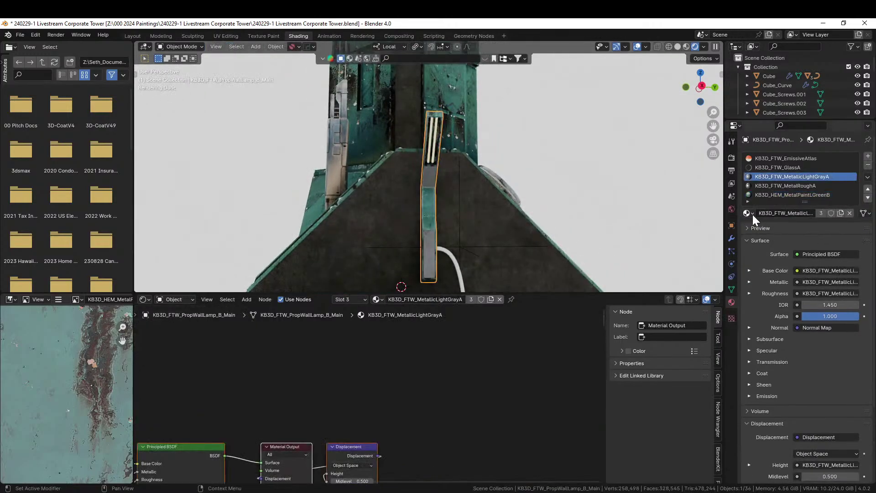
{"action": "left_click", "coordinate": [748, 213]}
{"action": "type", "text": "gree"}
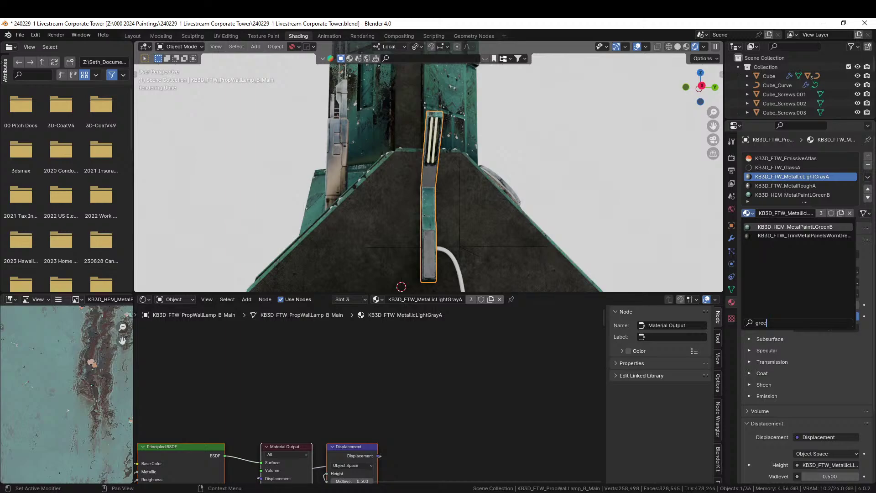
{"action": "key", "text": "Return"}
{"action": "scroll", "coordinate": [629, 187], "scroll_direction": "up", "scroll_amount": 5}
{"action": "middle_click_drag", "start_coordinate": [628, 187], "coordinate": [620, 186]}
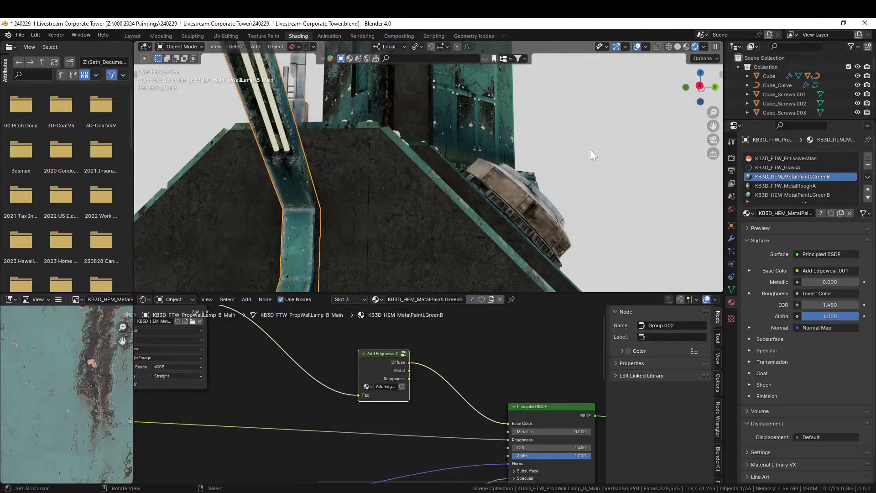
Step: Join the screw objects Cube_Screws.001, Cube_Screws.002 and Cube_Screws.003 into a single object
{"action": "middle_click_drag", "start_coordinate": [592, 155], "coordinate": [406, 187]}
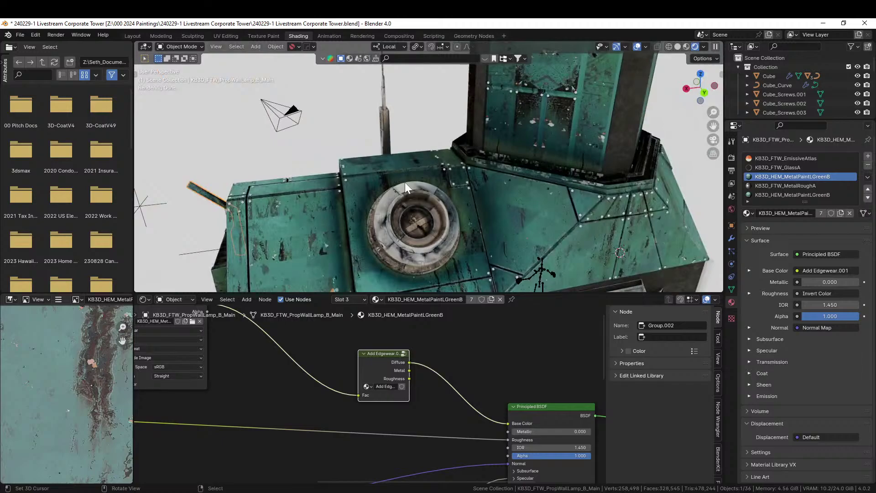
{"action": "left_click_drag", "start_coordinate": [803, 119], "coordinate": [803, 192]}
{"action": "left_click", "coordinate": [792, 94]}
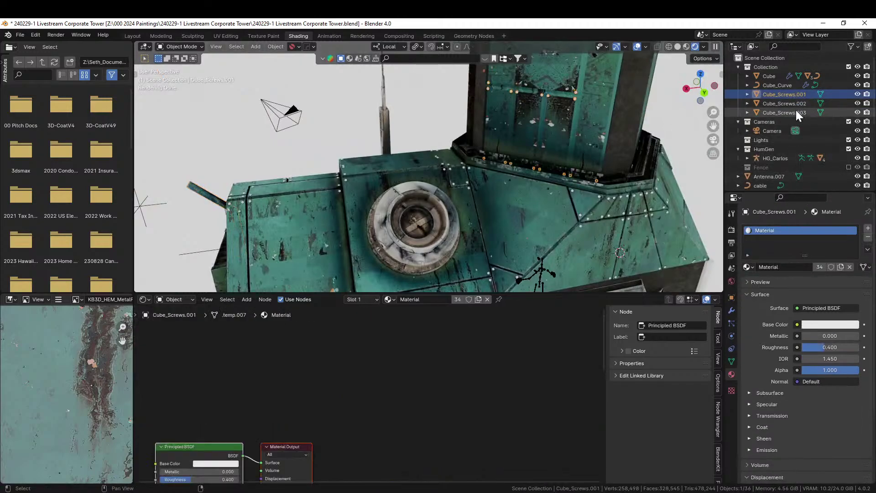
{"action": "left_click", "coordinate": [795, 112], "text": "shift"}
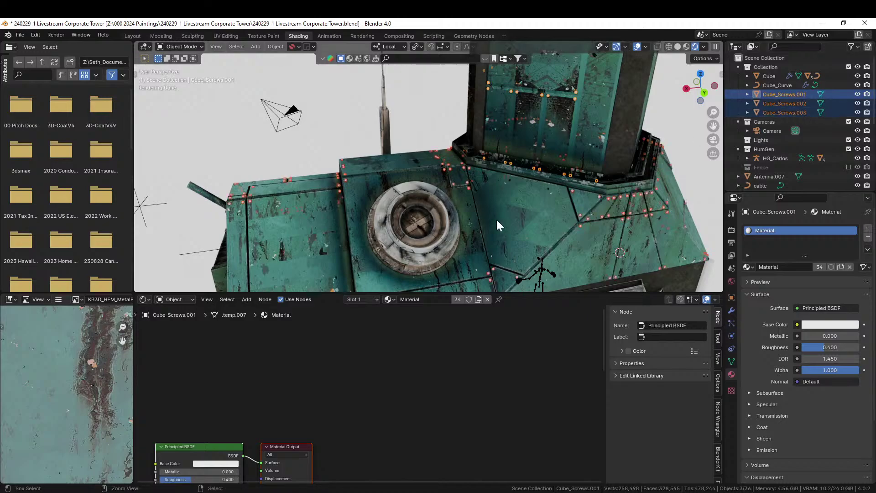
{"action": "key", "text": "ctrl+j"}
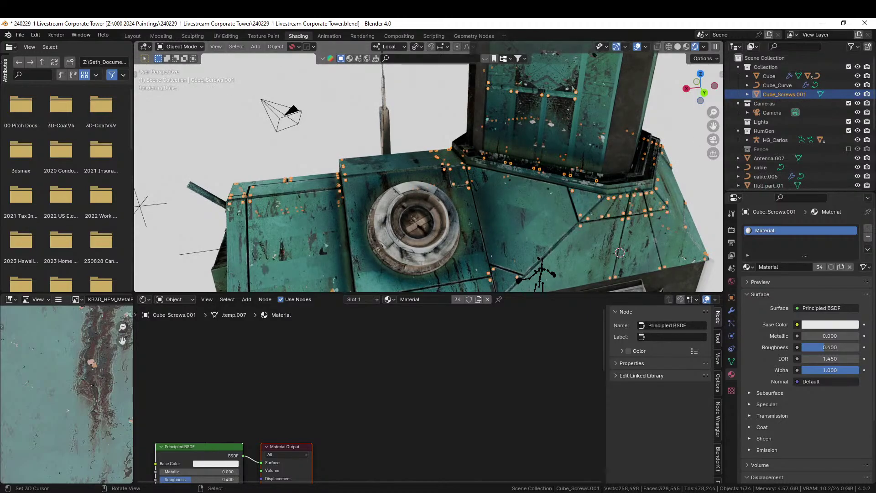
Step: Replace the joined screws' default material with KB3D_HEM_MetalPaintLGreenB and deselect them
{"action": "left_click", "coordinate": [749, 267]}
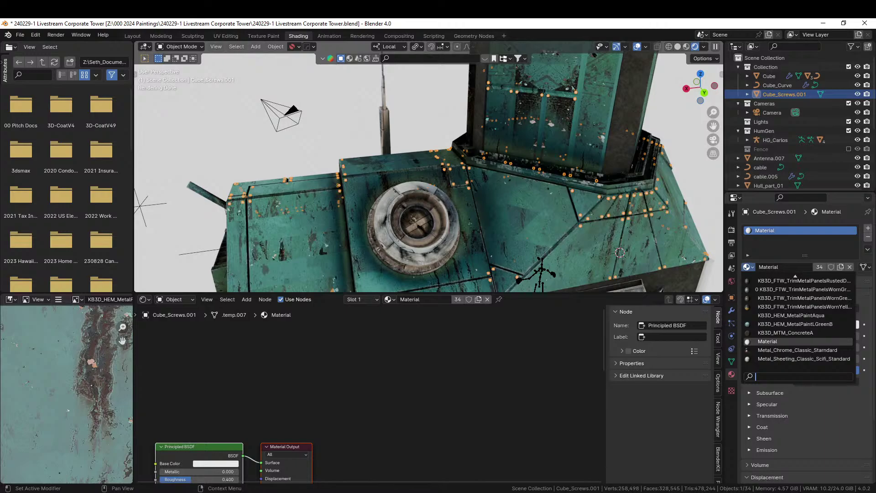
{"action": "type", "text": "gre"}
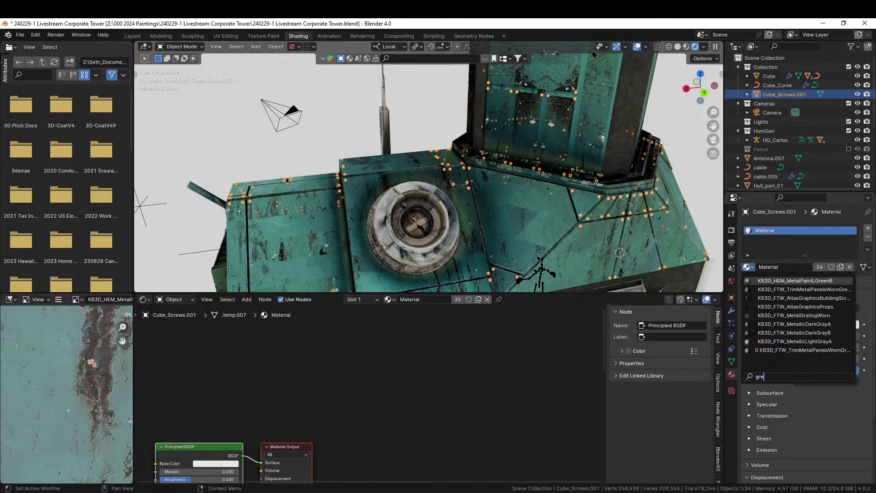
{"action": "left_click", "coordinate": [794, 281]}
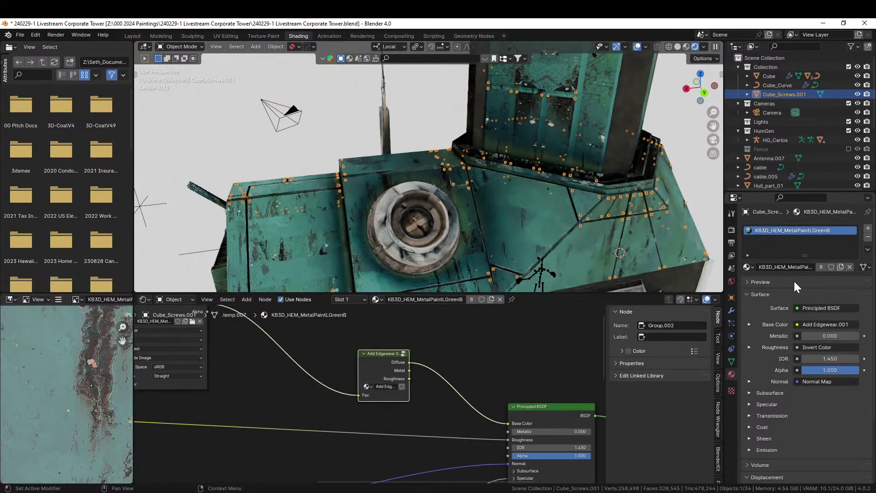
{"action": "left_click", "coordinate": [324, 129]}
Step: Select the pipes in the wall's recessed machinery panel and replace their material with Distressed Hull Texture
{"action": "middle_click_drag", "start_coordinate": [324, 128], "coordinate": [495, 47]}
{"action": "scroll", "coordinate": [494, 102], "scroll_direction": "up", "scroll_amount": 3}
{"action": "scroll", "coordinate": [535, 105], "scroll_direction": "down", "scroll_amount": 6}
{"action": "scroll", "coordinate": [504, 96], "scroll_direction": "up", "scroll_amount": 4}
{"action": "middle_click_drag", "start_coordinate": [495, 46], "coordinate": [530, 44]}
{"action": "scroll", "coordinate": [530, 43], "scroll_direction": "up", "scroll_amount": 3}
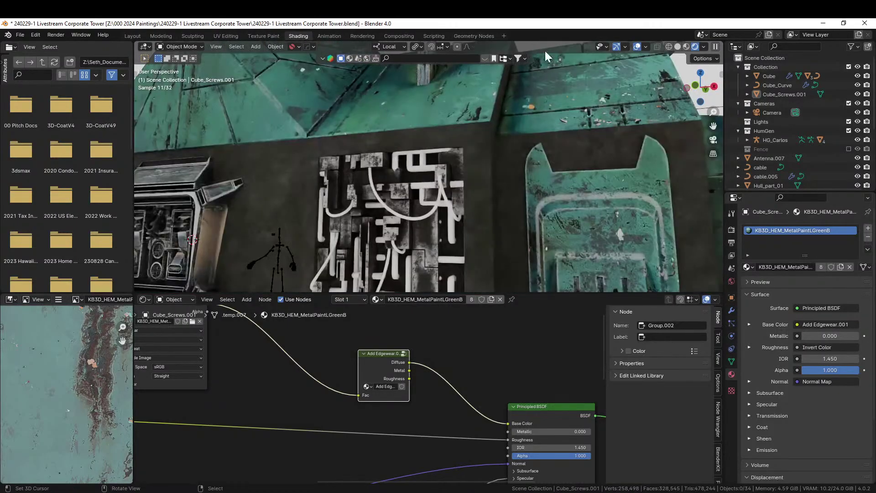
{"action": "left_click", "coordinate": [414, 168]}
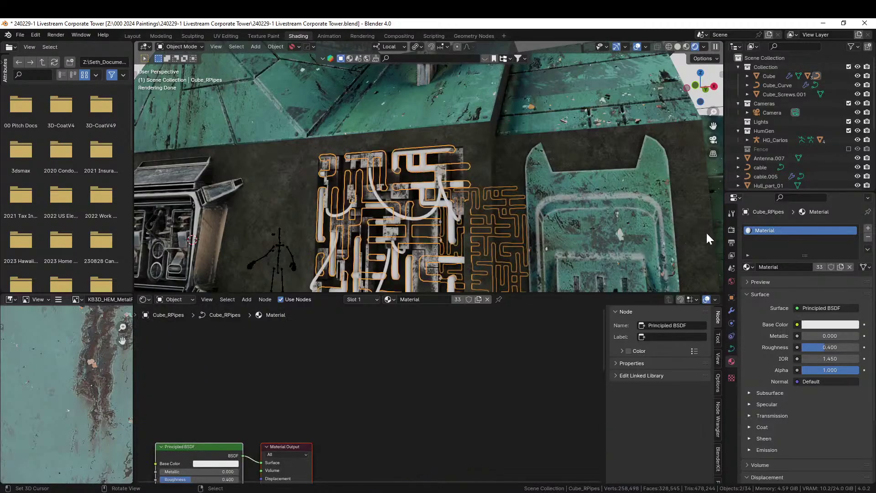
{"action": "left_click", "coordinate": [748, 267]}
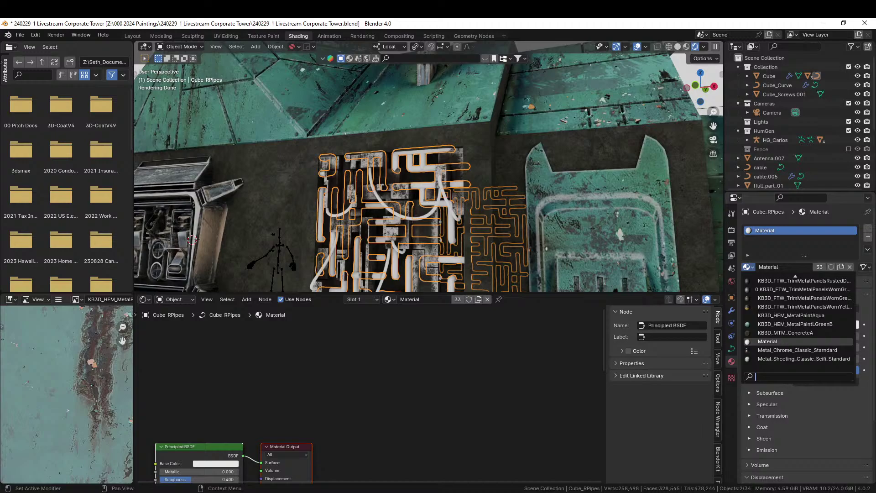
{"action": "type", "text": "dis"}
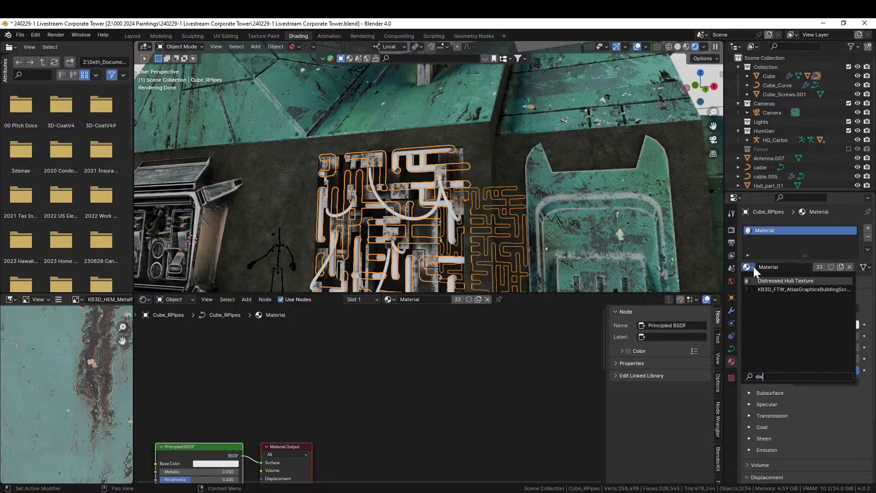
{"action": "key", "text": "Return"}
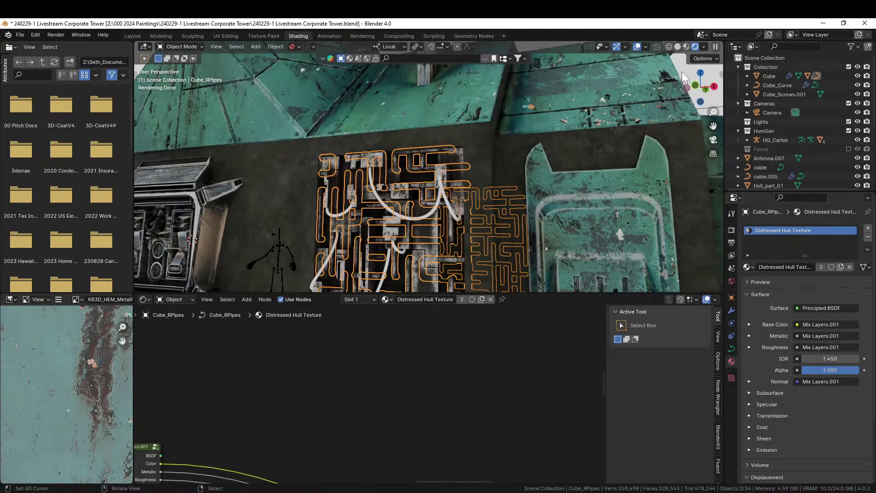
Step: Give the hanging cables over the pipe panel the Abstract Rubber material from the Realtime Materials add-on in the Layout workspace
{"action": "left_click", "coordinate": [680, 67]}
{"action": "scroll", "coordinate": [480, 155], "scroll_direction": "down", "scroll_amount": 8}
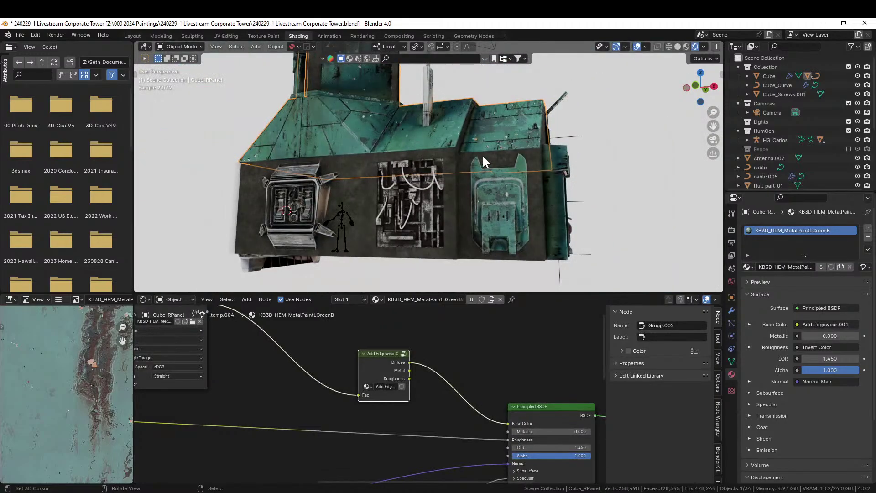
{"action": "scroll", "coordinate": [482, 154], "scroll_direction": "up", "scroll_amount": 3}
{"action": "scroll", "coordinate": [515, 153], "scroll_direction": "up", "scroll_amount": 2}
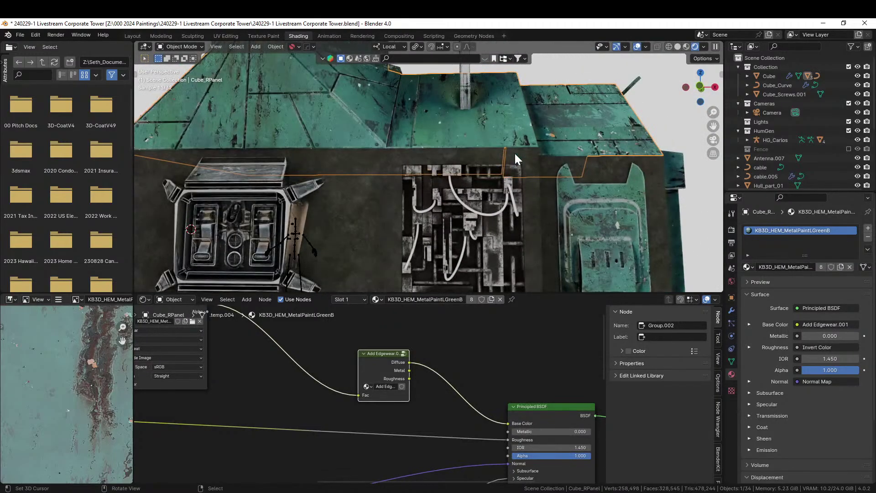
{"action": "left_click", "coordinate": [460, 204]}
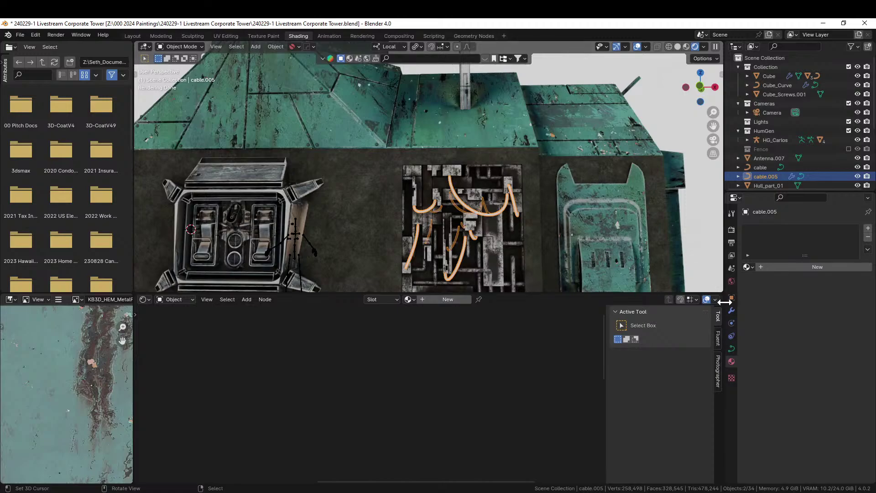
{"action": "left_click", "coordinate": [132, 37]}
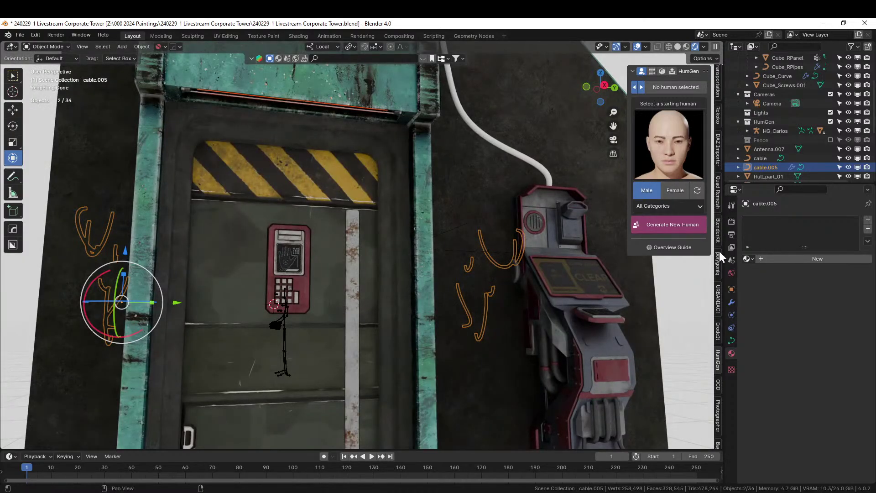
{"action": "scroll", "coordinate": [716, 349], "scroll_direction": "down", "scroll_amount": 4}
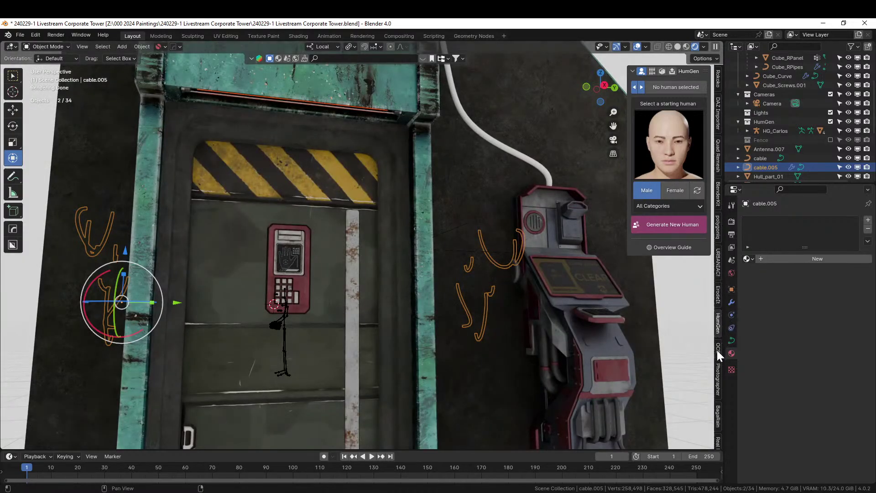
{"action": "scroll", "coordinate": [714, 410], "scroll_direction": "down", "scroll_amount": 2}
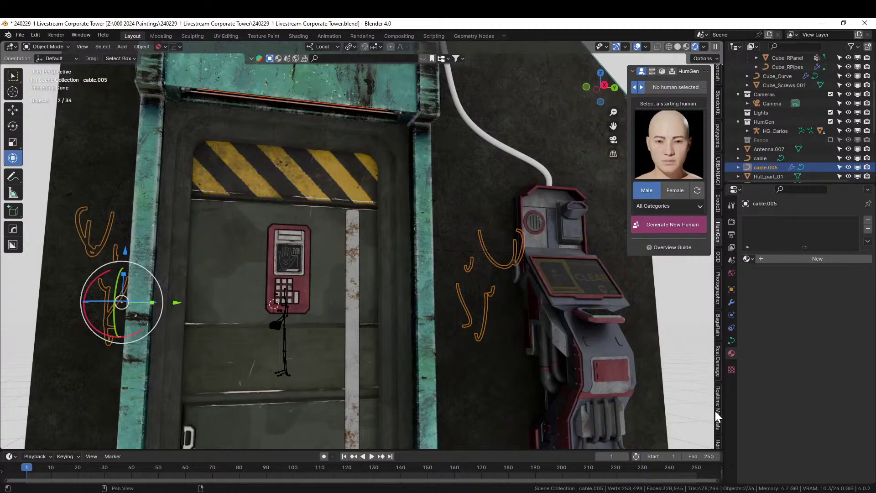
{"action": "left_click", "coordinate": [718, 406]}
{"action": "left_click", "coordinate": [660, 148]}
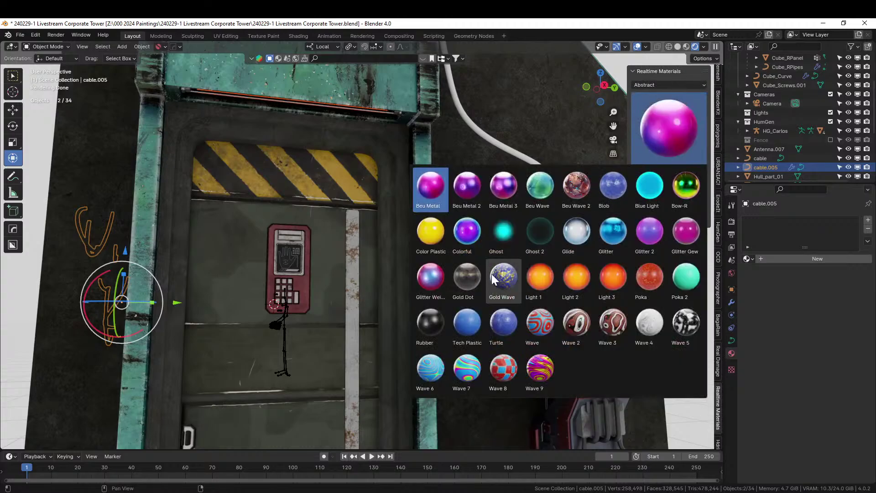
{"action": "left_click", "coordinate": [436, 312]}
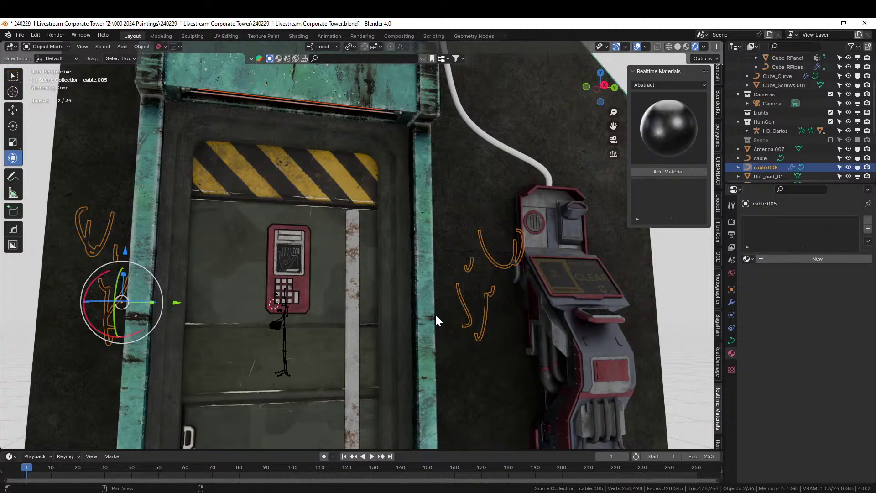
{"action": "left_click", "coordinate": [669, 171]}
Step: Add the lamp's cable beside the door to the selection, convert the cables to meshes and join them into one object
{"action": "scroll", "coordinate": [456, 185], "scroll_direction": "down", "scroll_amount": 5}
{"action": "middle_click_drag", "start_coordinate": [449, 186], "coordinate": [384, 222]}
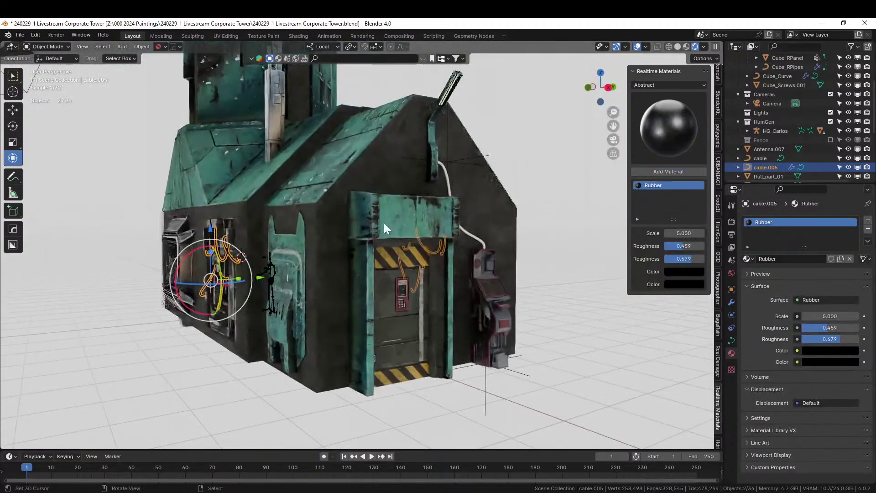
{"action": "left_click", "coordinate": [478, 236], "text": "shift"}
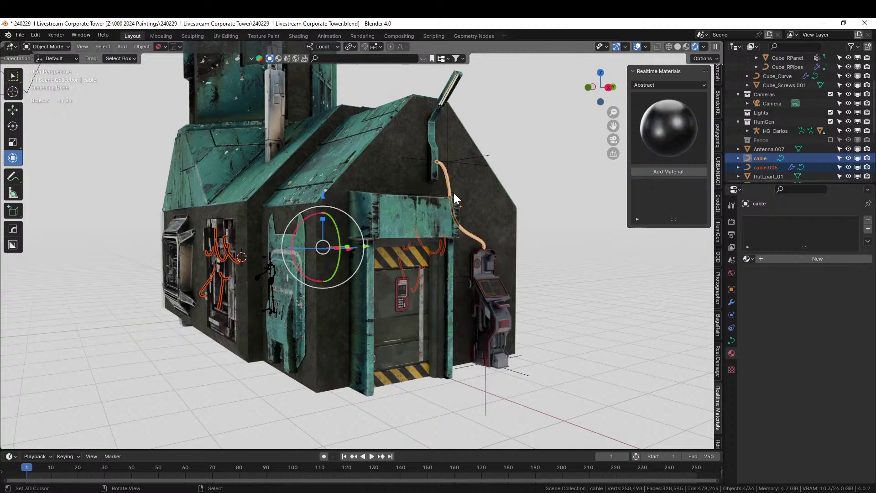
{"action": "left_click", "coordinate": [141, 46]}
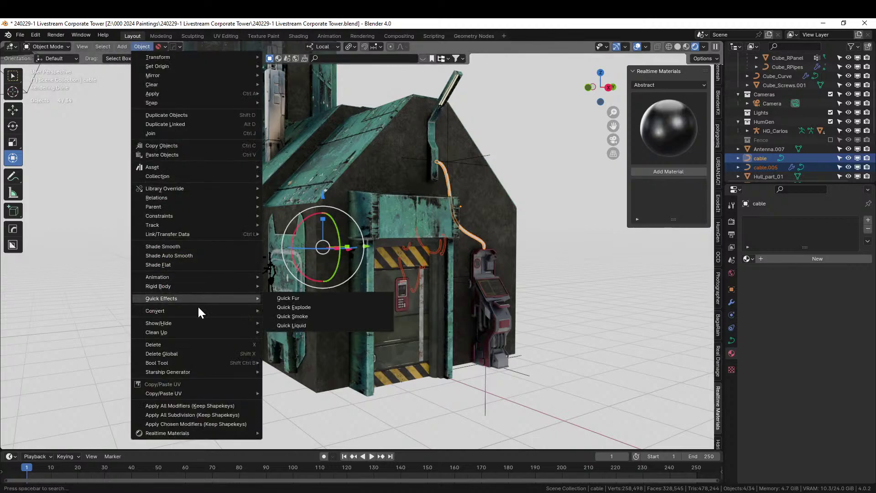
{"action": "mouse_move", "coordinate": [193, 307]}
{"action": "left_click", "coordinate": [291, 318]}
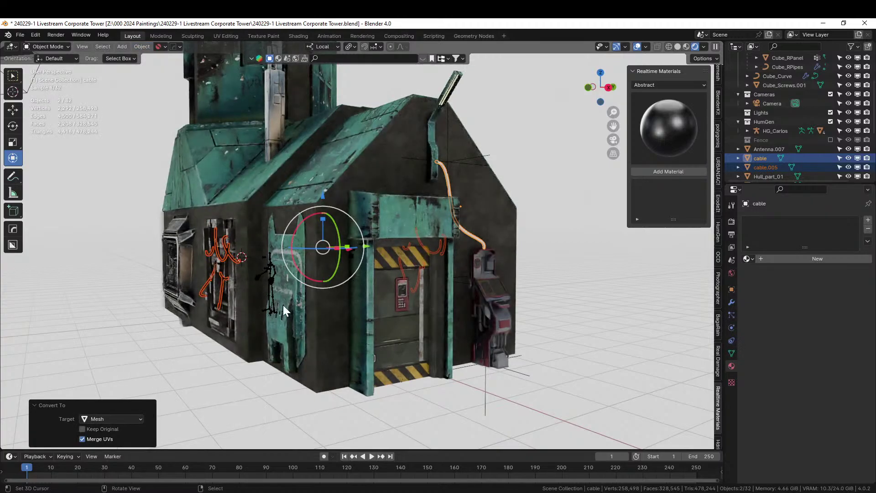
{"action": "key", "text": "ctrl+j"}
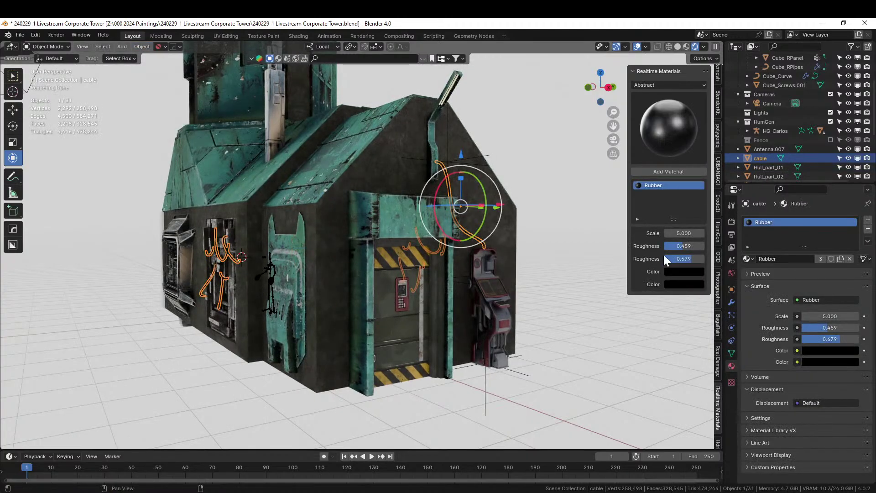
Step: Check the rubber cables around the building and examine the Rubber material's nodes in the Shading workspace
{"action": "middle_click_drag", "start_coordinate": [574, 246], "coordinate": [515, 379]}
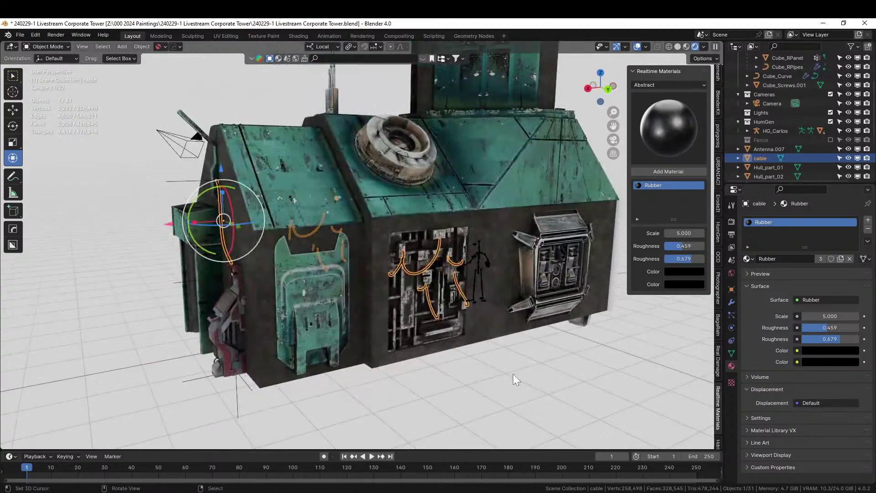
{"action": "right_click", "coordinate": [512, 374]}
{"action": "middle_click_drag", "start_coordinate": [462, 373], "coordinate": [514, 363]}
{"action": "scroll", "coordinate": [462, 332], "scroll_direction": "up", "scroll_amount": 4}
{"action": "middle_click_drag", "start_coordinate": [462, 332], "coordinate": [559, 332]}
{"action": "left_click", "coordinate": [345, 294]}
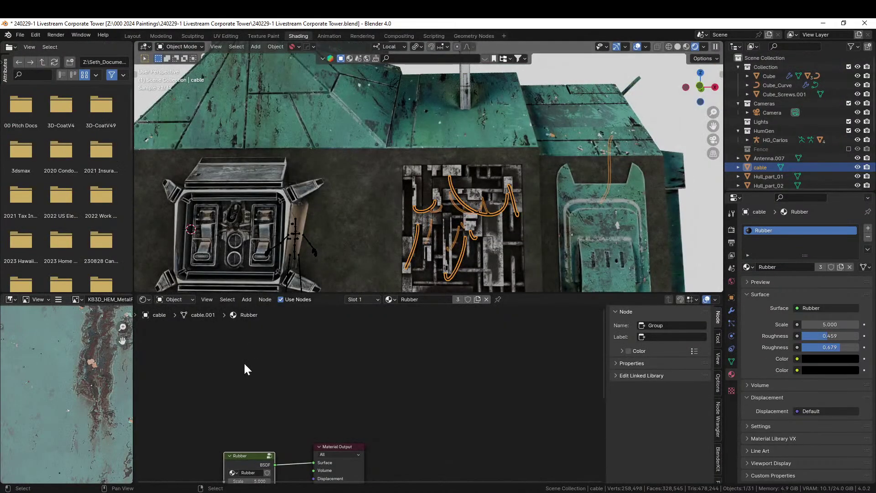
{"action": "middle_click_drag", "start_coordinate": [368, 434], "coordinate": [481, 330]}
{"action": "scroll", "coordinate": [400, 350], "scroll_direction": "up", "scroll_amount": 3}
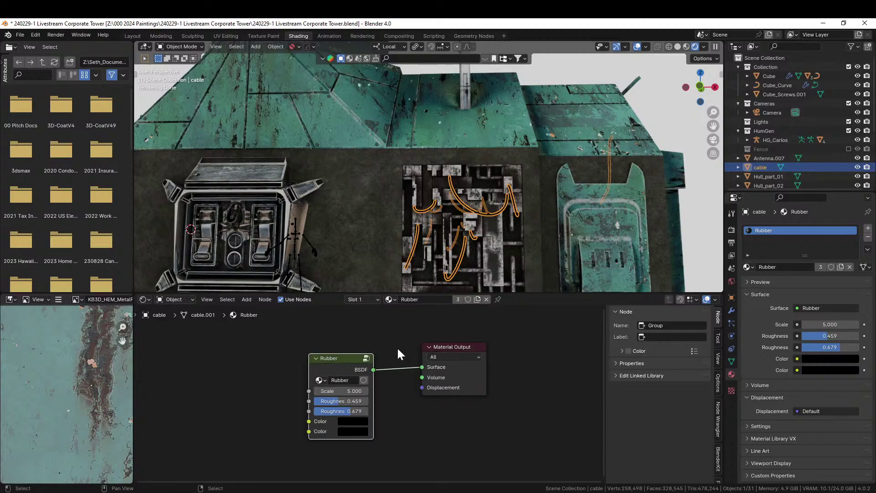
{"action": "middle_click_drag", "start_coordinate": [399, 352], "coordinate": [494, 346]}
{"action": "scroll", "coordinate": [290, 374], "scroll_direction": "up", "scroll_amount": 2}
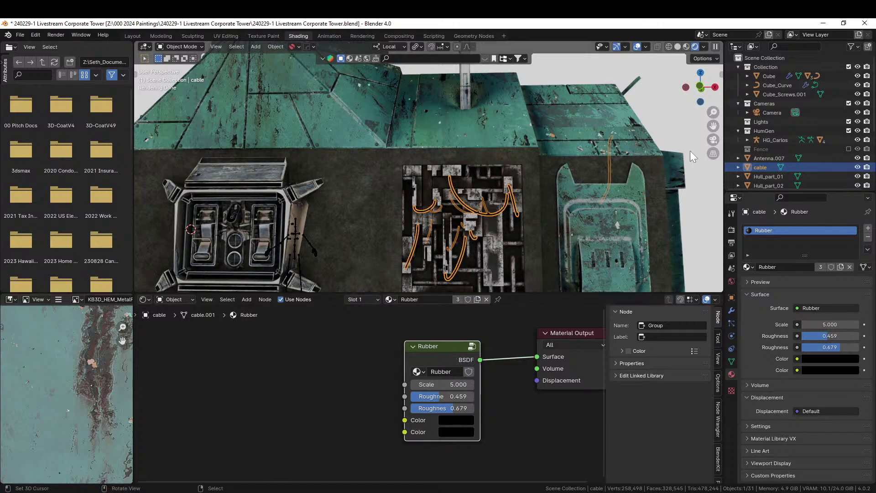
Step: Deselect the cables and save the file from the Layout workspace
{"action": "key", "text": "alt+a"}
{"action": "middle_click_drag", "start_coordinate": [667, 110], "coordinate": [587, 152]}
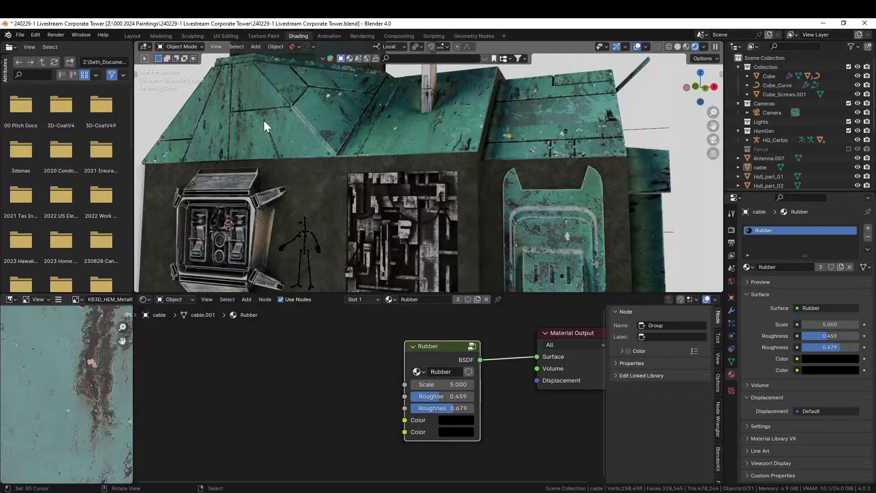
{"action": "left_click", "coordinate": [140, 35]}
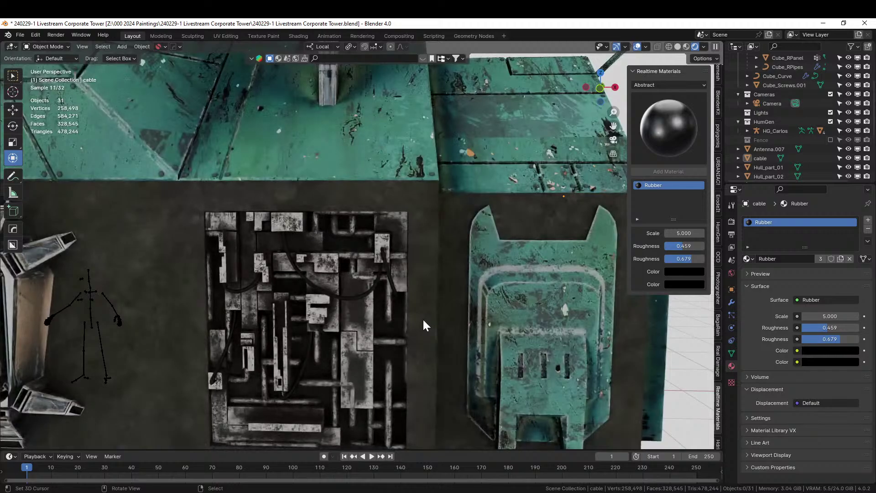
{"action": "key", "text": "ctrl+s"}
Step: Enable the excluded Fence collection and view its fence segments next to the tower
{"action": "scroll", "coordinate": [433, 344], "scroll_direction": "down", "scroll_amount": 6}
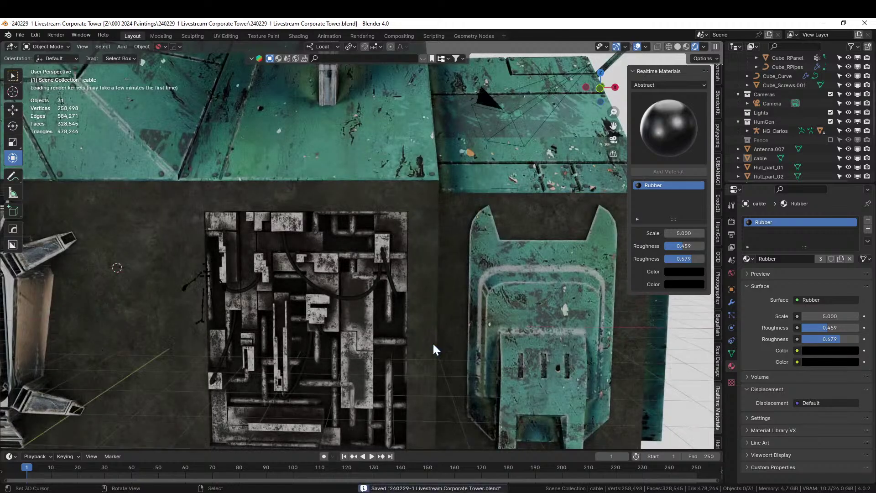
{"action": "middle_click_drag", "start_coordinate": [434, 344], "coordinate": [359, 332]}
{"action": "scroll", "coordinate": [357, 331], "scroll_direction": "down", "scroll_amount": 3}
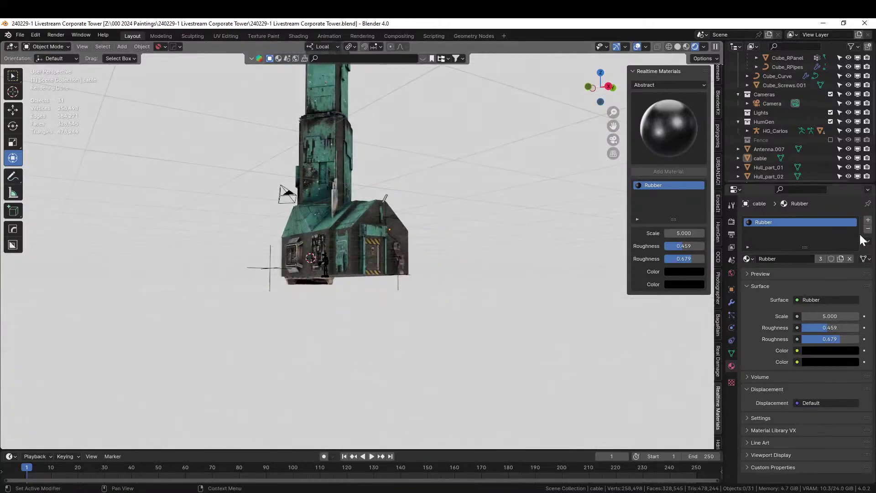
{"action": "left_click", "coordinate": [830, 139]}
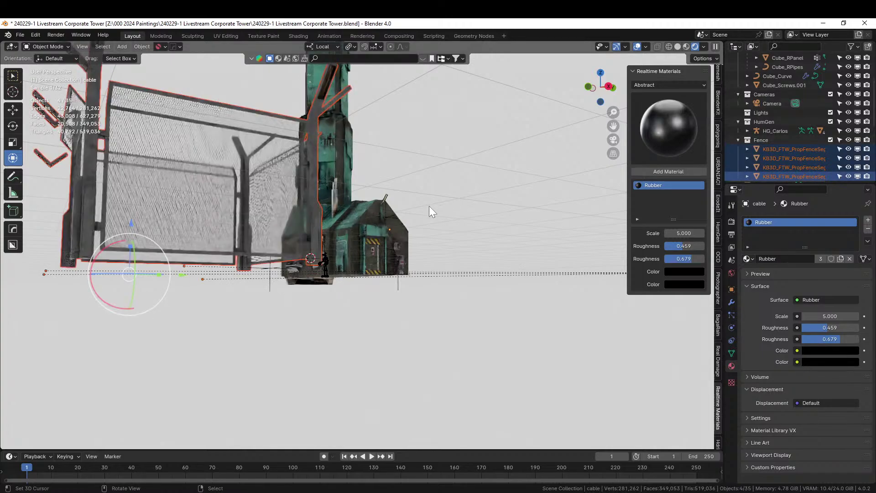
{"action": "middle_click_drag", "start_coordinate": [428, 206], "coordinate": [442, 242]}
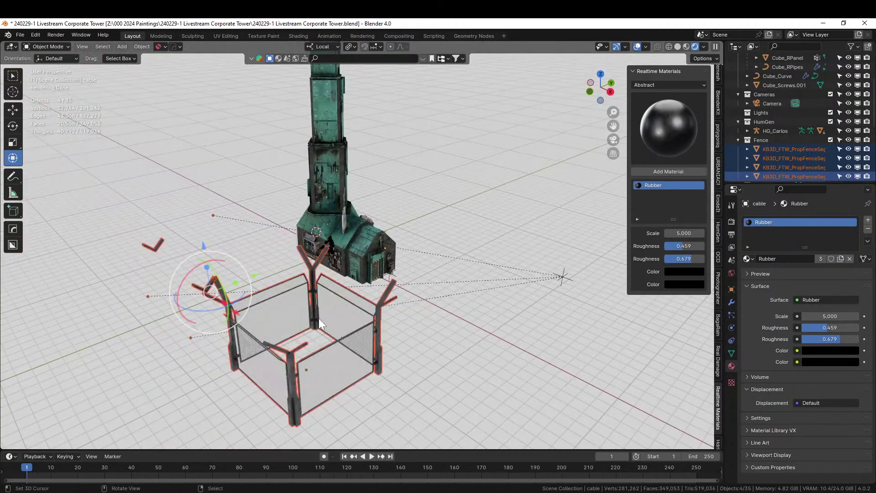
Step: Mirror the corner fence segment across the tower body on both horizontal axes
{"action": "left_click", "coordinate": [288, 360]}
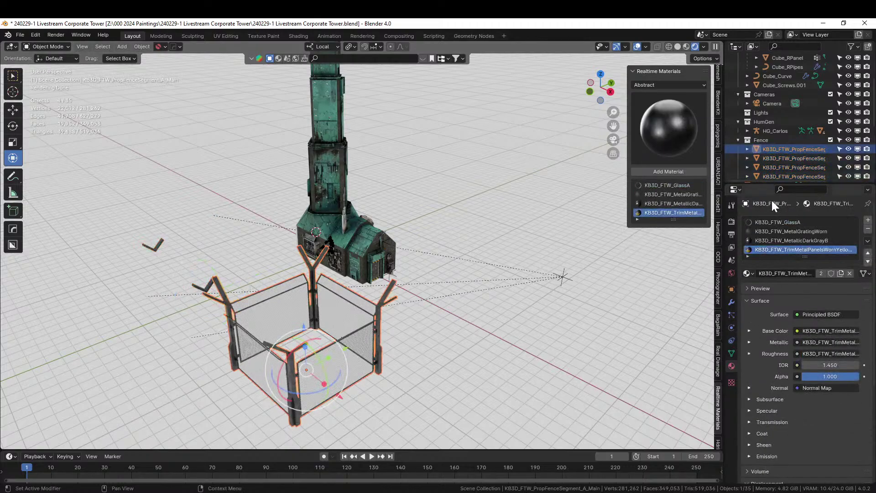
{"action": "middle_click_drag", "start_coordinate": [487, 324], "coordinate": [520, 255]}
{"action": "left_click", "coordinate": [372, 193], "text": "shift"}
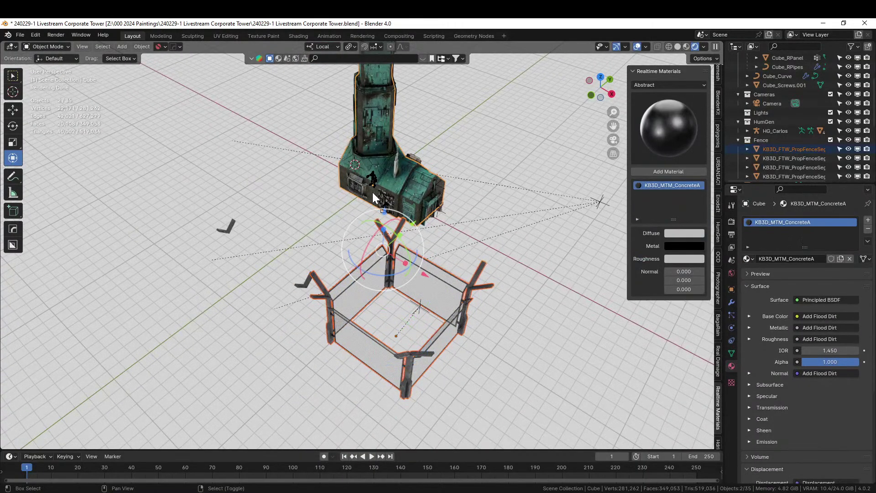
{"action": "key", "text": "alt+x"}
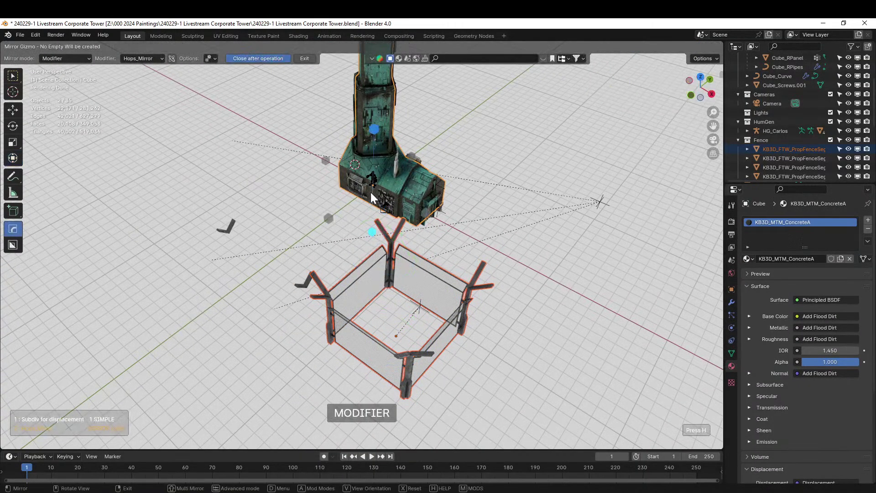
{"action": "left_click", "coordinate": [329, 219]}
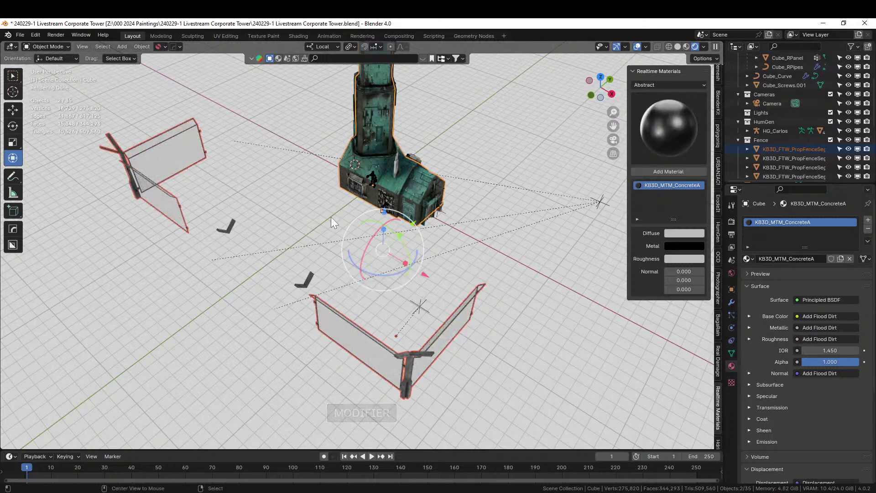
{"action": "key", "text": "alt+x"}
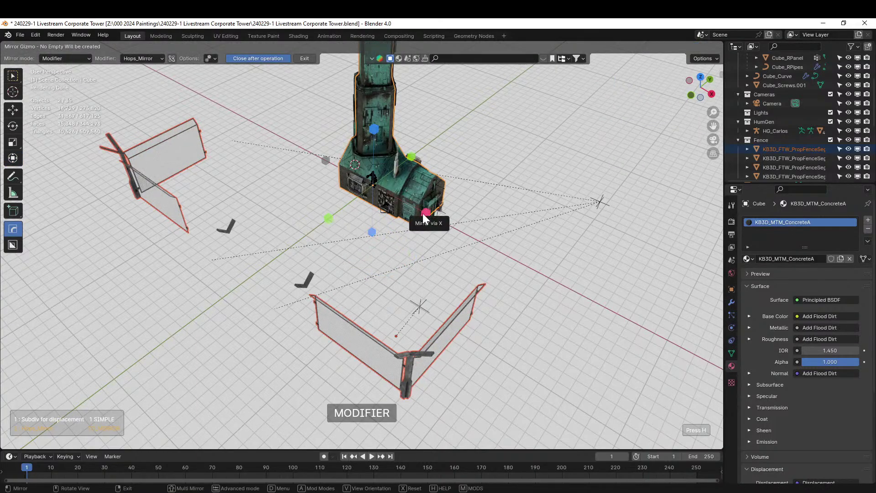
{"action": "left_click", "coordinate": [331, 218]}
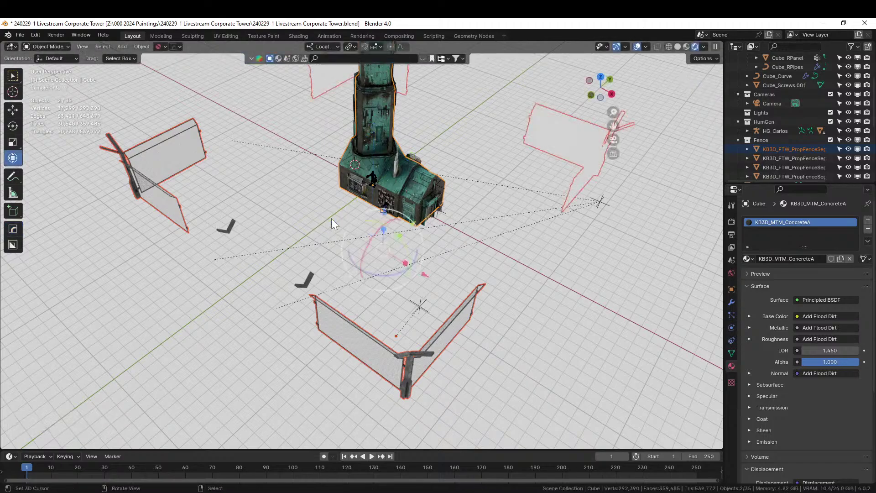
Step: Set the tower body Cube as the Hops_Mirror mirror object for each of the three remaining fence segments
{"action": "left_click", "coordinate": [793, 158]}
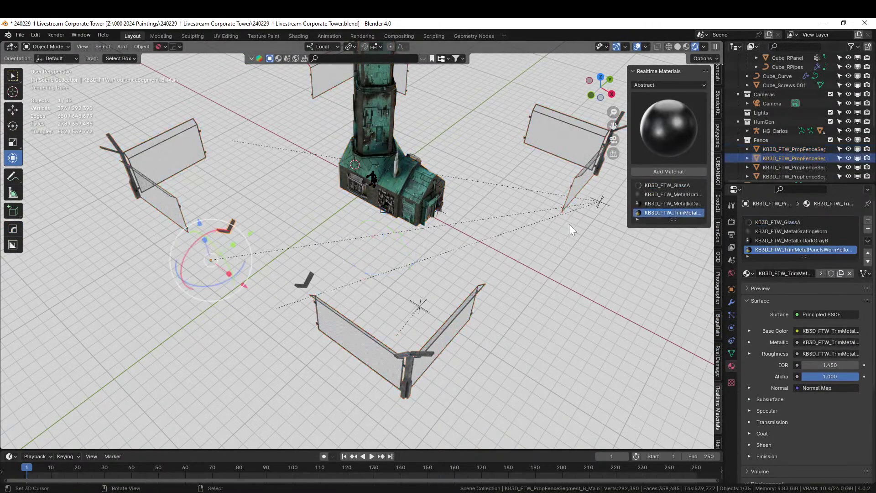
{"action": "left_click", "coordinate": [729, 302]}
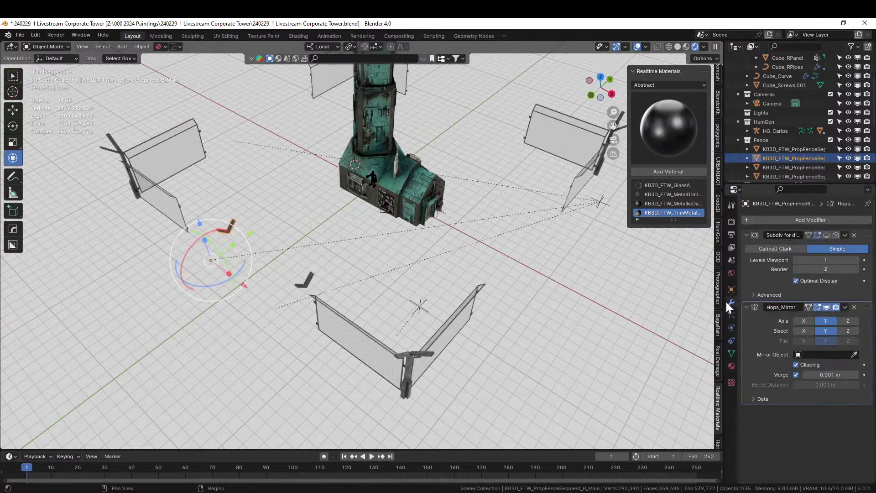
{"action": "left_click", "coordinate": [855, 354]}
{"action": "left_click", "coordinate": [371, 196]}
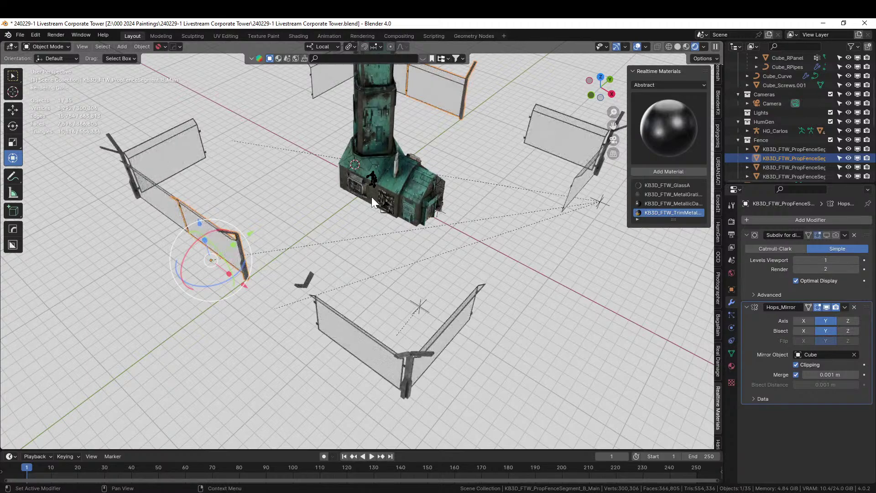
{"action": "left_click", "coordinate": [779, 167]}
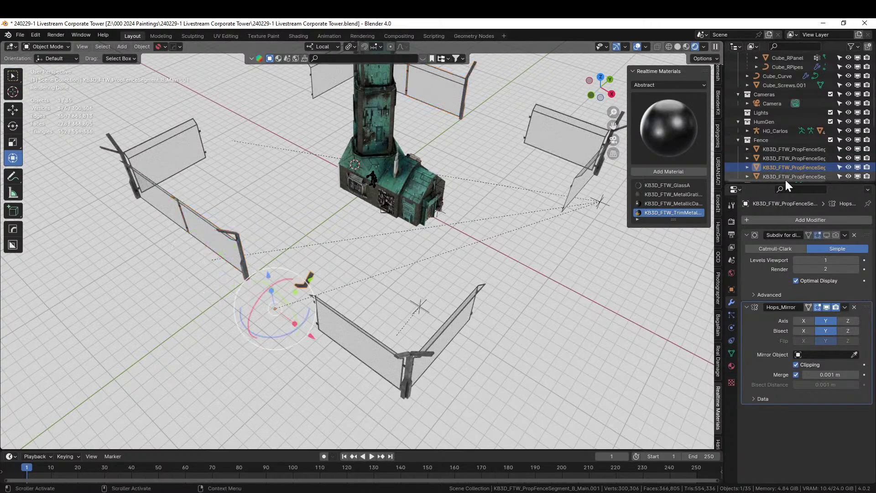
{"action": "left_click", "coordinate": [854, 355]}
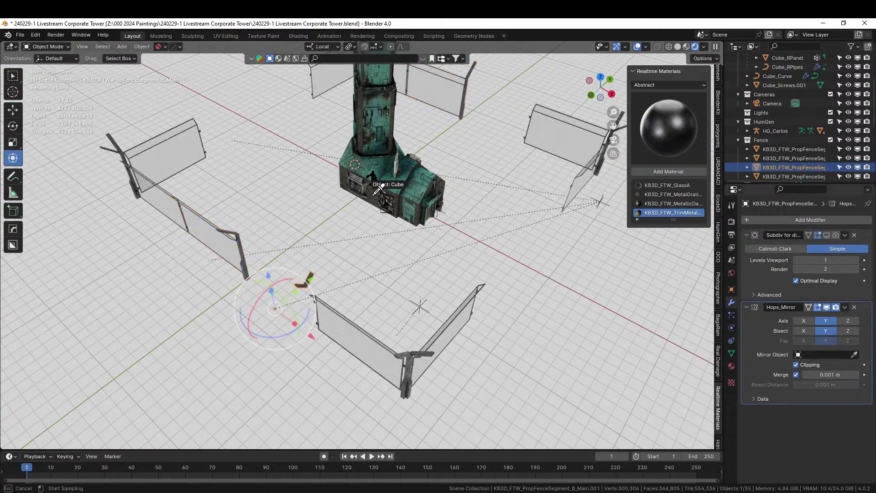
{"action": "left_click", "coordinate": [372, 194]}
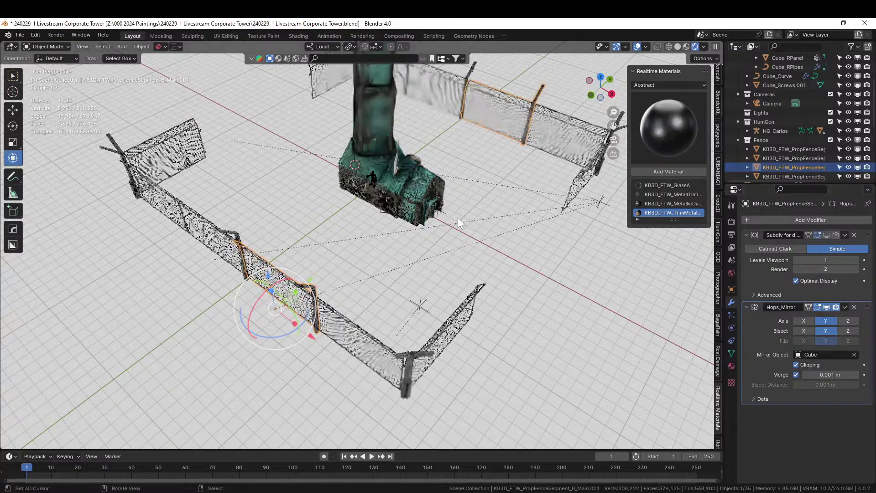
{"action": "left_click", "coordinate": [794, 177]}
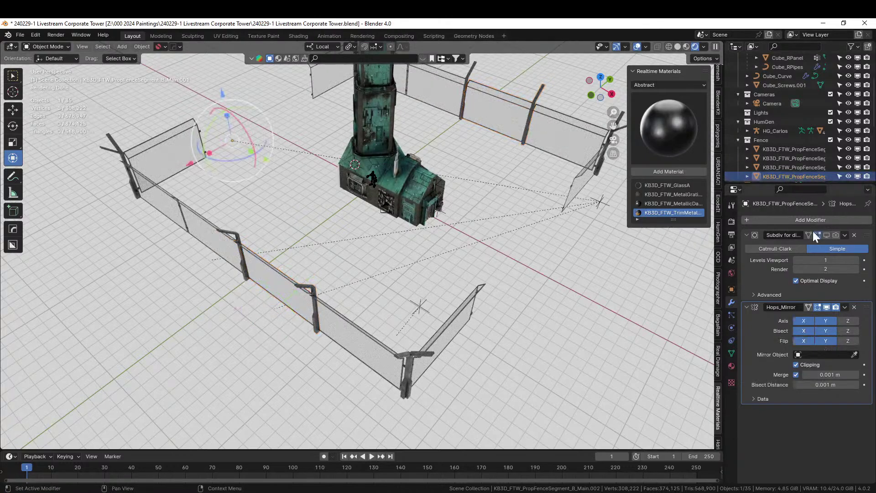
{"action": "left_click", "coordinate": [853, 354]}
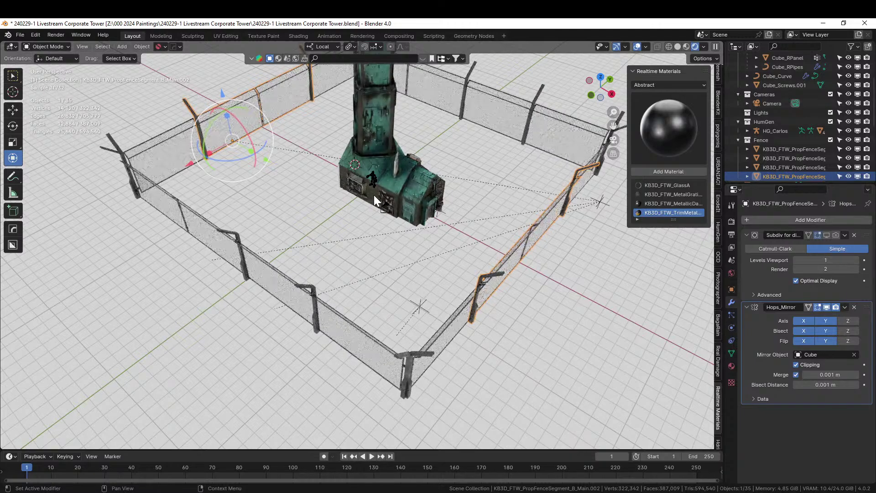
Step: Select the fence segment in front of the tower's door and show its material slots
{"action": "middle_click_drag", "start_coordinate": [593, 312], "coordinate": [526, 300]}
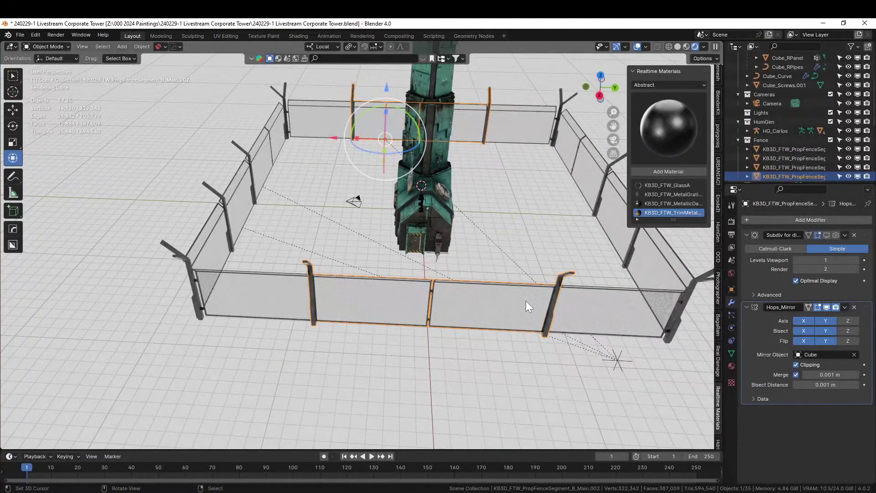
{"action": "scroll", "coordinate": [526, 300], "scroll_direction": "up", "scroll_amount": 5}
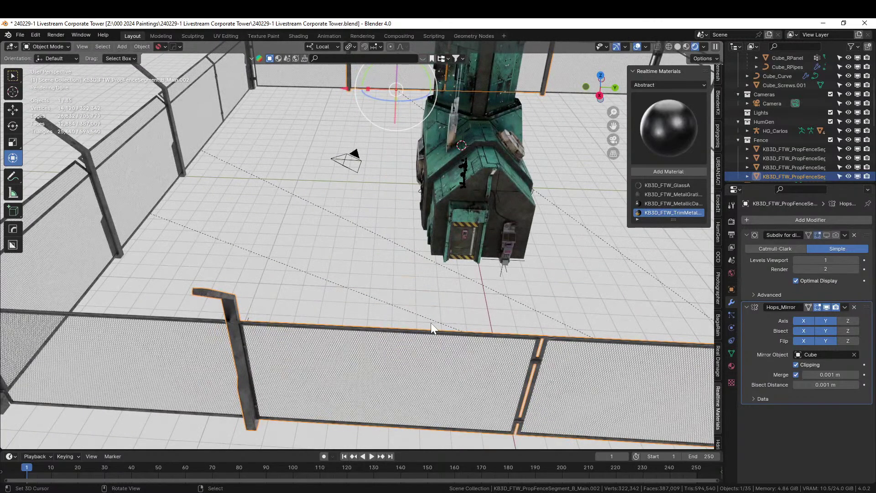
{"action": "middle_click_drag", "start_coordinate": [430, 322], "coordinate": [459, 231]}
{"action": "right_click", "coordinate": [423, 139]}
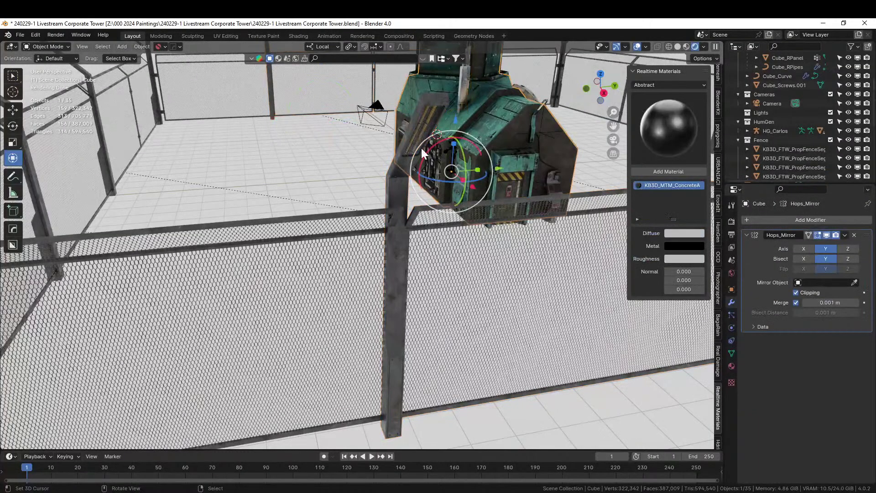
{"action": "right_click", "coordinate": [402, 181]}
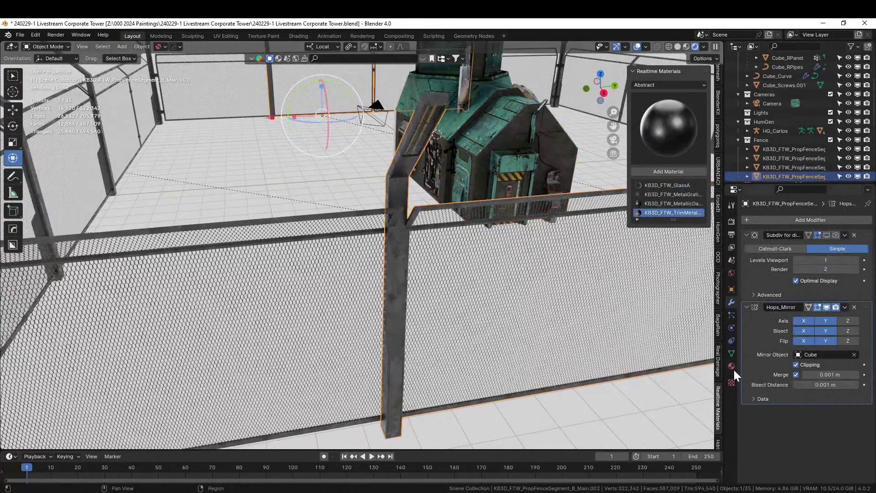
{"action": "left_click", "coordinate": [731, 366]}
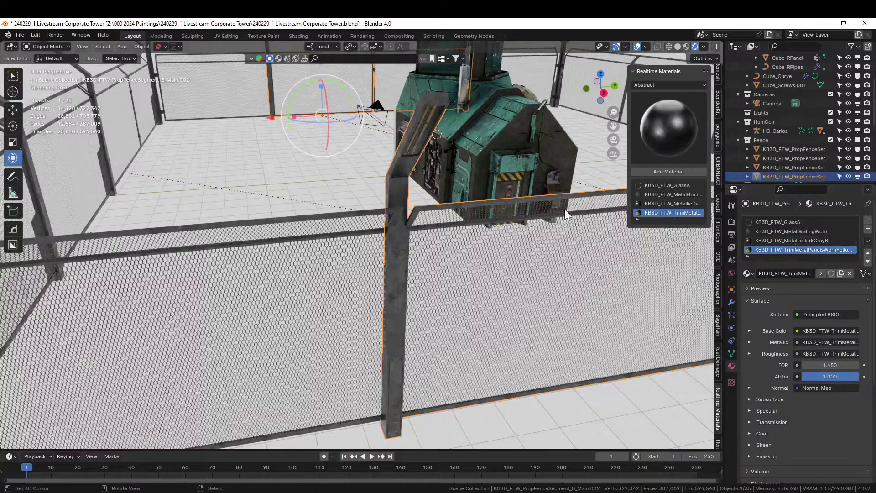
Step: Isolate the selected fence segment in Edit Mode with the recessed tubes in its post's upper arm in close view
{"action": "key", "text": "Tab"}
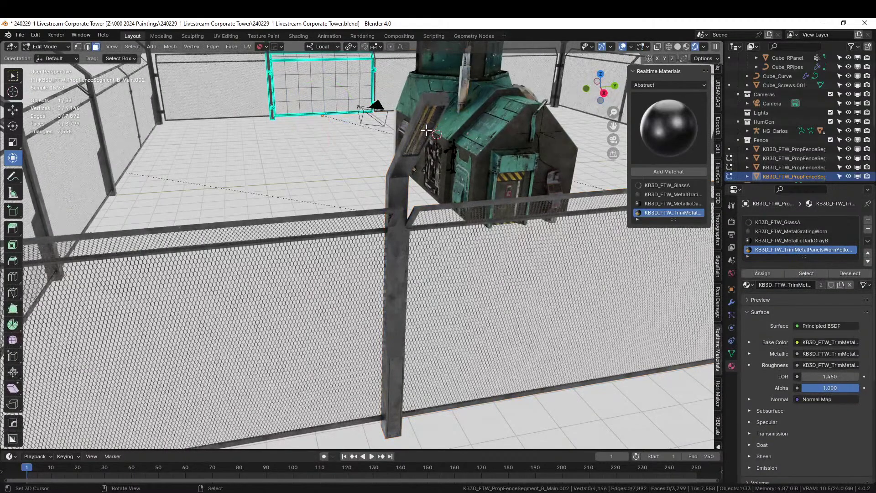
{"action": "right_click", "coordinate": [422, 129]}
{"action": "key", "text": "KP_Divide"}
{"action": "middle_click_drag", "start_coordinate": [435, 136], "coordinate": [485, 173]}
{"action": "scroll", "coordinate": [607, 113], "scroll_direction": "up", "scroll_amount": 6}
{"action": "scroll", "coordinate": [485, 176], "scroll_direction": "up", "scroll_amount": 5}
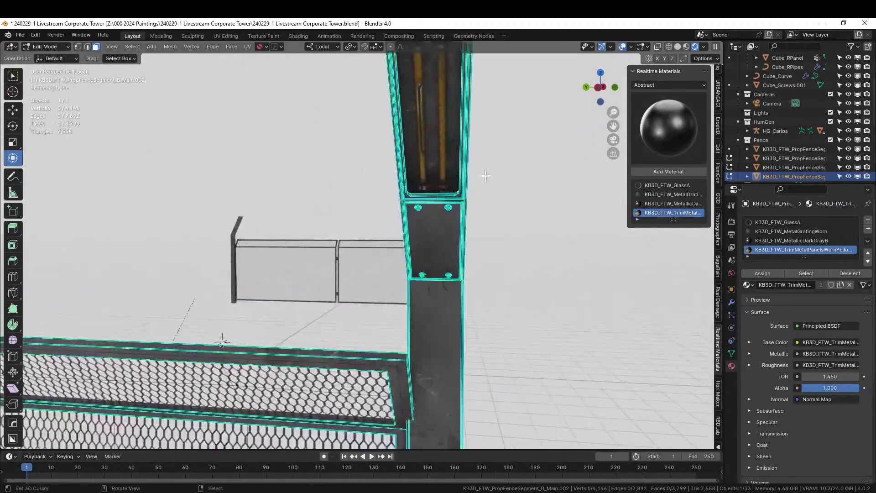
Step: Hide the glass face covering the tubes in the post's arm, using Solid viewport shading
{"action": "left_click", "coordinate": [450, 110]}
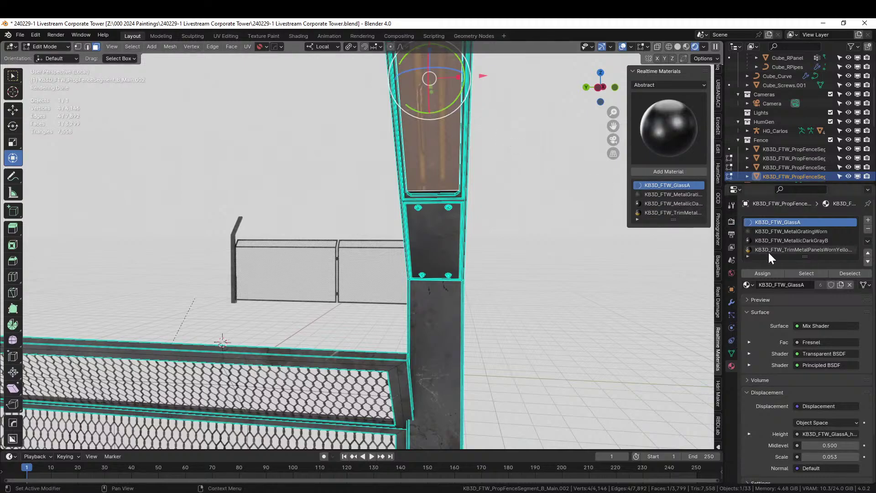
{"action": "key", "text": "h"}
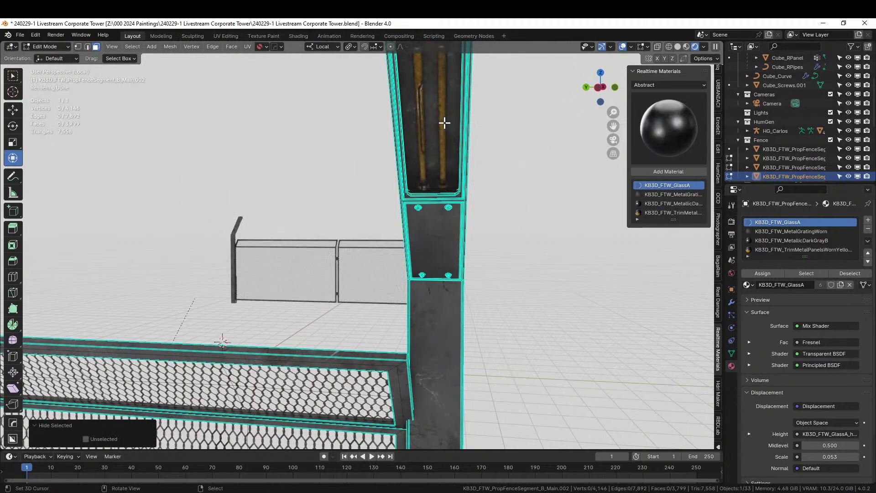
{"action": "key", "text": "ctrl+z"}
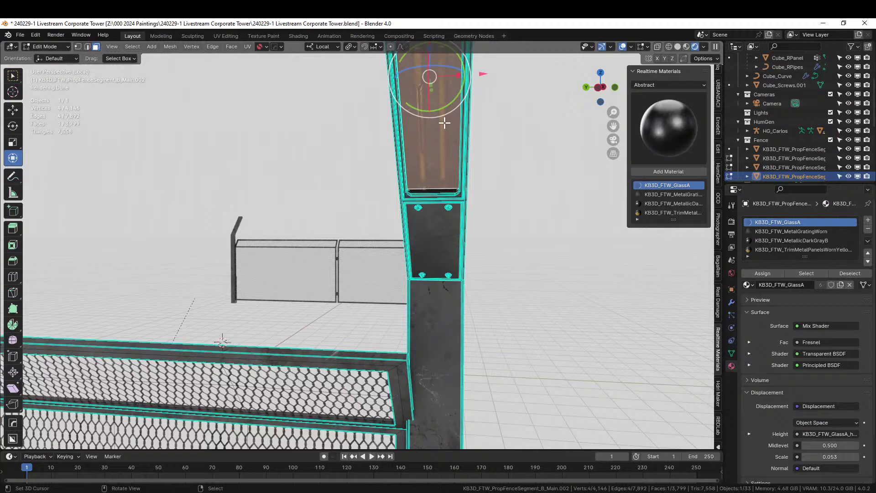
{"action": "left_click", "coordinate": [678, 46]}
{"action": "key", "text": "h"}
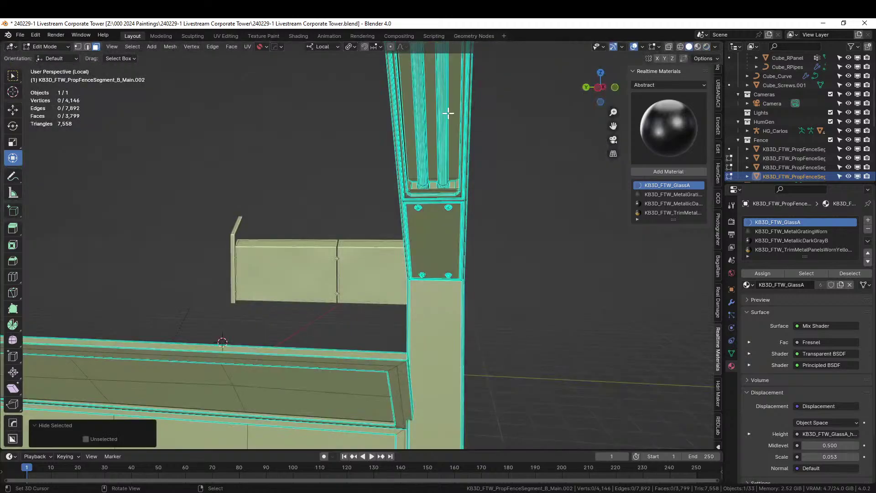
Step: Select a lengthwise face of one tube behind the glass and expand the Emission settings of its trim metal material
{"action": "left_click", "coordinate": [441, 106]}
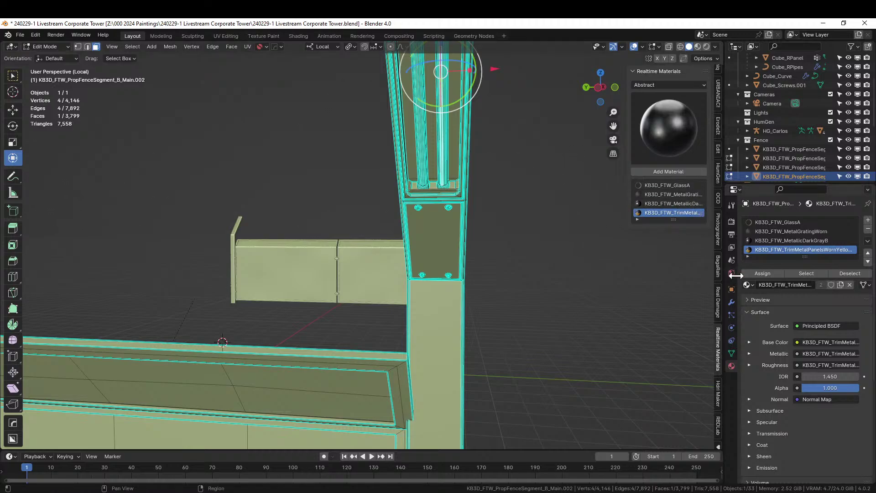
{"action": "left_click", "coordinate": [749, 467]}
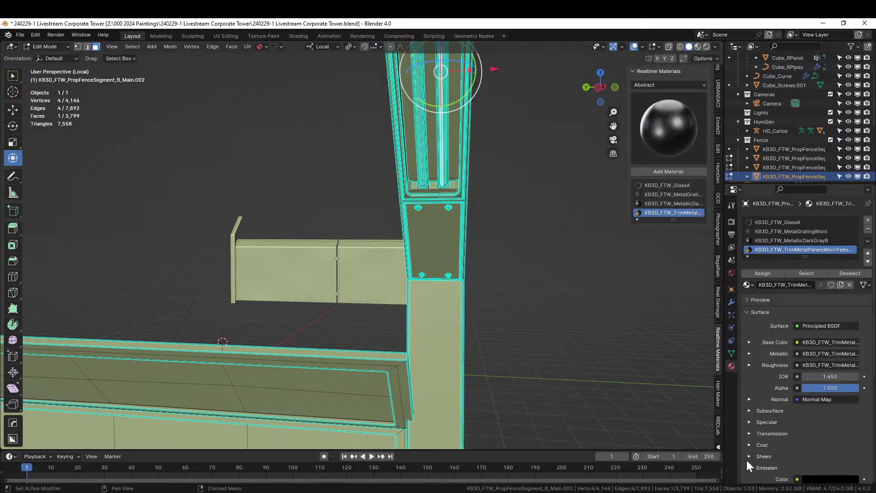
{"action": "middle_click_drag", "start_coordinate": [602, 278], "coordinate": [583, 286]}
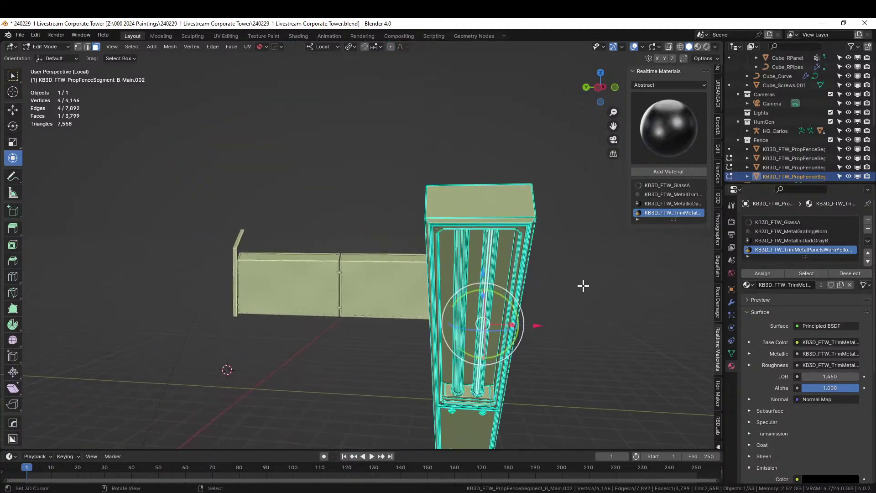
{"action": "middle_click_drag", "start_coordinate": [596, 189], "coordinate": [582, 182]}
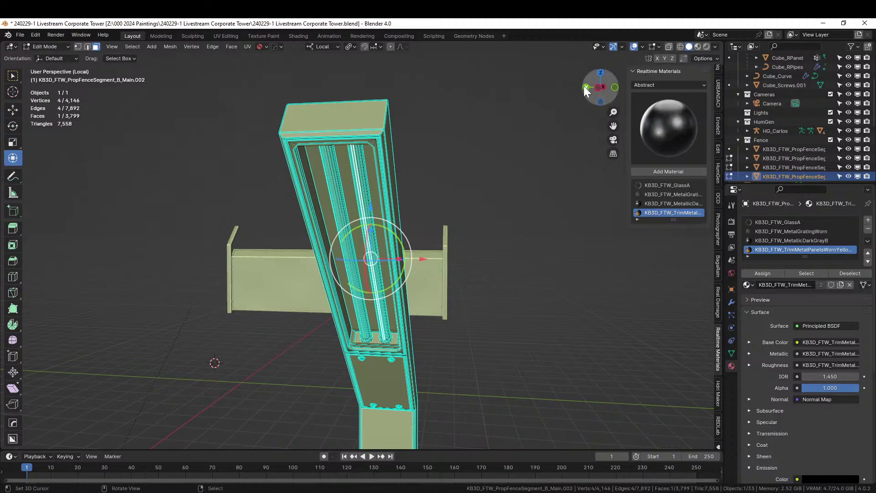
{"action": "scroll", "coordinate": [584, 85], "scroll_direction": "up", "scroll_amount": 4}
{"action": "scroll", "coordinate": [584, 85], "scroll_direction": "up", "scroll_amount": 1}
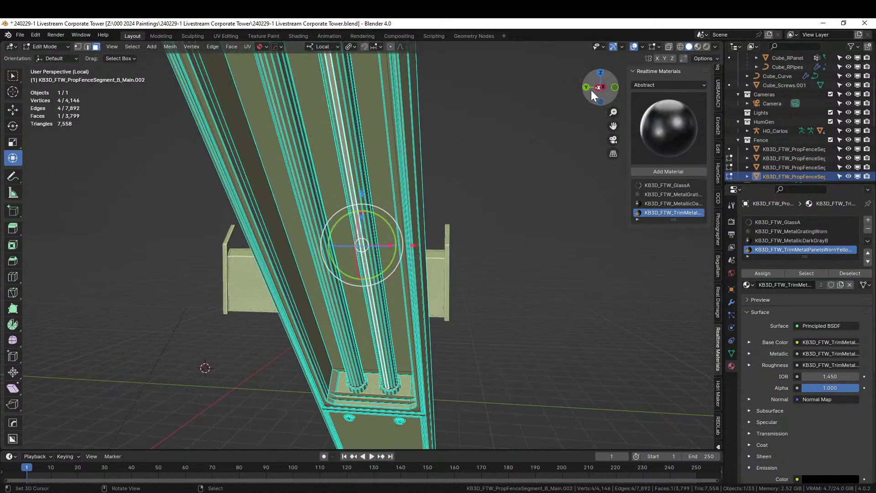
Step: Turn off Cavity in the viewport's Solid shading options from Object Mode
{"action": "key", "text": "v"}
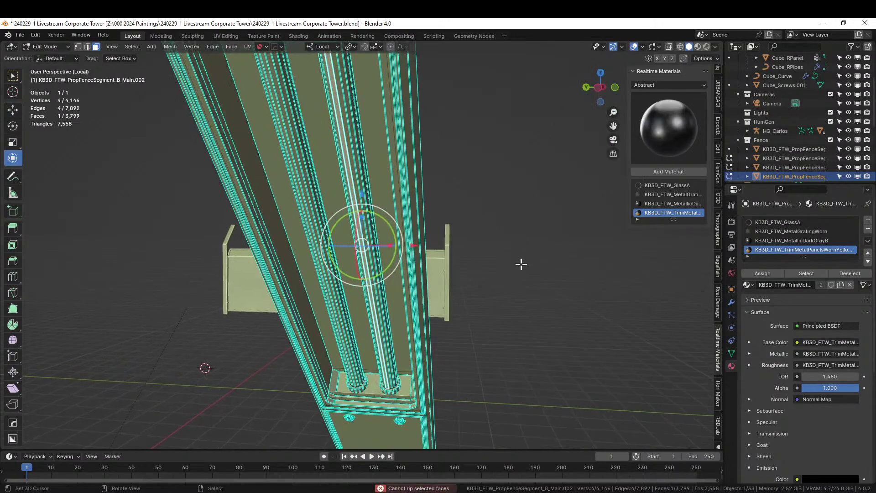
{"action": "key", "text": "Tab"}
{"action": "key", "text": "alt+v"}
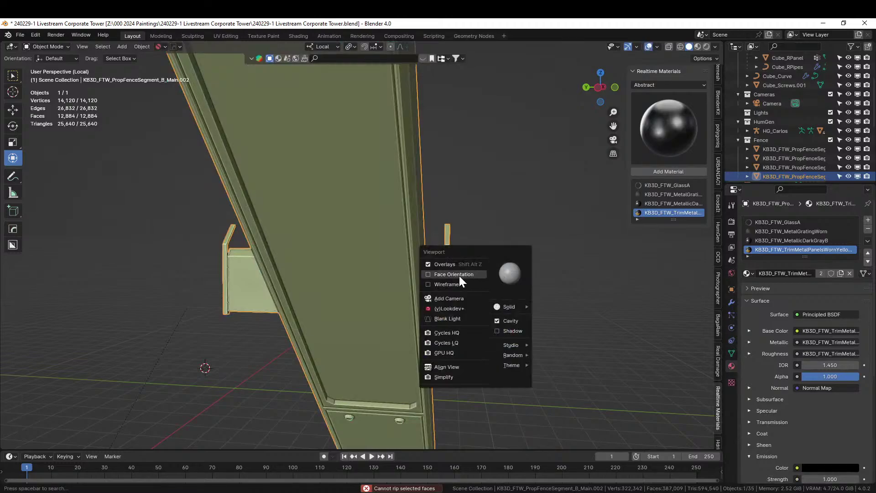
{"action": "left_click", "coordinate": [500, 321]}
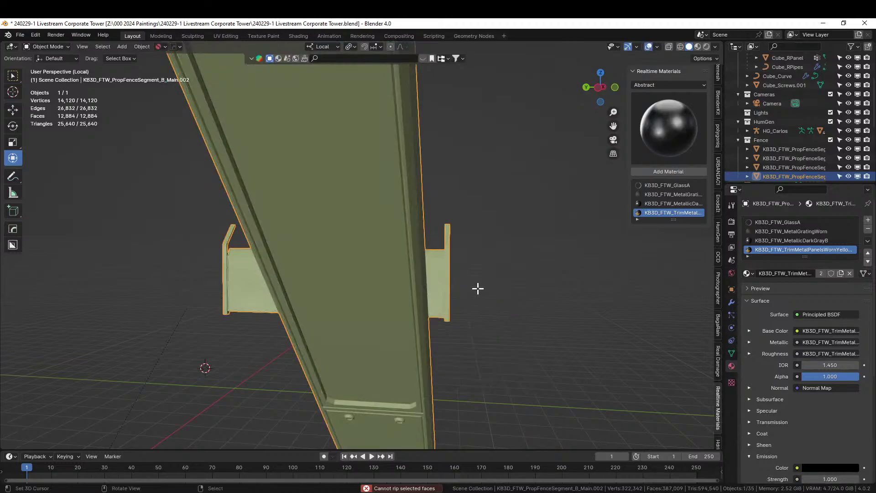
Step: In Edit Mode, select all faces of the fence post's arm that use the KB3D_FTW_TrimMetalPanelsWornYellow material
{"action": "key", "text": "Tab"}
{"action": "mouse_move", "coordinate": [461, 290]}
{"action": "middle_mouse_down"}
{"action": "mouse_move", "coordinate": [488, 301]}
{"action": "mouse_move", "coordinate": [520, 285]}
{"action": "mouse_move", "coordinate": [468, 298]}
{"action": "middle_mouse_up"}
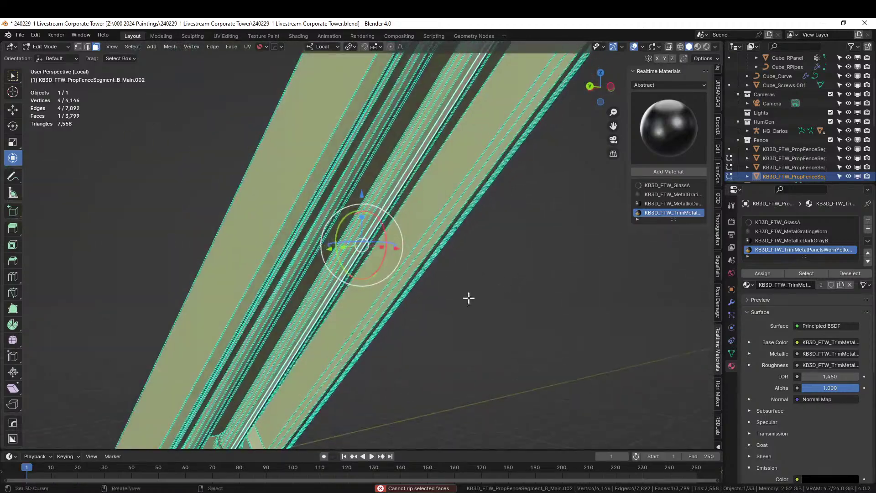
{"action": "right_click", "coordinate": [290, 341]}
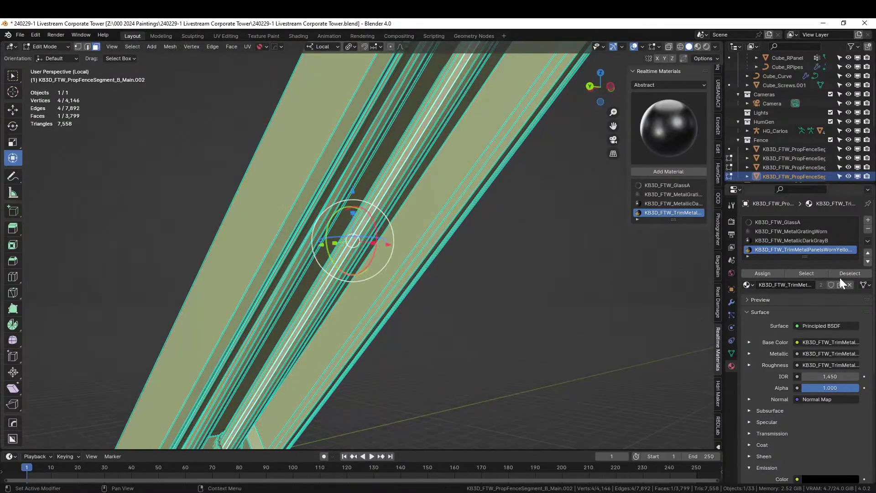
{"action": "left_click", "coordinate": [805, 273]}
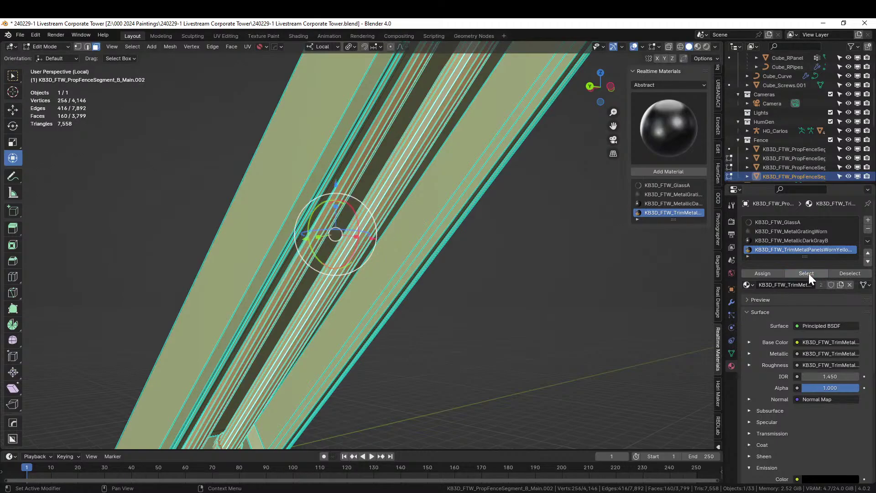
{"action": "middle_click_drag", "start_coordinate": [588, 328], "coordinate": [540, 342]}
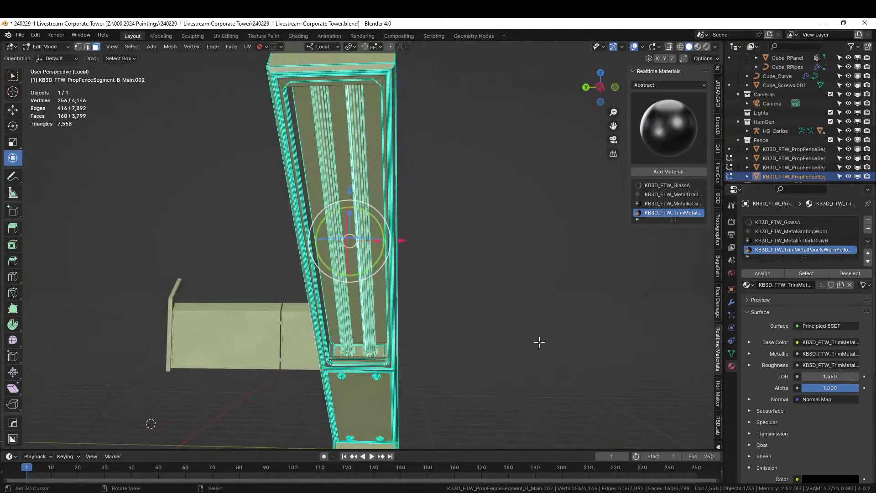
Step: Replace the tubes' trim metal with the KIT OPS KO-Emissive material sy_cool_5_emmisive and return from the isolated view to the full scene
{"action": "left_click", "coordinate": [717, 446]}
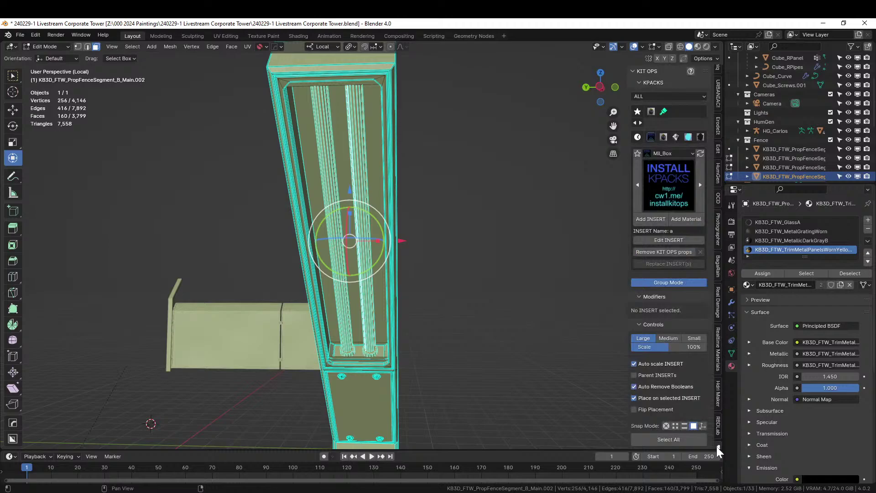
{"action": "left_click", "coordinate": [687, 136]}
{"action": "left_click", "coordinate": [665, 192]}
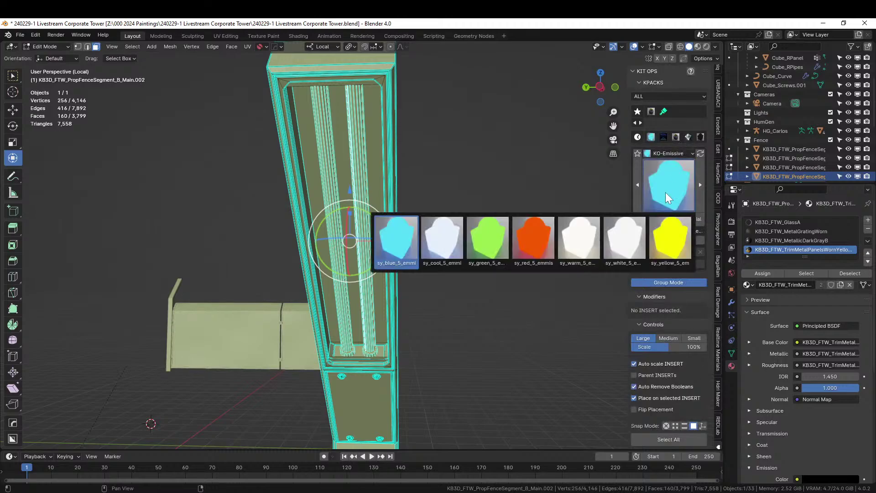
{"action": "left_click", "coordinate": [448, 235]}
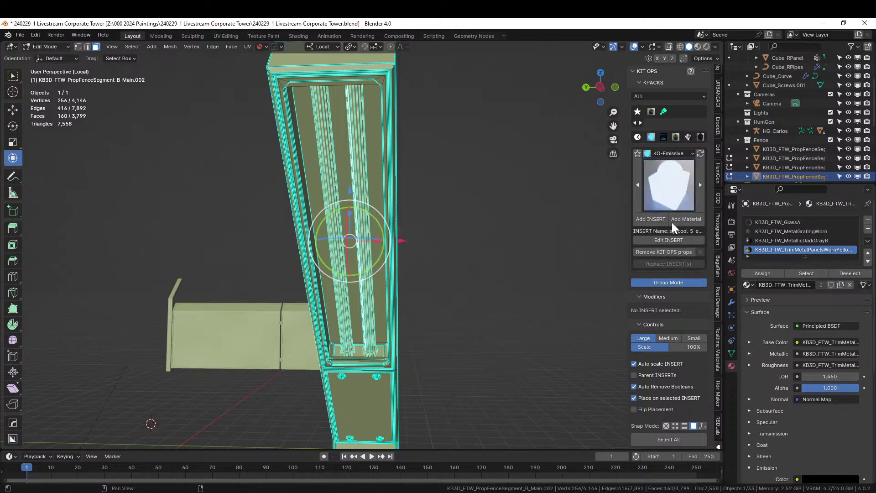
{"action": "left_click", "coordinate": [691, 218]}
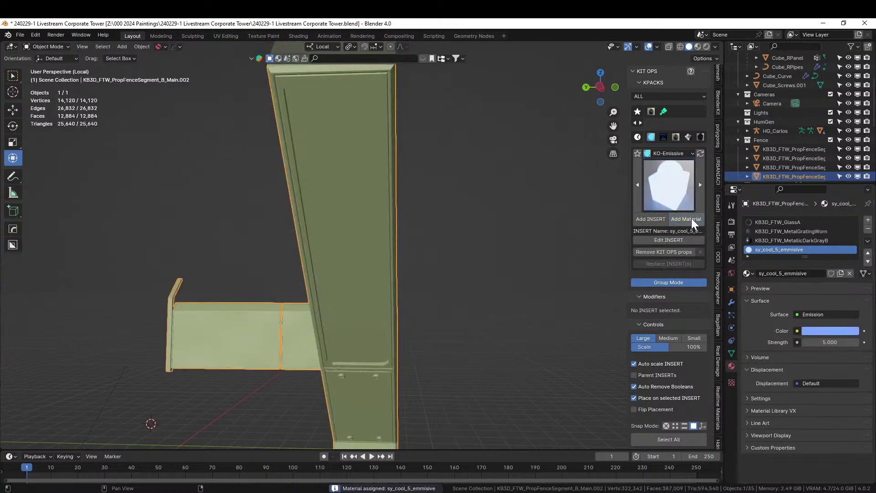
{"action": "key", "text": "KP_Divide"}
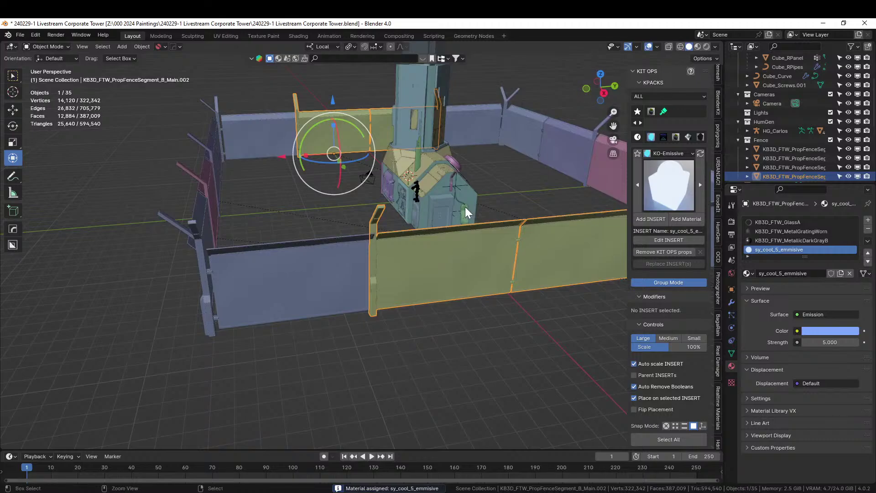
Step: Save the file and display the fence and tower in Rendered viewport shading
{"action": "key", "text": "ctrl+s"}
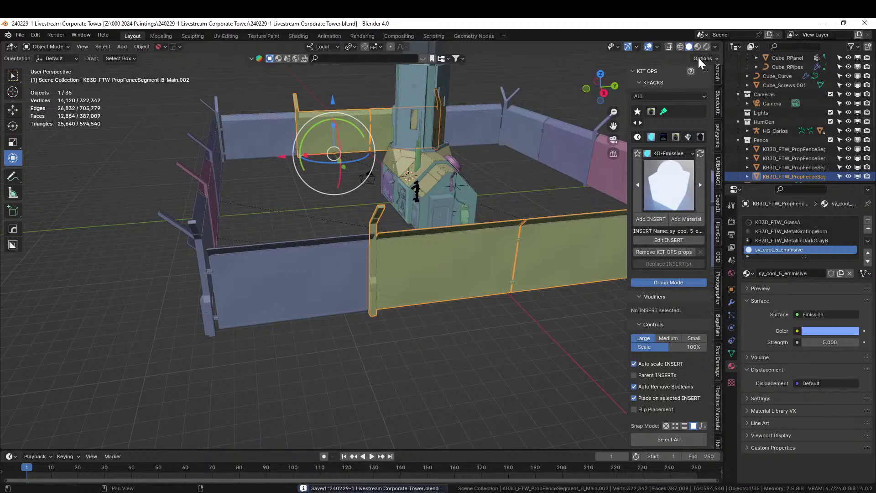
{"action": "left_click", "coordinate": [705, 46]}
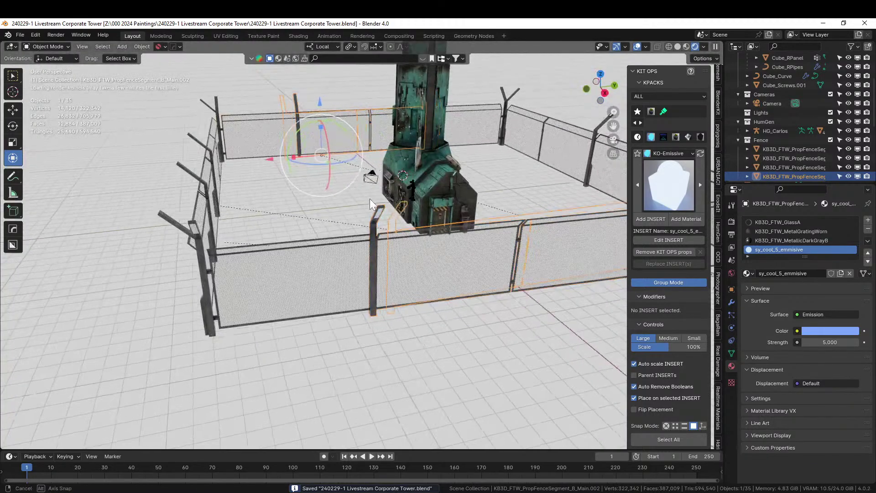
{"action": "middle_click_drag", "start_coordinate": [370, 198], "coordinate": [376, 193]}
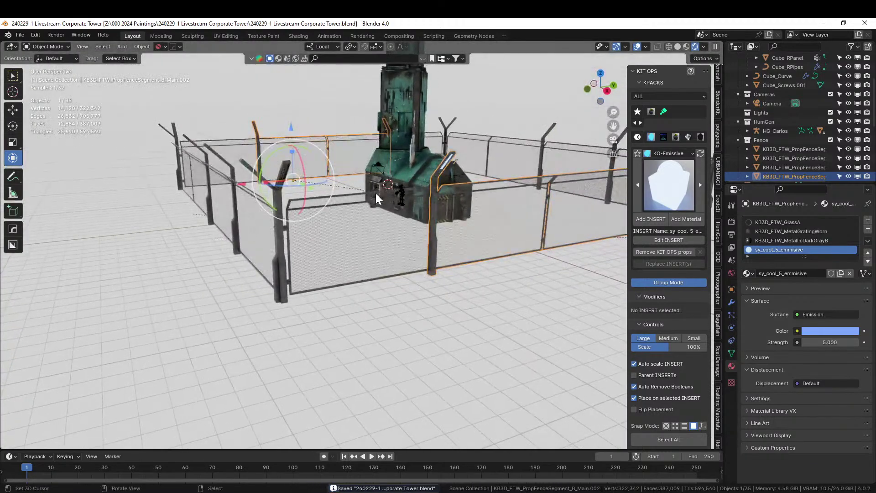
{"action": "scroll", "coordinate": [375, 193], "scroll_direction": "up", "scroll_amount": 3}
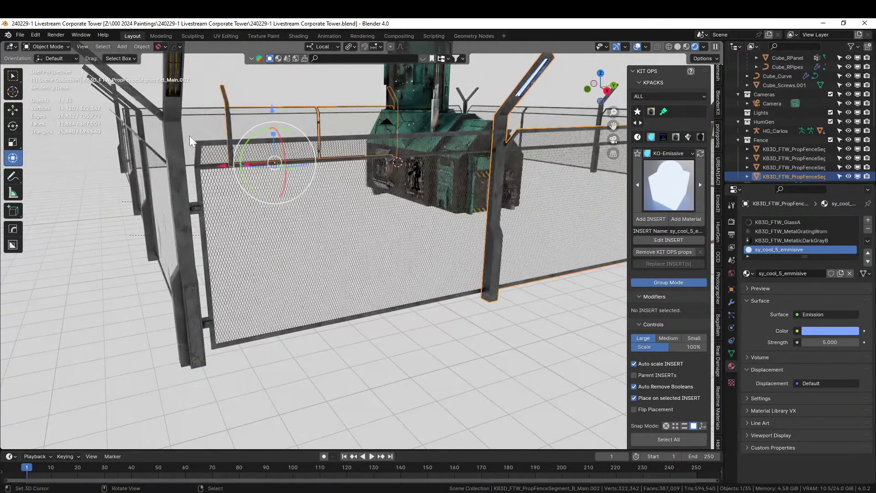
Step: Replace the trim metal of the corner fence segment with sy_cool_5_emmisive and set the emission Strength to 50
{"action": "left_click", "coordinate": [165, 90]}
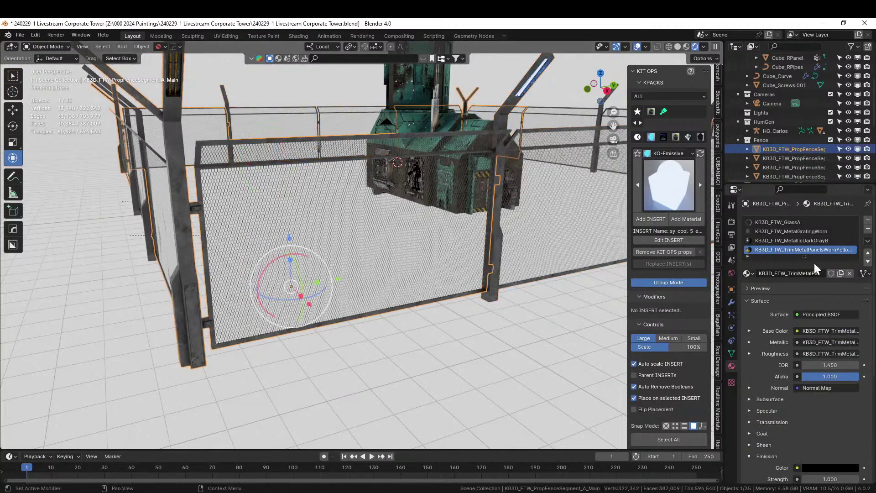
{"action": "left_click", "coordinate": [682, 219]}
{"action": "middle_click_drag", "start_coordinate": [544, 251], "coordinate": [693, 259]}
{"action": "left_click", "coordinate": [834, 343]}
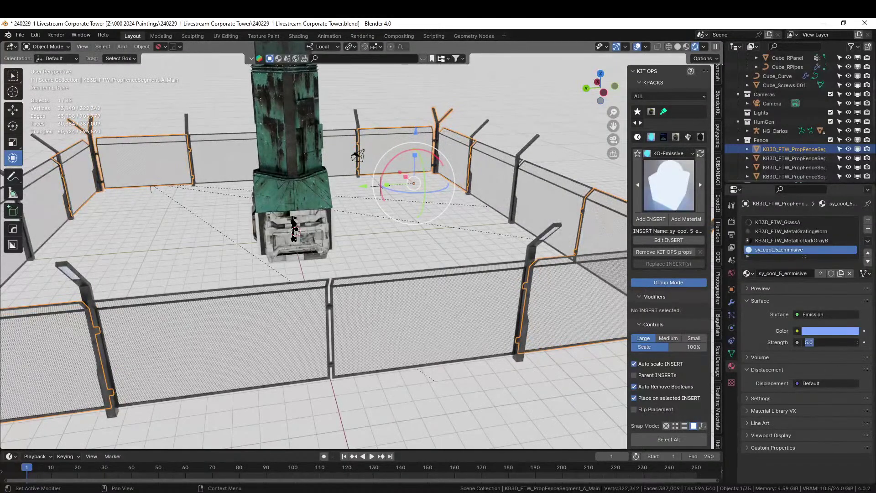
{"action": "type", "text": "50"}
{"action": "key", "text": "Return"}
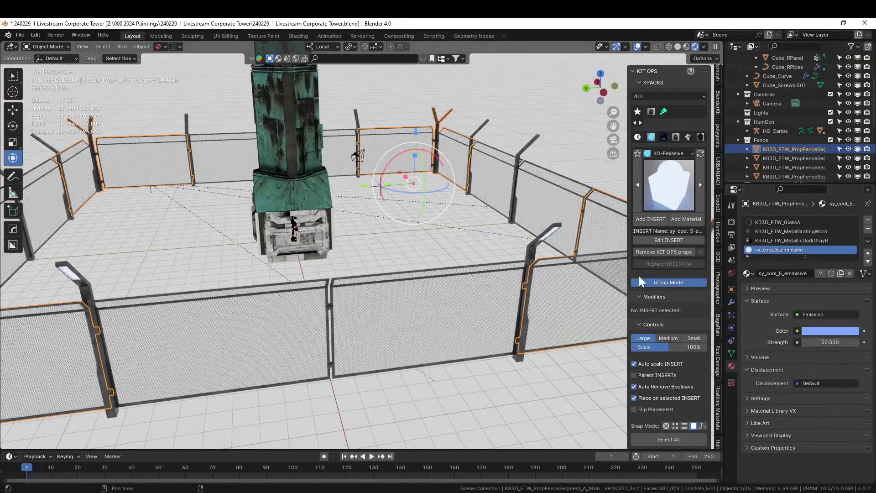
Step: Replace the Metal_Sheeting_Classic_Scifi_Standard material of the pale hull panel at the tower base's end with KB3D_HEM_MetalPaintLGreenB
{"action": "middle_click_drag", "start_coordinate": [491, 283], "coordinate": [381, 291]}
{"action": "scroll", "coordinate": [382, 291], "scroll_direction": "up", "scroll_amount": 4}
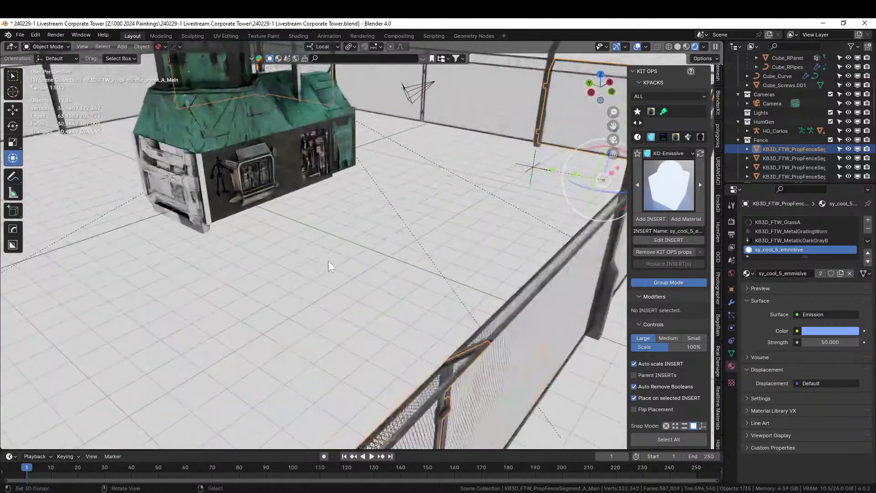
{"action": "middle_click_drag", "start_coordinate": [447, 359], "coordinate": [464, 382]}
{"action": "scroll", "coordinate": [463, 381], "scroll_direction": "up", "scroll_amount": 3}
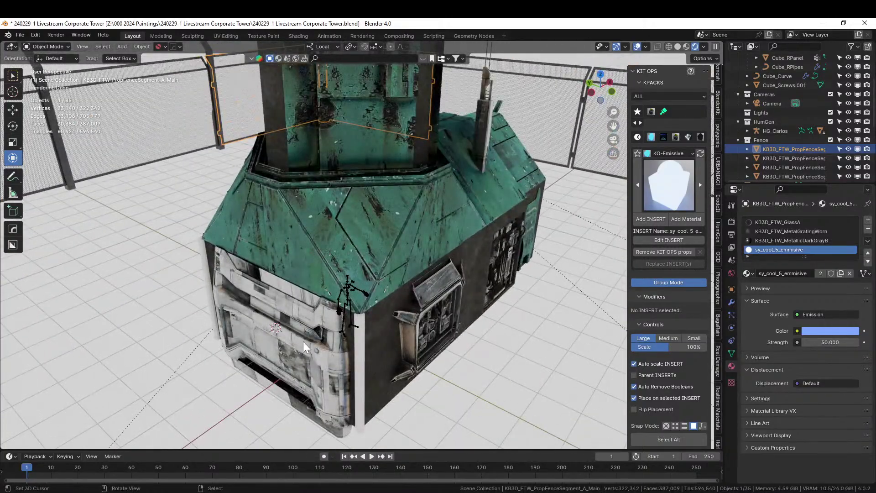
{"action": "right_click", "coordinate": [284, 338]}
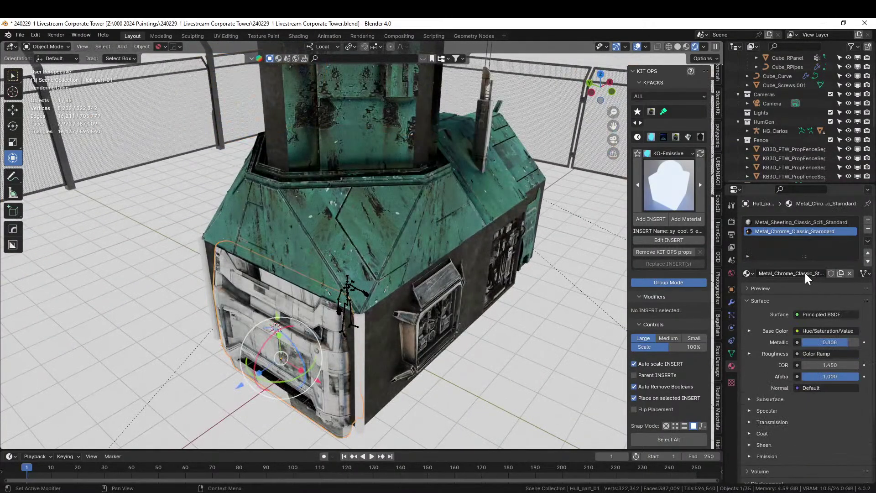
{"action": "left_click", "coordinate": [808, 221]}
{"action": "left_click", "coordinate": [753, 273]}
{"action": "type", "text": "gree"}
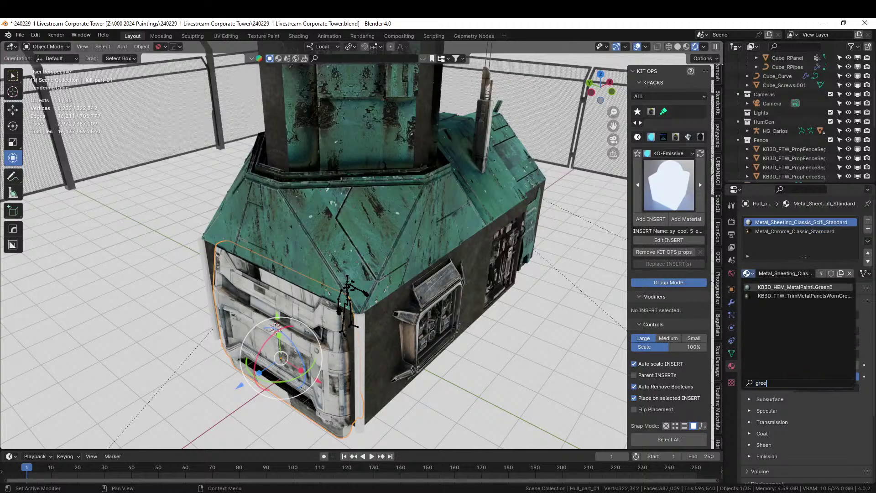
{"action": "left_click", "coordinate": [795, 287]}
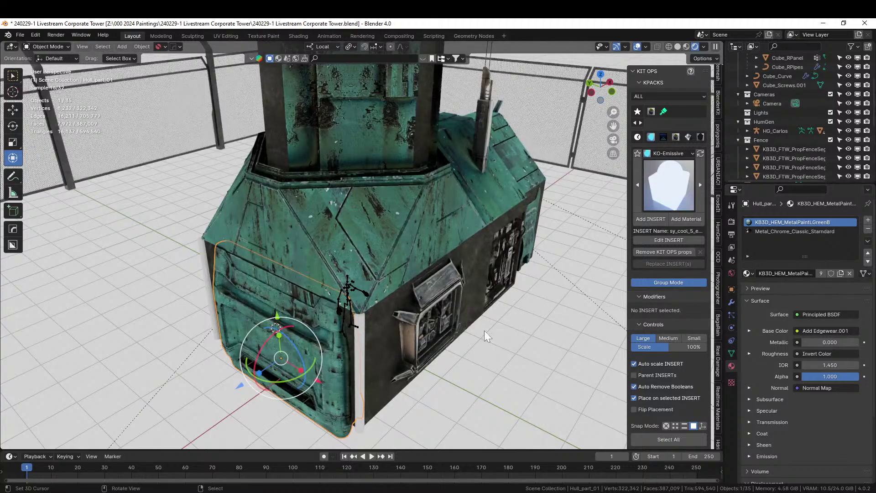
Step: Assign the KB3D_HEM_MetalPaintLGreenB material to the white vertical corner pipes beside the hull panel and deselect them
{"action": "left_click", "coordinate": [364, 333]}
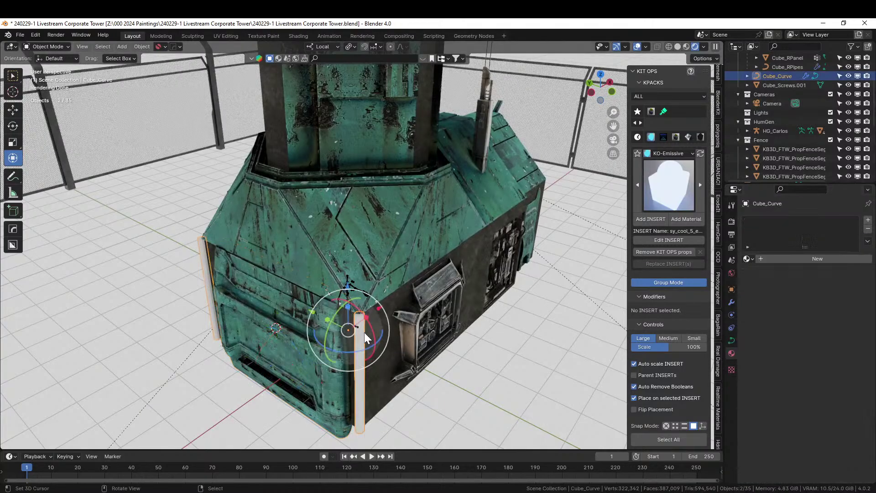
{"action": "left_click", "coordinate": [749, 259]}
{"action": "type", "text": "gree"}
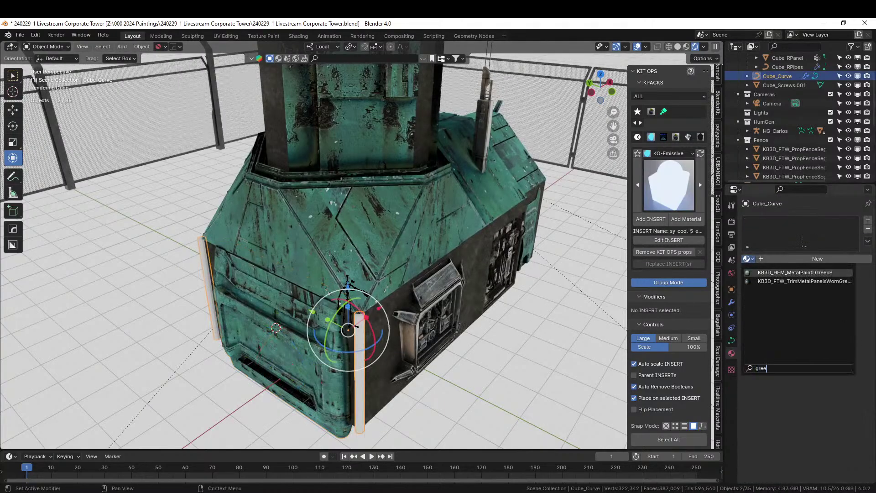
{"action": "left_click", "coordinate": [800, 273]}
{"action": "middle_click_drag", "start_coordinate": [624, 277], "coordinate": [577, 280]}
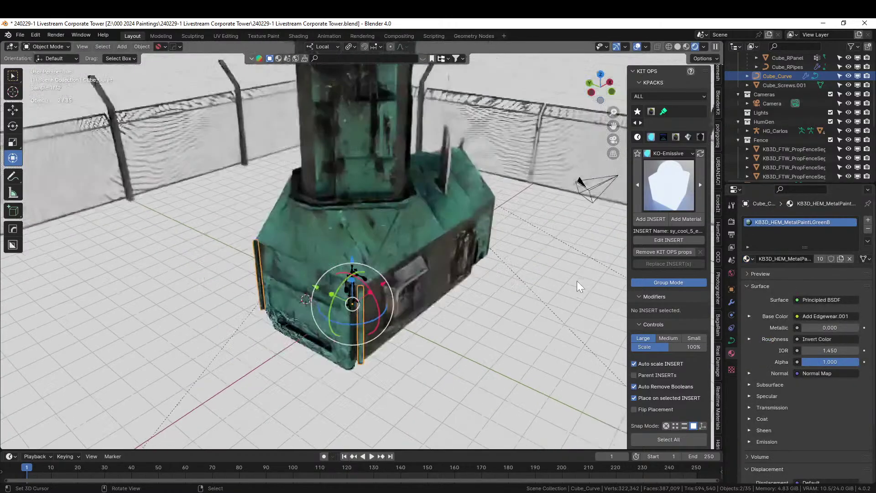
{"action": "left_click", "coordinate": [512, 291]}
{"action": "middle_click_drag", "start_coordinate": [512, 291], "coordinate": [401, 283]}
{"action": "scroll", "coordinate": [402, 283], "scroll_direction": "up", "scroll_amount": 2}
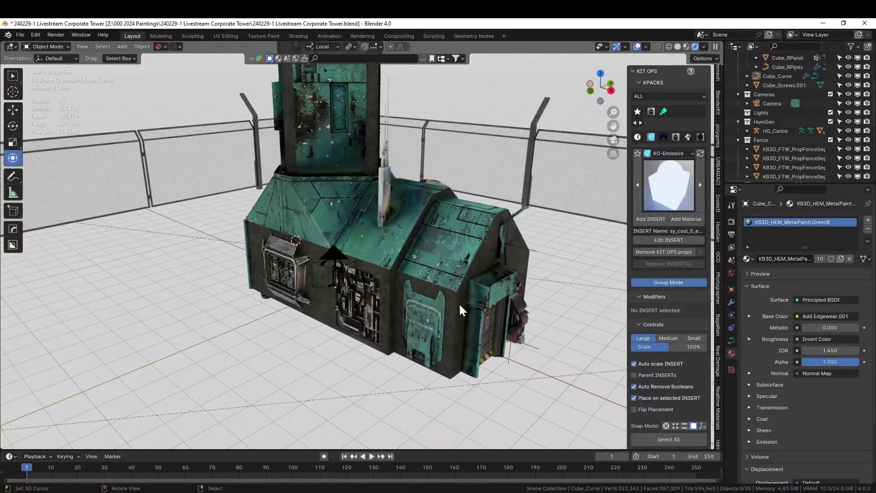
{"action": "left_click", "coordinate": [384, 191]}
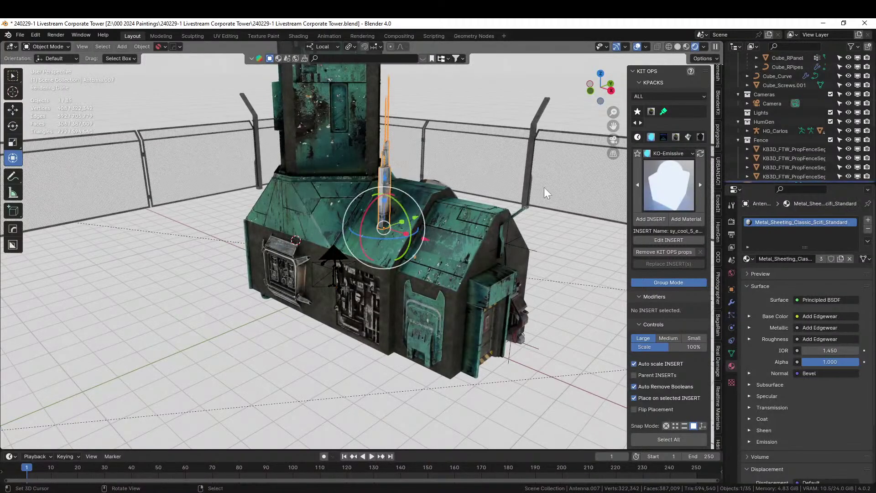
{"action": "left_click", "coordinate": [541, 110]}
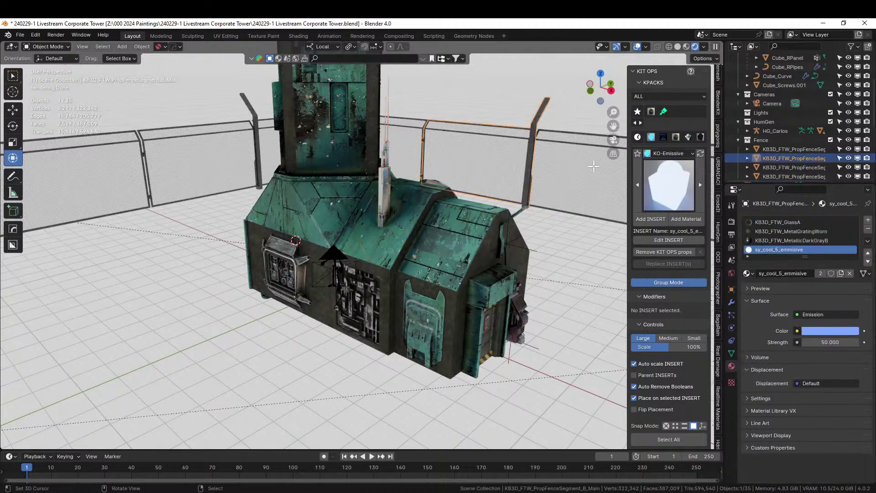
{"action": "key", "text": "Tab"}
{"action": "key", "text": "alt+a"}
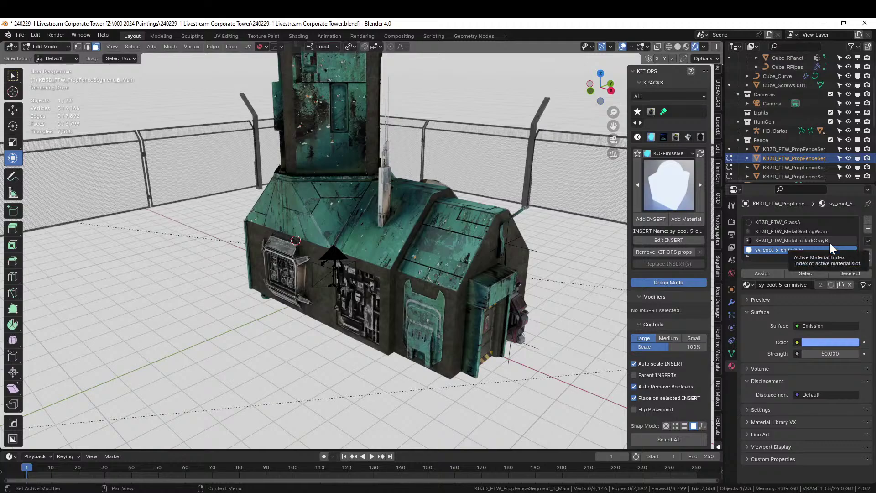
{"action": "key", "text": "Tab"}
Step: Replace the metal sheeting of the antenna on the tower base's roof with the KB3D_FTW_TrimMetalPanelsWornGreenA material
{"action": "left_click", "coordinate": [379, 183]}
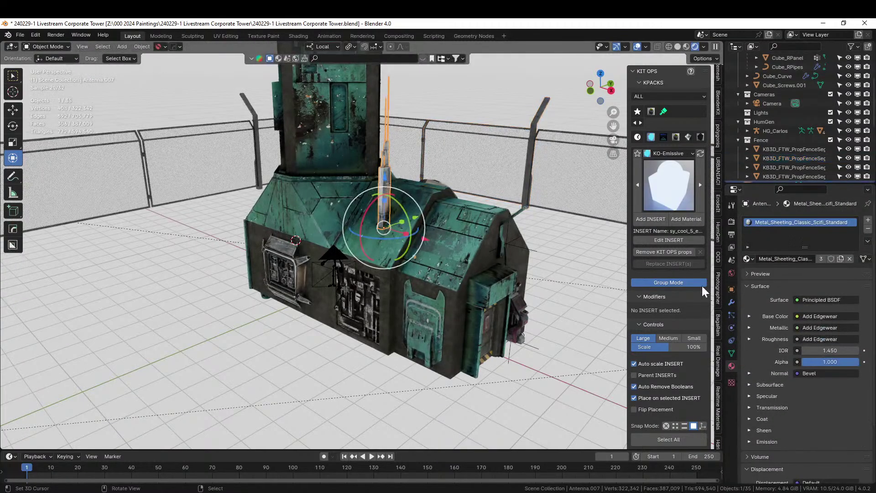
{"action": "left_click", "coordinate": [749, 259]}
{"action": "type", "text": "gree"}
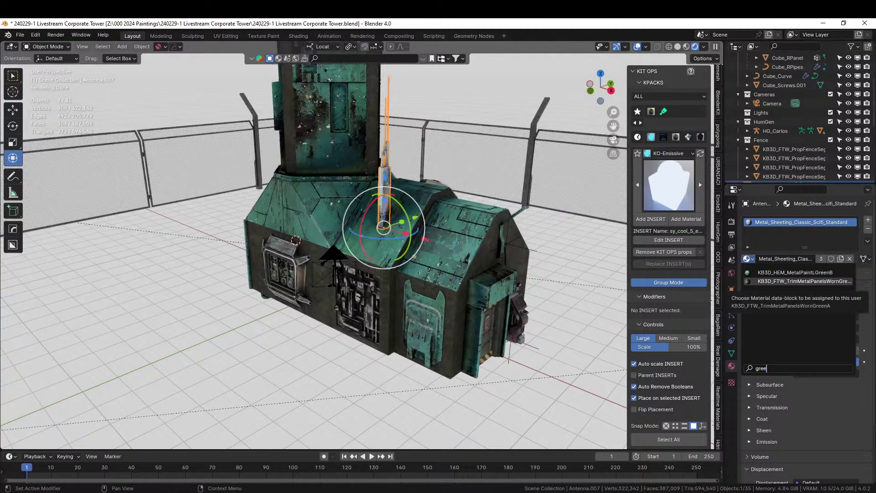
{"action": "left_click", "coordinate": [808, 281]}
{"action": "middle_click_drag", "start_coordinate": [424, 215], "coordinate": [437, 320]}
{"action": "scroll", "coordinate": [442, 265], "scroll_direction": "up", "scroll_amount": 4}
{"action": "scroll", "coordinate": [454, 308], "scroll_direction": "up", "scroll_amount": 3}
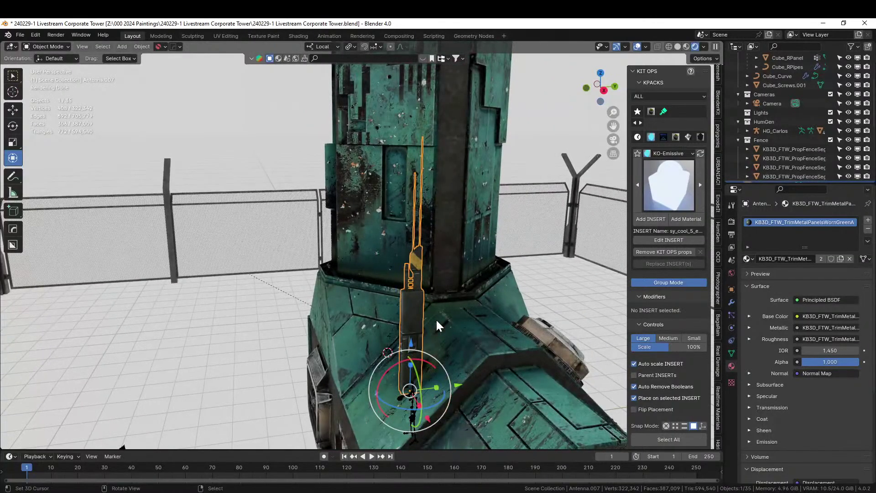
Step: Save the file and inspect the pair of glowing tubes in front of the tower up close
{"action": "left_click", "coordinate": [511, 274]}
{"action": "middle_click_drag", "start_coordinate": [569, 259], "coordinate": [568, 286]}
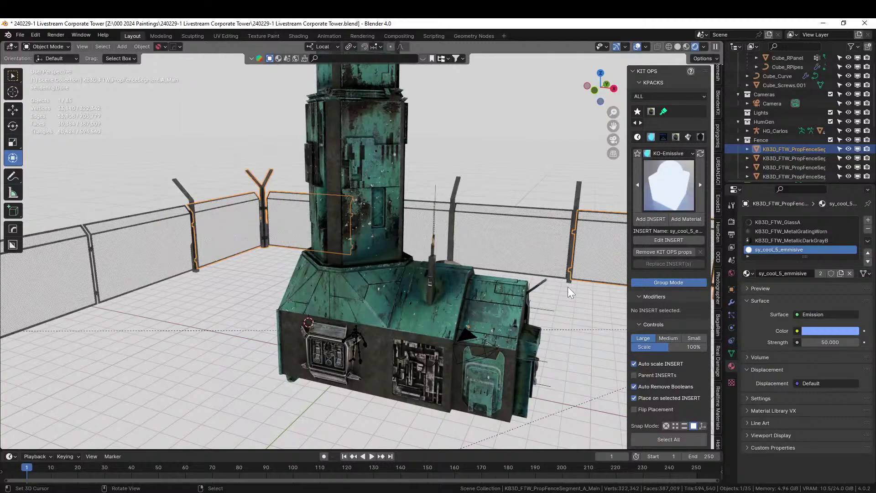
{"action": "key", "text": "ctrl+s"}
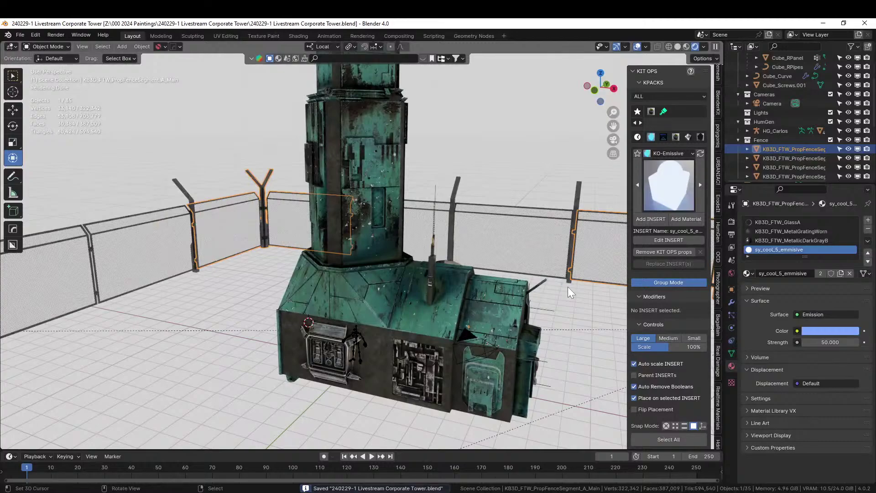
{"action": "scroll", "coordinate": [491, 280], "scroll_direction": "down", "scroll_amount": 5}
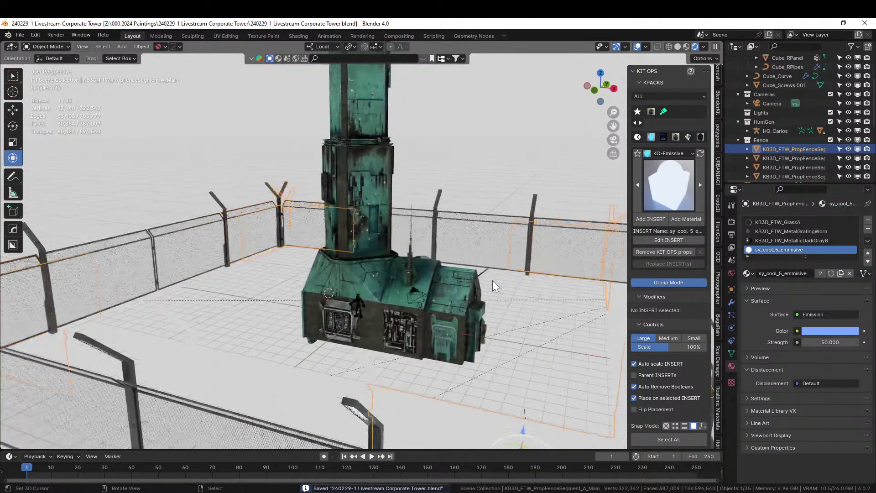
{"action": "mouse_move", "coordinate": [492, 280]}
{"action": "middle_mouse_down"}
{"action": "mouse_move", "coordinate": [458, 268]}
{"action": "mouse_move", "coordinate": [439, 284]}
{"action": "mouse_move", "coordinate": [496, 278]}
{"action": "mouse_move", "coordinate": [464, 251]}
{"action": "mouse_move", "coordinate": [483, 278]}
{"action": "middle_mouse_up"}
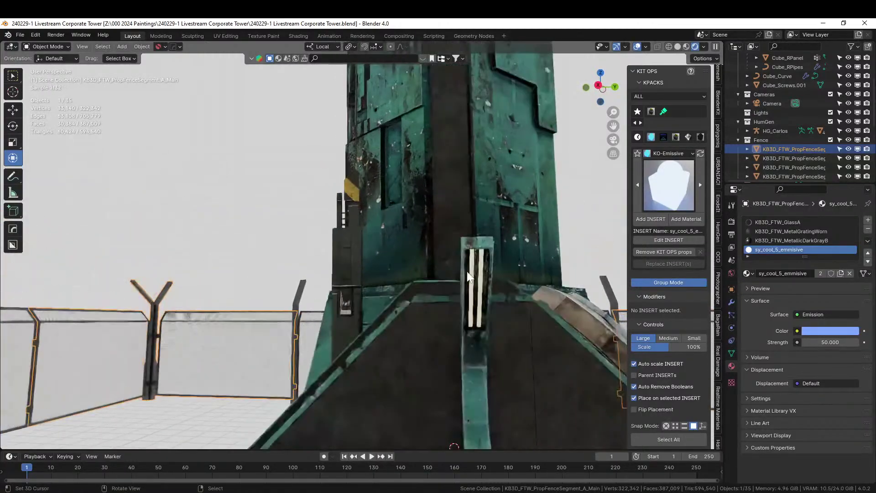
Step: Isolate the wall lamp in front of the tower in solid shading and hide the glass face covering its tubes
{"action": "left_click", "coordinate": [483, 278]}
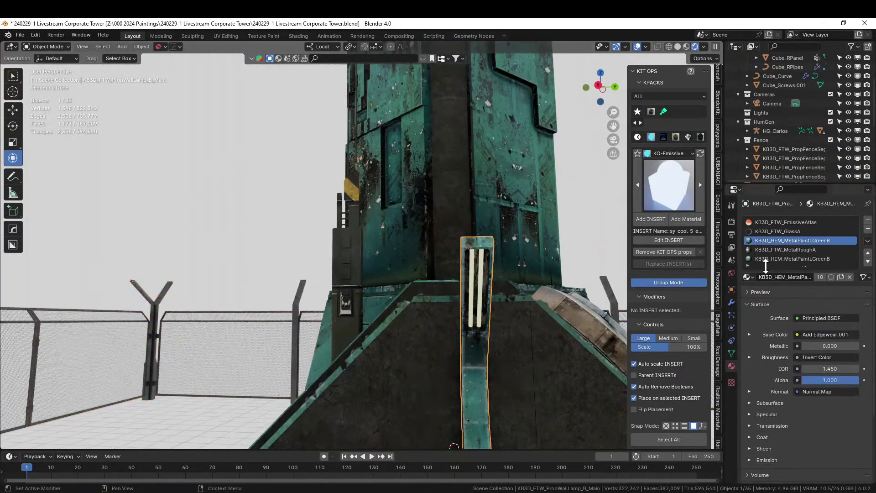
{"action": "scroll", "coordinate": [824, 248], "scroll_direction": "down", "scroll_amount": 1}
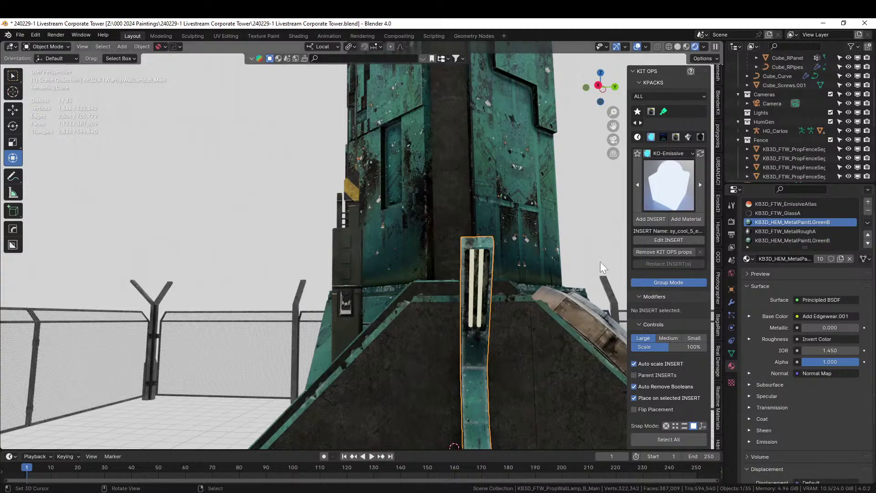
{"action": "key", "text": "Tab"}
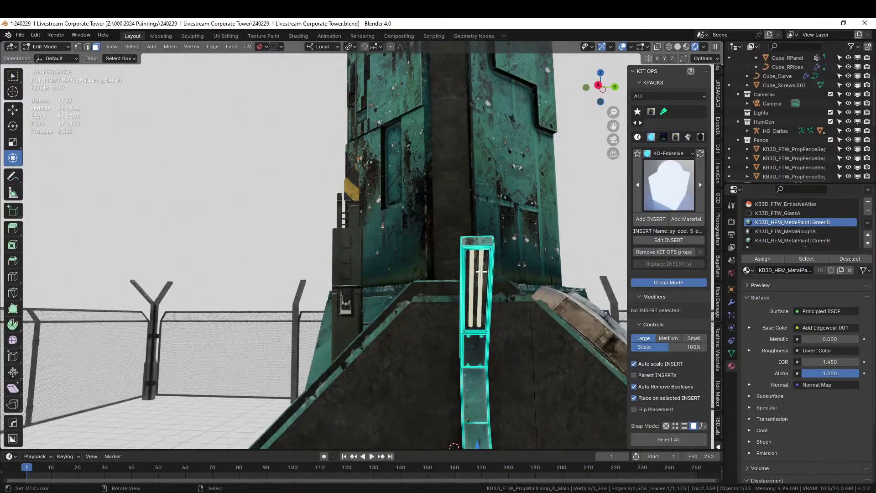
{"action": "left_click", "coordinate": [482, 271]}
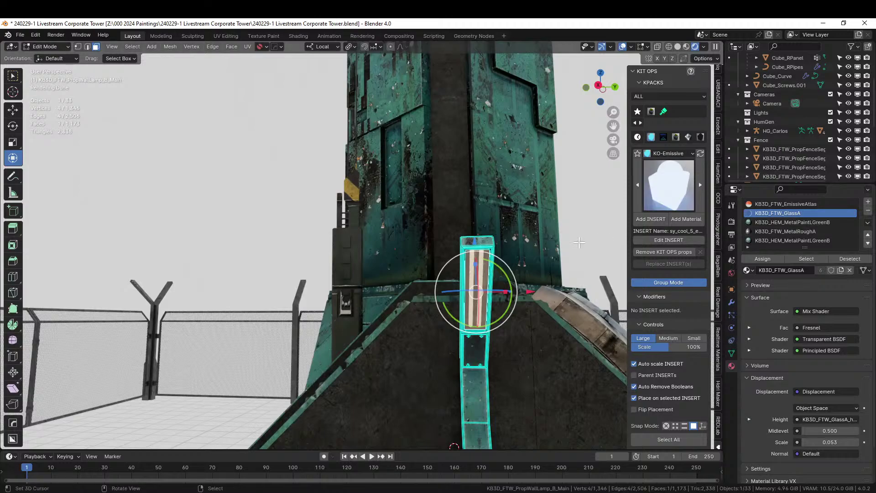
{"action": "key", "text": "KP_Divide"}
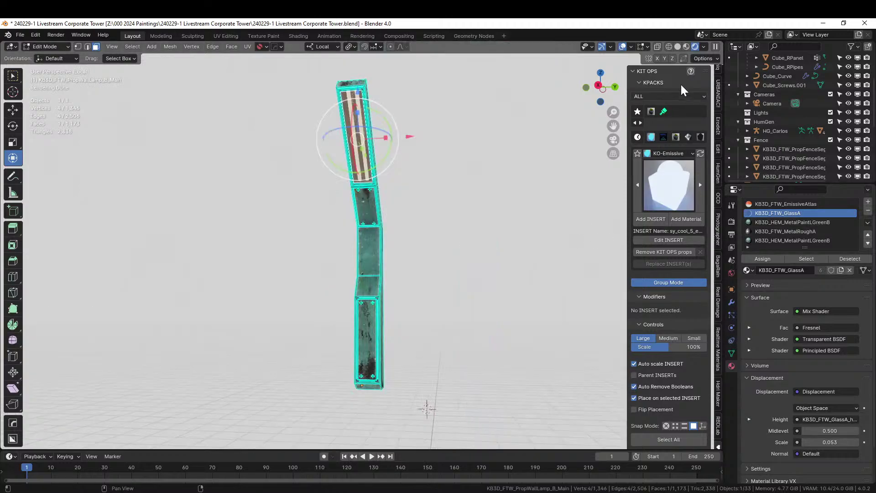
{"action": "left_click", "coordinate": [678, 48]}
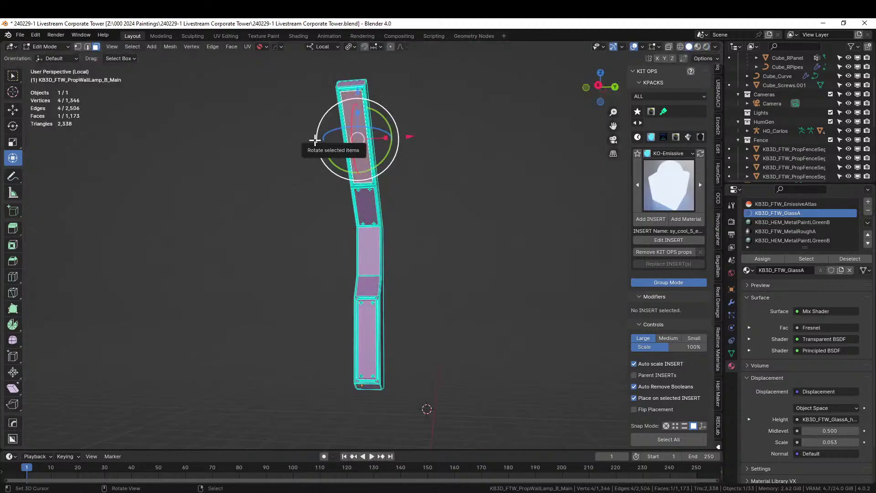
{"action": "key", "text": "h"}
{"action": "key", "text": "ctrl+z"}
{"action": "key", "text": "h"}
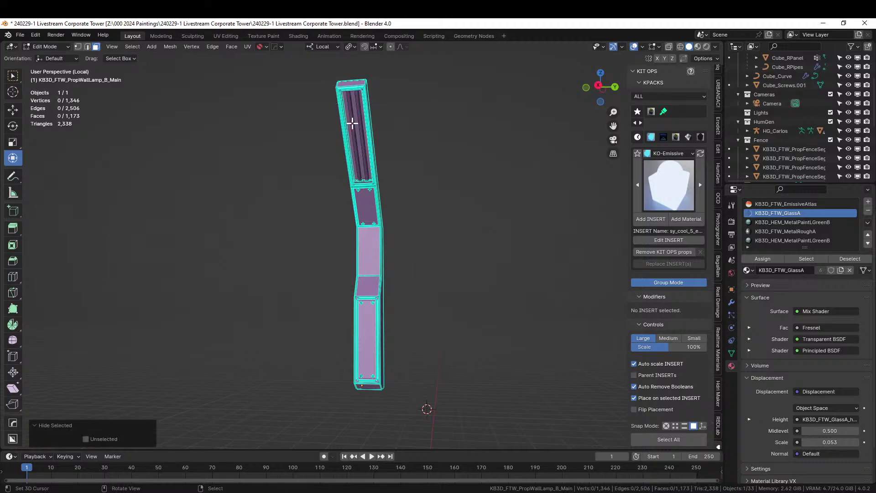
Step: Replace the lamp tubes' KB3D_FTW_EmissiveAtlas material with sy_cool_5_emmisive and return to the full scene in rendered shading
{"action": "left_click", "coordinate": [356, 118]}
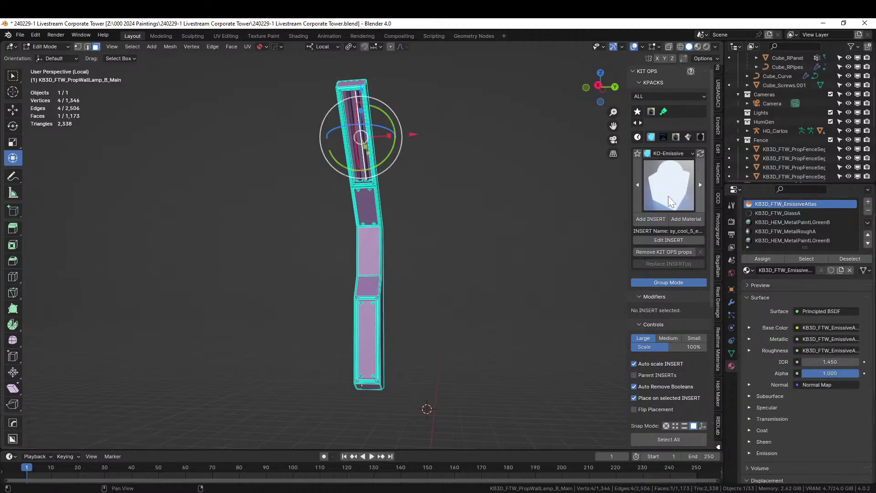
{"action": "mouse_move", "coordinate": [446, 232]}
{"action": "middle_mouse_down", "text": "shift"}
{"action": "mouse_move", "coordinate": [440, 278]}
{"action": "mouse_move", "coordinate": [478, 254]}
{"action": "mouse_move", "coordinate": [456, 235]}
{"action": "middle_mouse_up", "text": "shift"}
{"action": "scroll", "coordinate": [437, 277], "scroll_direction": "up", "scroll_amount": 5}
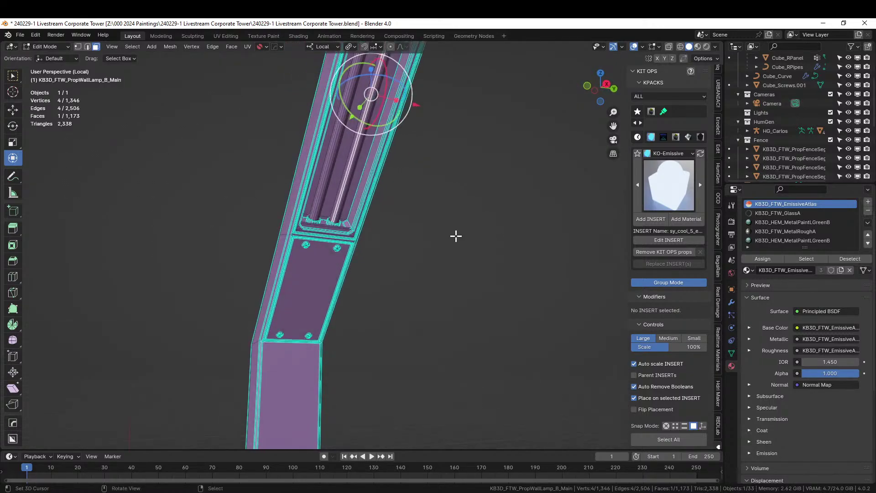
{"action": "left_click", "coordinate": [748, 270]}
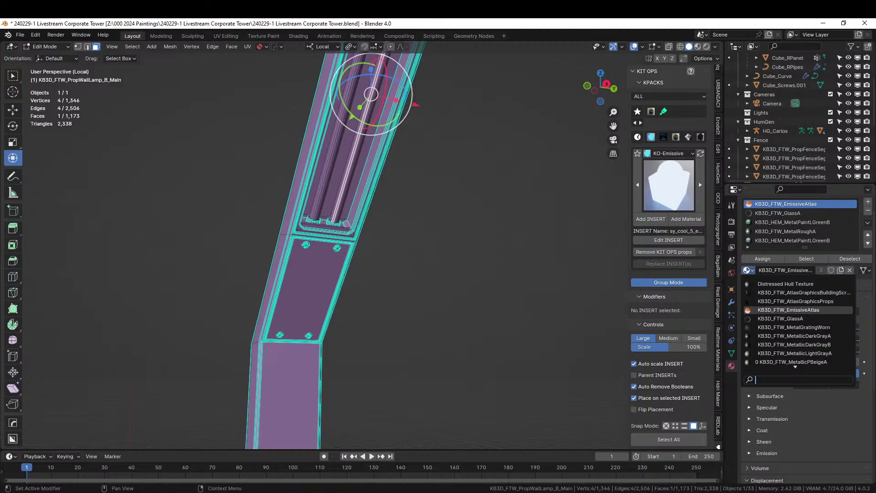
{"action": "type", "text": "COOL"}
{"action": "left_click", "coordinate": [785, 283]}
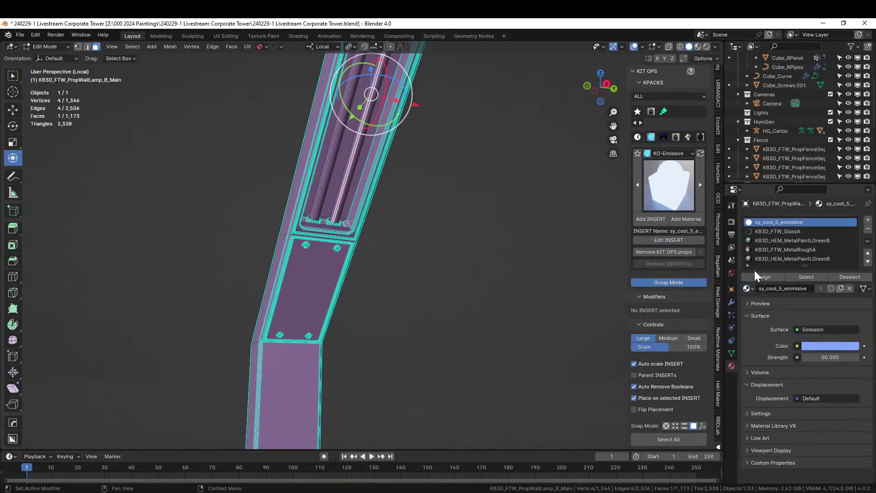
{"action": "key", "text": "Tab"}
{"action": "key", "text": "KP_Divide"}
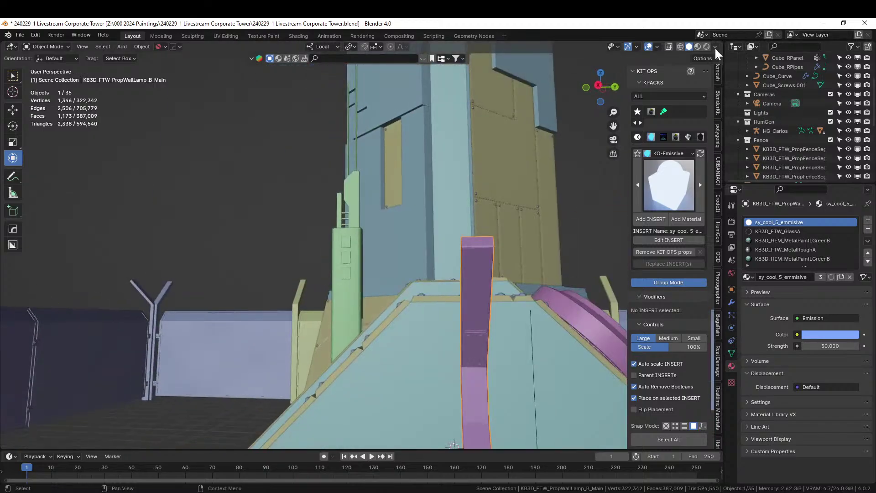
{"action": "left_click", "coordinate": [706, 47]}
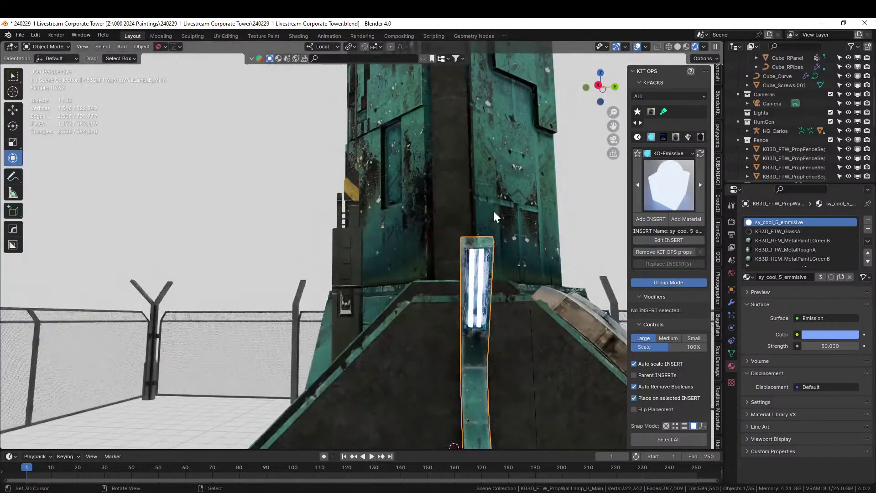
Step: Save the file and view the whole fenced tower compound from above
{"action": "mouse_move", "coordinate": [493, 209]}
{"action": "middle_mouse_down"}
{"action": "mouse_move", "coordinate": [496, 220]}
{"action": "mouse_move", "coordinate": [565, 249]}
{"action": "middle_mouse_up"}
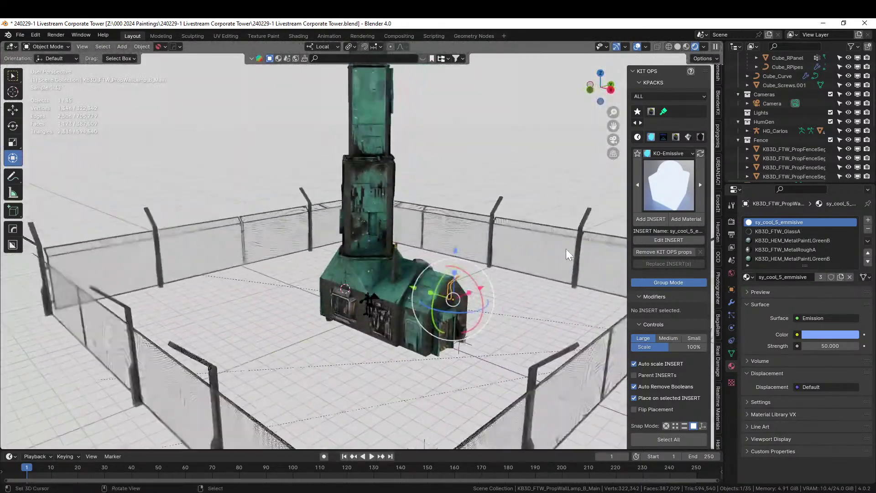
{"action": "key", "text": "ctrl"}
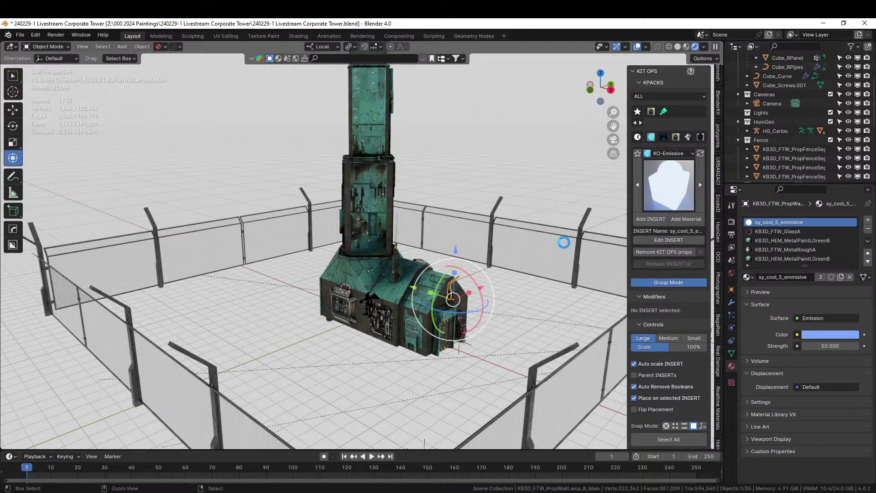
{"action": "key", "text": "ctrl+s"}
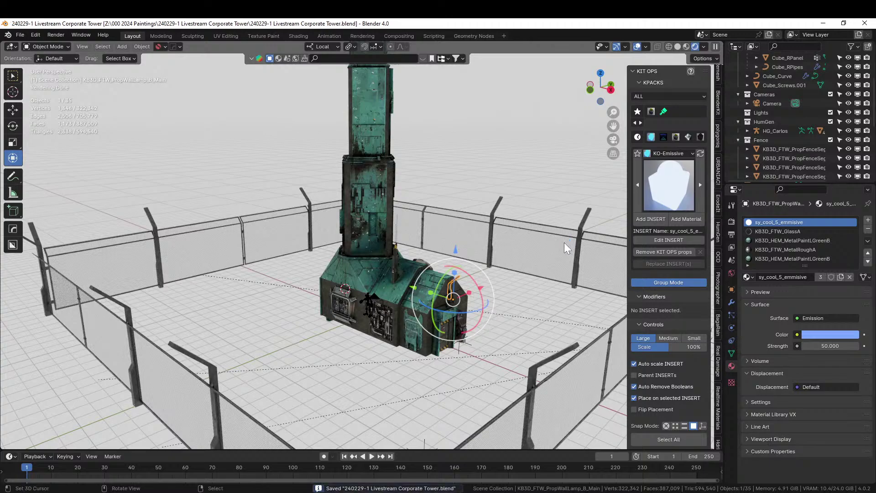
{"action": "middle_click_drag", "start_coordinate": [564, 242], "coordinate": [529, 292], "text": "ctrl"}
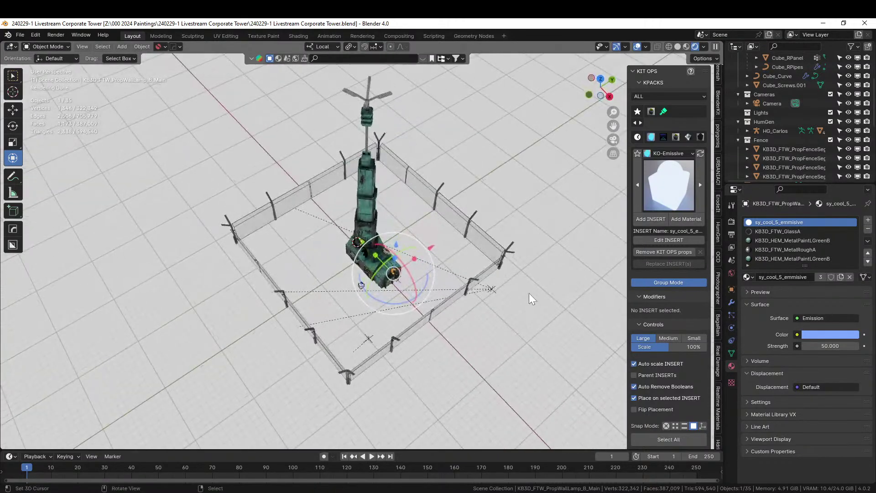
Step: Add a mesh circle around the tower in solid shading, scale it by 40 and view it from the top
{"action": "left_click", "coordinate": [677, 46]}
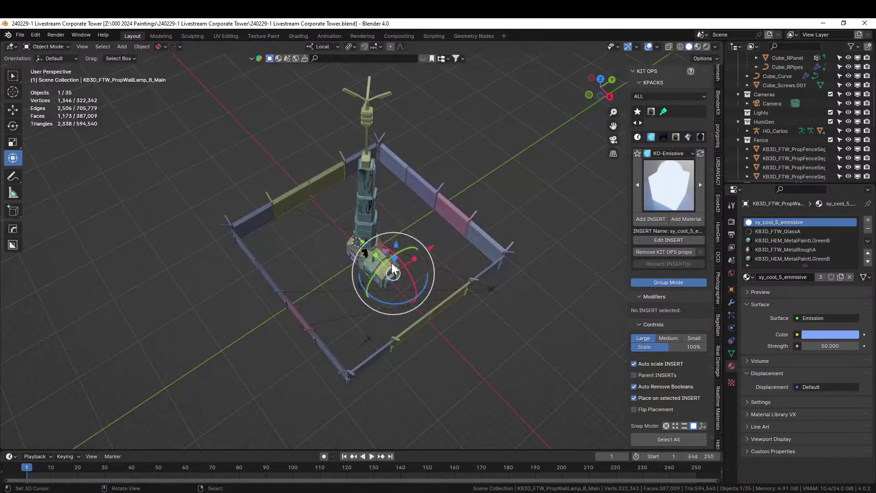
{"action": "key", "text": "shift+a"}
{"action": "mouse_move", "coordinate": [376, 251]}
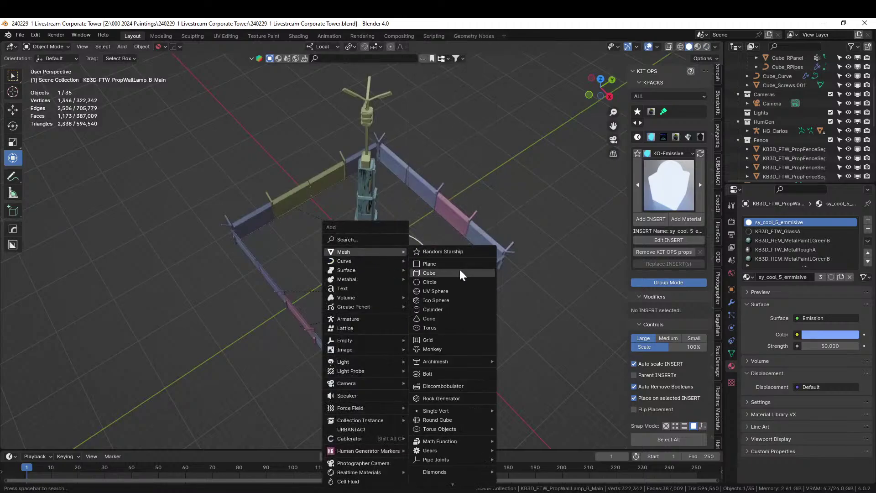
{"action": "left_click", "coordinate": [445, 283]}
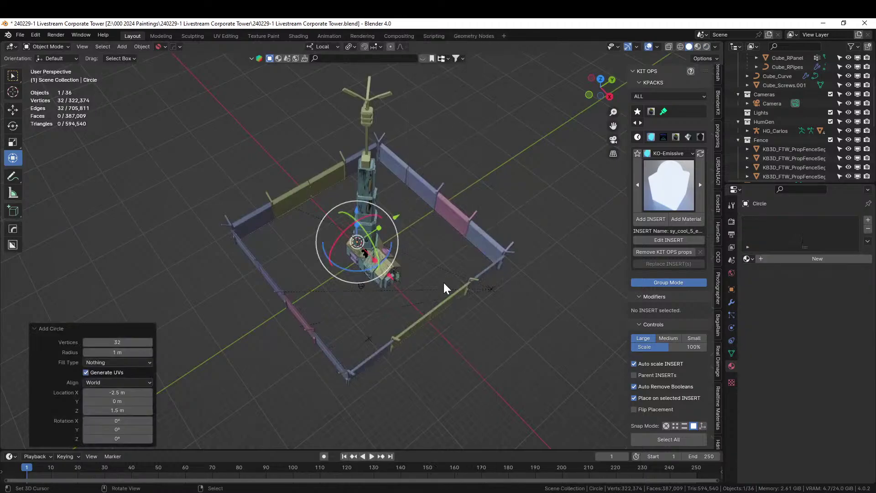
{"action": "type", "text": "s40"}
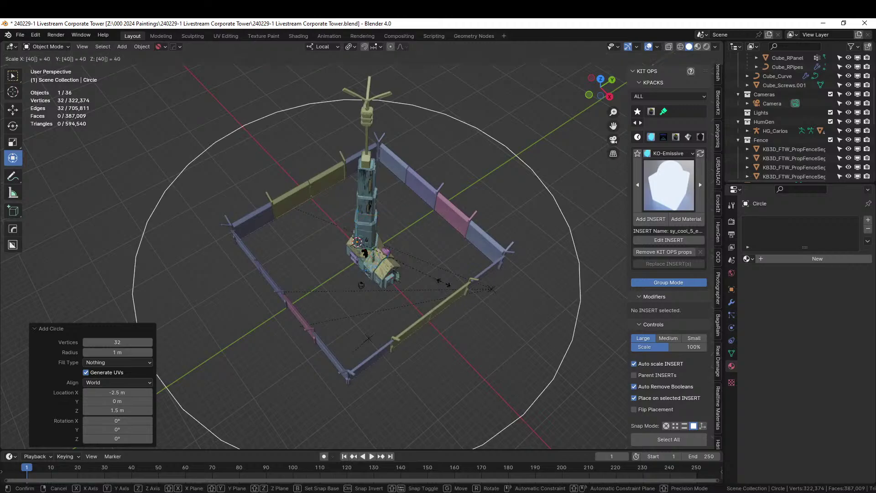
{"action": "key", "text": "Return"}
{"action": "key", "text": "KP_7"}
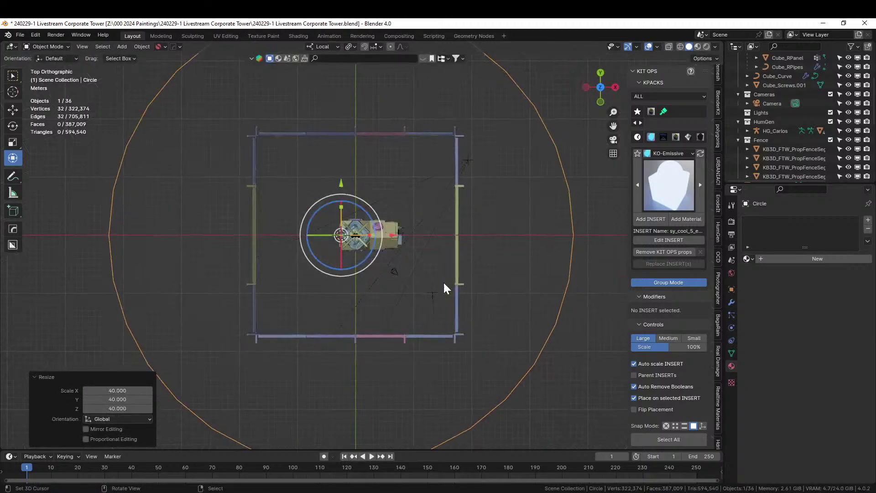
{"action": "type", "text": "s5"}
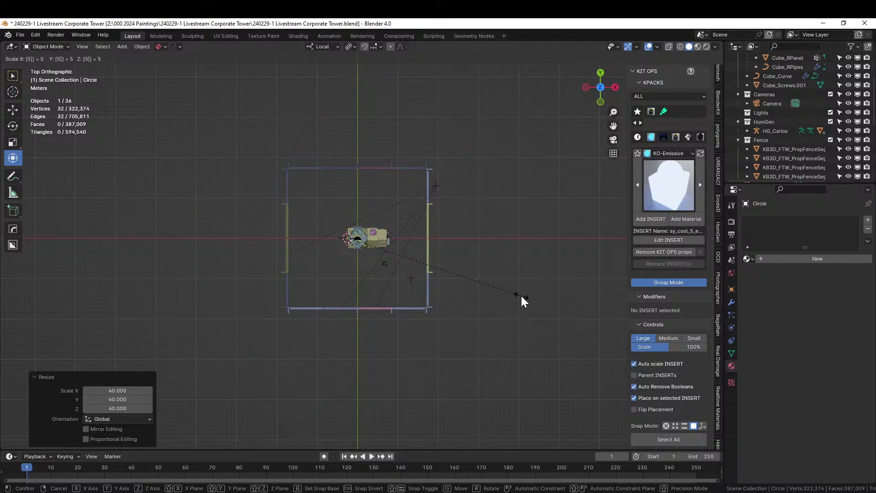
{"action": "key", "text": "Return"}
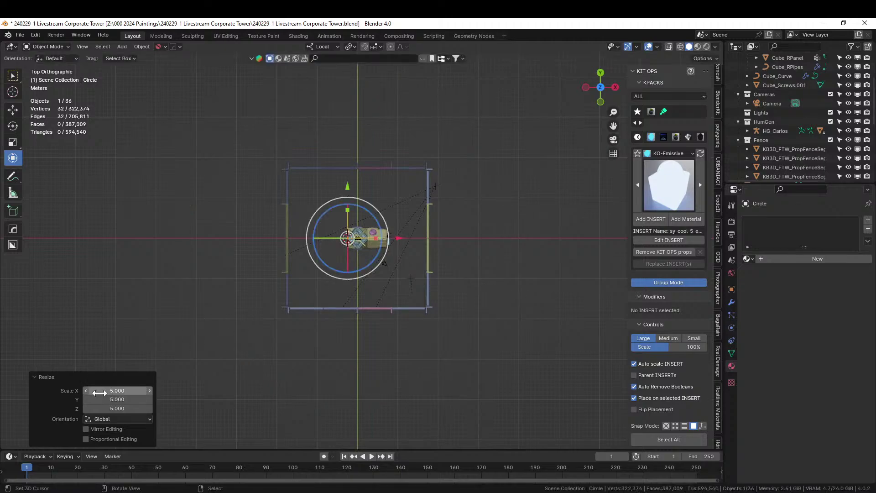
{"action": "left_click_drag", "start_coordinate": [106, 392], "coordinate": [109, 392]}
{"action": "key", "text": "ctrl+z"}
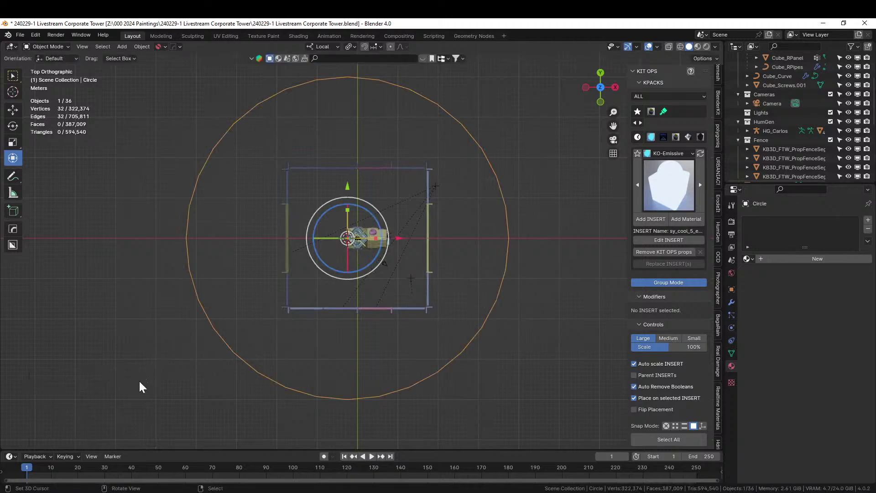
Step: Scale the circle by 1.2 and apply its rotation and scale
{"action": "type", "text": "s"}
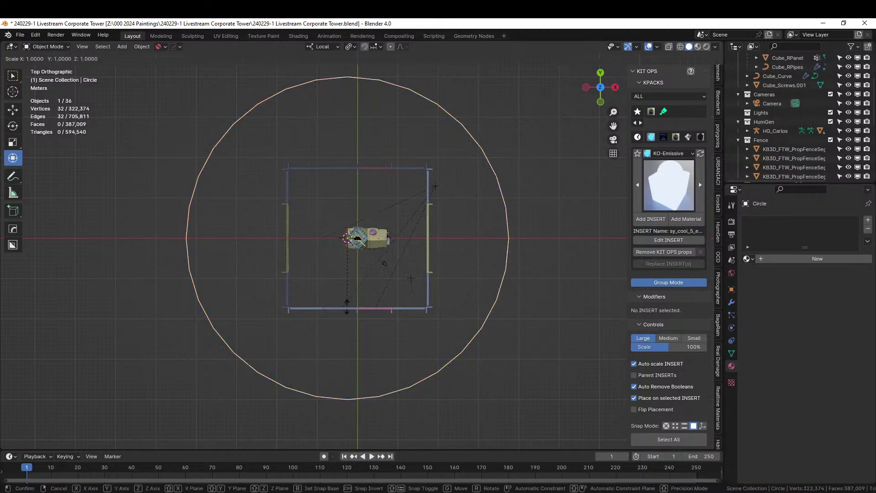
{"action": "type", "text": "1.2"}
{"action": "key", "text": "Return"}
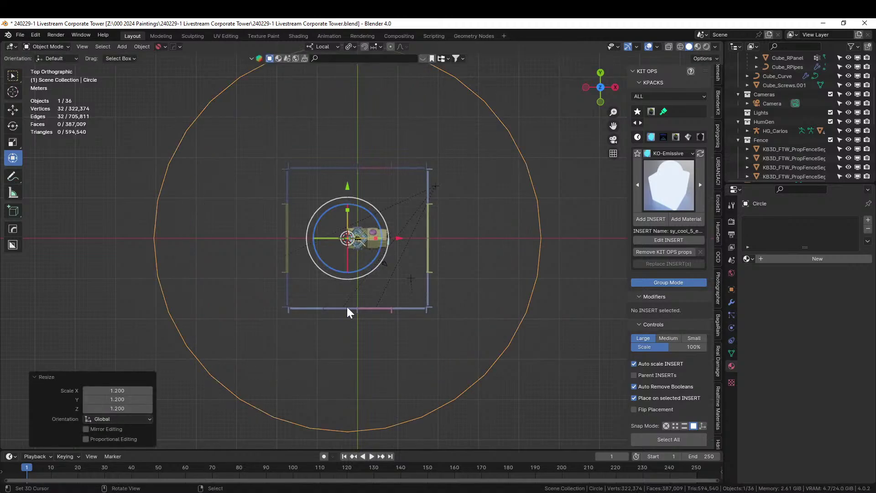
{"action": "key", "text": "ctrl+a"}
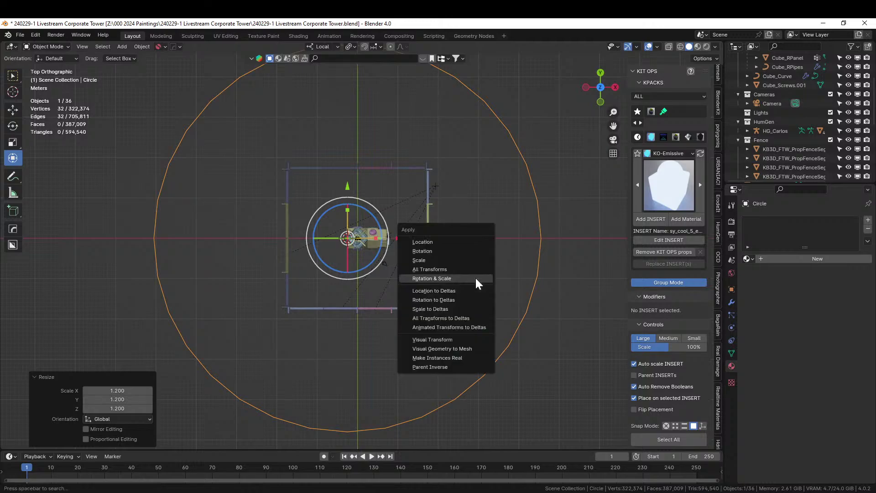
{"action": "left_click", "coordinate": [476, 278]}
Step: Fill the circle with a face and inset that face by about 5.86 m
{"action": "key", "text": "Tab"}
{"action": "key", "text": "f"}
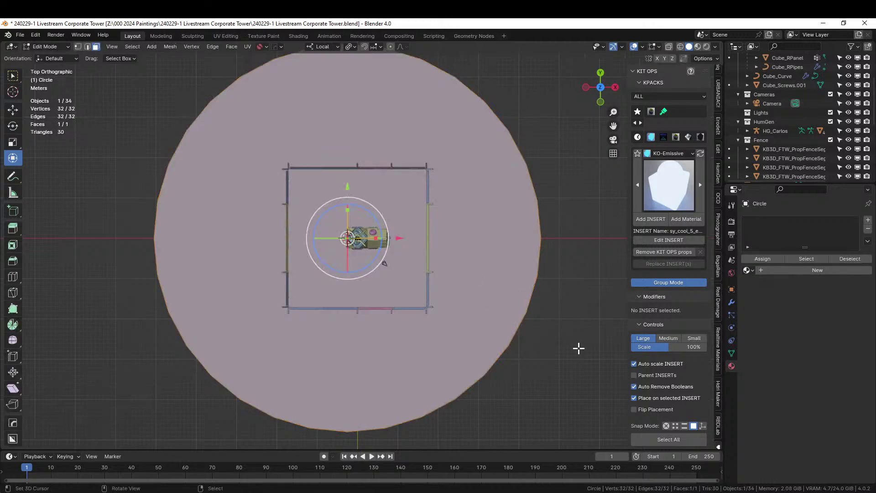
{"action": "key", "text": "i"}
{"action": "left_click", "coordinate": [553, 333]}
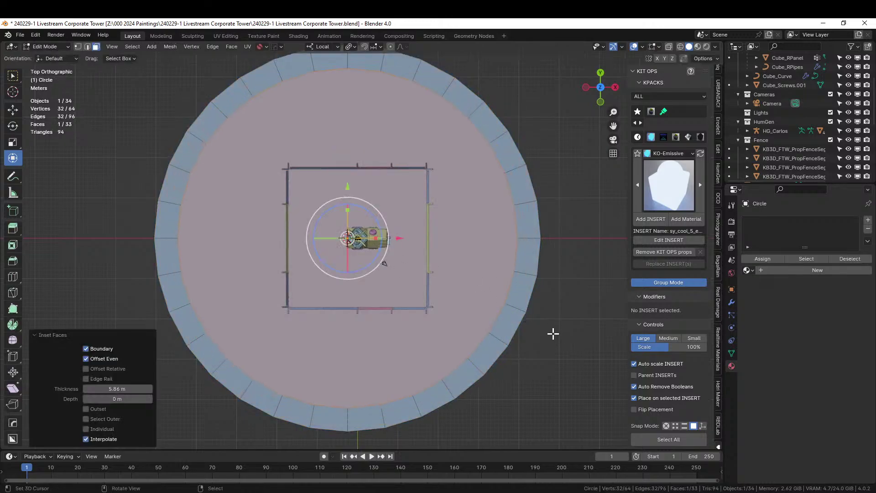
Step: Repeat the face inset seven times toward the disc's centre and return to Object Mode
{"action": "key", "text": "shift+r"}
{"action": "key", "text": "shift+r"}
{"action": "key", "text": "shift+r"}
{"action": "key", "text": "shift+r"}
{"action": "key", "text": "shift+r"}
{"action": "key", "text": "shift+r"}
{"action": "key", "text": "shift+r"}
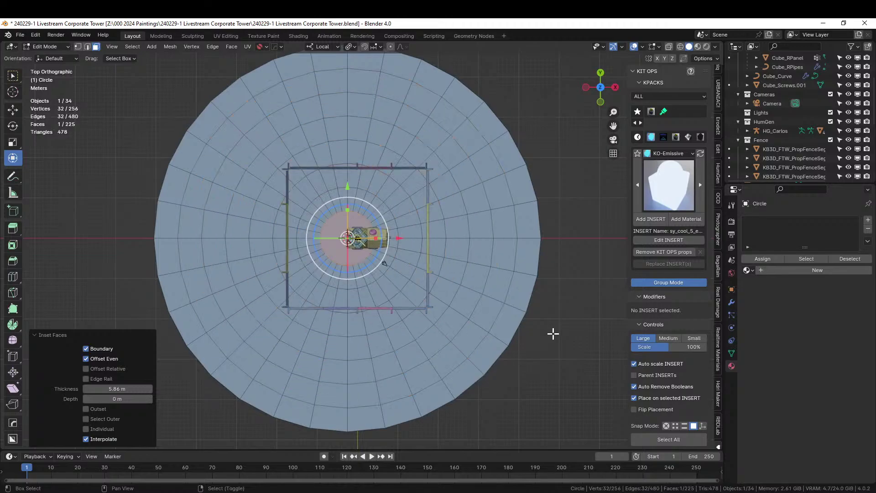
{"action": "scroll", "coordinate": [553, 333], "scroll_direction": "up", "scroll_amount": 10}
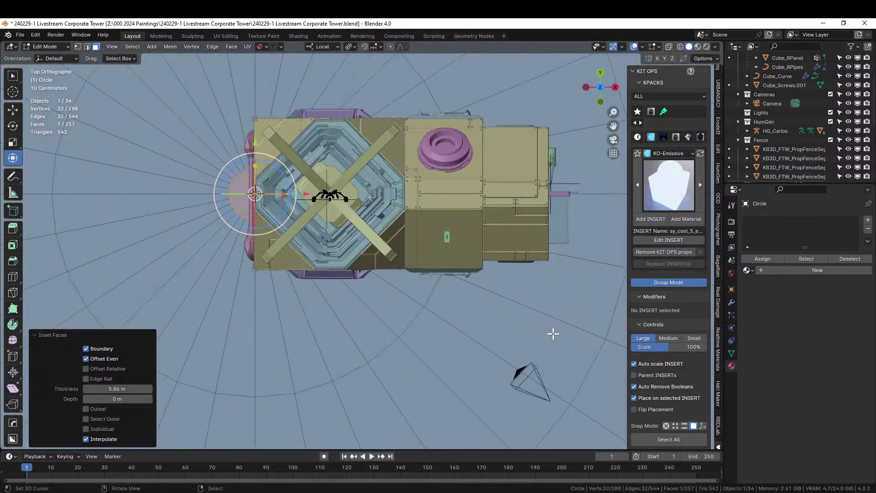
{"action": "key", "text": "Tab"}
{"action": "scroll", "coordinate": [553, 333], "scroll_direction": "down", "scroll_amount": 10}
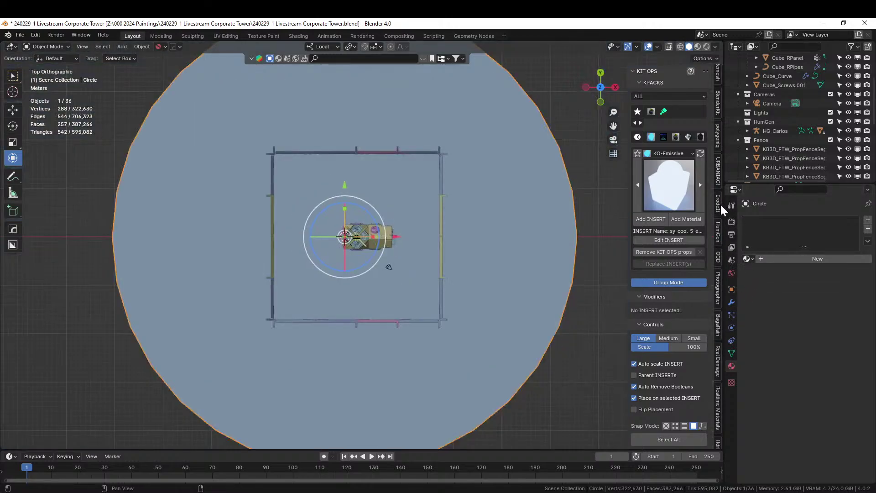
Step: Remesh the round disc with Quad Remesher at a quad count of 200
{"action": "scroll", "coordinate": [720, 204], "scroll_direction": "up", "scroll_amount": 8}
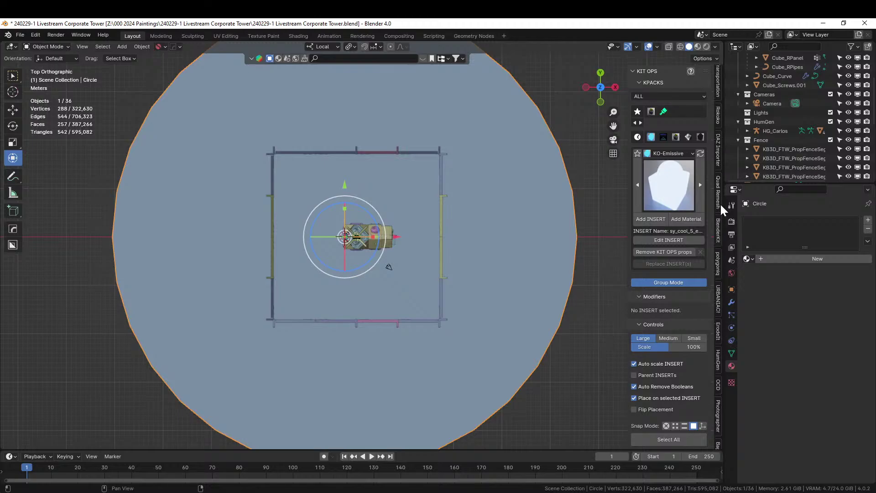
{"action": "scroll", "coordinate": [720, 203], "scroll_direction": "up", "scroll_amount": 5}
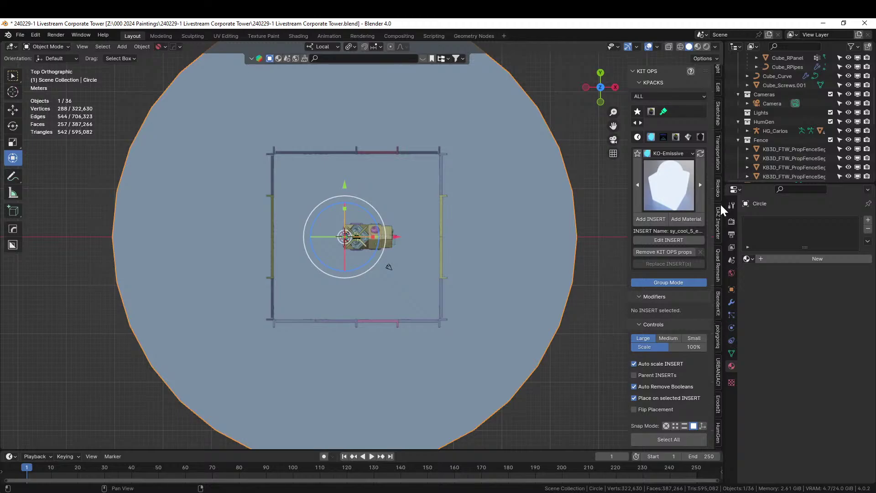
{"action": "scroll", "coordinate": [720, 204], "scroll_direction": "down", "scroll_amount": 3}
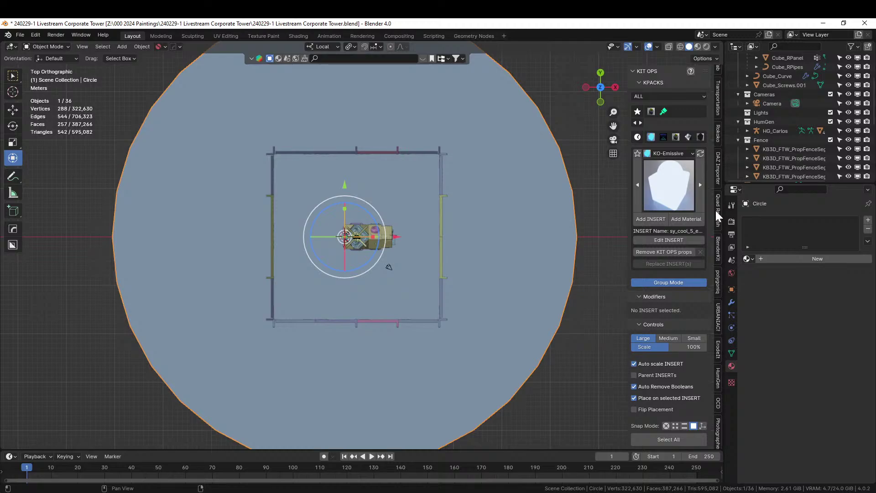
{"action": "left_click", "coordinate": [715, 209]}
{"action": "left_click", "coordinate": [667, 99]}
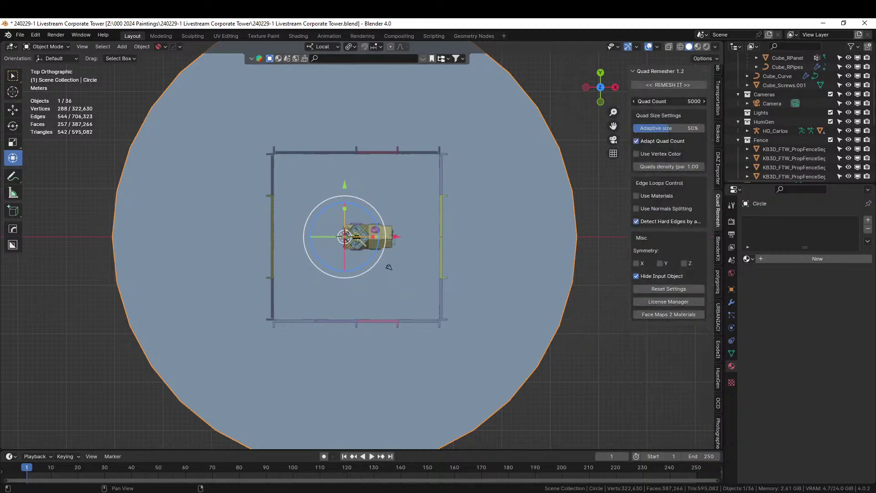
{"action": "type", "text": "200"}
{"action": "key", "text": "Return"}
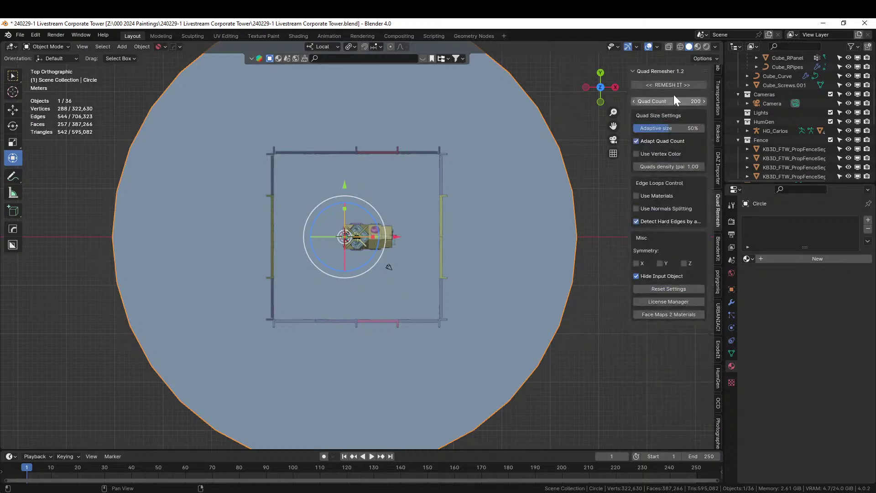
{"action": "left_click", "coordinate": [673, 86]}
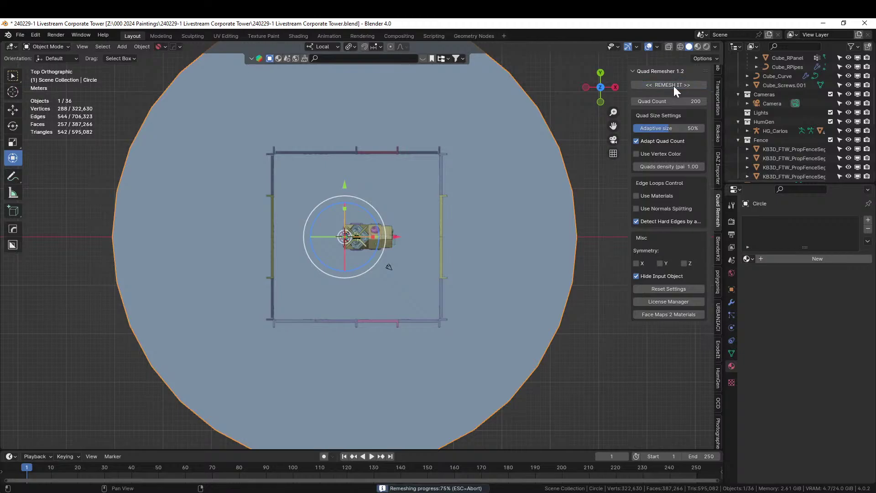
Step: Delete the original hidden Circle object and select the remeshed disc
{"action": "key", "text": "KP_Decimal"}
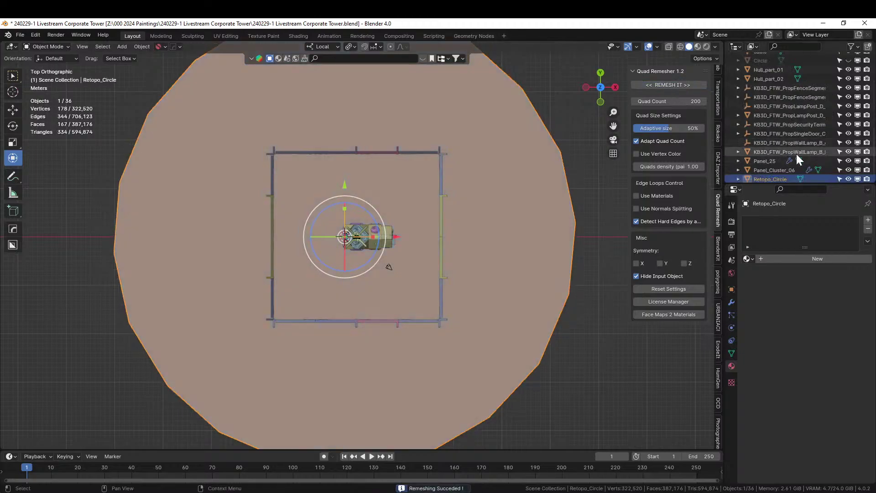
{"action": "scroll", "coordinate": [796, 164], "scroll_direction": "down", "scroll_amount": 1}
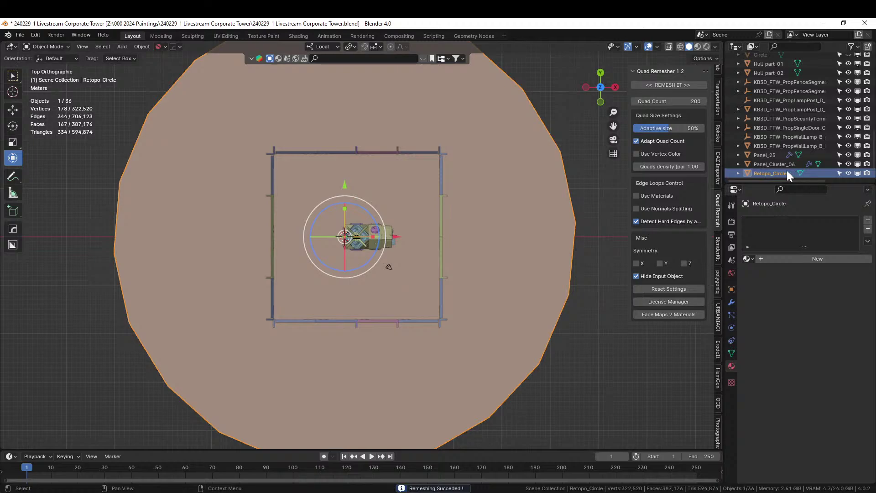
{"action": "scroll", "coordinate": [792, 116], "scroll_direction": "up", "scroll_amount": 4}
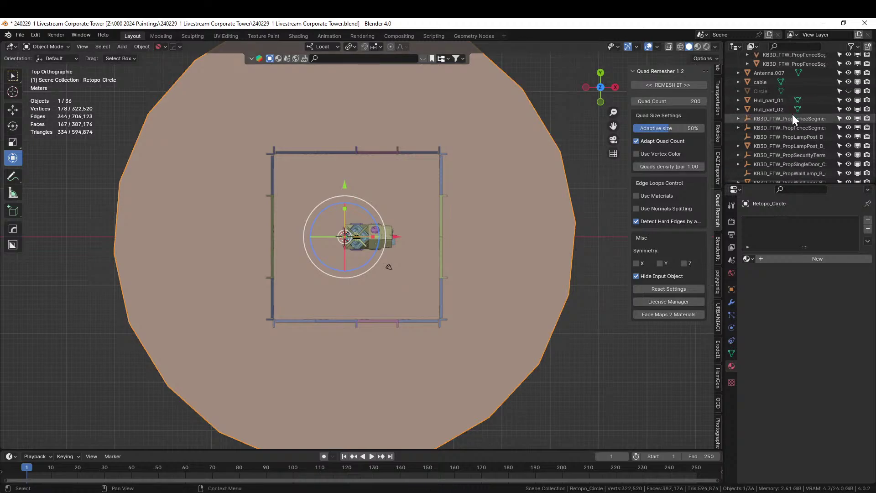
{"action": "left_click", "coordinate": [760, 94]}
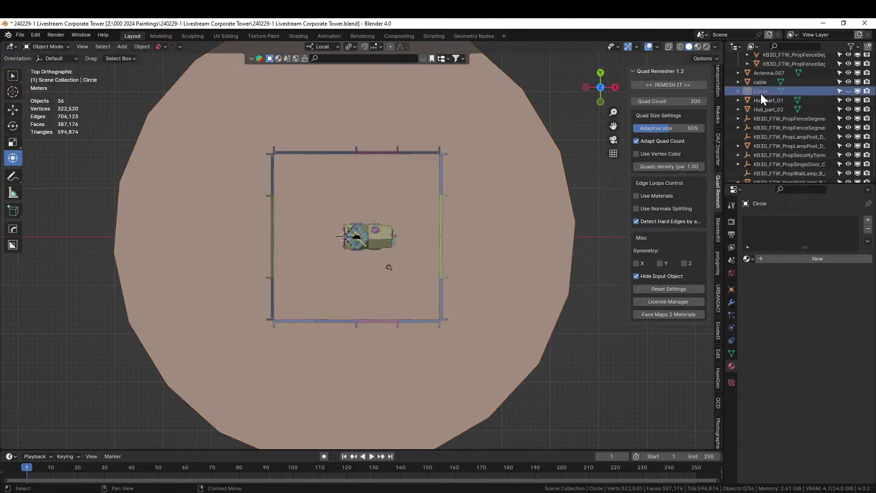
{"action": "left_click", "coordinate": [475, 214]}
Step: Select two neighbouring rings of faces outside the fence on the remeshed disc and lower them about 1.63 m along local Z
{"action": "scroll", "coordinate": [475, 215], "scroll_direction": "down", "scroll_amount": 2}
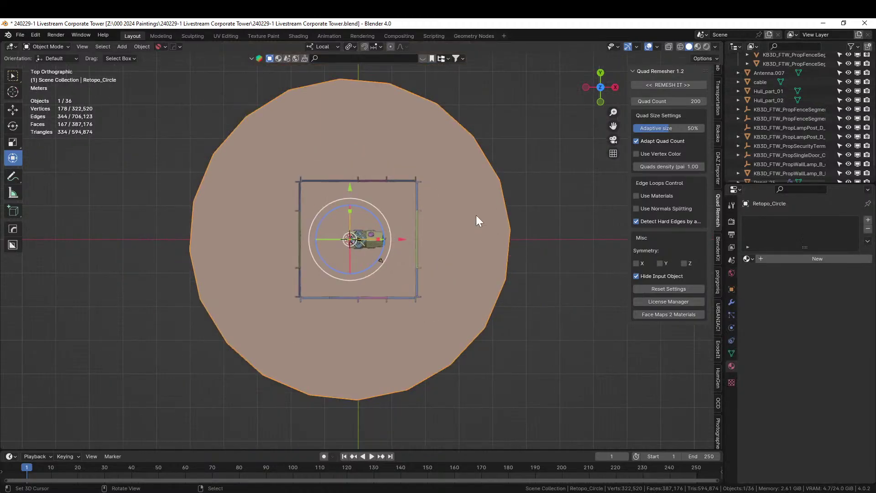
{"action": "middle_click_drag", "start_coordinate": [475, 215], "coordinate": [510, 235]}
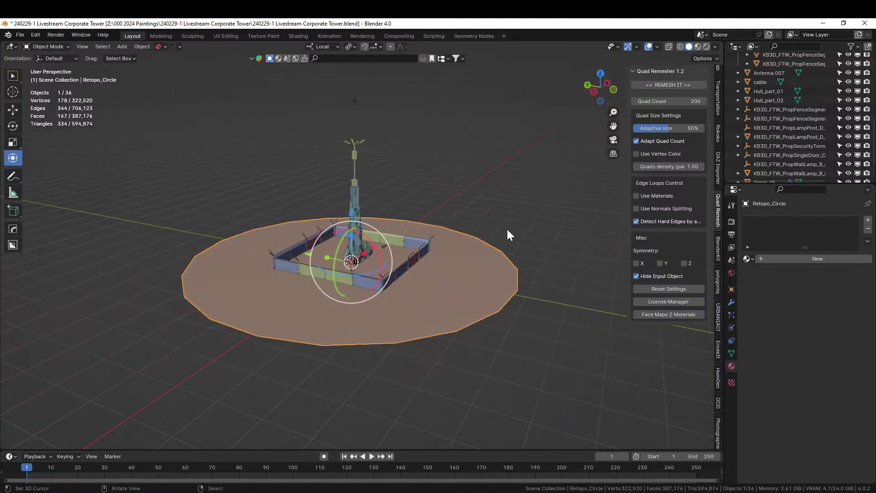
{"action": "key", "text": "Tab"}
{"action": "scroll", "coordinate": [477, 295], "scroll_direction": "up", "scroll_amount": 3}
{"action": "middle_click_drag", "start_coordinate": [479, 289], "coordinate": [377, 319]}
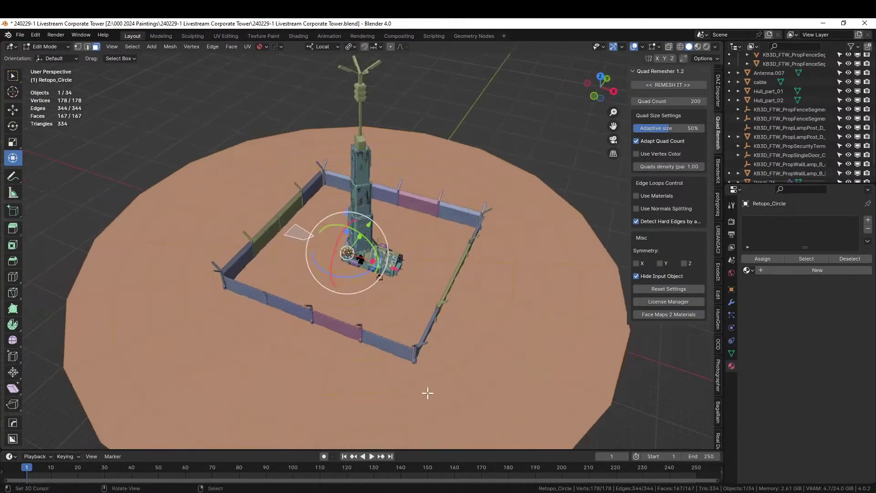
{"action": "right_click", "coordinate": [459, 388]}
{"action": "key", "text": "alt+a"}
{"action": "right_click", "coordinate": [458, 386], "text": "alt"}
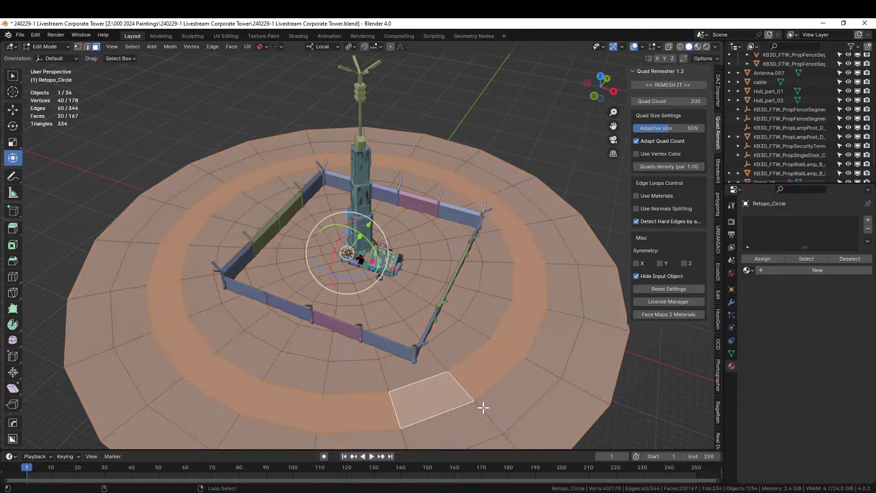
{"action": "right_click", "coordinate": [490, 405], "text": "alt+shift"}
{"action": "middle_click_drag", "start_coordinate": [490, 405], "coordinate": [505, 363]}
{"action": "key", "text": "g"}
{"action": "key", "text": "z"}
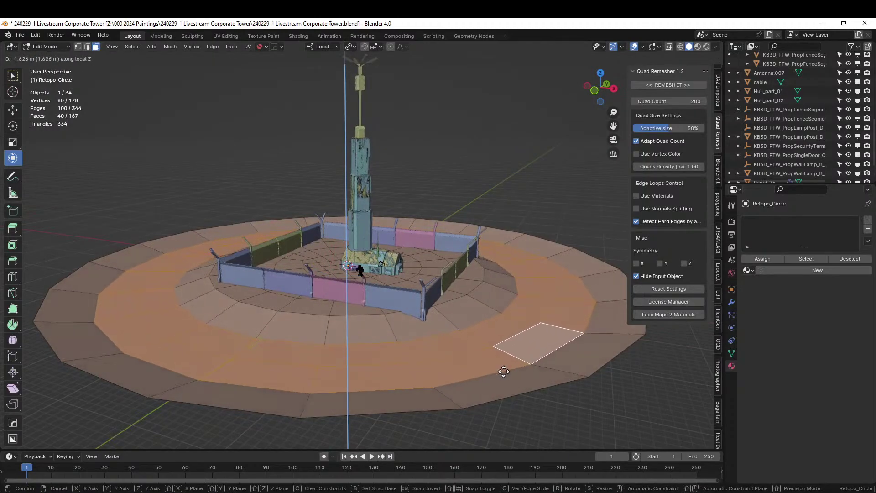
{"action": "left_click", "coordinate": [503, 372]}
{"action": "middle_click_drag", "start_coordinate": [502, 368], "coordinate": [469, 330]}
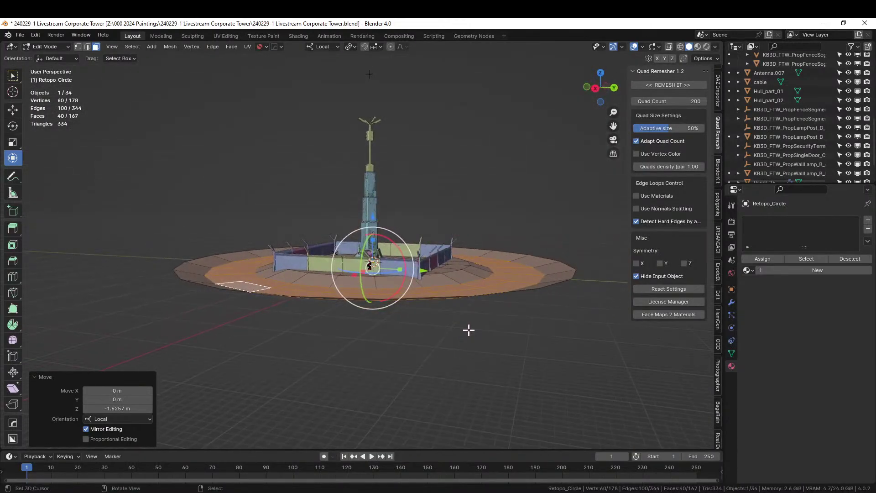
{"action": "middle_click_drag", "start_coordinate": [386, 322], "coordinate": [303, 356]}
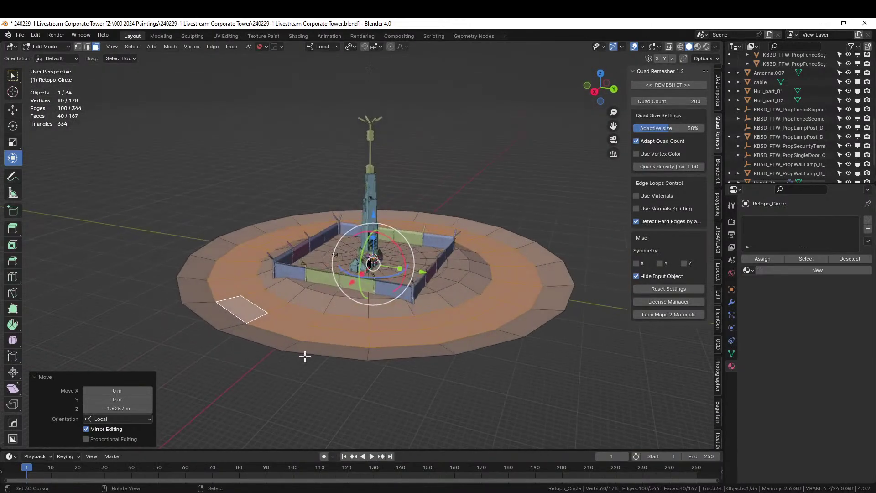
Step: Move the disc's outermost edge loop slightly along the Z axis and return to Object Mode
{"action": "key", "text": "2"}
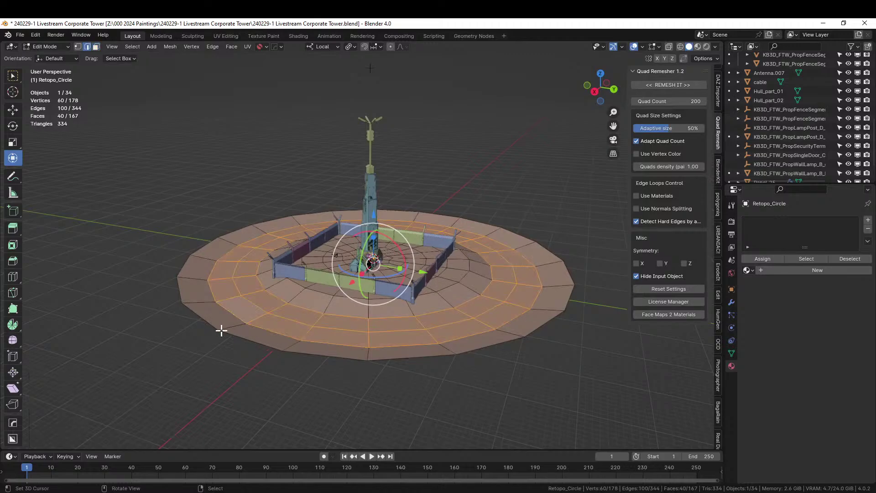
{"action": "left_click", "coordinate": [222, 329]}
{"action": "left_click", "coordinate": [224, 329], "text": "alt"}
{"action": "key", "text": "g"}
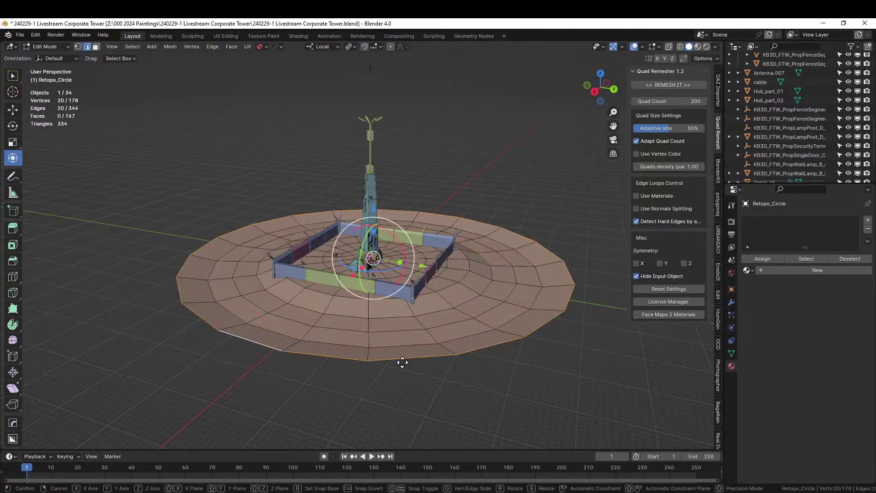
{"action": "key", "text": "z"}
{"action": "left_click", "coordinate": [402, 366]}
{"action": "middle_click_drag", "start_coordinate": [402, 366], "coordinate": [432, 364]}
{"action": "key", "text": "Tab"}
Step: Append the Terrainer_Base node tree from AutoTerrainGenerator_Base_LITE.blend in the Terrain Generator folder
{"action": "key", "text": "q"}
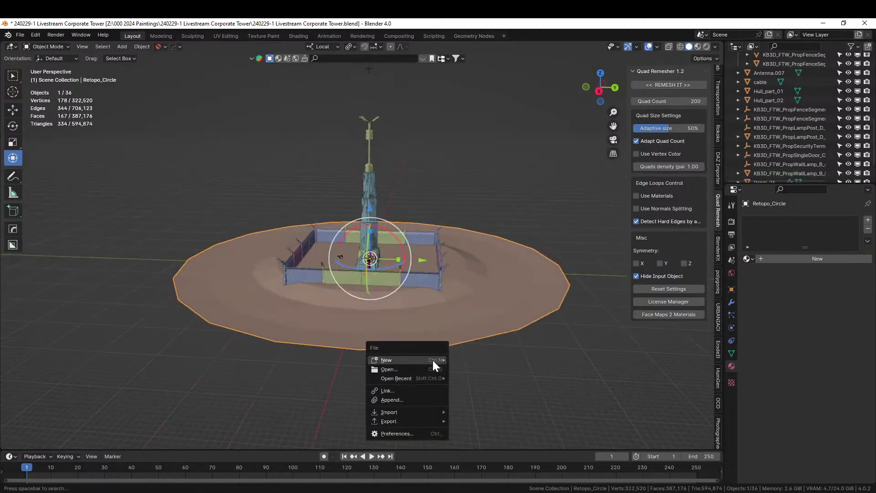
{"action": "left_click", "coordinate": [409, 396]}
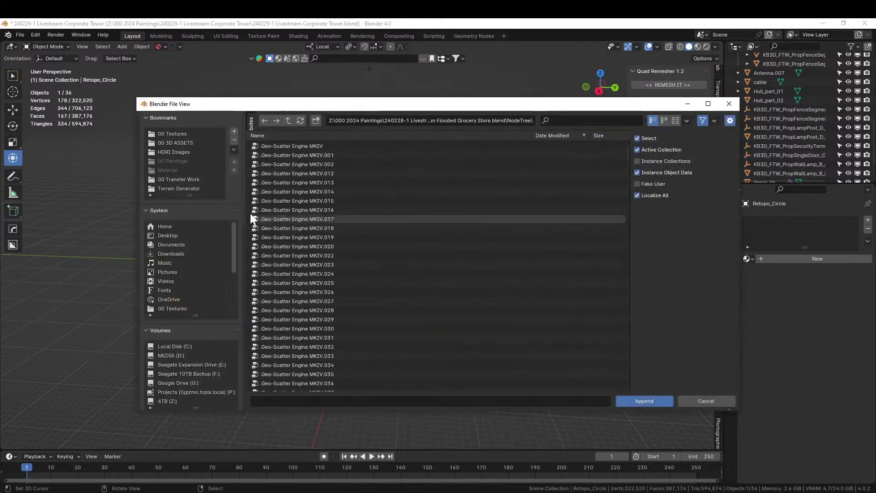
{"action": "left_click", "coordinate": [187, 188]}
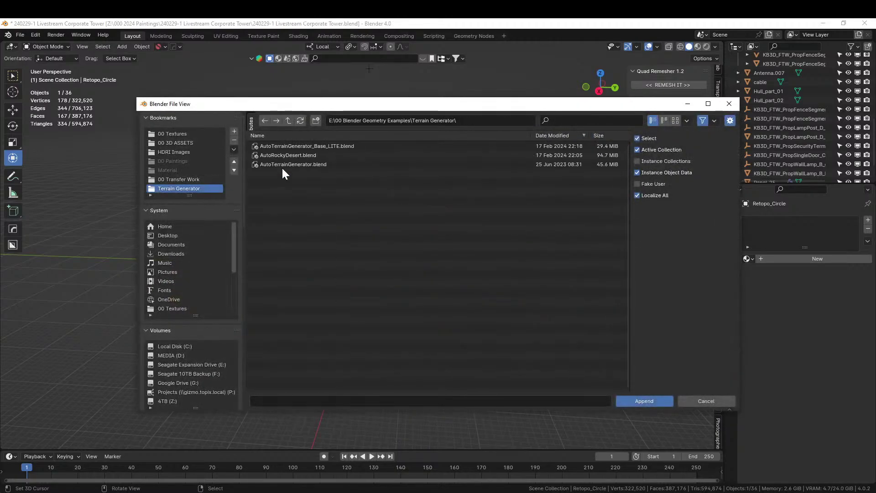
{"action": "double_click", "coordinate": [310, 146]}
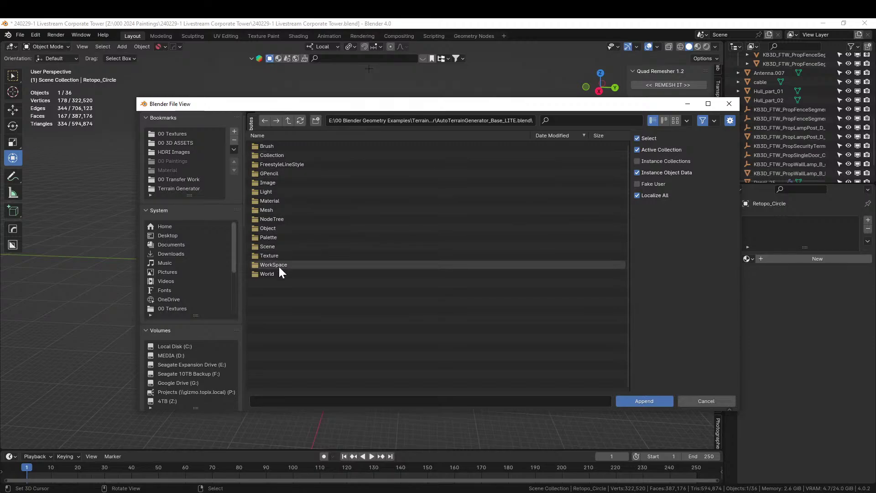
{"action": "double_click", "coordinate": [283, 219]}
{"action": "left_click", "coordinate": [283, 237]}
{"action": "double_click", "coordinate": [283, 237]}
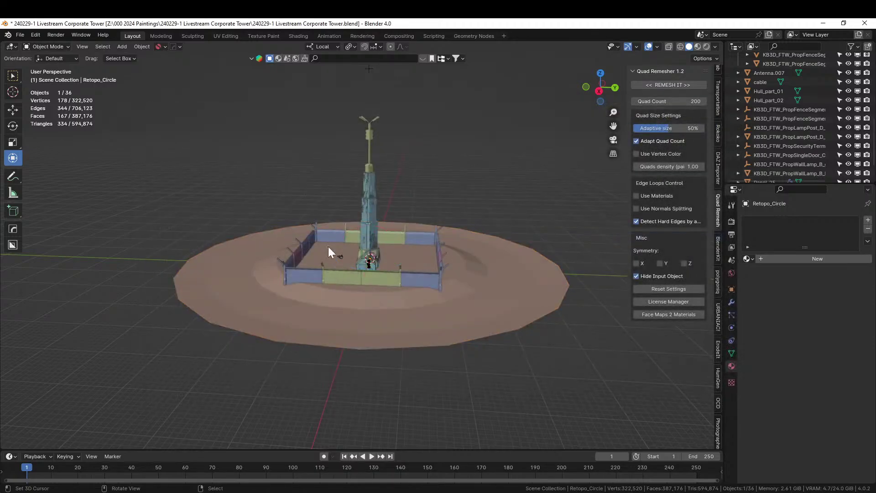
Step: Add a Geometry Nodes modifier to the remeshed disc and assign it the Terrainer_Base node group
{"action": "left_click", "coordinate": [731, 302]}
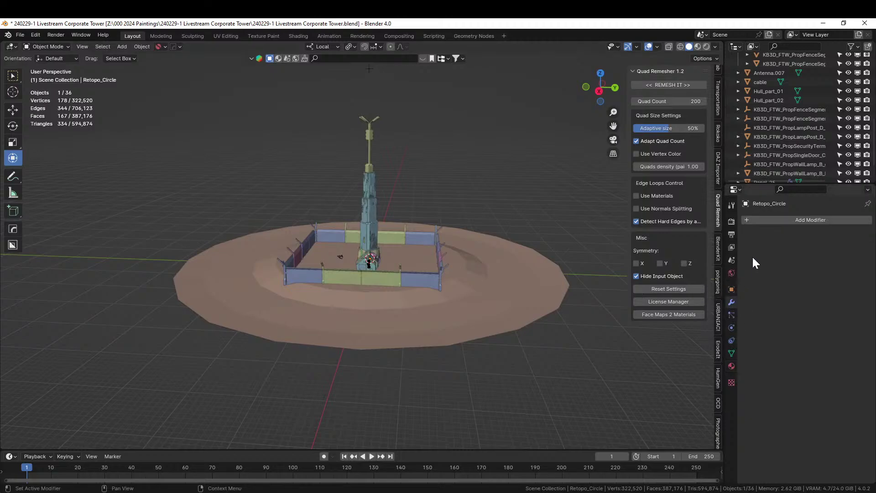
{"action": "left_click", "coordinate": [748, 220]}
{"action": "left_click", "coordinate": [713, 230]}
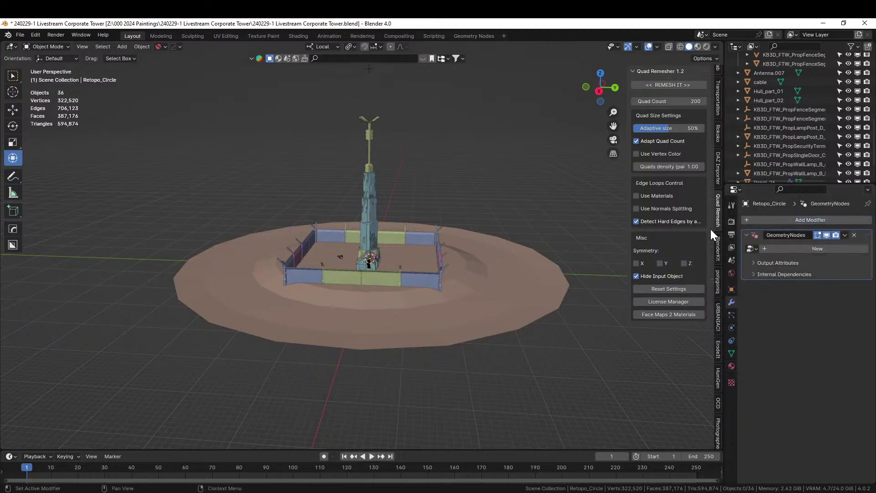
{"action": "left_click", "coordinate": [751, 249]}
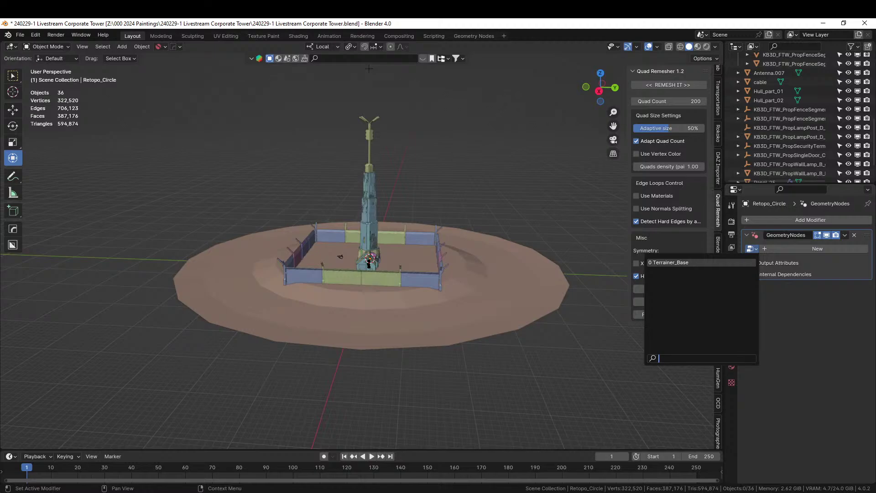
{"action": "left_click", "coordinate": [678, 262]}
{"action": "middle_click_drag", "start_coordinate": [477, 297], "coordinate": [372, 303]}
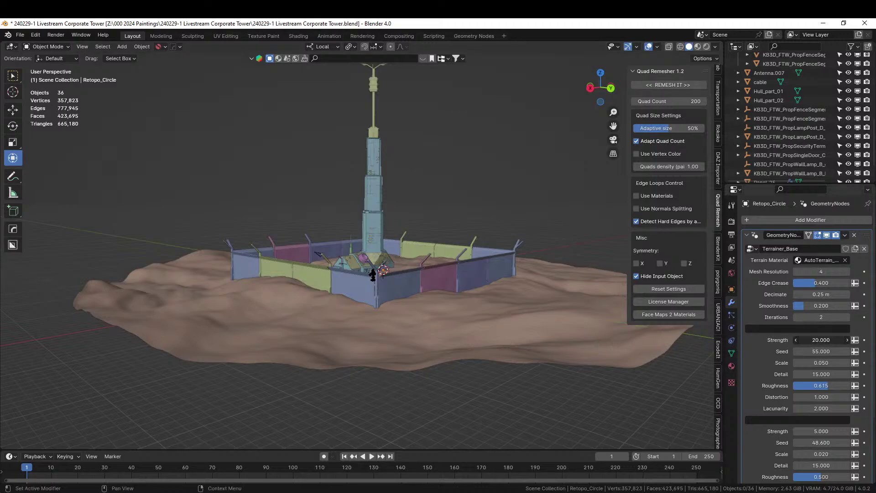
Step: Set the Terrainer_Base modifier's first Strength to 5 and its second Strength to 2
{"action": "double_click", "coordinate": [821, 340]}
{"action": "type", "text": "5"}
{"action": "key", "text": "Return"}
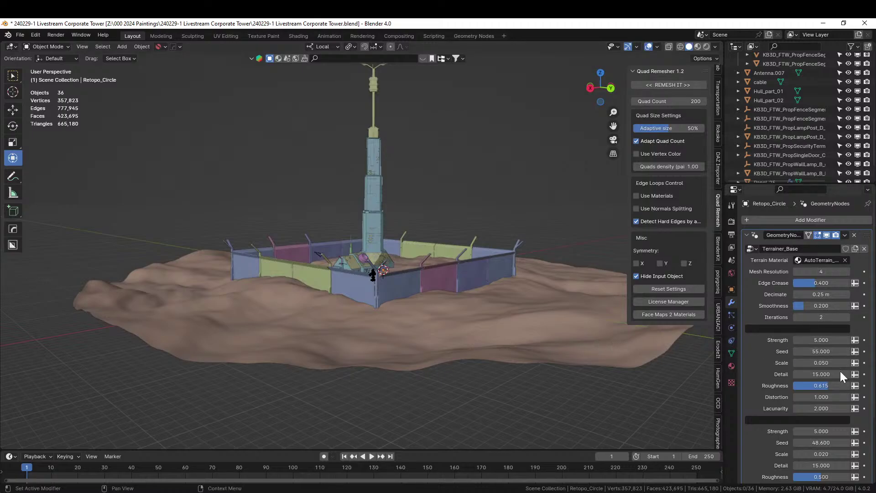
{"action": "double_click", "coordinate": [821, 431]}
{"action": "type", "text": "2"}
{"action": "key", "text": "Return"}
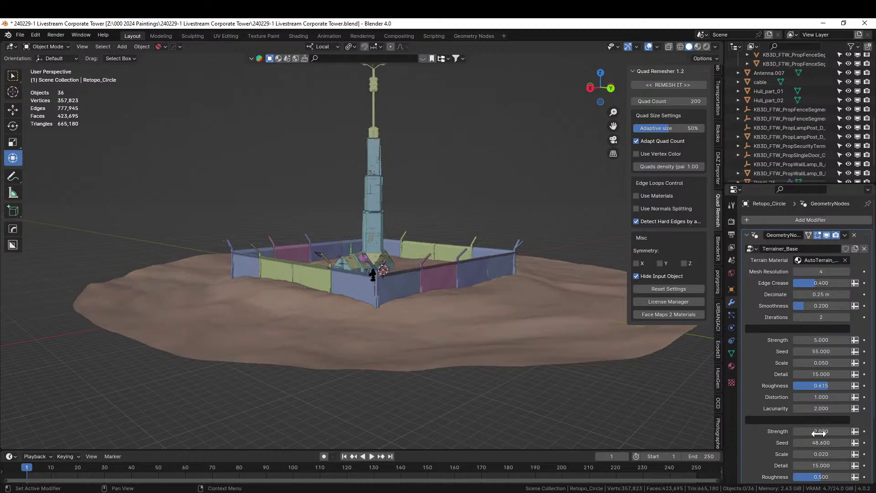
Step: Enter Edit Mode on the terrain mesh and select the faces around the tower base from the top view
{"action": "middle_click_drag", "start_coordinate": [543, 346], "coordinate": [655, 363]}
{"action": "scroll", "coordinate": [508, 357], "scroll_direction": "up", "scroll_amount": 3}
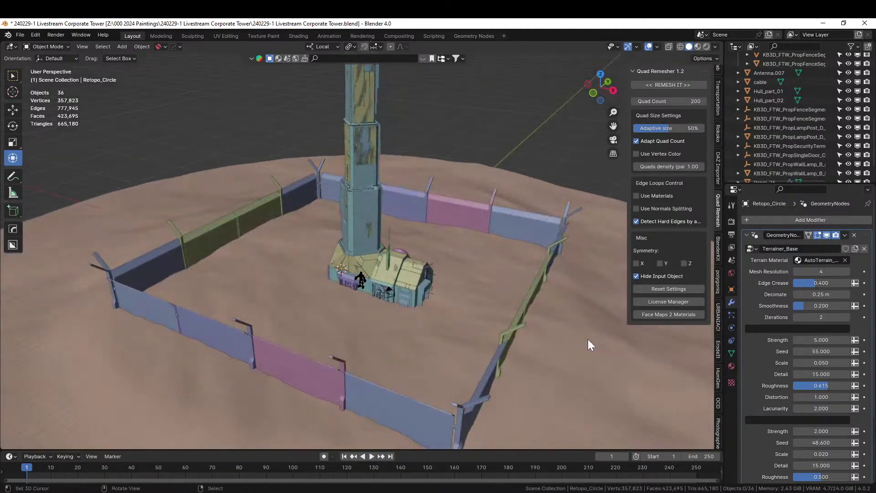
{"action": "left_click", "coordinate": [171, 201]}
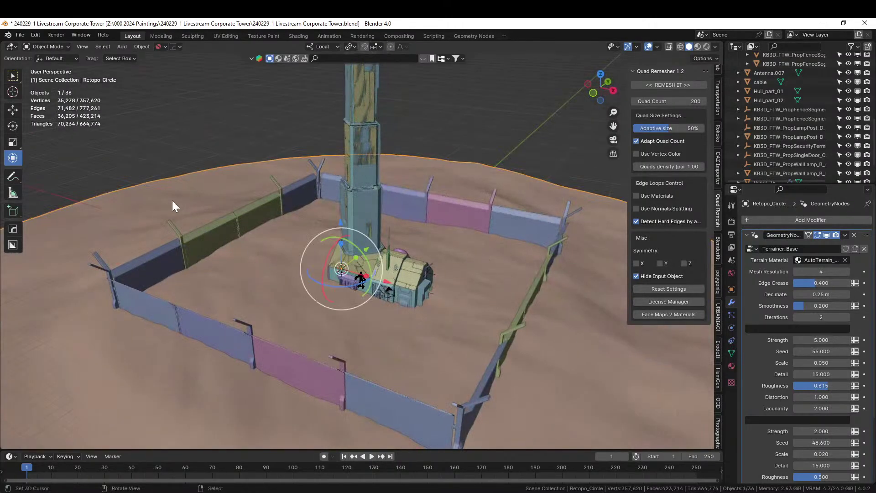
{"action": "key", "text": "Tab"}
{"action": "key", "text": "KP_7"}
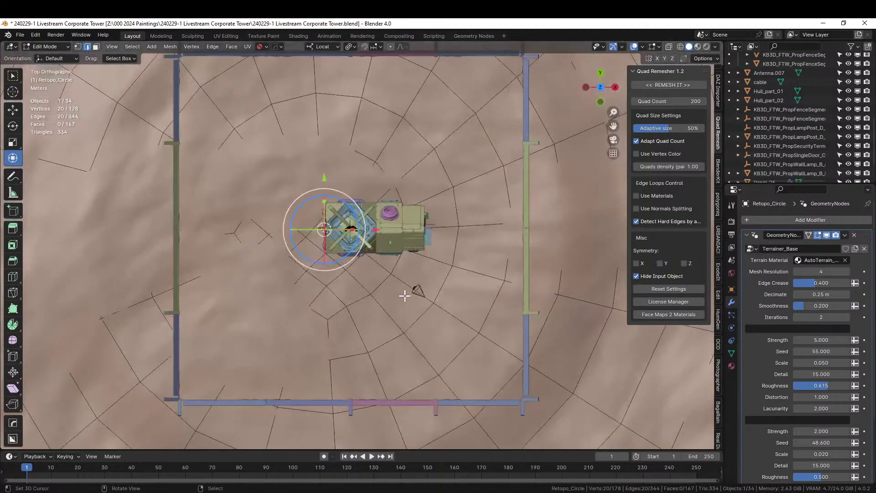
{"action": "key", "text": "c"}
{"action": "mouse_move", "coordinate": [334, 220]}
{"action": "left_mouse_down"}
{"action": "mouse_move", "coordinate": [325, 205]}
{"action": "mouse_move", "coordinate": [369, 189]}
{"action": "left_mouse_up"}
{"action": "key", "text": "Escape"}
{"action": "key", "text": "3"}
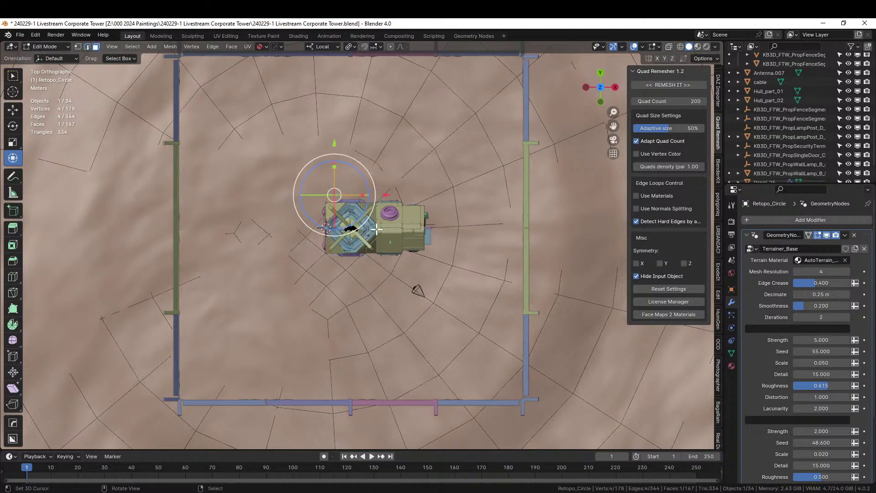
{"action": "key", "text": "c"}
{"action": "mouse_move", "coordinate": [365, 229]}
{"action": "left_mouse_down"}
{"action": "mouse_move", "coordinate": [326, 222]}
{"action": "mouse_move", "coordinate": [410, 196]}
{"action": "mouse_move", "coordinate": [416, 244]}
{"action": "mouse_move", "coordinate": [388, 283]}
{"action": "mouse_move", "coordinate": [321, 192]}
{"action": "mouse_move", "coordinate": [385, 180]}
{"action": "left_mouse_up"}
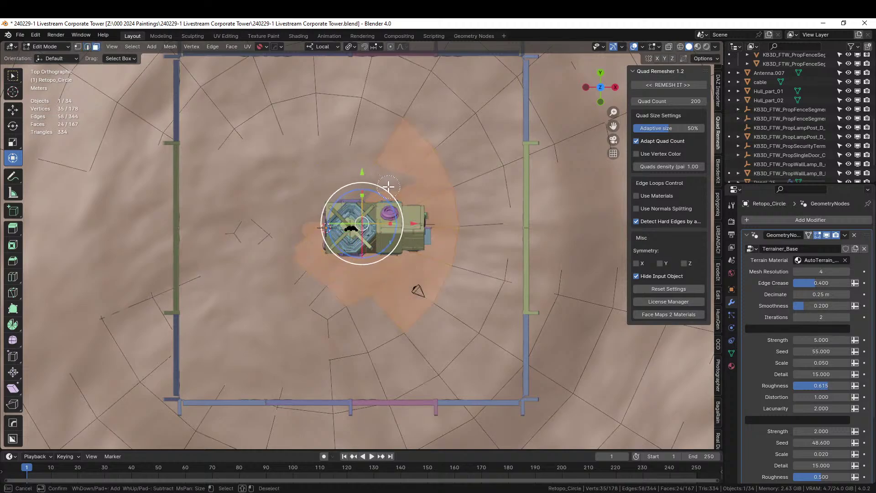
{"action": "key", "text": "Escape"}
Step: Add a vertex group named Detail to the terrain mesh and return to Object Mode
{"action": "left_click", "coordinate": [730, 351]}
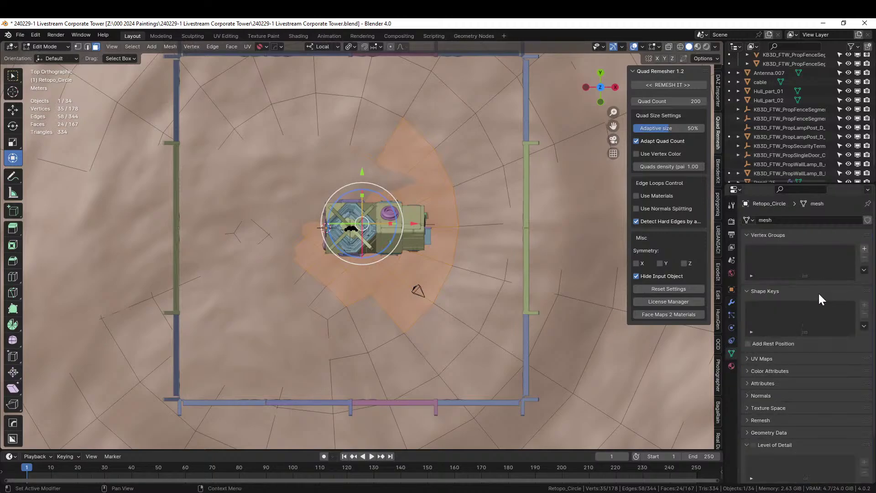
{"action": "left_click", "coordinate": [863, 250]}
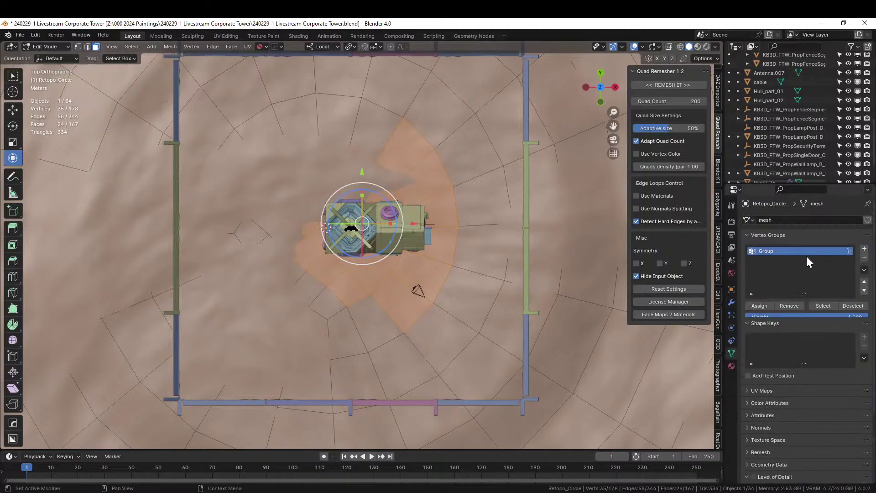
{"action": "type", "text": "dETAI"}
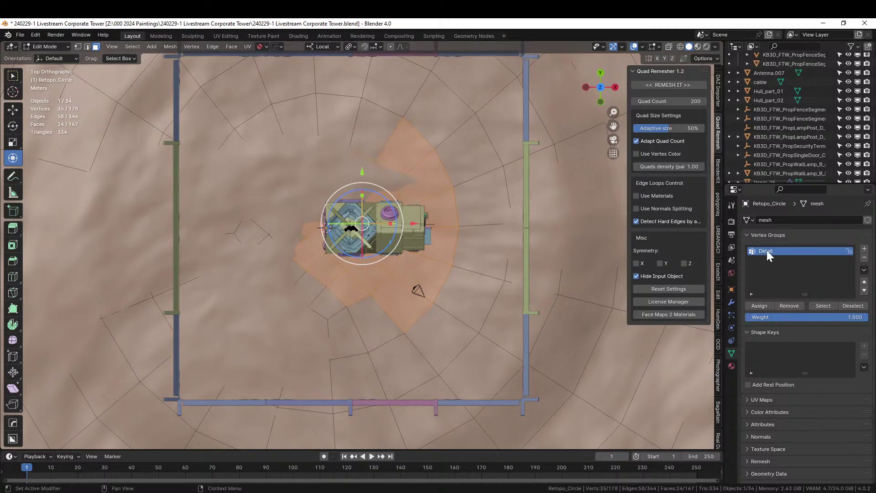
{"action": "middle_click_drag", "start_coordinate": [488, 292], "coordinate": [485, 179]}
{"action": "scroll", "coordinate": [485, 179], "scroll_direction": "up", "scroll_amount": 1}
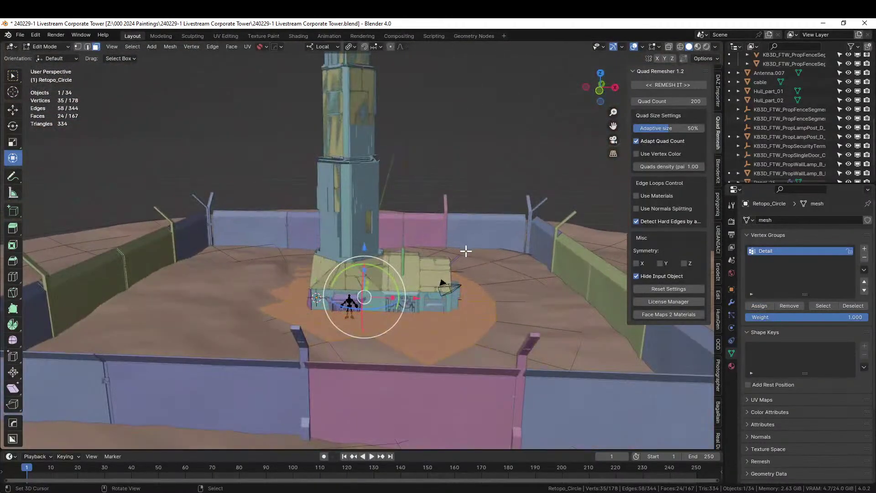
{"action": "scroll", "coordinate": [465, 250], "scroll_direction": "down", "scroll_amount": 1}
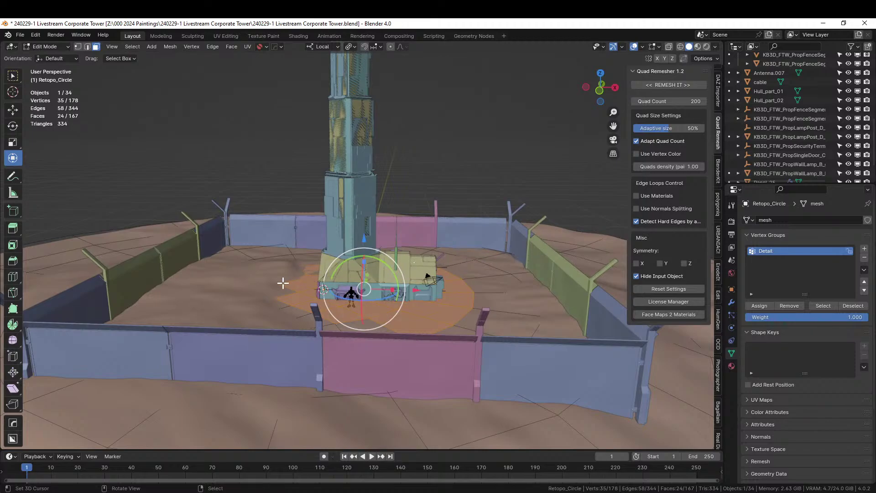
{"action": "key", "text": "Tab"}
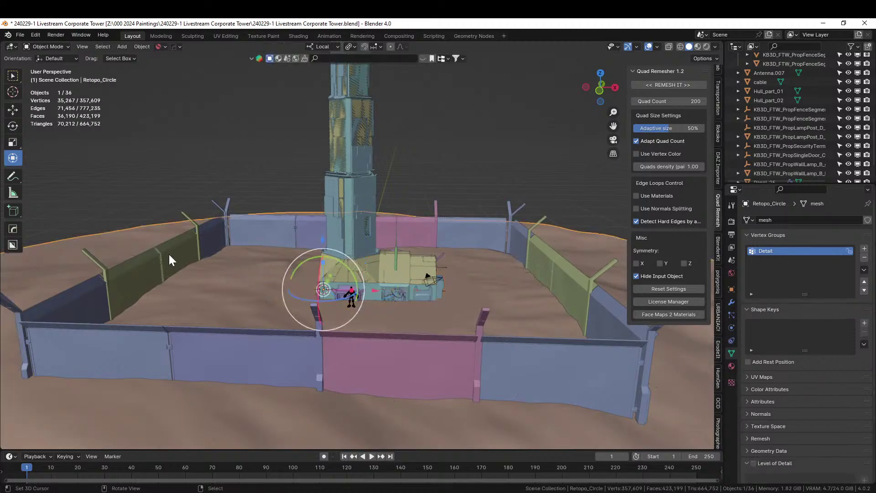
Step: Select the fence segments together with the terrain mesh and lower them about 1.42 m along local Z
{"action": "left_click", "coordinate": [165, 251]}
{"action": "left_click", "coordinate": [89, 284], "text": "shift"}
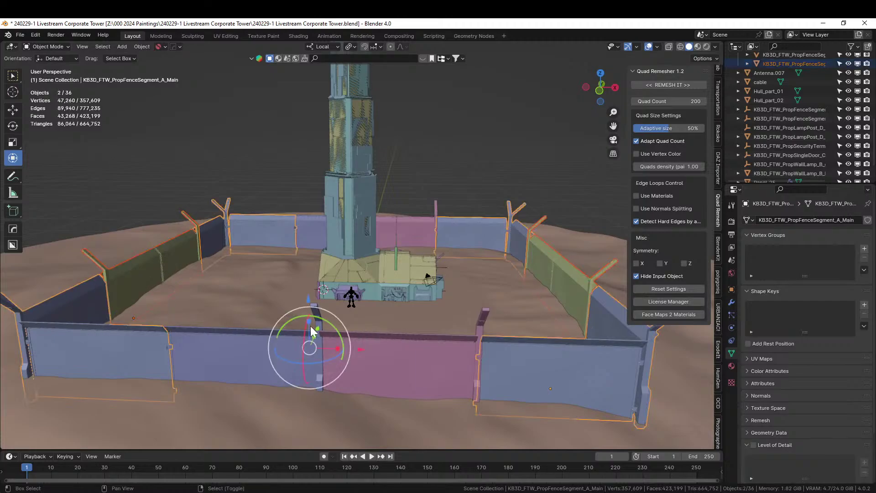
{"action": "left_click", "coordinate": [302, 334], "text": "shift"}
{"action": "left_click", "coordinate": [423, 339], "text": "shift"}
{"action": "left_click", "coordinate": [494, 292], "text": "shift"}
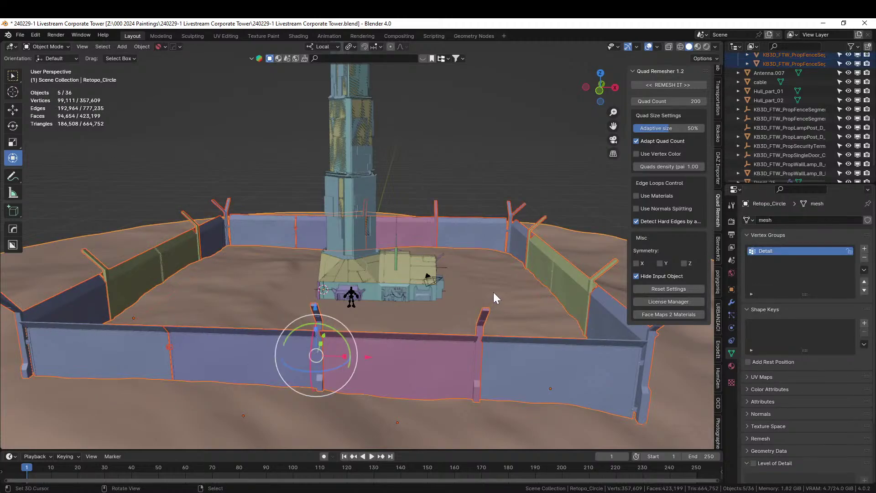
{"action": "key", "text": "g"}
{"action": "key", "text": "z"}
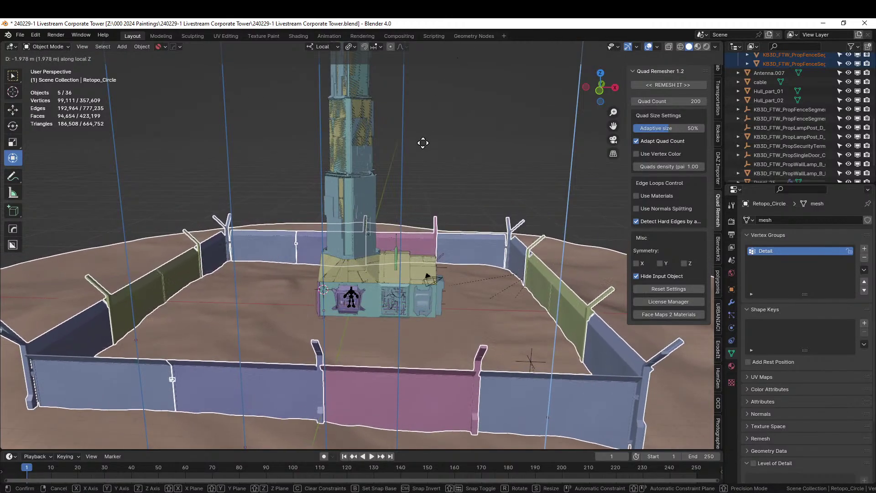
{"action": "left_click", "coordinate": [426, 67]}
Step: Clear the object selection and save the Blender file
{"action": "mouse_move", "coordinate": [560, 311]}
{"action": "middle_mouse_down"}
{"action": "mouse_move", "coordinate": [408, 313]}
{"action": "mouse_move", "coordinate": [513, 331]}
{"action": "mouse_move", "coordinate": [554, 321]}
{"action": "middle_mouse_up"}
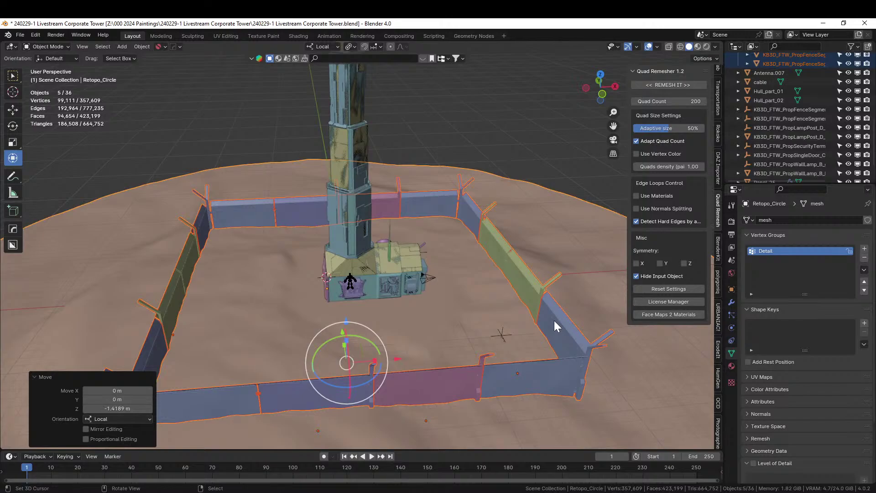
{"action": "scroll", "coordinate": [491, 297], "scroll_direction": "down", "scroll_amount": 4}
{"action": "left_click", "coordinate": [530, 122]}
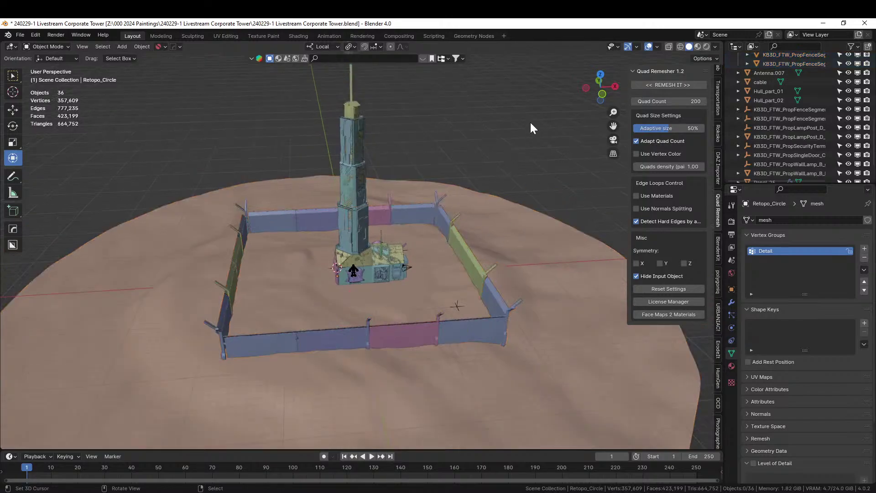
{"action": "middle_click_drag", "start_coordinate": [530, 121], "coordinate": [471, 115]}
{"action": "key", "text": "ctrl+s"}
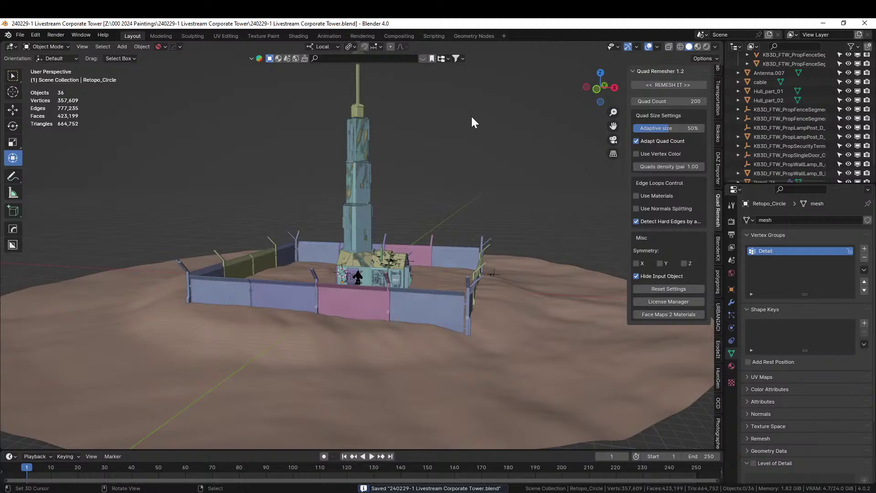
Step: Add a mesh circle, scale it by 50, and apply its rotation and scale
{"action": "key", "text": "KP_7"}
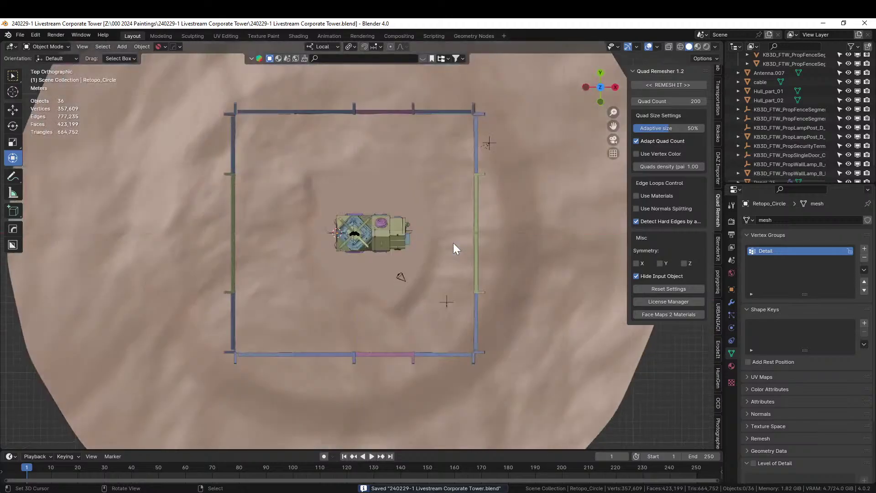
{"action": "key", "text": "shift+a"}
{"action": "mouse_move", "coordinate": [452, 241]}
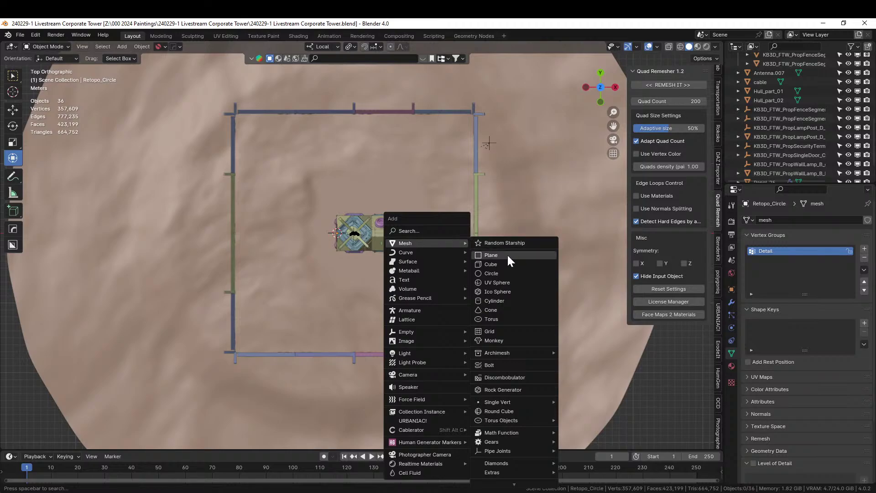
{"action": "left_click", "coordinate": [501, 276]}
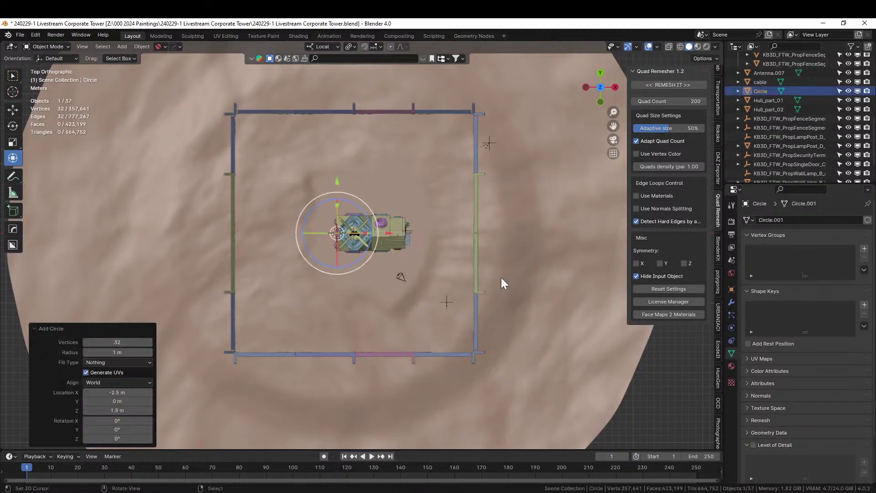
{"action": "type", "text": "s50"}
{"action": "key", "text": "Return"}
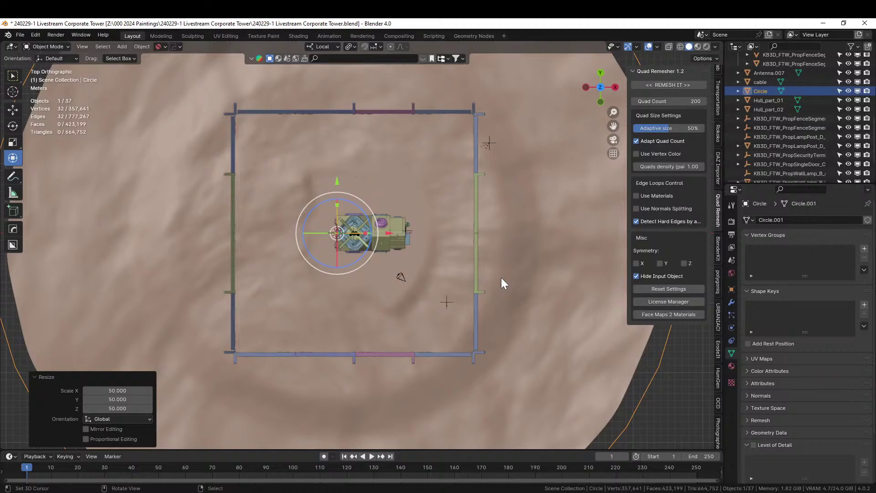
{"action": "key", "text": "ctrl+a"}
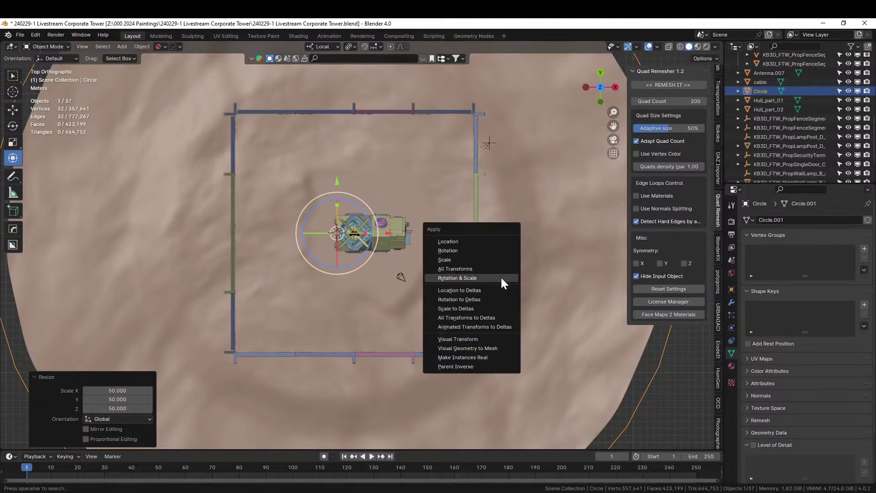
{"action": "left_click", "coordinate": [500, 277]}
Step: Fill the circle with a face in Edit Mode and lower it about 2.26 m along local Z
{"action": "key", "text": "Tab"}
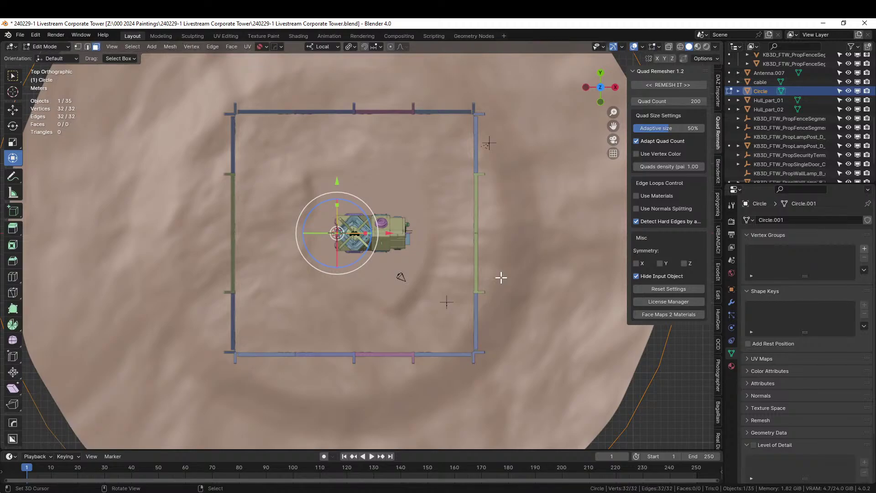
{"action": "middle_click_drag", "start_coordinate": [501, 277], "coordinate": [545, 233]}
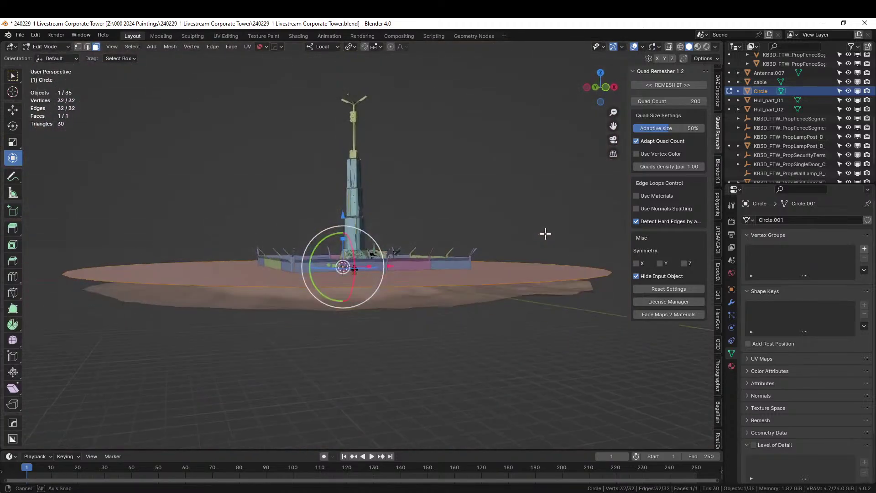
{"action": "key", "text": "g"}
{"action": "key", "text": "z"}
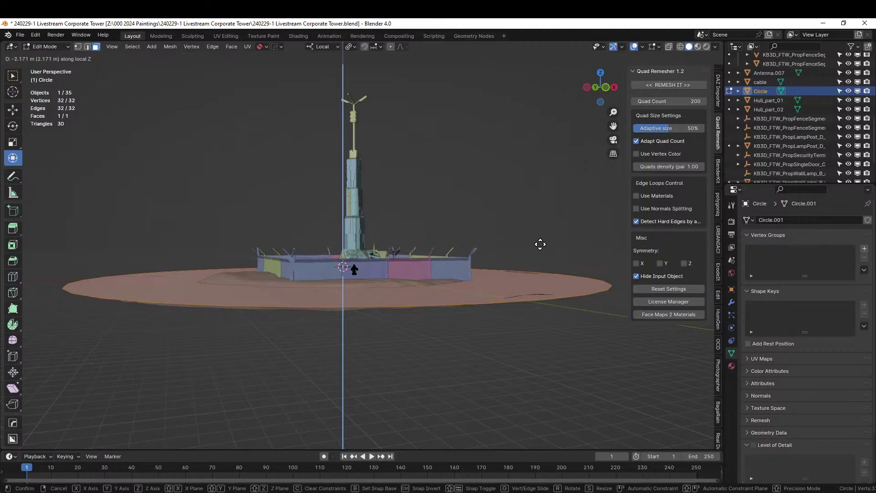
{"action": "left_click", "coordinate": [538, 244]}
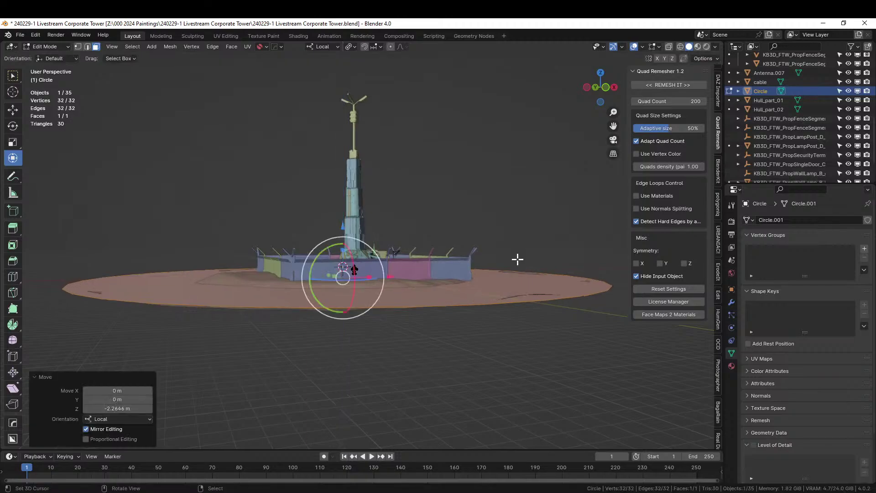
Step: Lower the filled circle another 0.12 m or so along local Z and return to Object Mode
{"action": "middle_click_drag", "start_coordinate": [516, 258], "coordinate": [406, 283]}
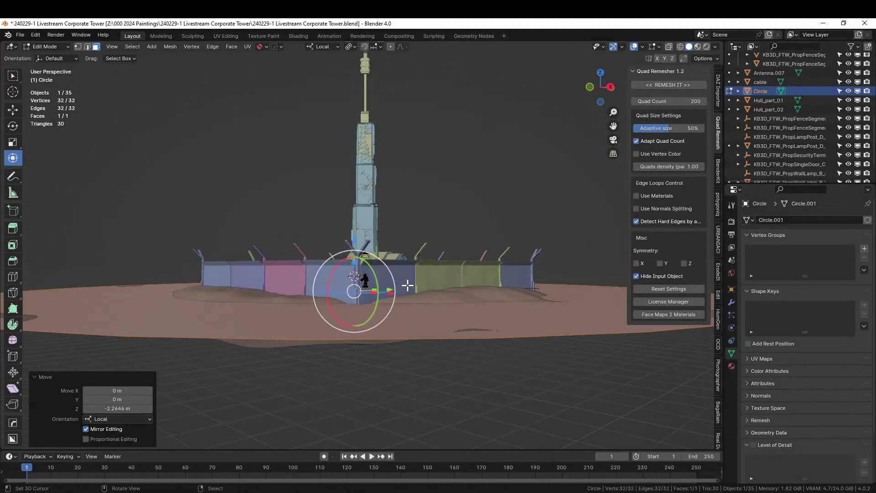
{"action": "key", "text": "g"}
{"action": "key", "text": "z"}
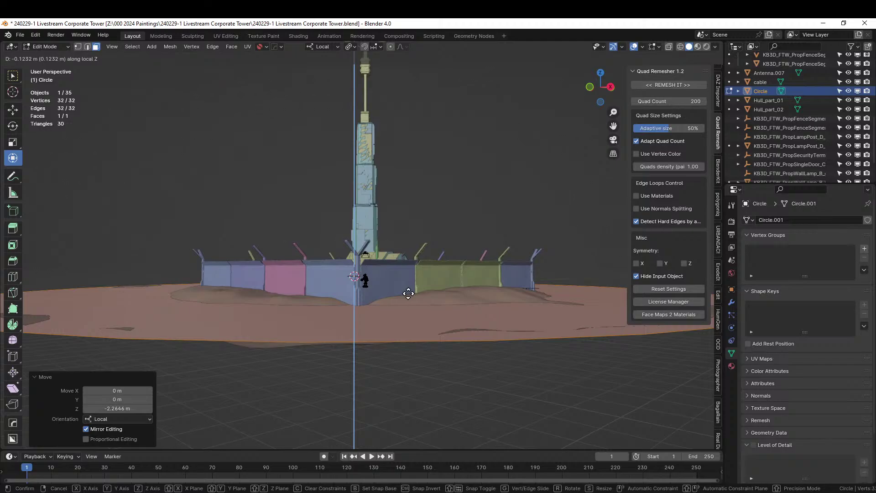
{"action": "left_click", "coordinate": [408, 293]}
{"action": "middle_click_drag", "start_coordinate": [406, 293], "coordinate": [331, 319]}
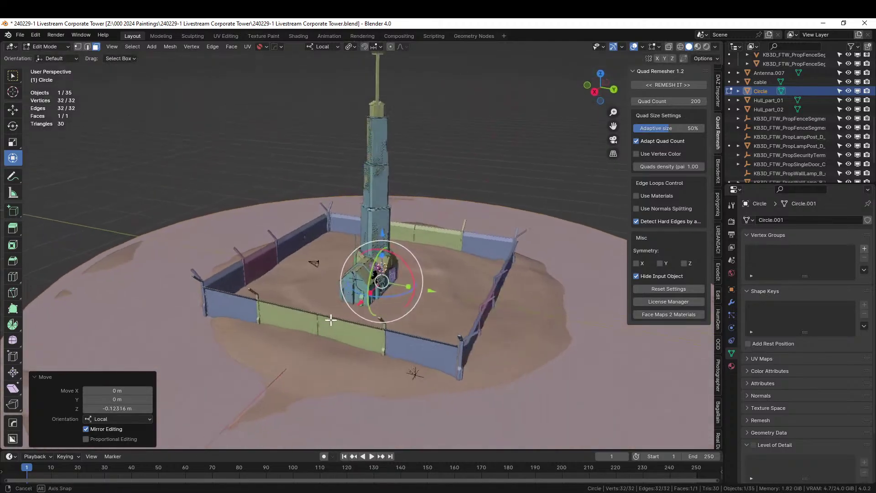
{"action": "mouse_move", "coordinate": [317, 391]}
{"action": "middle_mouse_down"}
{"action": "mouse_move", "coordinate": [266, 411]}
{"action": "mouse_move", "coordinate": [319, 384]}
{"action": "middle_mouse_up"}
{"action": "scroll", "coordinate": [319, 383], "scroll_direction": "down", "scroll_amount": 3}
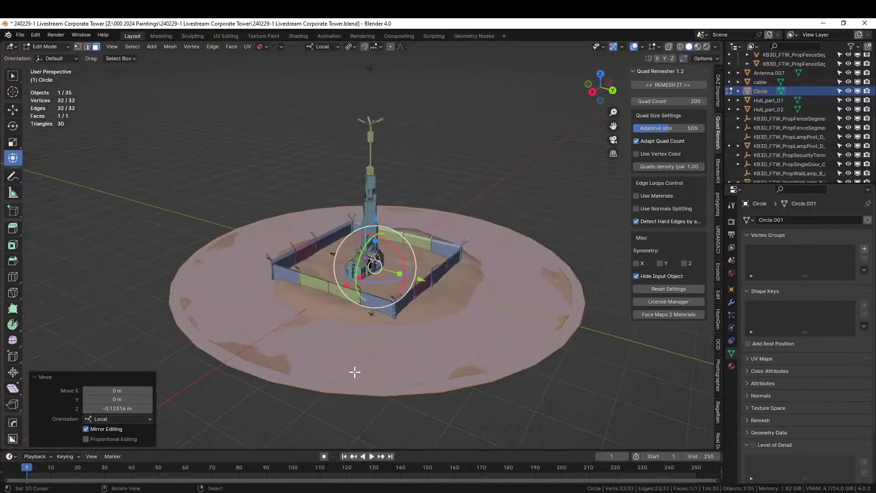
{"action": "key", "text": "Tab"}
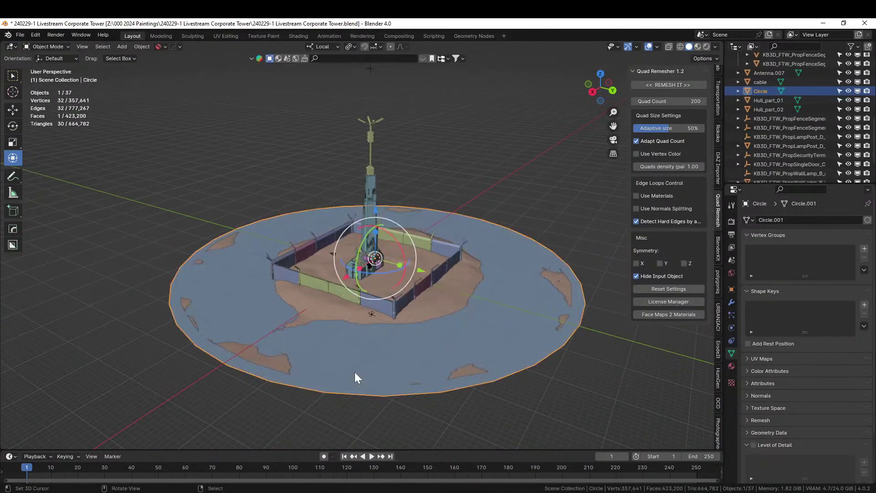
Step: Apply the filled circle's rotation and scale, and thicken it with a Solidify modifier
{"action": "key", "text": "ctrl+a"}
{"action": "left_click", "coordinate": [355, 372]}
{"action": "middle_click_drag", "start_coordinate": [355, 372], "coordinate": [420, 310]}
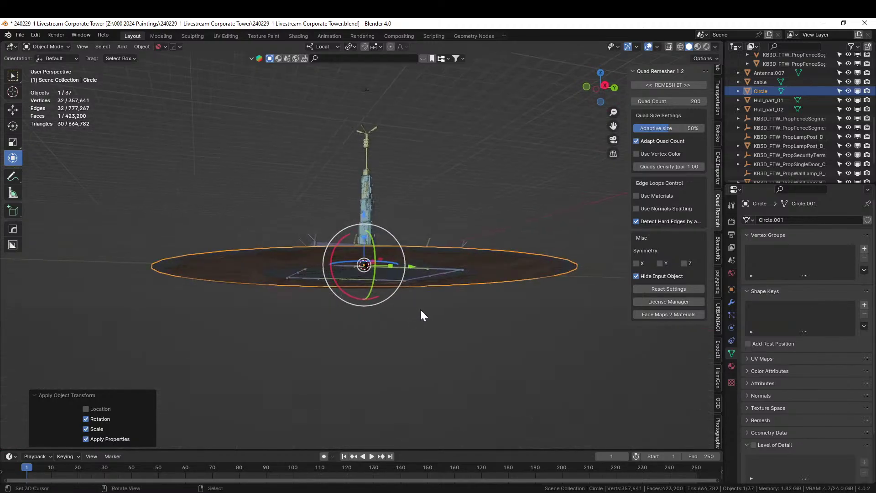
{"action": "key", "text": "q"}
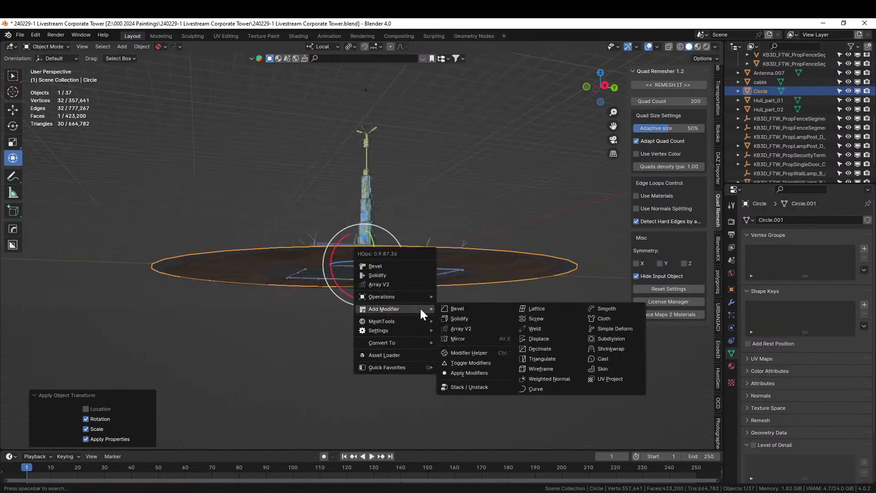
{"action": "left_click", "coordinate": [460, 319]}
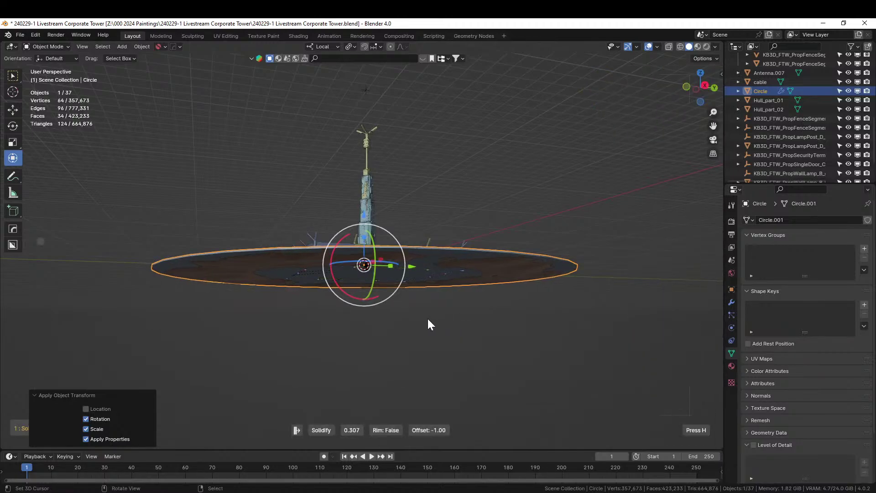
{"action": "left_click", "coordinate": [324, 329]}
{"action": "key", "text": "n"}
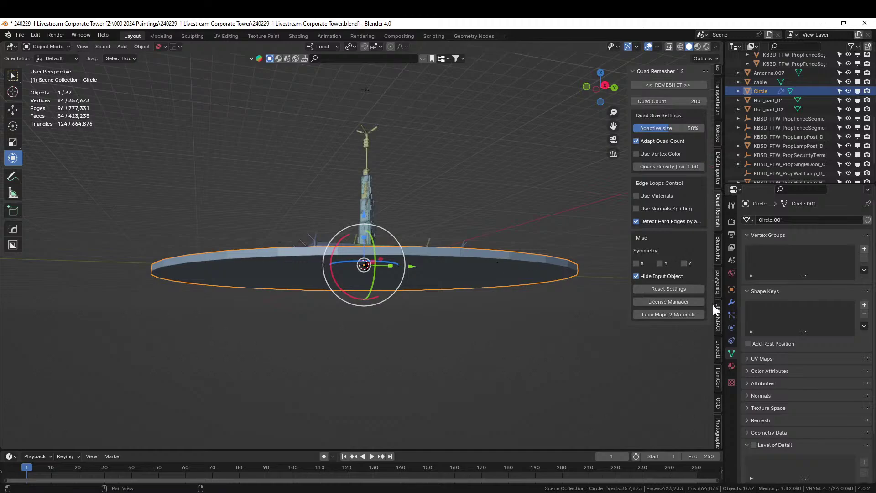
Step: Apply the disc's Solidify modifier and assign it the Water Pond material from the aquatiq library
{"action": "key", "text": "q"}
{"action": "mouse_move", "coordinate": [382, 255]}
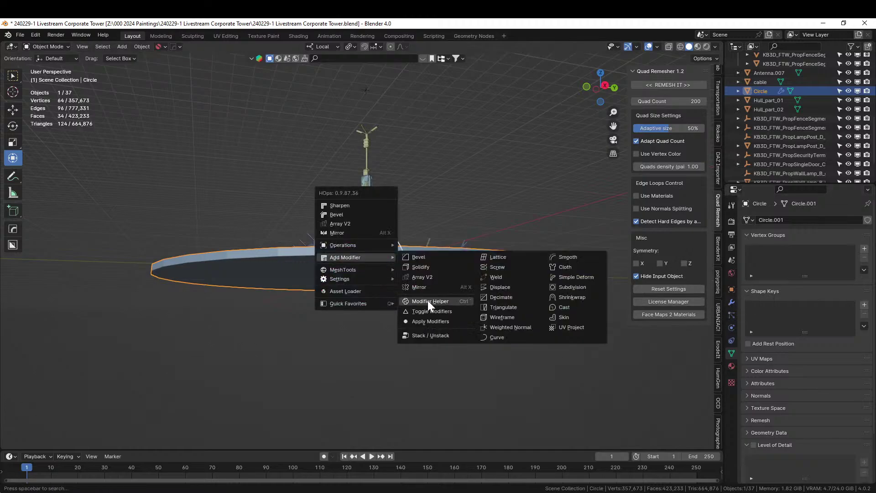
{"action": "left_click", "coordinate": [428, 321]}
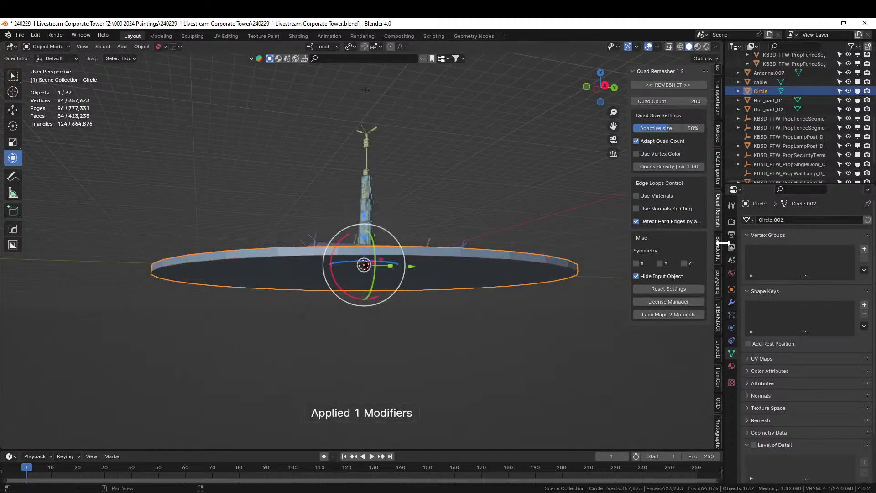
{"action": "left_click", "coordinate": [716, 278]}
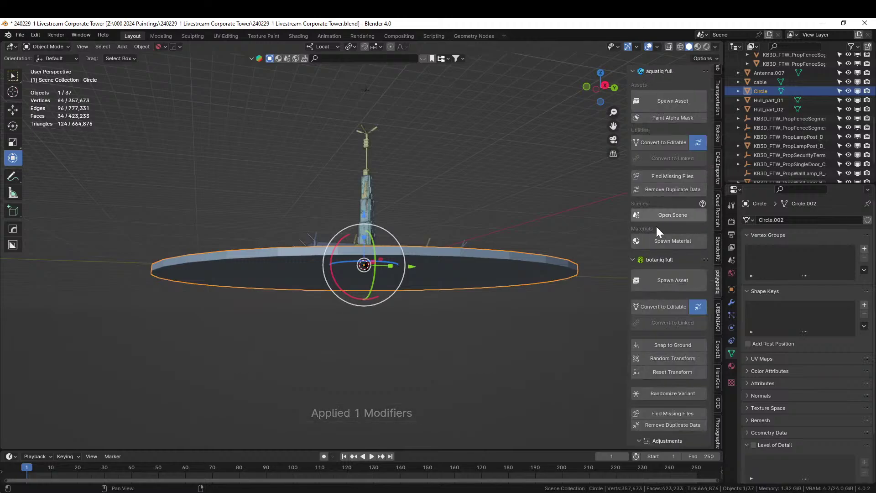
{"action": "left_click", "coordinate": [657, 239]}
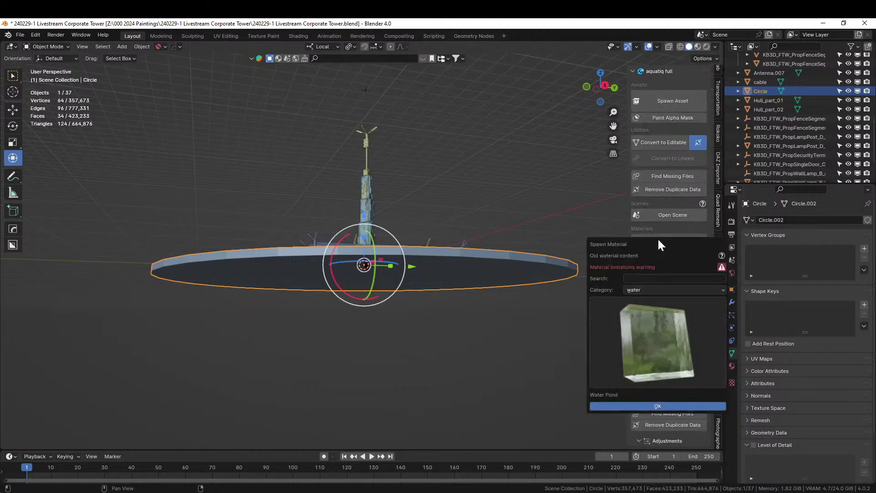
{"action": "left_click", "coordinate": [654, 405]}
Step: Save the Livestream Corporate Tower project file
{"action": "middle_click_drag", "start_coordinate": [501, 146], "coordinate": [507, 186]}
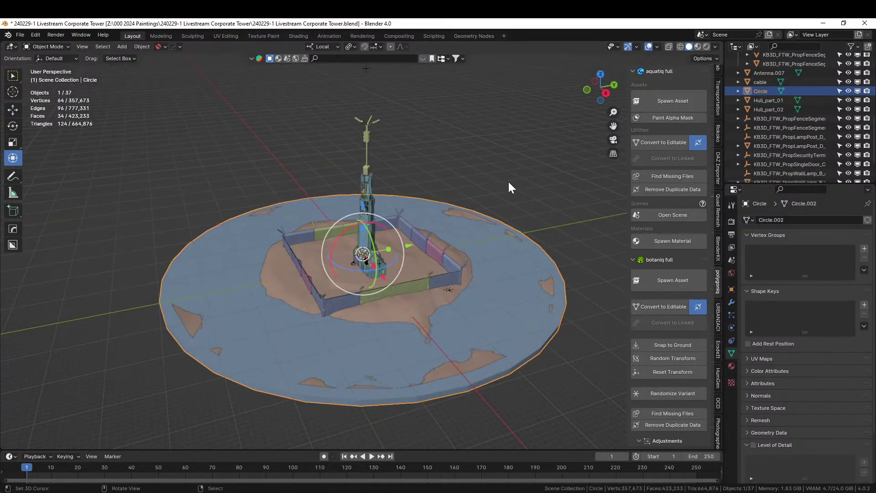
{"action": "key", "text": "ctrl+s"}
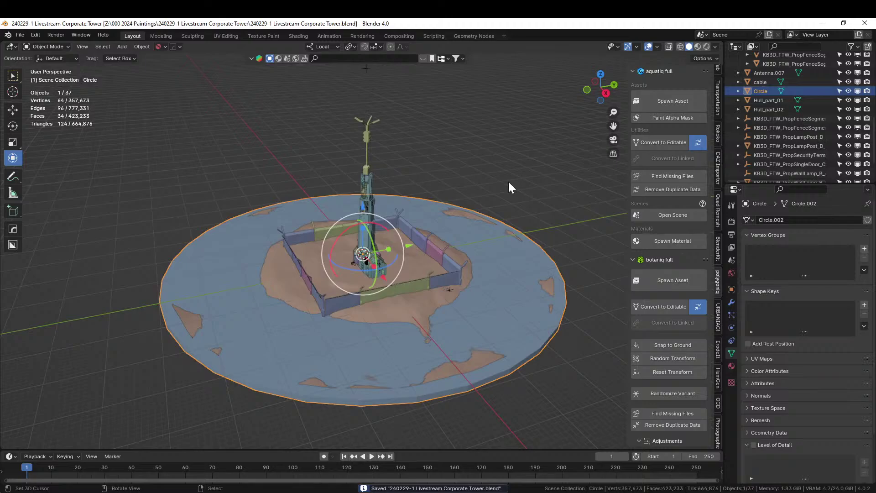
{"action": "mouse_move", "coordinate": [453, 252]}
{"action": "middle_mouse_down"}
{"action": "mouse_move", "coordinate": [458, 267]}
{"action": "mouse_move", "coordinate": [476, 259]}
{"action": "mouse_move", "coordinate": [476, 242]}
{"action": "mouse_move", "coordinate": [418, 241]}
{"action": "mouse_move", "coordinate": [433, 253]}
{"action": "mouse_move", "coordinate": [472, 241]}
{"action": "mouse_move", "coordinate": [482, 228]}
{"action": "mouse_move", "coordinate": [448, 246]}
{"action": "middle_mouse_up"}
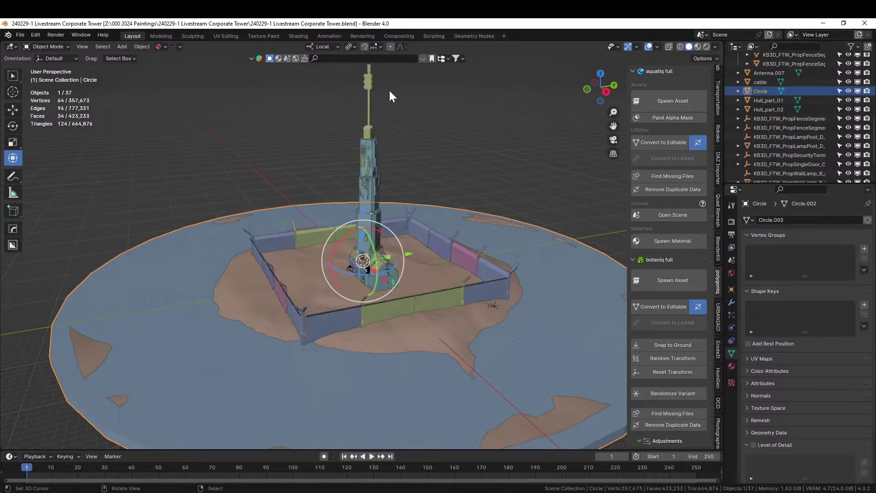
Step: Switch to the Hover Boat 1 Blender window and start opening another file without saving its changes
{"action": "key", "text": "alt+Tab"}
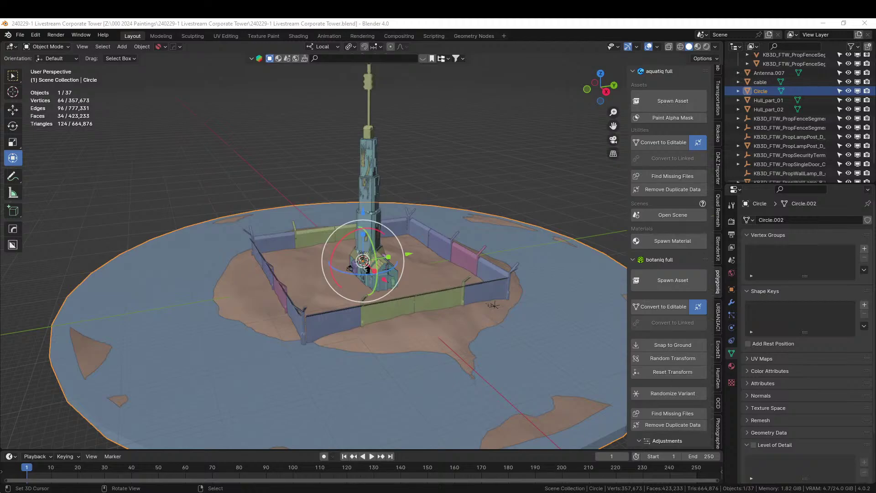
{"action": "mouse_move", "coordinate": [435, 492]}
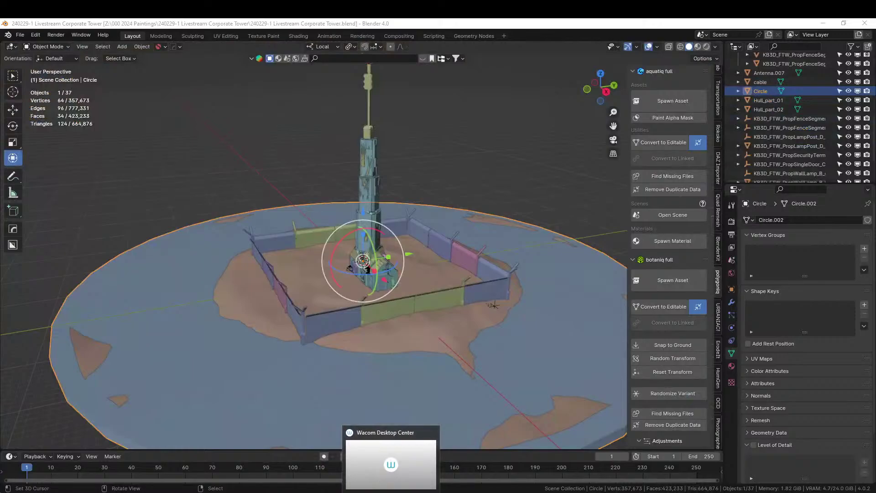
{"action": "left_click", "coordinate": [352, 460]}
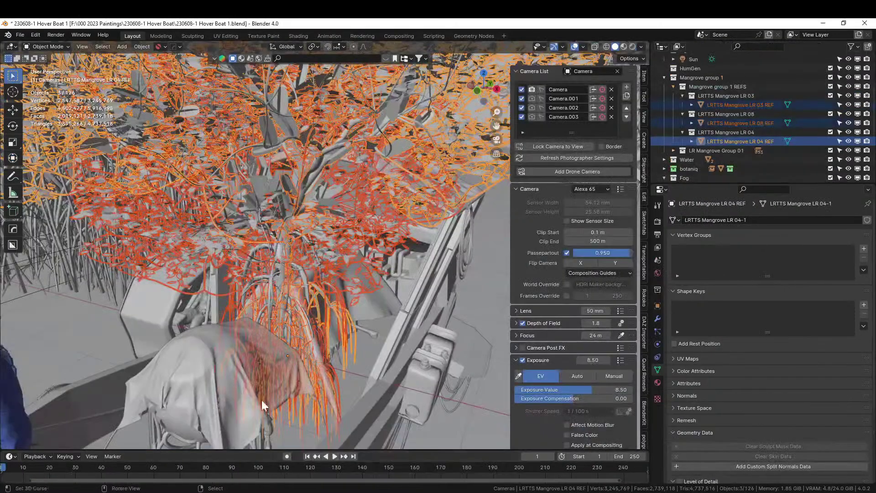
{"action": "left_click", "coordinate": [23, 33]}
{"action": "left_click", "coordinate": [37, 54]}
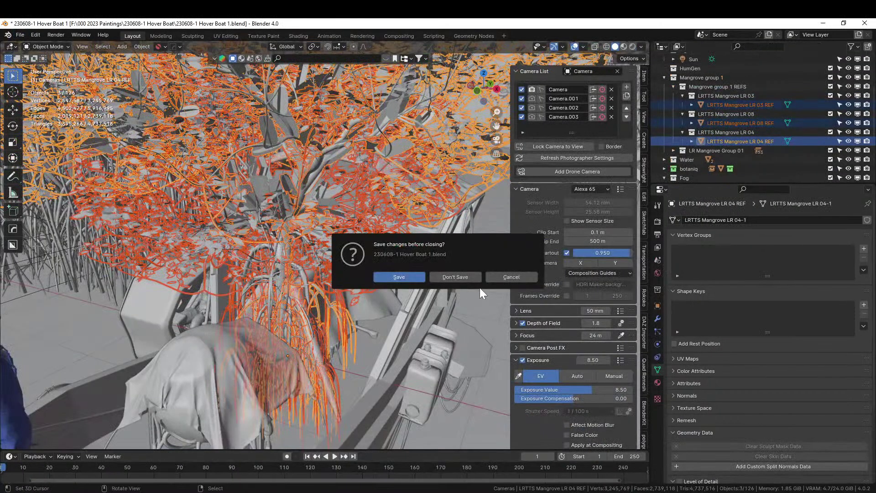
{"action": "left_click", "coordinate": [459, 275]}
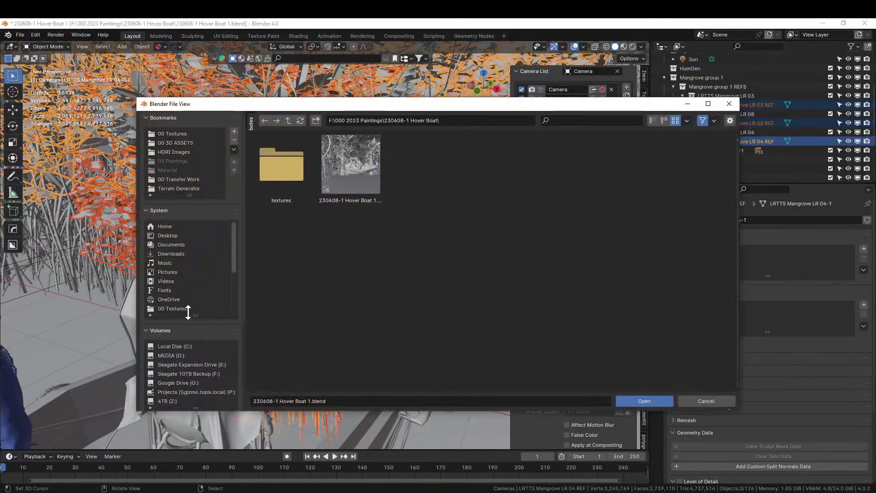
Step: Search the 00 3D ASSETS folder for "pipe" and enter the Pipes folder
{"action": "scroll", "coordinate": [214, 365], "scroll_direction": "down", "scroll_amount": 4}
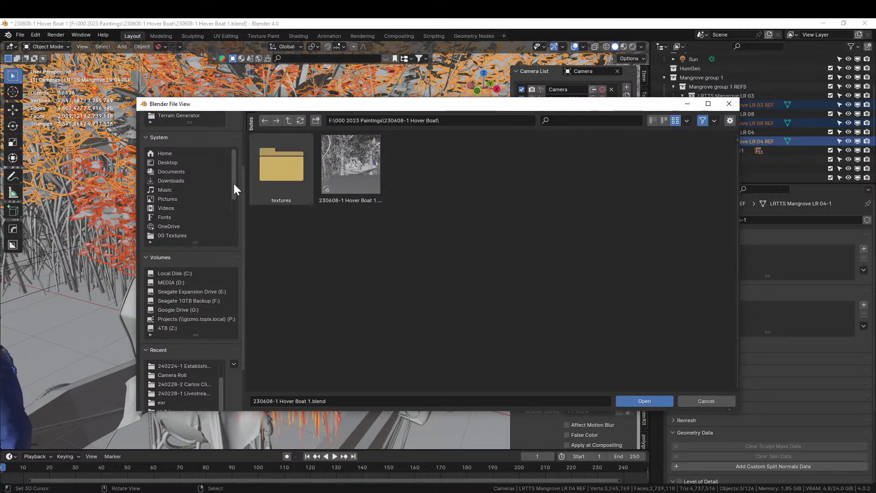
{"action": "scroll", "coordinate": [242, 215], "scroll_direction": "up", "scroll_amount": 4}
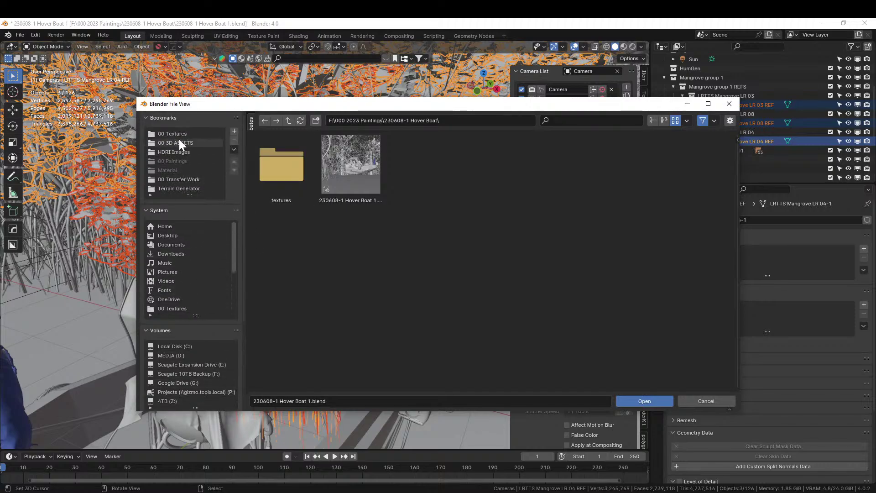
{"action": "left_click", "coordinate": [181, 144]}
{"action": "left_click", "coordinate": [573, 122]}
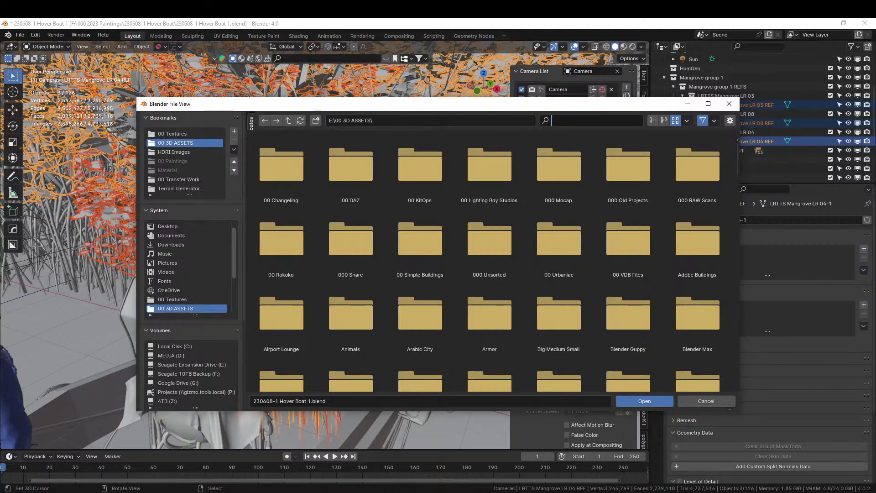
{"action": "type", "text": "pipe"}
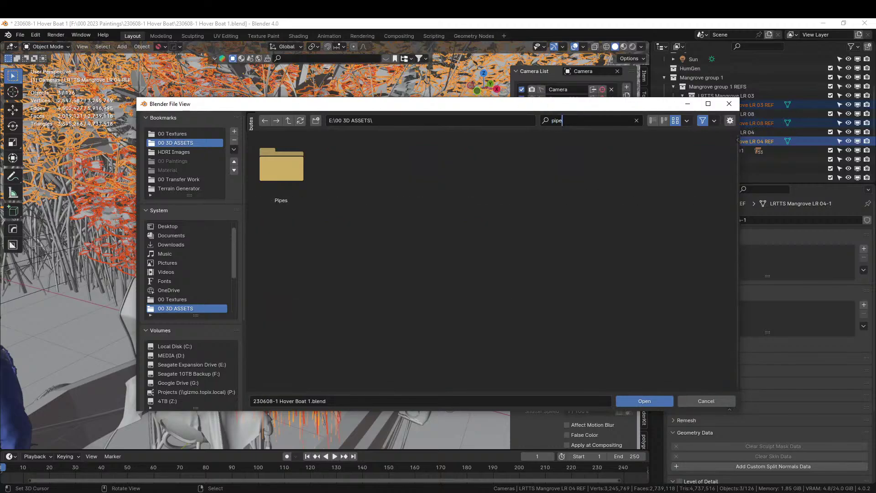
{"action": "double_click", "coordinate": [279, 160]}
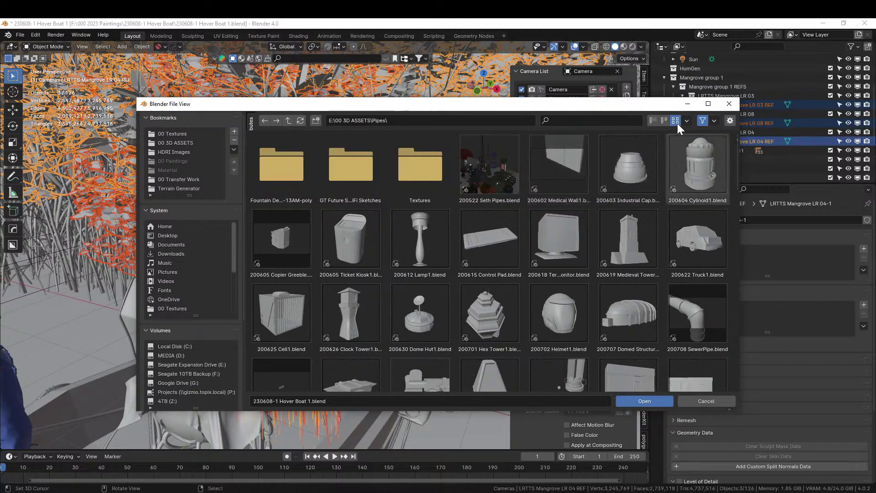
Step: List the Pipes folder's files by modification date and open 240229 Mangrove Trees.blend
{"action": "left_click", "coordinate": [653, 121]}
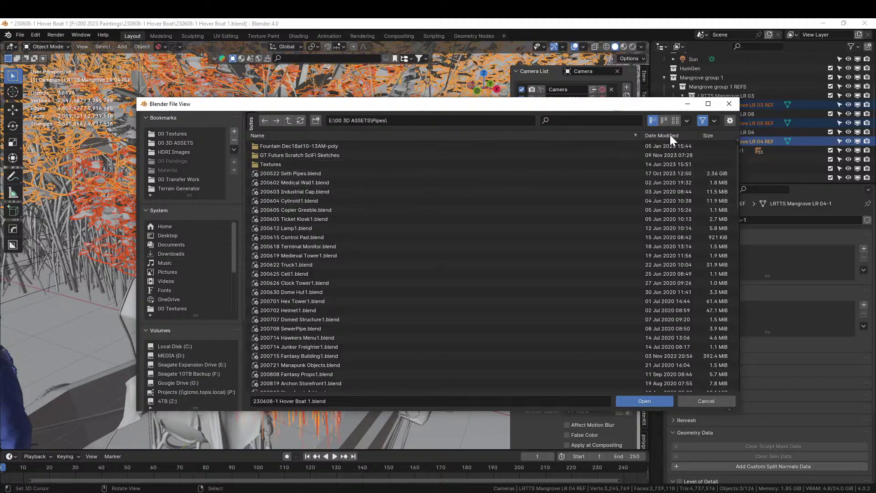
{"action": "left_click", "coordinate": [669, 135]}
{"action": "double_click", "coordinate": [304, 179]}
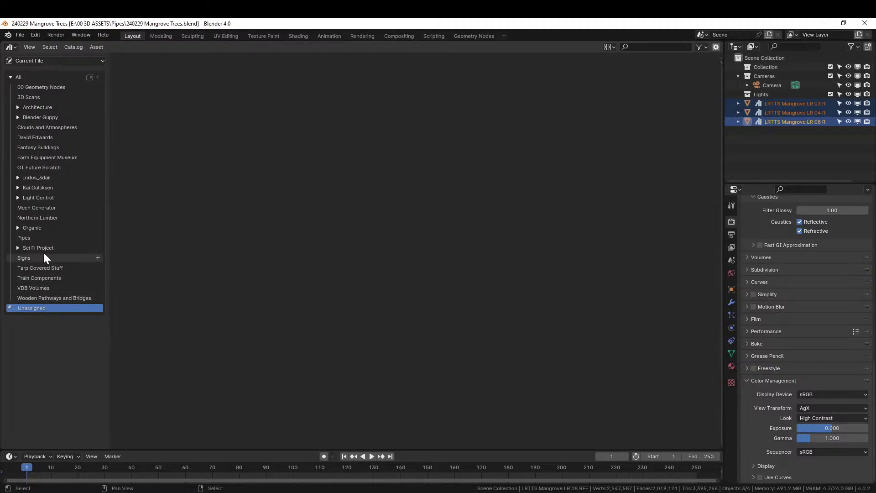
Step: Examine the mangrove assets in the Mangrove catalog within Organic, Trees
{"action": "left_click", "coordinate": [17, 227]}
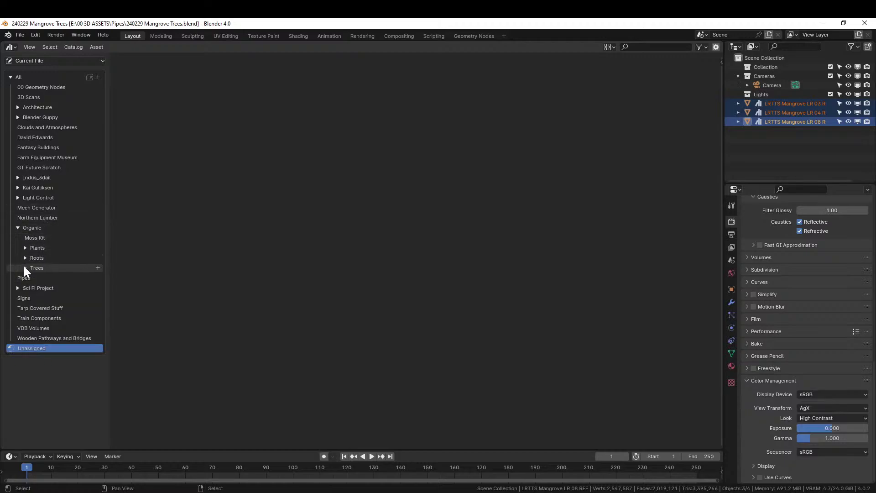
{"action": "left_click", "coordinate": [39, 268]}
{"action": "left_click", "coordinate": [43, 279]}
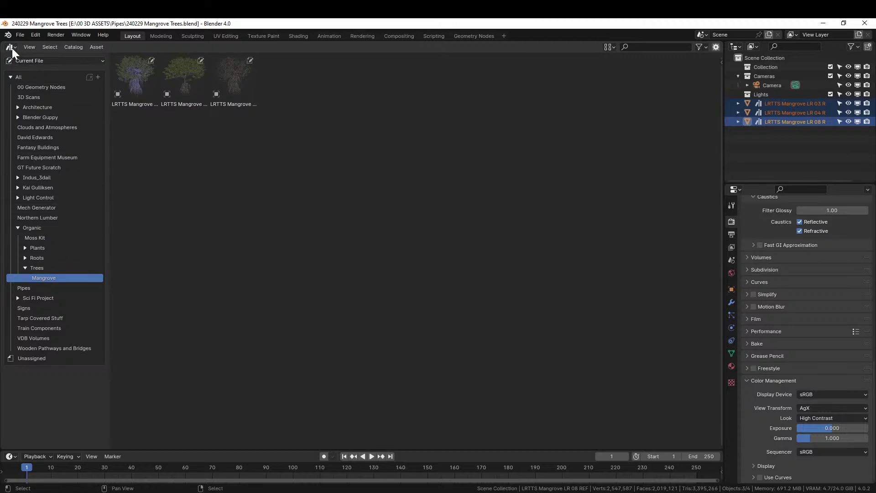
{"action": "left_click", "coordinate": [20, 35]}
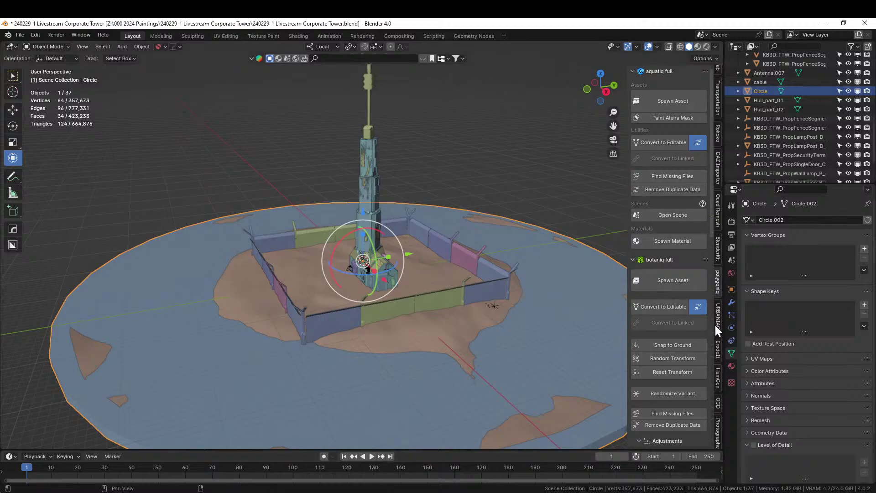
Step: In the tower scene, pick the brown terrain as the Geo-Scatter emitter
{"action": "scroll", "coordinate": [718, 330], "scroll_direction": "down", "scroll_amount": 3}
{"action": "scroll", "coordinate": [718, 330], "scroll_direction": "down", "scroll_amount": 8}
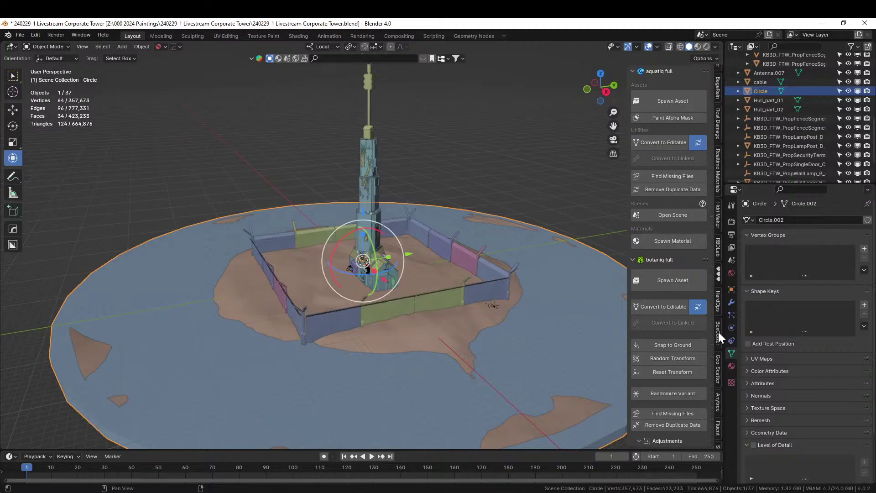
{"action": "scroll", "coordinate": [718, 332], "scroll_direction": "down", "scroll_amount": 5}
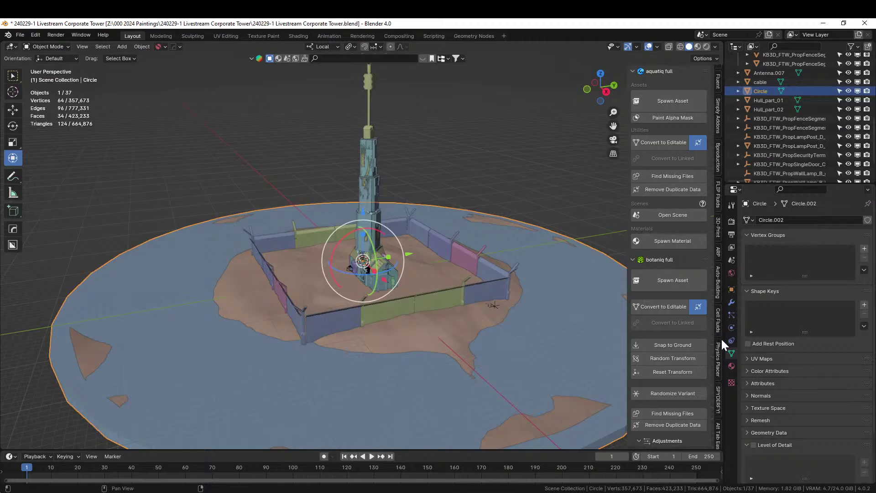
{"action": "scroll", "coordinate": [717, 235], "scroll_direction": "down", "scroll_amount": 2}
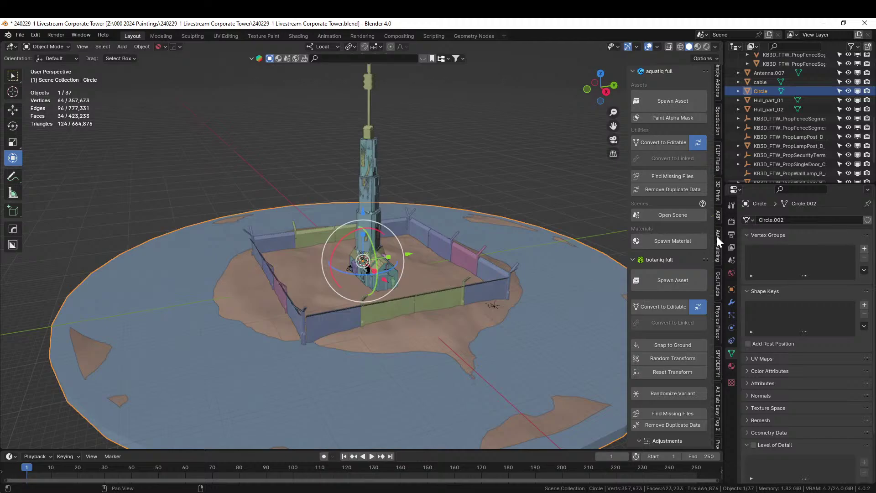
{"action": "scroll", "coordinate": [716, 234], "scroll_direction": "up", "scroll_amount": 1}
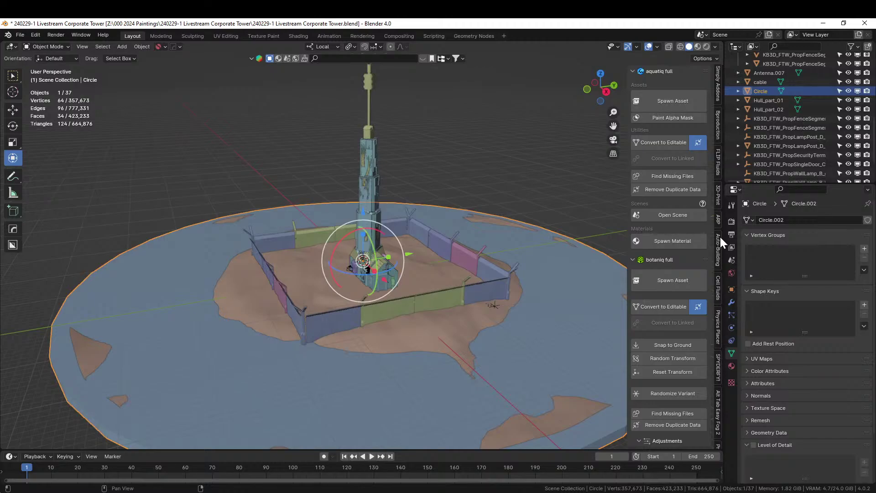
{"action": "scroll", "coordinate": [720, 236], "scroll_direction": "up", "scroll_amount": 3}
{"action": "scroll", "coordinate": [719, 235], "scroll_direction": "up", "scroll_amount": 2}
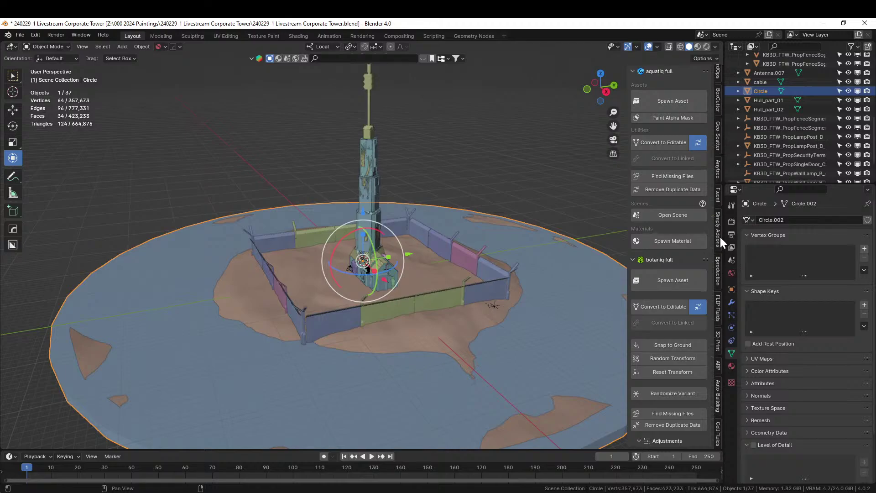
{"action": "left_click", "coordinate": [719, 129]}
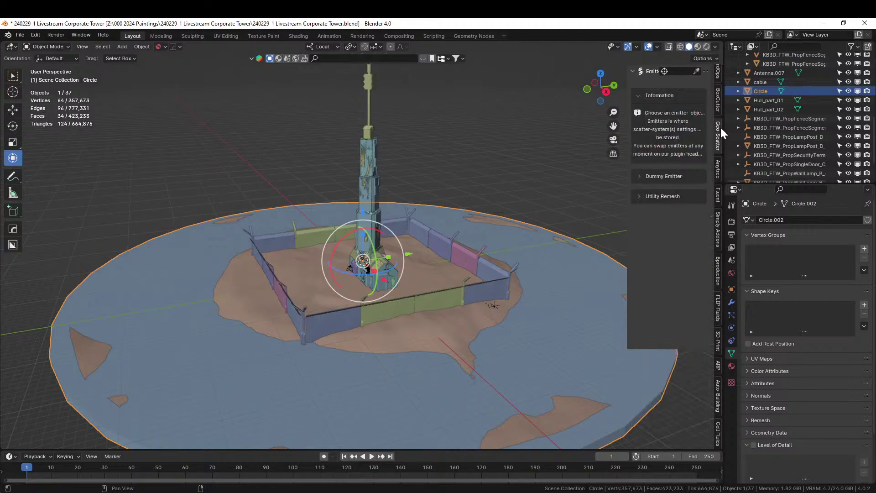
{"action": "left_click", "coordinate": [696, 70]}
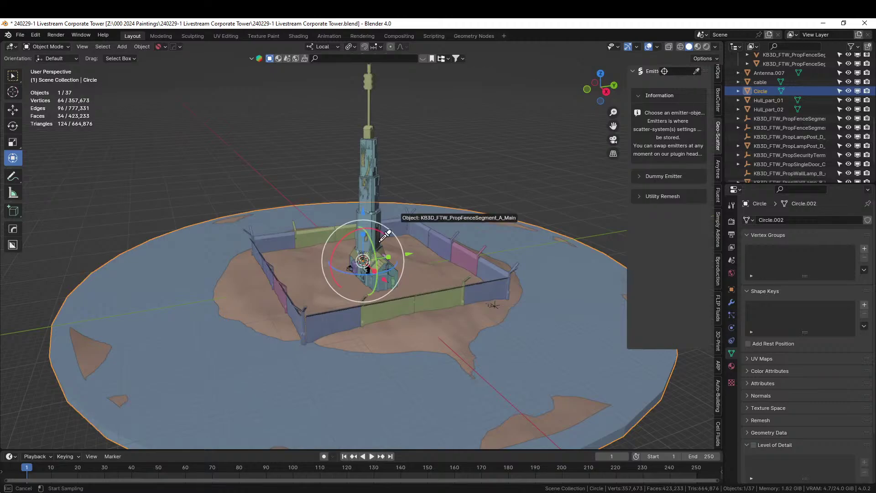
{"action": "left_click", "coordinate": [306, 275]}
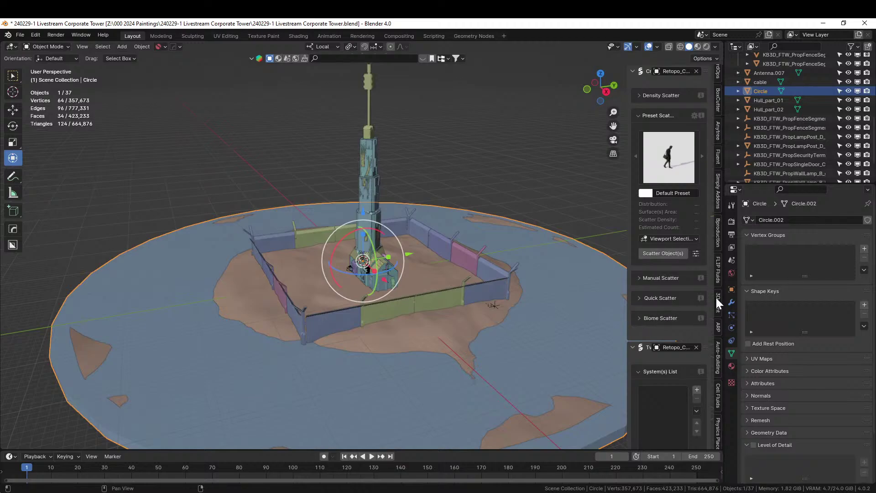
Step: Select the terrain and apply its Terrainer_Base geometry nodes modifier
{"action": "left_click", "coordinate": [730, 302]}
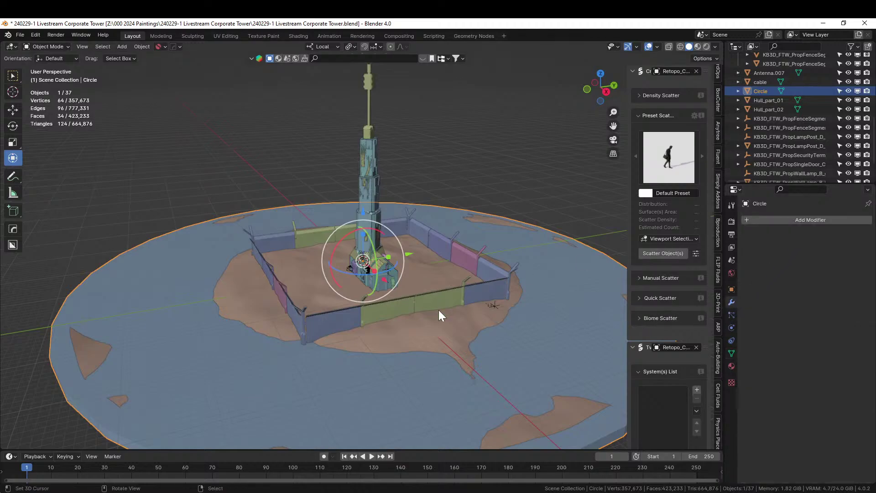
{"action": "left_click", "coordinate": [445, 325]}
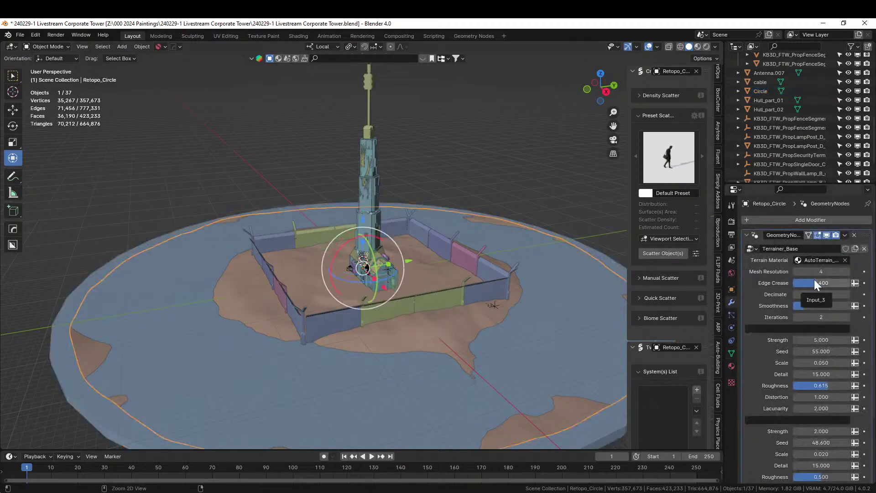
{"action": "key", "text": "ctrl+a"}
{"action": "left_click", "coordinate": [305, 269]}
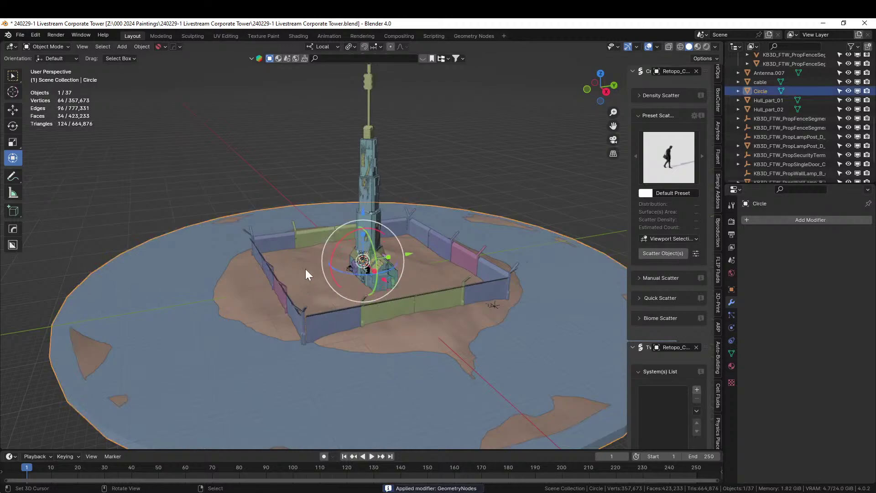
Step: Scatter the assets selected in the asset browser over the brown terrain using the 08 Pattern preset
{"action": "left_click", "coordinate": [305, 270]}
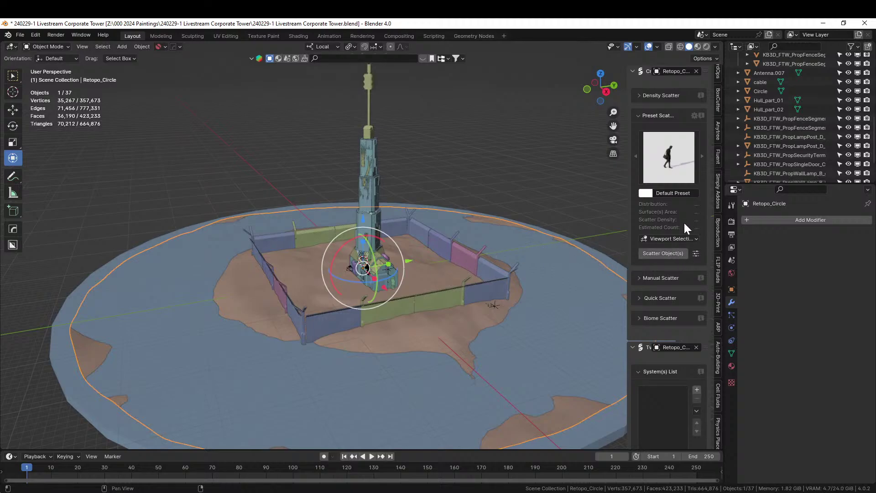
{"action": "left_click", "coordinate": [683, 236]}
{"action": "left_click", "coordinate": [661, 271]}
{"action": "left_click", "coordinate": [658, 159]}
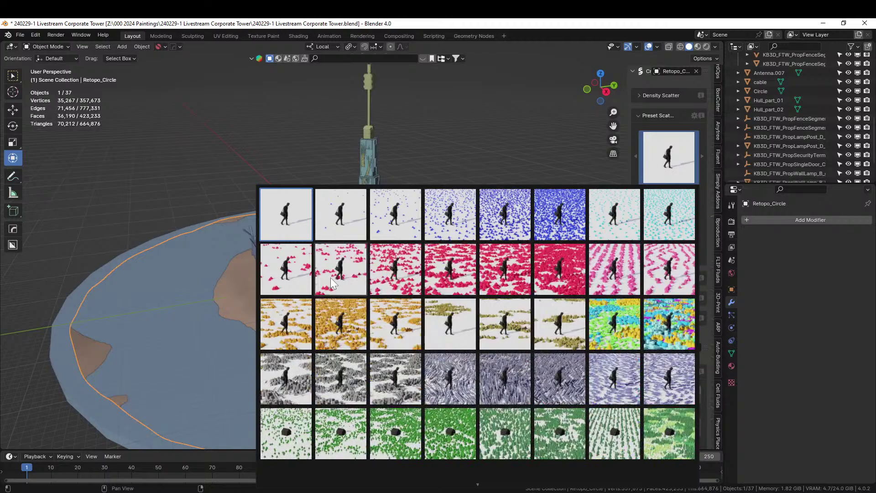
{"action": "left_click", "coordinate": [280, 286]}
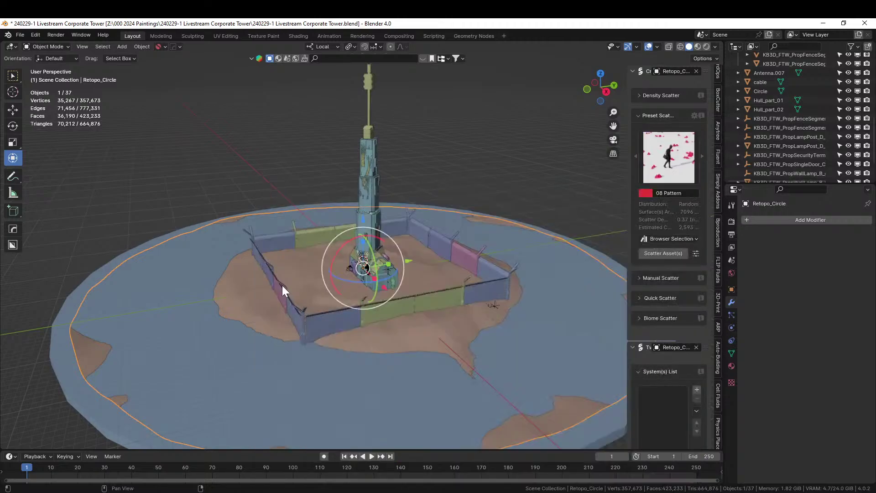
{"action": "left_click", "coordinate": [670, 253]}
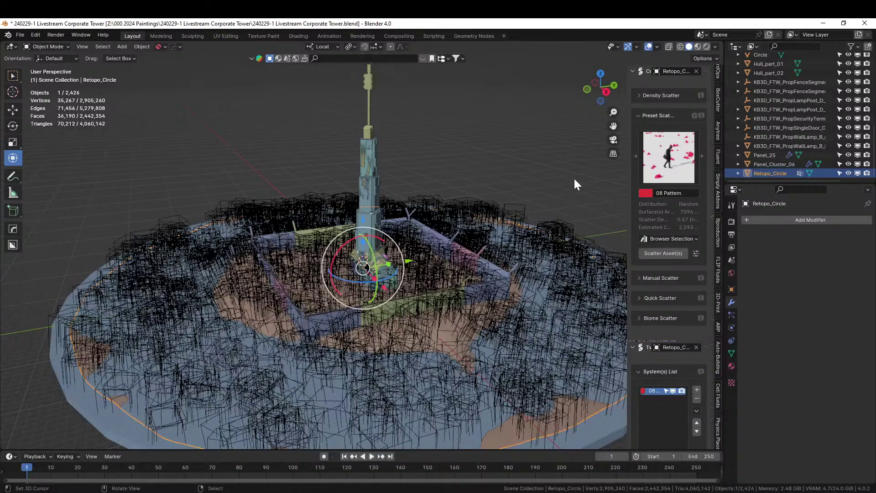
Step: Reduce the scatter's distribution density to 0.750 instances per square metre by repeatedly halving it
{"action": "middle_click_drag", "start_coordinate": [573, 177], "coordinate": [547, 201]}
{"action": "scroll", "coordinate": [661, 340], "scroll_direction": "down", "scroll_amount": 10}
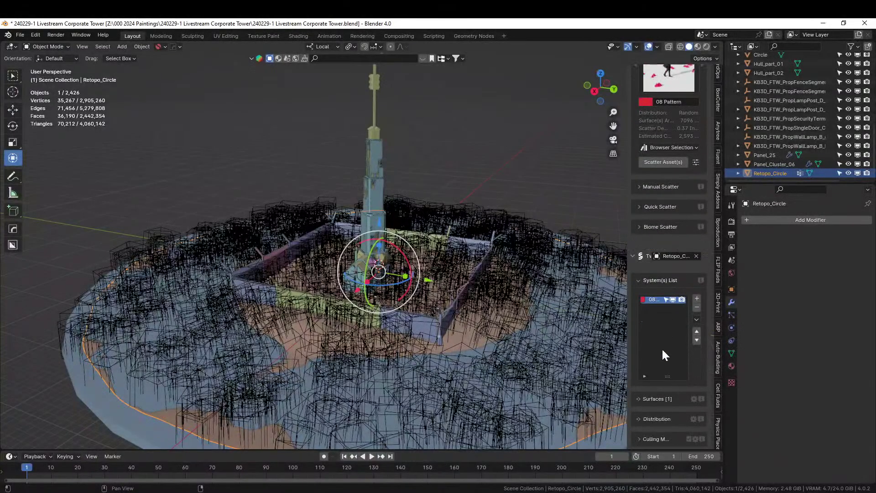
{"action": "left_click", "coordinate": [634, 308]}
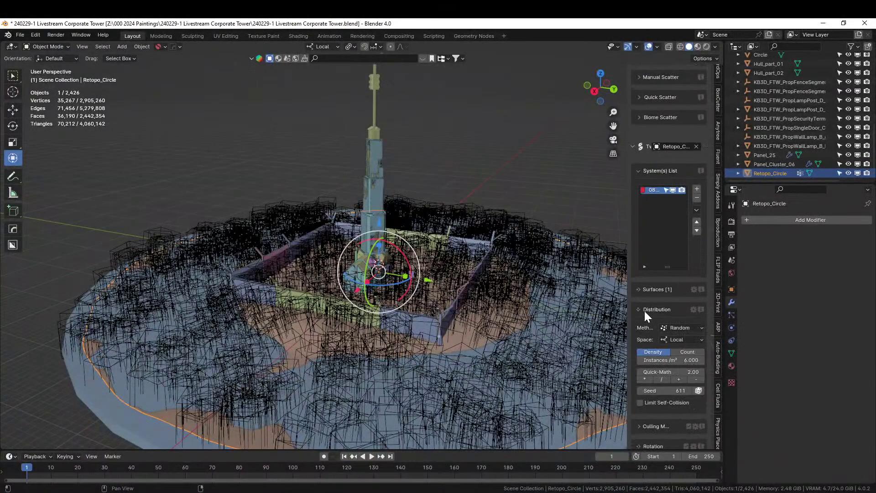
{"action": "left_click", "coordinate": [664, 379]}
{"action": "left_click", "coordinate": [664, 379]}
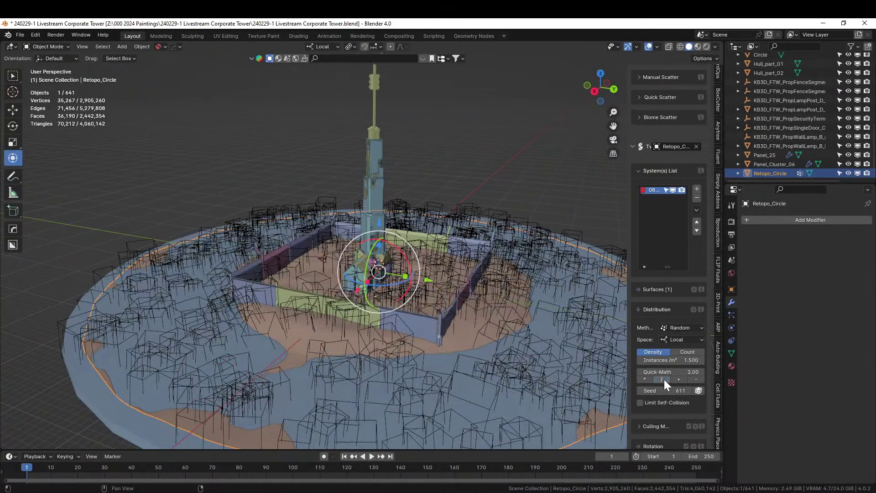
{"action": "left_click", "coordinate": [664, 379]}
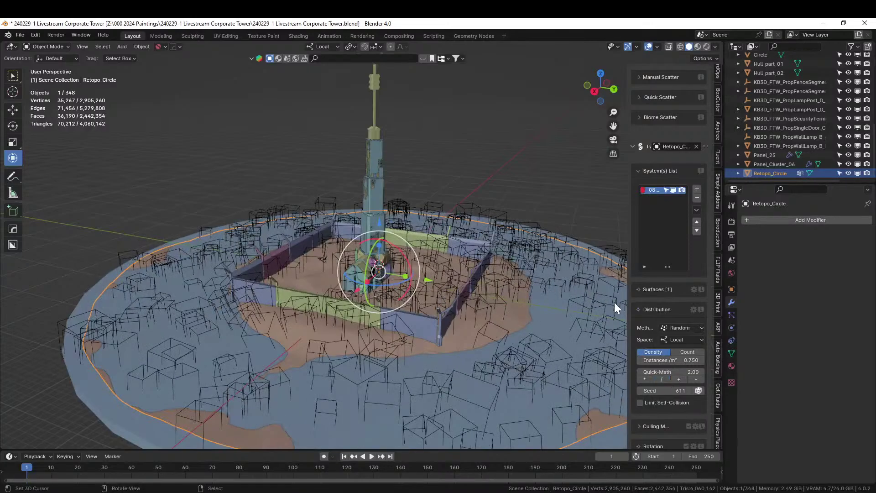
Step: In the terrain mesh, select all faces inside the square fence from the top view and grow the selection slightly beyond it
{"action": "middle_click_drag", "start_coordinate": [505, 128], "coordinate": [538, 192]}
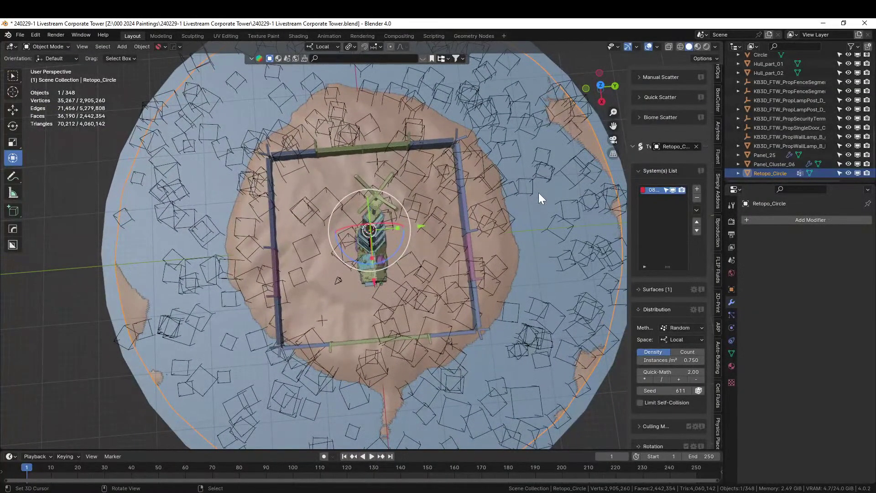
{"action": "key", "text": "KP_7"}
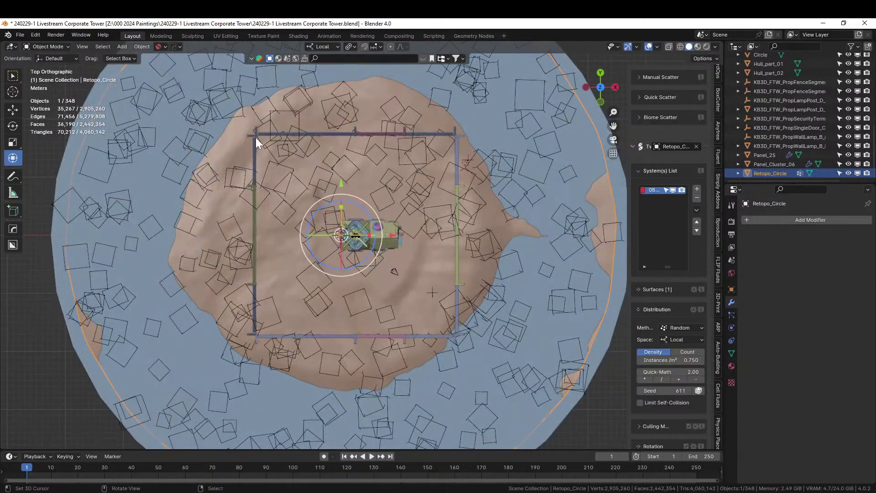
{"action": "left_click", "coordinate": [235, 130]}
{"action": "left_click", "coordinate": [238, 132]}
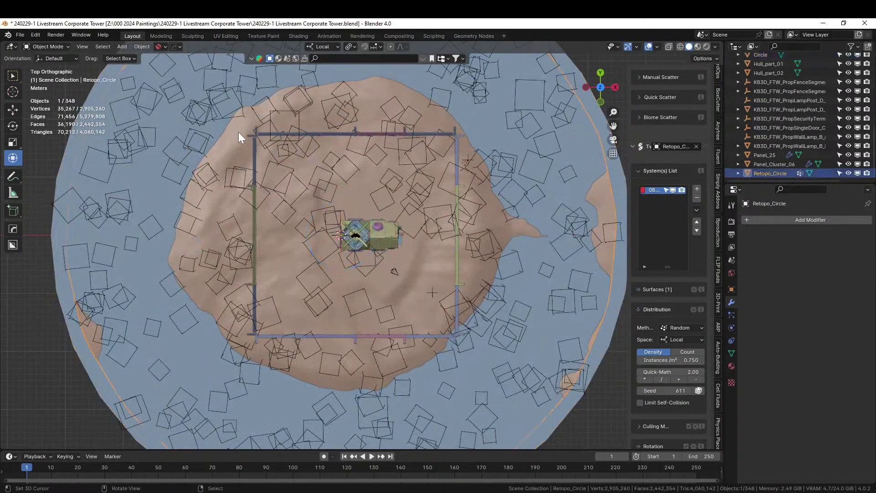
{"action": "key", "text": "Tab"}
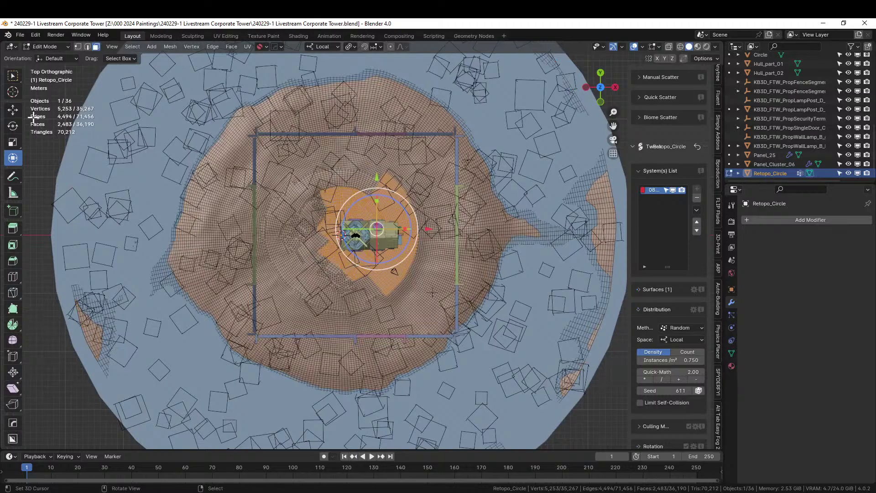
{"action": "left_click", "coordinate": [38, 185]}
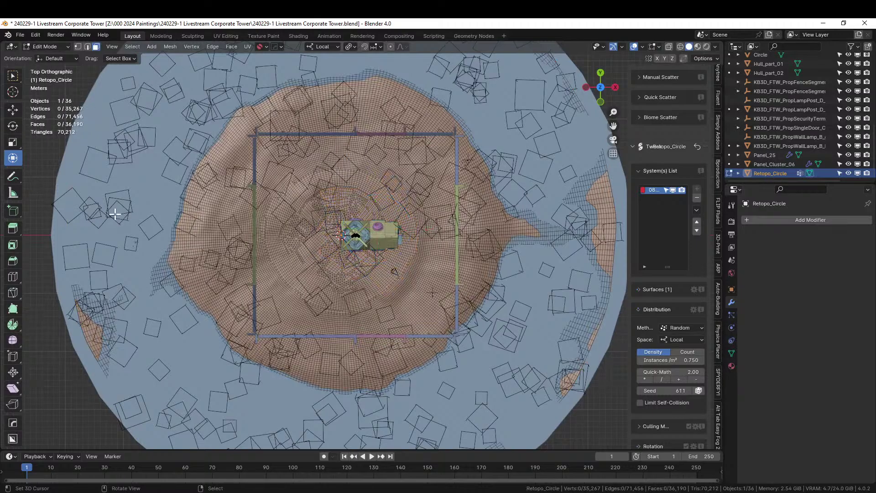
{"action": "key", "text": "b"}
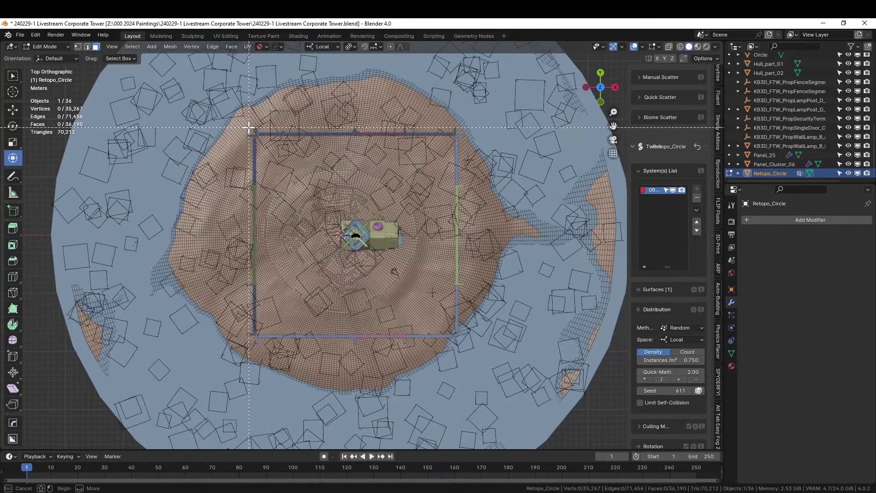
{"action": "left_click_drag", "start_coordinate": [245, 124], "coordinate": [463, 342]}
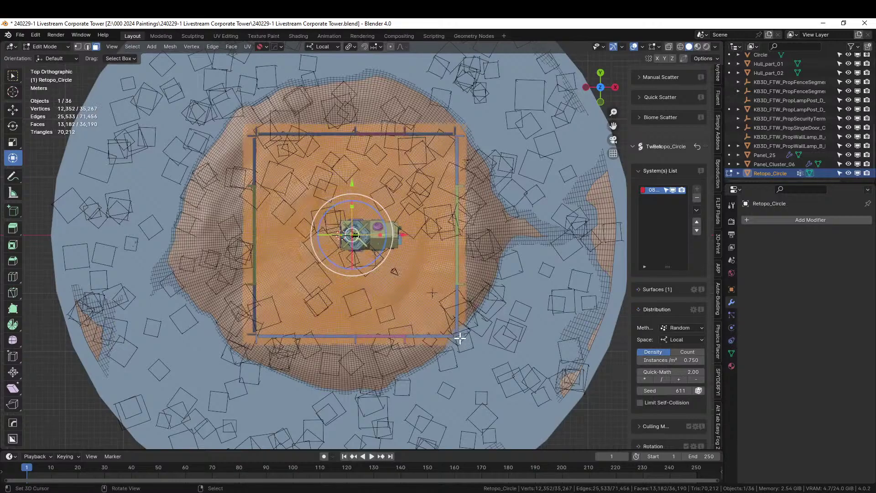
{"action": "key", "text": "ctrl+KP_Add"}
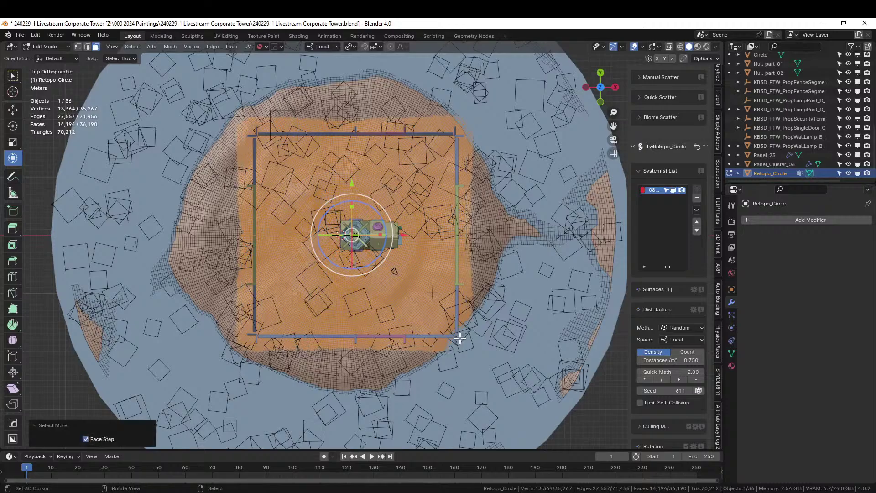
Step: Assign the selected terrain faces to a new vertex group named No Tree and return to Object Mode
{"action": "left_click", "coordinate": [731, 352]}
{"action": "left_click", "coordinate": [864, 248]}
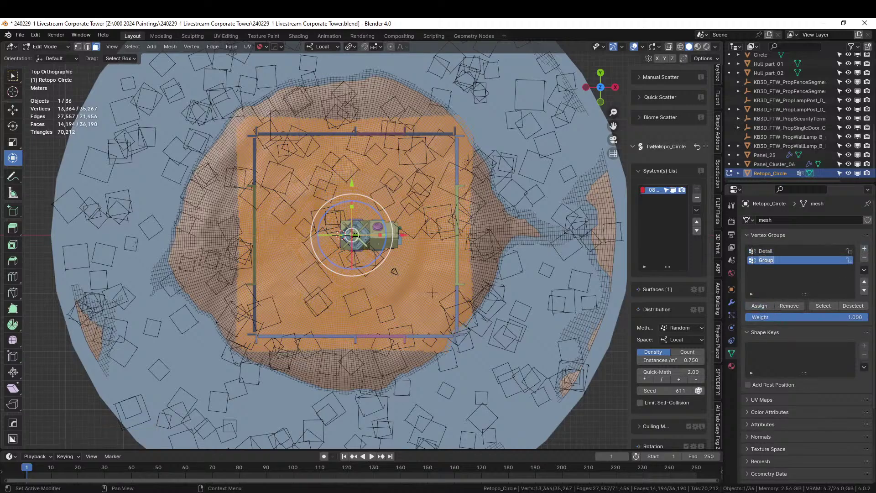
{"action": "type", "text": "No Tree"}
{"action": "key", "text": "Tab"}
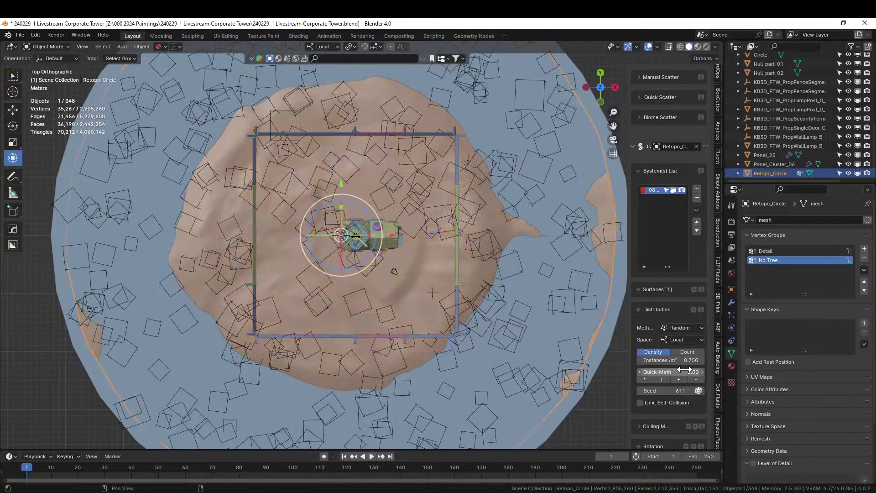
Step: Enable the scatter's vertex-group culling mask and use the No Tree group for it
{"action": "scroll", "coordinate": [690, 376], "scroll_direction": "down", "scroll_amount": 1}
{"action": "scroll", "coordinate": [690, 381], "scroll_direction": "down", "scroll_amount": 2}
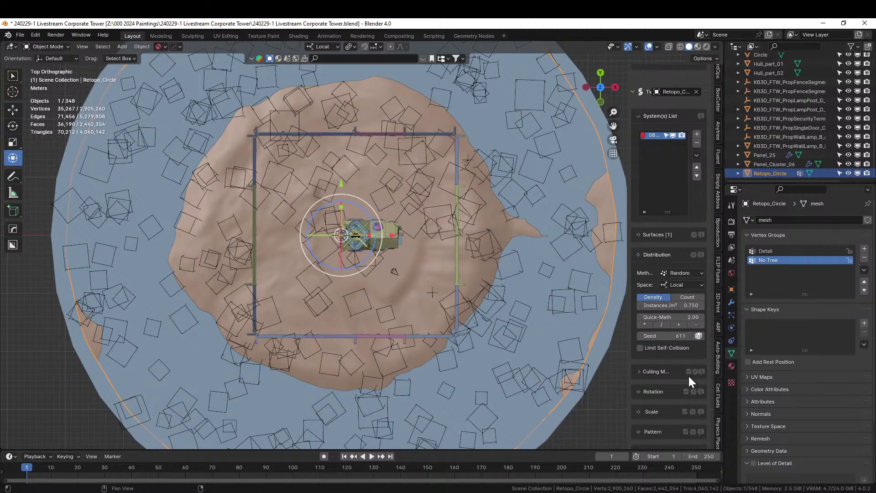
{"action": "left_click", "coordinate": [642, 371]}
{"action": "left_click", "coordinate": [645, 390]}
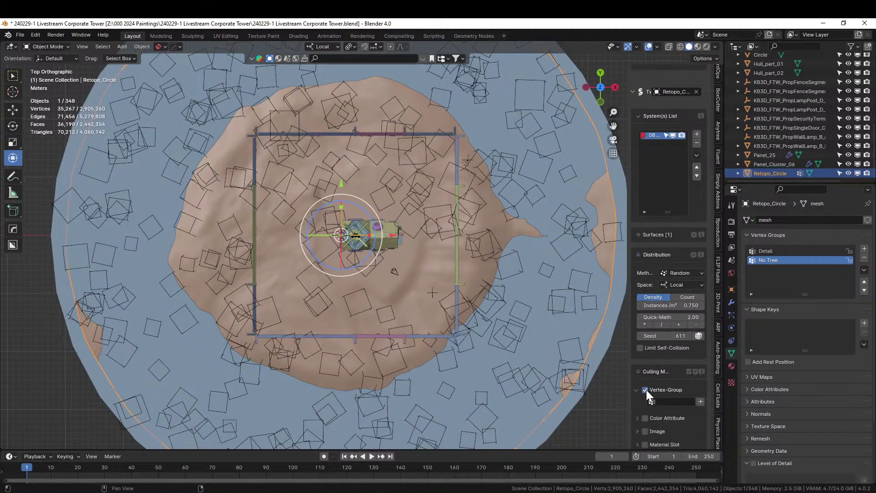
{"action": "left_click", "coordinate": [673, 401]}
{"action": "left_click", "coordinate": [657, 316]}
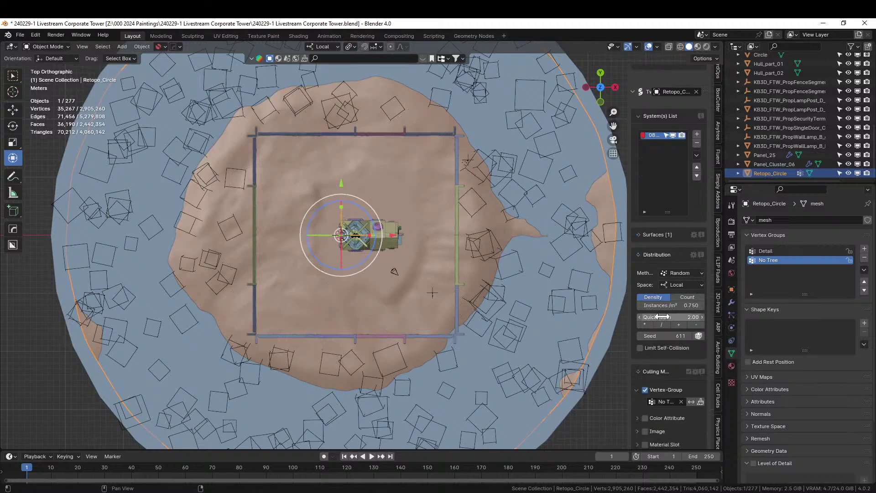
Step: Enable Vertical Influence under the scatter's Align Normal rotation, set it to 0.85, and save the file
{"action": "middle_click_drag", "start_coordinate": [455, 313], "coordinate": [297, 259]}
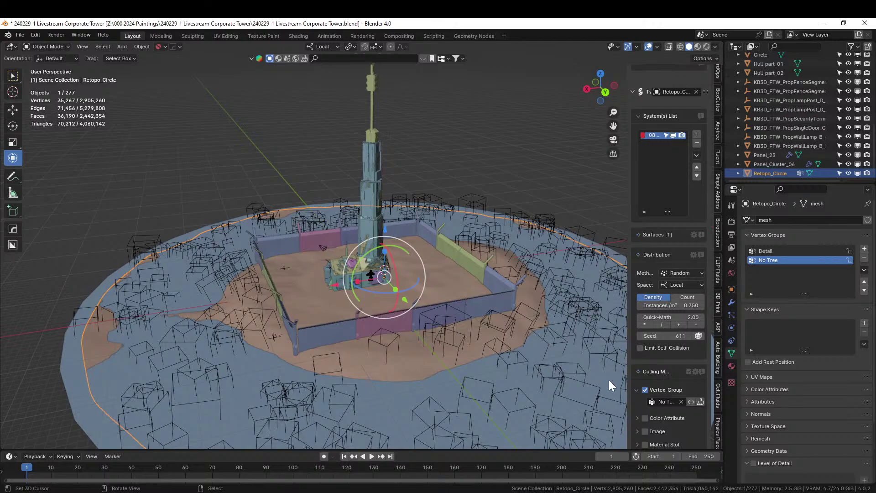
{"action": "scroll", "coordinate": [683, 395], "scroll_direction": "down", "scroll_amount": 6}
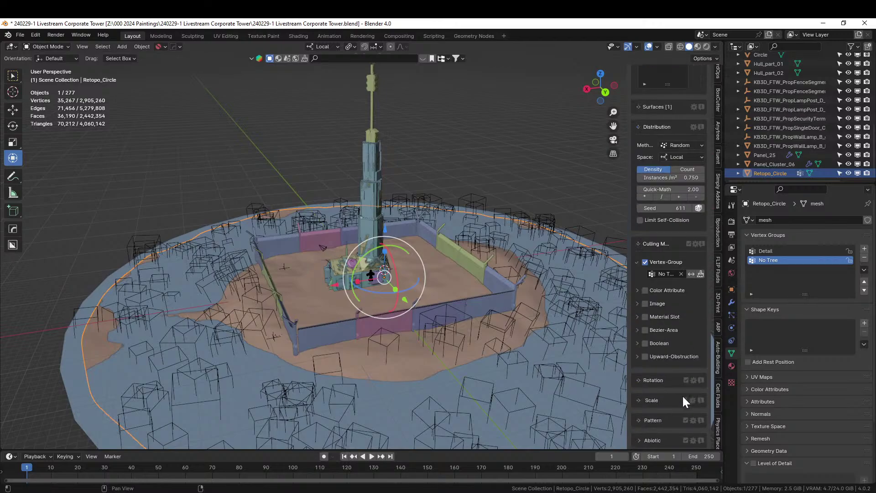
{"action": "scroll", "coordinate": [684, 400], "scroll_direction": "down", "scroll_amount": 2}
{"action": "left_click", "coordinate": [639, 342]}
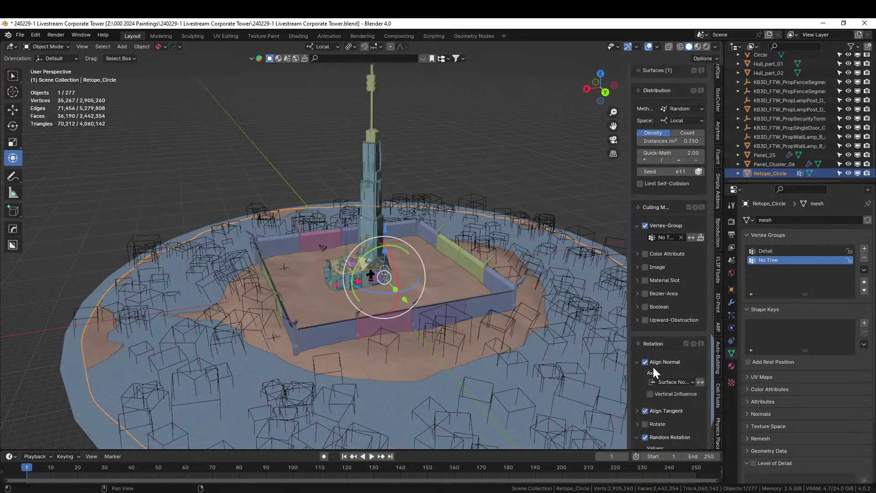
{"action": "scroll", "coordinate": [679, 426], "scroll_direction": "down", "scroll_amount": 3}
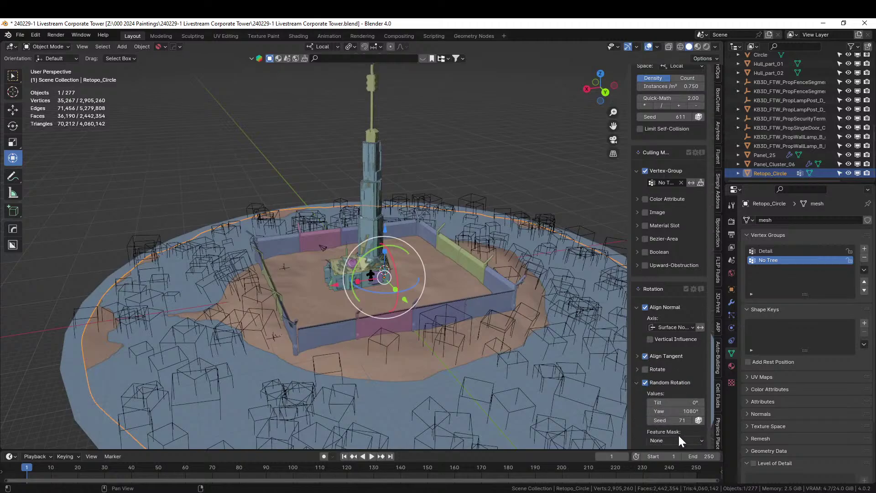
{"action": "scroll", "coordinate": [678, 433], "scroll_direction": "down", "scroll_amount": 2}
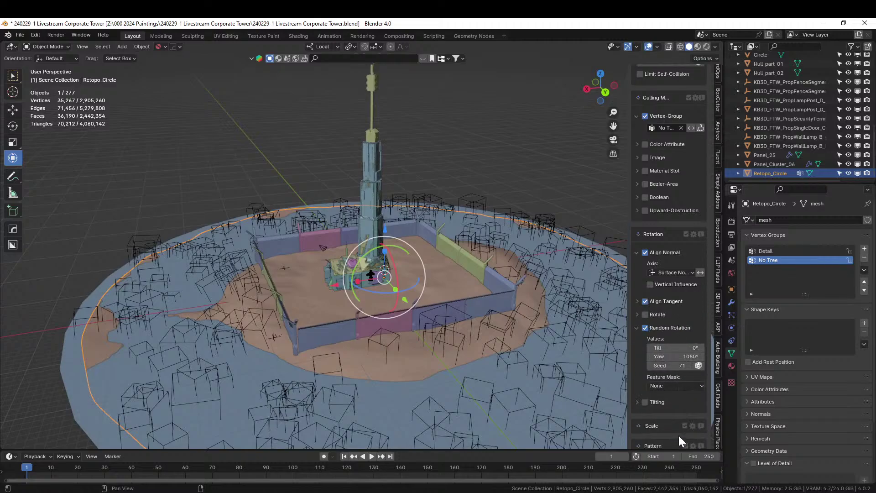
{"action": "left_click", "coordinate": [650, 284]}
{"action": "left_click", "coordinate": [666, 295]}
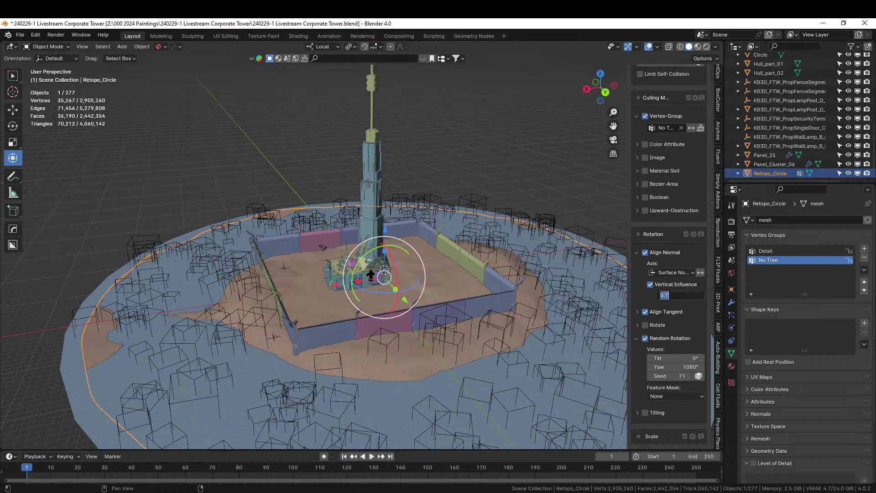
{"action": "key", "text": "BackSpace"}
{"action": "type", "text": "0.9"}
{"action": "key", "text": "Return"}
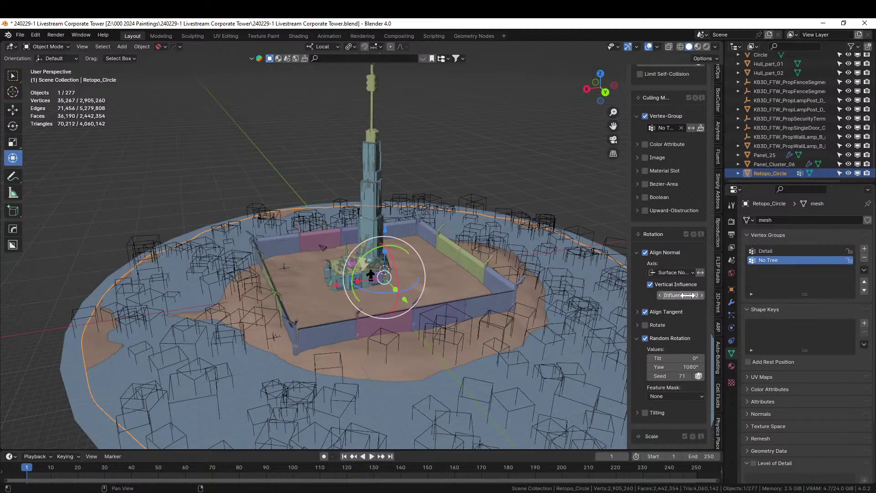
{"action": "middle_click_drag", "start_coordinate": [287, 246], "coordinate": [309, 212]}
{"action": "key", "text": "ctrl+s"}
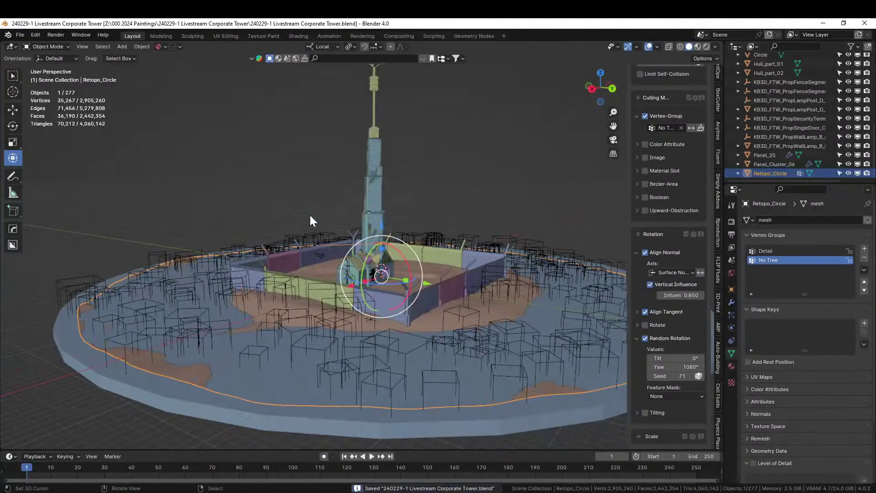
Step: Set the scatter's Random Scale factor to 1.5 on X, Y and Z, and save the file
{"action": "scroll", "coordinate": [311, 217], "scroll_direction": "up", "scroll_amount": 3}
{"action": "middle_click_drag", "start_coordinate": [321, 244], "coordinate": [189, 251]}
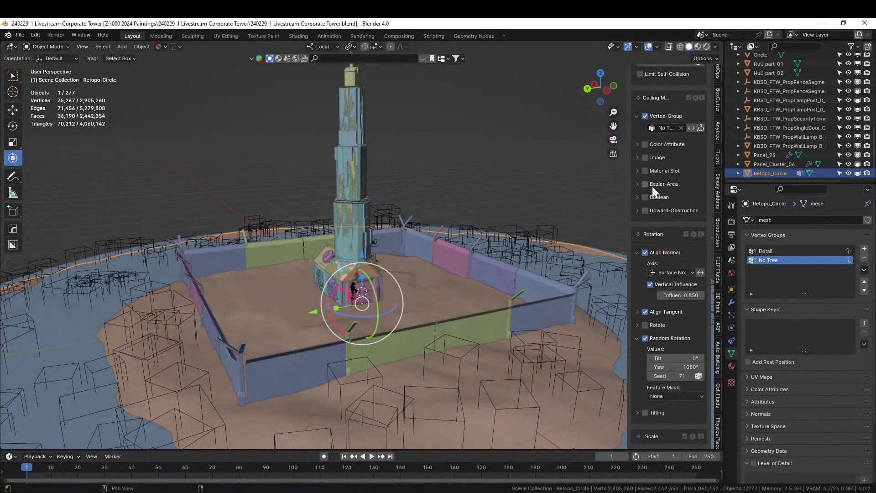
{"action": "scroll", "coordinate": [664, 305], "scroll_direction": "up", "scroll_amount": 7}
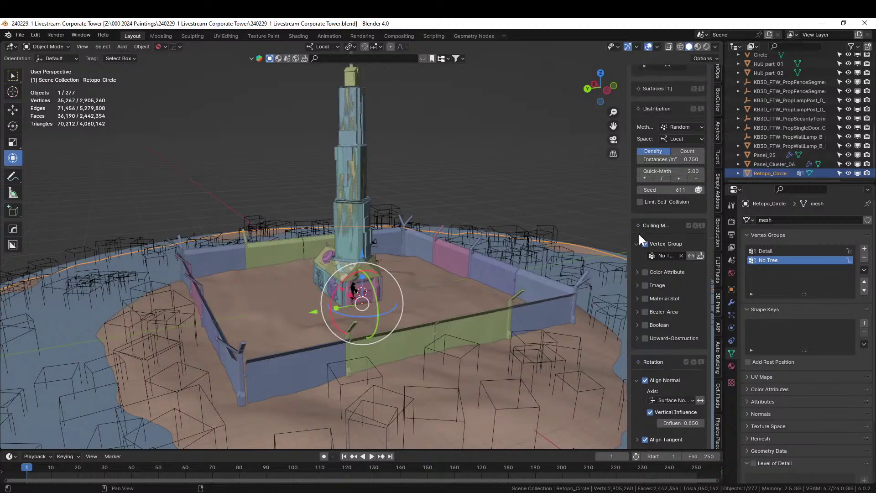
{"action": "left_click", "coordinate": [637, 226]}
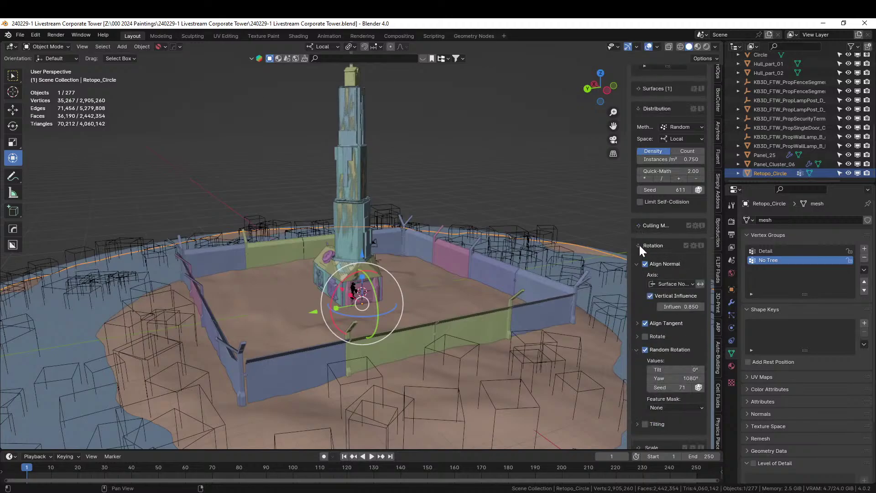
{"action": "left_click", "coordinate": [639, 246]}
{"action": "left_click", "coordinate": [638, 265]}
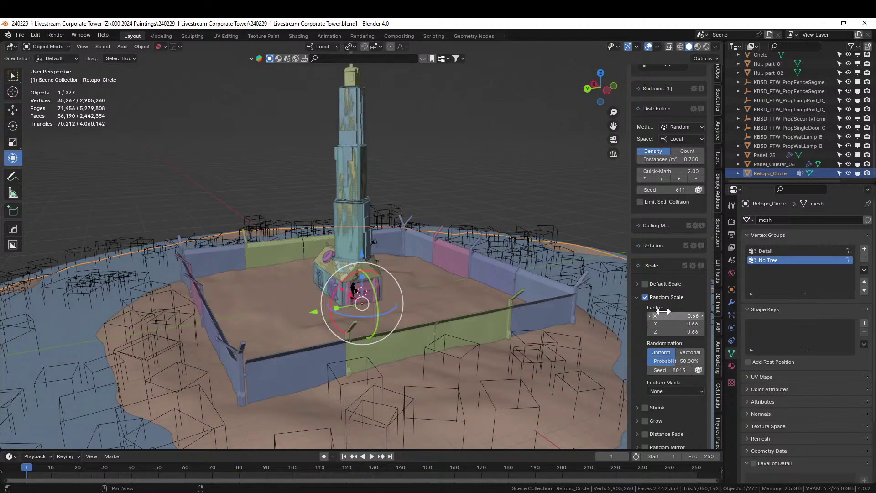
{"action": "left_click_drag", "start_coordinate": [663, 311], "coordinate": [662, 331]}
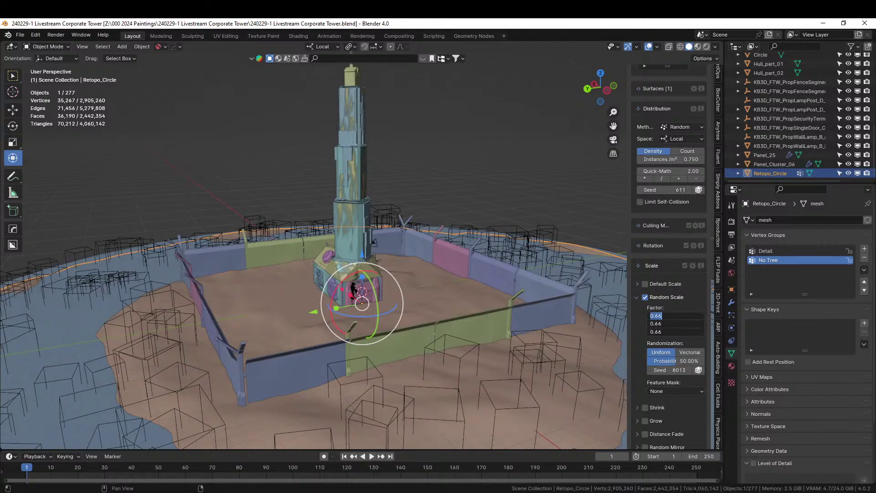
{"action": "type", "text": "1.5"}
{"action": "key", "text": "Return"}
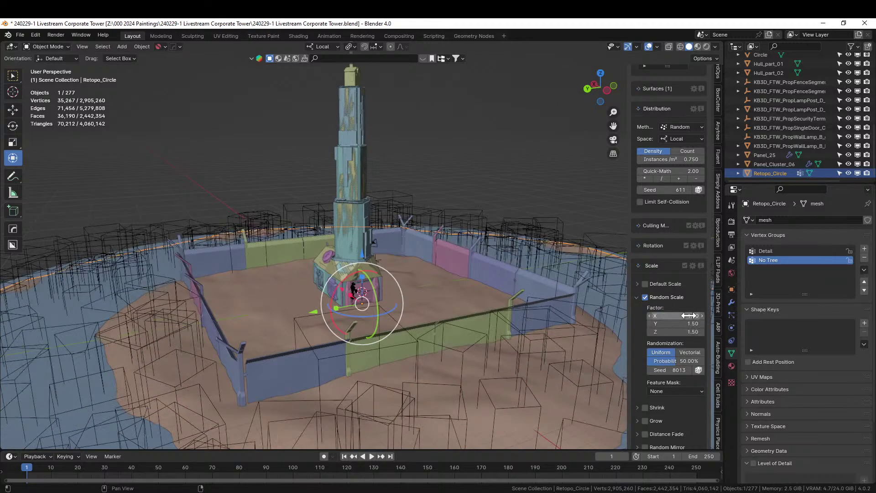
{"action": "left_click", "coordinate": [217, 125]}
{"action": "scroll", "coordinate": [217, 125], "scroll_direction": "down", "scroll_amount": 5}
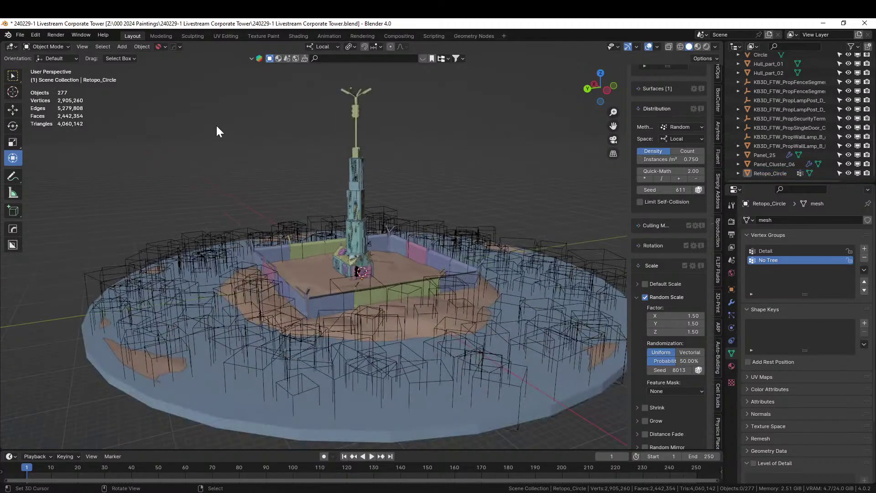
{"action": "key", "text": "ctrl+s"}
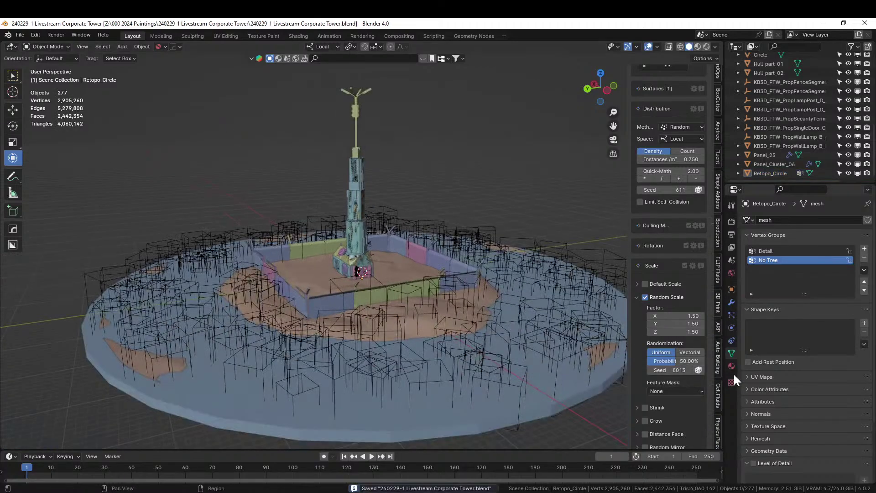
Step: Enable placeholder display for the scattered trees and choose the low-poly broad-canopy tree as the placeholder shape
{"action": "scroll", "coordinate": [696, 374], "scroll_direction": "down", "scroll_amount": 6}
{"action": "scroll", "coordinate": [696, 376], "scroll_direction": "down", "scroll_amount": 8}
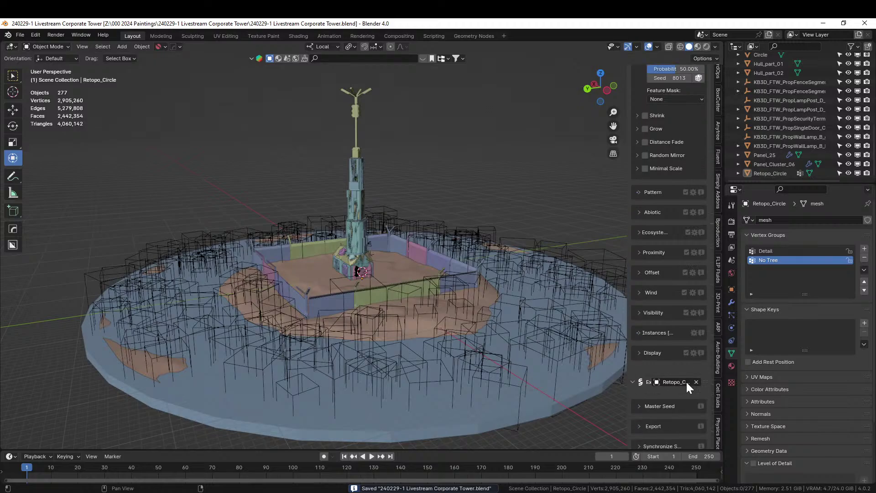
{"action": "left_click", "coordinate": [638, 353]}
{"action": "scroll", "coordinate": [684, 386], "scroll_direction": "down", "scroll_amount": 1}
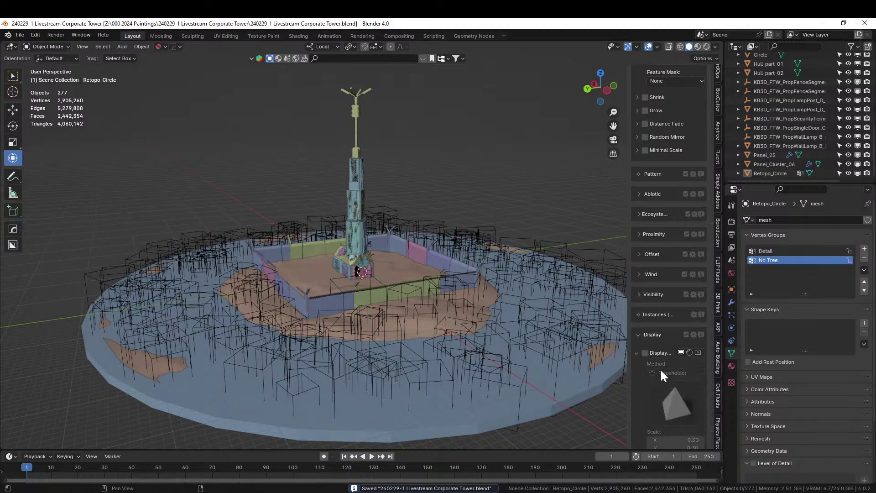
{"action": "left_click", "coordinate": [646, 353]}
{"action": "left_click", "coordinate": [678, 395]}
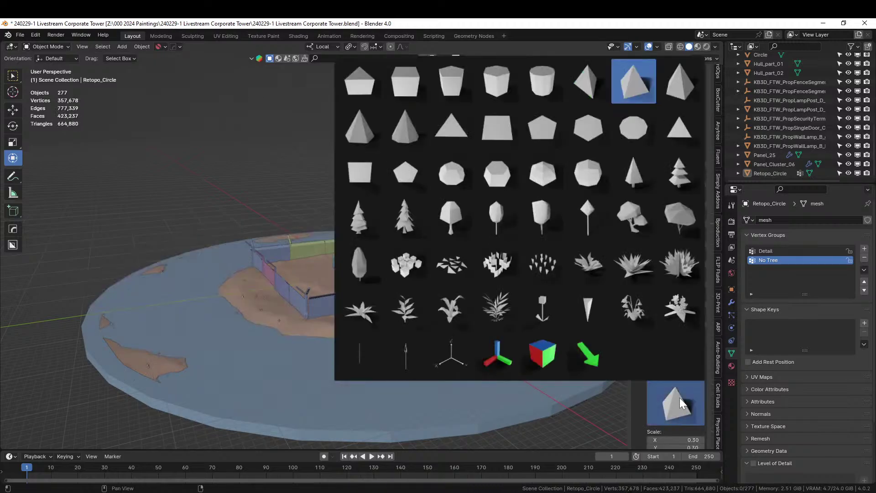
{"action": "left_click", "coordinate": [642, 221]}
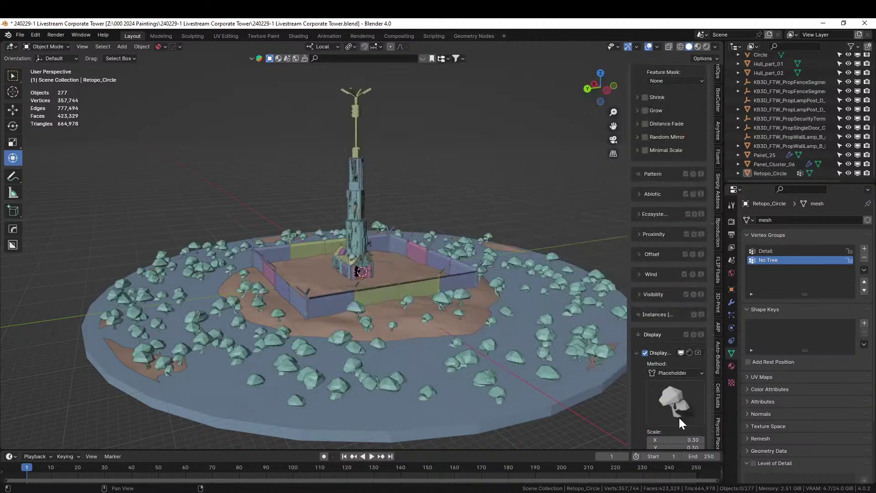
Step: Set the tree placeholder's display scale to 1 on X, Y and Z, and save the file
{"action": "scroll", "coordinate": [683, 426], "scroll_direction": "down", "scroll_amount": 3}
{"action": "left_click_drag", "start_coordinate": [675, 385], "coordinate": [675, 401]}
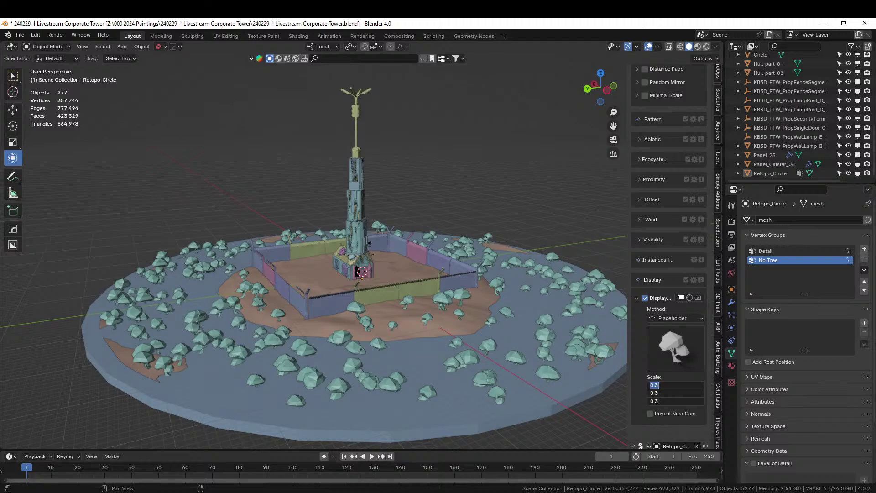
{"action": "type", "text": "1"}
{"action": "key", "text": "Return"}
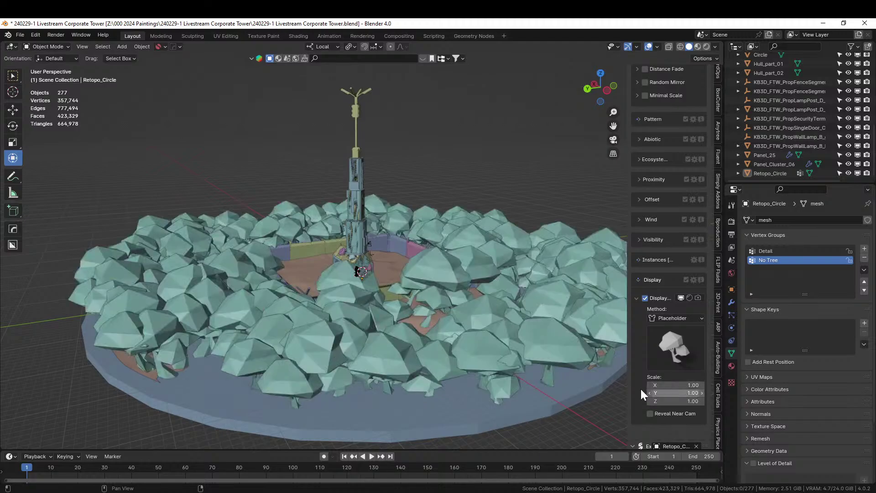
{"action": "middle_click_drag", "start_coordinate": [502, 374], "coordinate": [425, 333]}
{"action": "scroll", "coordinate": [402, 338], "scroll_direction": "up", "scroll_amount": 3}
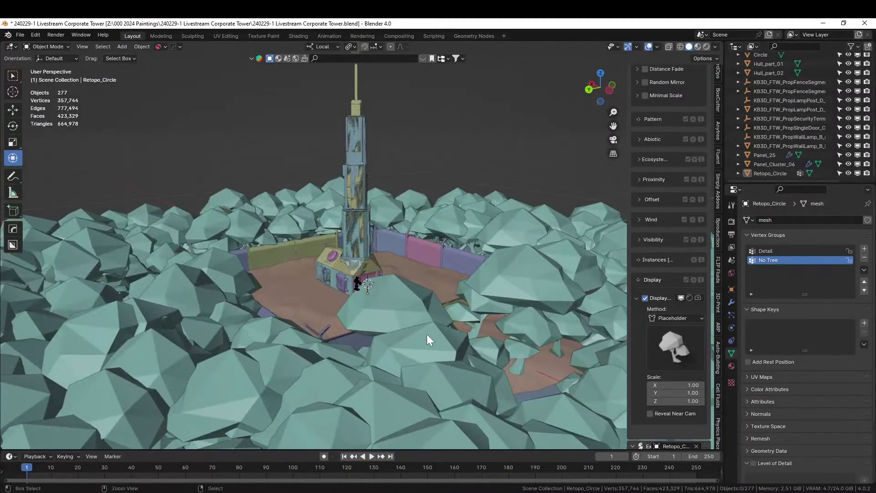
{"action": "key", "text": "ctrl+s"}
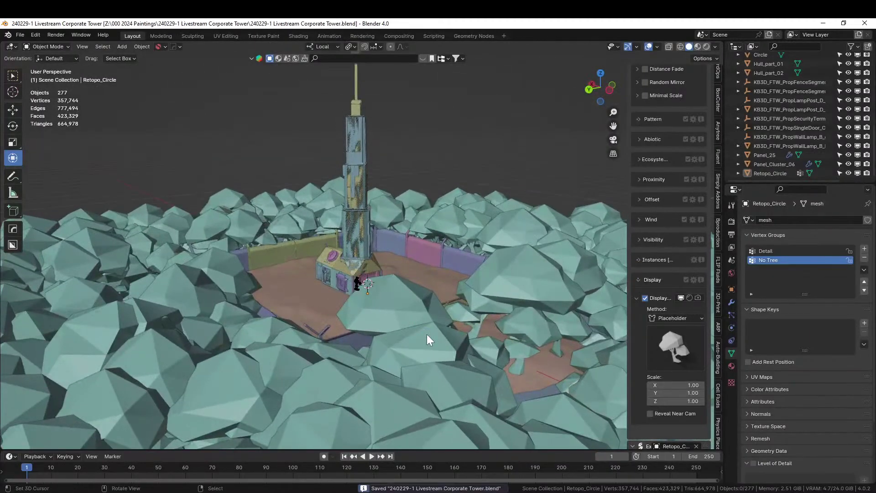
Step: Preview the tower and surrounding trees in rendered shading, then return the viewport to solid shading
{"action": "left_click", "coordinate": [706, 47]}
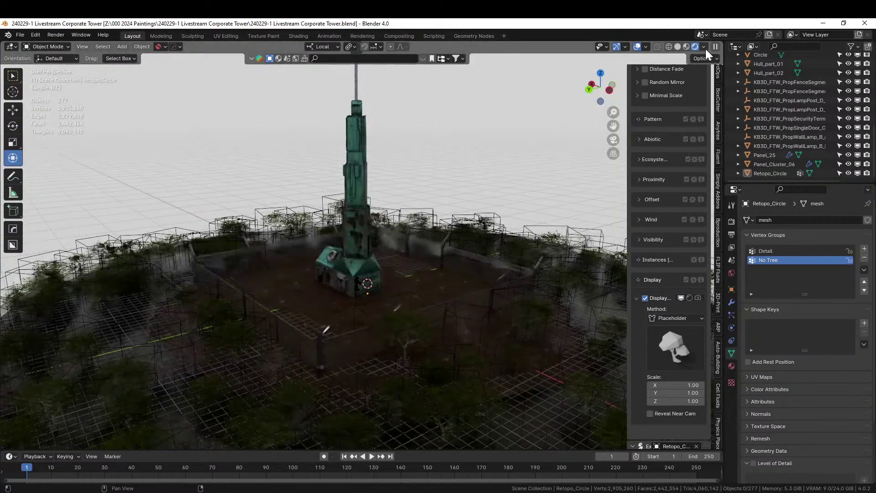
{"action": "middle_click_drag", "start_coordinate": [486, 169], "coordinate": [436, 172]}
{"action": "scroll", "coordinate": [472, 151], "scroll_direction": "up", "scroll_amount": 2}
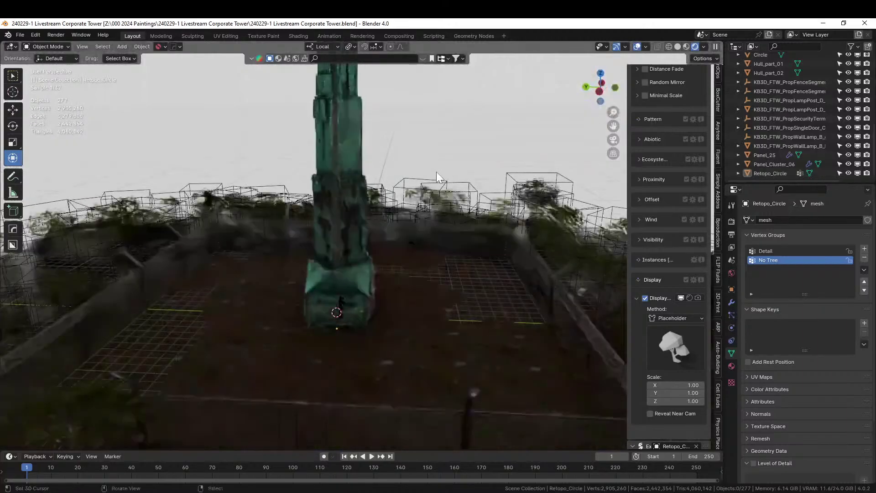
{"action": "left_click", "coordinate": [673, 50]}
{"action": "scroll", "coordinate": [418, 213], "scroll_direction": "down", "scroll_amount": 1}
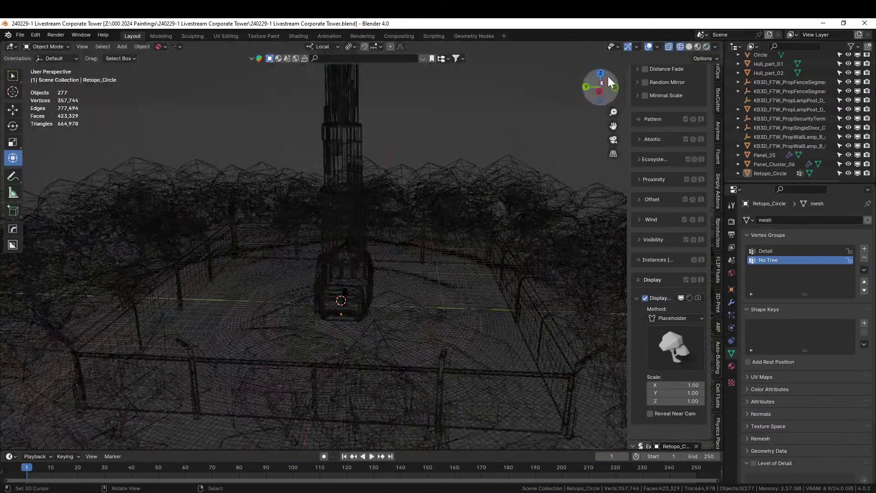
{"action": "left_click", "coordinate": [689, 46]}
{"action": "middle_click_drag", "start_coordinate": [462, 183], "coordinate": [492, 218]}
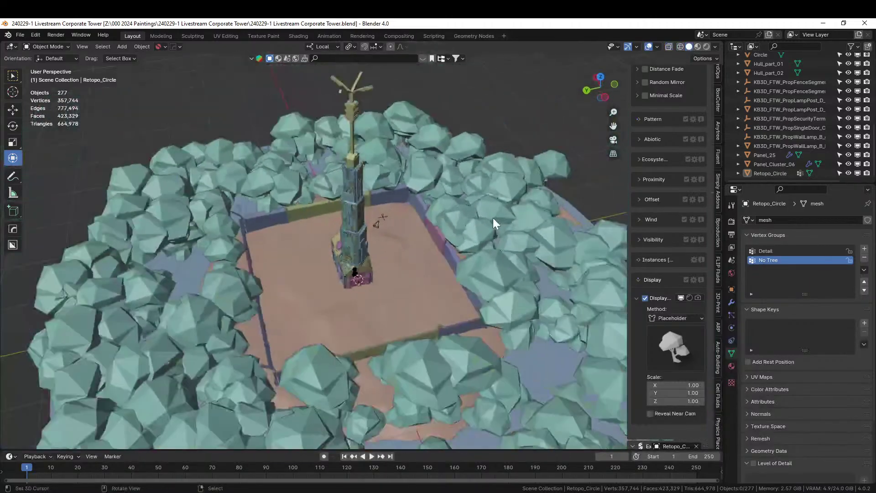
Step: Halve the tree scatter density twice, to 0.188 instances per m², and check the spacing around the fenced compound
{"action": "scroll", "coordinate": [680, 283], "scroll_direction": "up", "scroll_amount": 15}
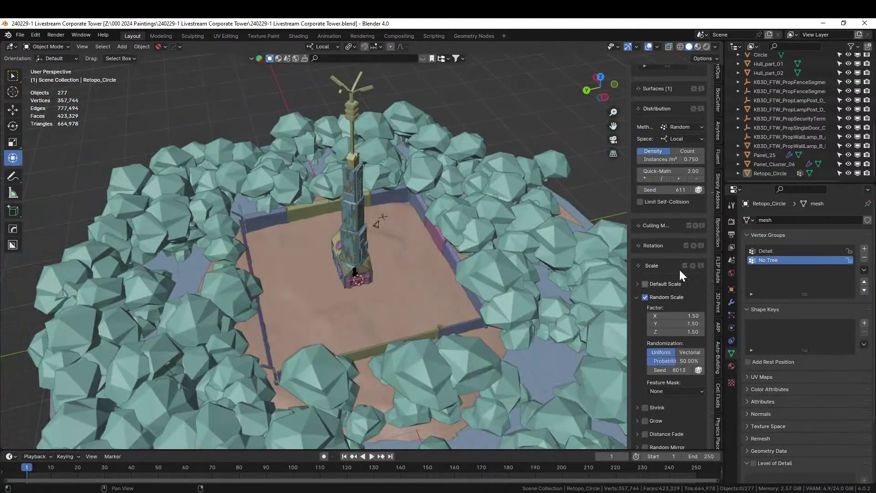
{"action": "scroll", "coordinate": [679, 272], "scroll_direction": "up", "scroll_amount": 5}
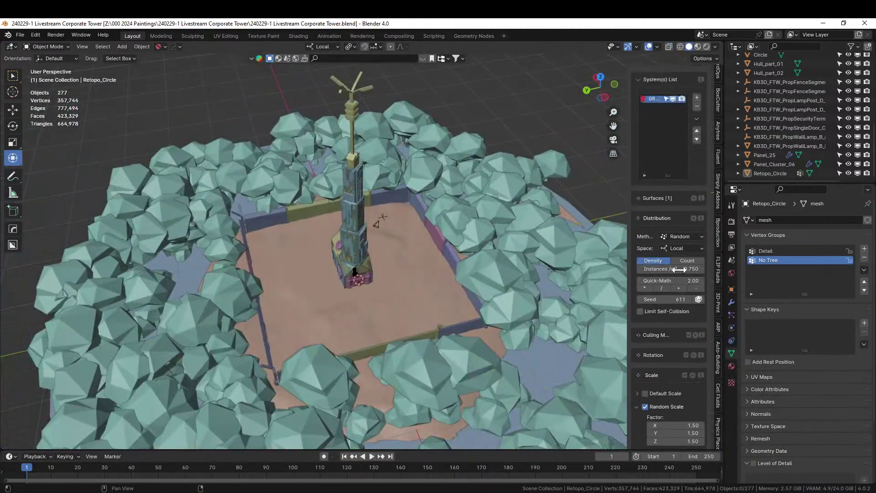
{"action": "left_click", "coordinate": [663, 287]}
{"action": "left_click", "coordinate": [663, 287]}
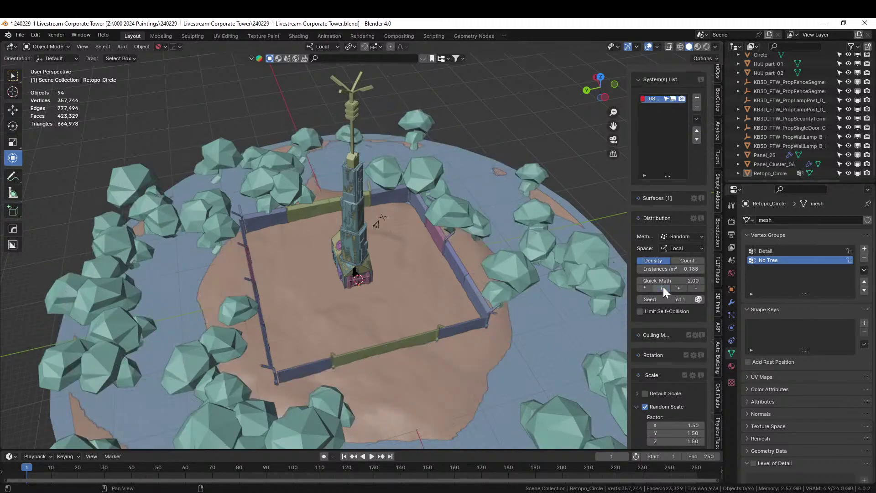
{"action": "middle_click_drag", "start_coordinate": [493, 279], "coordinate": [468, 239]}
{"action": "scroll", "coordinate": [468, 239], "scroll_direction": "up", "scroll_amount": 3}
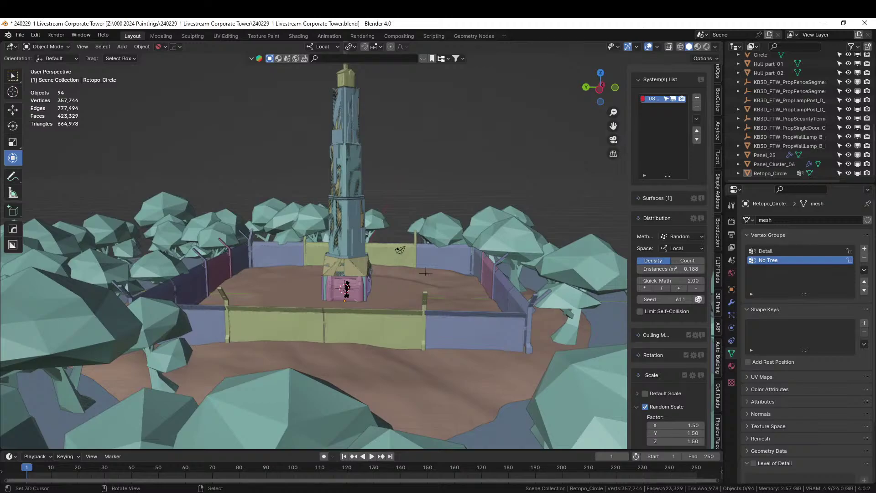
Step: Open the biome library from Biome Scatter to browse vegetation presets for the Retopo_Circle terrain
{"action": "scroll", "coordinate": [664, 332], "scroll_direction": "up", "scroll_amount": 10}
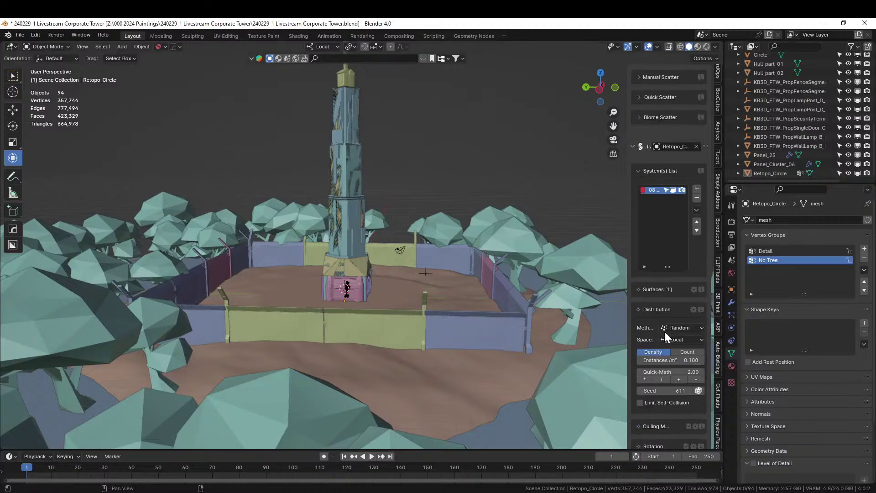
{"action": "left_click", "coordinate": [662, 226]}
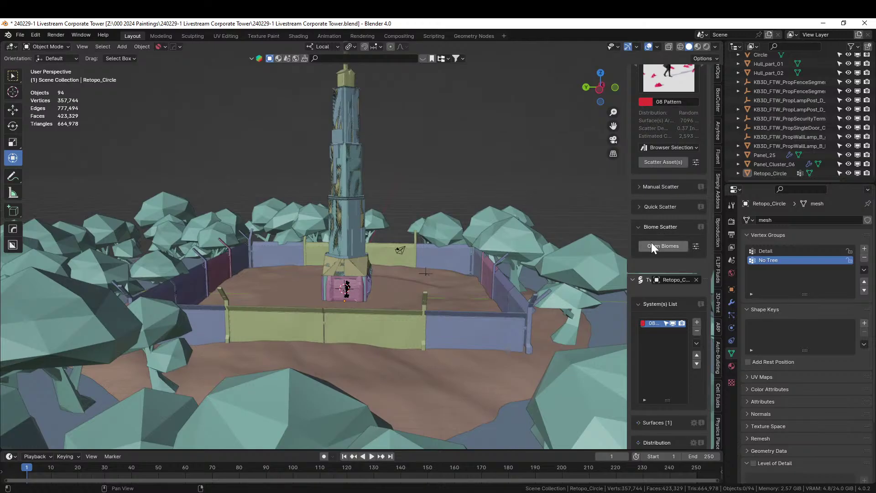
{"action": "left_click", "coordinate": [653, 246]}
{"action": "left_click", "coordinate": [181, 33]}
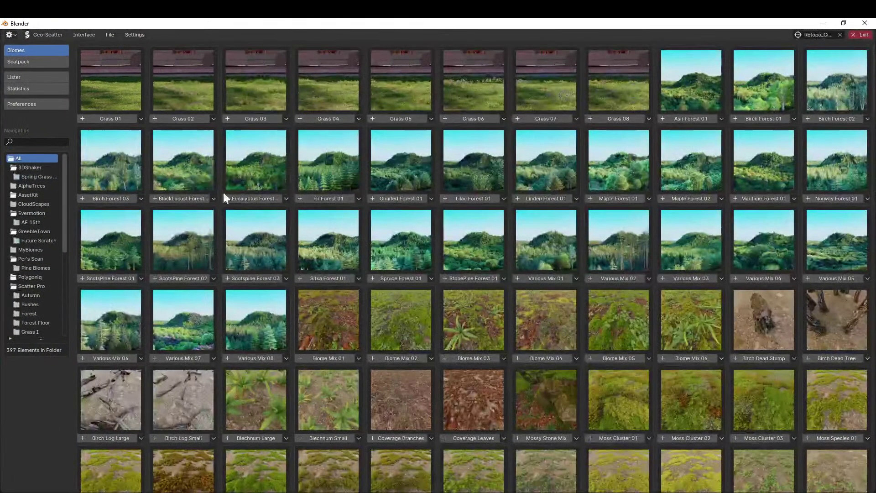
Step: Add Deciduous Biome 15 from the biome library to the terrain, accept the proposed security measures, and close the library window
{"action": "scroll", "coordinate": [482, 254], "scroll_direction": "down", "scroll_amount": 8}
{"action": "scroll", "coordinate": [484, 258], "scroll_direction": "down", "scroll_amount": 20}
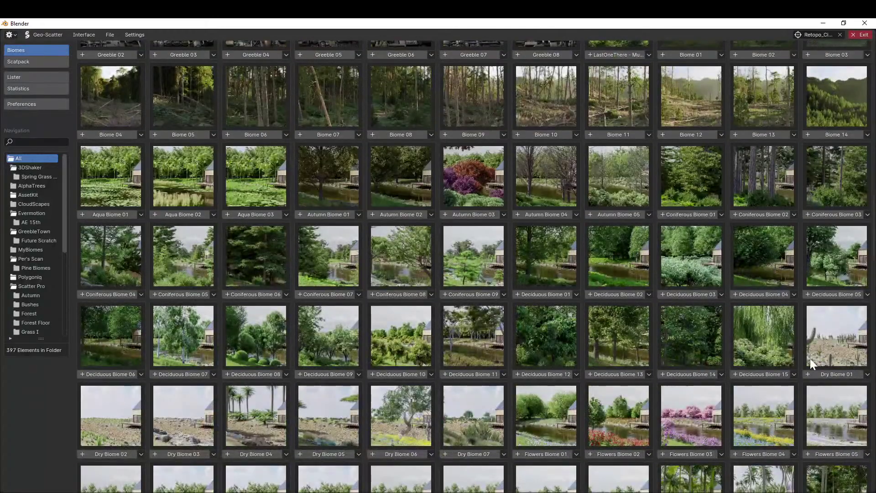
{"action": "left_click", "coordinate": [768, 374]}
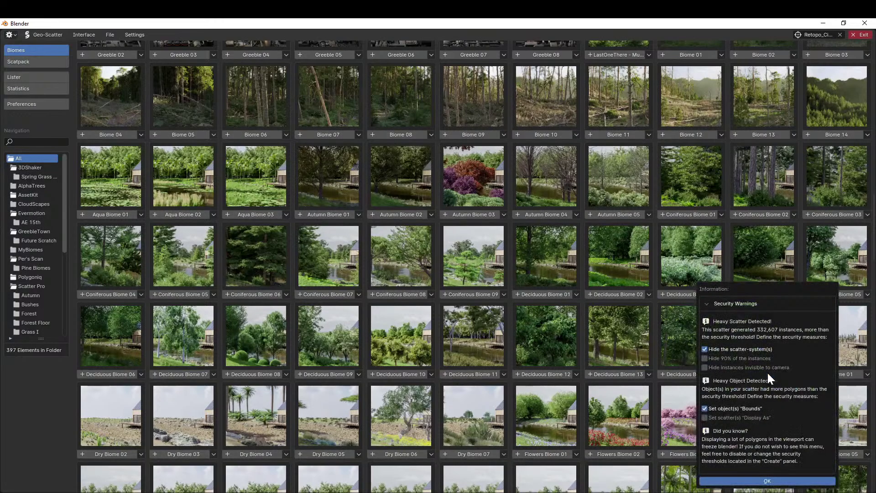
{"action": "left_click", "coordinate": [767, 482]}
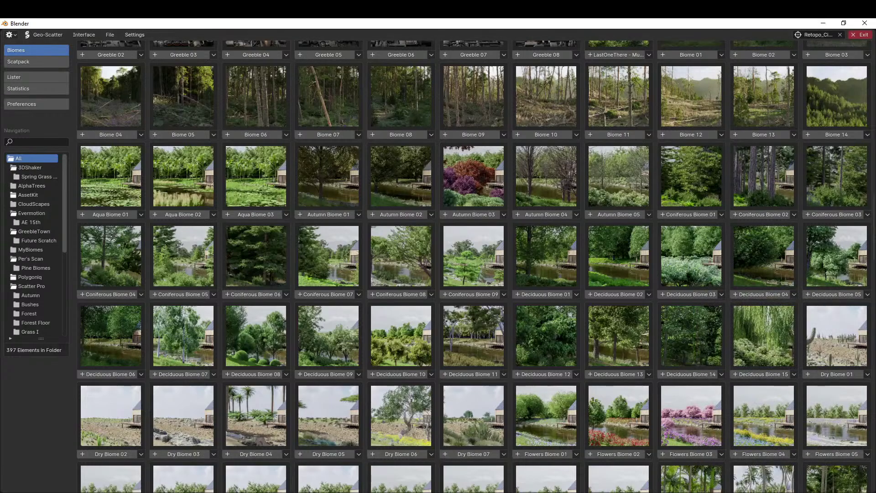
{"action": "left_click", "coordinate": [864, 22]}
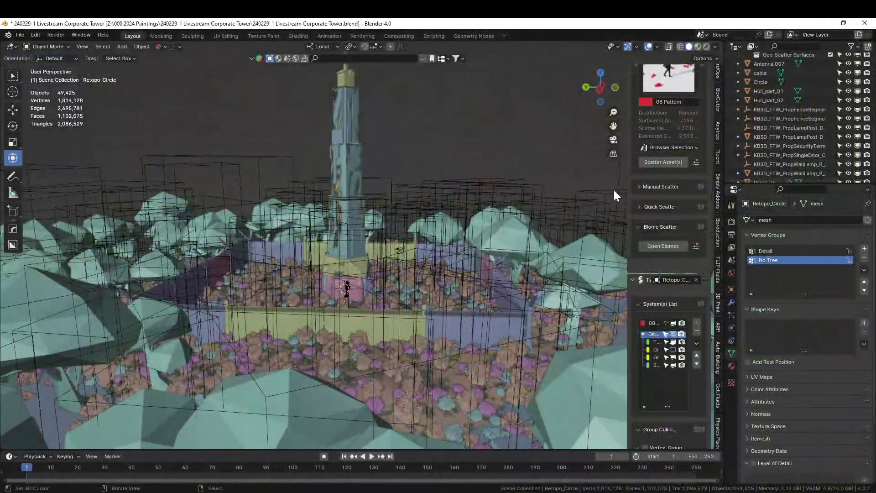
{"action": "scroll", "coordinate": [672, 440], "scroll_direction": "down", "scroll_amount": 6}
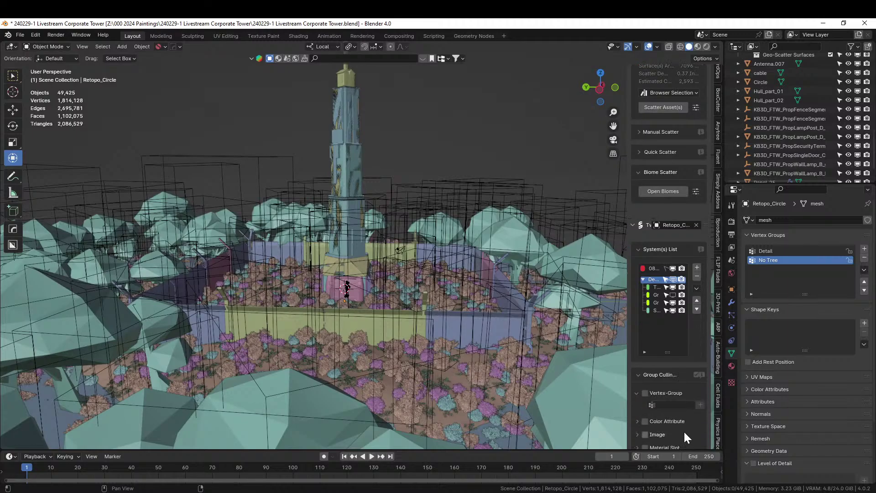
{"action": "left_click", "coordinate": [645, 338]}
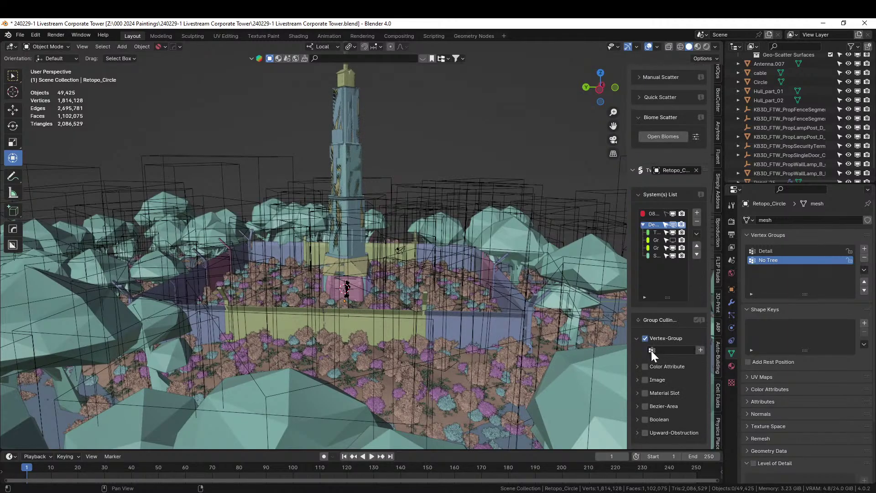
{"action": "left_click", "coordinate": [651, 349]}
{"action": "left_click", "coordinate": [645, 338]}
Step: Widen the scatter settings sidebar and enable the Upward-Obstruction group culling mask for Deciduous Biome 15
{"action": "left_click_drag", "start_coordinate": [629, 262], "coordinate": [519, 262]}
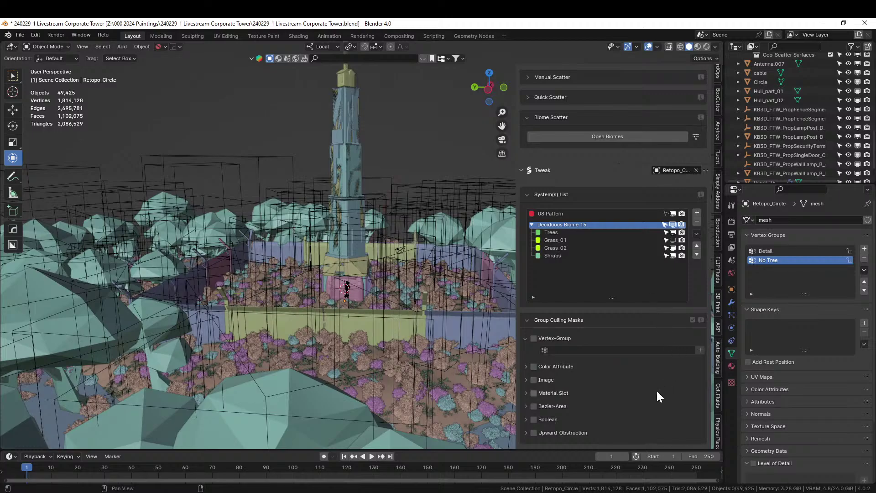
{"action": "scroll", "coordinate": [654, 391], "scroll_direction": "down", "scroll_amount": 4}
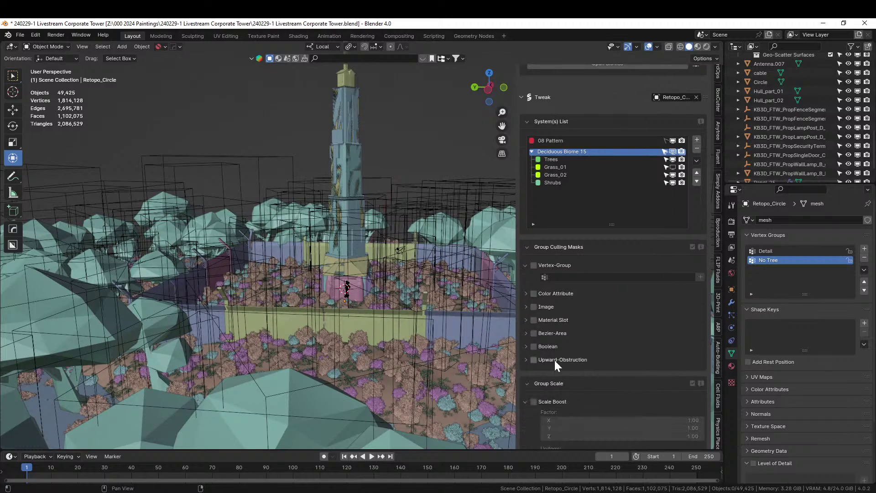
{"action": "left_click", "coordinate": [532, 359]}
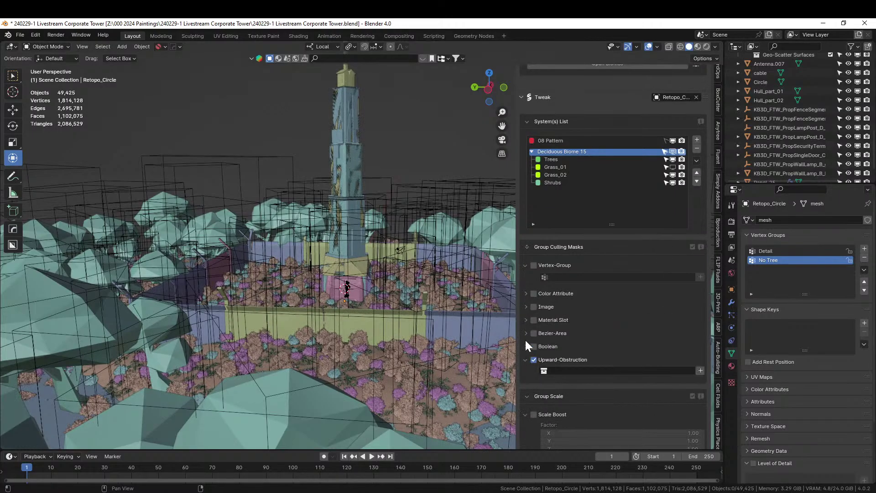
Step: Move the flat water disc around the island into a new collection named Water
{"action": "scroll", "coordinate": [433, 141], "scroll_direction": "down", "scroll_amount": 6}
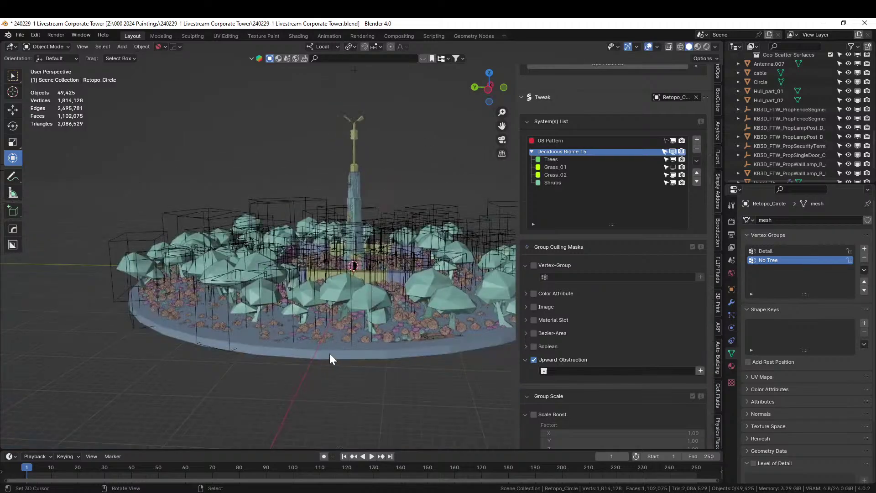
{"action": "left_click", "coordinate": [329, 353]}
{"action": "key", "text": "m"}
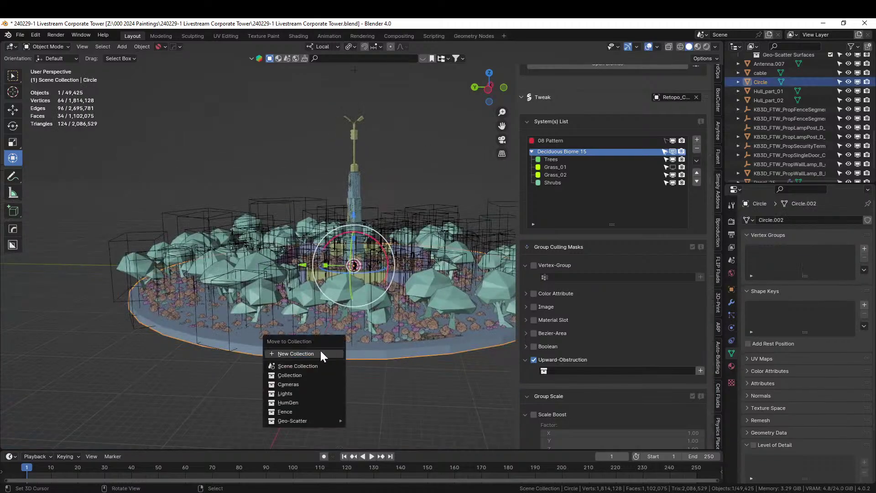
{"action": "left_click", "coordinate": [321, 354]}
{"action": "type", "text": "Water"}
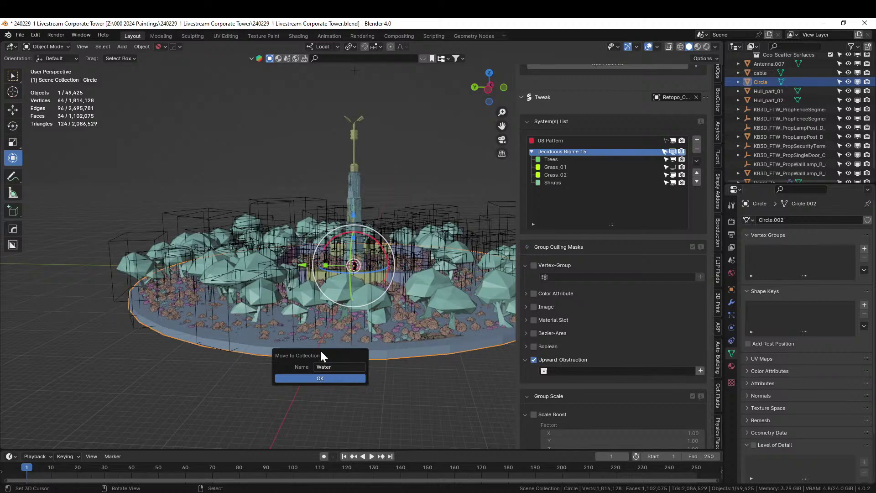
{"action": "key", "text": "Return"}
Step: Assign the Water collection as the biome group's upward-obstruction source
{"action": "left_click", "coordinate": [544, 371]}
{"action": "type", "text": "water"}
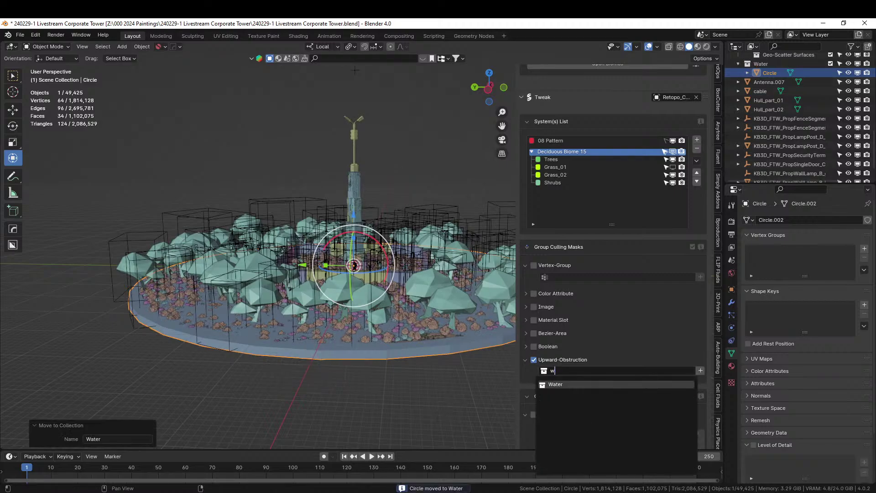
{"action": "left_click", "coordinate": [540, 387]}
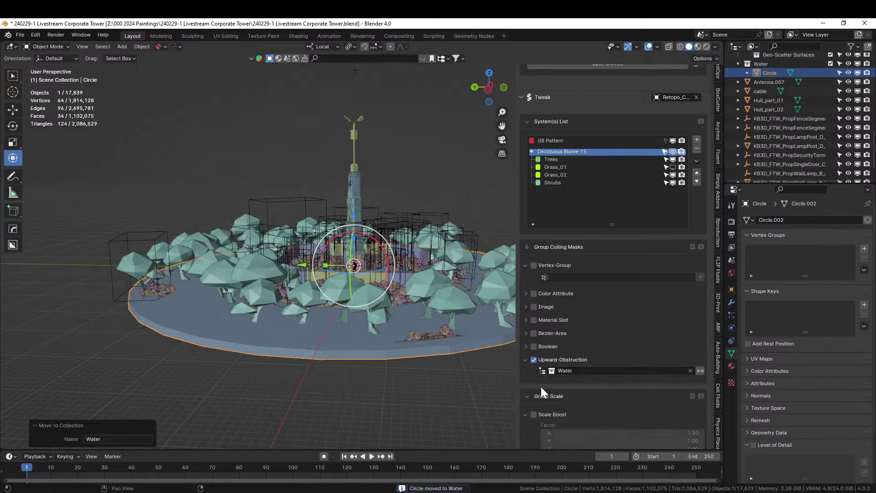
Step: Enable the vertex-group culling mask on the biome's Trees system and assign the No Tree group
{"action": "middle_click_drag", "start_coordinate": [415, 270], "coordinate": [438, 292]}
{"action": "scroll", "coordinate": [390, 342], "scroll_direction": "up", "scroll_amount": 2}
{"action": "left_click", "coordinate": [551, 159]}
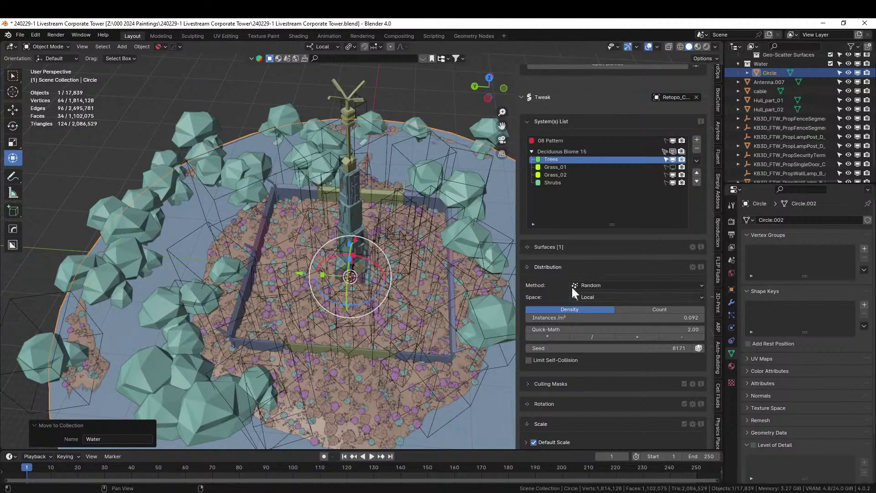
{"action": "left_click", "coordinate": [525, 384]}
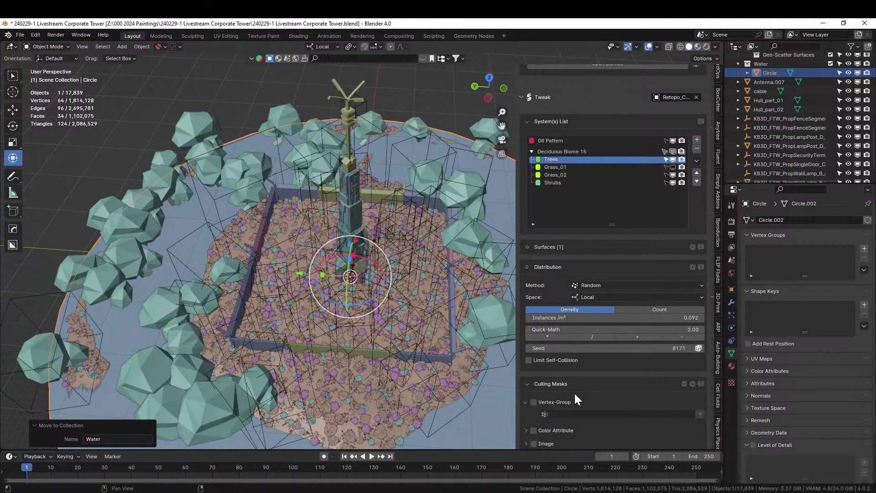
{"action": "left_click", "coordinate": [533, 401]}
{"action": "left_click", "coordinate": [544, 413]}
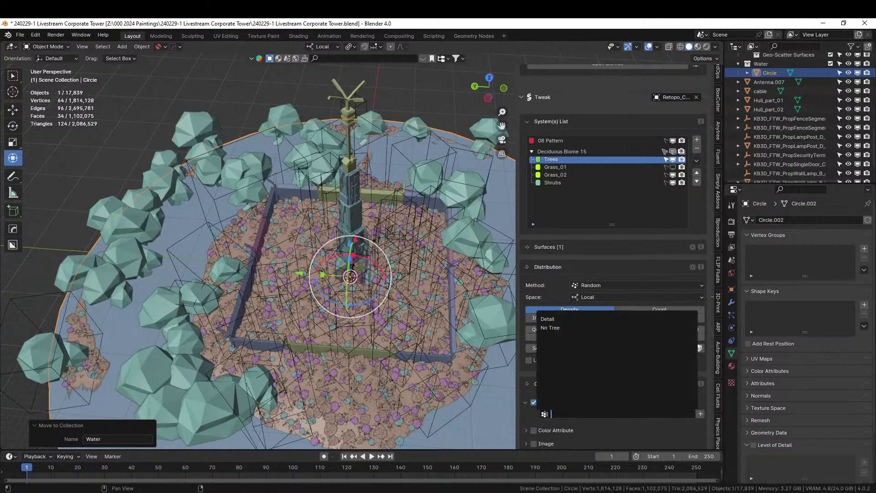
{"action": "left_click", "coordinate": [554, 328]}
Step: Move the tower's main body into a new collection named Building
{"action": "middle_click_drag", "start_coordinate": [489, 327], "coordinate": [396, 301]}
{"action": "scroll", "coordinate": [463, 322], "scroll_direction": "up", "scroll_amount": 7}
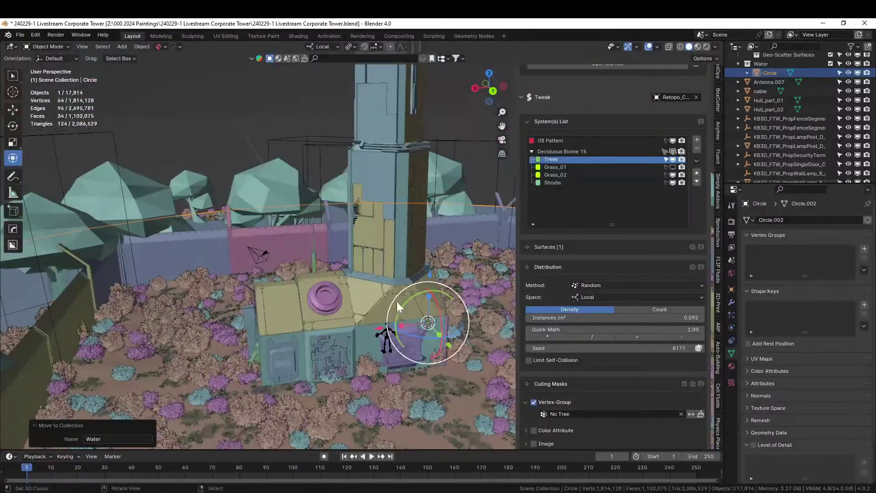
{"action": "left_click", "coordinate": [304, 338]}
{"action": "key", "text": "m"}
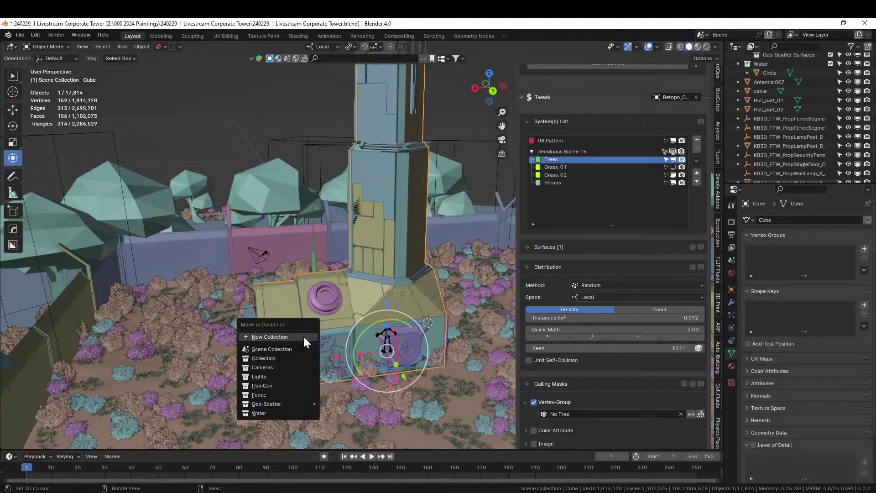
{"action": "left_click", "coordinate": [303, 335]}
{"action": "type", "text": "Building"}
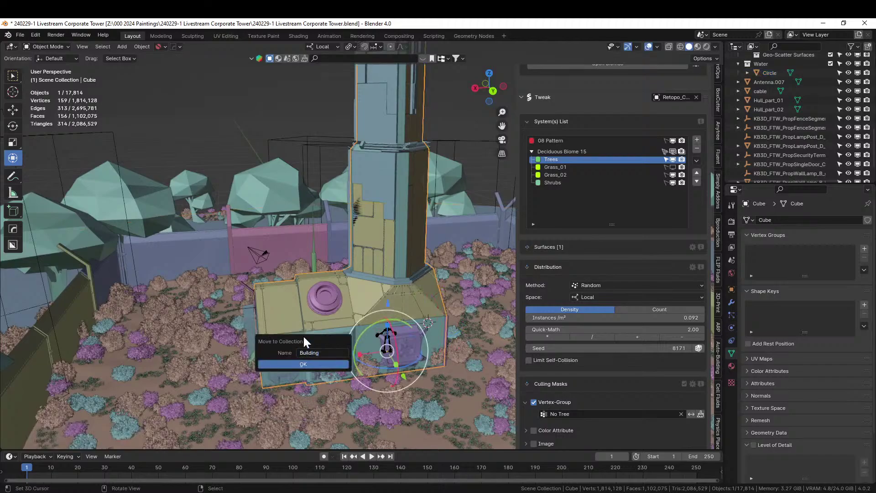
{"action": "key", "text": "Return"}
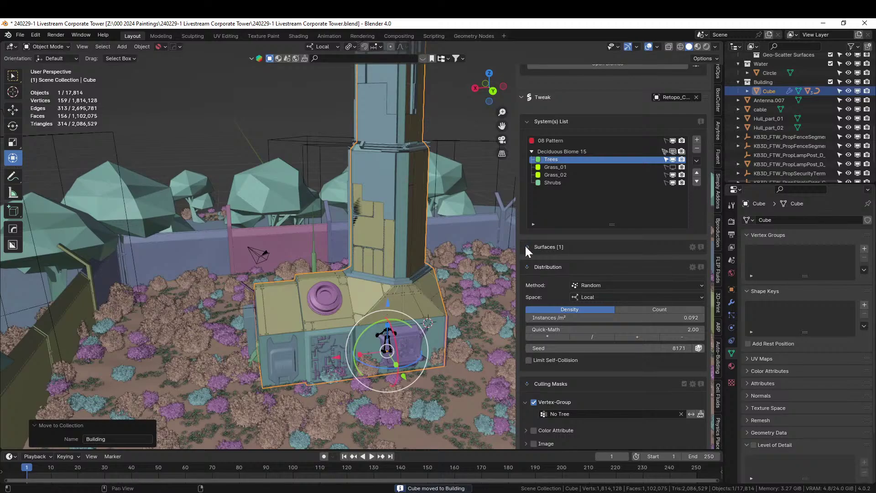
Step: Enable Object Repel 1 in the Shrubs system's proximity settings and set the Building collection as its colliders
{"action": "left_click", "coordinate": [554, 183]}
{"action": "scroll", "coordinate": [589, 389], "scroll_direction": "down", "scroll_amount": 7}
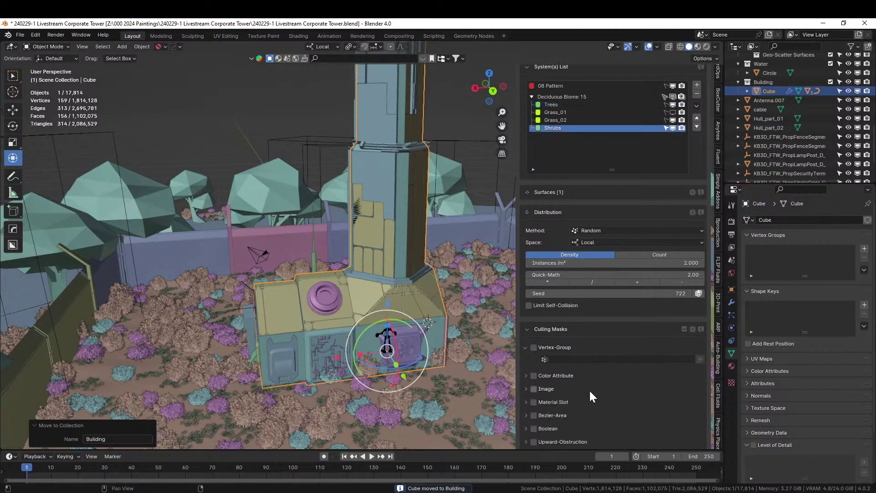
{"action": "scroll", "coordinate": [589, 392], "scroll_direction": "down", "scroll_amount": 15}
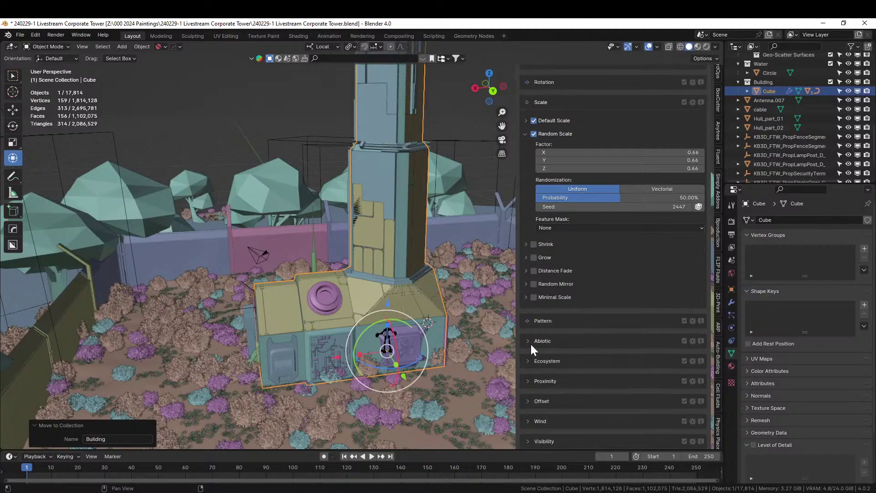
{"action": "left_click", "coordinate": [529, 380]}
{"action": "left_click", "coordinate": [532, 398]}
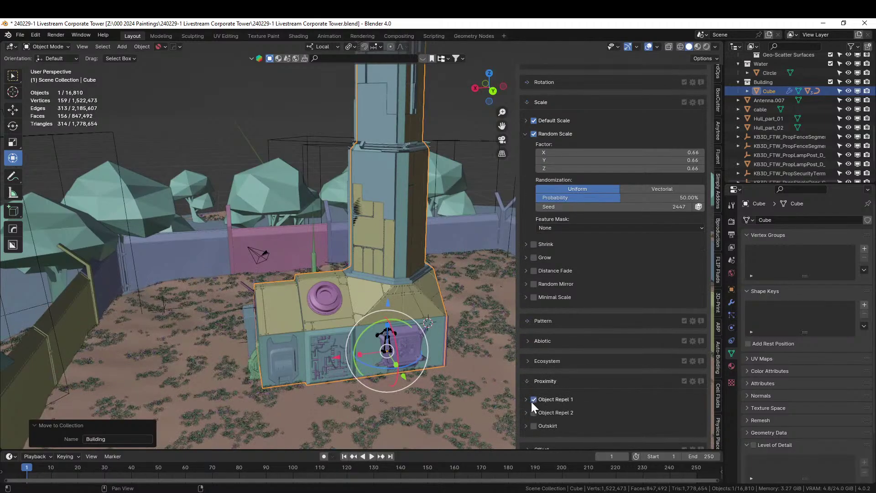
{"action": "left_click", "coordinate": [536, 402]}
{"action": "left_click", "coordinate": [546, 420]}
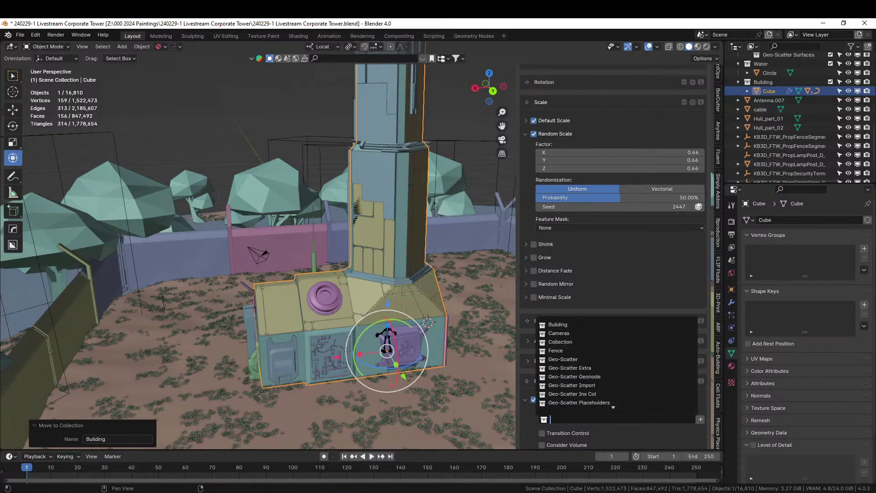
{"action": "type", "text": "build"}
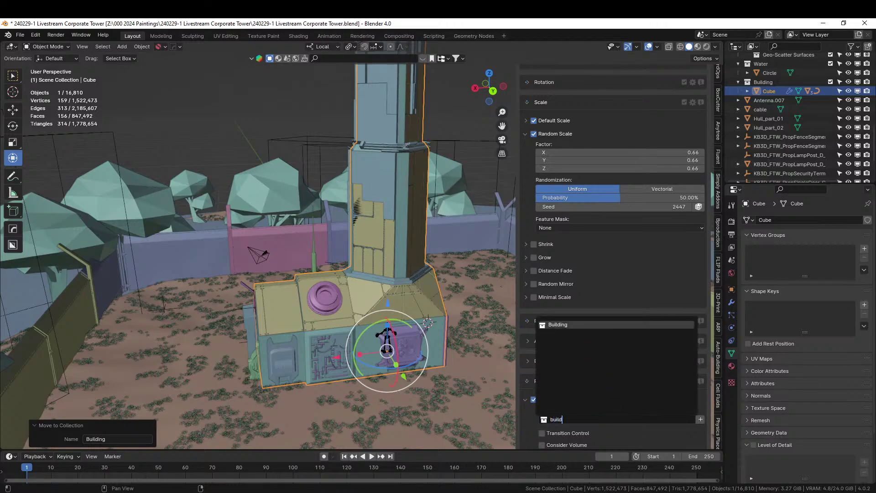
{"action": "left_click", "coordinate": [553, 324]}
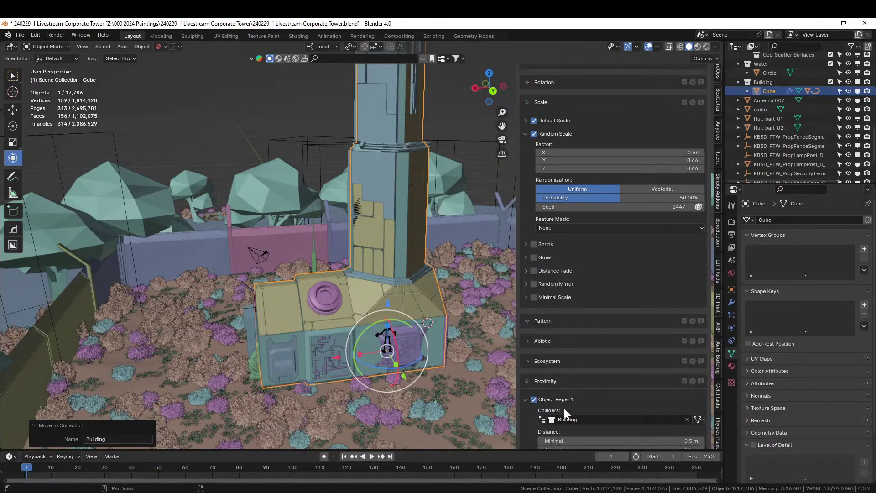
Step: Set the minimal distance of the Shrubs' Object Repel 1 to 2 m
{"action": "scroll", "coordinate": [592, 431], "scroll_direction": "down", "scroll_amount": 1}
{"action": "left_click", "coordinate": [607, 423]}
{"action": "type", "text": "2"}
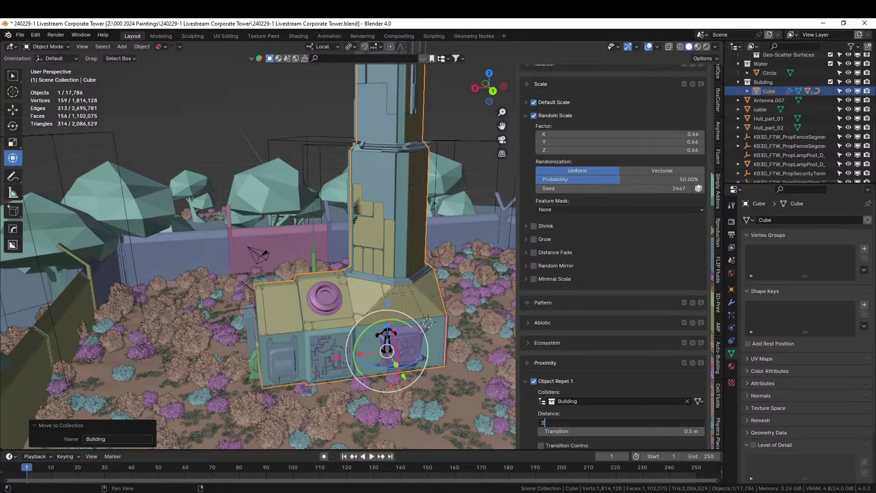
{"action": "key", "text": "Return"}
Step: Locate the fence segments in the outliner and nest the Fence collection inside the Building collection
{"action": "middle_click_drag", "start_coordinate": [286, 333], "coordinate": [172, 379]}
{"action": "scroll", "coordinate": [171, 378], "scroll_direction": "down", "scroll_amount": 5}
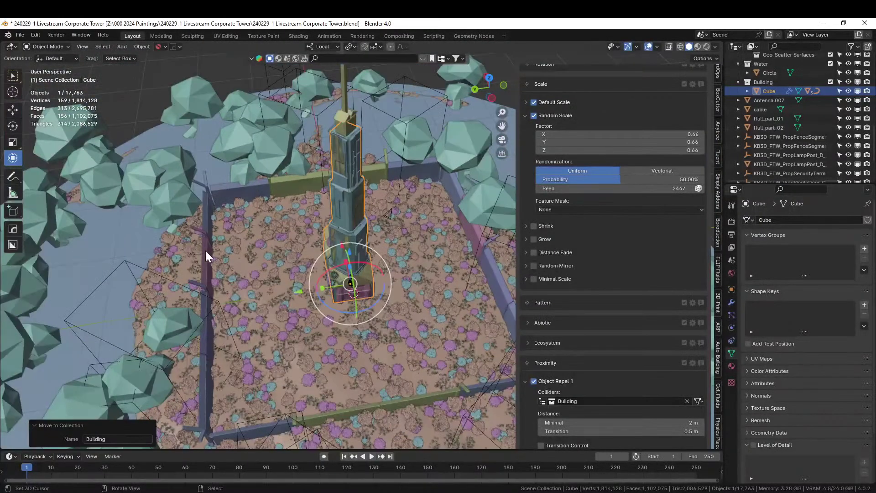
{"action": "left_click", "coordinate": [205, 250]}
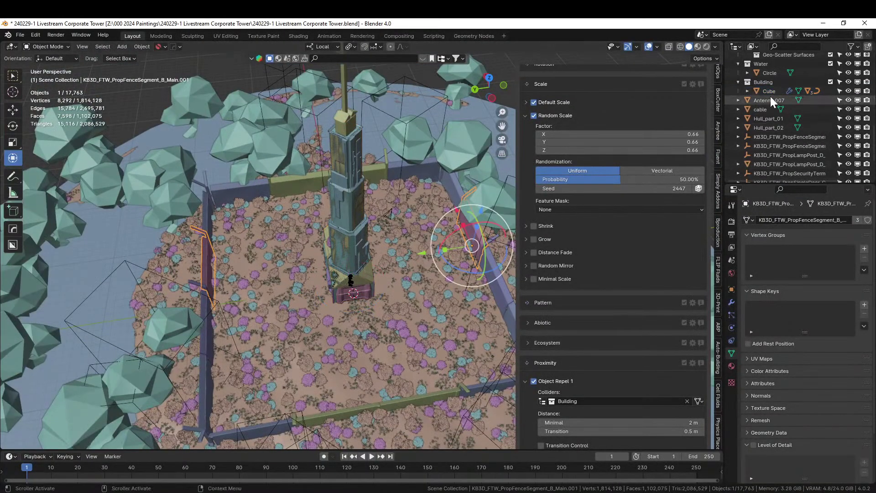
{"action": "key", "text": "KP_Decimal"}
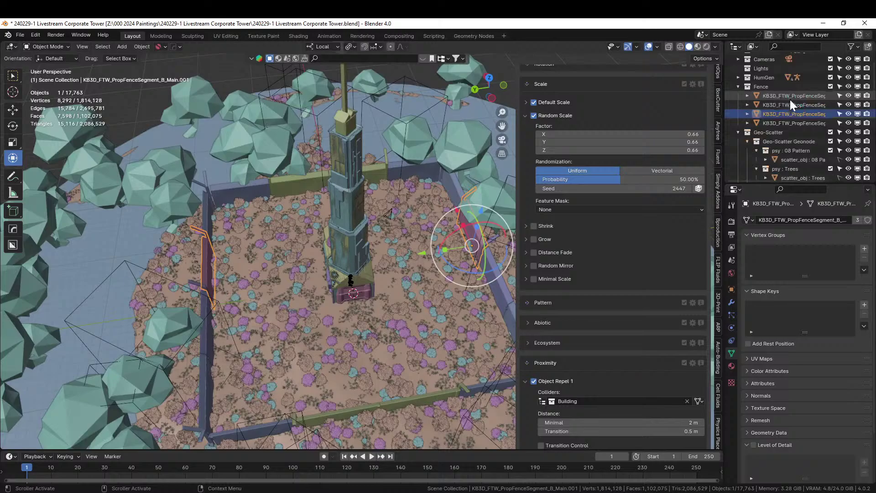
{"action": "left_click", "coordinate": [738, 132]}
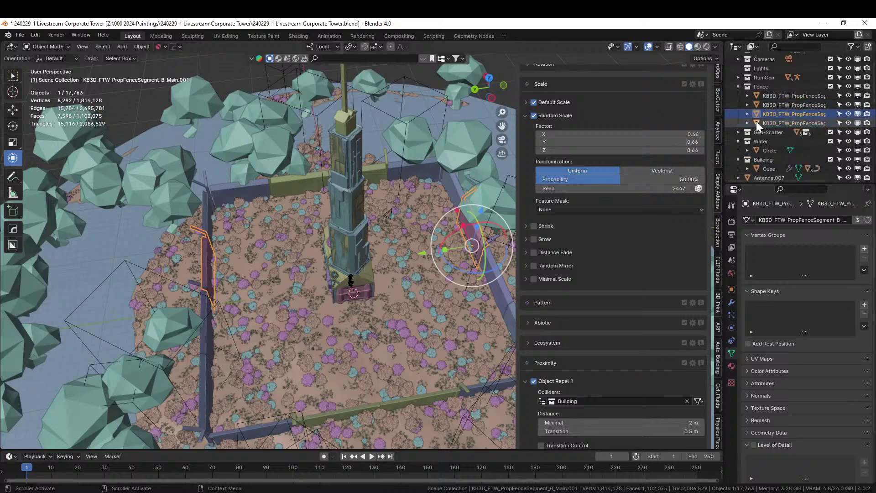
{"action": "left_click", "coordinate": [739, 87]}
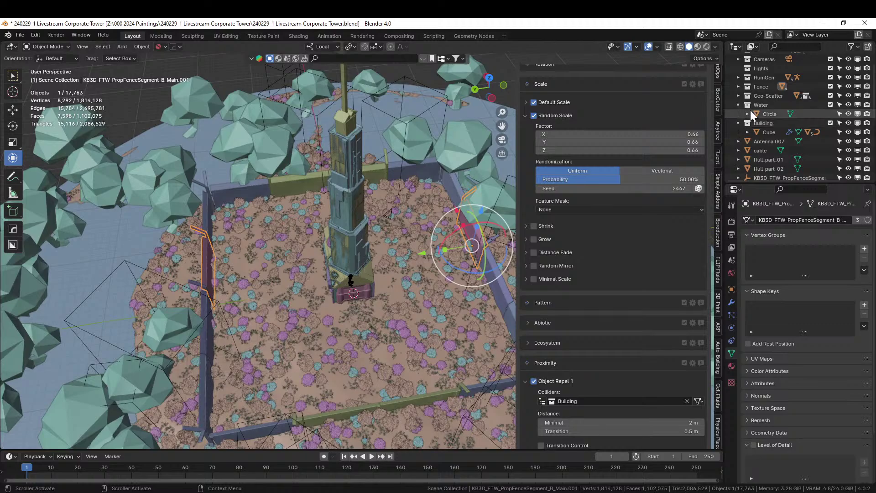
{"action": "left_click_drag", "start_coordinate": [767, 86], "coordinate": [771, 131]}
Step: Check the shrub spacing around the tower and fence, and save the file
{"action": "middle_click_drag", "start_coordinate": [384, 334], "coordinate": [394, 314]}
{"action": "scroll", "coordinate": [363, 291], "scroll_direction": "up", "scroll_amount": 2}
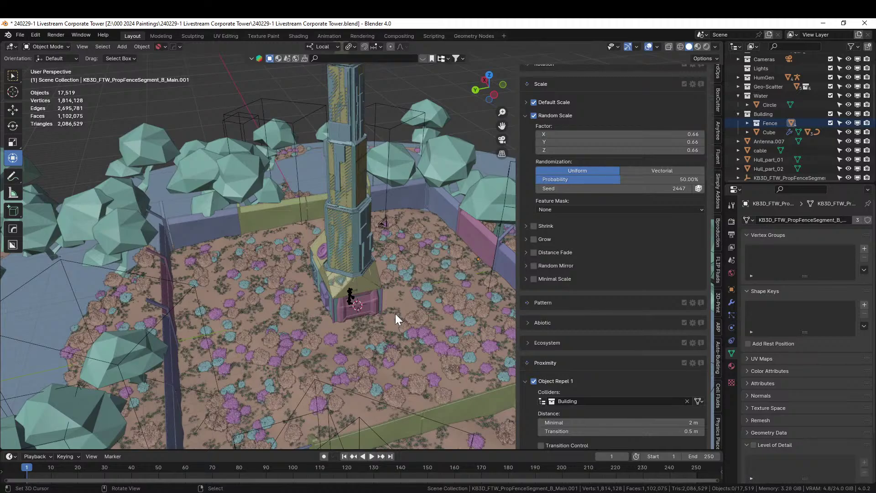
{"action": "middle_click_drag", "start_coordinate": [390, 313], "coordinate": [560, 267]}
{"action": "key", "text": "ctrl+s"}
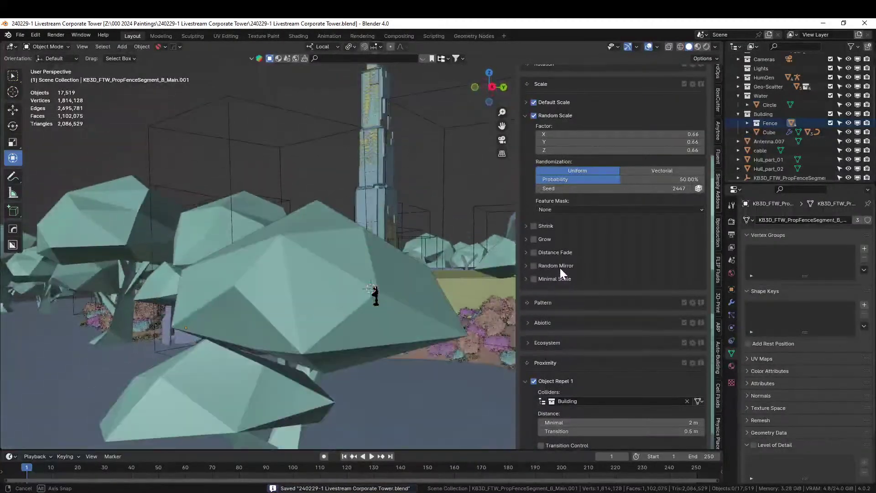
Step: Frame the tower above the fence and foreground shrubs from a low angle, and align the scene camera to that view
{"action": "scroll", "coordinate": [560, 264], "scroll_direction": "up", "scroll_amount": 2}
{"action": "scroll", "coordinate": [423, 278], "scroll_direction": "up", "scroll_amount": 2}
{"action": "middle_click_drag", "start_coordinate": [423, 278], "coordinate": [370, 318], "text": "shift"}
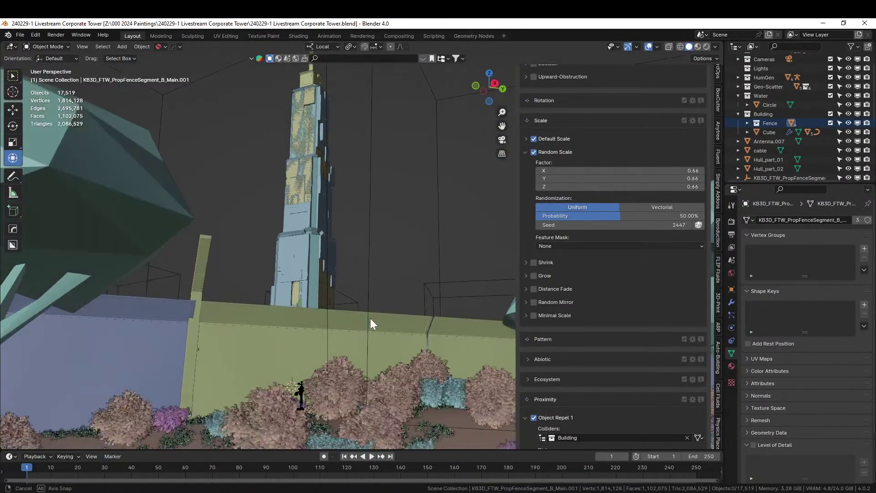
{"action": "key", "text": "ctrl+alt+KP_0"}
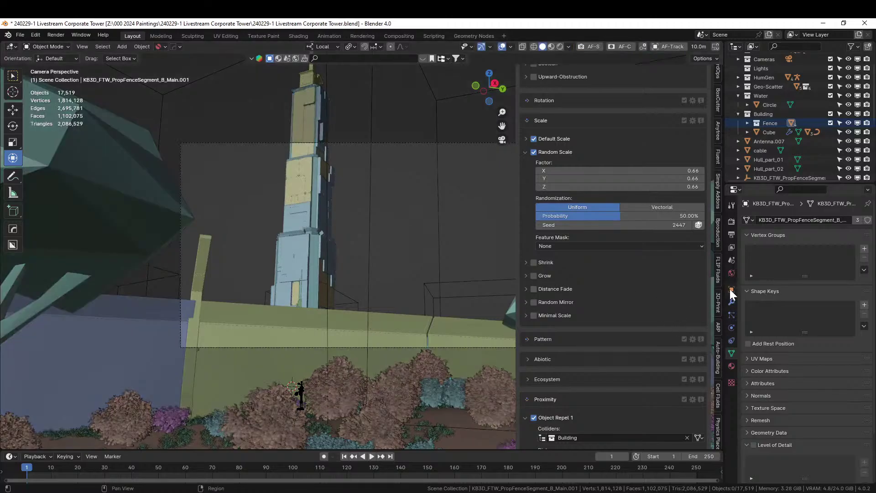
Step: Apply the arri alexa 65 camera preset and the cooke 50mm anamorphic lens preset to the camera
{"action": "scroll", "coordinate": [721, 135], "scroll_direction": "up", "scroll_amount": 10}
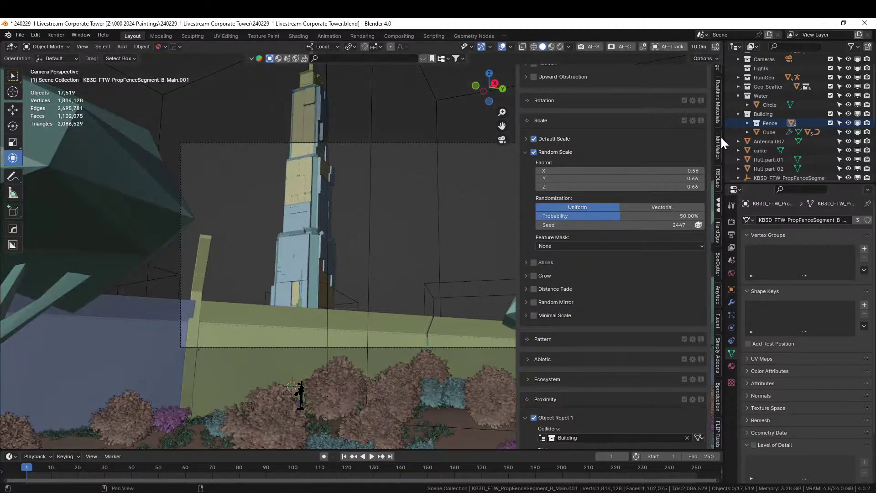
{"action": "left_click", "coordinate": [718, 143]}
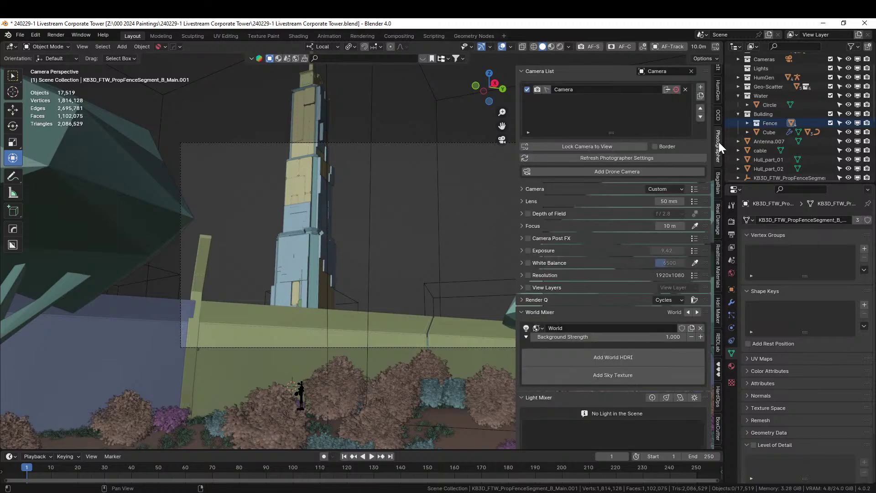
{"action": "left_click", "coordinate": [693, 189]}
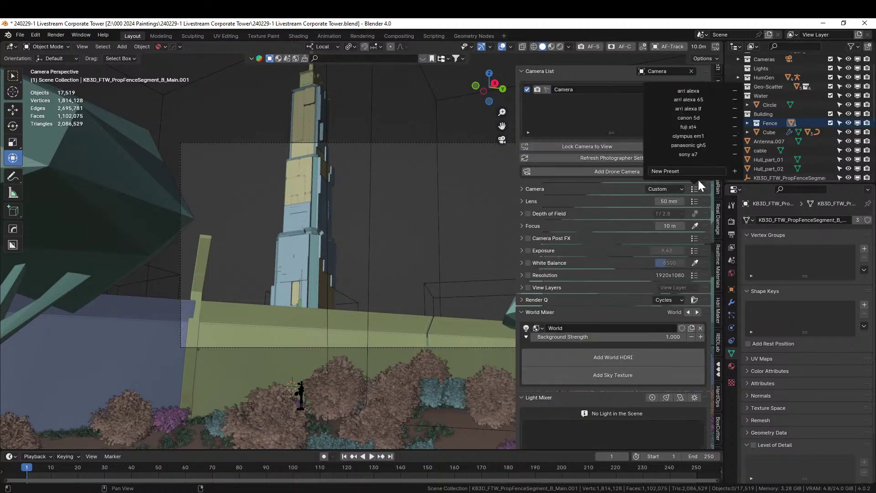
{"action": "left_click", "coordinate": [714, 99]}
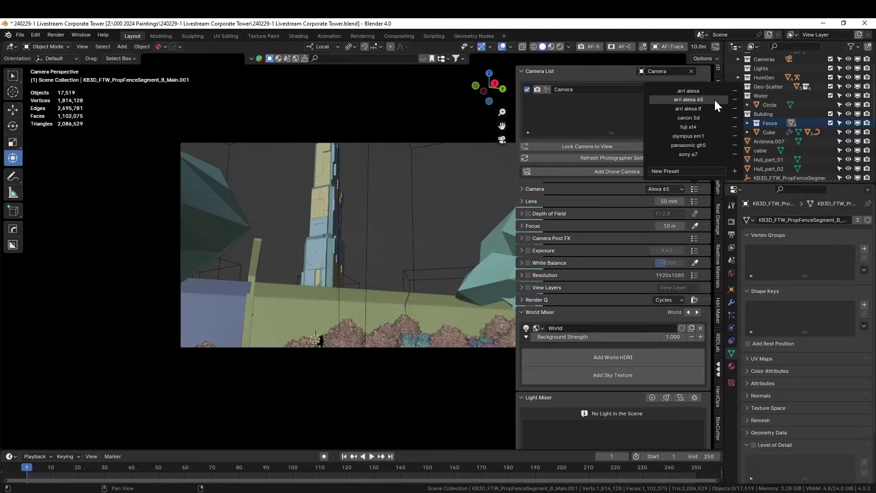
{"action": "left_click", "coordinate": [694, 202]}
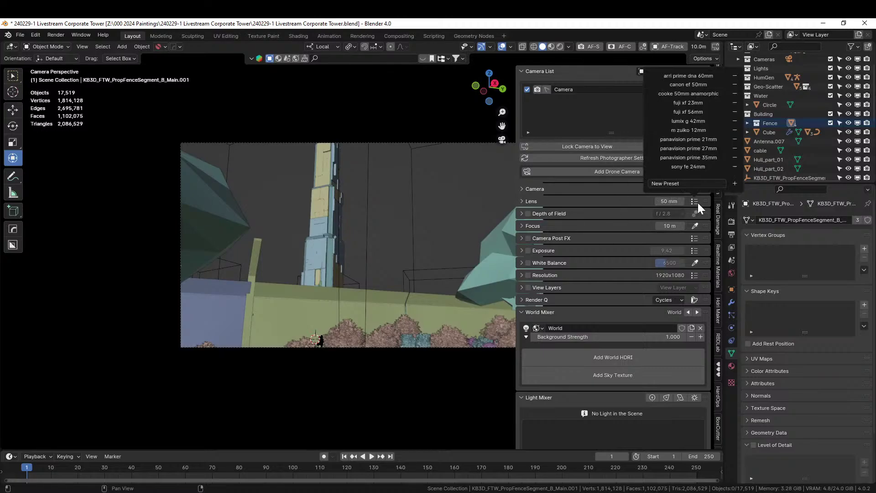
{"action": "left_click", "coordinate": [702, 94]}
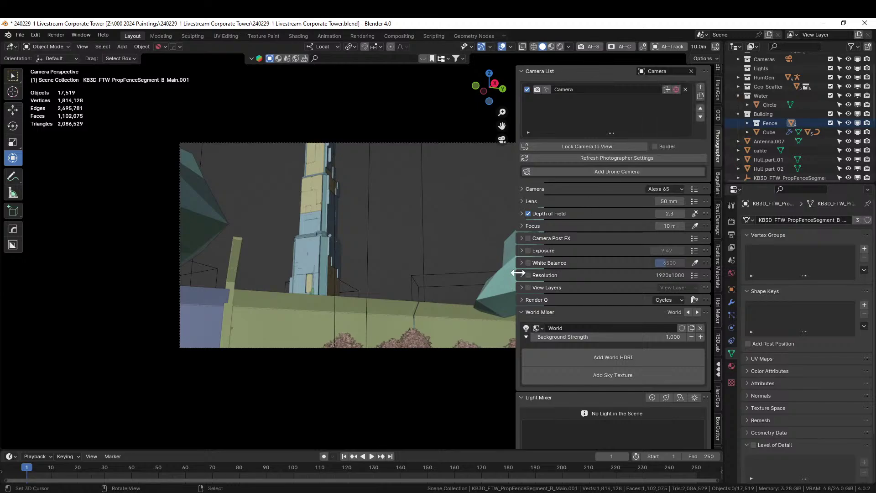
Step: Apply the 2550x1068 resolution preset to the camera and set its focal length to 28 mm
{"action": "left_click", "coordinate": [691, 275]}
{"action": "left_click", "coordinate": [705, 141]}
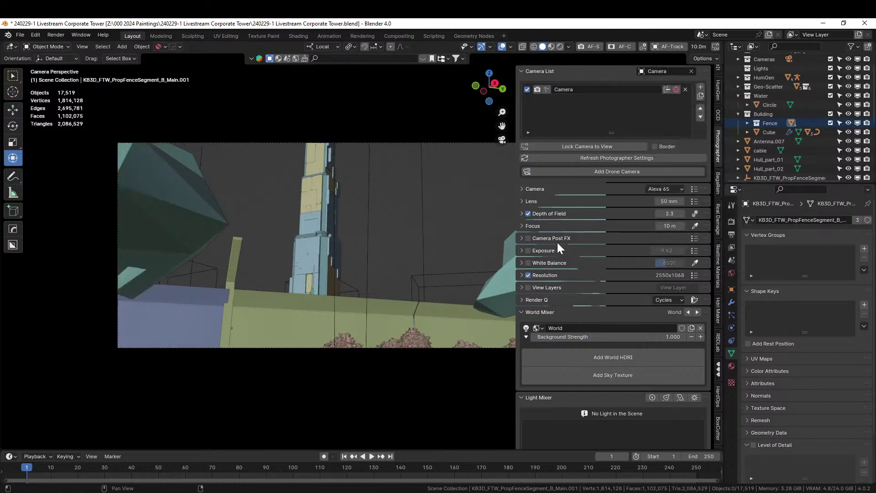
{"action": "left_click", "coordinate": [668, 201]}
{"action": "type", "text": "28"}
{"action": "key", "text": "Return"}
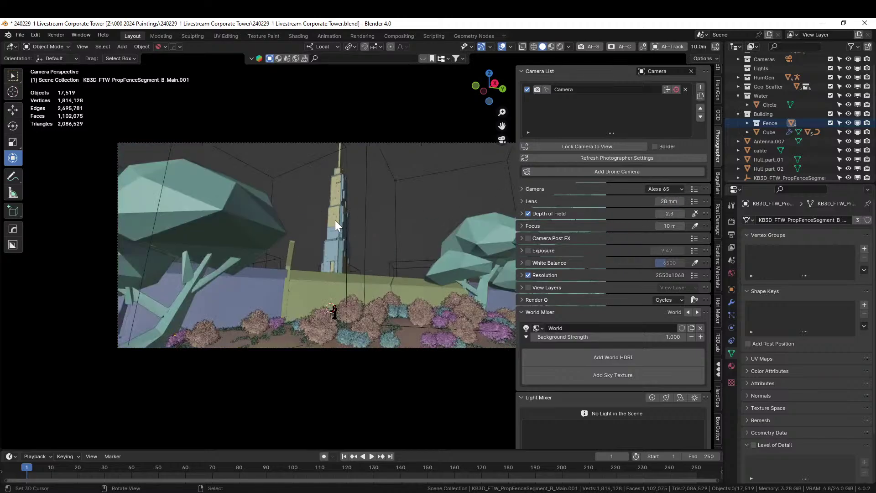
Step: Move the camera back and up with walk navigation until the whole tower, its antenna and the surrounding trees fit the frame
{"action": "key", "text": "shift+grave"}
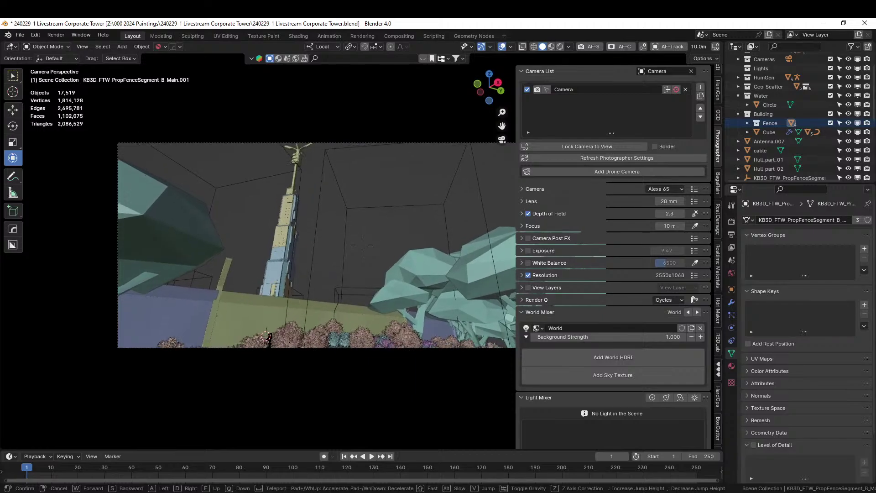
{"action": "key", "text": "s"}
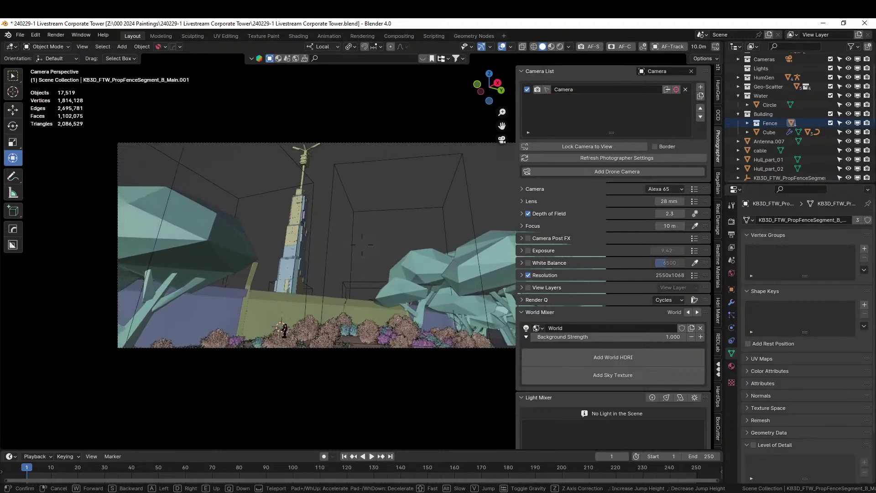
{"action": "key", "text": "s"}
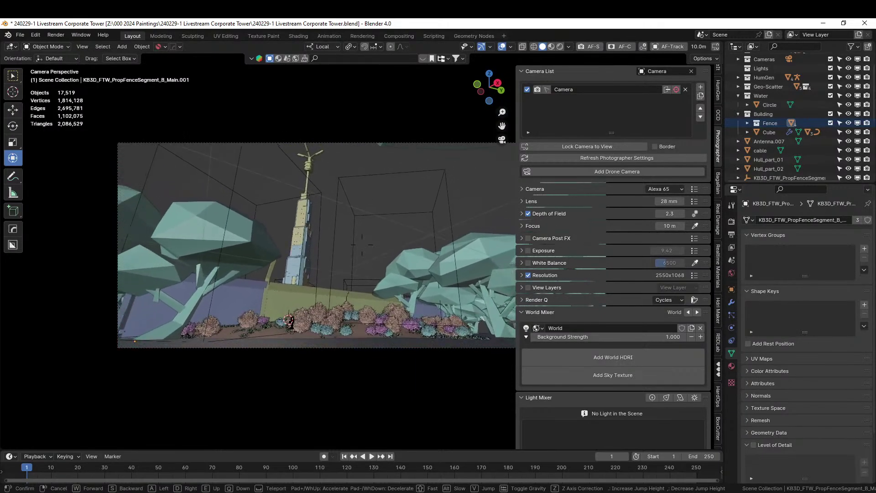
{"action": "key", "text": "s"}
{"action": "key", "text": "w"}
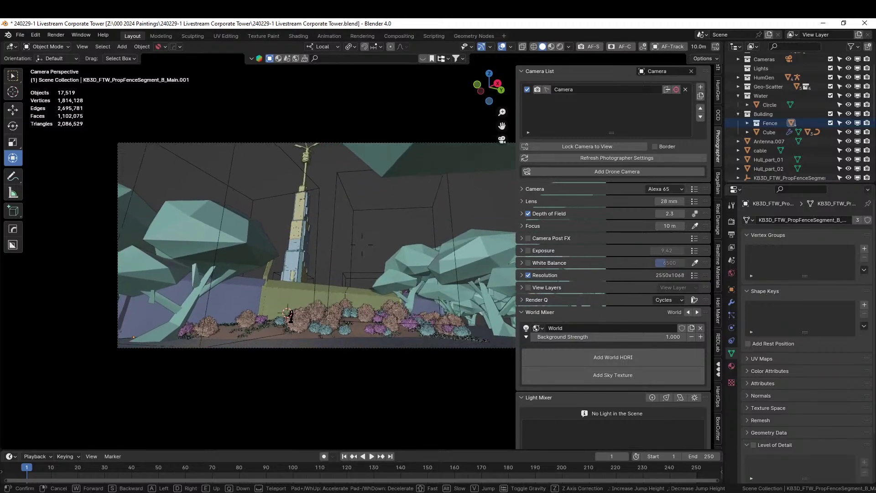
{"action": "key", "text": "w"}
{"action": "key", "text": "s"}
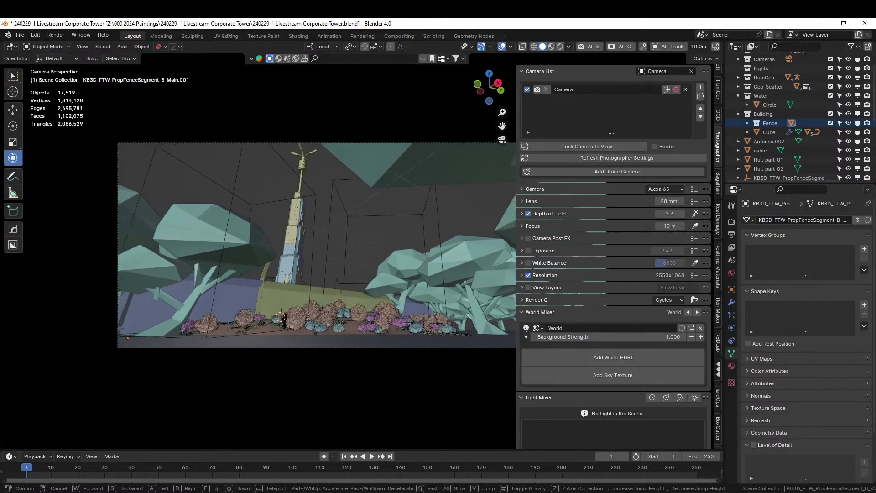
{"action": "key", "text": "s"}
{"action": "key", "text": "e"}
{"action": "key", "text": "w"}
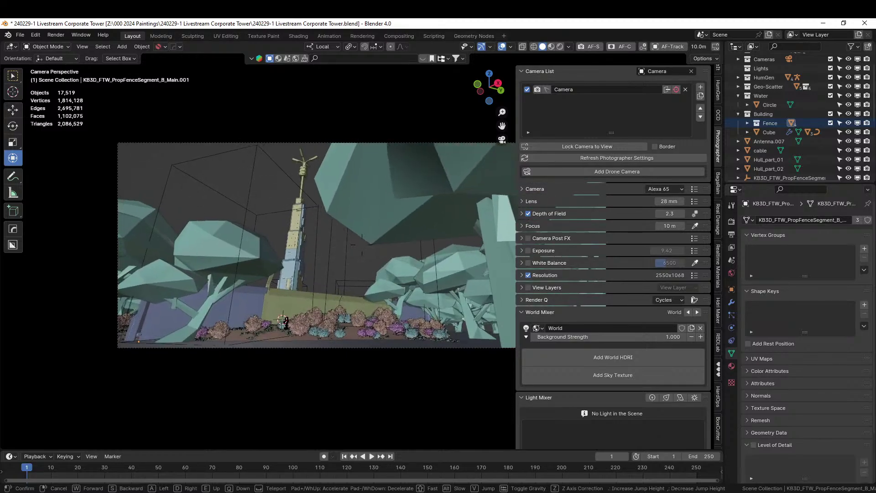
{"action": "left_click", "coordinate": [346, 227]}
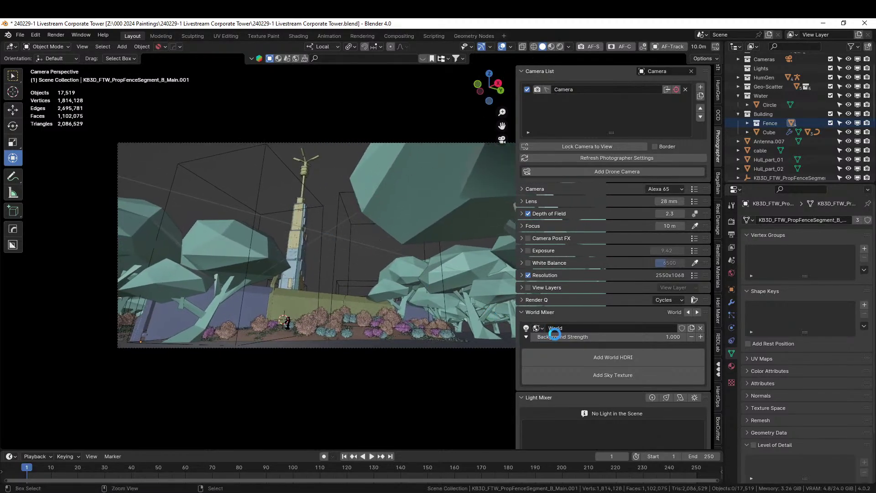
Step: Set the camera focus distance by sampling the antenna atop the tower, and preview the shot in rendered shading
{"action": "left_click", "coordinate": [694, 226]}
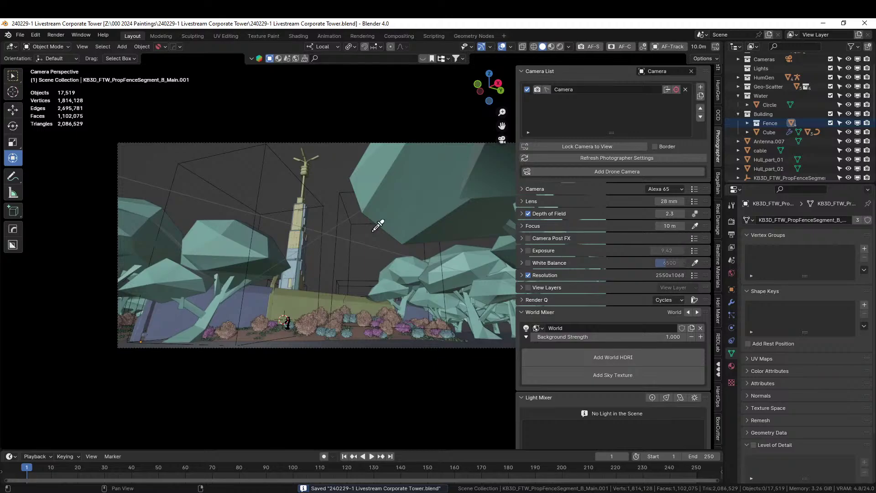
{"action": "left_click", "coordinate": [305, 172]}
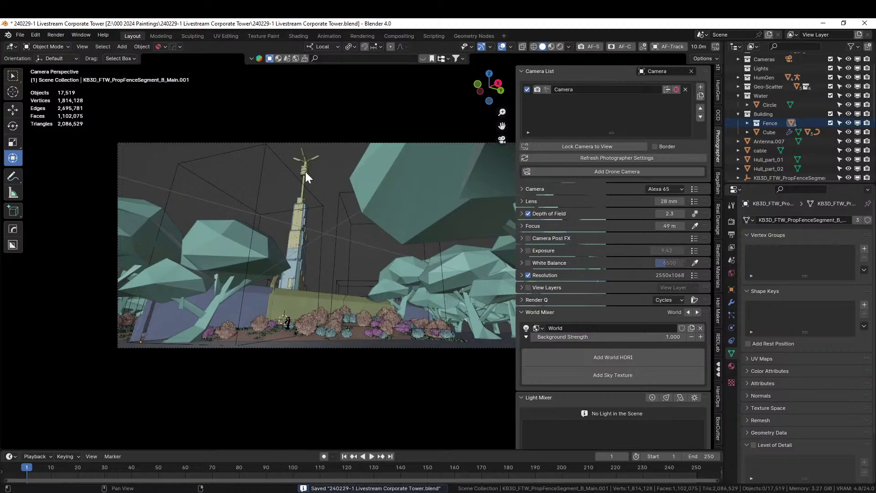
{"action": "left_click", "coordinate": [556, 46]}
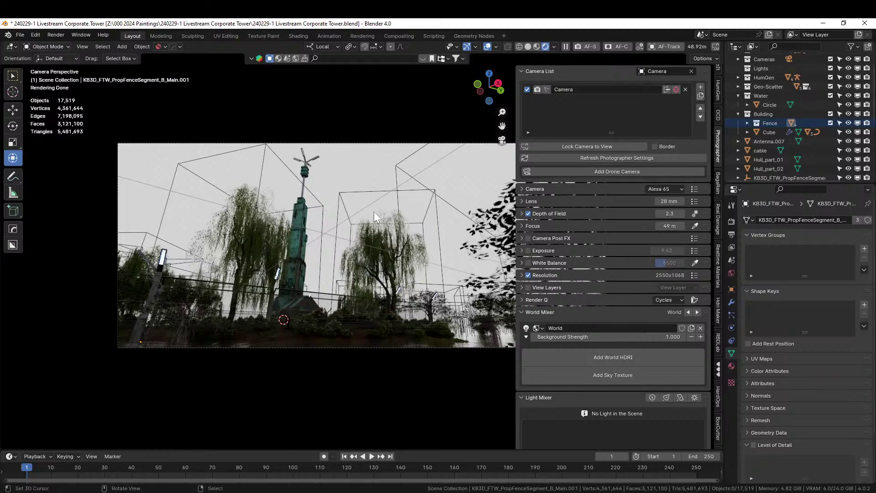
Step: Look over the whole island from outside the camera, returning to solid shading for an overhead view
{"action": "middle_click_drag", "start_coordinate": [437, 248], "coordinate": [442, 283]}
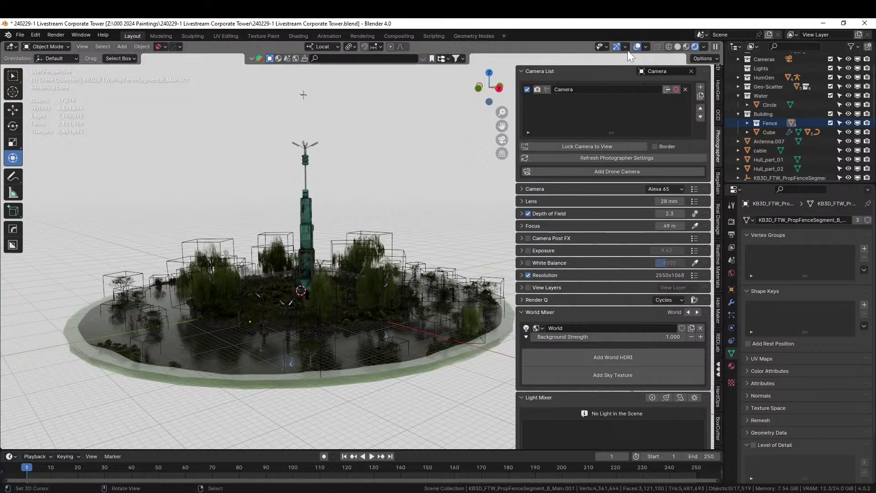
{"action": "left_click", "coordinate": [677, 47]}
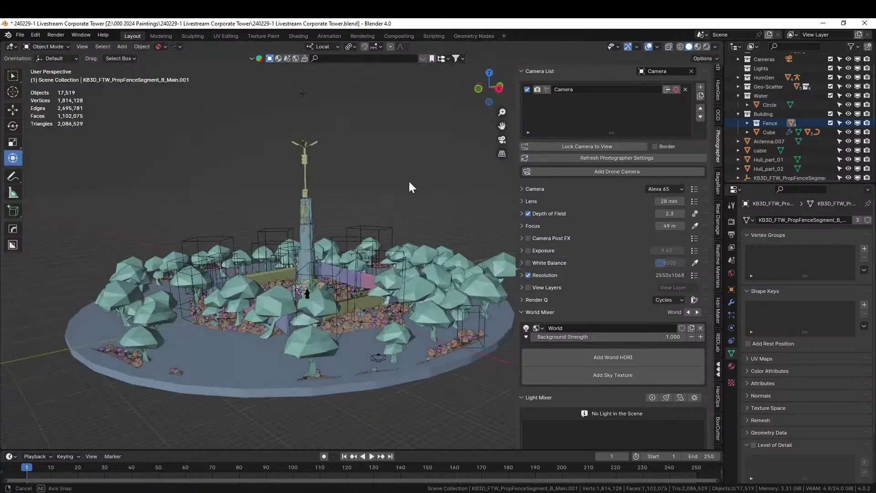
{"action": "middle_click_drag", "start_coordinate": [408, 179], "coordinate": [403, 238]}
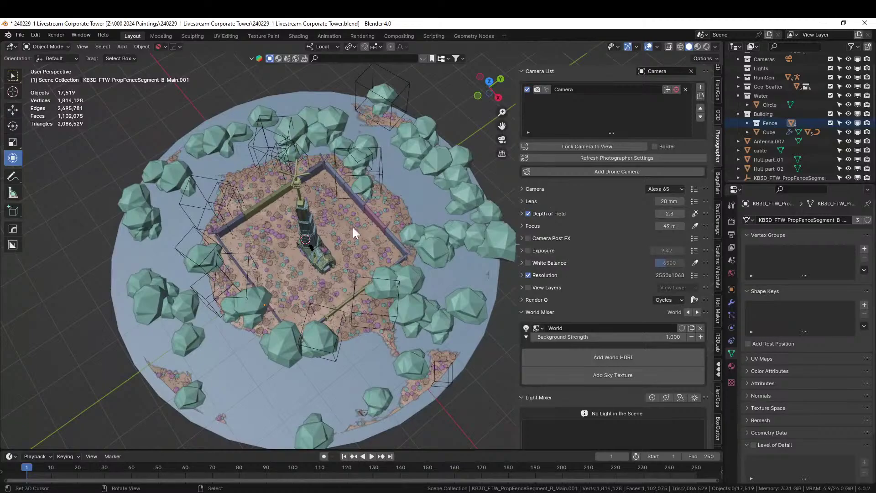
{"action": "scroll", "coordinate": [353, 227], "scroll_direction": "down", "scroll_amount": 2}
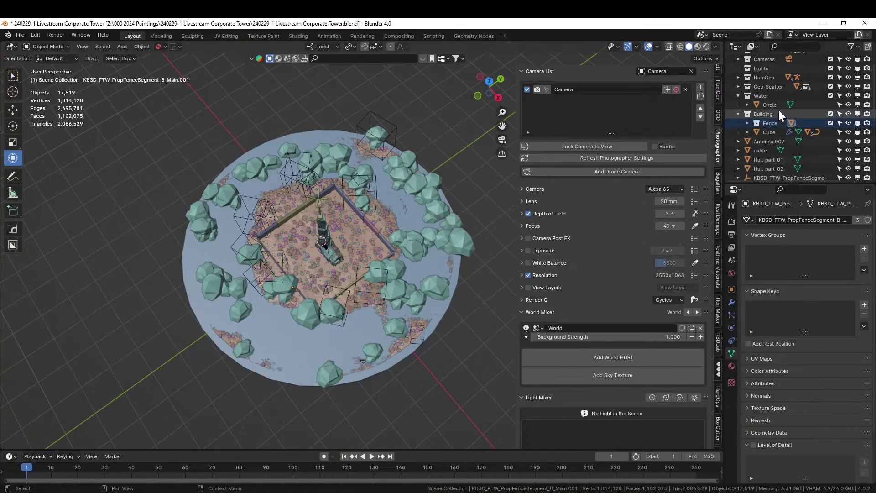
Step: Select the terrain mesh, check its shape in isolation, and enter Edit Mode on it within the full scene
{"action": "left_click", "coordinate": [281, 200]}
{"action": "key", "text": "KP_Divide"}
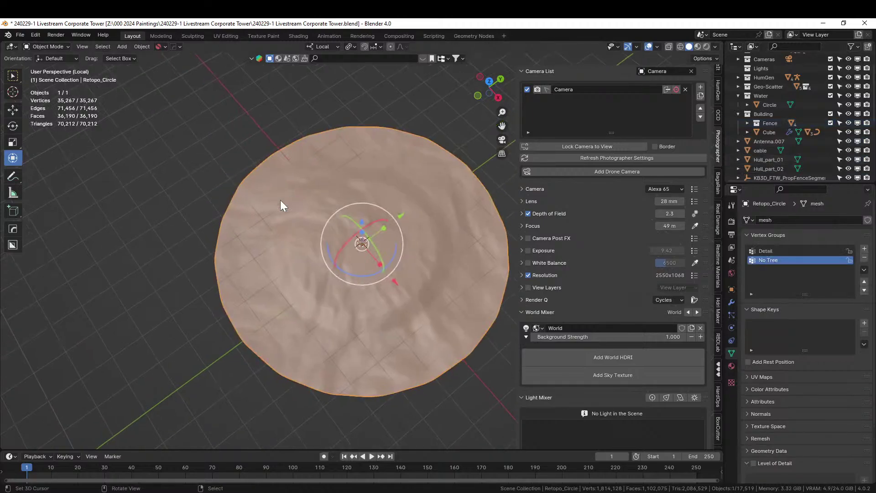
{"action": "key", "text": "KP_7"}
{"action": "middle_click_drag", "start_coordinate": [406, 183], "coordinate": [303, 153]}
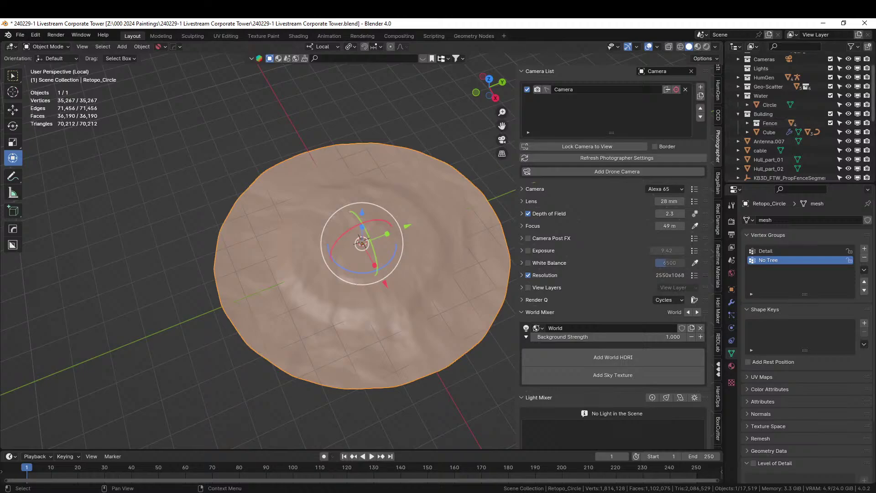
{"action": "key", "text": "KP_Divide"}
{"action": "middle_click_drag", "start_coordinate": [464, 178], "coordinate": [418, 238]}
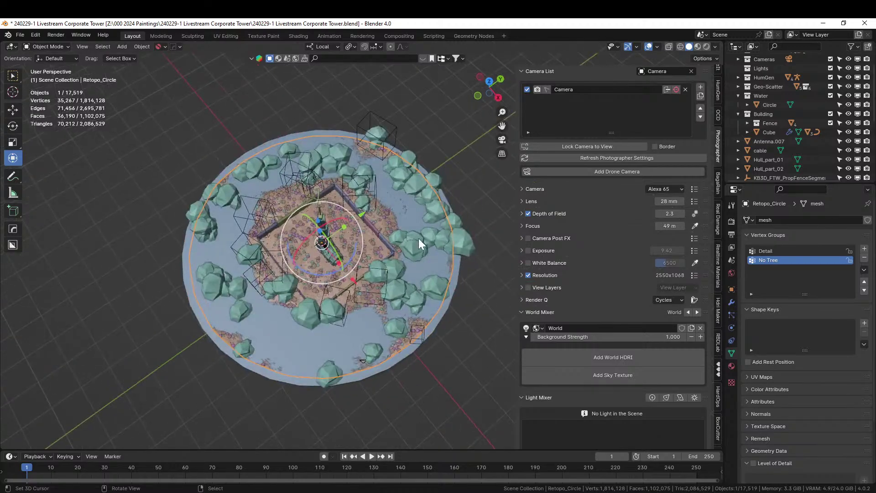
{"action": "scroll", "coordinate": [404, 300], "scroll_direction": "up", "scroll_amount": 2}
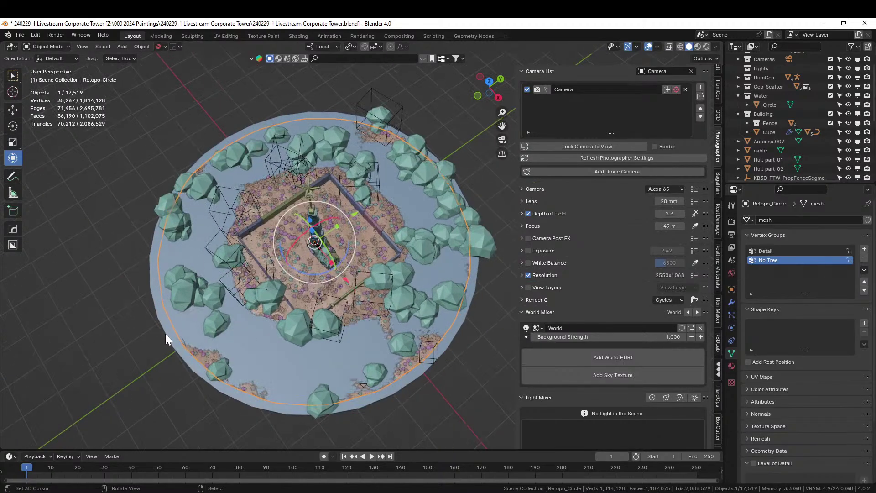
{"action": "key", "text": "Tab"}
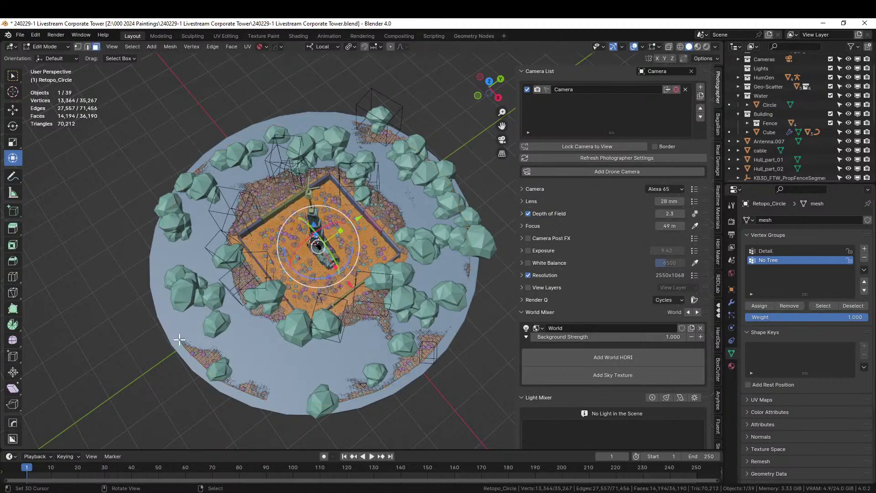
Step: Try to select the faces along the terrain's outer edge with shortest-path picking
{"action": "left_click", "coordinate": [179, 339]}
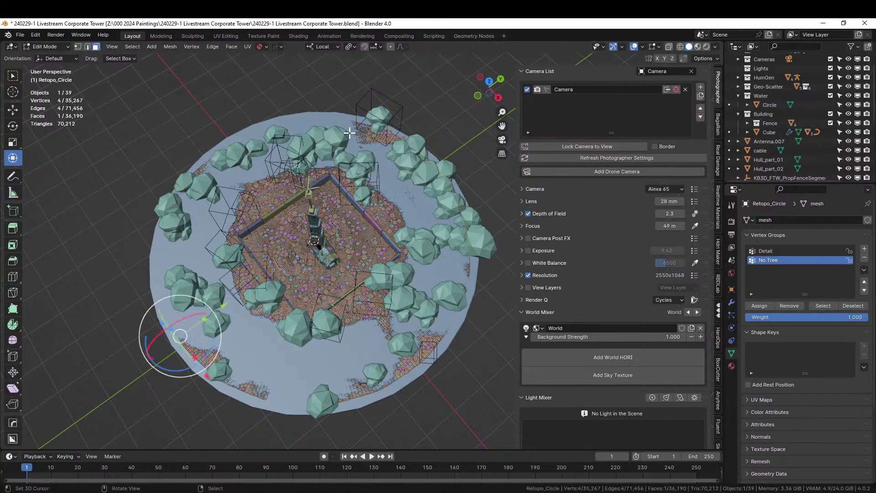
{"action": "left_click", "coordinate": [388, 149], "text": "ctrl"}
{"action": "left_click", "coordinate": [434, 156], "text": "ctrl"}
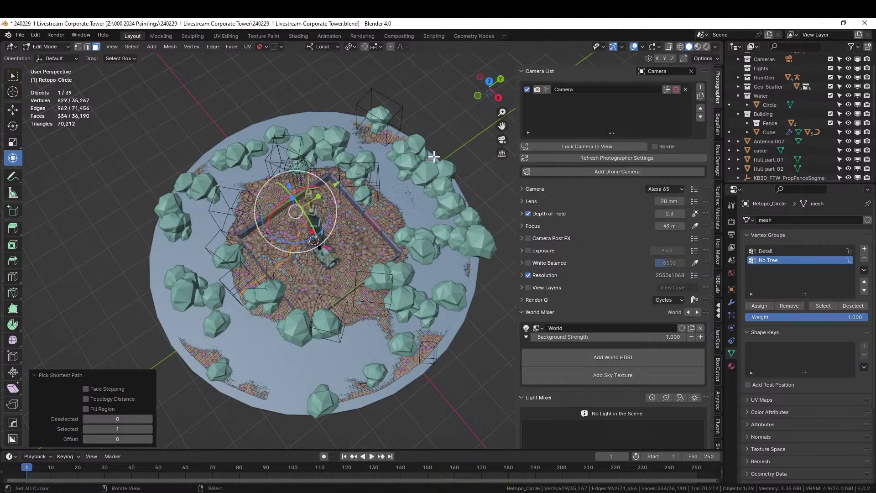
Step: Isolate the terrain mesh and select the full face loop around its outer rim, viewed from the top
{"action": "key", "text": "KP_Divide"}
{"action": "middle_click_drag", "start_coordinate": [434, 156], "coordinate": [401, 179]}
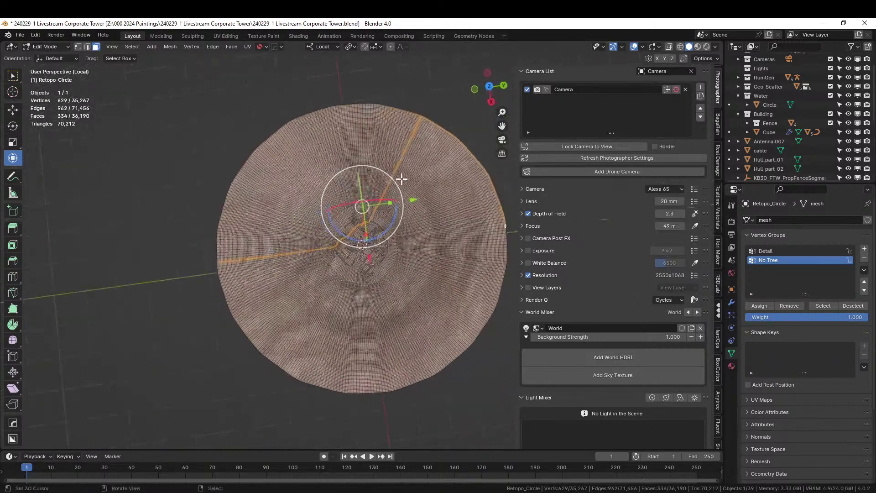
{"action": "scroll", "coordinate": [321, 197], "scroll_direction": "up", "scroll_amount": 2}
{"action": "middle_click_drag", "start_coordinate": [185, 230], "coordinate": [254, 178]}
{"action": "left_click", "coordinate": [240, 417]}
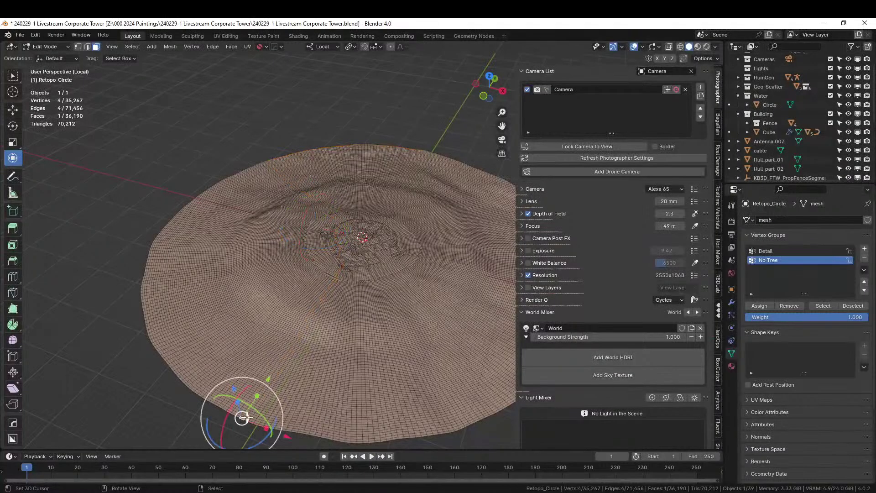
{"action": "middle_click_drag", "start_coordinate": [198, 379], "coordinate": [227, 280], "text": "shift"}
{"action": "scroll", "coordinate": [273, 300], "scroll_direction": "up", "scroll_amount": 4}
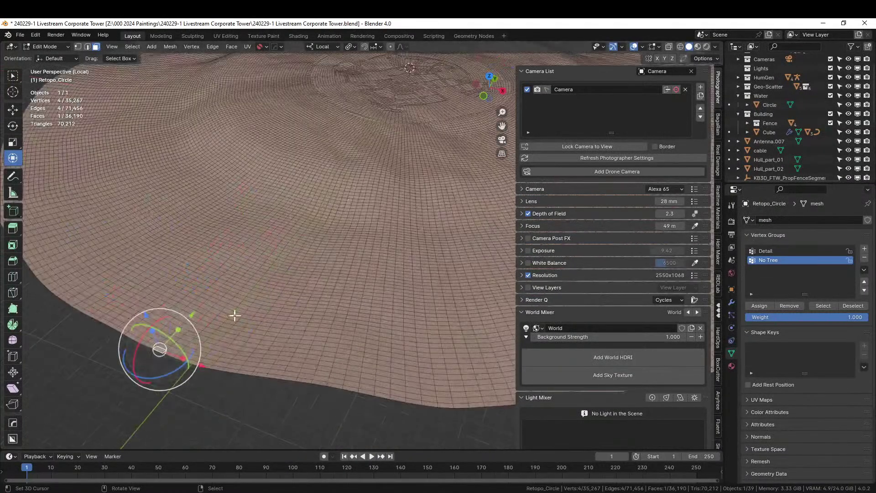
{"action": "left_click", "coordinate": [144, 342], "text": "alt"}
{"action": "key", "text": "KP_7"}
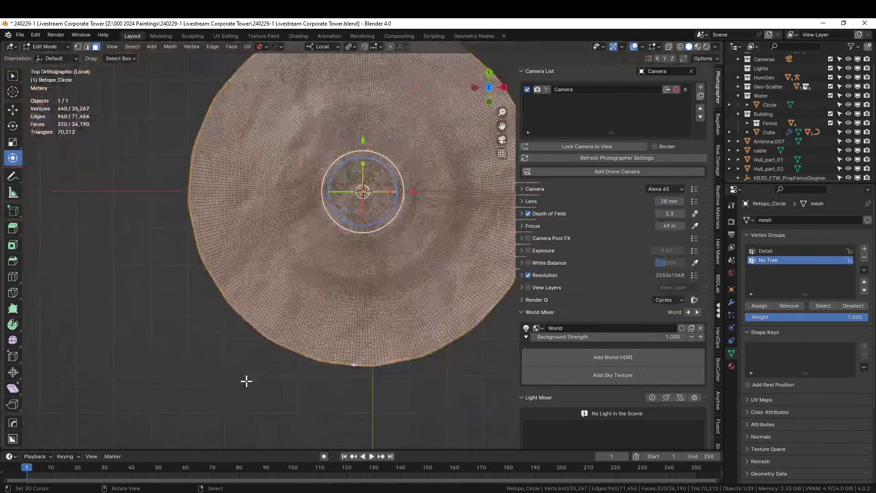
Step: Show the full scene again and circle-deselect the near half of the terrain's rim faces, keeping only the far half selected
{"action": "scroll", "coordinate": [246, 379], "scroll_direction": "down", "scroll_amount": 1}
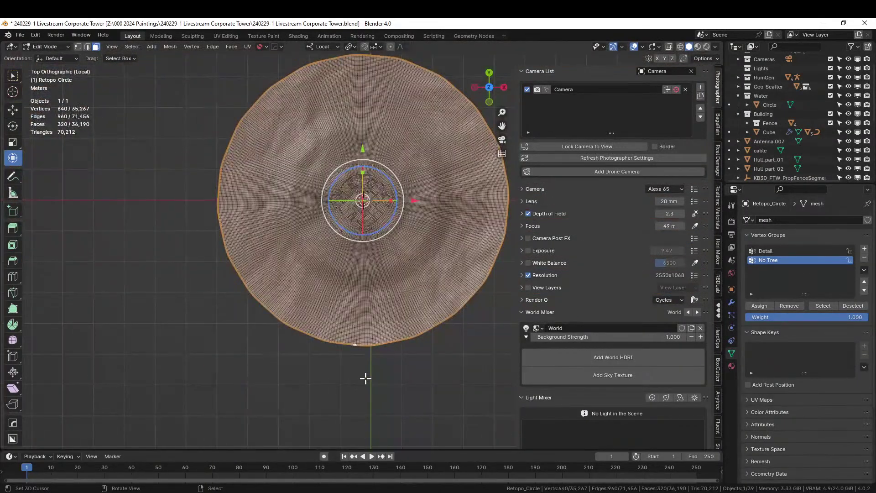
{"action": "middle_click_drag", "start_coordinate": [379, 365], "coordinate": [407, 307]}
{"action": "key", "text": "KP_Divide"}
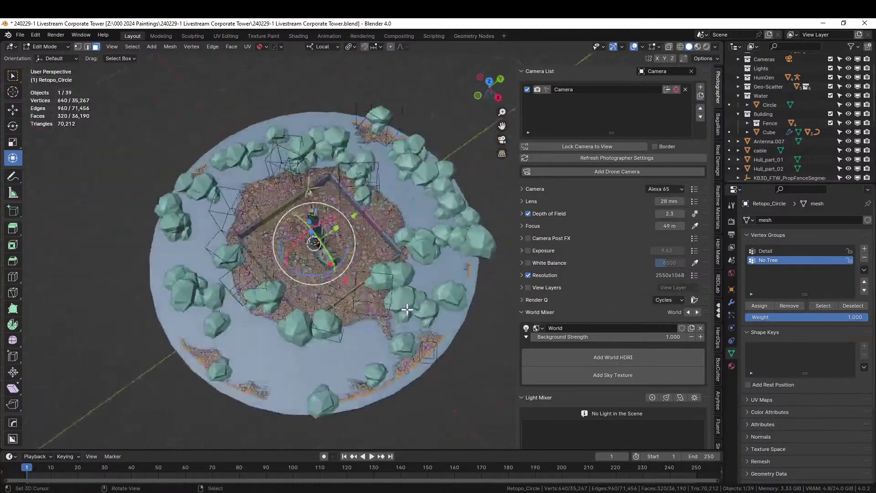
{"action": "scroll", "coordinate": [420, 358], "scroll_direction": "down", "scroll_amount": 1}
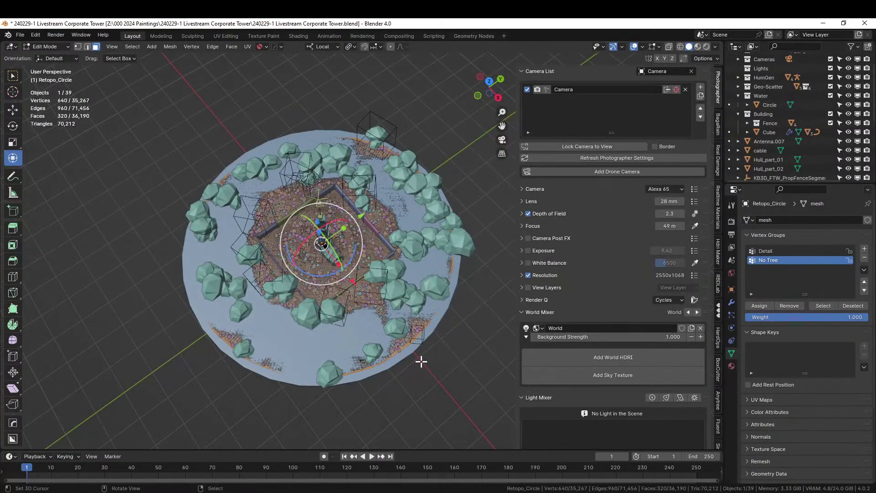
{"action": "key", "text": "c"}
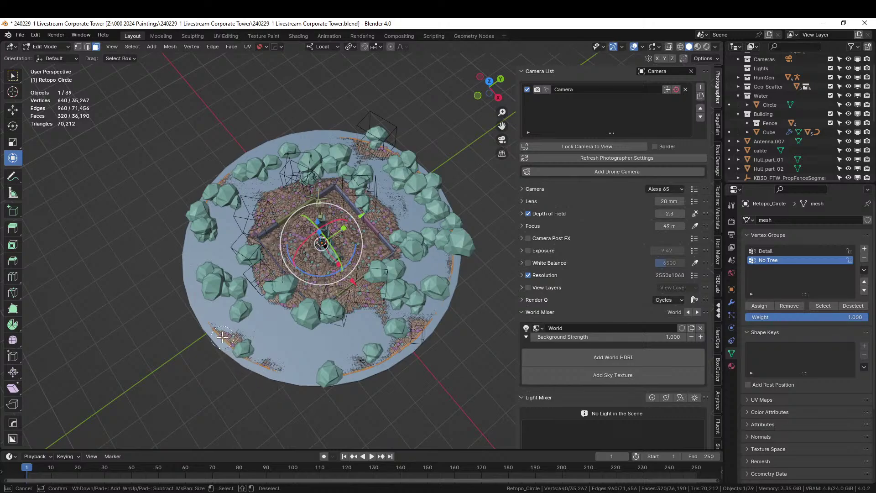
{"action": "mouse_move", "coordinate": [224, 339]}
{"action": "middle_mouse_down"}
{"action": "mouse_move", "coordinate": [326, 380]}
{"action": "mouse_move", "coordinate": [404, 347]}
{"action": "mouse_move", "coordinate": [454, 268]}
{"action": "mouse_move", "coordinate": [434, 186]}
{"action": "middle_mouse_up"}
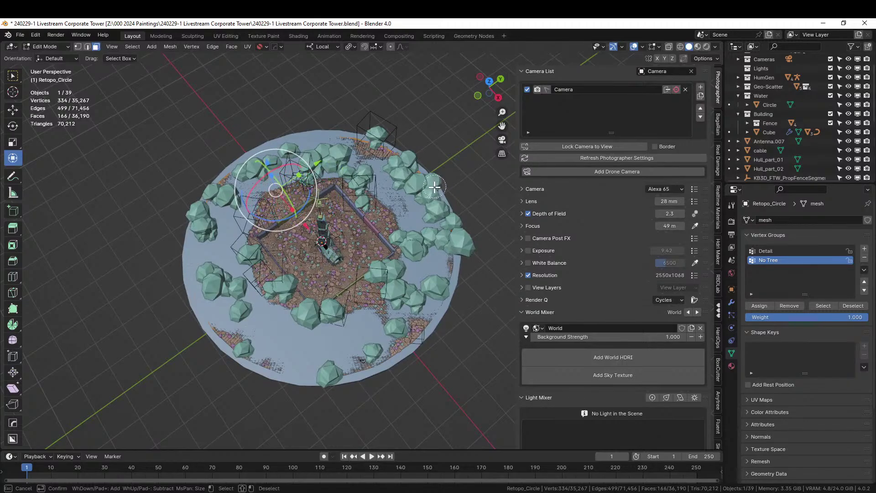
{"action": "right_click", "coordinate": [476, 224]}
Step: Isolate the terrain, extrude the selected half of the rim faces, and scale them outward by about 2.42 in top view
{"action": "key", "text": "KP_Divide"}
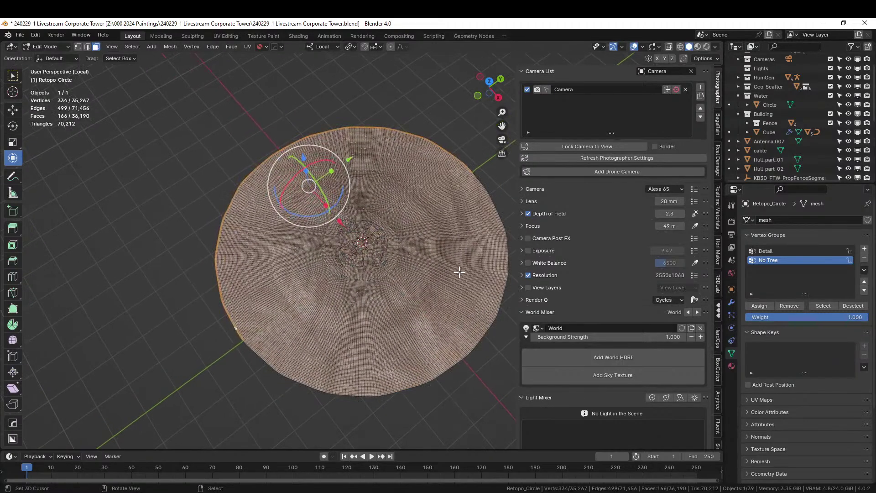
{"action": "key", "text": "KP_7"}
{"action": "key", "text": "alt+e"}
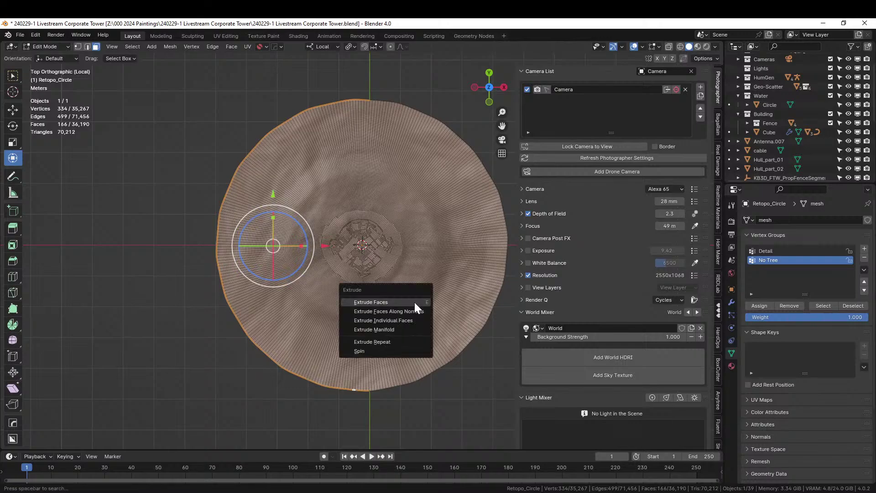
{"action": "left_click", "coordinate": [410, 302]}
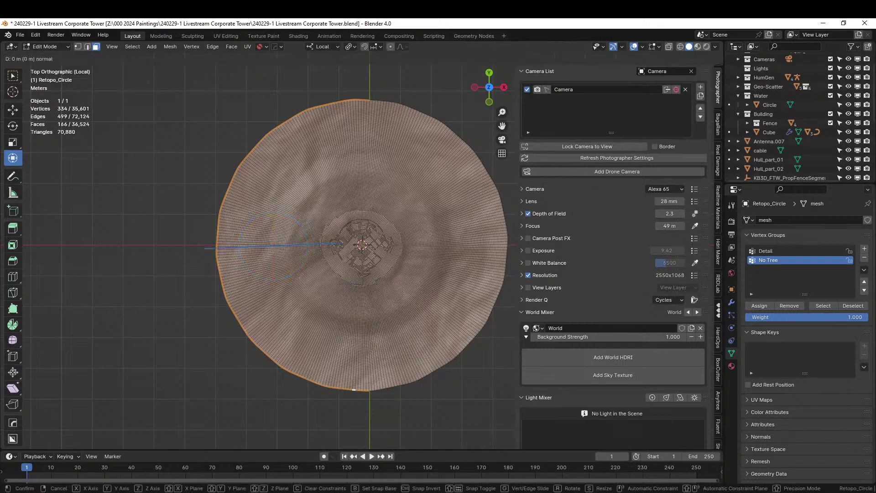
{"action": "key", "text": "s"}
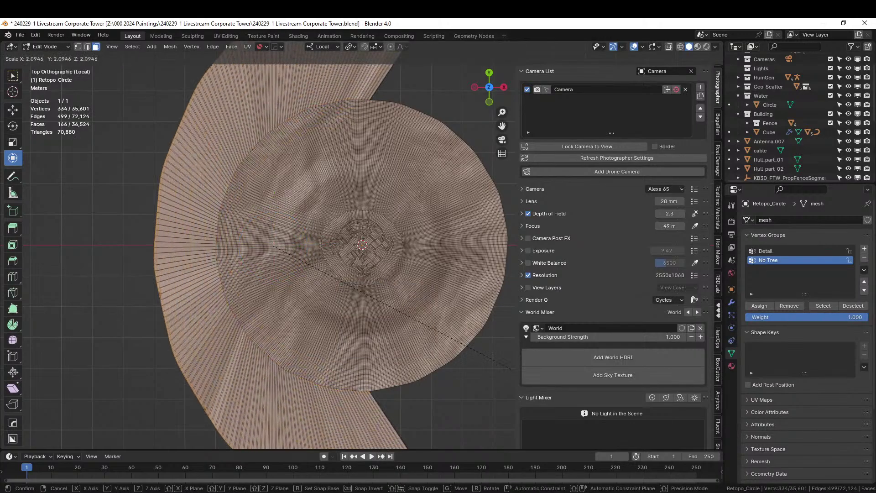
{"action": "left_click", "coordinate": [507, 373]}
Step: Shift the extruded rim faces about 45.4 m along negative local X, away from the island's centre
{"action": "middle_click_drag", "start_coordinate": [351, 322], "coordinate": [352, 276]}
{"action": "key", "text": "KP_7"}
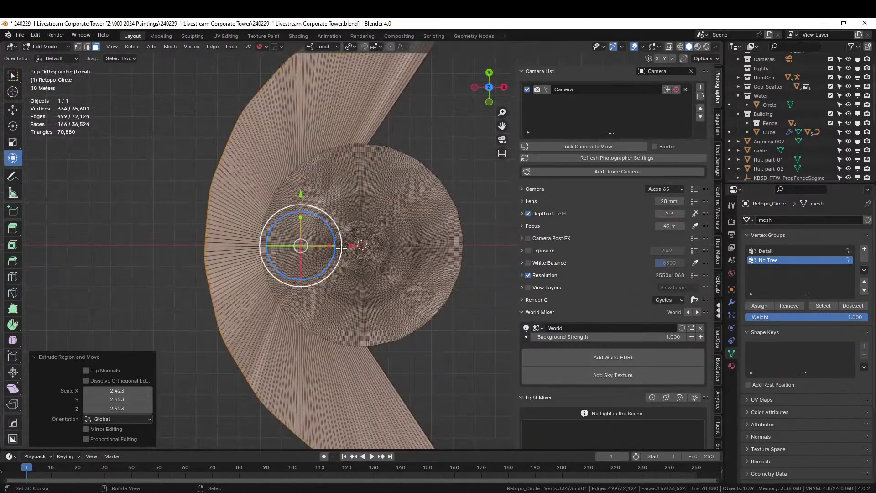
{"action": "left_click_drag", "start_coordinate": [342, 246], "coordinate": [252, 242]}
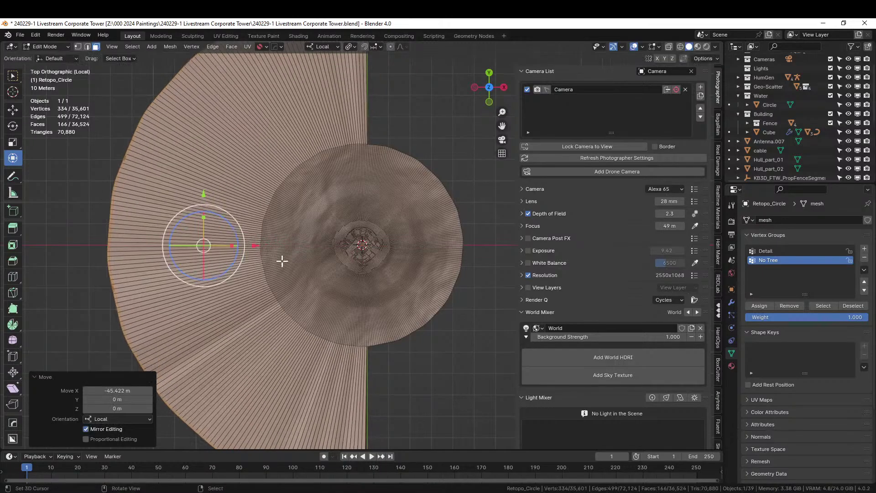
Step: Add 19 evenly spaced loop cuts across the extruded terrain extension without sliding them, and return to Object Mode
{"action": "key", "text": "2"}
{"action": "left_click", "coordinate": [188, 271]}
{"action": "key", "text": "ctrl+r"}
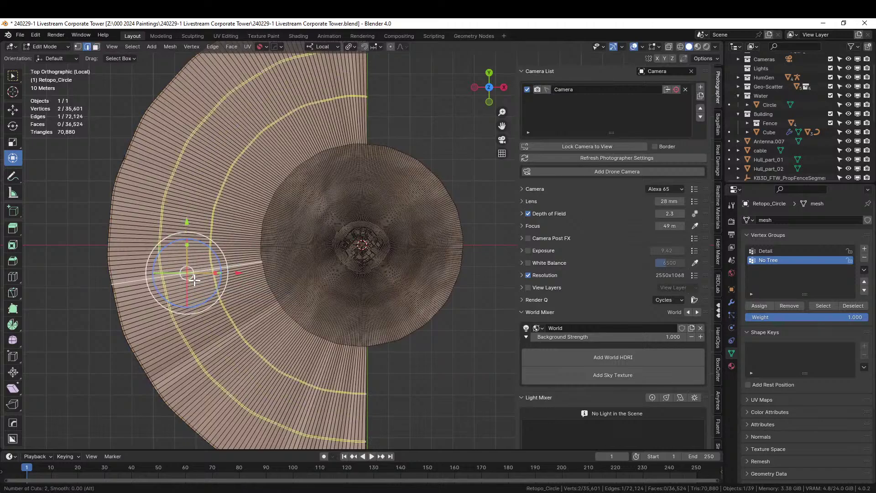
{"action": "scroll", "coordinate": [194, 280], "scroll_direction": "up", "scroll_amount": 3}
{"action": "scroll", "coordinate": [194, 280], "scroll_direction": "up", "scroll_amount": 12}
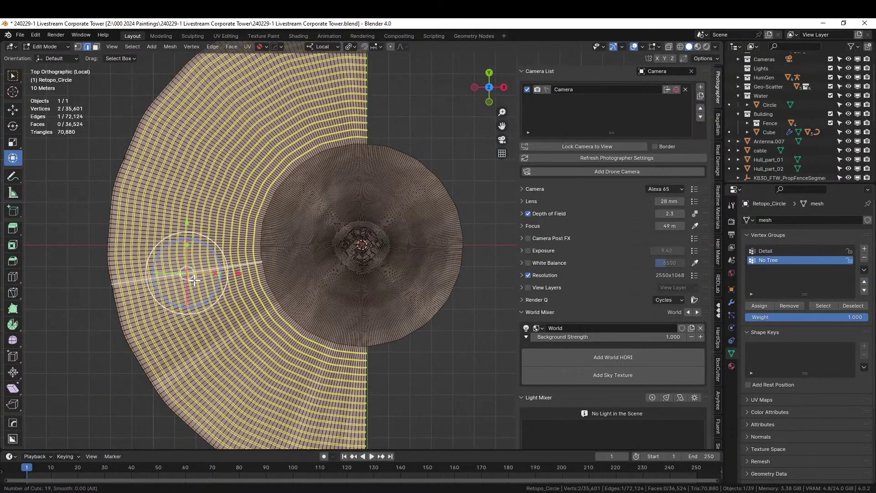
{"action": "left_click", "coordinate": [194, 280]}
{"action": "right_click", "coordinate": [194, 280]}
{"action": "key", "text": "Tab"}
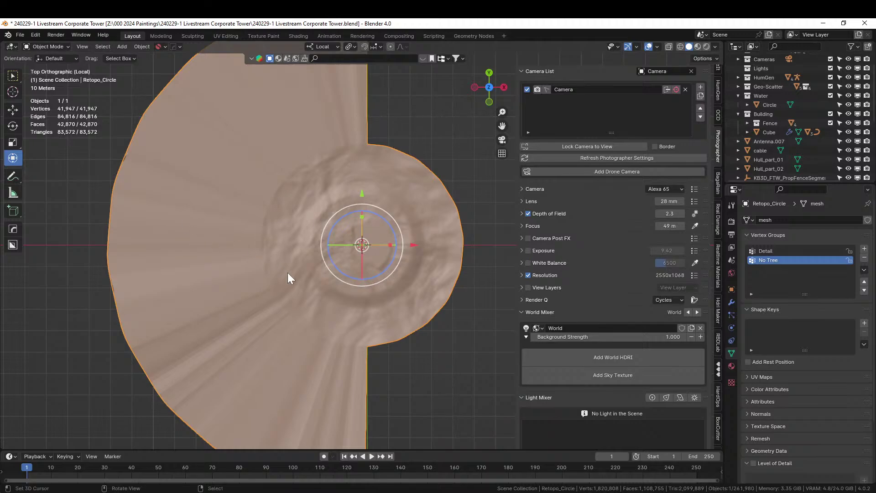
Step: Inspect the extended terrain and its scattered trees in the full scene and in a rendered preview through the camera
{"action": "middle_click_drag", "start_coordinate": [288, 273], "coordinate": [682, 209]}
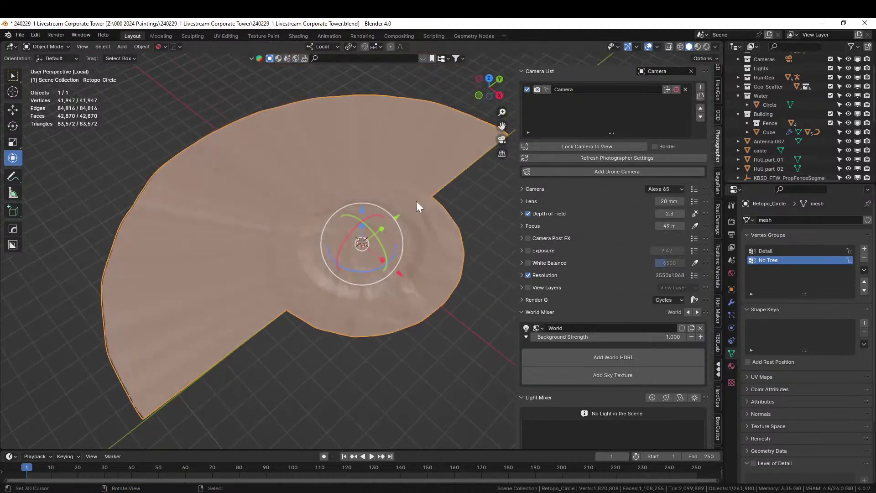
{"action": "key", "text": "KP_Divide"}
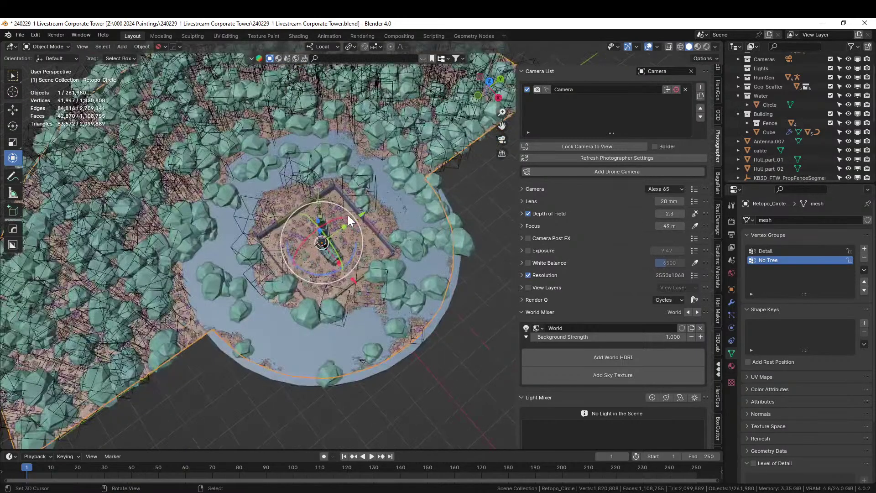
{"action": "middle_click_drag", "start_coordinate": [347, 215], "coordinate": [337, 193]}
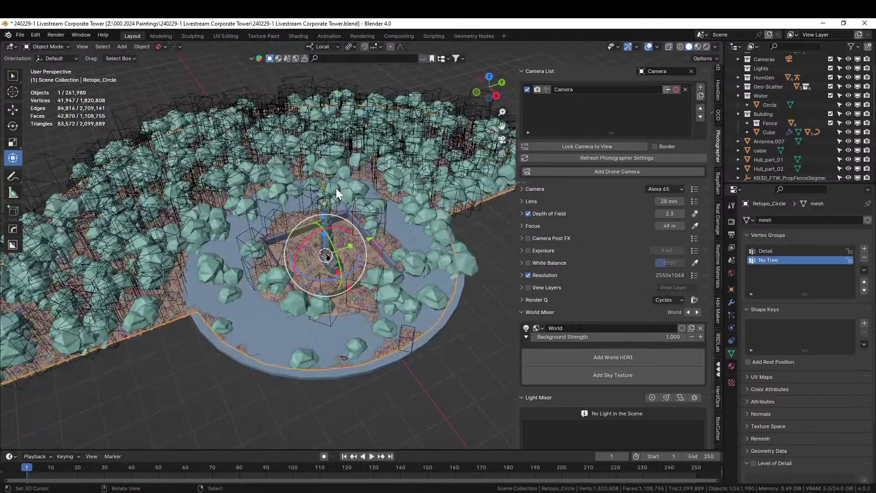
{"action": "key", "text": "KP_0"}
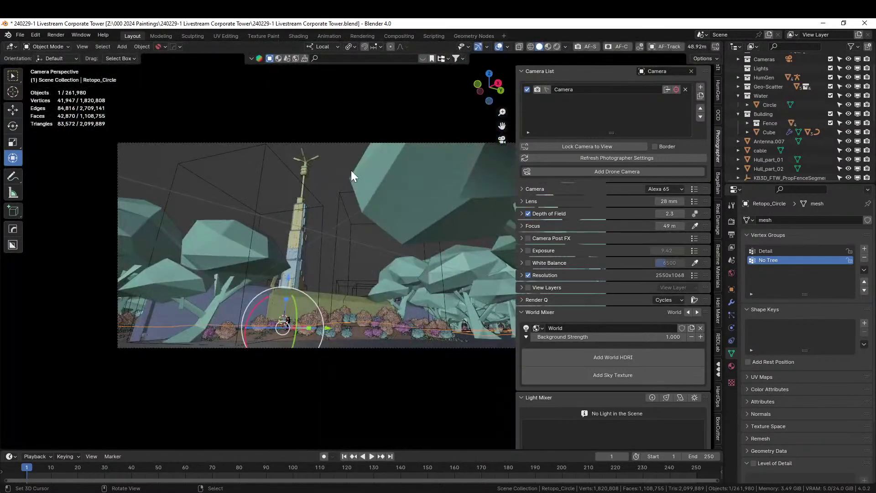
{"action": "left_click", "coordinate": [557, 46]}
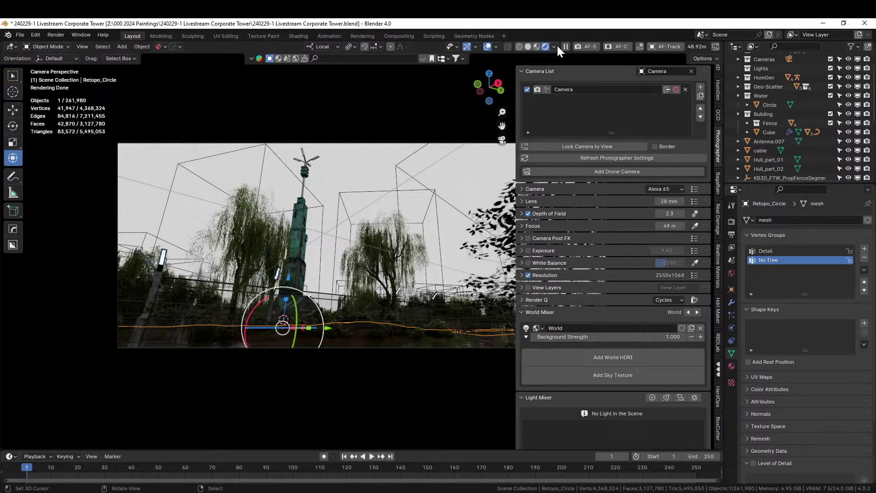
{"action": "left_click", "coordinate": [529, 45]}
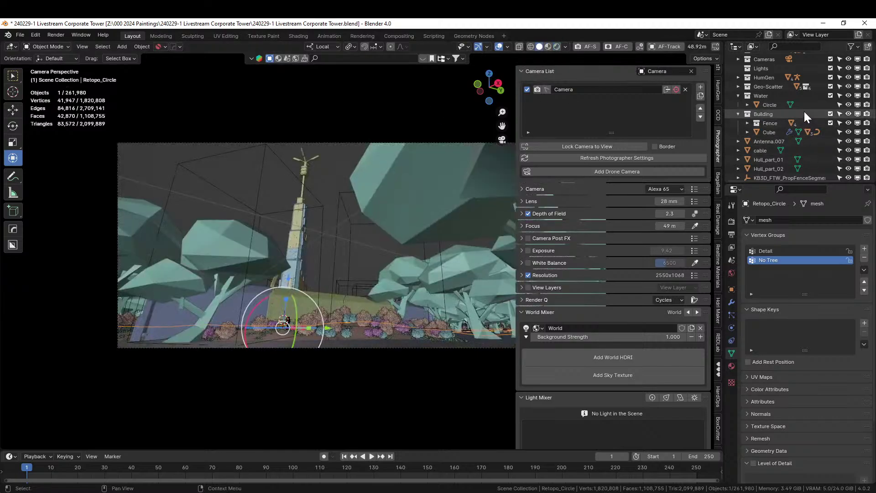
Step: Exclude the Geo-Scatter collection from the view layer, leave the camera view, and save the file
{"action": "left_click", "coordinate": [830, 86]}
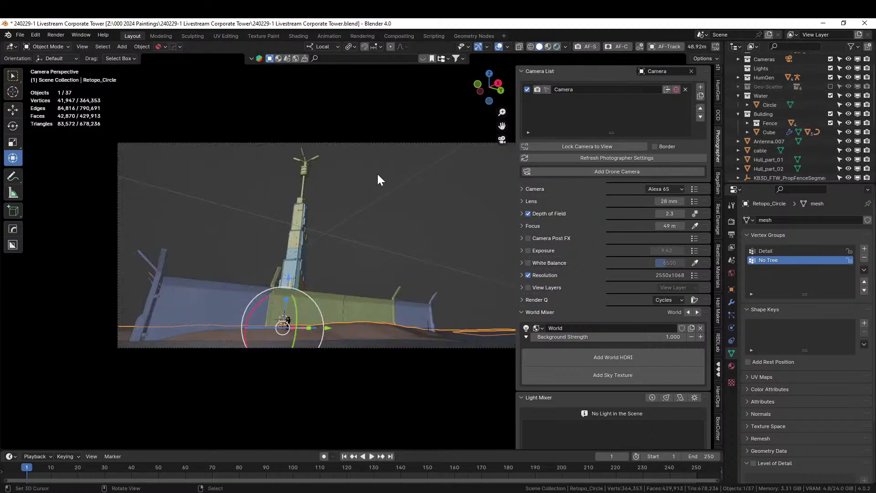
{"action": "key", "text": "KP_0"}
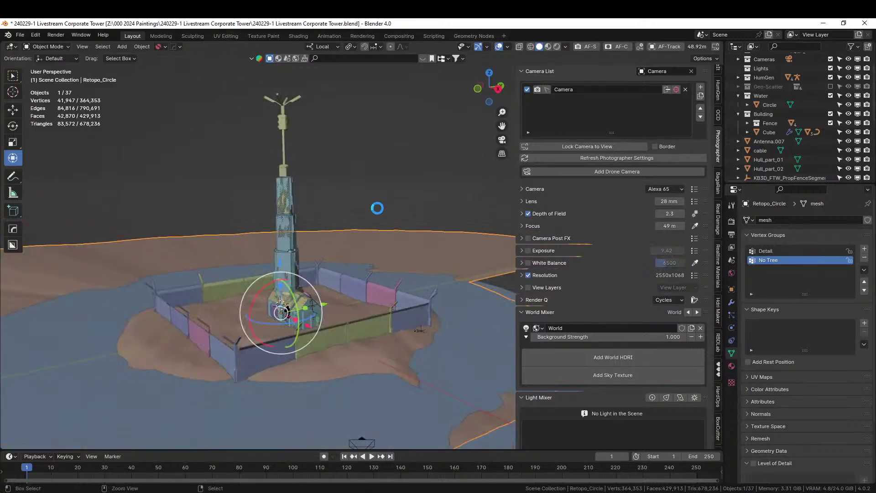
{"action": "key", "text": "ctrl+s"}
{"action": "scroll", "coordinate": [377, 206], "scroll_direction": "down", "scroll_amount": 2}
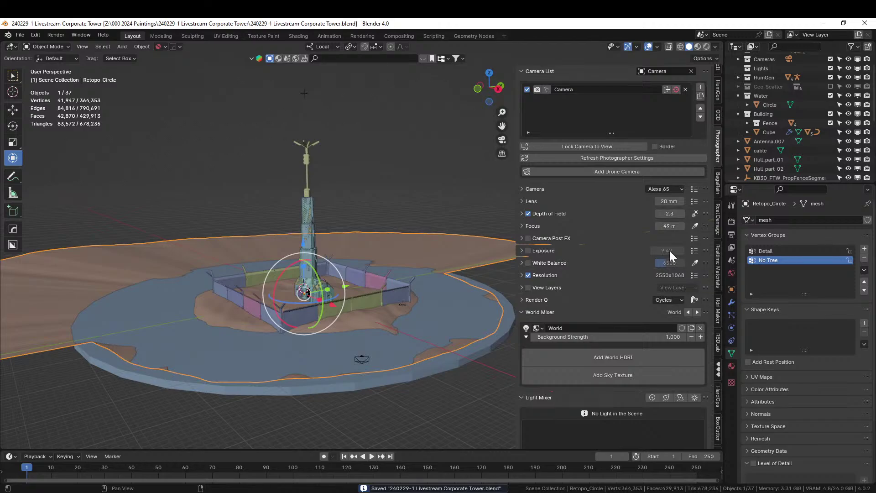
Step: Start an HDRi Maker background import and open the mattePaint_hdri_seq052_2000px folder in HDRI Images, with the files sorted by name
{"action": "scroll", "coordinate": [669, 250], "scroll_direction": "down", "scroll_amount": 4, "text": "ctrl"}
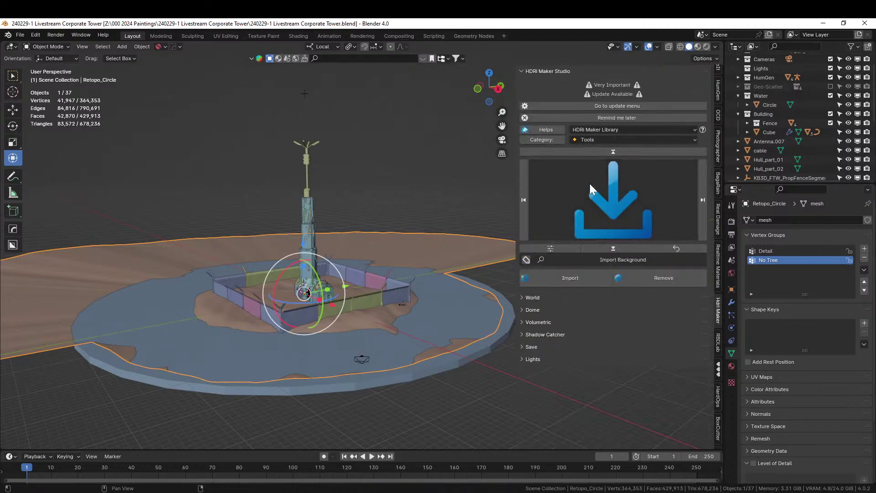
{"action": "left_click", "coordinate": [556, 279]}
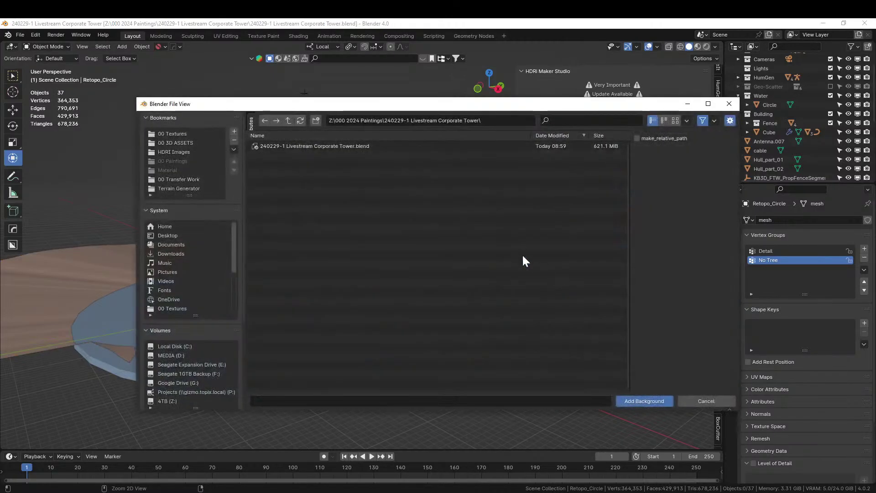
{"action": "left_click", "coordinate": [185, 143]}
{"action": "left_click", "coordinate": [185, 152]}
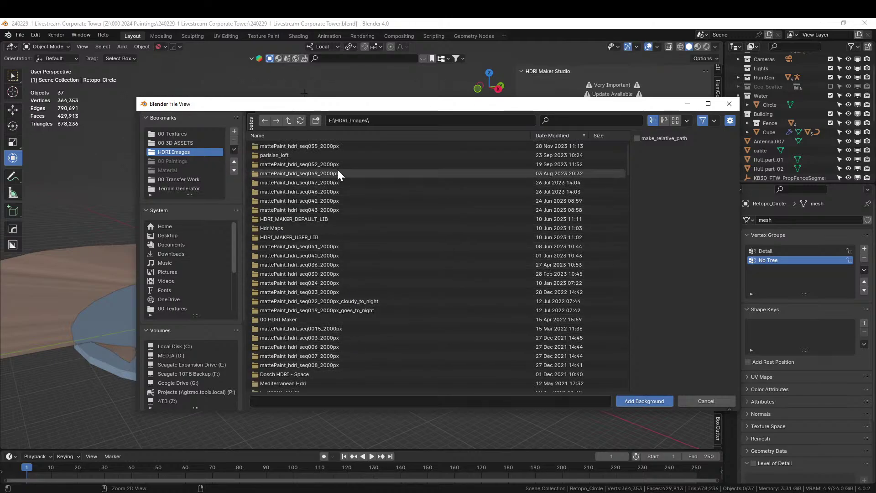
{"action": "left_click", "coordinate": [390, 135]}
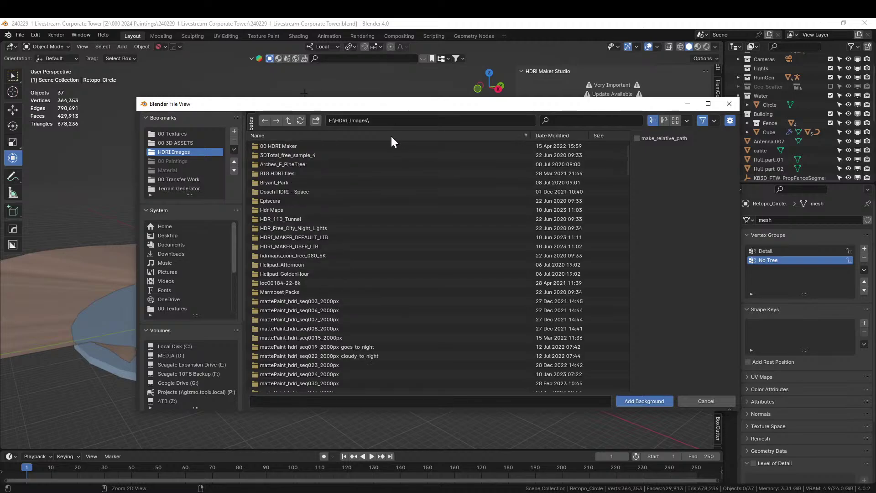
{"action": "scroll", "coordinate": [360, 328], "scroll_direction": "down", "scroll_amount": 6}
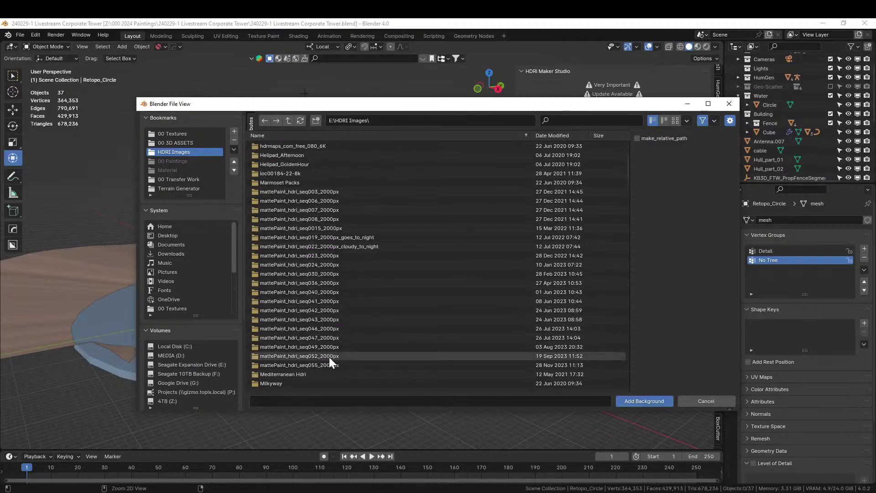
{"action": "left_click", "coordinate": [305, 358]}
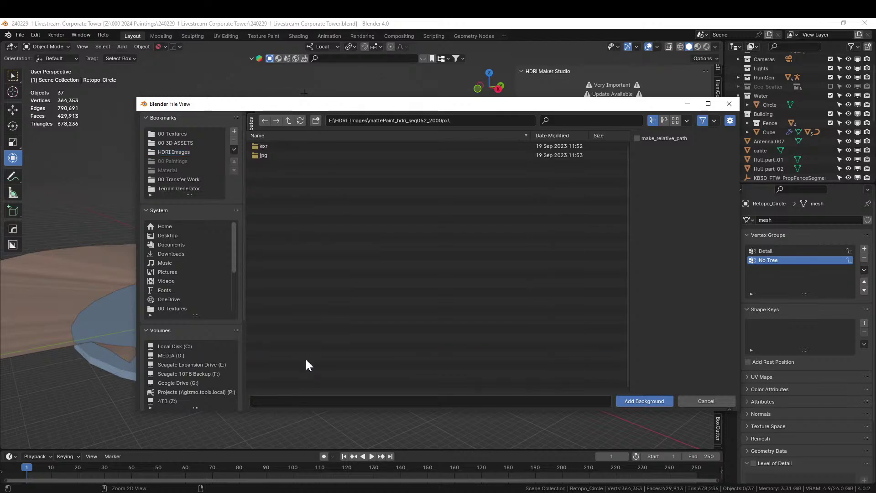
Step: Browse the sequence's jpg previews as thumbnails to choose a sky frame
{"action": "left_click", "coordinate": [261, 155]}
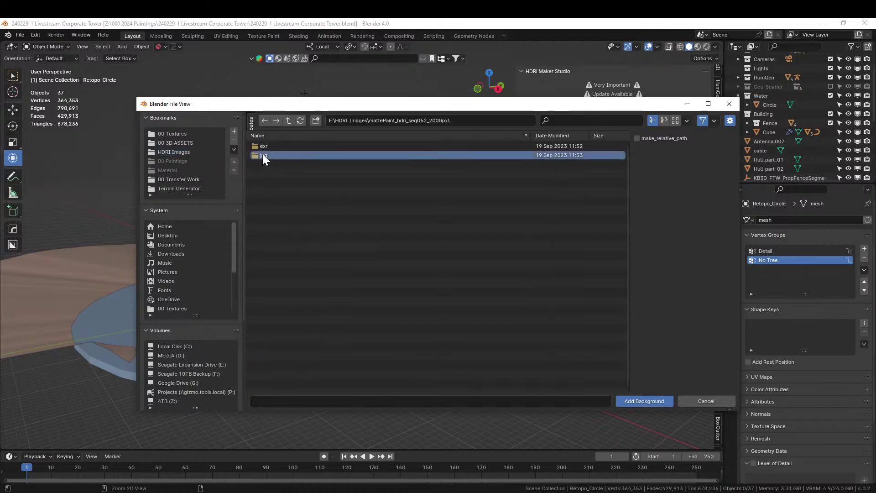
{"action": "left_click", "coordinate": [676, 120]}
{"action": "left_click_drag", "start_coordinate": [628, 144], "coordinate": [632, 353]}
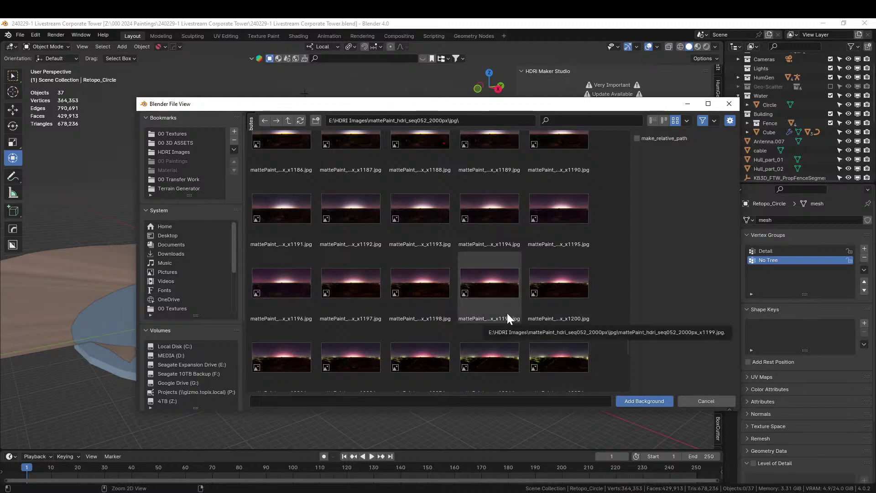
Step: Import mattePaint_hdri_seq052_2000px_x1199.exr from the sequence's exr folder as the HDRI background, filtering the files by 1199
{"action": "left_click", "coordinate": [652, 120]}
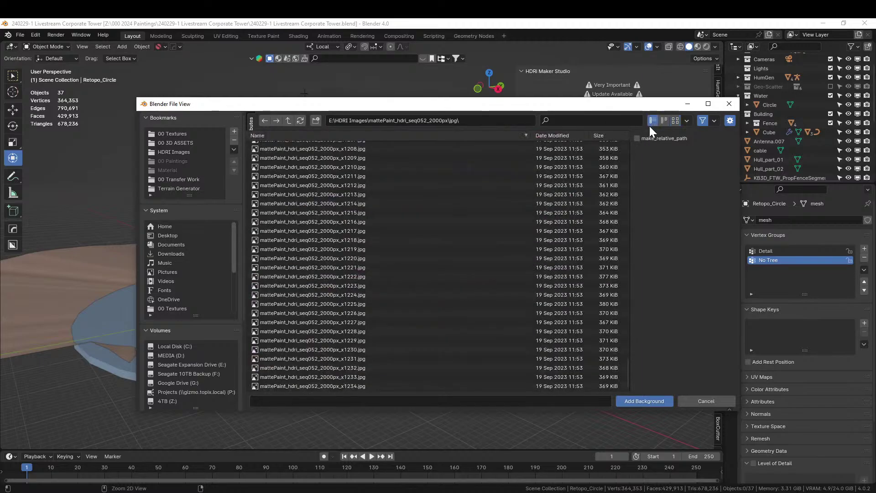
{"action": "left_click", "coordinate": [288, 121]}
{"action": "double_click", "coordinate": [266, 146]}
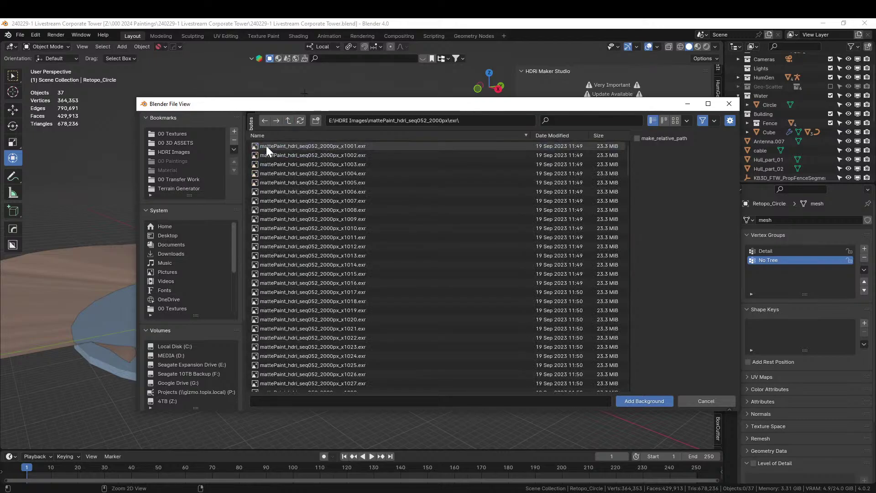
{"action": "left_click", "coordinate": [569, 121]}
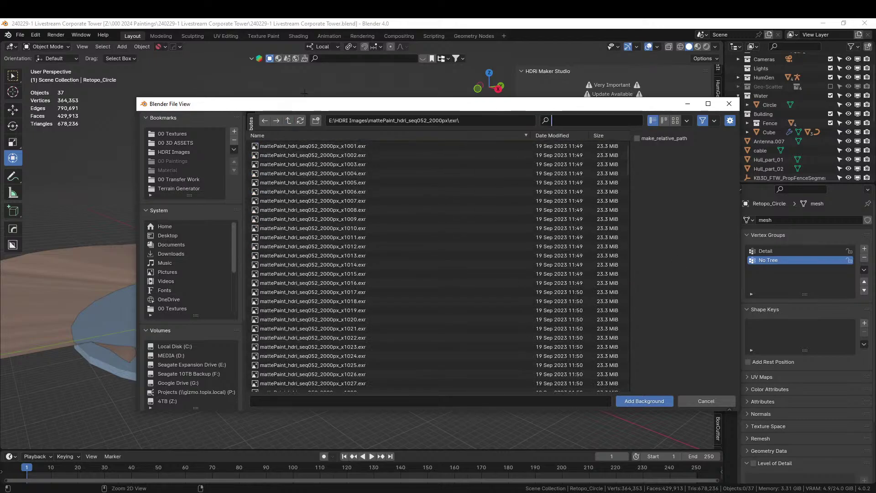
{"action": "type", "text": "1199"}
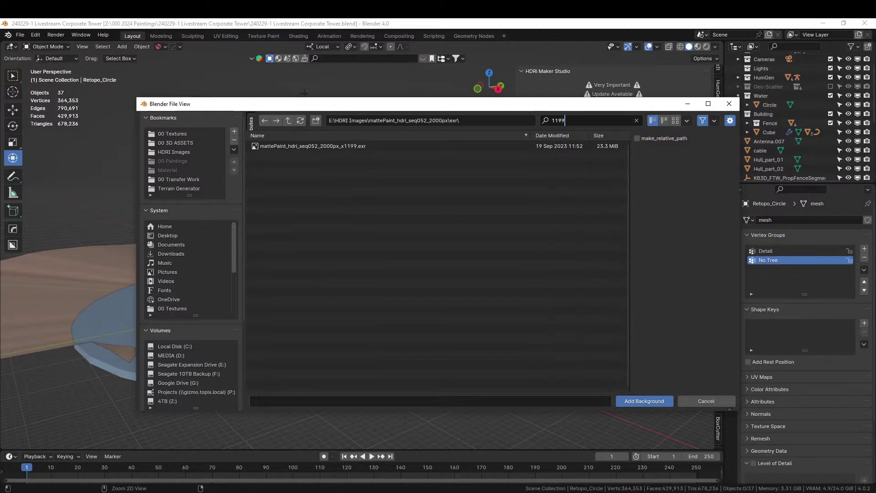
{"action": "left_click", "coordinate": [325, 146]}
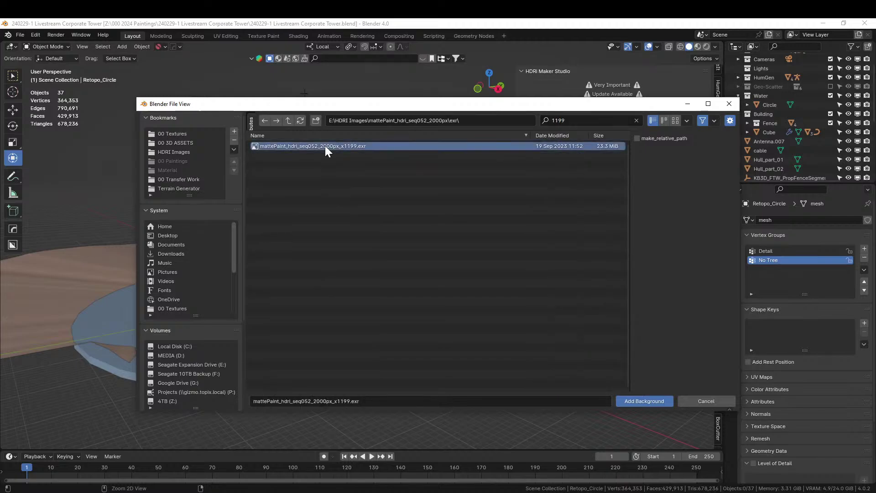
{"action": "left_click", "coordinate": [646, 402]}
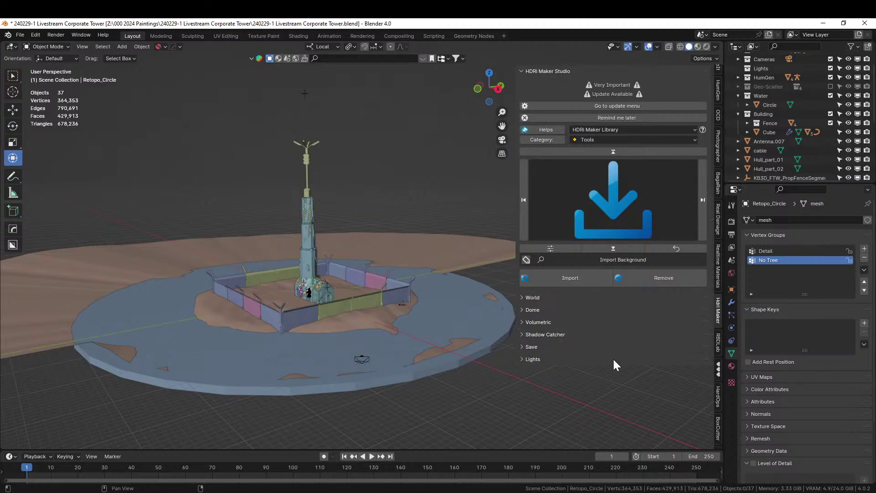
Step: Preview the scene rendered through the camera and rotate the world HDRI to an angle of 203°
{"action": "key", "text": "KP_0"}
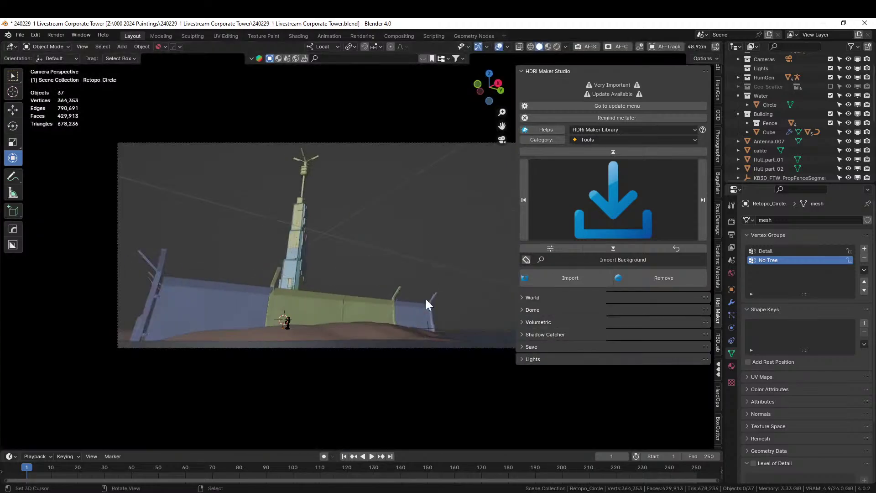
{"action": "left_click", "coordinate": [556, 46]}
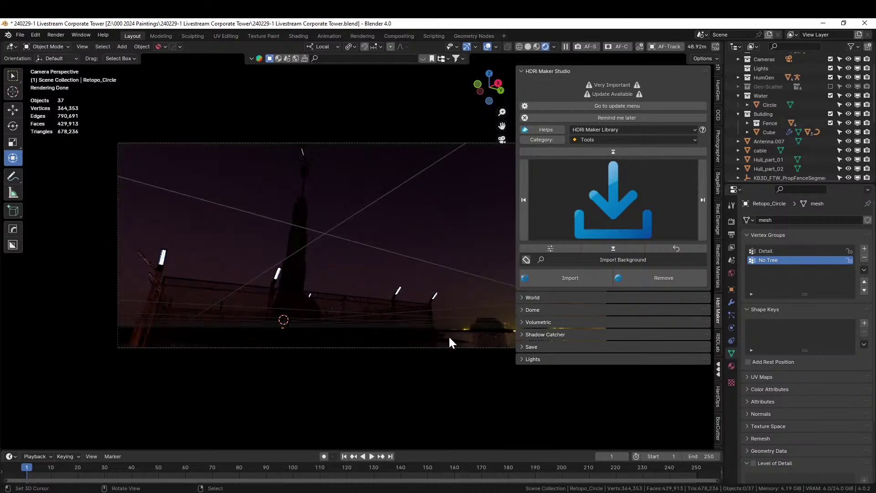
{"action": "middle_click_drag", "start_coordinate": [450, 342], "coordinate": [343, 385], "text": "shift"}
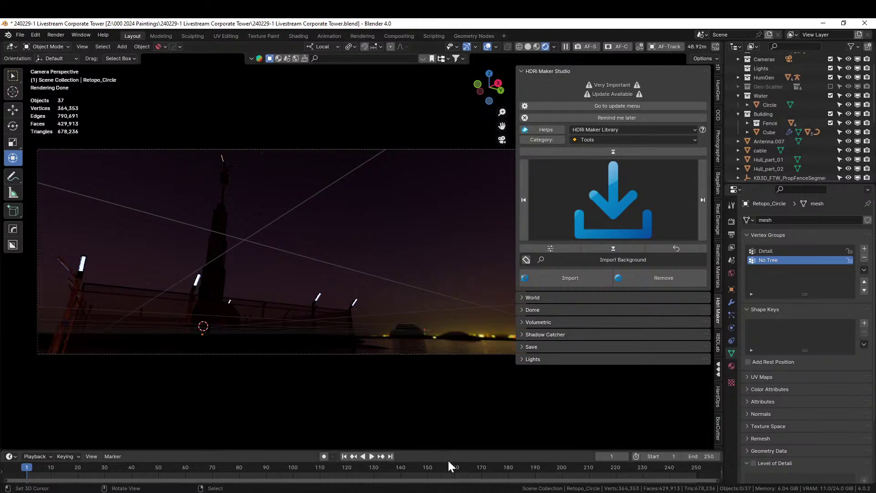
{"action": "left_click", "coordinate": [530, 297]}
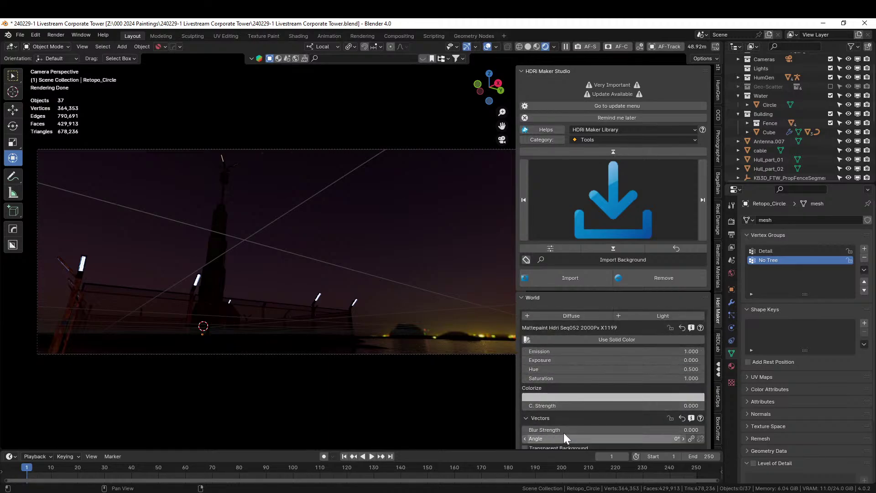
{"action": "left_click_drag", "start_coordinate": [562, 438], "coordinate": [875, 437]}
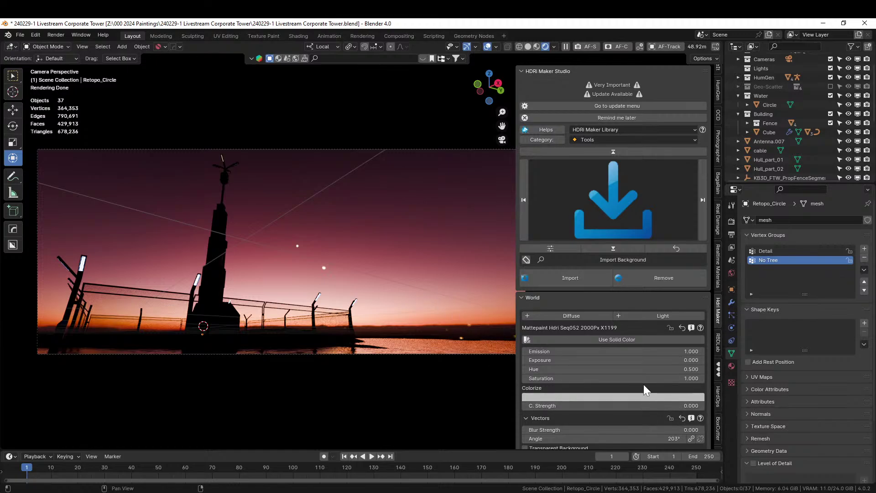
Step: Try an exposure of 1 on the world HDRI and set it back to 0
{"action": "left_click", "coordinate": [645, 360]}
{"action": "type", "text": "1"}
{"action": "key", "text": "Return"}
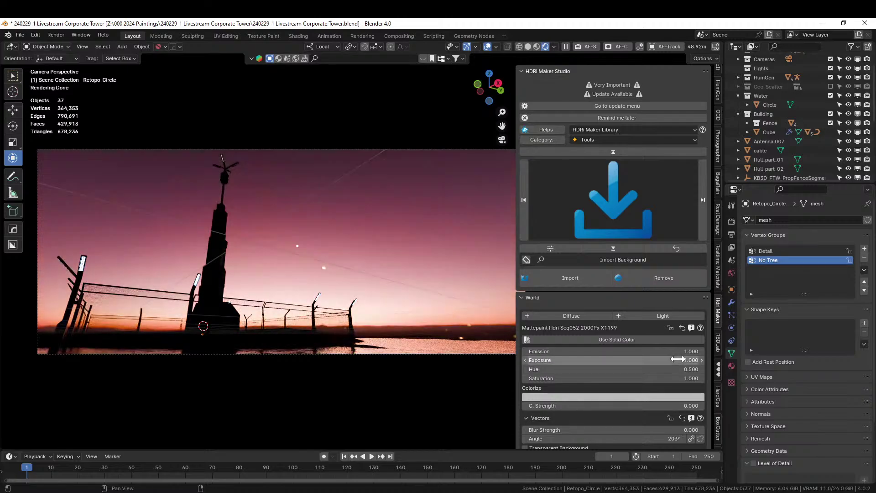
{"action": "left_click", "coordinate": [679, 360]}
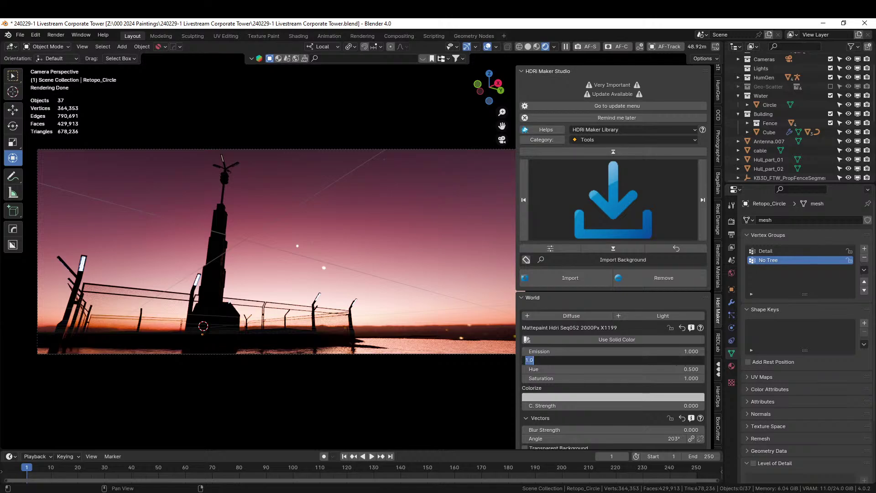
{"action": "type", "text": "0"}
{"action": "key", "text": "Return"}
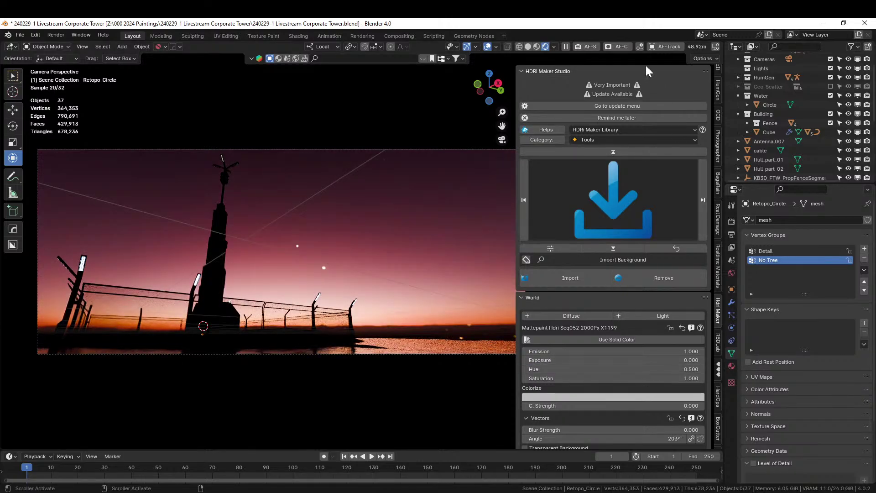
Step: Include the Geo-Scatter collection in the view layer and shift the camera slightly sideways with walk navigation to reframe the tower
{"action": "left_click", "coordinate": [831, 86]}
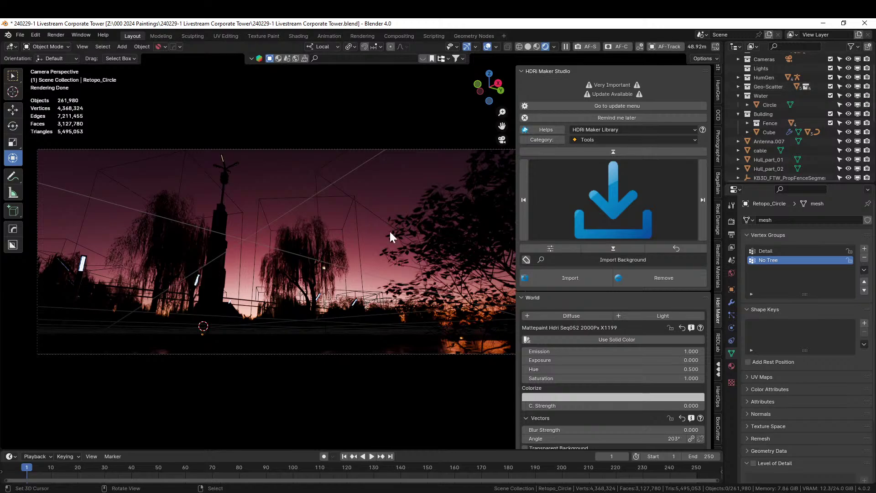
{"action": "key", "text": "shift+grave"}
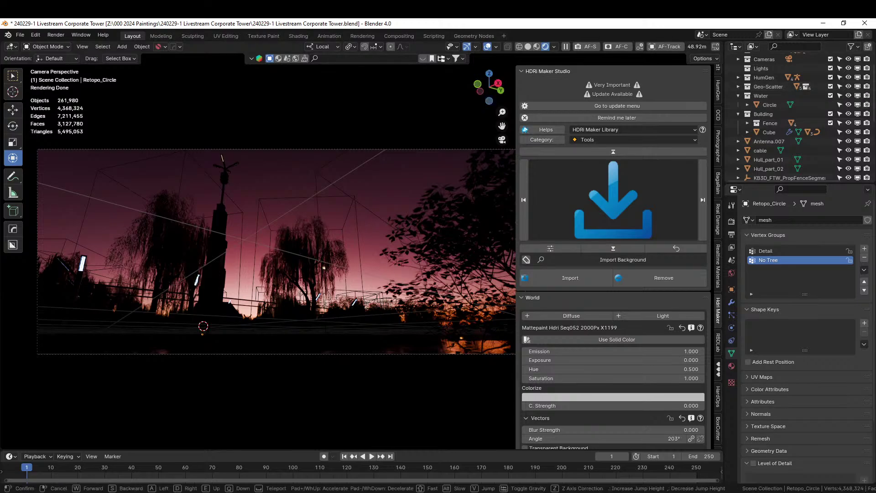
{"action": "key", "text": "d"}
{"action": "left_click", "coordinate": [385, 297]}
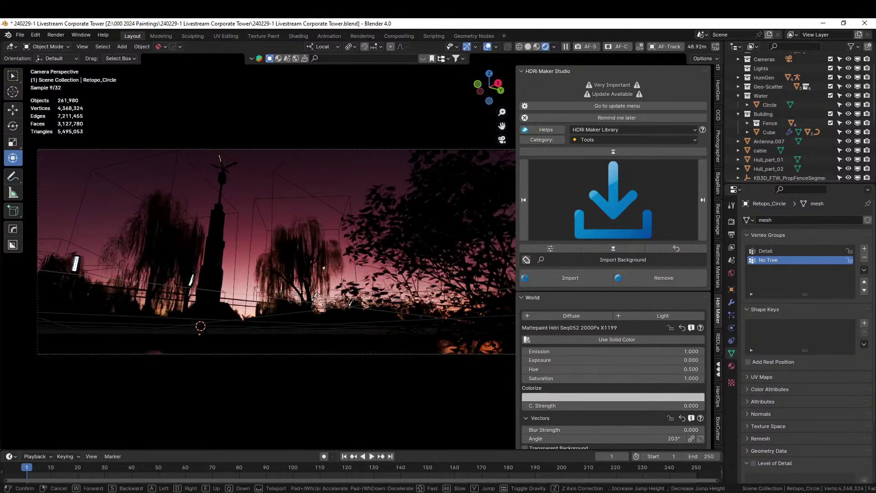
{"action": "key", "text": "d"}
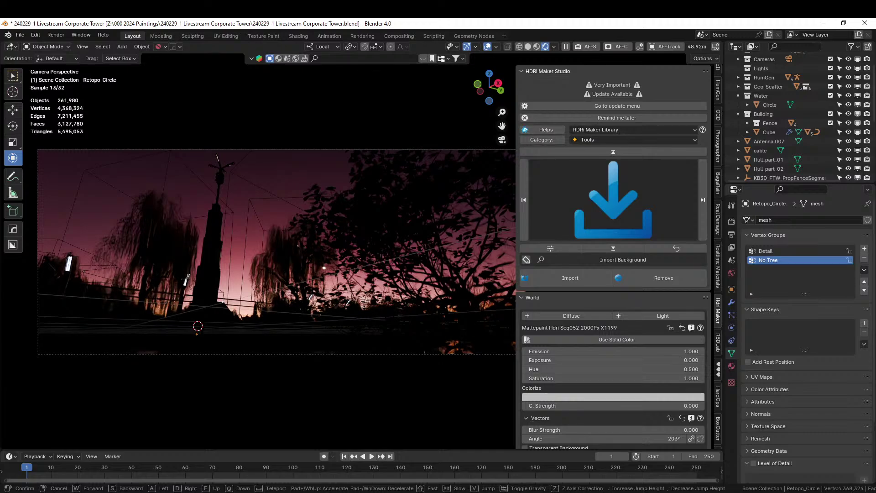
{"action": "key", "text": "a"}
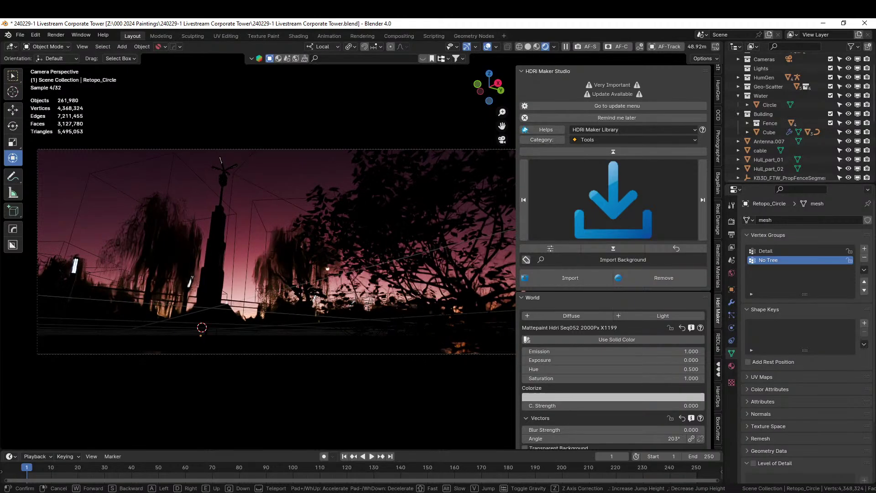
{"action": "key", "text": "a"}
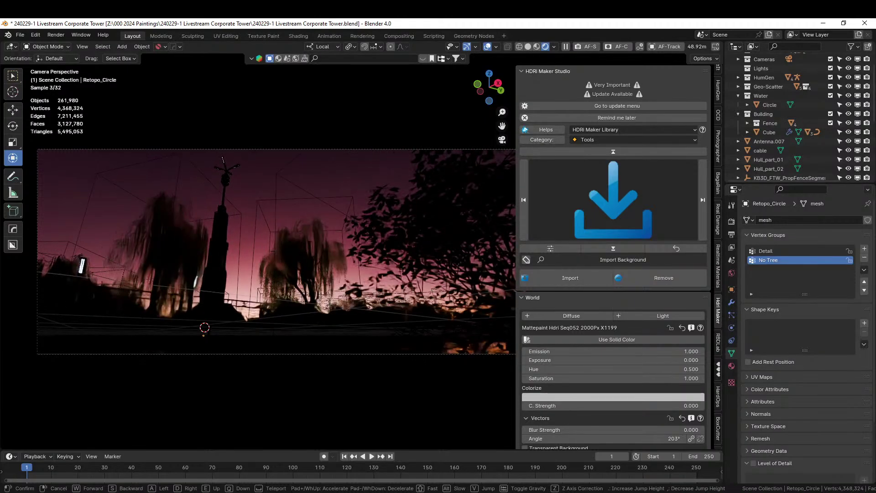
{"action": "left_click", "coordinate": [384, 298]}
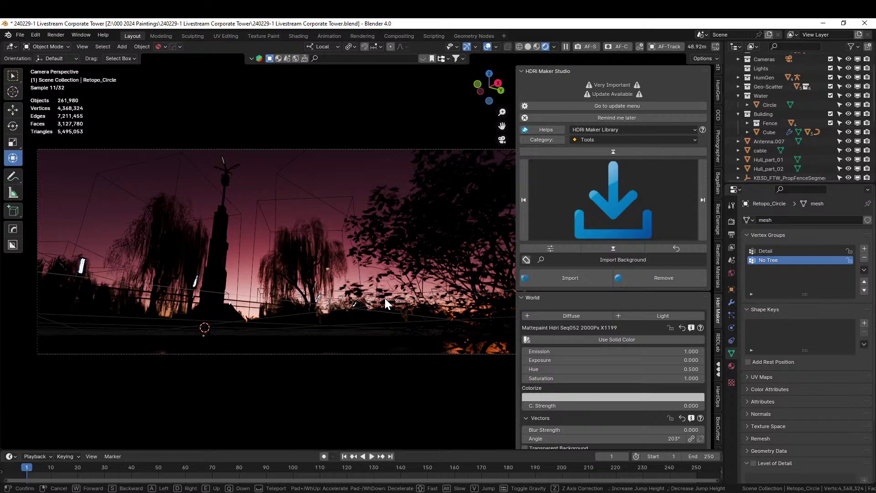
{"action": "left_click", "coordinate": [385, 297]}
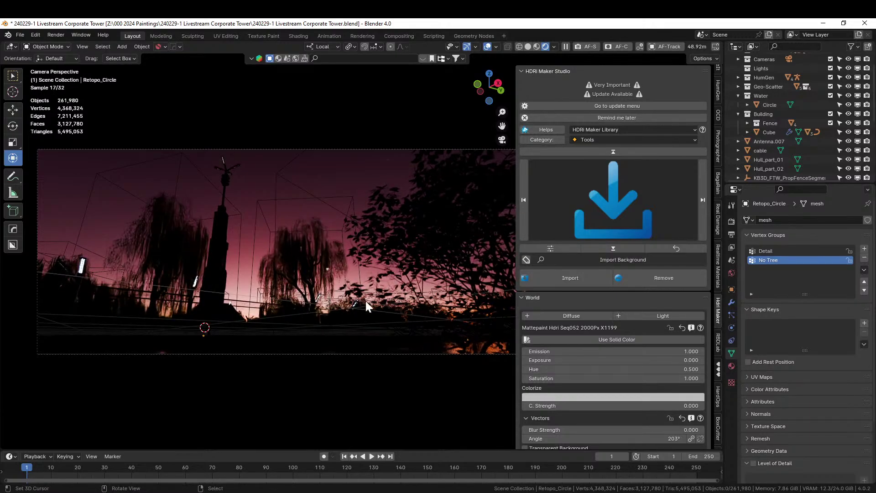
Step: Enable the Photographer exposure control for the camera and set its exposure value to 8
{"action": "scroll", "coordinate": [365, 300], "scroll_direction": "down", "scroll_amount": 3}
{"action": "scroll", "coordinate": [363, 299], "scroll_direction": "up", "scroll_amount": 1}
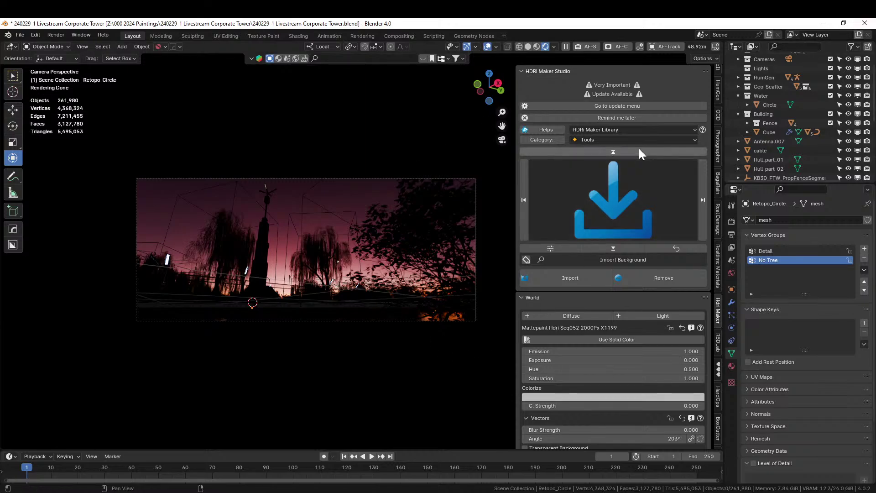
{"action": "left_click", "coordinate": [717, 140]}
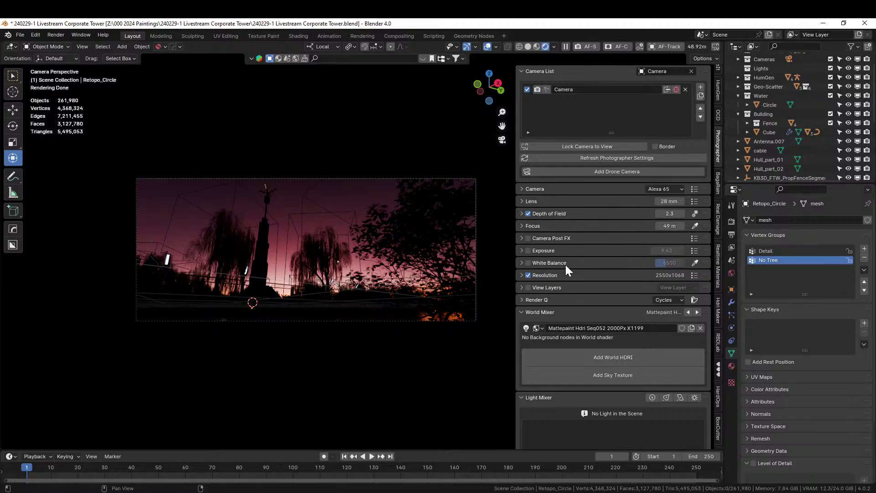
{"action": "left_click", "coordinate": [527, 250]}
{"action": "left_click", "coordinate": [521, 250]}
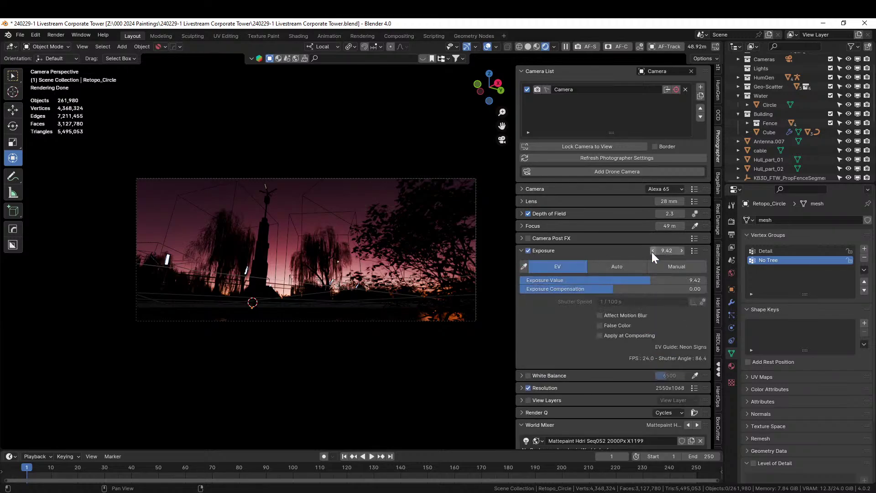
{"action": "left_click", "coordinate": [656, 250]}
{"action": "type", "text": "8"}
{"action": "key", "text": "Return"}
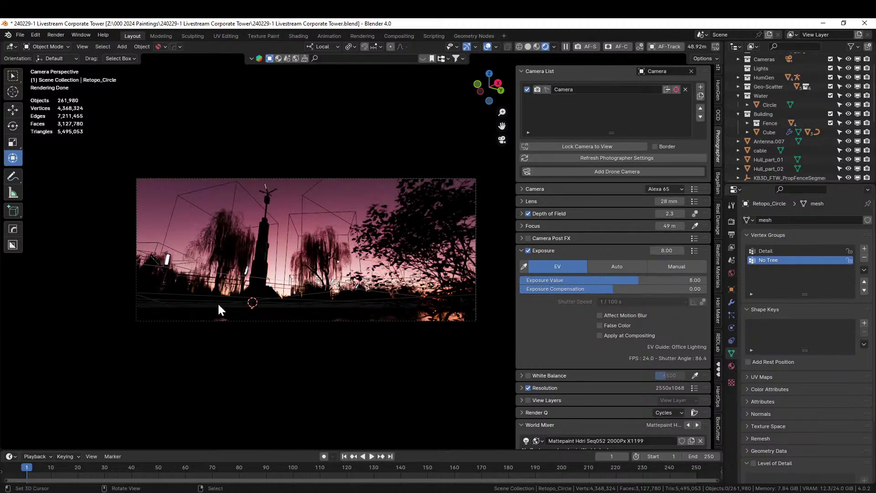
{"action": "scroll", "coordinate": [217, 302], "scroll_direction": "up", "scroll_amount": 4}
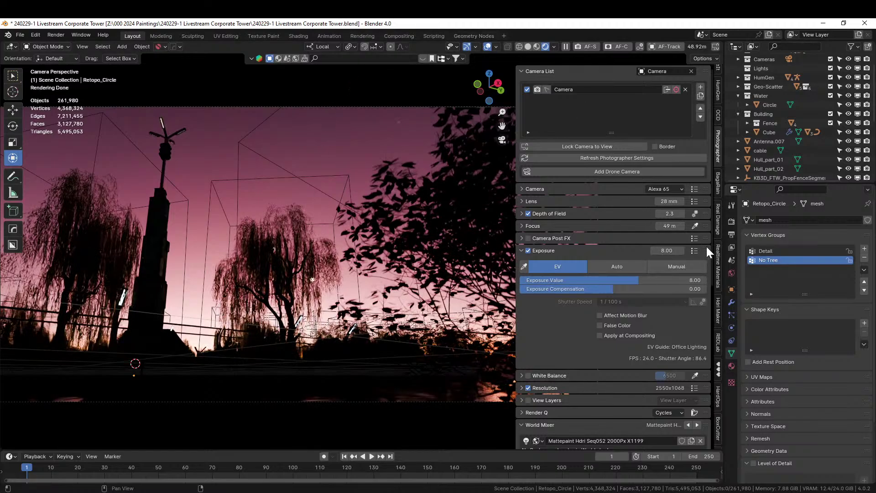
Step: Set the world's mist pass depth to 150 m and save the file
{"action": "left_click", "coordinate": [731, 273]}
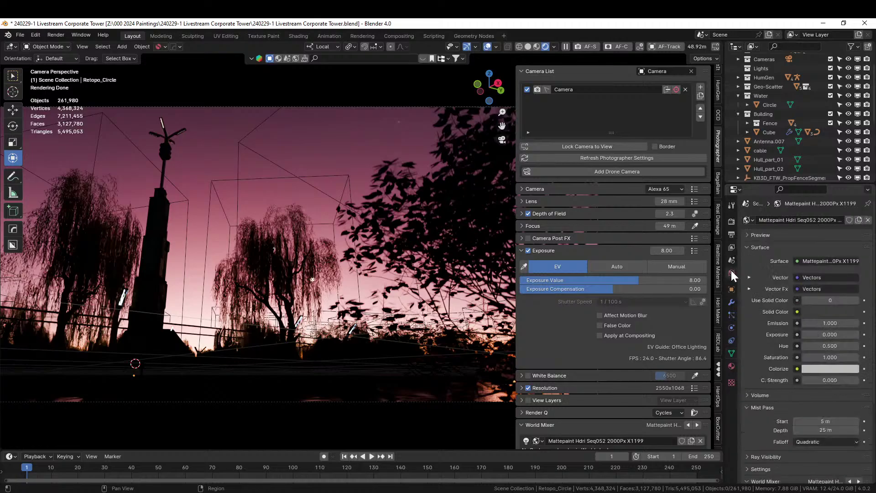
{"action": "left_click", "coordinate": [825, 430]}
{"action": "type", "text": "150"}
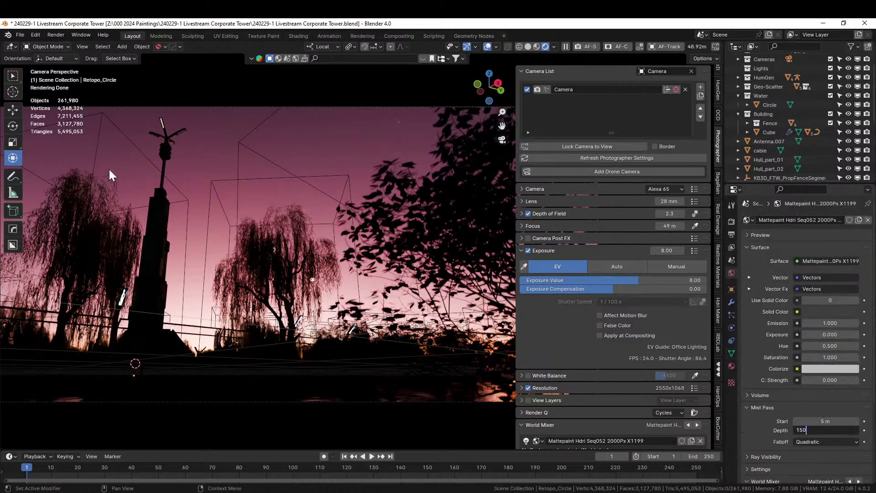
{"action": "key", "text": "Return"}
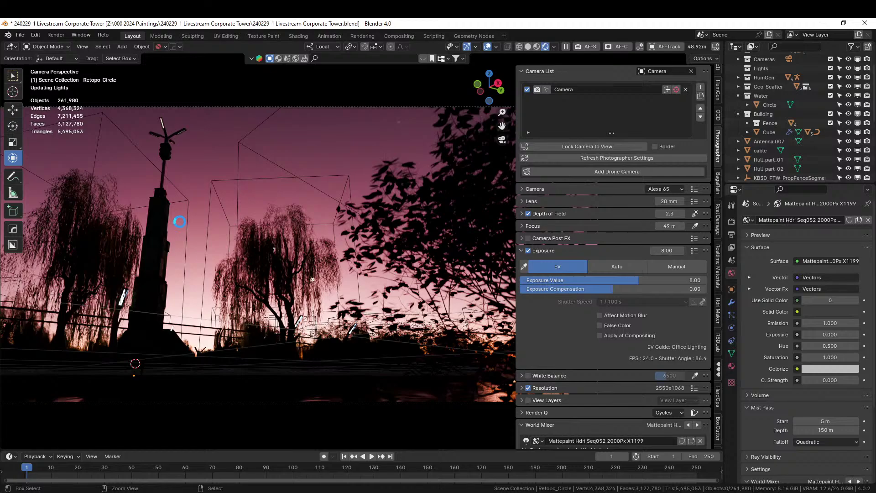
{"action": "key", "text": "ctrl+s"}
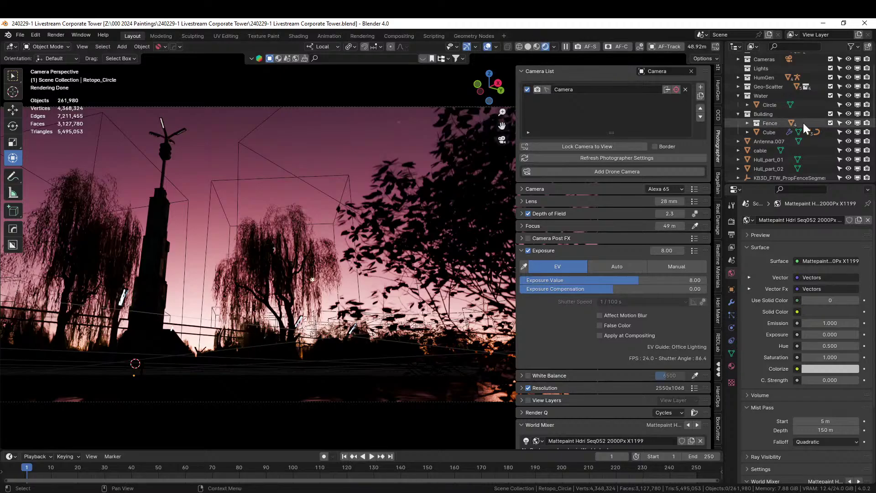
Step: Exclude the Geo-Scatter collection from the view layer, return to solid shading, and leave the camera view
{"action": "left_click", "coordinate": [832, 86]}
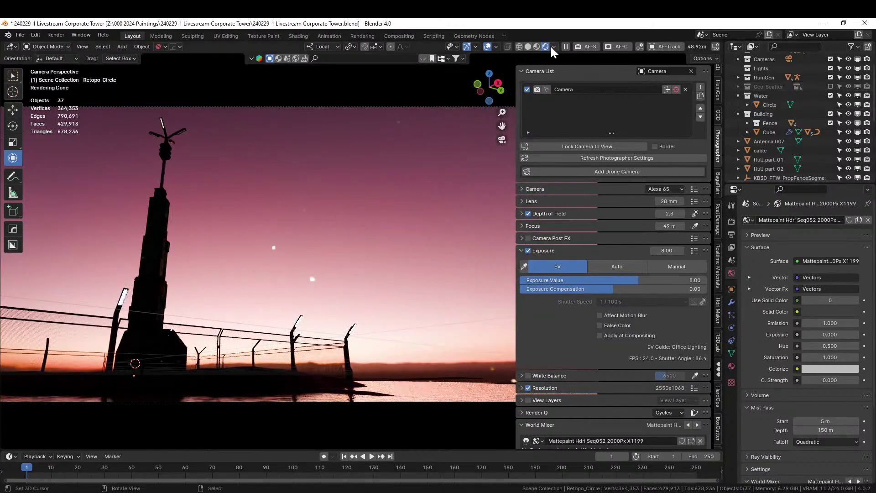
{"action": "left_click", "coordinate": [528, 46]}
{"action": "mouse_move", "coordinate": [411, 160]}
{"action": "middle_mouse_down"}
{"action": "mouse_move", "coordinate": [393, 187]}
{"action": "mouse_move", "coordinate": [387, 225]}
{"action": "middle_mouse_up"}
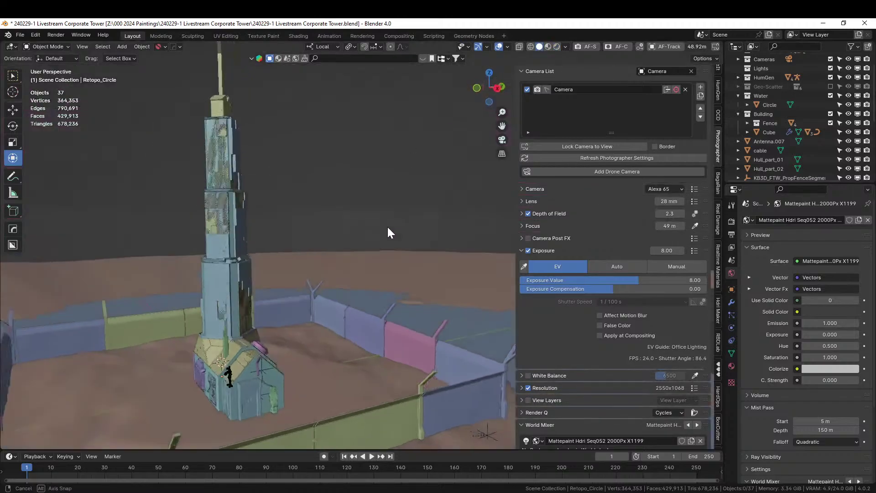
Step: Add a Ground Fog9 volume to the scene with the Alt Tab Easy Fog 2 add-on
{"action": "scroll", "coordinate": [712, 345], "scroll_direction": "down", "scroll_amount": 3}
{"action": "scroll", "coordinate": [719, 346], "scroll_direction": "down", "scroll_amount": 10}
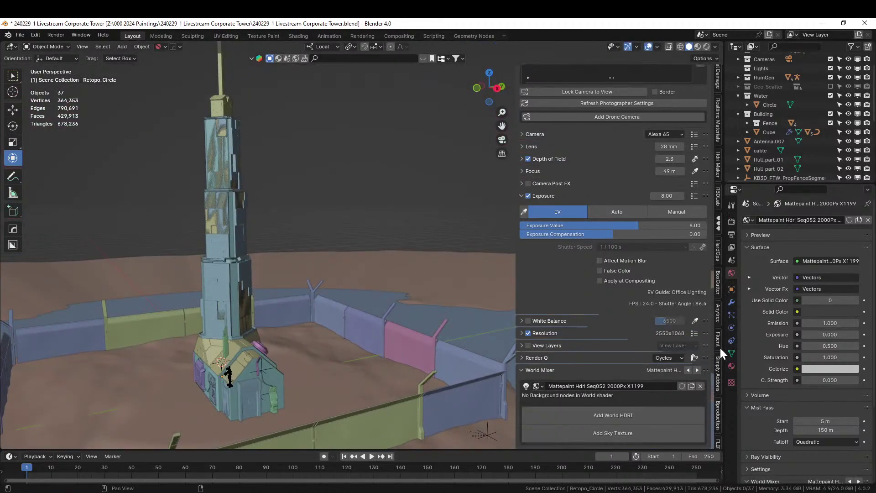
{"action": "scroll", "coordinate": [720, 345], "scroll_direction": "down", "scroll_amount": 10}
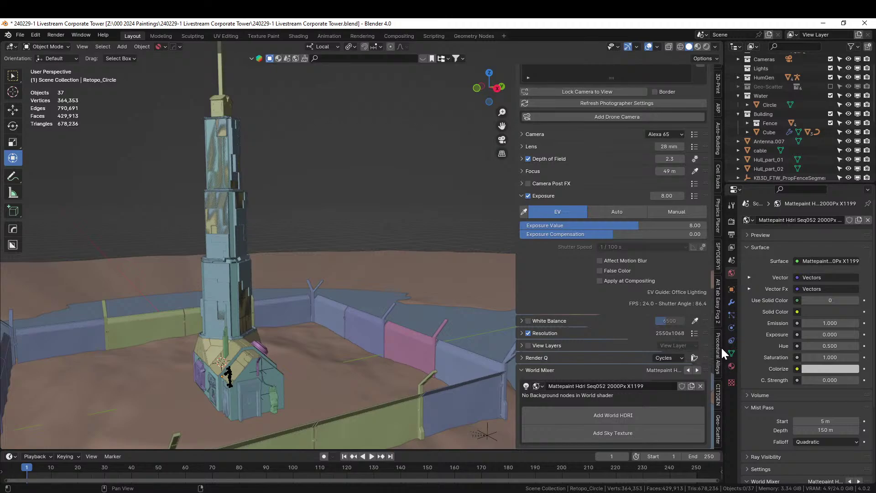
{"action": "left_click", "coordinate": [719, 294]}
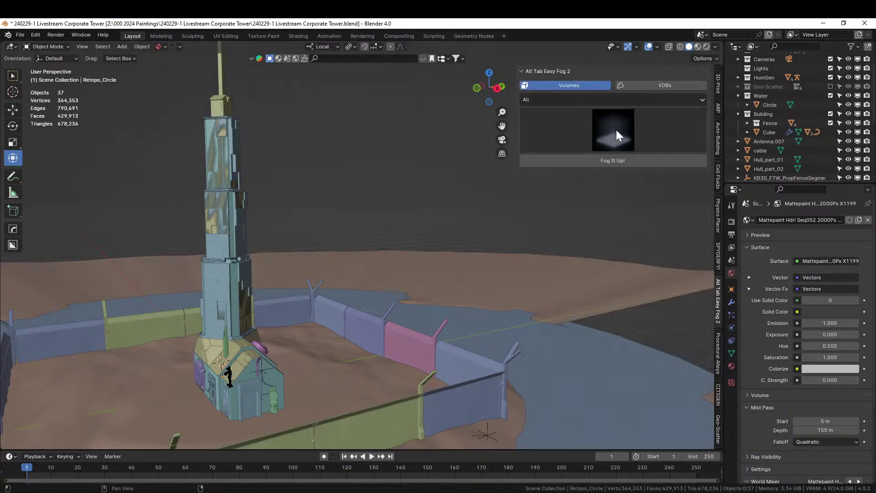
{"action": "scroll", "coordinate": [357, 269], "scroll_direction": "down", "scroll_amount": 3}
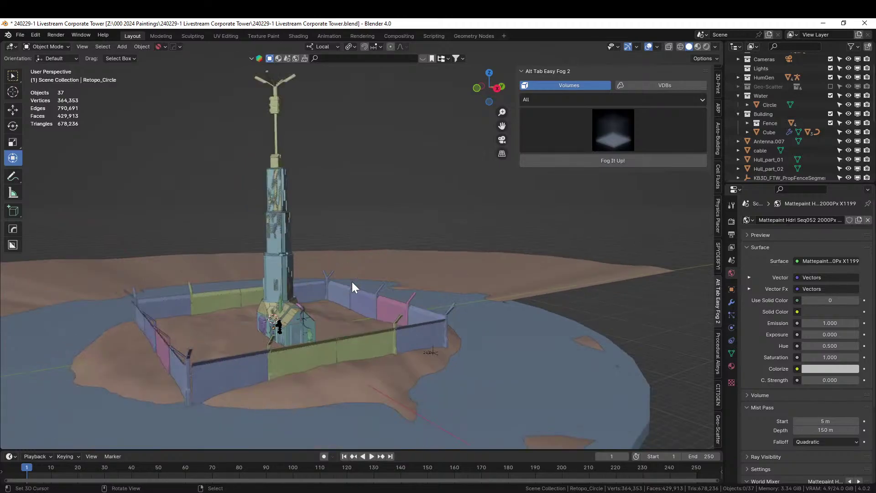
{"action": "left_click", "coordinate": [612, 137]}
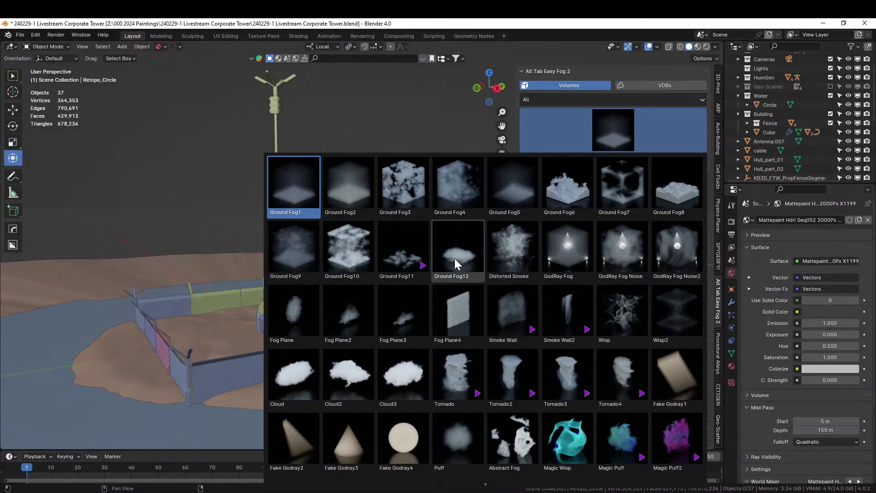
{"action": "left_click", "coordinate": [291, 242]}
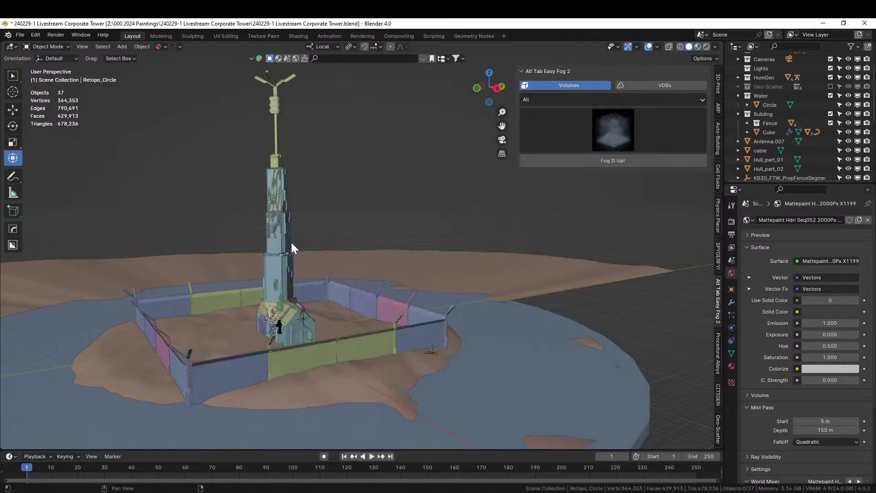
{"action": "left_click", "coordinate": [611, 161]}
Step: Scale the fog volume uniformly by about 3.8 and raise it about 16.4 m along its local Z axis
{"action": "middle_click_drag", "start_coordinate": [479, 212], "coordinate": [412, 346]}
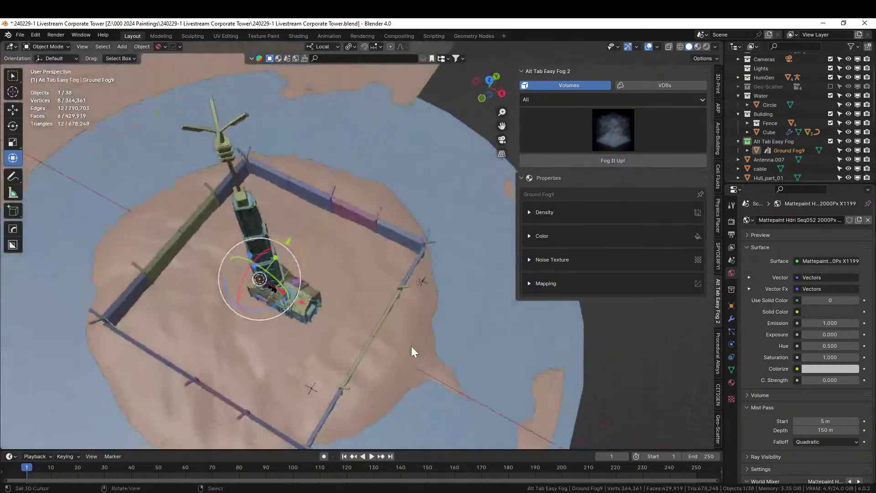
{"action": "scroll", "coordinate": [399, 340], "scroll_direction": "down", "scroll_amount": 3}
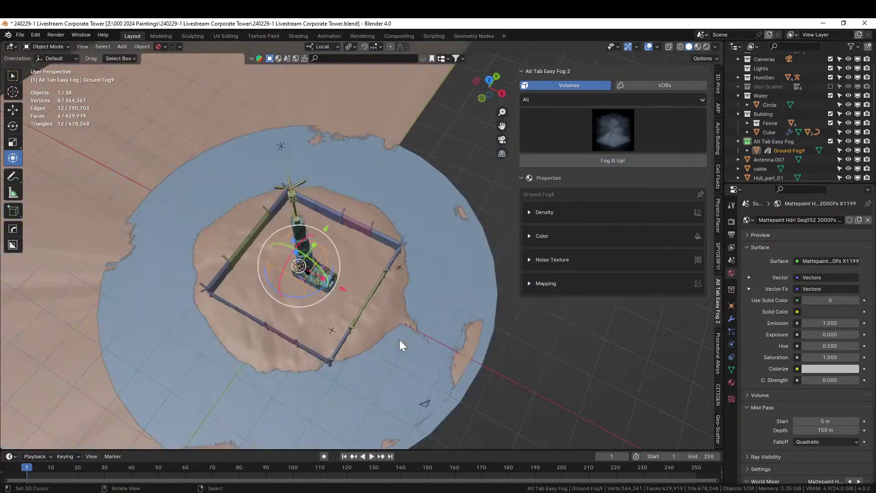
{"action": "key", "text": "s"}
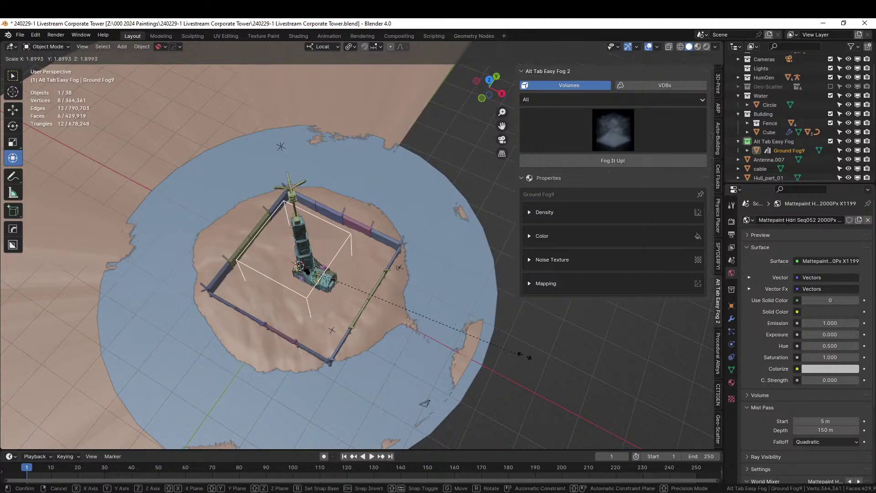
{"action": "left_click", "coordinate": [39, 390]}
{"action": "middle_click_drag", "start_coordinate": [5, 391], "coordinate": [2, 328]}
{"action": "key", "text": "g"}
{"action": "key", "text": "z"}
{"action": "key", "text": "z"}
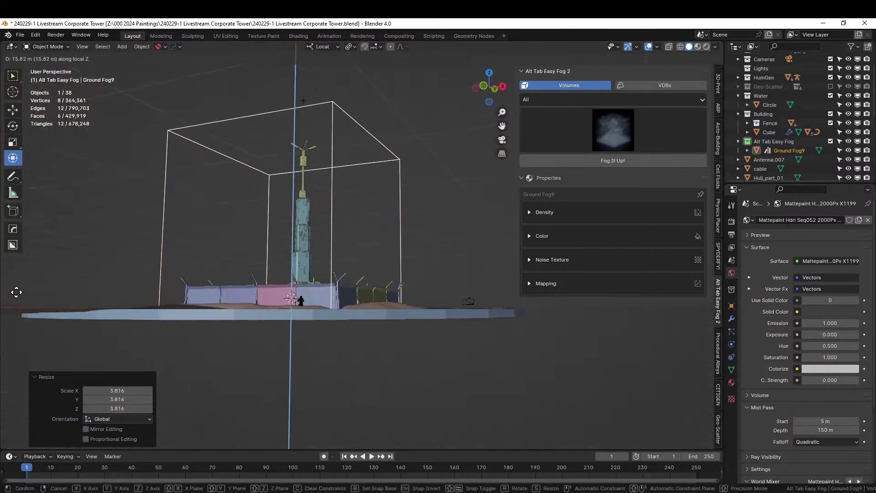
{"action": "left_click", "coordinate": [14, 305]}
Step: Widen the fog volume horizontally by about 2.6 without changing its height, and apply its rotation and scale
{"action": "middle_click_drag", "start_coordinate": [14, 305], "coordinate": [21, 370]}
{"action": "key", "text": "s"}
{"action": "key", "text": "shift+z"}
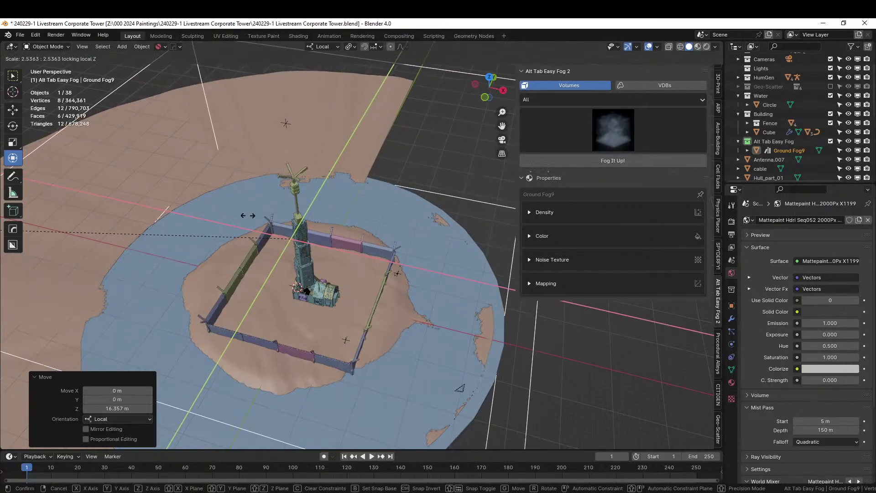
{"action": "left_click", "coordinate": [232, 214]}
{"action": "middle_click_drag", "start_coordinate": [231, 214], "coordinate": [386, 221]}
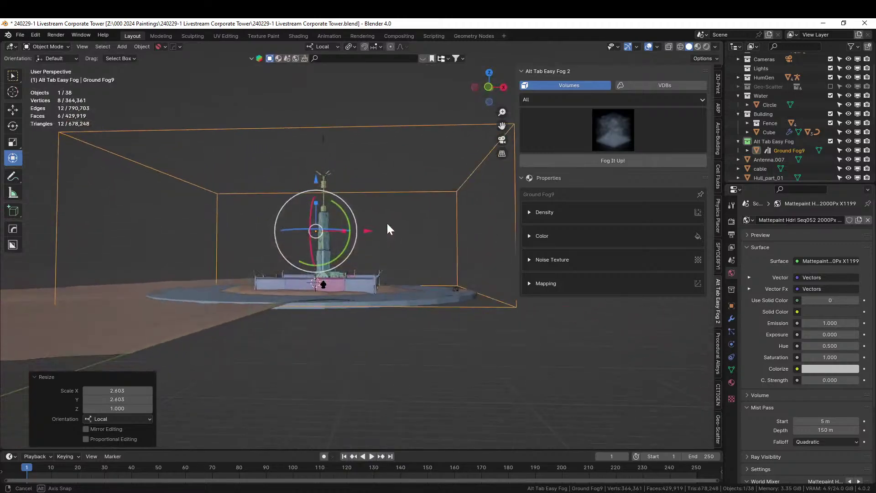
{"action": "key", "text": "ctrl+a"}
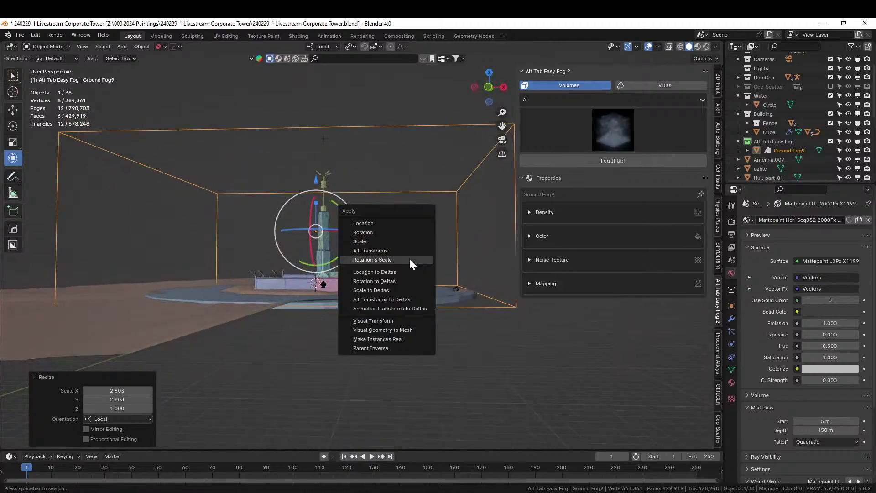
{"action": "left_click", "coordinate": [406, 259]}
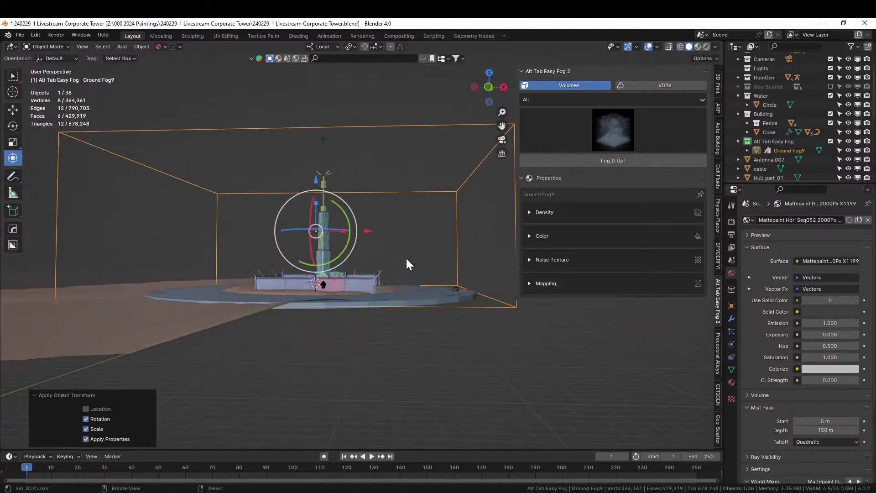
Step: Preview the fog in rendered shading through the camera and set the camera's clip end to 150 m
{"action": "left_click", "coordinate": [706, 47]}
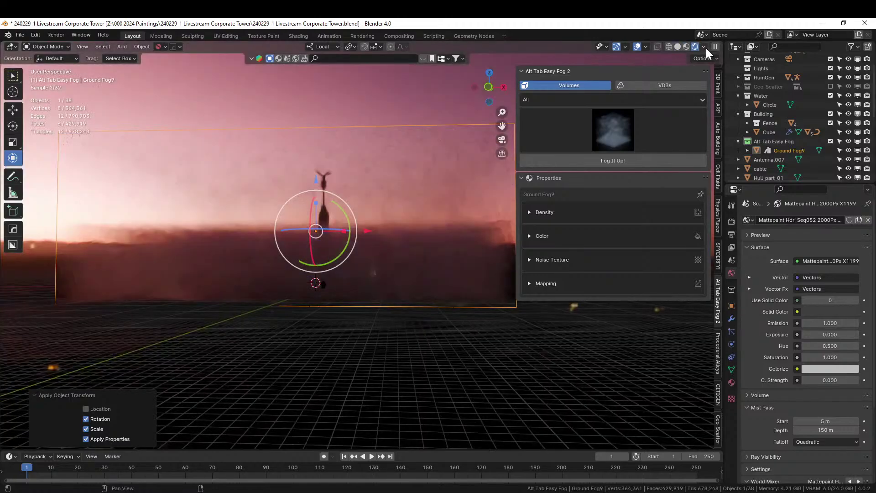
{"action": "key", "text": "KP_0"}
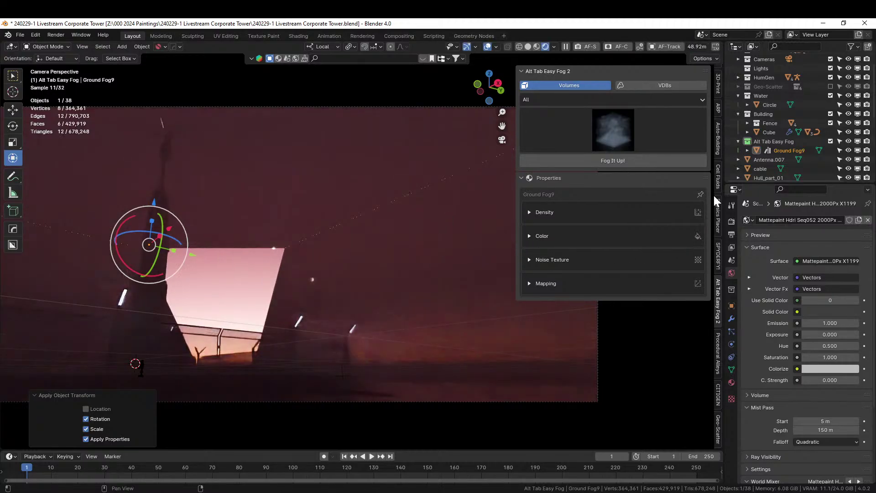
{"action": "scroll", "coordinate": [719, 190], "scroll_direction": "down", "scroll_amount": 10}
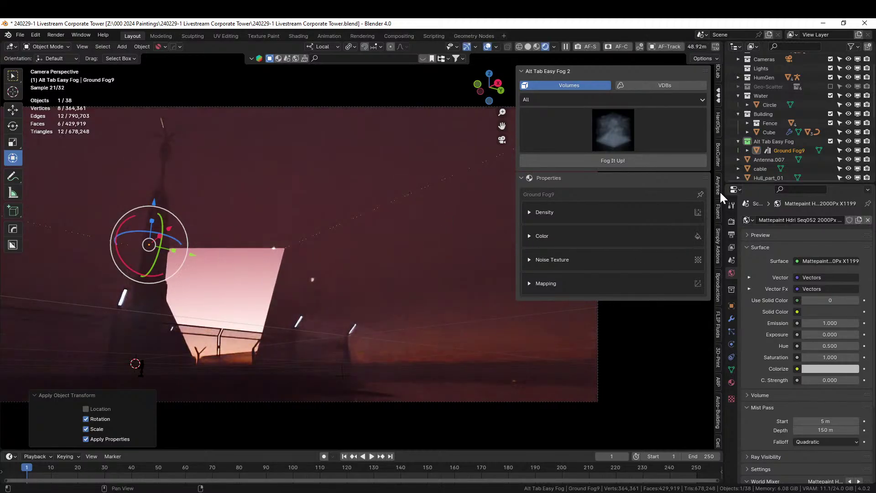
{"action": "scroll", "coordinate": [719, 192], "scroll_direction": "down", "scroll_amount": 10}
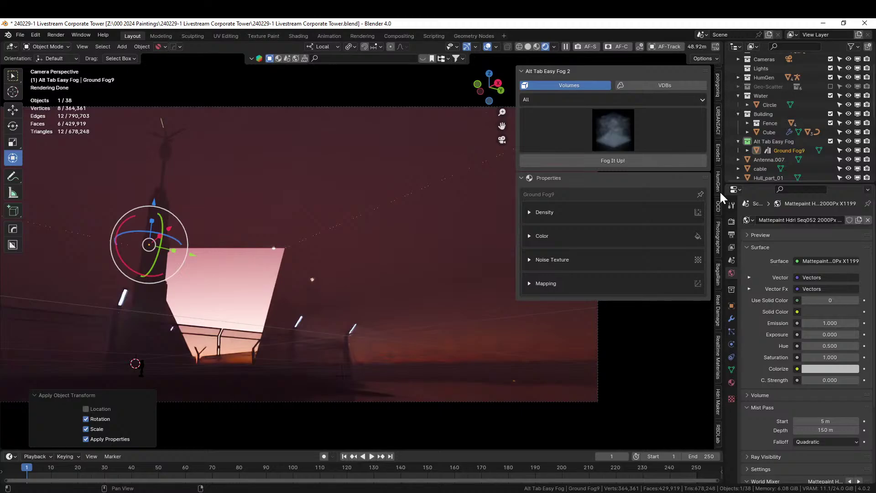
{"action": "scroll", "coordinate": [720, 191], "scroll_direction": "up", "scroll_amount": 8}
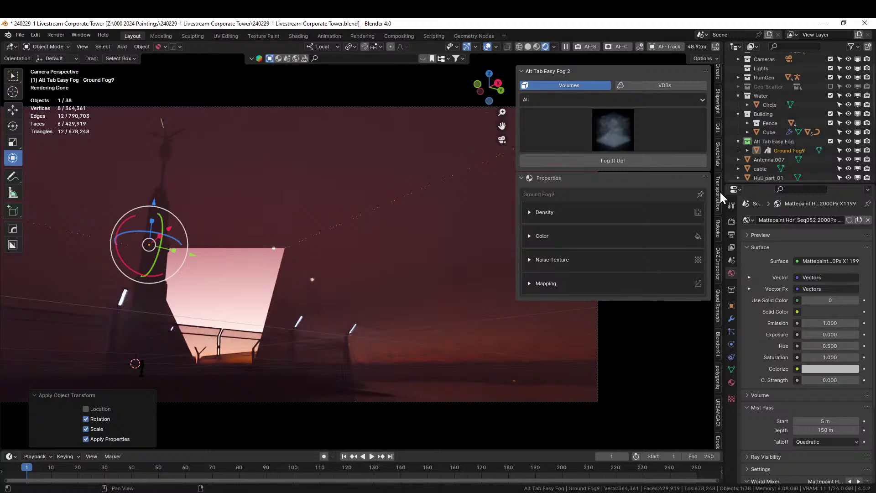
{"action": "scroll", "coordinate": [718, 197], "scroll_direction": "down", "scroll_amount": 4}
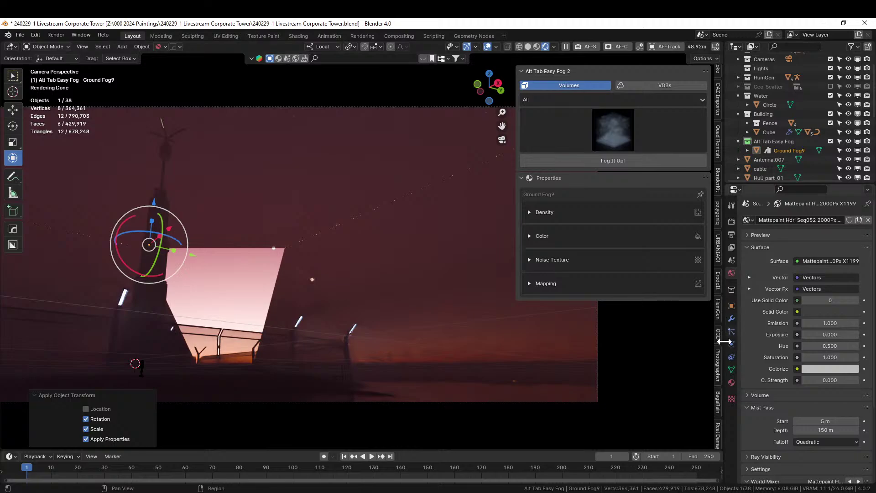
{"action": "left_click", "coordinate": [718, 364]}
{"action": "left_click", "coordinate": [526, 190]}
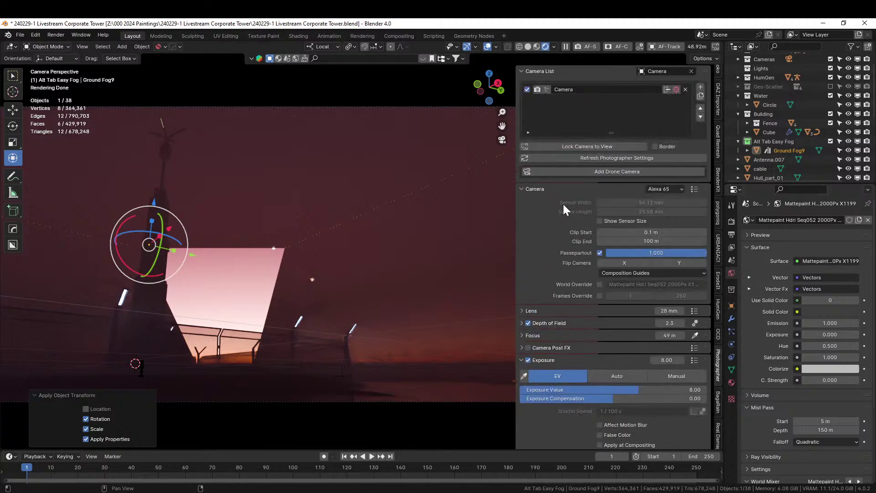
{"action": "double_click", "coordinate": [657, 240]}
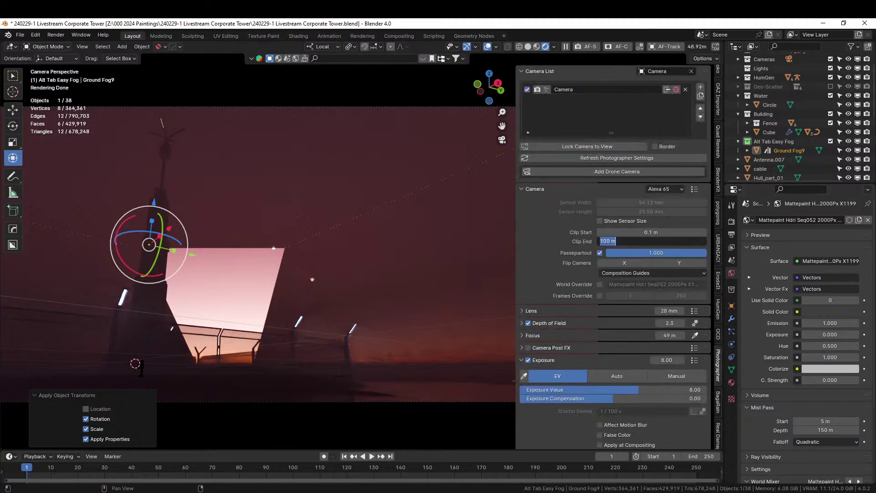
{"action": "type", "text": "500"}
{"action": "key", "text": "Return"}
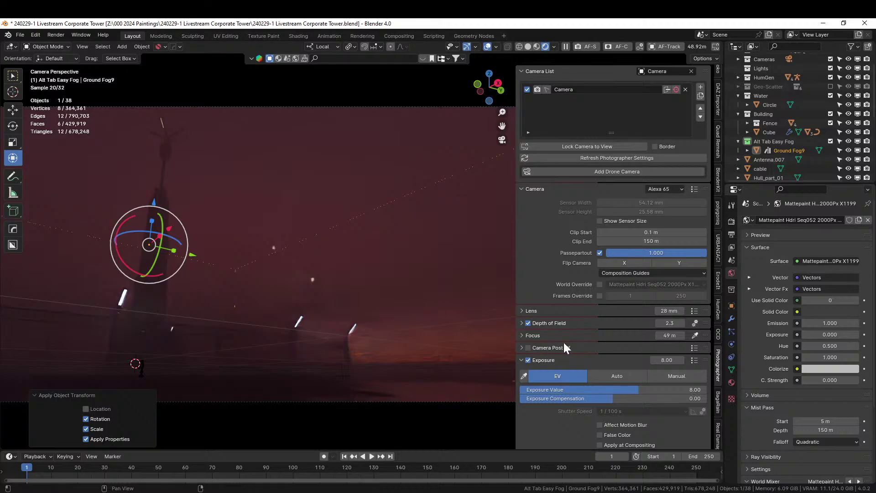
Step: Set the Ground Fog9 volume's density to 0.25
{"action": "scroll", "coordinate": [717, 354], "scroll_direction": "down", "scroll_amount": 5}
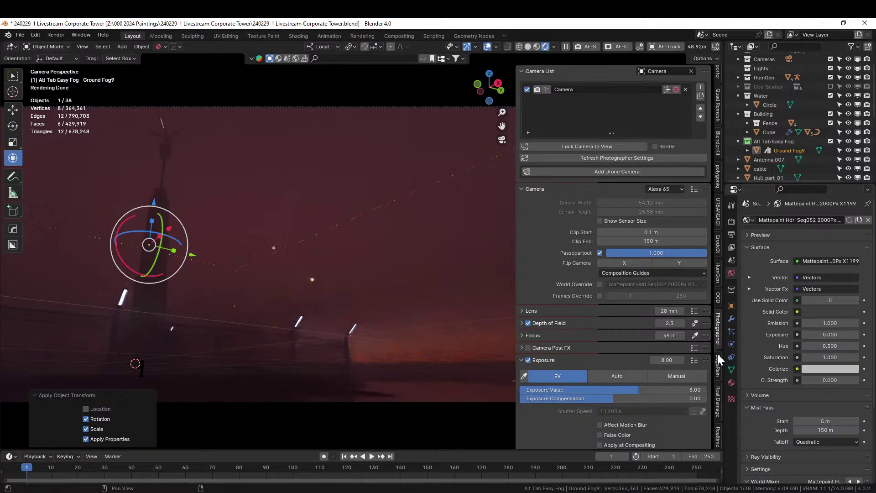
{"action": "scroll", "coordinate": [716, 354], "scroll_direction": "down", "scroll_amount": 15}
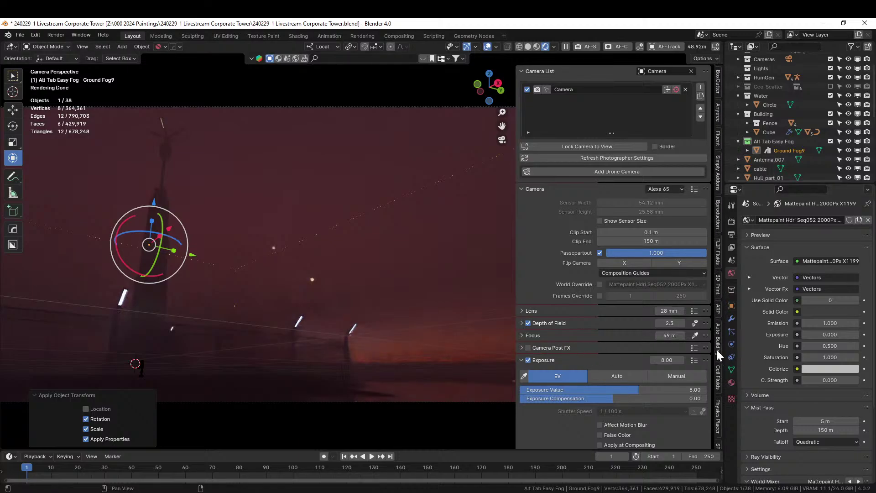
{"action": "left_click", "coordinate": [719, 309]}
{"action": "left_click", "coordinate": [529, 212]}
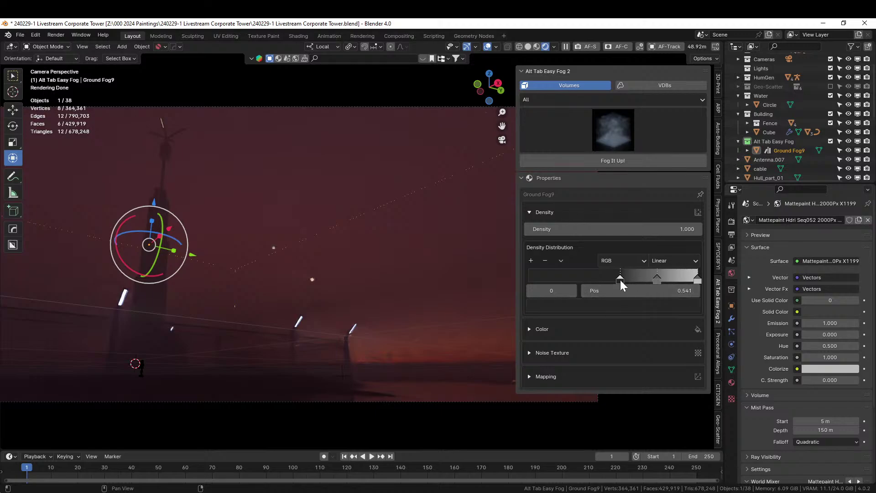
{"action": "left_click", "coordinate": [611, 229]}
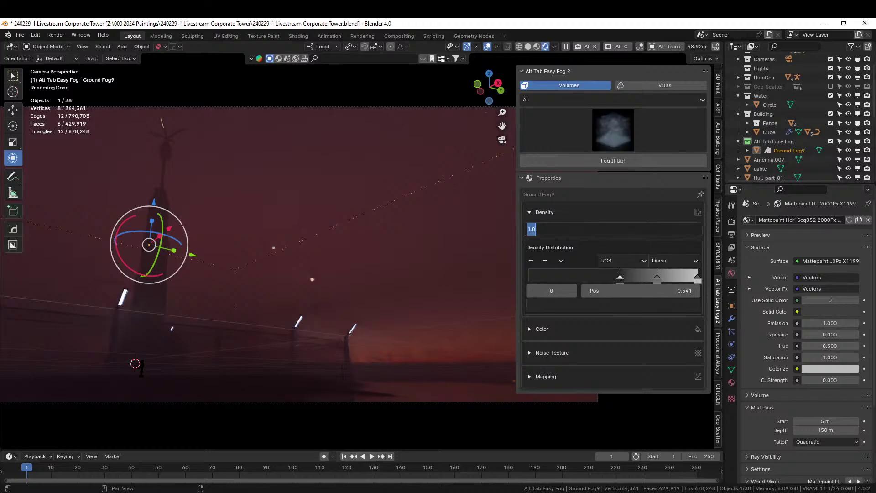
{"action": "type", "text": "0.25"}
{"action": "key", "text": "Return"}
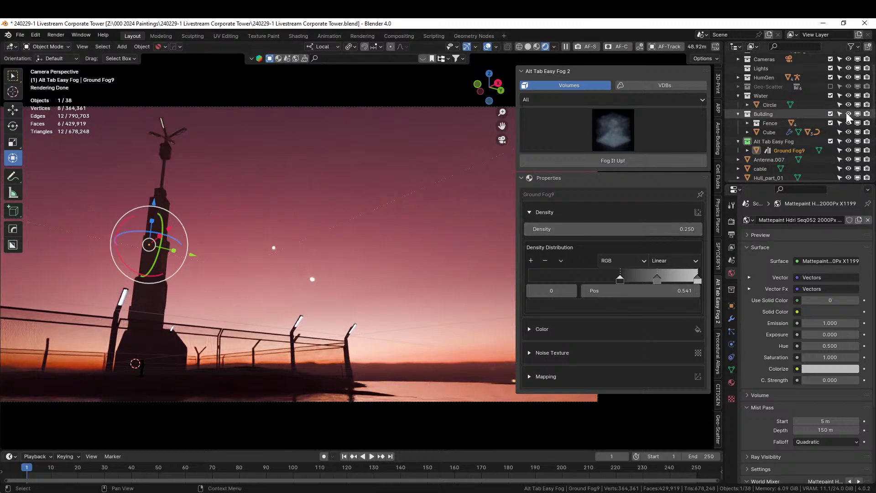
Step: Include the Geo-Scatter collection in the view layer and set the fog density to 0.33
{"action": "left_click", "coordinate": [829, 86]}
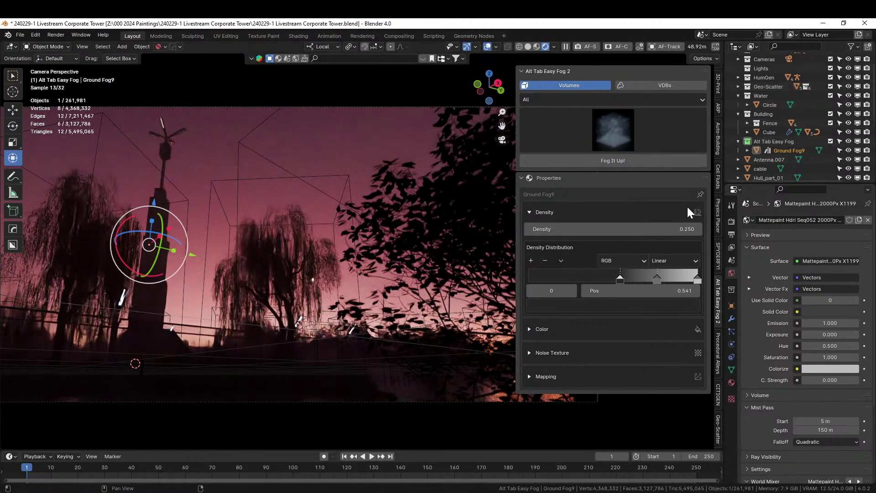
{"action": "left_click", "coordinate": [682, 230]}
{"action": "key", "text": "BackSpace"}
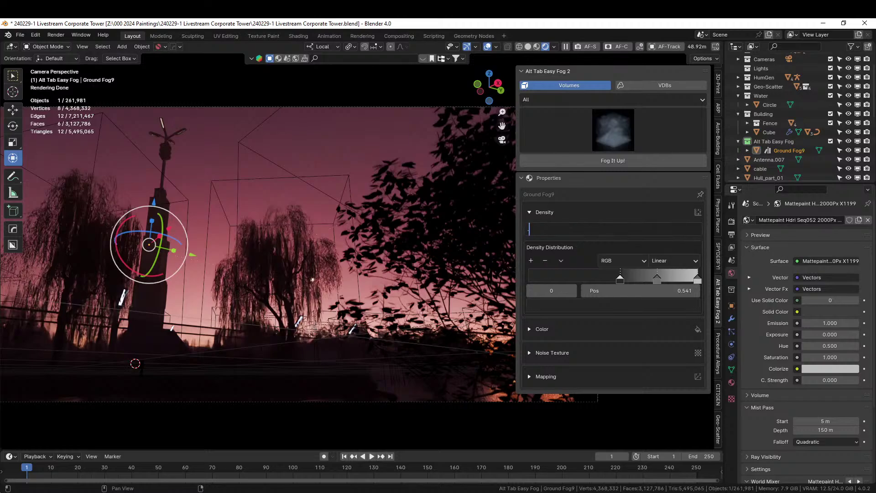
{"action": "type", "text": ".33"}
{"action": "key", "text": "Return"}
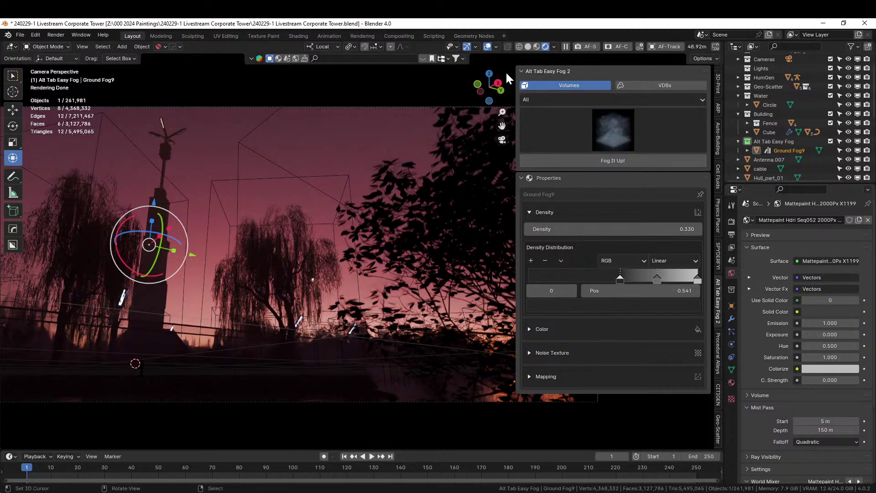
Step: Return to solid shading outside the camera view and make the Alt Tab Easy Fog collection unselectable
{"action": "left_click", "coordinate": [528, 47]}
{"action": "middle_click_drag", "start_coordinate": [368, 283], "coordinate": [375, 312]}
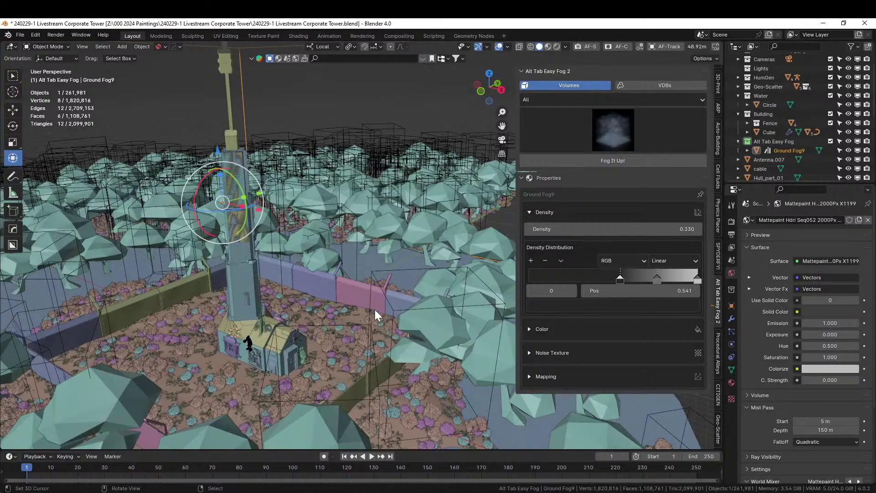
{"action": "scroll", "coordinate": [374, 309], "scroll_direction": "down", "scroll_amount": 6}
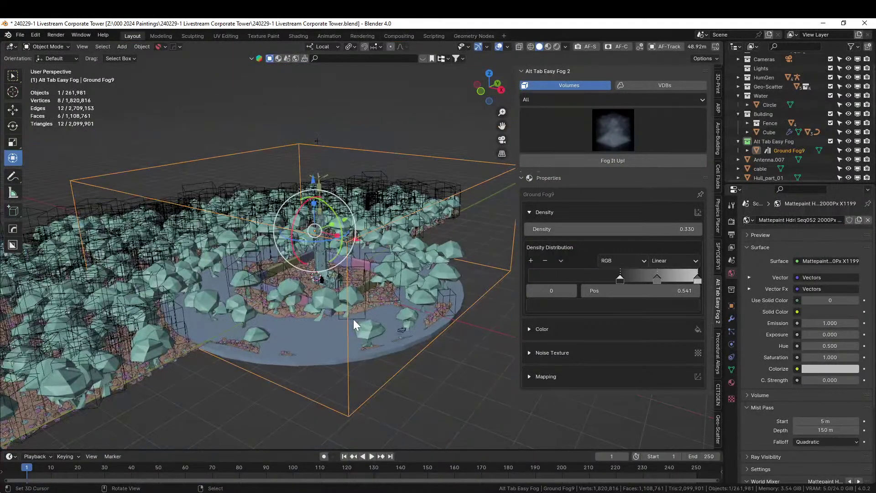
{"action": "left_click", "coordinate": [831, 140]}
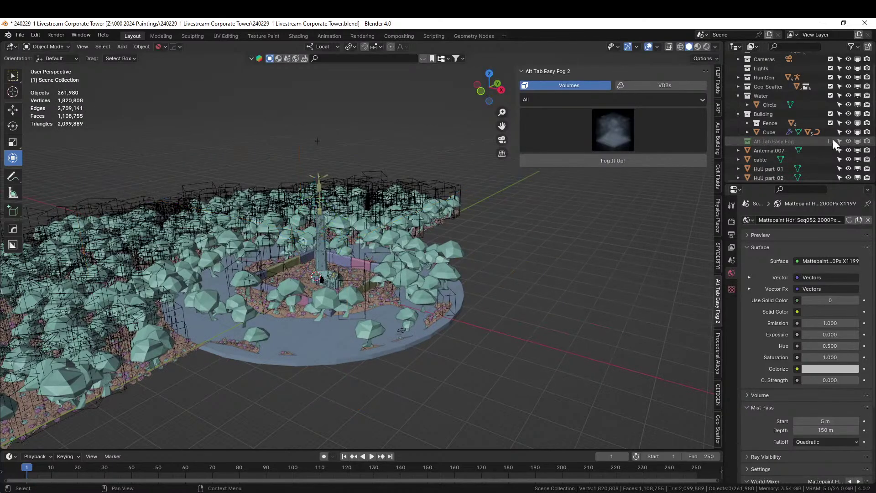
{"action": "left_click", "coordinate": [831, 141]}
{"action": "left_click", "coordinate": [839, 141]}
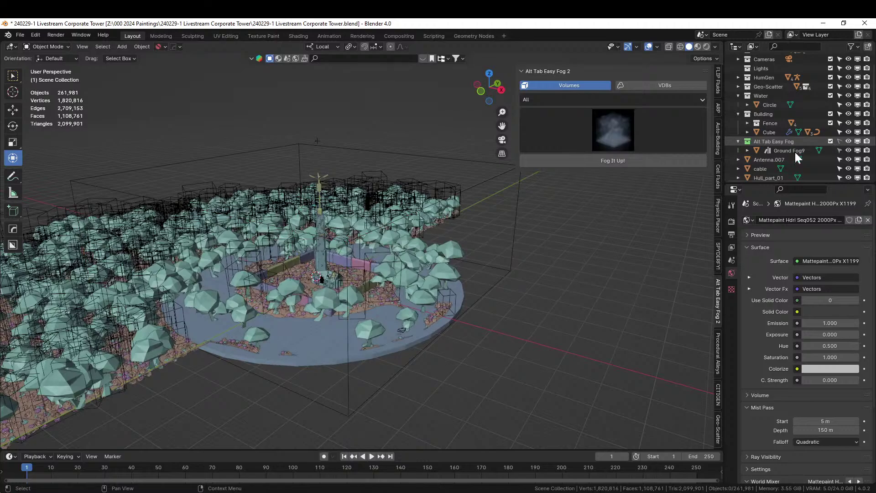
Step: Make the Alt Tab Easy Fog collection selectable again and select the Ground Fog9 volume box
{"action": "scroll", "coordinate": [335, 242], "scroll_direction": "up", "scroll_amount": 5}
{"action": "middle_click_drag", "start_coordinate": [324, 210], "coordinate": [379, 276]}
{"action": "key", "text": "KP_1"}
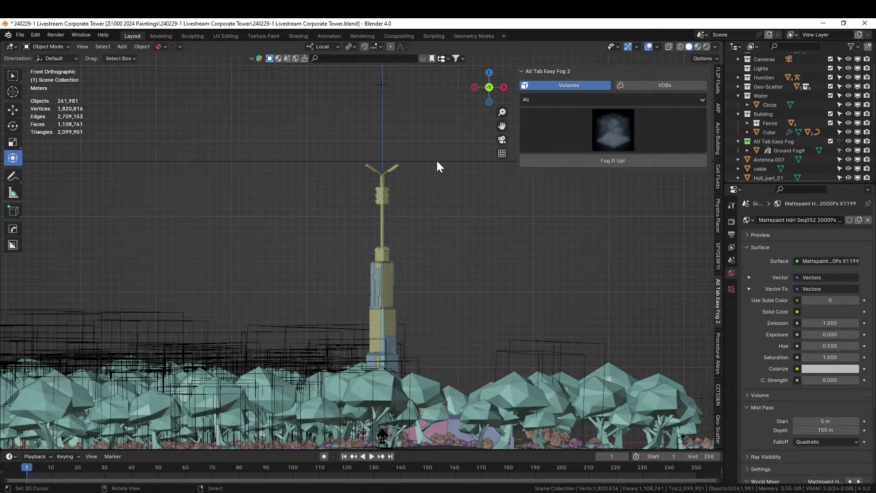
{"action": "left_click", "coordinate": [840, 141]}
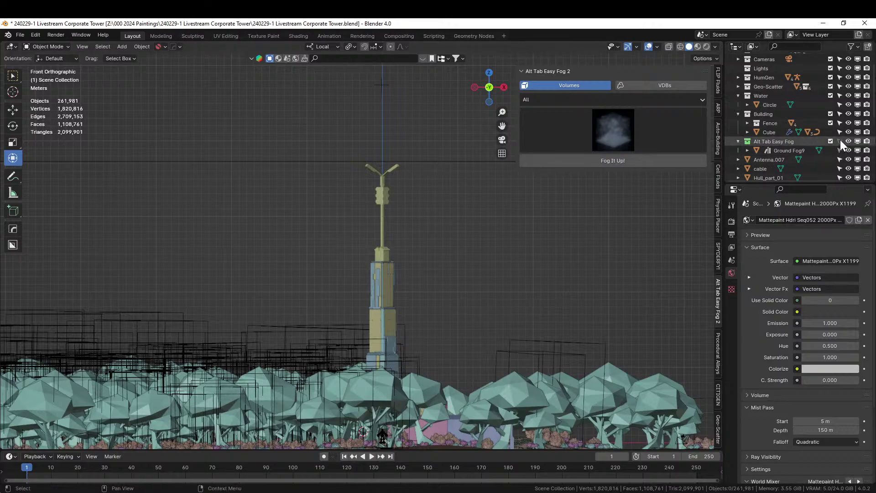
{"action": "left_click", "coordinate": [431, 163]}
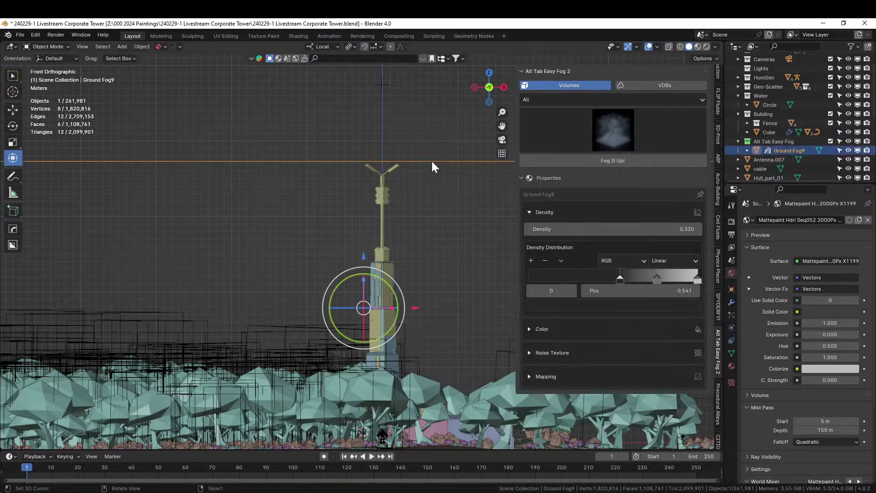
{"action": "middle_click_drag", "start_coordinate": [432, 160], "coordinate": [450, 204]}
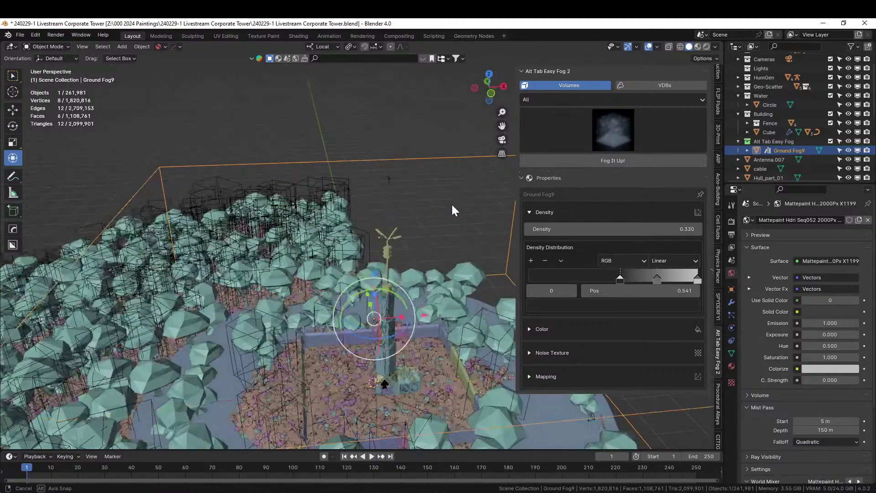
{"action": "key", "text": "4"}
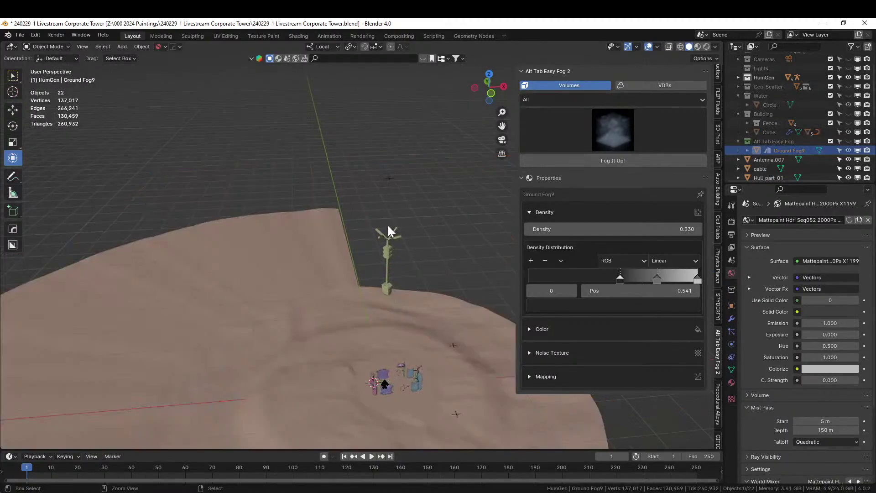
{"action": "key", "text": "ctrl+z"}
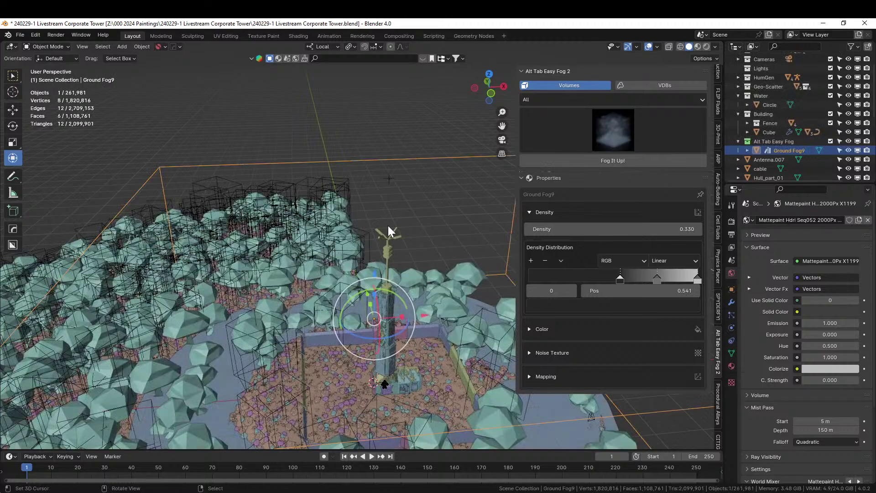
Step: Lower the top face of the Ground Fog9 box by about 5.8 m along its local Z axis
{"action": "key", "text": "Tab"}
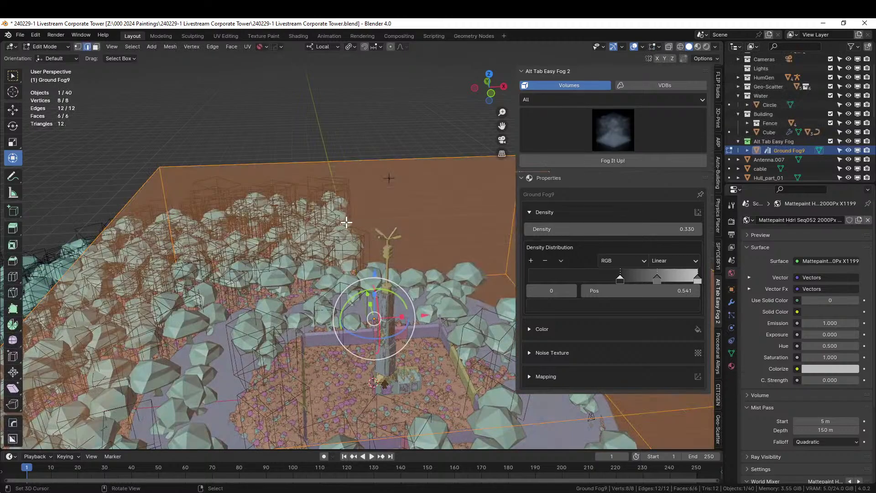
{"action": "key", "text": "3"}
{"action": "right_click", "coordinate": [411, 257]}
{"action": "middle_click_drag", "start_coordinate": [412, 243], "coordinate": [414, 238]}
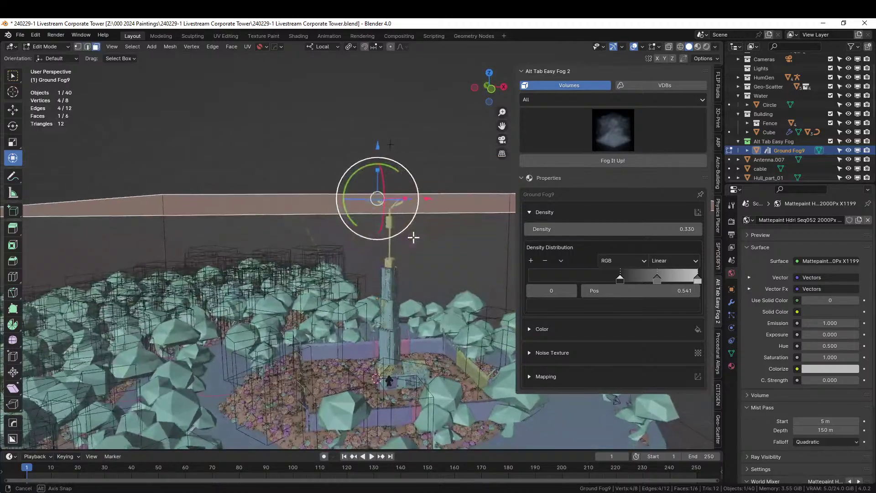
{"action": "key", "text": "g"}
{"action": "key", "text": "z"}
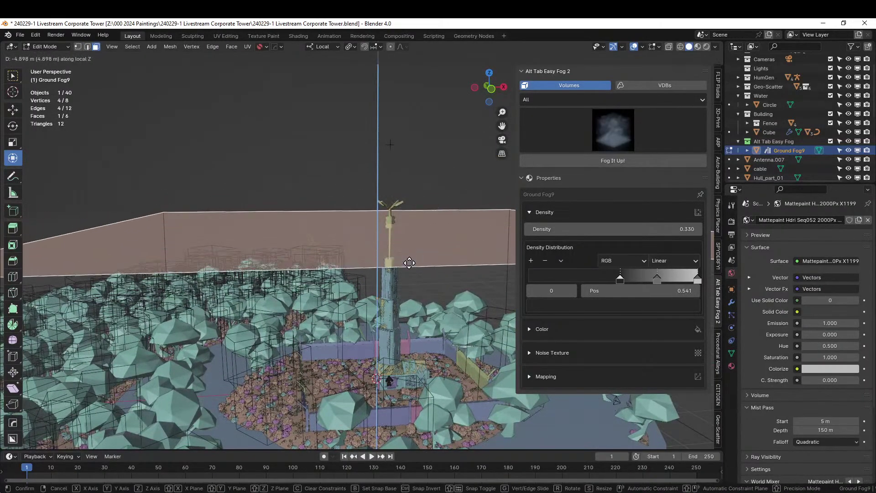
{"action": "left_click", "coordinate": [410, 268]}
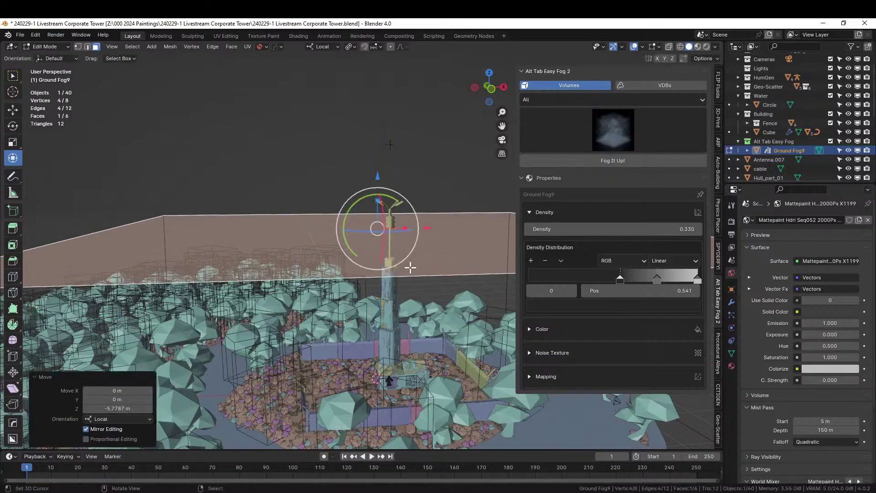
{"action": "key", "text": "Tab"}
Step: Place the 3D cursor where the antenna's arms meet at the top of the tower
{"action": "scroll", "coordinate": [411, 267], "scroll_direction": "up", "scroll_amount": 3}
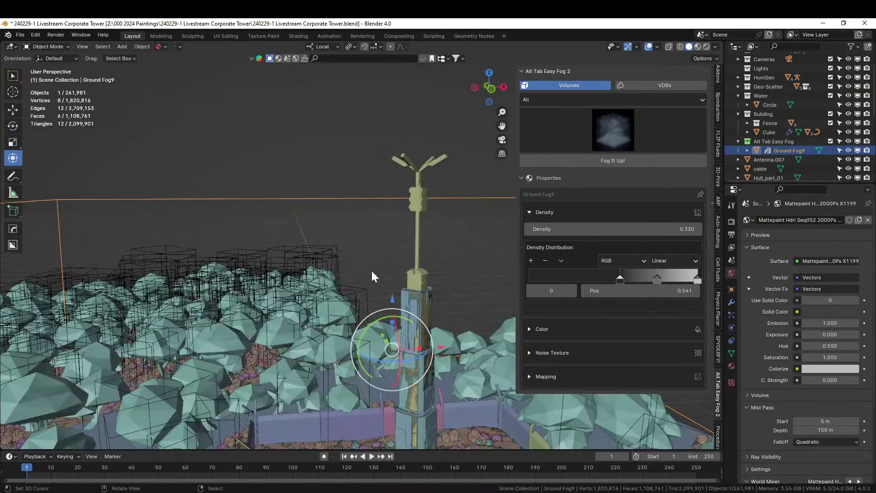
{"action": "middle_click_drag", "start_coordinate": [371, 276], "coordinate": [290, 319], "text": "shift"}
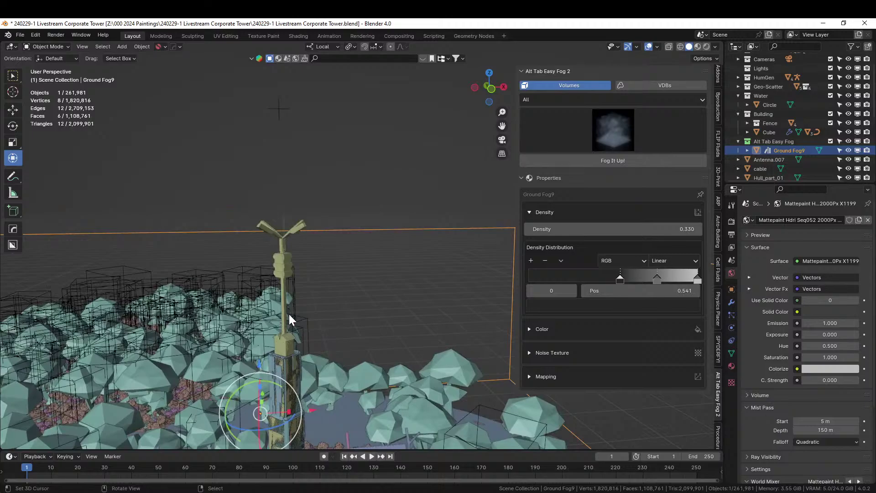
{"action": "middle_click_drag", "start_coordinate": [283, 242], "coordinate": [300, 265]}
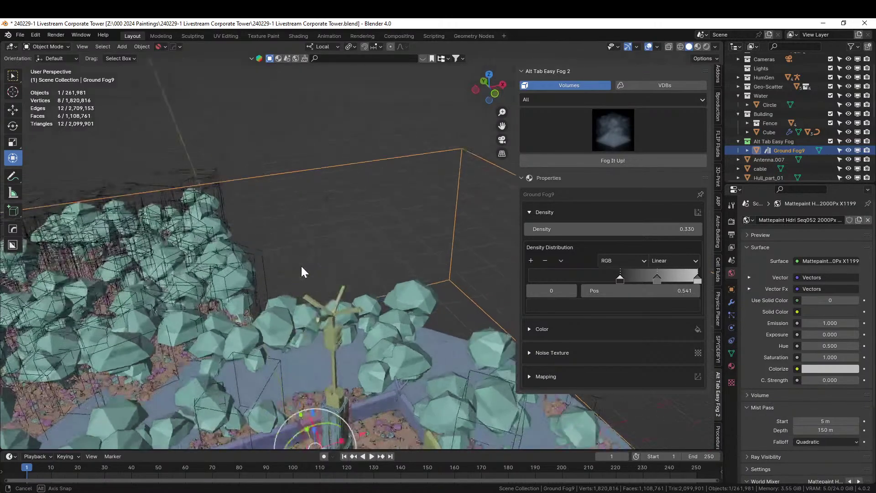
{"action": "left_click", "coordinate": [333, 313]}
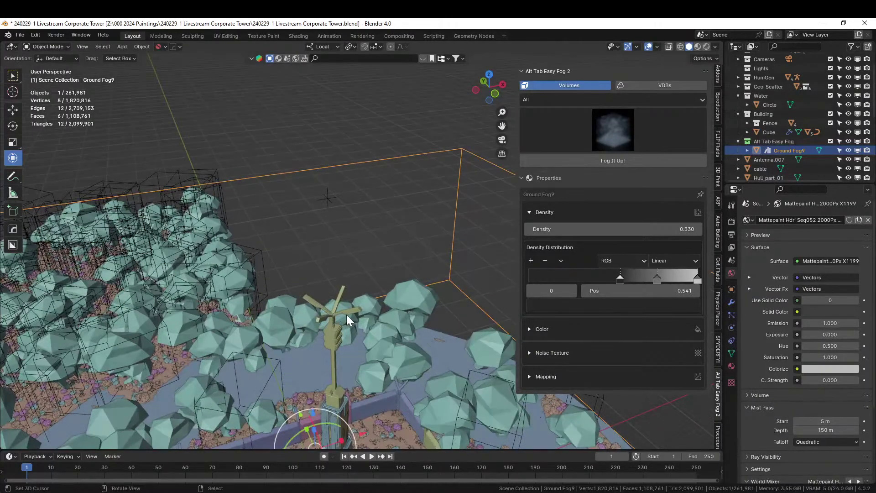
Step: Add an area light to the Lights collection at the 3D cursor on top of the antenna
{"action": "key", "text": "shift+a"}
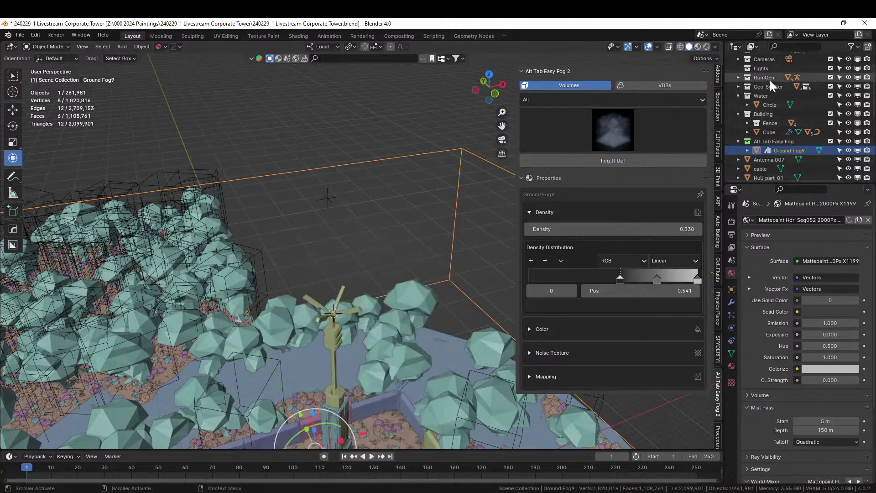
{"action": "left_click", "coordinate": [764, 68]}
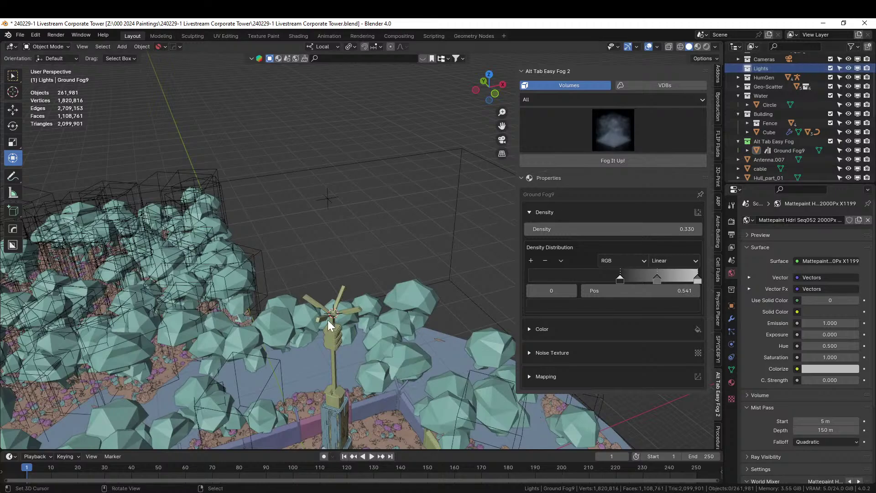
{"action": "key", "text": "shift+a"}
{"action": "mouse_move", "coordinate": [294, 360]}
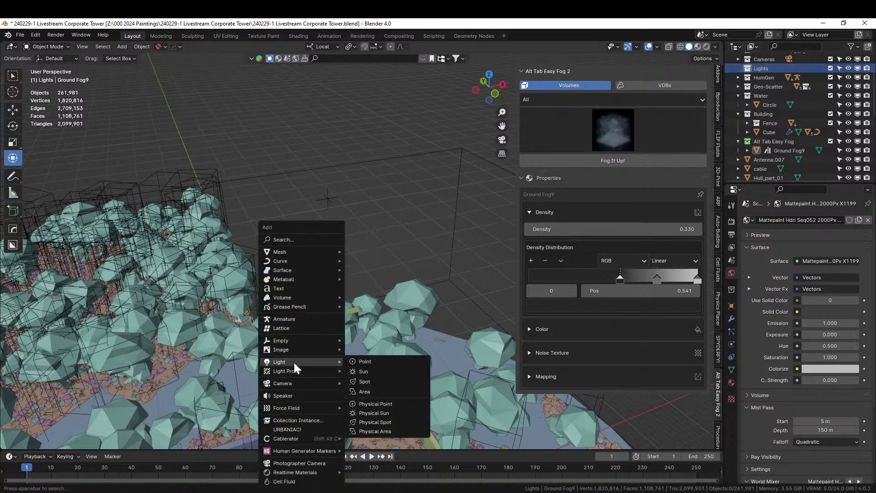
{"action": "left_click", "coordinate": [378, 390]}
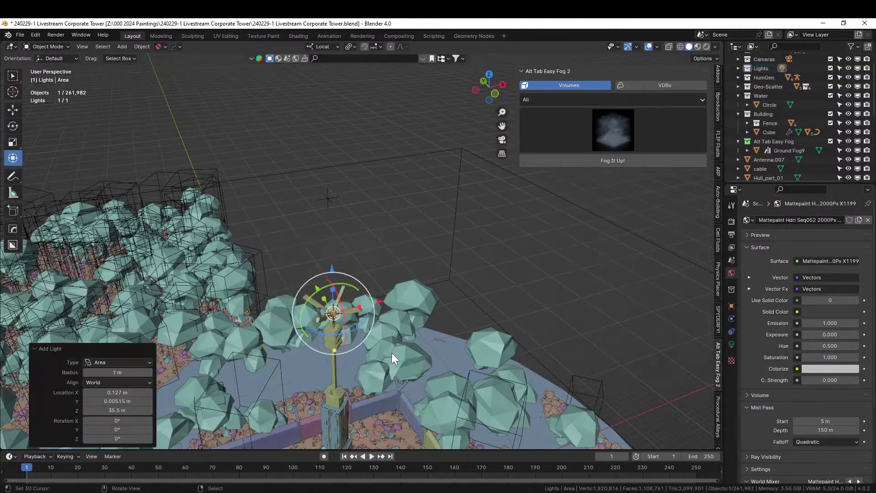
Step: Change the new area light's shape to Disk
{"action": "key", "text": "KP_Decimal"}
{"action": "middle_click_drag", "start_coordinate": [396, 335], "coordinate": [409, 382]}
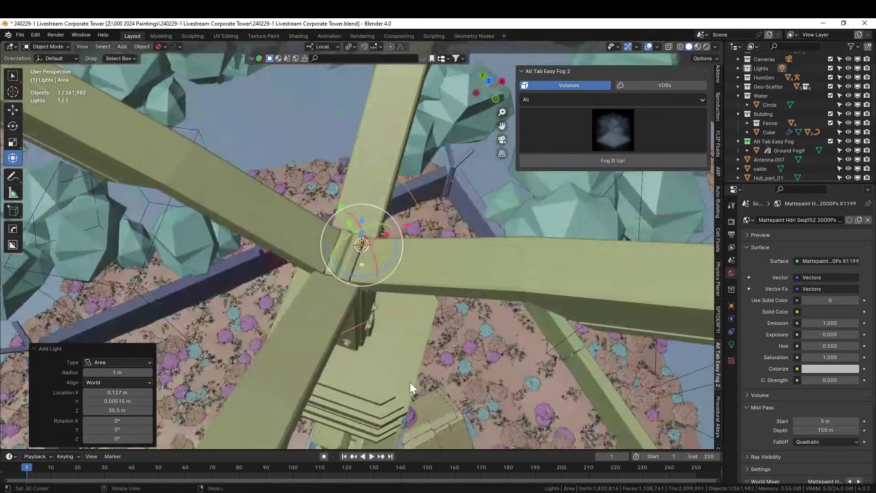
{"action": "key", "text": "KP_7"}
{"action": "scroll", "coordinate": [411, 379], "scroll_direction": "down", "scroll_amount": 3}
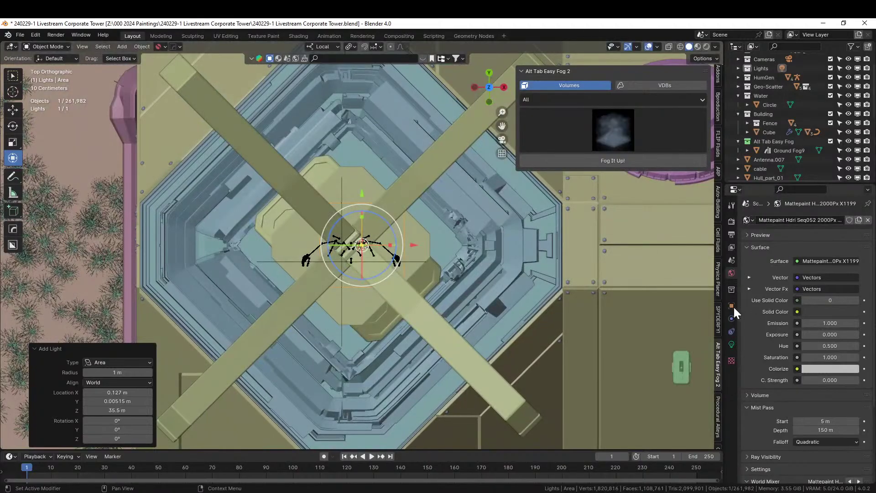
{"action": "left_click", "coordinate": [732, 345]}
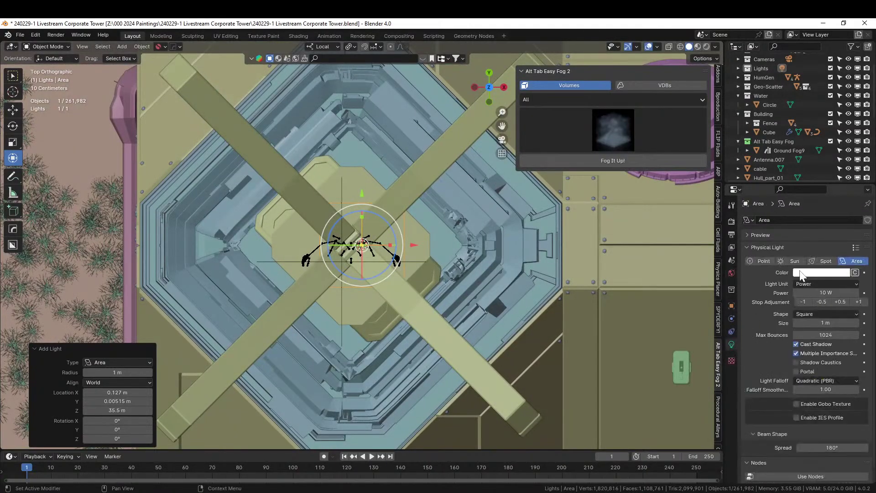
{"action": "left_click", "coordinate": [826, 313]}
{"action": "left_click", "coordinate": [812, 345]}
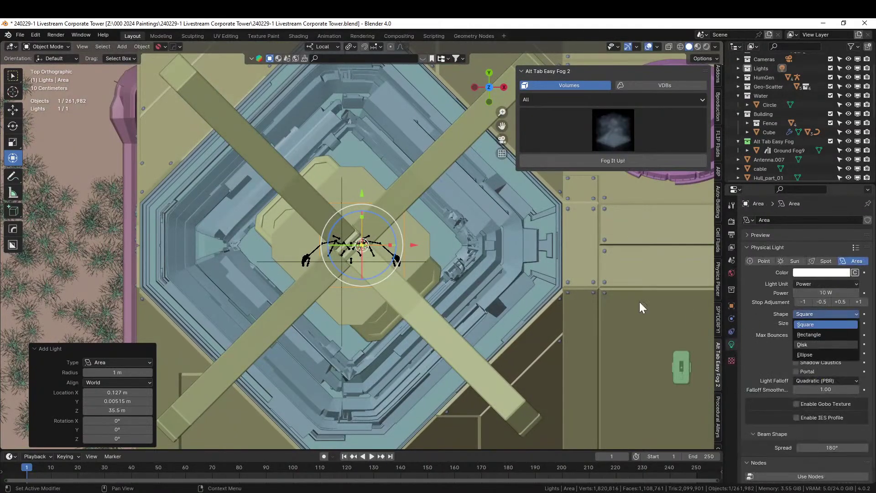
Step: Scale the disk light up about 6.48 times in top view and move it about -0.15 m in X to centre it on the antenna
{"action": "scroll", "coordinate": [413, 255], "scroll_direction": "down", "scroll_amount": 3}
{"action": "key", "text": "s"}
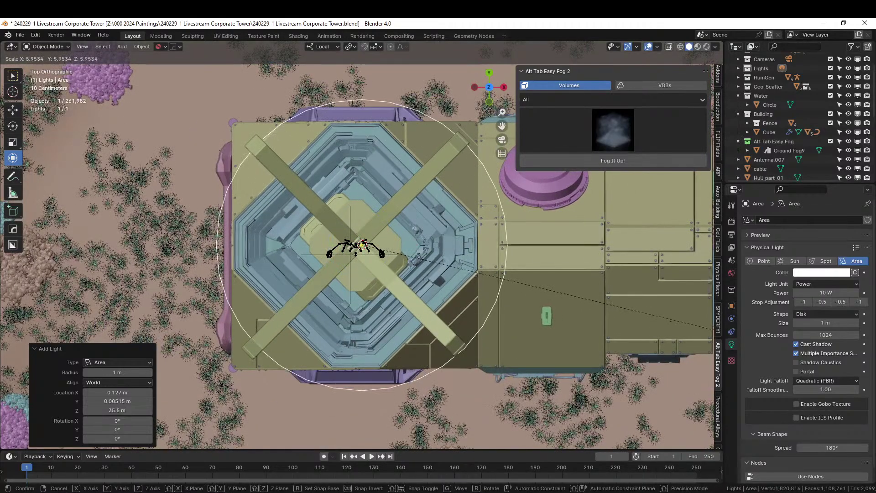
{"action": "left_click", "coordinate": [103, 350]}
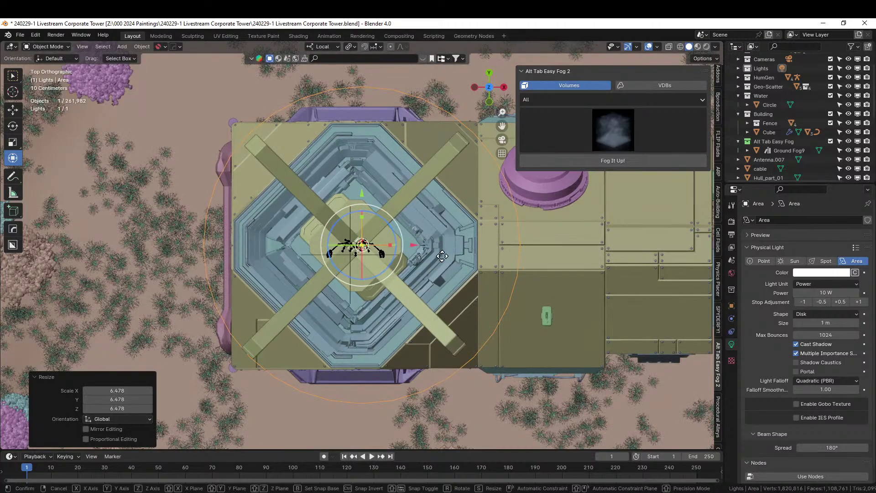
{"action": "key", "text": "g"}
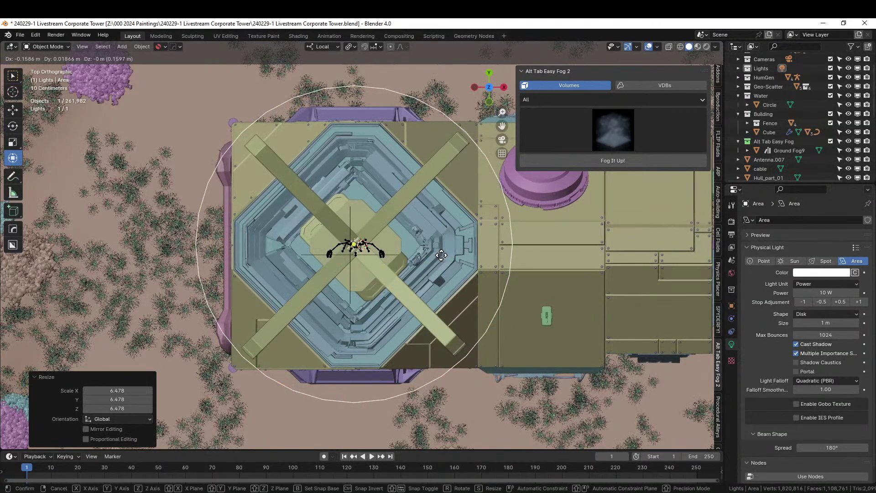
{"action": "left_click", "coordinate": [423, 274]}
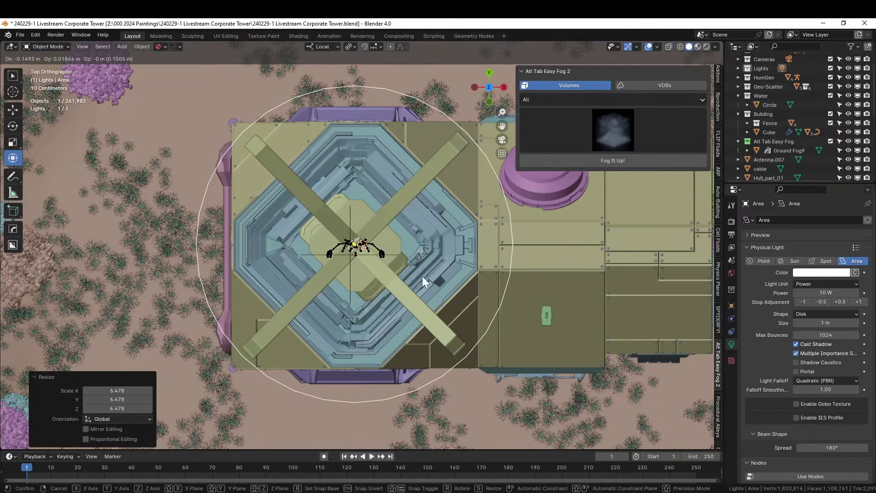
Step: Set the disk light's beam spread to 90° and its power to 50000 W
{"action": "middle_click_drag", "start_coordinate": [423, 274], "coordinate": [432, 166]}
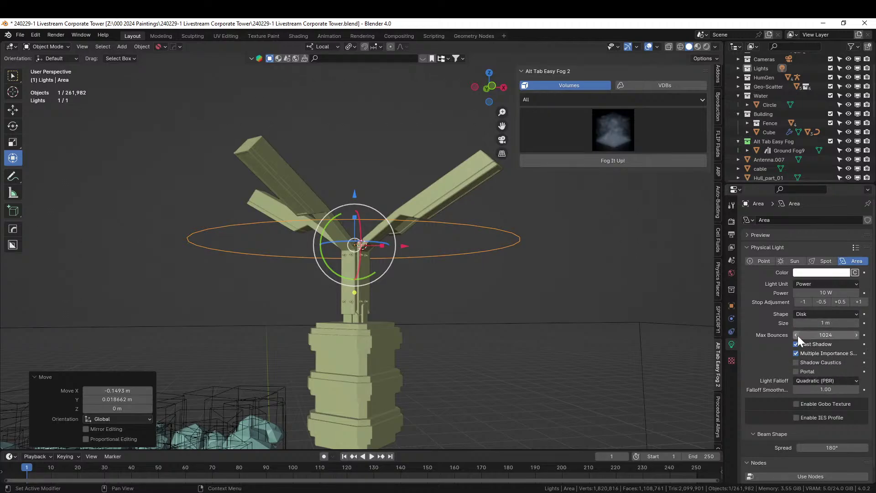
{"action": "left_click", "coordinate": [831, 447]}
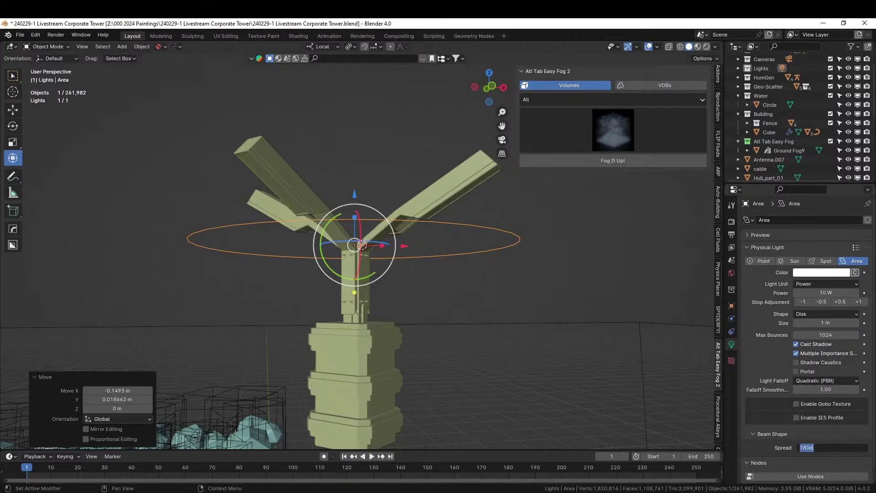
{"action": "type", "text": "90"}
{"action": "key", "text": "Return"}
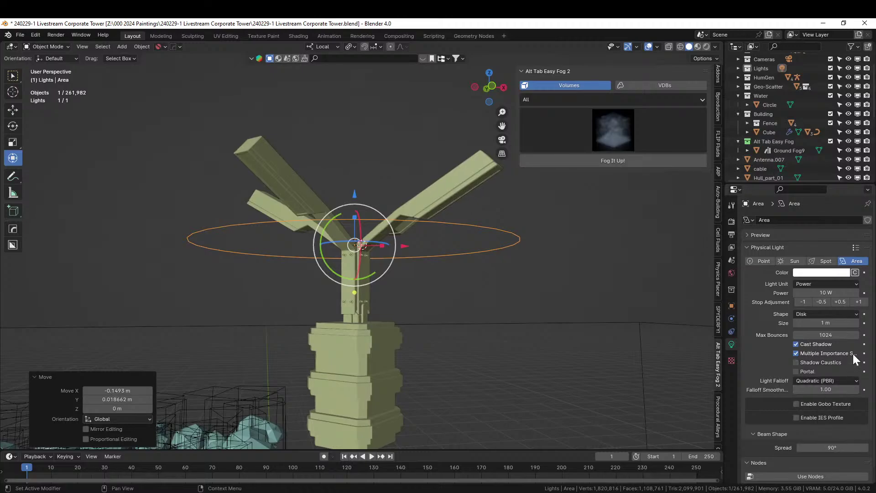
{"action": "left_click", "coordinate": [827, 292]}
{"action": "type", "text": "50000"}
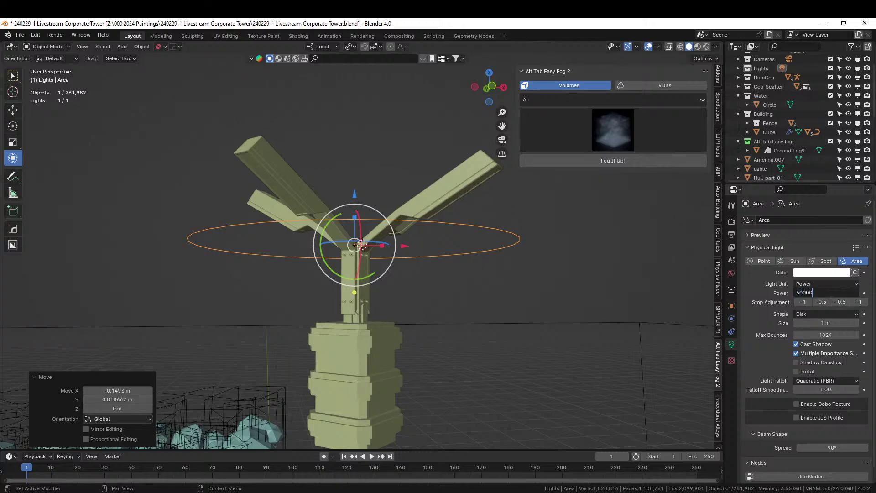
{"action": "key", "text": "Return"}
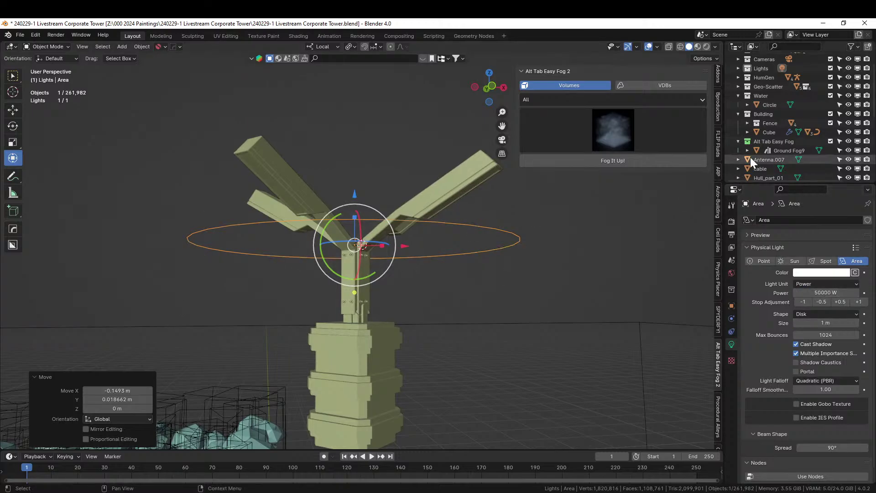
Step: Save the file and preview the antenna light in rendered shading with the Alt Tab Easy Fog and Geo-Scatter collections excluded from the view layer
{"action": "left_click", "coordinate": [828, 141]}
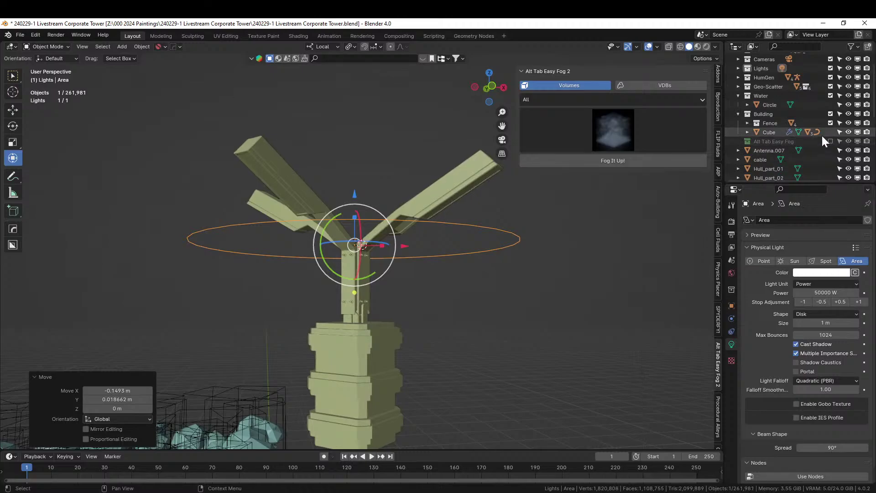
{"action": "left_click", "coordinate": [830, 86]}
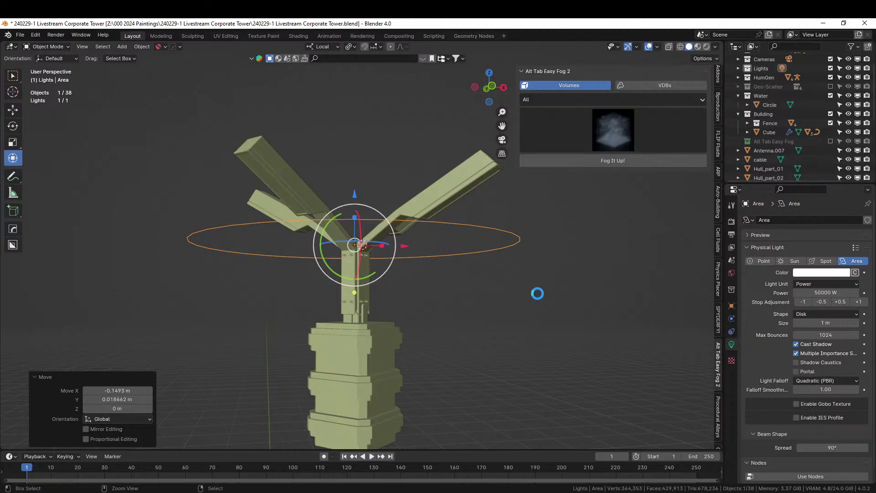
{"action": "key", "text": "ctrl+s"}
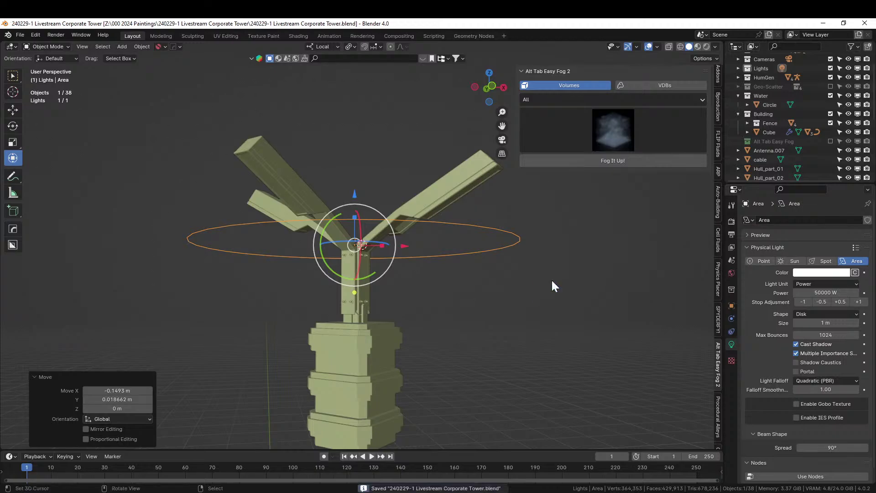
{"action": "left_click", "coordinate": [706, 47]}
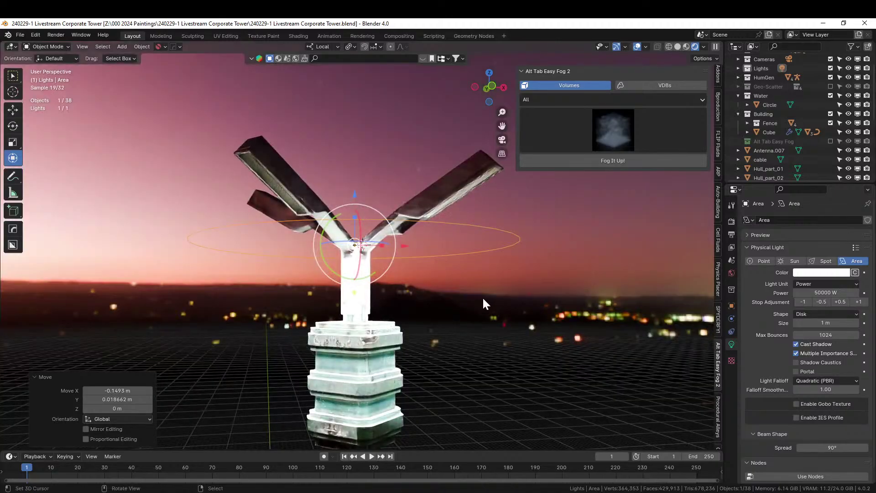
Step: Try the antenna's disk light at 10000 W and at 5000 W in the camera view
{"action": "middle_click_drag", "start_coordinate": [482, 296], "coordinate": [470, 335]}
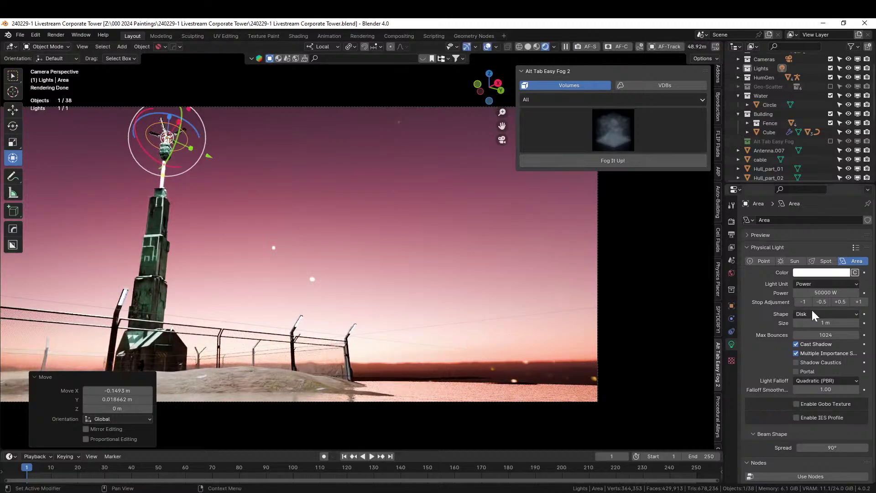
{"action": "left_click", "coordinate": [825, 293]}
{"action": "type", "text": "10000"}
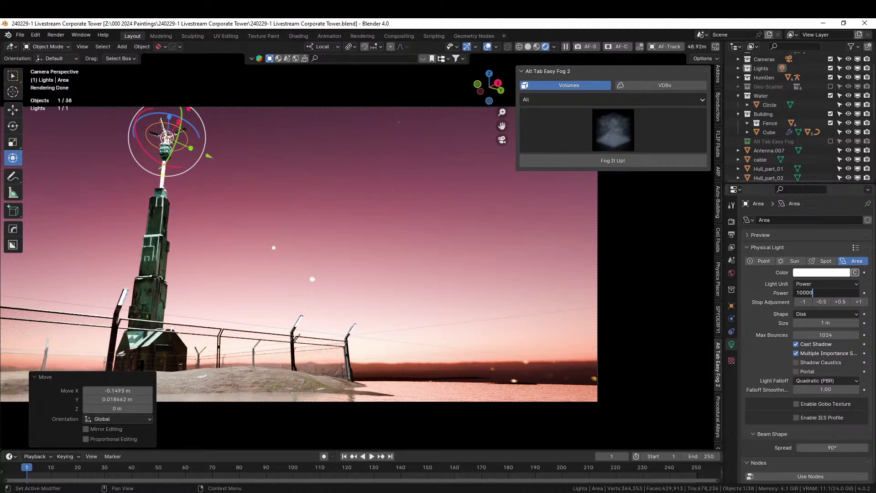
{"action": "key", "text": "Return"}
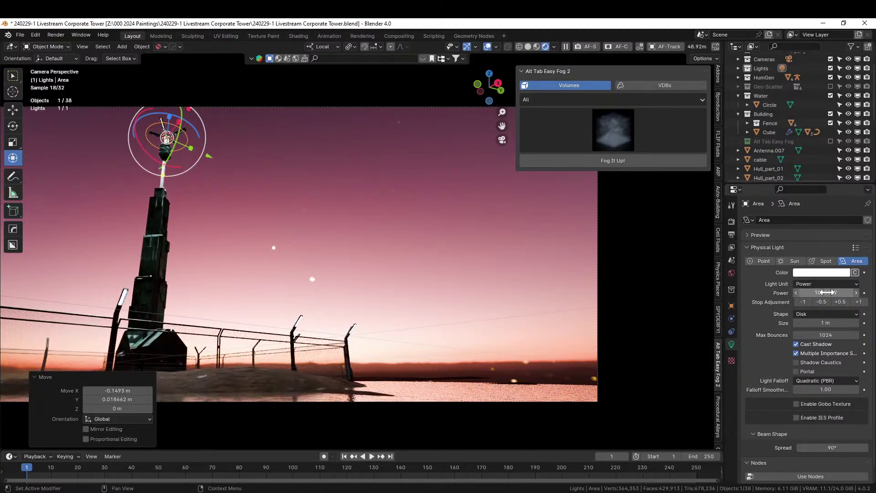
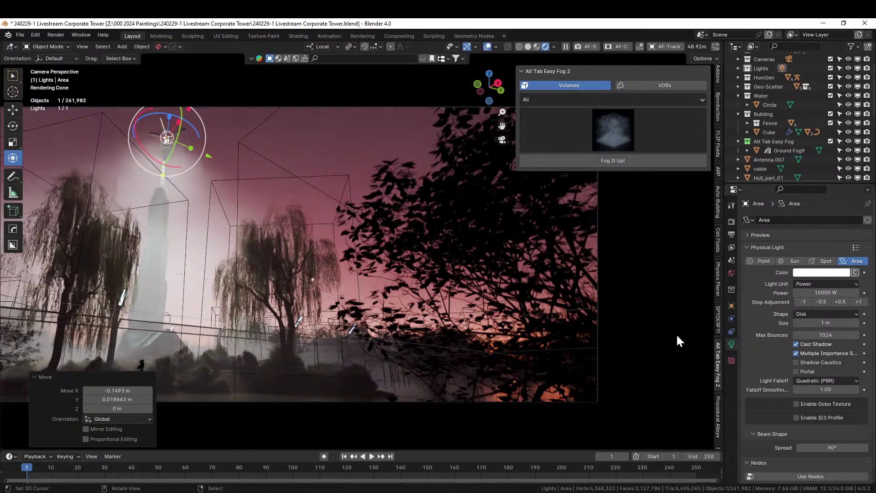
{"action": "left_click", "coordinate": [826, 293]}
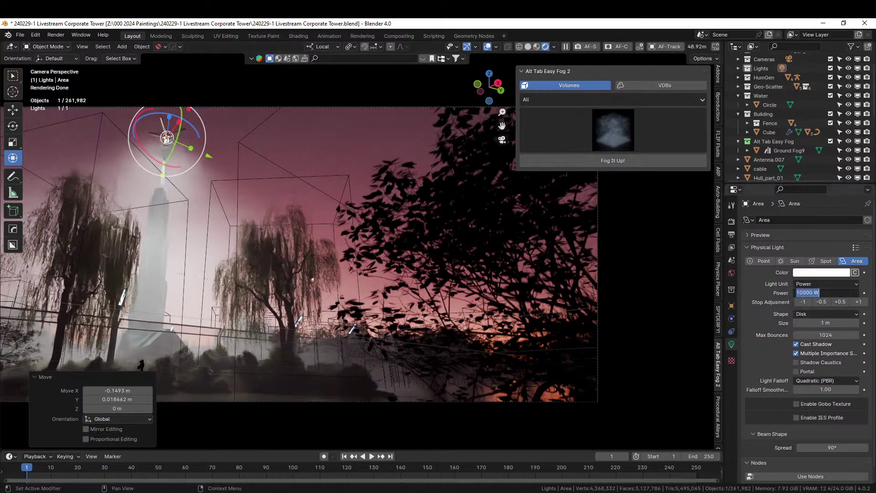
{"action": "type", "text": "5000"}
{"action": "key", "text": "Return"}
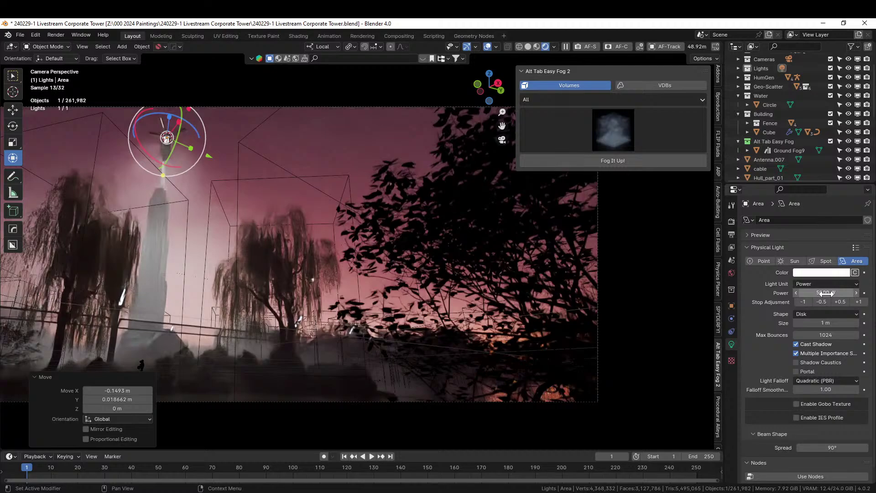
Step: Set the antenna disk light's power to 2500 W
{"action": "left_click", "coordinate": [825, 293]}
{"action": "type", "text": "25"}
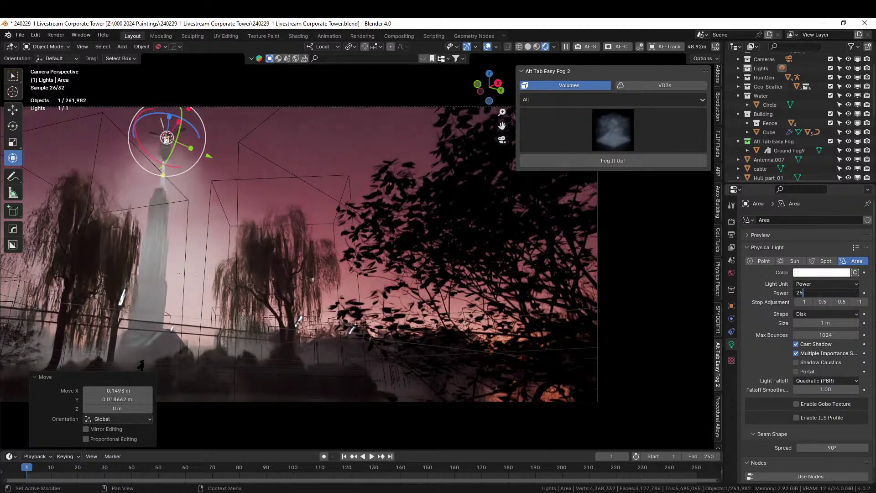
{"action": "type", "text": "00"}
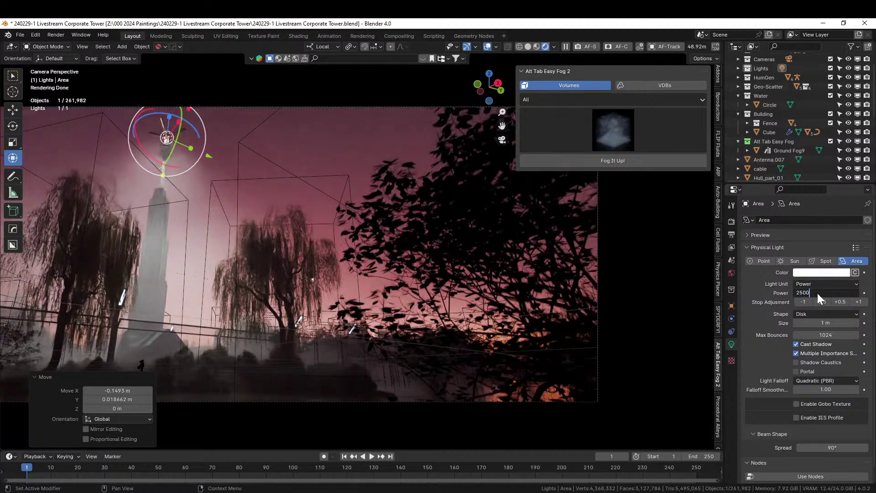
{"action": "key", "text": "Return"}
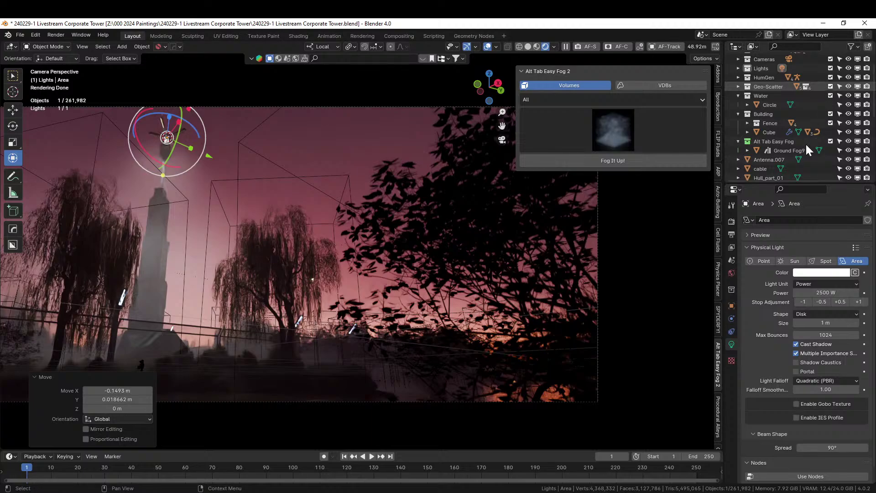
Step: Exclude the Geo-Scatter collection from the view layer and select the Ground Fog9 volume in solid shading
{"action": "left_click", "coordinate": [831, 87]}
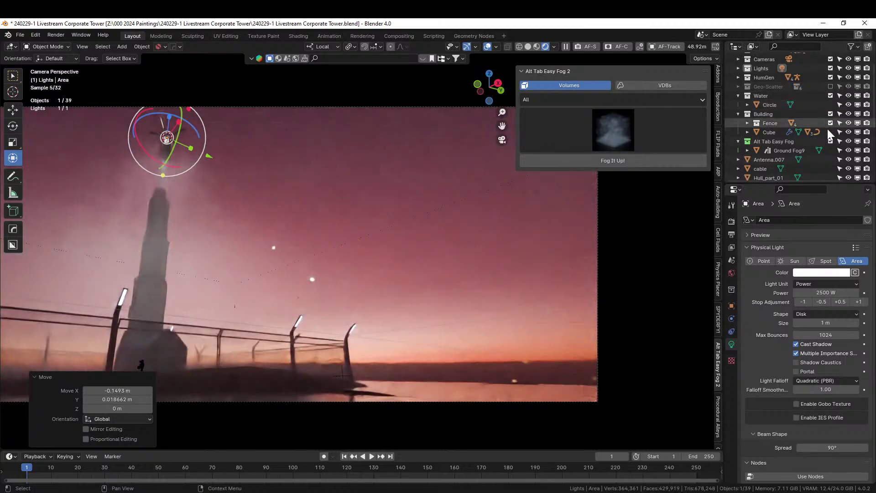
{"action": "left_click", "coordinate": [528, 46]}
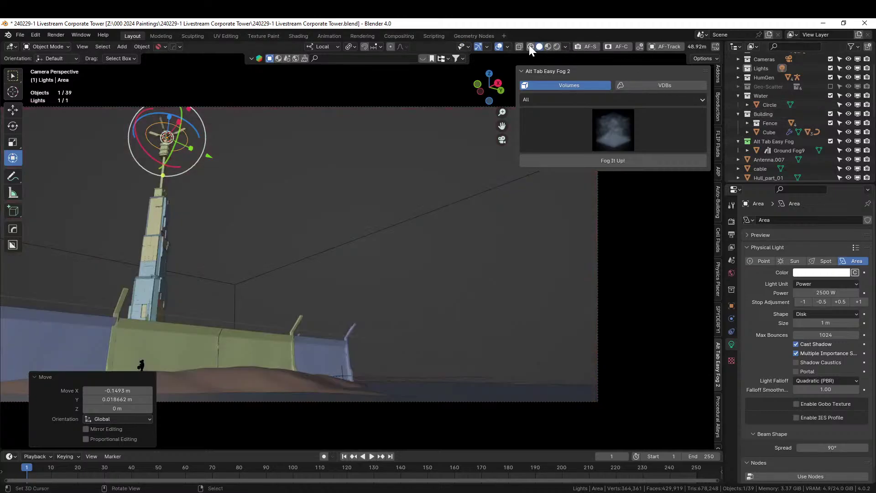
{"action": "left_click", "coordinate": [778, 149]}
{"action": "middle_click_drag", "start_coordinate": [217, 219], "coordinate": [249, 255]}
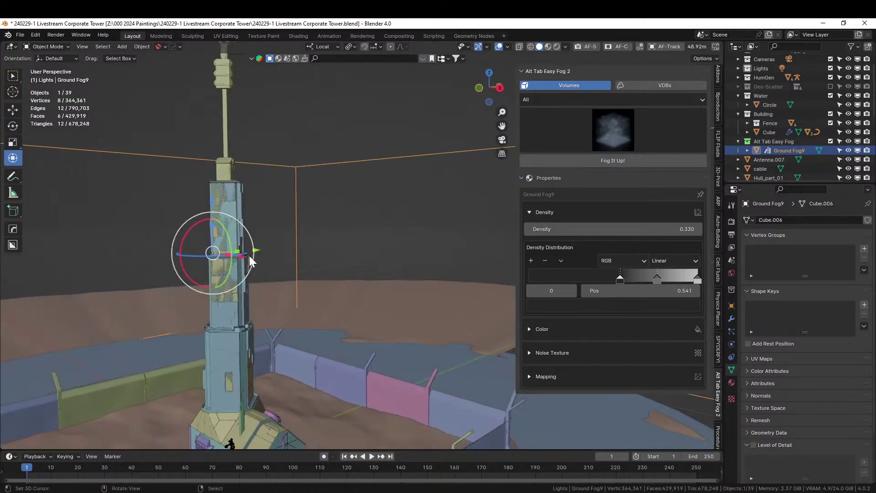
{"action": "key", "text": "KP_1"}
{"action": "middle_click_drag", "start_coordinate": [288, 234], "coordinate": [282, 330], "text": "shift"}
{"action": "scroll", "coordinate": [282, 330], "scroll_direction": "up", "scroll_amount": 2}
{"action": "middle_click_drag", "start_coordinate": [290, 295], "coordinate": [333, 380], "text": "shift"}
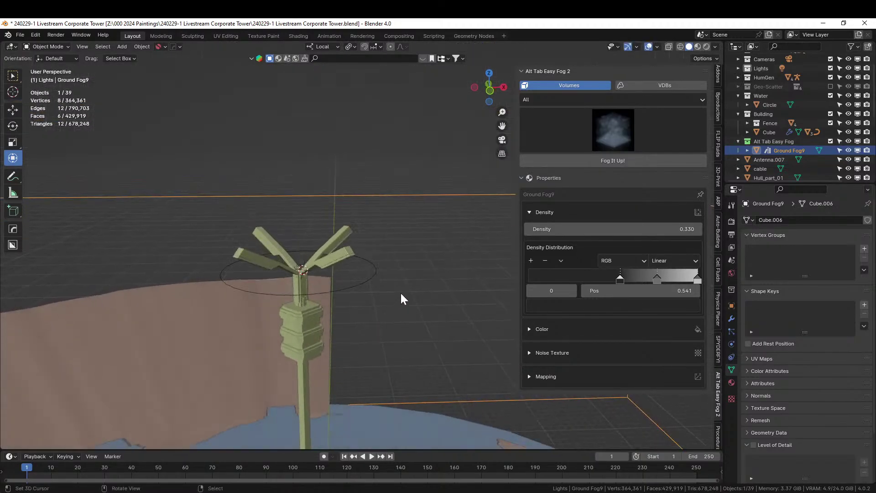
Step: Raise the top face of Ground Fog9 about 4.21 m along local Z to the height of the antenna's arms
{"action": "key", "text": "Tab"}
{"action": "scroll", "coordinate": [395, 302], "scroll_direction": "down", "scroll_amount": 6}
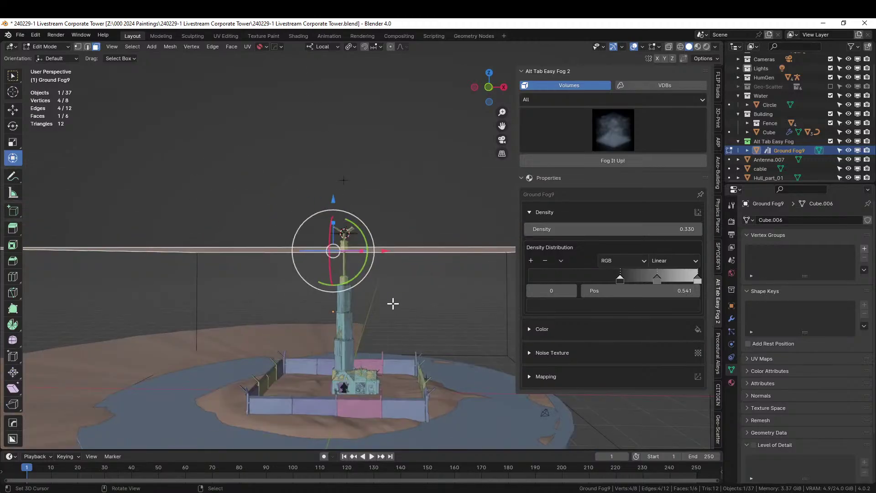
{"action": "key", "text": "KP_1"}
{"action": "scroll", "coordinate": [393, 296], "scroll_direction": "up", "scroll_amount": 3}
{"action": "key", "text": "g"}
{"action": "key", "text": "z"}
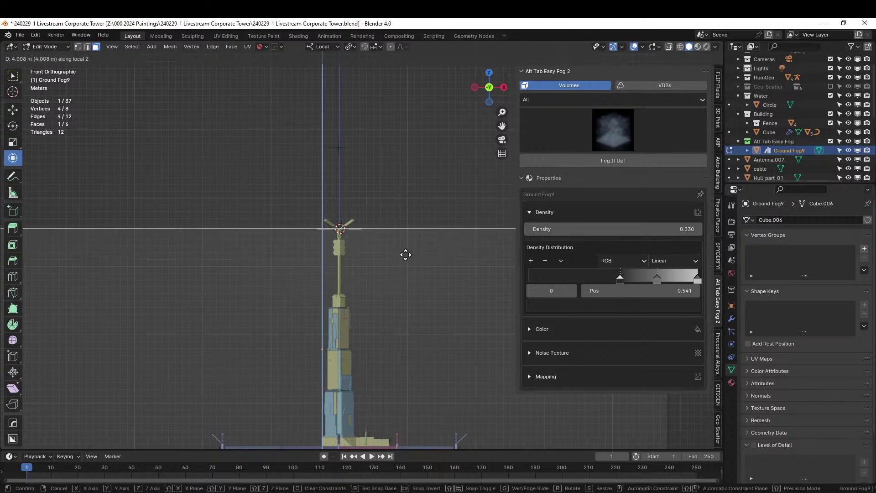
{"action": "left_click", "coordinate": [406, 254]}
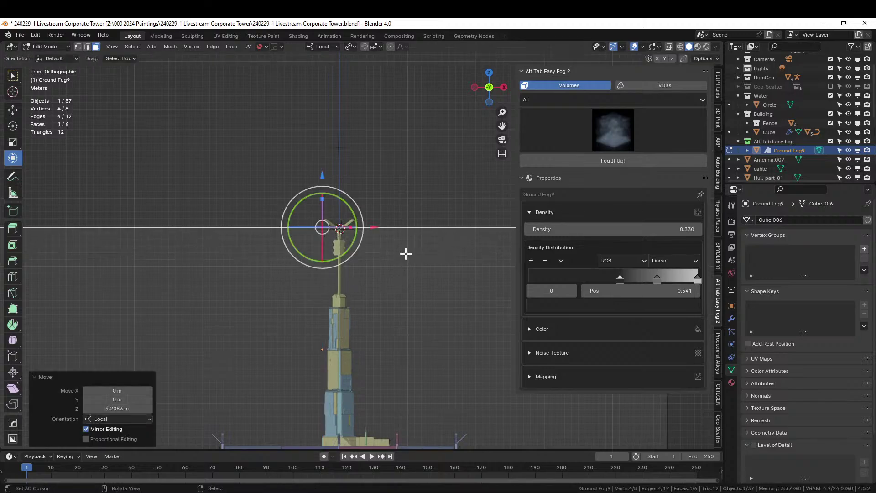
{"action": "key", "text": "Tab"}
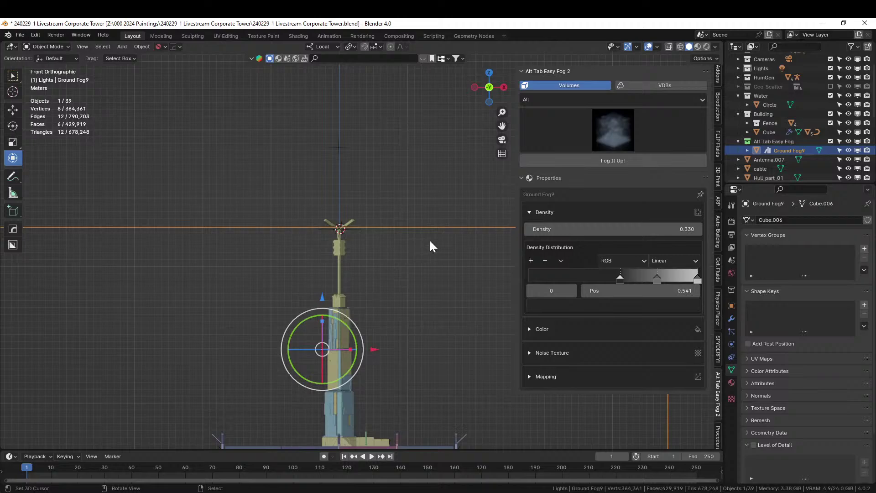
Step: Examine the taller fog volume through the camera in rendered shading with nothing selected
{"action": "left_click", "coordinate": [706, 46]}
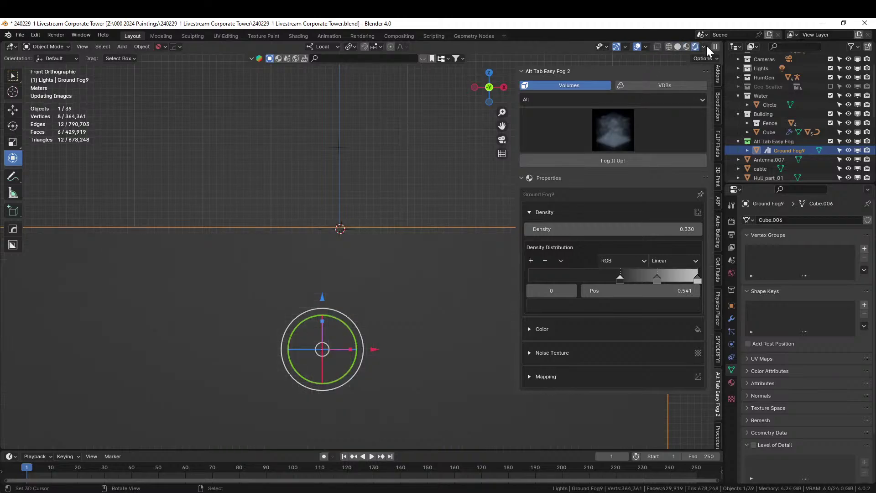
{"action": "key", "text": "KP_0"}
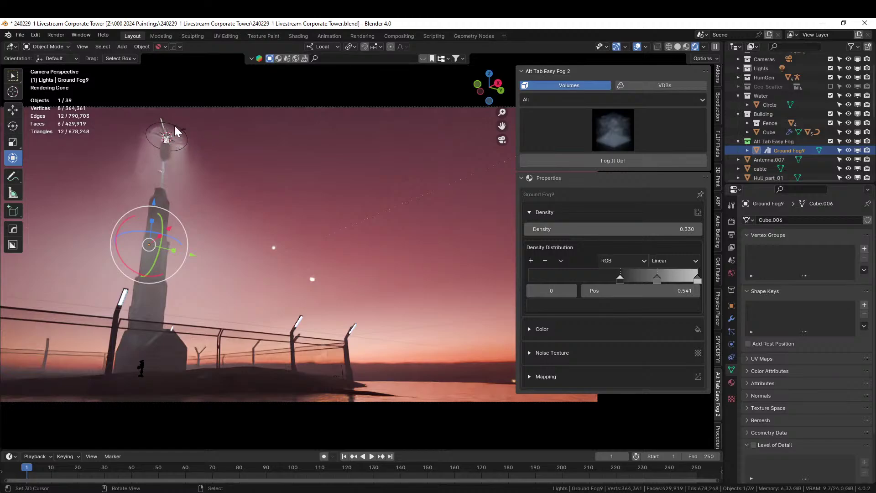
{"action": "left_click", "coordinate": [207, 81]}
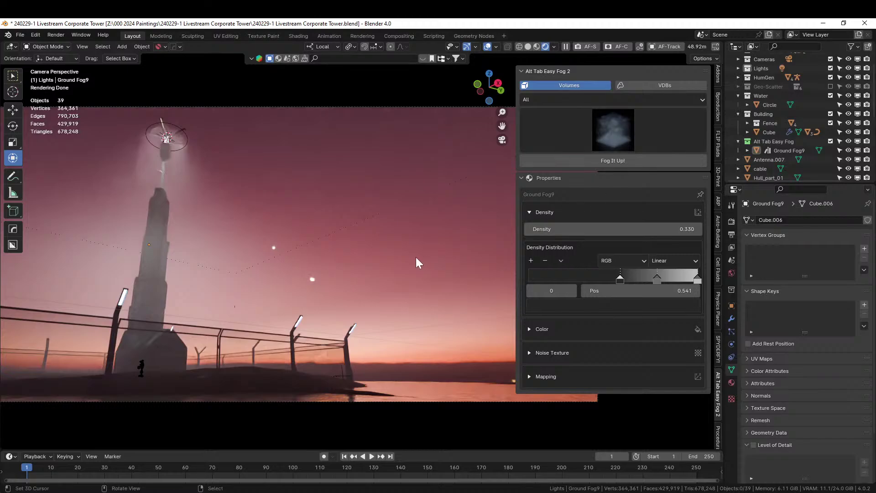
Step: Return to solid shading and add an area light to the Lights collection at the fence post's angled arm
{"action": "left_click", "coordinate": [528, 46]}
{"action": "mouse_move", "coordinate": [330, 312]}
{"action": "middle_mouse_down"}
{"action": "mouse_move", "coordinate": [337, 340]}
{"action": "mouse_move", "coordinate": [338, 221]}
{"action": "middle_mouse_up"}
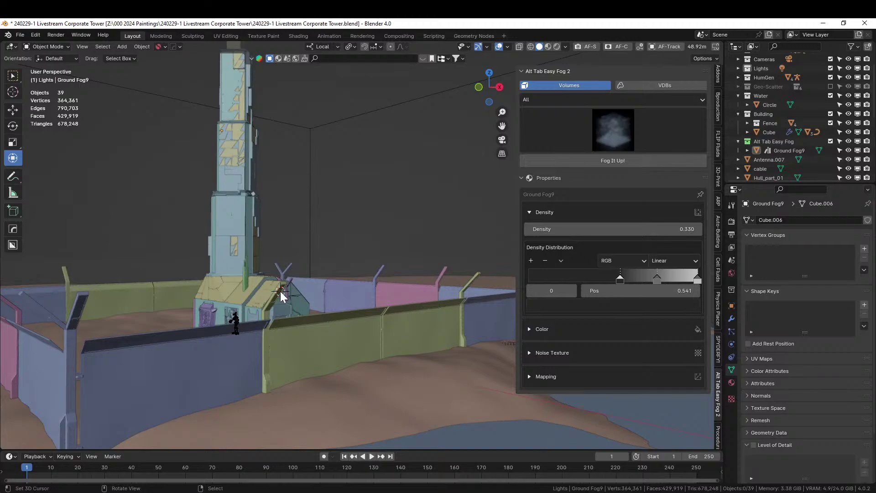
{"action": "scroll", "coordinate": [307, 296], "scroll_direction": "up", "scroll_amount": 3}
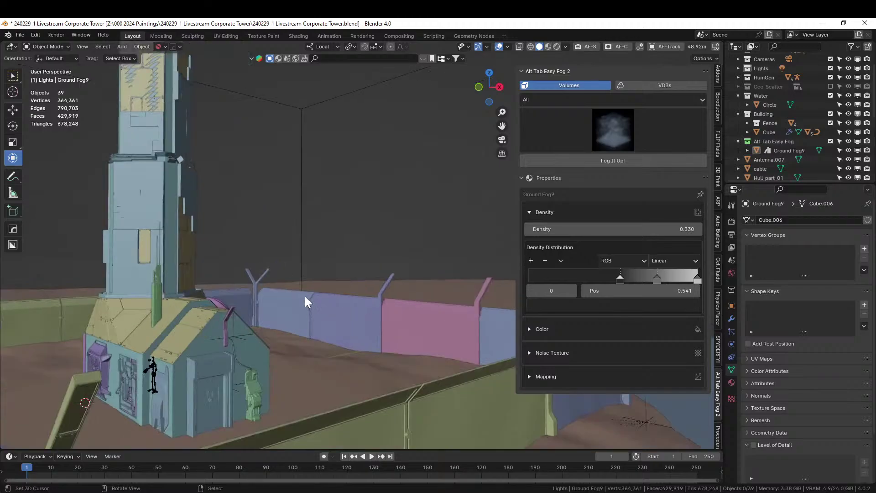
{"action": "middle_click_drag", "start_coordinate": [304, 296], "coordinate": [292, 281], "text": "shift"}
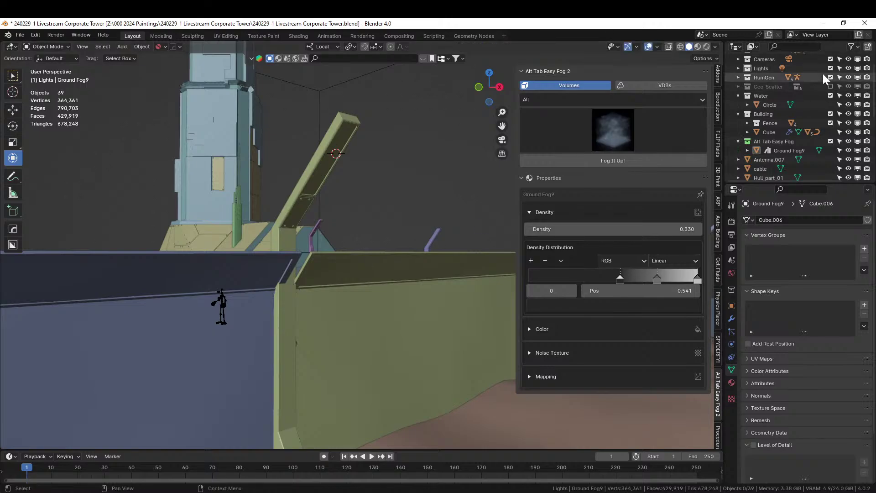
{"action": "left_click", "coordinate": [755, 68]}
{"action": "left_click", "coordinate": [738, 67]}
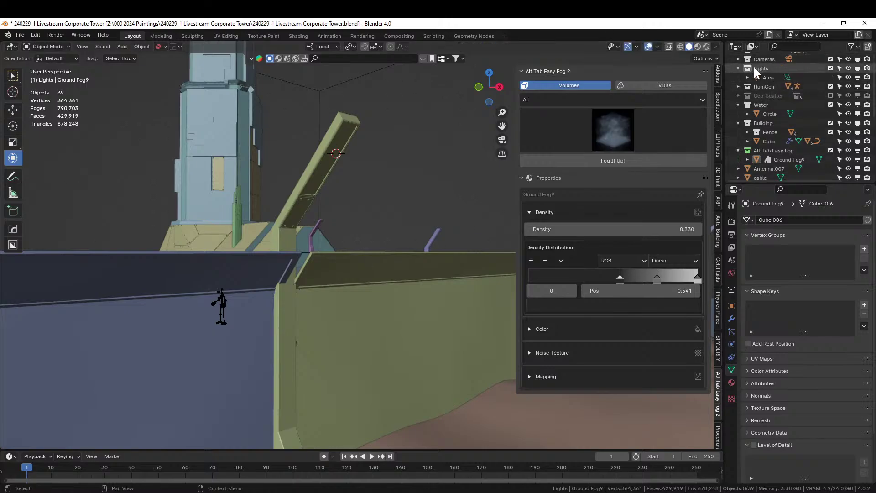
{"action": "key", "text": "shift+a"}
{"action": "mouse_move", "coordinate": [286, 215]}
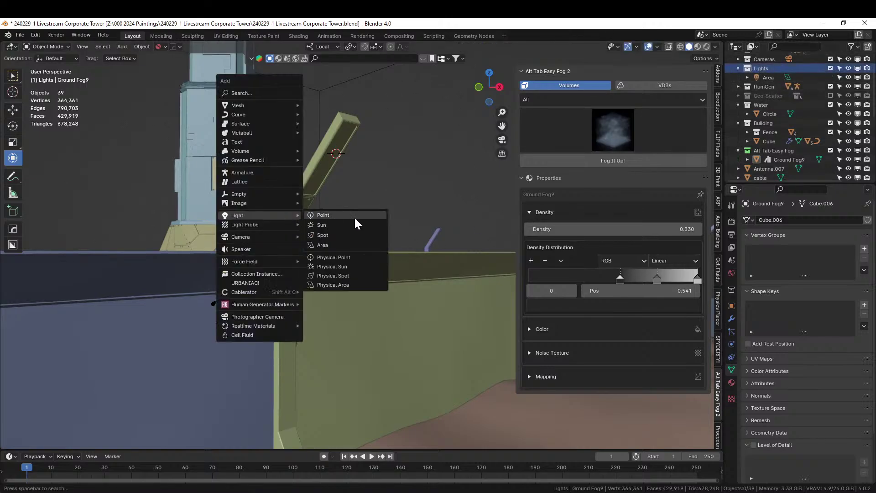
{"action": "left_click", "coordinate": [337, 246]}
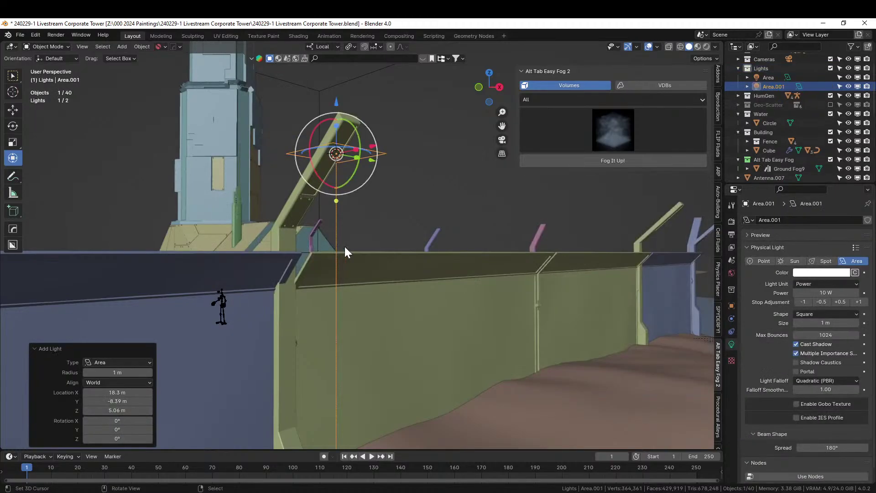
Step: Rotate the new area light about -44.1° around its local Y axis to match the slope of the post's arm
{"action": "middle_click_drag", "start_coordinate": [439, 211], "coordinate": [445, 212]}
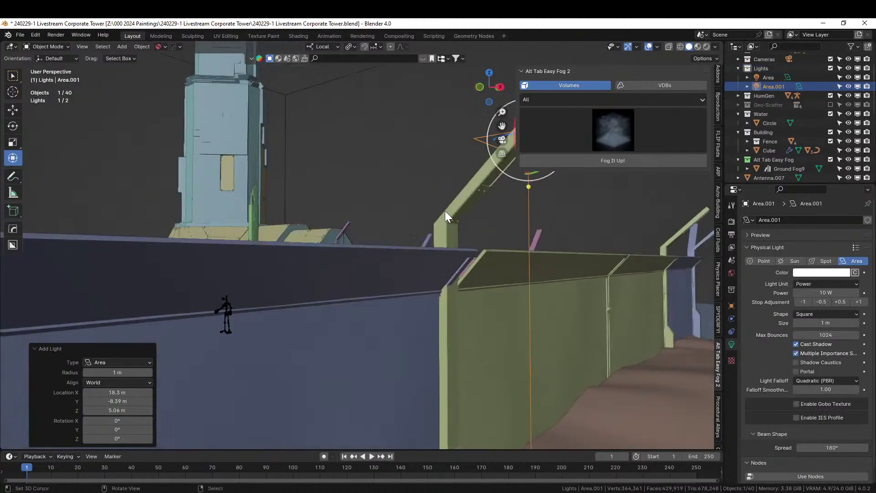
{"action": "key", "text": "KP_Decimal"}
{"action": "middle_click_drag", "start_coordinate": [371, 265], "coordinate": [447, 283]}
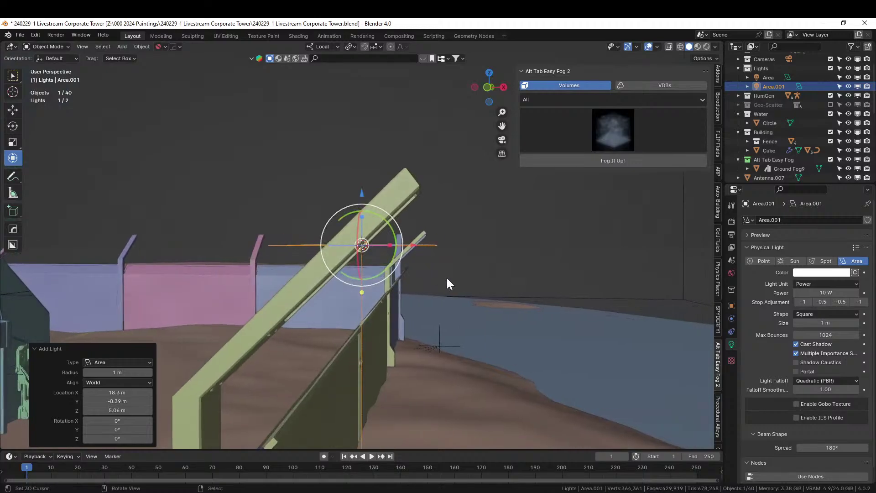
{"action": "key", "text": "r"}
{"action": "key", "text": "y"}
{"action": "key", "text": "y"}
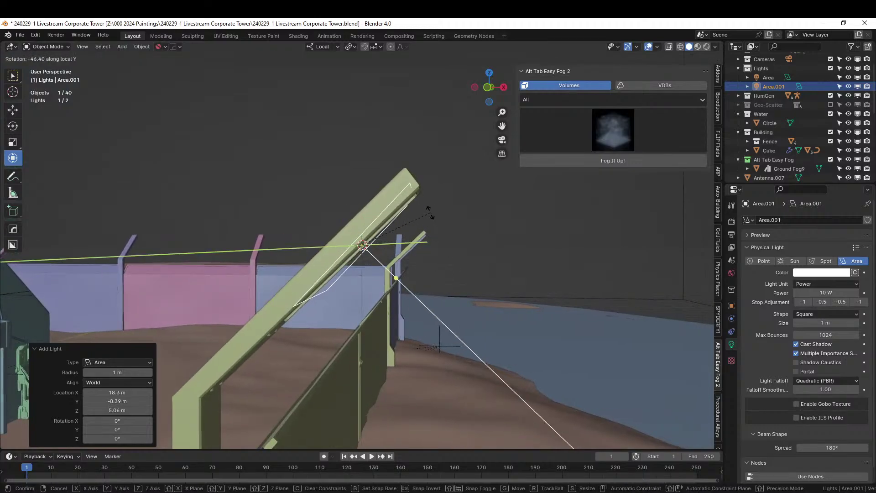
{"action": "left_click", "coordinate": [429, 220]}
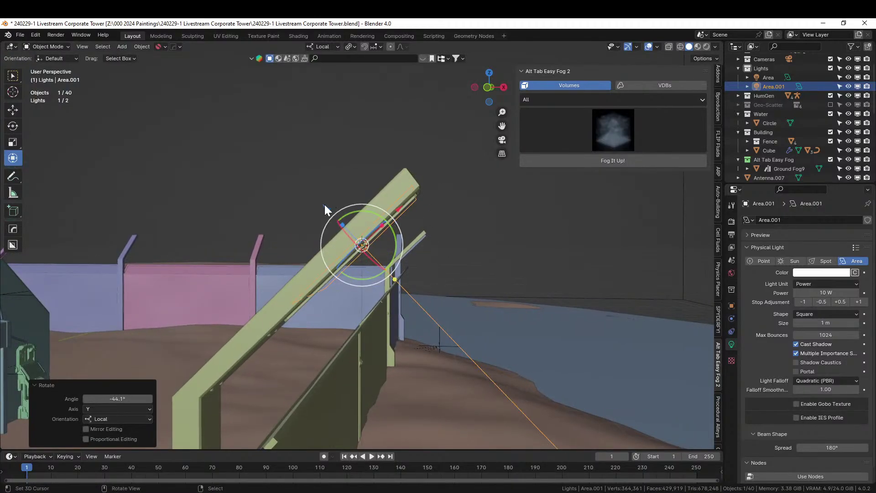
Step: Move the area light about -0.033 m along its local Z axis, just off the arm's underside
{"action": "key", "text": "g"}
{"action": "key", "text": "z"}
{"action": "key", "text": "z"}
{"action": "left_click_drag", "start_coordinate": [329, 207], "coordinate": [331, 209]}
Step: Change the fence light's shape to Rectangle and set its Y size to 0.21 m
{"action": "middle_click_drag", "start_coordinate": [397, 230], "coordinate": [303, 233]}
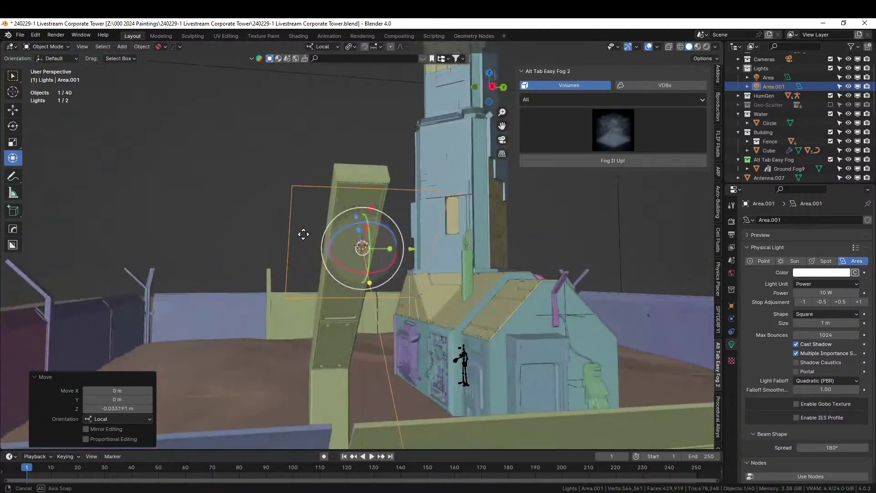
{"action": "left_click", "coordinate": [843, 312]}
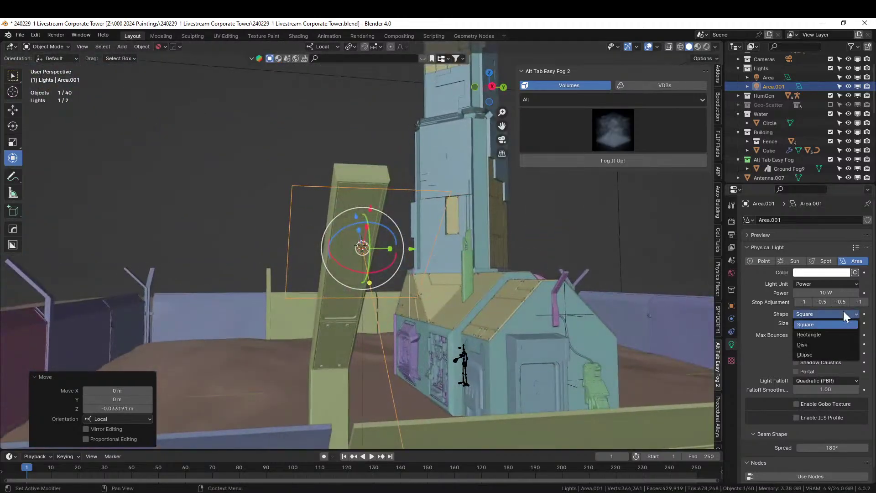
{"action": "left_click", "coordinate": [811, 335]}
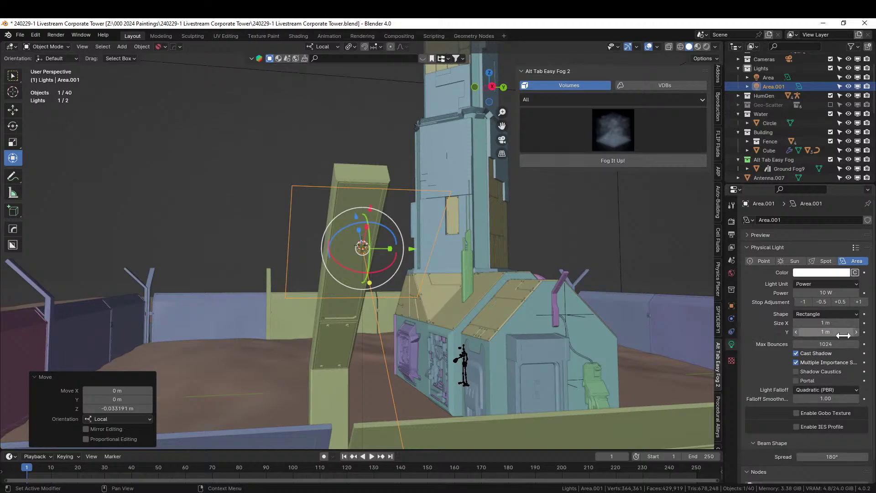
{"action": "left_click_drag", "start_coordinate": [832, 331], "coordinate": [798, 331]}
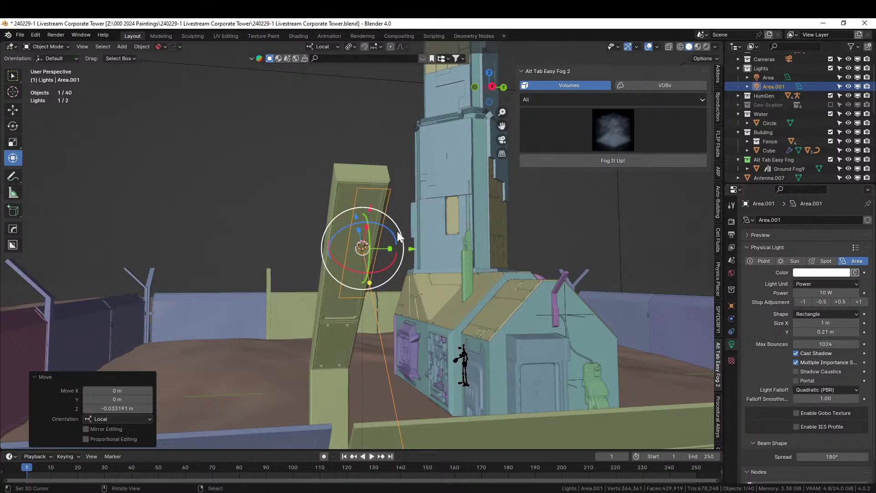
Step: Move the fence light about -0.075 m along its local Y axis to centre it across the arm's recessed panel
{"action": "key", "text": "g"}
{"action": "key", "text": "y"}
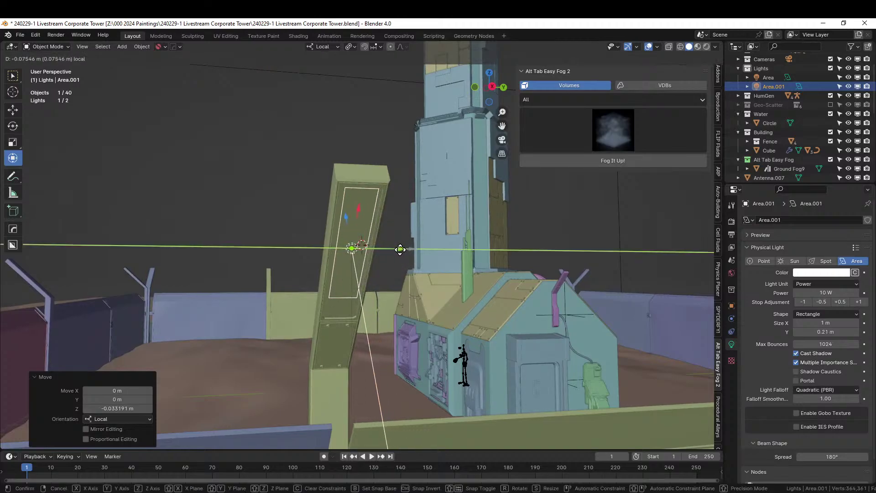
{"action": "left_click", "coordinate": [402, 249]}
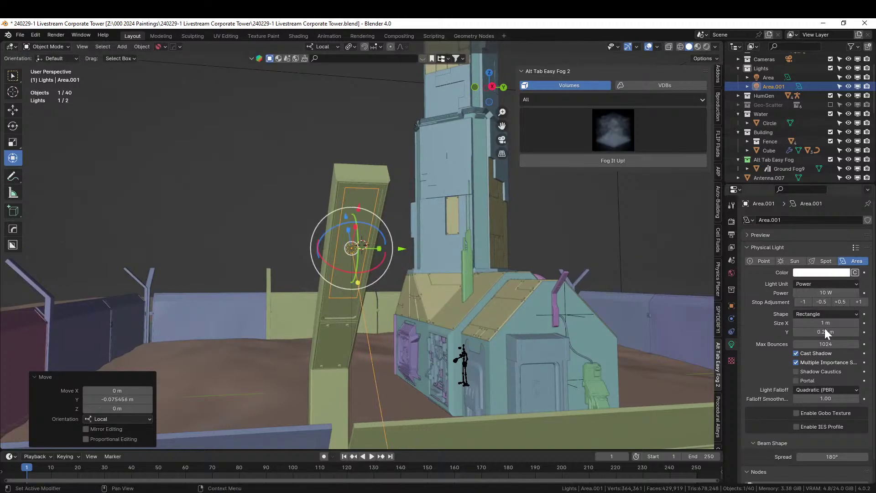
Step: Fit the fence light to the arm's panel by moving it about -0.115 m along local X and setting its X size to 1.19 m
{"action": "left_click_drag", "start_coordinate": [825, 327], "coordinate": [839, 328]}
{"action": "key", "text": "g"}
{"action": "key", "text": "x"}
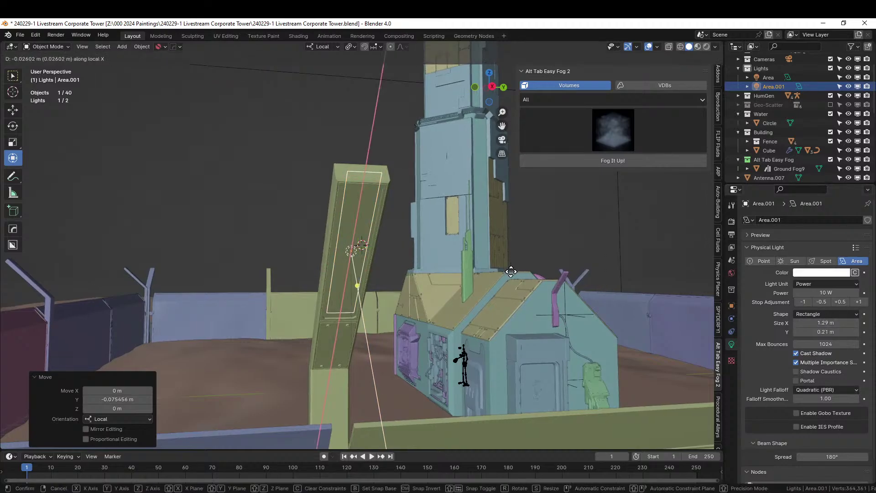
{"action": "left_click", "coordinate": [510, 280]}
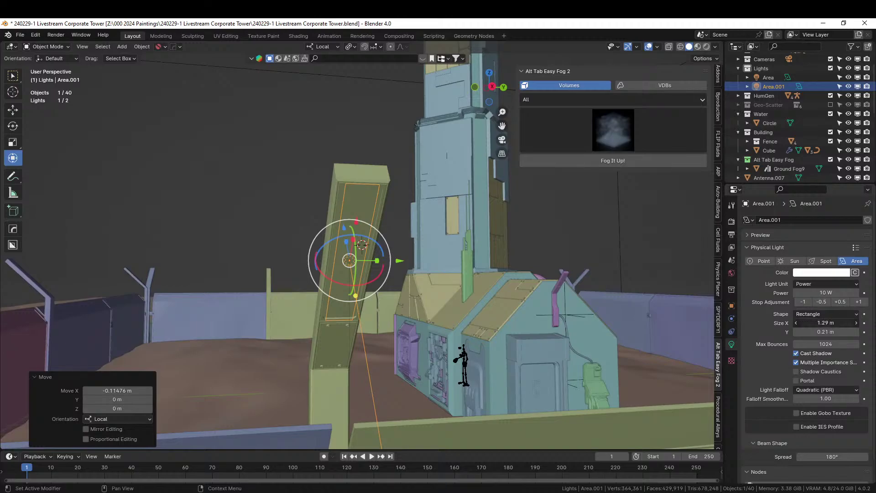
{"action": "left_click_drag", "start_coordinate": [825, 323], "coordinate": [820, 323]}
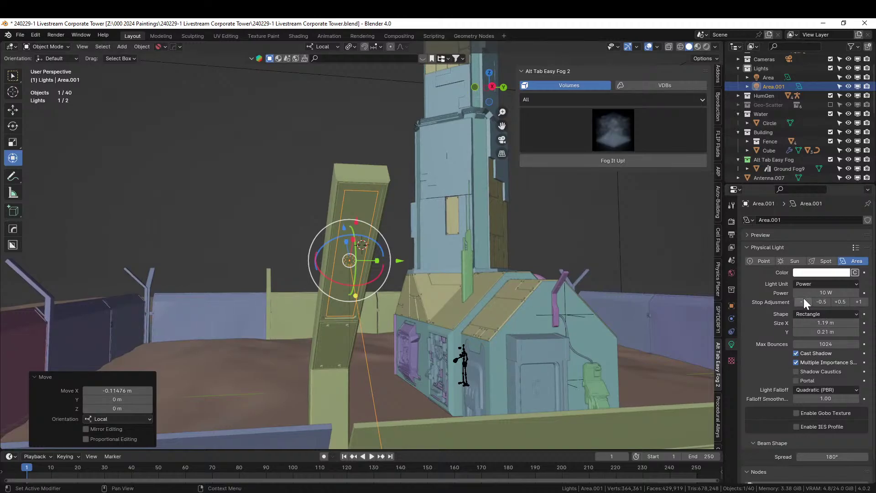
Step: Switch the fence light's color to temperature mode and set it to 8500
{"action": "left_click", "coordinate": [854, 273]}
{"action": "left_click", "coordinate": [814, 272]}
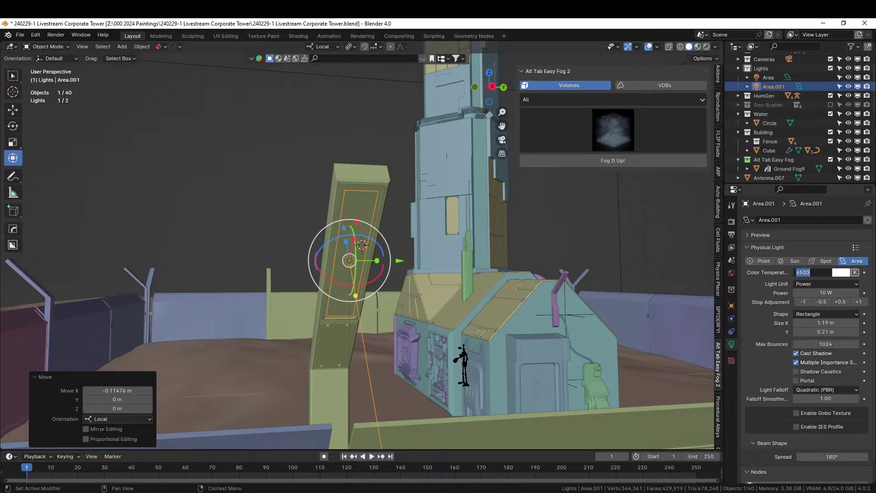
{"action": "type", "text": "8500"}
{"action": "key", "text": "Return"}
Step: Make a linked duplicate of the fence light in top view and move it about -8.6 m along local Y to the corner post
{"action": "middle_click_drag", "start_coordinate": [382, 247], "coordinate": [418, 311]}
{"action": "key", "text": "KP_7"}
{"action": "scroll", "coordinate": [418, 311], "scroll_direction": "down", "scroll_amount": 7}
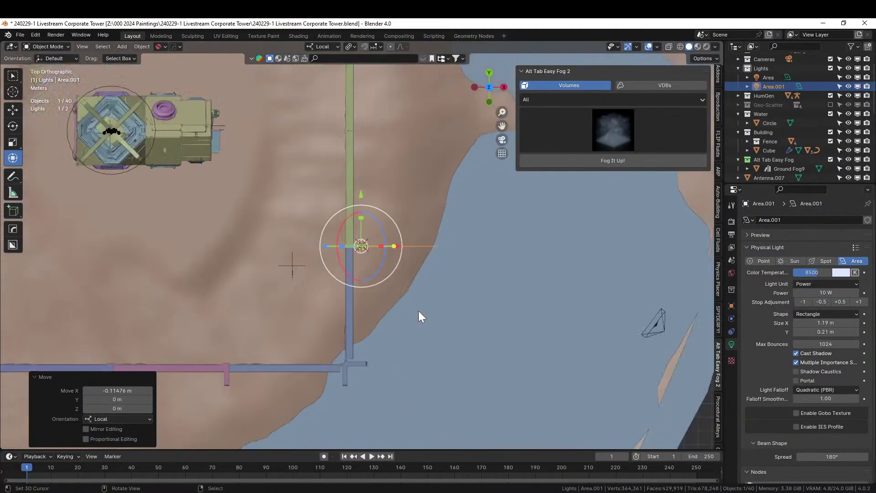
{"action": "key", "text": "alt+d"}
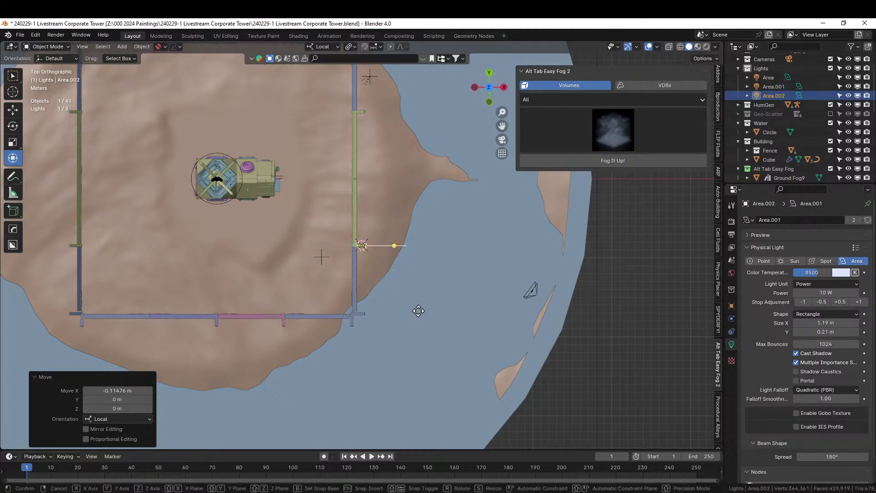
{"action": "key", "text": "Escape"}
{"action": "left_click_drag", "start_coordinate": [363, 191], "coordinate": [365, 260]}
{"action": "key", "text": "KP_Decimal"}
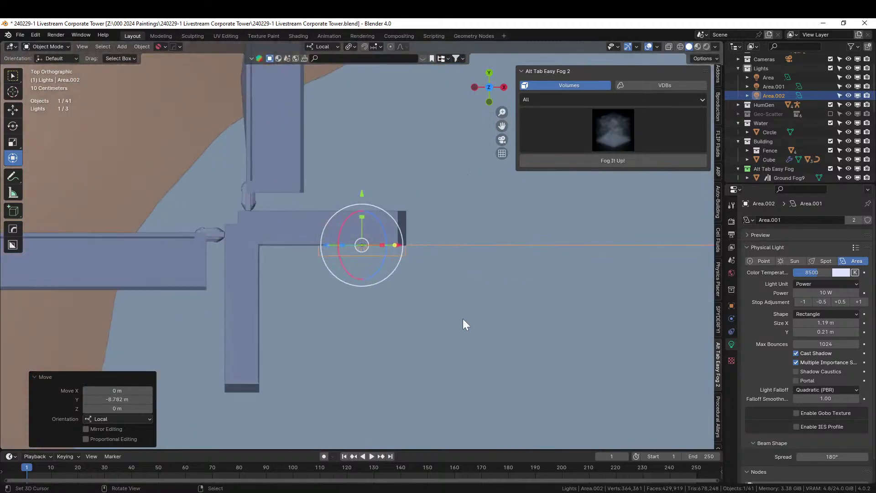
{"action": "left_click_drag", "start_coordinate": [362, 193], "coordinate": [364, 179]}
Step: Make a linked duplicate of the original fence light and move it about 16.94 m along local Y to the post beyond the gate-side panels
{"action": "middle_click_drag", "start_coordinate": [444, 198], "coordinate": [414, 198], "text": "shift"}
{"action": "scroll", "coordinate": [422, 261], "scroll_direction": "down", "scroll_amount": 4}
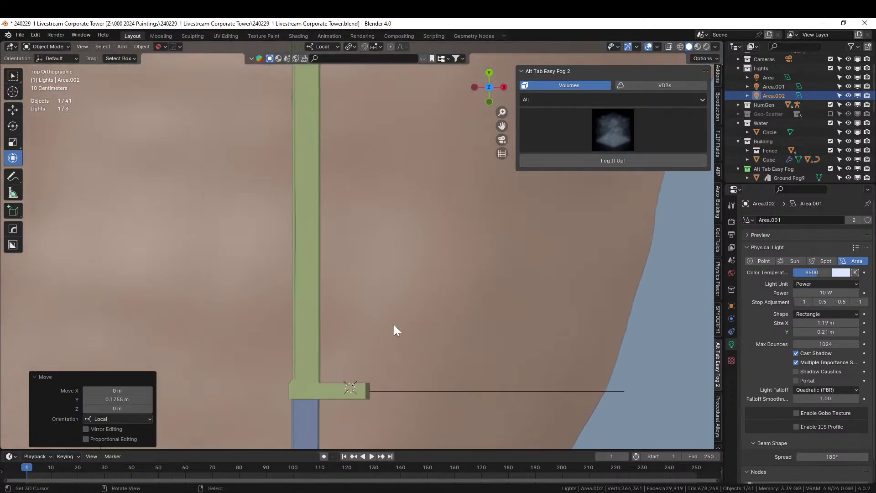
{"action": "left_click", "coordinate": [407, 390]}
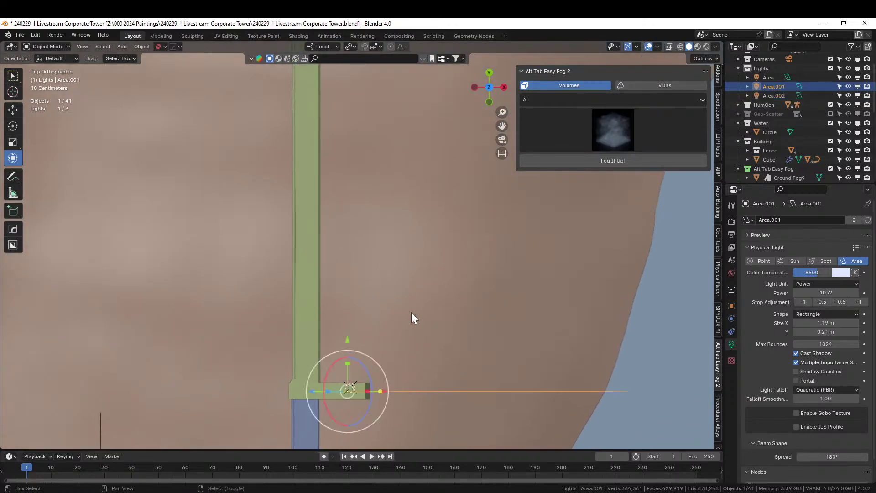
{"action": "scroll", "coordinate": [416, 384], "scroll_direction": "down", "scroll_amount": 6}
{"action": "middle_click_drag", "start_coordinate": [412, 312], "coordinate": [421, 42], "text": "shift"}
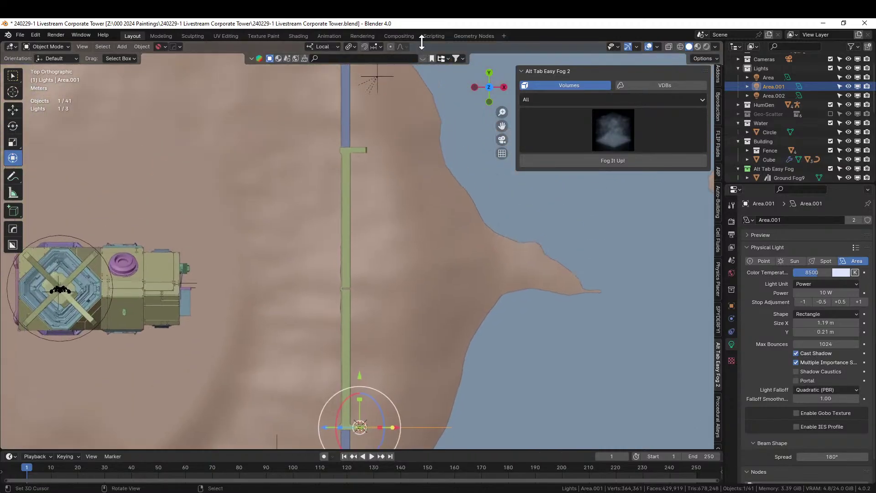
{"action": "key", "text": "alt+d"}
{"action": "key", "text": "Escape"}
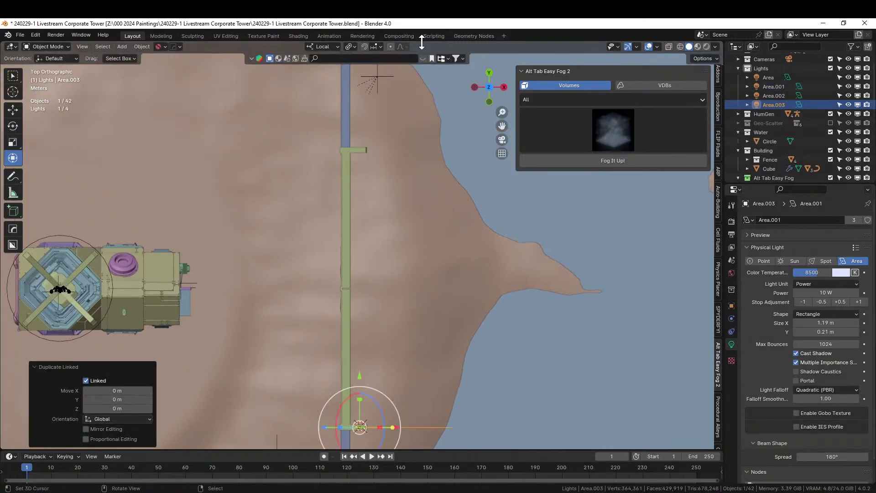
{"action": "key", "text": "g"}
{"action": "key", "text": "y"}
{"action": "key", "text": "y"}
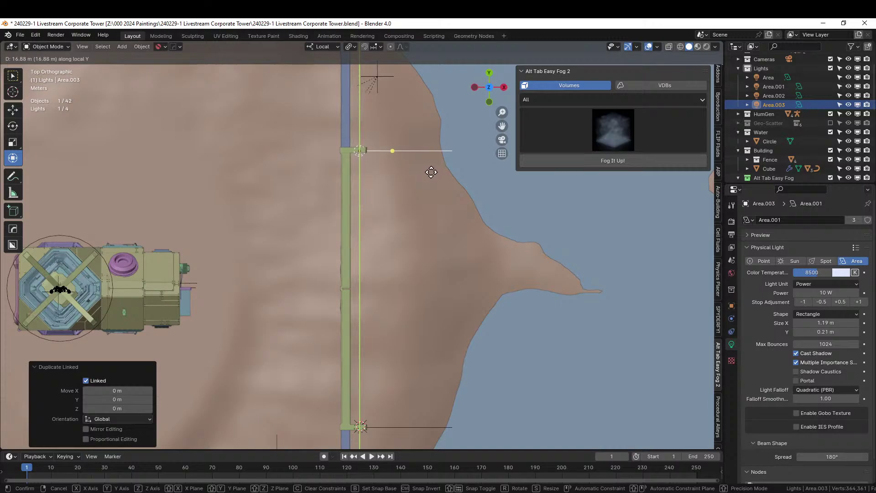
{"action": "left_click", "coordinate": [428, 171]}
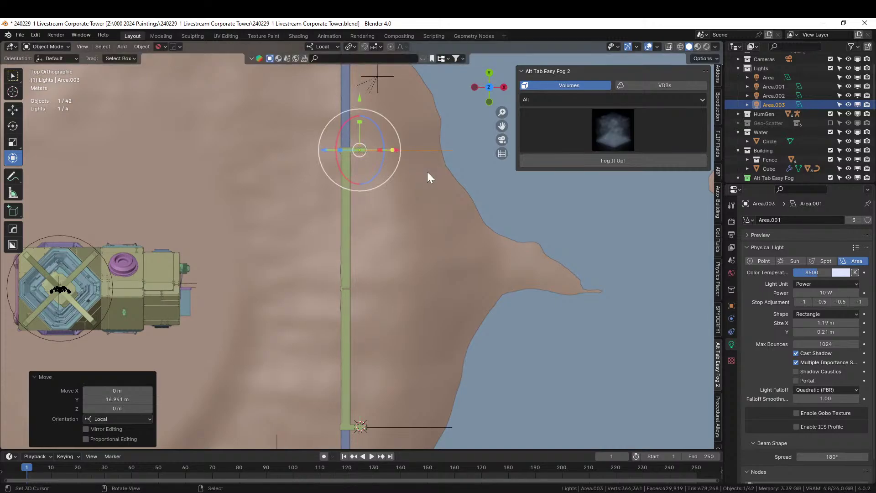
Step: Duplicate the newest fence light and move the copy about 8.61 m along local Y to the far corner post
{"action": "middle_click_drag", "start_coordinate": [426, 174], "coordinate": [442, 429], "text": "shift"}
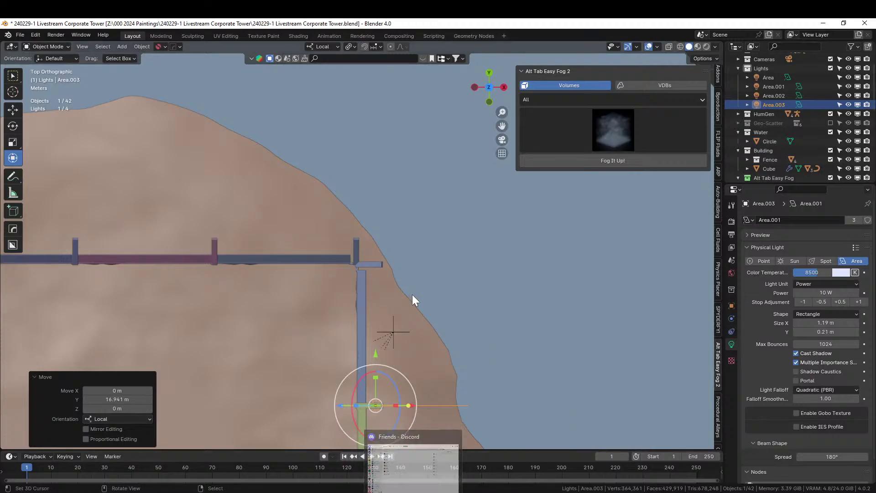
{"action": "key", "text": "shift+d"}
{"action": "right_click", "coordinate": [432, 288]}
{"action": "left_click_drag", "start_coordinate": [374, 356], "coordinate": [371, 211]}
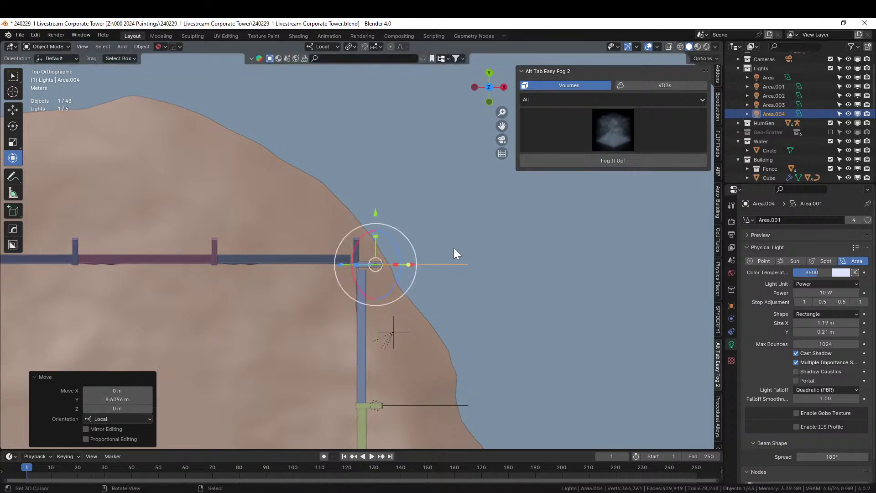
Step: Set the shared fence light's power to 100 W and its spread to 90° in camera view, and save the file
{"action": "key", "text": "KP_0"}
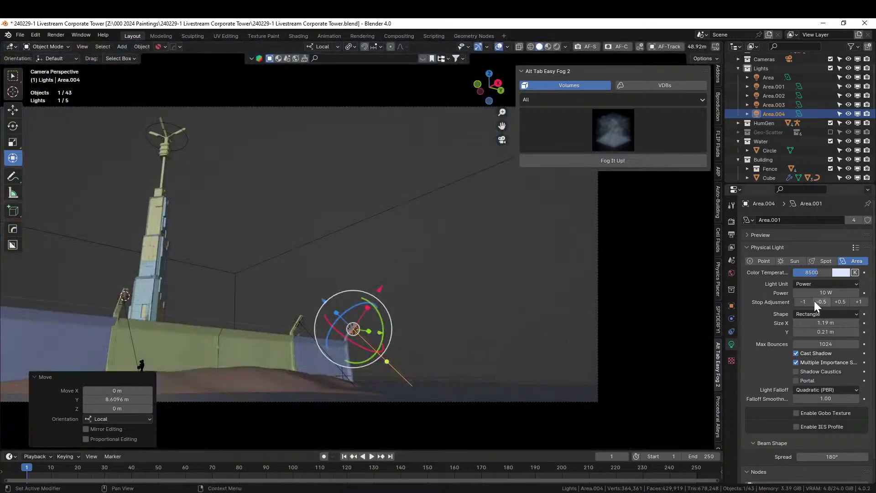
{"action": "left_click", "coordinate": [823, 293]}
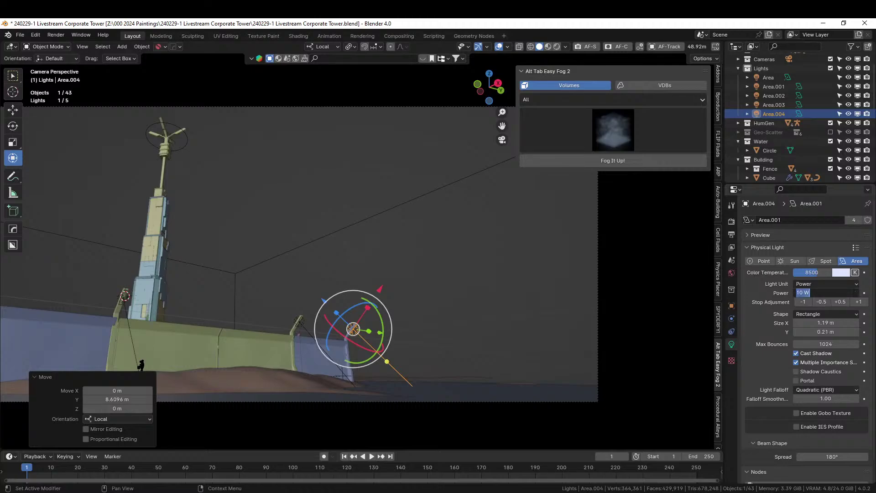
{"action": "type", "text": "100"}
{"action": "key", "text": "Return"}
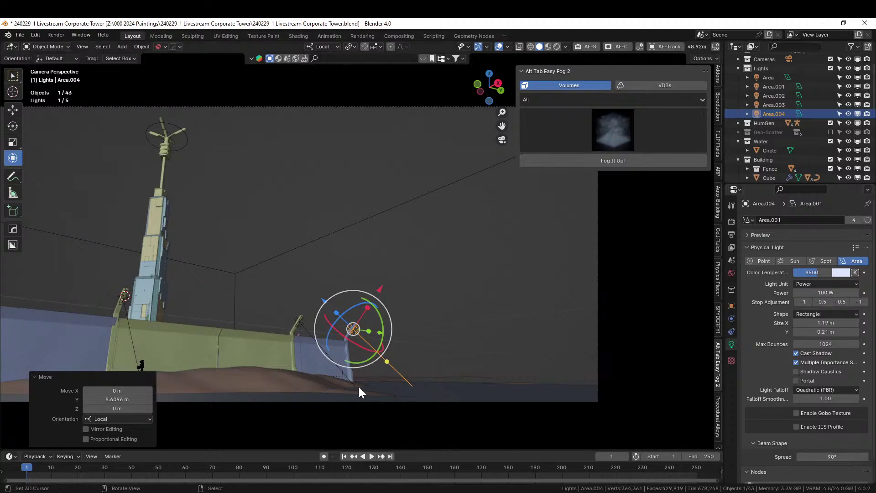
{"action": "key", "text": "ctrl+s"}
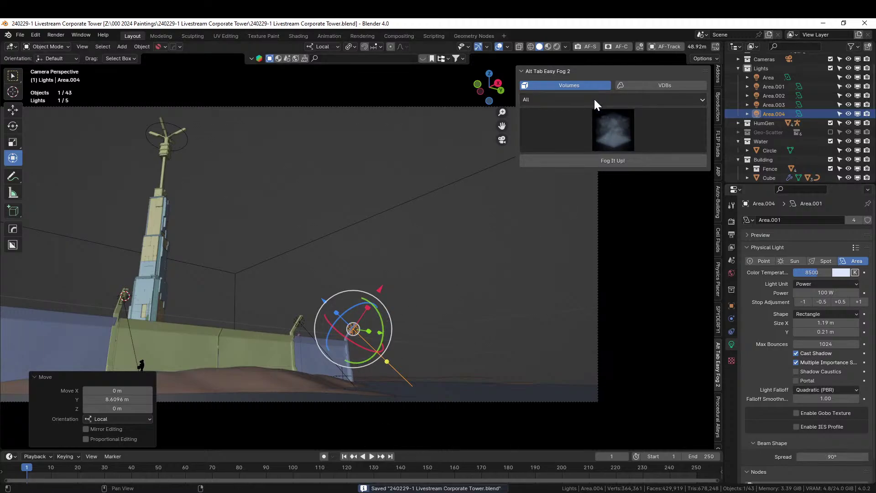
Step: Preview the whole camera frame in rendered shading with the Geo-Scatter collection enabled
{"action": "left_click", "coordinate": [557, 47]}
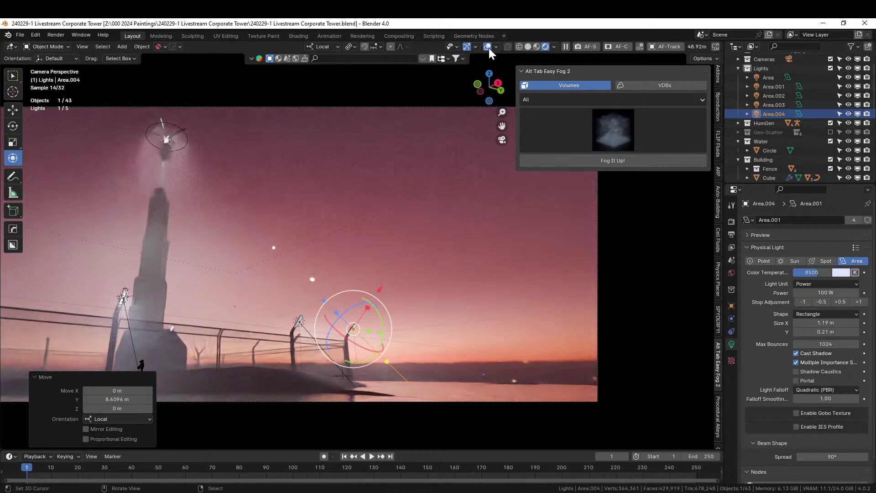
{"action": "key", "text": "Home"}
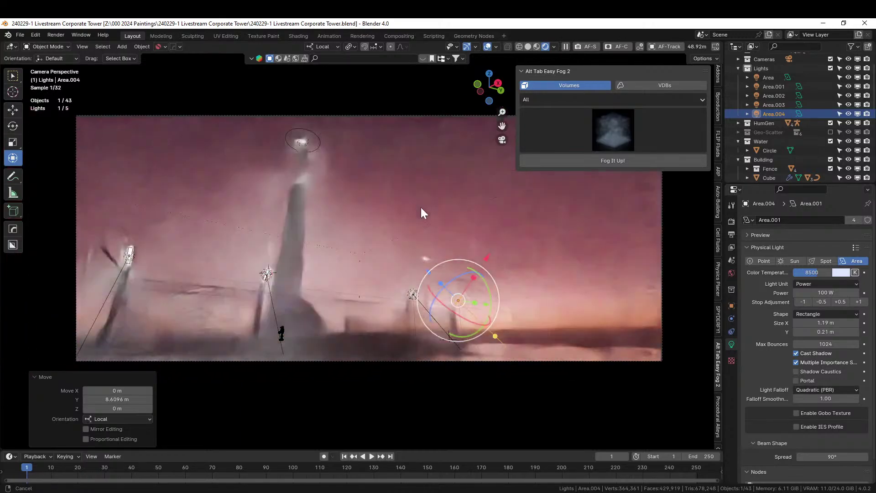
{"action": "left_click", "coordinate": [830, 132]}
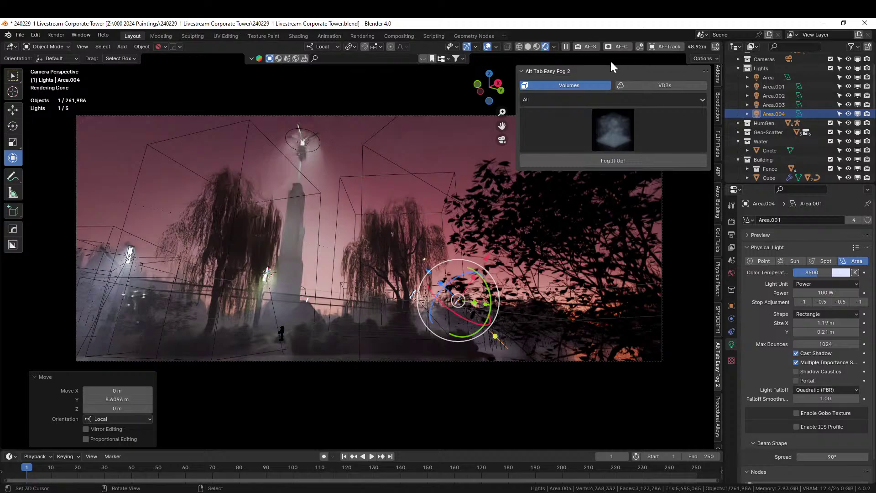
Step: Return to solid shading, exclude the Geo-Scatter collection and place the 3D cursor on the water near the camera
{"action": "left_click", "coordinate": [528, 47]}
{"action": "middle_click_drag", "start_coordinate": [267, 341], "coordinate": [265, 360]}
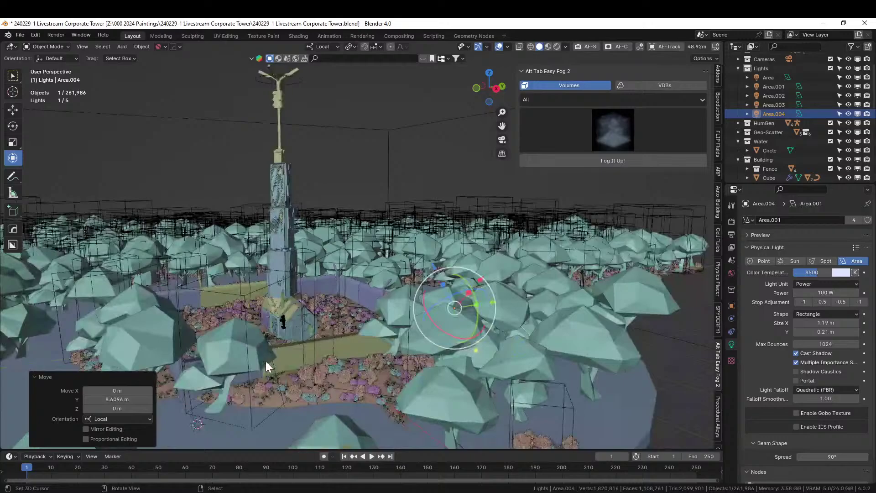
{"action": "left_click", "coordinate": [830, 133]}
{"action": "middle_click_drag", "start_coordinate": [390, 360], "coordinate": [437, 325]}
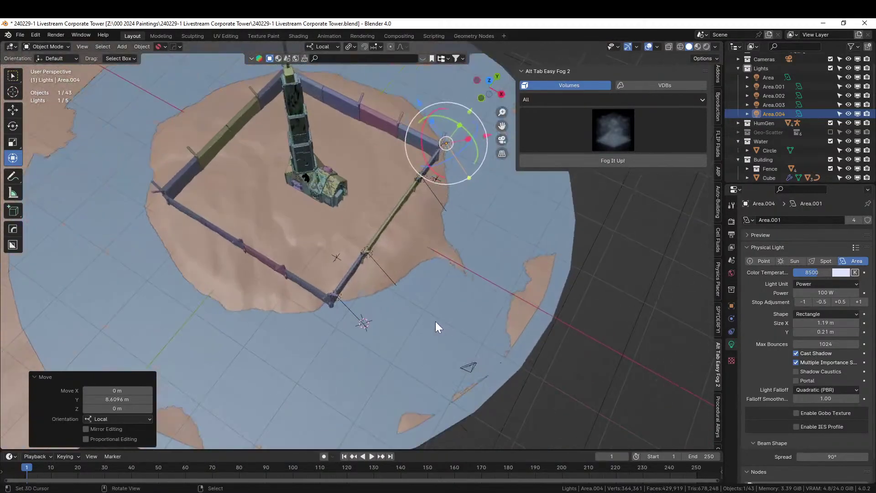
{"action": "left_click", "coordinate": [433, 358]}
Step: Split the 3D viewport to make room for an Asset Browser and load the Seth Objects library in it
{"action": "mouse_move", "coordinate": [435, 491]}
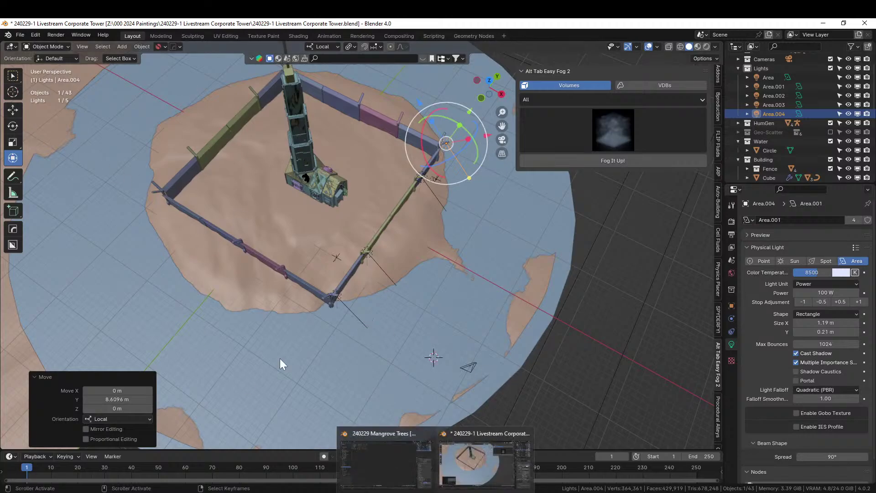
{"action": "left_click_drag", "start_coordinate": [2, 44], "coordinate": [236, 98]}
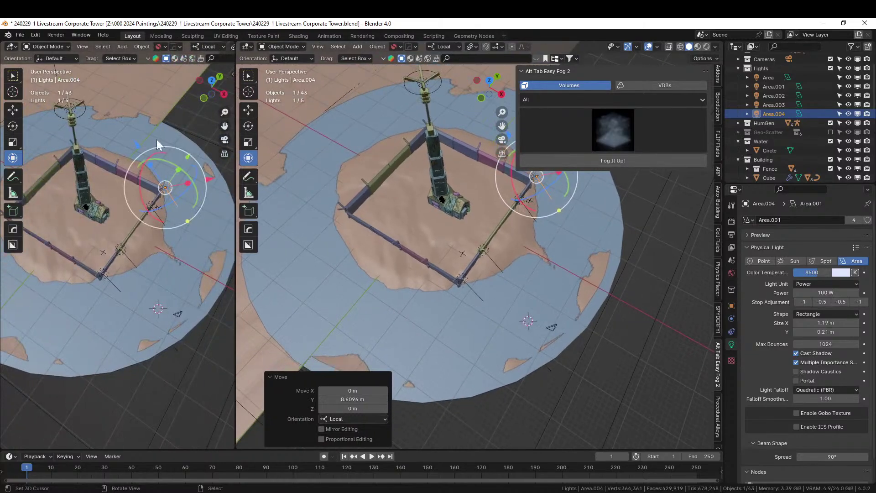
{"action": "key", "text": "shift+F1"}
{"action": "left_click", "coordinate": [39, 61]}
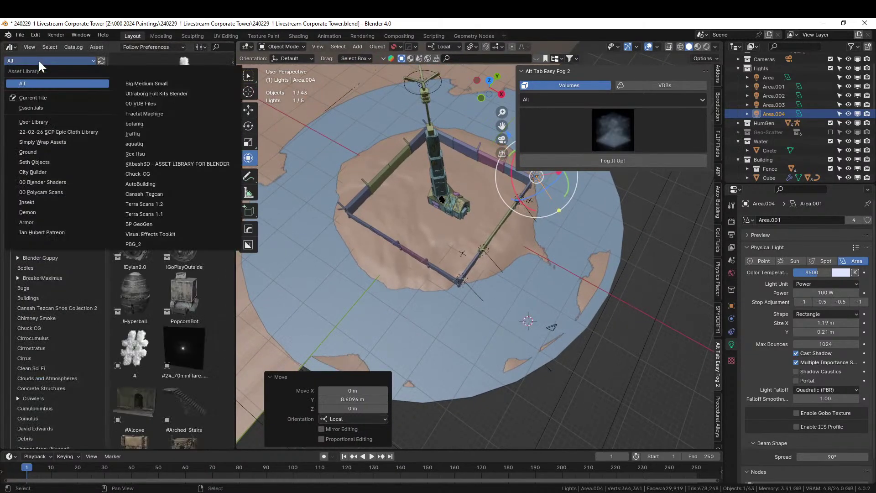
{"action": "left_click", "coordinate": [42, 162]}
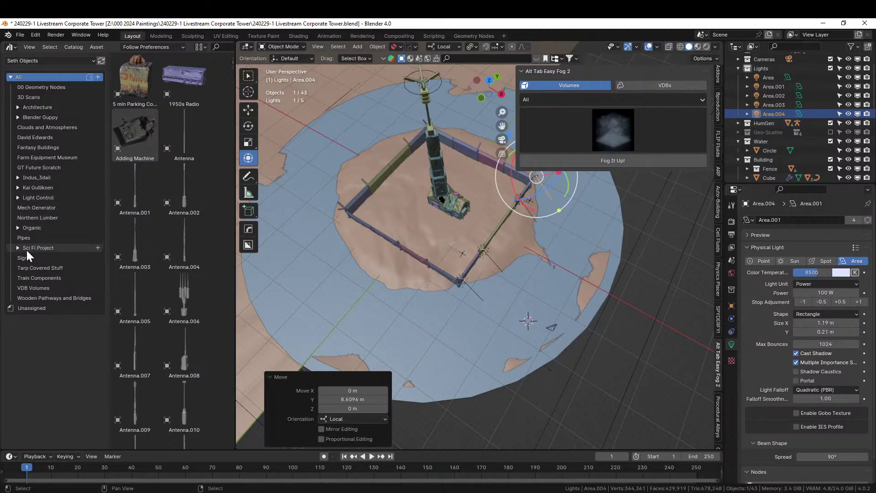
Step: Add the LRTTS Mangrove LR 04 tree to the scene from the Organic > Trees > Mangrove catalog
{"action": "left_click", "coordinate": [18, 227]}
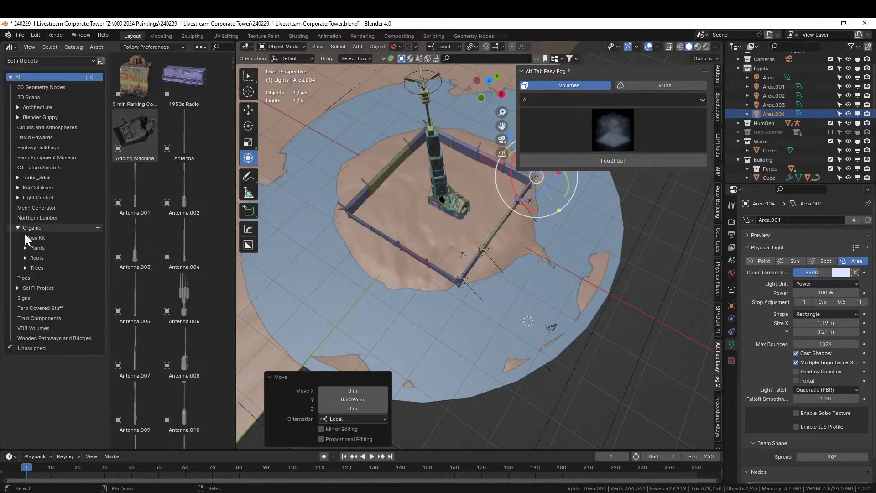
{"action": "left_click", "coordinate": [23, 268]}
{"action": "left_click", "coordinate": [47, 276]}
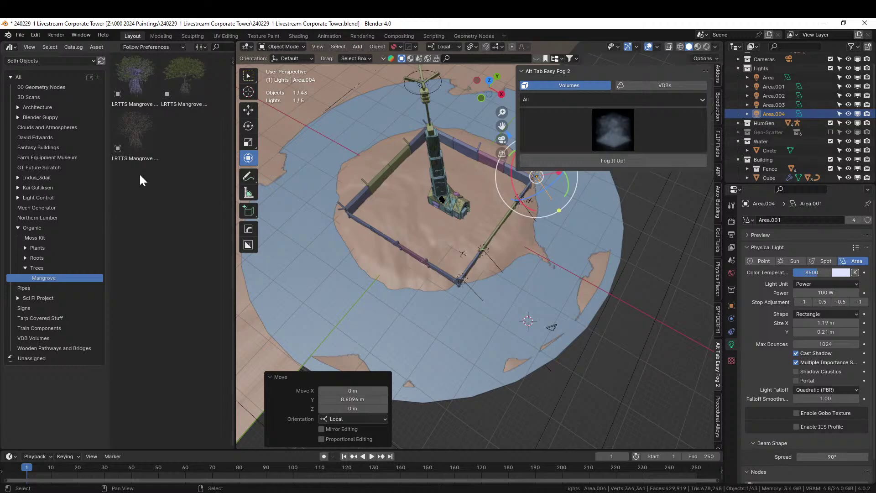
{"action": "mouse_move", "coordinate": [188, 89]}
{"action": "left_mouse_down"}
{"action": "mouse_move", "coordinate": [197, 77]}
{"action": "mouse_move", "coordinate": [482, 266]}
{"action": "mouse_move", "coordinate": [513, 315]}
{"action": "mouse_move", "coordinate": [527, 320]}
{"action": "left_mouse_up"}
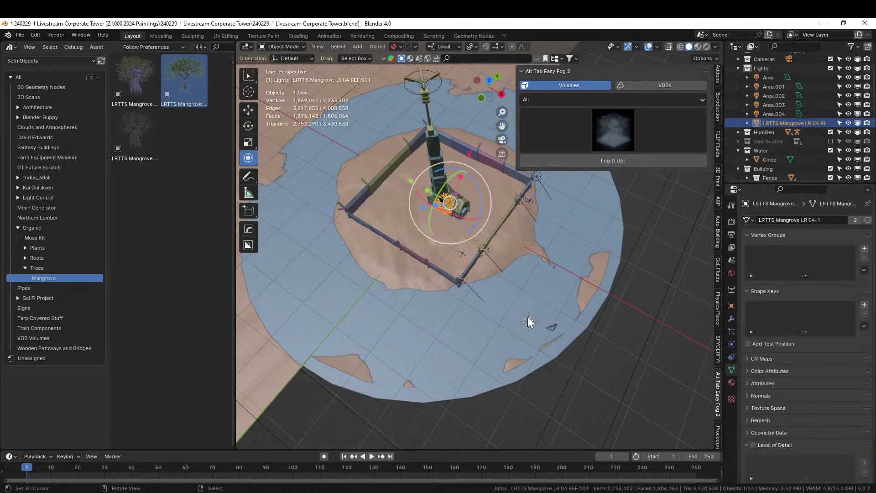
Step: Show the scene in top orthographic view and set the transform orientation to Global for the mangrove tree
{"action": "middle_click_drag", "start_coordinate": [527, 316], "coordinate": [491, 300]}
{"action": "key", "text": "KP_5"}
{"action": "key", "text": "KP_7"}
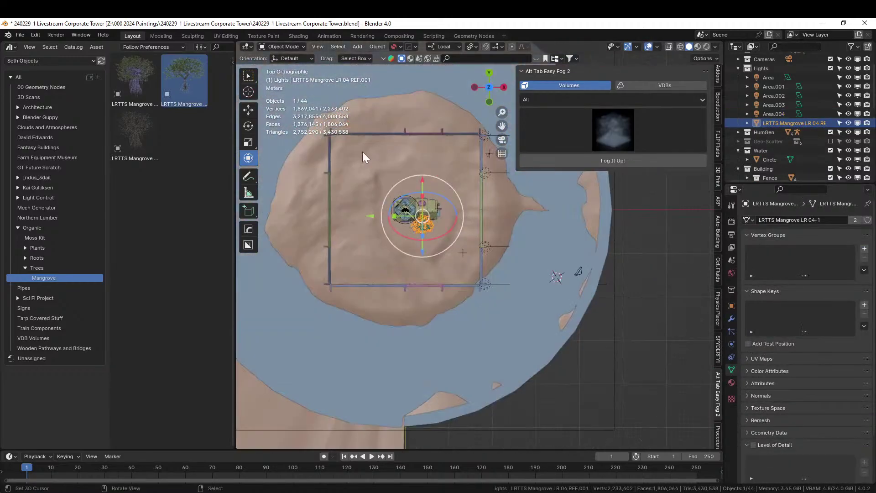
{"action": "left_click", "coordinate": [452, 46]}
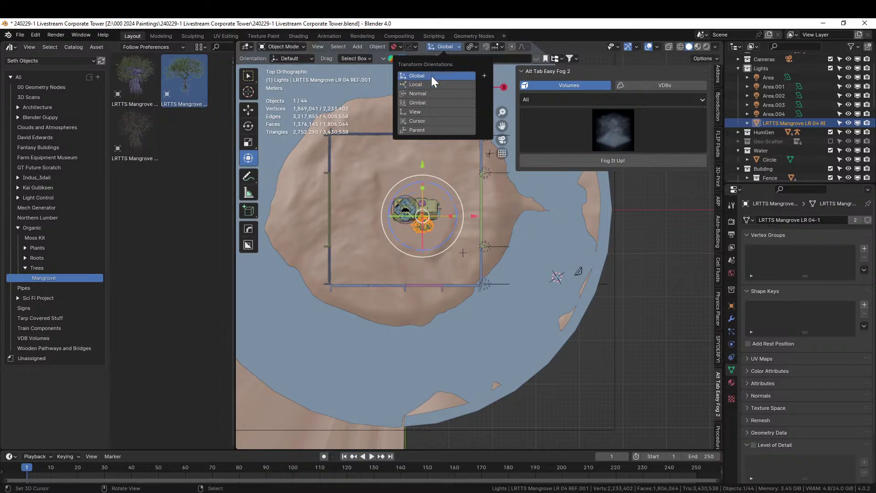
Step: Move the mangrove tree with Global orientation about 31 m in X and -12.2 m in Y, onto the water near the camera
{"action": "left_click", "coordinate": [431, 75]}
{"action": "key", "text": "g"}
{"action": "left_click", "coordinate": [568, 261]}
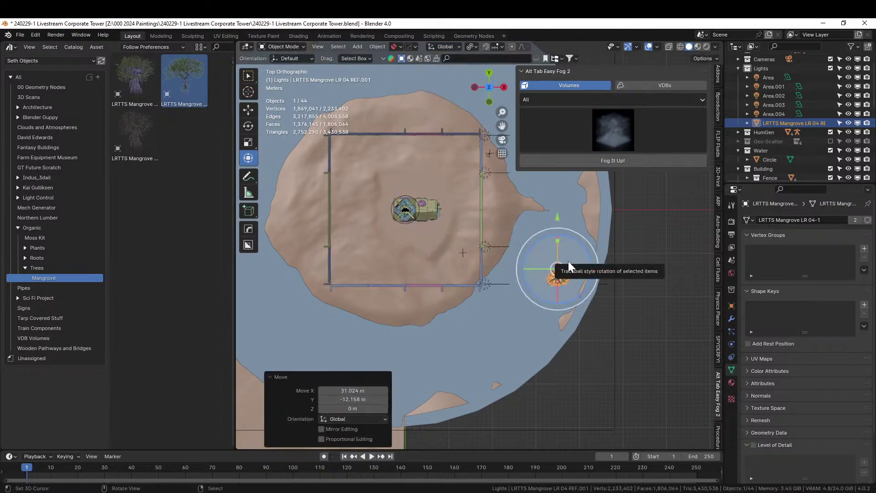
Step: In camera view, clear the mangrove tree's rotation and lower it about 4.5 m along the Z axis
{"action": "key", "text": "KP_0"}
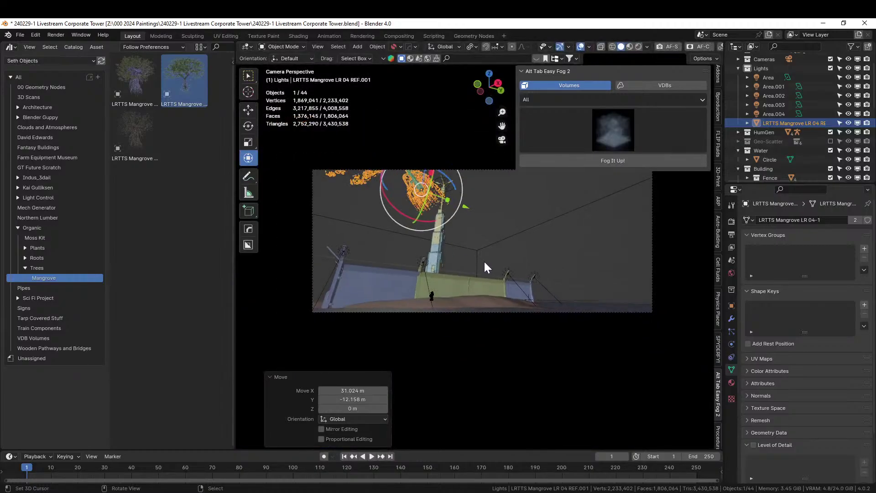
{"action": "key", "text": "alt+r"}
{"action": "key", "text": "g"}
{"action": "key", "text": "z"}
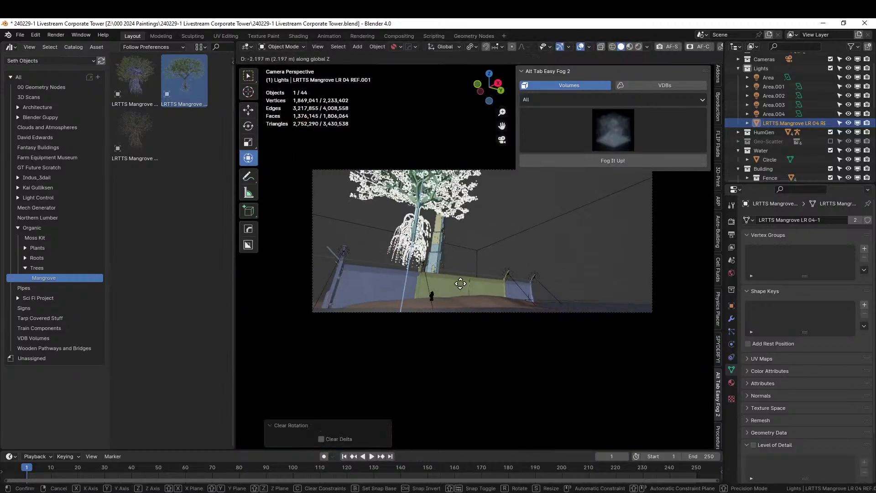
{"action": "left_click", "coordinate": [445, 313]}
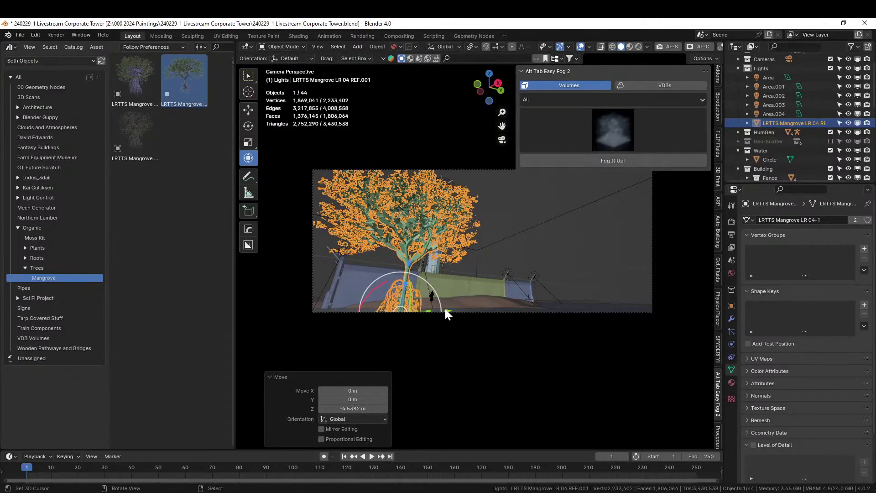
Step: Shift the mangrove about -2 m along Y to the left edge of the camera frame and rotate it about -11° in the view
{"action": "key", "text": "g"}
{"action": "key", "text": "y"}
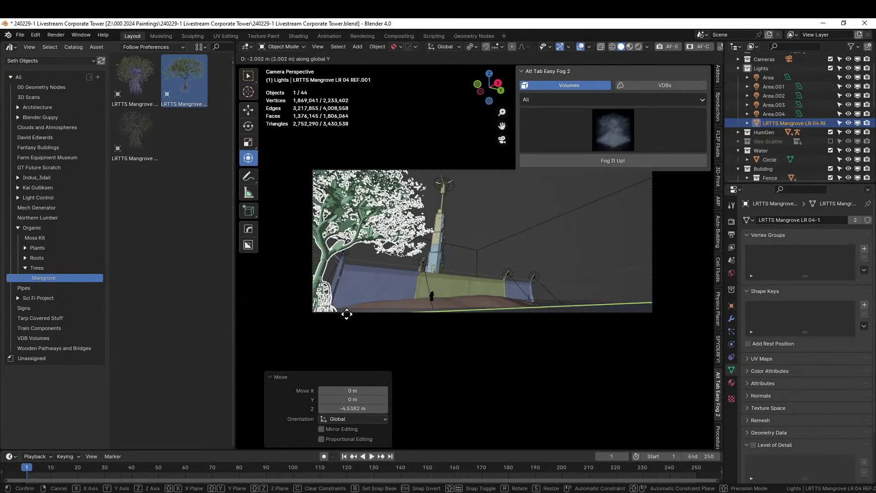
{"action": "left_click", "coordinate": [346, 312]}
{"action": "key", "text": "r"}
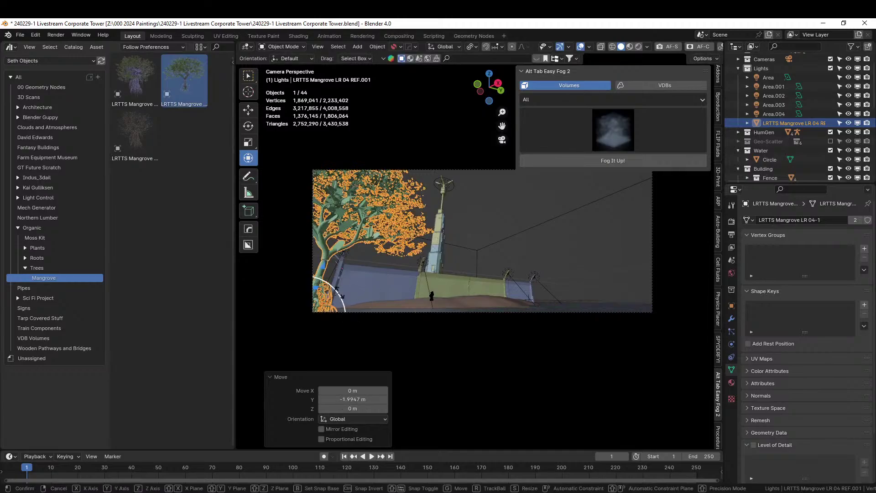
{"action": "left_click", "coordinate": [345, 290]}
Step: Nudge the mangrove slightly inward so its trunk and hanging roots frame the left edge of the camera shot
{"action": "key", "text": "g"}
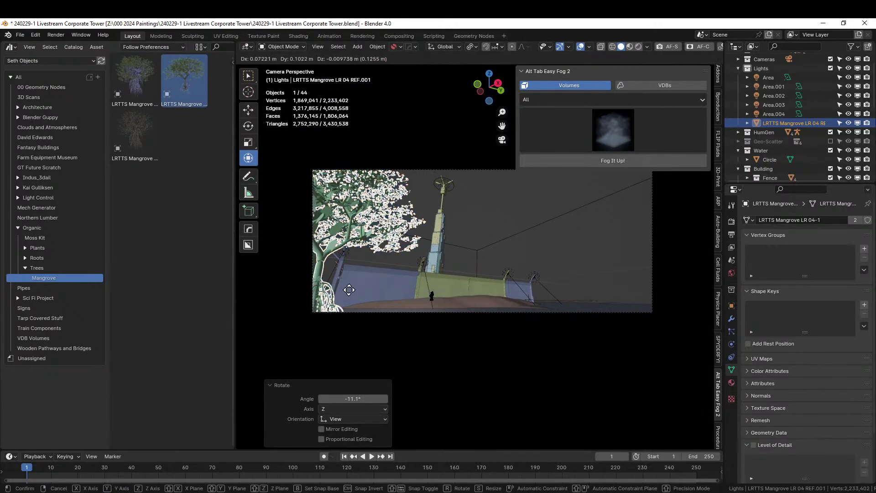
{"action": "left_click", "coordinate": [371, 294]}
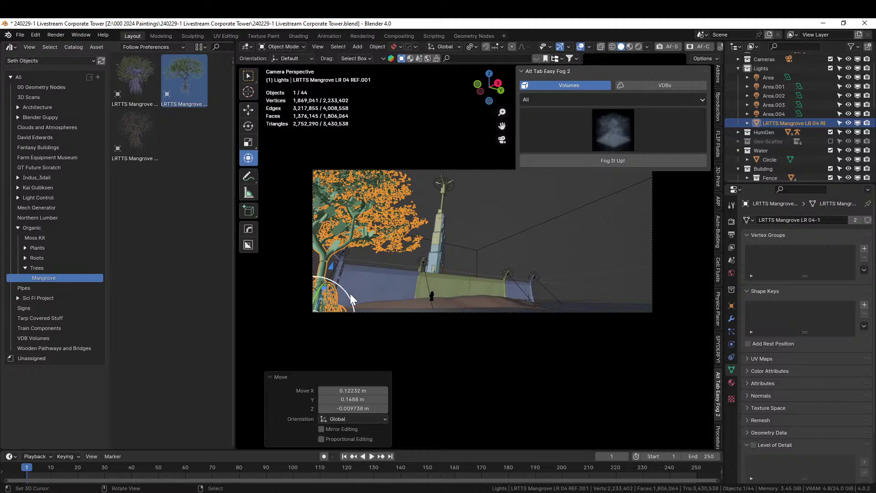
{"action": "key", "text": "g"}
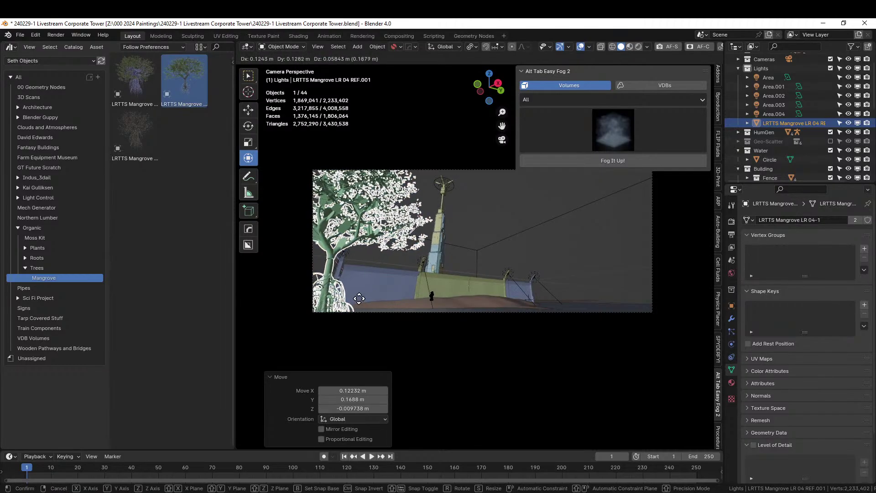
{"action": "left_click", "coordinate": [358, 299]}
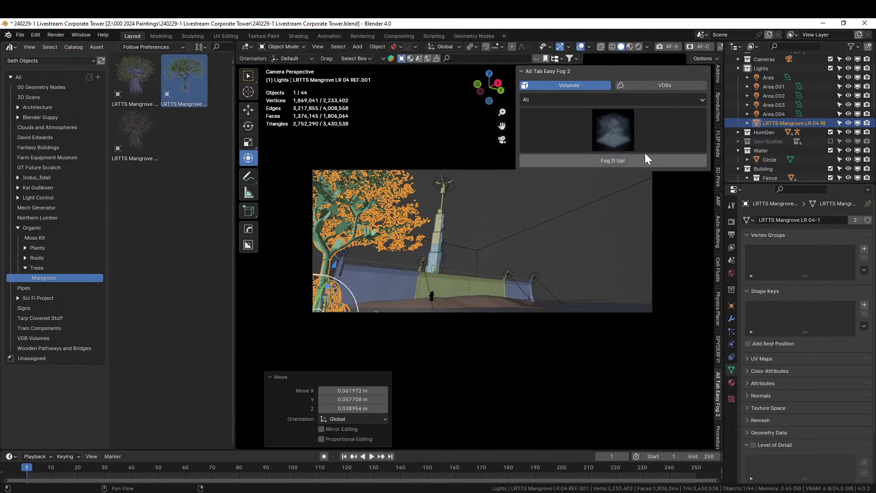
Step: Include the Geo-Scatter collection again and preview the camera view in rendered shading with the mangrove deselected
{"action": "left_click", "coordinate": [830, 141]}
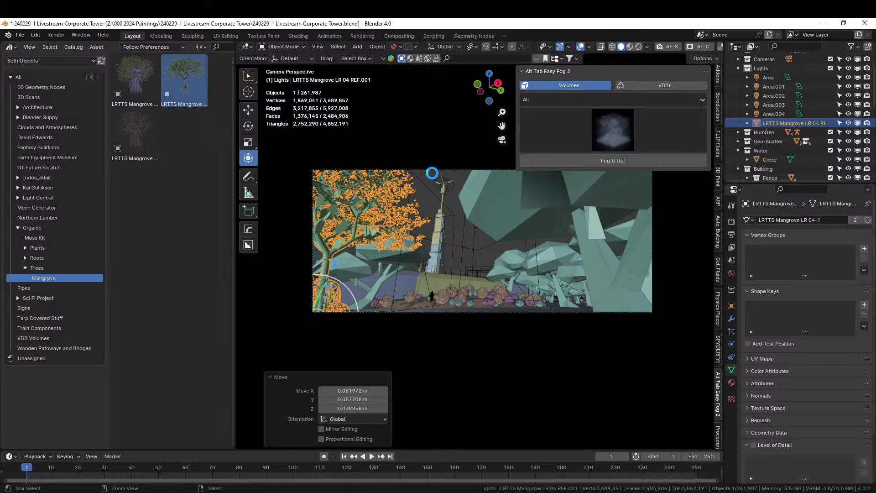
{"action": "left_click", "coordinate": [639, 46]}
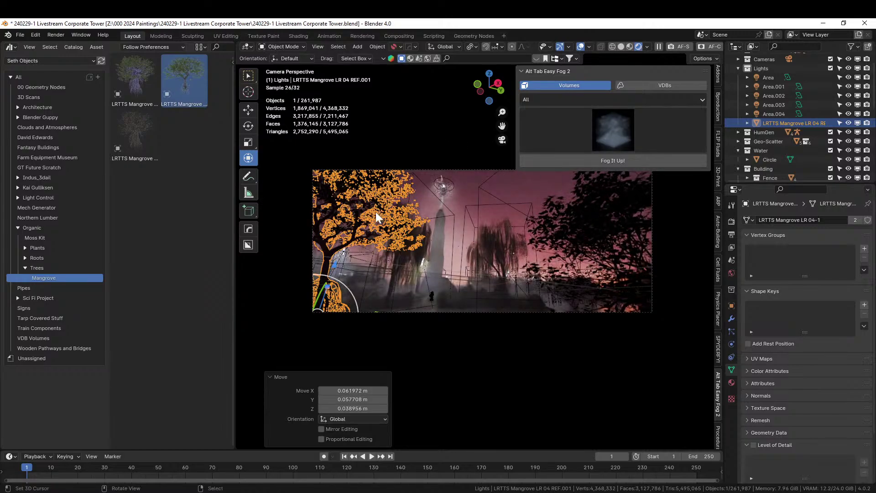
{"action": "left_click", "coordinate": [422, 295]}
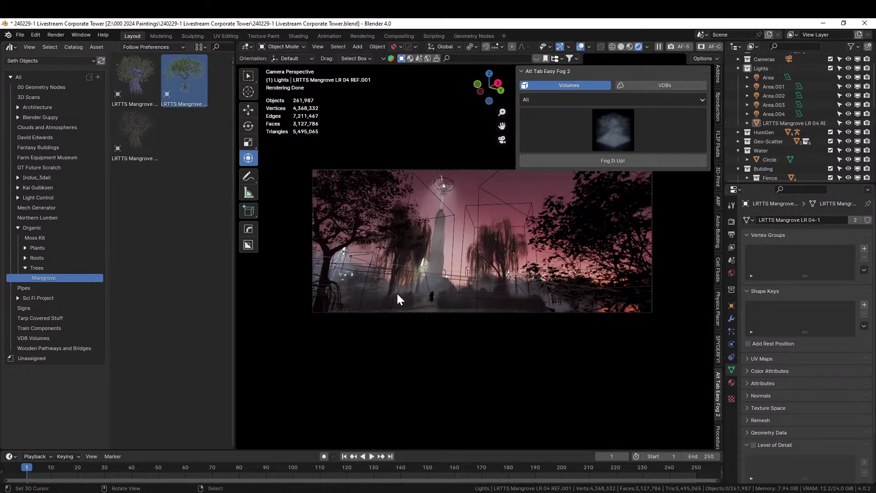
{"action": "scroll", "coordinate": [367, 322], "scroll_direction": "up", "scroll_amount": 3}
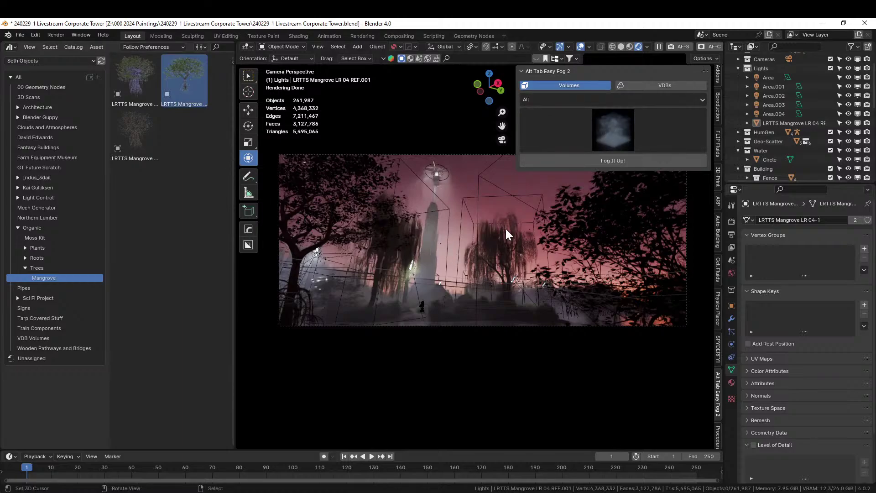
Step: Close the Asset Browser area to give the 3D viewport its full width back, and save the file
{"action": "right_click", "coordinate": [108, 46]}
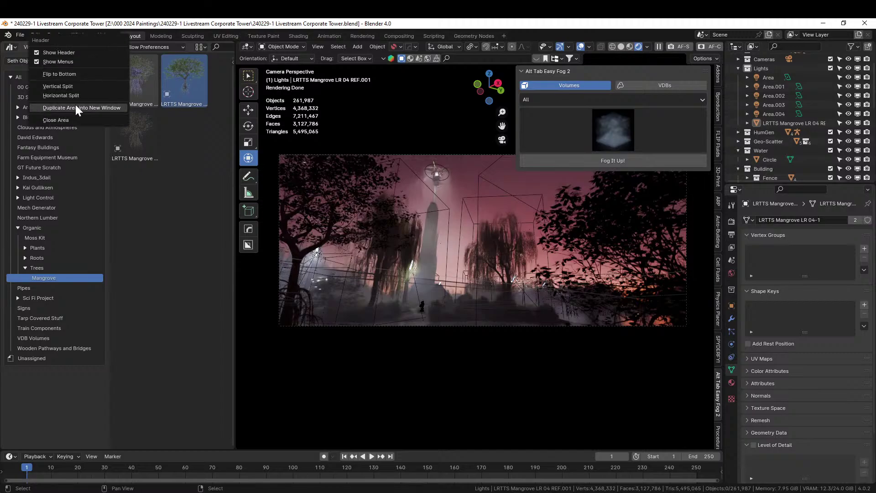
{"action": "left_click", "coordinate": [75, 119]}
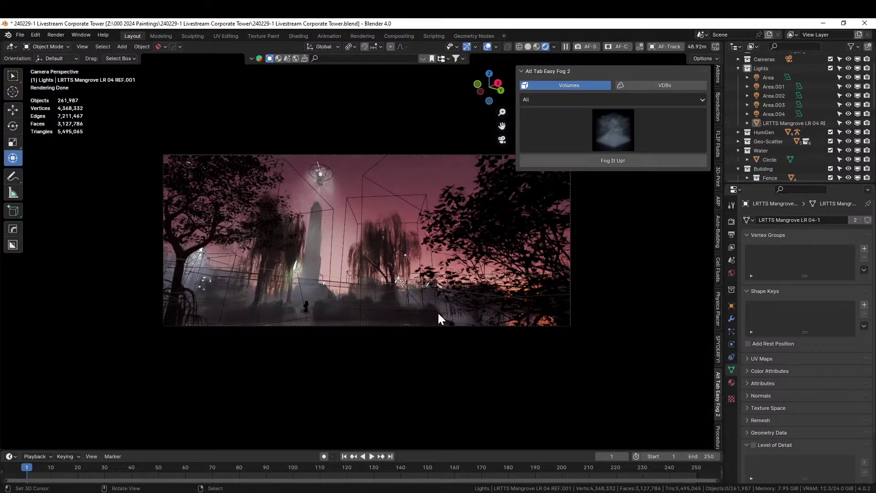
{"action": "key", "text": "ctrl+s"}
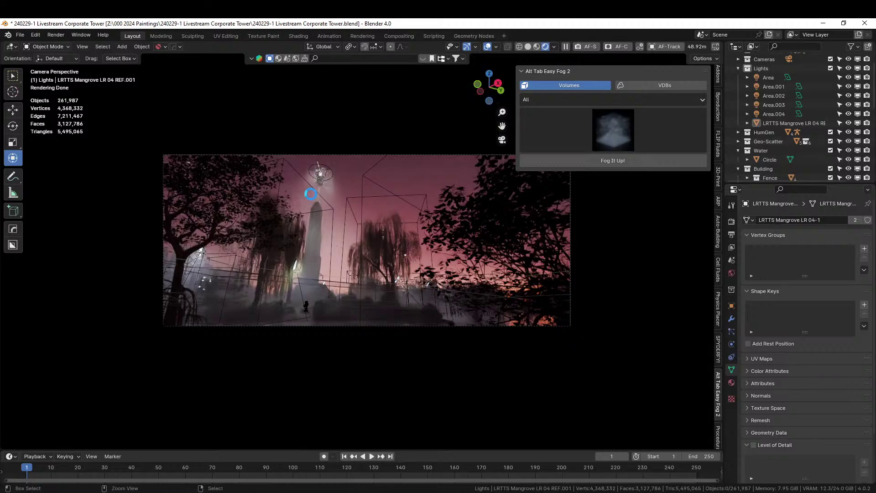